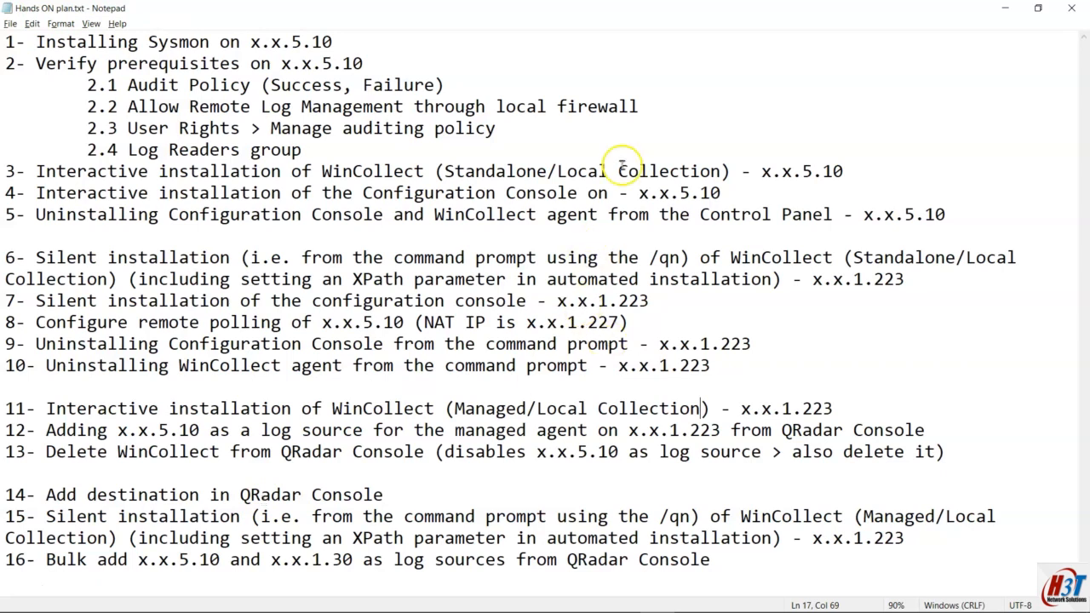
Step: Highlight the Standalone collection type in item 3 and Managed in item 11 of the plan
double_click(503, 171)
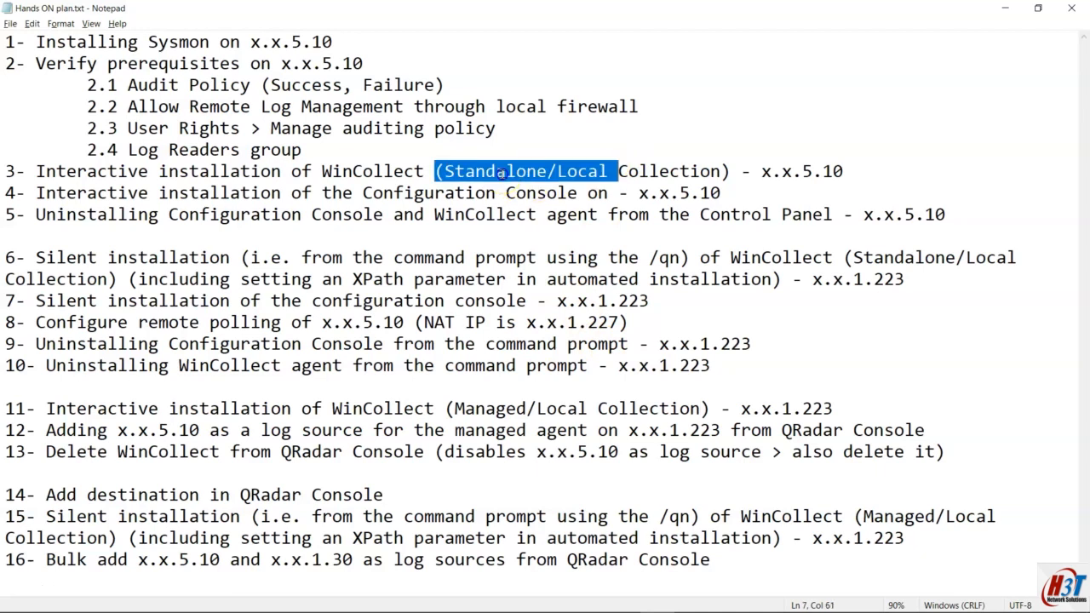
left_click_drag(449, 171, 549, 171)
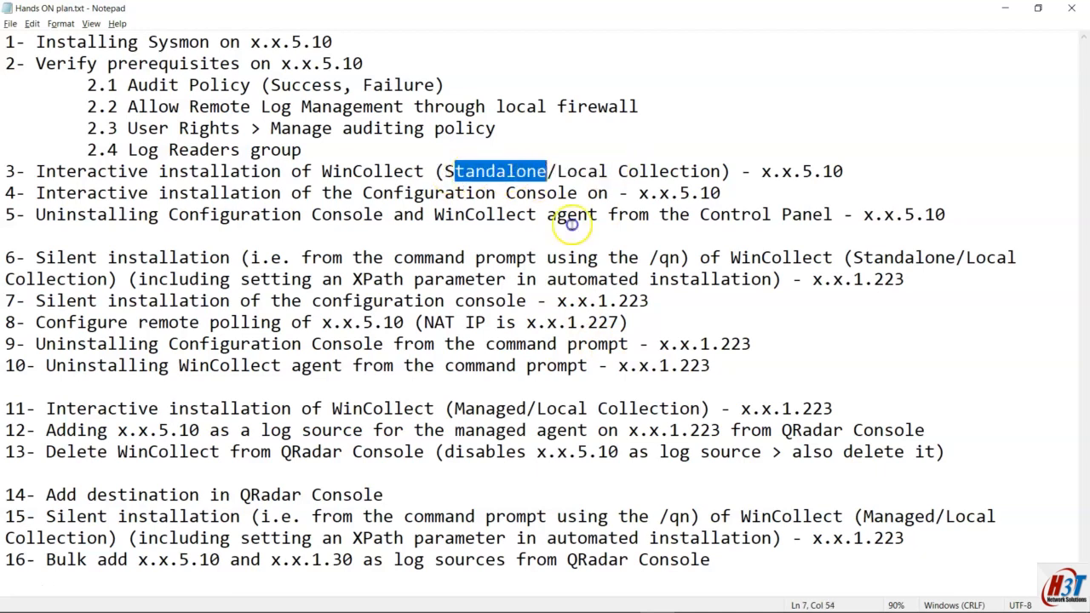
double_click(501, 412)
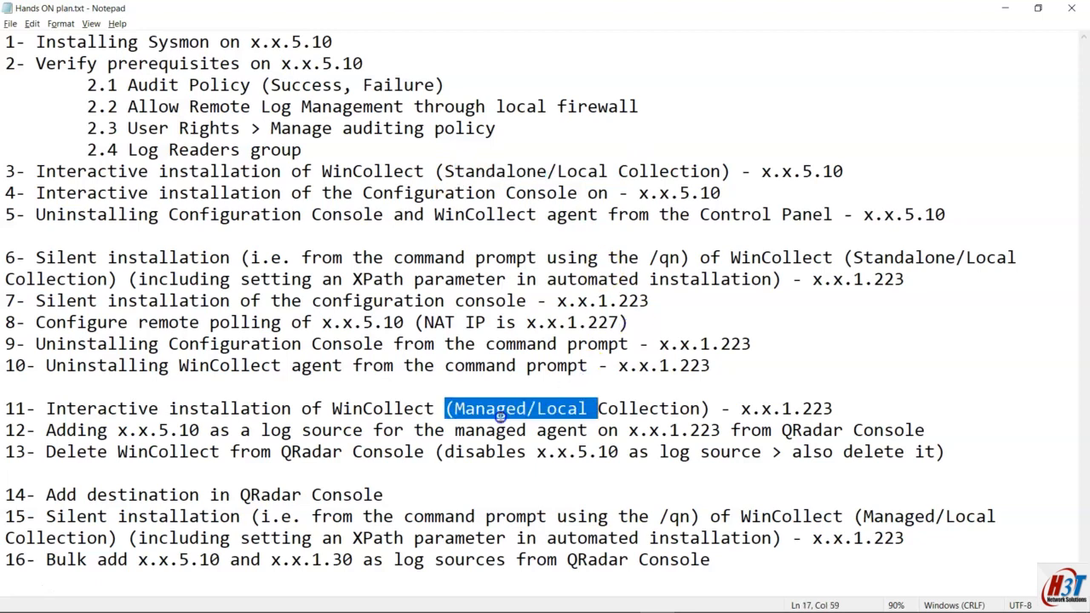
left_click(560, 192)
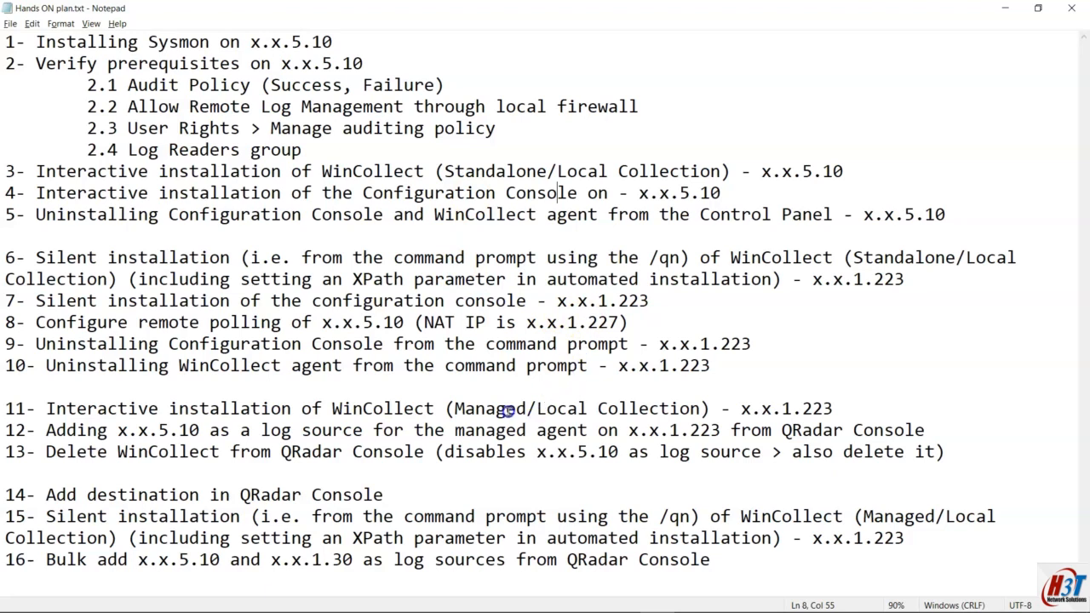
left_click(503, 410)
Step: Highlight the 5.10 and 1.223 addresses in items 1 and 15, then show wincollect.png in Paint
left_click_drag(292, 41, 332, 41)
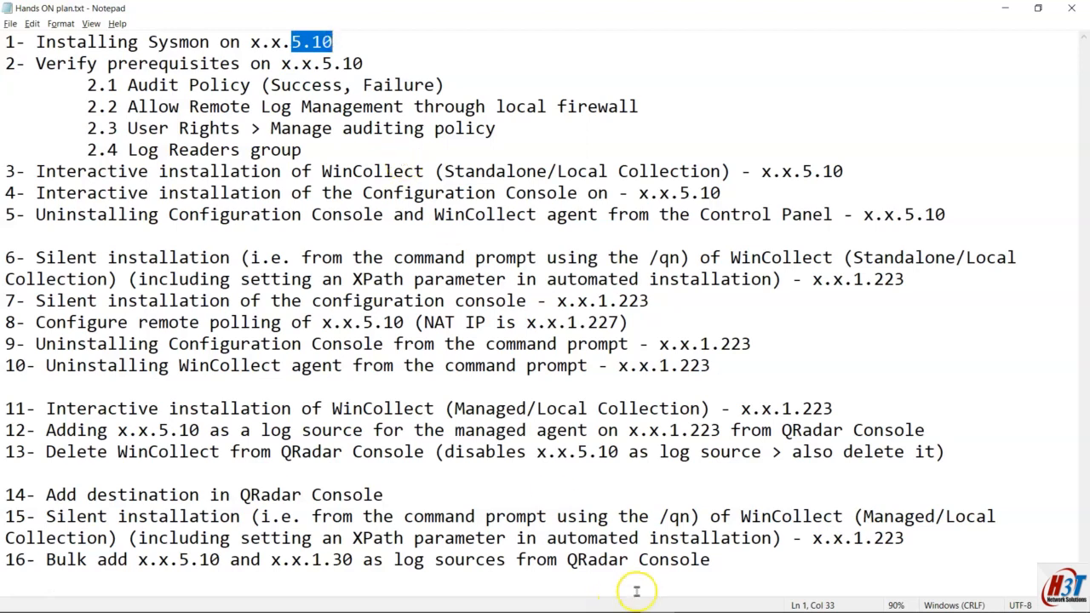
left_click_drag(853, 538, 923, 543)
mouse_move(764, 599)
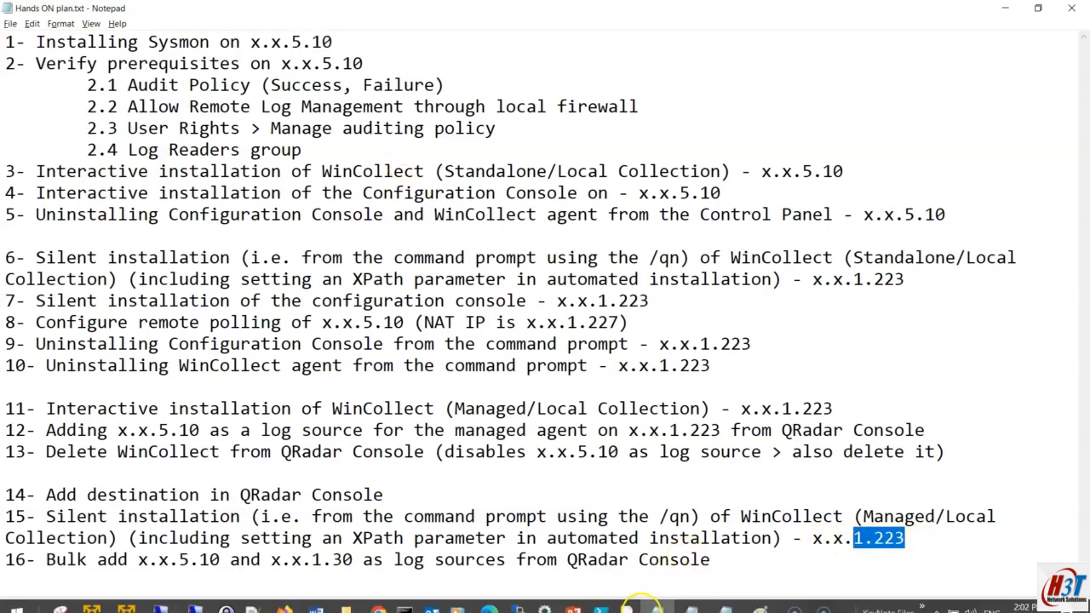
left_click(762, 598)
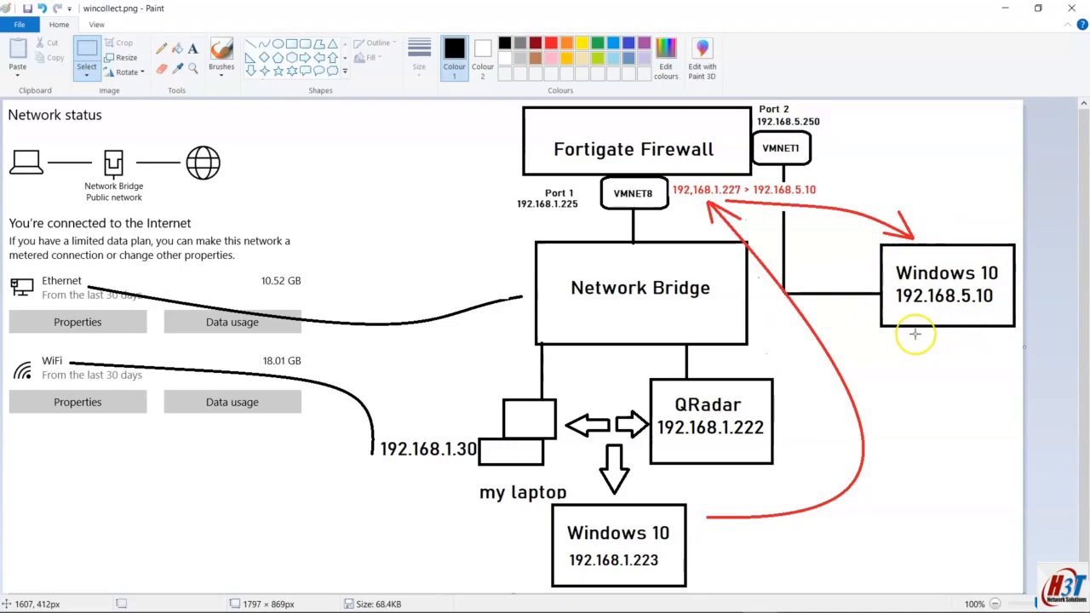
Step: Compare plan items 1–5 and 6 onward with the diagram, ending on item 1's Sysmon installation
key("alt+Tab")
mouse_move(5, 41)
left_mouse_down()
mouse_move(243, 105)
mouse_move(912, 182)
mouse_move(945, 212)
left_mouse_up()
key("alt+Tab")
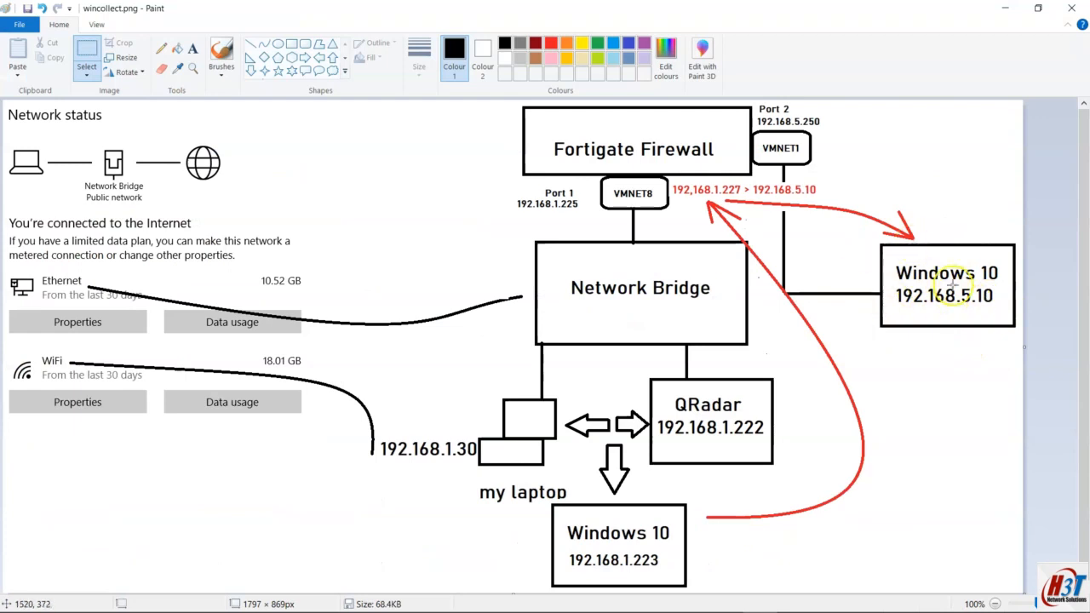
key("alt+Tab")
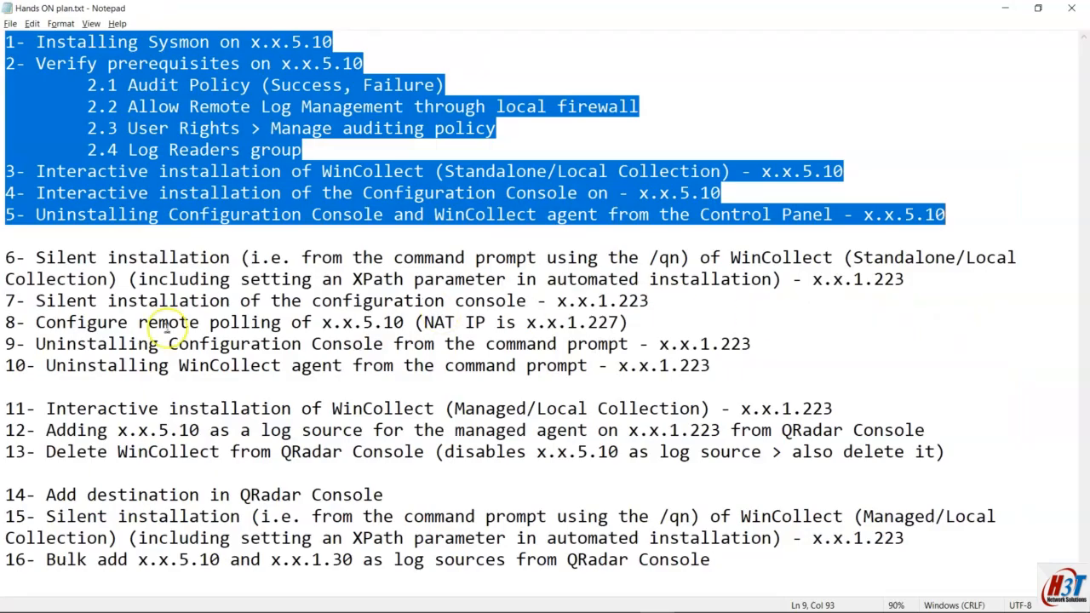
mouse_move(5, 258)
left_mouse_down()
mouse_move(568, 389)
mouse_move(893, 550)
left_mouse_up()
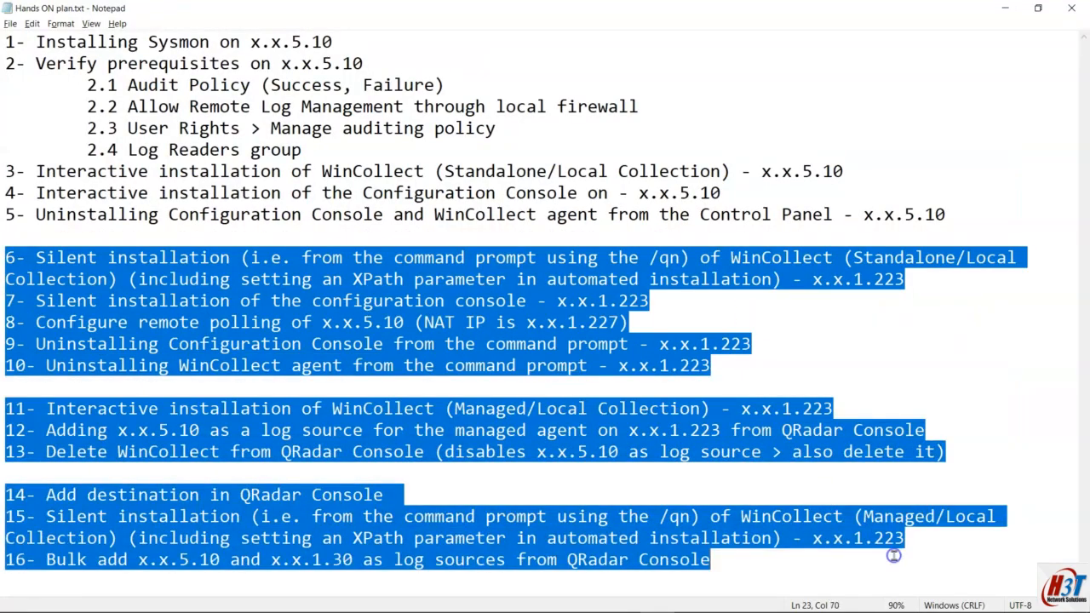
key("alt+Tab")
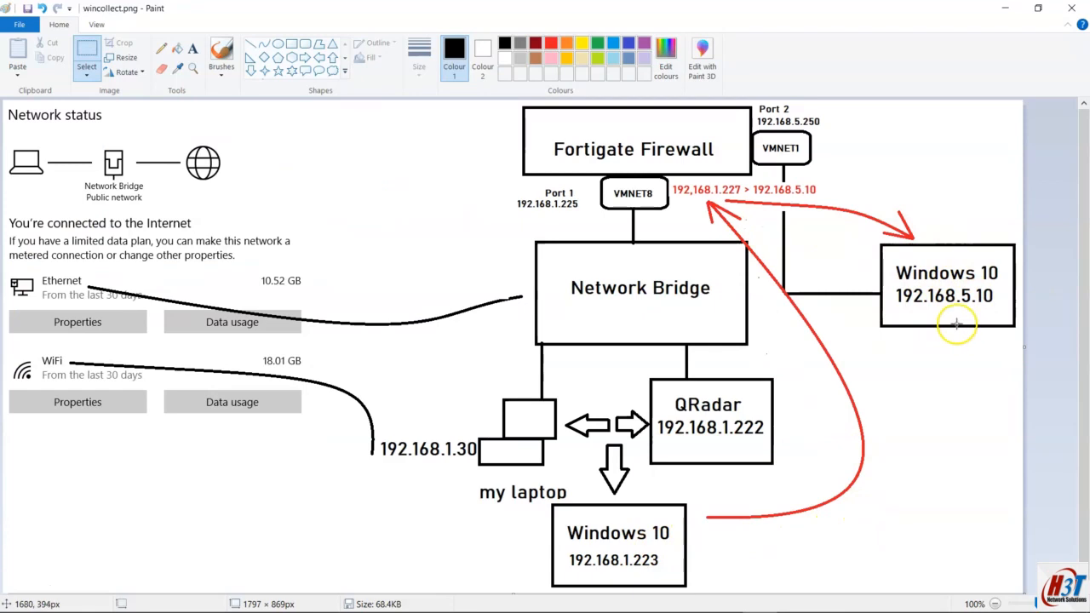
key("alt+Tab")
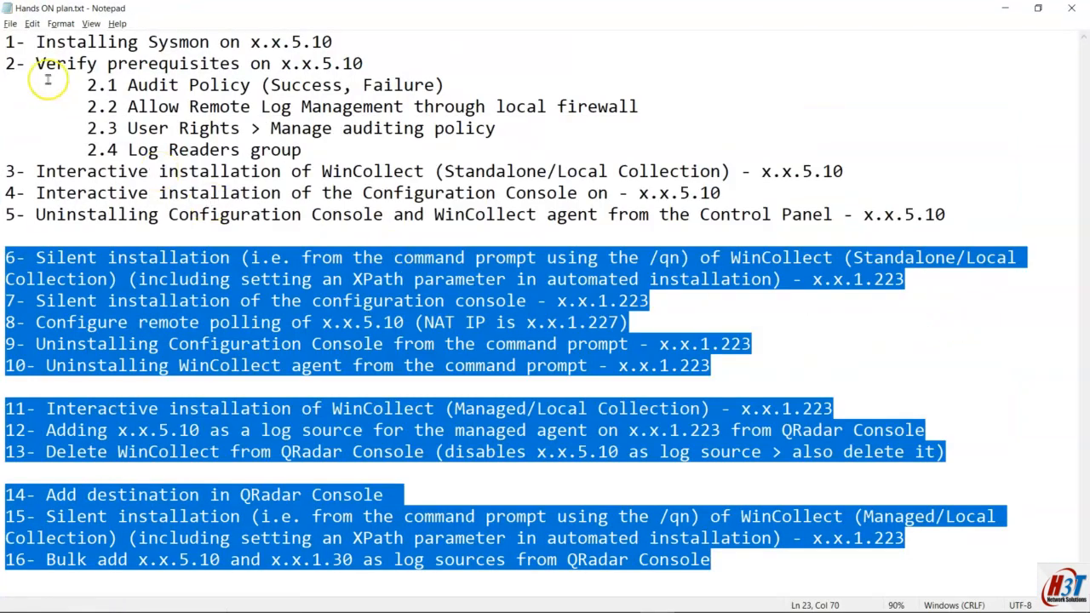
left_click_drag(7, 42, 370, 47)
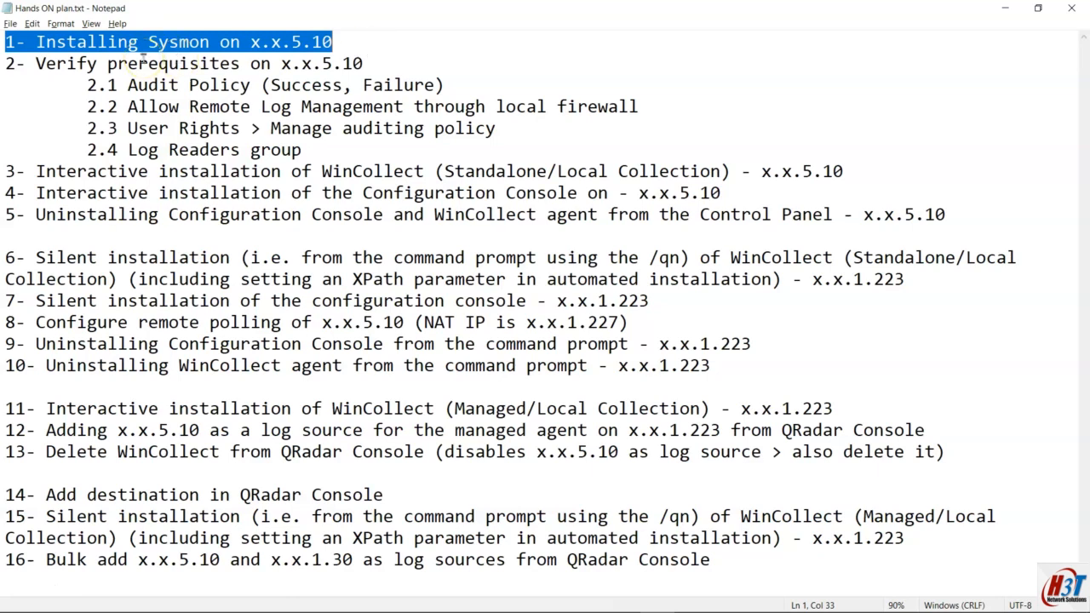
left_click(7, 62)
left_click_drag(7, 62, 689, 152)
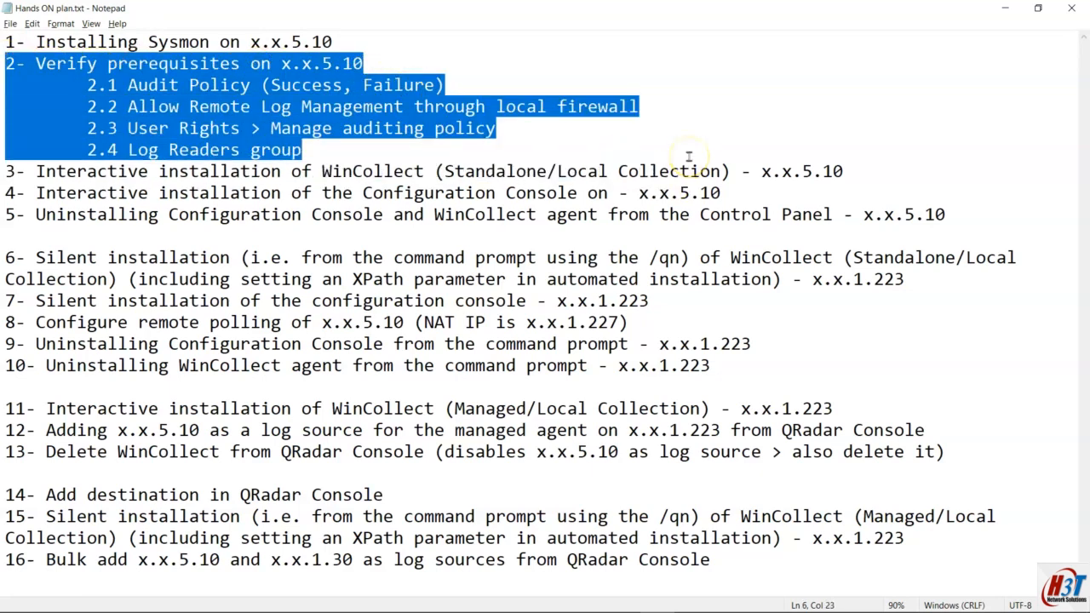
key("alt+Tab")
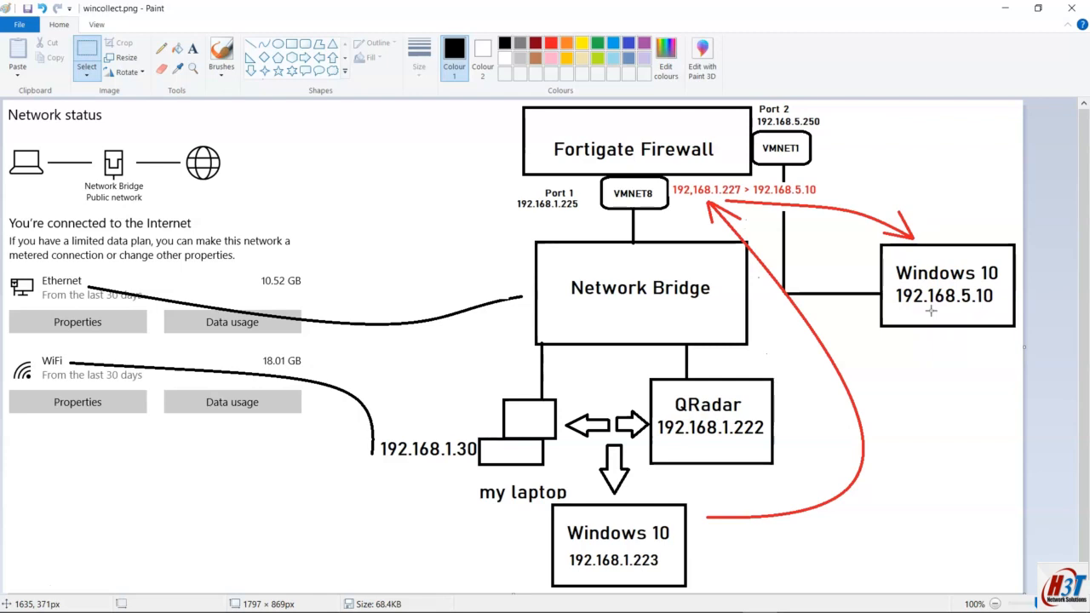
key("alt+Tab")
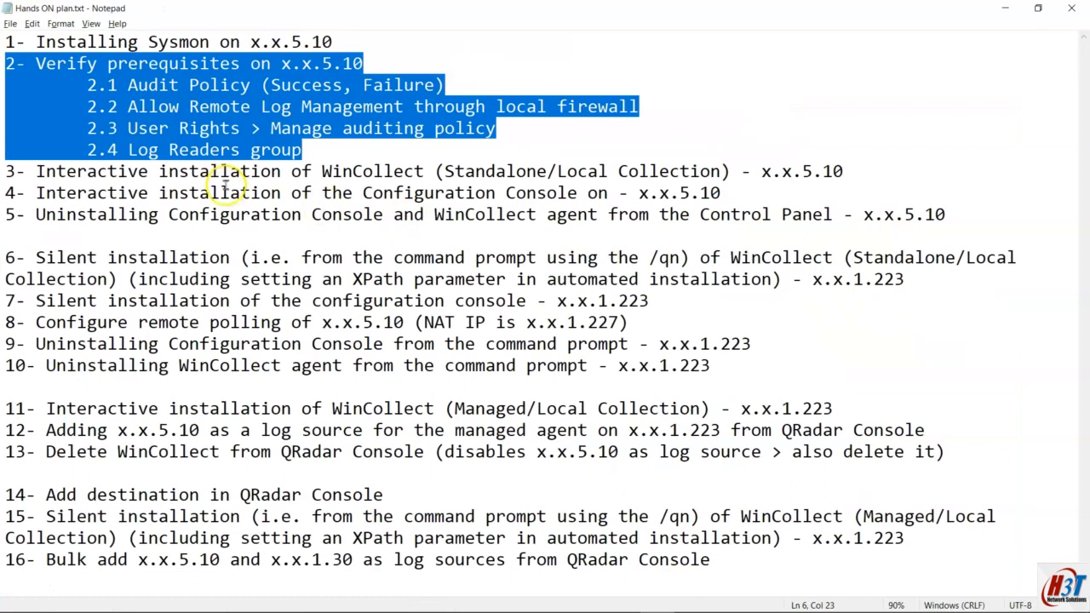
left_click(353, 147)
left_click_drag(354, 148, 5, 64)
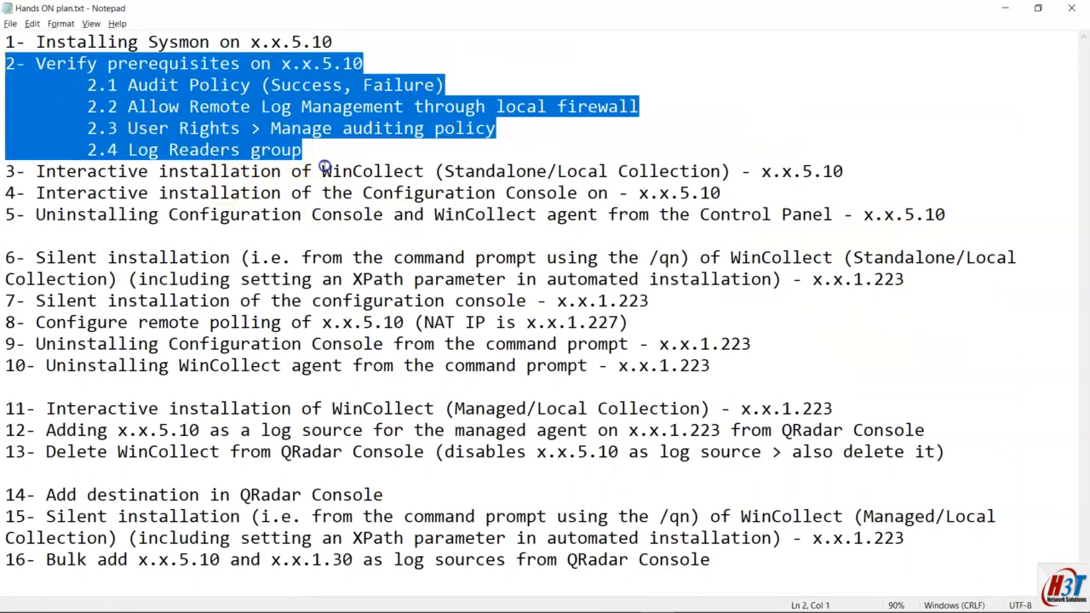
left_click(158, 215)
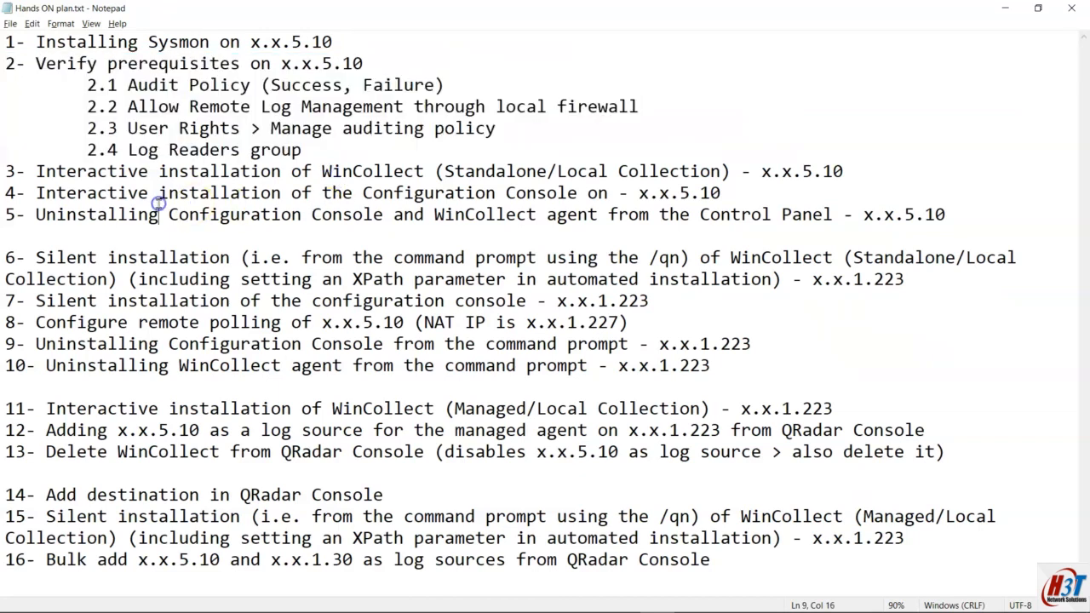
left_click_drag(6, 171, 810, 193)
left_click(436, 214)
left_click_drag(365, 193, 579, 193)
mouse_move(436, 171)
left_mouse_down()
mouse_move(612, 171)
mouse_move(426, 171)
mouse_move(441, 173)
left_mouse_up()
left_click(527, 171)
left_click_drag(15, 213, 947, 214)
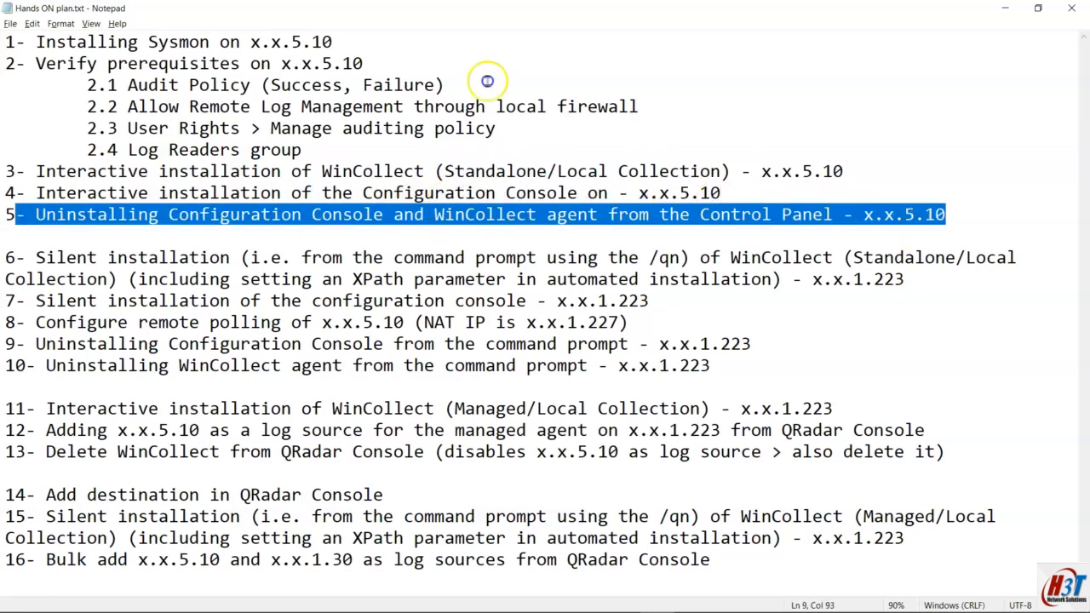
left_click(15, 257)
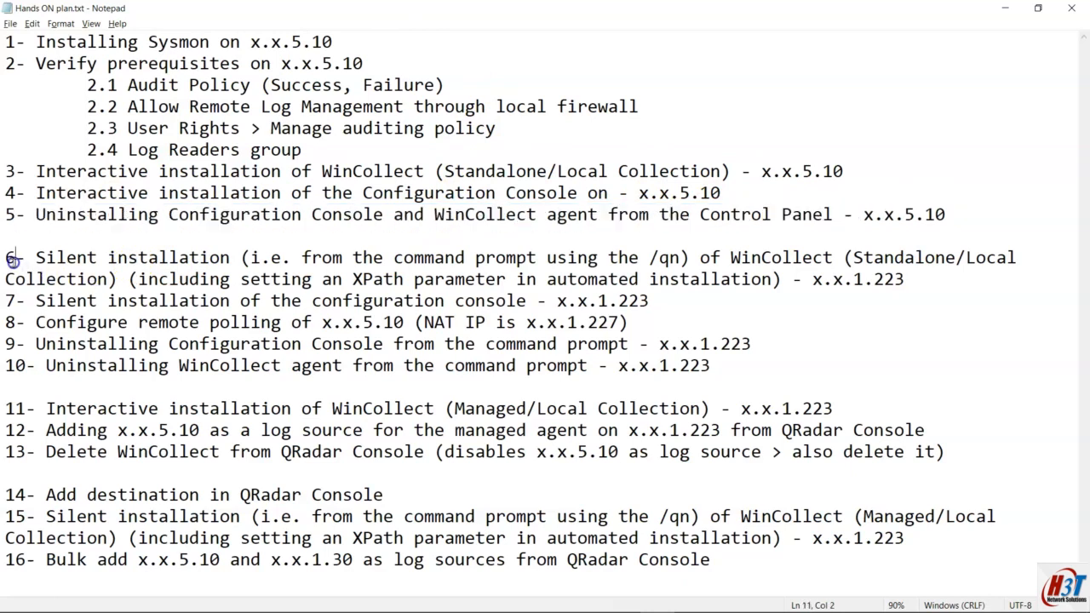
left_click_drag(42, 260, 877, 283)
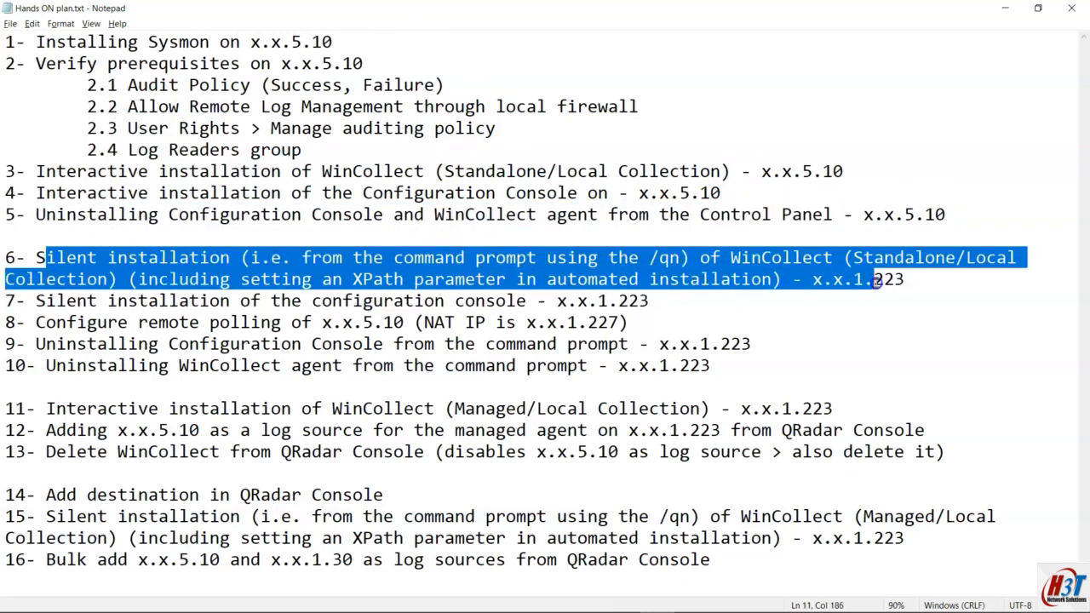
left_click(925, 257)
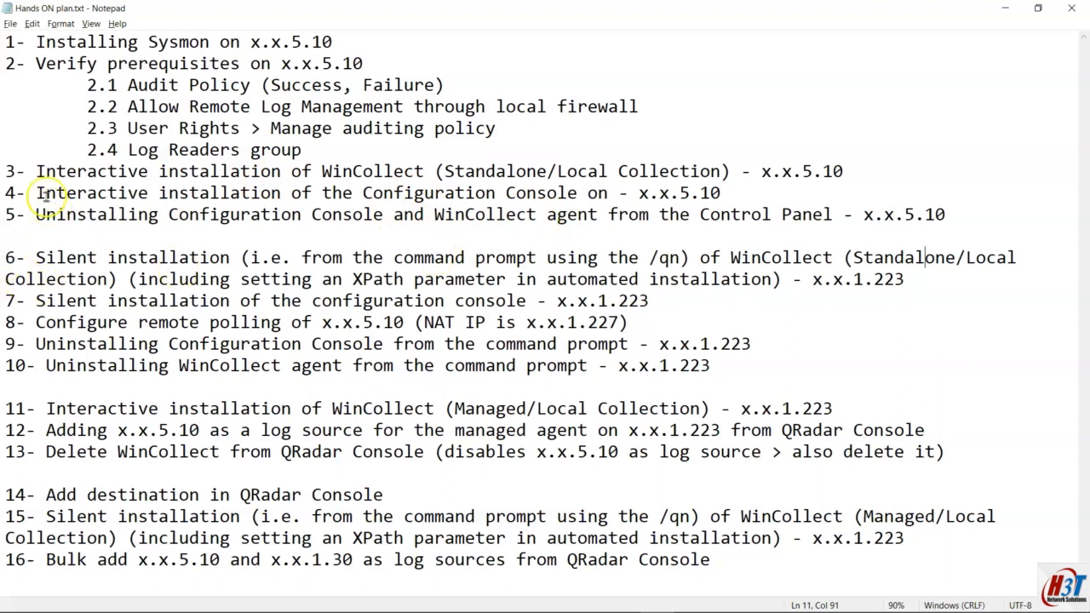
left_click_drag(5, 257, 637, 343)
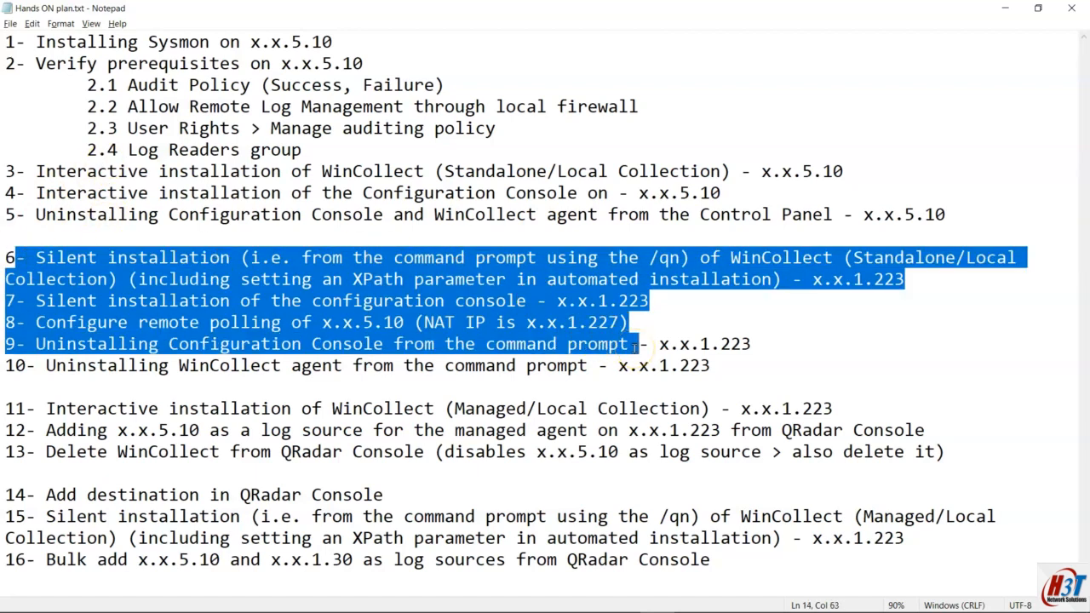
left_click(932, 304)
key("alt+Tab")
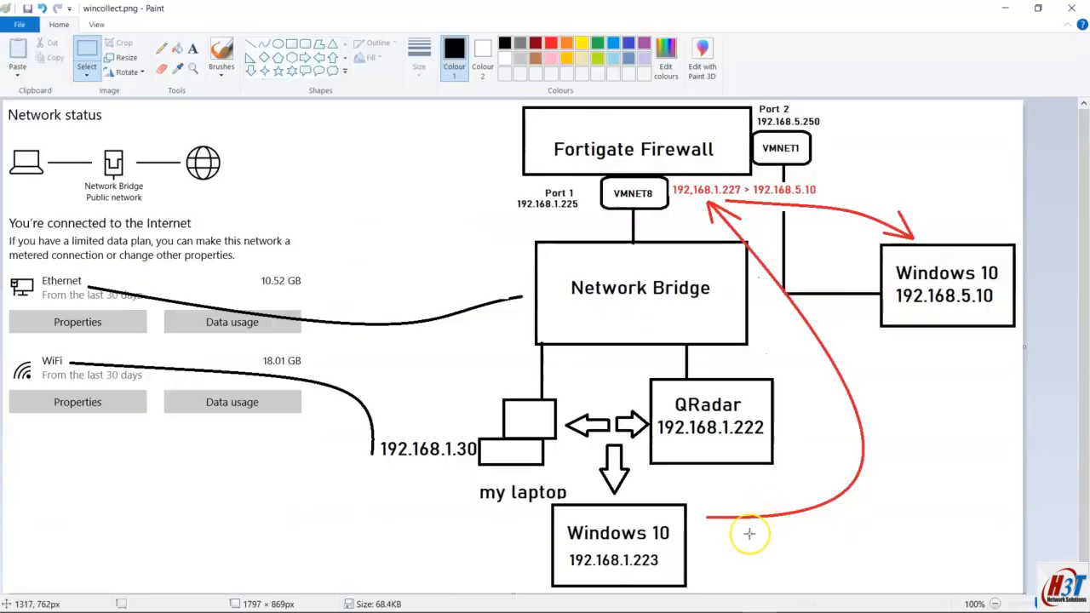
key("alt+Tab")
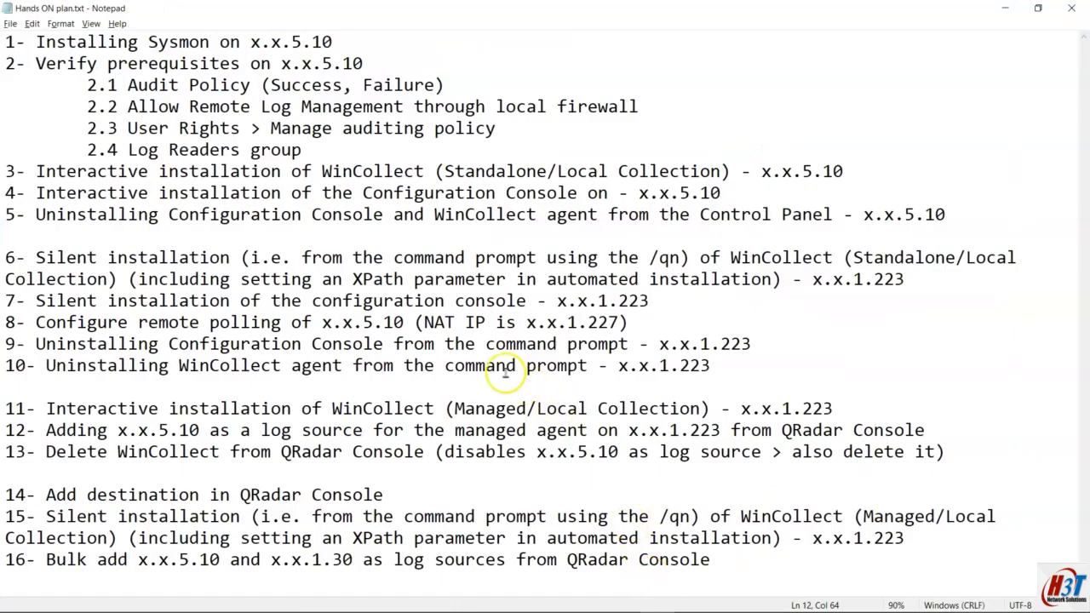
key("alt+Tab")
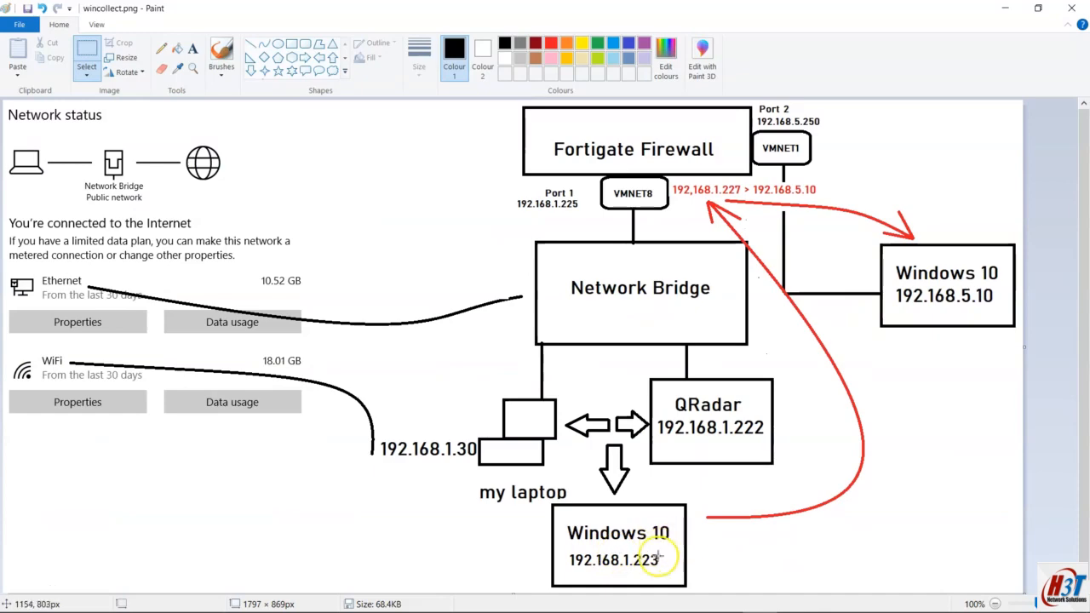
key("alt+Tab")
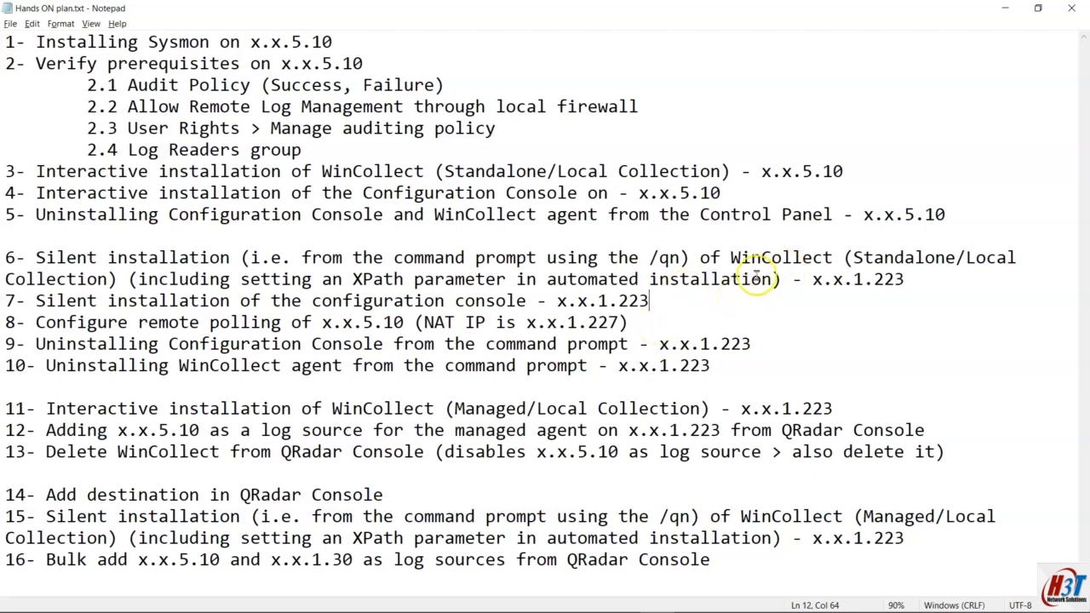
left_click_drag(775, 278, 128, 278)
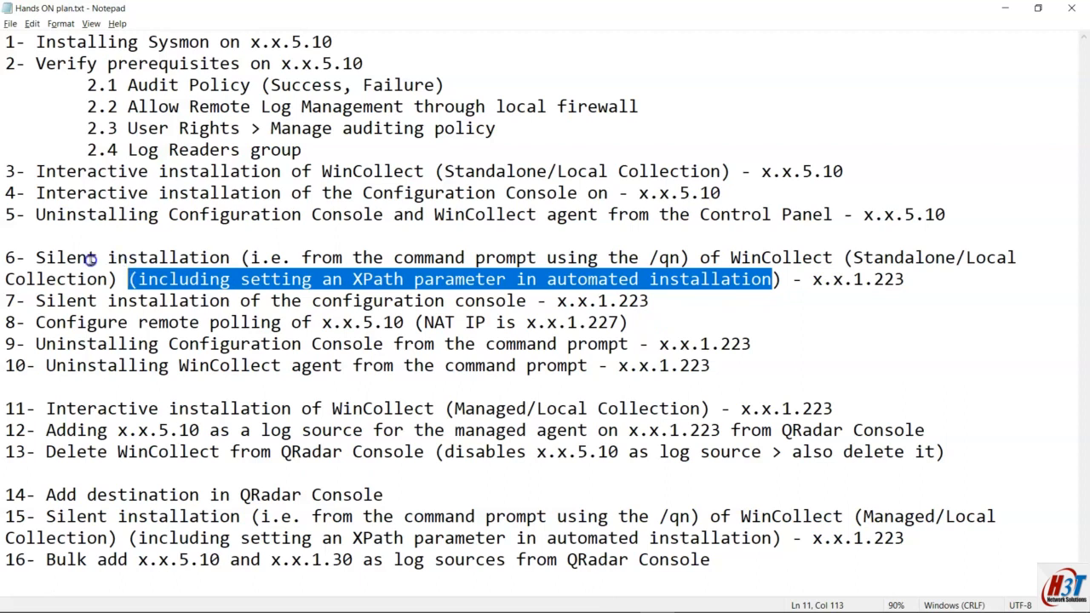
left_click_drag(42, 257, 232, 260)
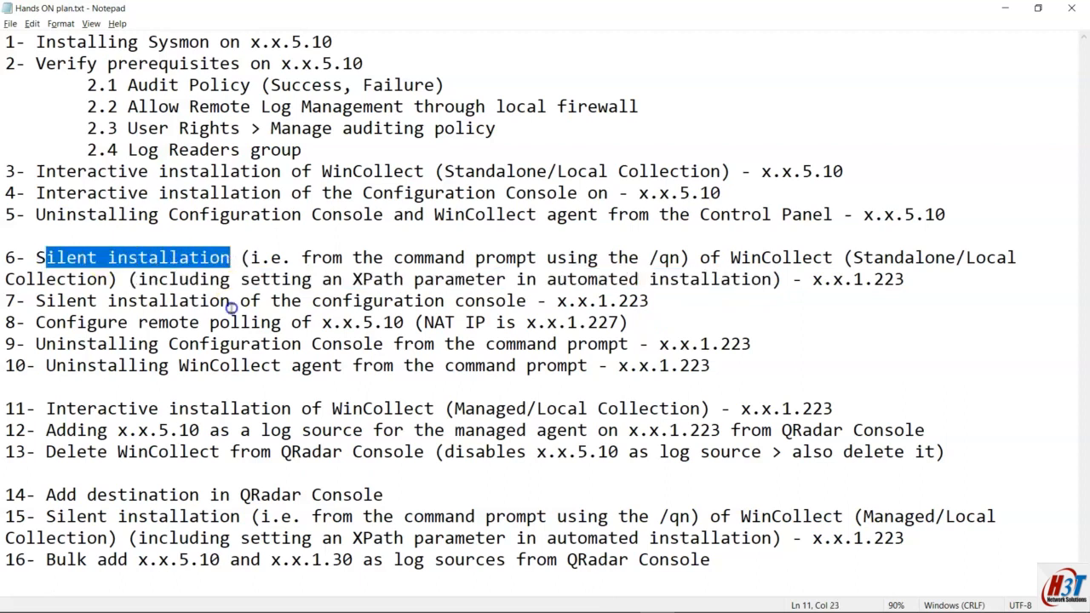
left_click(77, 300)
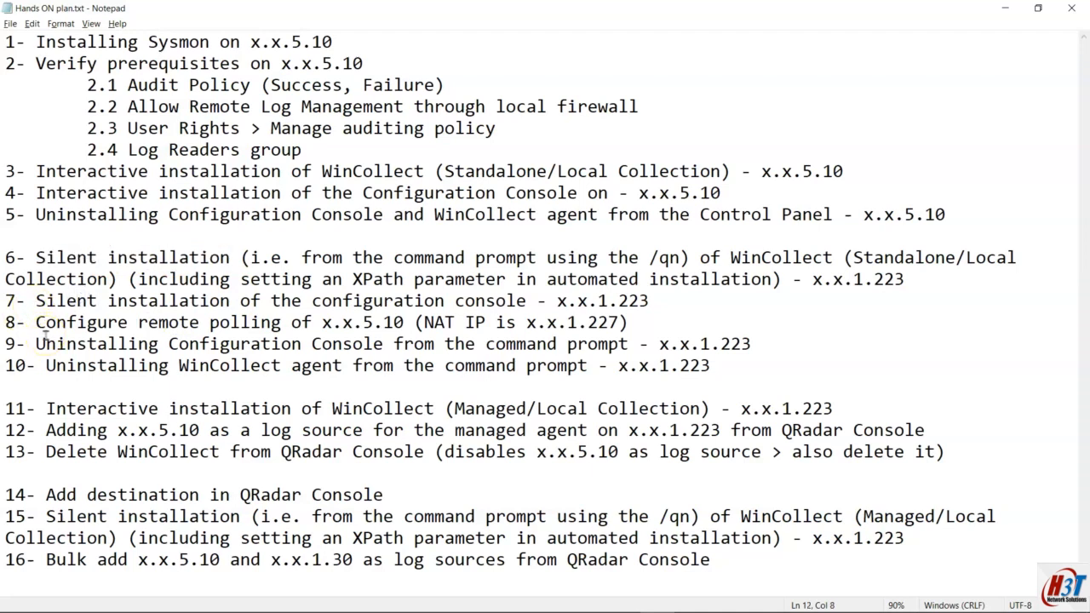
double_click(400, 303)
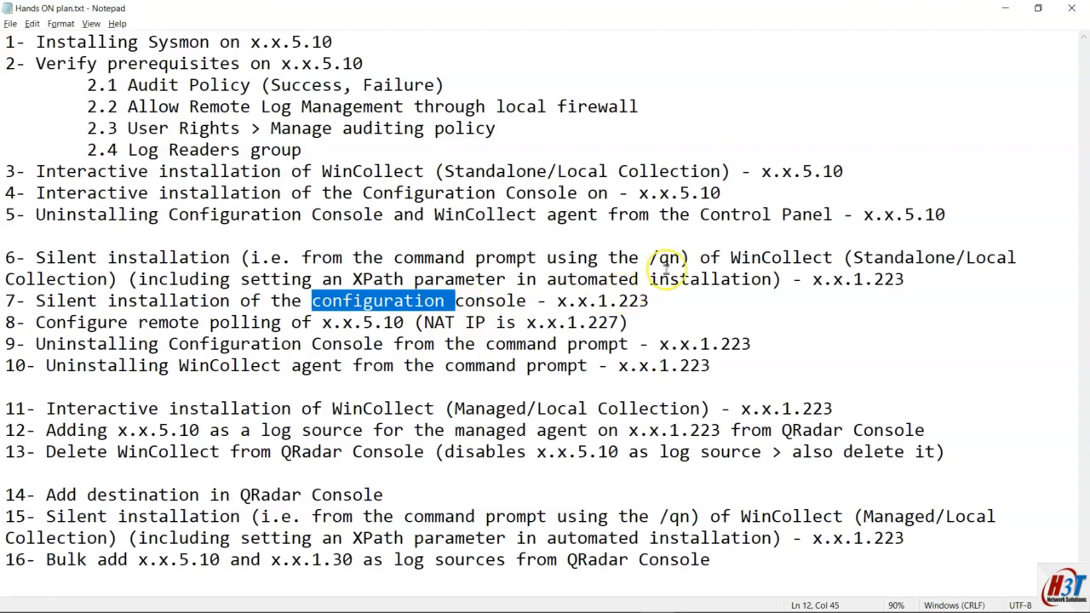
double_click(861, 257)
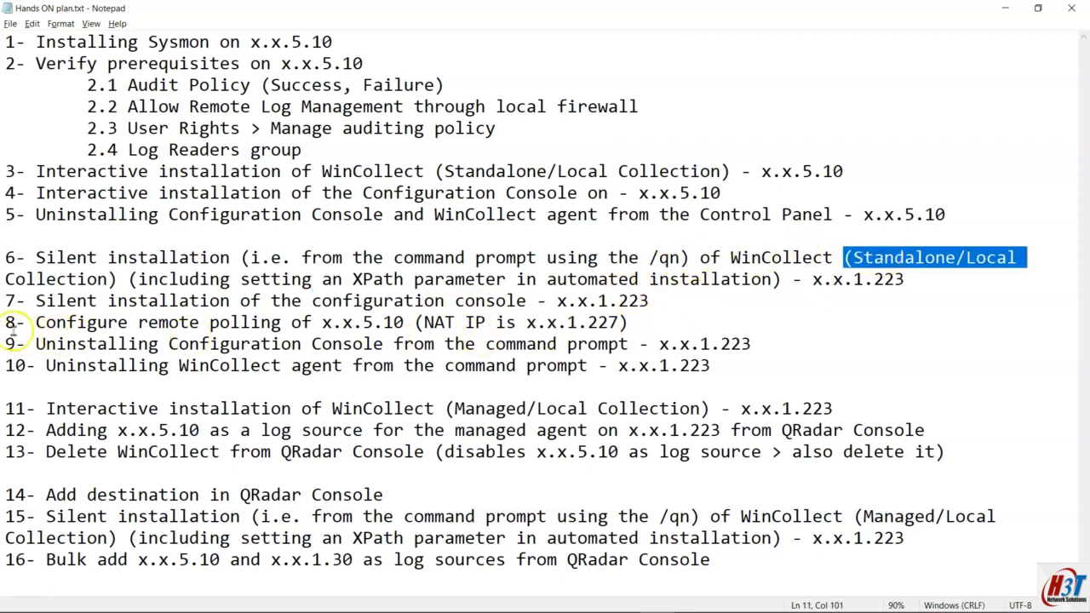
left_click_drag(5, 322, 395, 322)
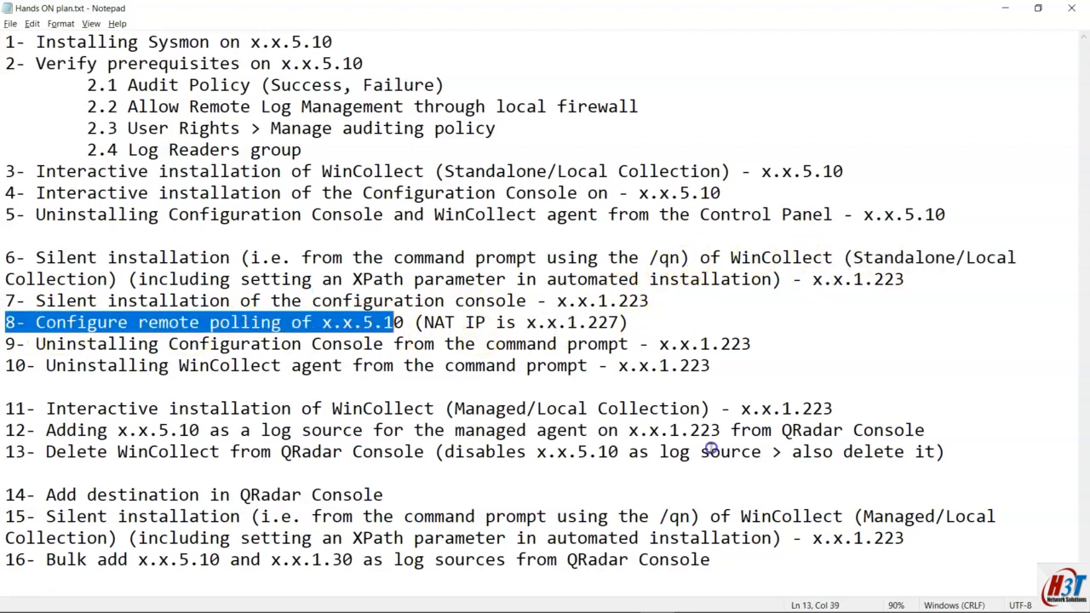
left_click(400, 322)
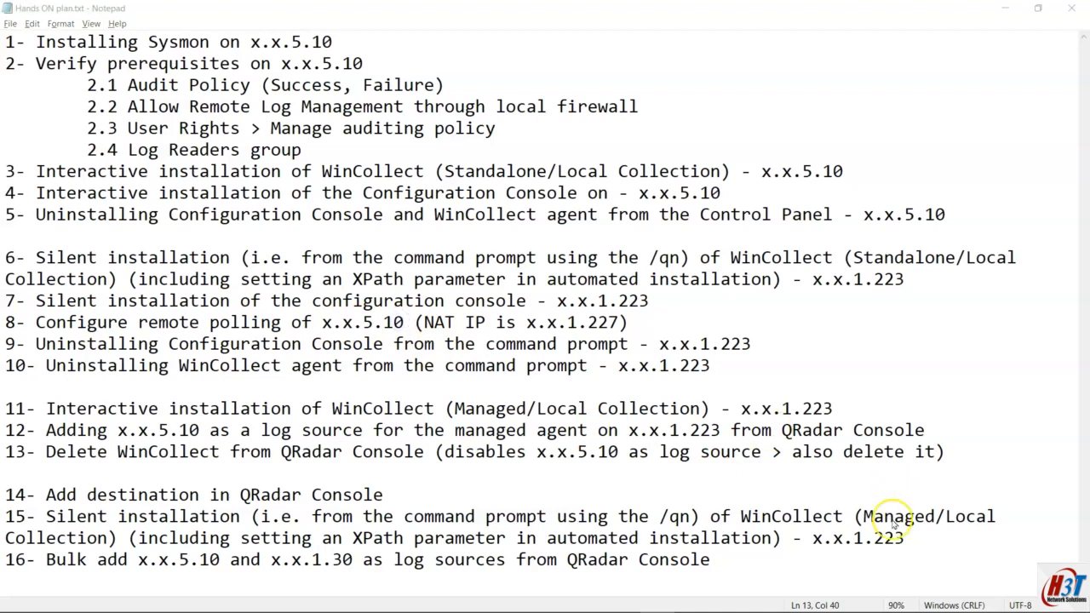
key("alt+Tab")
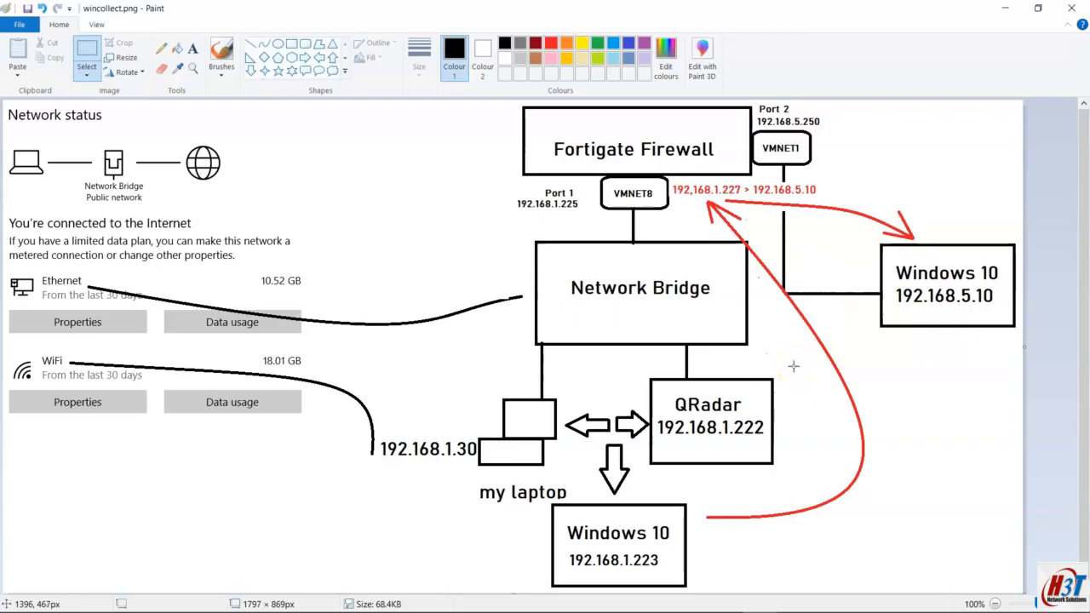
key("alt+Tab")
left_click_drag(7, 344, 728, 368)
left_click_drag(7, 409, 688, 433)
left_click(557, 446)
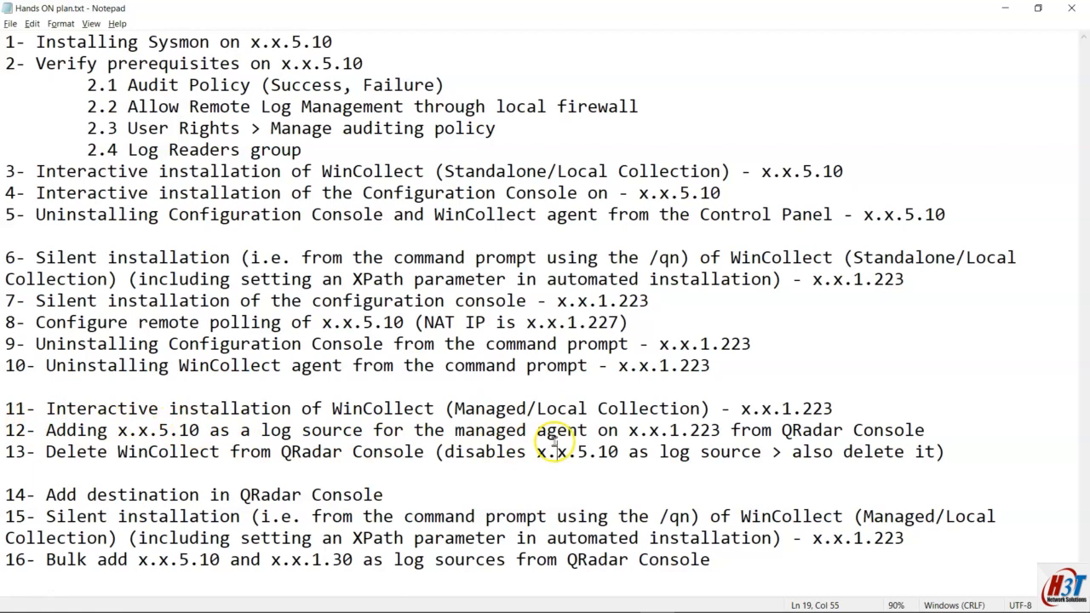
key("alt+Tab")
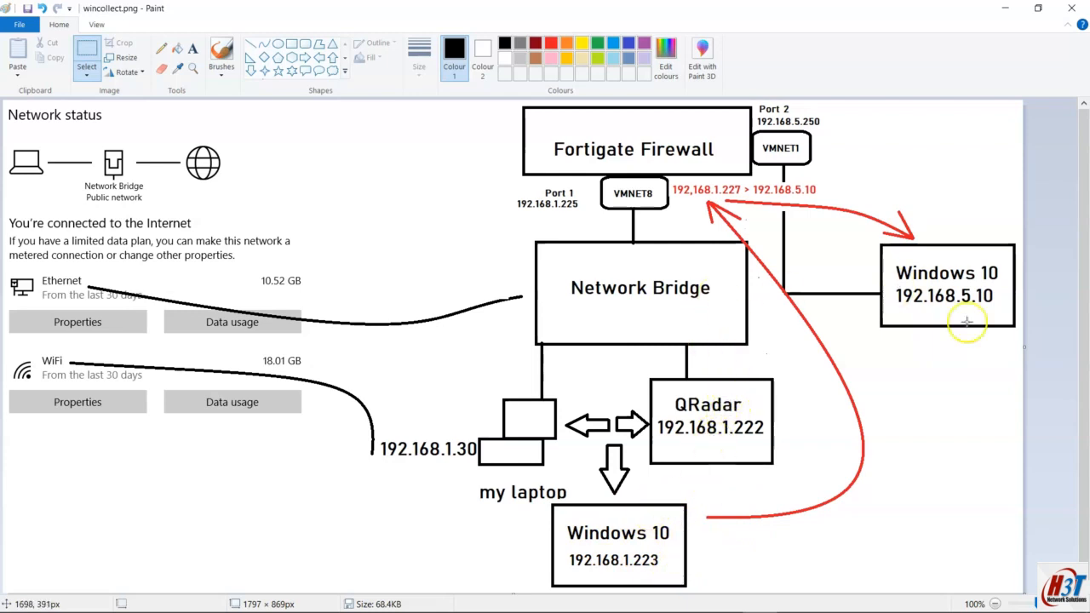
key("alt+Tab")
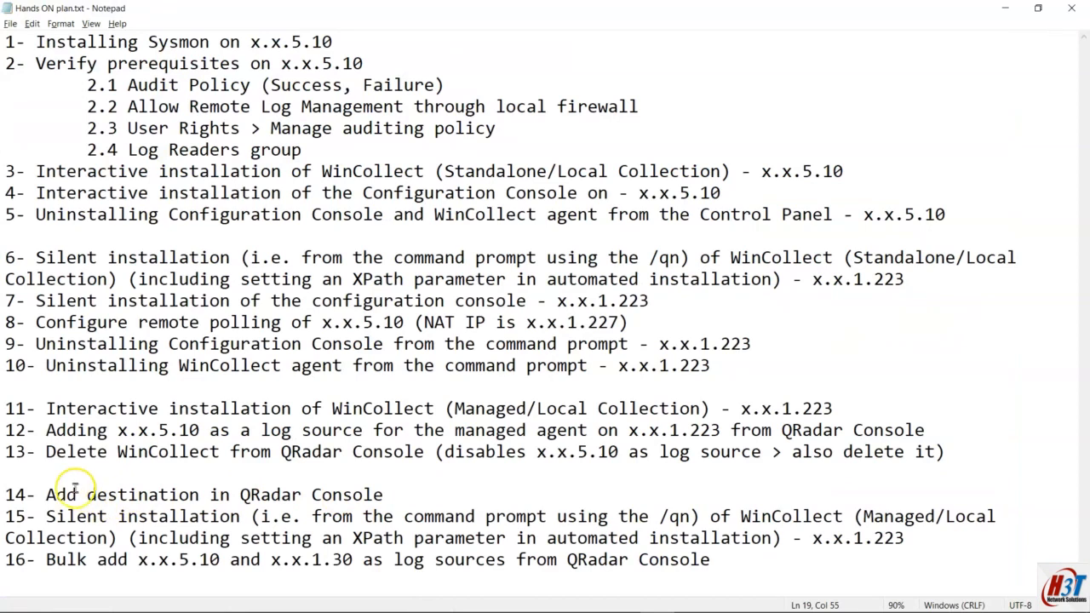
left_click_drag(30, 457, 383, 450)
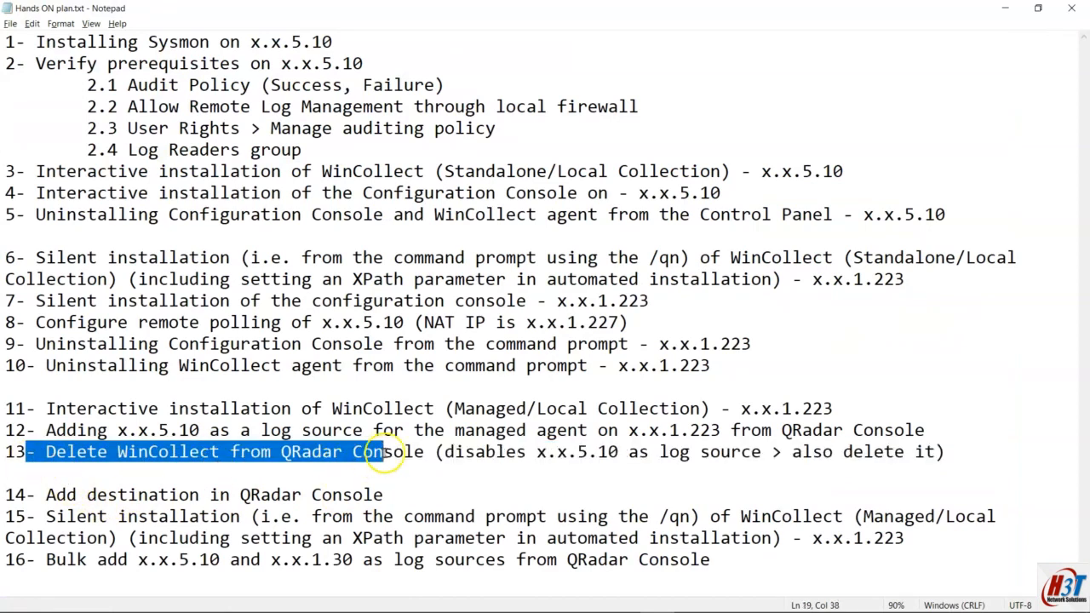
key("alt+Tab")
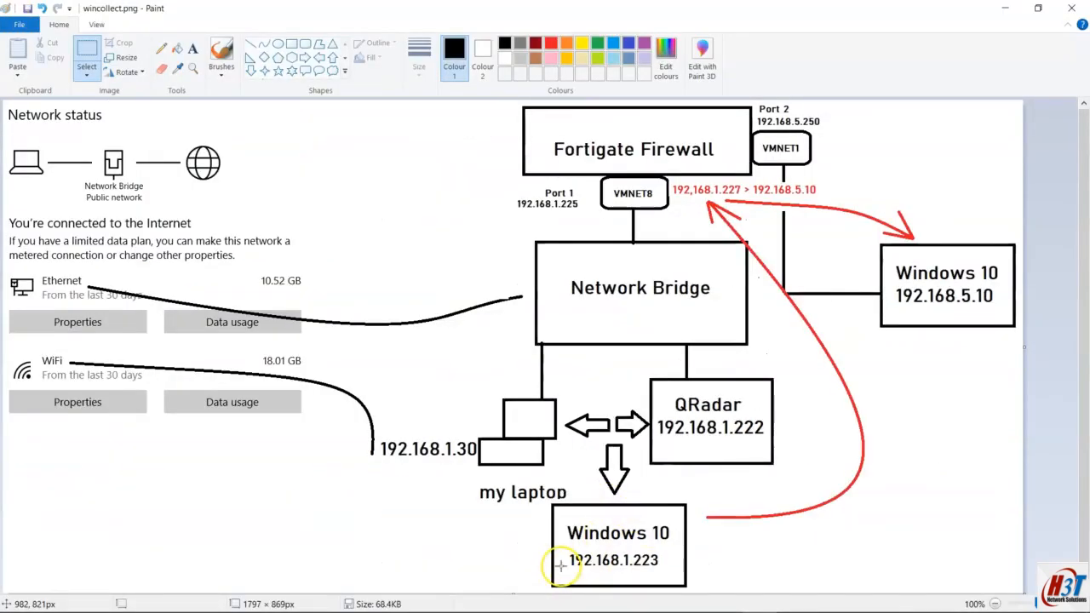
key("alt+Tab")
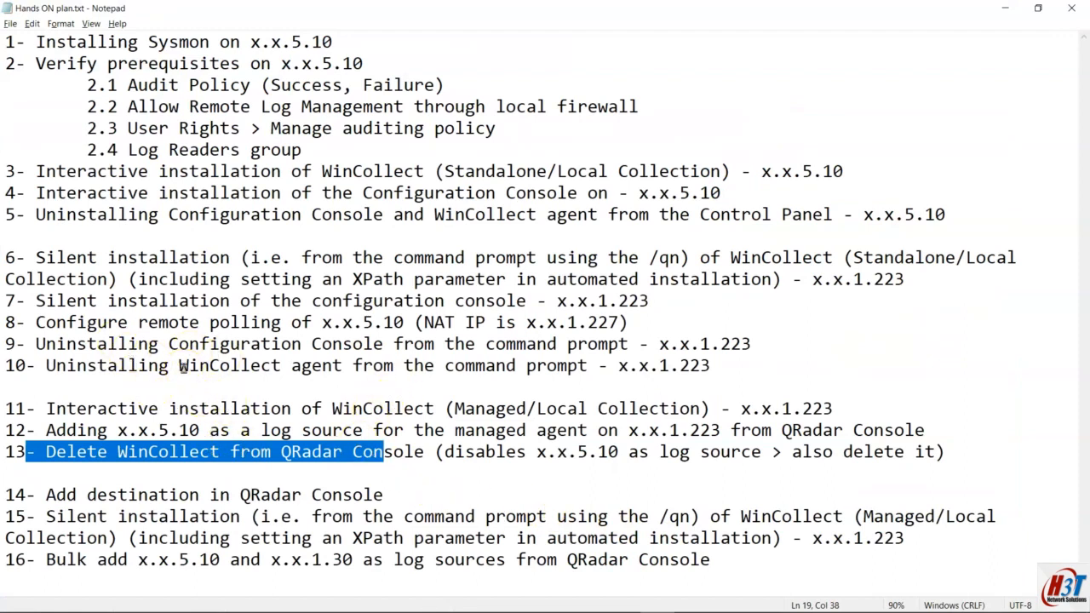
left_click(218, 451)
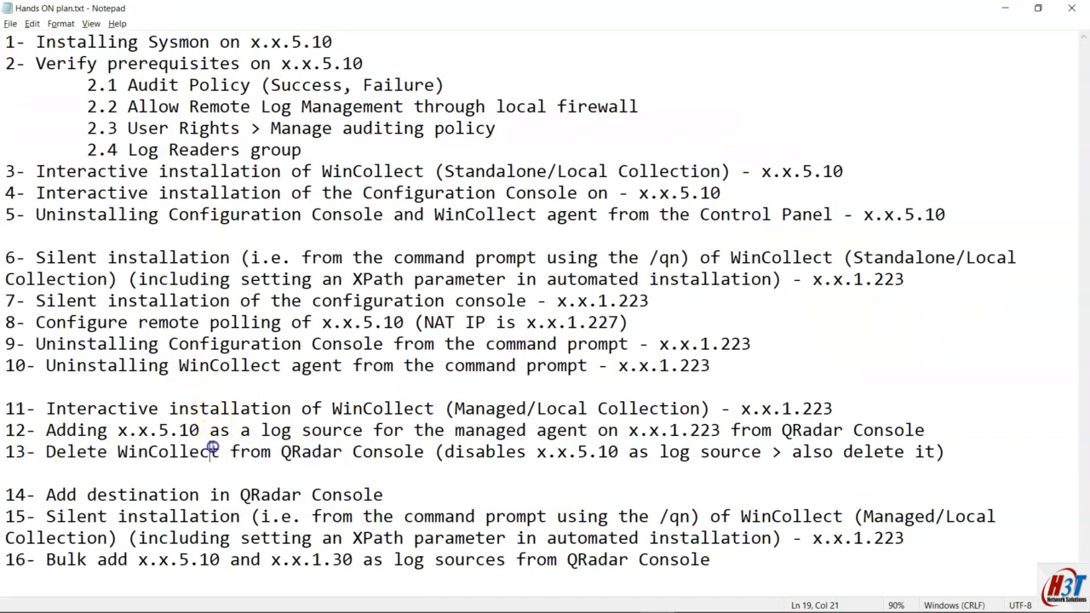
left_click_drag(48, 451, 857, 453)
left_click(837, 474)
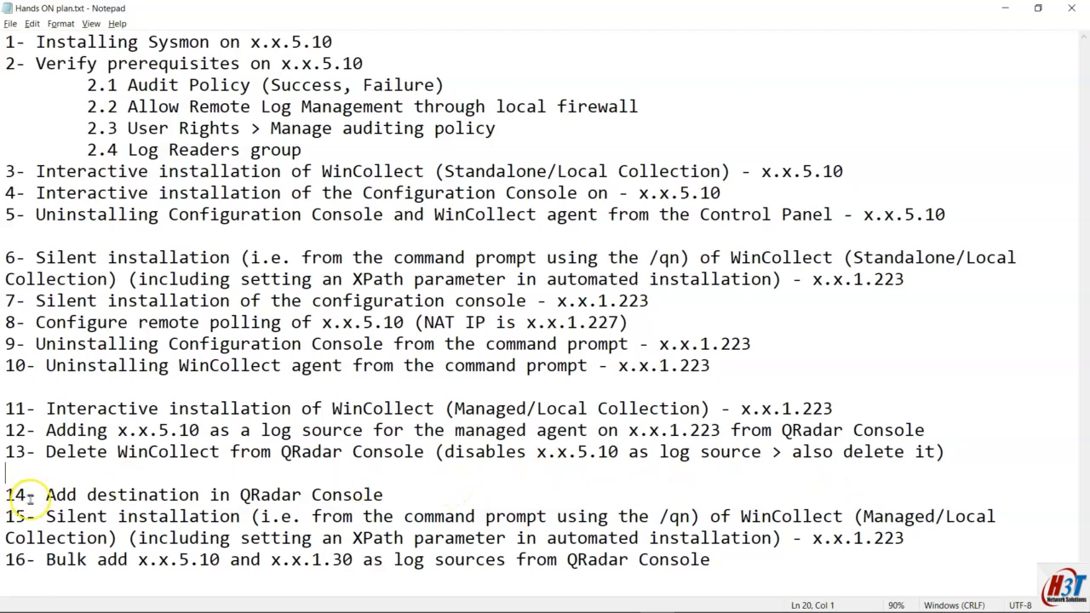
left_click_drag(28, 496, 393, 495)
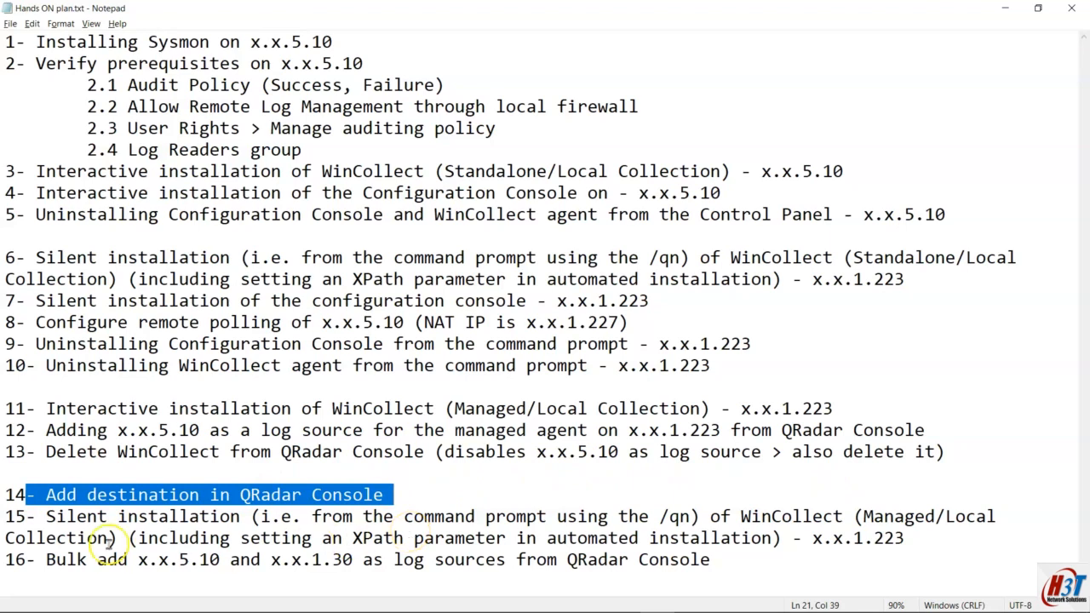
left_click(10, 514)
left_click_drag(9, 513, 346, 539)
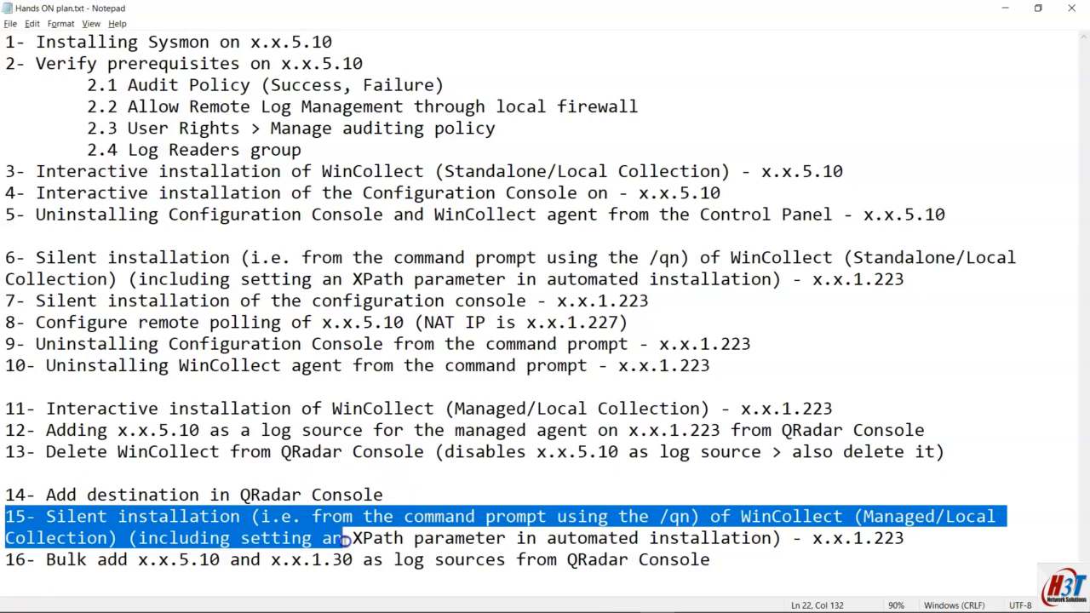
left_click(771, 538)
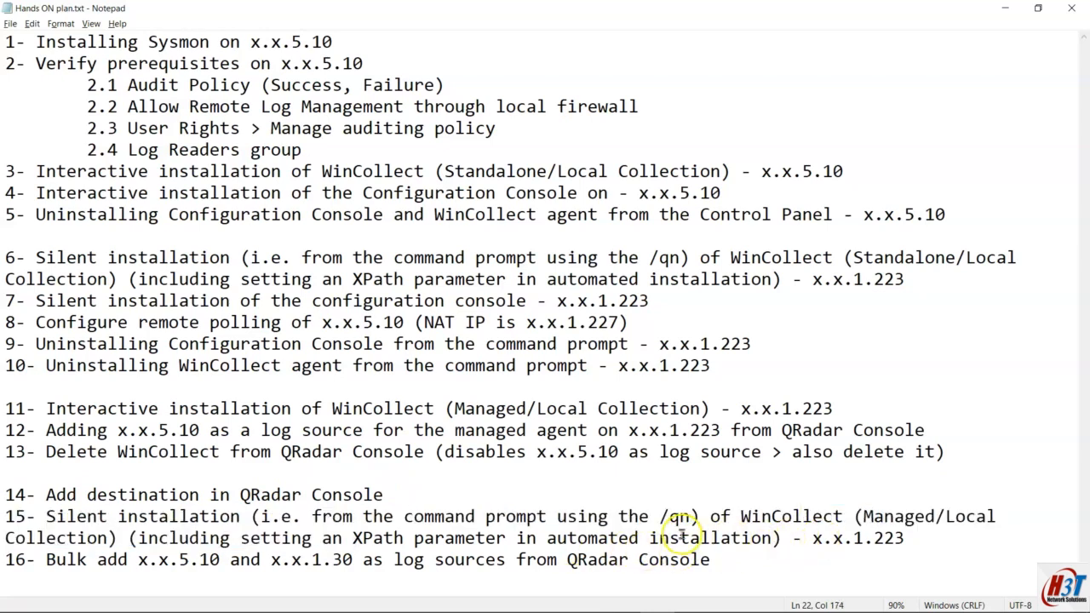
left_click_drag(692, 516, 516, 516)
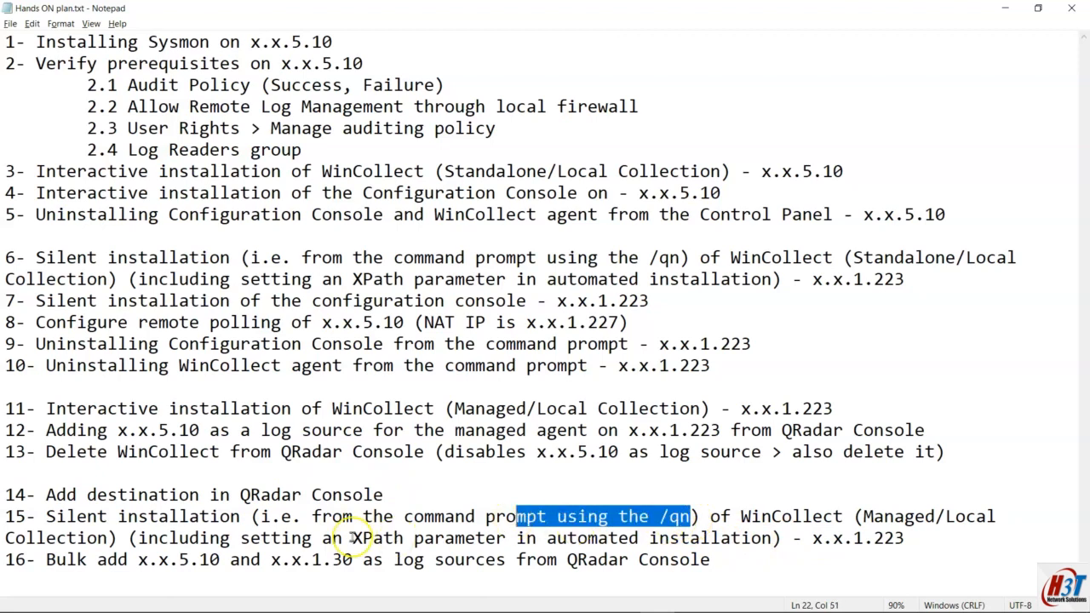
left_click_drag(210, 538, 536, 538)
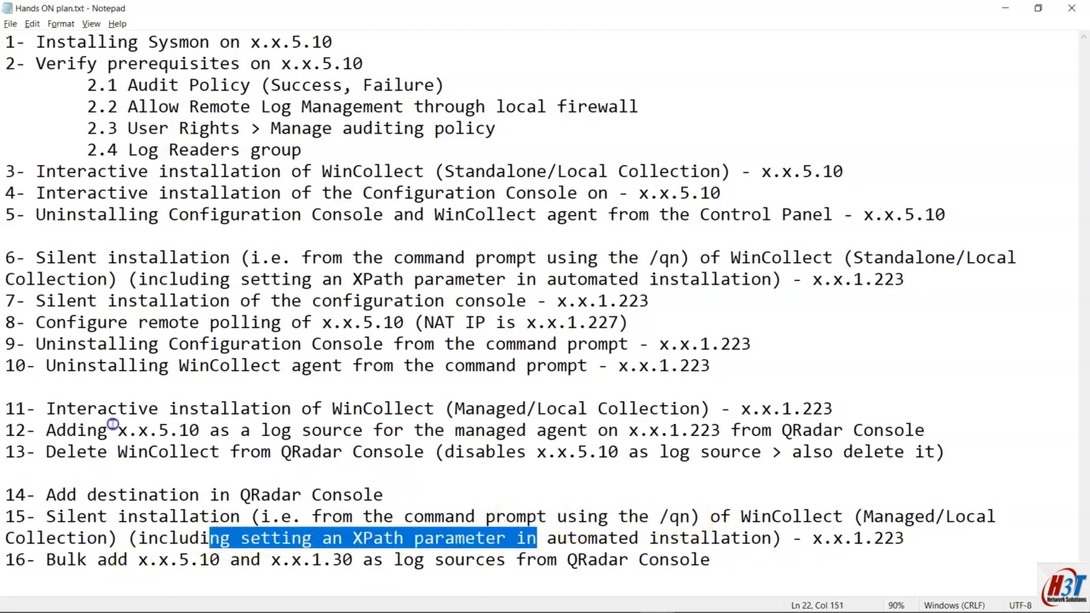
left_click(108, 398)
left_click(219, 531)
left_click_drag(166, 496, 486, 560)
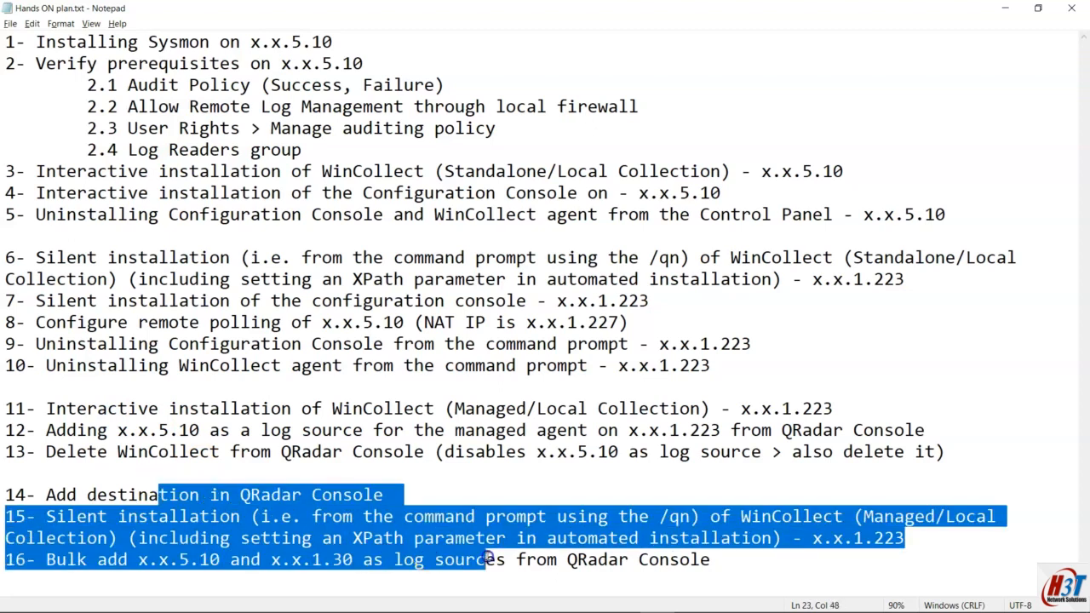
left_click(756, 558)
left_click_drag(743, 560, 6, 560)
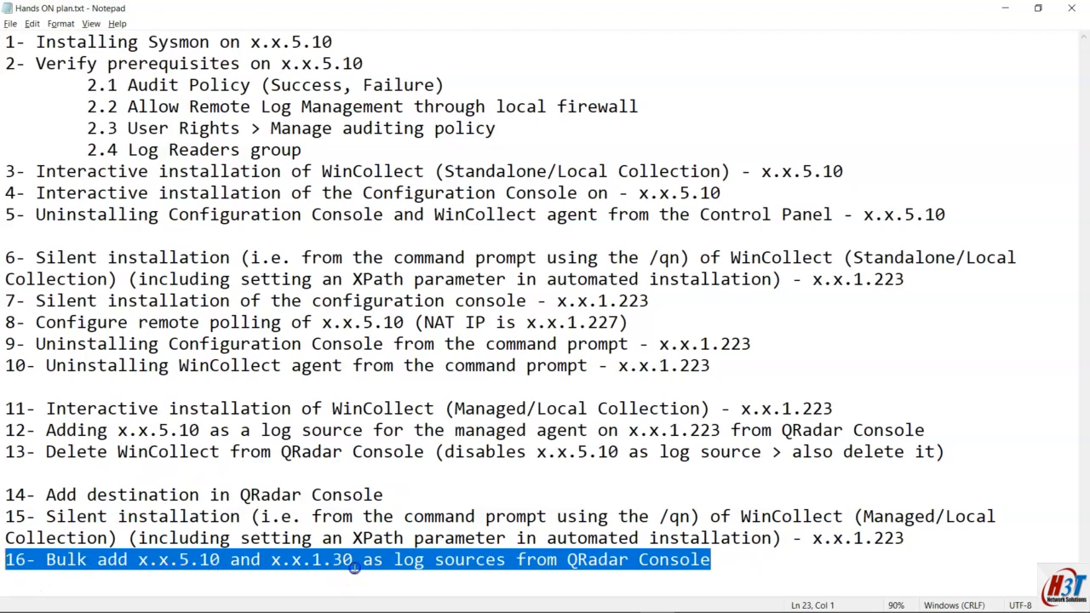
key("alt+Tab")
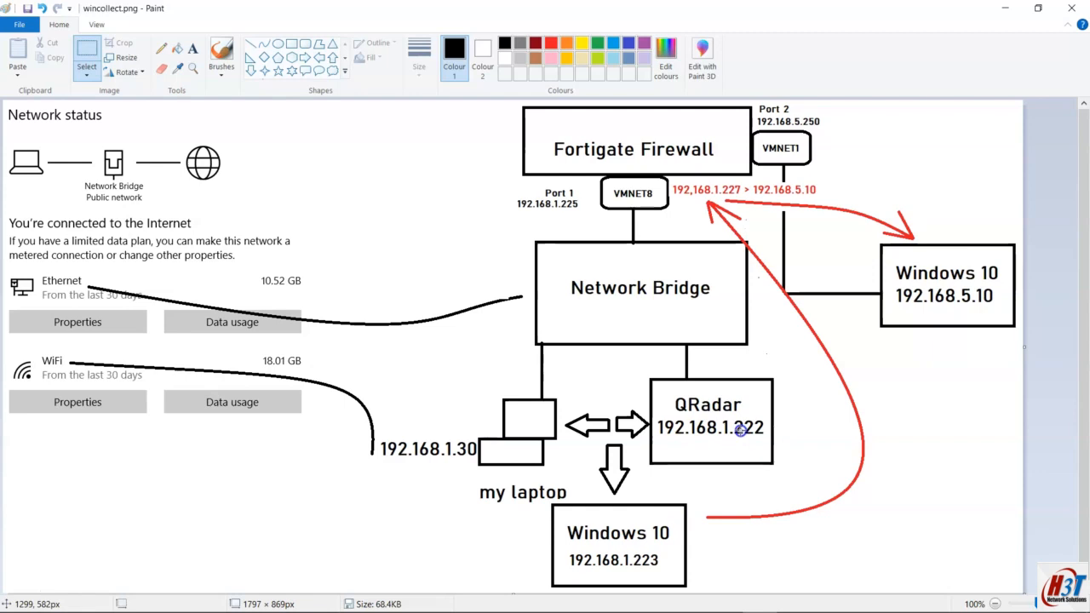
key("alt+Tab")
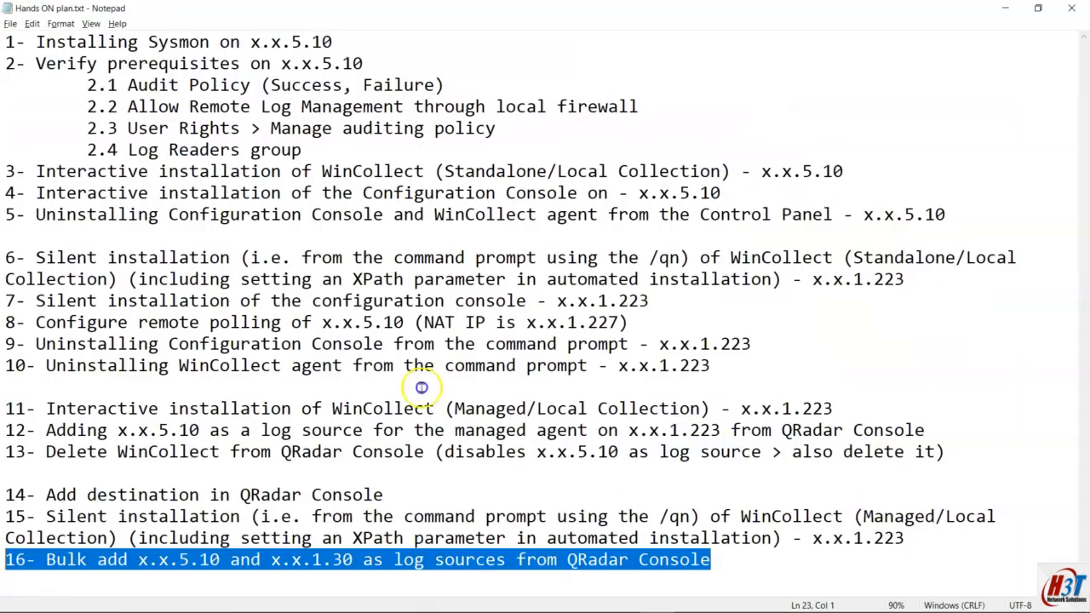
left_click(334, 45)
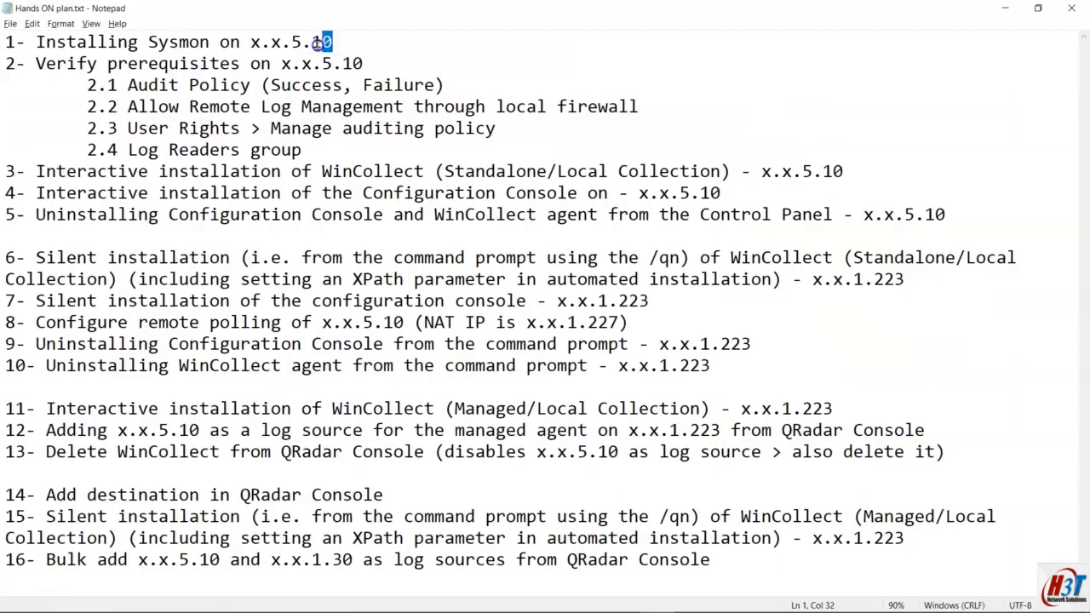
key("shift+Home")
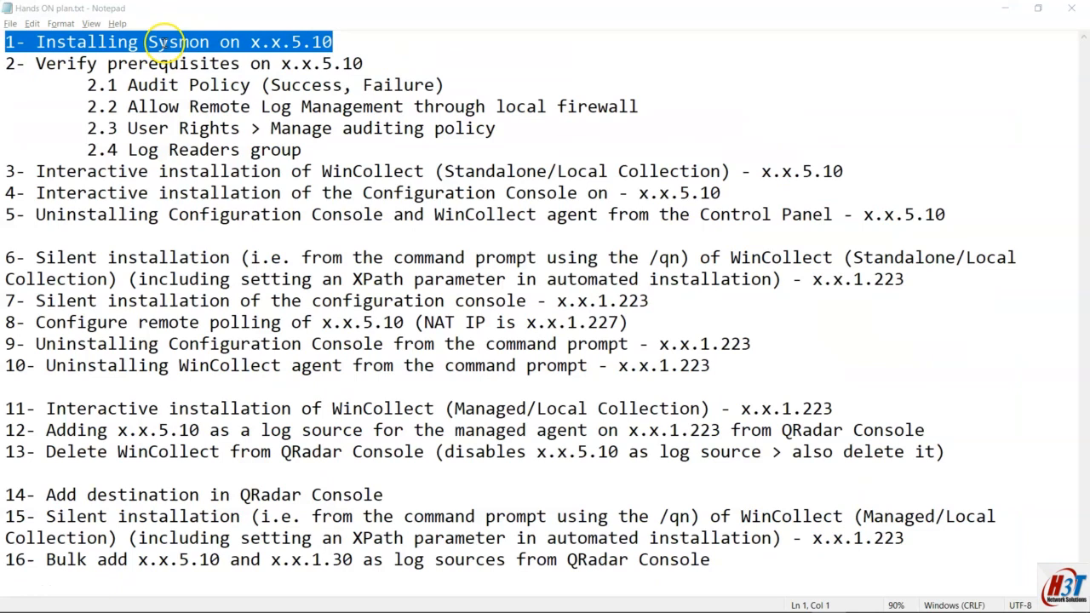
mouse_move(472, 611)
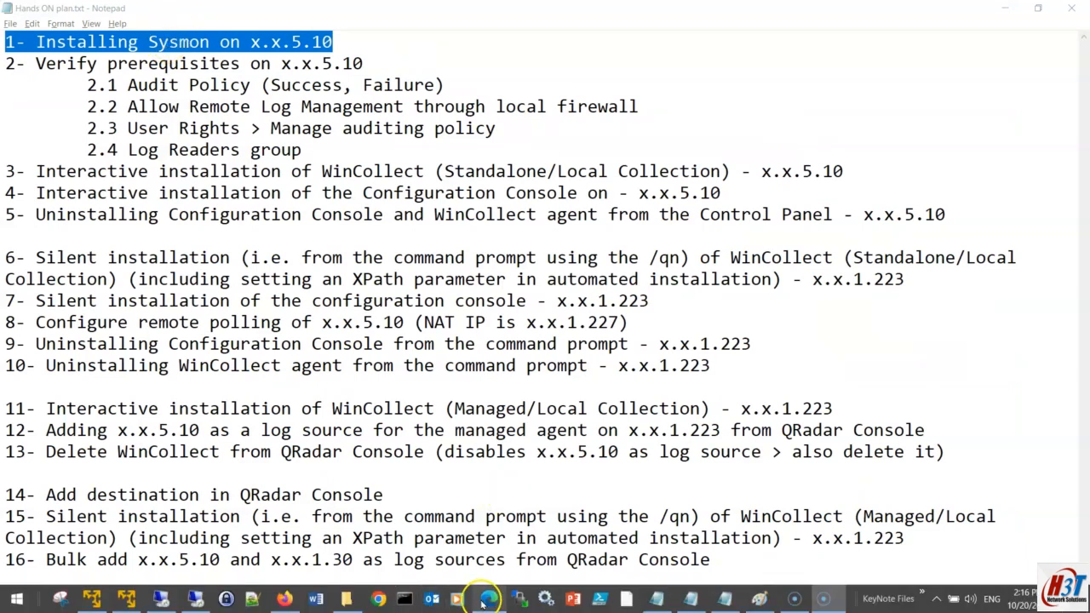
Step: Read the IBM Setting up Sysmon guide alongside the Sysmon Sysinternals download page
left_click(485, 599)
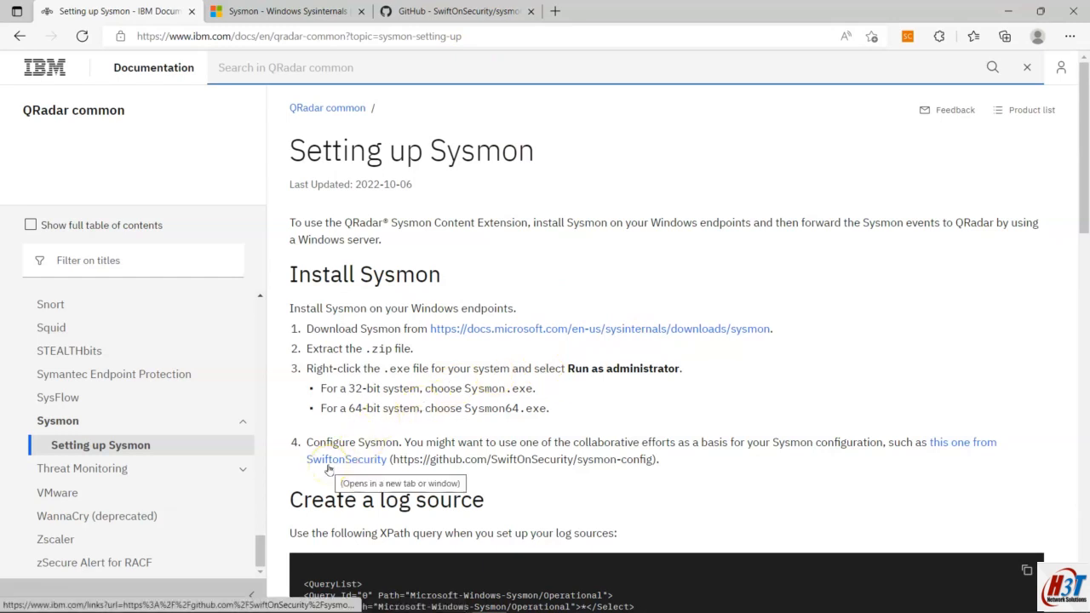
left_click_drag(328, 468, 448, 475)
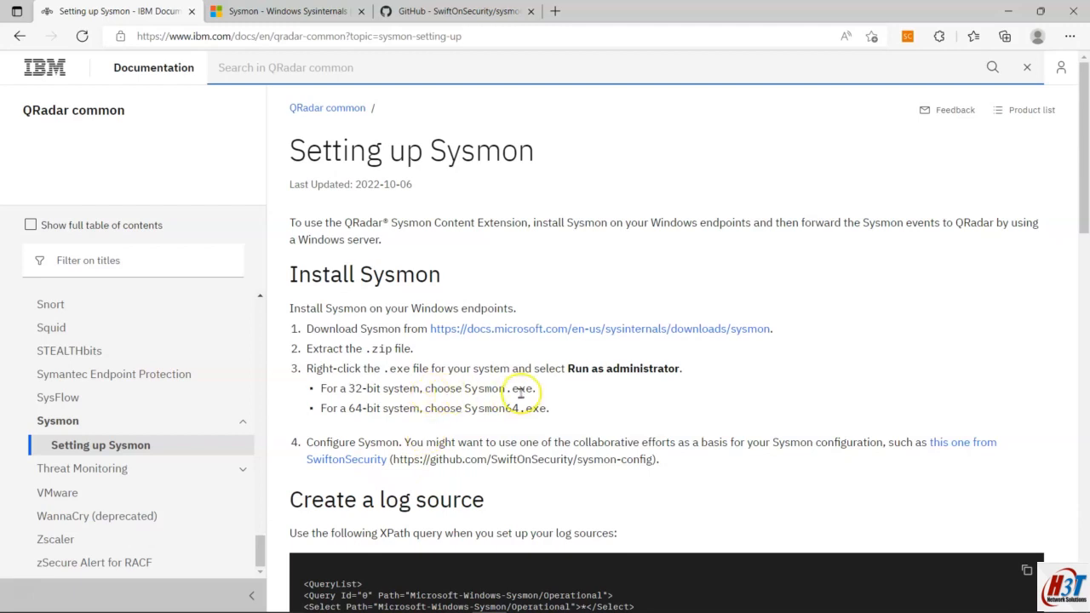
left_click(345, 11)
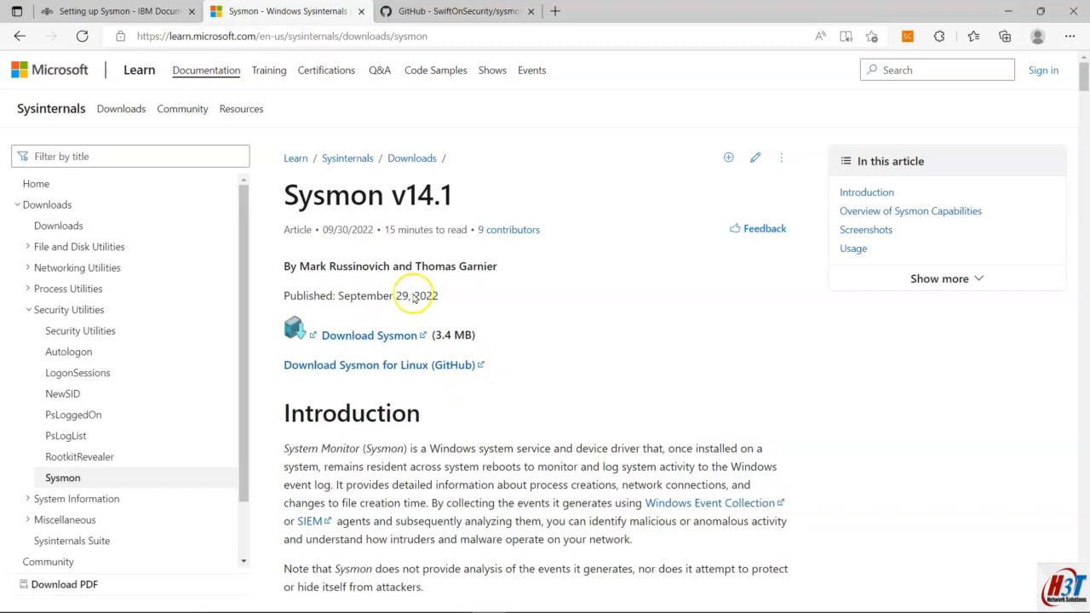
left_click(119, 11)
Step: Mark the guide's 32-bit and 64-bit executable choices, then go to the sysmon-config repository
left_click_drag(322, 388, 453, 408)
left_click(547, 420)
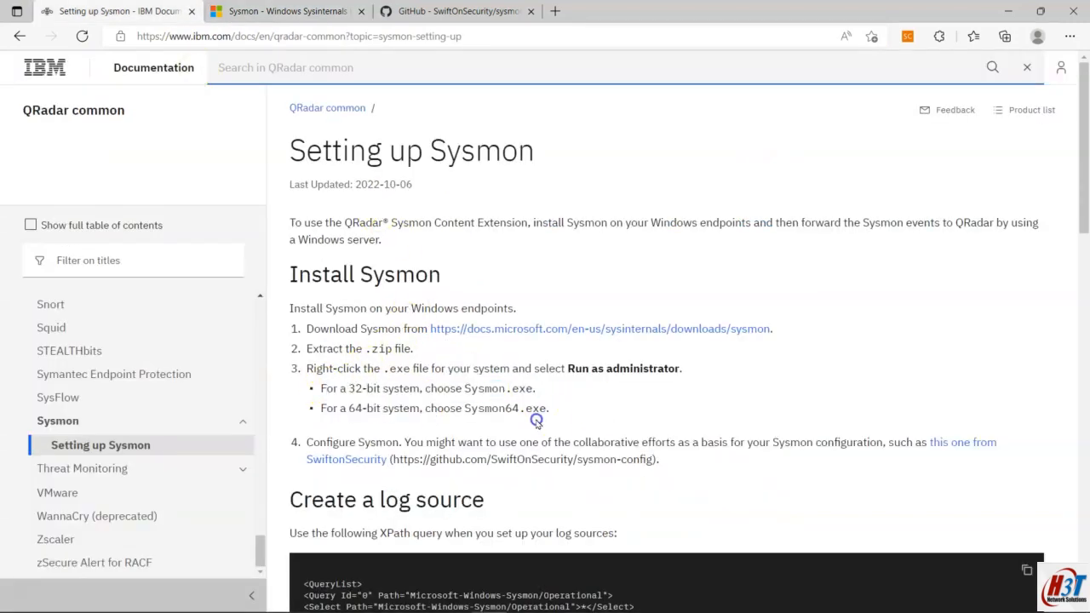
left_click(288, 11)
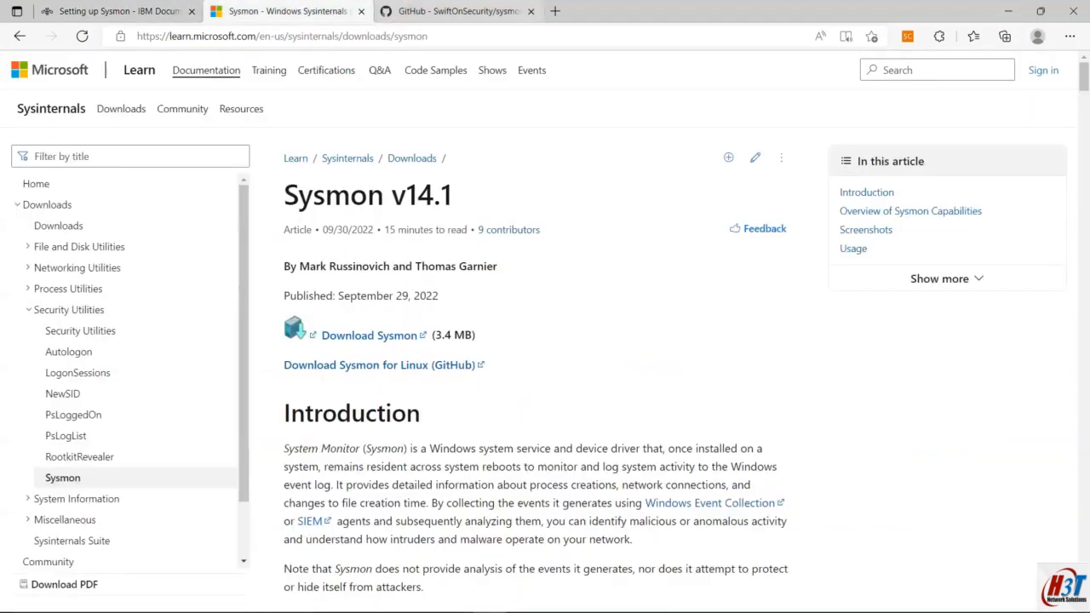
left_click(452, 11)
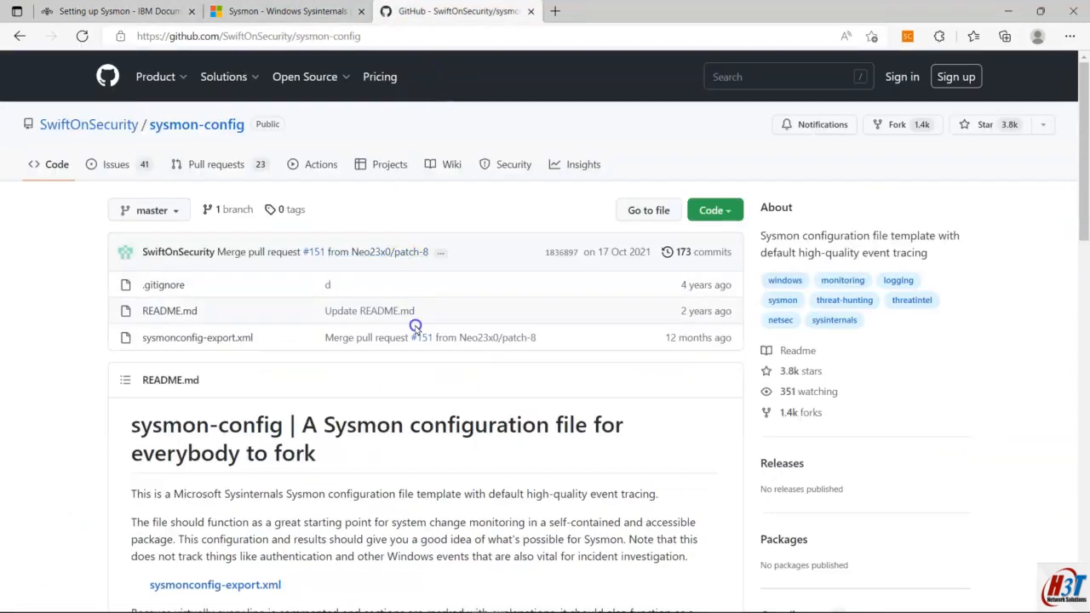
Step: Scroll the sysmon-config README to the Use section's Install, Update and Uninstall commands
scroll(414, 327, "down", 3)
left_click_drag(332, 359, 151, 331)
left_click(101, 329)
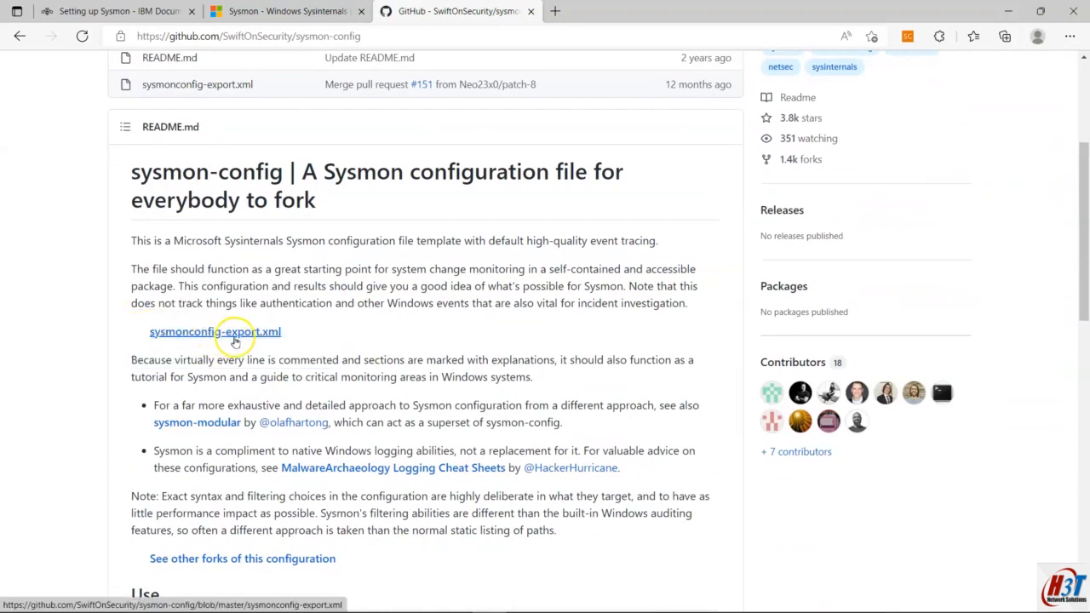
scroll(307, 332, "up", 2)
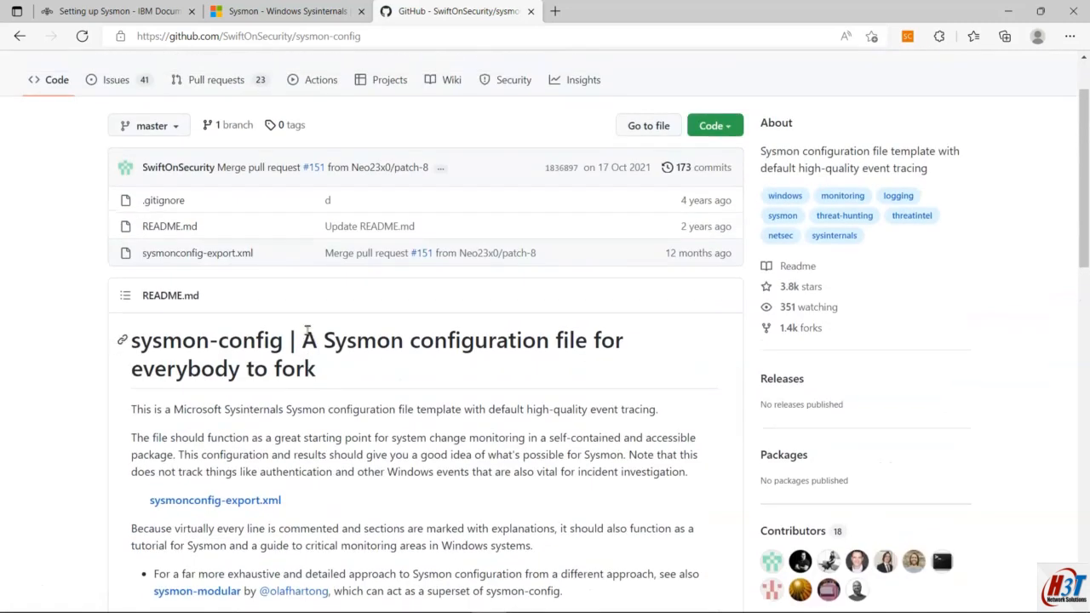
scroll(307, 332, "down", 1)
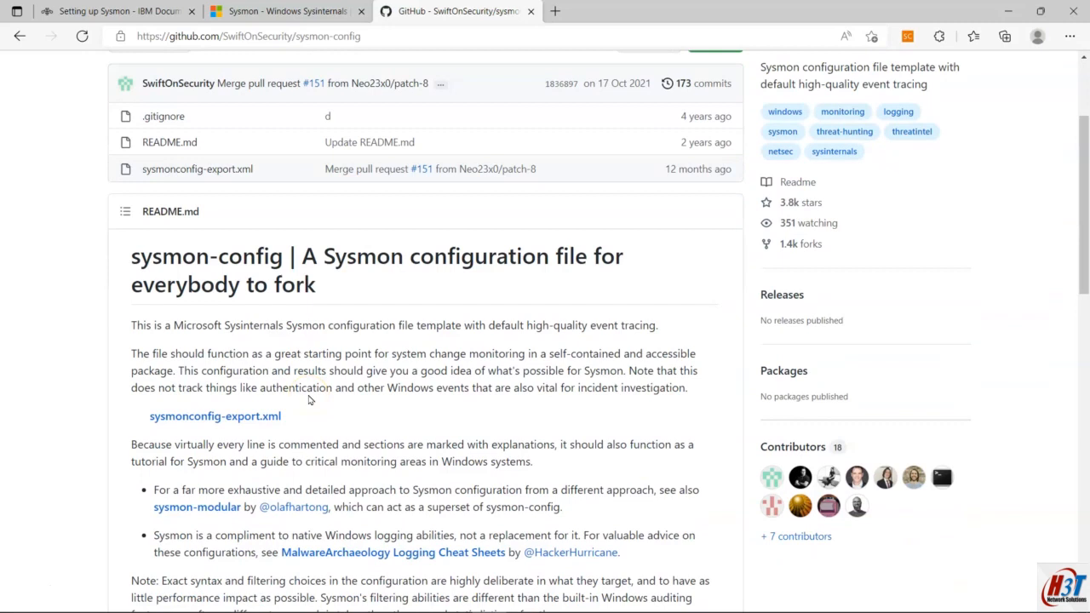
scroll(309, 400, "up", 2)
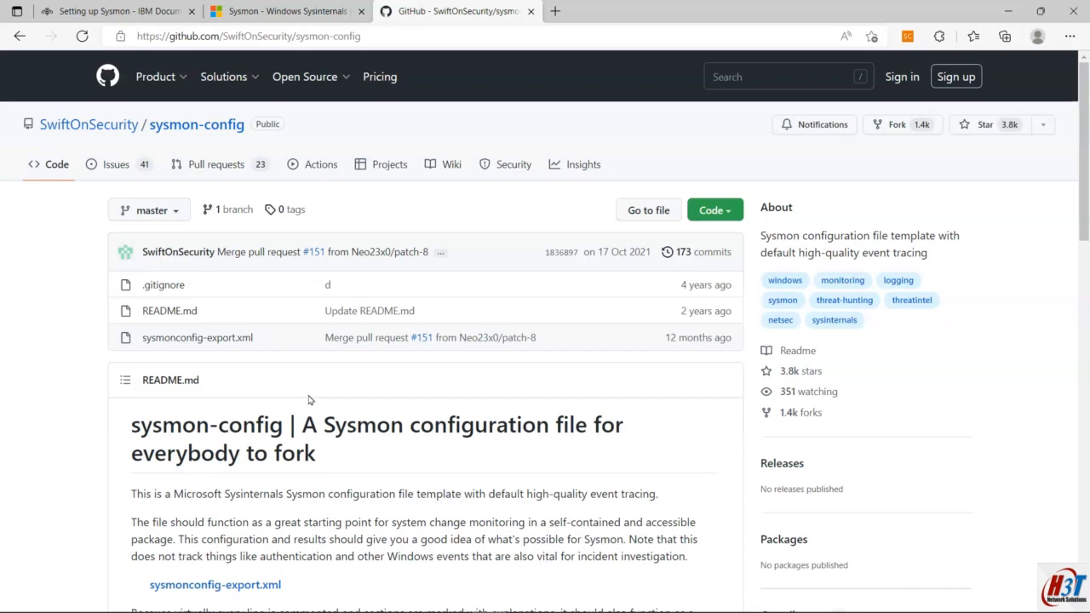
scroll(309, 400, "down", 1)
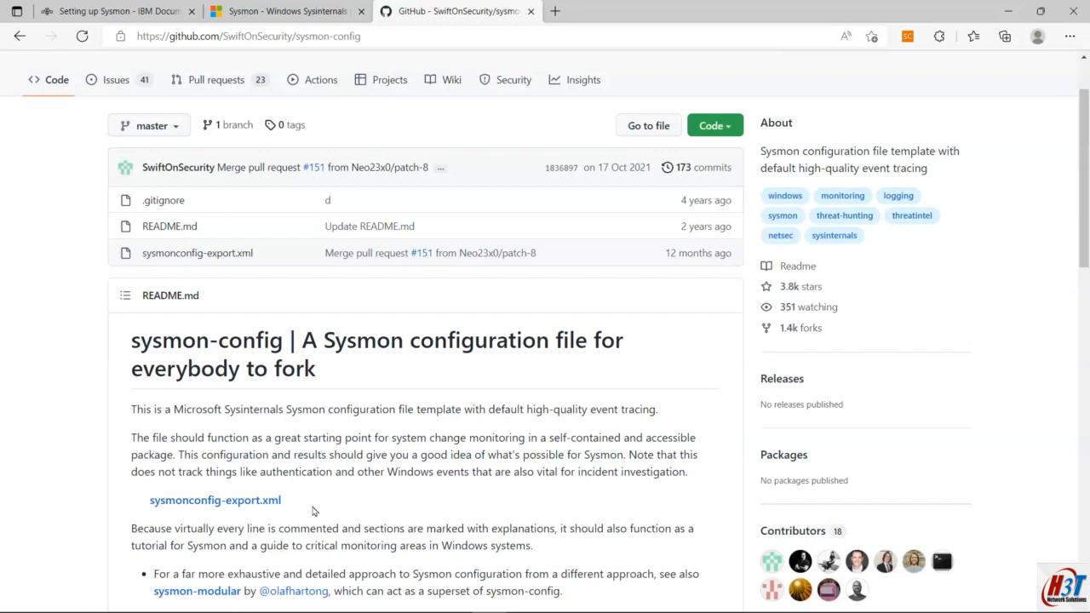
scroll(313, 511, "up", 2)
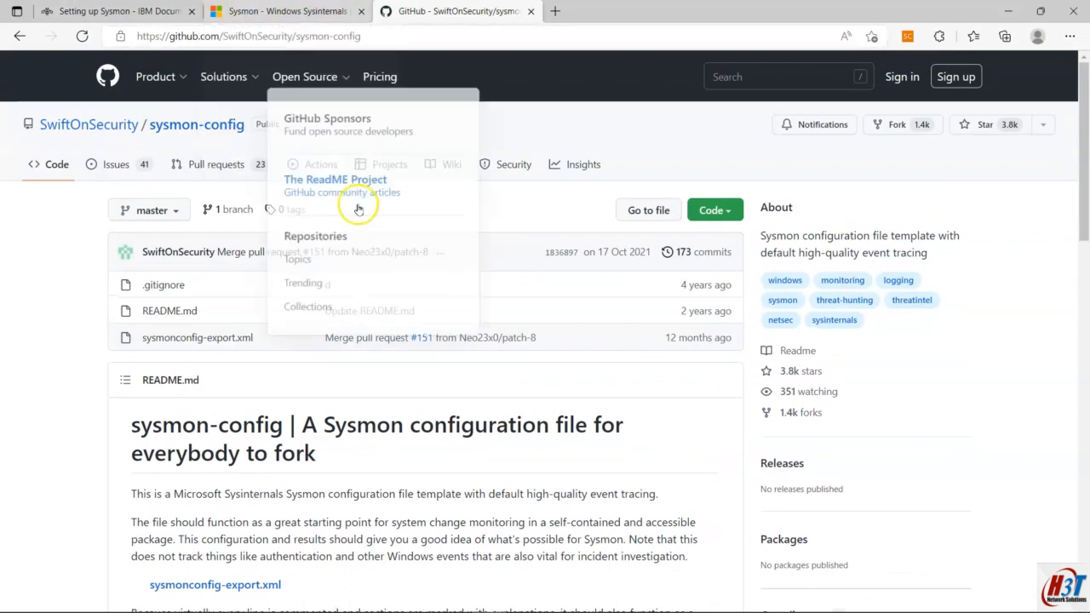
scroll(375, 341, "down", 11)
scroll(375, 345, "up", 3)
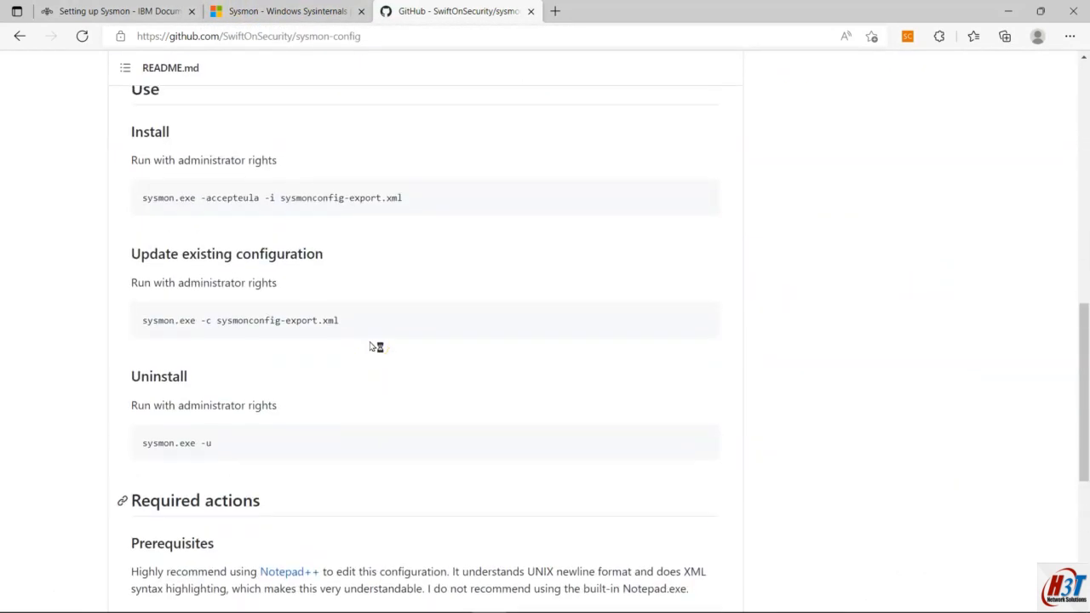
Step: Copy the sysmon.exe -accepteula -i sysmonconfig-export.xml command and move to the remote Windows 10 session
scroll(375, 345, "down", 1)
left_click_drag(459, 199, 129, 213)
key("ctrl+c")
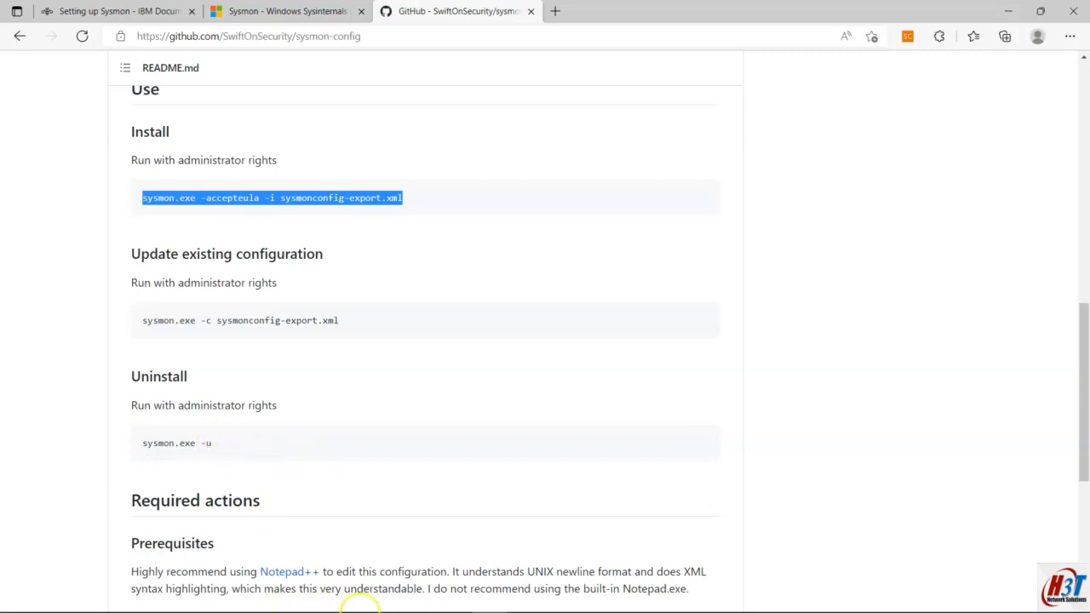
left_click(350, 600)
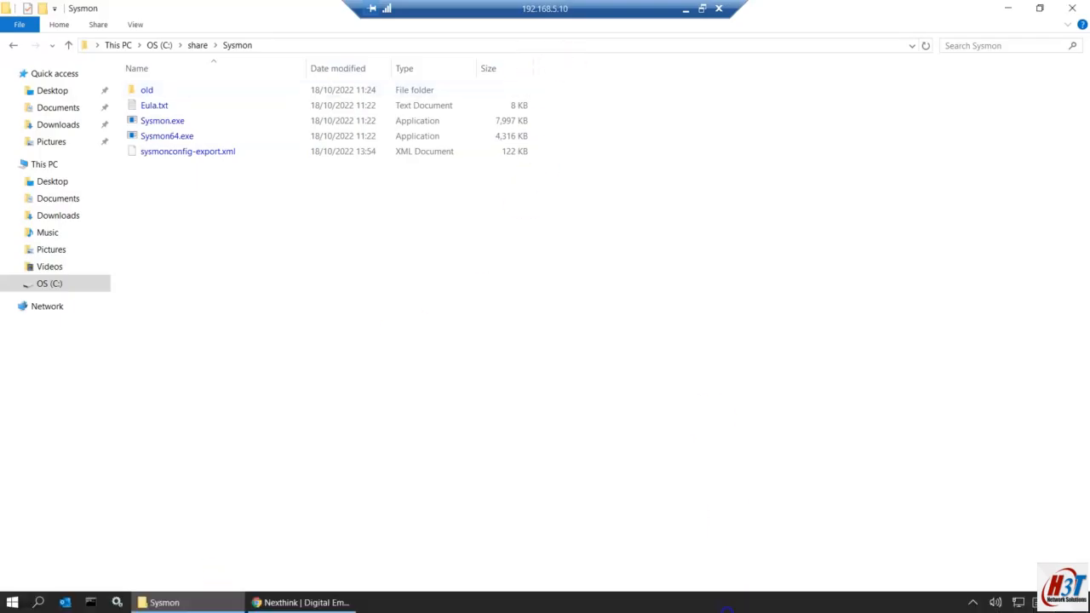
Step: Review the Paint diagram and plan steps 1–5 locally, then return to the remote C:\share\Sysmon folder
left_click(685, 12)
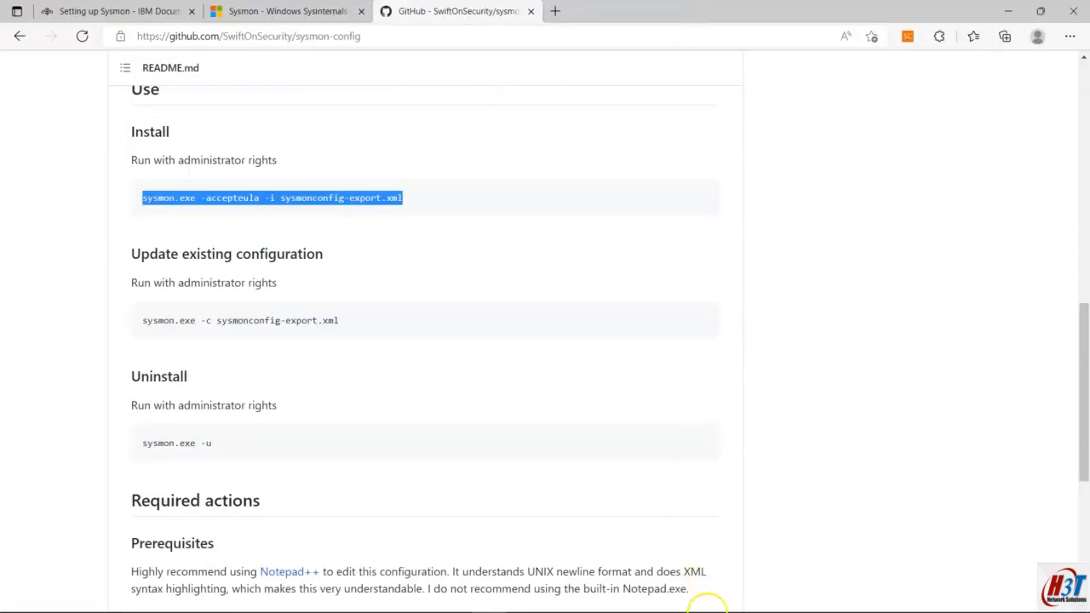
left_click(723, 599)
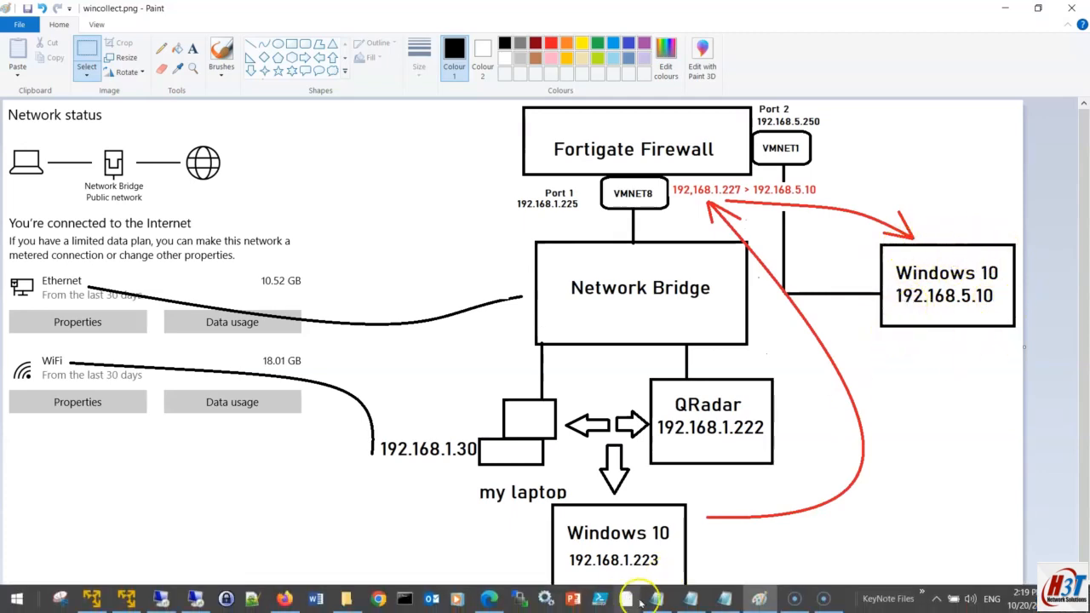
left_click(656, 599)
mouse_move(9, 41)
left_mouse_down()
mouse_move(790, 159)
mouse_move(957, 214)
left_mouse_up()
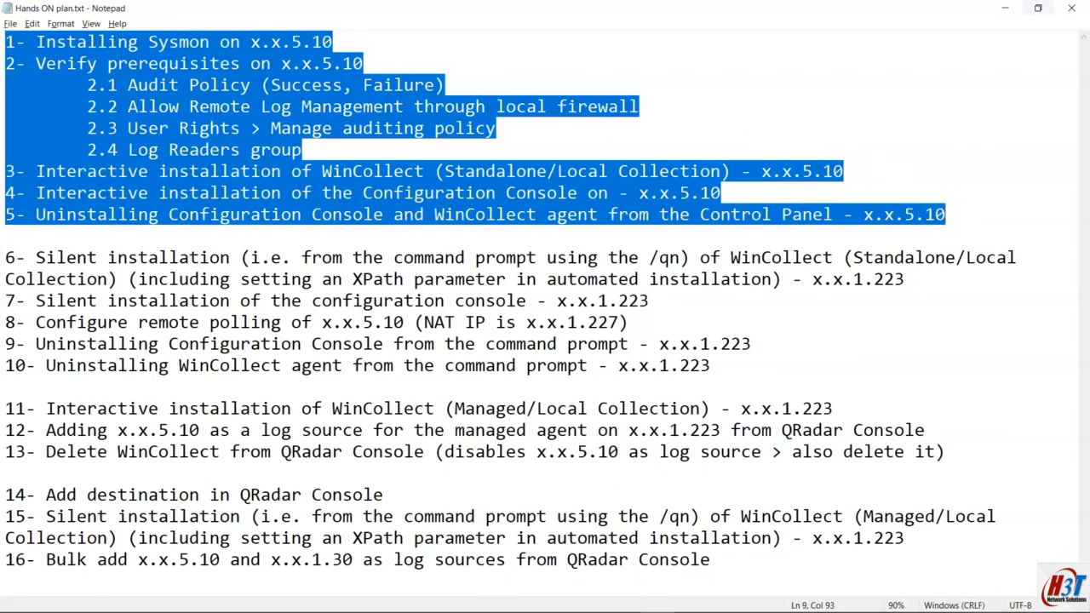
left_click(1005, 8)
left_click(1005, 8)
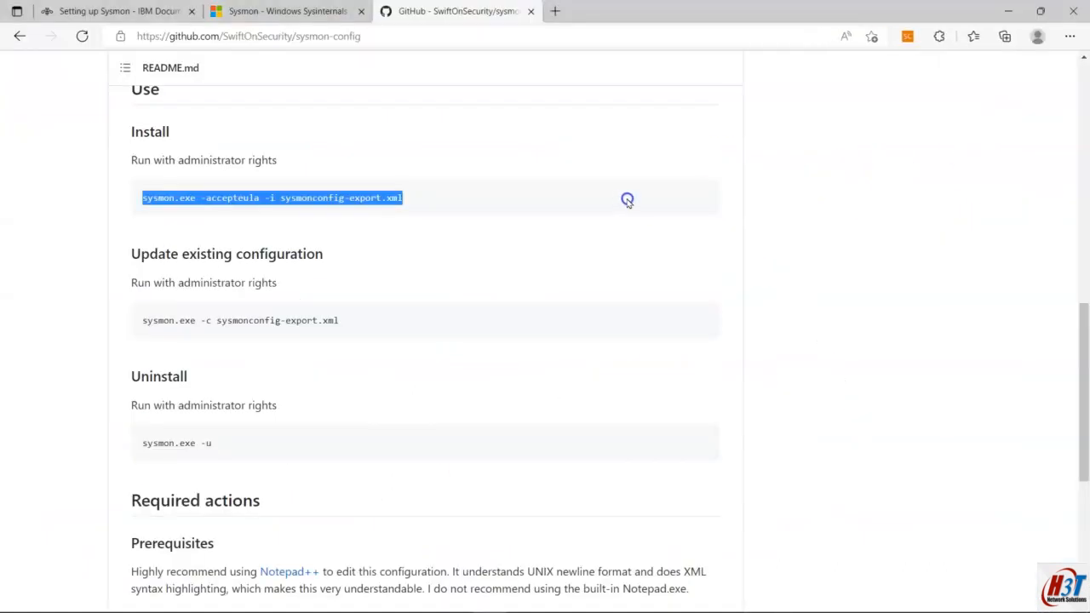
left_click(209, 602)
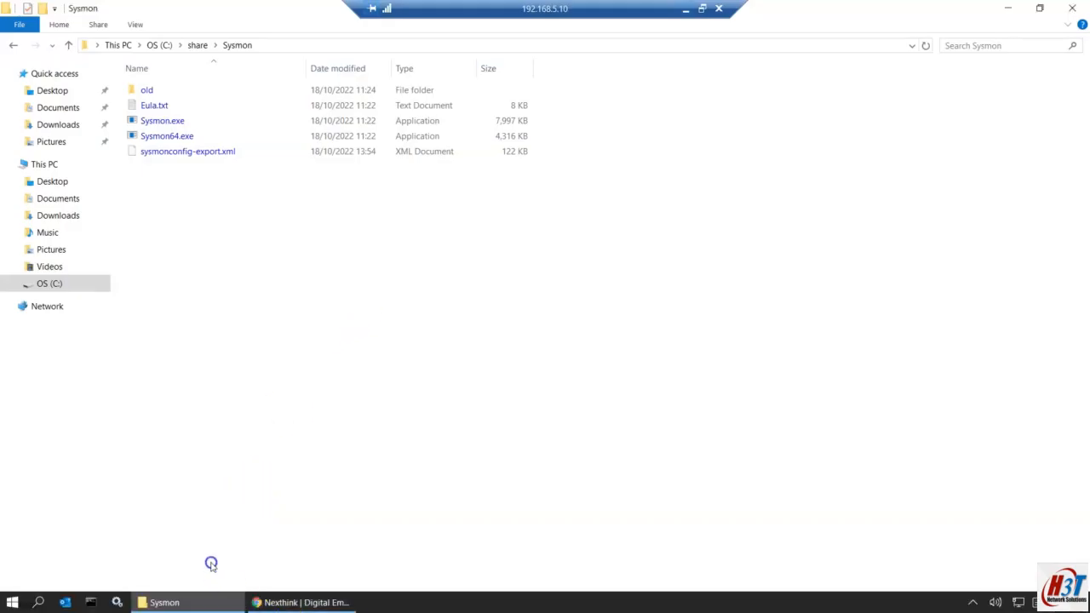
key("super")
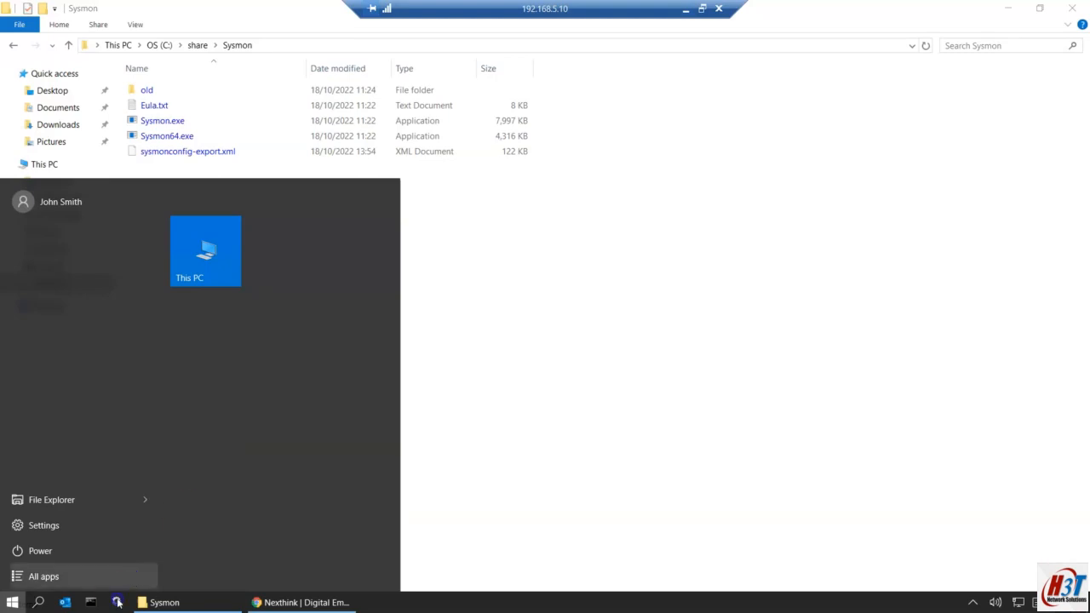
Step: Launch Command Prompt as administrator and reposition its window
right_click(91, 603)
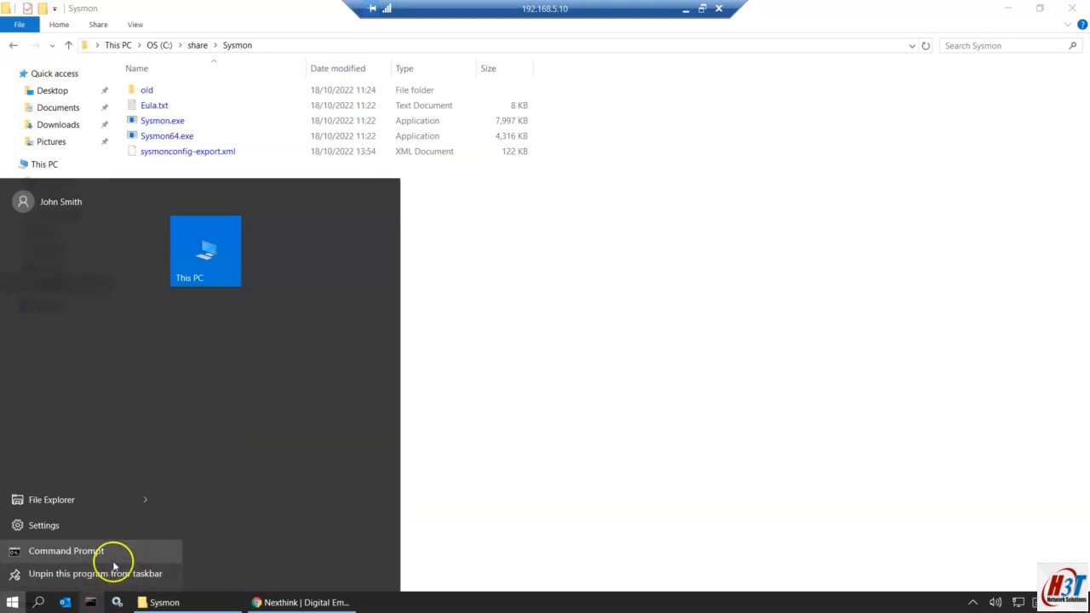
right_click(112, 555)
left_click(169, 494)
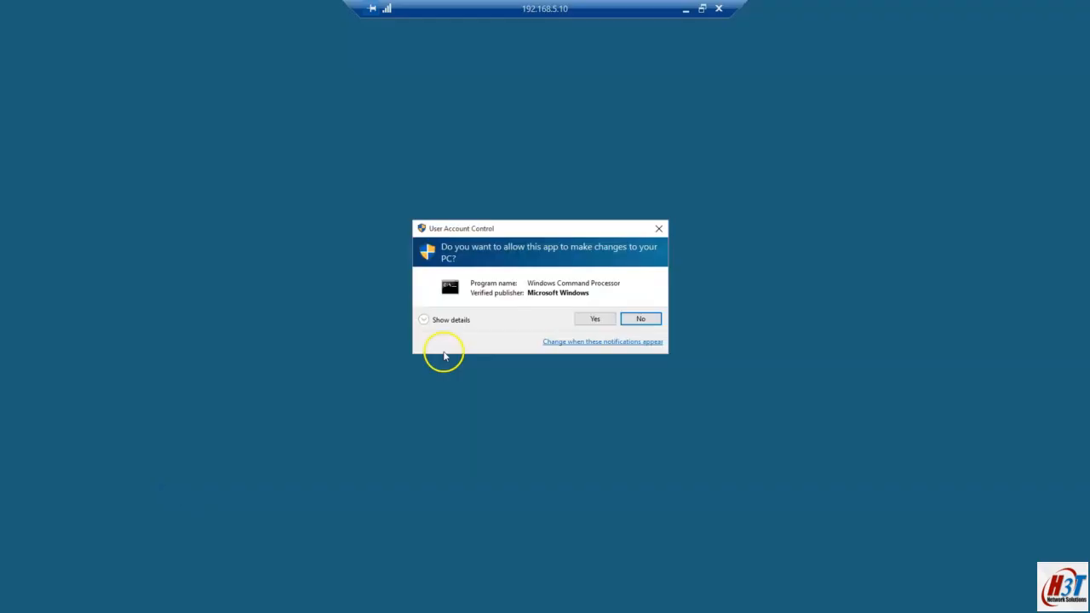
left_click(601, 319)
left_click_drag(456, 147, 564, 243)
Step: Change into C:\share\Sysmon and paste the sysmon.exe -accepteula -i sysmonconfig-export.xml command
type("cd ")
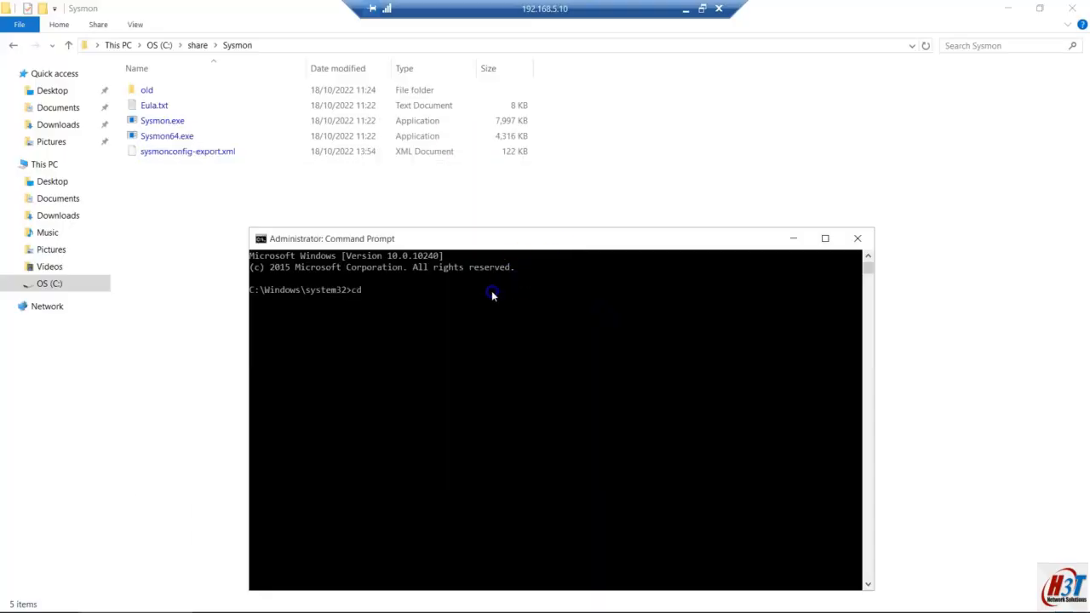
type("..")
key("Return")
type("cd ..")
key("Return")
type("cc")
key("BackSpace")
type("d")
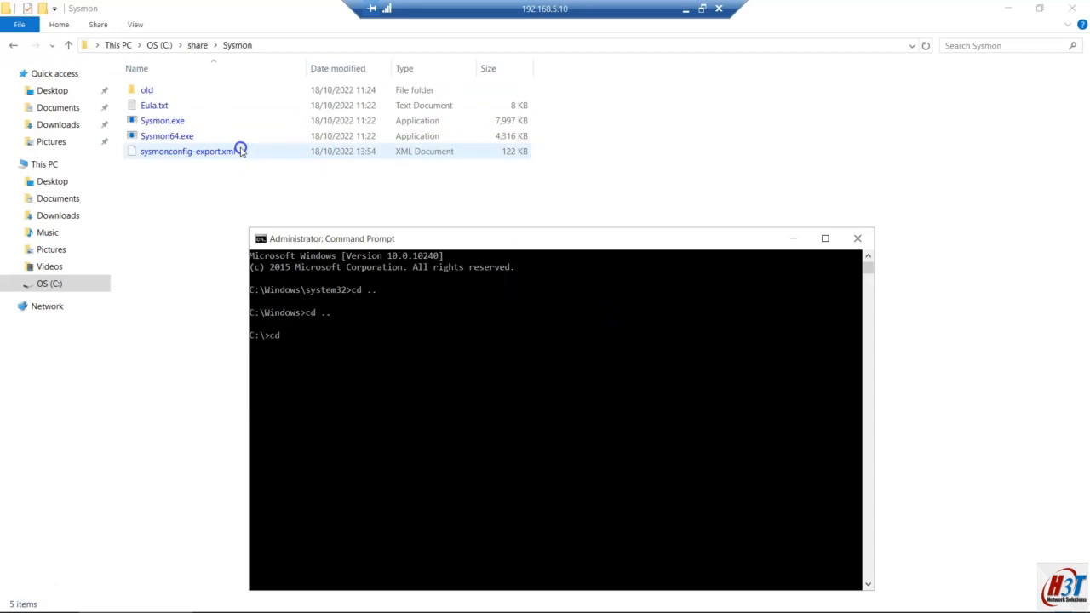
type(" share")
key("Tab")
key("Return")
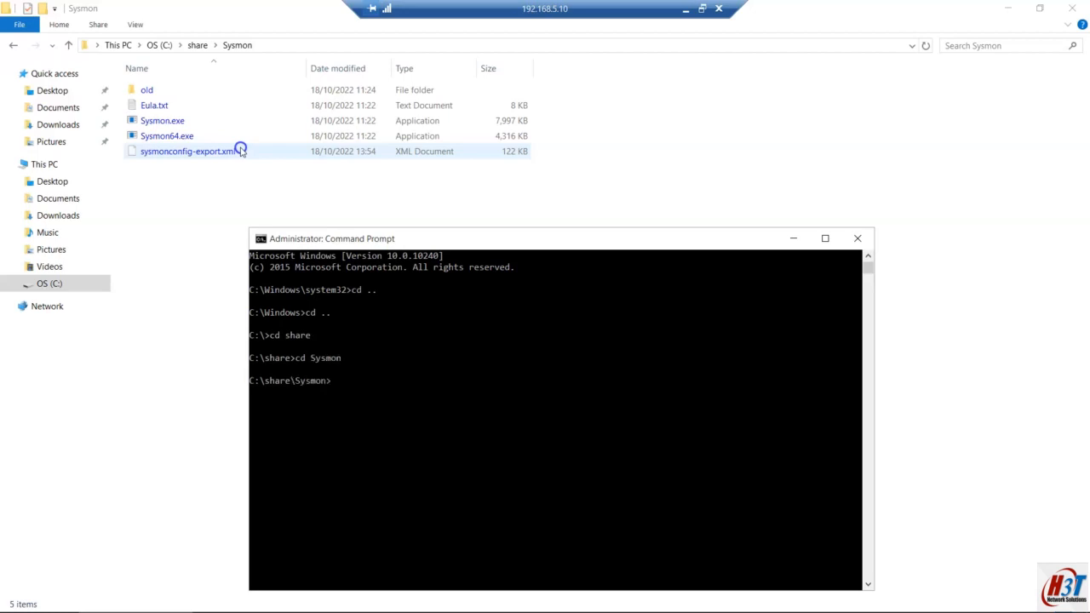
right_click(388, 292)
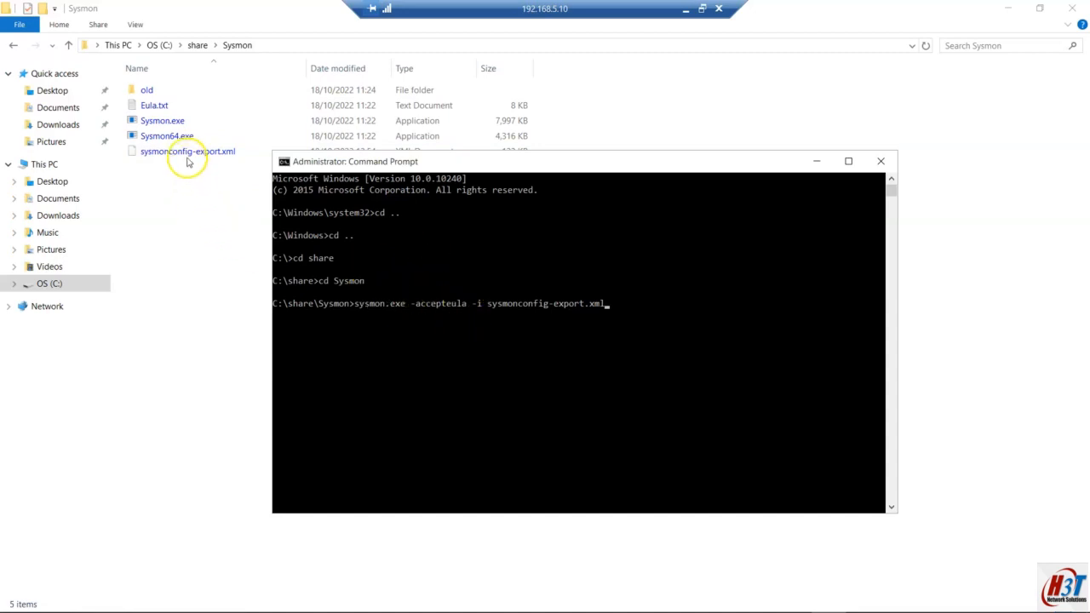
right_click(187, 155)
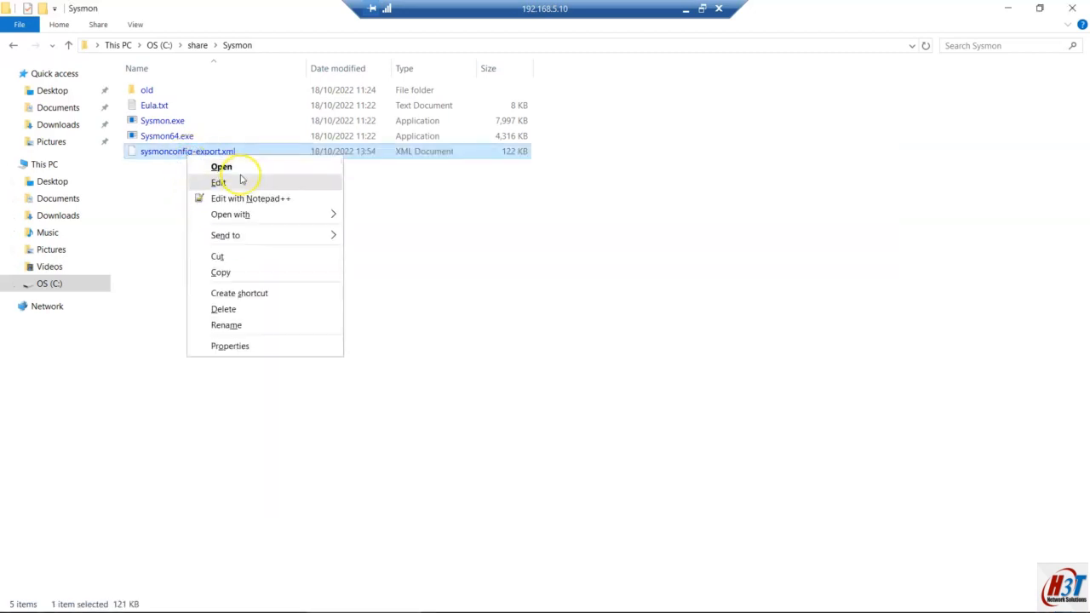
Step: Open sysmonconfig-export.xml in Notepad++ and inspect its header, including the Date: 2021-07-08 line
left_click(250, 199)
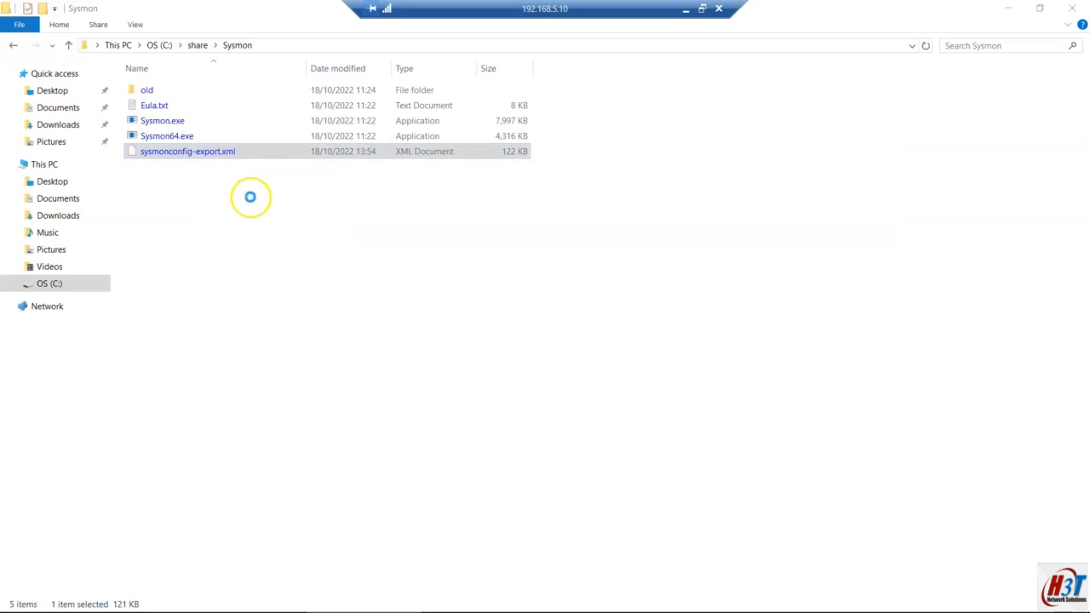
scroll(251, 199, "up", 5)
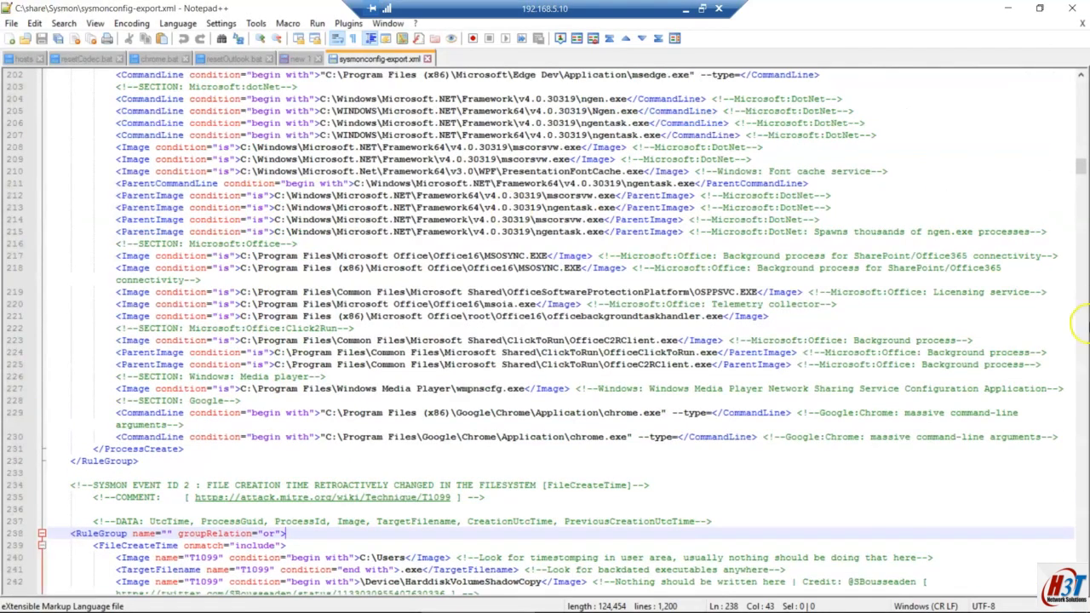
left_click_drag(1080, 162, 1080, 73)
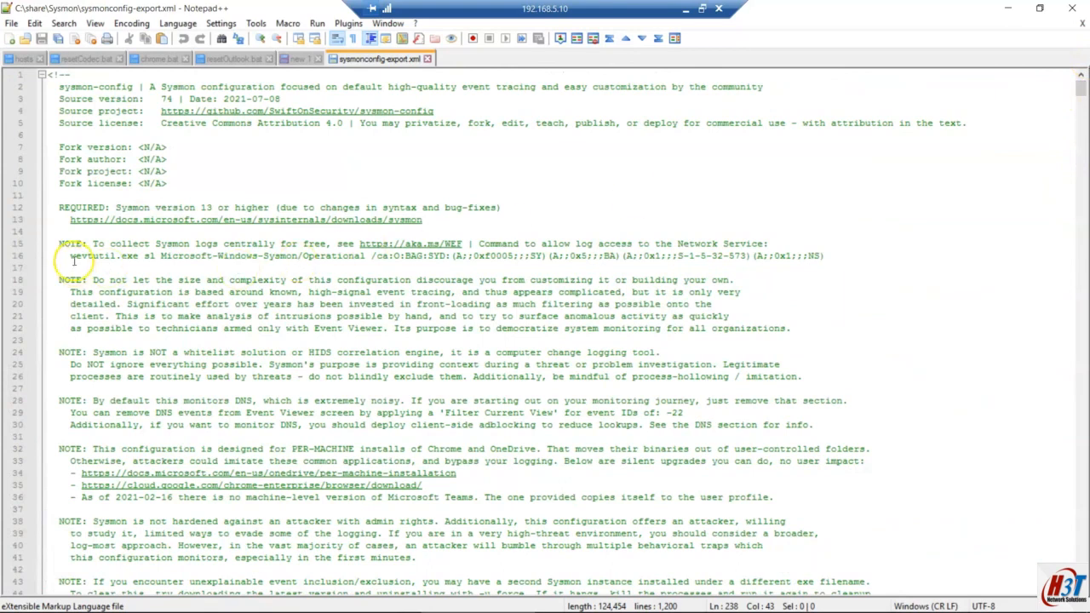
left_click_drag(281, 99, 184, 99)
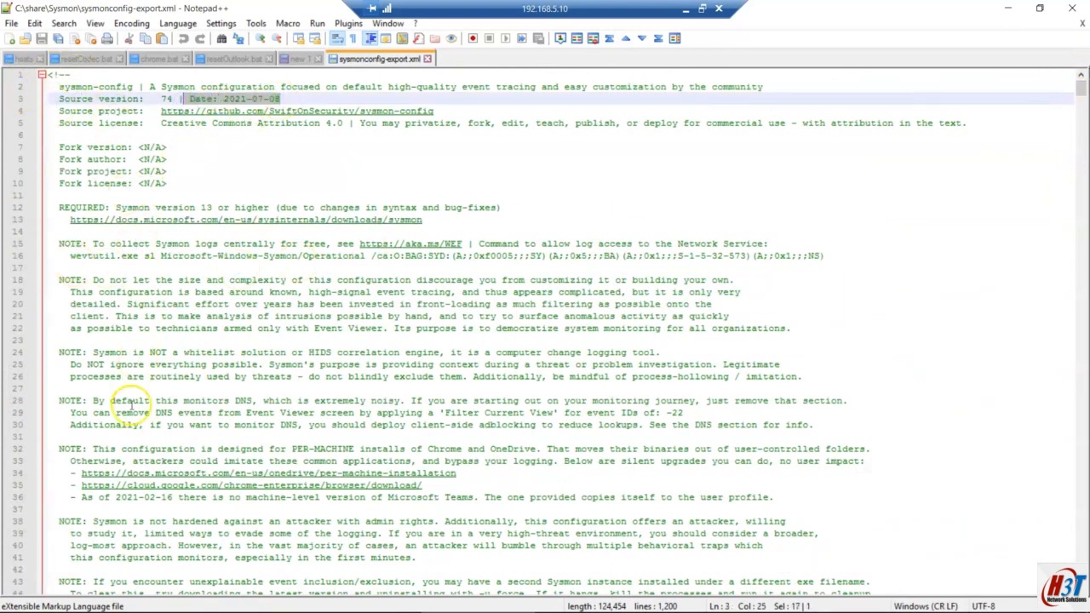
left_click(75, 74)
left_click_drag(60, 72, 33, 71)
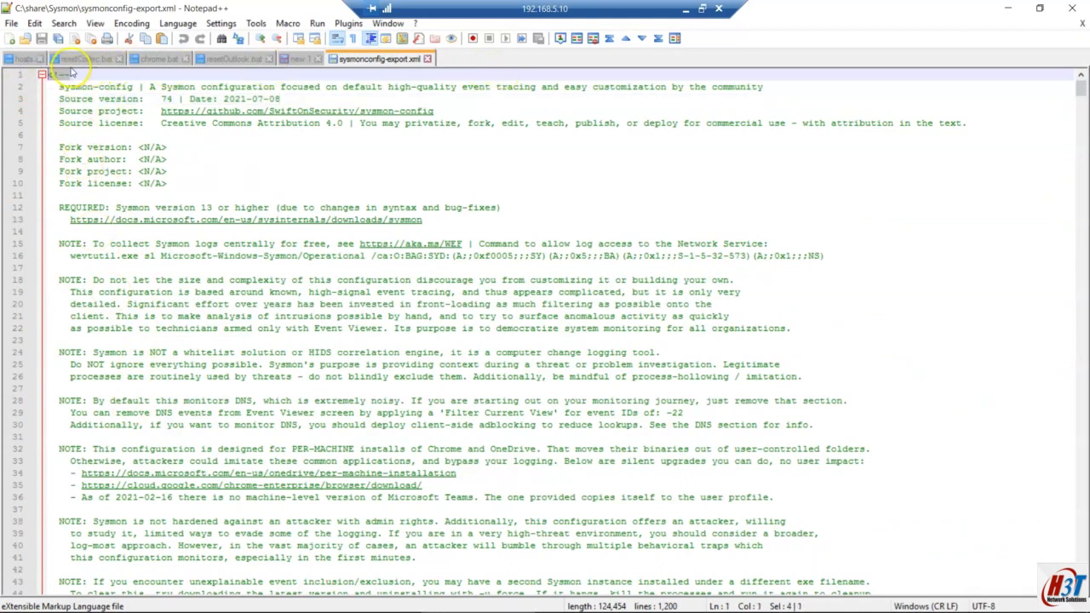
left_click(175, 23)
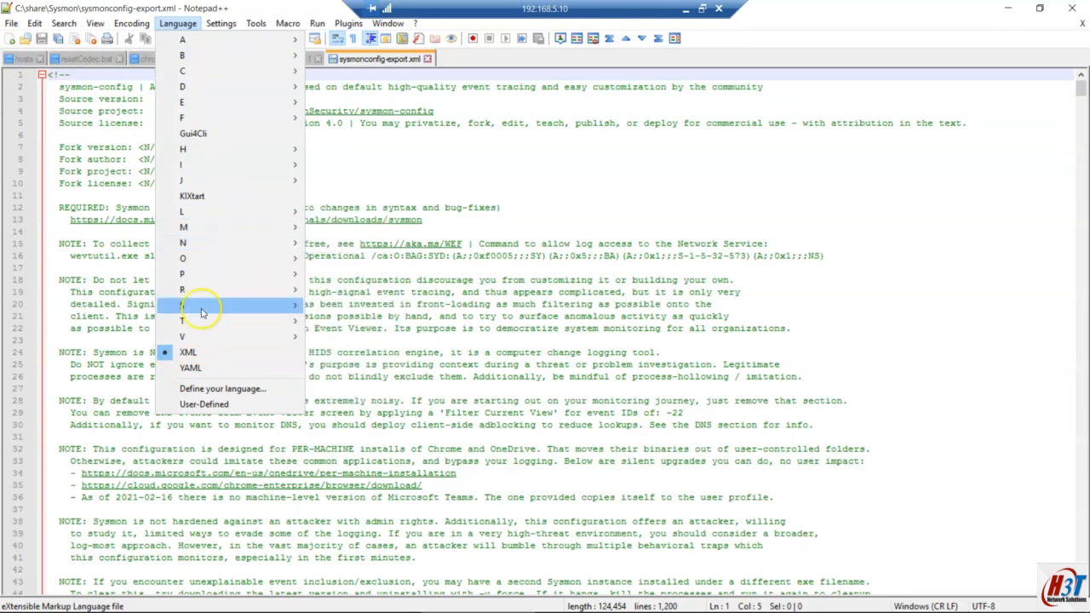
left_click(101, 244)
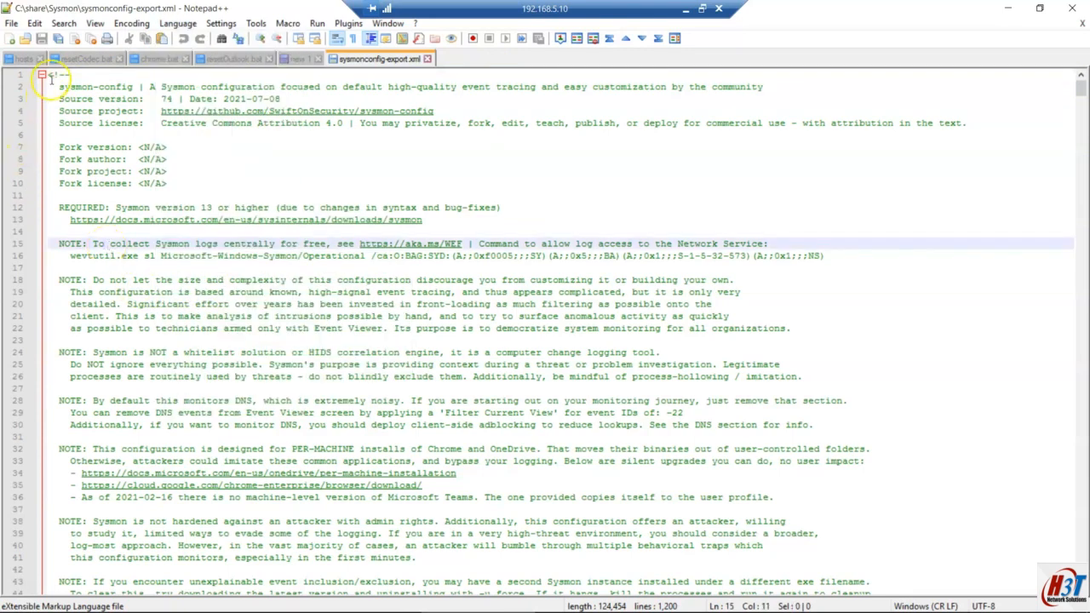
left_click_drag(73, 75, 47, 76)
Step: Locate the header comment's end on line 61 and re-highlight the 2021-07-08 version date
scroll(146, 317, "down", 1)
scroll(146, 316, "down", 10)
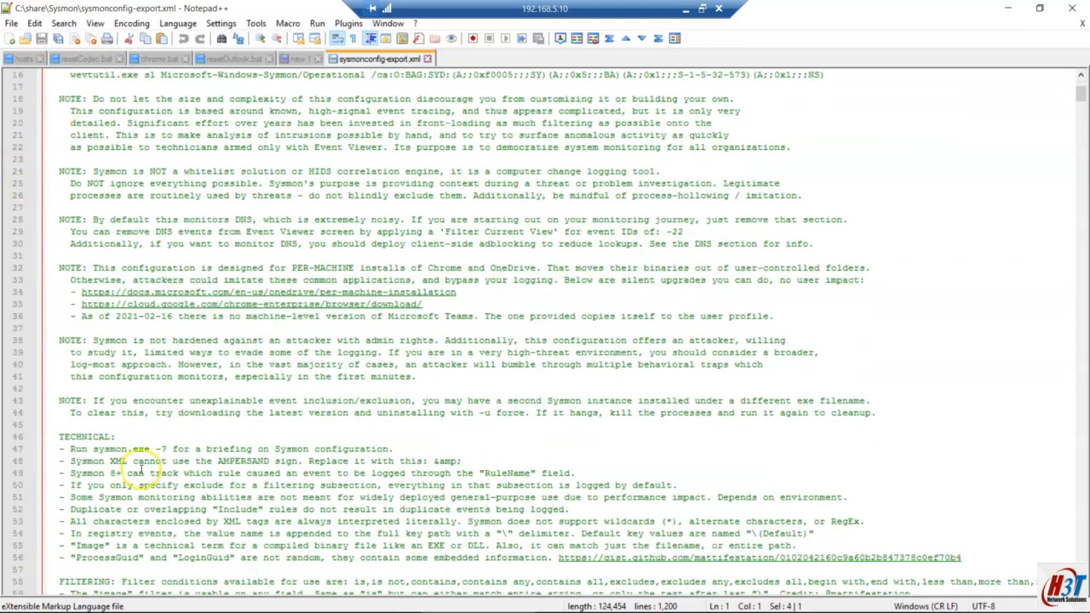
left_click(87, 398)
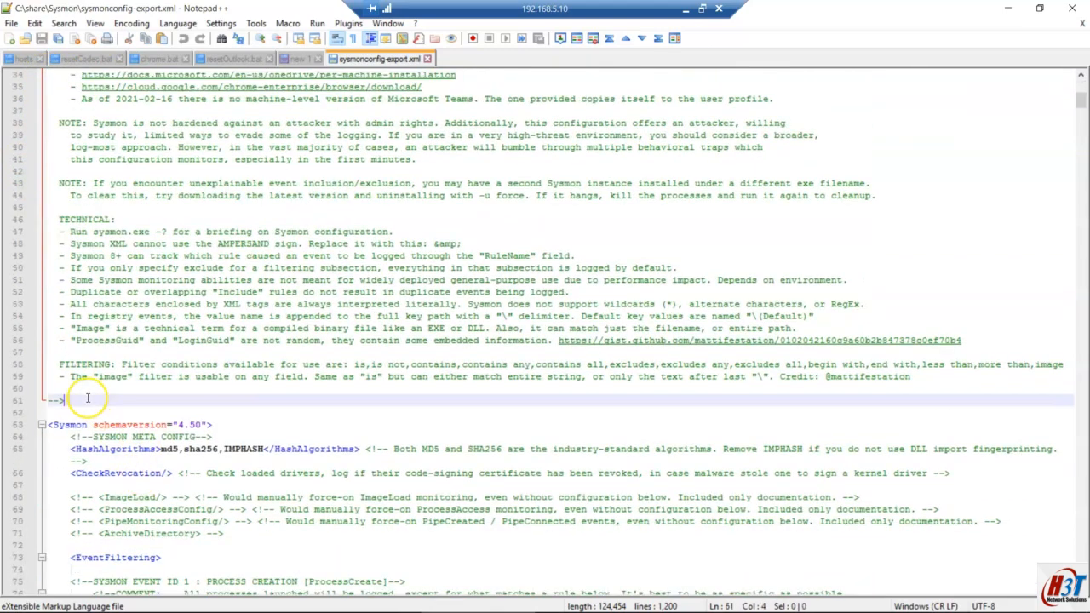
scroll(171, 362, "up", 11)
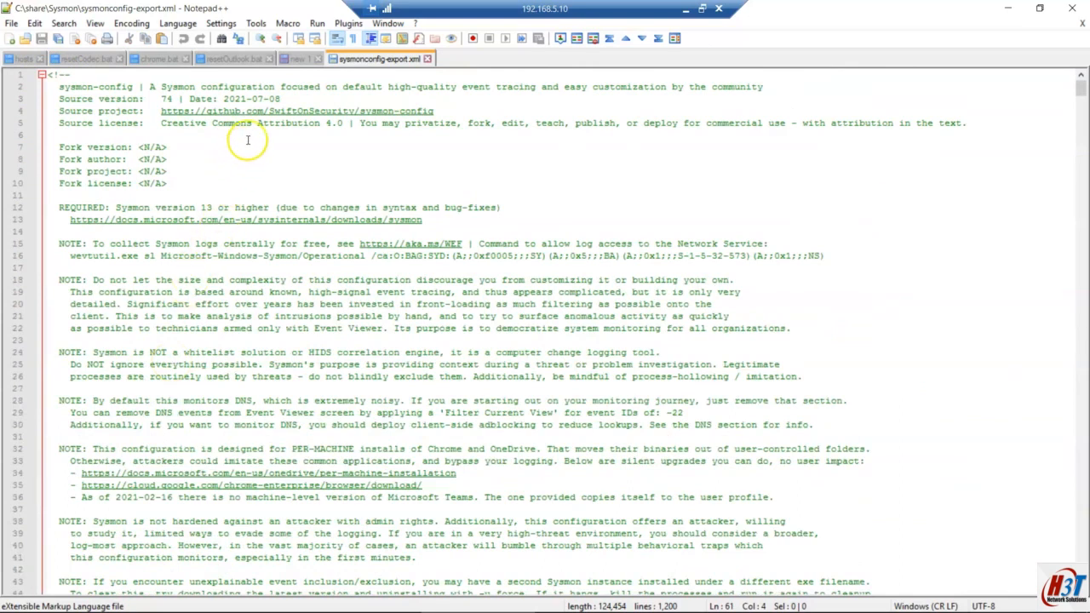
left_click(280, 99)
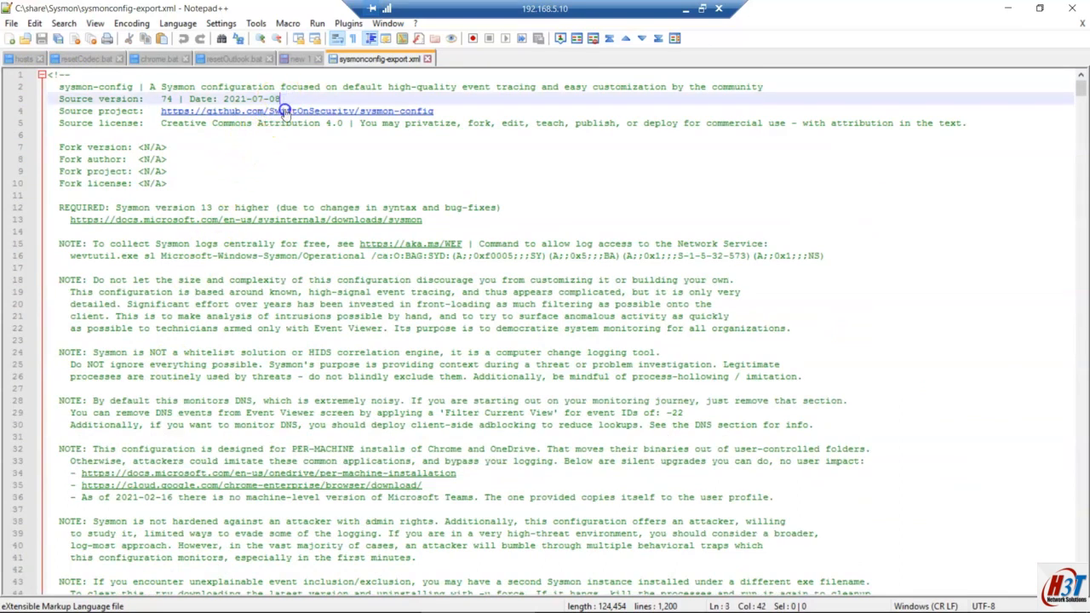
left_click_drag(286, 99, 223, 99)
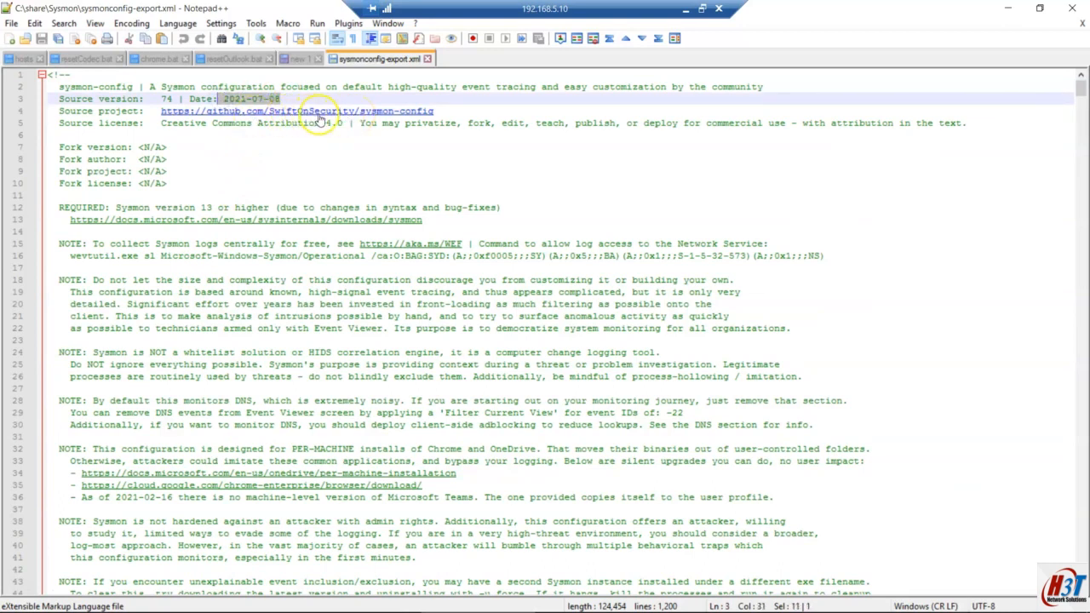
left_click(343, 97)
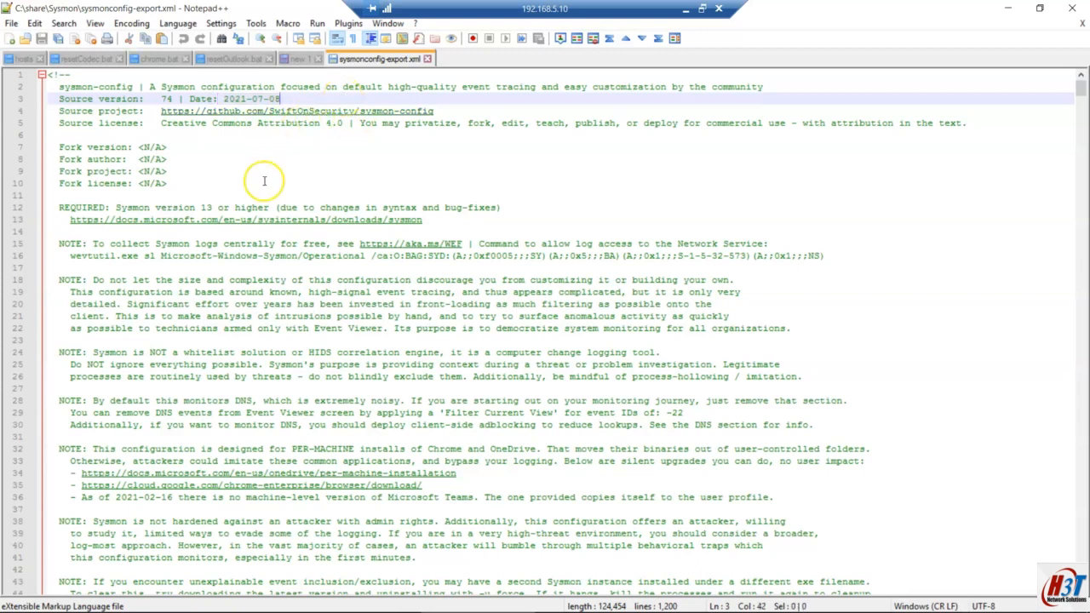
Step: Scroll through the process and registry rules, then return to the top of the file
scroll(220, 357, "down", 4)
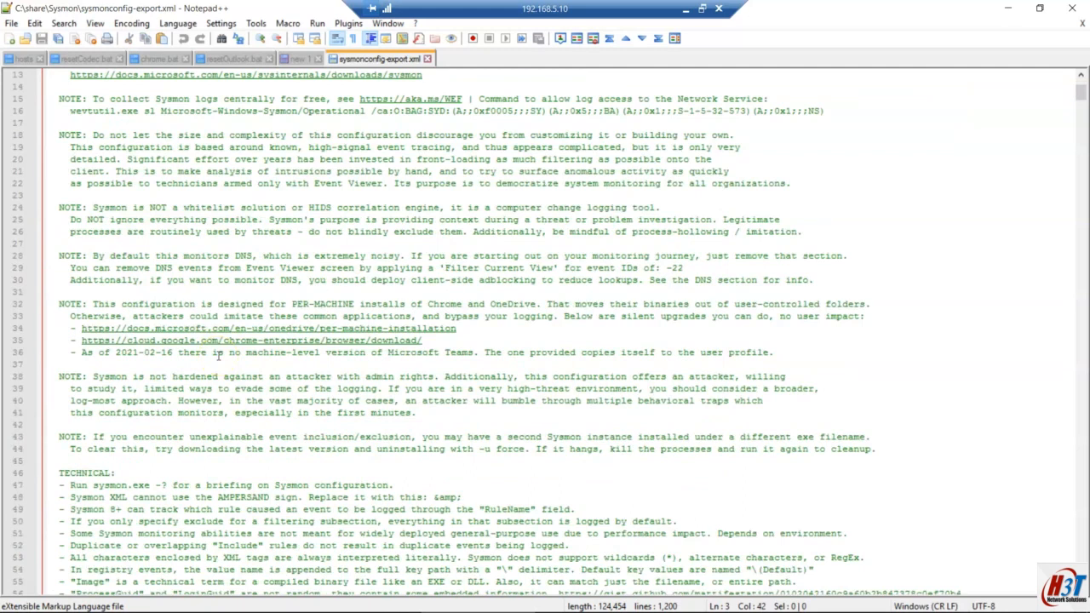
scroll(218, 356, "down", 3)
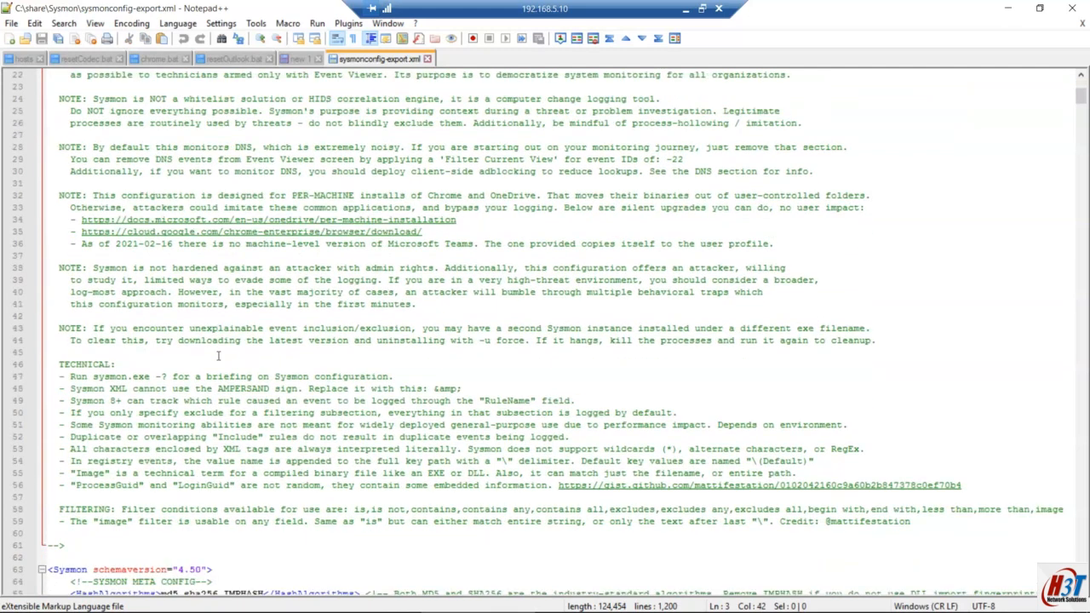
scroll(218, 356, "down", 9)
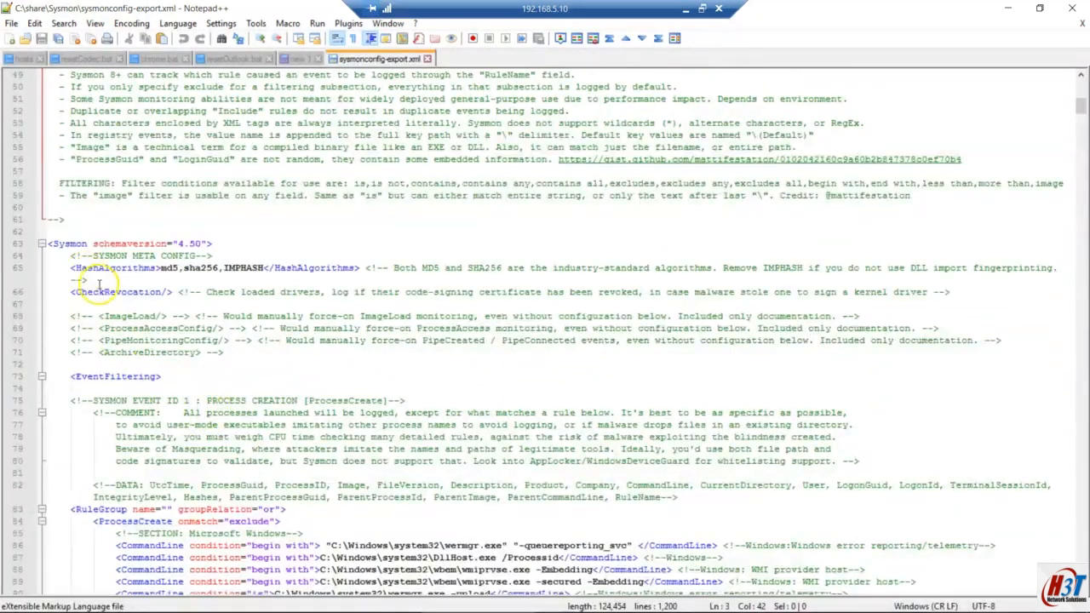
scroll(94, 290, "down", 4)
scroll(132, 356, "down", 2)
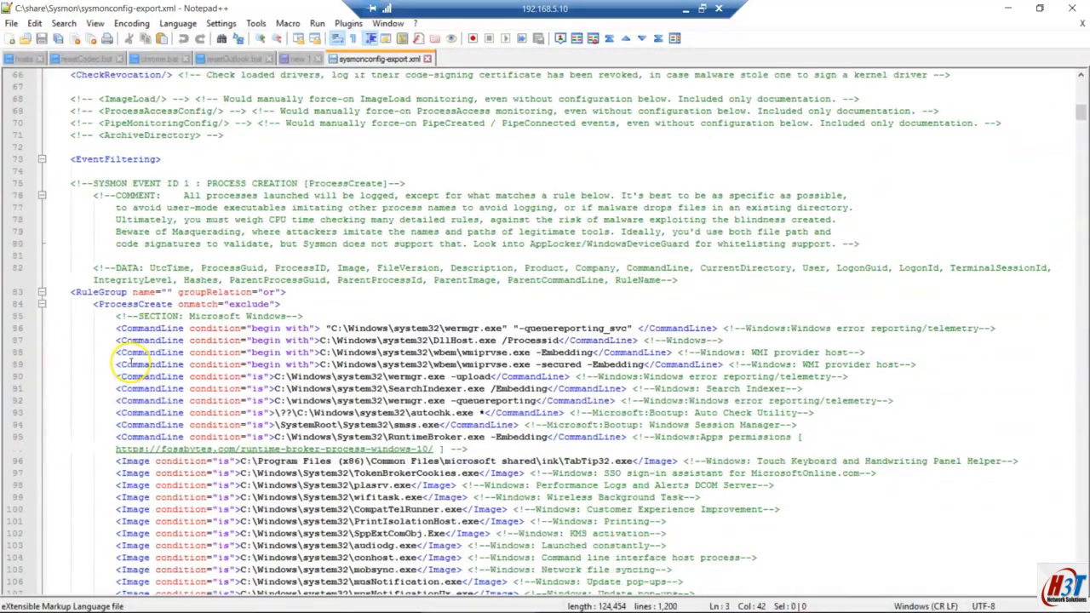
scroll(241, 334, "down", 1)
scroll(242, 331, "down", 1)
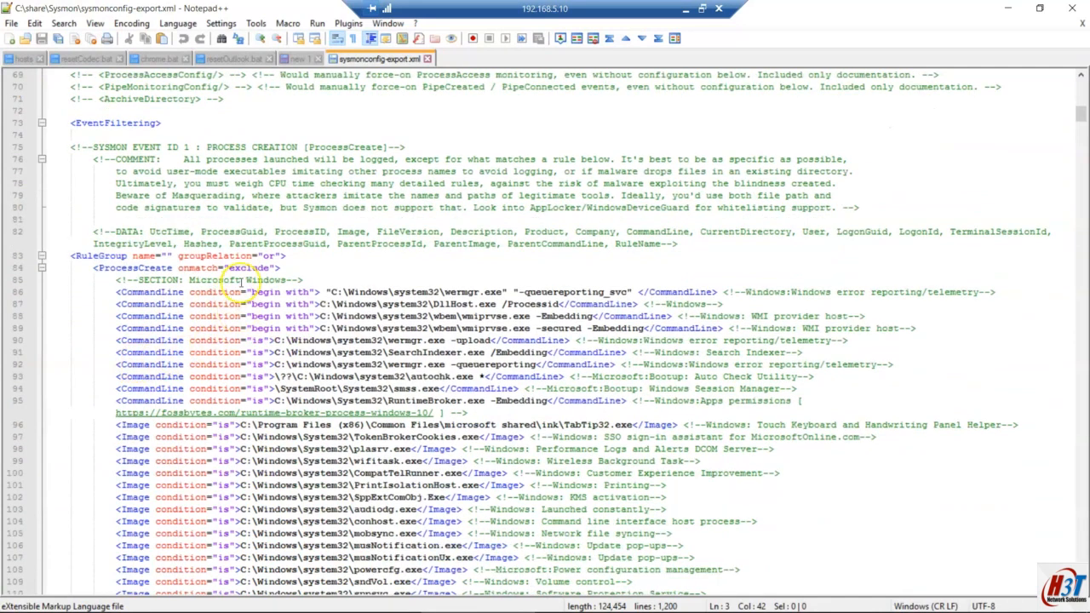
scroll(157, 281, "down", 1)
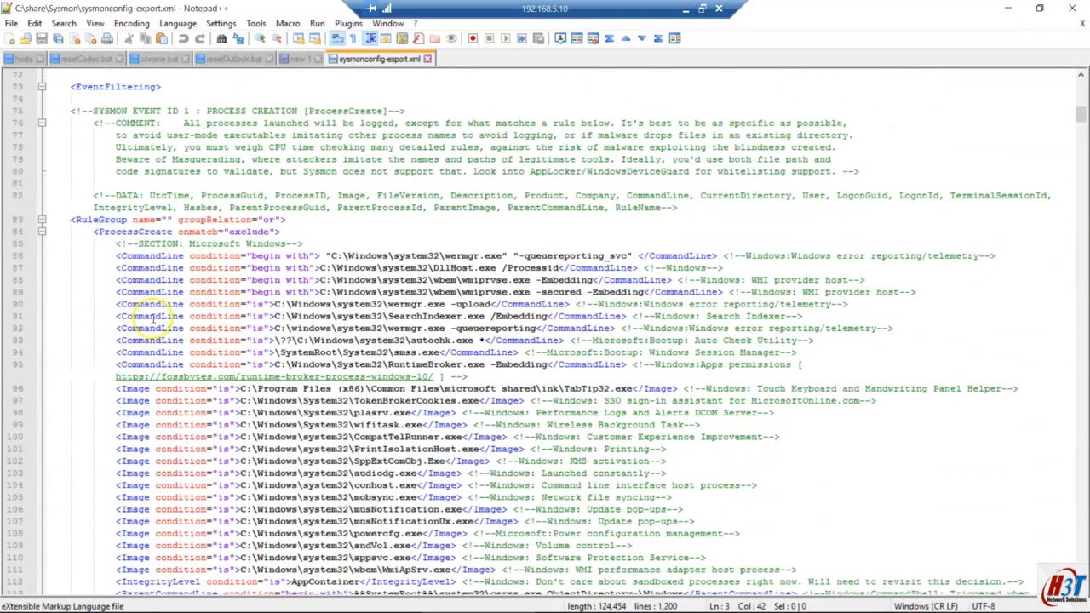
scroll(141, 337, "down", 1)
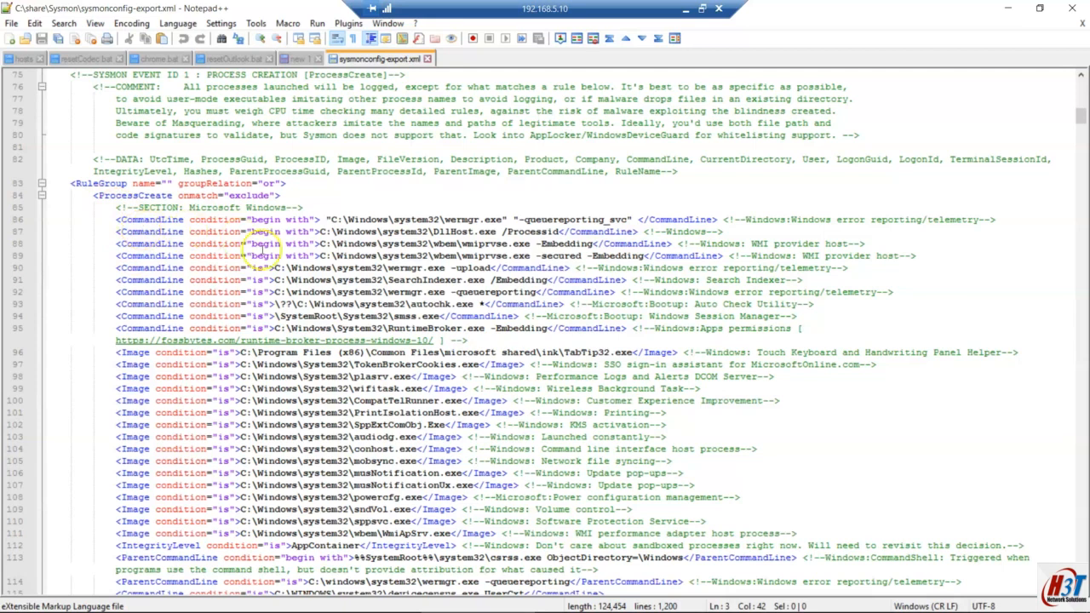
scroll(209, 362, "down", 1)
scroll(208, 362, "down", 11)
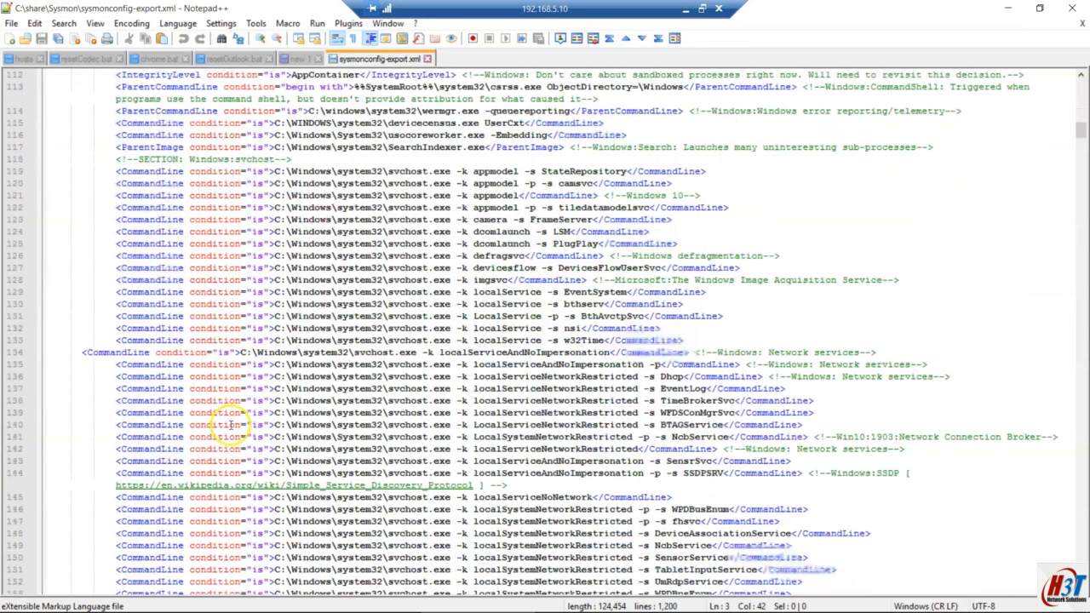
left_click_drag(1081, 128, 1058, 324)
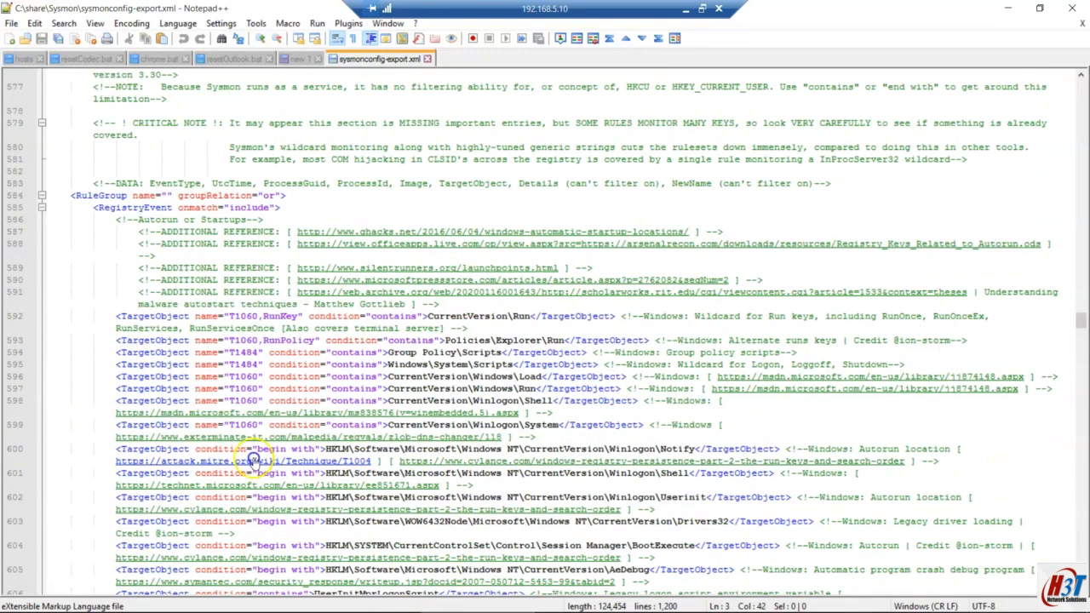
scroll(180, 449, "up", 2)
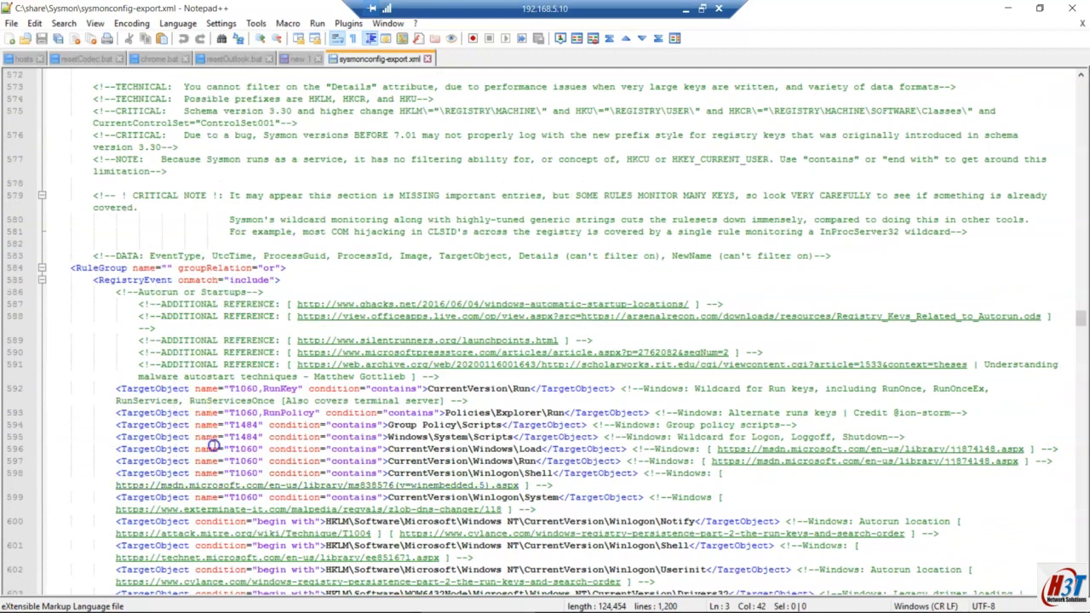
scroll(213, 444, "down", 3)
scroll(1086, 300, "up", 6)
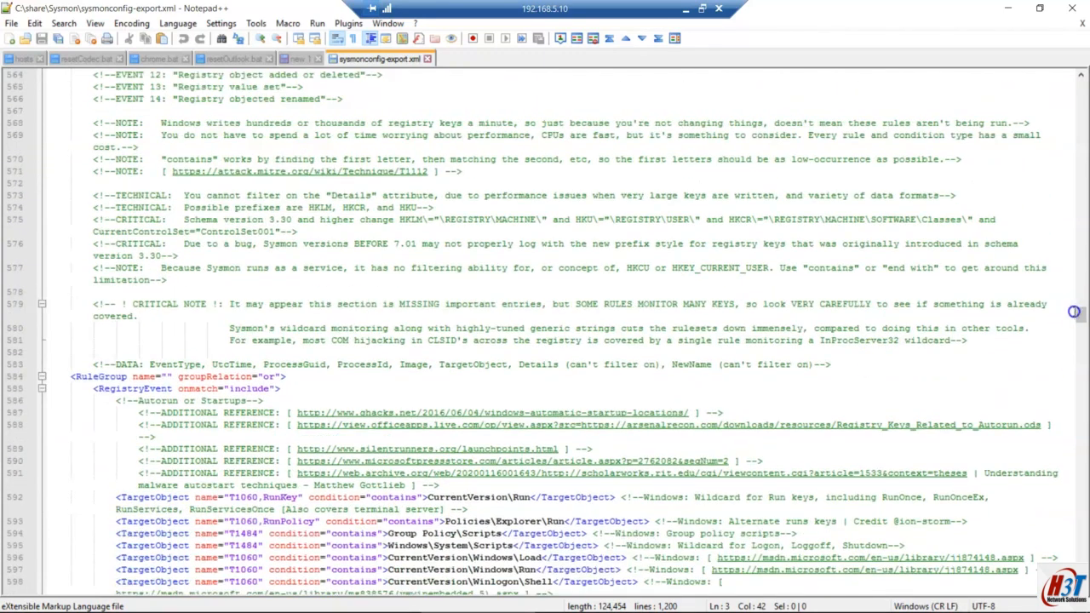
left_click_drag(1084, 320, 1081, 82)
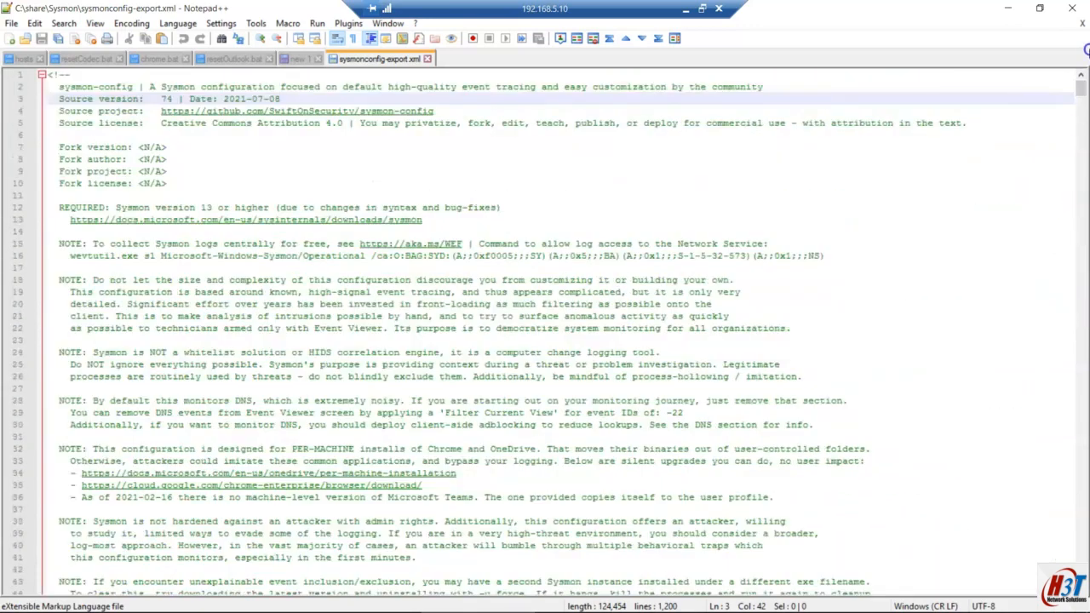
Step: Edit the pasted command to sysmon64.exe -accepteula -i sysmonconfig-export.xml and run it
left_click(1011, 7)
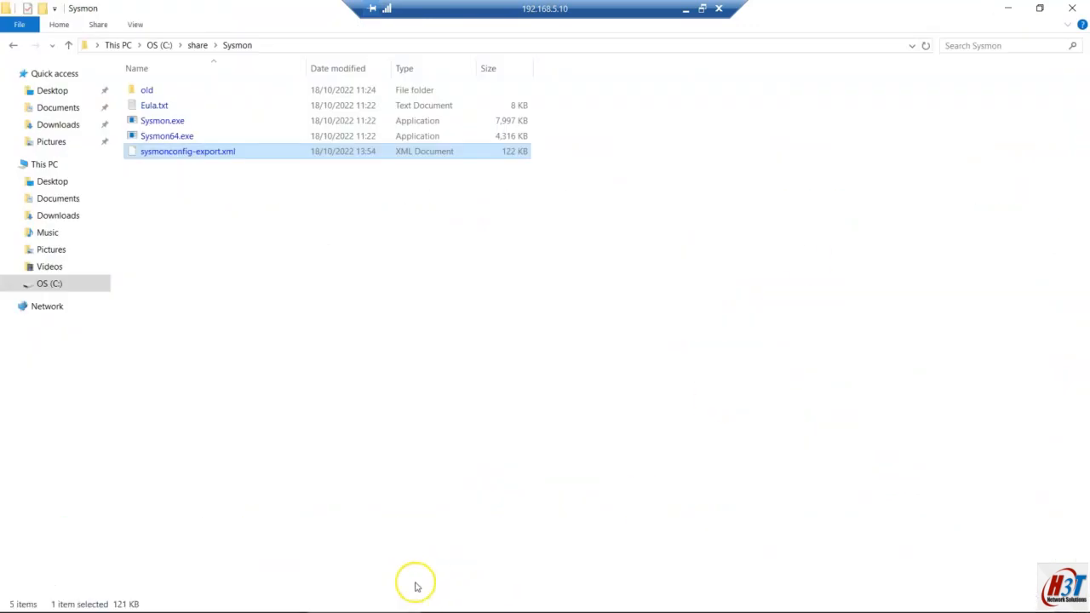
left_click(181, 602)
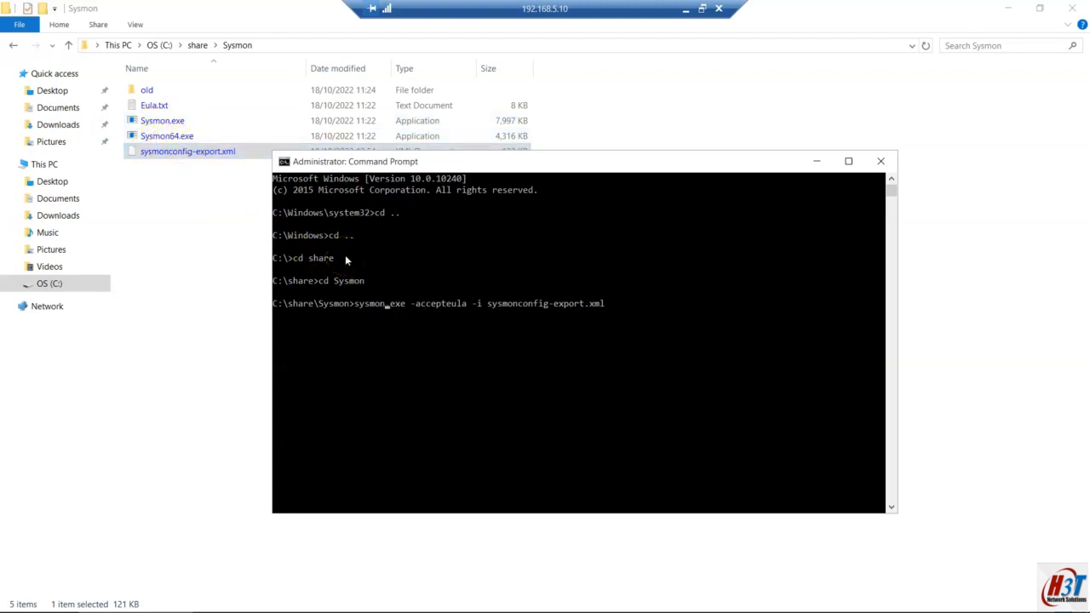
type("64")
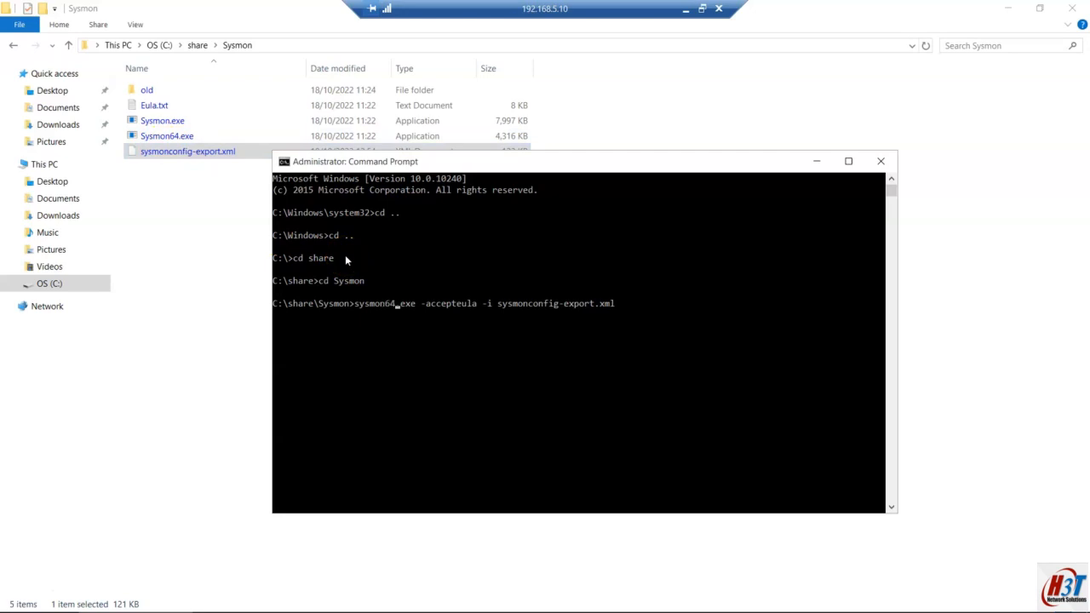
key("Right")
key("Right")
key("Right")
key("Right")
key("Right")
key("Right")
key("Return")
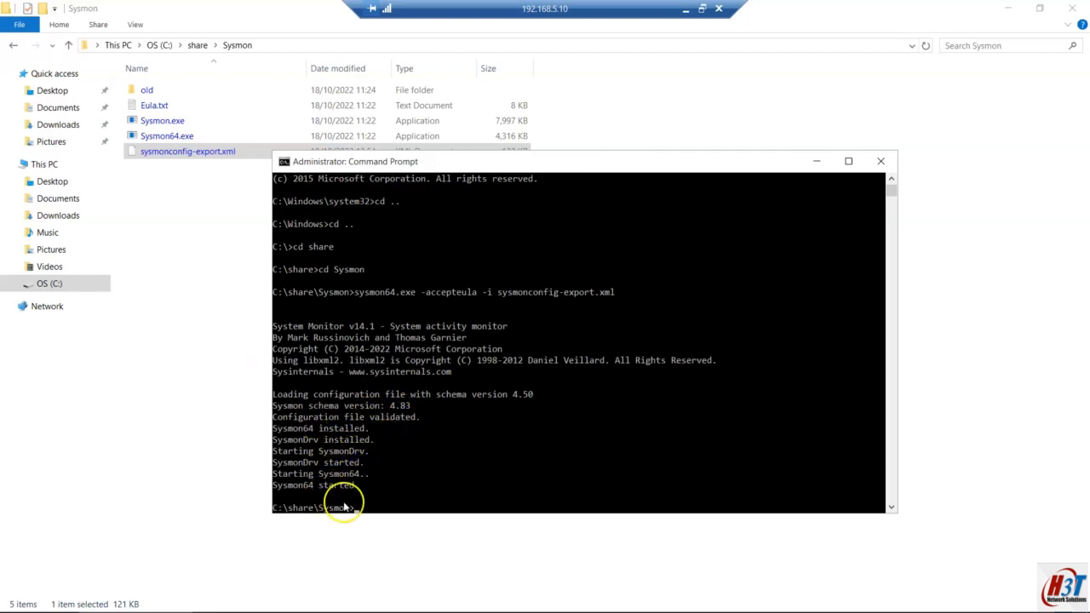
Step: Refresh Services to confirm Sysmon64 runs with Automatic startup, then return to the local plan notes
mouse_move(383, 606)
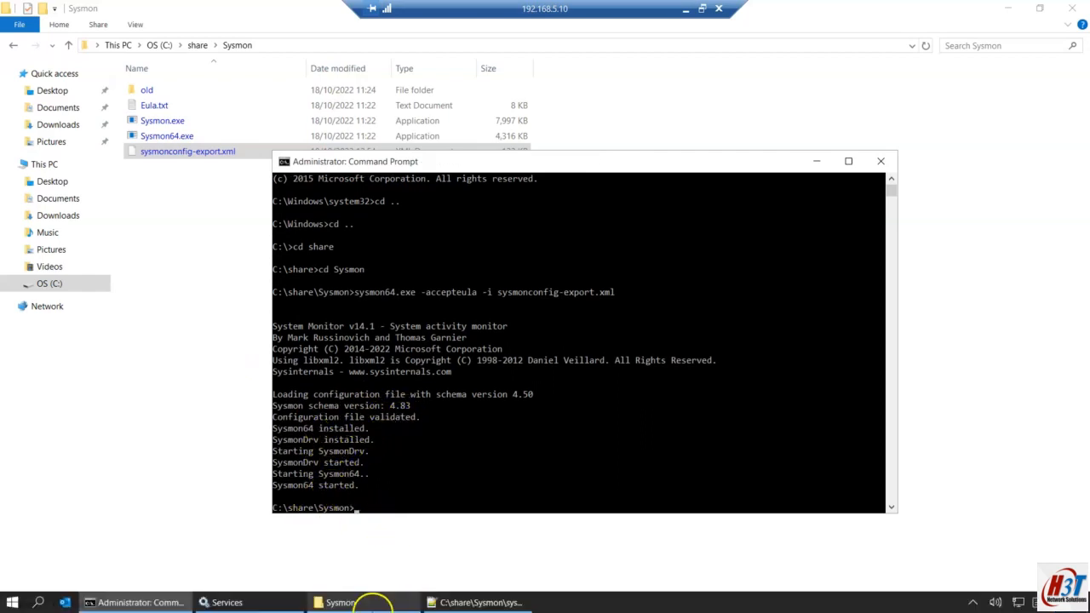
left_click(279, 603)
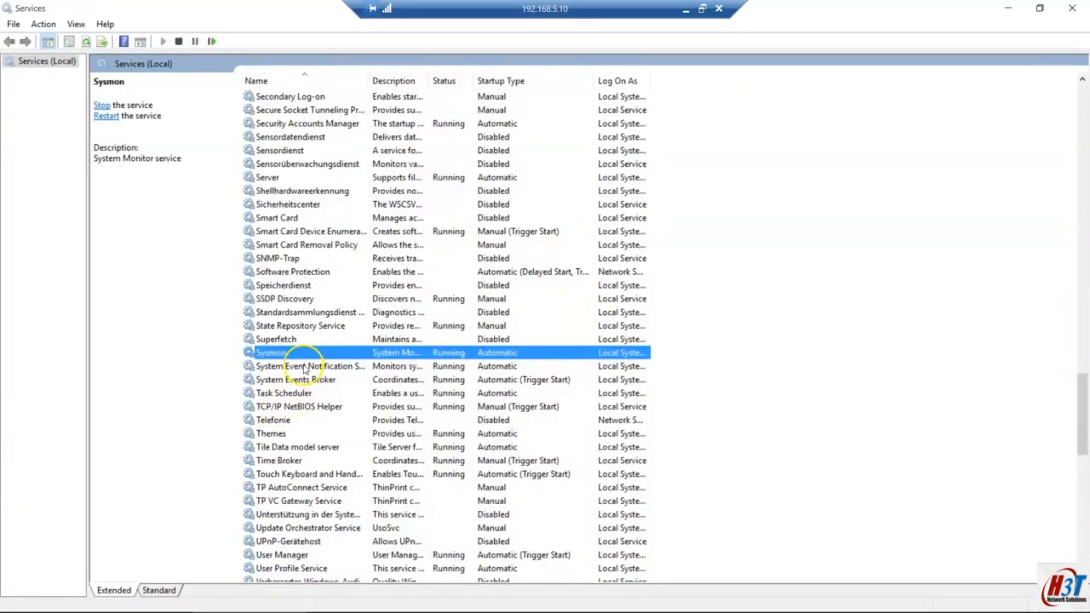
left_click(87, 42)
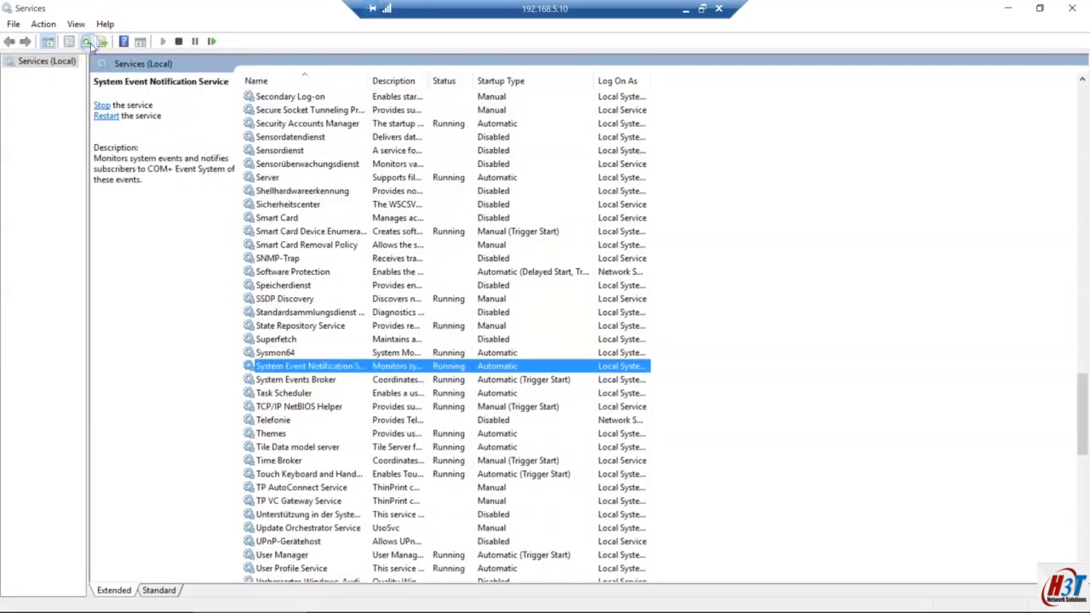
left_click(294, 353)
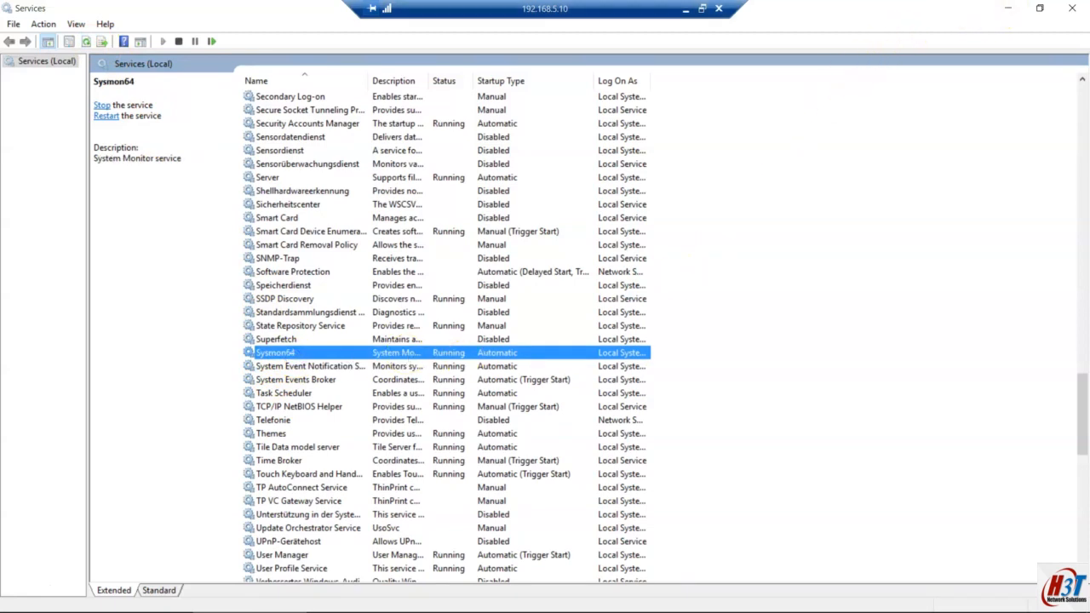
left_click(683, 11)
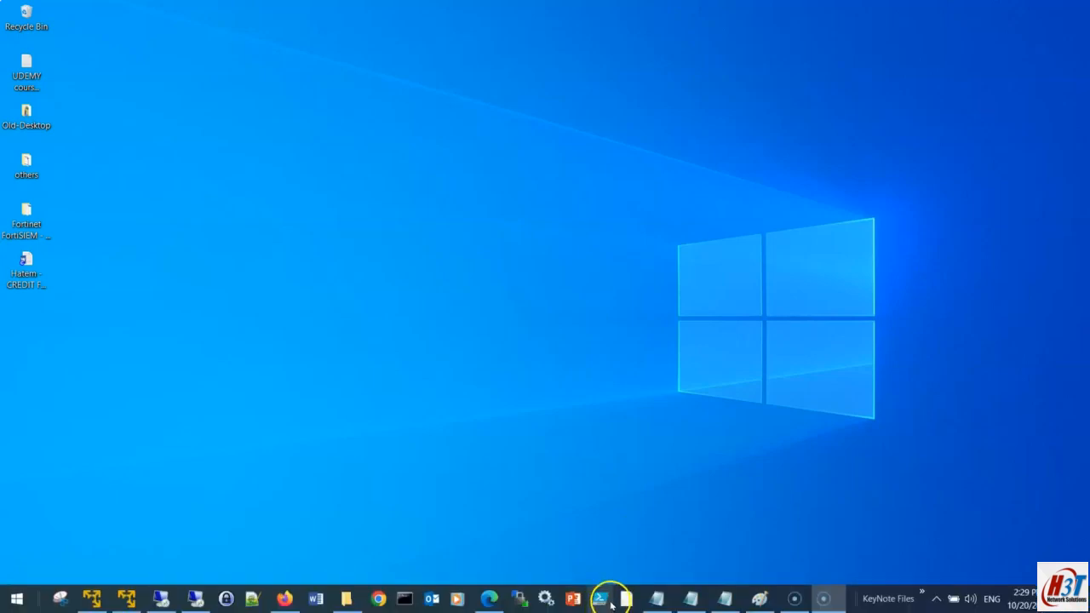
left_click(661, 599)
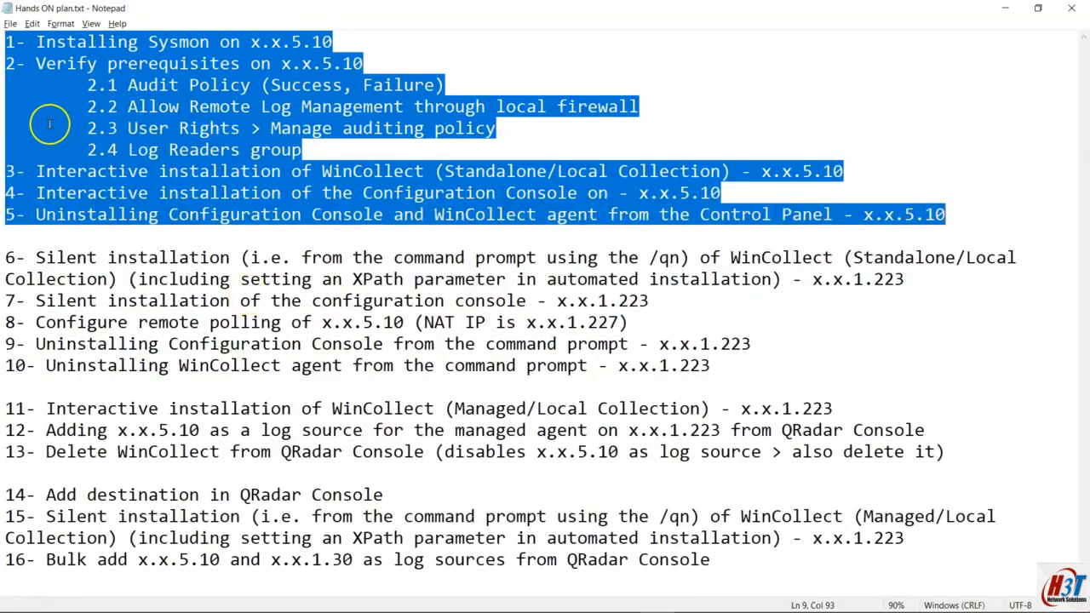
Step: Highlight prerequisite items 2.2–2.4, through the Audit Policy line, in the Notepad plan
left_click_drag(7, 67, 362, 70)
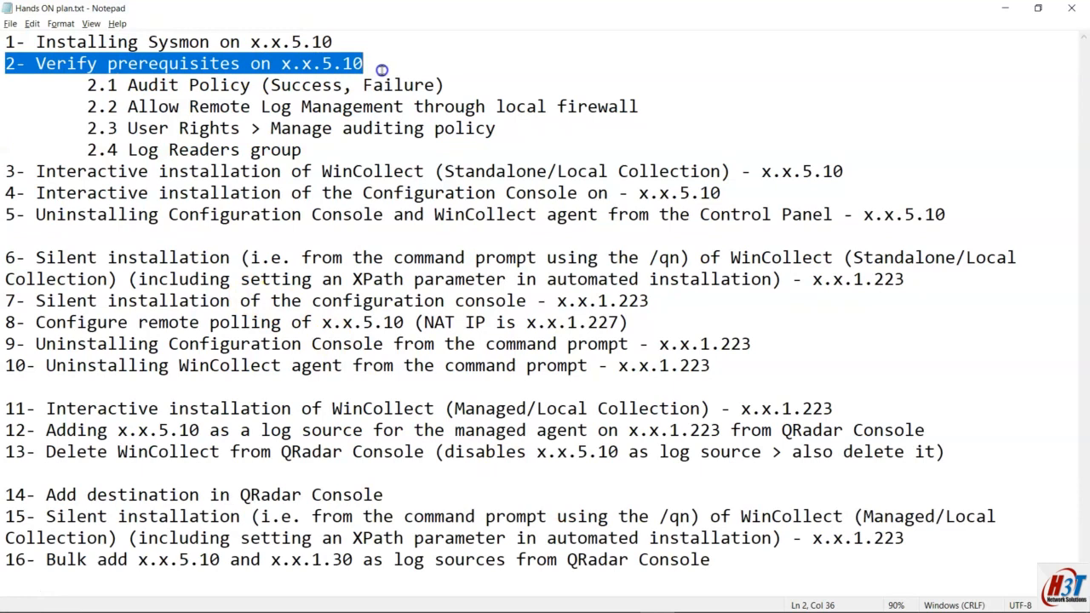
left_click_drag(384, 70, 5, 130)
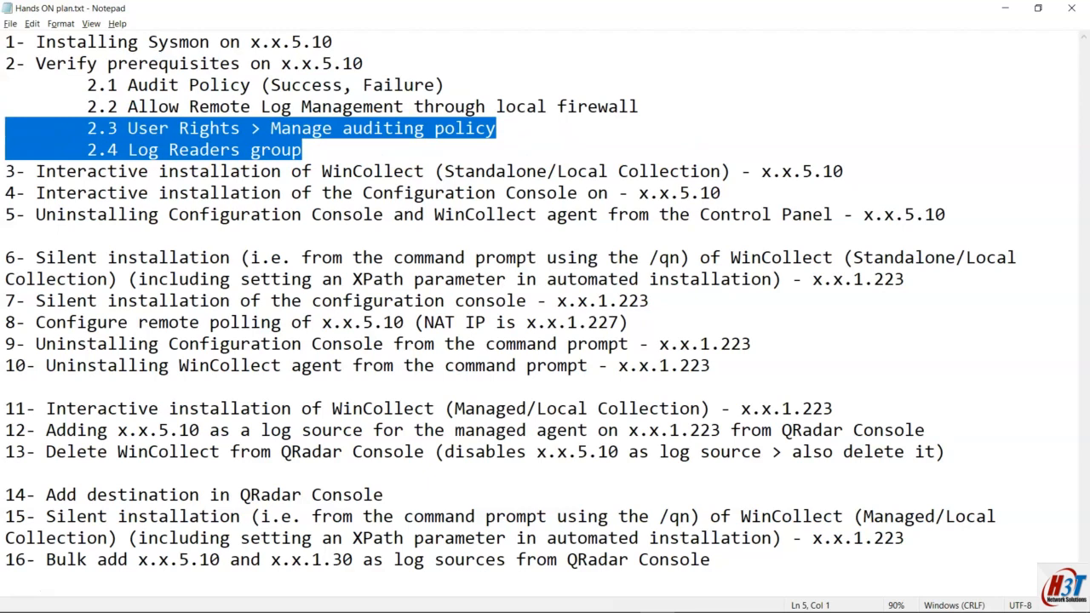
left_click_drag(305, 150, 6, 130)
left_click_drag(640, 107, 35, 110)
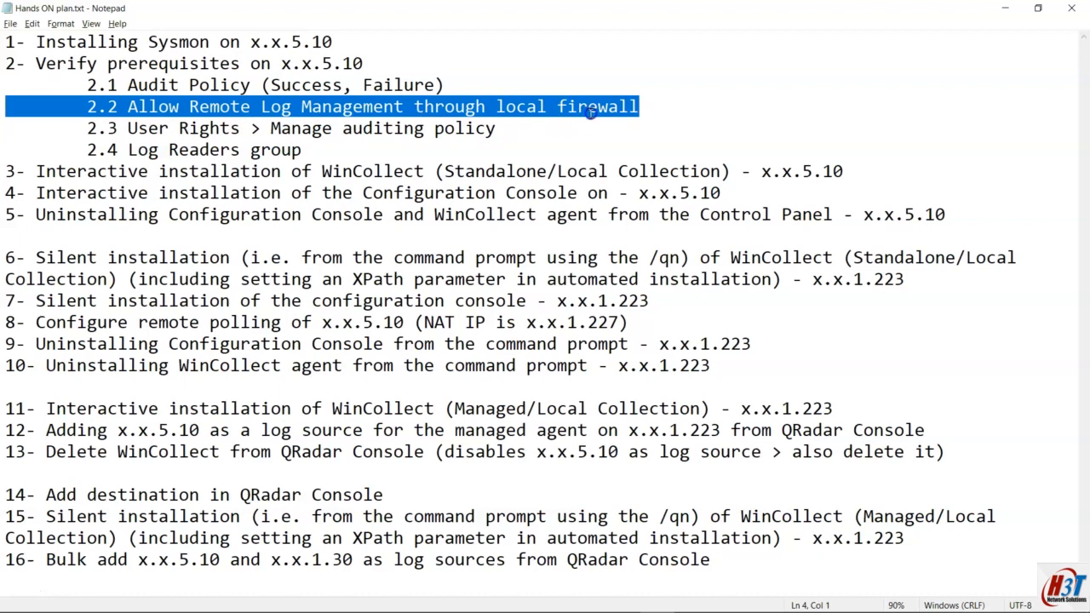
Step: Switch past the 192.168.1.223 session to the 192.168.5.10 remote desktop showing Services
mouse_move(431, 611)
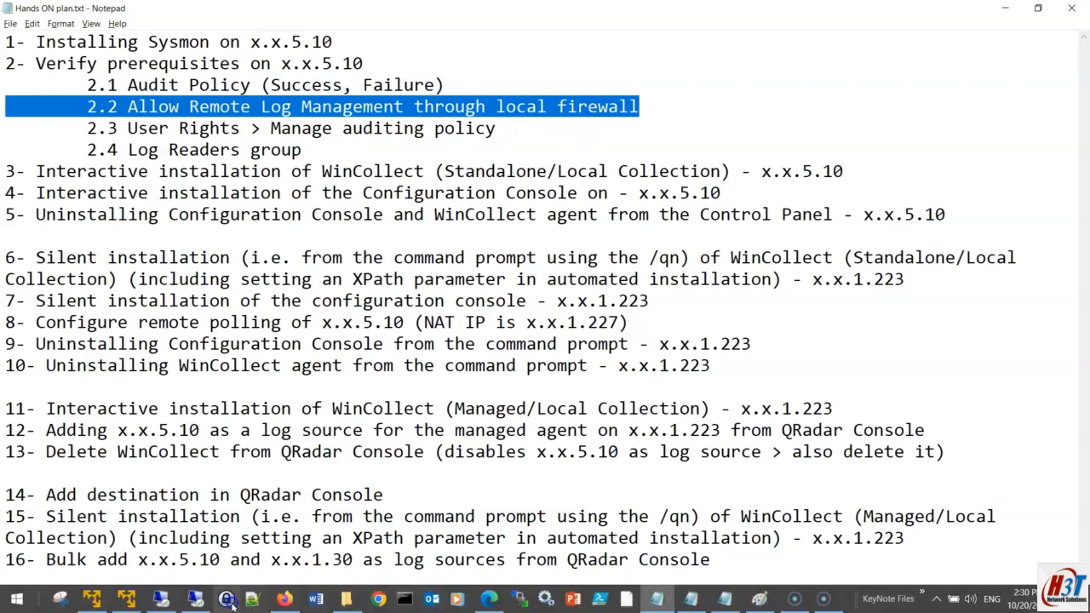
mouse_move(163, 602)
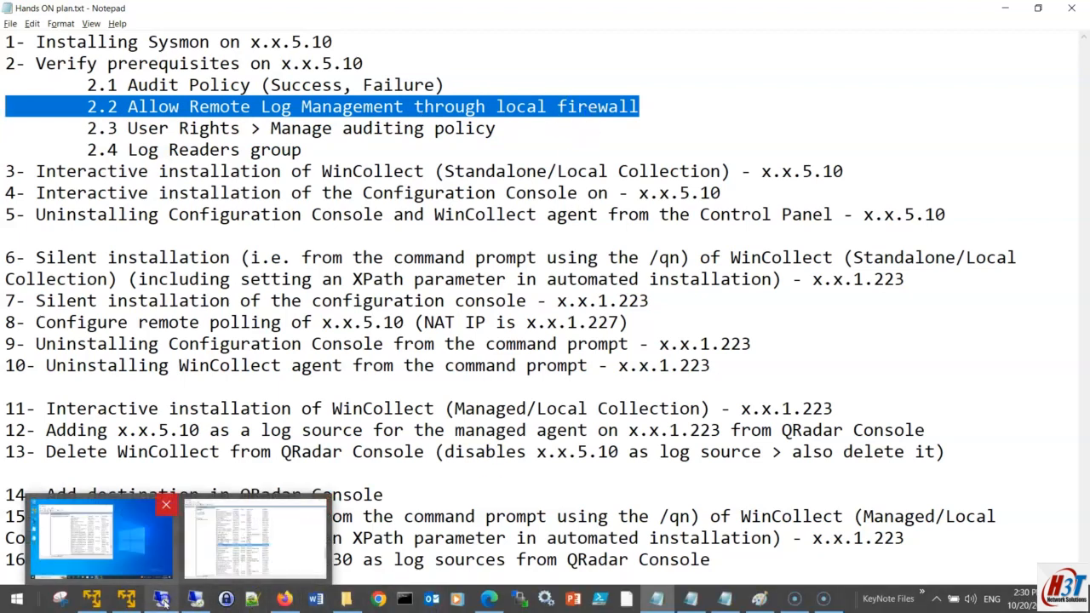
left_click(100, 537)
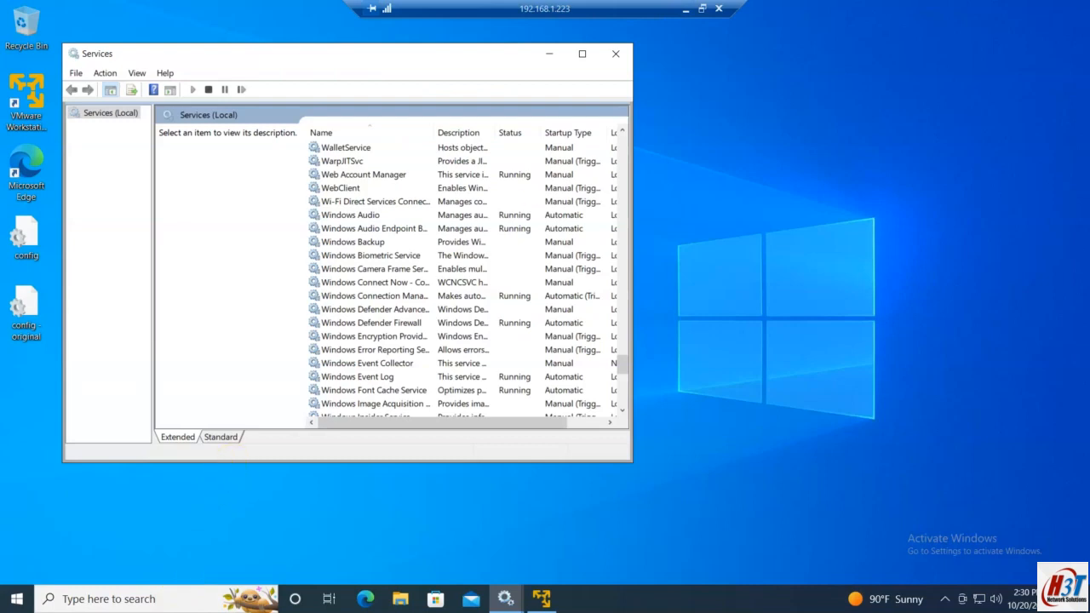
left_click(686, 8)
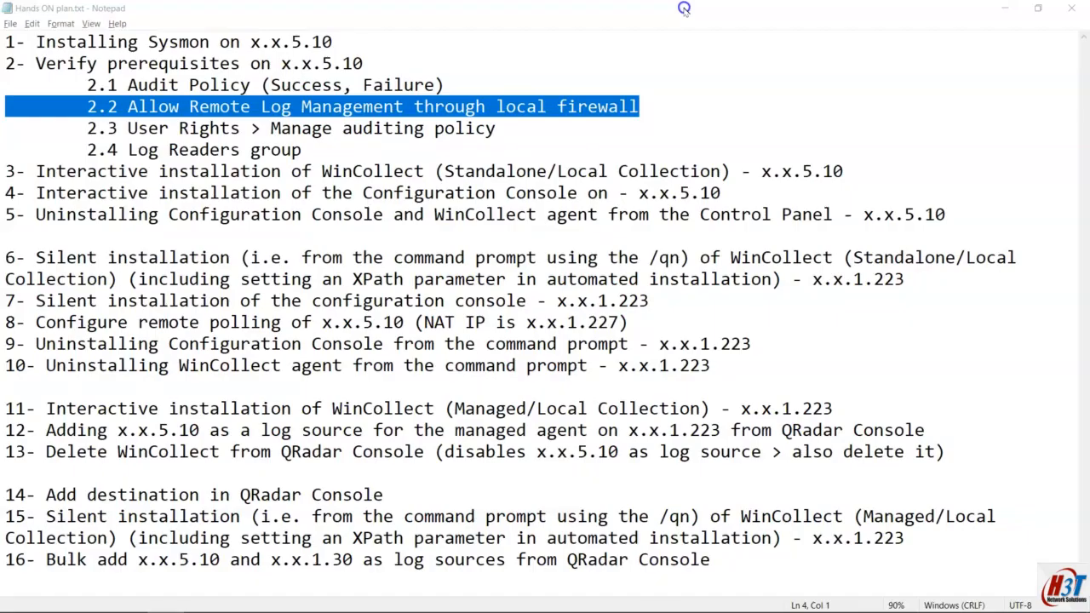
left_click(197, 601)
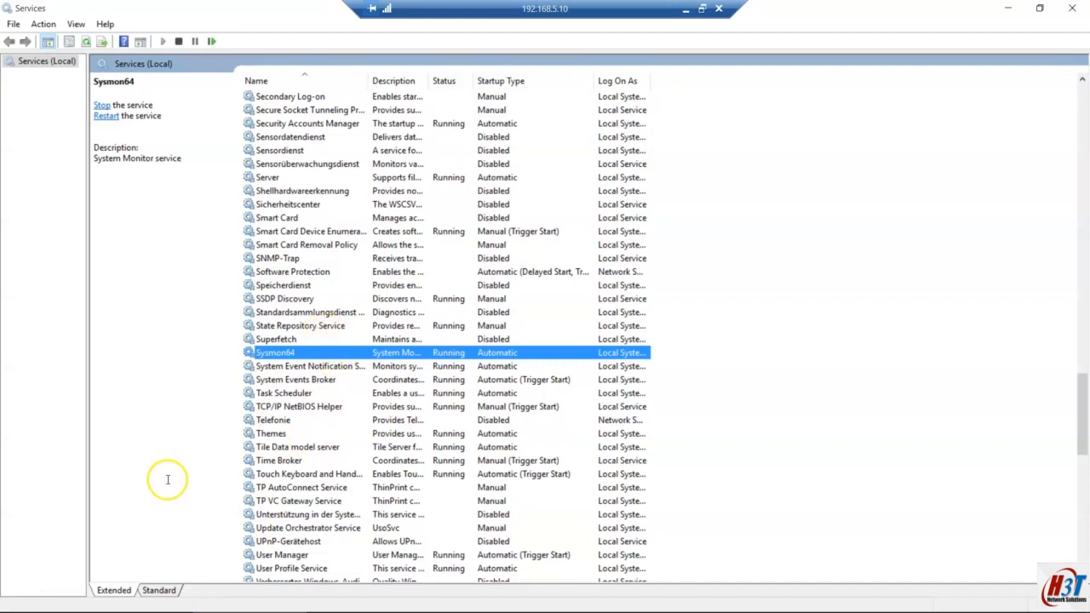
Step: Launch Local Security Policy via a 'local pol' search and maximize it
key("super")
type("lo")
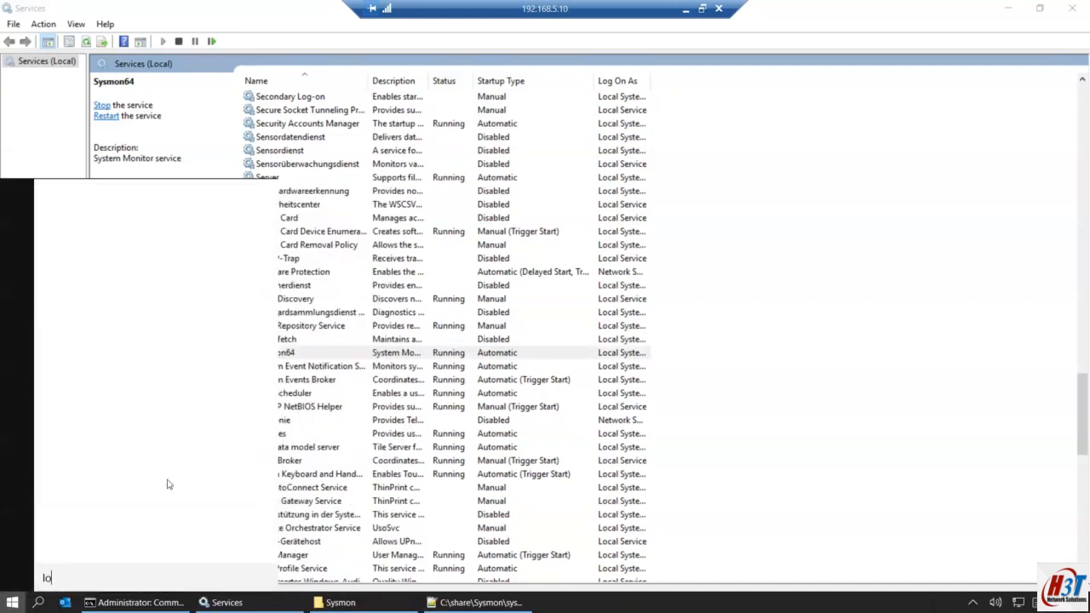
type("cal poli")
key("Return")
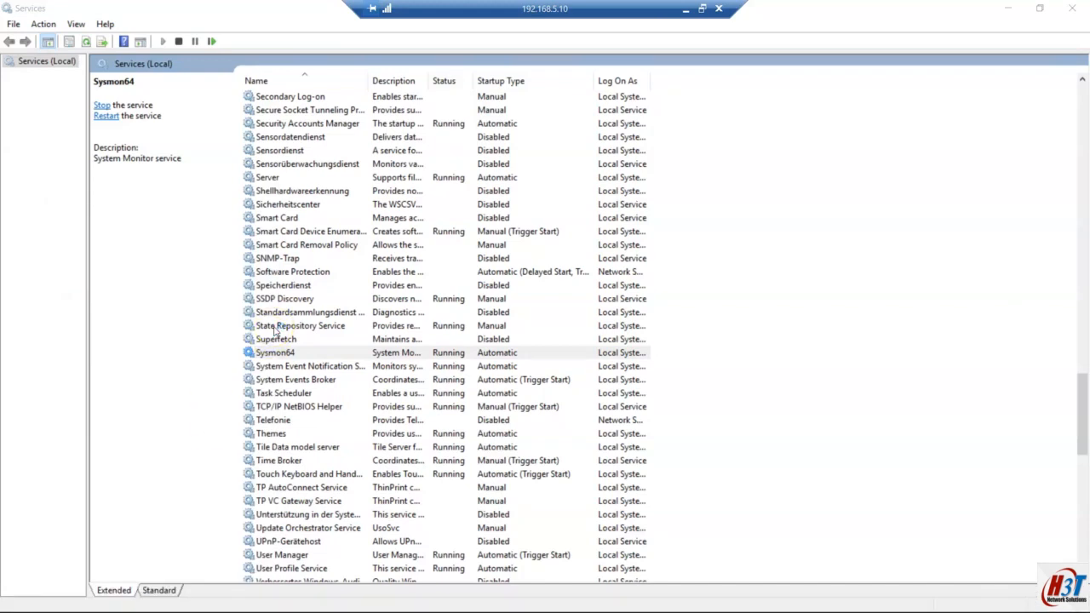
double_click(218, 14)
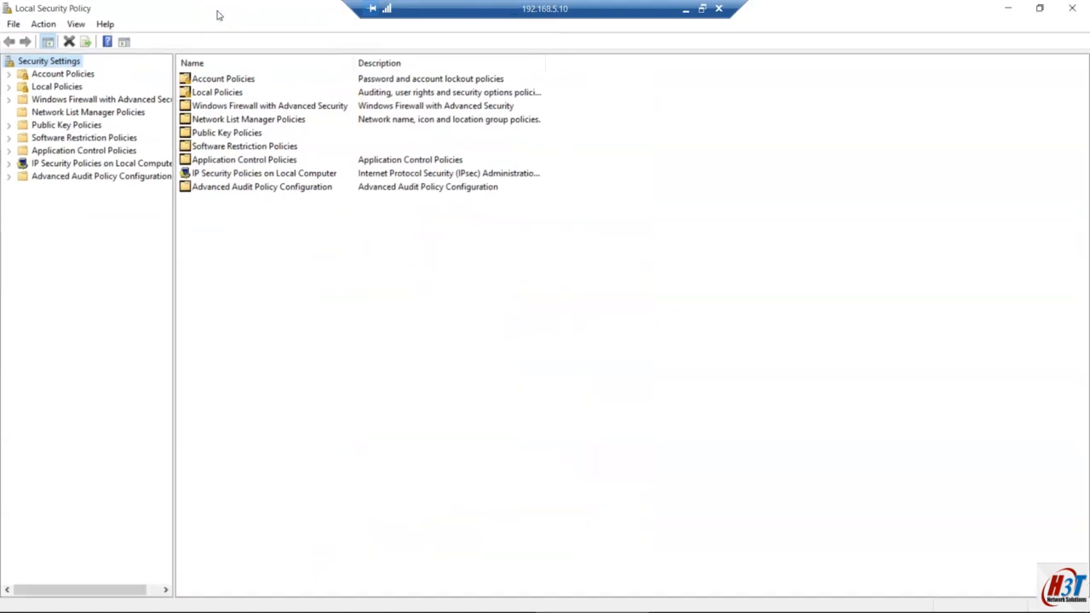
Step: Review System Audit Policies categories from Account Logon through Privilege Use for Success and Failure auditing
left_click(8, 176)
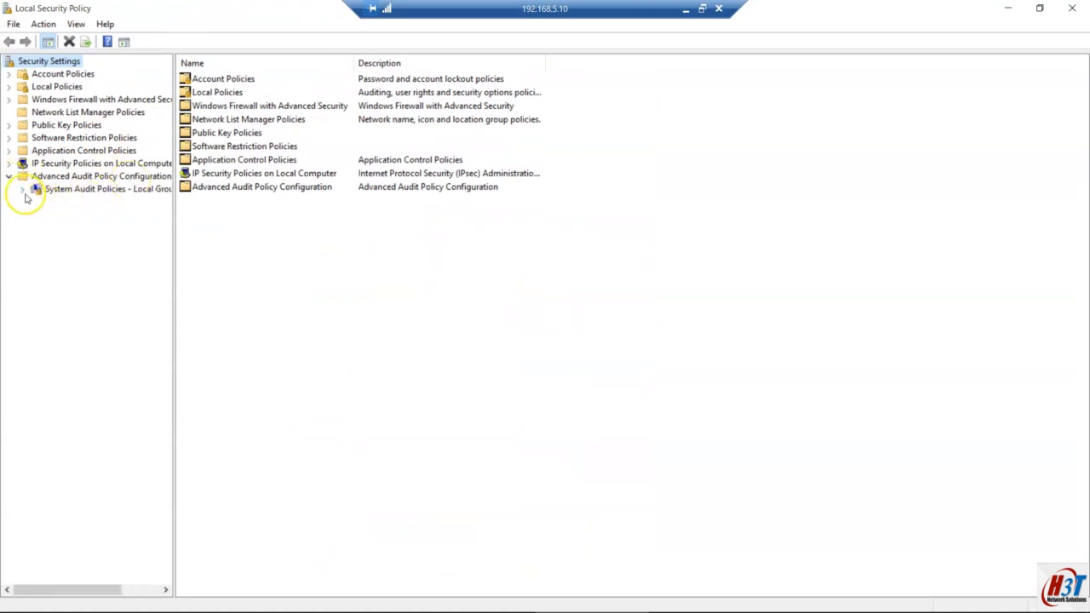
left_click(21, 189)
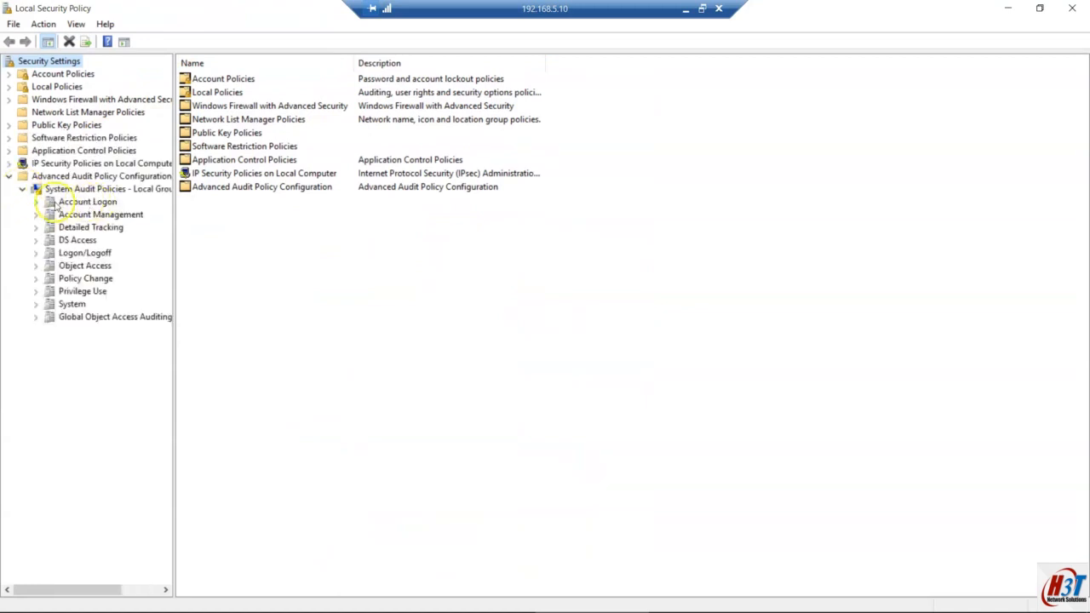
left_click(85, 202)
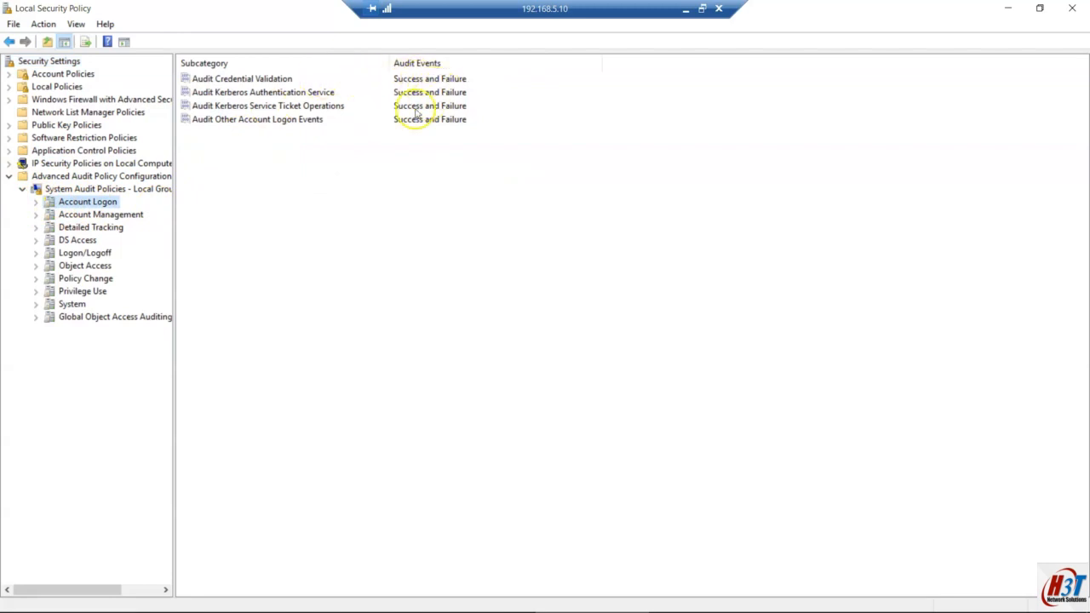
left_click(96, 216)
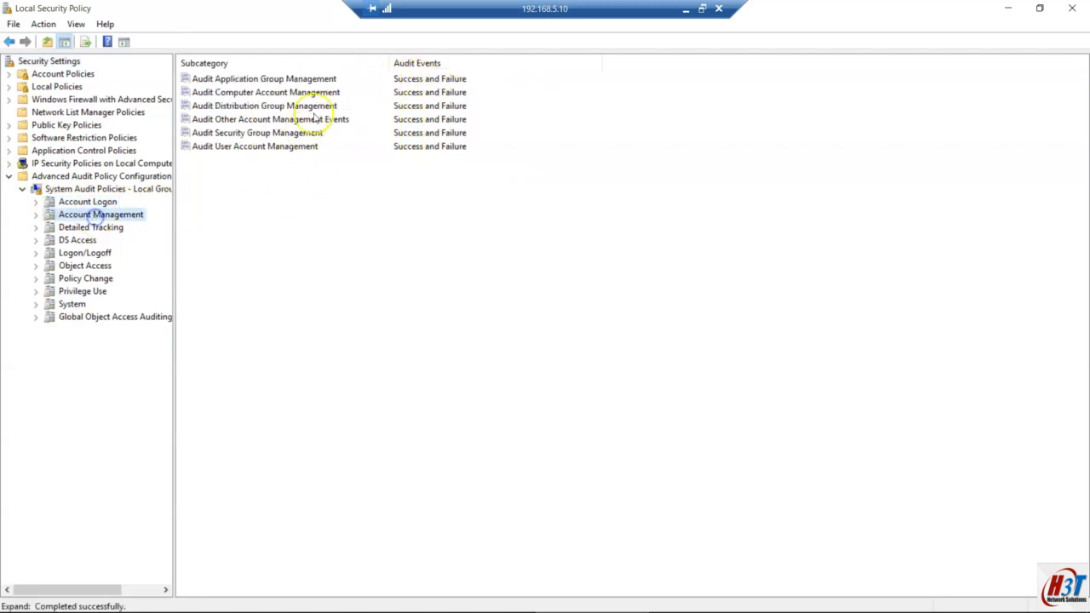
left_click(85, 240)
left_click(93, 227)
left_click(96, 266)
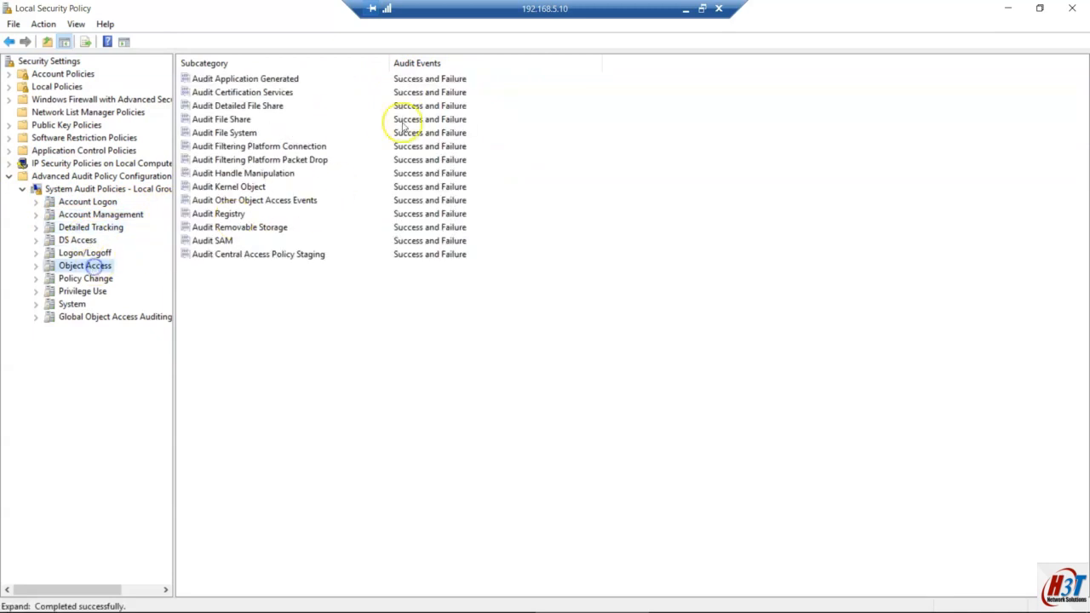
left_click(89, 291)
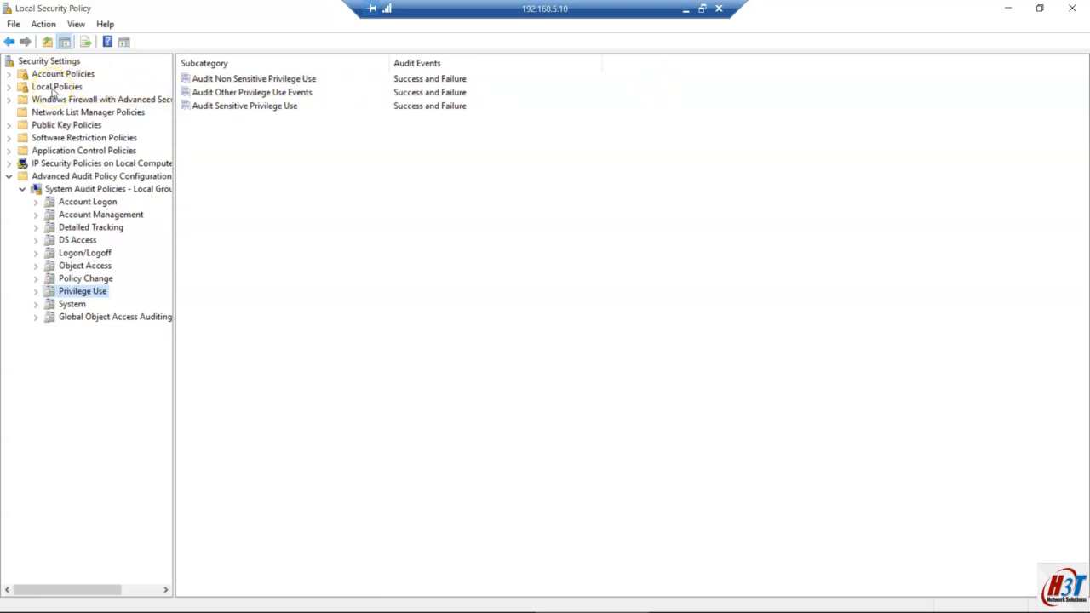
left_click(9, 87)
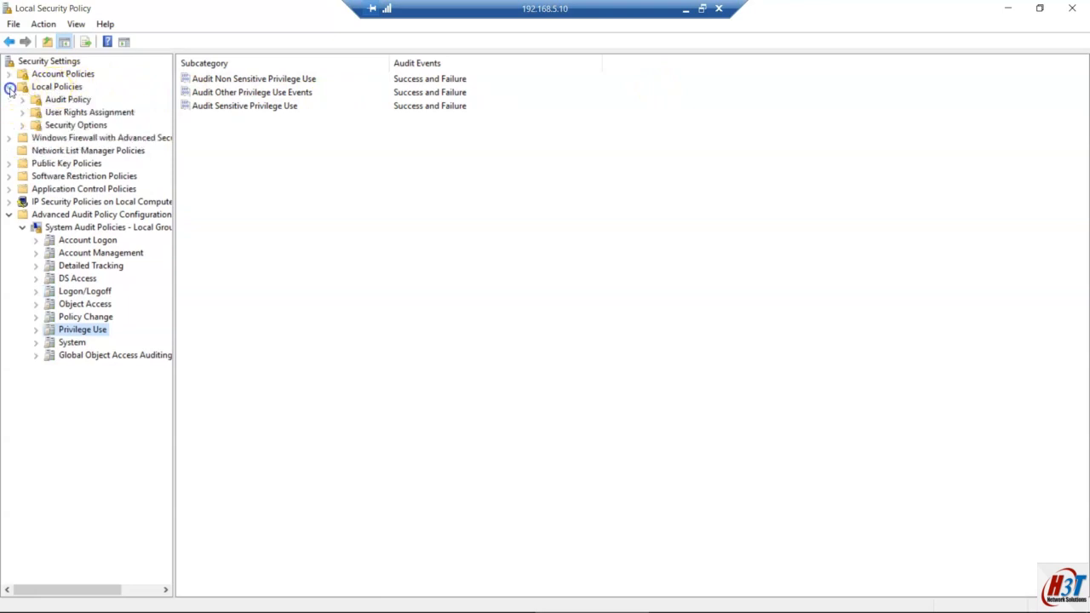
Step: Open Manage auditing and security log under User Rights Assignment and check its service account
left_click(95, 114)
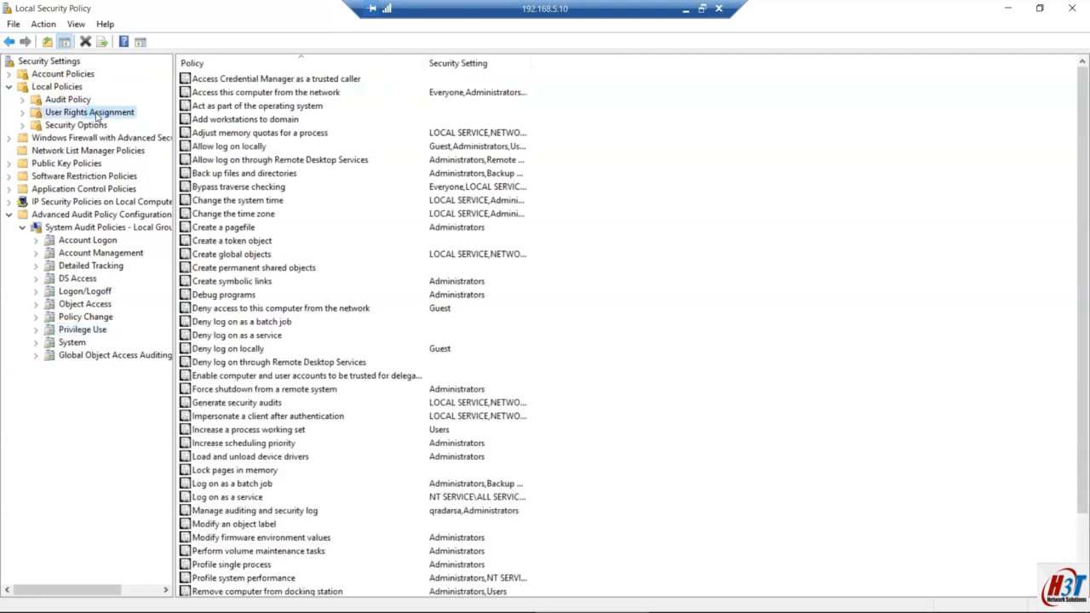
scroll(255, 255, "down", 2)
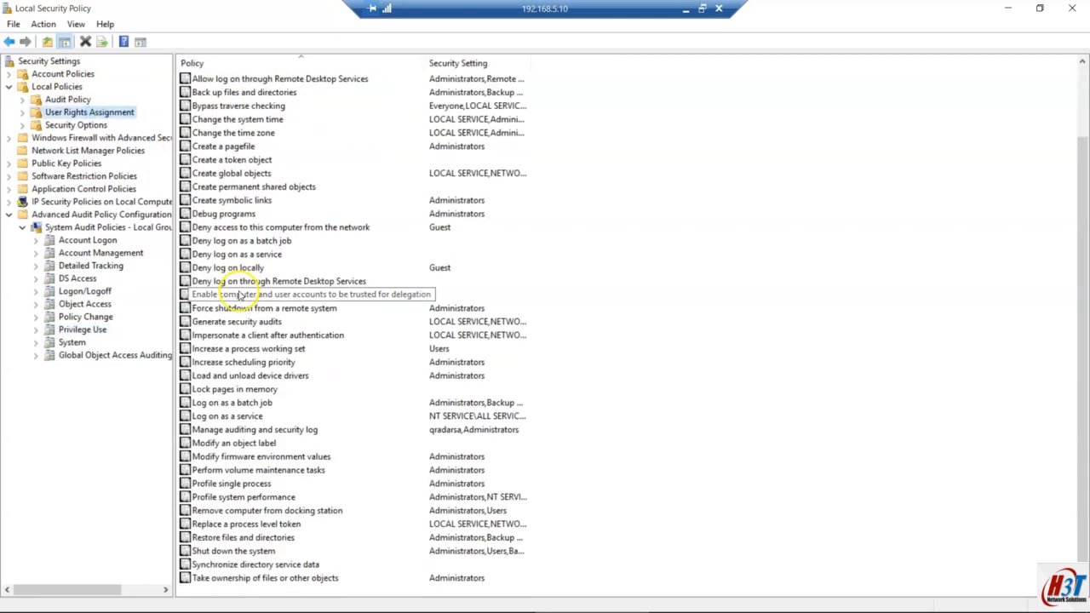
double_click(291, 435)
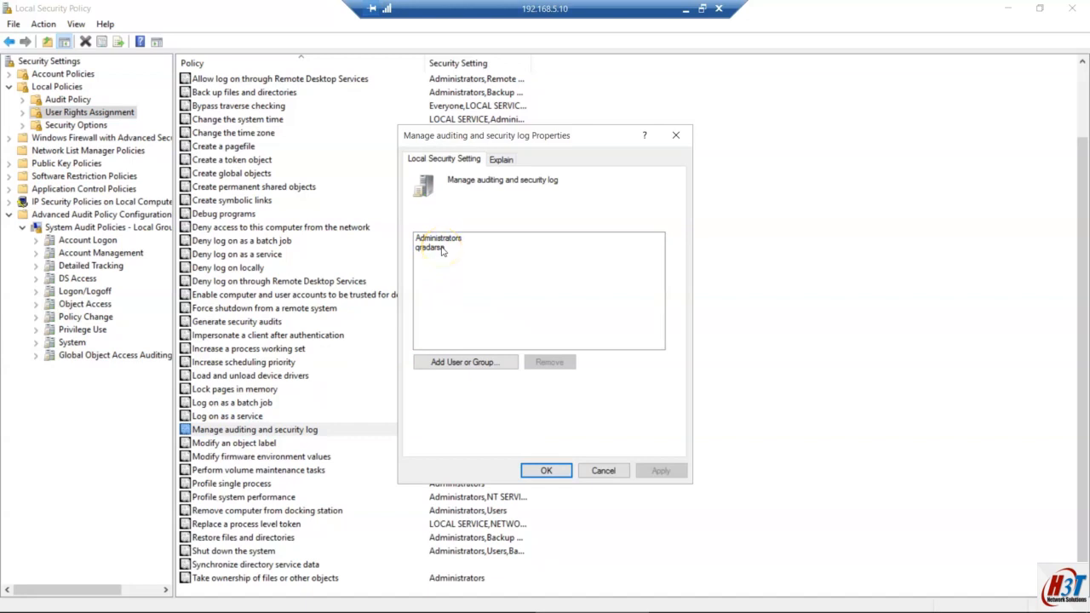
left_click(434, 248)
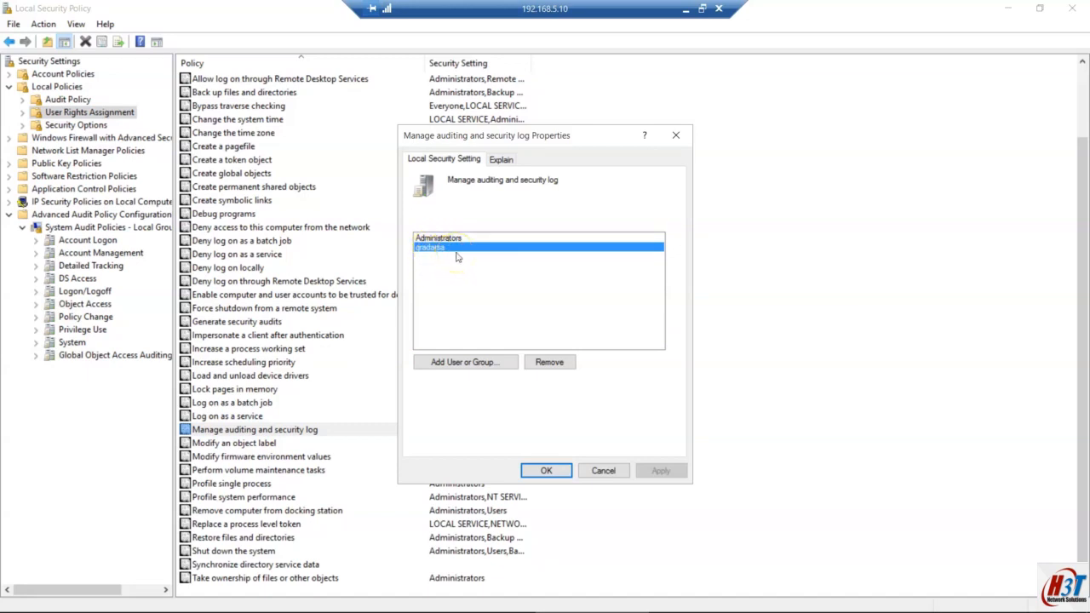
key("super")
Step: Open Computer Management and select the service account in Local Users and Groups > Users
type("co")
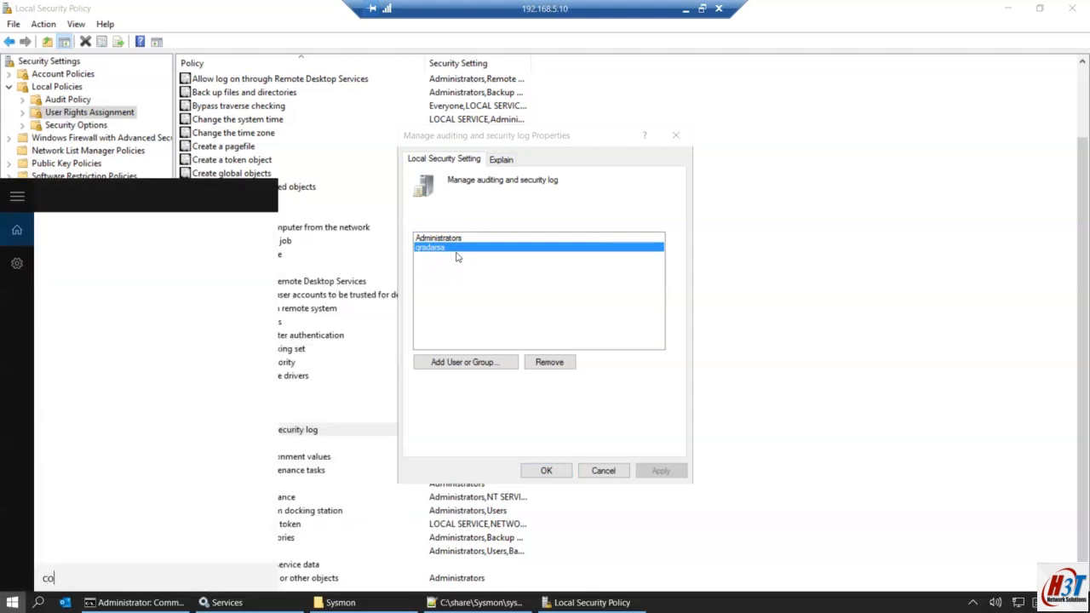
type("mputer")
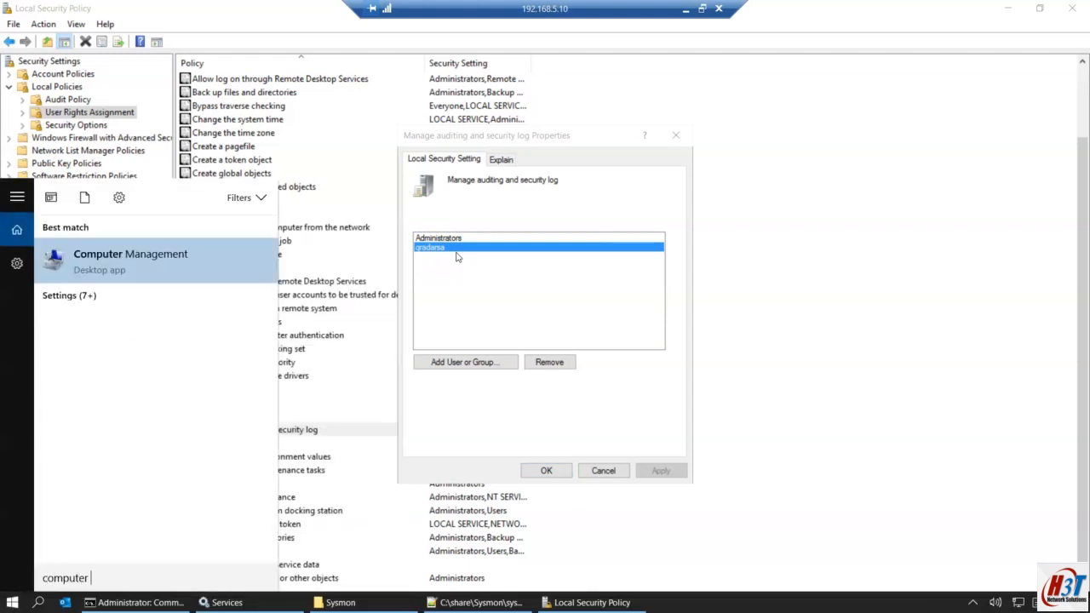
key("Escape")
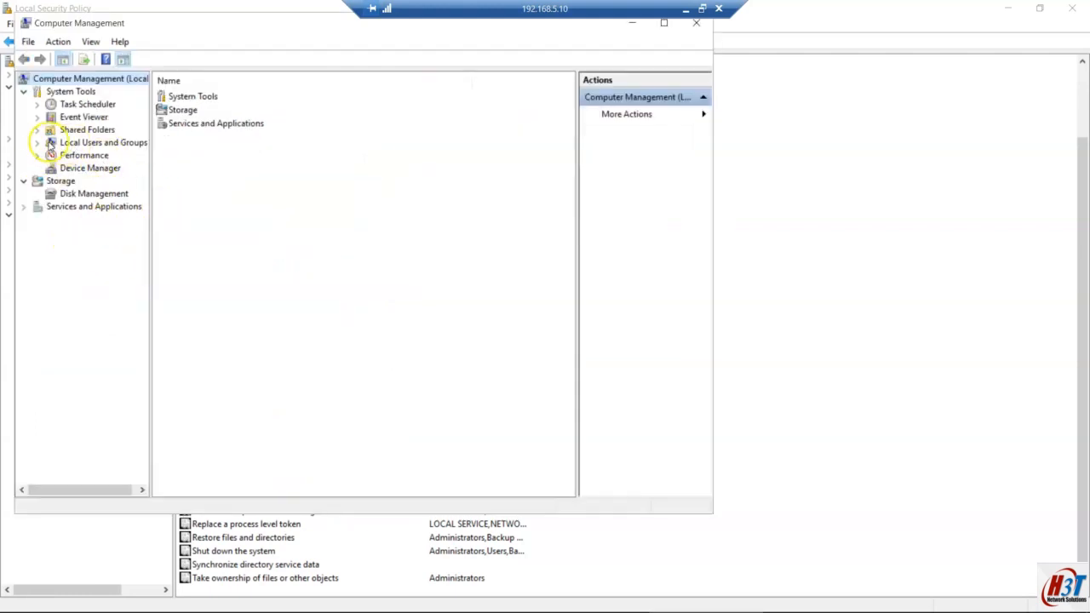
left_click(39, 143)
left_click(79, 156)
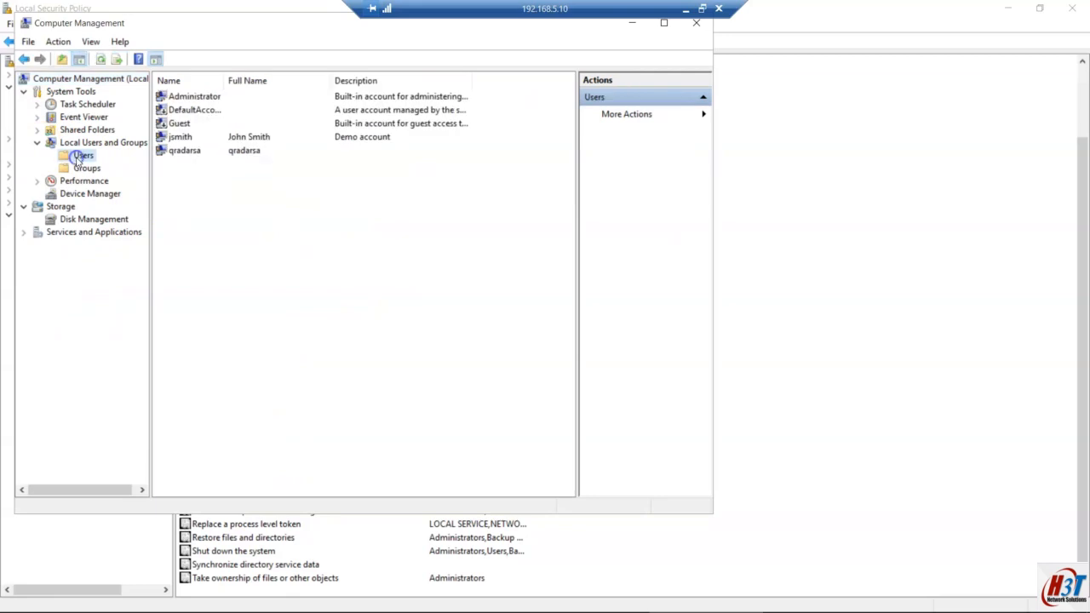
left_click(190, 153)
Step: Fill a New User form with a never-expiring password, close it uncreated, and return to Local Security Policy
right_click(197, 179)
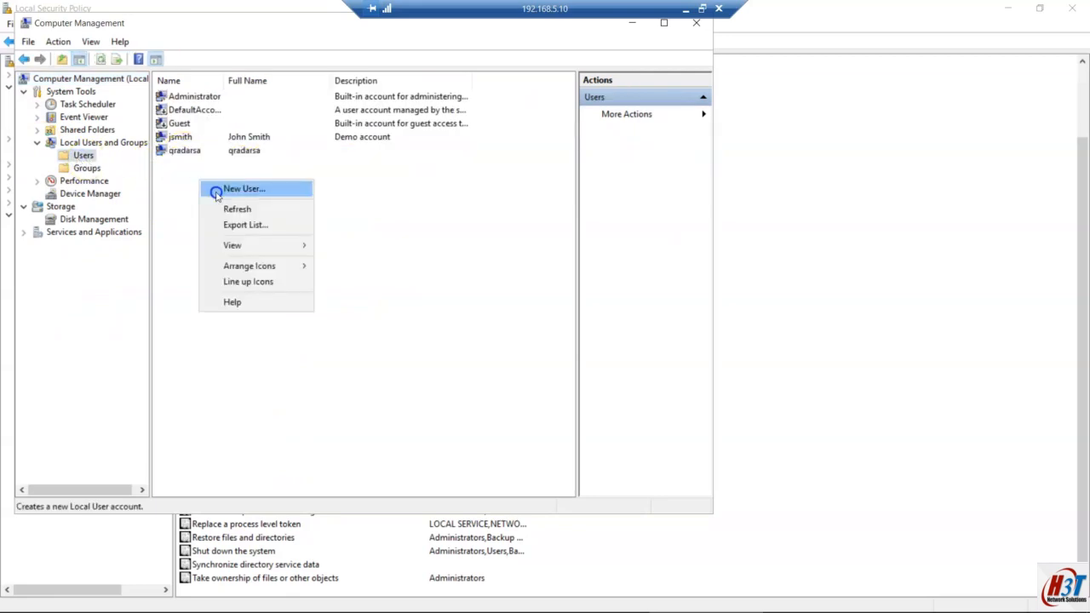
left_click(217, 190)
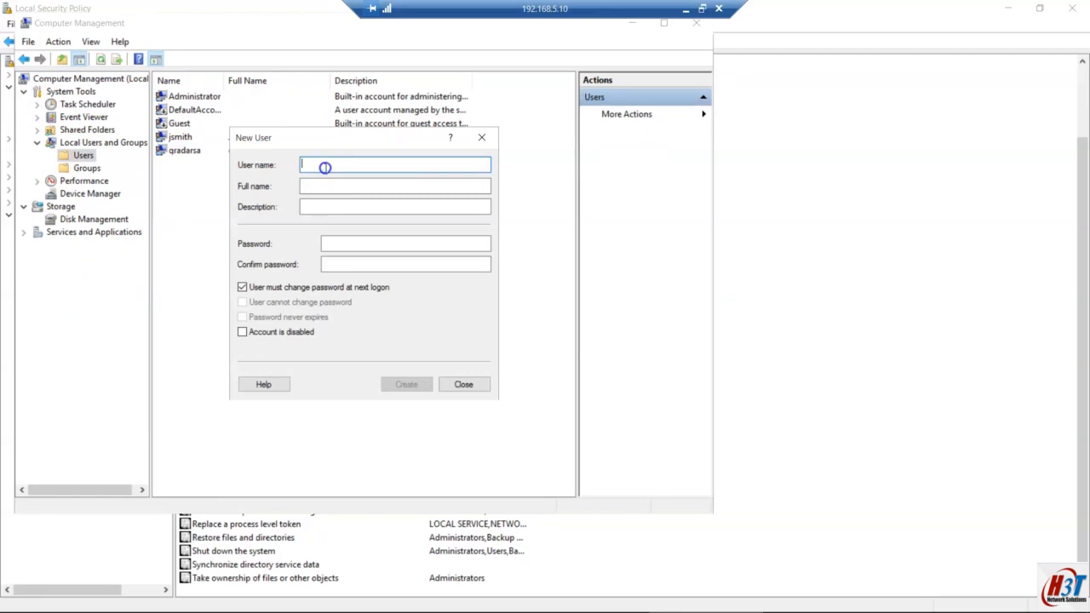
type("test")
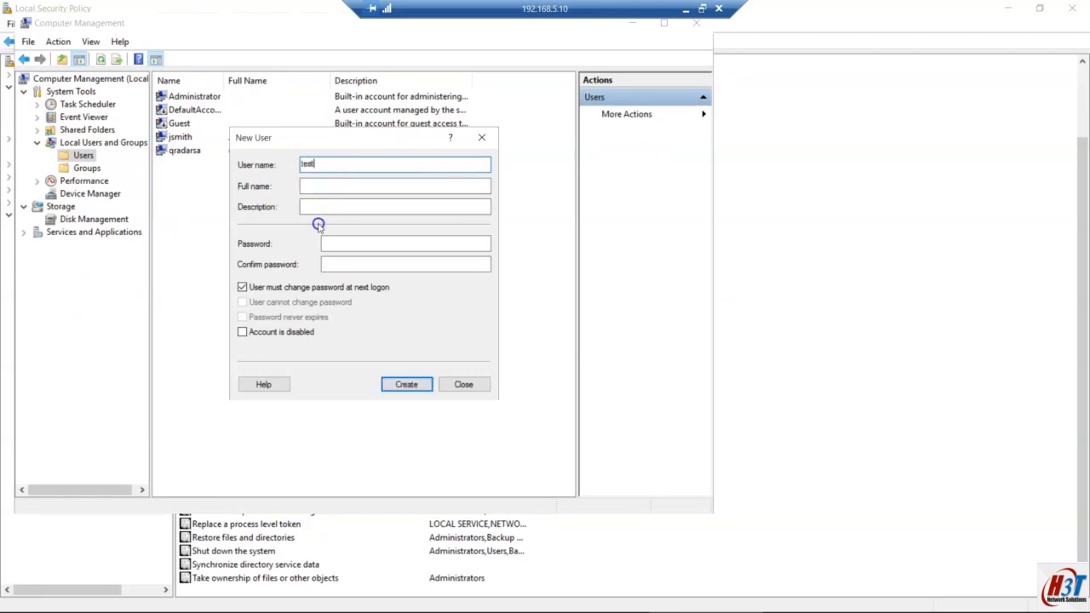
left_click(254, 287)
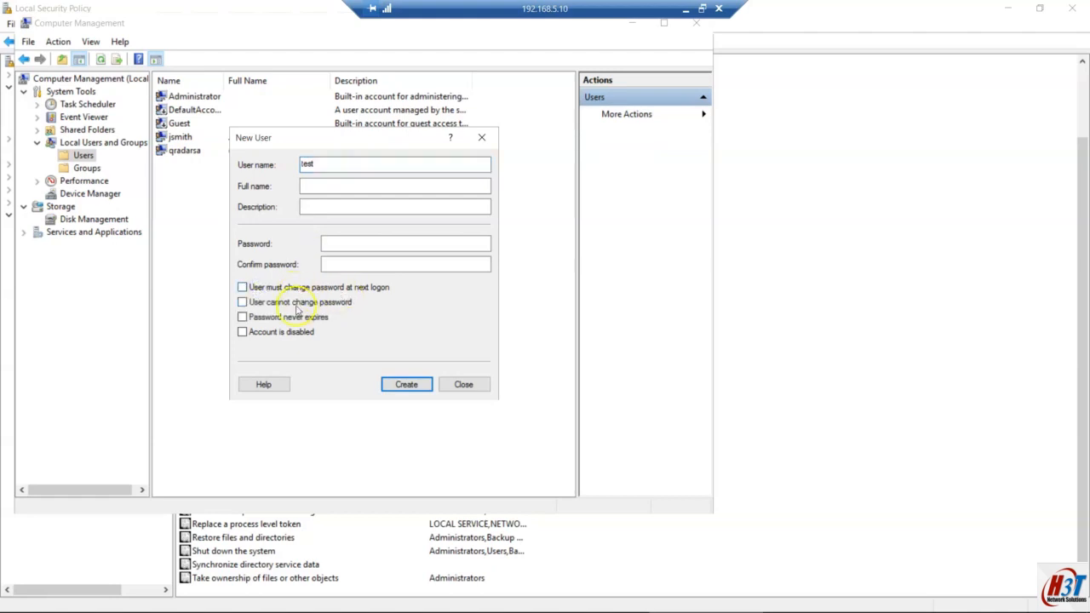
left_click(278, 304)
left_click(288, 317)
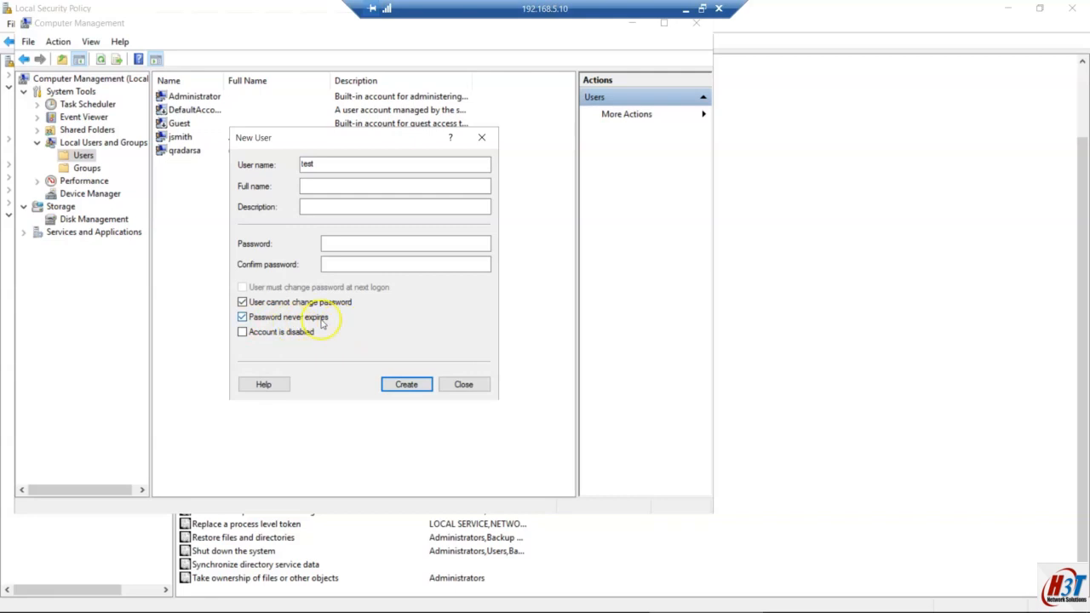
left_click(344, 241)
type("test1")
left_click(344, 267)
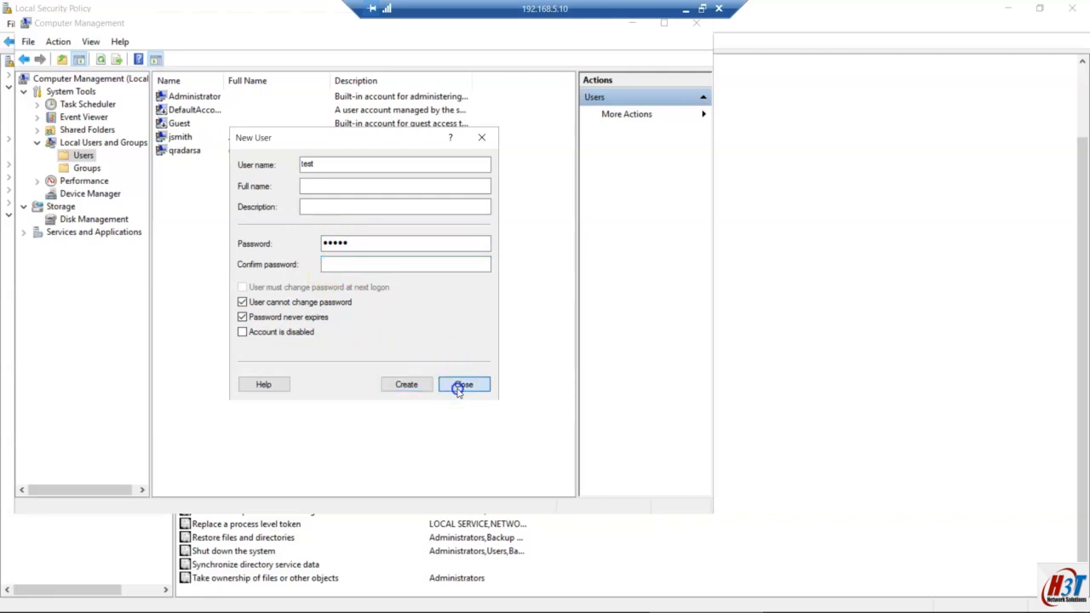
left_click(460, 385)
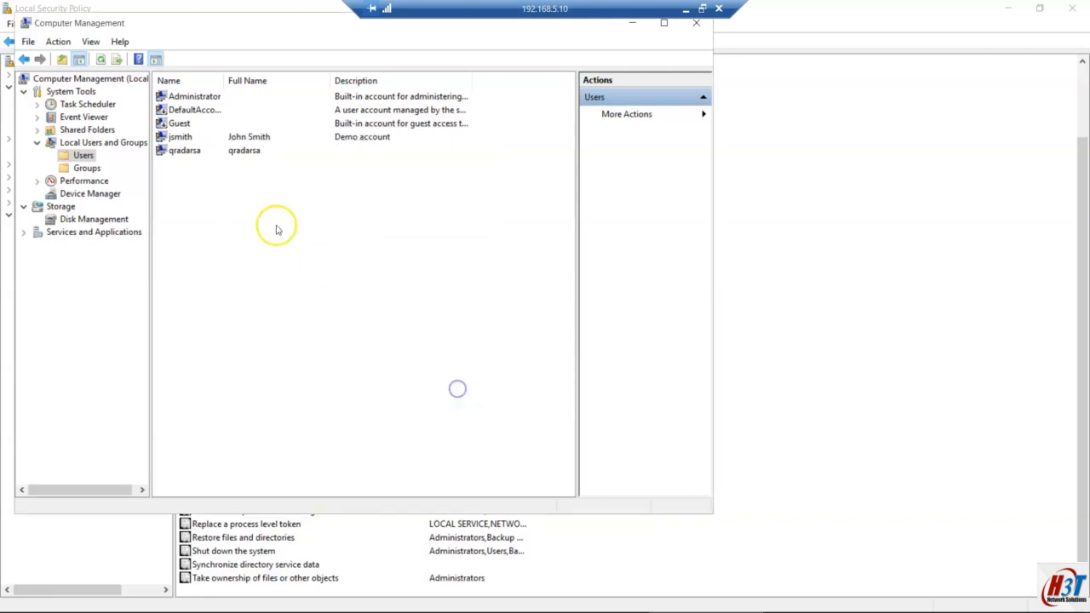
left_click(185, 151)
left_click(780, 99)
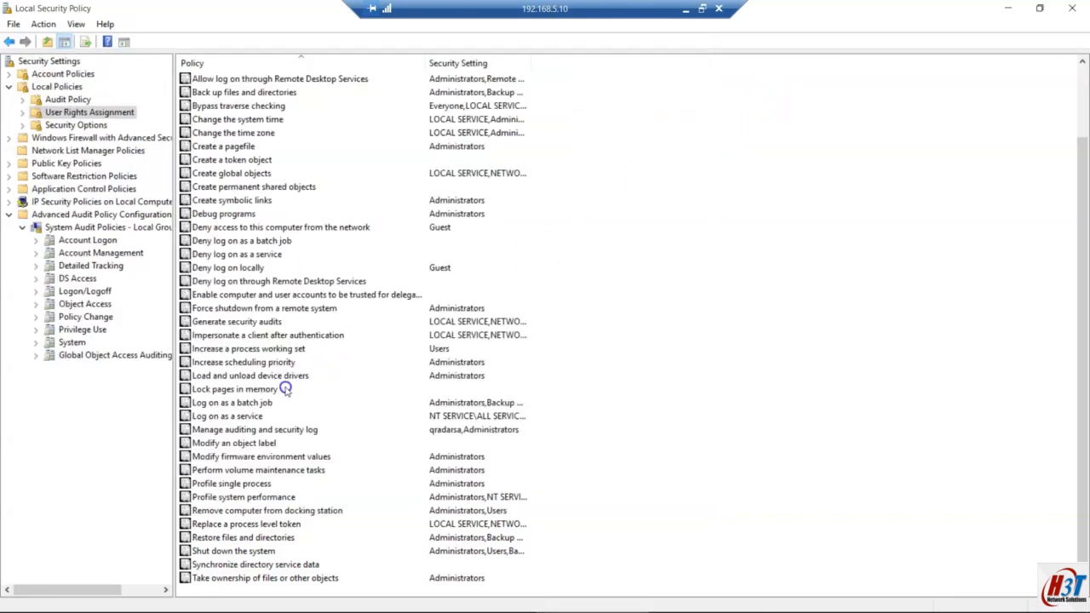
Step: Reopen the Manage auditing and security log properties and cancel them unchanged
double_click(235, 431)
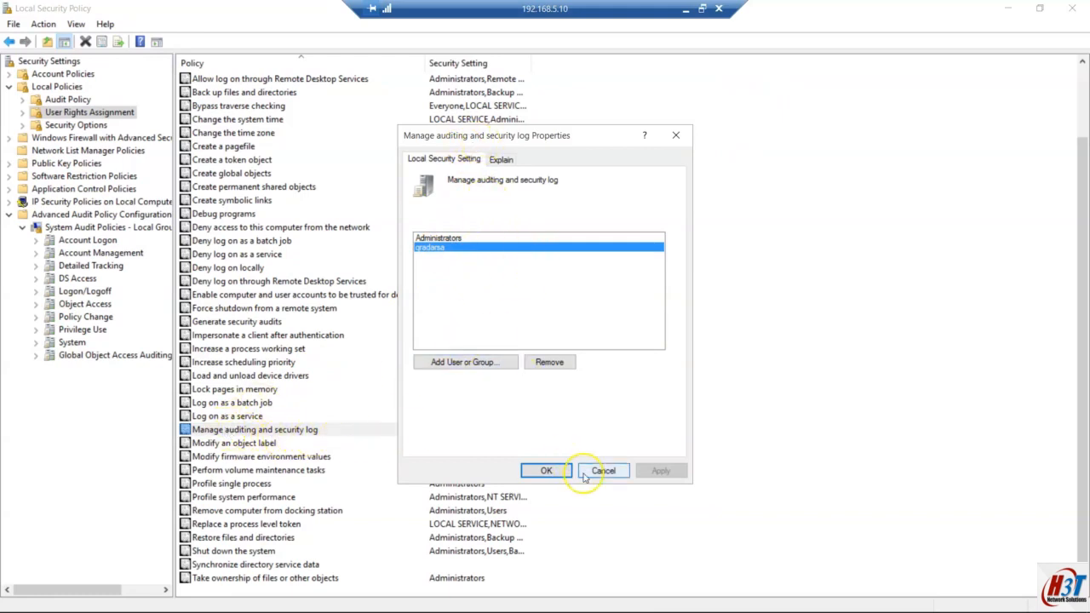
left_click(610, 474)
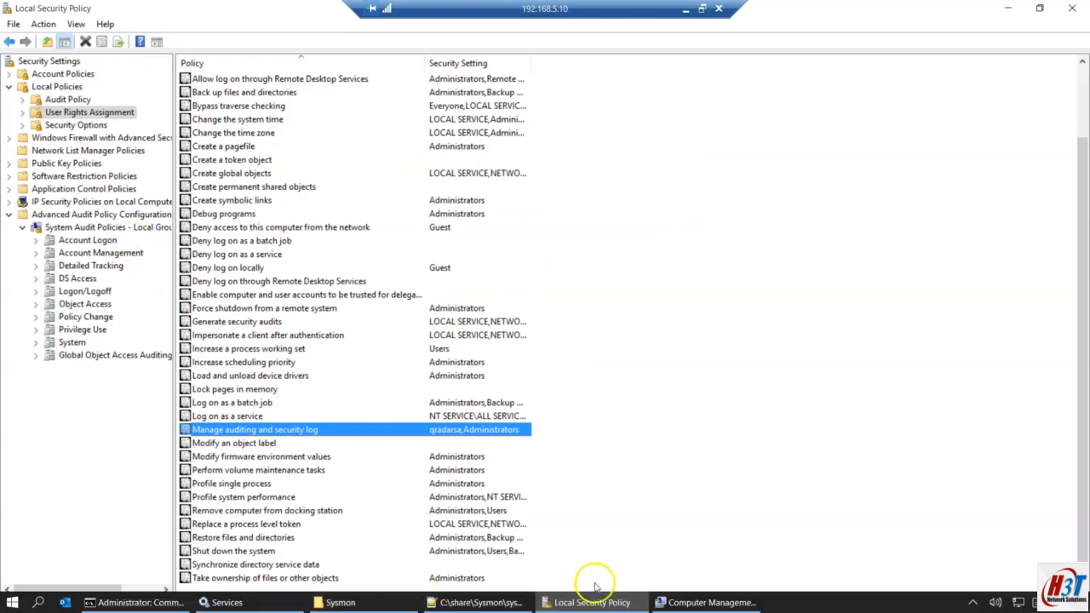
left_click(686, 603)
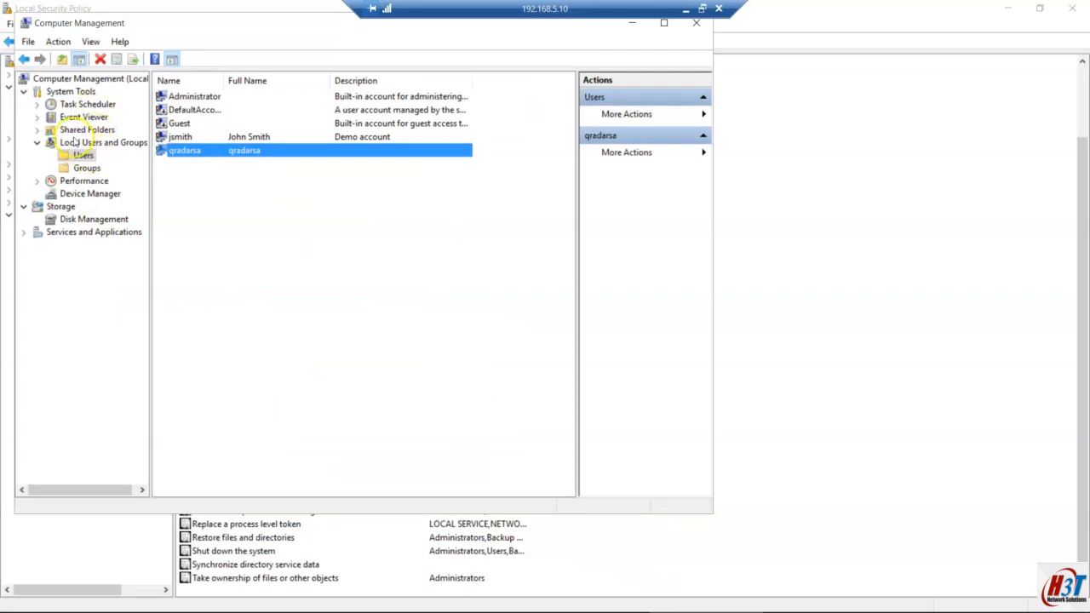
Step: Check the Event Log Readers group members in Computer Management's Groups list
left_click(86, 168)
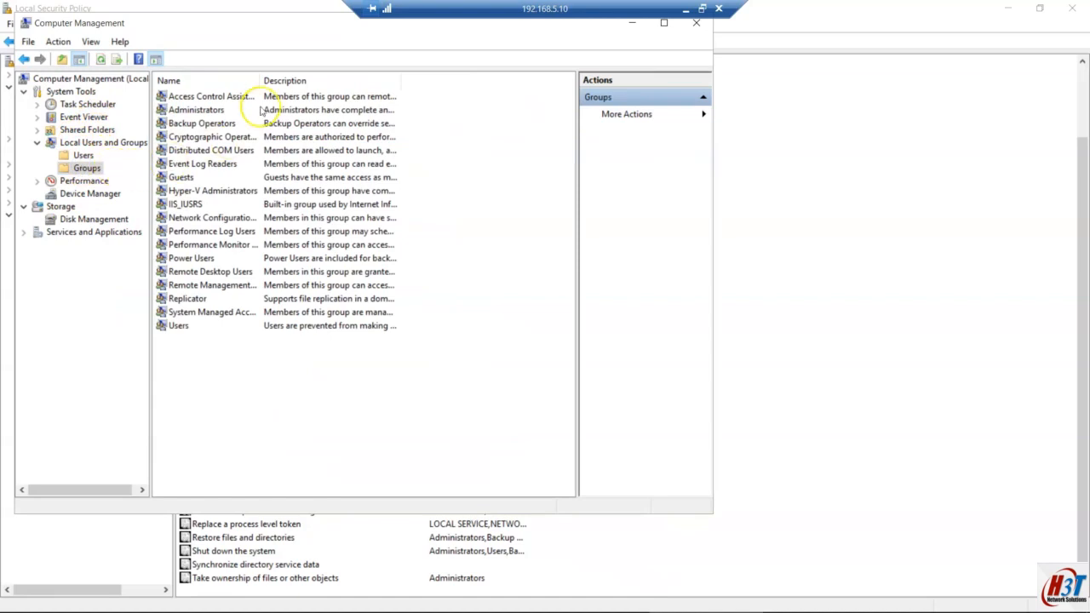
left_click_drag(259, 78, 298, 78)
double_click(201, 164)
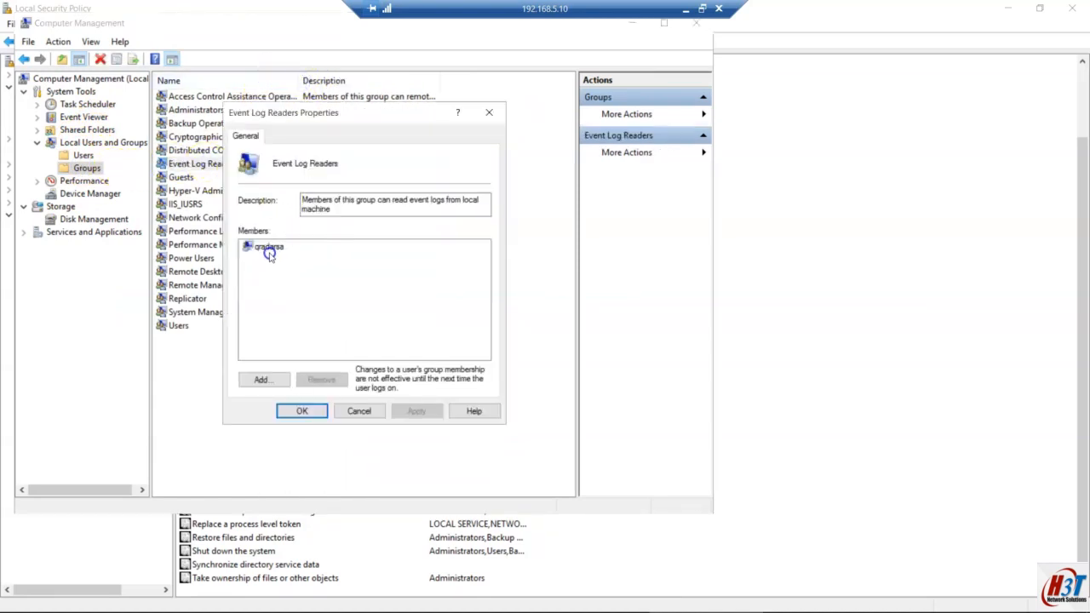
left_click(296, 305)
left_click(347, 413)
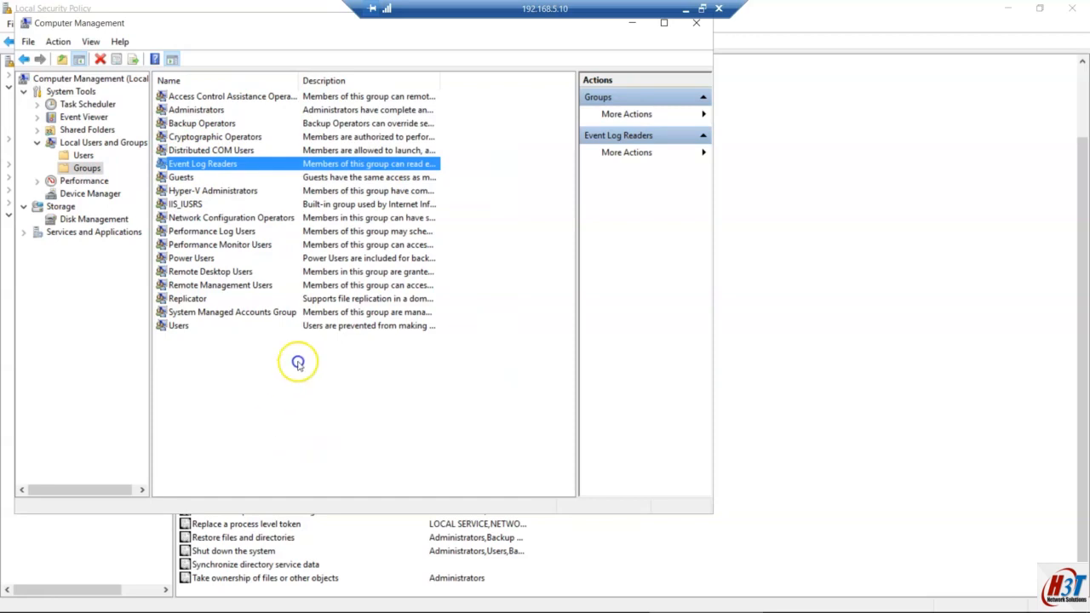
key("super")
Step: Search Control Panel for 'sec' and review apps allowed through Windows Firewall without saving
type("control")
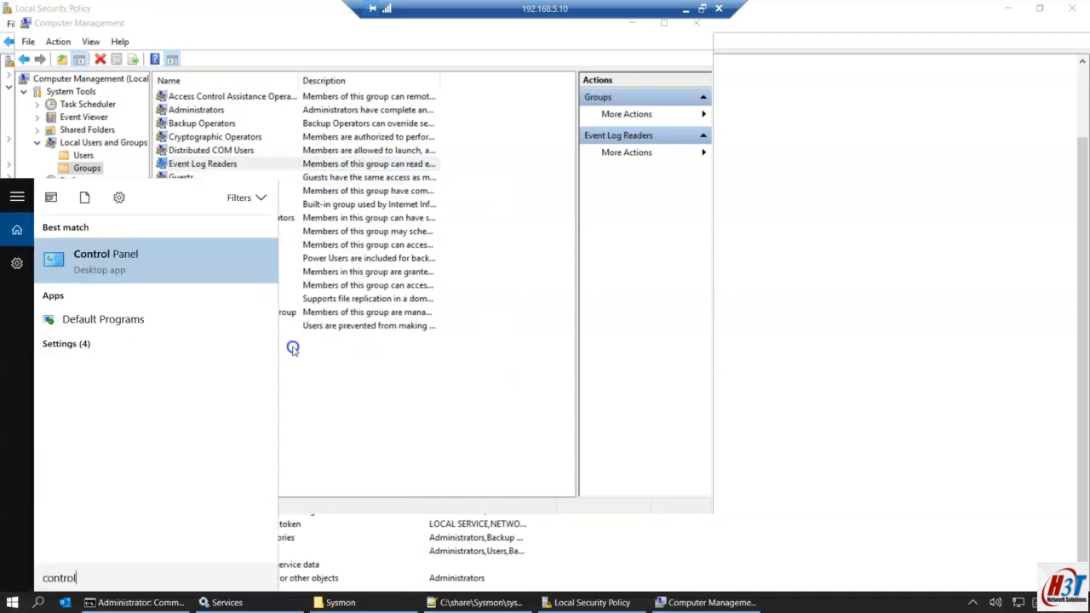
key("Return")
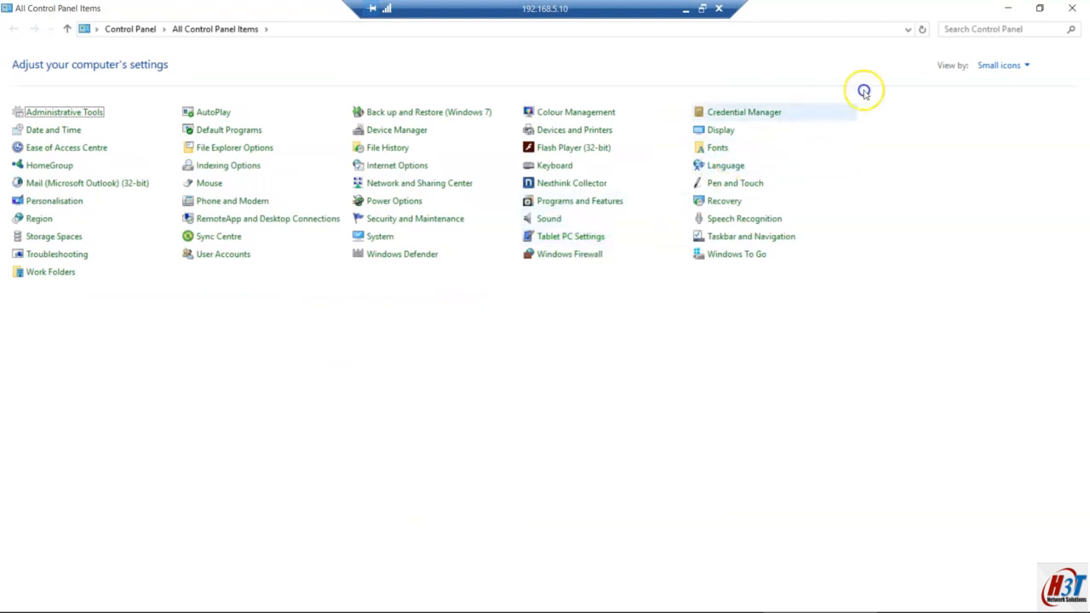
left_click(976, 30)
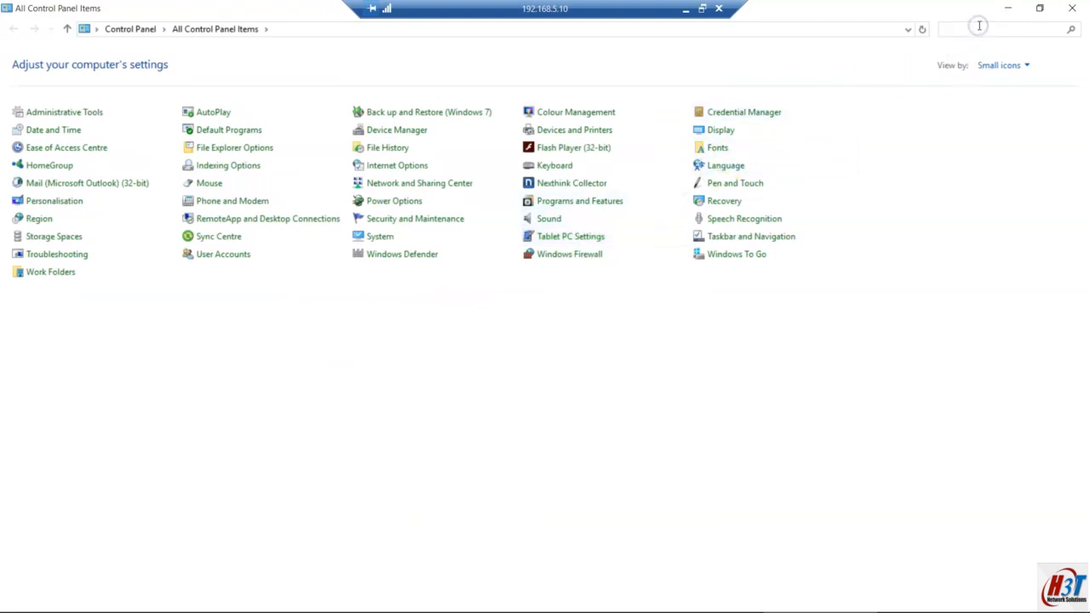
type("s")
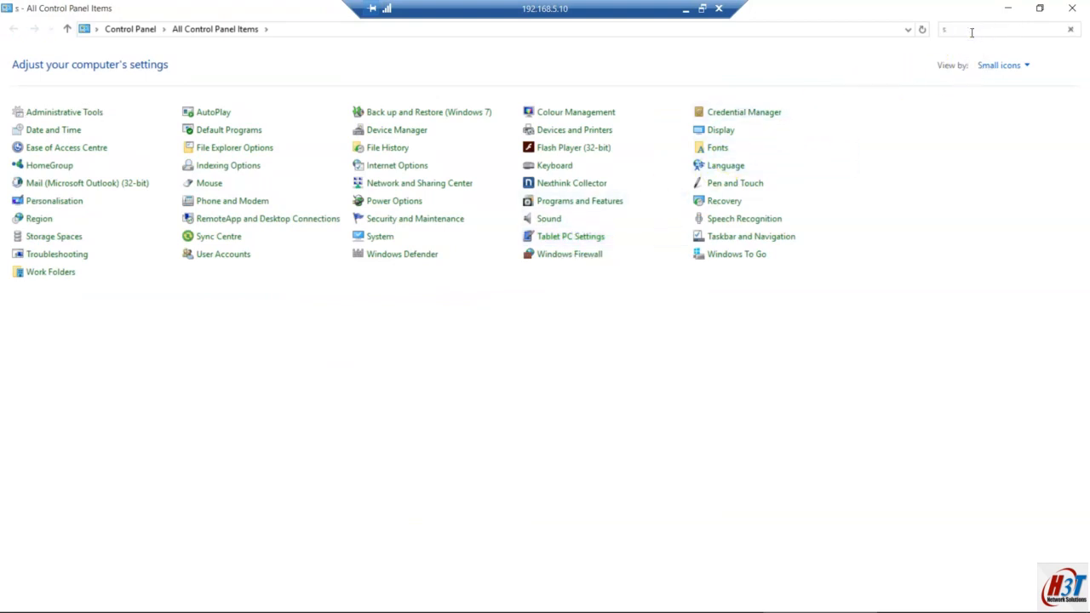
type("ec")
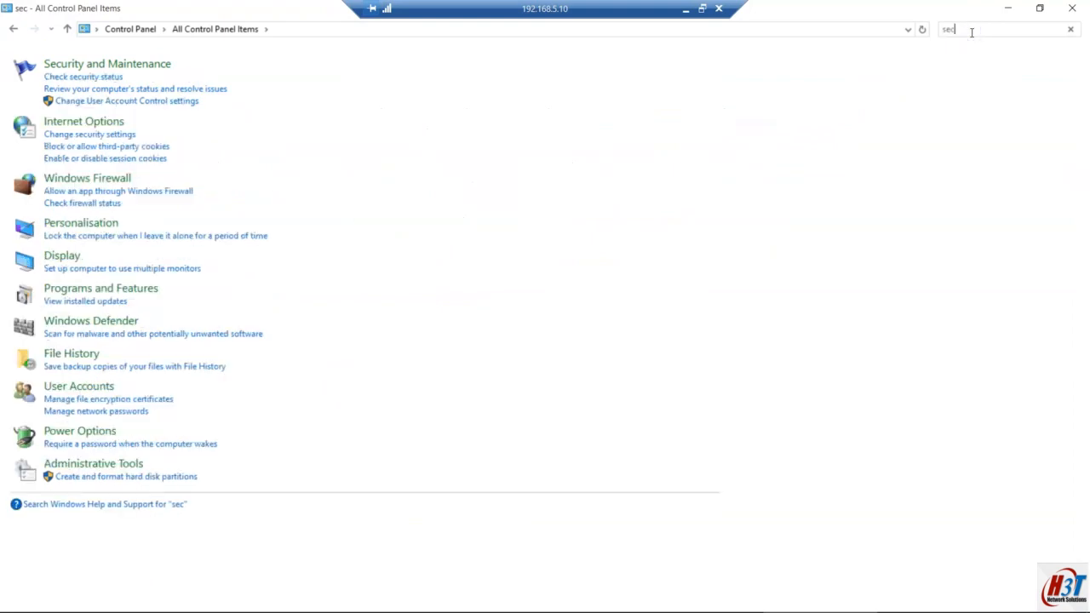
left_click(126, 192)
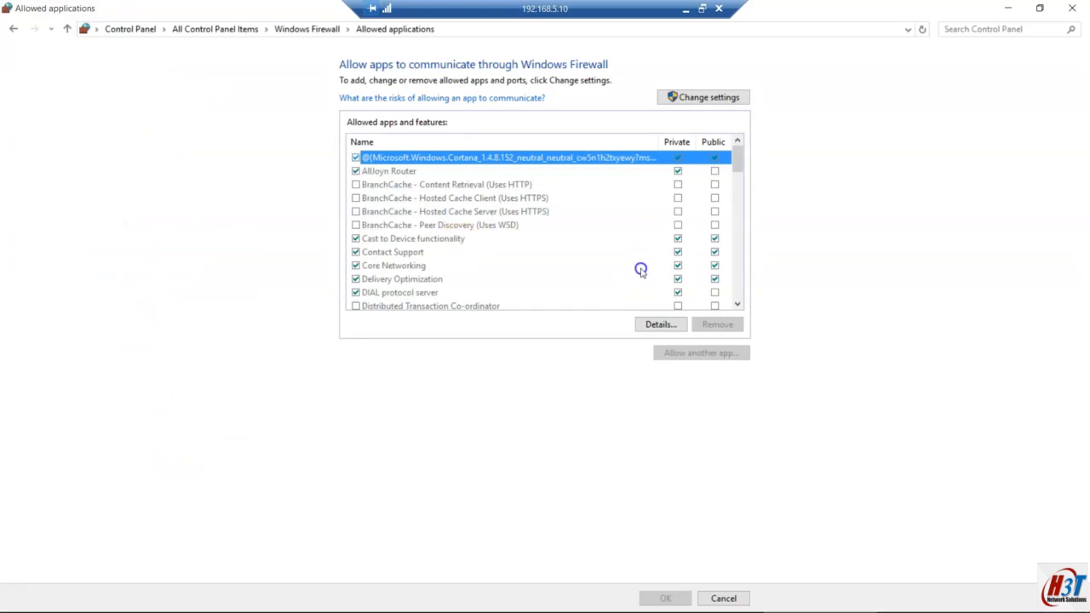
left_click(693, 99)
scroll(443, 266, "down", 5)
scroll(443, 265, "down", 6)
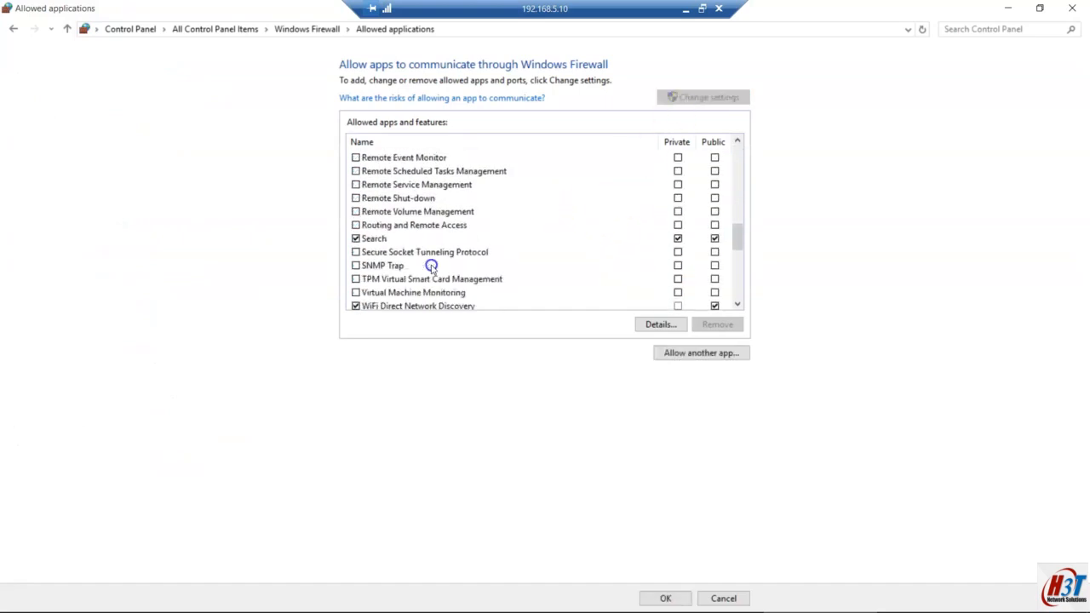
scroll(432, 267, "up", 2)
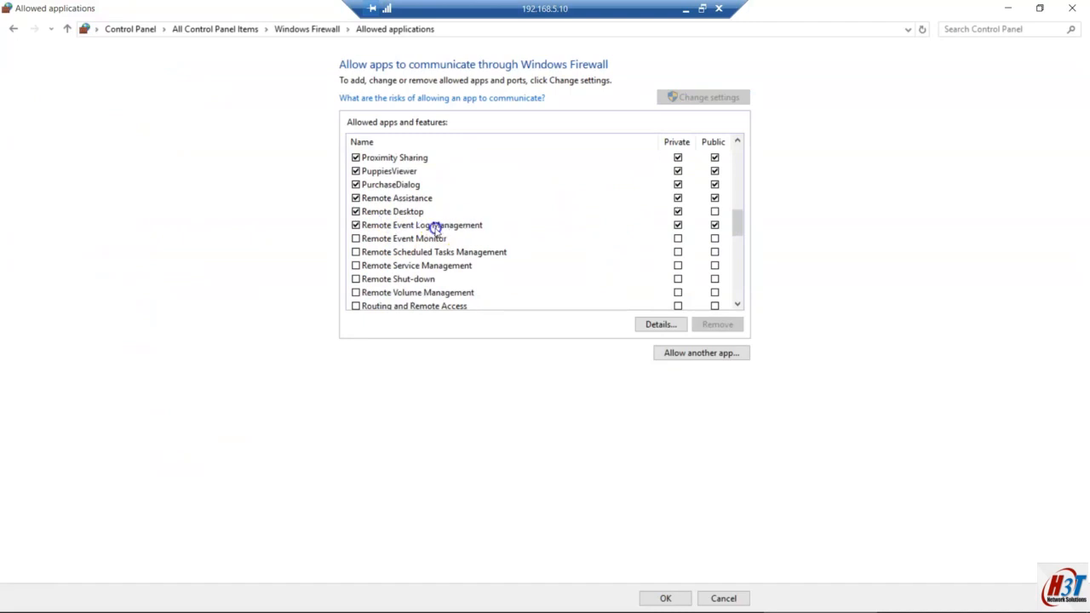
mouse_move(778, 608)
left_click(724, 598)
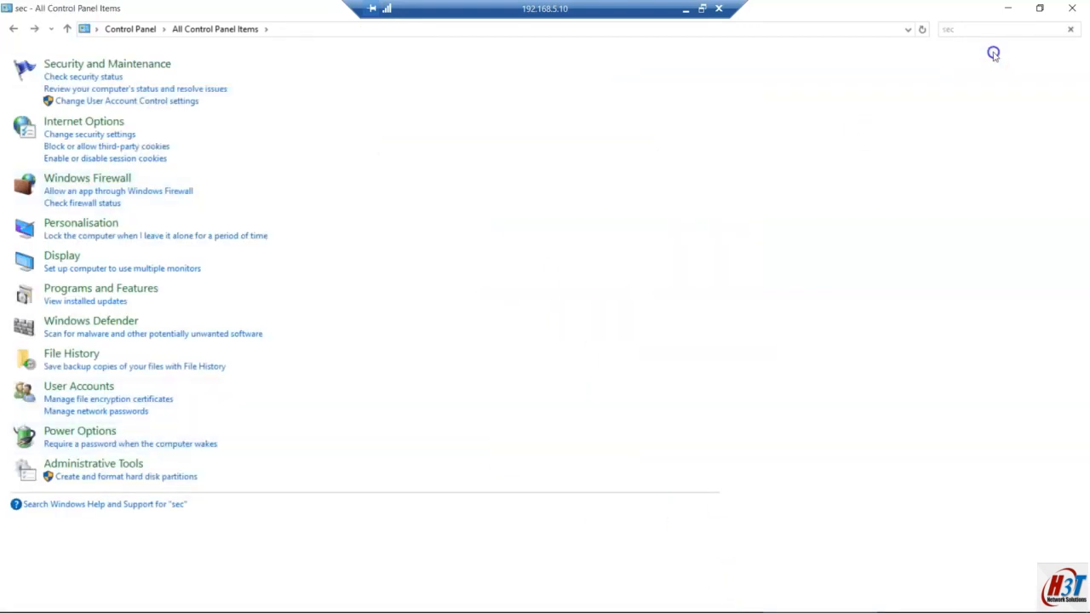
Step: Close Control Panel and Computer Management, then select lines 2.2–2.4 in the Notepad plan
left_click(1069, 8)
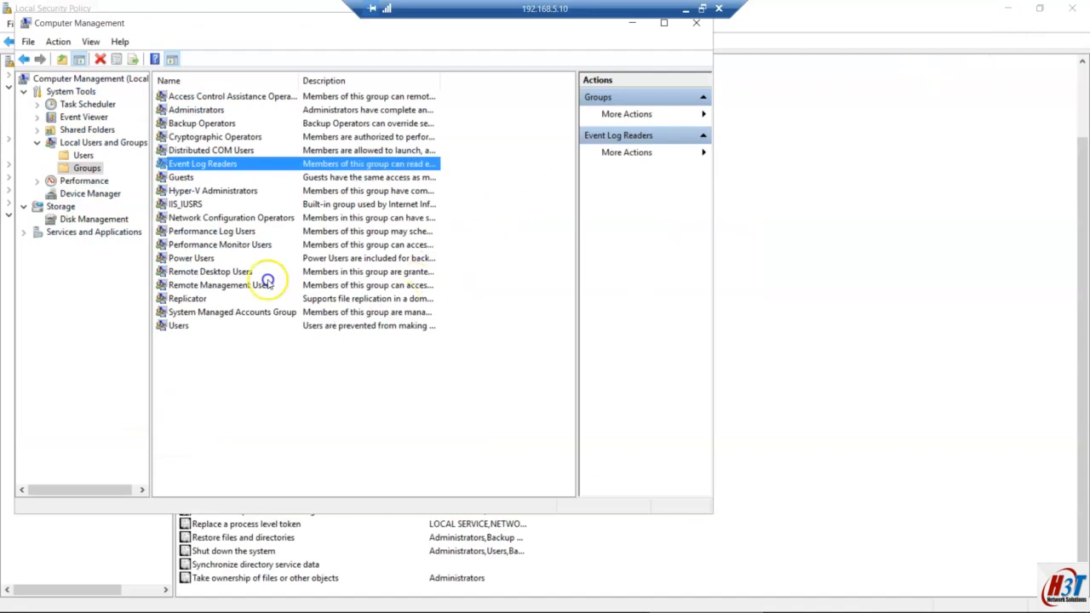
left_click_drag(306, 21, 360, 57)
left_click(754, 58)
left_click(244, 431)
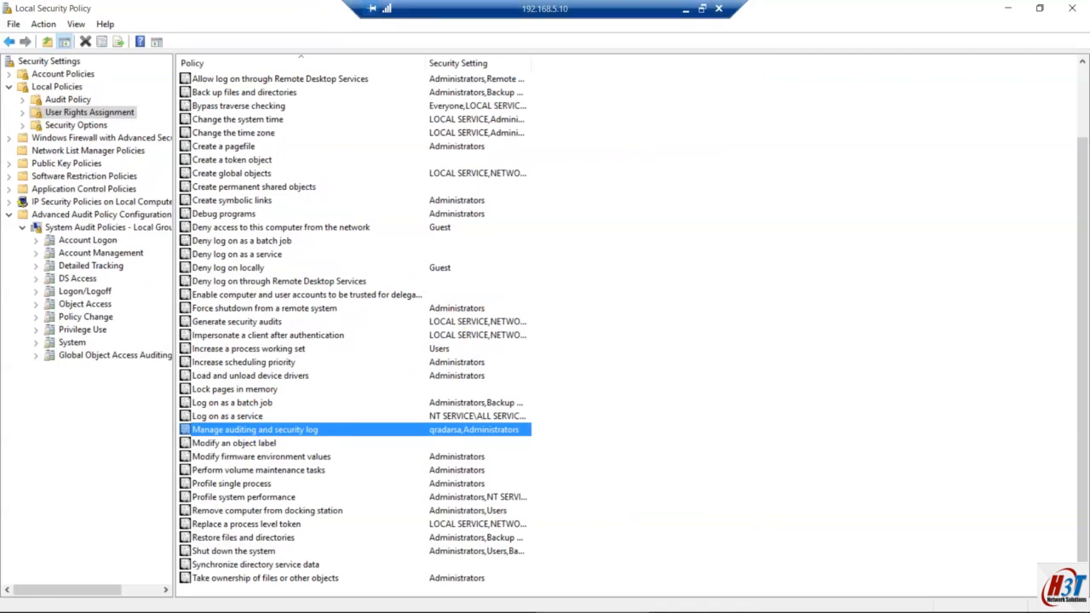
left_click(687, 9)
left_click(264, 120)
left_click_drag(461, 148, 3, 108)
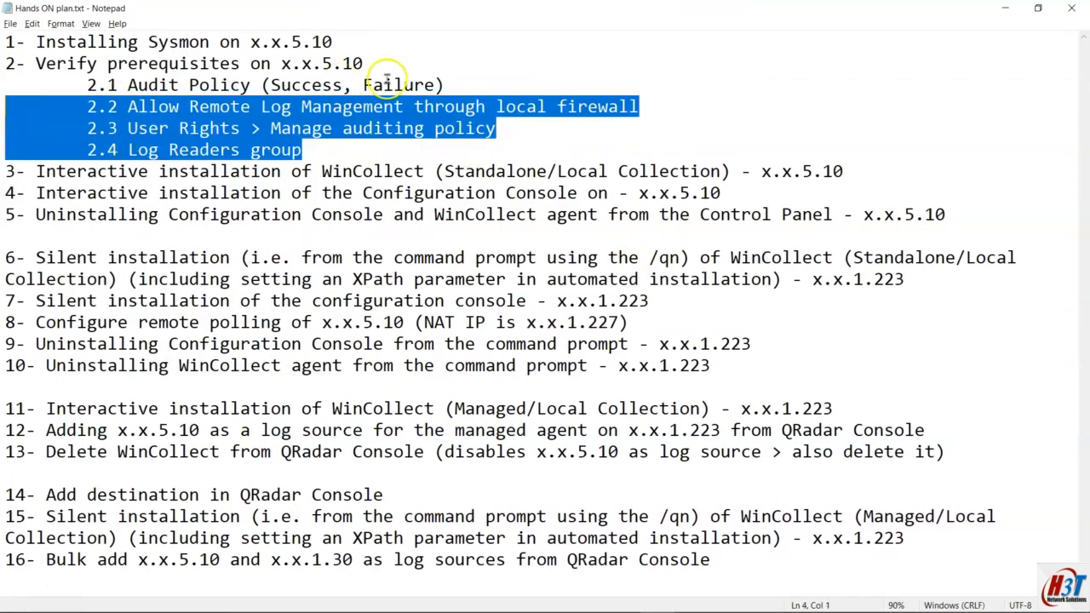
Step: Append '- remote polling' to lines 2.2–2.4 and '- local collection' to line 2.1
left_click(447, 84)
left_click(665, 99)
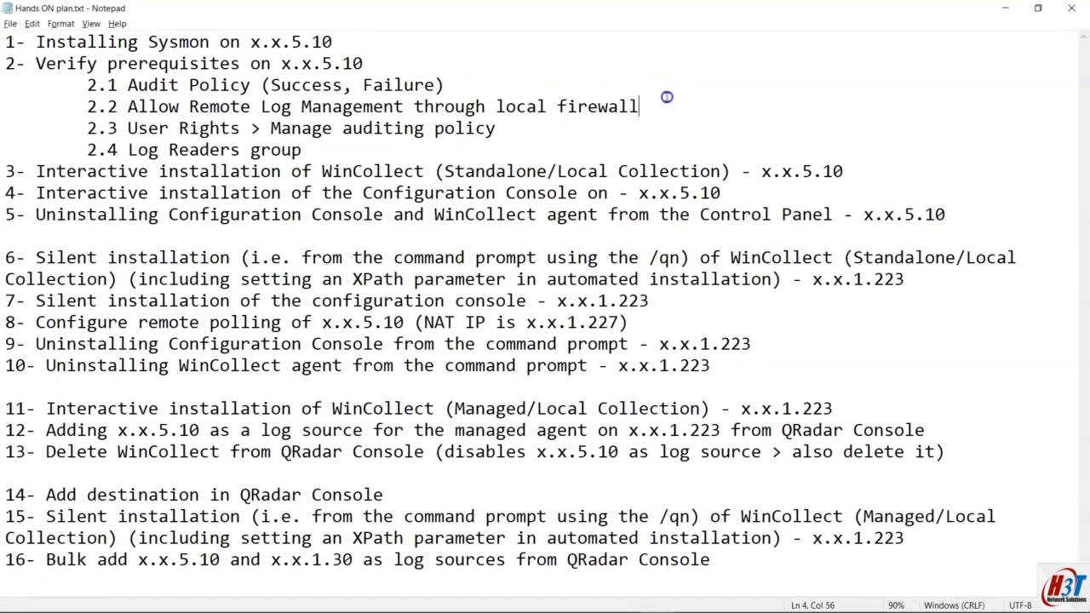
type("- remo")
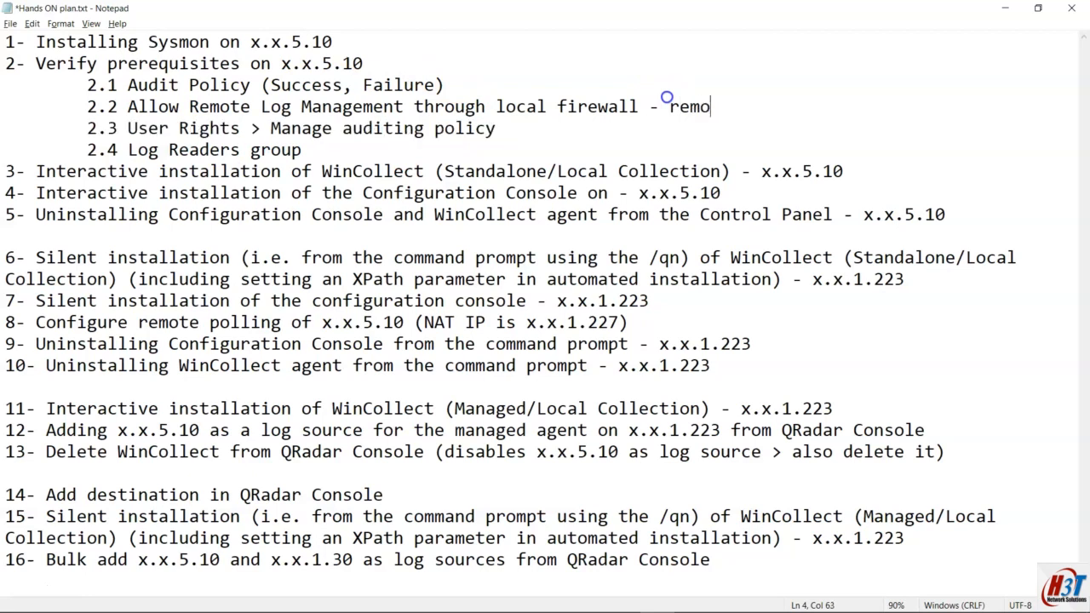
type("te polling")
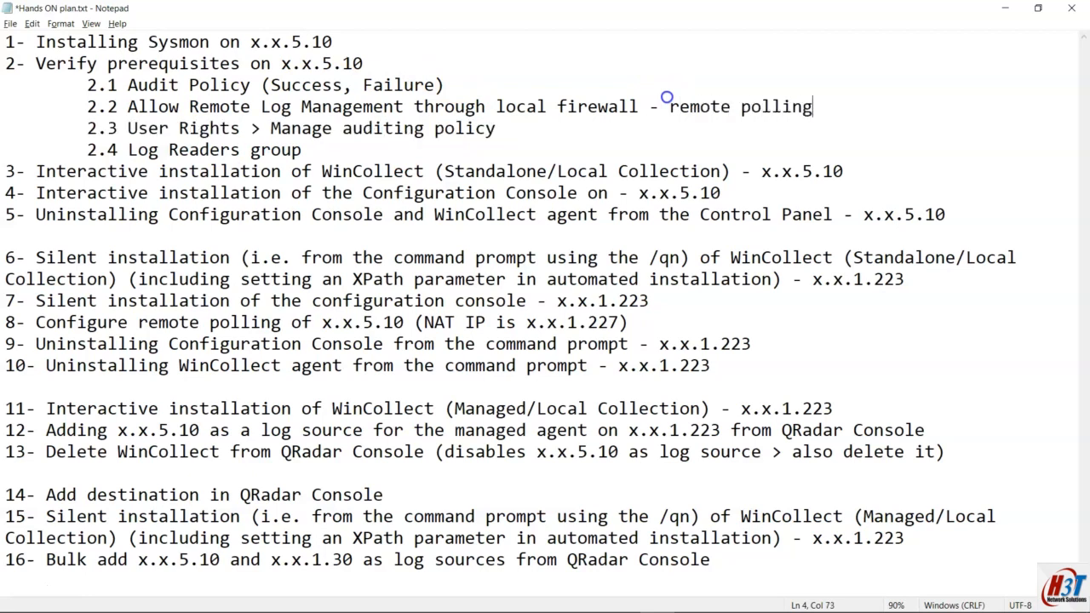
left_click(637, 108, "shift")
key("ctrl+c")
left_click(560, 123)
key("ctrl+v")
left_click(428, 153)
key("ctrl+v")
left_click(468, 79)
key("ctrl+v")
double_click(483, 83)
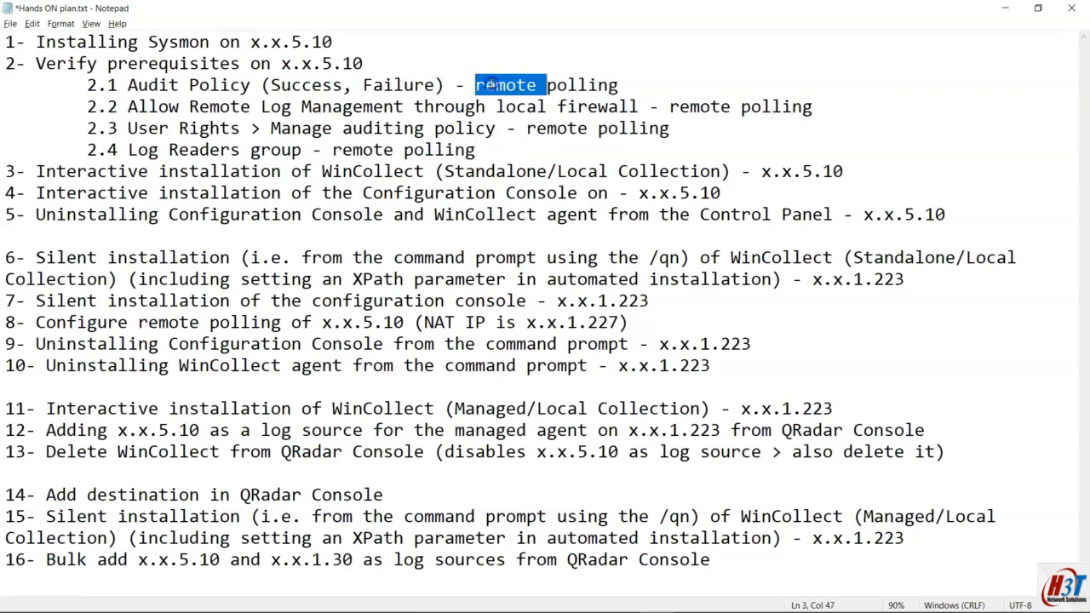
type("local collect")
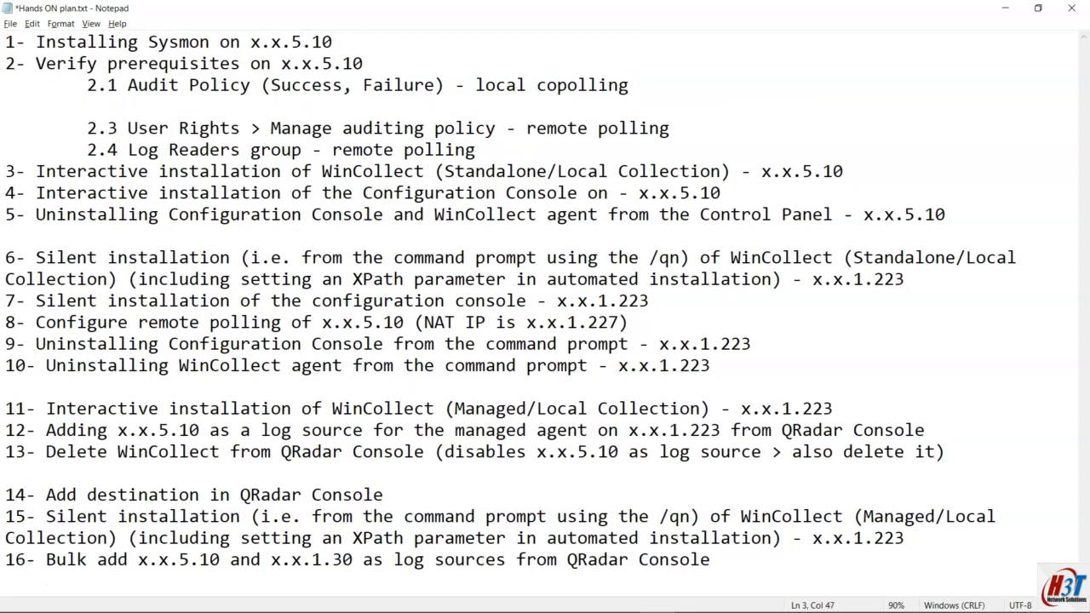
type("ion")
key("Delete")
key("Delete")
key("Delete")
key("Delete")
key("Delete")
key("Delete")
key("Delete")
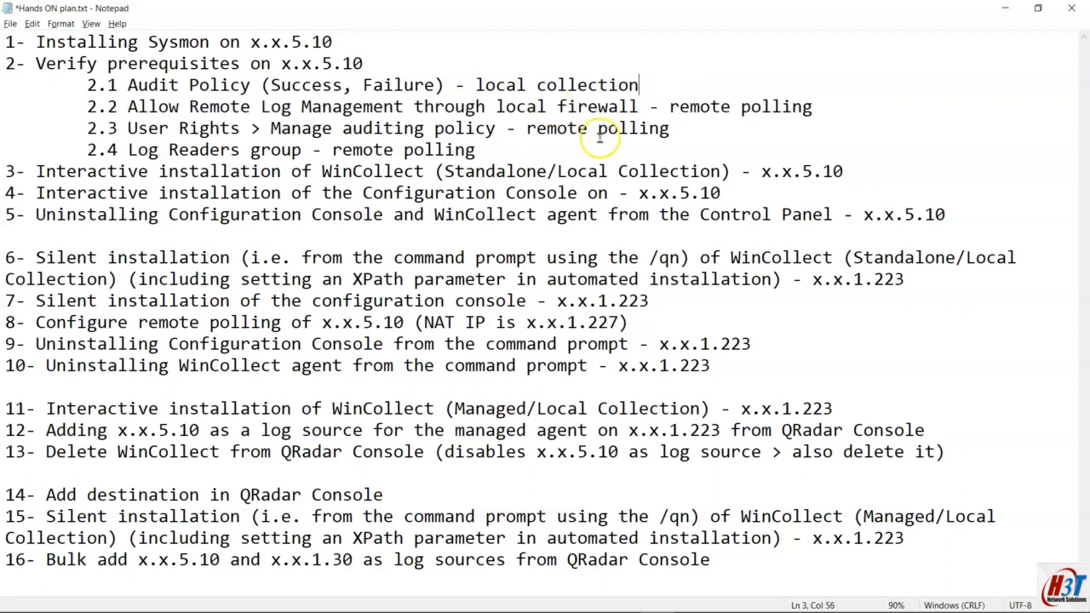
Step: End line 2 with 'for qradarsa (service account with password never expires)'
left_click_drag(533, 146, 25, 66)
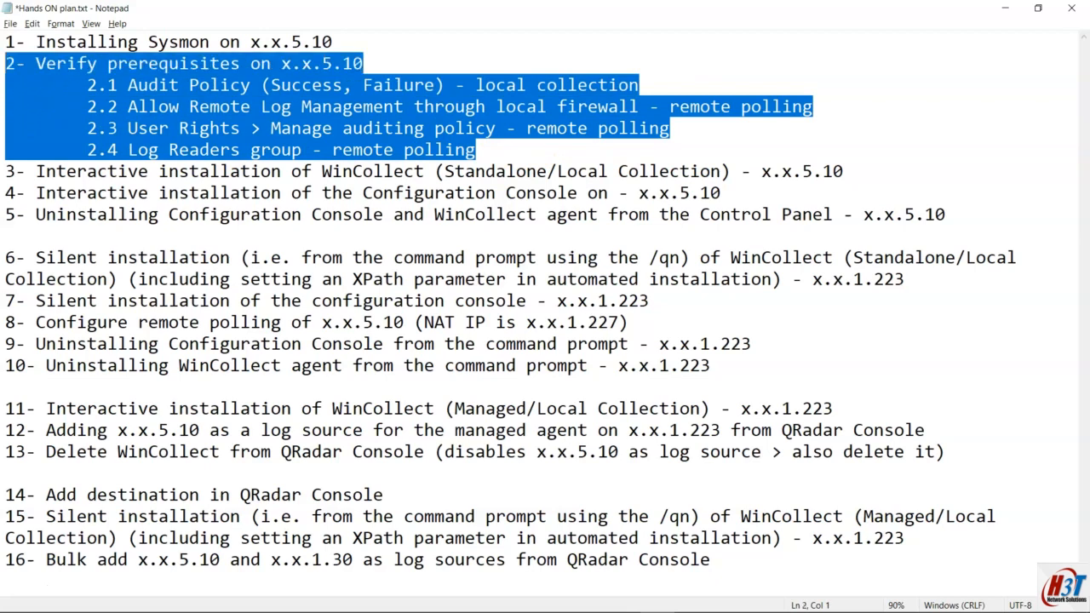
left_click(464, 60)
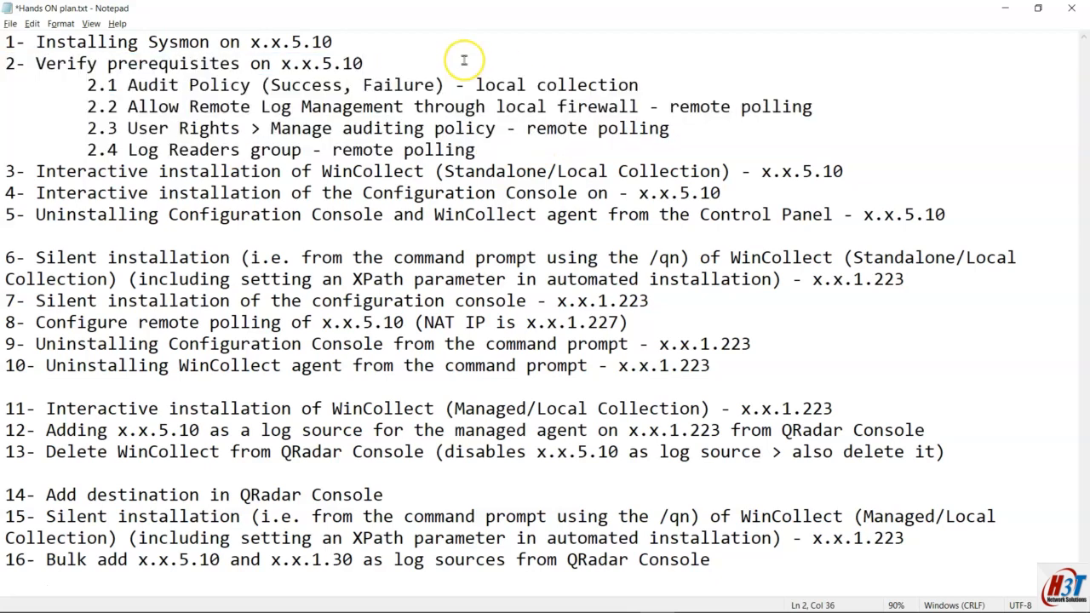
type("for qrada")
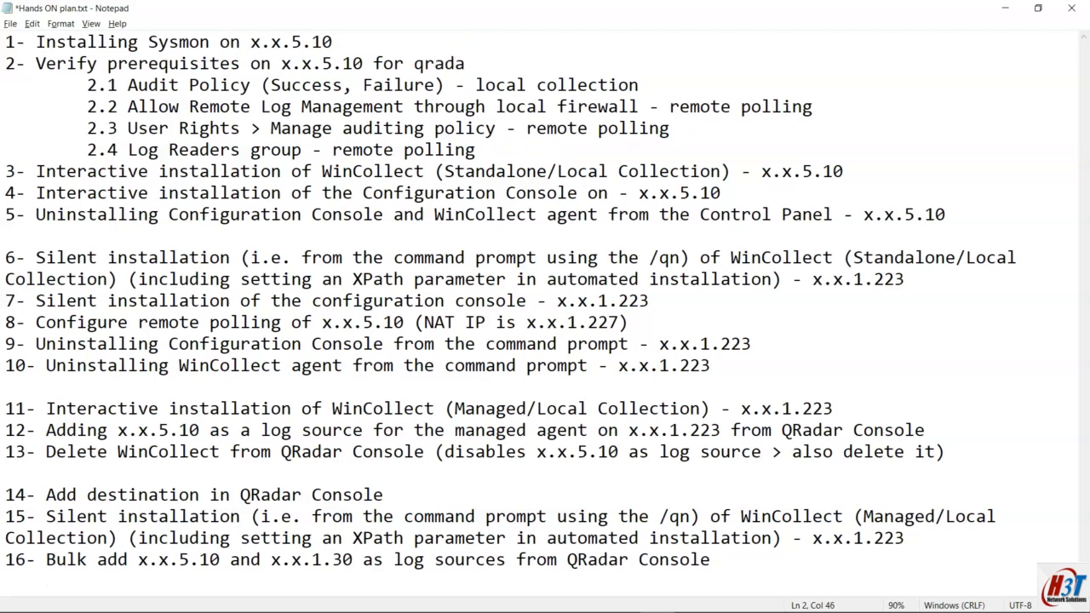
type("rsa (servic")
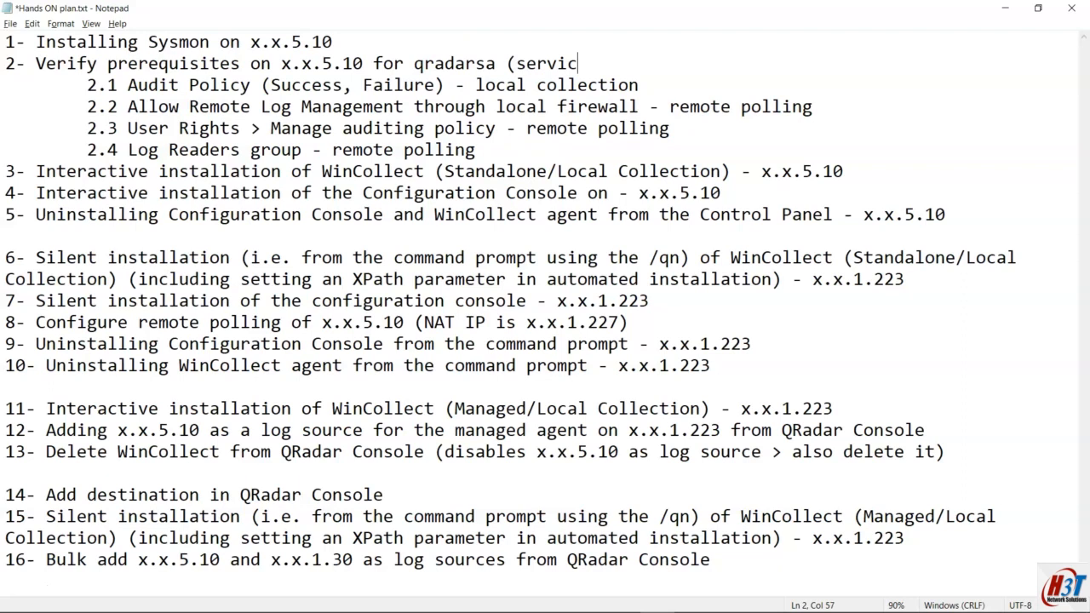
type("e account wi")
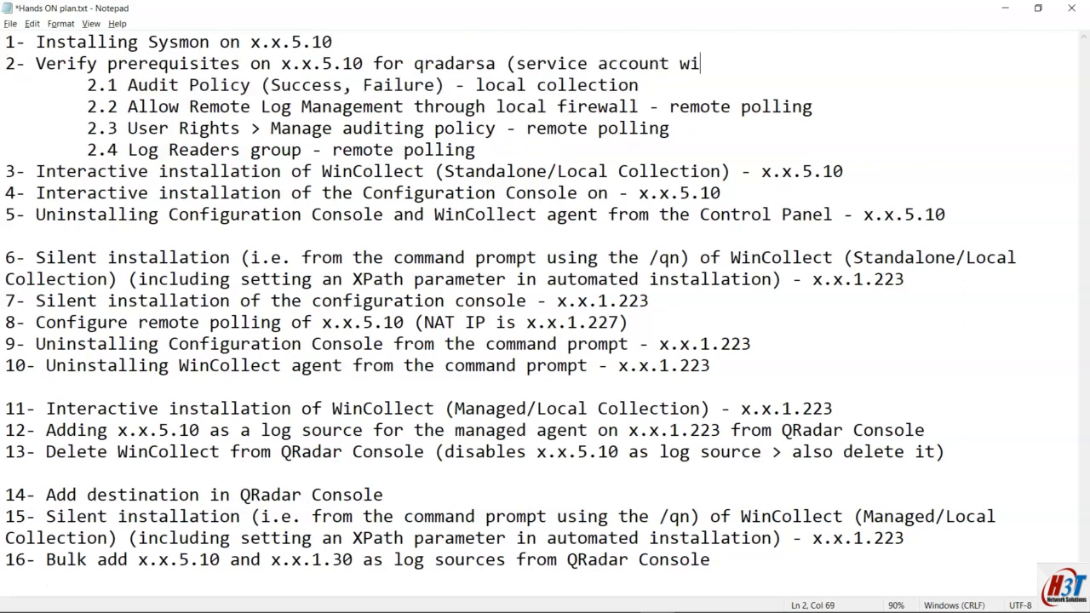
type("th passw")
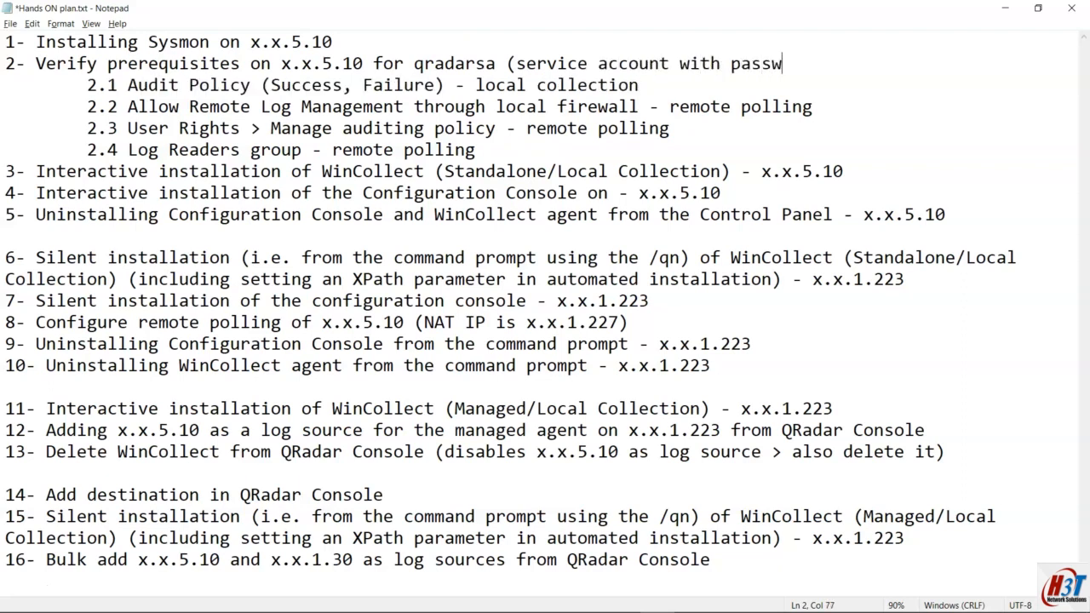
type("ord never expires)")
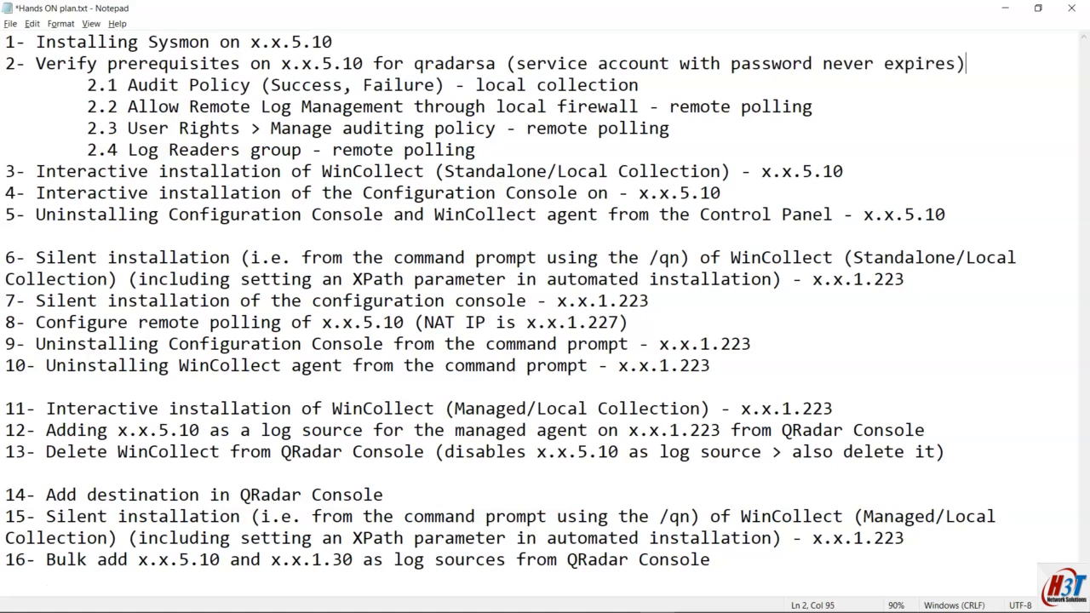
Step: Highlight plan items 3 and 4 on WinCollect installation, then switch to the remote server session
left_click_drag(77, 172, 840, 171)
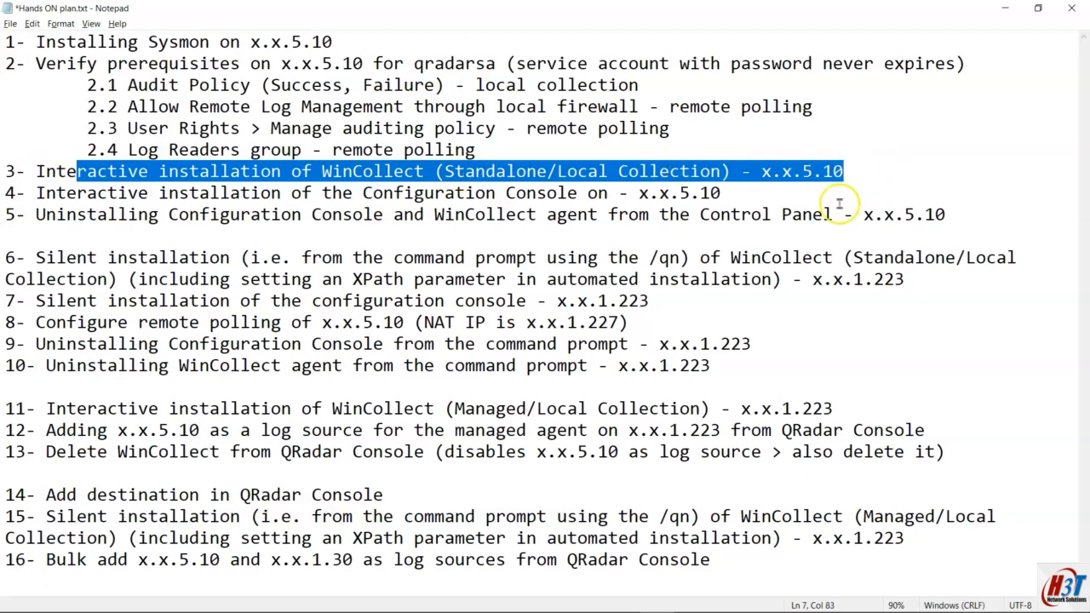
left_click_drag(363, 192, 763, 194)
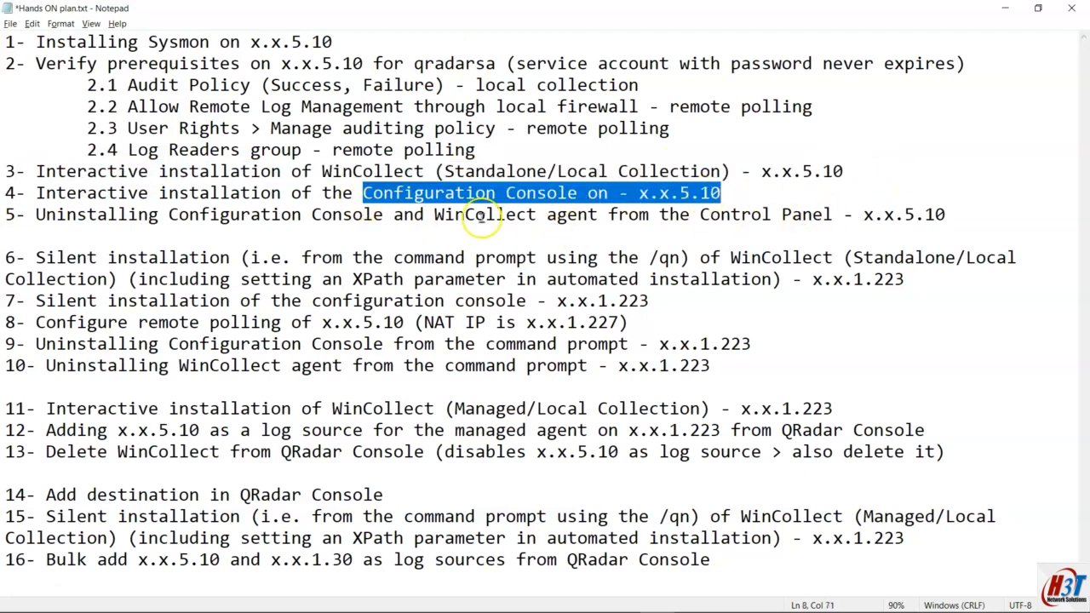
left_click(211, 216)
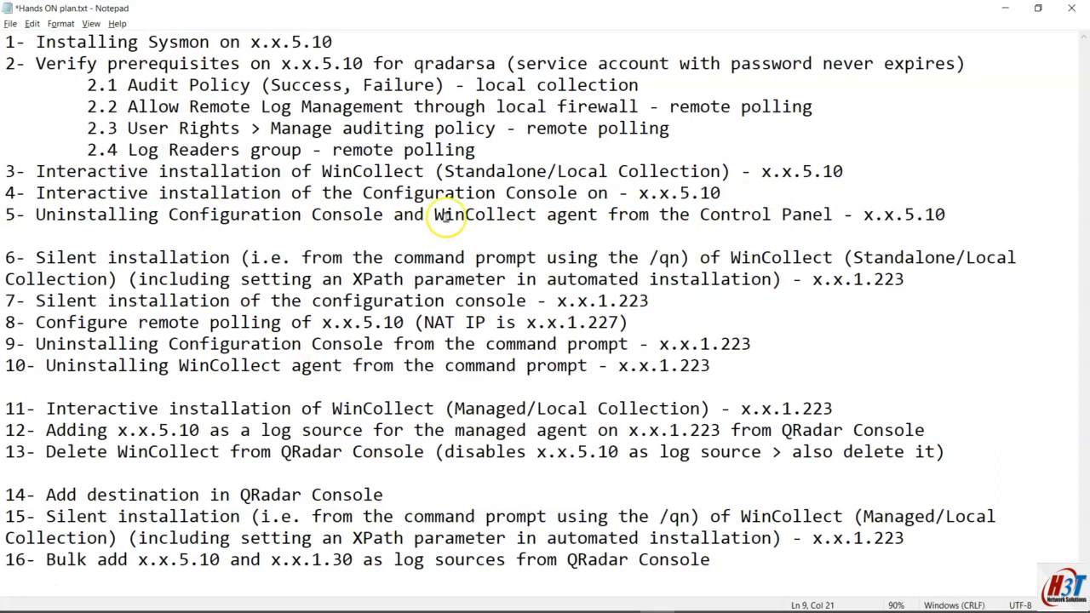
left_click_drag(720, 194, 5, 171)
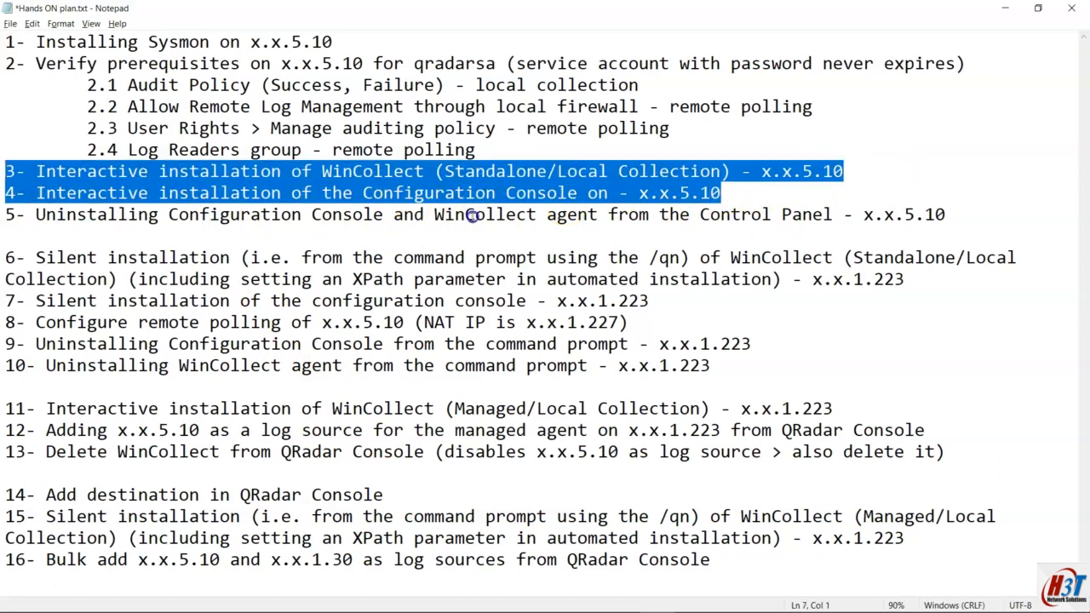
mouse_move(251, 606)
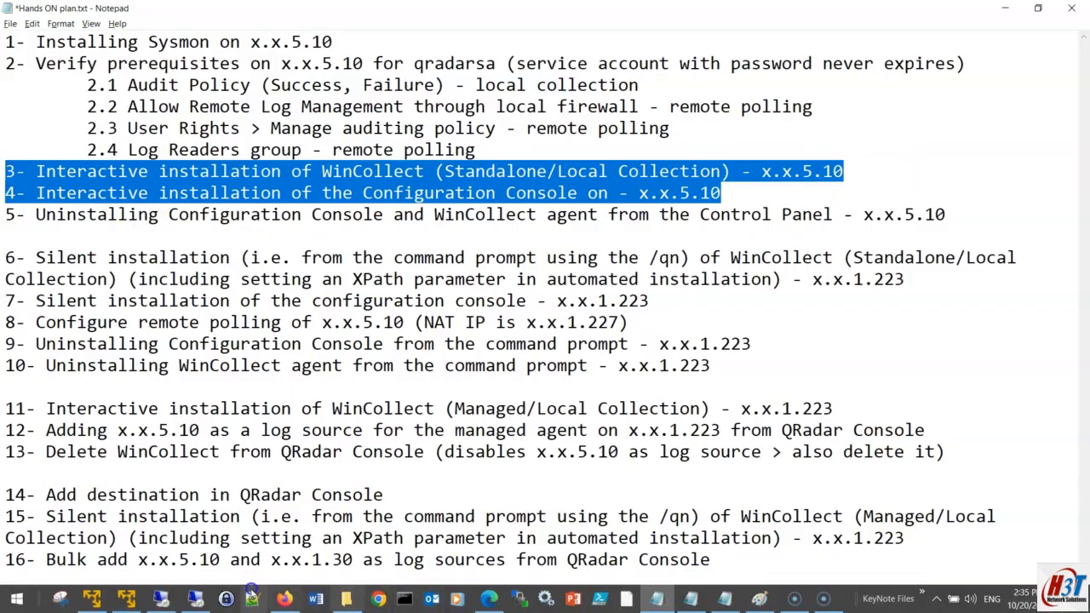
left_click(251, 593)
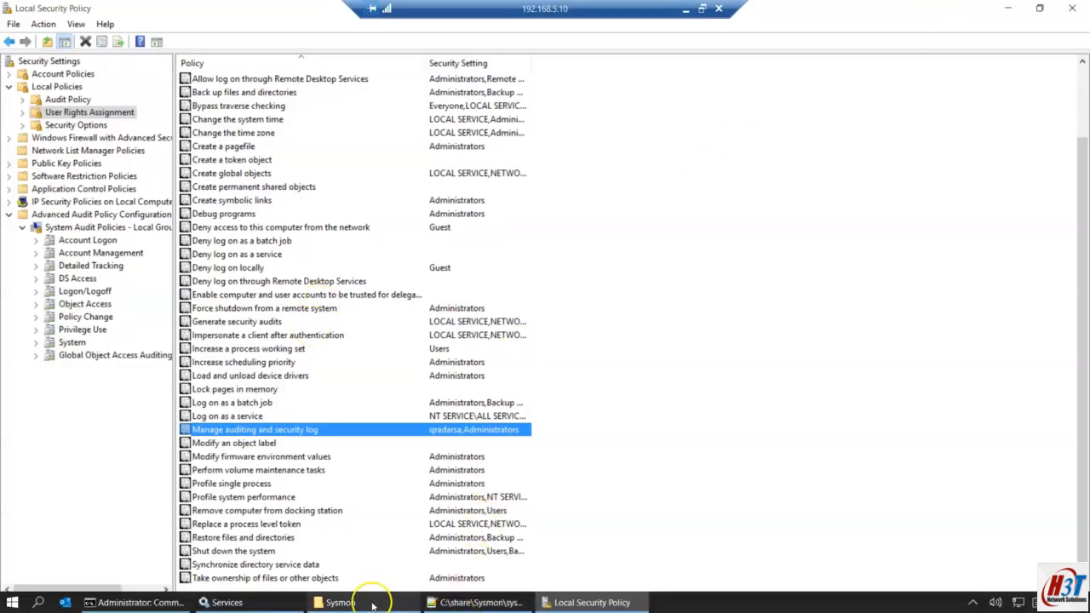
Step: Browse to C:\share\wincollect and look over the installer, patch and 10.0.2 msi files
left_click(372, 604)
left_click(195, 45)
double_click(142, 105)
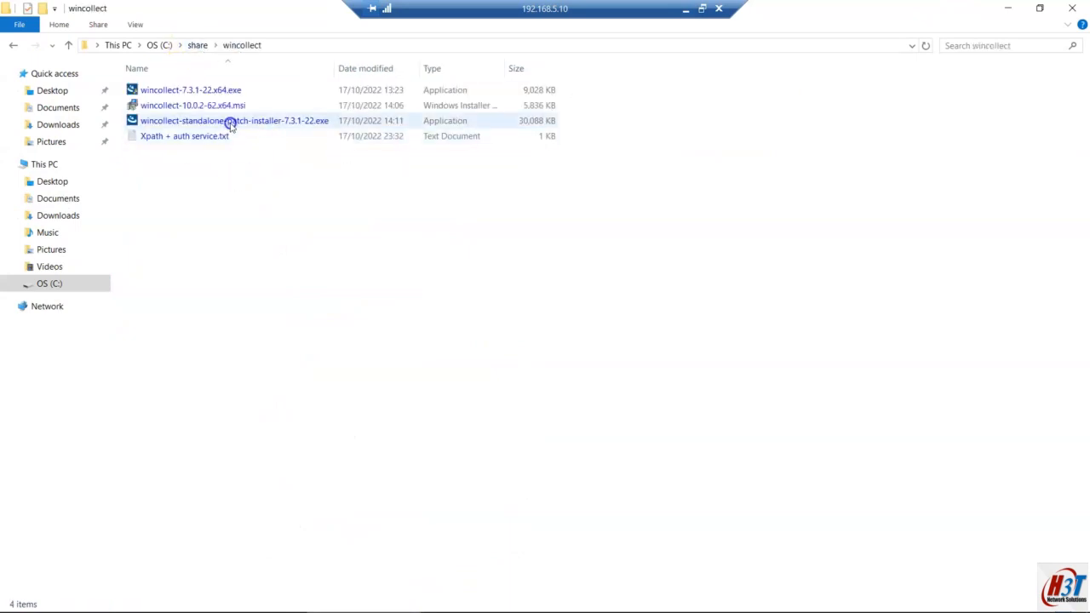
left_click(207, 92)
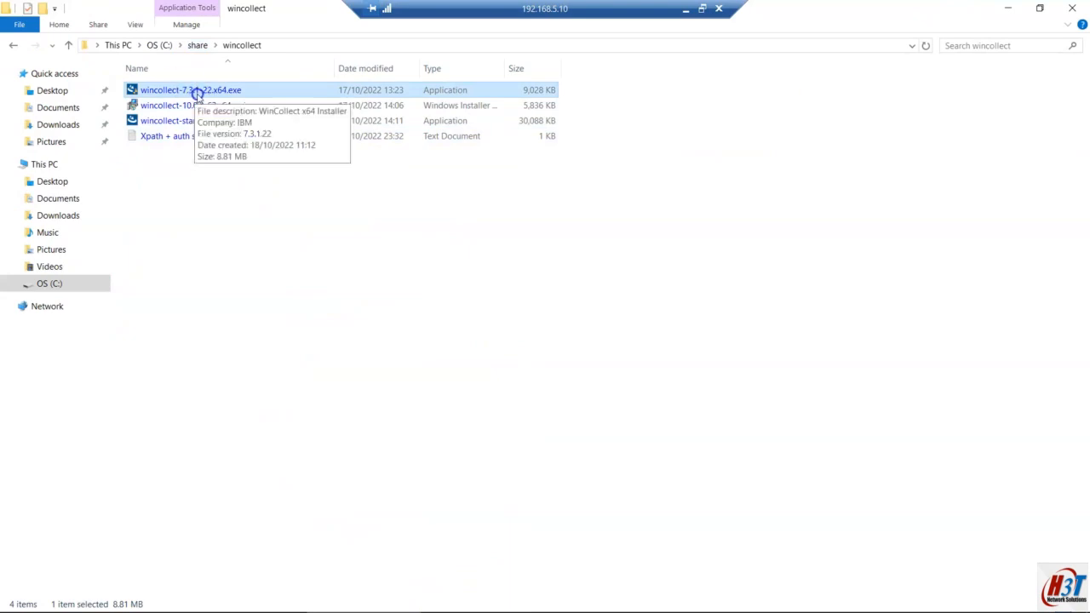
left_click(185, 121)
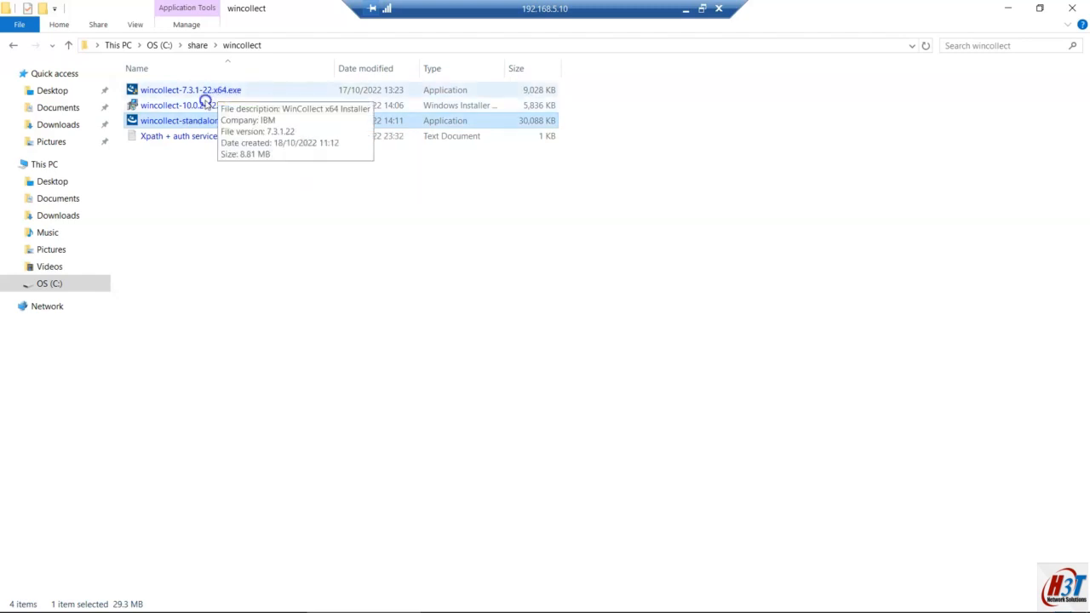
left_click(195, 106)
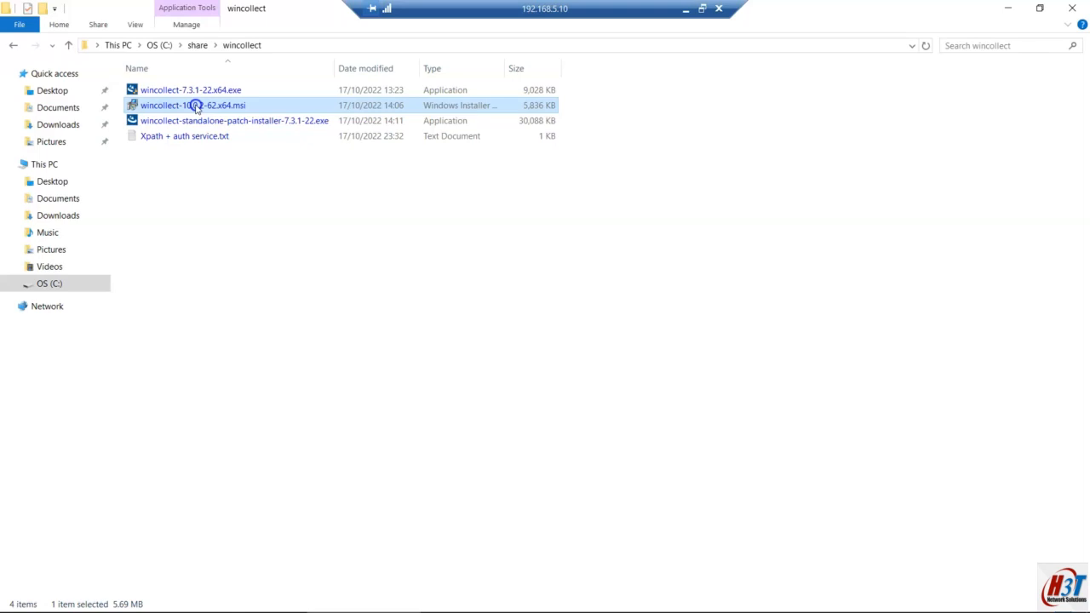
Step: Run wincollect-7.3.1-22.x64.exe as administrator
left_click(214, 90)
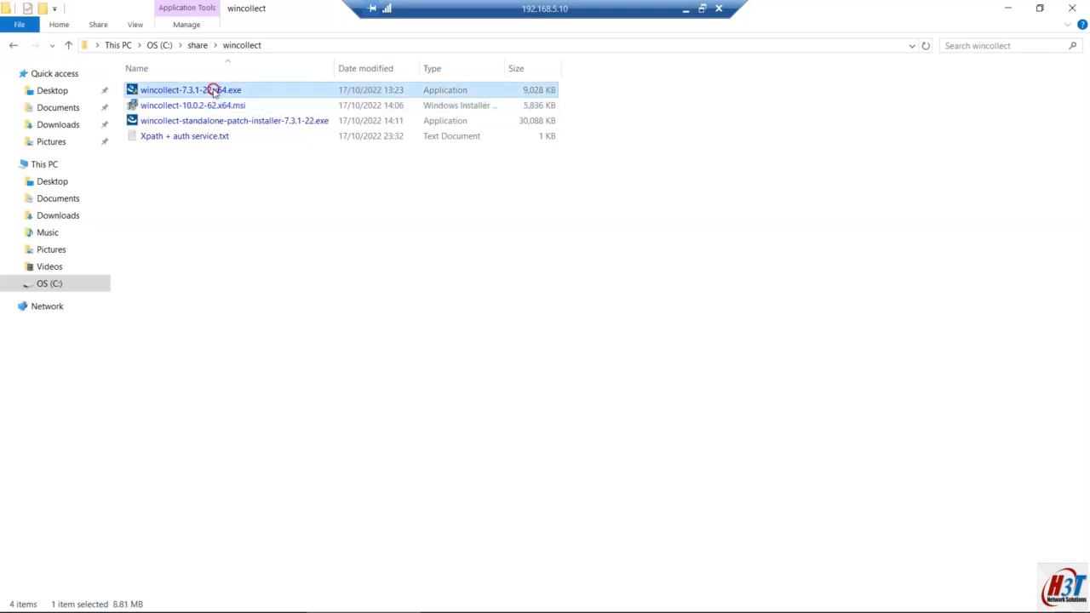
right_click(214, 90)
left_click(275, 117)
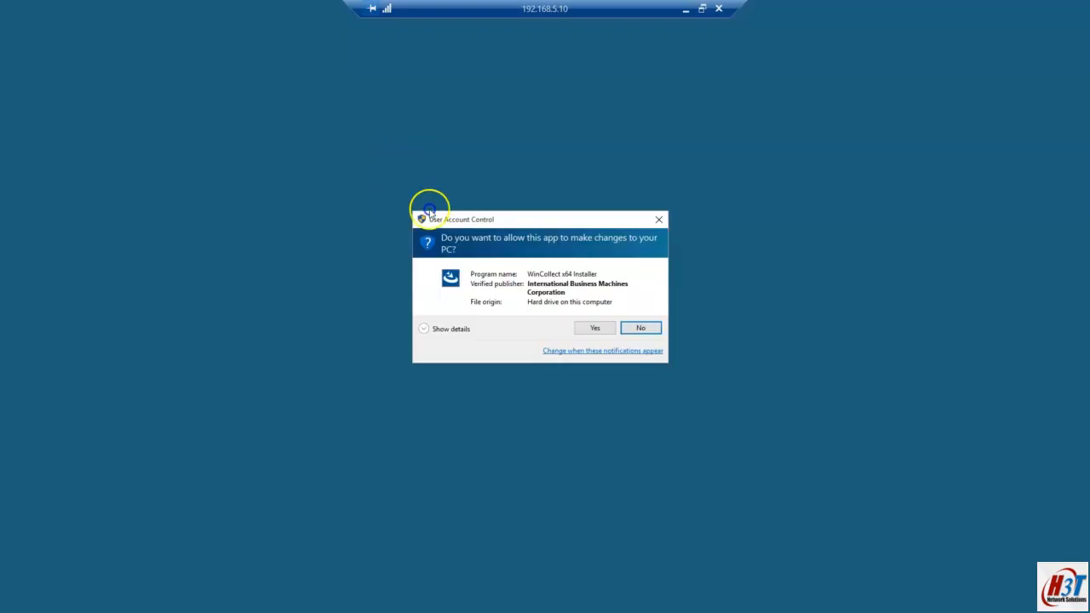
Step: Approve UAC, accept the licence, keep C:\Program Files\IBM\WinCollect\ and choose Stand Alone setup
left_click(590, 328)
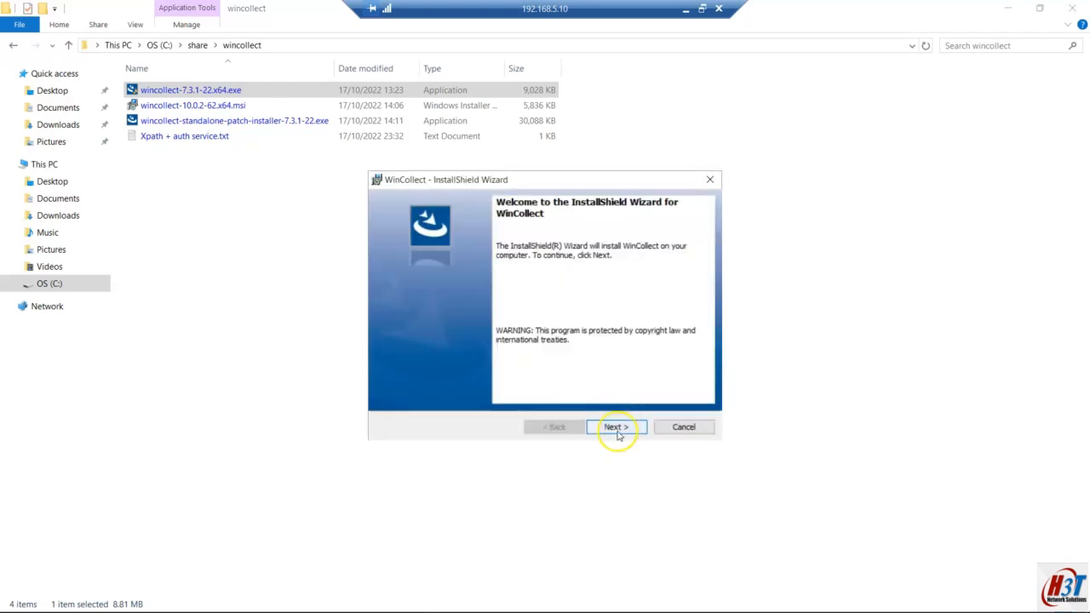
left_click(618, 429)
left_click(440, 375)
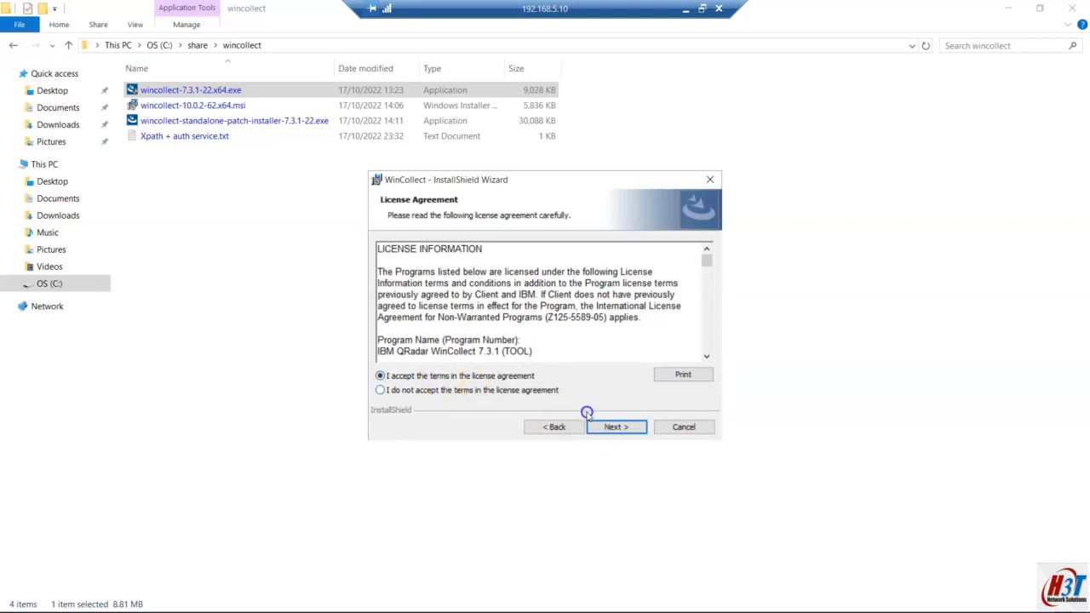
left_click(606, 427)
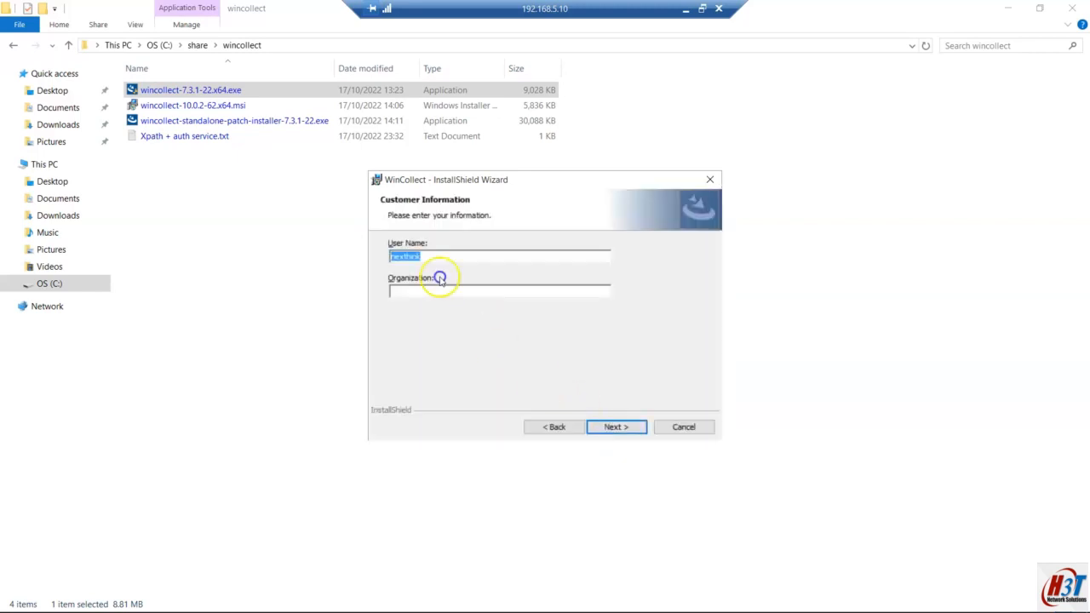
left_click(620, 432)
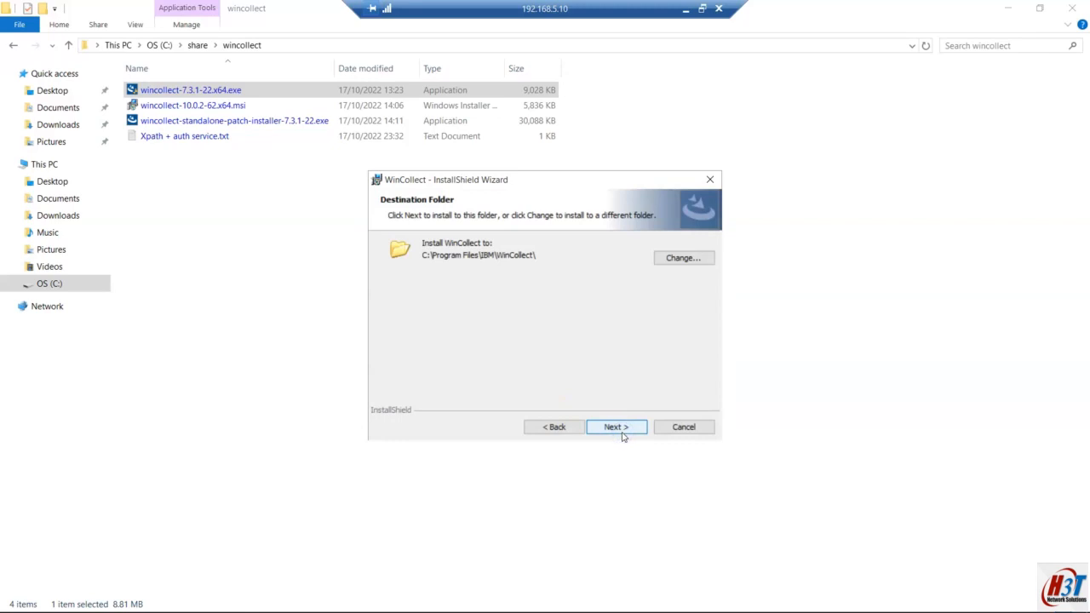
left_click(620, 433)
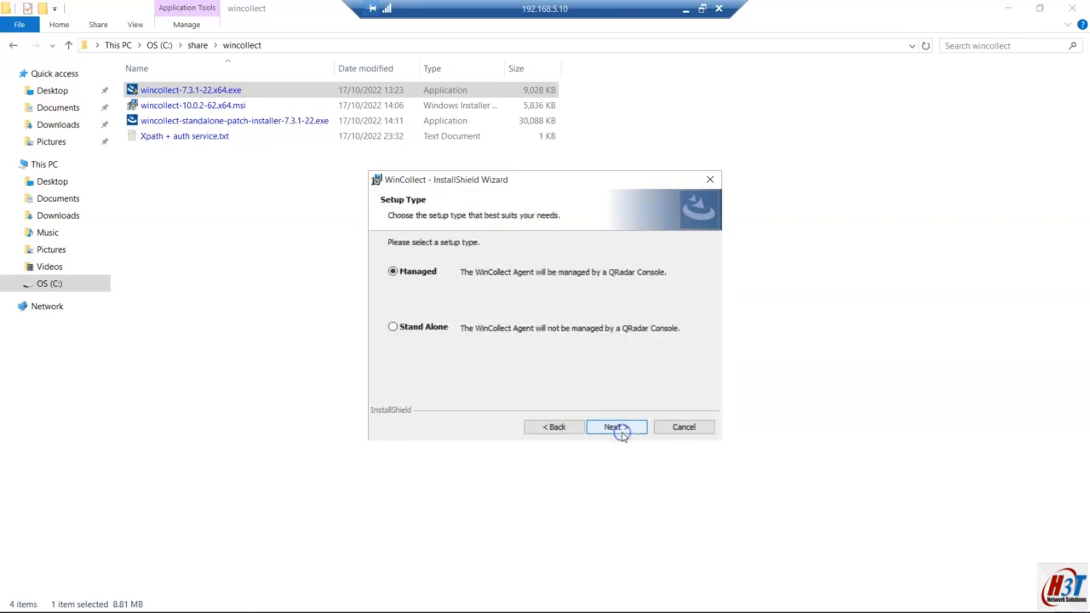
left_click(423, 330)
left_click(594, 430)
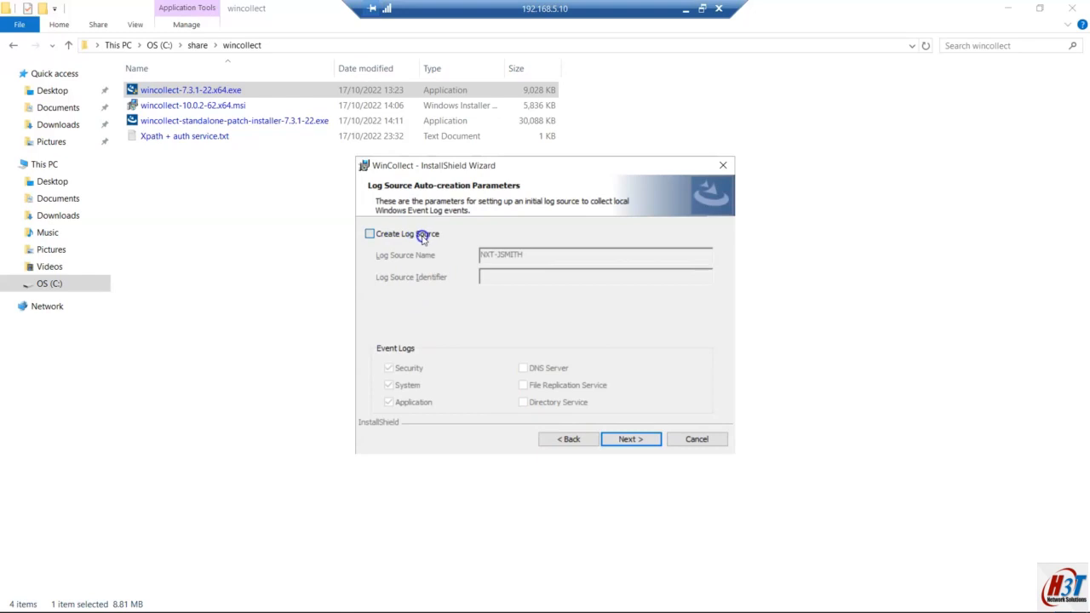
Step: Enable Create Log Source and strip 'NXT-' from the Log Source Name, then leave the remote session
left_click(421, 235)
left_click(408, 239)
left_click(416, 241)
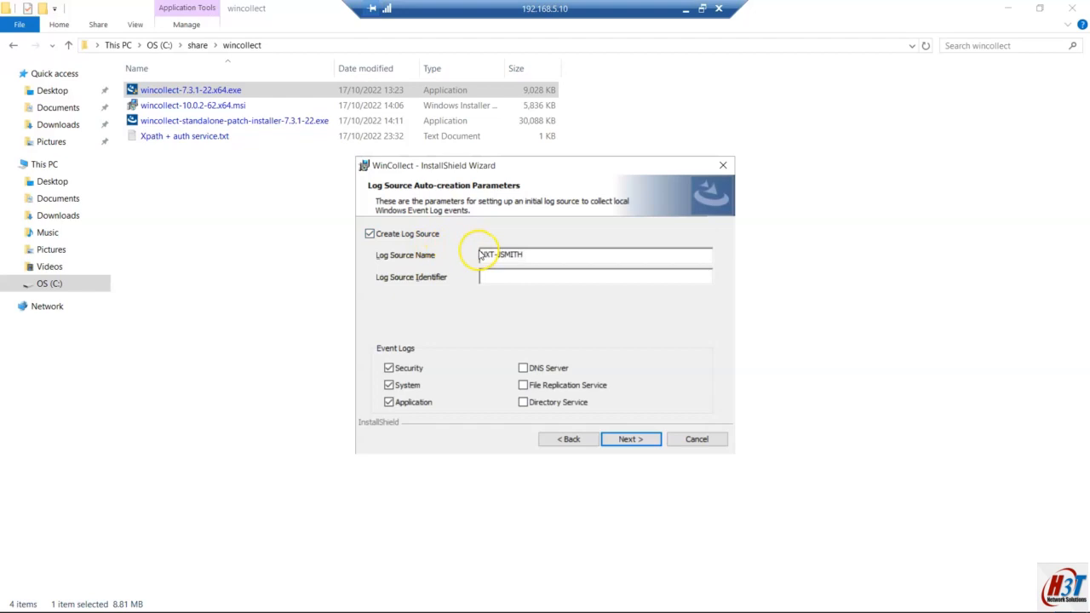
left_click(528, 254)
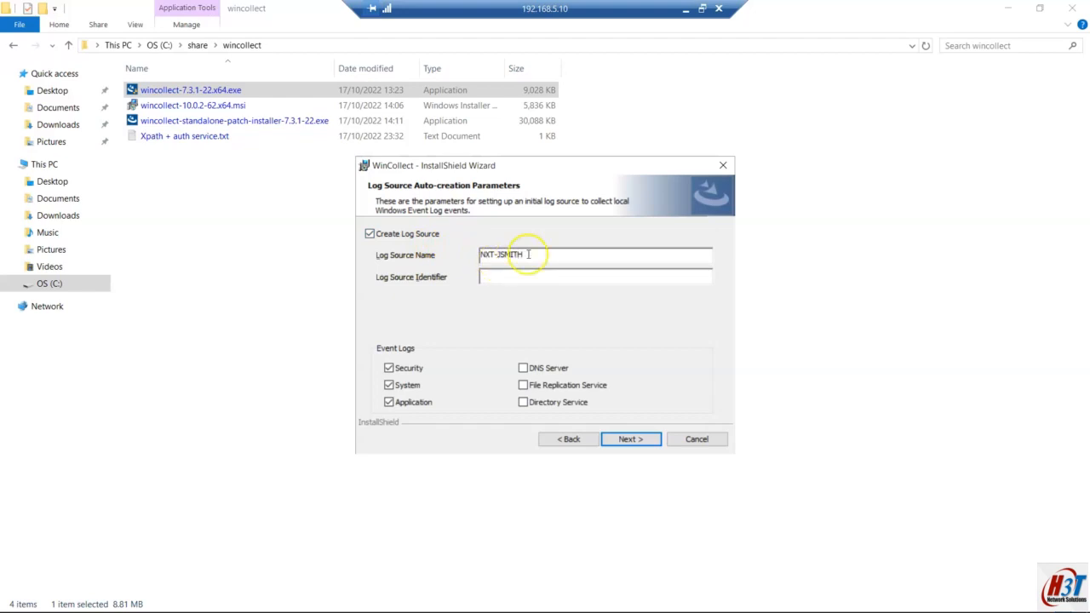
key("BackSpace")
key("BackSpace")
key("BackSpace")
key("BackSpace")
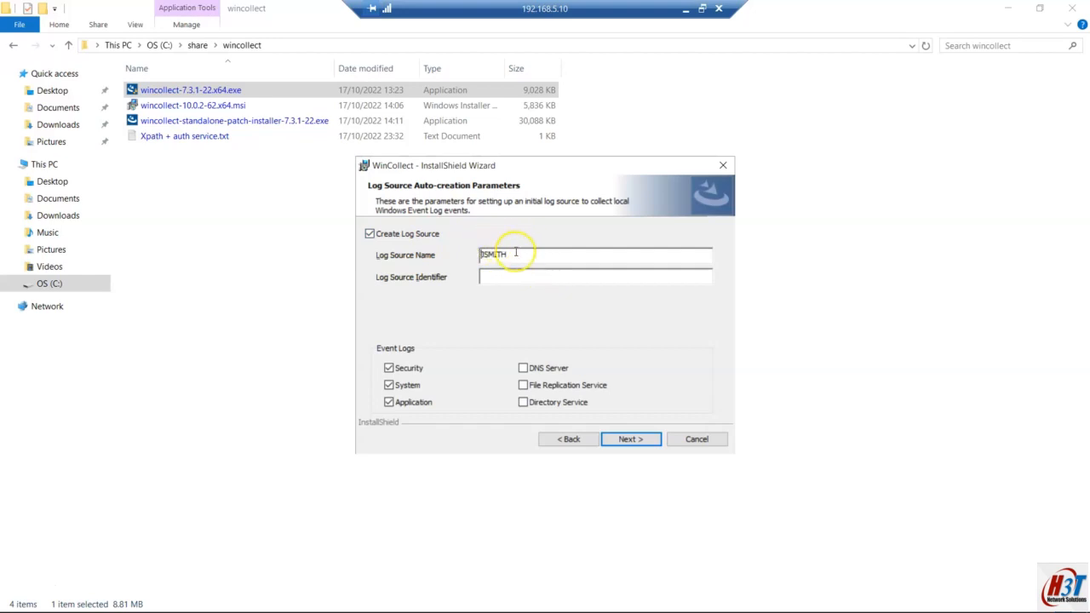
left_click_drag(513, 250, 475, 254)
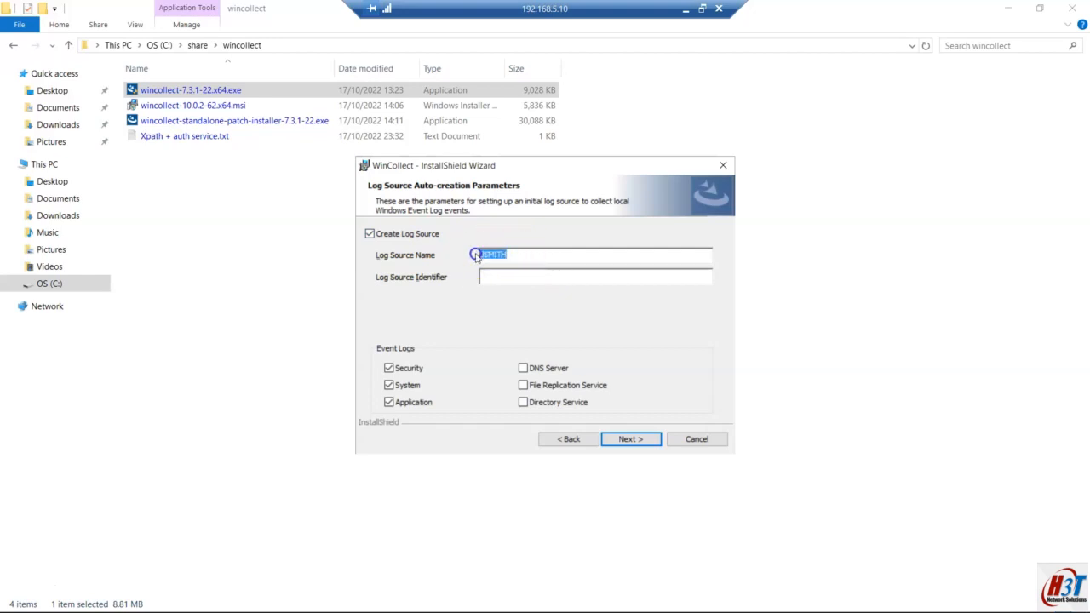
left_click(686, 9)
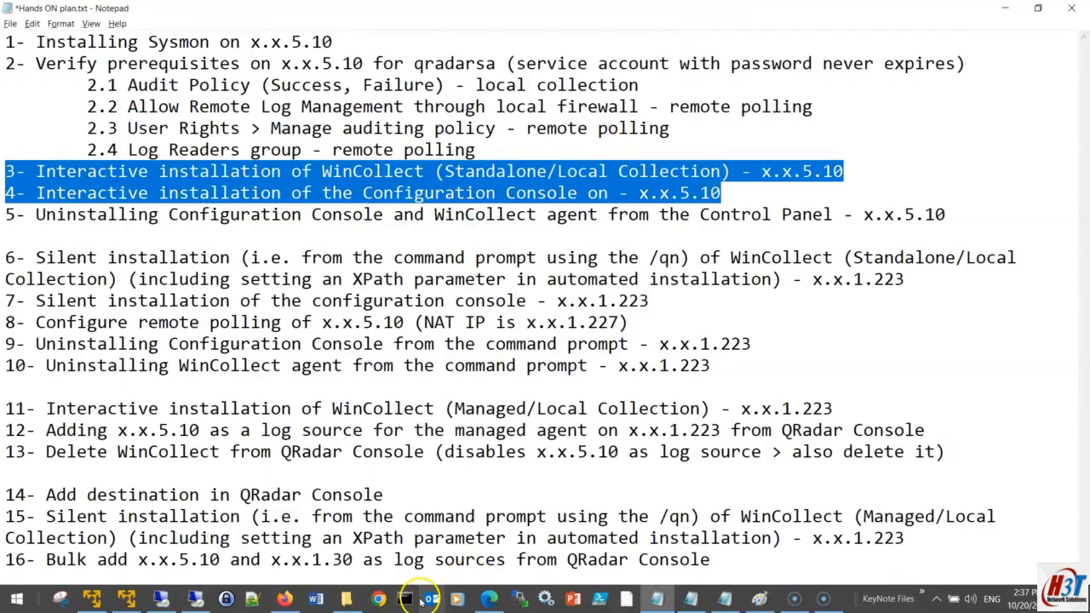
Step: Log back into the QRadar console and open Log Source Management under Admin data sources
left_click(285, 601)
left_click(1022, 469)
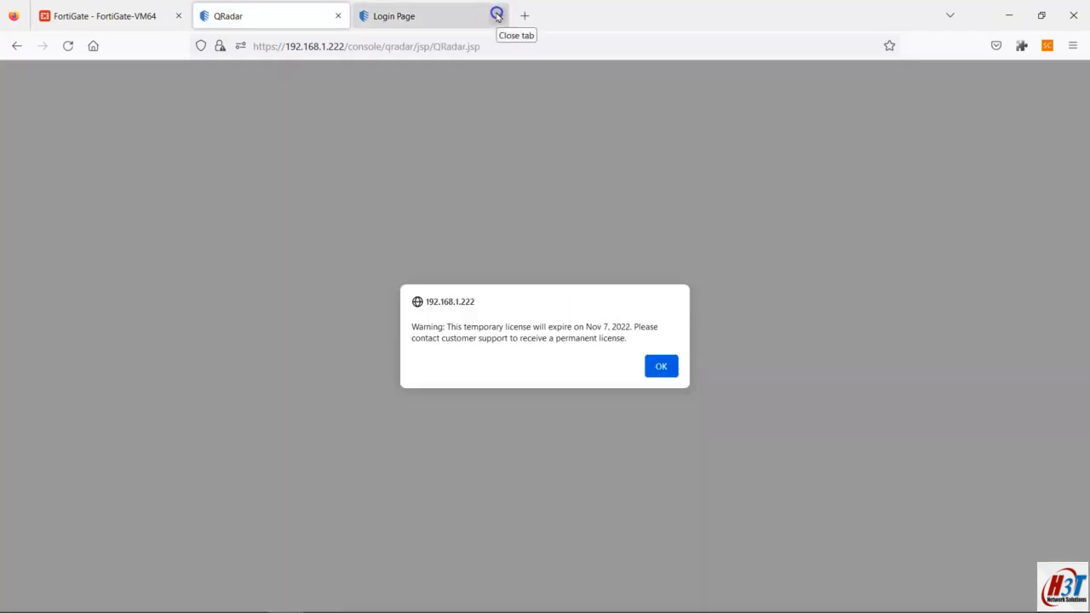
left_click(661, 366)
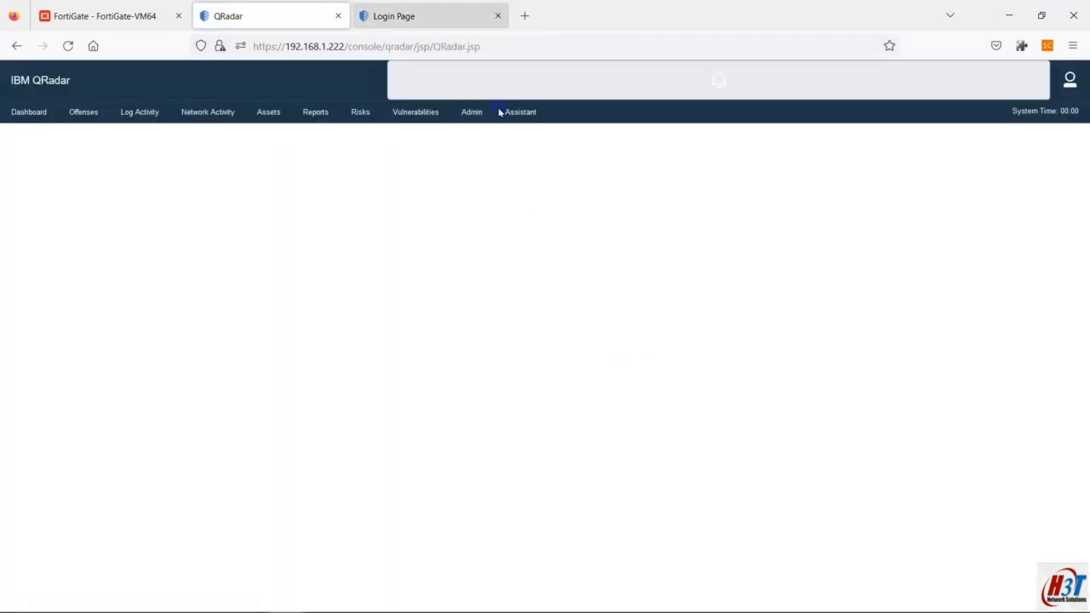
left_click(502, 17)
left_click(474, 114)
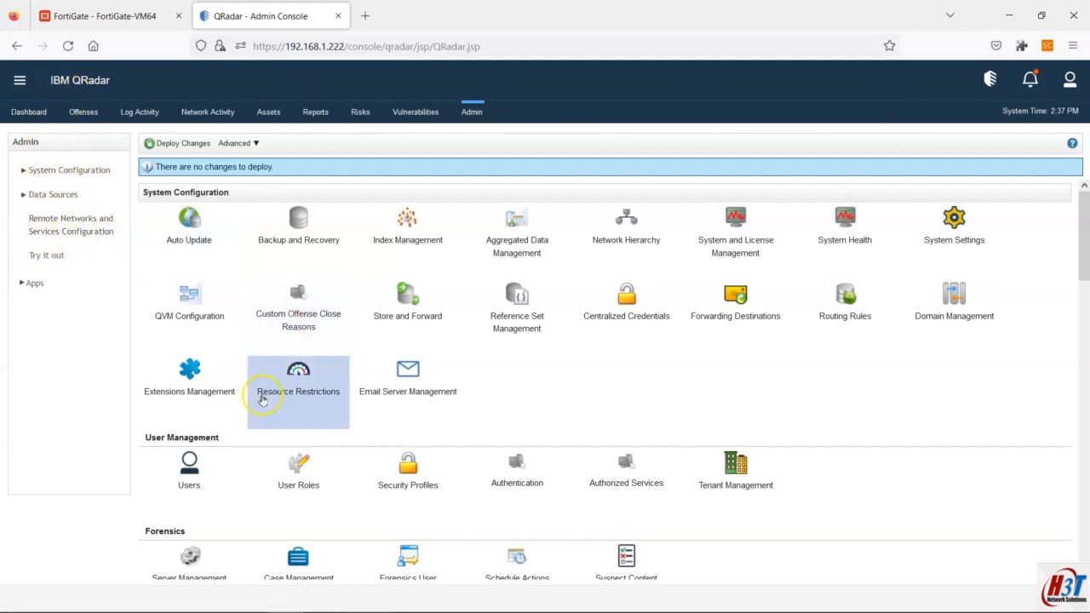
left_click(54, 195)
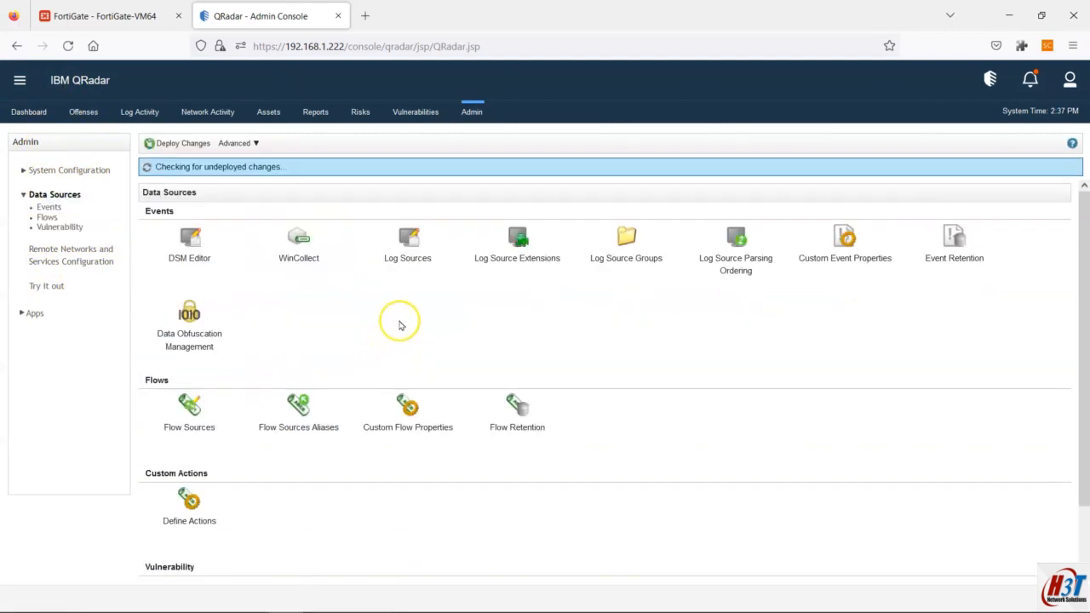
left_click(409, 245)
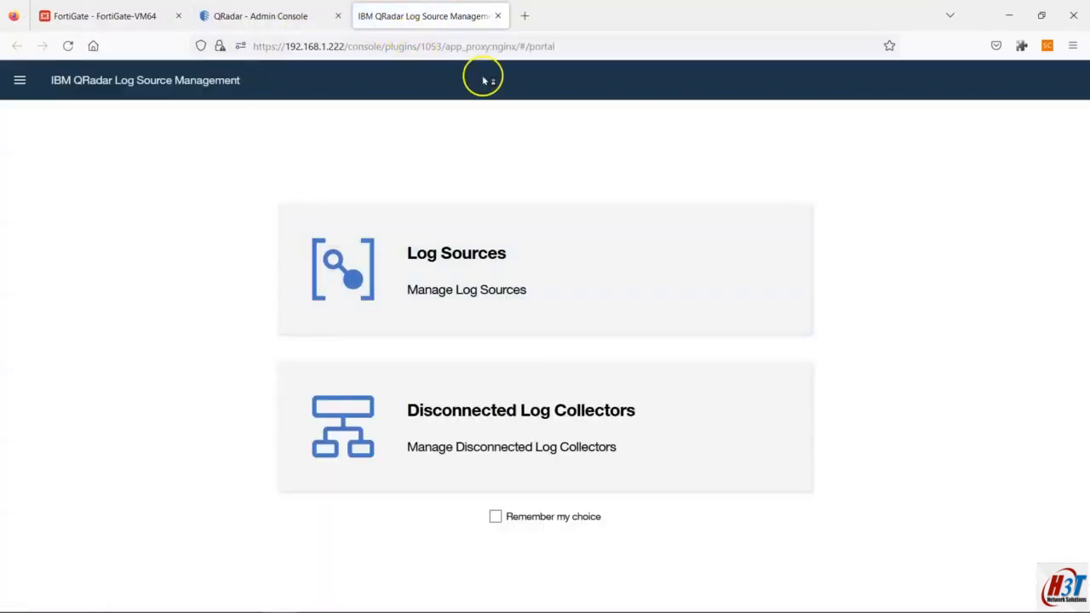
left_click(447, 255)
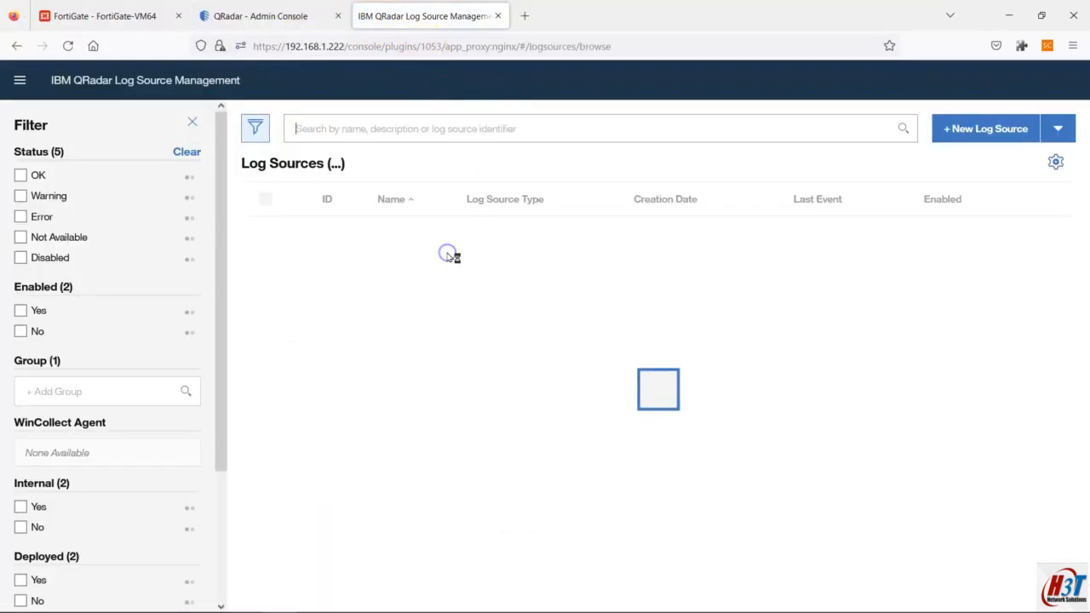
Step: Search the log sources for the client machine's host name, then for 192.168.1.227, finding none
left_click(344, 128)
type("JSMITH")
key("Return")
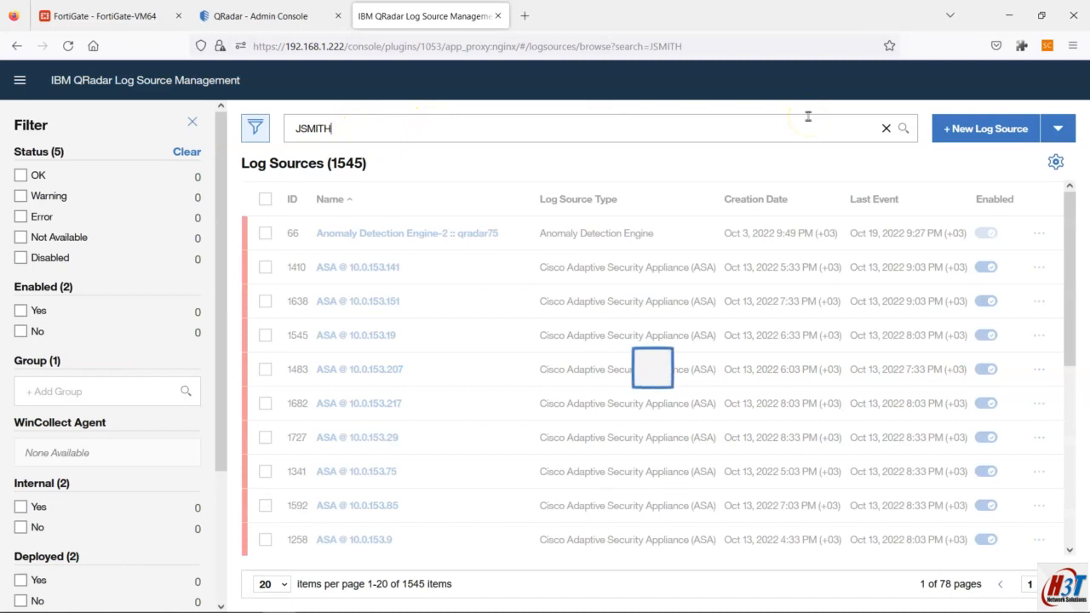
left_click_drag(358, 127, 253, 126)
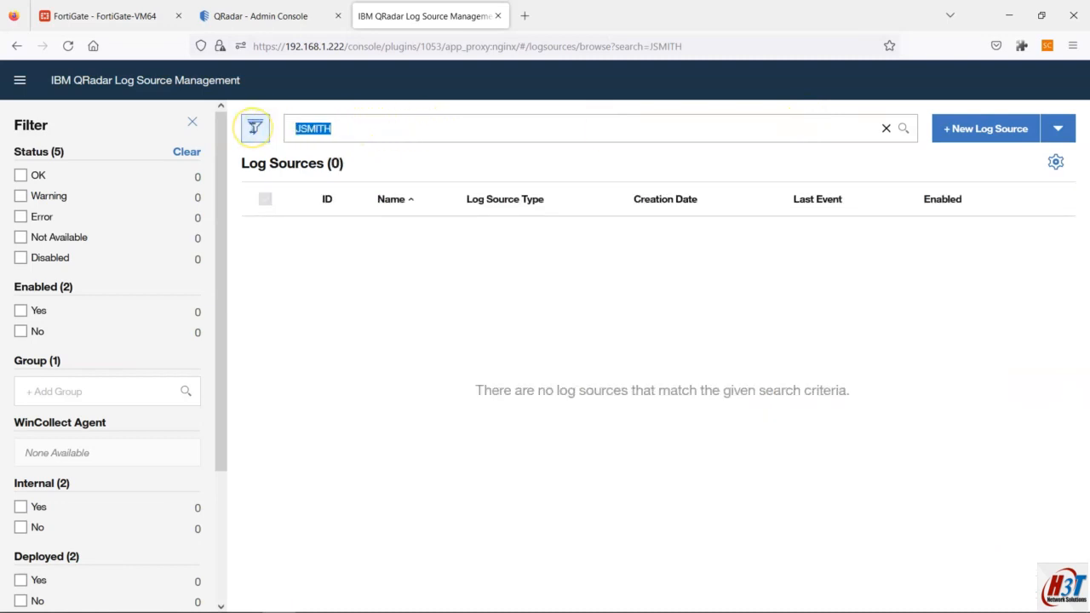
type("192.168.1.227")
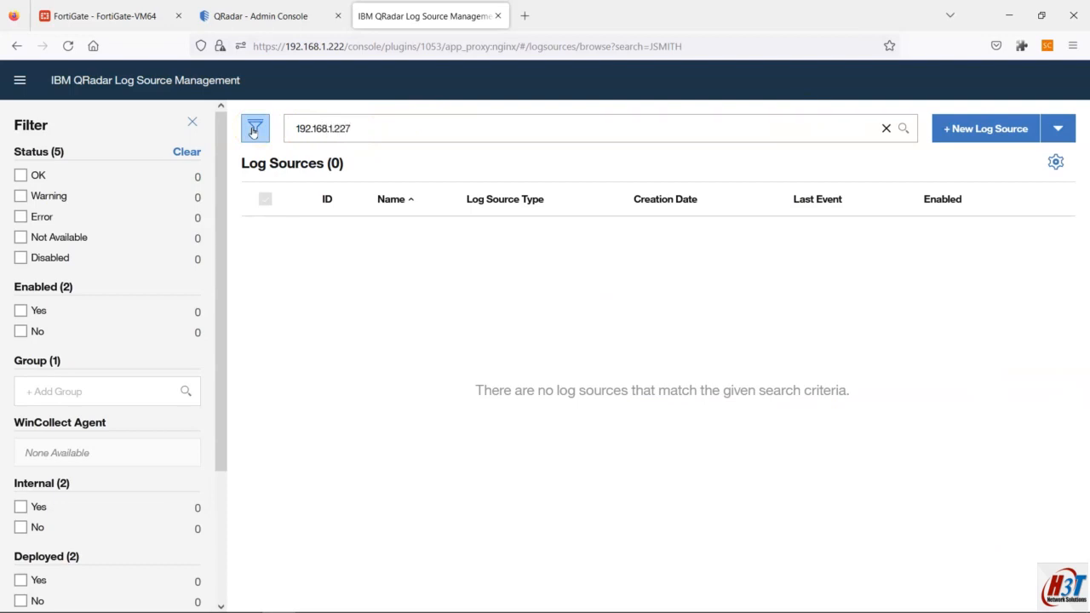
key("Return")
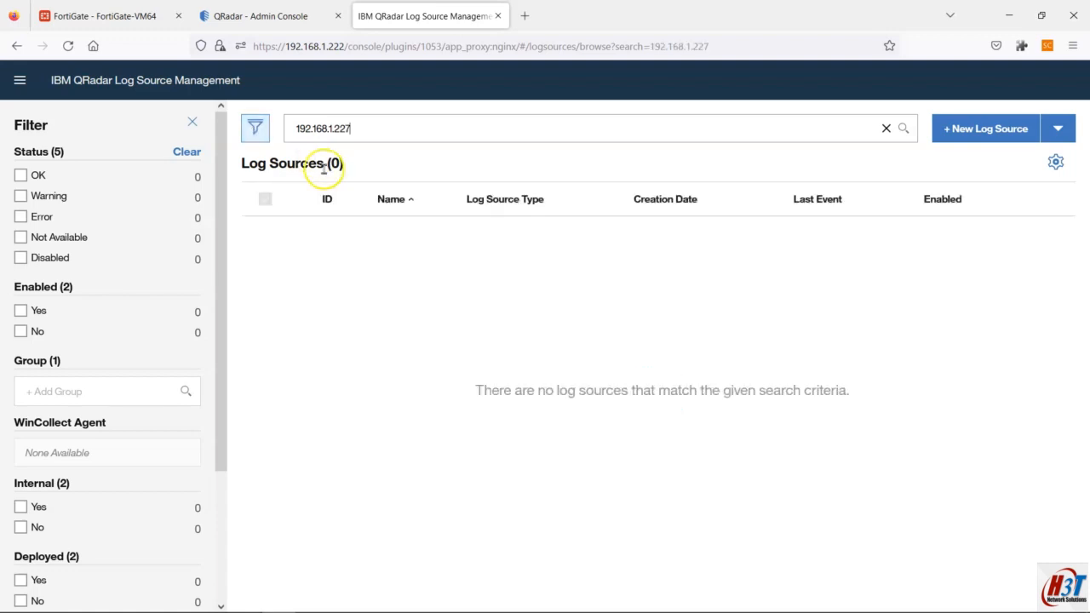
mouse_move(600, 608)
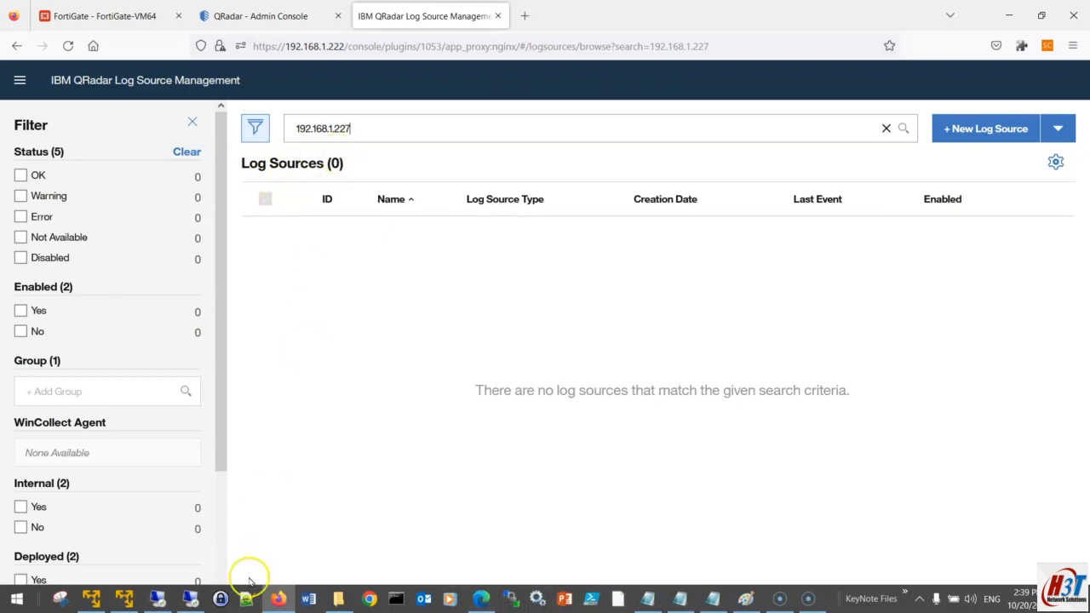
Step: Append '-Windows10-PC' to the log source name and copy it into Log Source Identifier
left_click(191, 599)
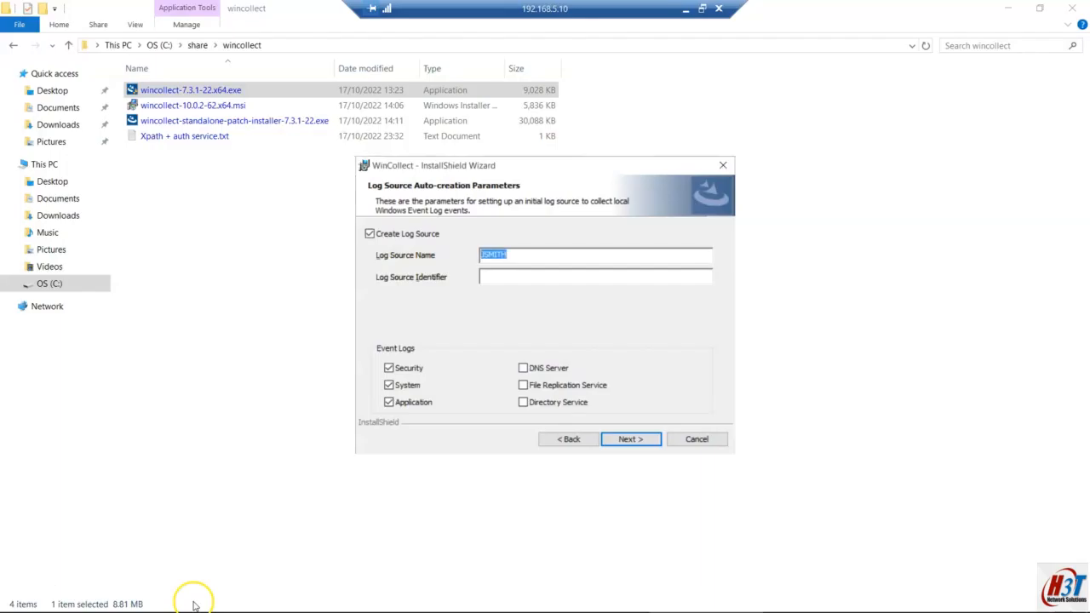
left_click(538, 257)
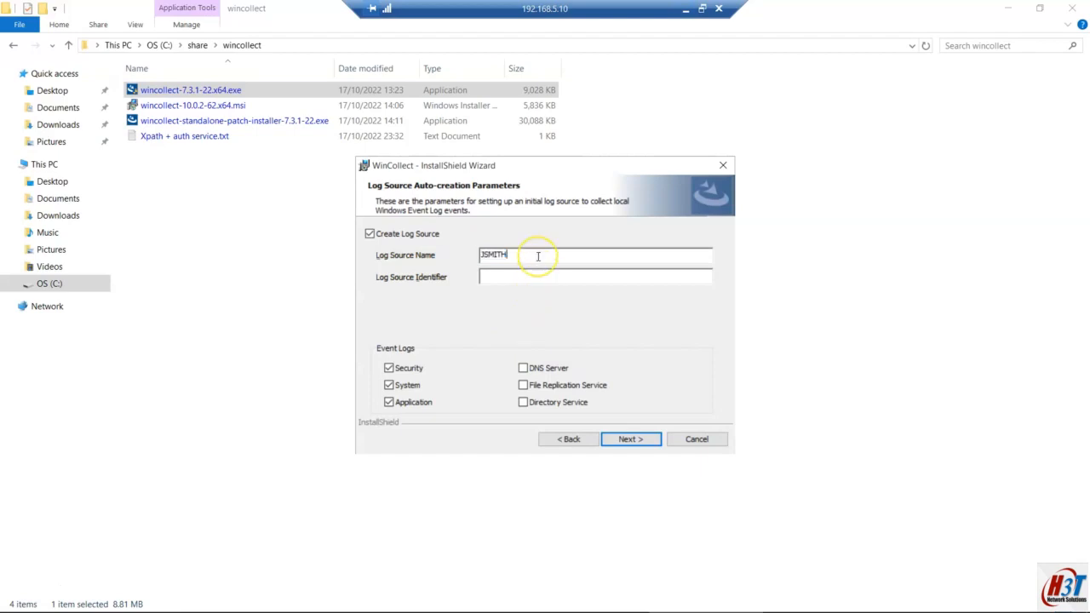
left_click(515, 255)
type("-Windows10-PC")
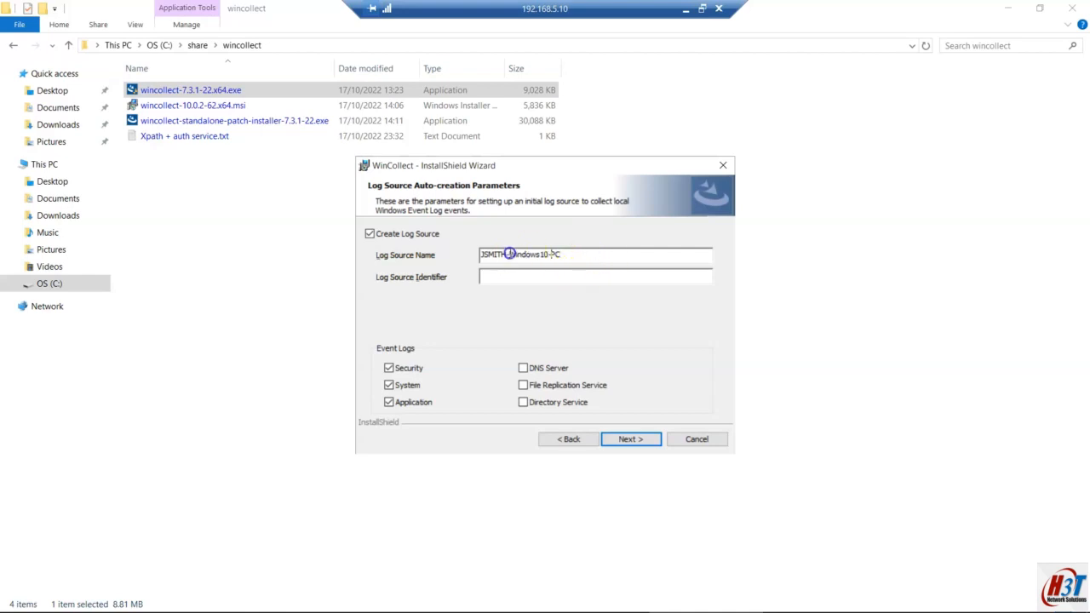
left_click_drag(576, 255, 421, 253)
key("ctrl+c")
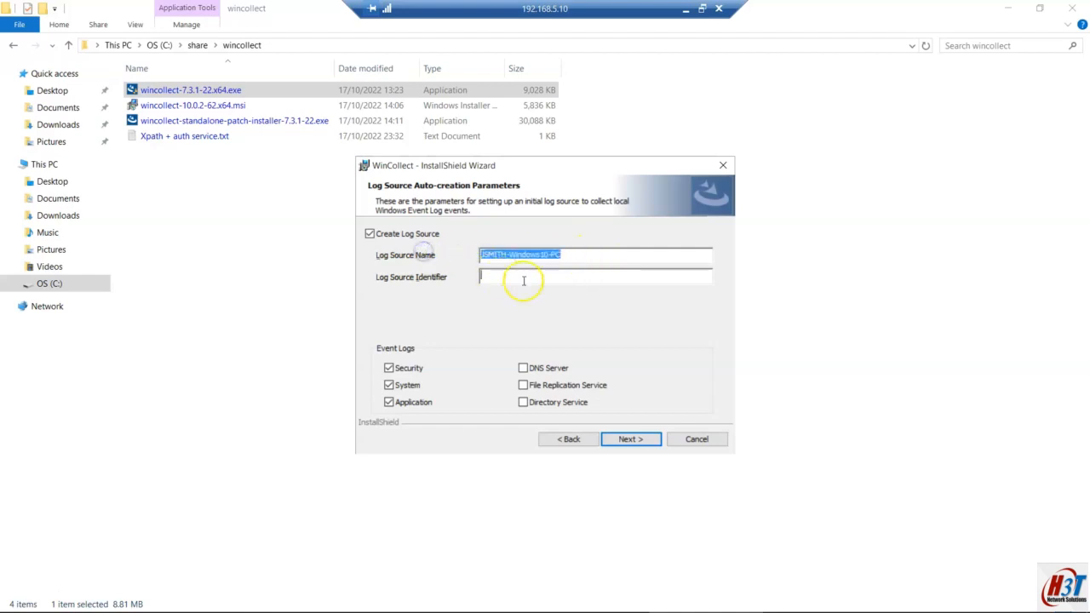
left_click(519, 277)
key("ctrl+v")
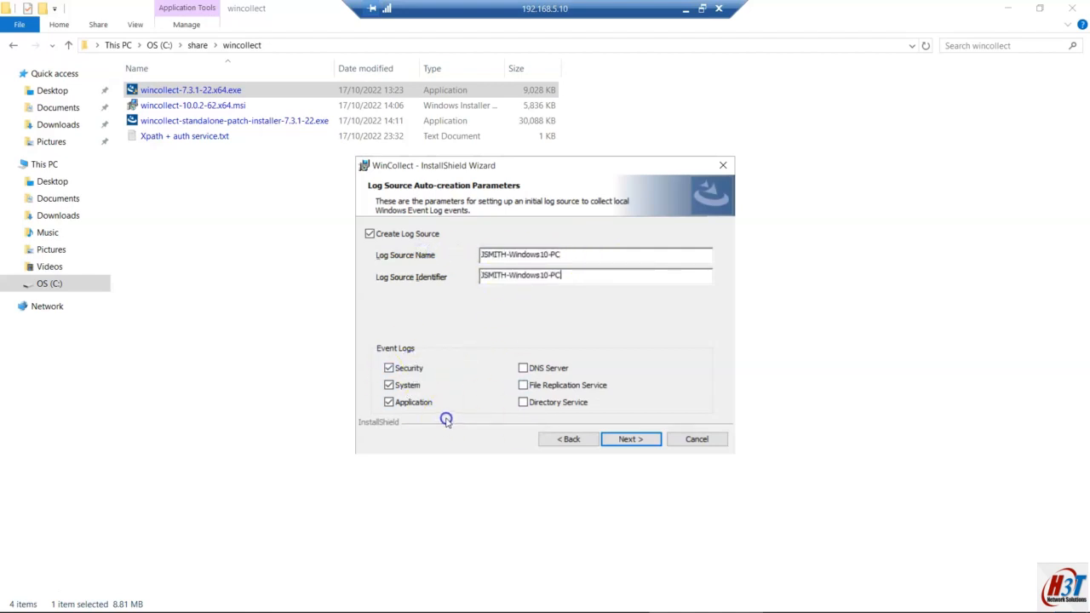
Step: Collect only Security event logs by unchecking System and Application, then continue
left_click(389, 387)
left_click(389, 402)
left_click(647, 439)
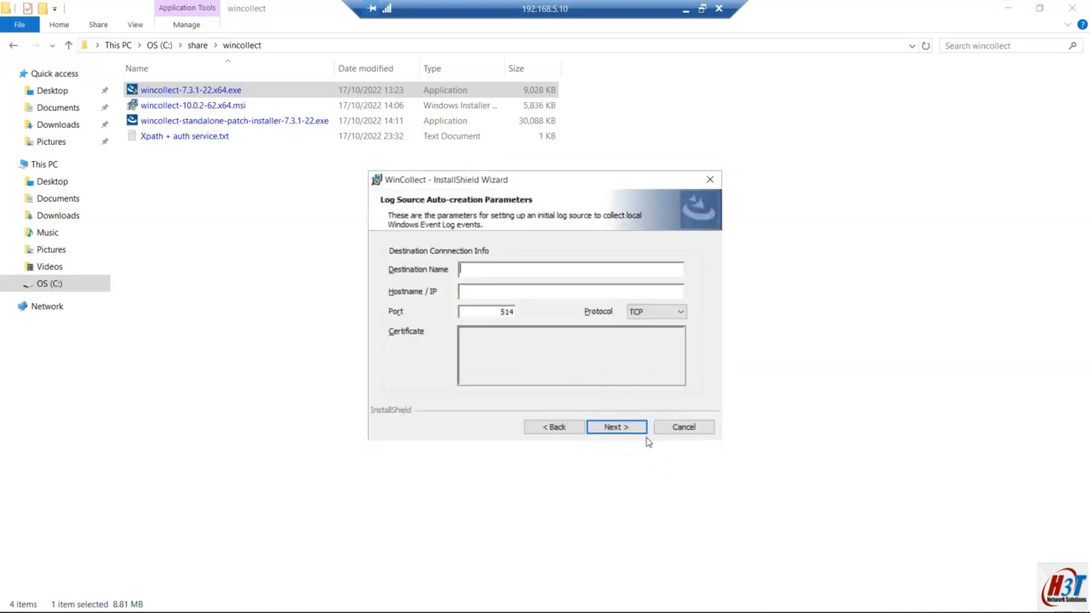
Step: Put 192.168.1.222 in Hostname / IP, name the destination QRadar_Console, and continue
type("192.168.1.222")
left_click_drag(513, 269, 456, 271)
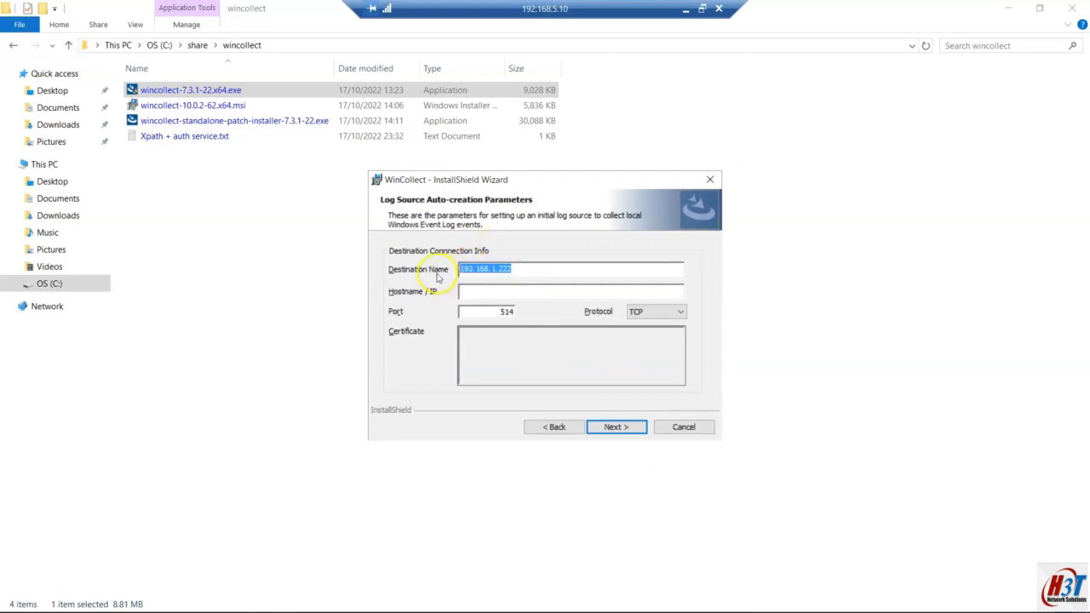
key("BackSpace")
key("ctrl+v")
left_click(481, 269)
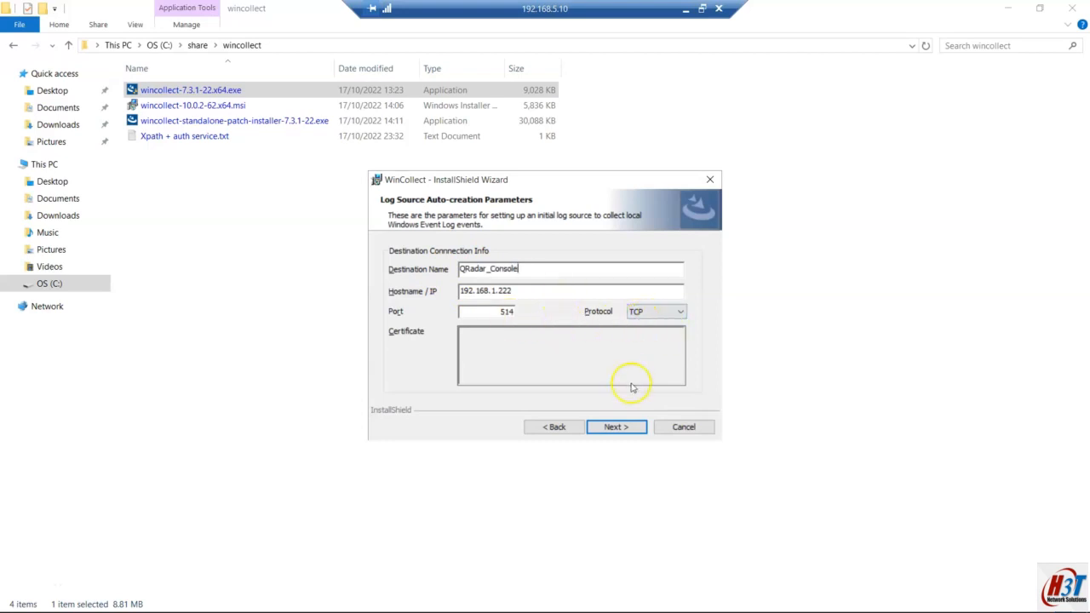
left_click(612, 427)
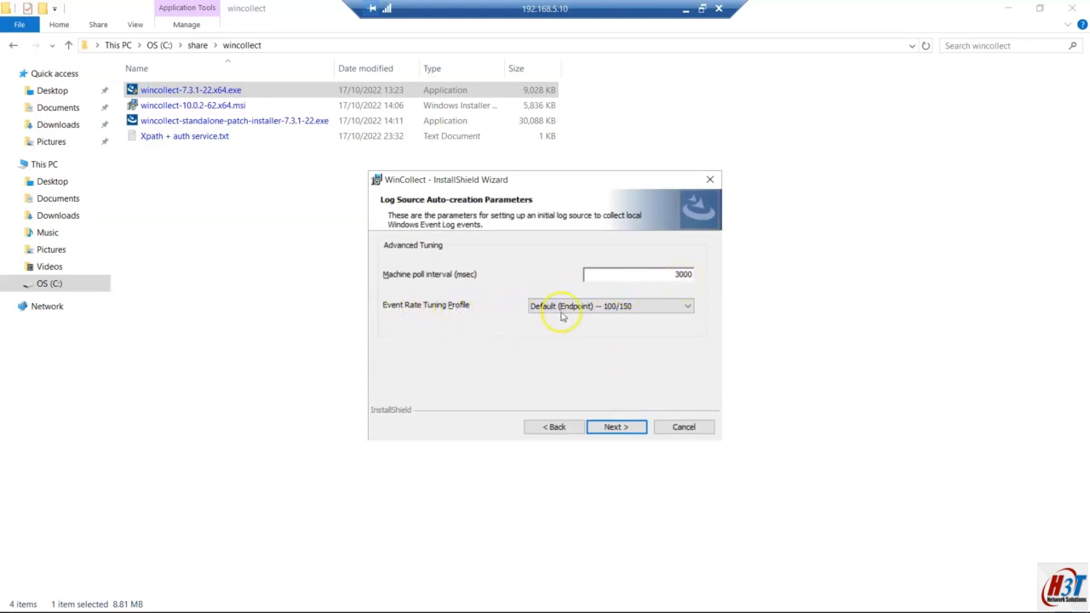
Step: After trying other profiles, keep Default (Endpoint) tuning with a 3000 ms machine poll interval
left_click(616, 316)
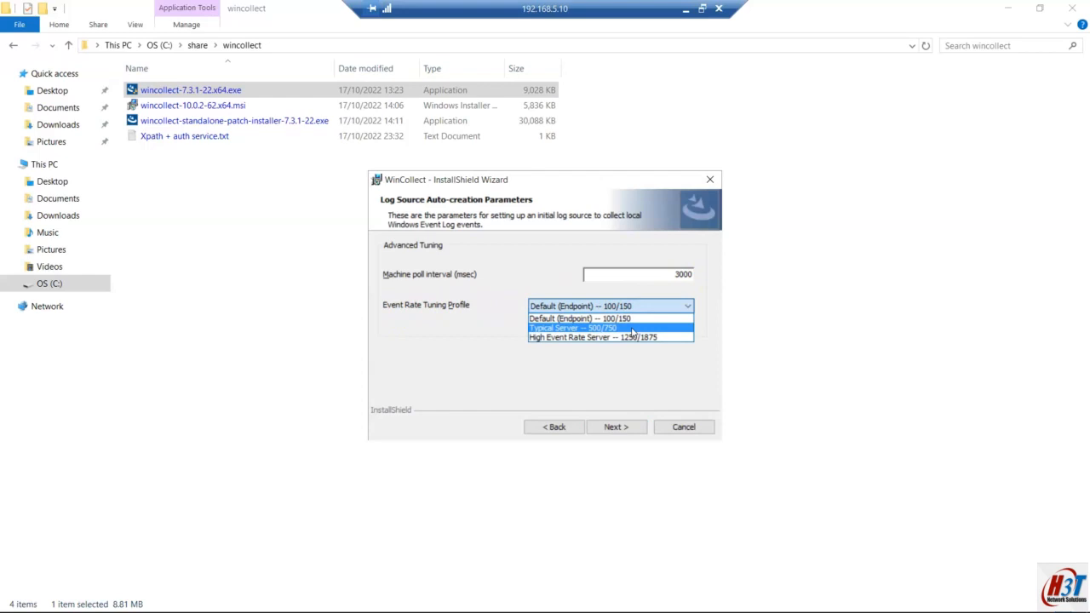
left_click(631, 330)
left_click(632, 309)
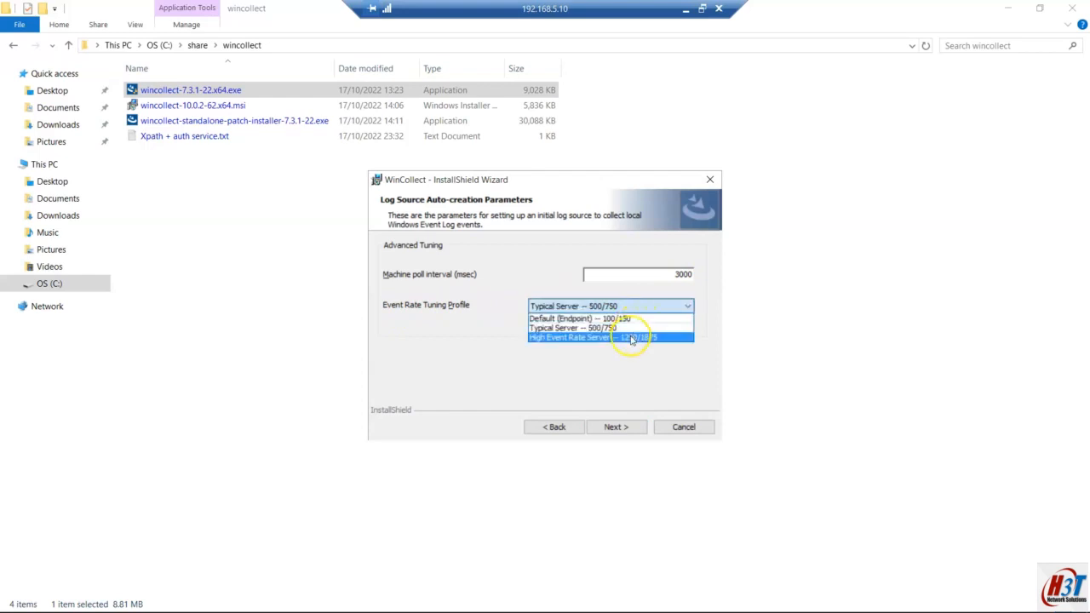
left_click(632, 338)
left_click(629, 307)
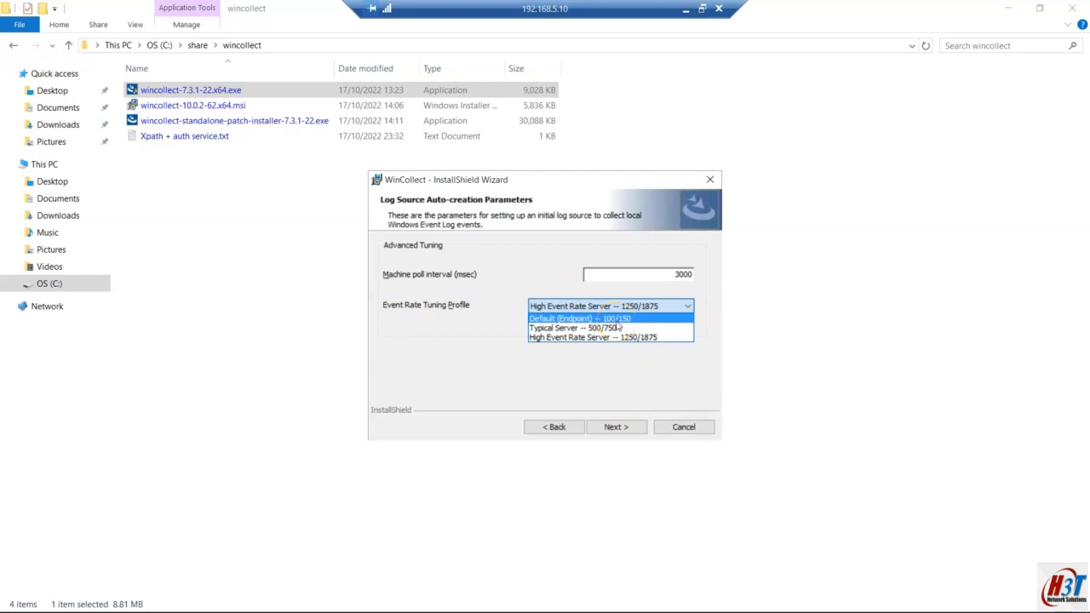
left_click(615, 318)
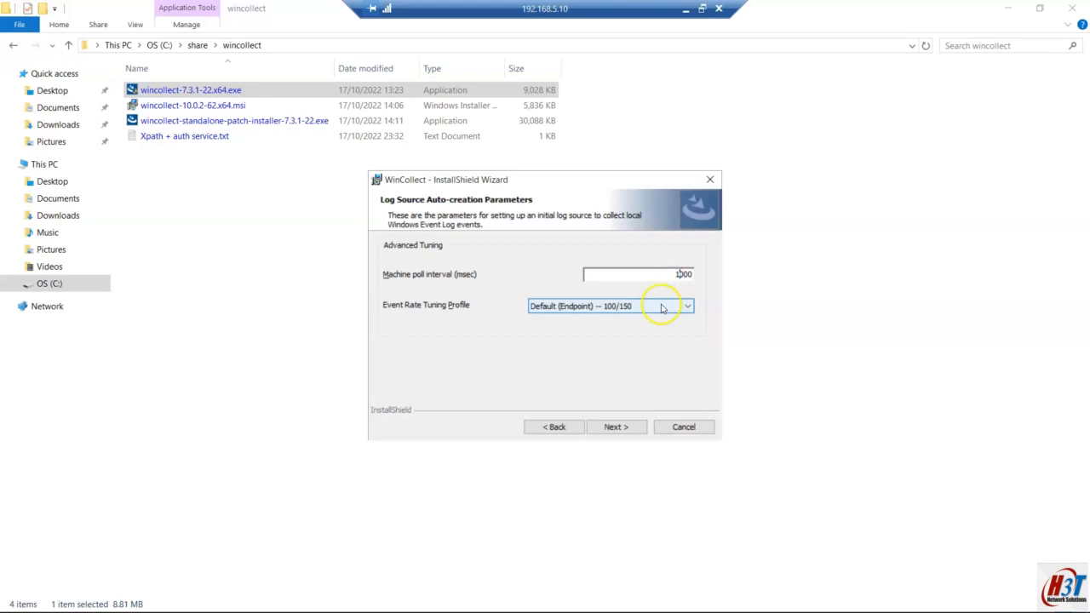
double_click(666, 282)
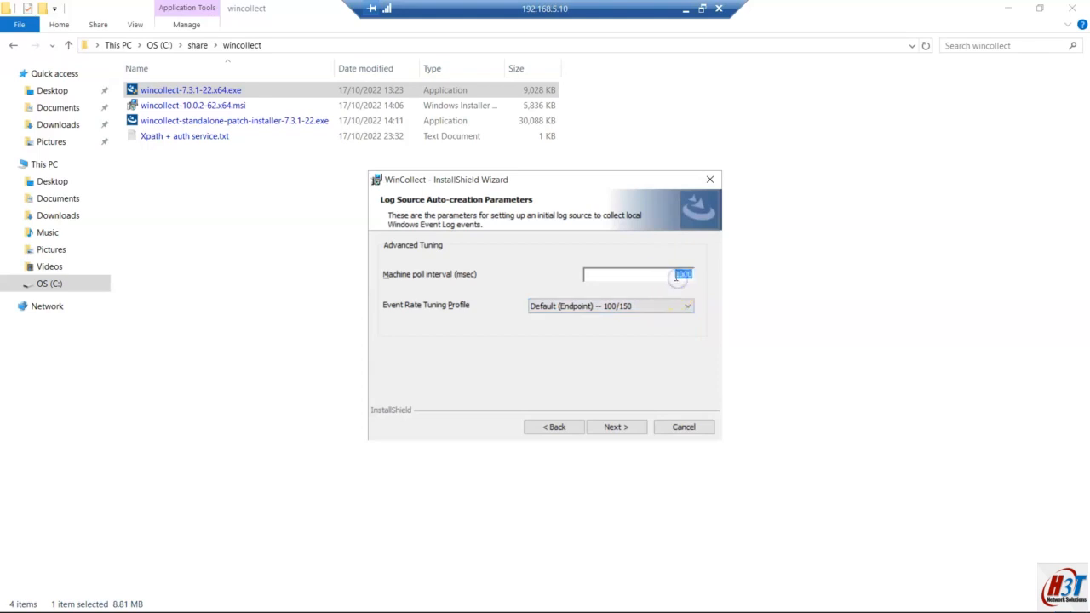
left_click(627, 305)
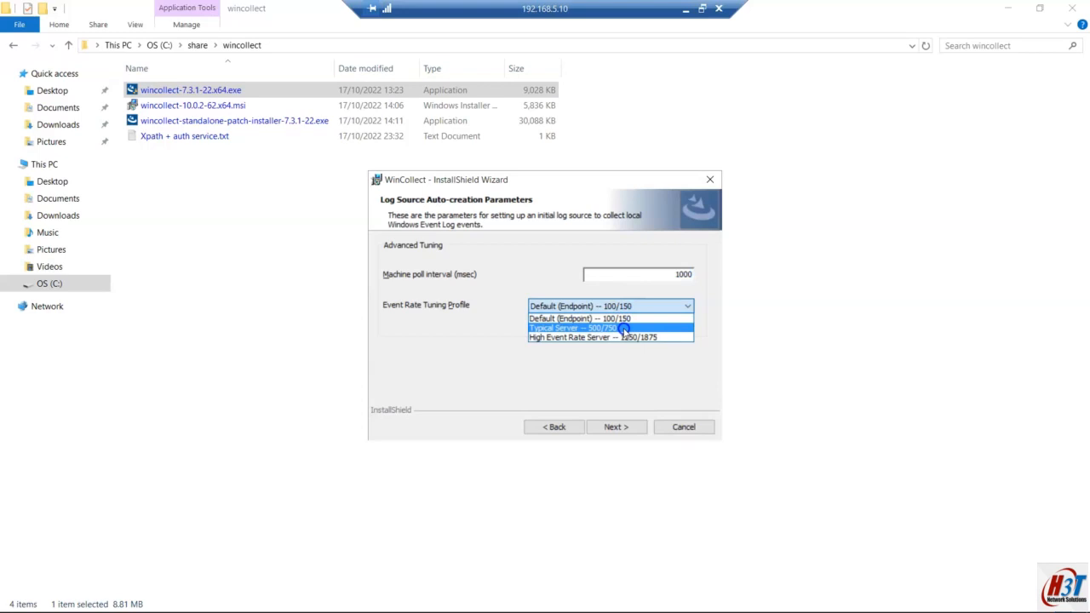
left_click(655, 283)
double_click(681, 277)
type("3000")
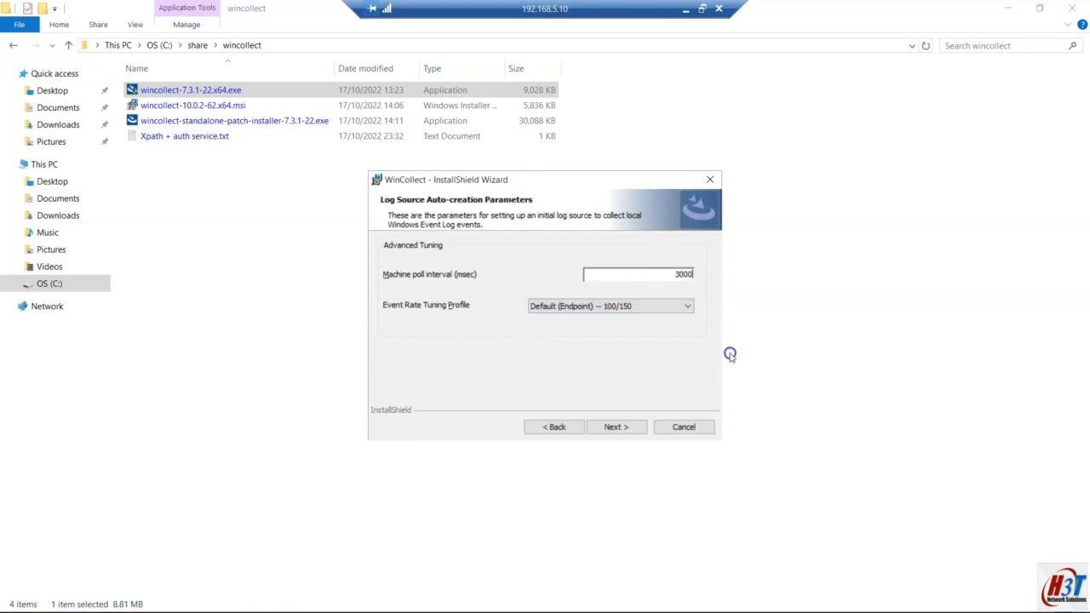
left_click(615, 427)
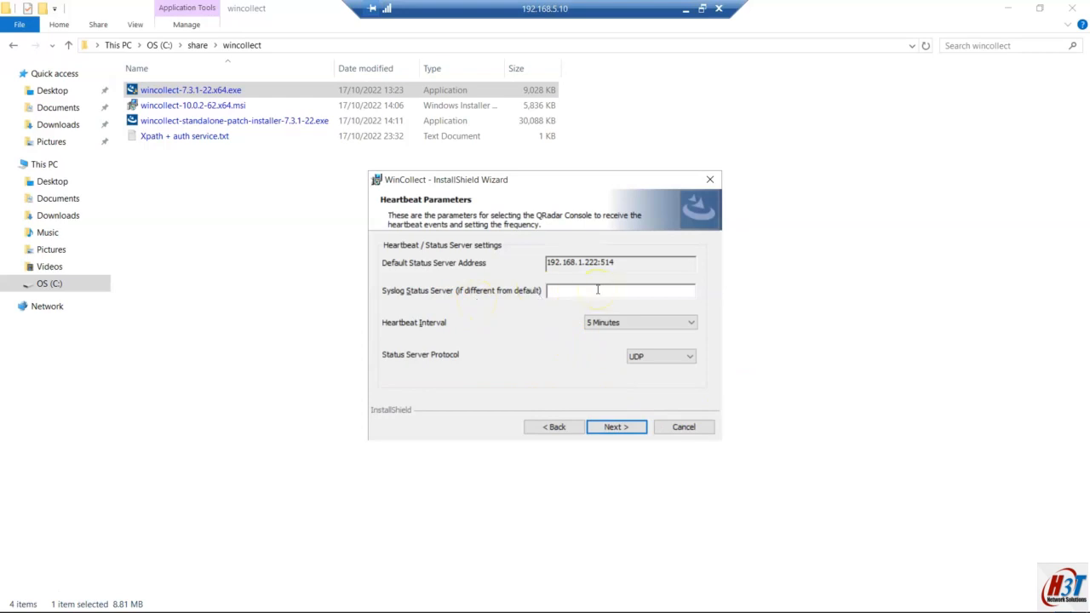
Step: Leave the heartbeat at 5 minutes over UDP and go on to the command-line summary
left_click(558, 292)
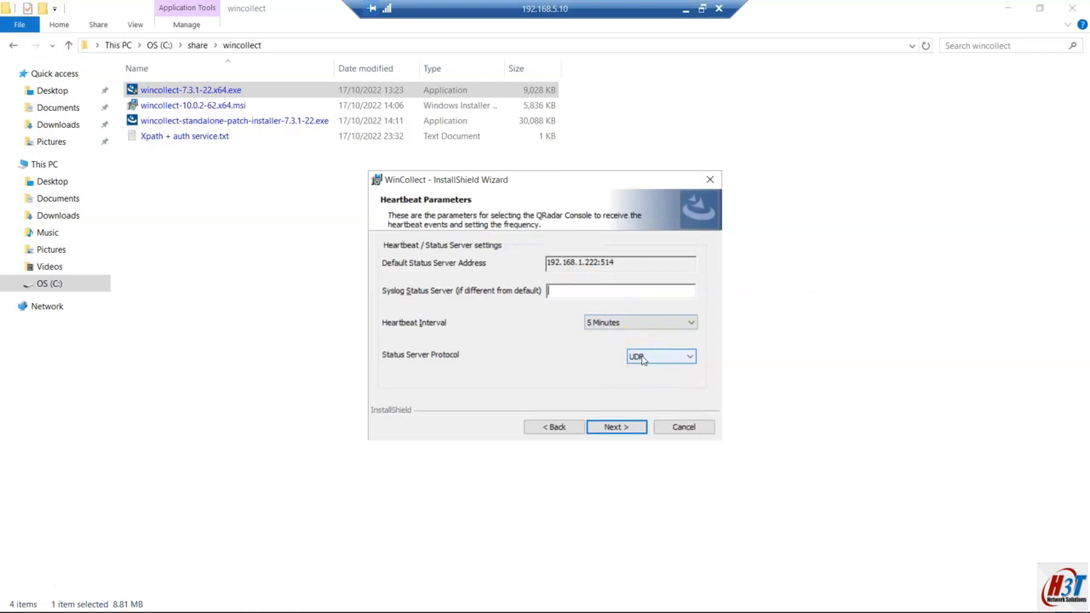
left_click(661, 358)
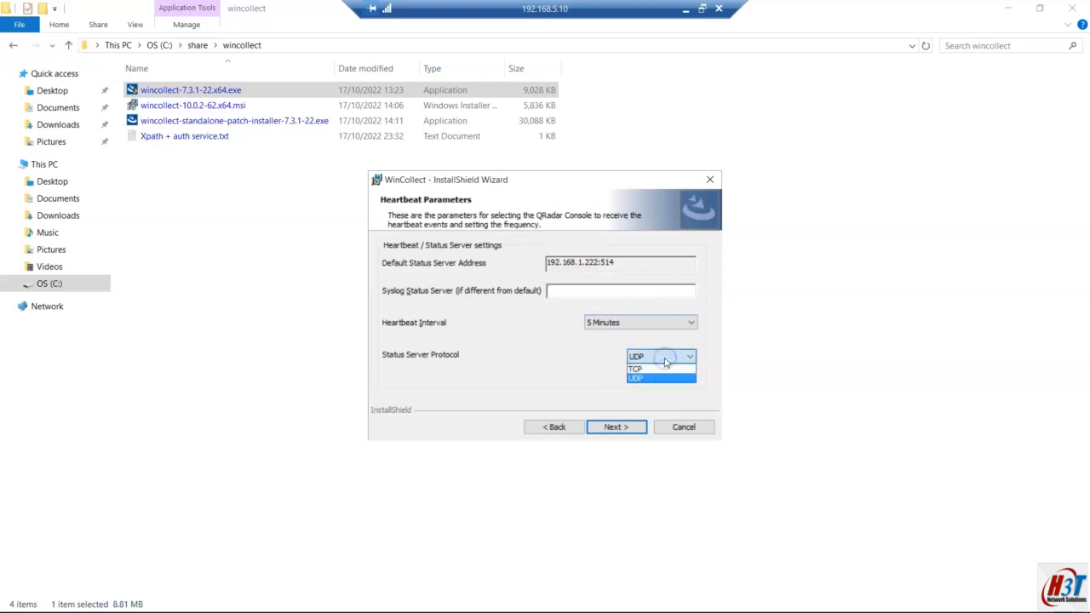
left_click(661, 377)
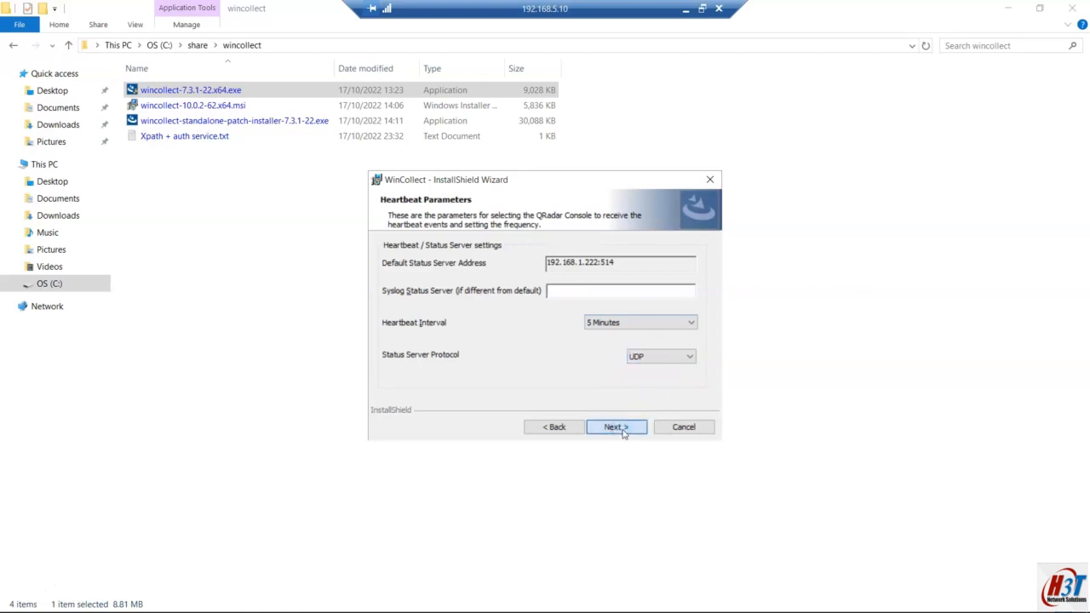
left_click(616, 426)
left_click(619, 364)
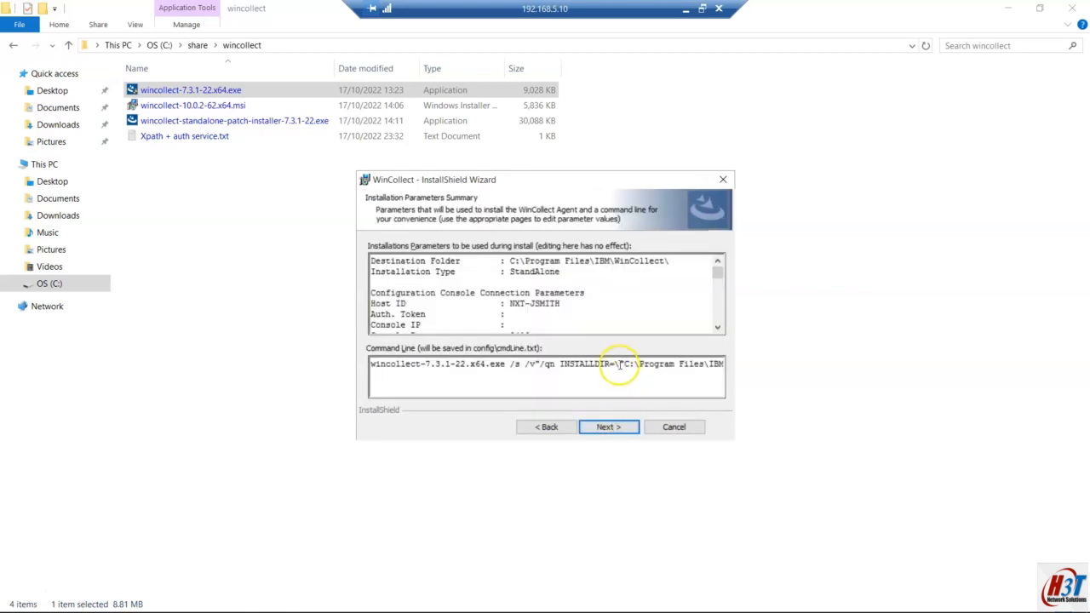
Step: Select the whole generated command line and return to the local Notepad plan
key("ctrl+a")
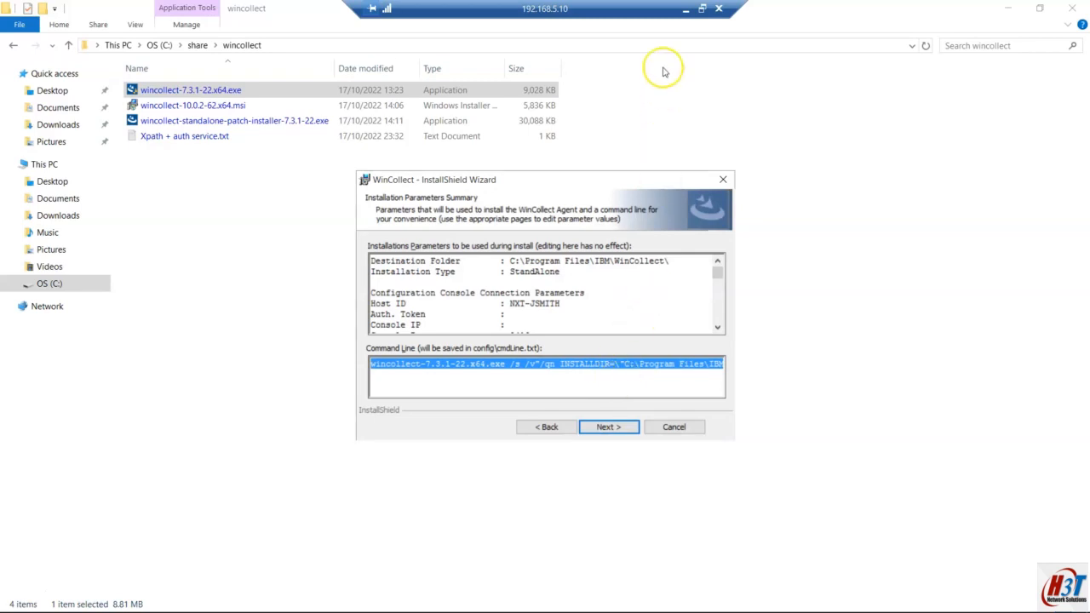
left_click(686, 8)
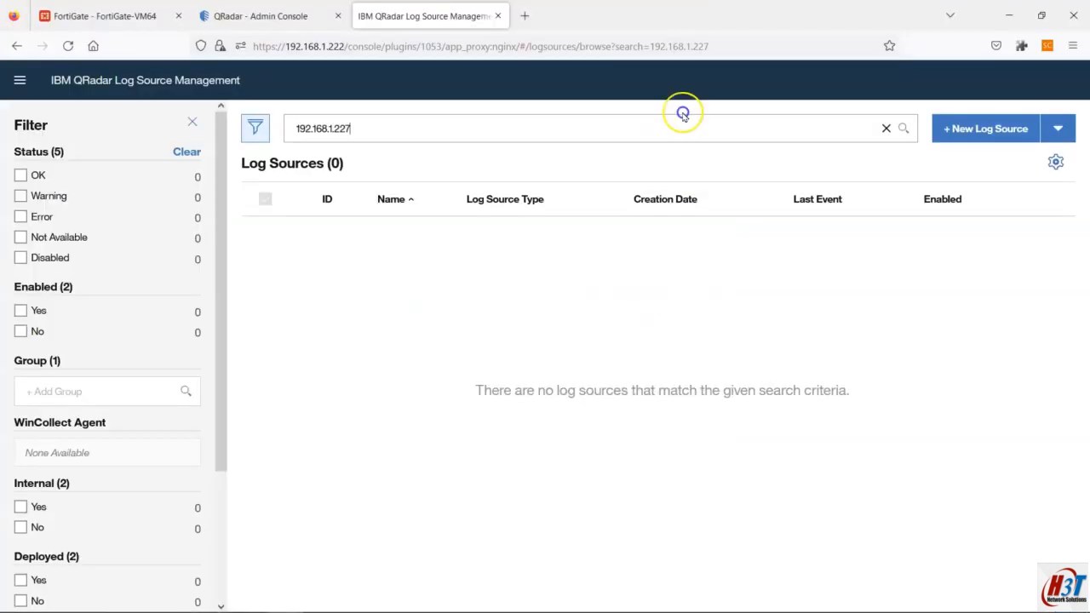
left_click(660, 599)
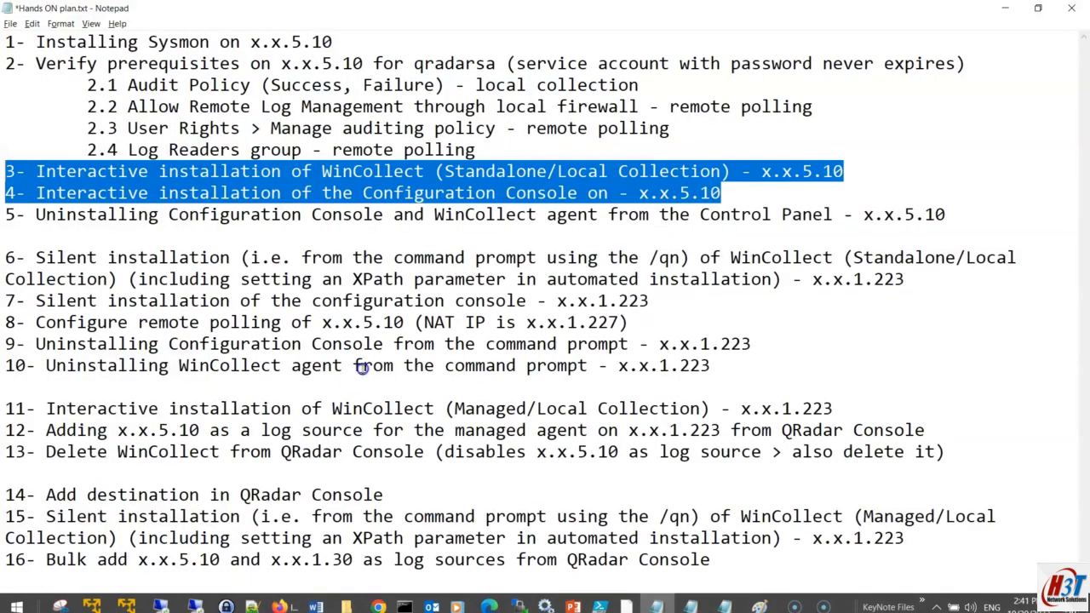
Step: Paste the auto-creation-enabled silent-install command on its own line between items 5 and 6
left_click(173, 239)
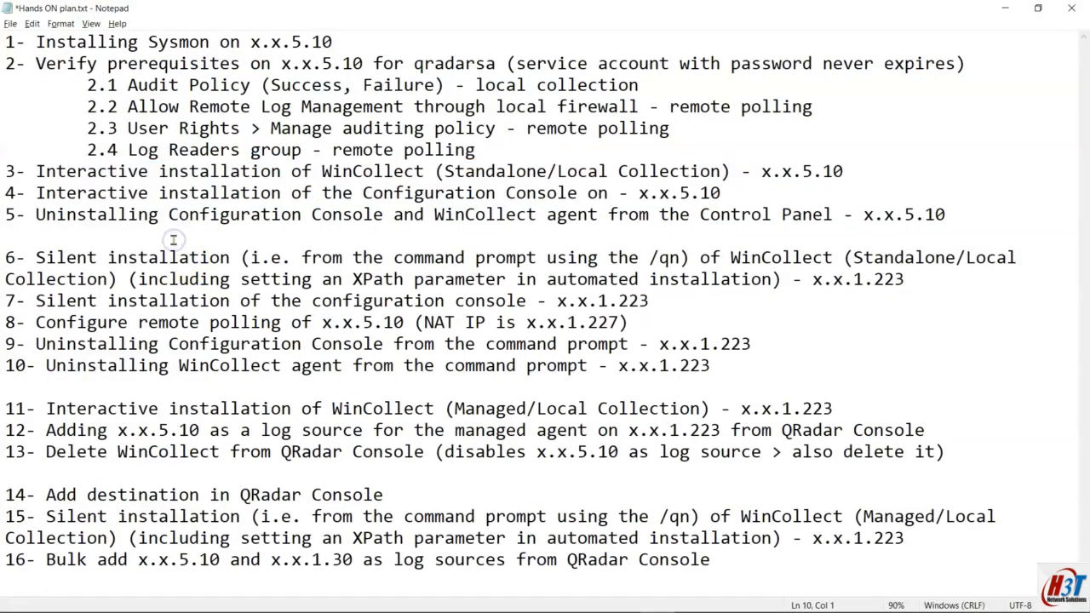
key("Return")
key("Return")
key("ctrl+v")
key("Return")
key("Return")
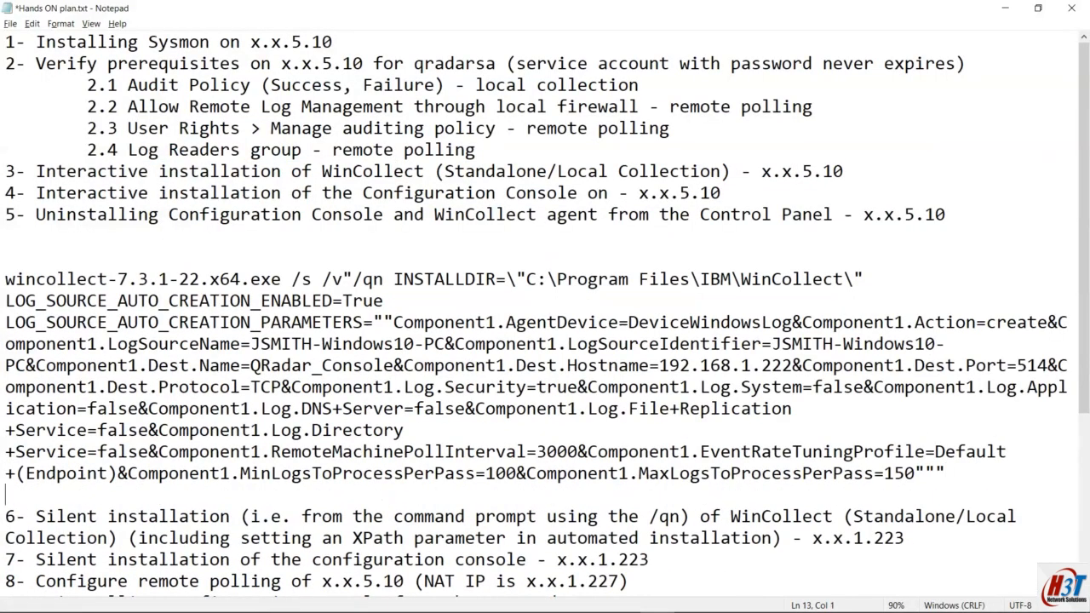
scroll(295, 304, "down", 3)
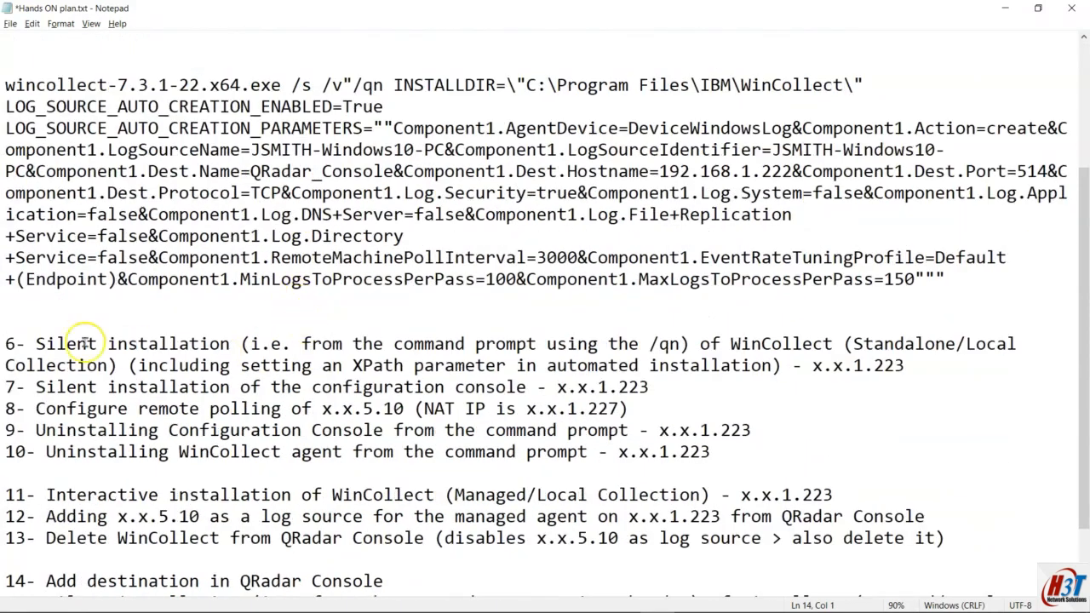
scroll(170, 345, "up", 1)
scroll(204, 336, "down", 1)
scroll(260, 291, "down", 1)
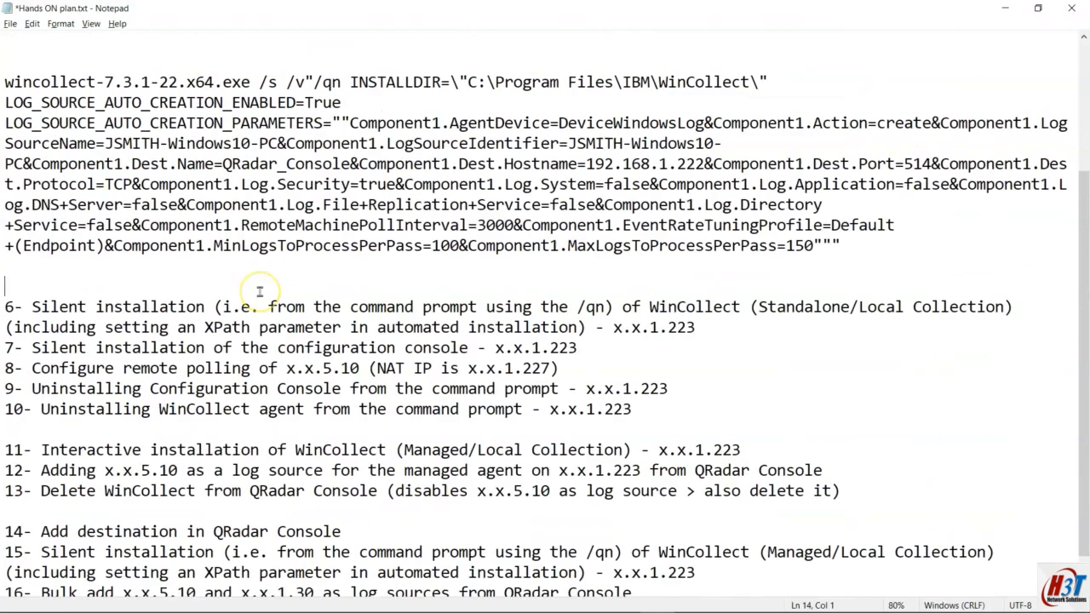
scroll(260, 291, "down", 1)
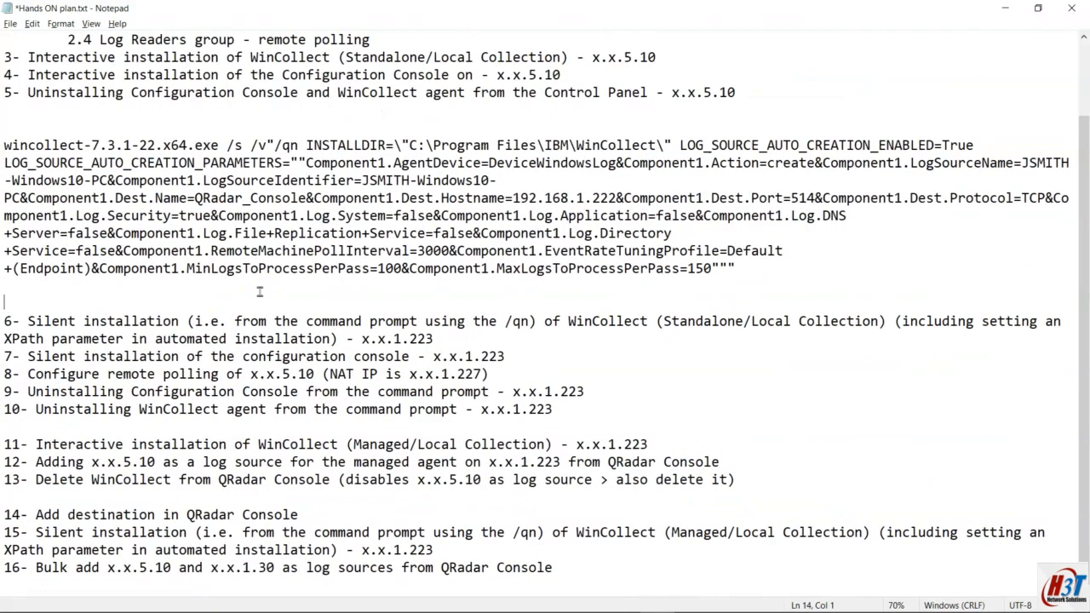
scroll(260, 292, "down", 1)
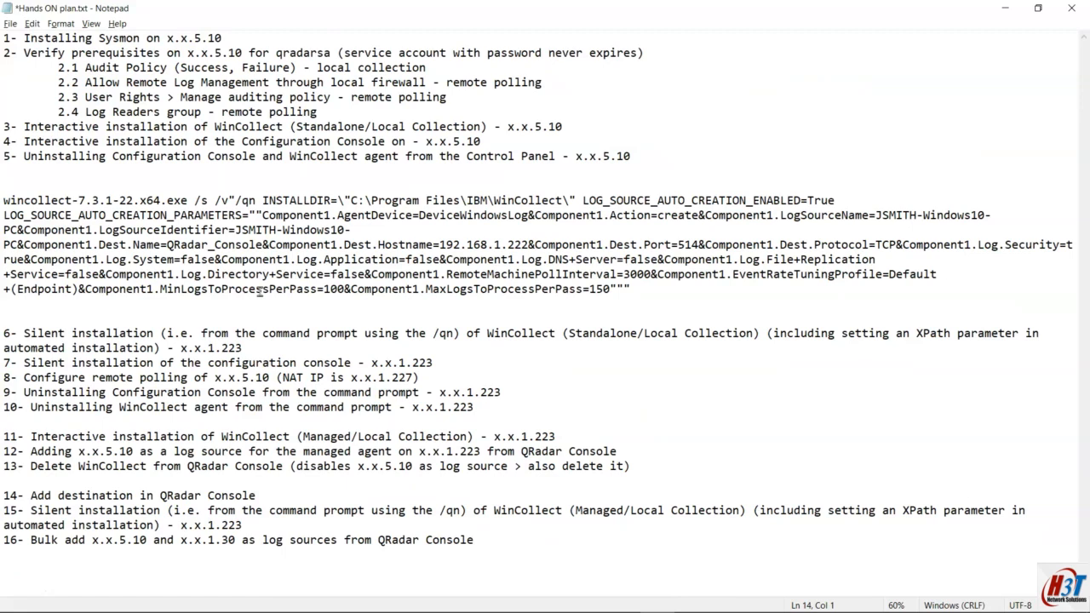
left_click_drag(5, 200, 847, 200)
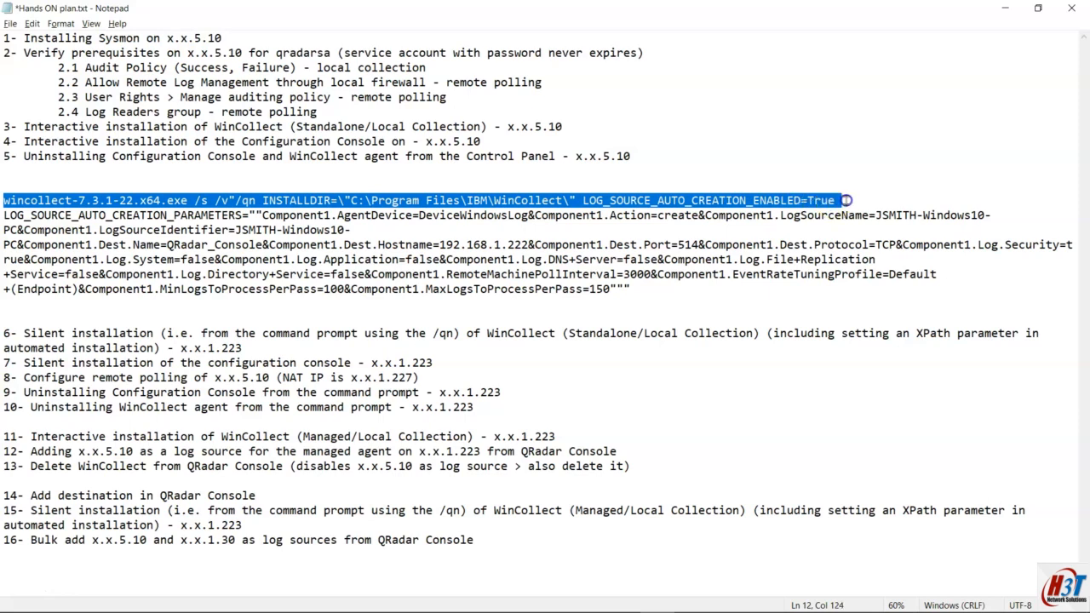
Step: Step the remote wizard back to Log Source Auto-creation Parameters, then hide the remote session
key("alt+Tab")
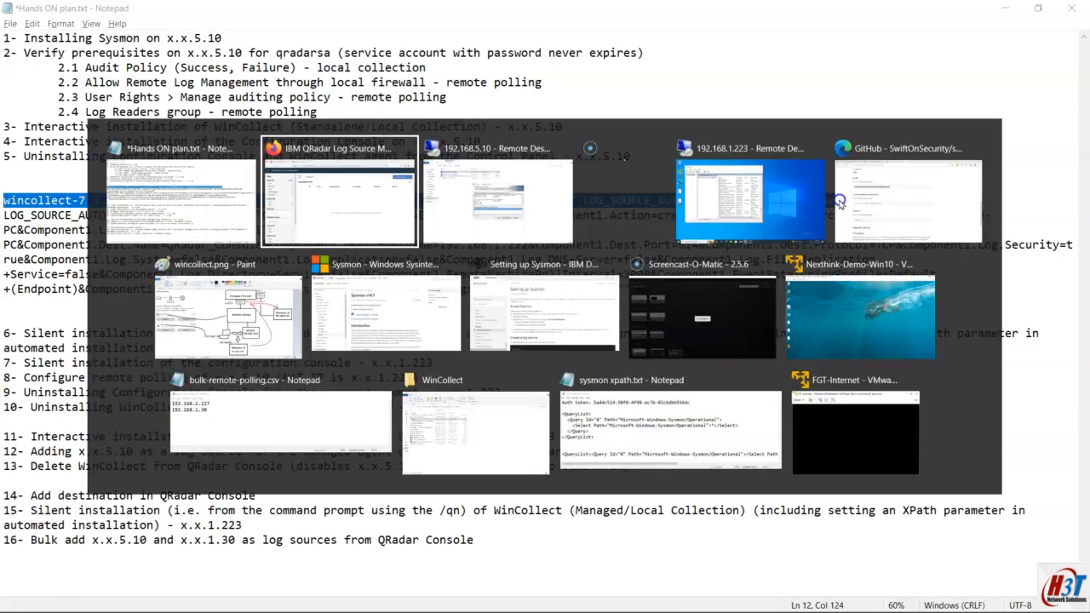
key("alt+Tab")
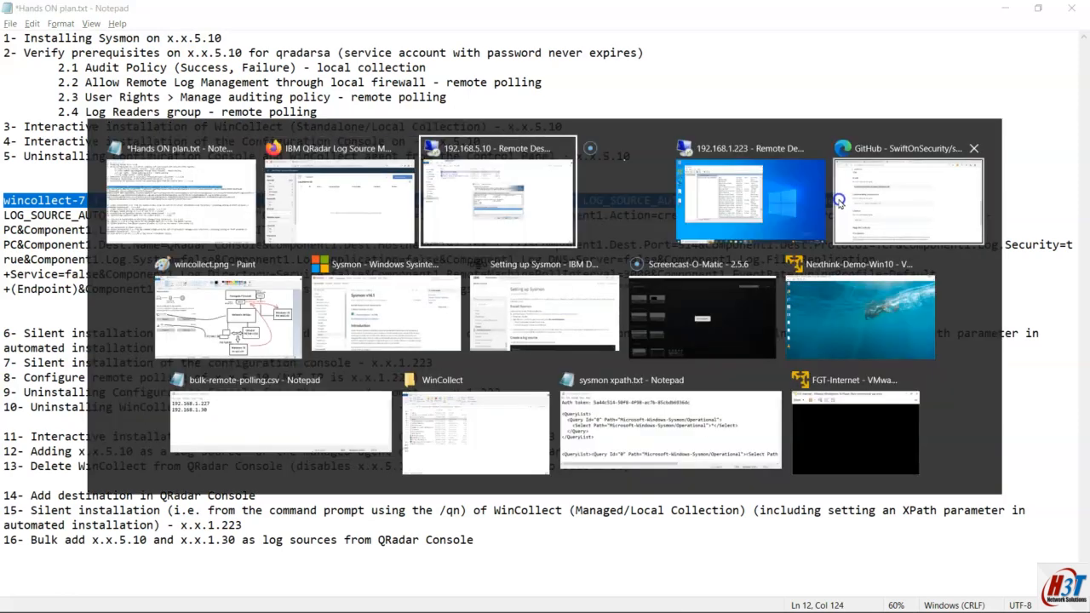
left_click(549, 428)
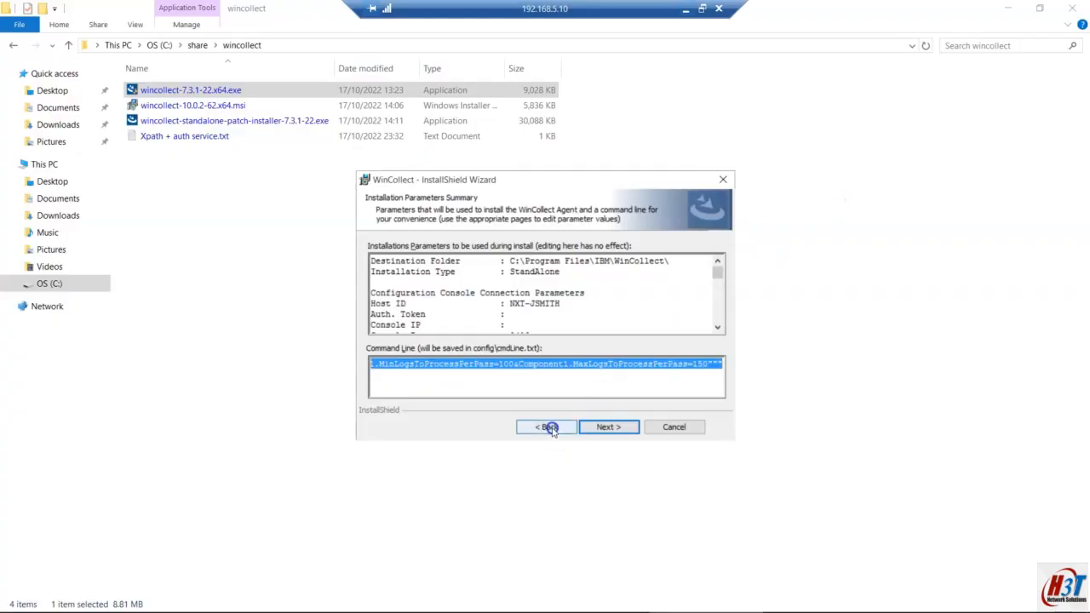
left_click(554, 428)
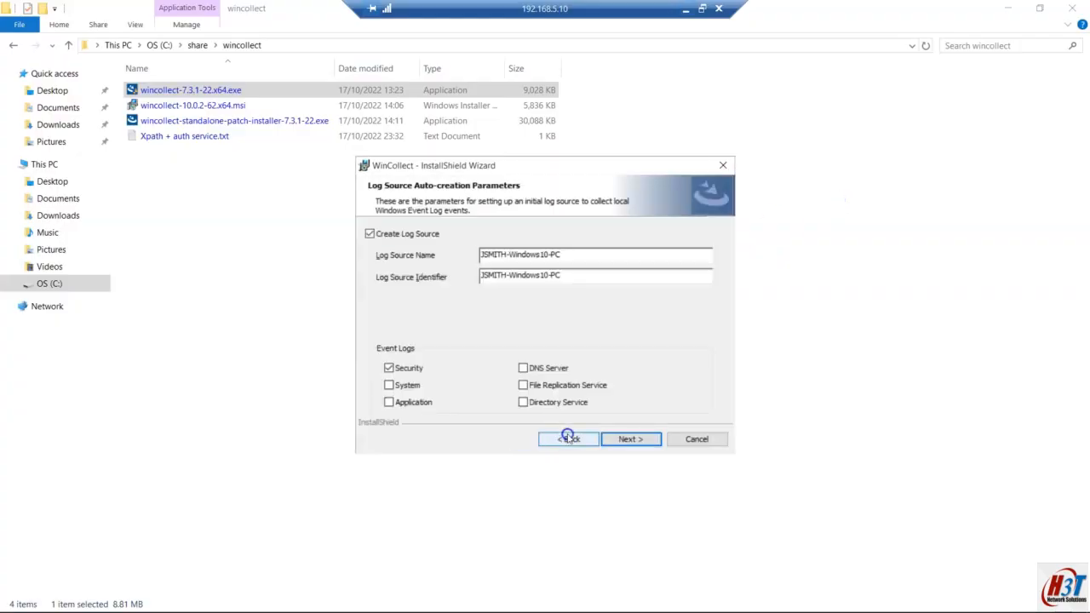
left_click(568, 438)
left_click(617, 427)
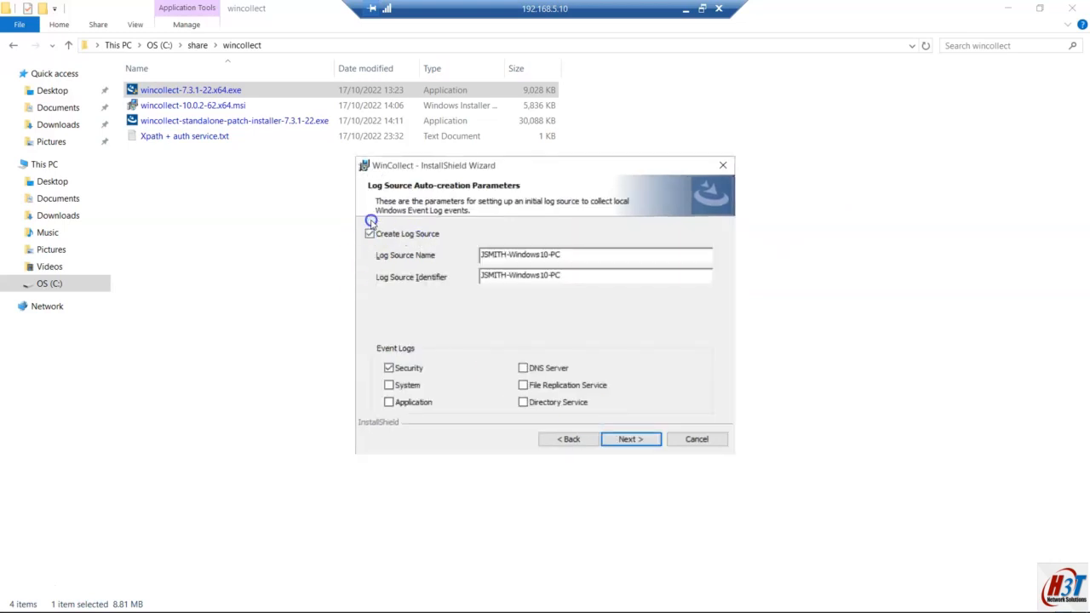
left_click(688, 11)
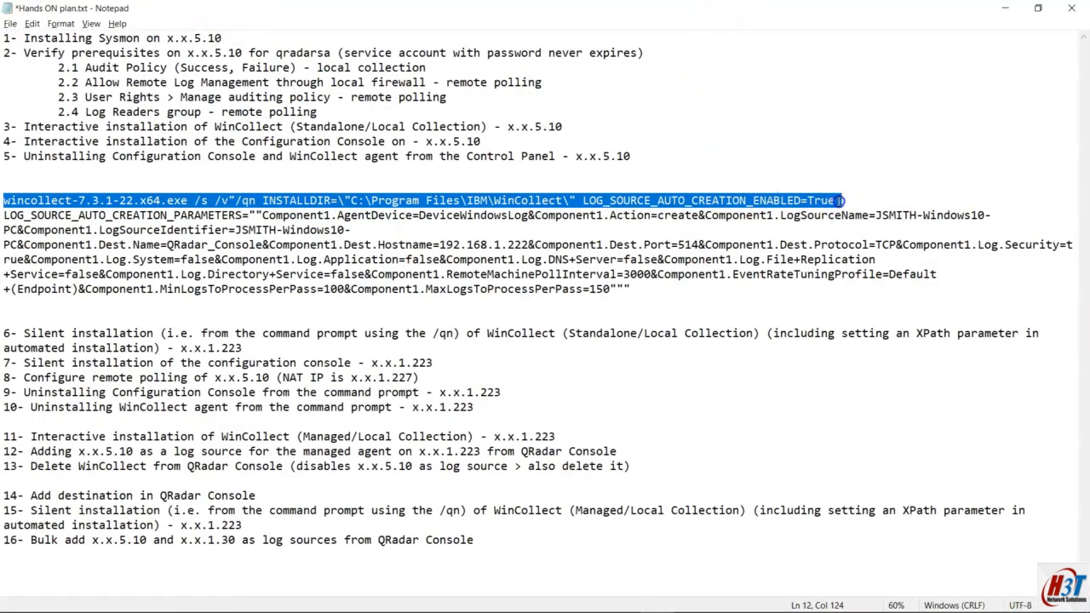
Step: Select the LOG_SOURCE_AUTO_CREATION_PARAMETERS text in the pasted command and switch back to the remote wizard
left_click_drag(5, 215, 643, 288)
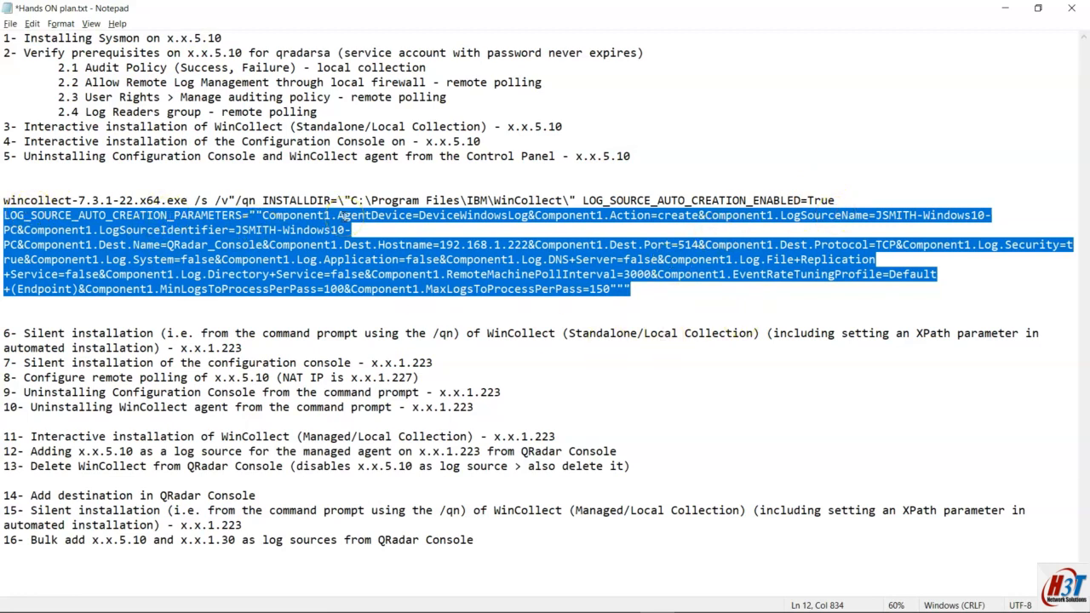
mouse_move(613, 600)
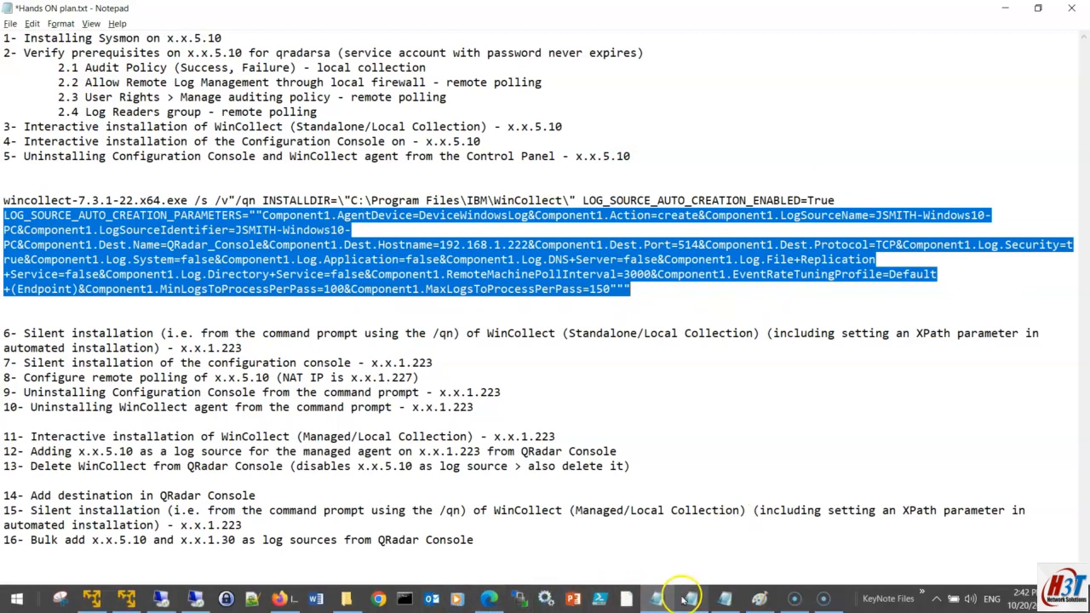
left_click(195, 599)
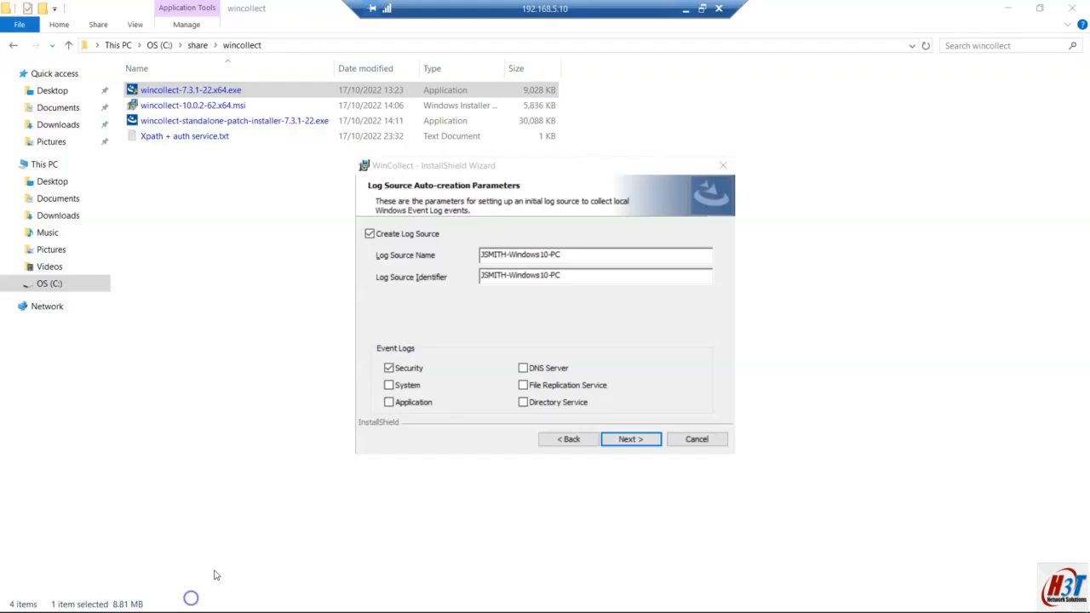
Step: Uncheck Create Log Source, reach the summary, select the new command line, and return to Notepad
left_click(396, 238)
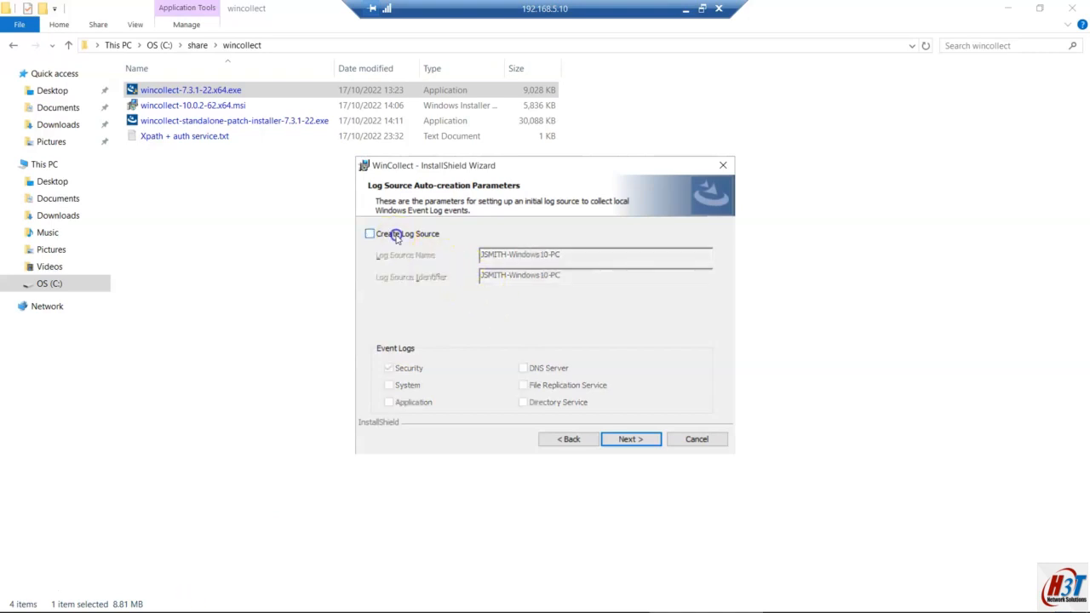
left_click(625, 438)
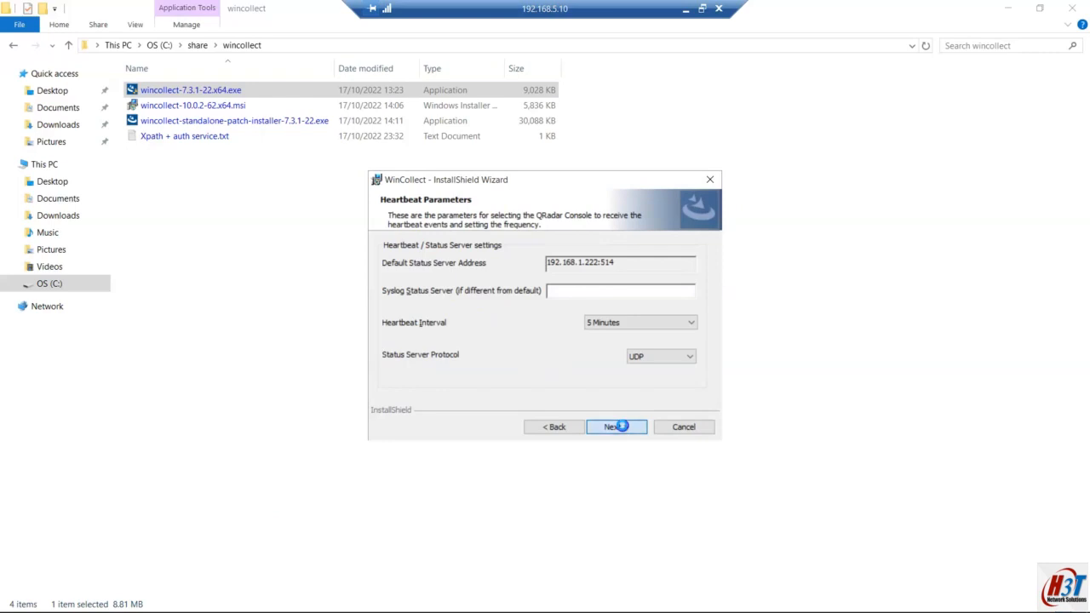
left_click(623, 427)
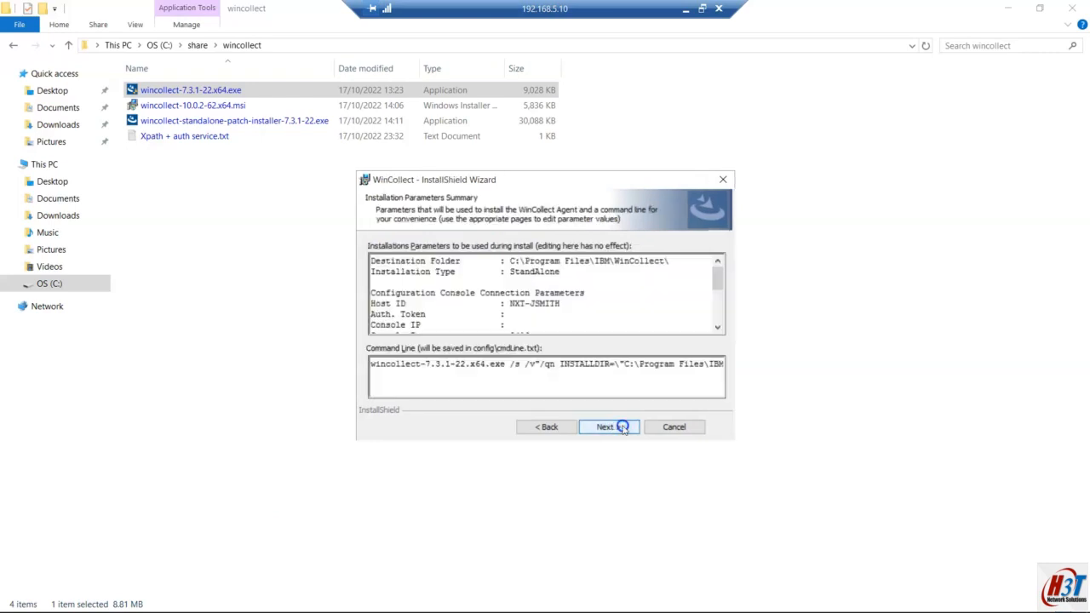
triple_click(527, 363)
left_click(686, 9)
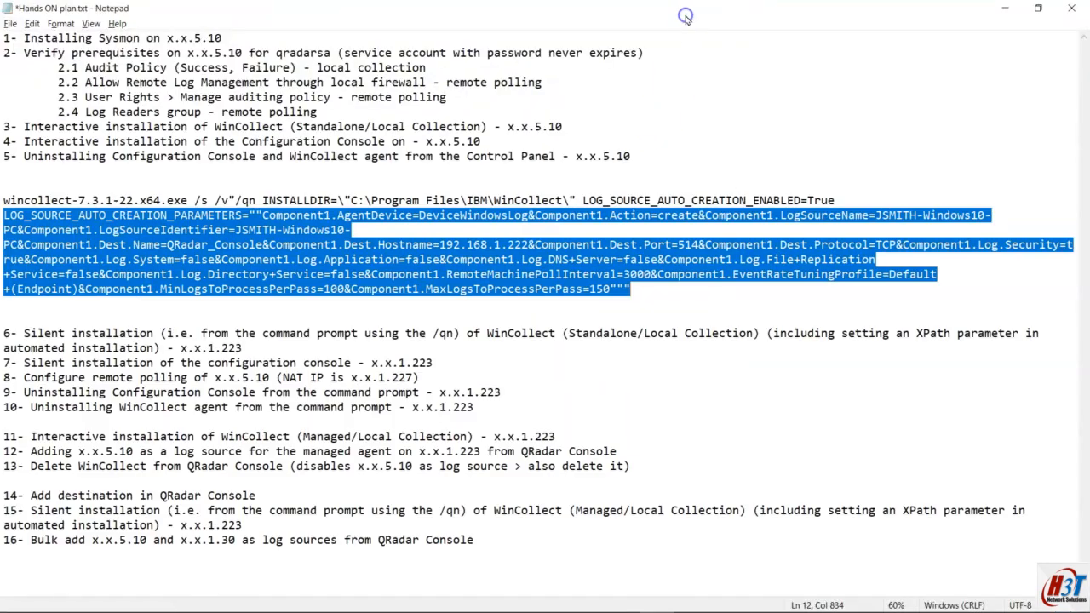
Step: Paste the LOG_SOURCE_AUTO_CREATION_ENABLED=False install command two lines below the first command
left_click(649, 287)
key("Return")
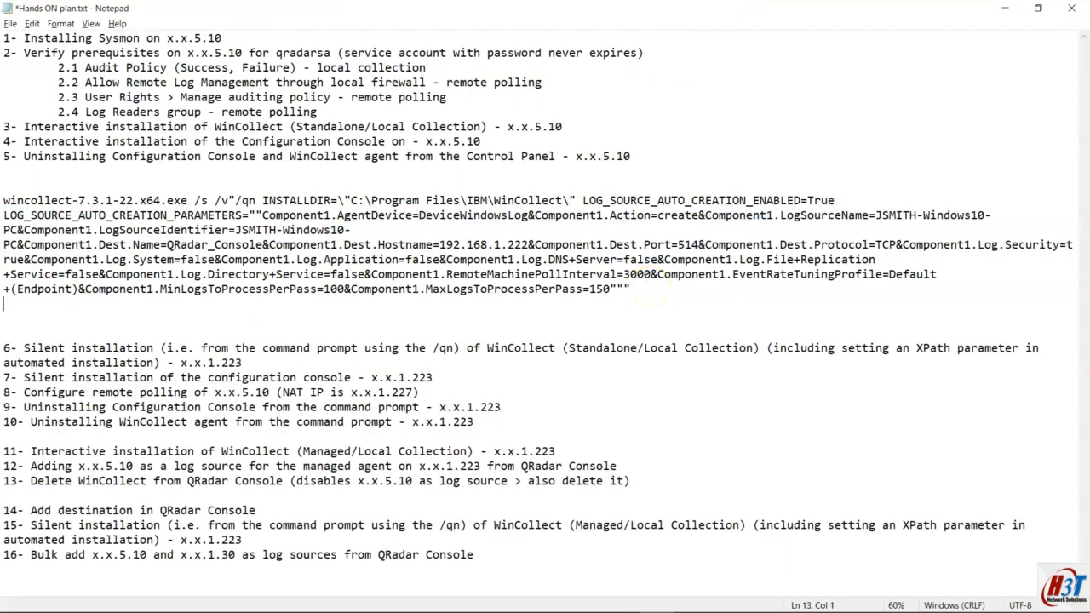
key("Return")
type("wincollect-7.3.1-22.x64.exe /s /v\"/qn INSTALLDIR=\\\"C:\\Program Files\\IBM\\WinCollect\\\" LOG_SOURCE_AUTO_CREATION_ENABLED=False\"")
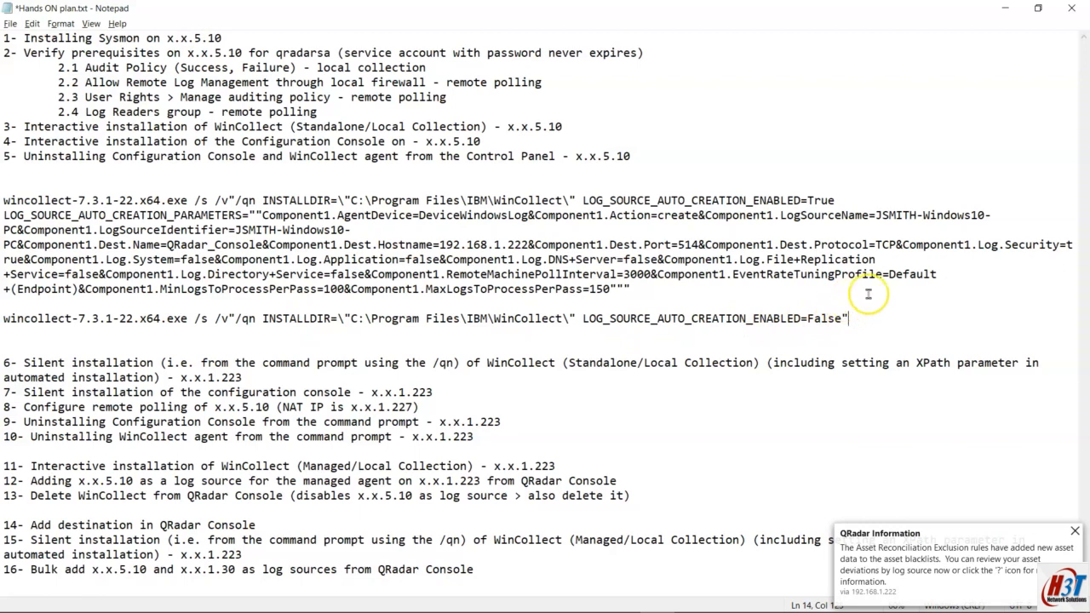
Step: Select the whole pasted LOG_SOURCE_AUTO_CREATION_ENABLED=False command line
mouse_move(516, 611)
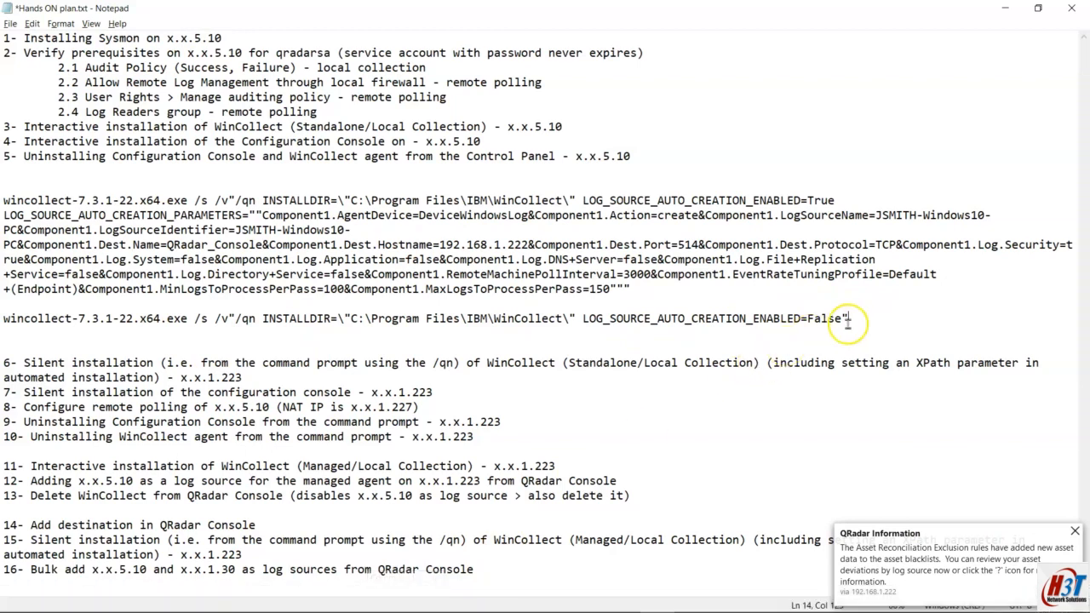
left_click(735, 335)
left_click_drag(735, 335, 5, 317)
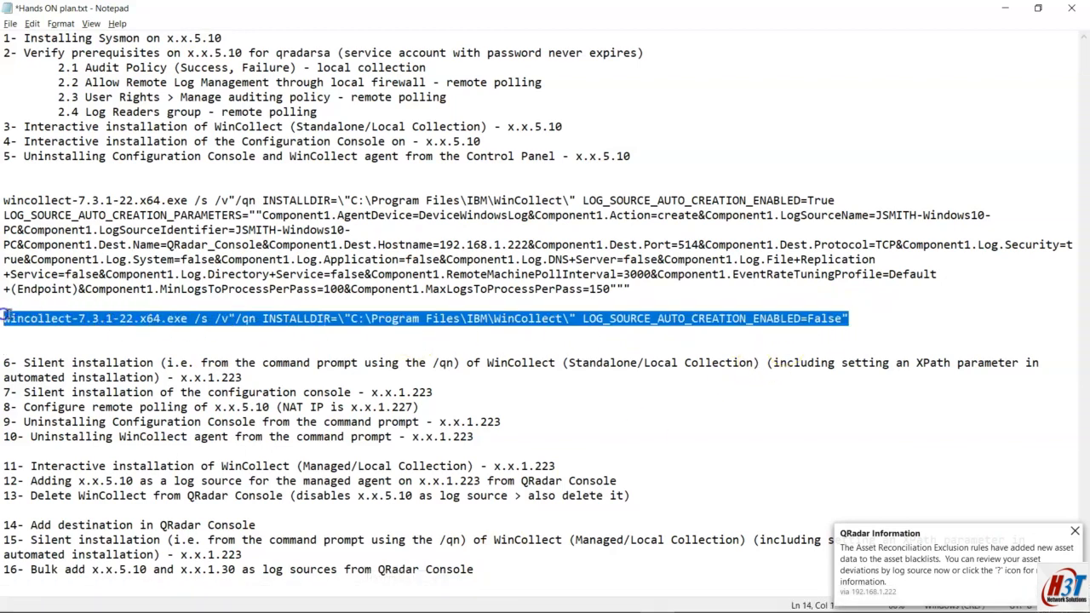
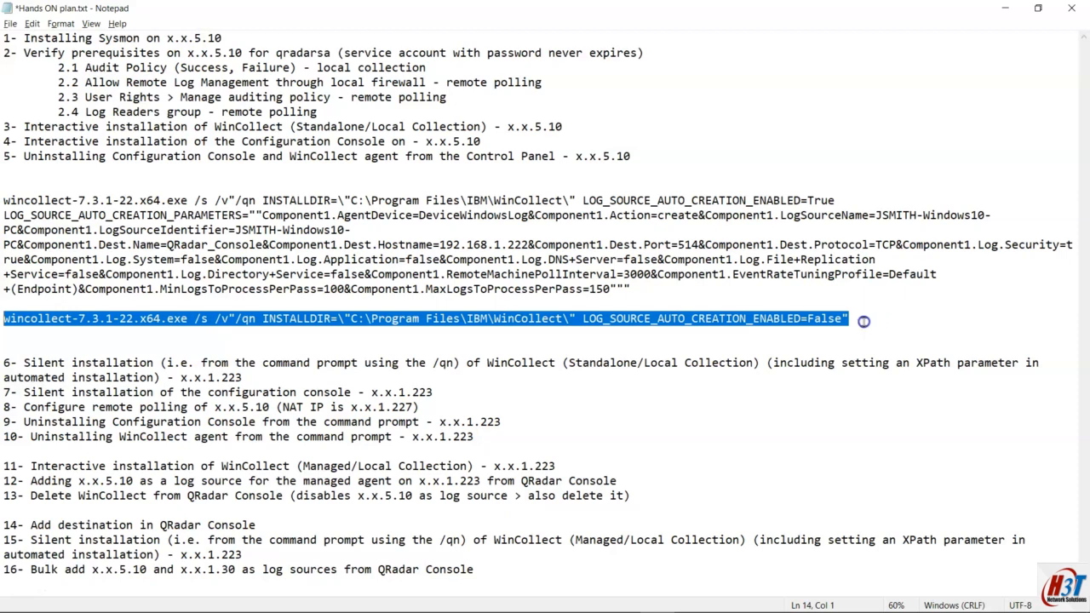
Step: Delete the LOG_SOURCE_AUTO_CREATION_ENABLED=False command line from the Notepad plan and return to the installer wizard
left_click_drag(859, 321, 3, 318)
key("BackSpace")
key("BackSpace")
key("BackSpace")
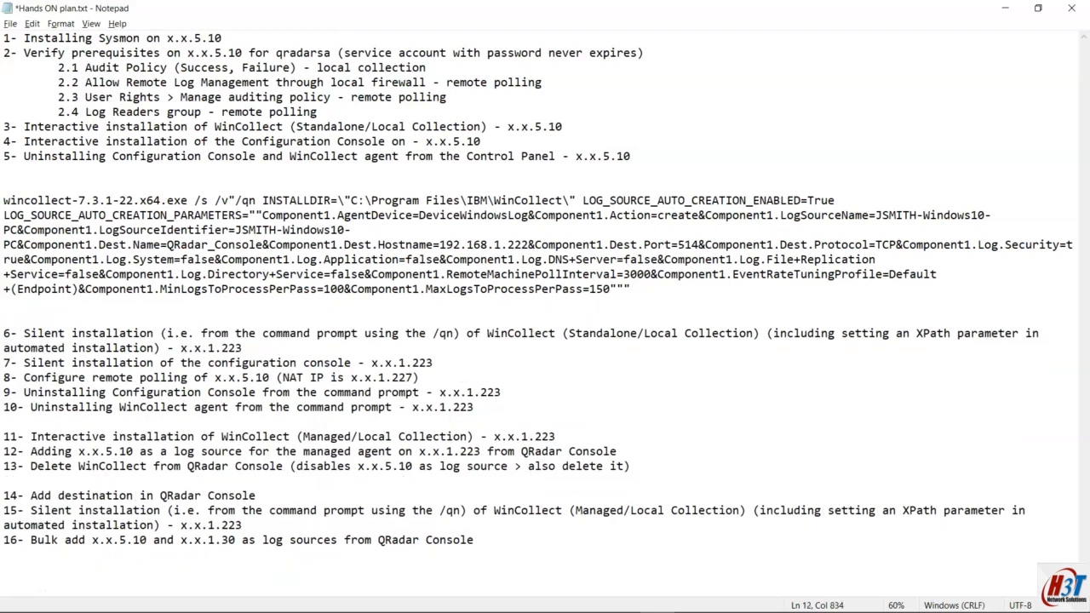
key("alt+Tab")
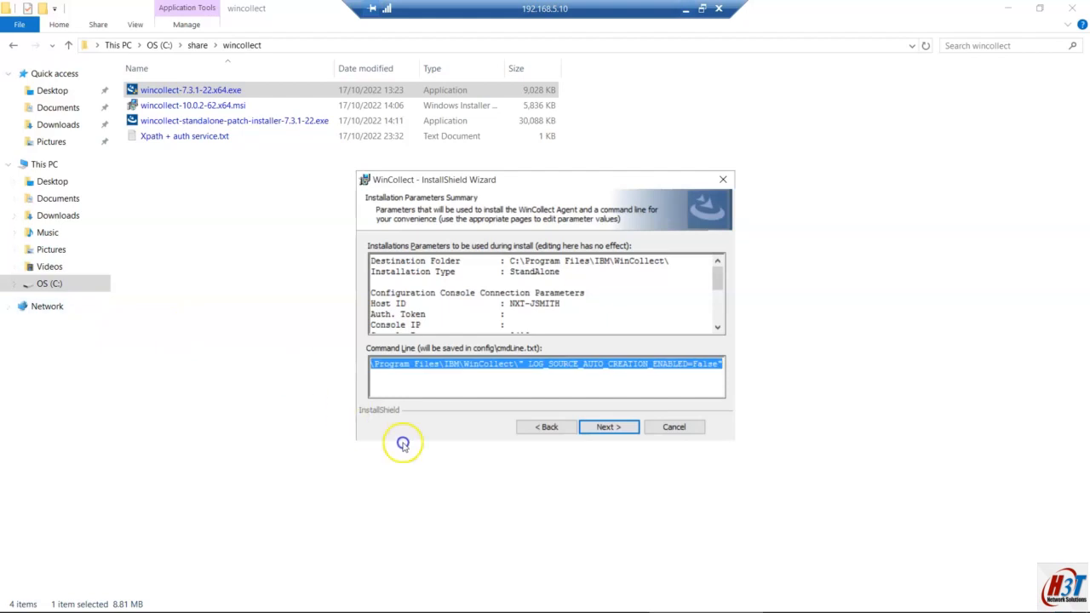
Step: Go back, tick Create Log Source, and advance through the pages to the installation summary
left_click(556, 435)
left_click(555, 428)
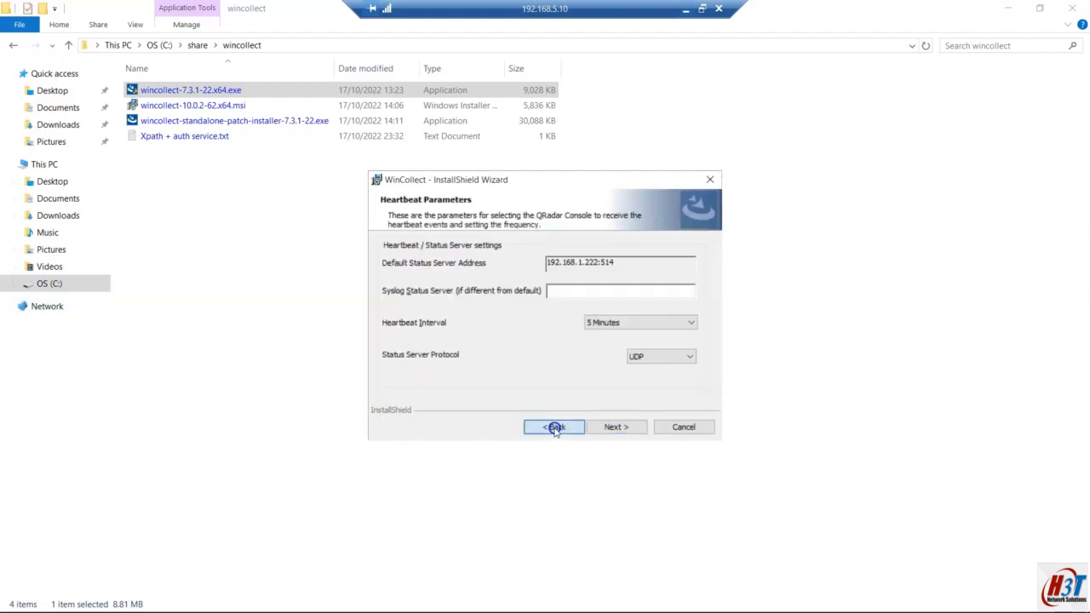
left_click(375, 237)
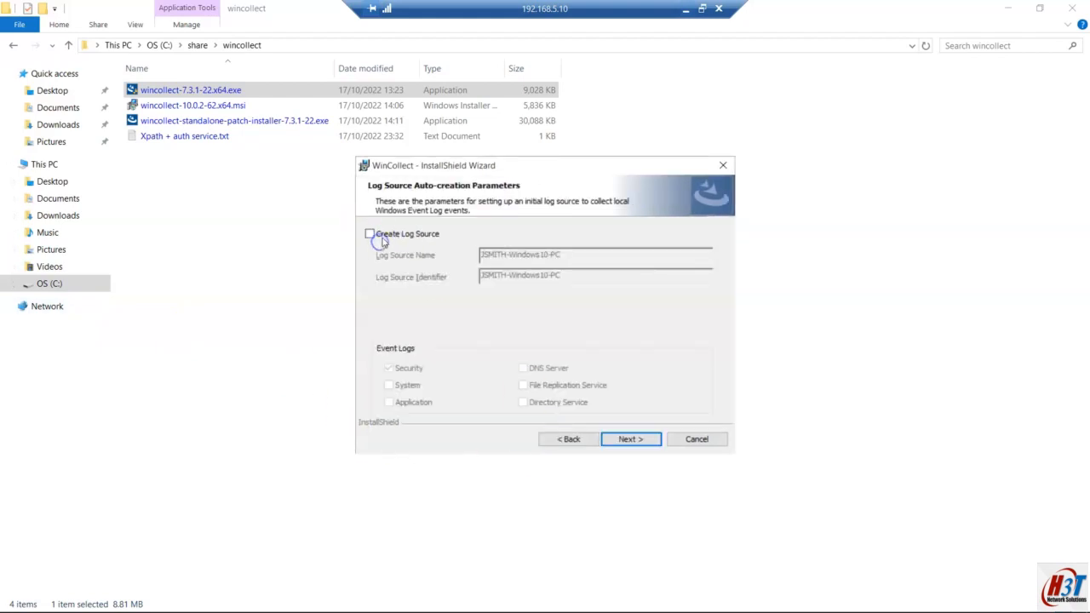
left_click(630, 439)
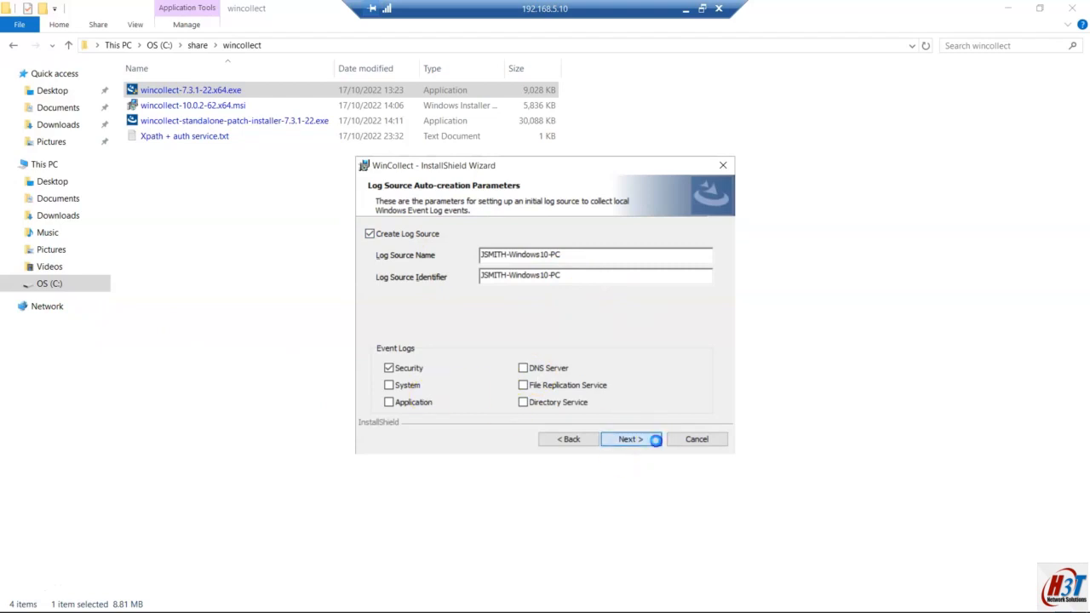
left_click(612, 428)
left_click(611, 429)
left_click(612, 428)
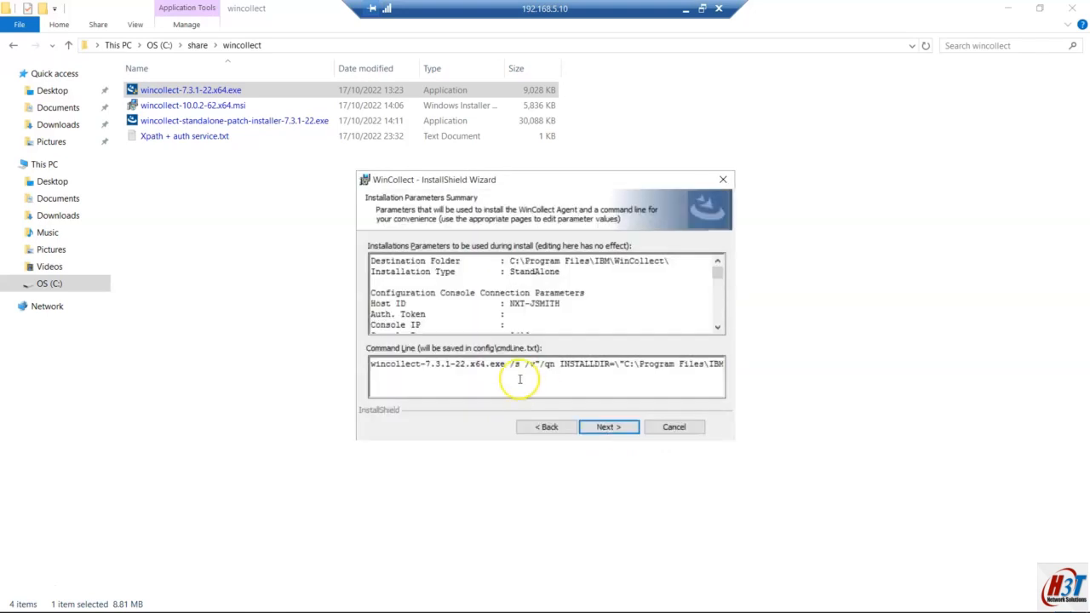
Step: Select the generated install command line, then install the WinCollect agent and finish the wizard
left_click(523, 365)
left_click_drag(523, 365, 857, 365)
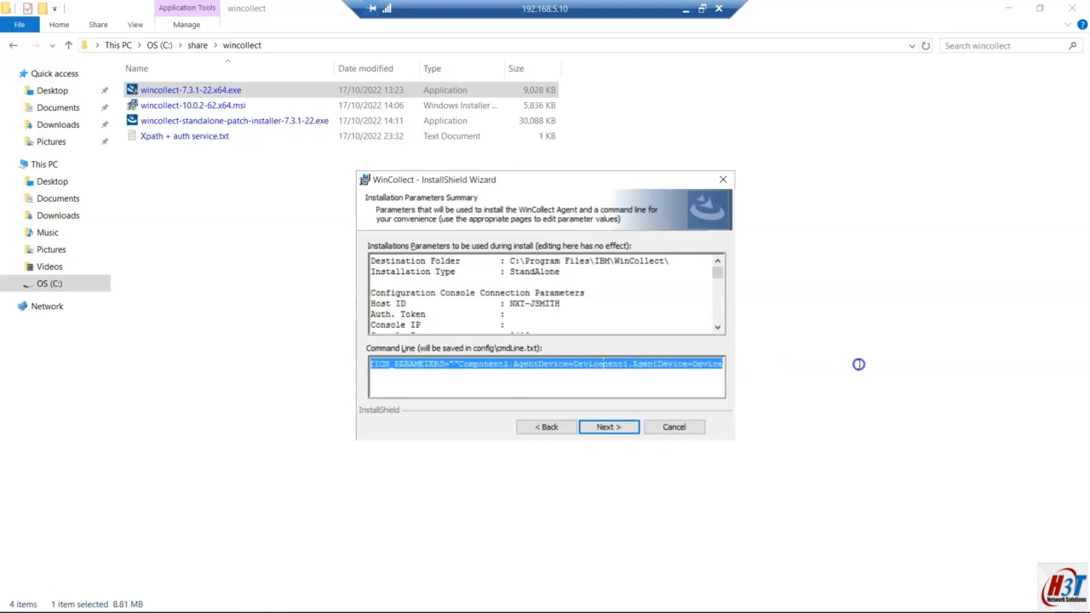
left_click(601, 427)
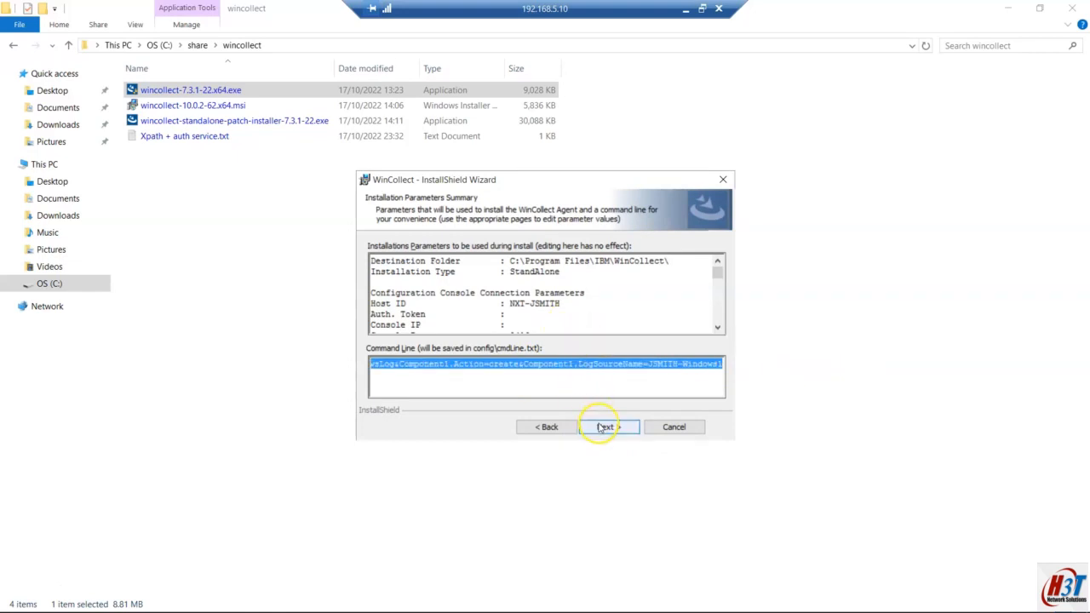
left_click(602, 427)
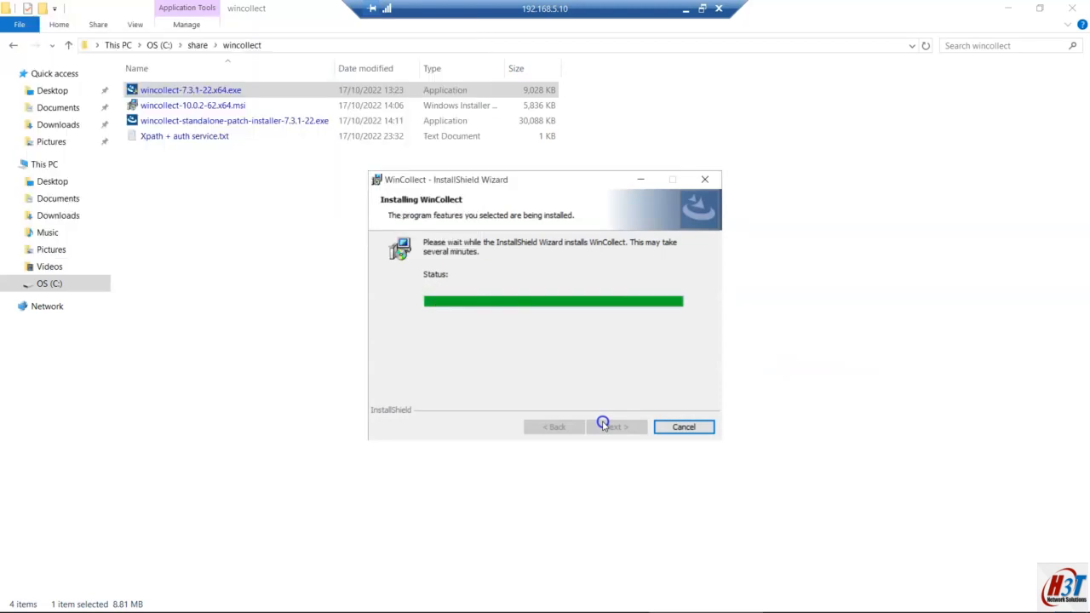
left_click(613, 427)
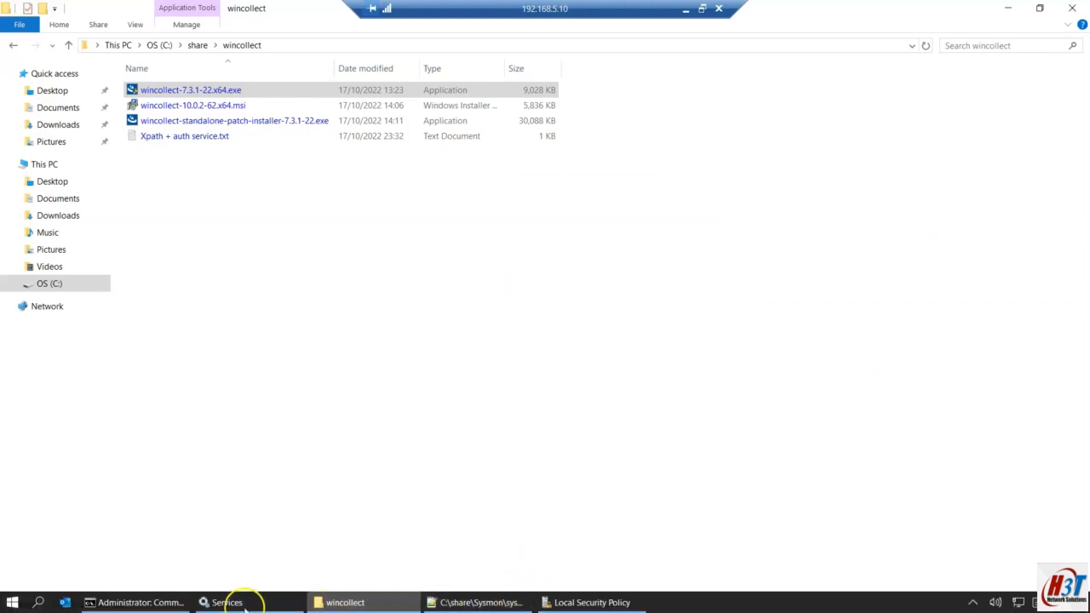
Step: Refresh the Services list, select the new WinCollect service, then minimize the remote session
left_click(223, 602)
left_click(311, 260)
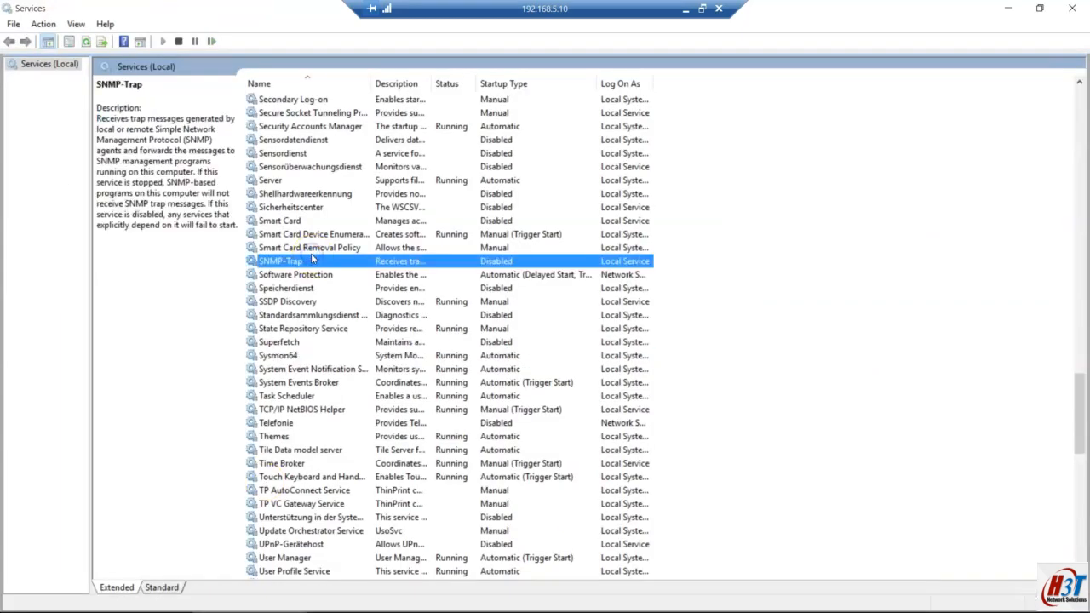
type("wi")
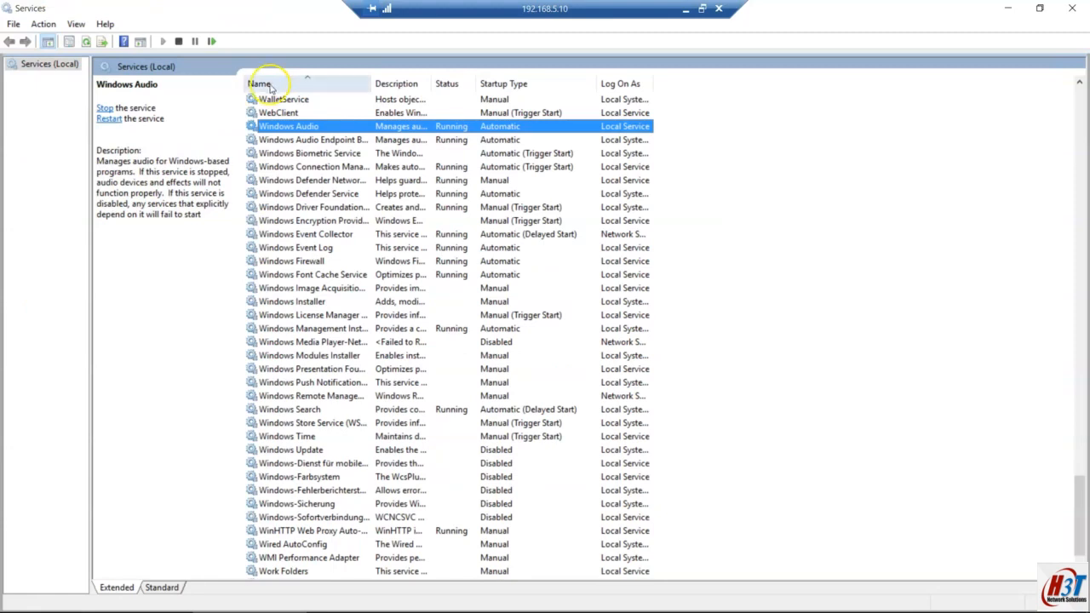
left_click(86, 42)
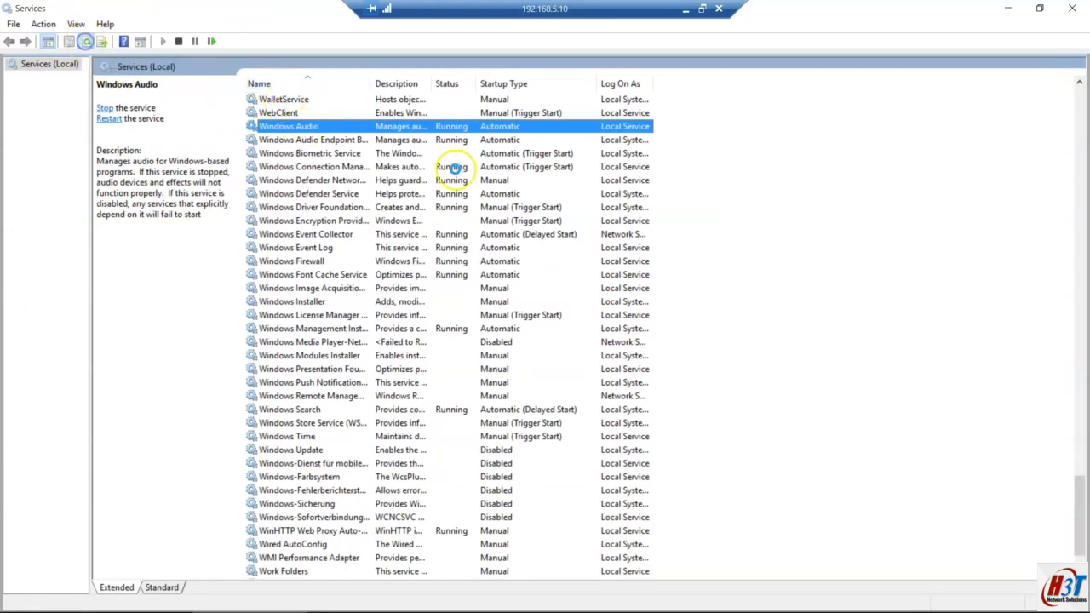
left_click(294, 128)
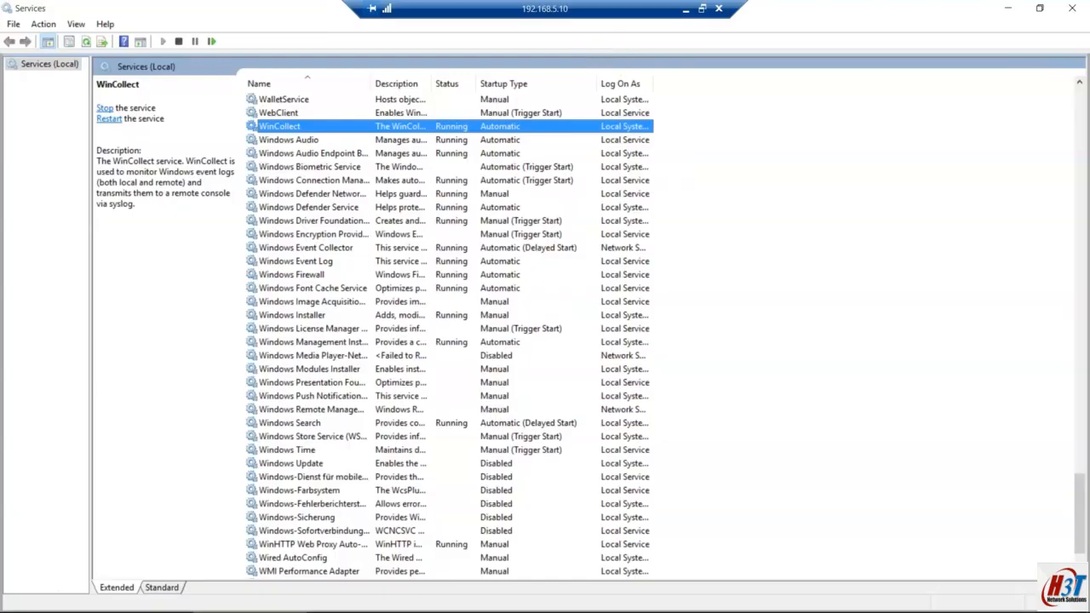
left_click(685, 8)
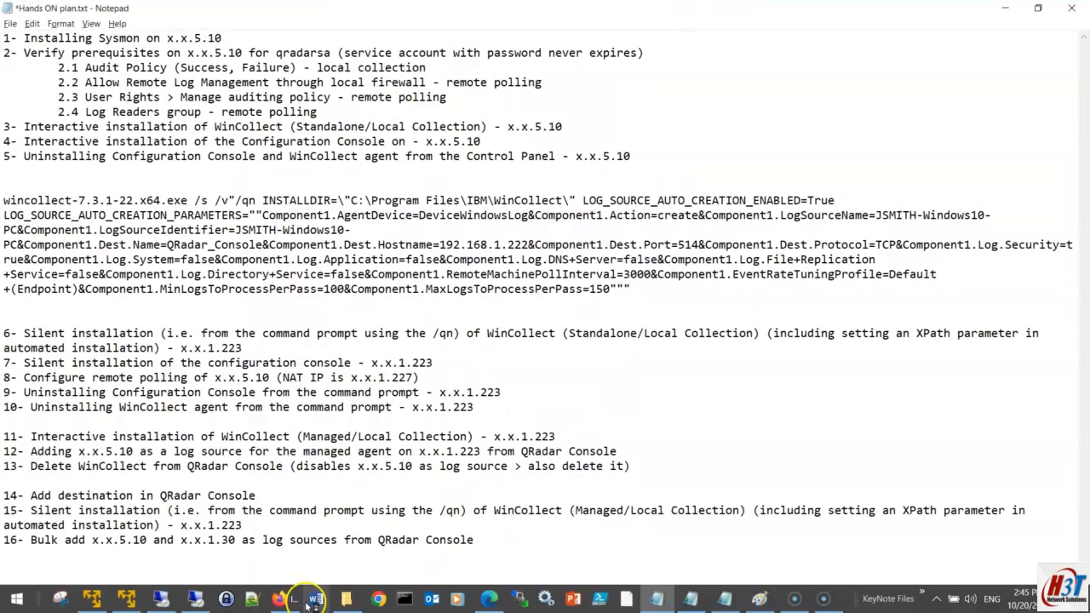
Step: Save the Notepad plan and switch to the QRadar Admin Console page in Firefox
left_click(274, 259)
key("ctrl+s")
left_click(280, 603)
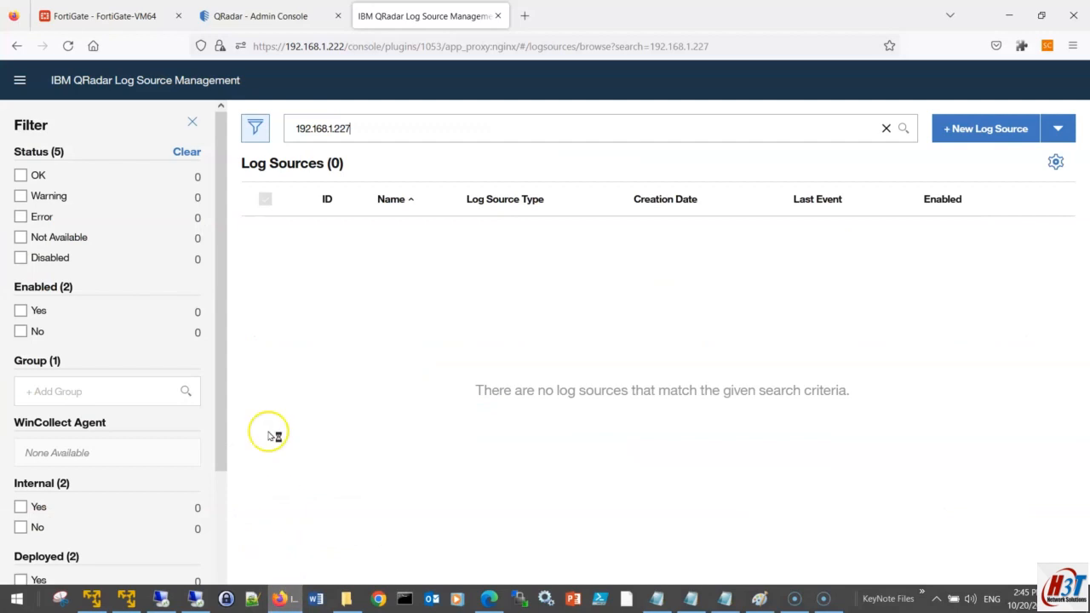
left_click(239, 16)
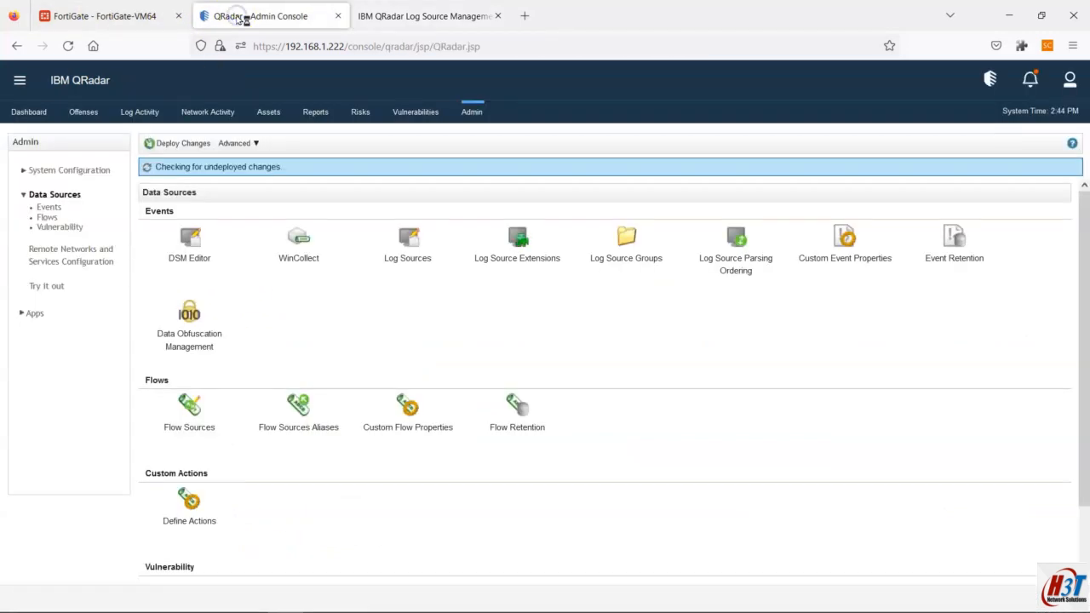
Step: Load the QRadar console at 192.168.1.222 in a new tab and dismiss the license warning
left_click(523, 15)
type("192")
key("Return")
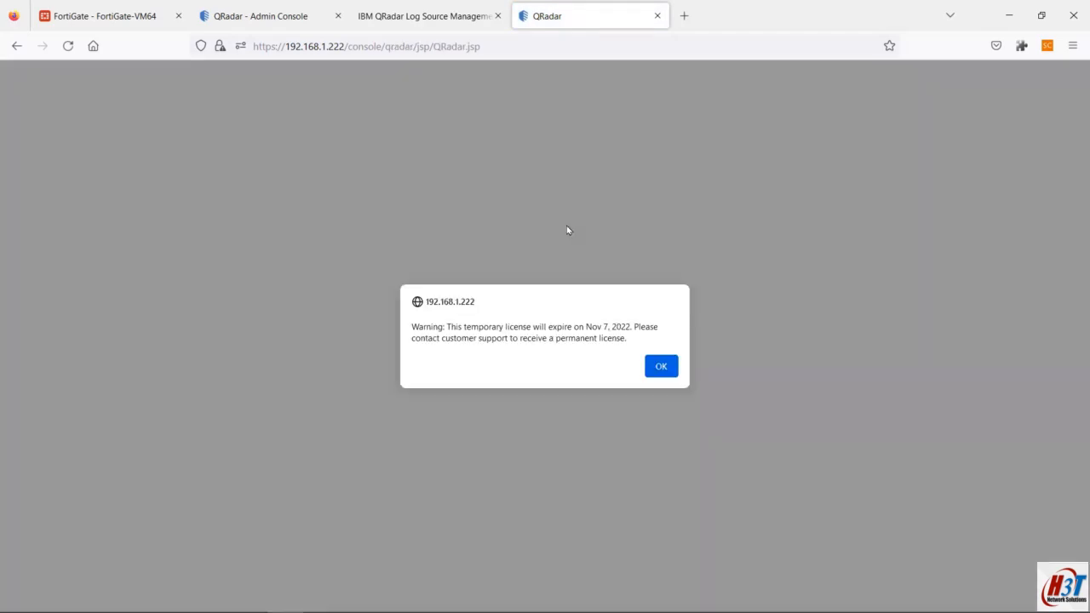
left_click(665, 364)
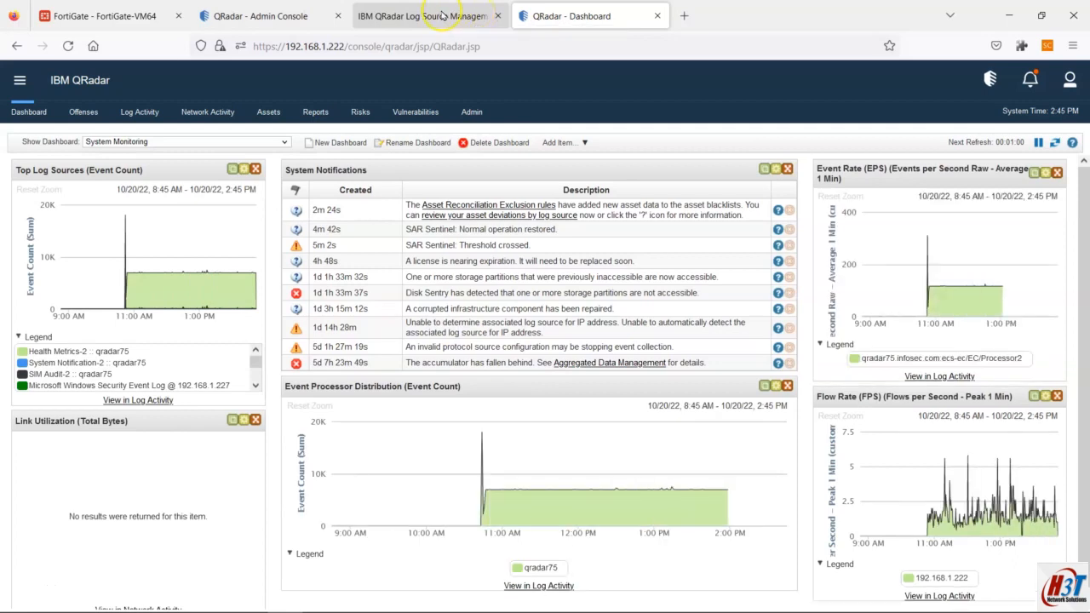
Step: View Log Activity with the Log Source column widened, then return to Log Source Management
left_click(138, 109)
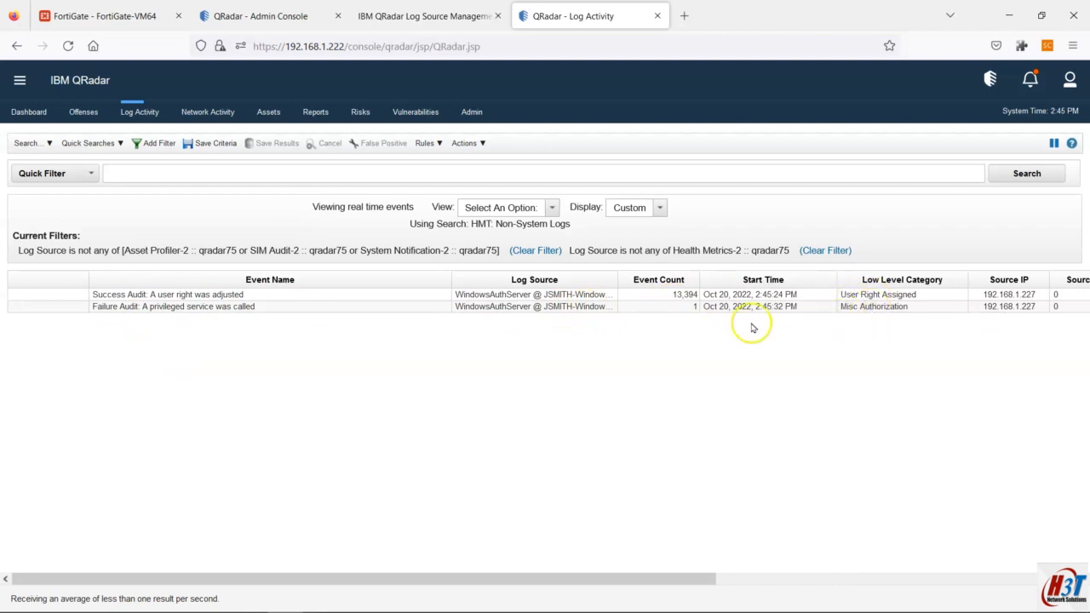
left_click_drag(620, 277, 653, 278)
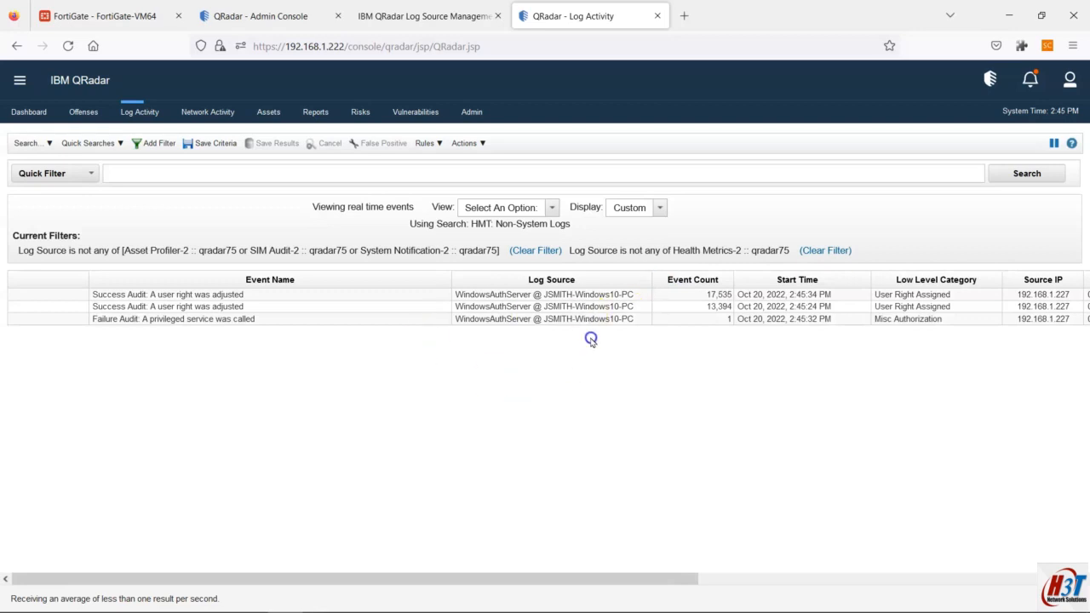
left_click_drag(662, 577, 418, 569)
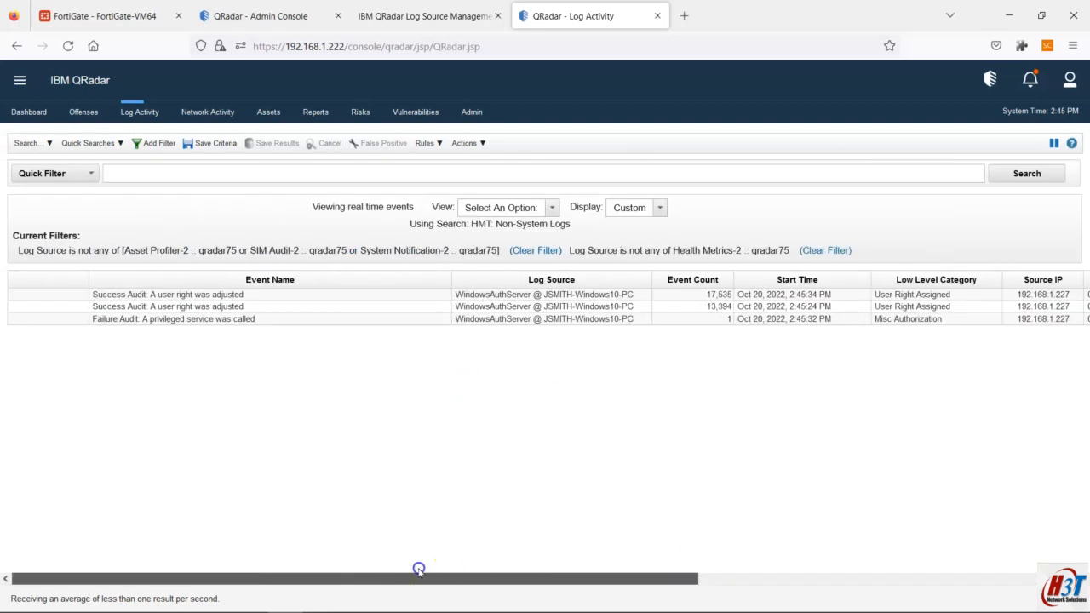
left_click(422, 16)
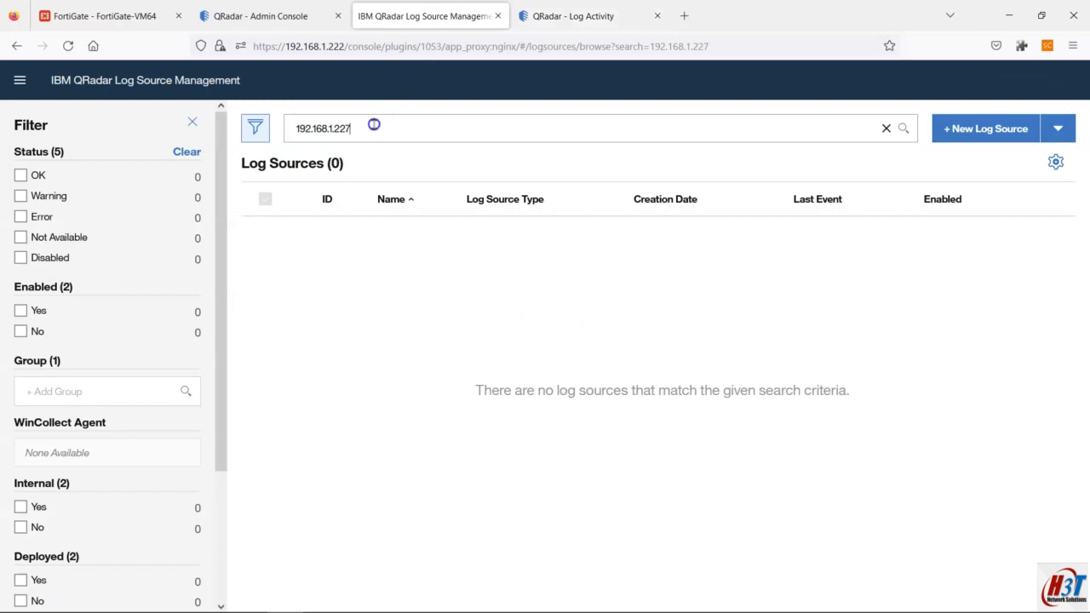
Step: Search log sources by the Windows host name, view the found source's events, then close that list
type("JSMITH")
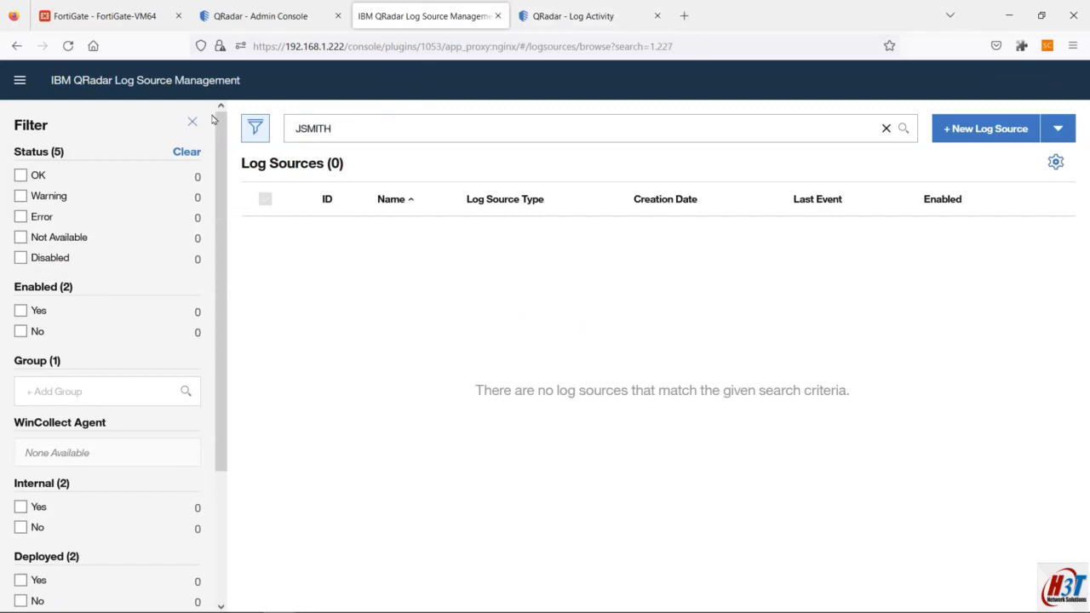
key("Return")
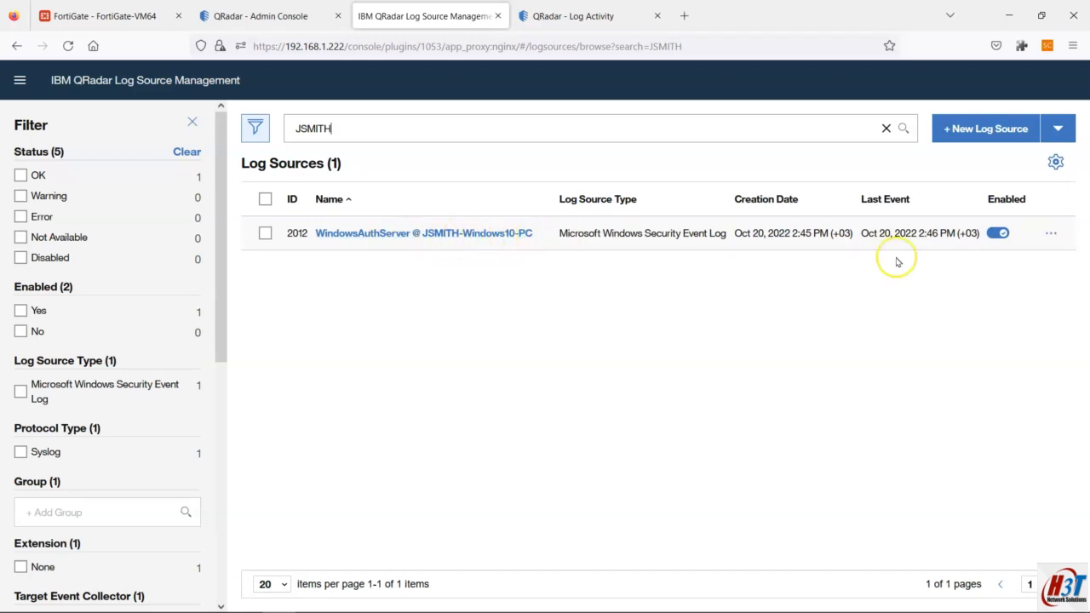
left_click(1049, 234)
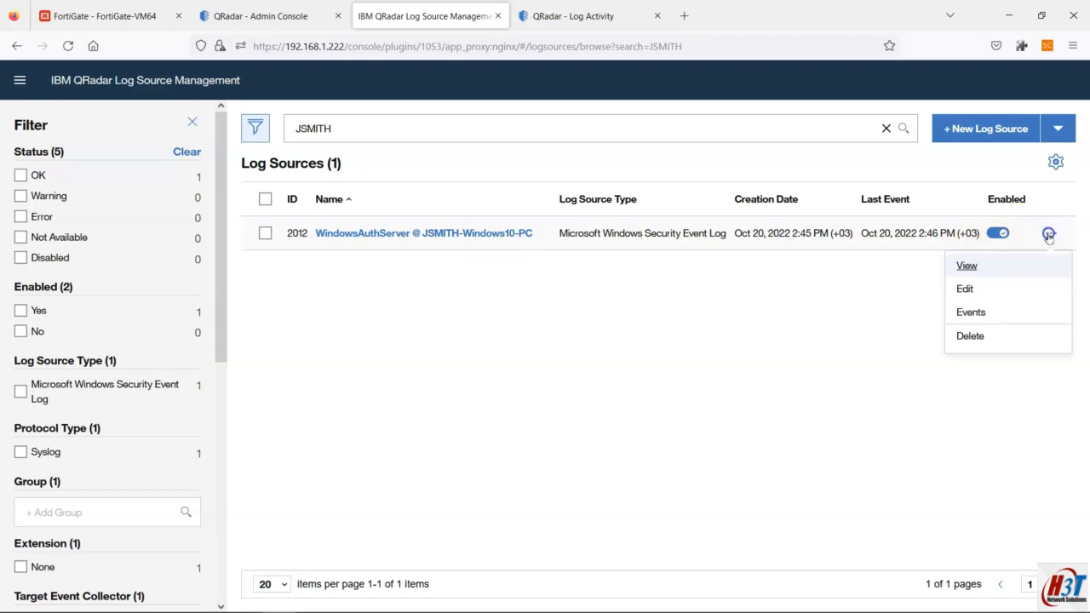
left_click(970, 312)
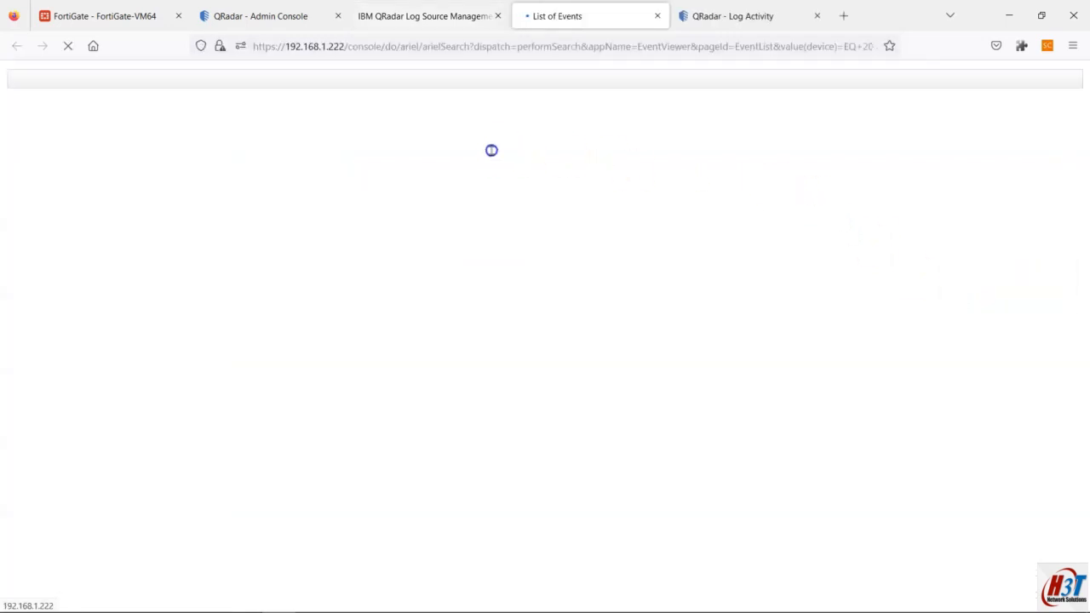
scroll(249, 528, "down", 5)
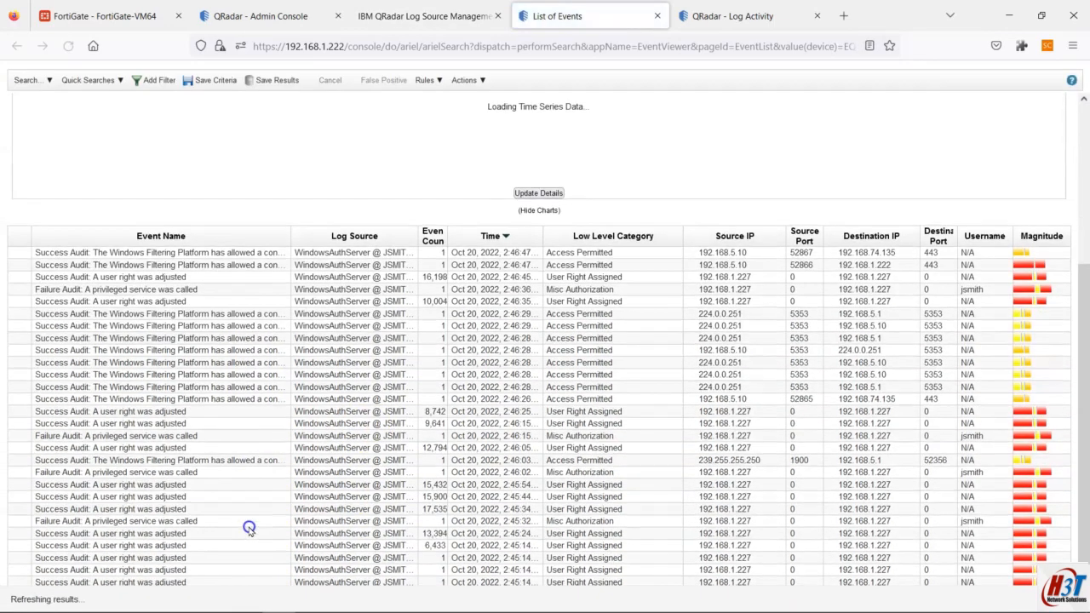
scroll(249, 528, "up", 2)
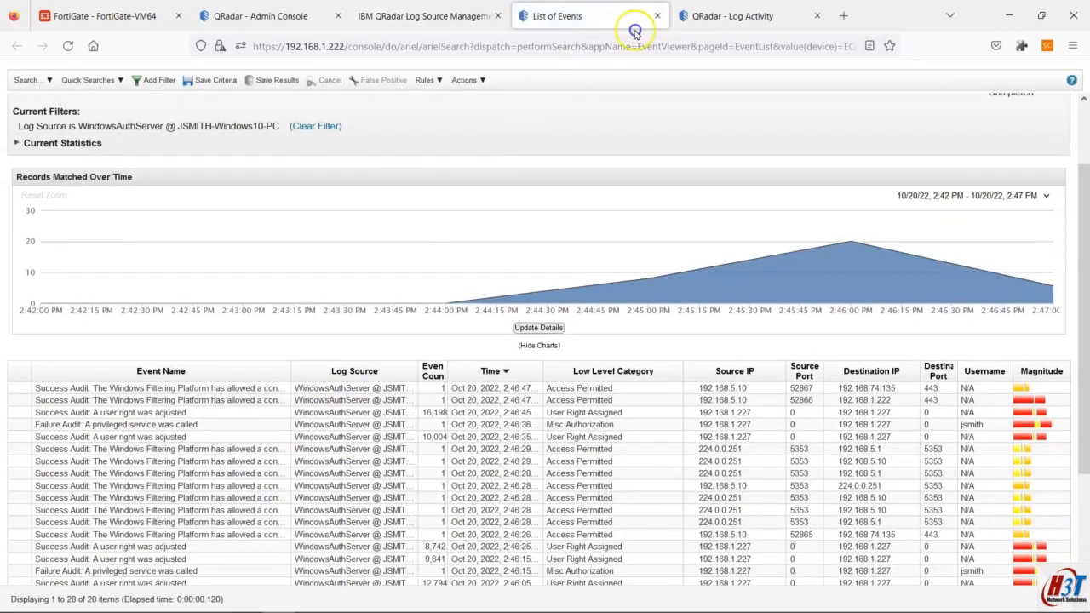
left_click(657, 15)
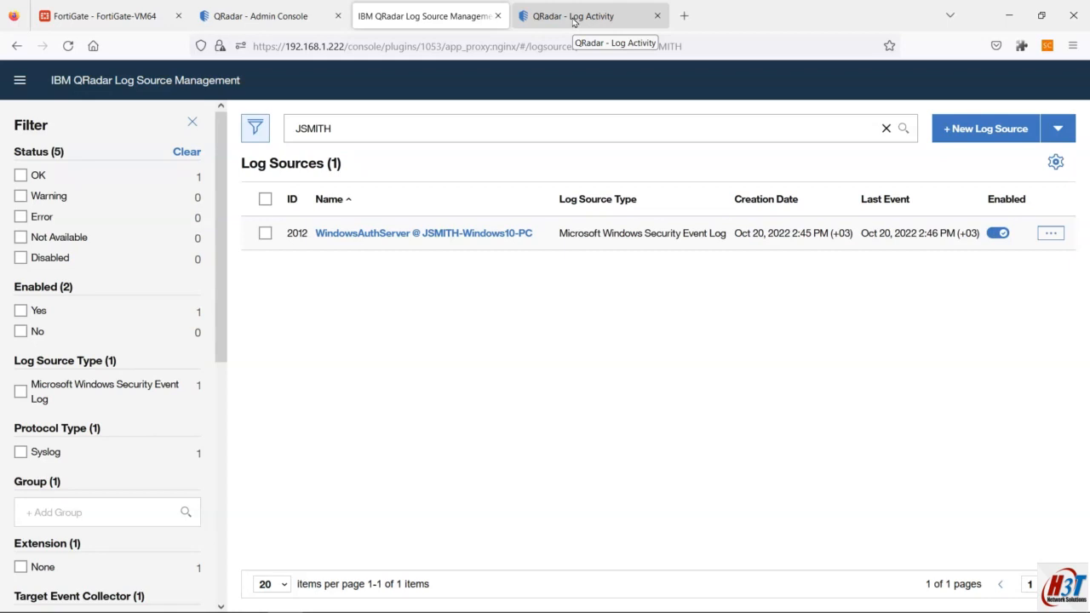
Step: Mark the Configuration Console installation step in the Notepad plan
mouse_move(692, 602)
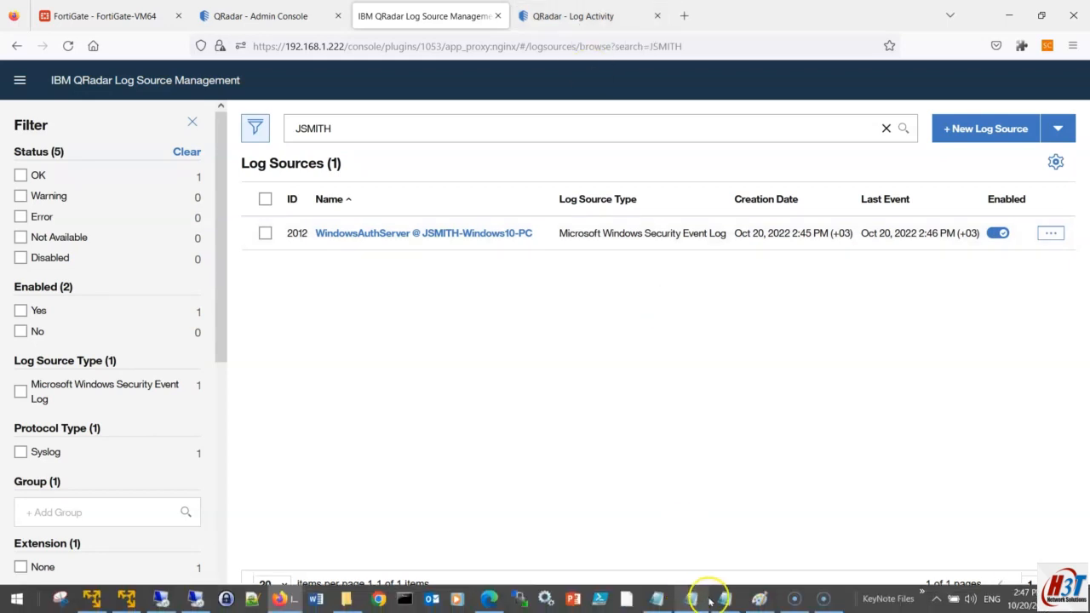
left_click(658, 600)
left_click(6, 142)
left_click_drag(7, 142, 509, 138)
Step: On the remote machine, launch wincollect-standalone-patch-installer-7.3.1-22.exe from the wincollect folder
mouse_move(494, 610)
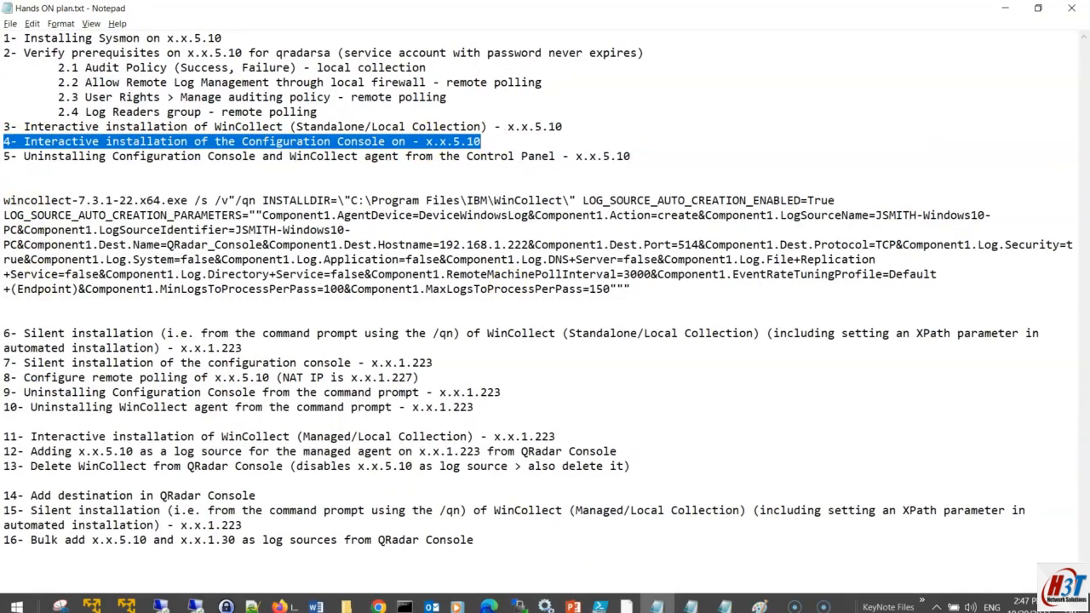
left_click(198, 600)
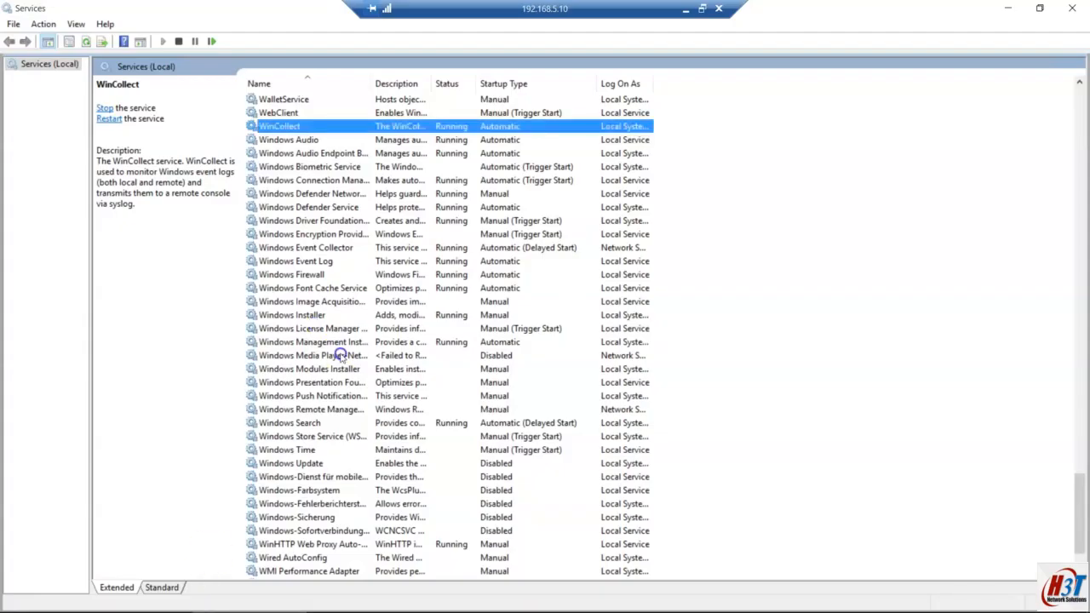
left_click(362, 603)
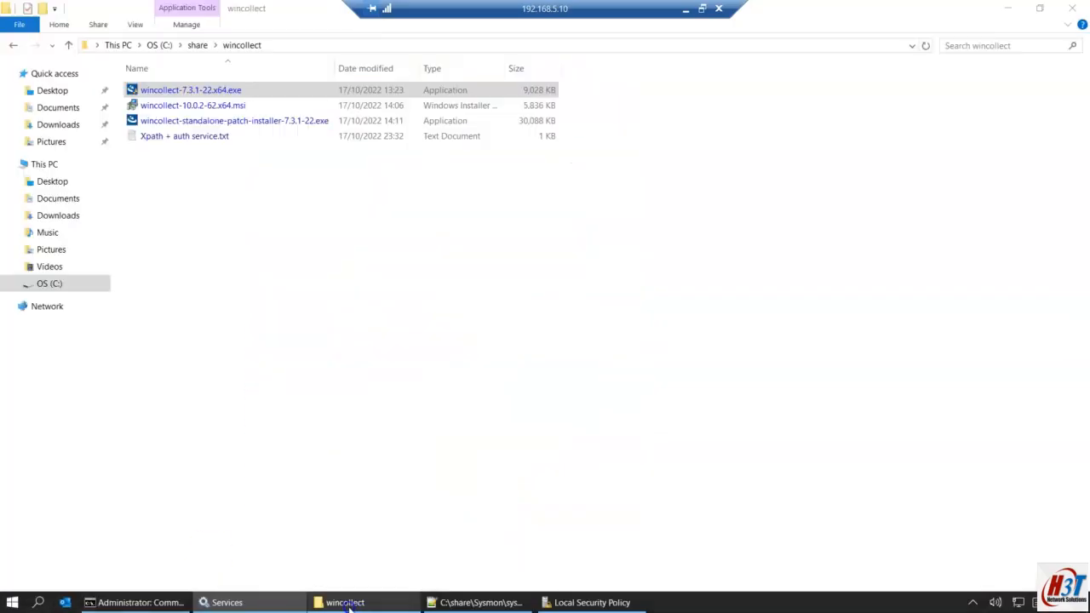
double_click(226, 124)
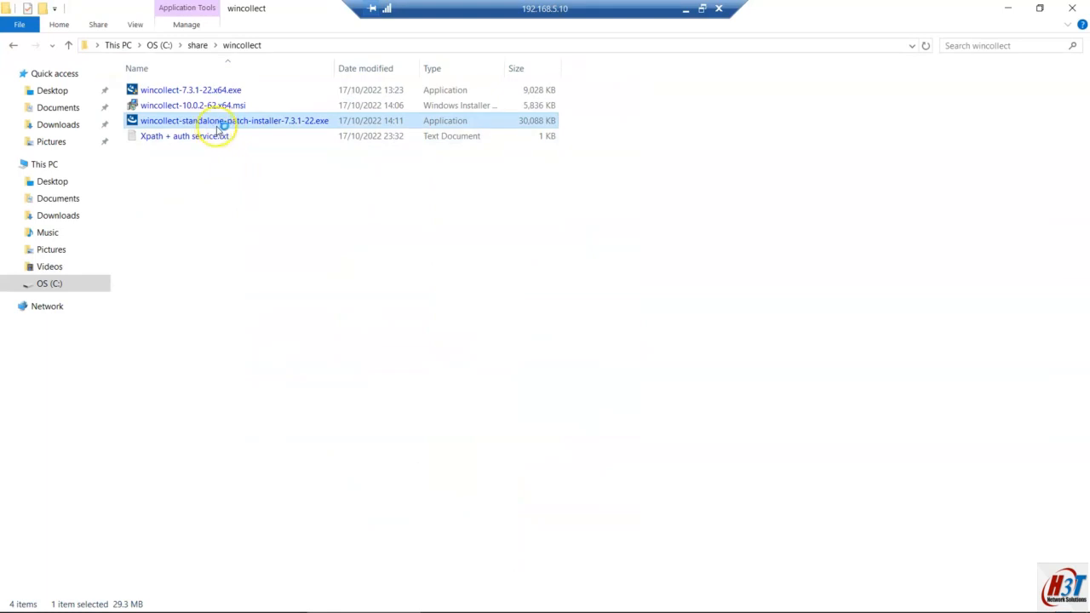
left_click(256, 124)
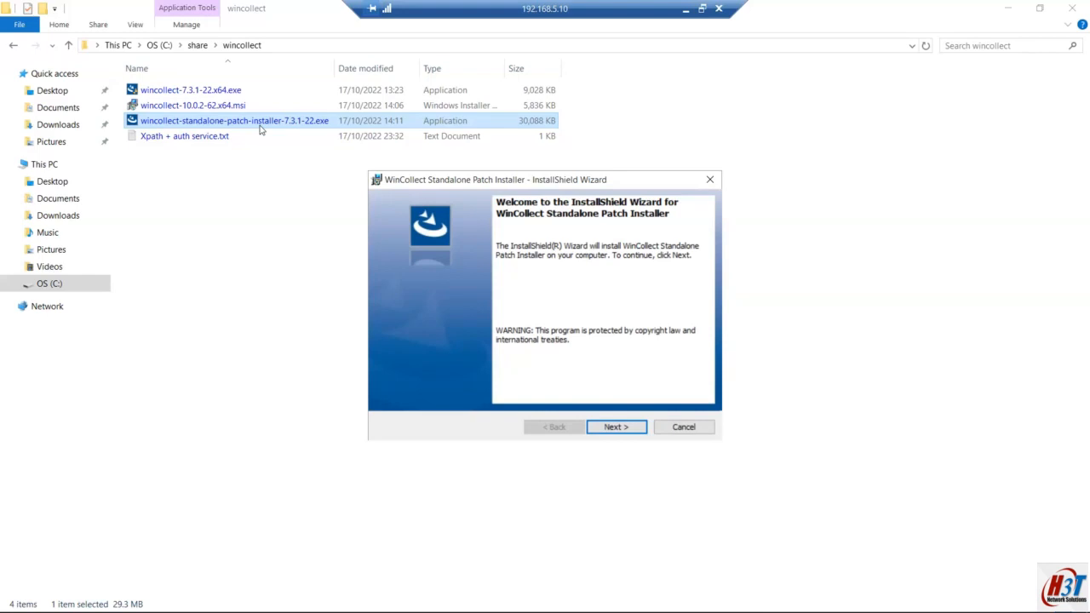
Step: Accept the license, keep default features, install the Configuration Console approving UAC, and finish
left_click(614, 428)
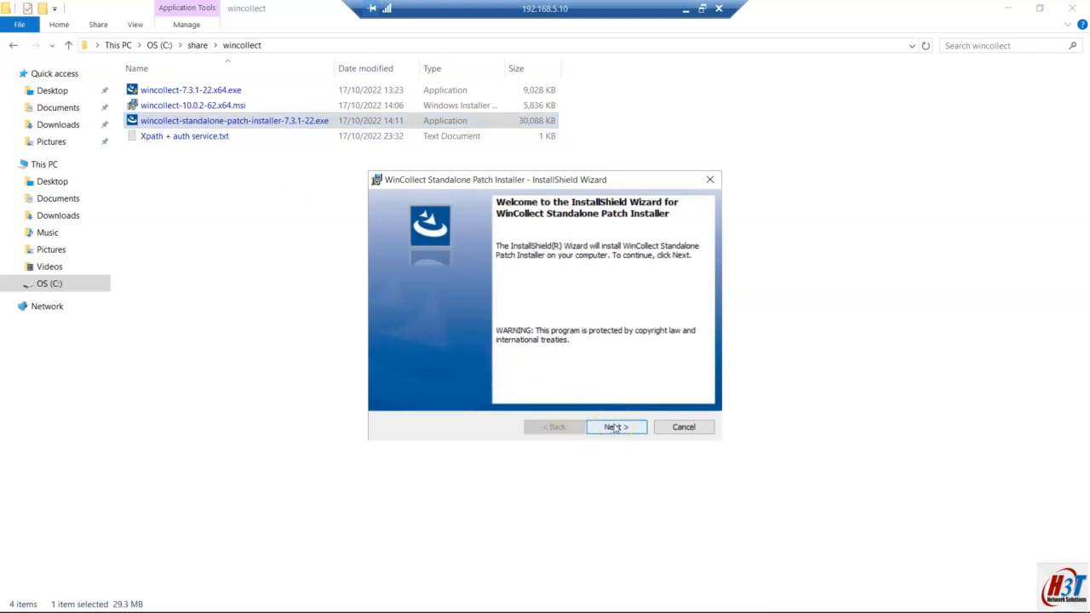
left_click(615, 428)
left_click(510, 377)
left_click(609, 430)
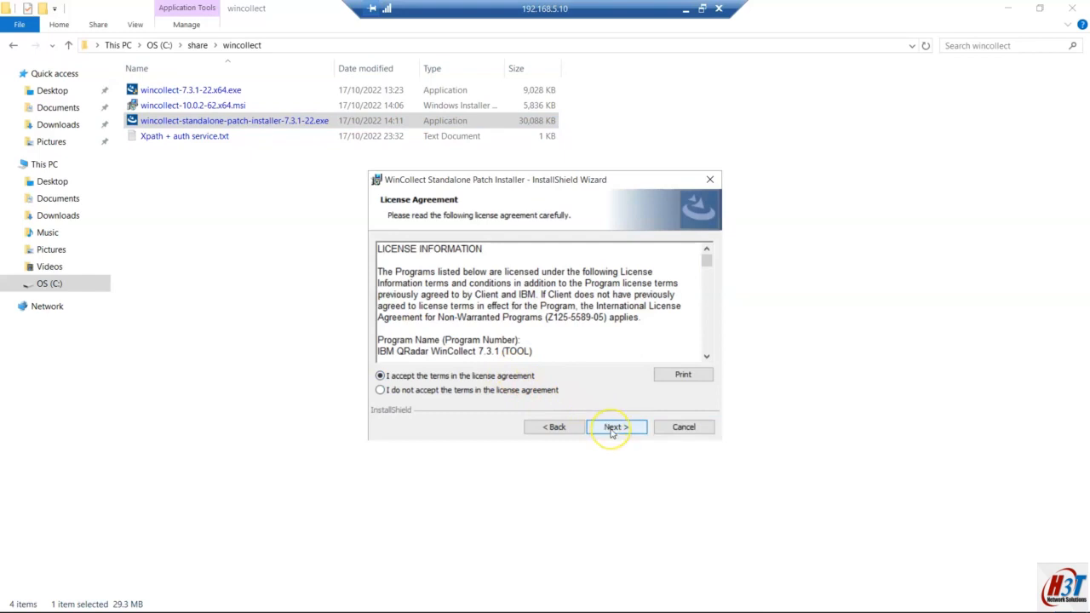
left_click(611, 432)
left_click(612, 432)
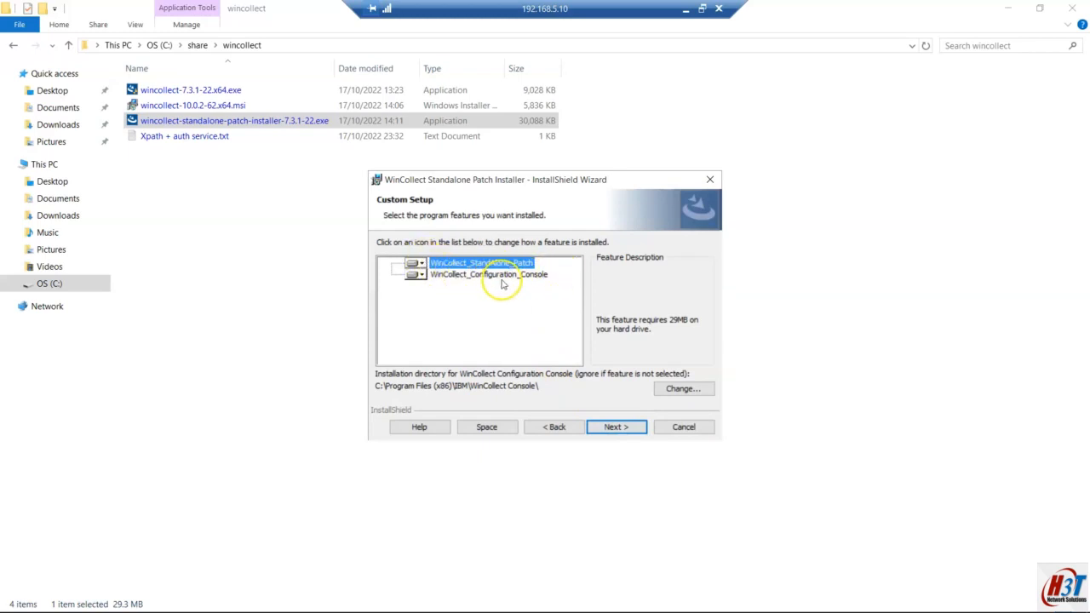
left_click(611, 429)
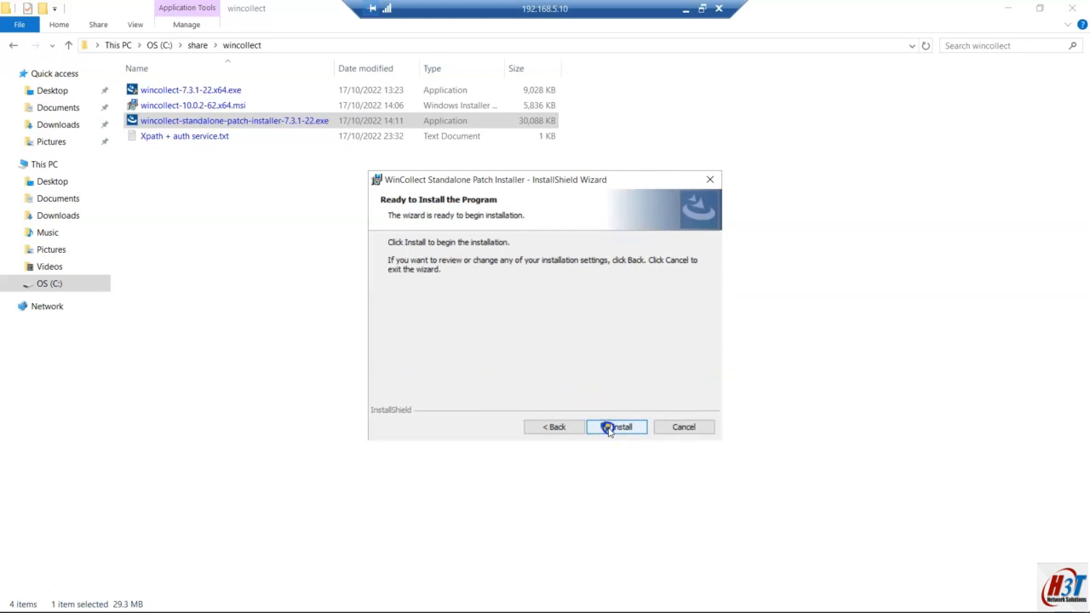
left_click(610, 430)
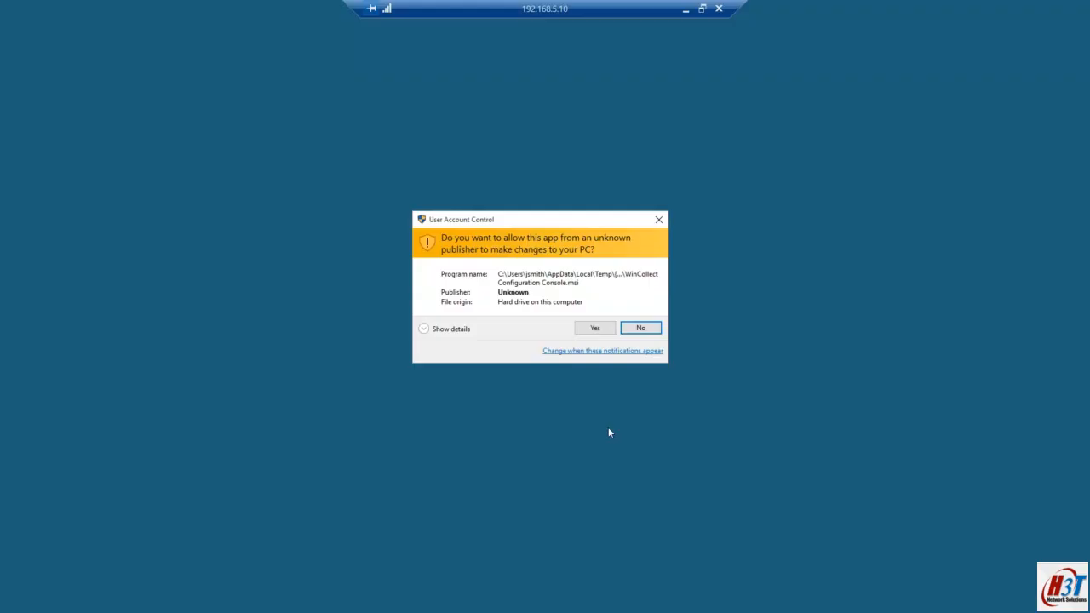
left_click(593, 332)
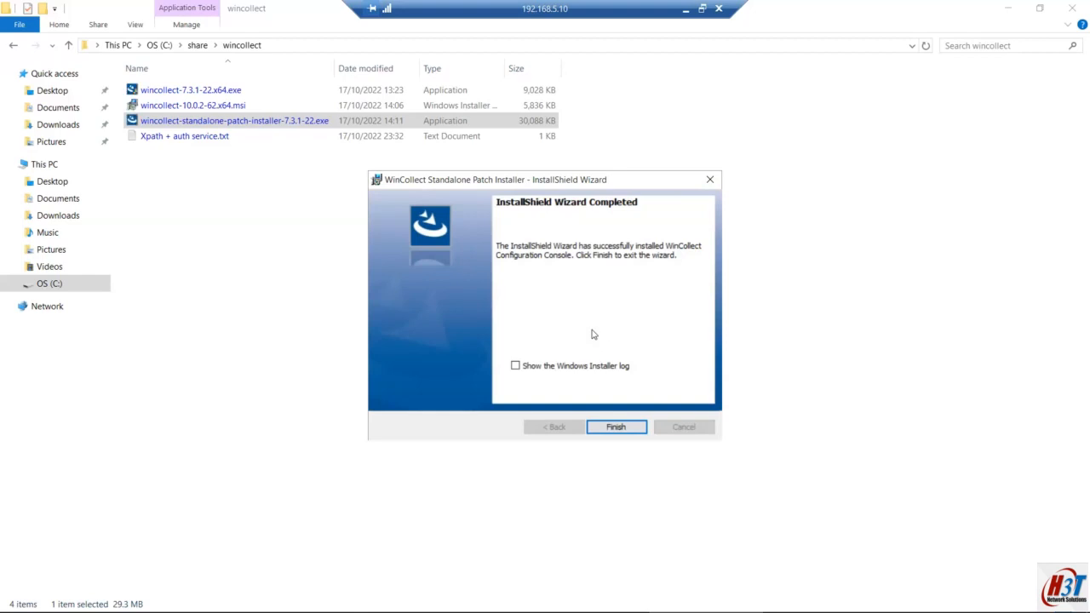
left_click(612, 428)
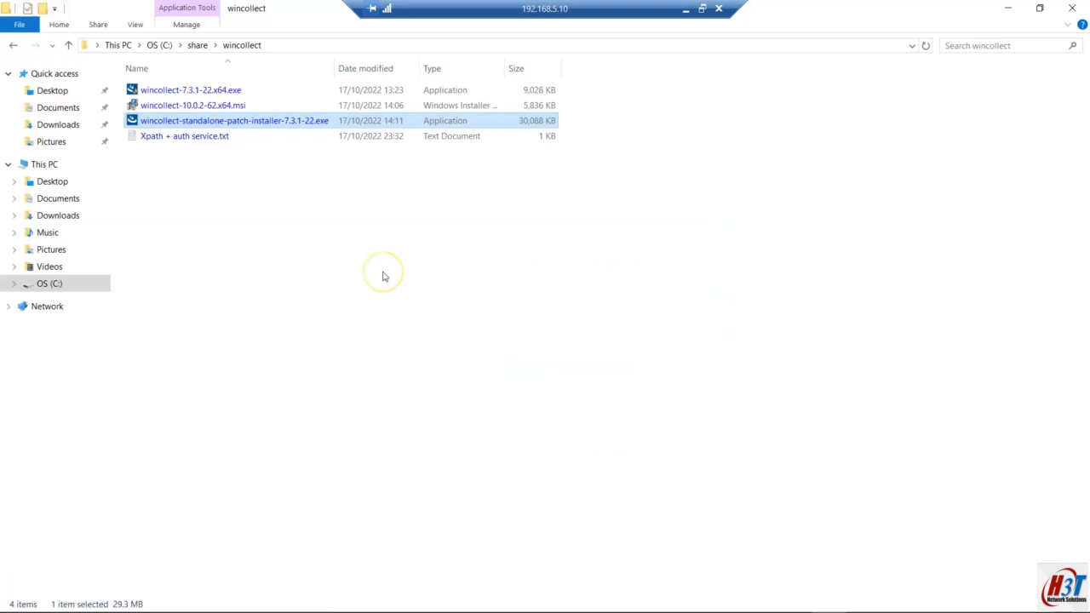
Step: Bring up the Start menu app list to find the Configuration Console
key("super")
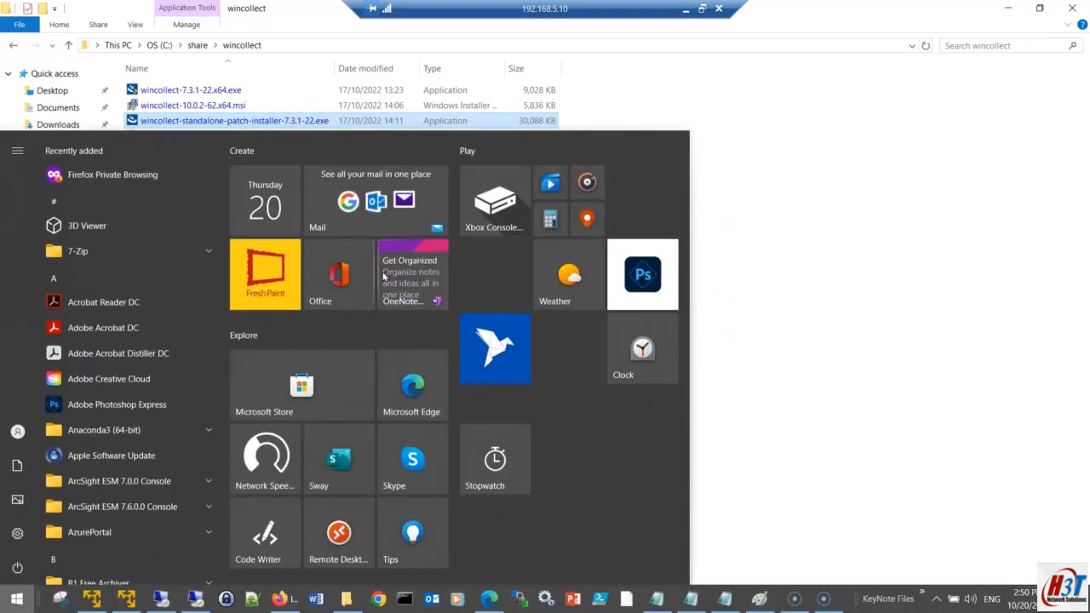
left_click(778, 195)
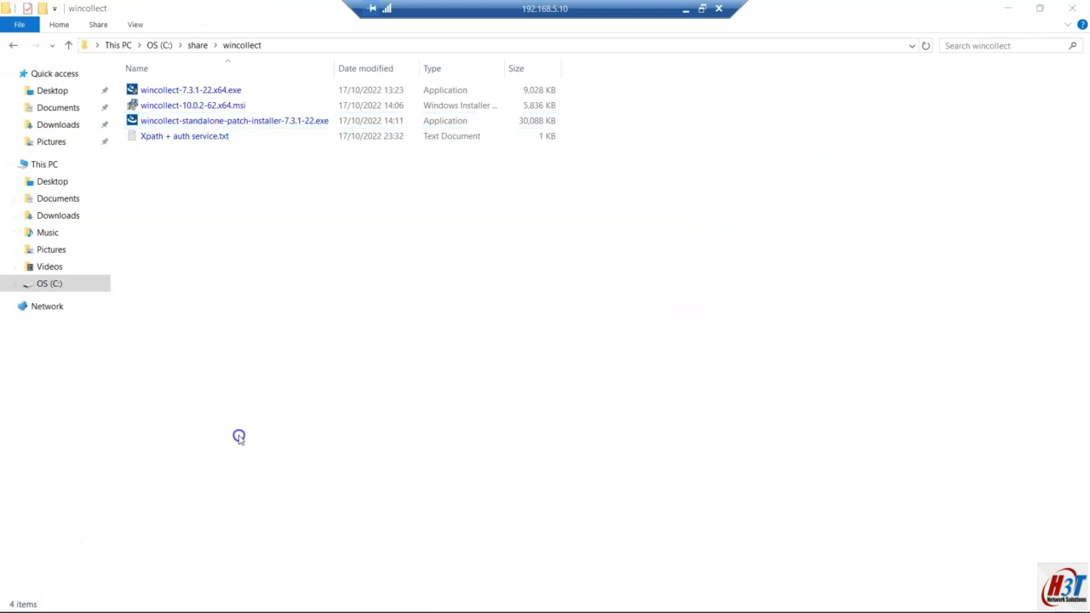
key("super")
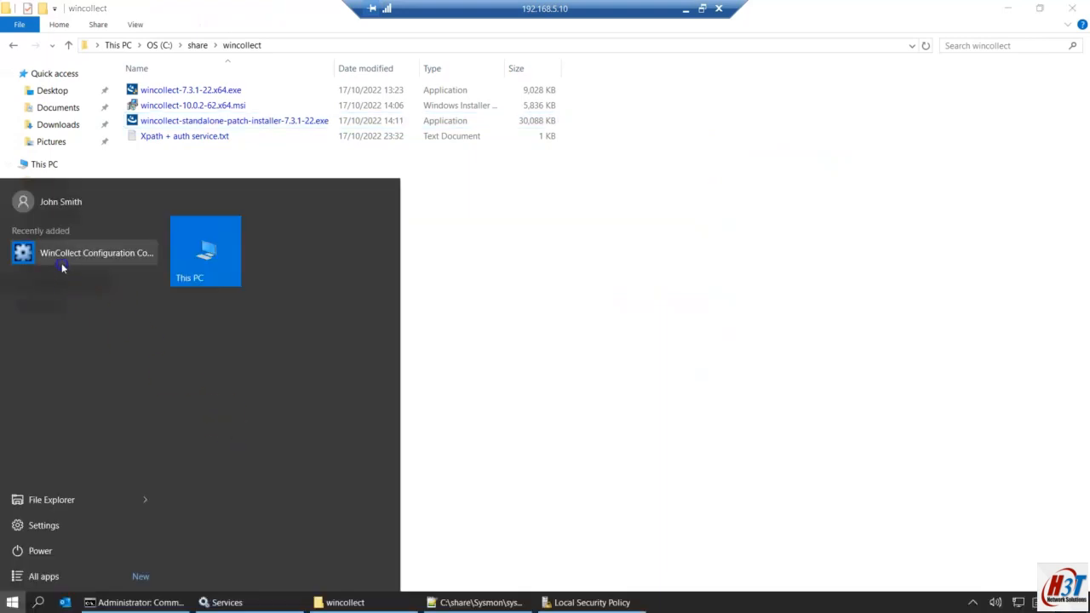
Step: Launch the Configuration Console as admin, expand Devices, Destinations and Global Configuration, and select Disk Manager
left_click(100, 253)
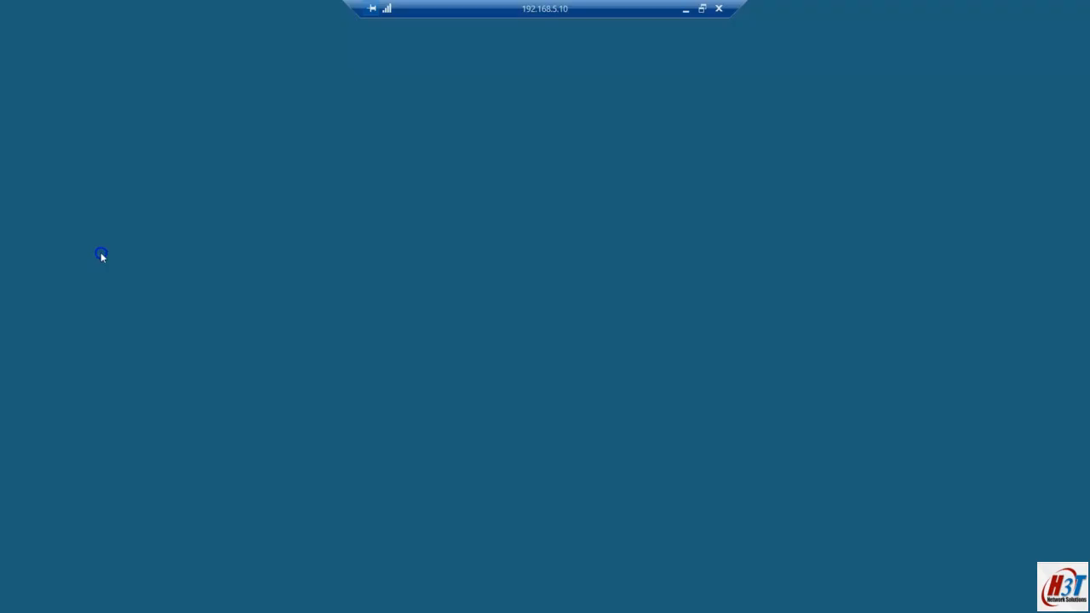
left_click(599, 326)
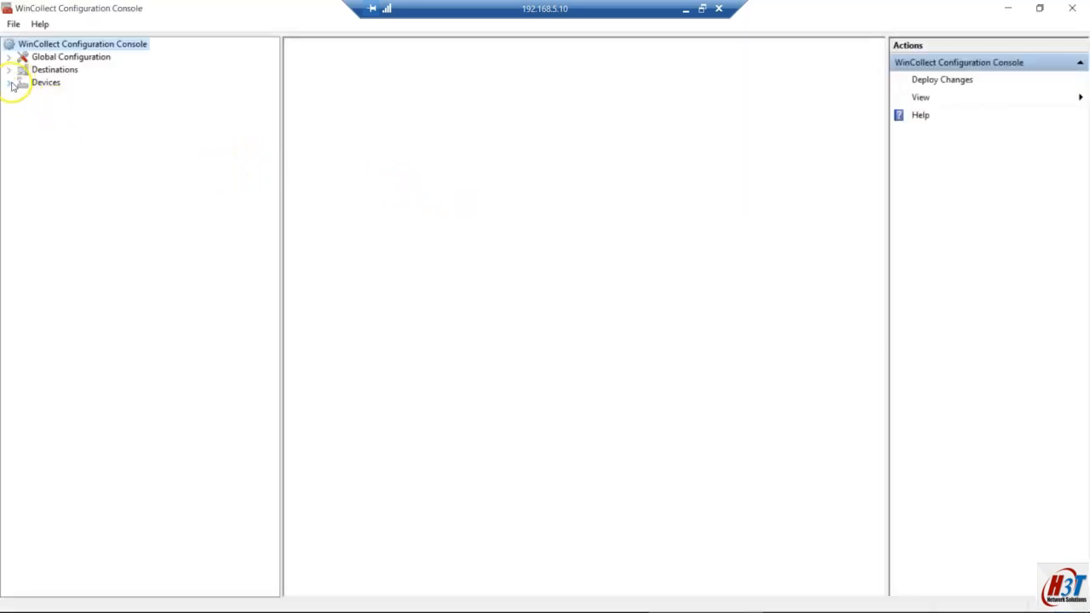
left_click(9, 83)
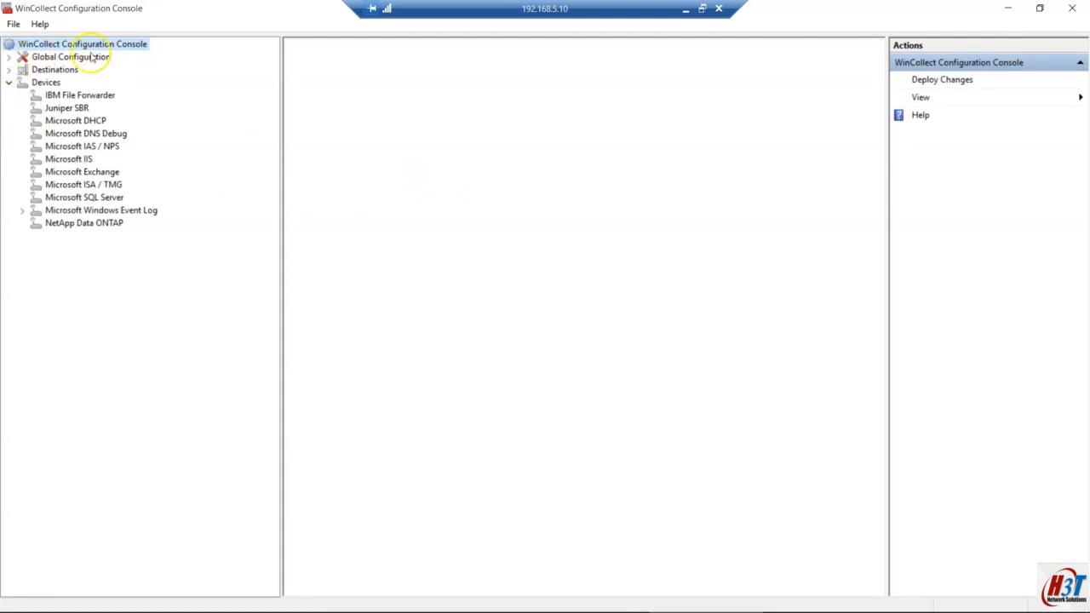
left_click(9, 71)
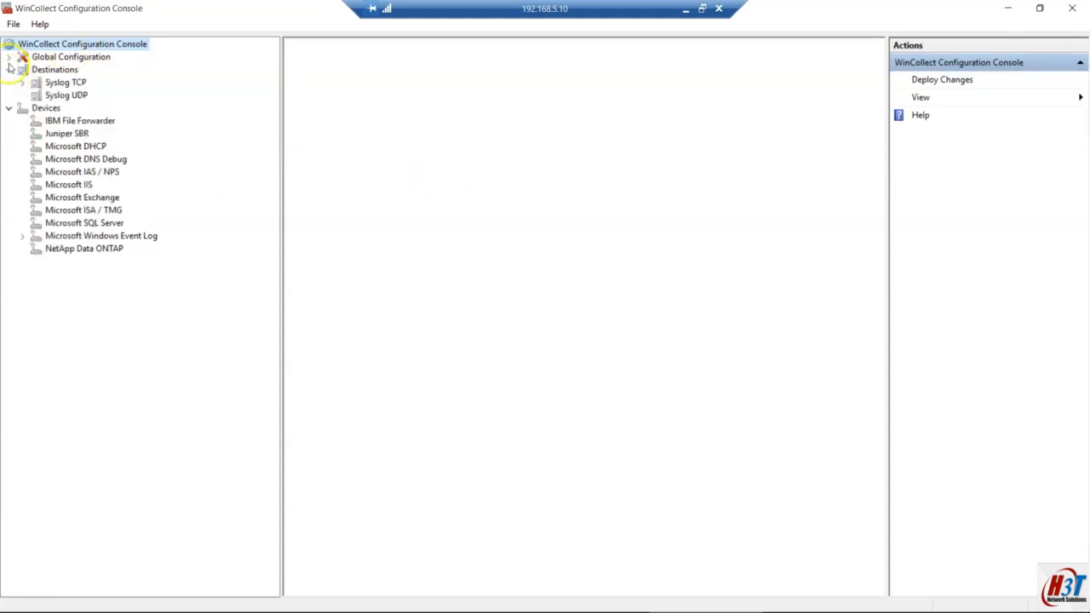
left_click(9, 58)
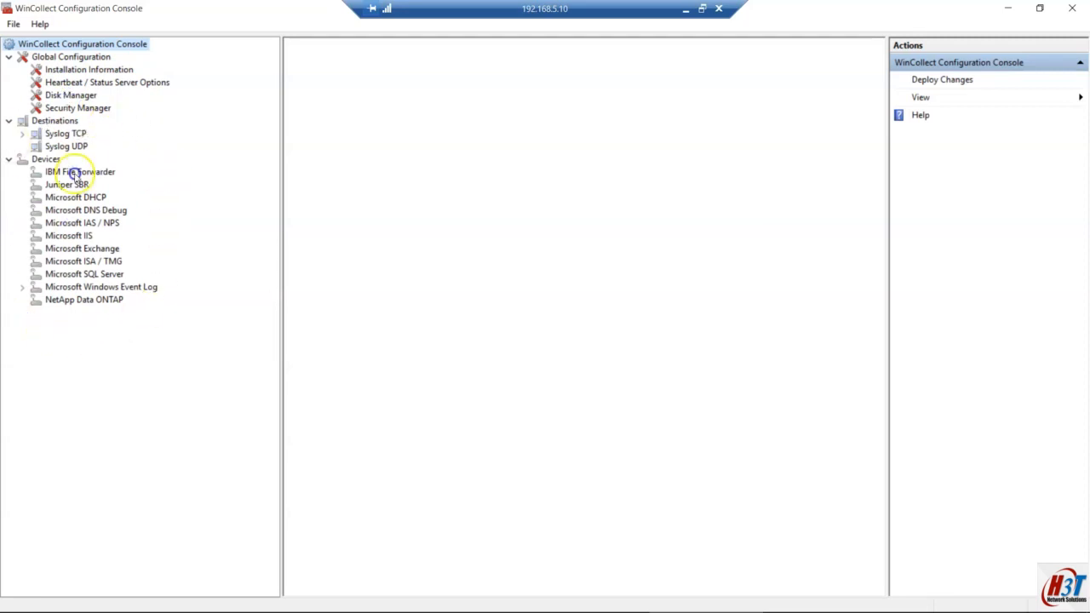
left_click(86, 98)
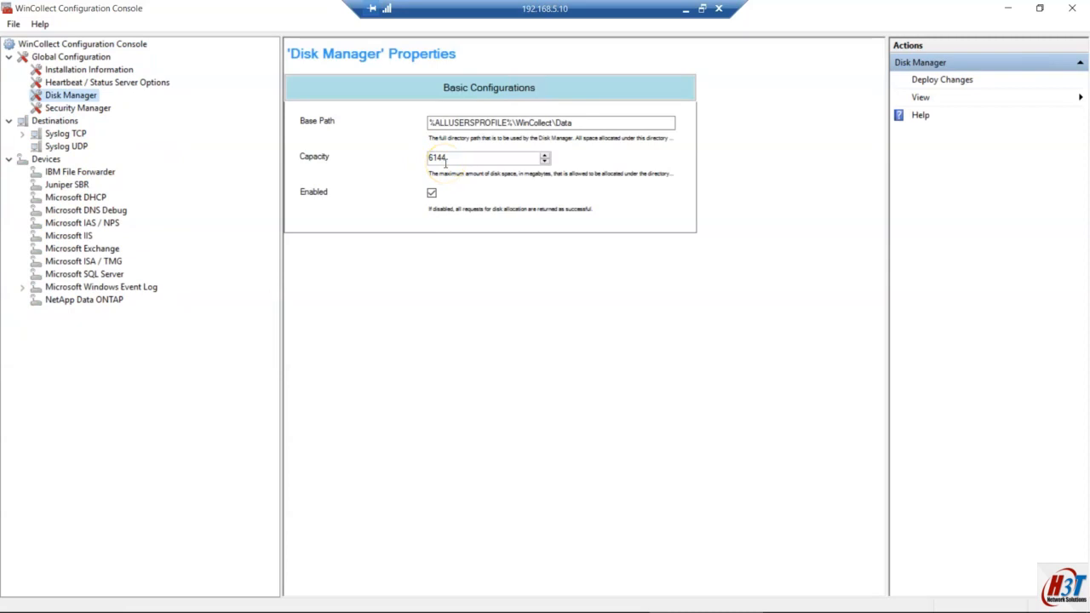
Step: Inspect the Disk Manager base path and 6144 capacity, then open the Security Manager page
left_click(550, 122)
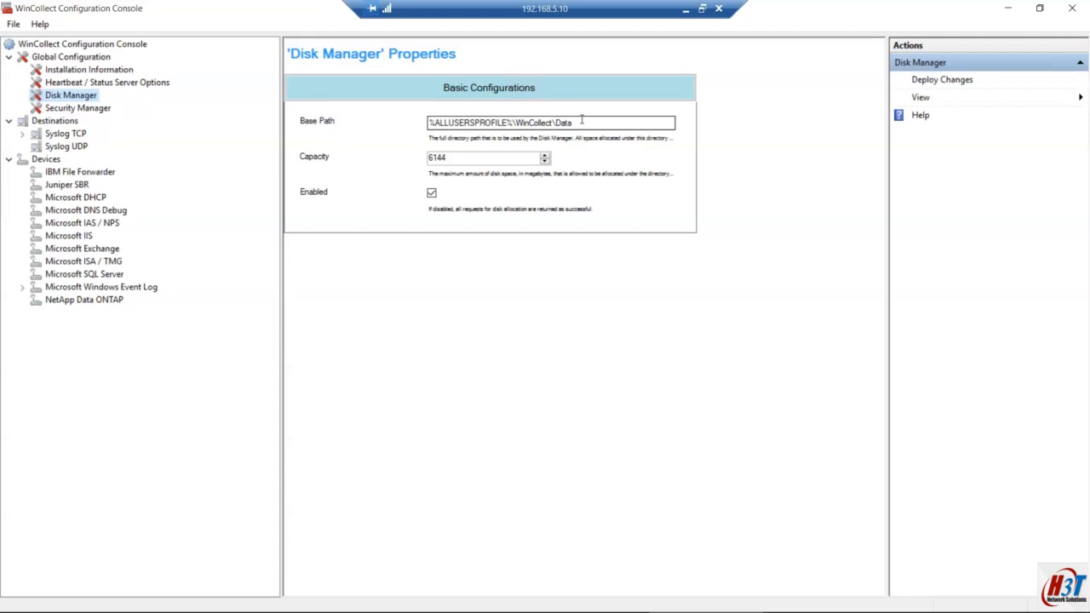
left_click(454, 159)
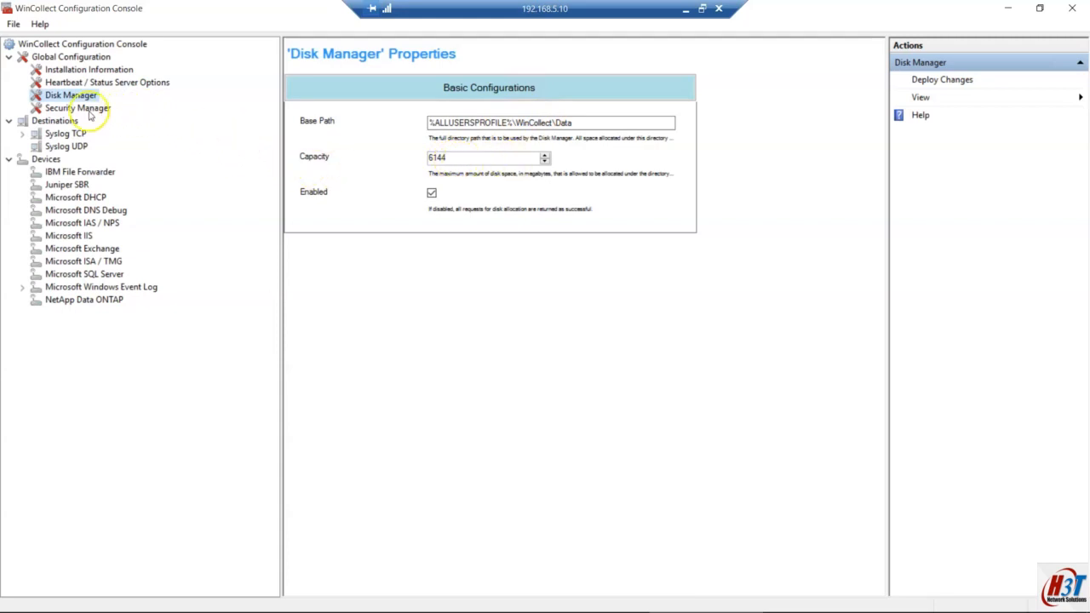
left_click(90, 114)
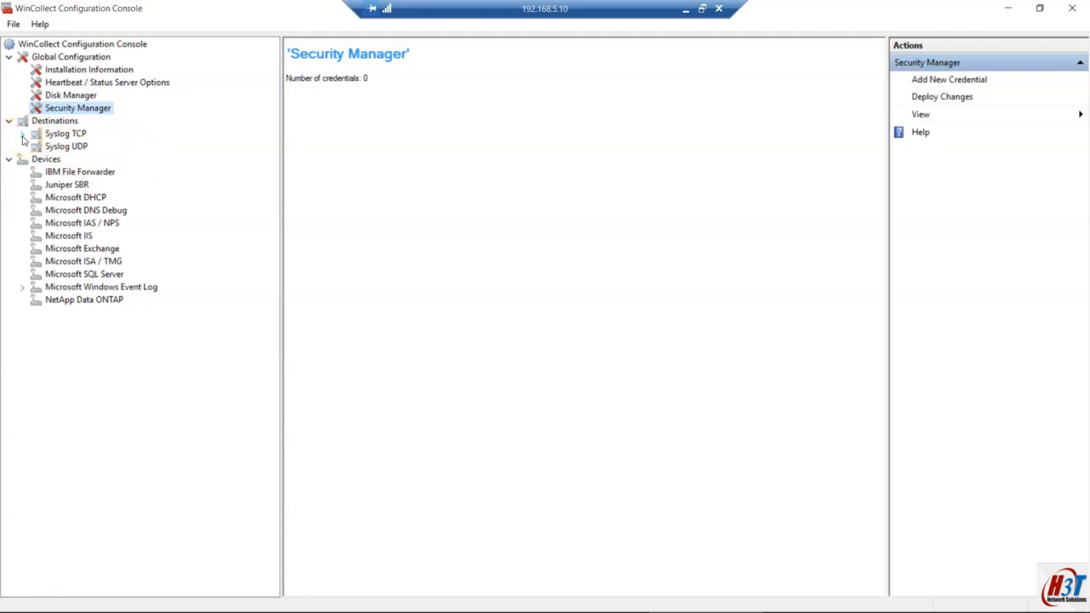
Step: Open the QRadar_Console destination under Syslog TCP and check its primary and secondary hostnames
left_click(23, 136)
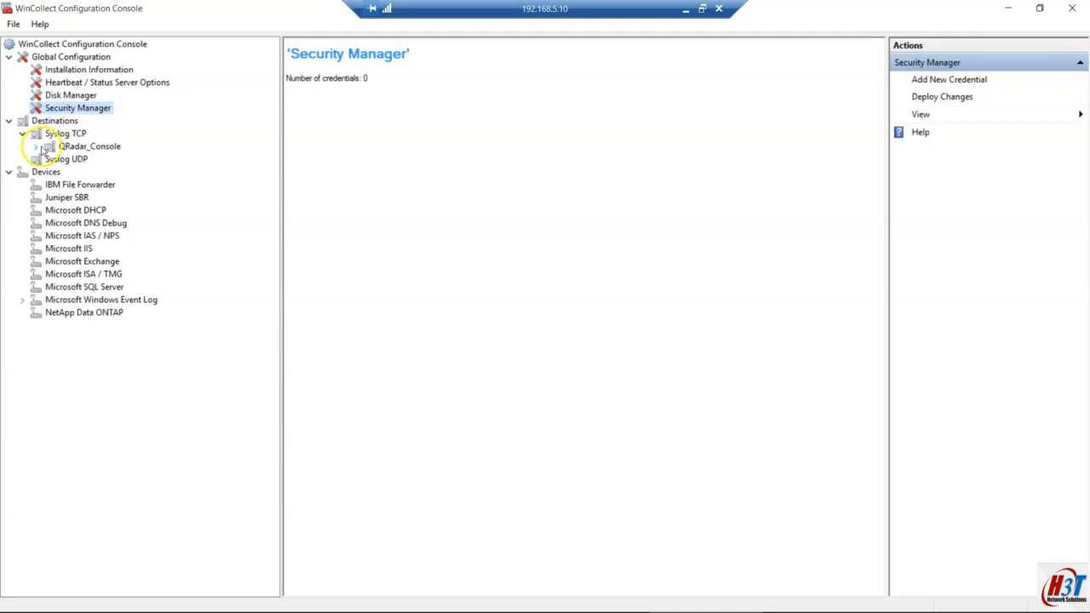
left_click(36, 147)
left_click(110, 147)
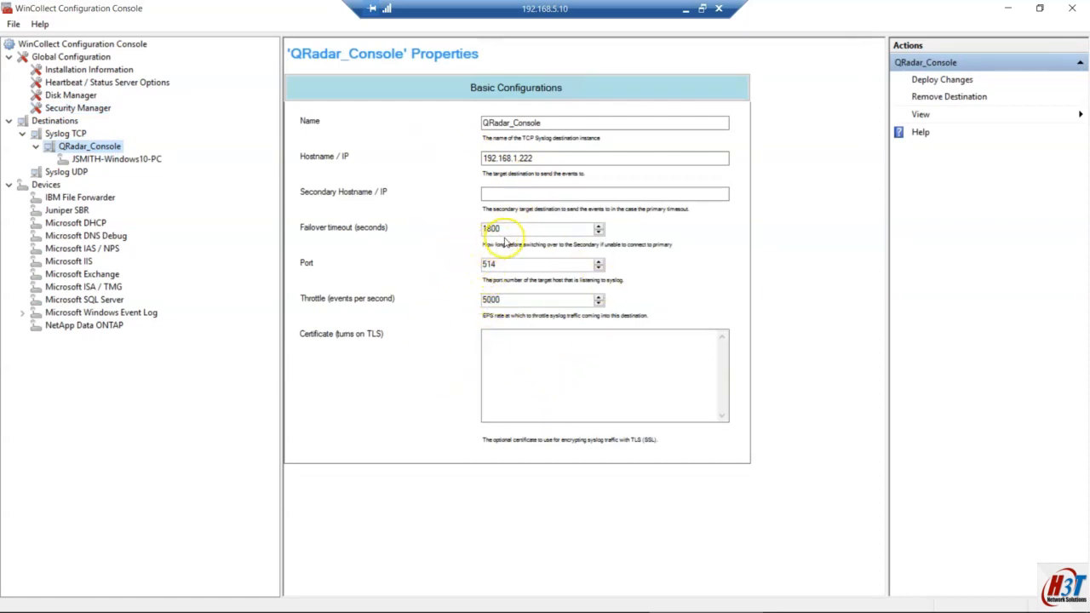
left_click(510, 193)
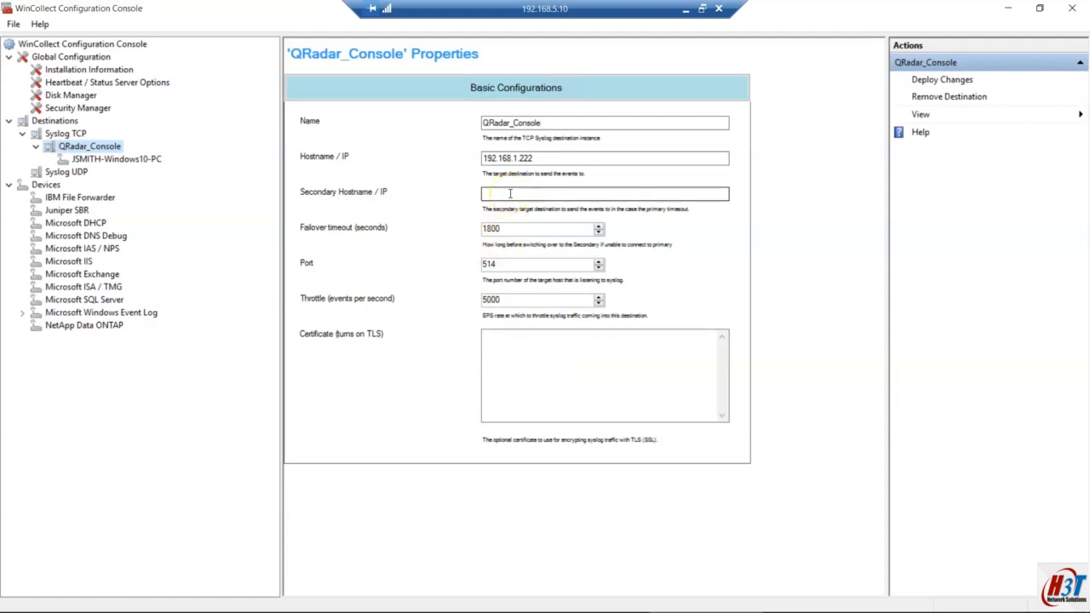
left_click(516, 158)
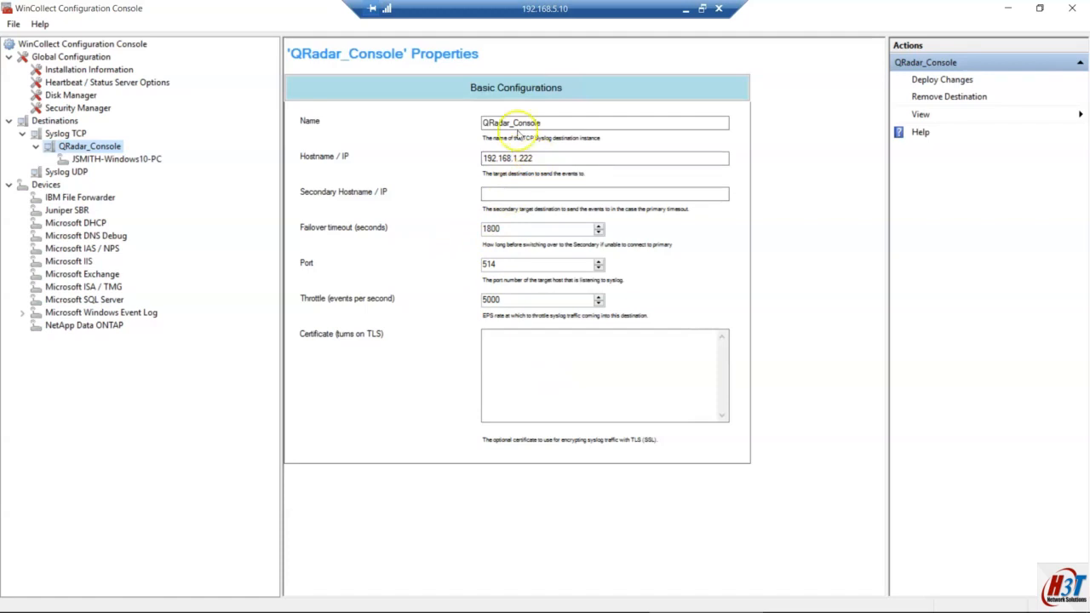
left_click(516, 194)
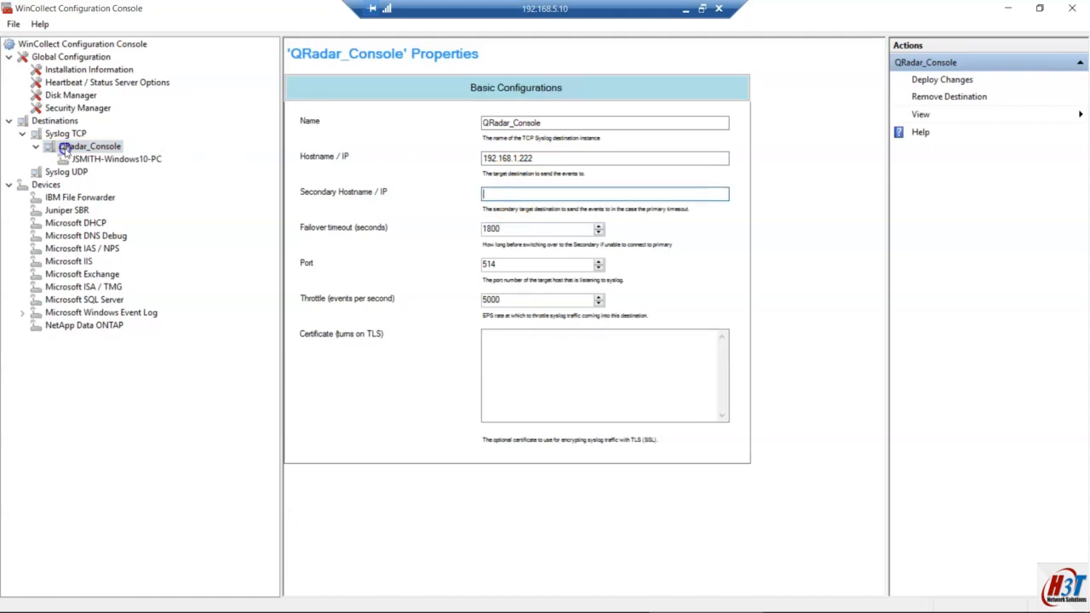
Step: Check its empty certificate field, then open the workstation device under Microsoft Windows Event Log
left_click(535, 195)
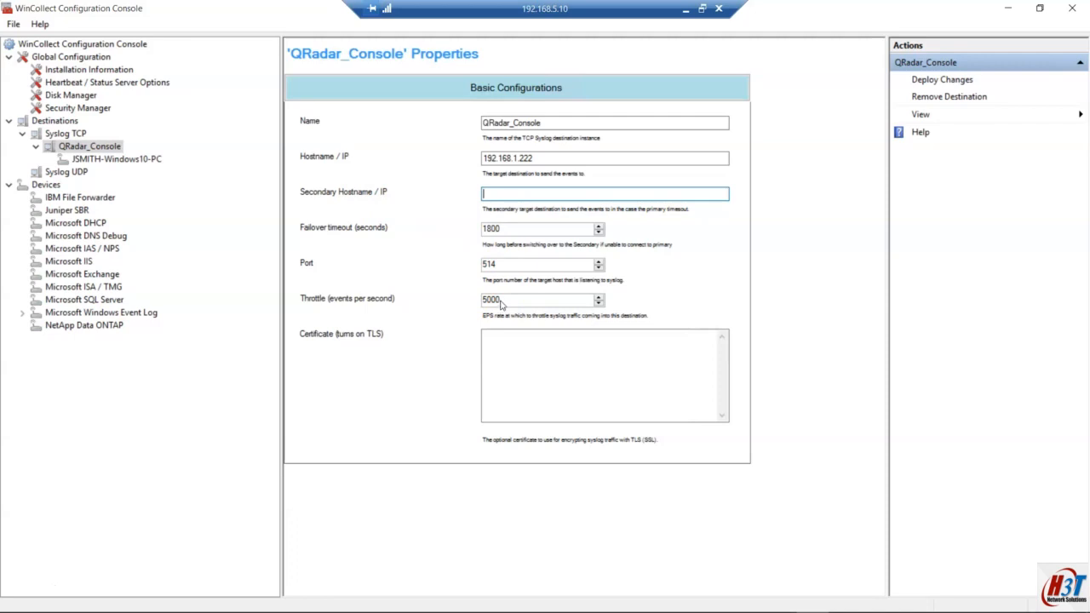
left_click(479, 346)
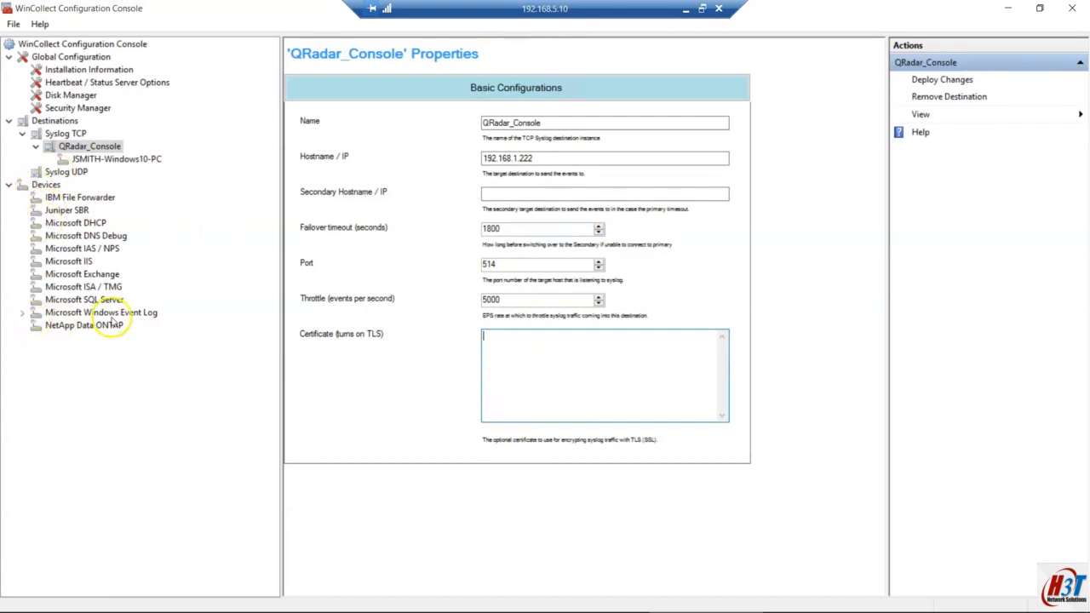
left_click(21, 314)
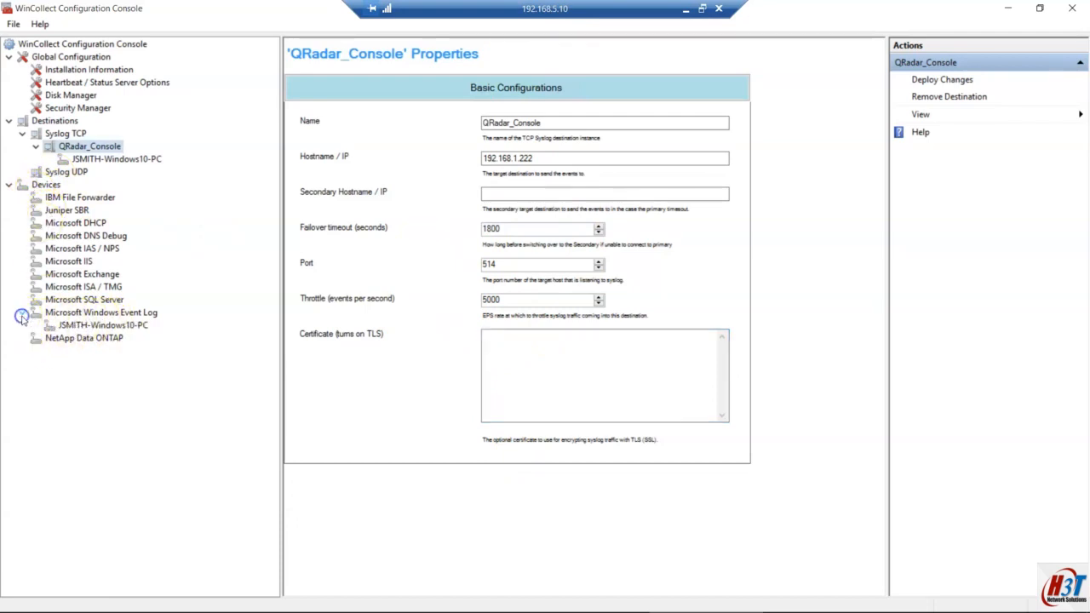
left_click(98, 325)
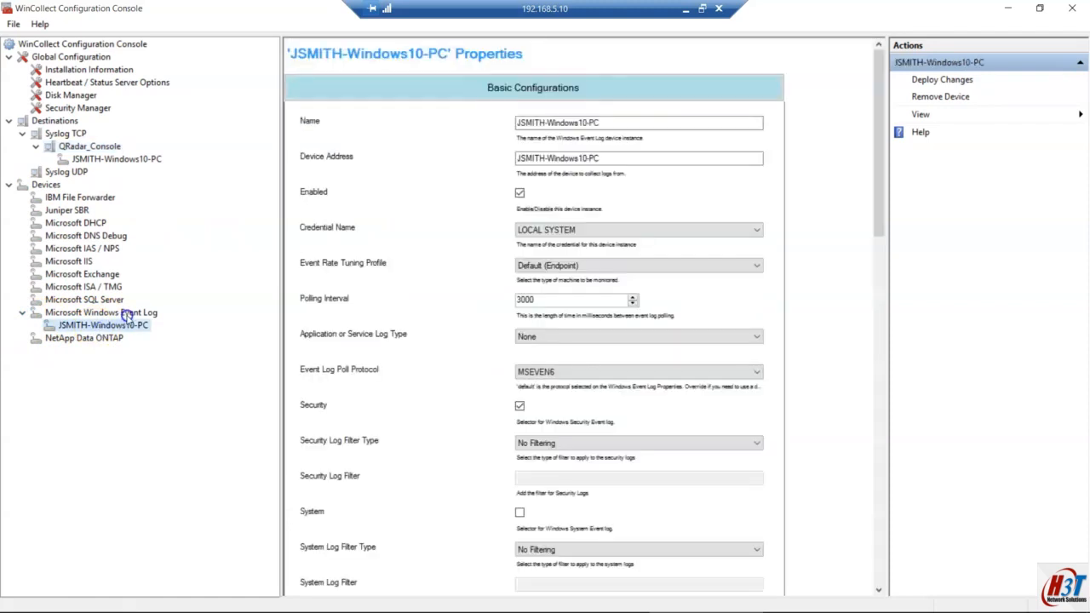
left_click(126, 314)
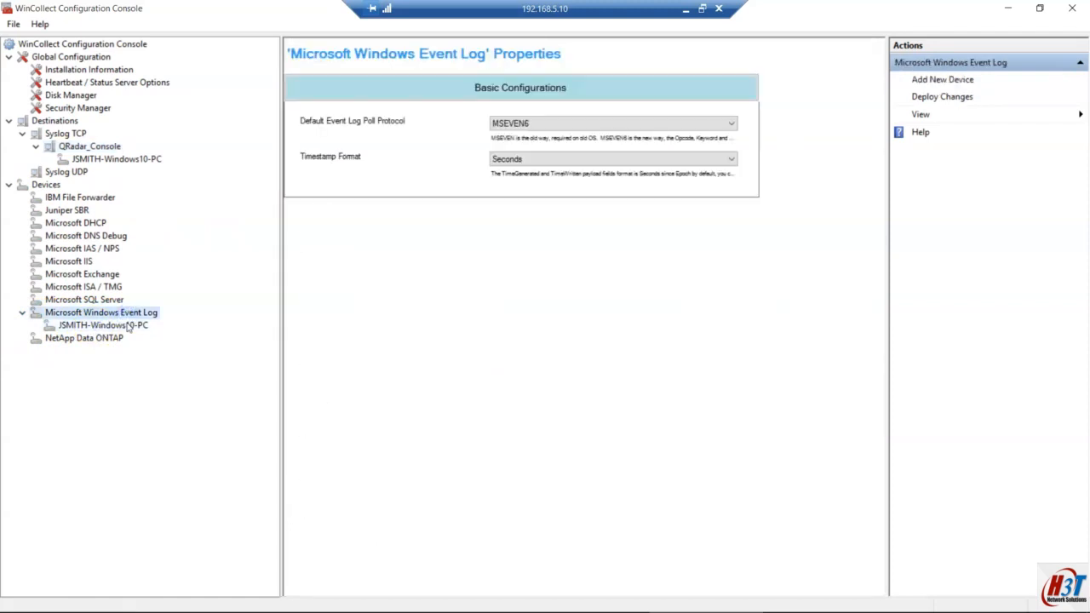
left_click(511, 126)
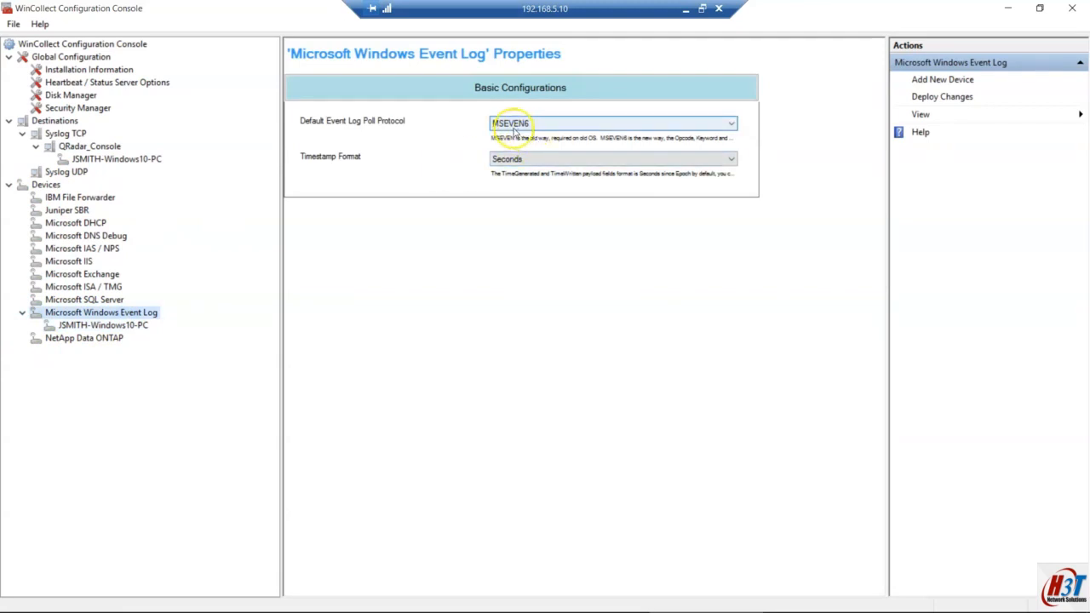
left_click(523, 129)
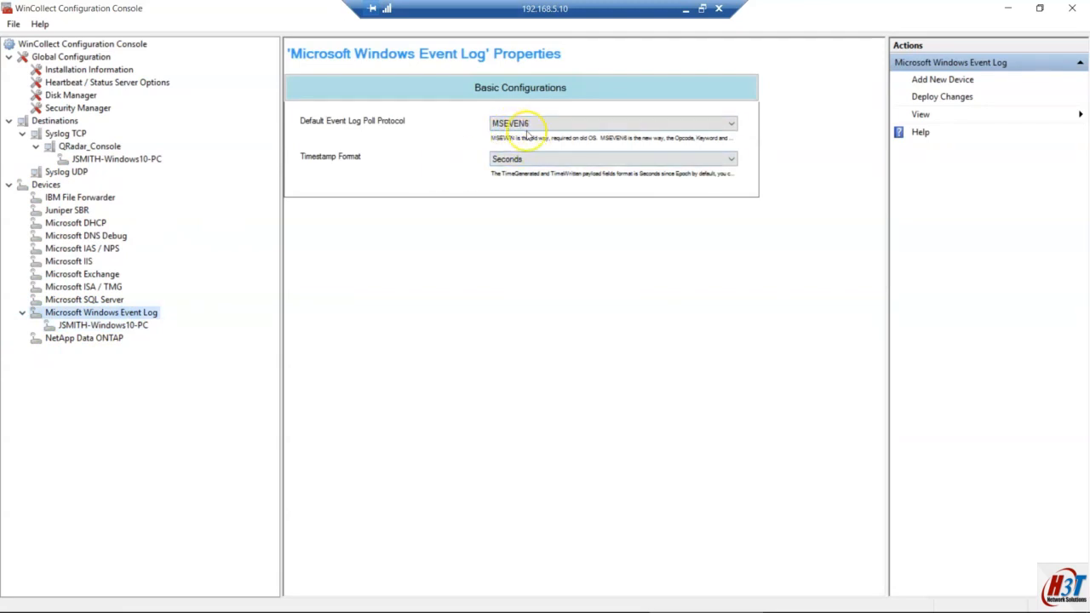
left_click(578, 125)
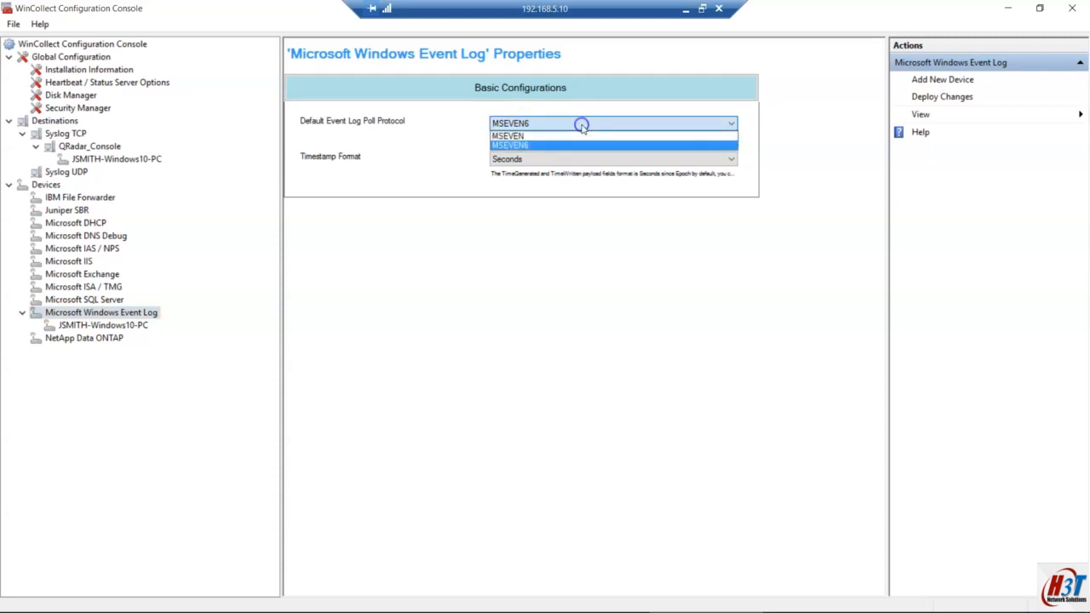
left_click(577, 127)
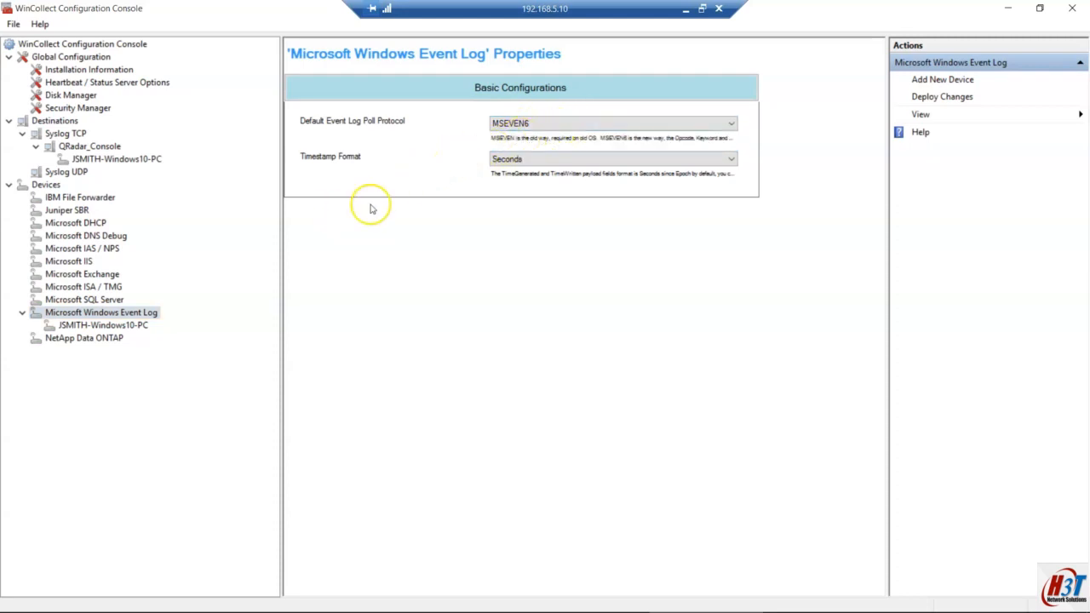
left_click(567, 158)
left_click(567, 159)
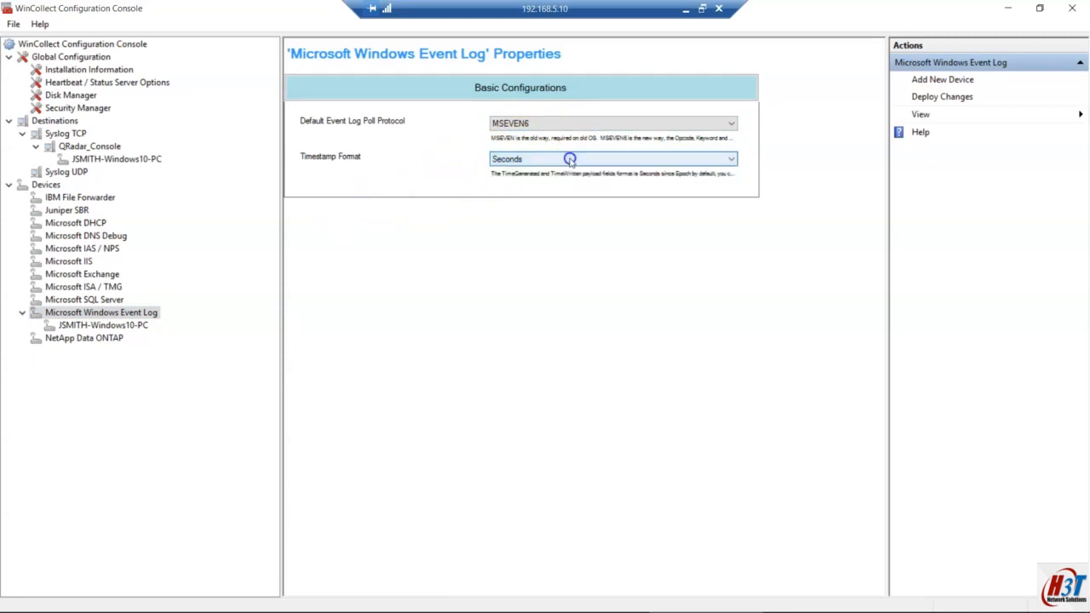
left_click(106, 325)
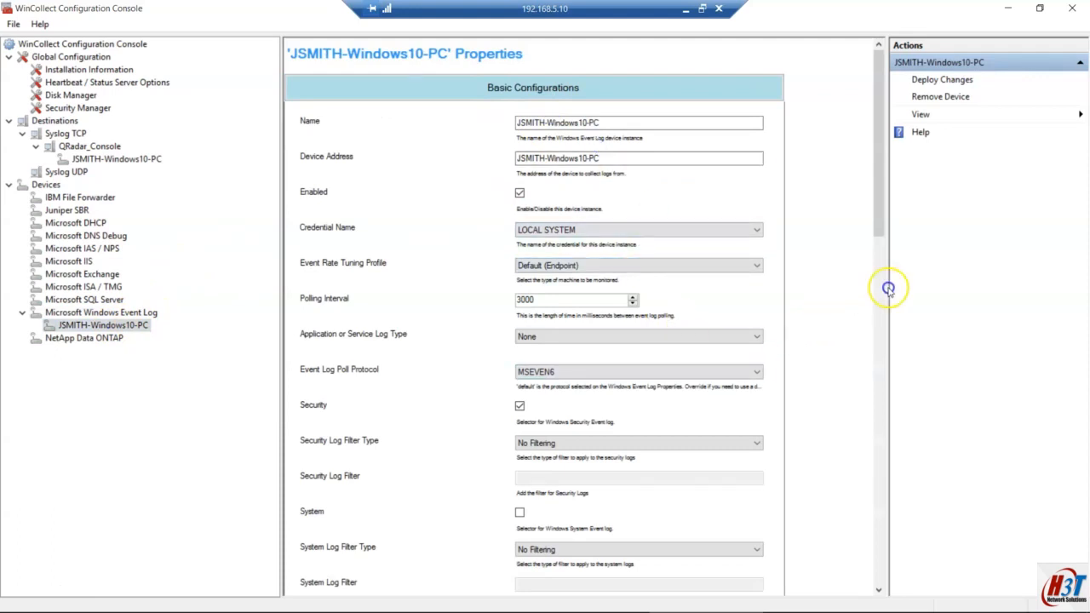
Step: Scroll the device properties to Destinations and the empty XPath Query box, then minimize the remote session
left_click_drag(874, 315, 830, 581)
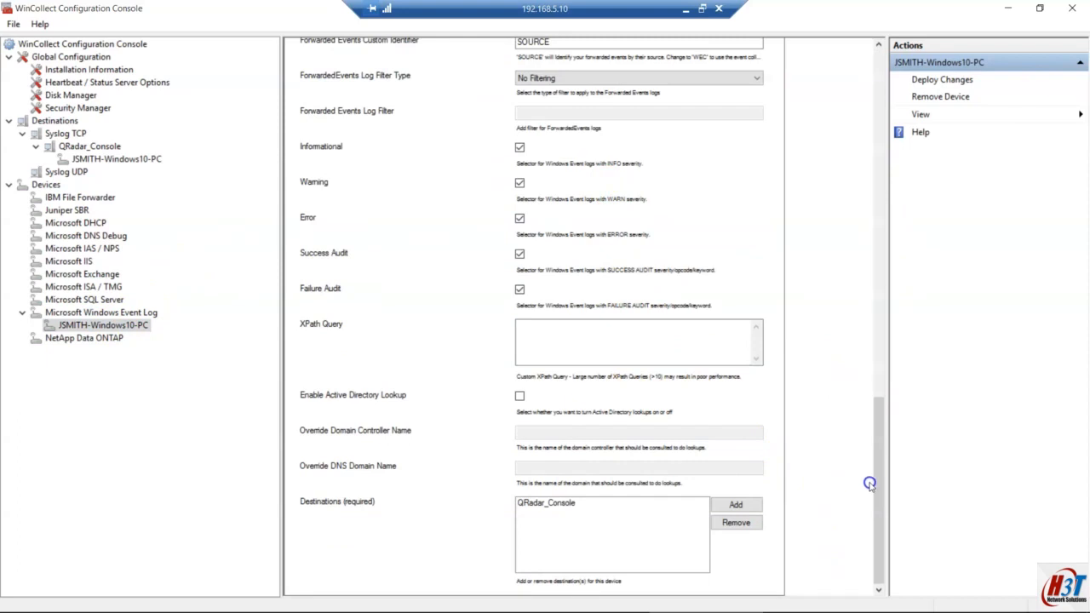
left_click_drag(879, 482, 852, 499)
left_click(537, 328)
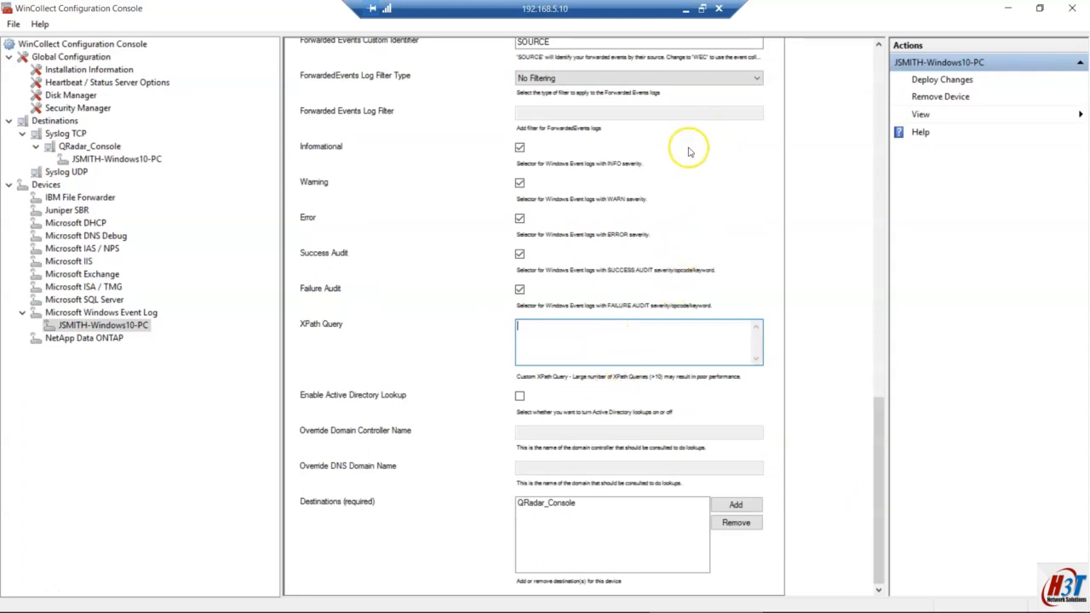
left_click(686, 8)
Step: Bring up QRadar Log Source Management and open the WindowsAuthServer log source in edit mode
mouse_move(367, 606)
left_click(287, 596)
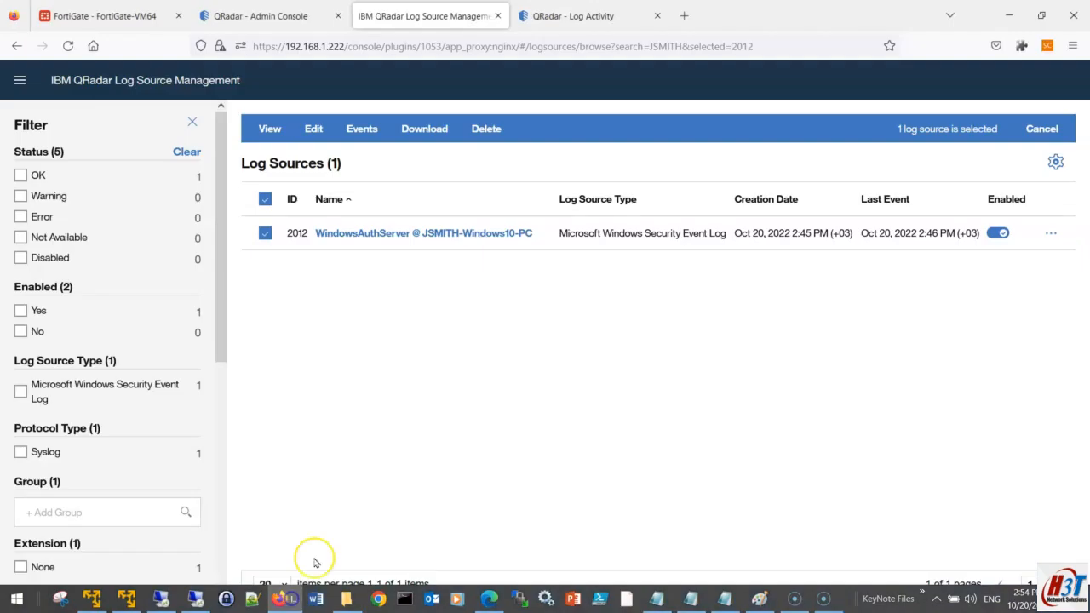
left_click(481, 236)
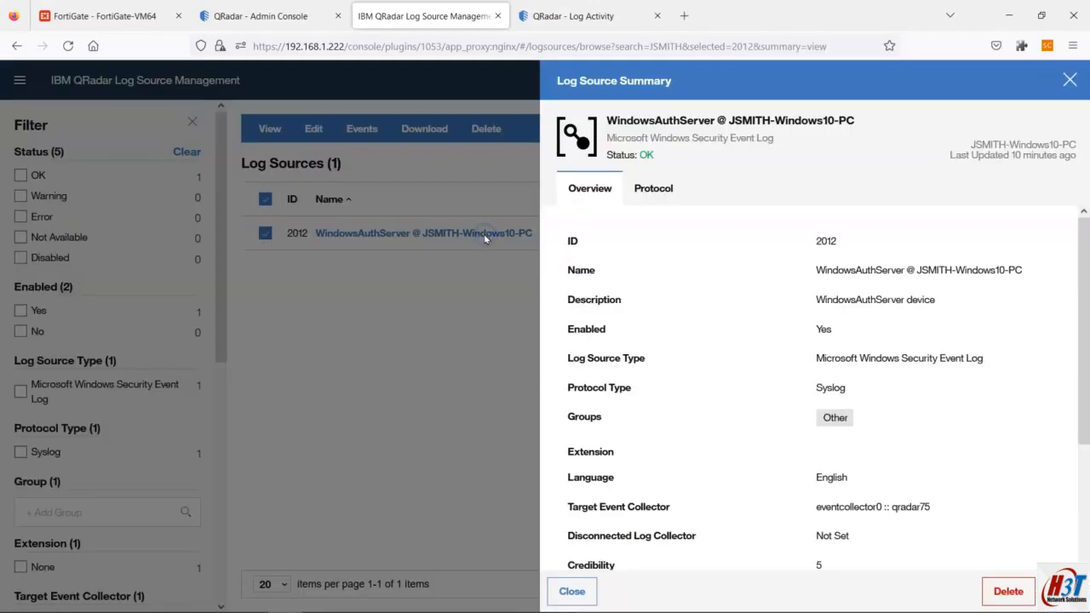
left_click(1063, 591)
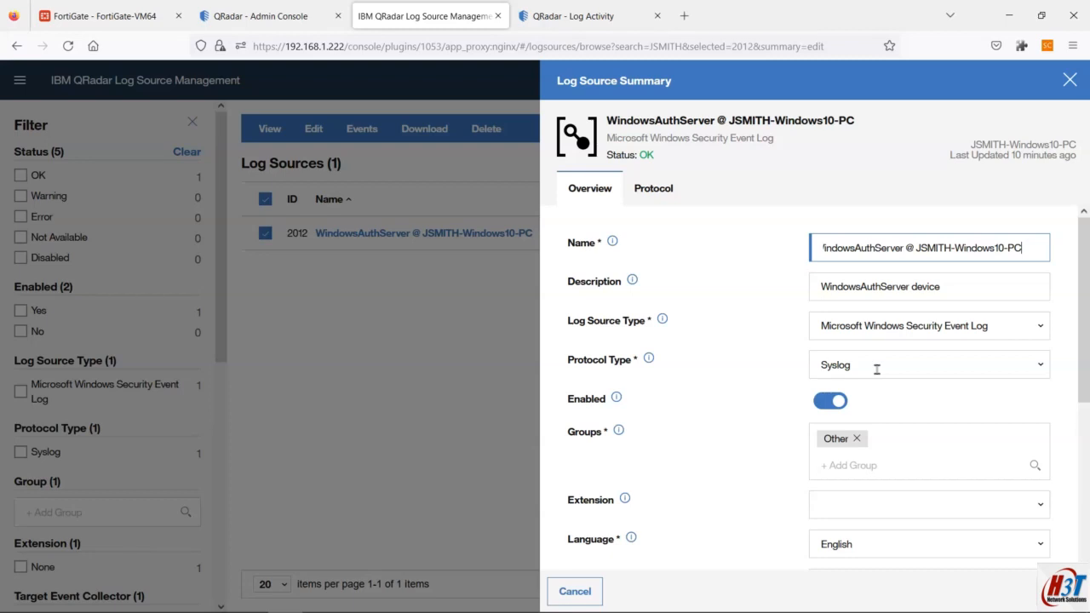
Step: View its Protocol and Overview settings, then cancel and close without saving changes
left_click_drag(1087, 363, 1087, 512)
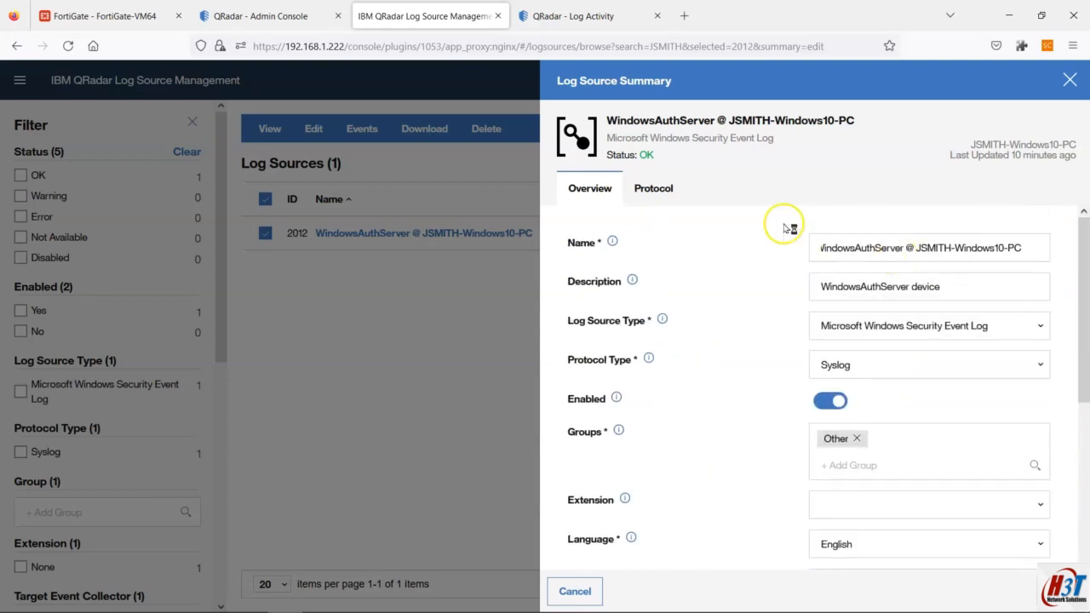
left_click(654, 187)
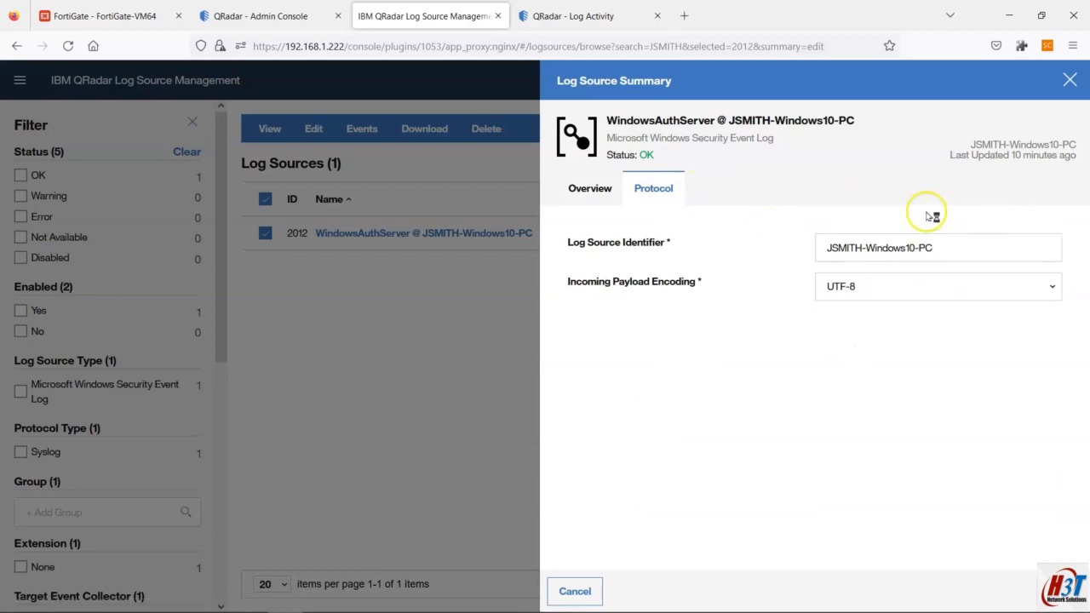
left_click(596, 188)
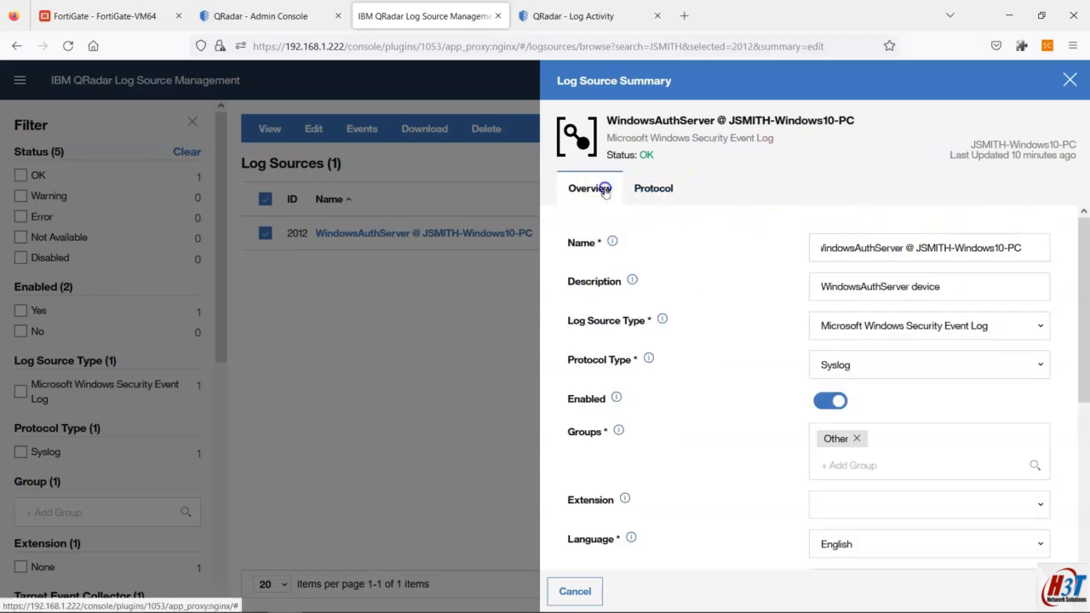
left_click(576, 590)
left_click(570, 588)
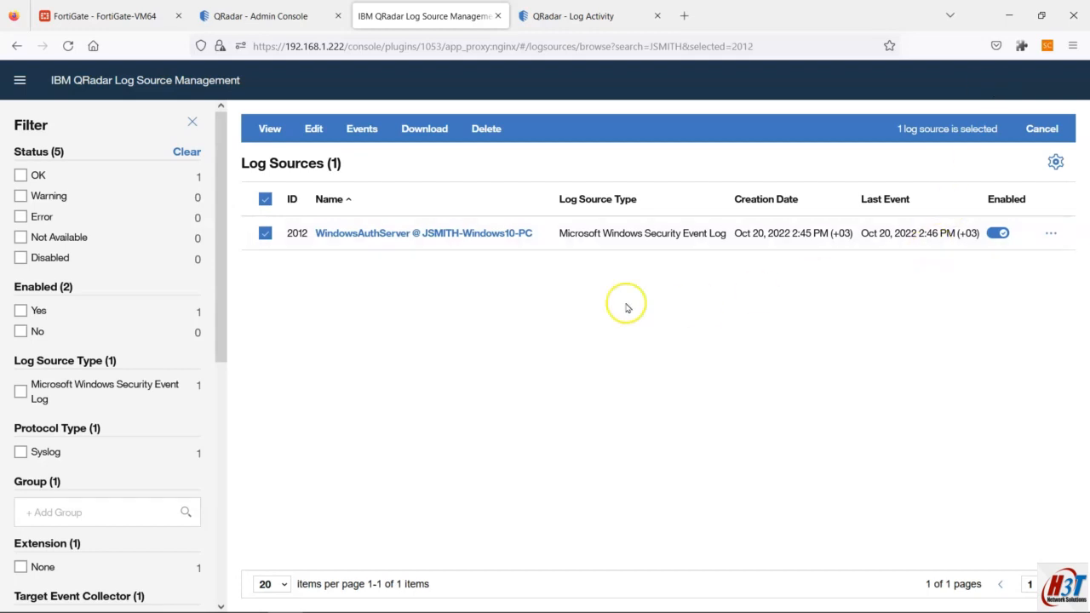
mouse_move(386, 611)
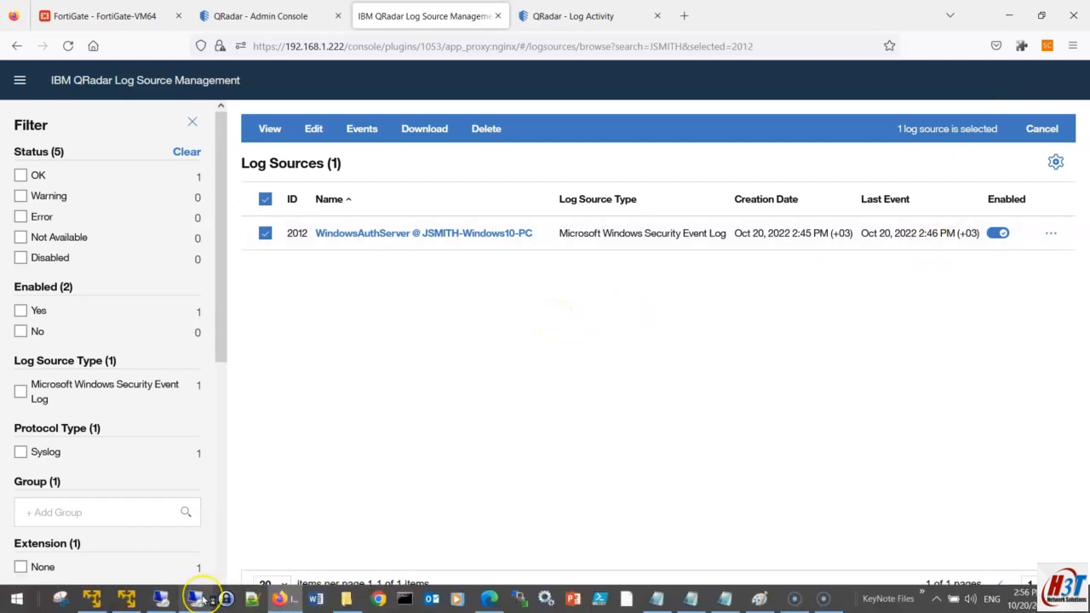
mouse_move(212, 601)
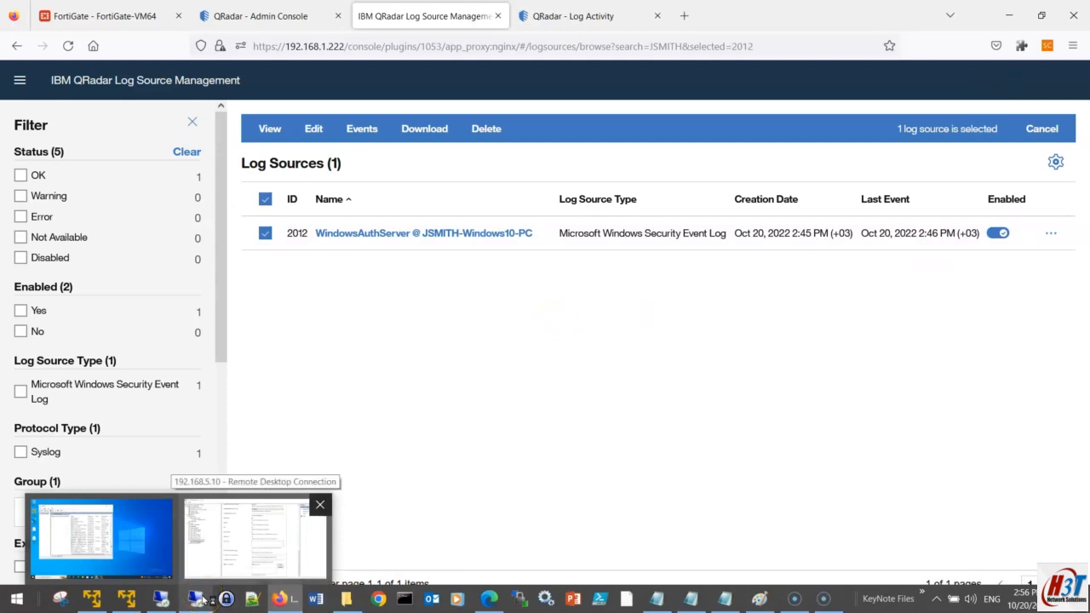
Step: Return to the remote WinCollect session and scroll to the device's severity levels and QRadar_Console destination
left_click(212, 601)
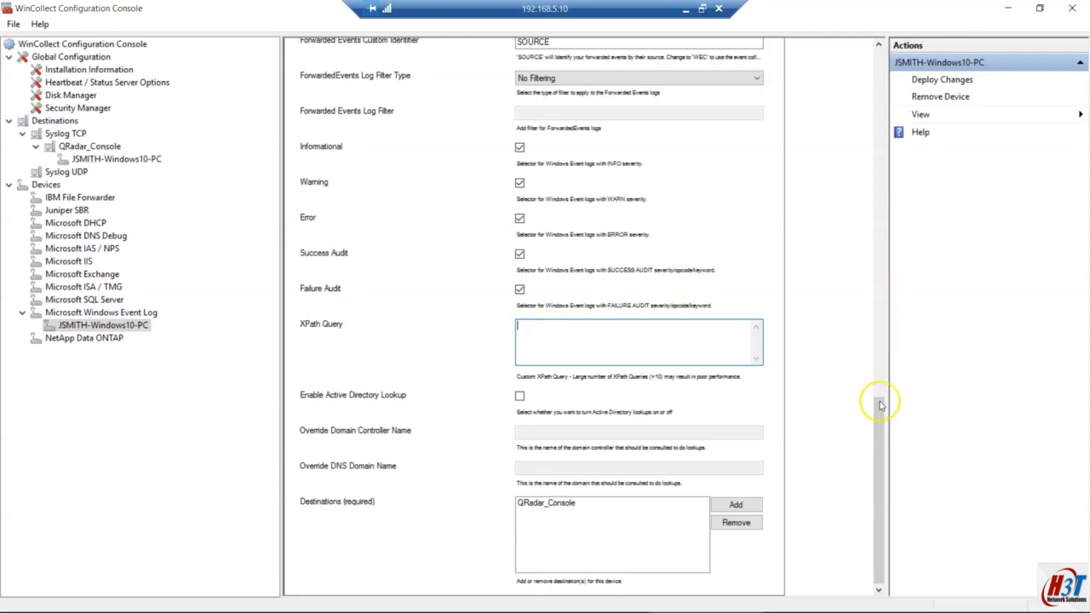
mouse_move(877, 430)
left_mouse_down()
mouse_move(880, 397)
mouse_move(882, 415)
left_mouse_up()
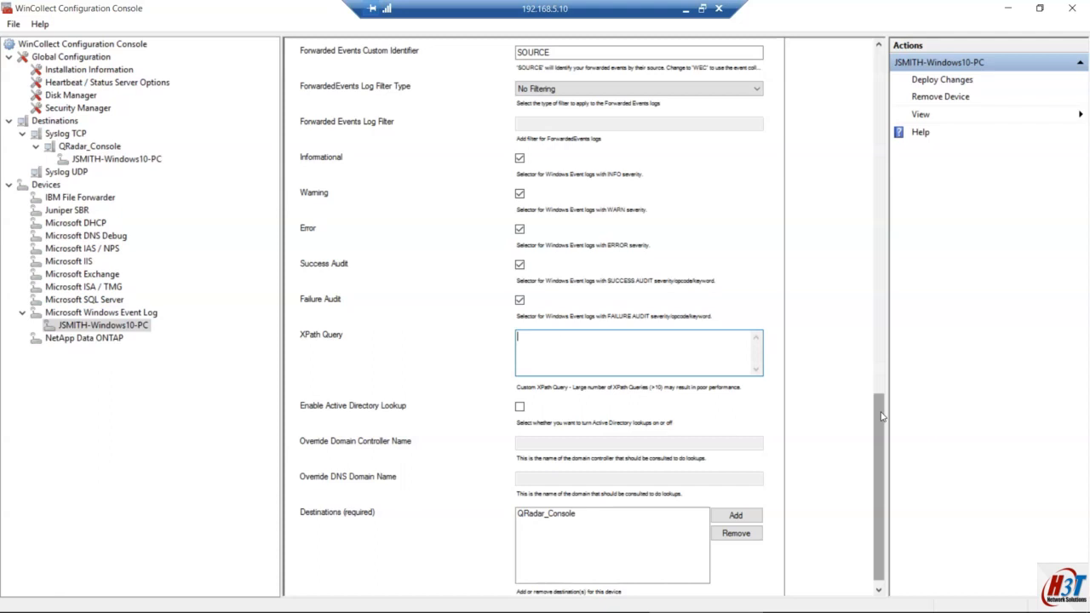
left_click_drag(882, 416, 882, 469)
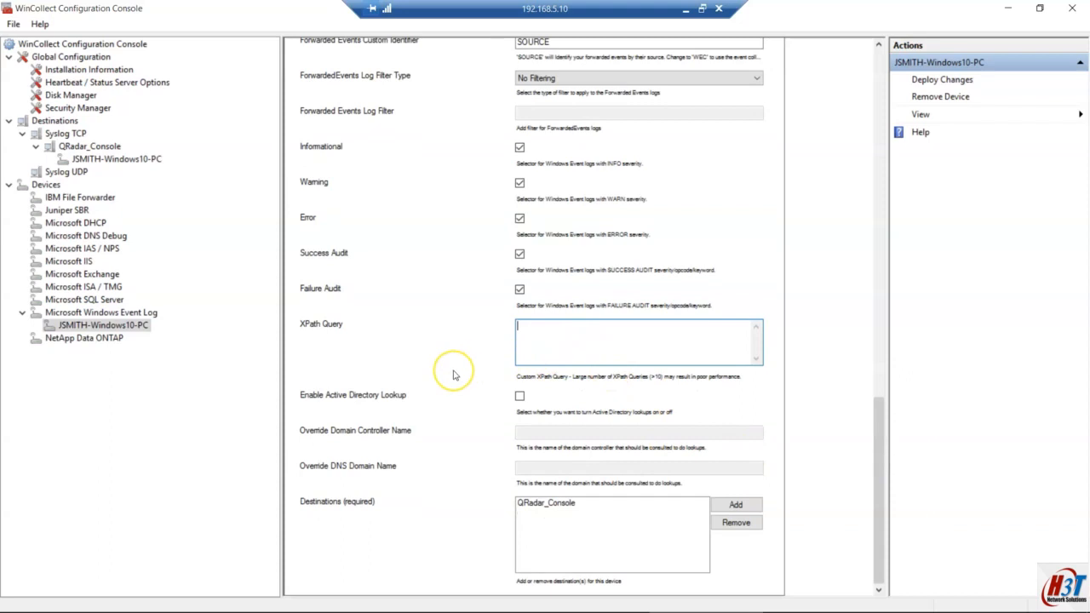
Step: Launch Event Viewer by searching for 'event' in Windows search
key("super")
type("event vi")
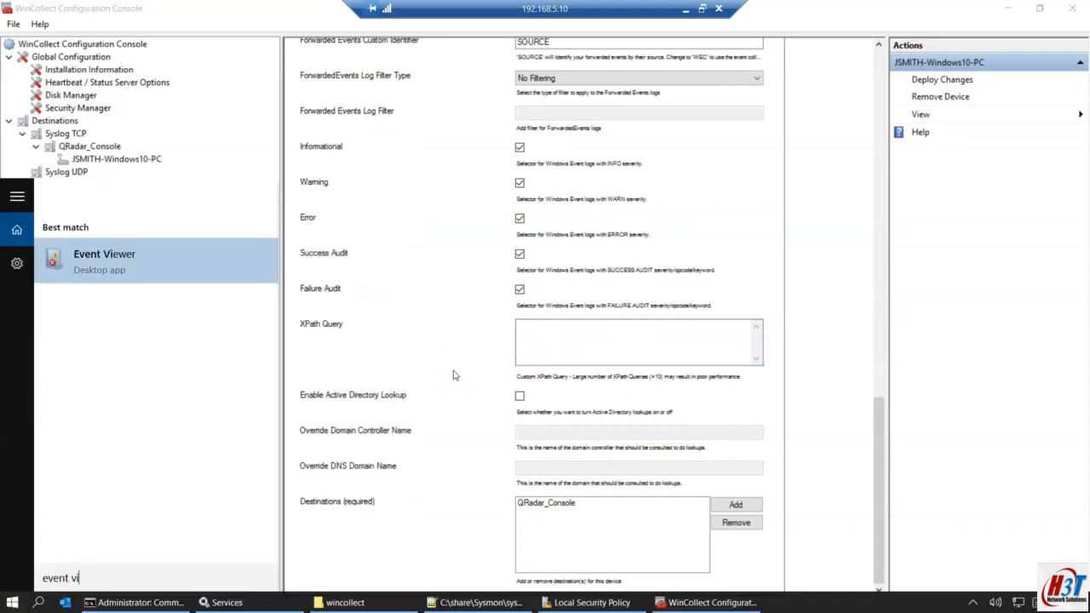
key("Return")
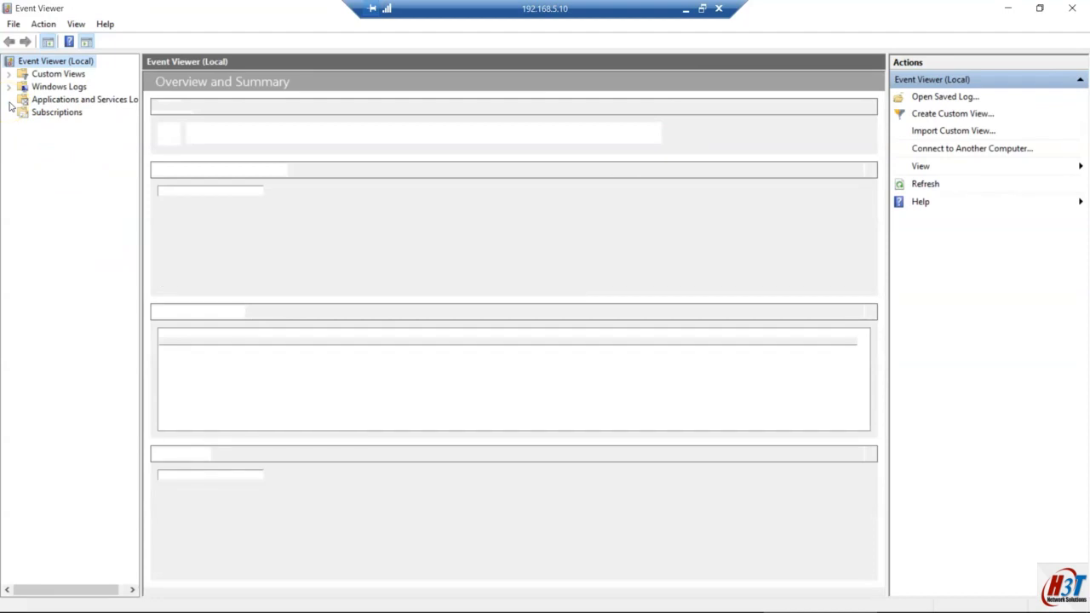
left_click(10, 89)
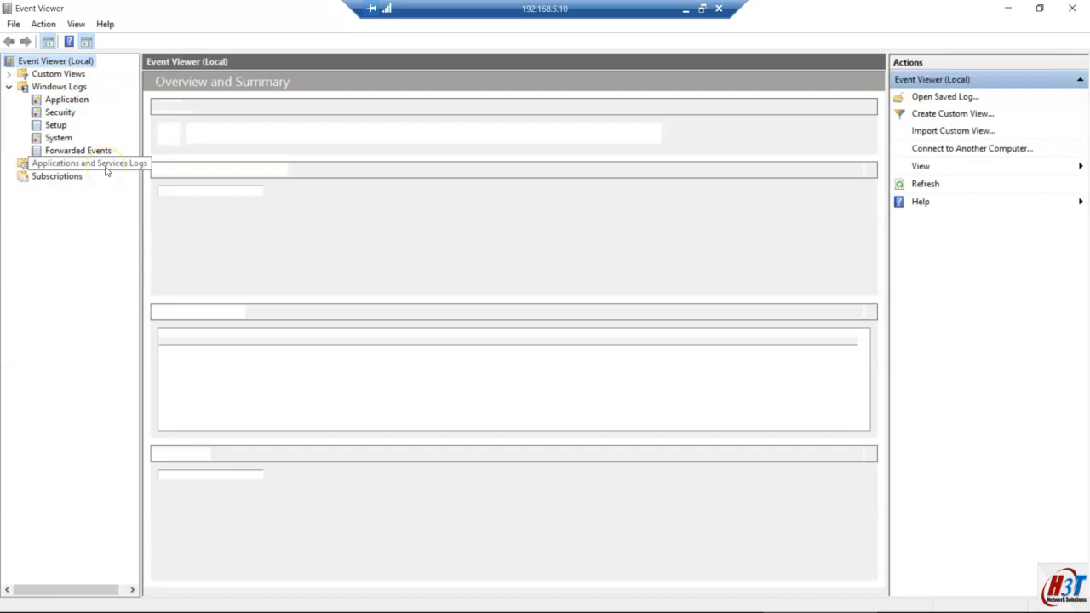
left_click_drag(34, 589, 25, 589)
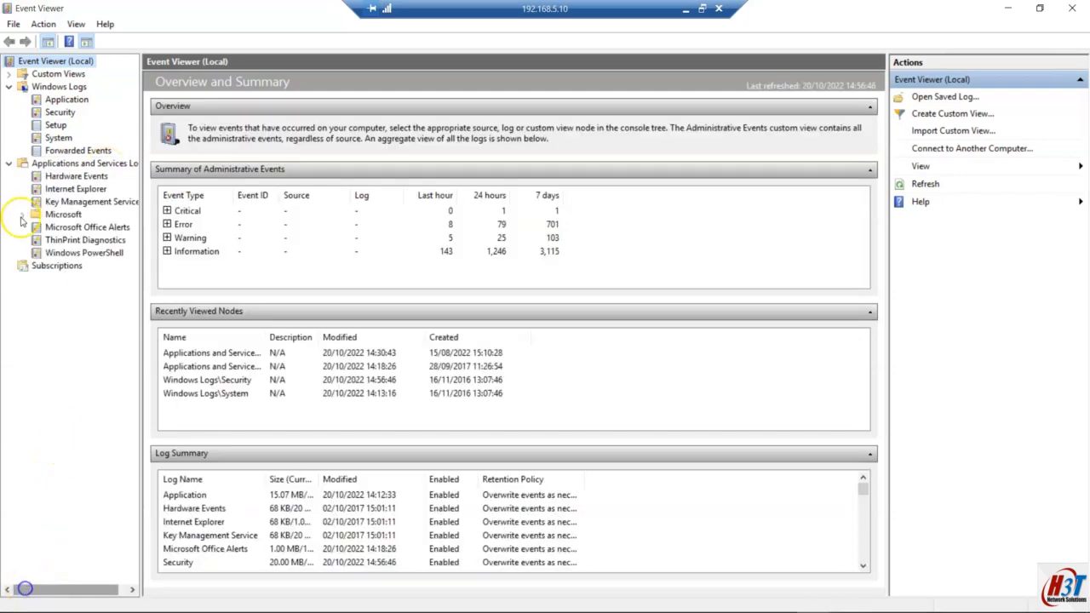
Step: Expand Microsoft > Windows, jump to Sysmon, and open its Operational log
left_click(22, 216)
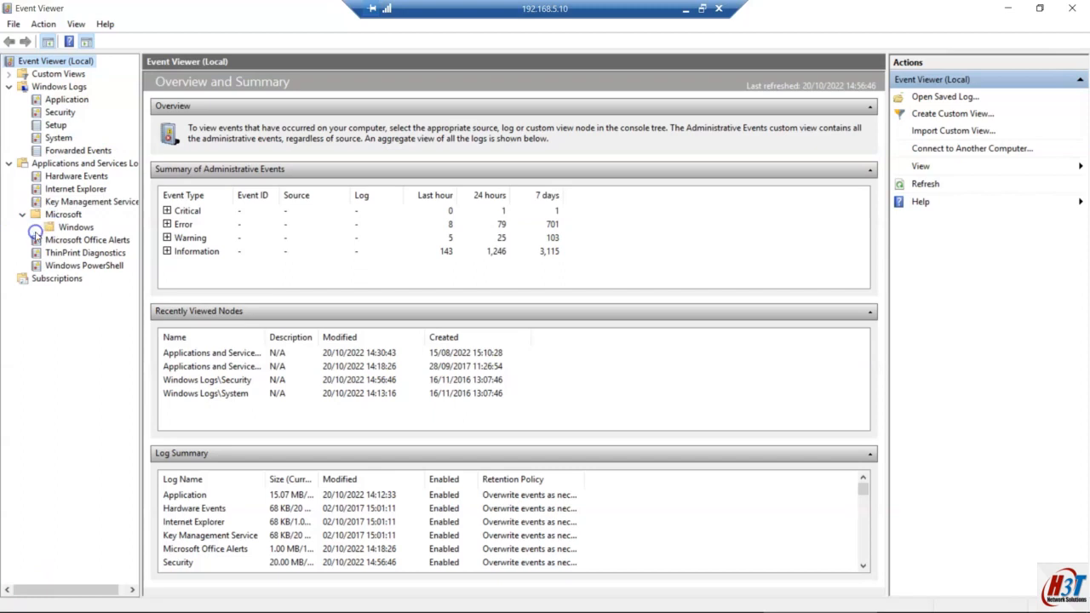
left_click(35, 229)
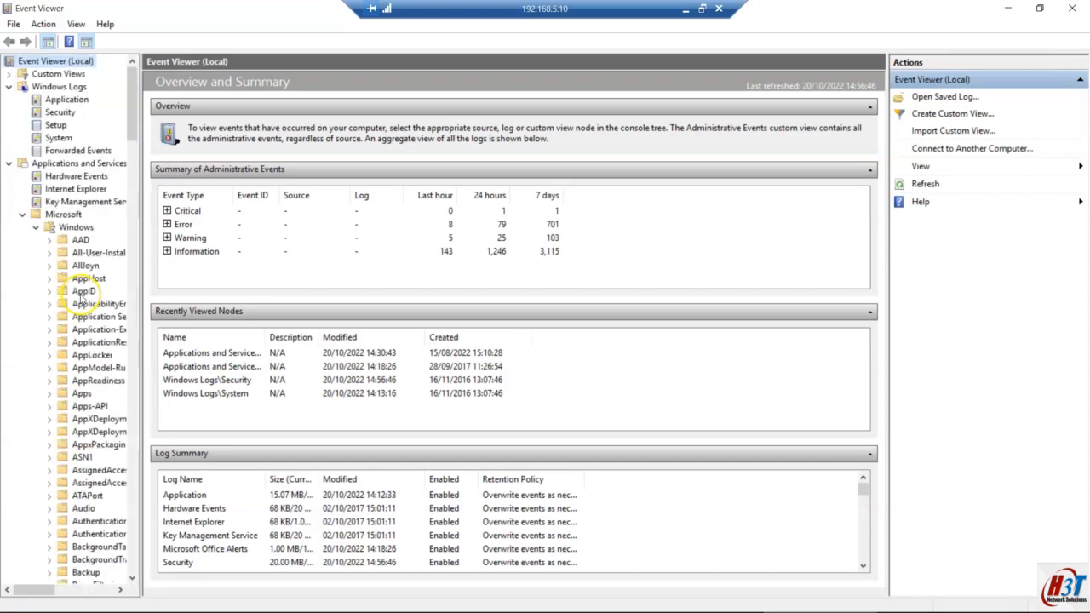
scroll(85, 298, "down", 20)
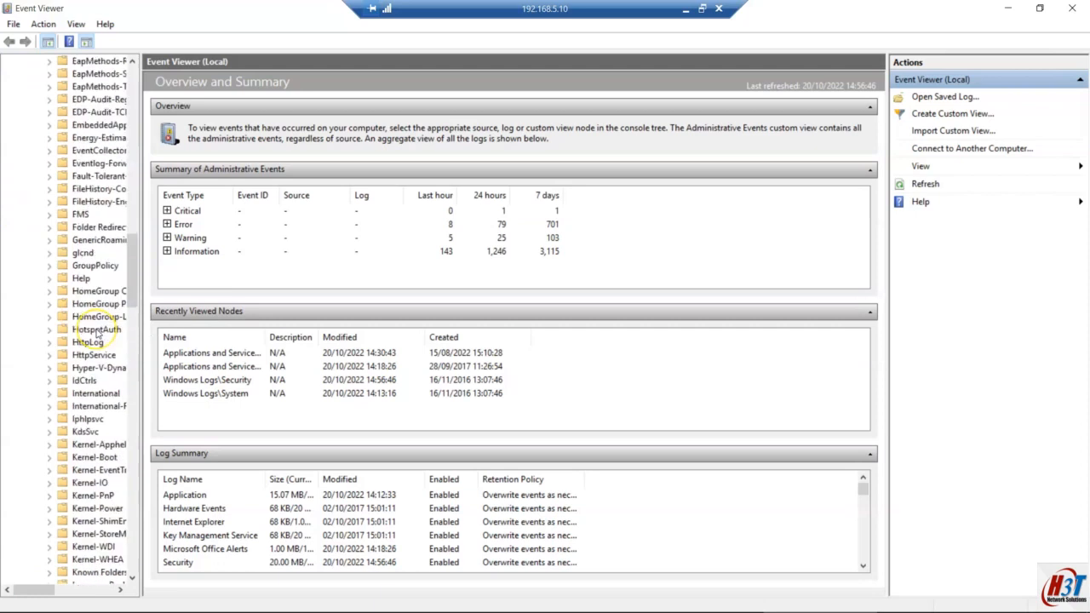
scroll(94, 324, "down", 20)
left_click(86, 290)
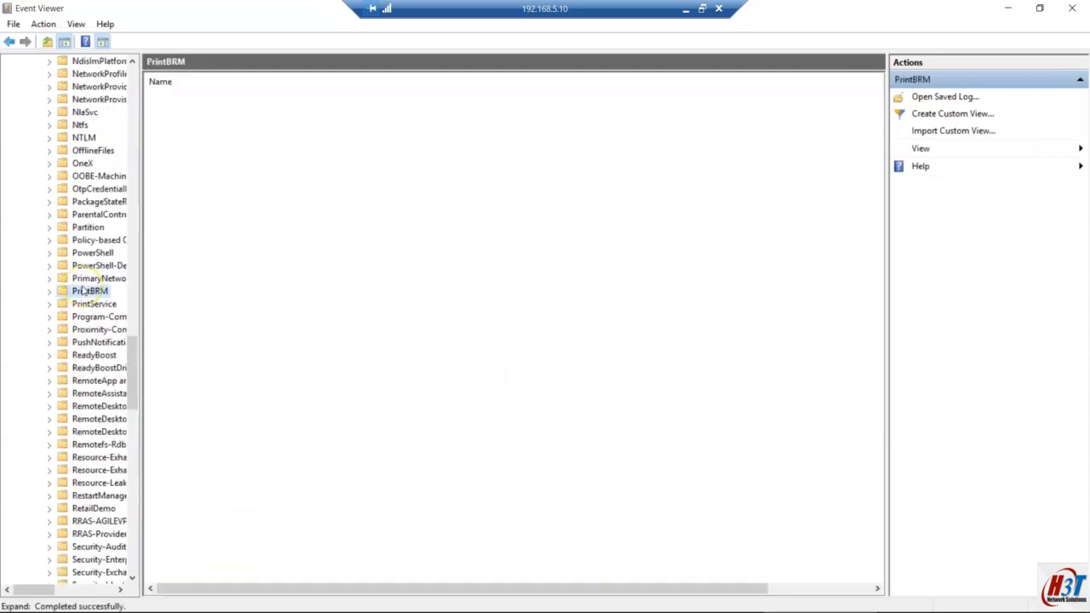
type("sysmon")
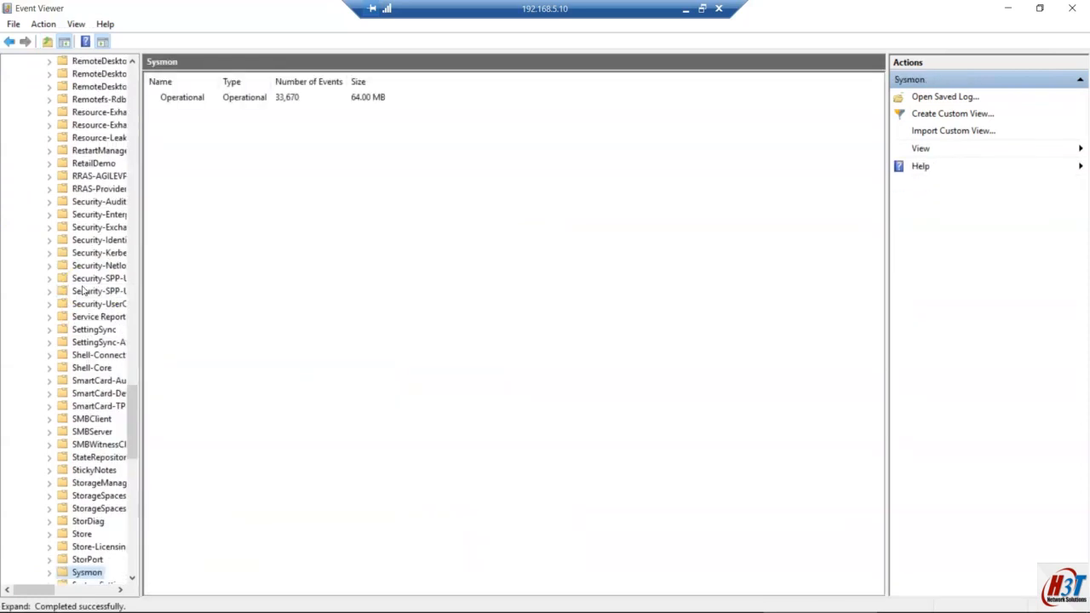
scroll(60, 477, "down", 3)
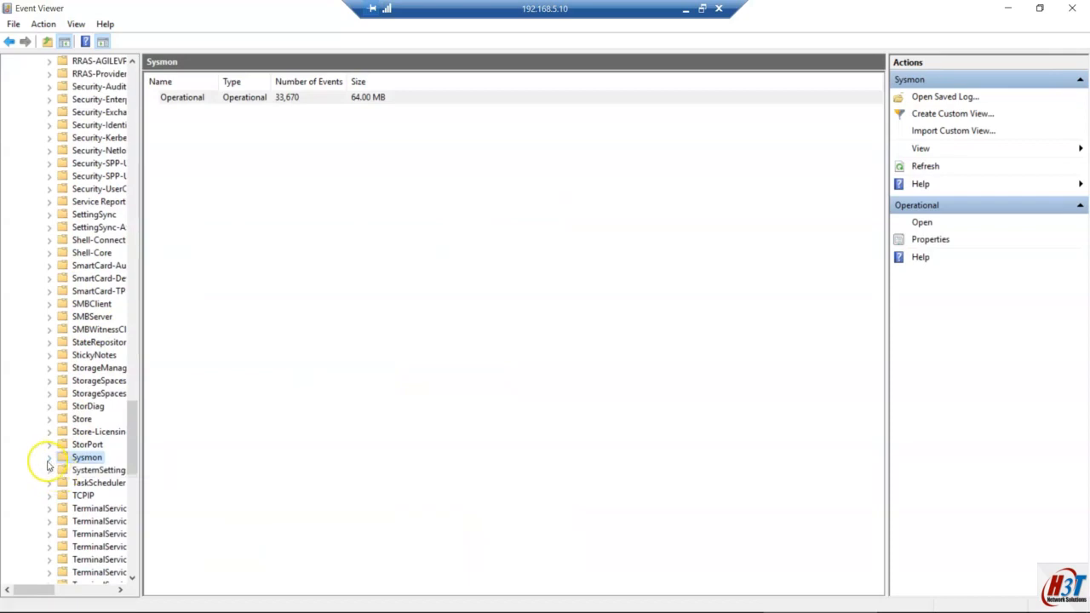
left_click(49, 458)
left_click(100, 472)
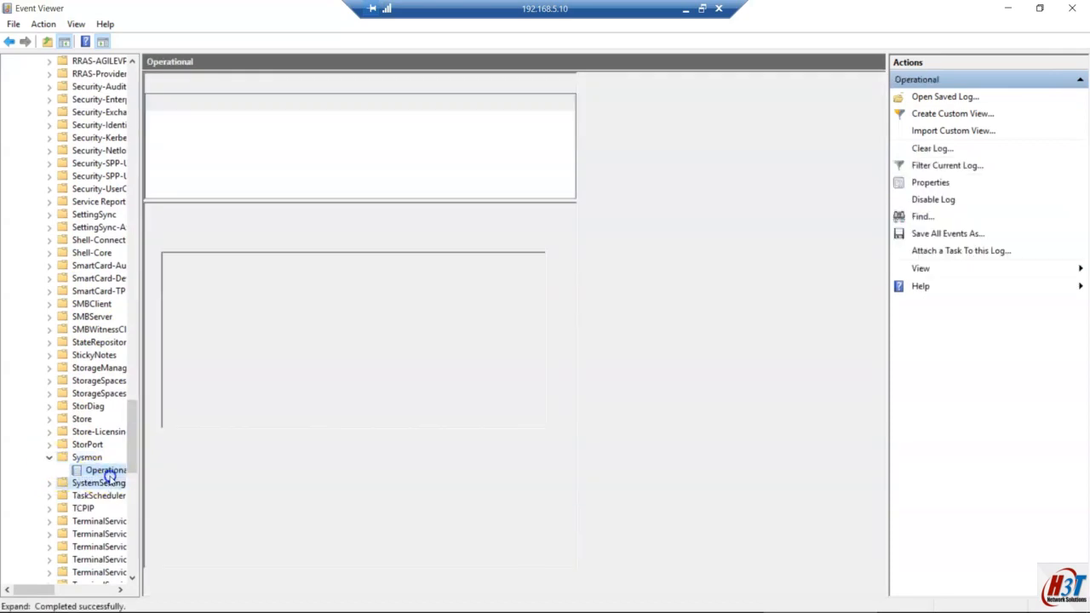
right_click(109, 473)
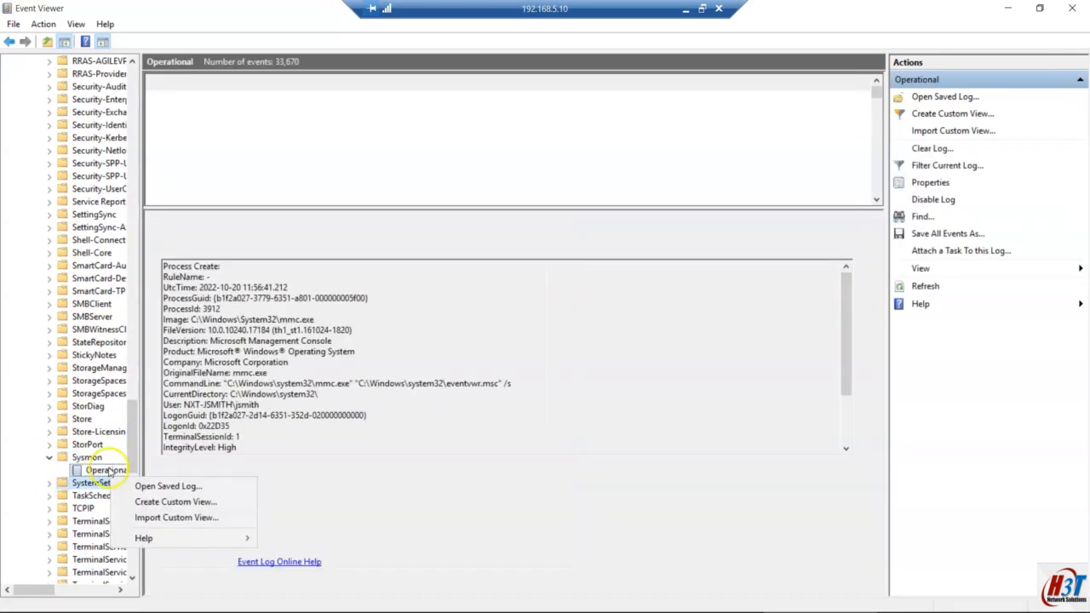
right_click(109, 471)
Step: Create a custom view from the Sysmon Operational log and select its full XML query
key("Escape")
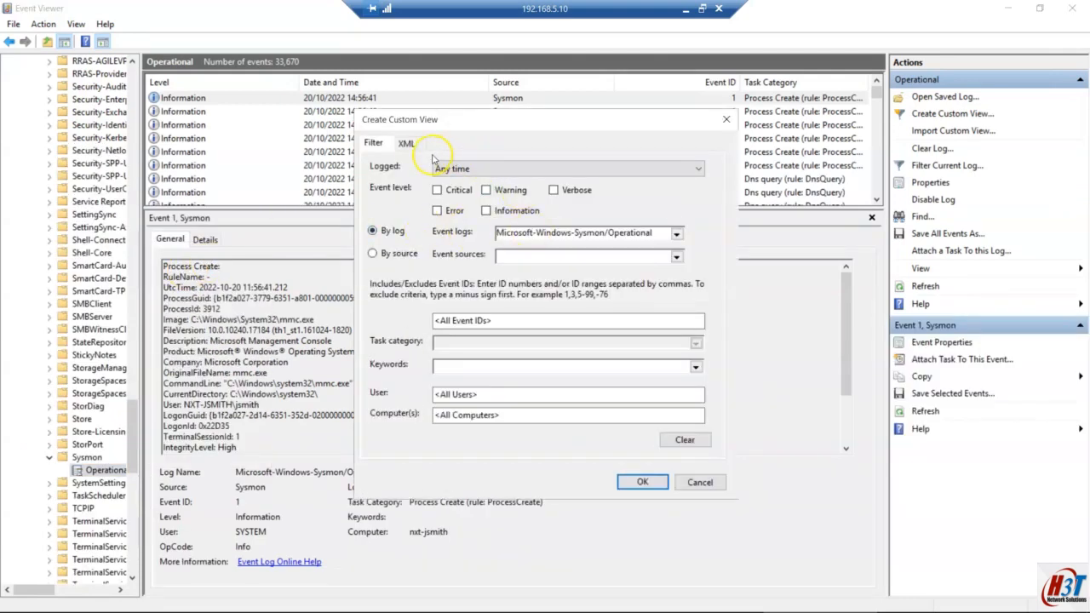
left_click(411, 143)
left_click_drag(474, 247, 340, 170)
key("ctrl+c")
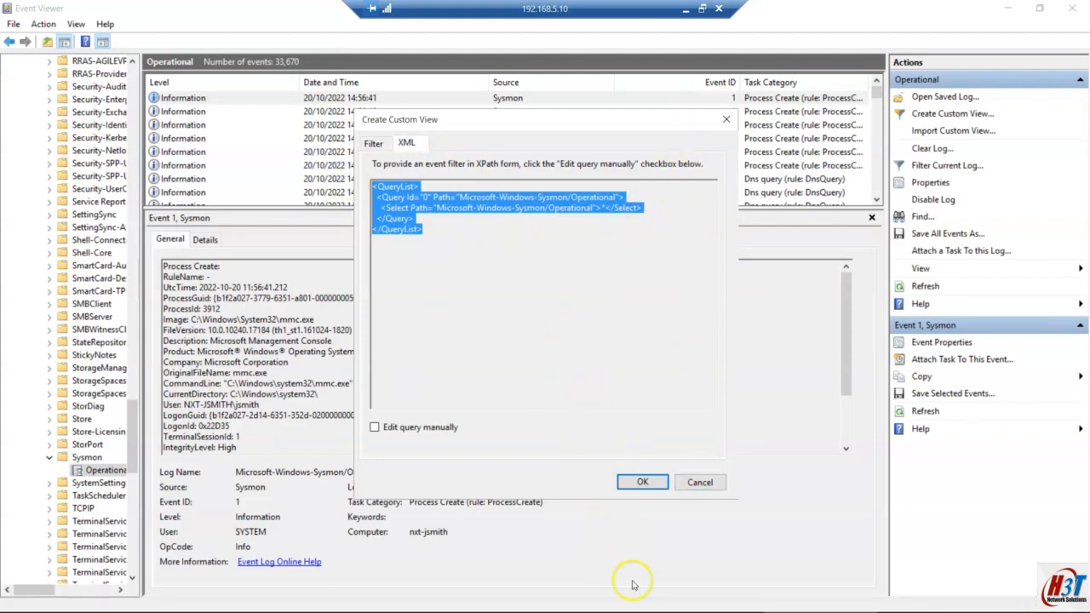
mouse_move(562, 607)
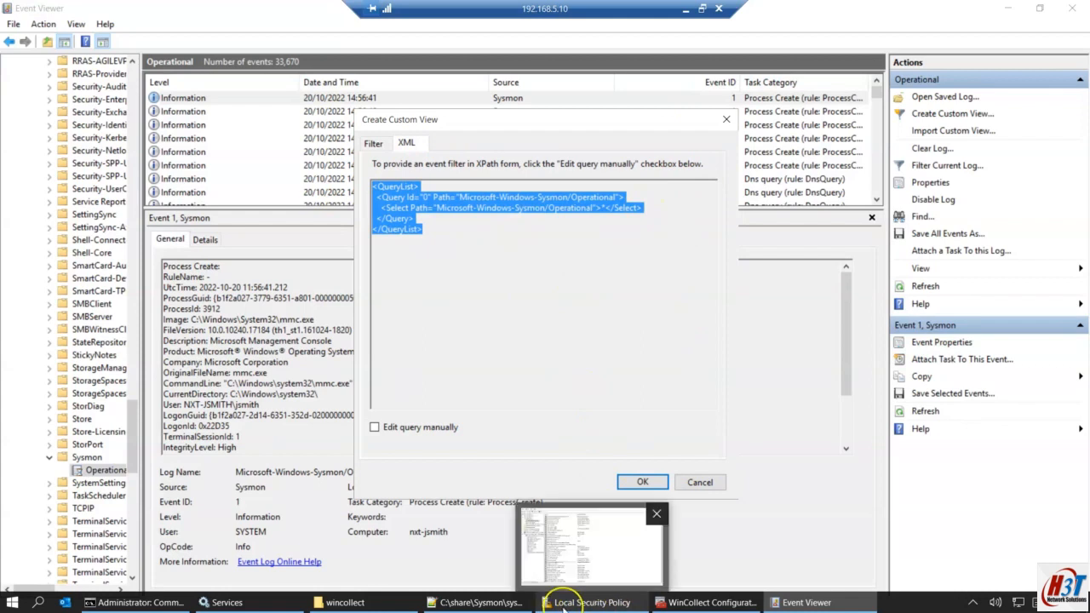
key("super")
Step: Open Notepad, paste the Sysmon QueryList, and join it onto a single line
type("note")
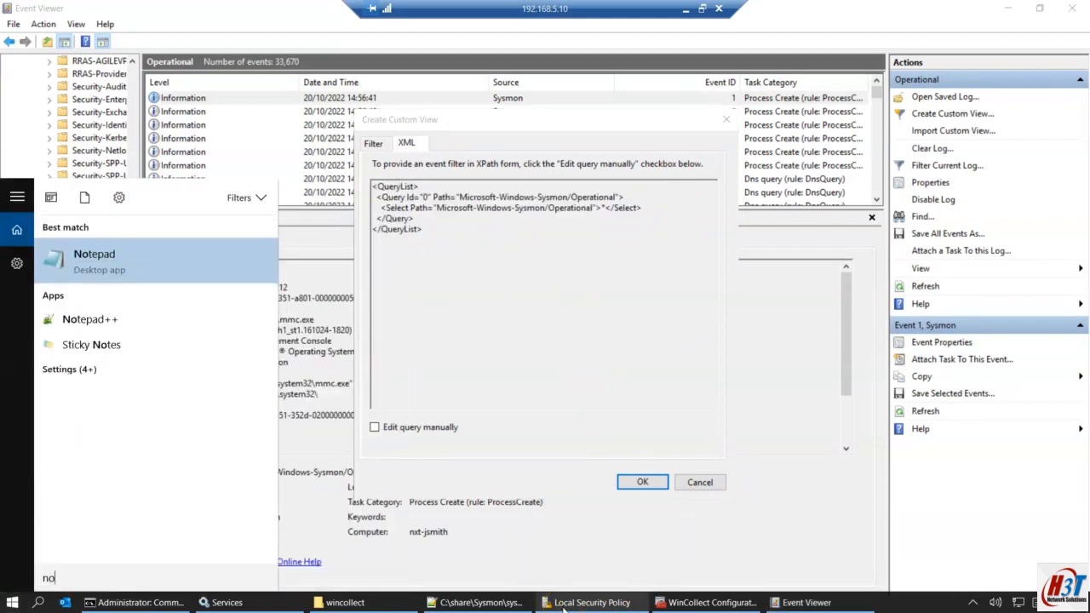
key("Down")
key("Down")
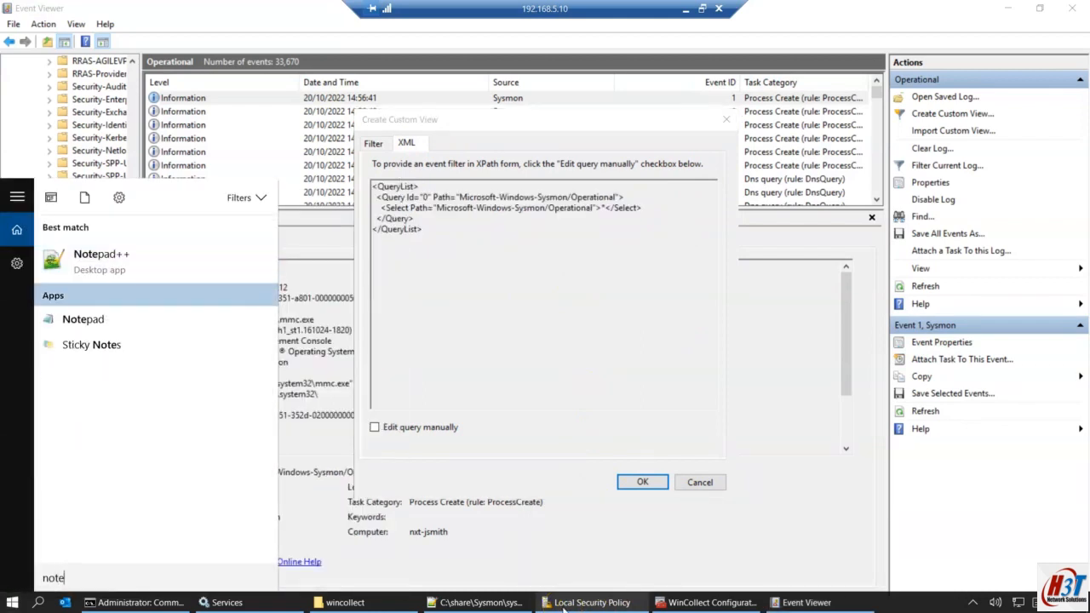
key("Return")
key("ctrl+v")
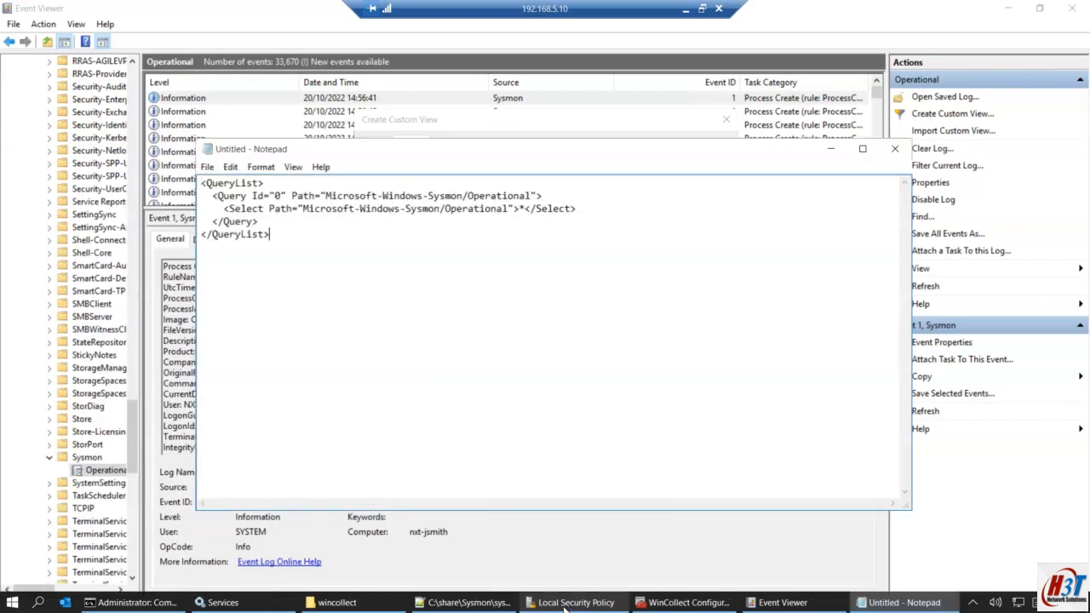
left_click(279, 185)
key("Delete")
key("Delete")
key("Delete")
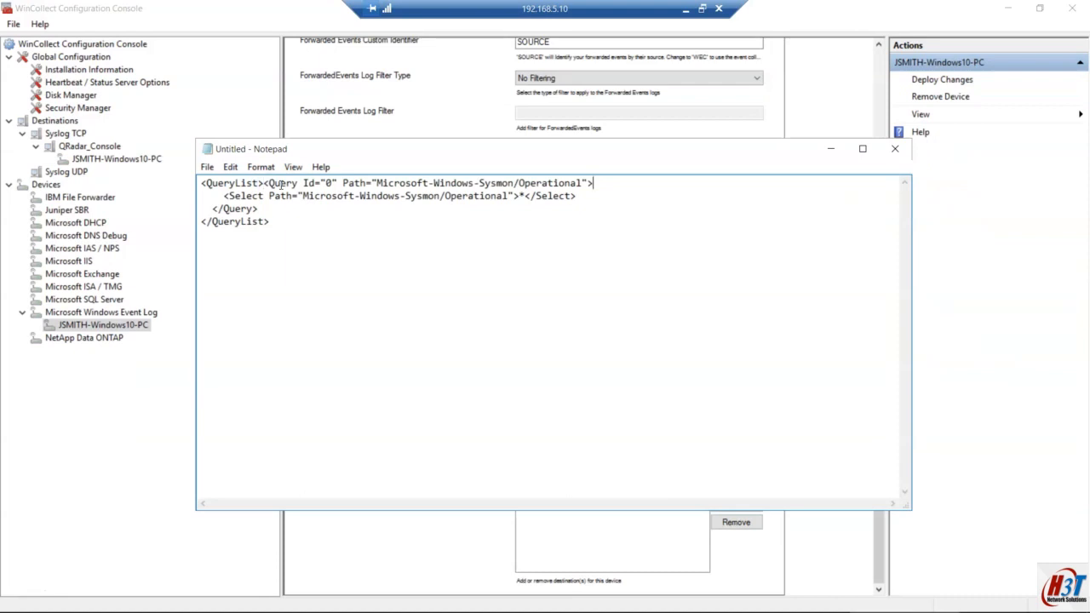
key("Delete")
key("Delete")
key("Delete")
key("Delete")
key("Delete")
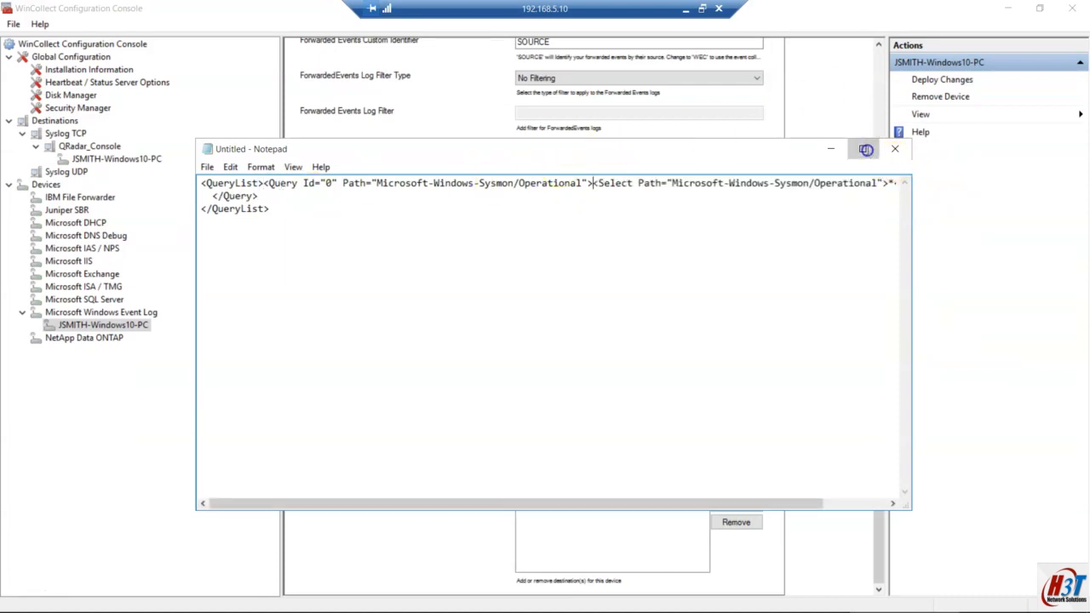
left_click(866, 149)
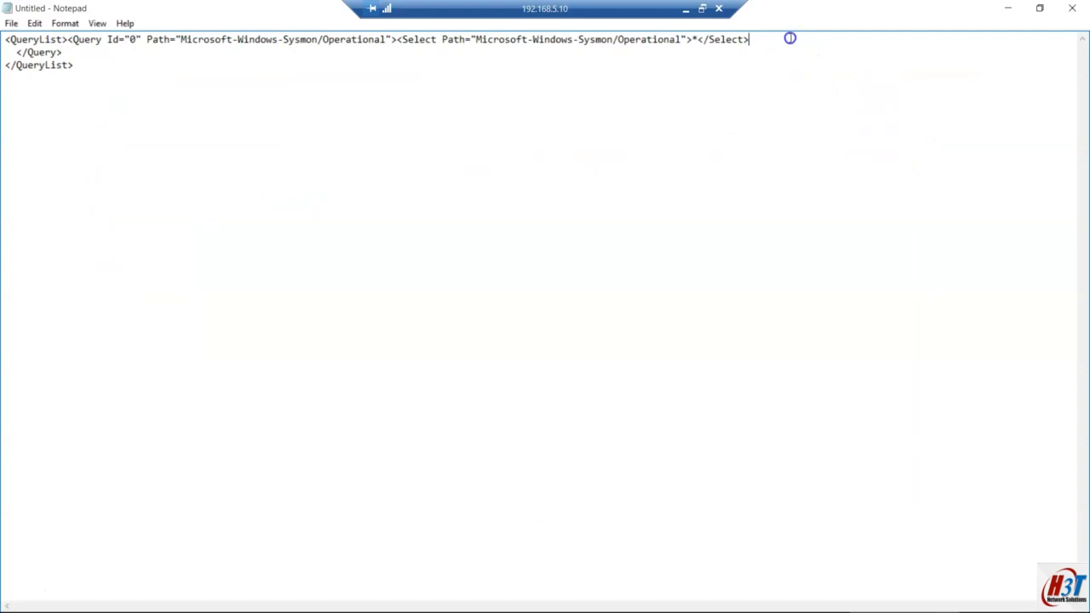
key("Delete")
key("Delete")
key("Delete")
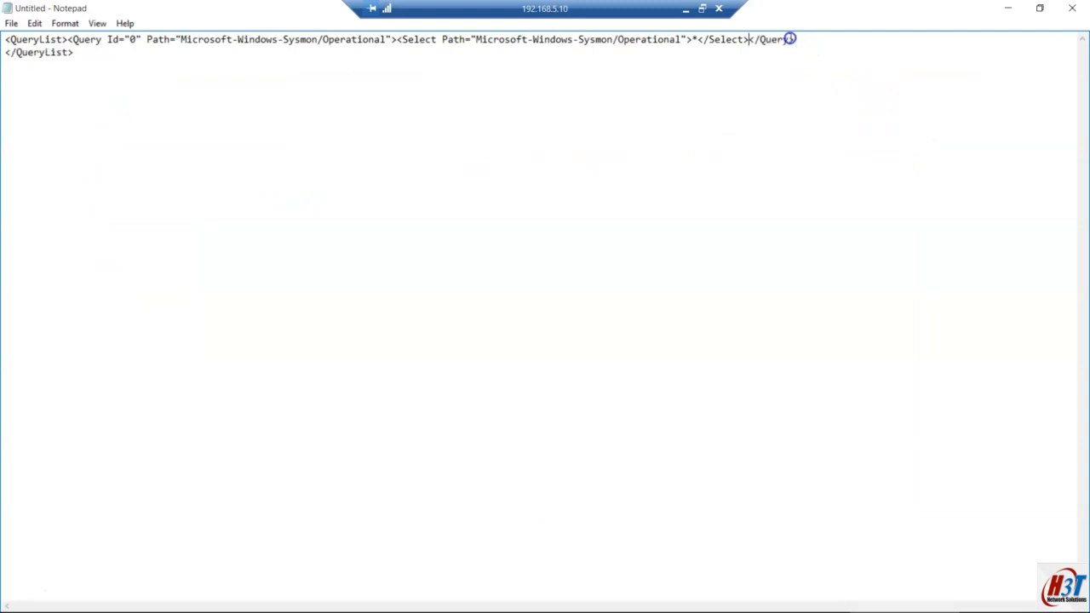
key("Delete")
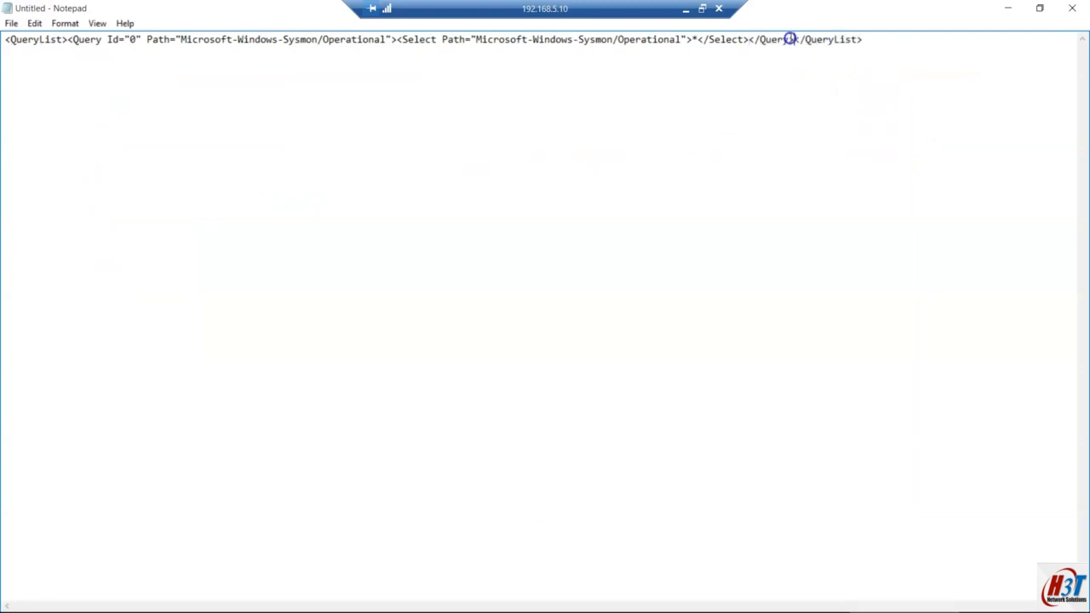
key("ctrl+a")
key("ctrl+c")
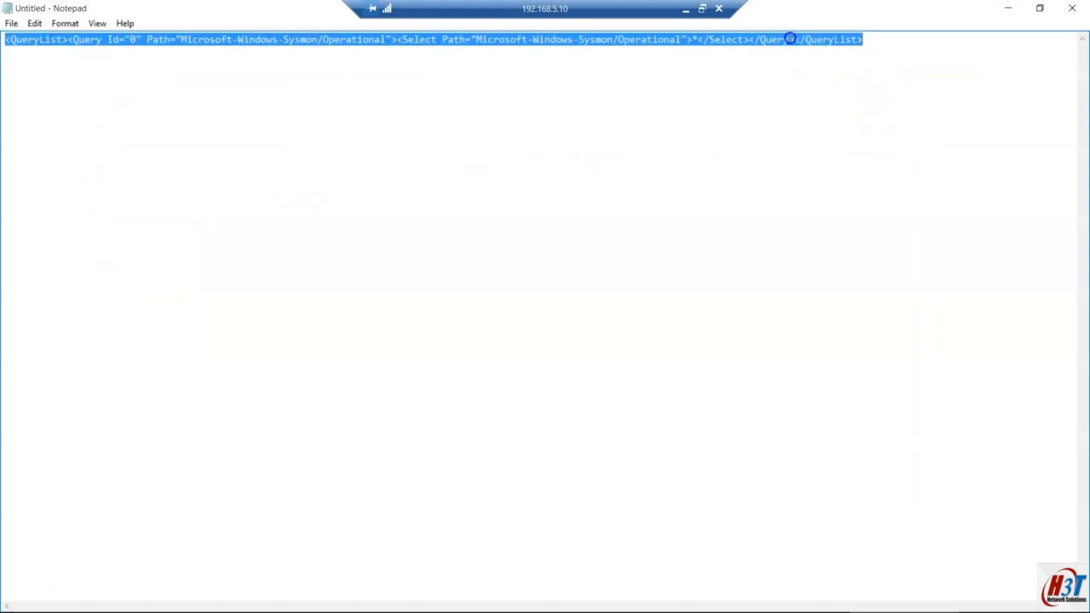
Step: Paste the one-line Sysmon query into WinCollect's XPath Query field
left_click(1015, 9)
left_click(616, 330)
key("ctrl+v")
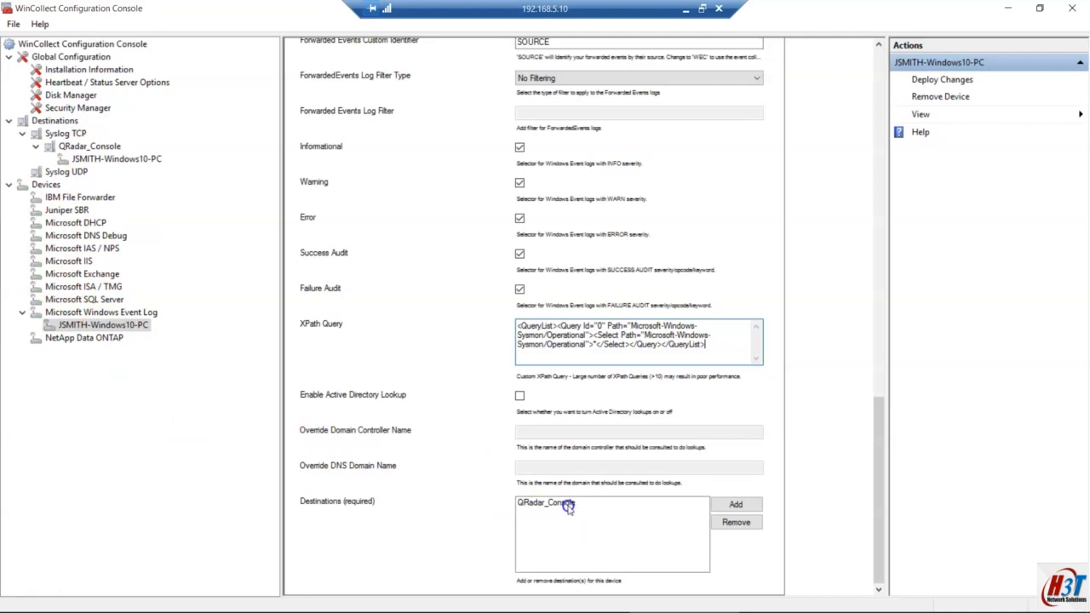
Step: Deploy the workstation device changes, acknowledge the success message, and minimize the remote session
left_click(940, 80)
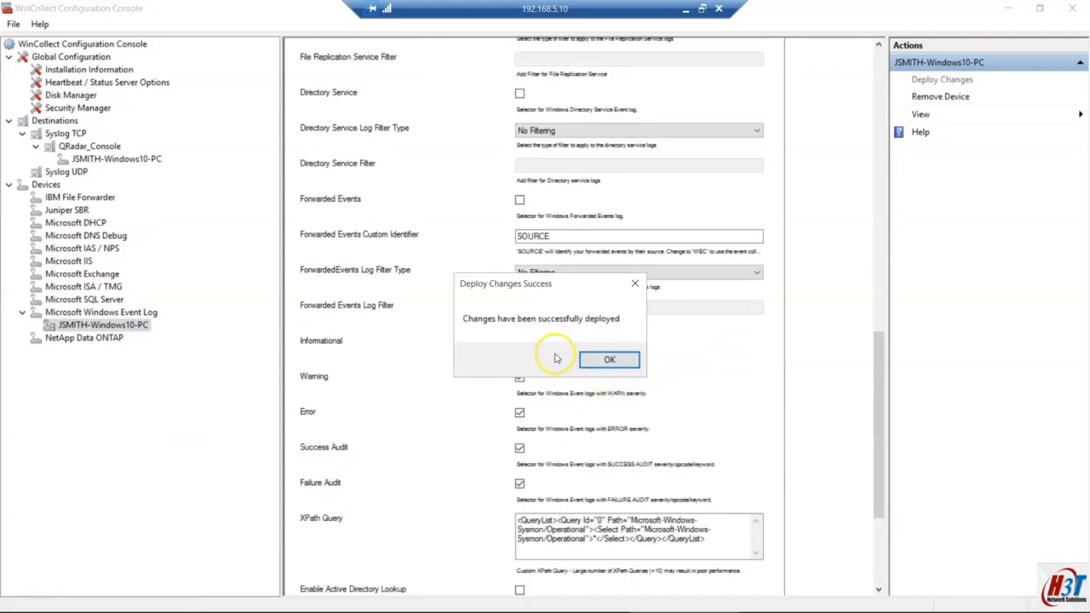
left_click(609, 359)
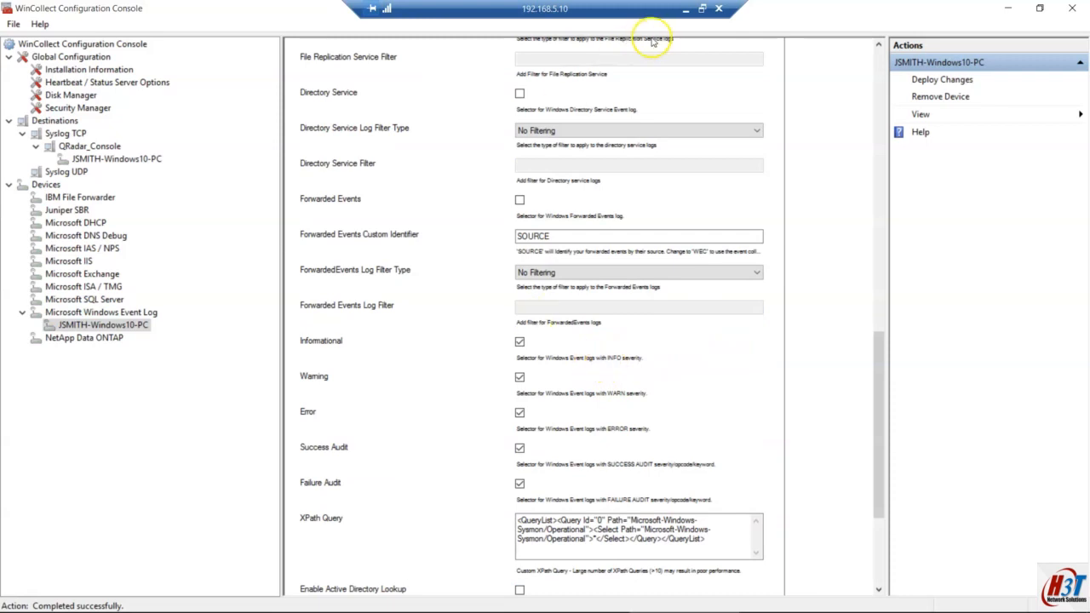
left_click(685, 15)
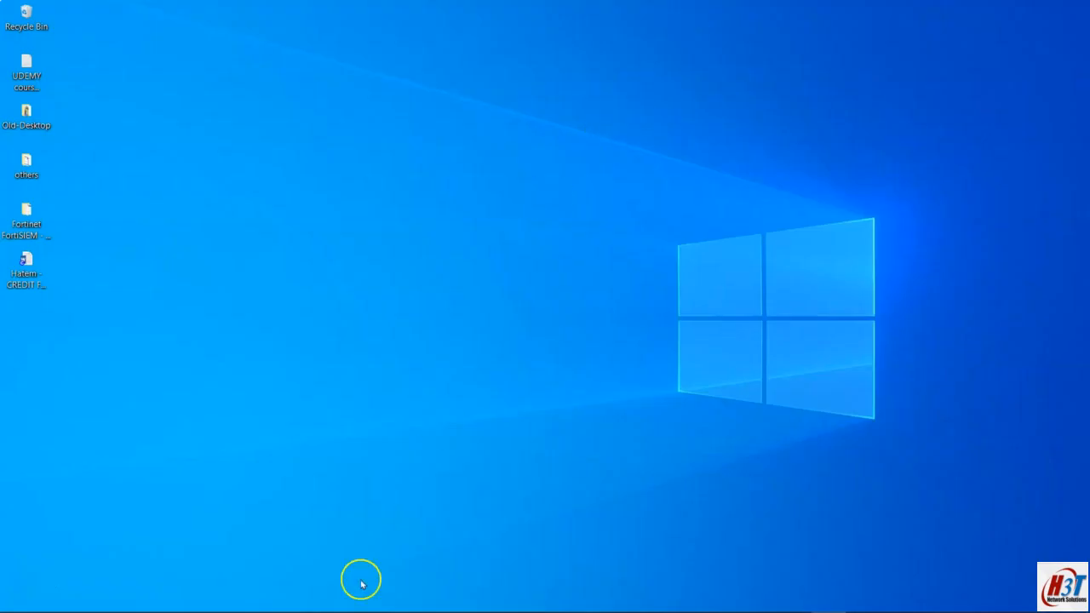
Step: Open QRadar Log Activity and scroll the Windows host's events across to the Payload column and back
left_click(284, 598)
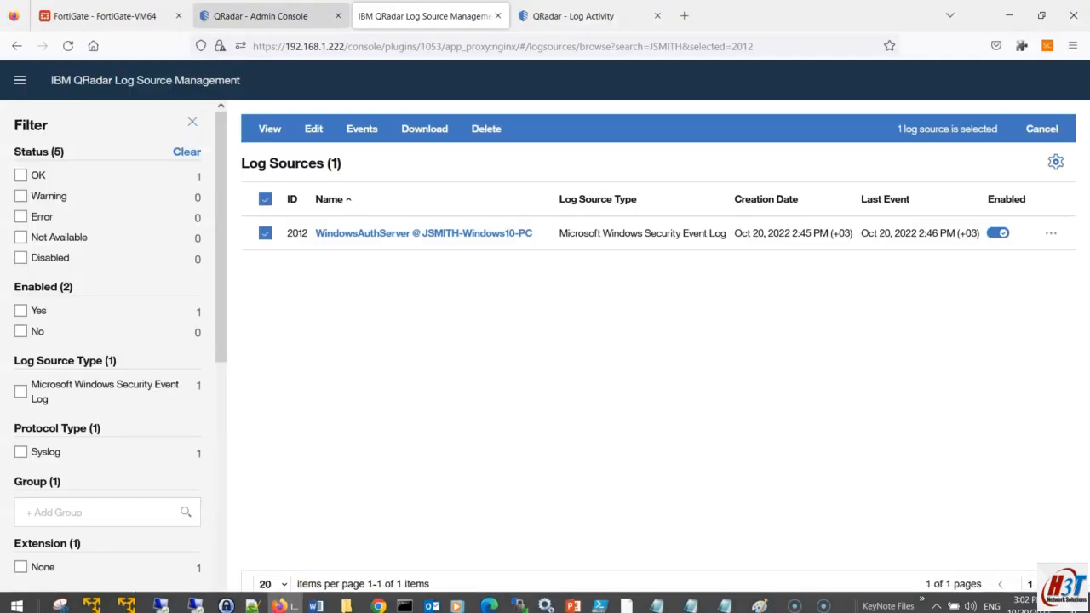
left_click(558, 20)
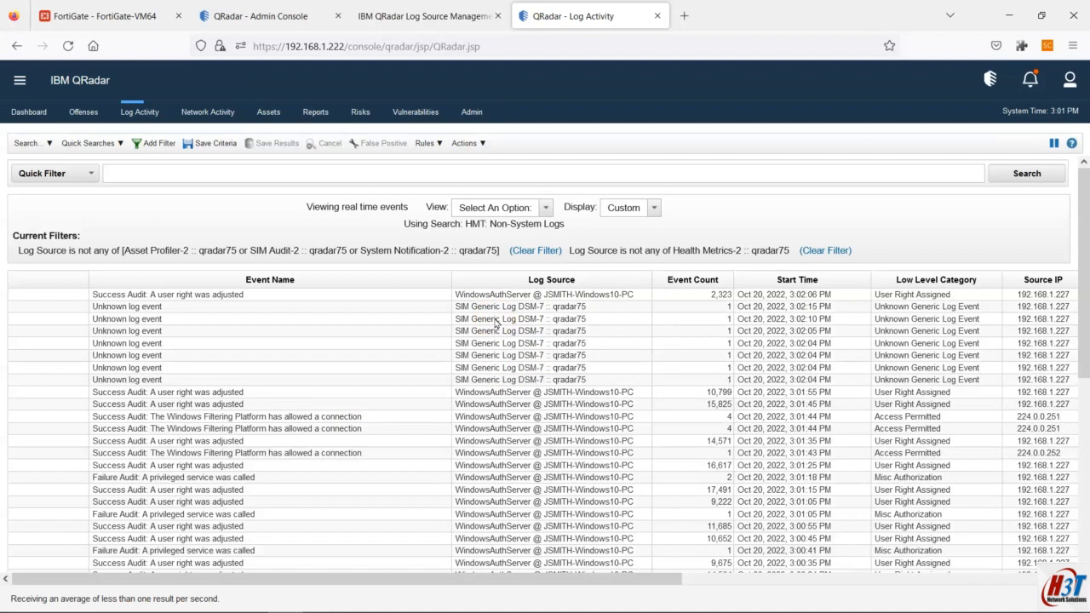
left_click(631, 551)
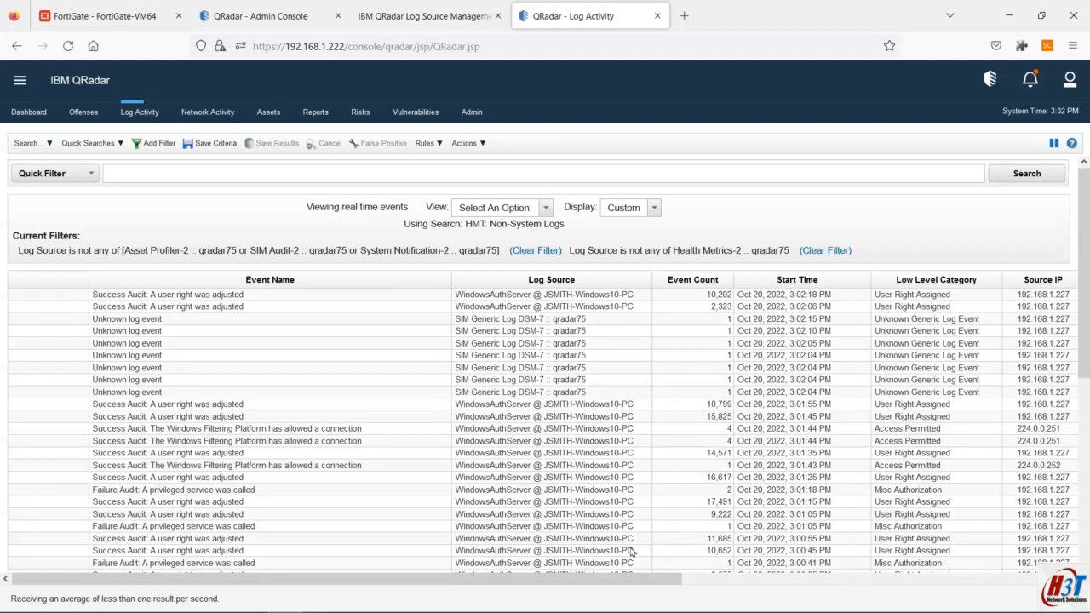
left_click_drag(674, 579, 1059, 579)
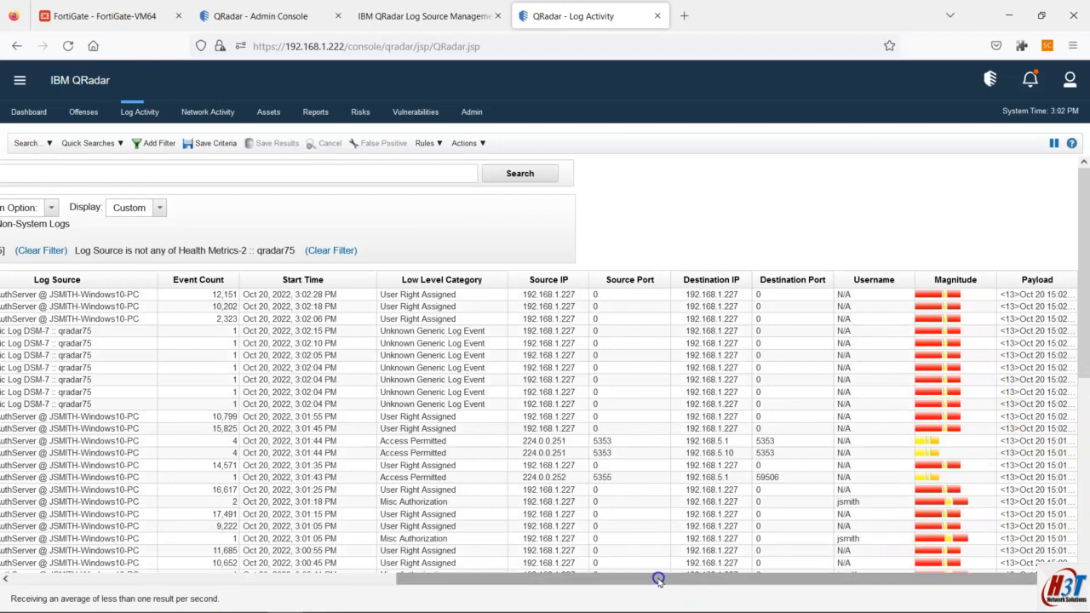
left_click_drag(659, 579, 104, 575)
mouse_move(185, 611)
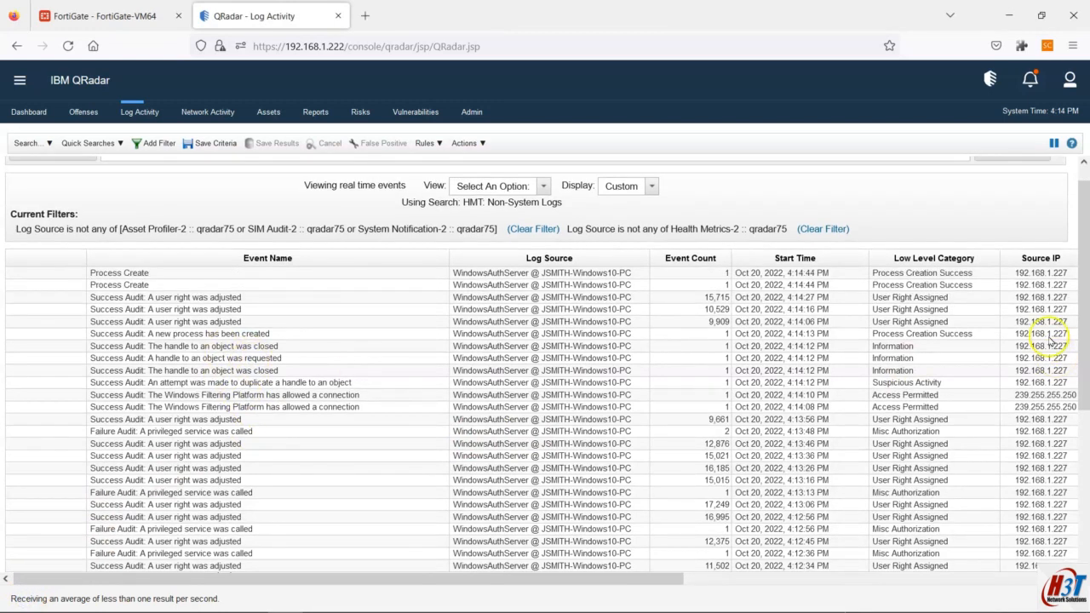
Step: Apply a Quick Filter of 'sysmon' to the live Log Activity events
scroll(317, 405, "down", 1)
scroll(311, 432, "down", 5)
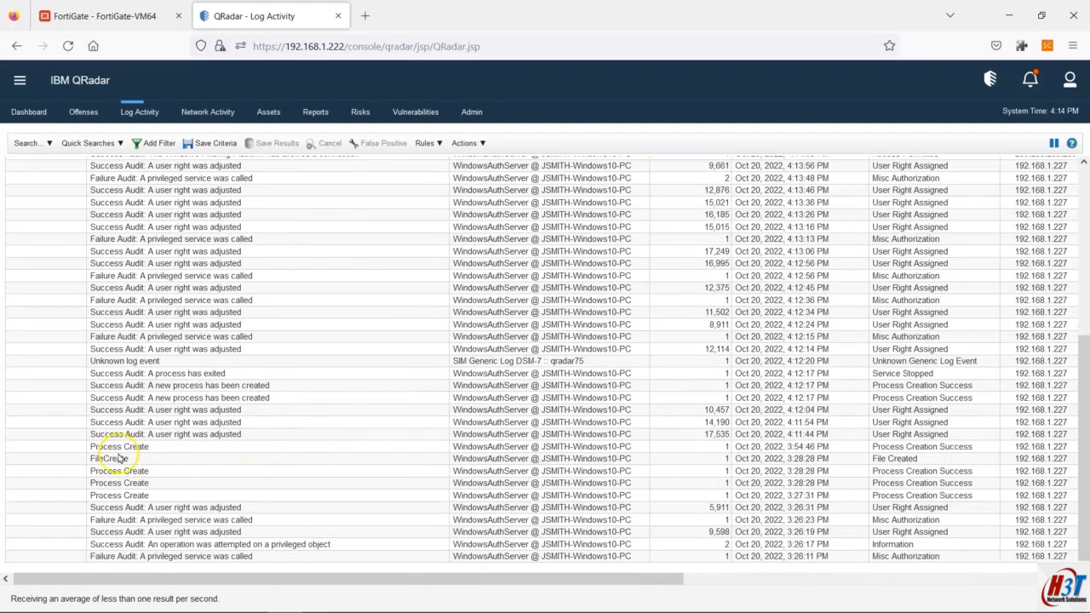
scroll(123, 460, "up", 1)
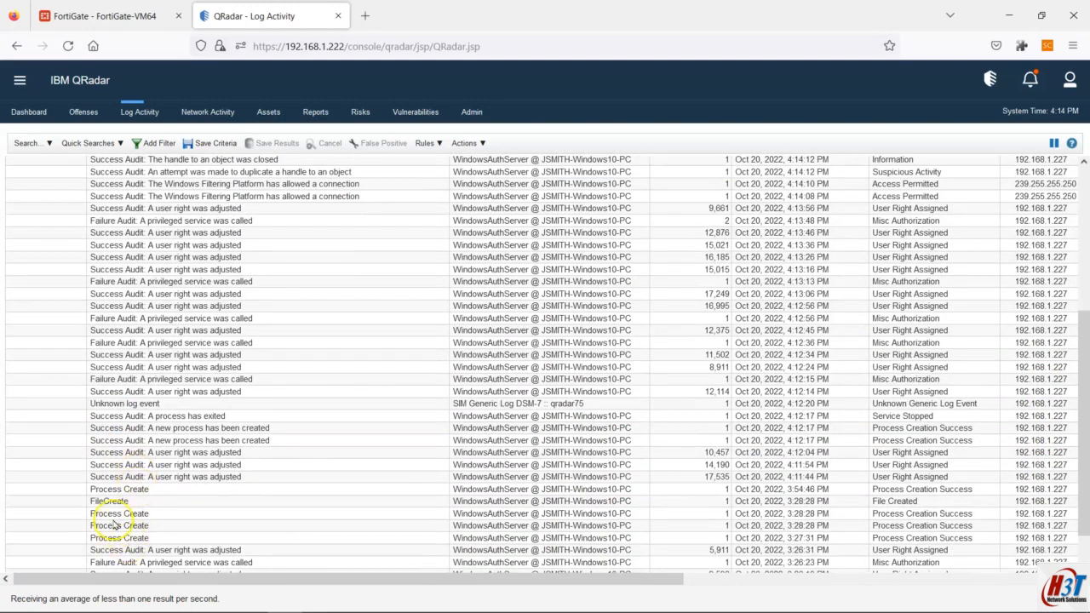
scroll(136, 520, "up", 3)
scroll(149, 509, "up", 3)
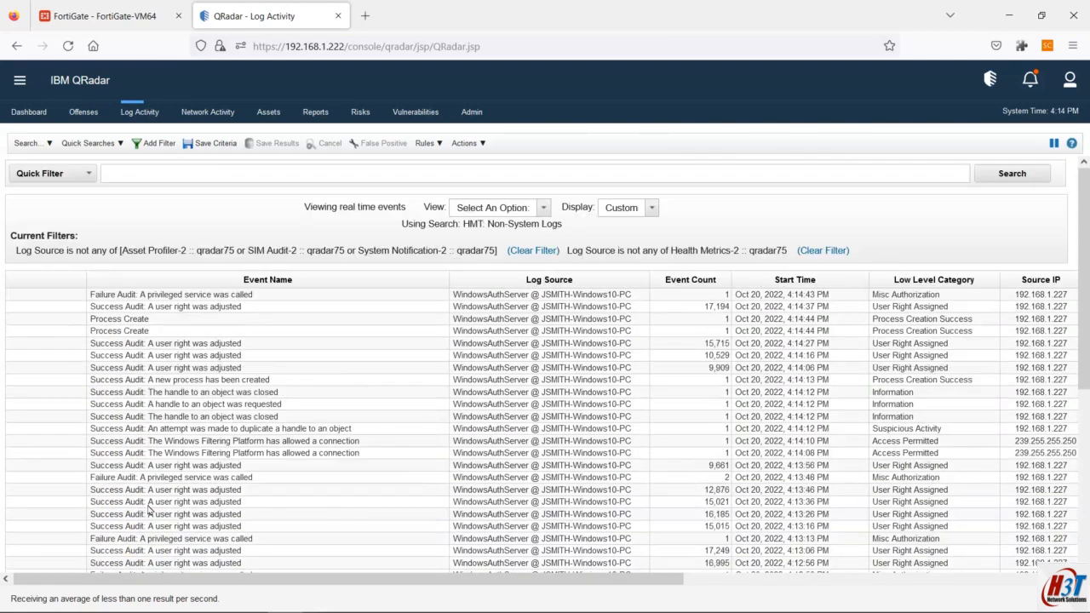
left_click(182, 174)
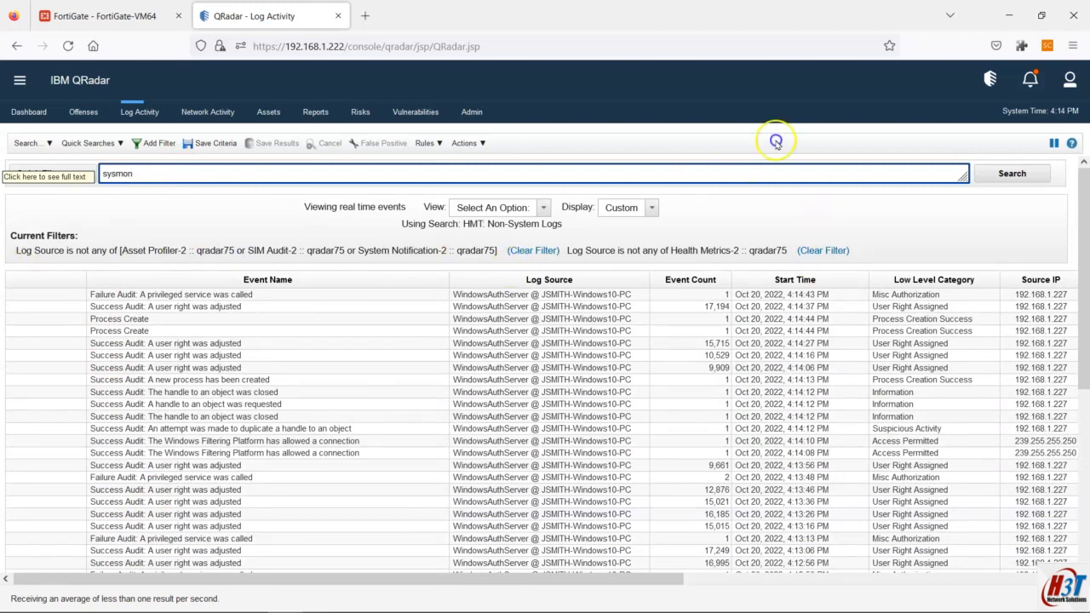
left_click(1015, 172)
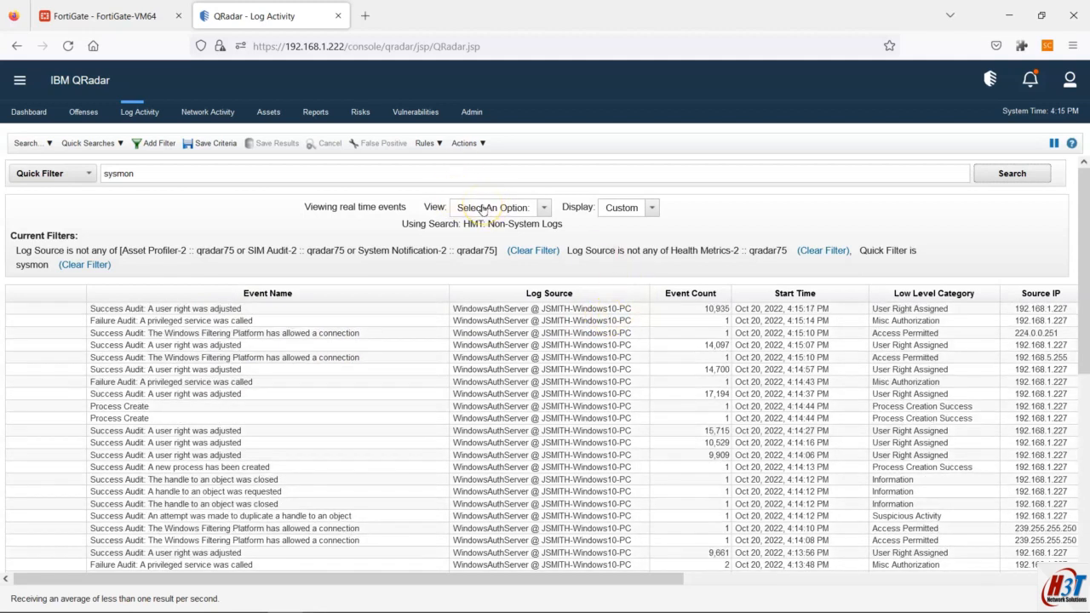
Step: Show the last hour of sysmon events on the timeline, then clear the sysmon quick filter
left_click(482, 208)
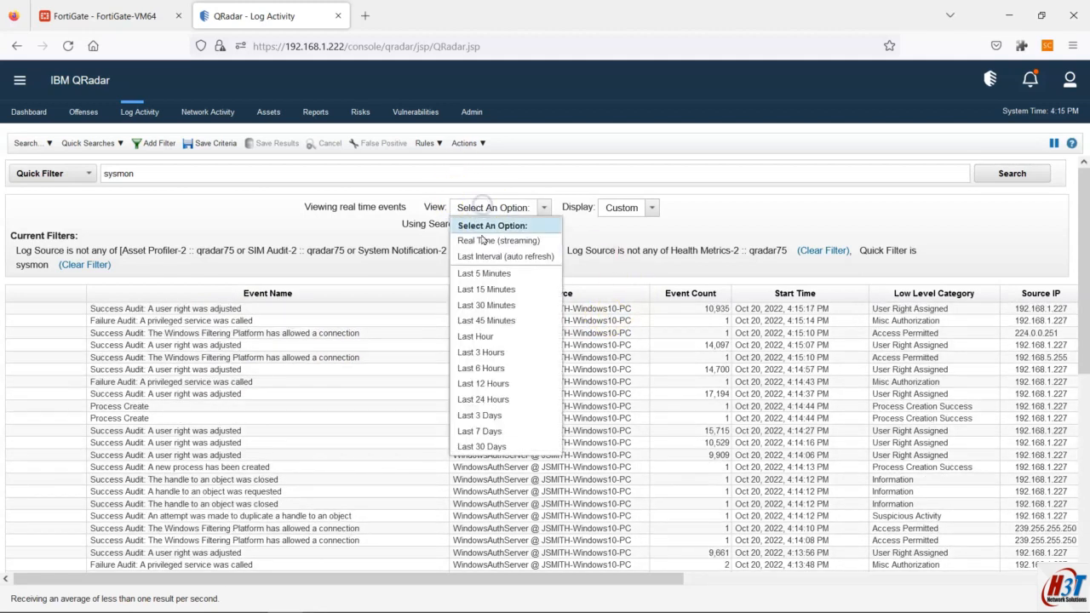
left_click(483, 338)
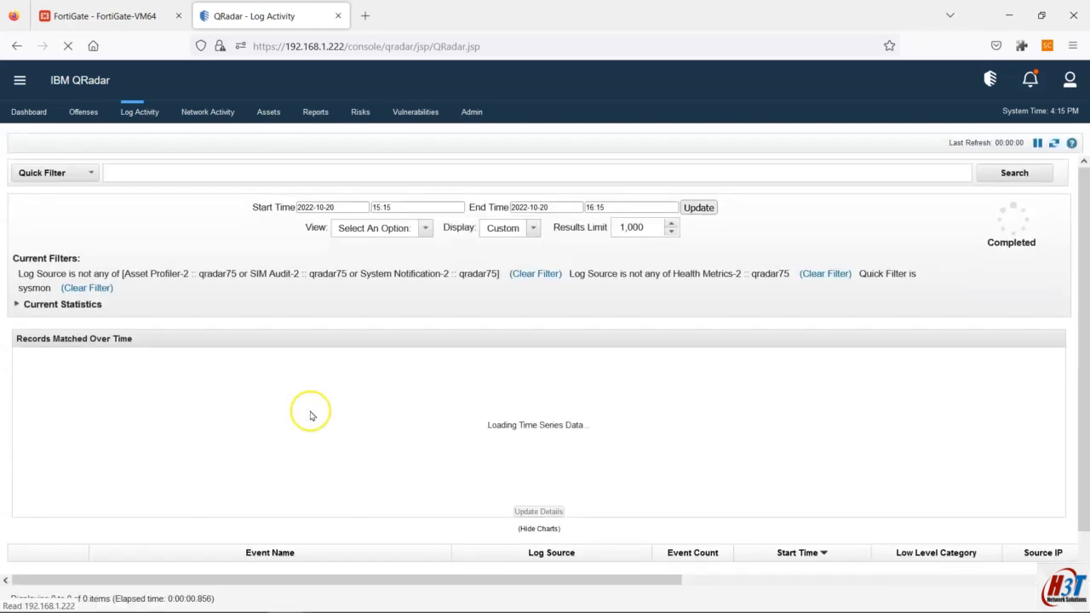
scroll(623, 509, "down", 2)
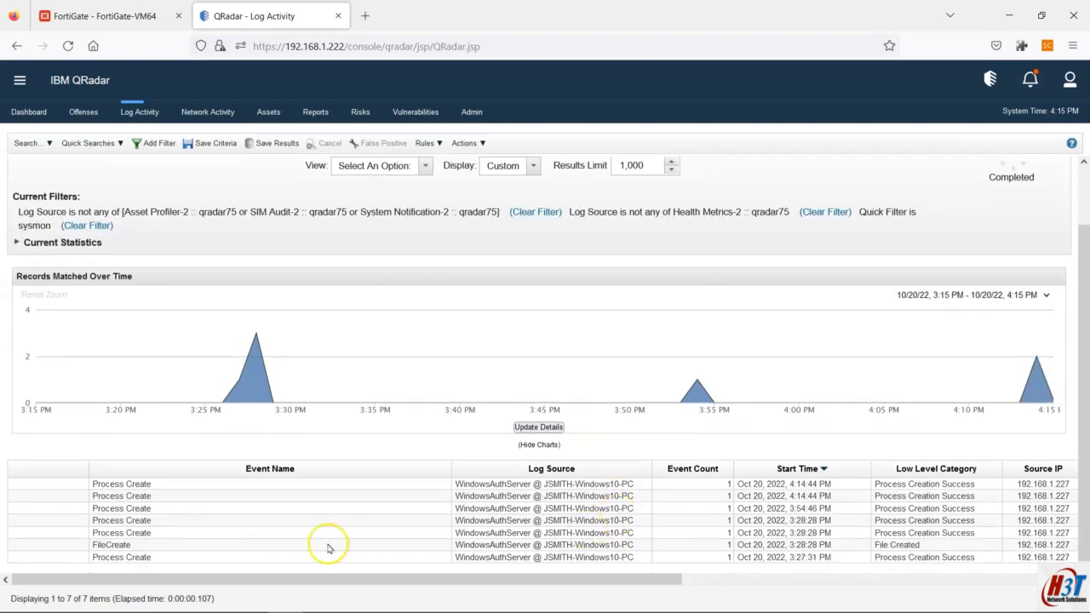
scroll(117, 494, "up", 1)
scroll(144, 509, "down", 1)
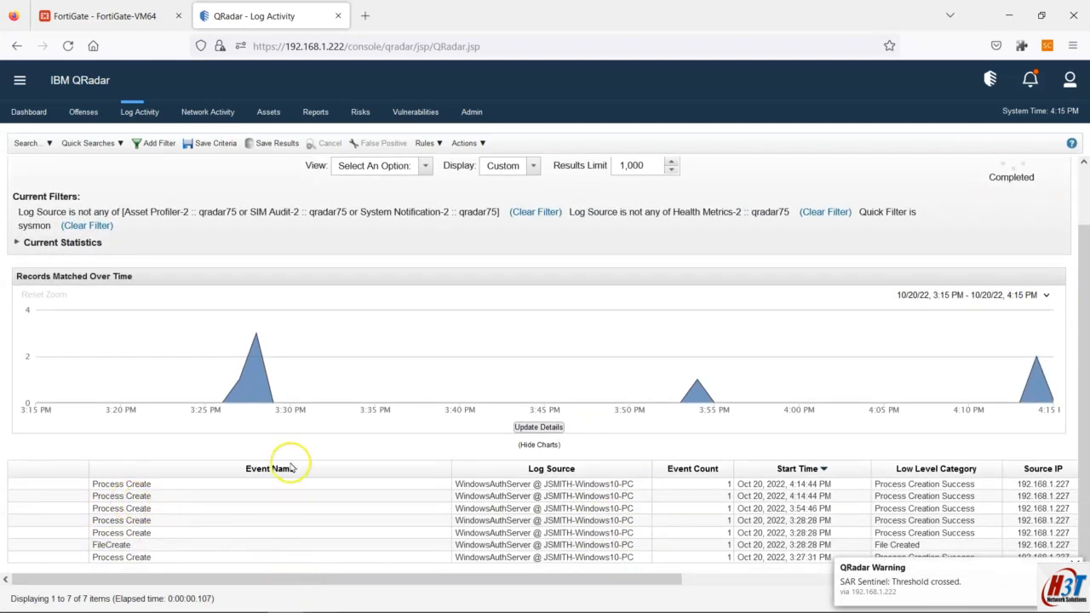
scroll(289, 460, "up", 2)
scroll(290, 452, "up", 1)
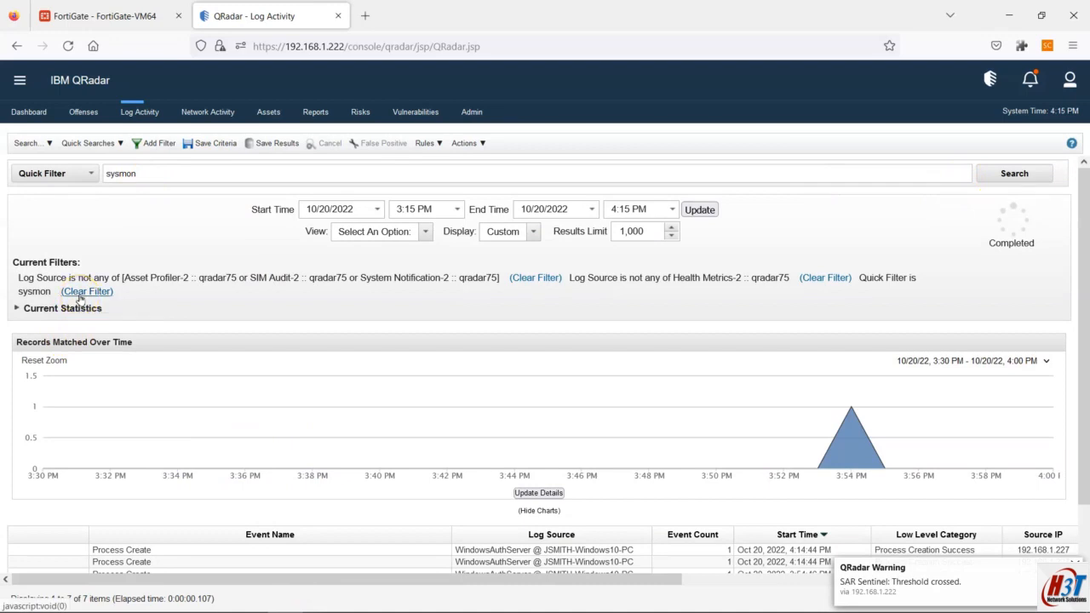
left_click(85, 291)
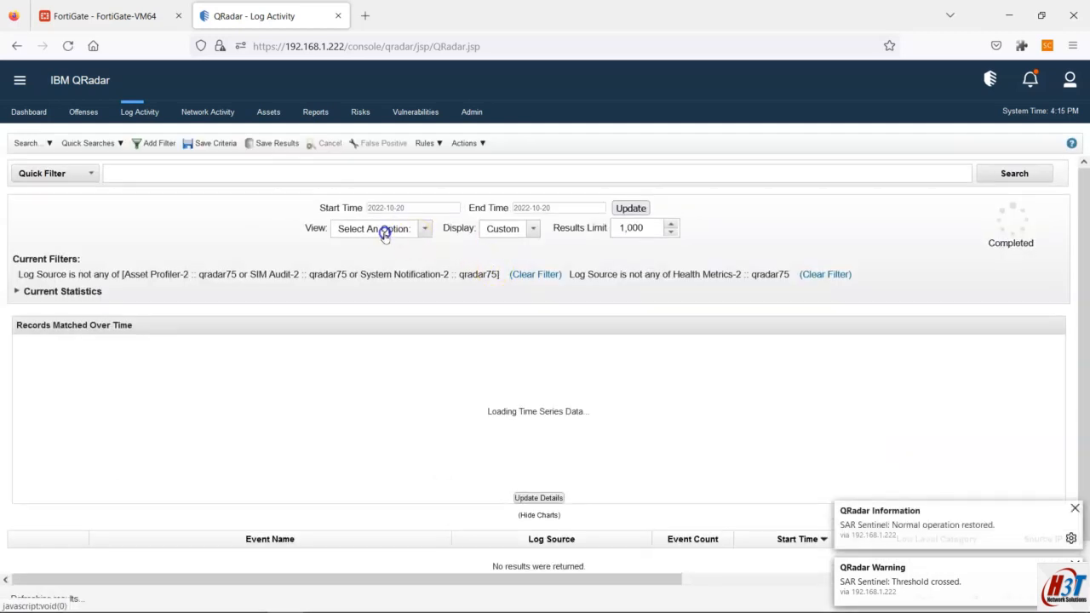
Step: Return the unfiltered Log Activity view to Real Time (streaming) events
left_click(384, 231)
left_click(383, 264)
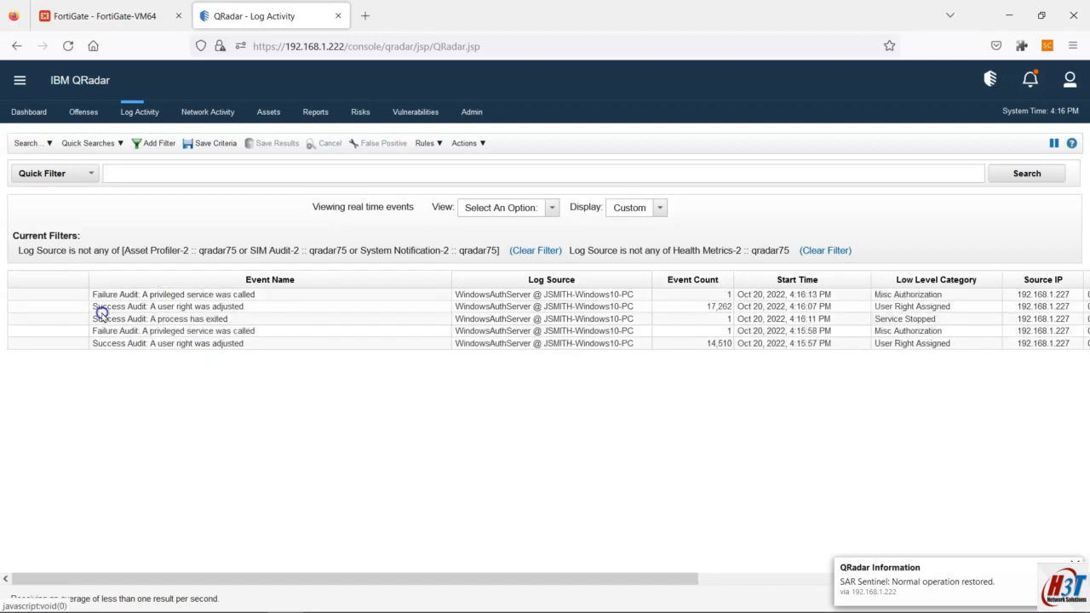
left_click(31, 143)
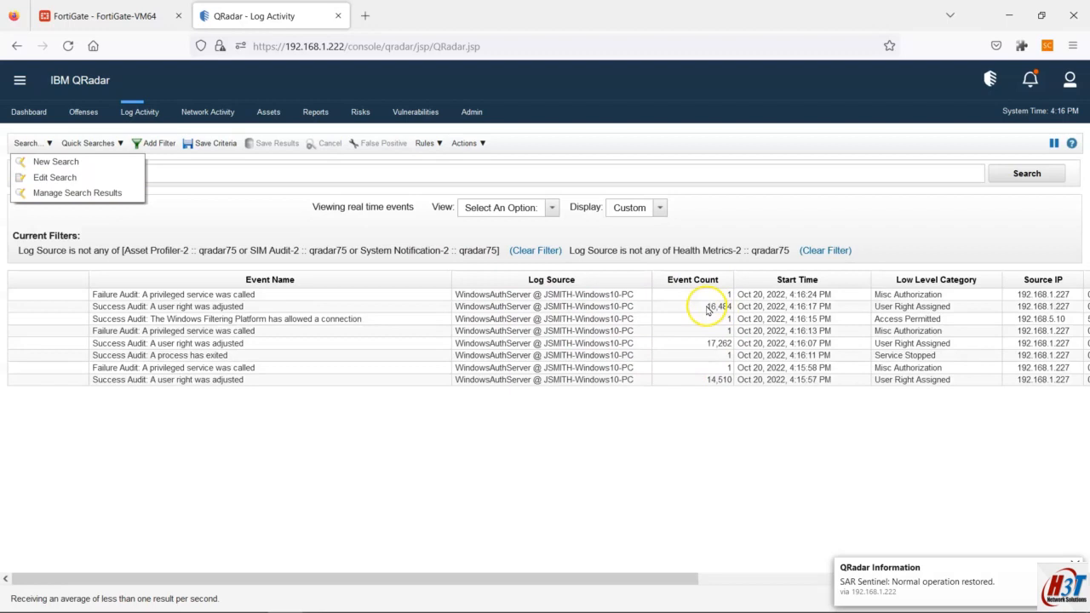
Step: Add the Event ID and Log Source Type columns to the search's column layout
left_click(51, 178)
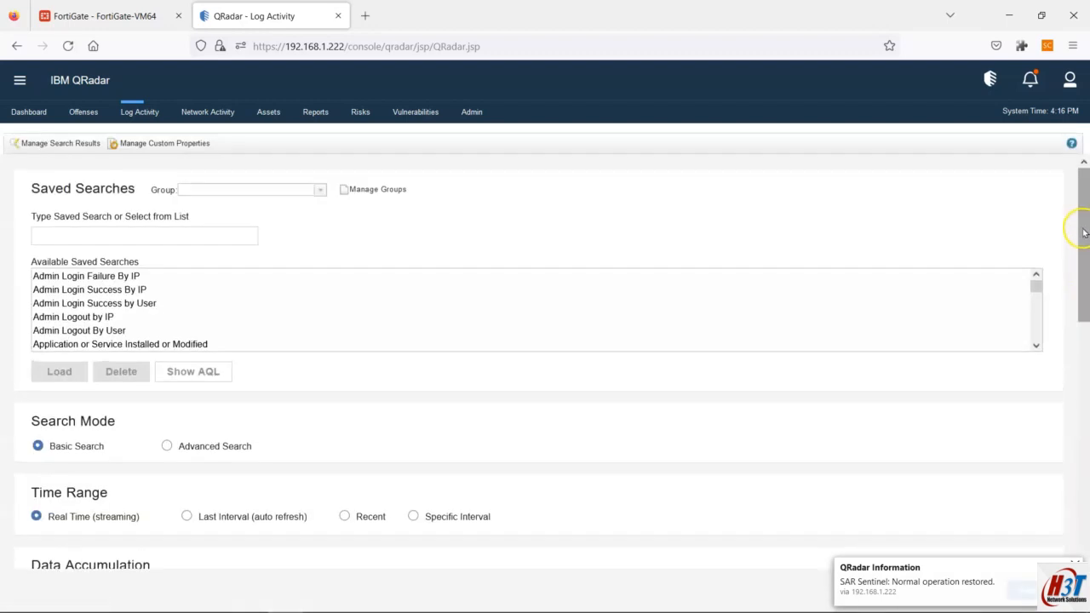
left_click_drag(1080, 227, 1086, 508)
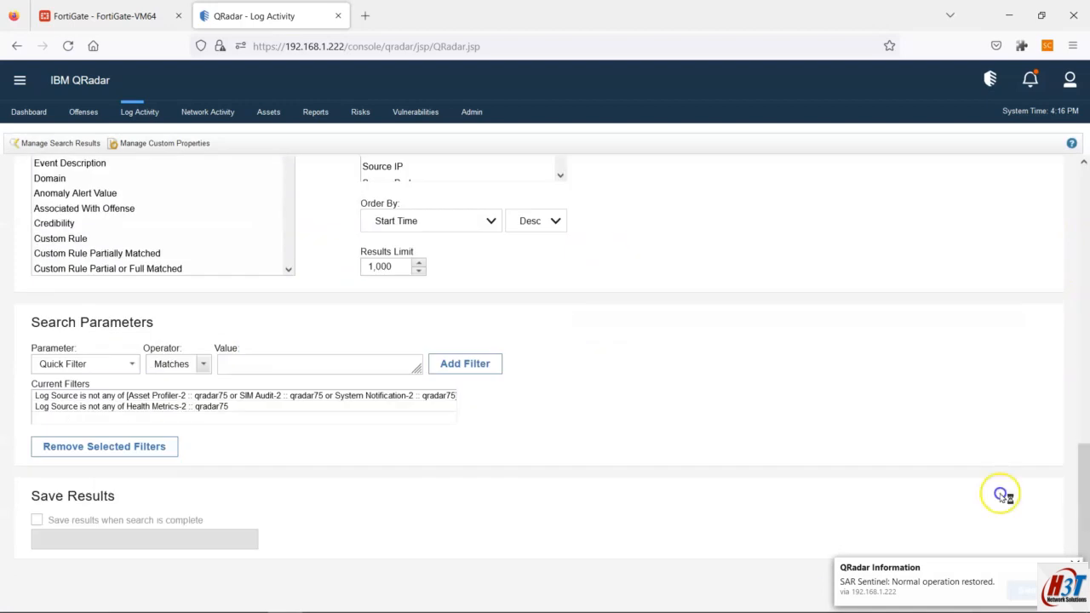
scroll(98, 298, "up", 5)
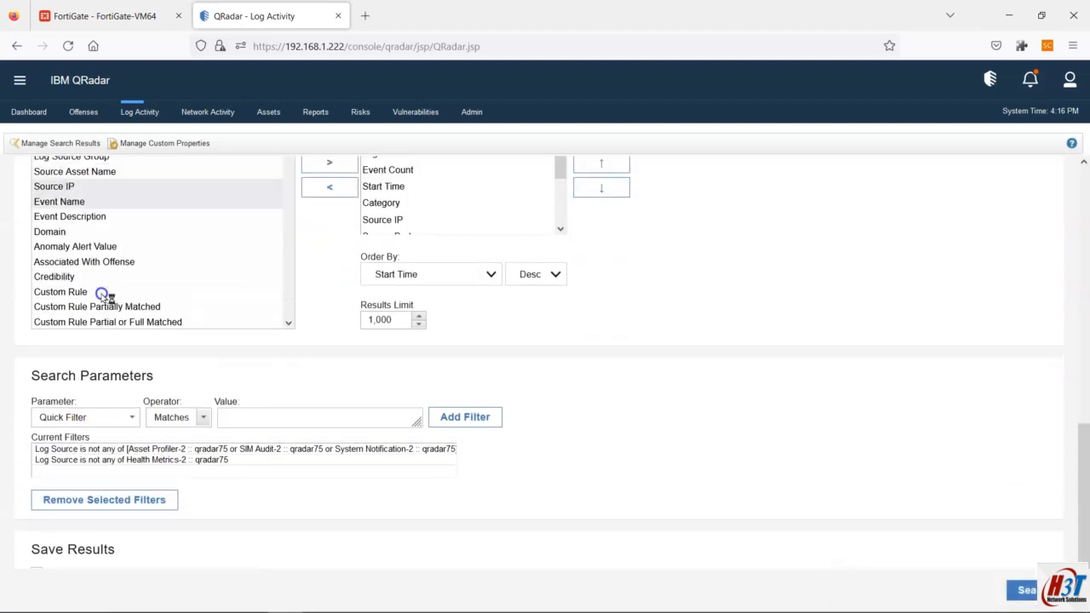
left_click(97, 228)
type("event id")
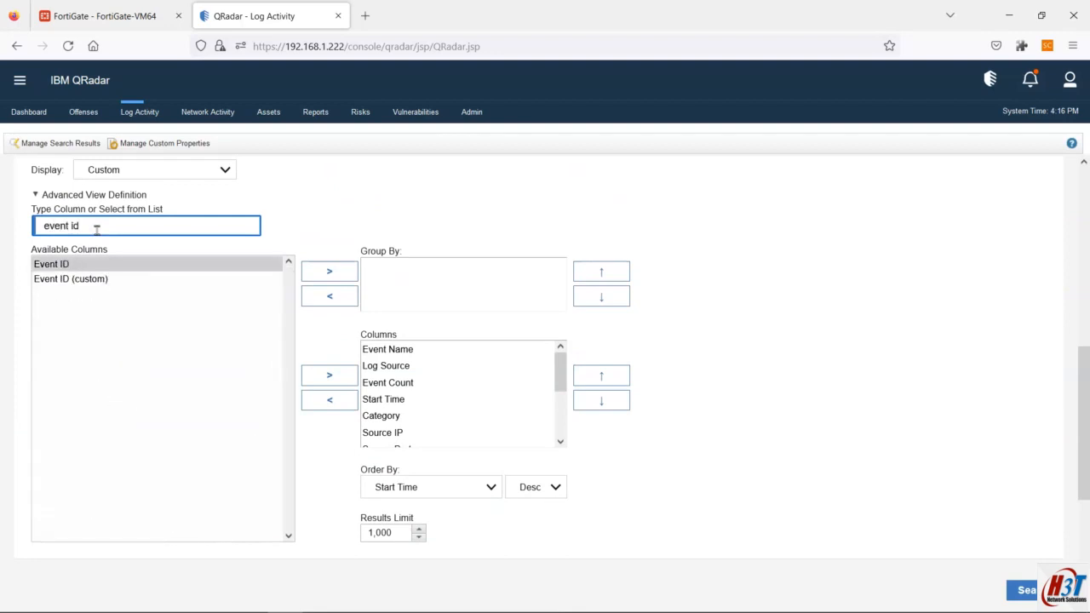
left_click(331, 376)
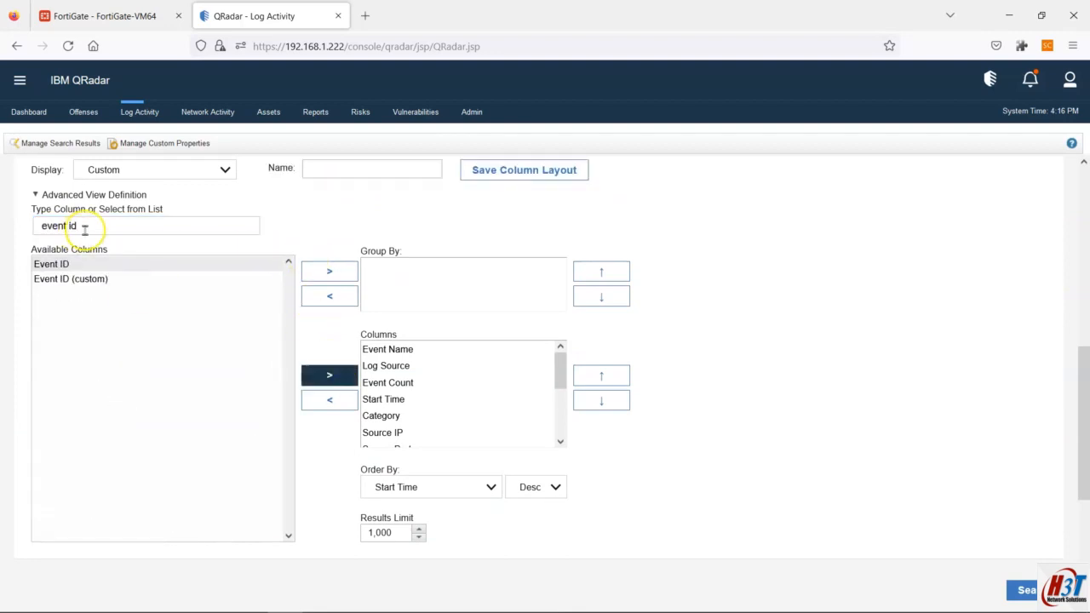
left_click_drag(80, 225, 15, 225)
type("log sourc")
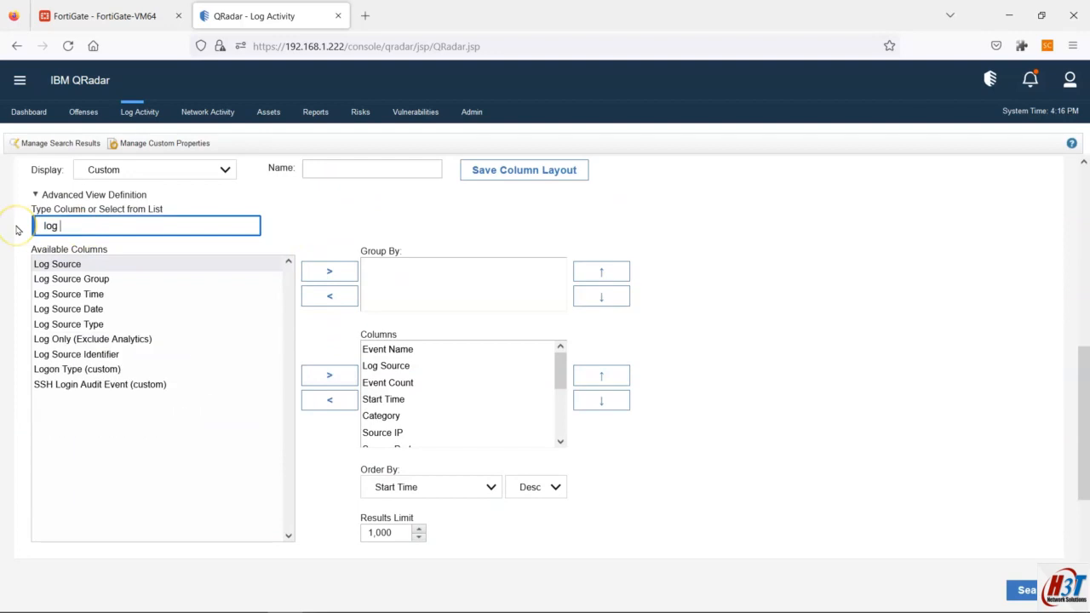
left_click(88, 325)
left_click(353, 379)
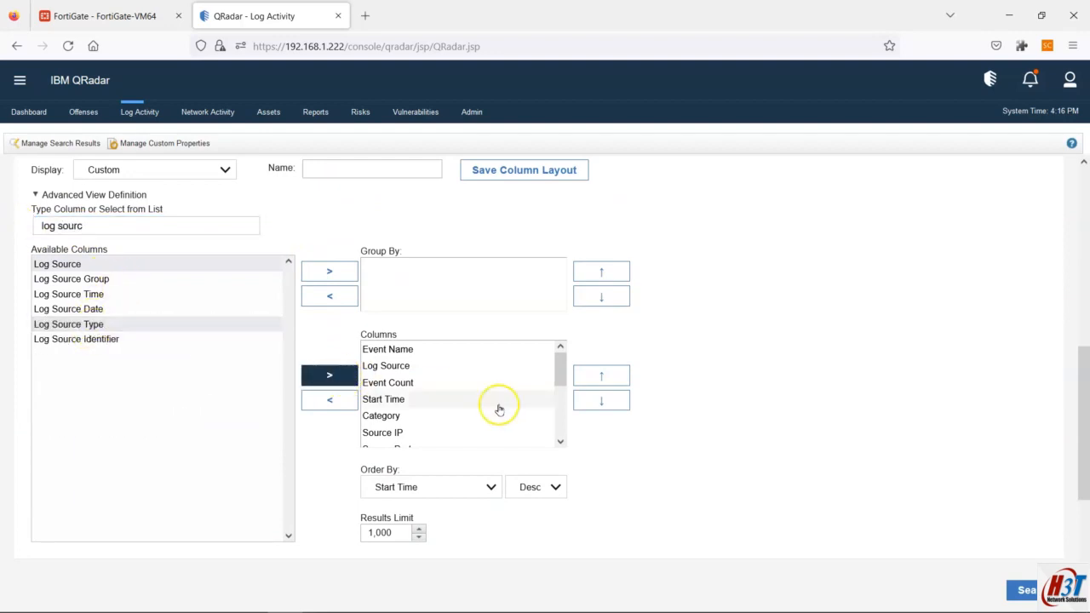
Step: Move Event ID and Log Source Type up to sit right after Event Name
scroll(499, 406, "down", 3)
left_click(392, 361)
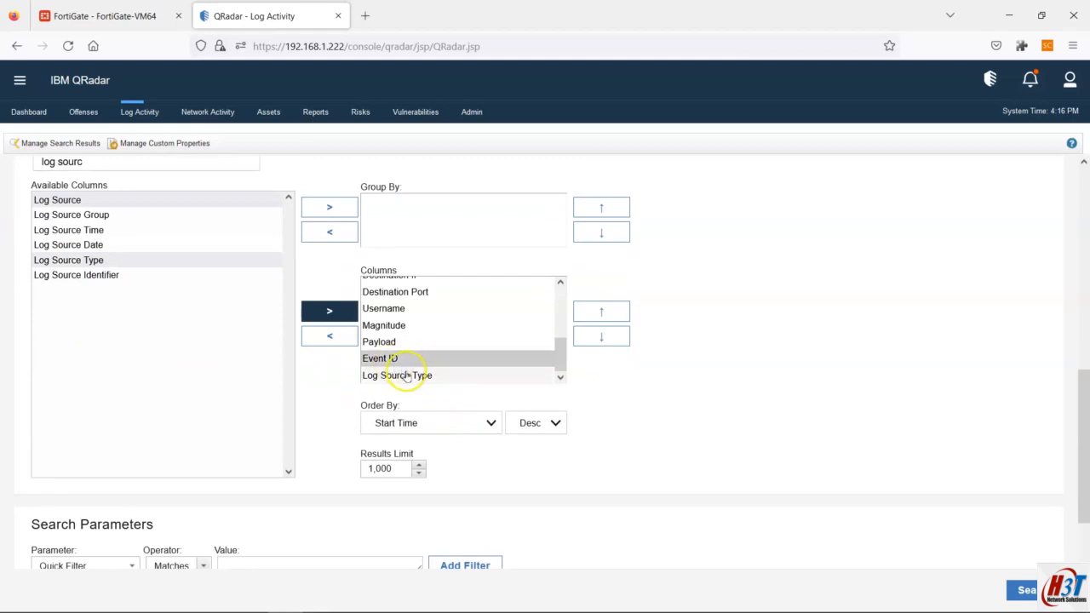
left_click(408, 374, "ctrl")
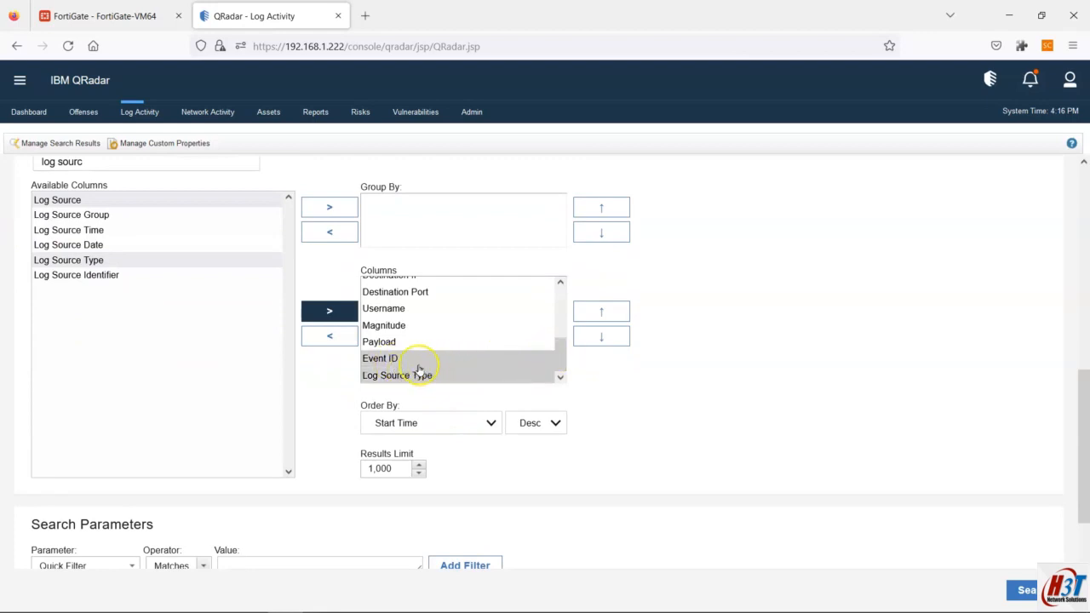
left_click(600, 312)
left_click(601, 313)
left_click(601, 313)
scroll(506, 340, "up", 2)
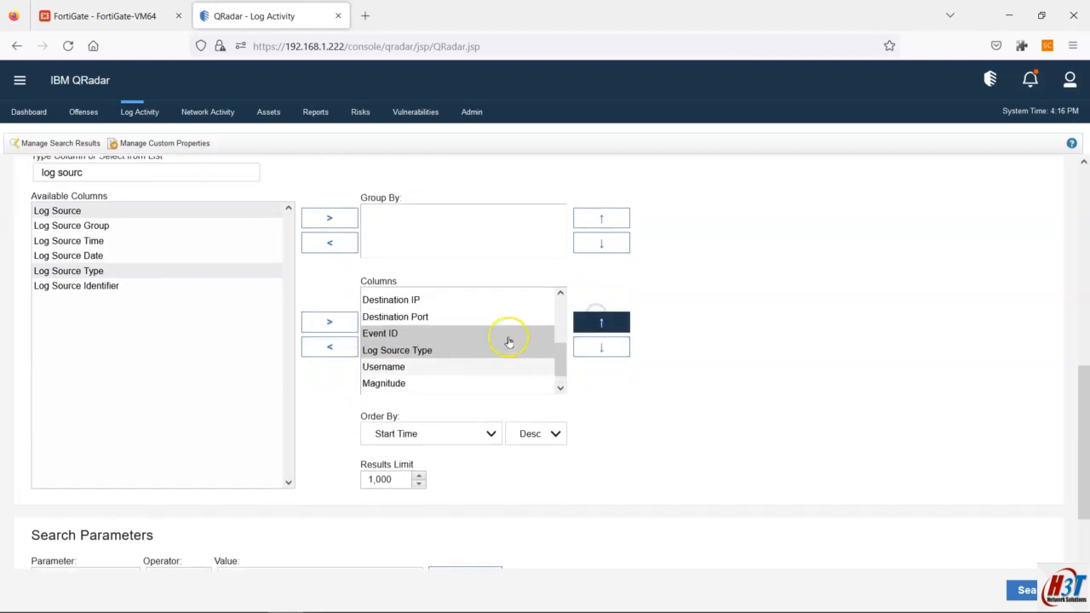
left_click(583, 323)
left_click(582, 322)
left_click(580, 319)
left_click(580, 319)
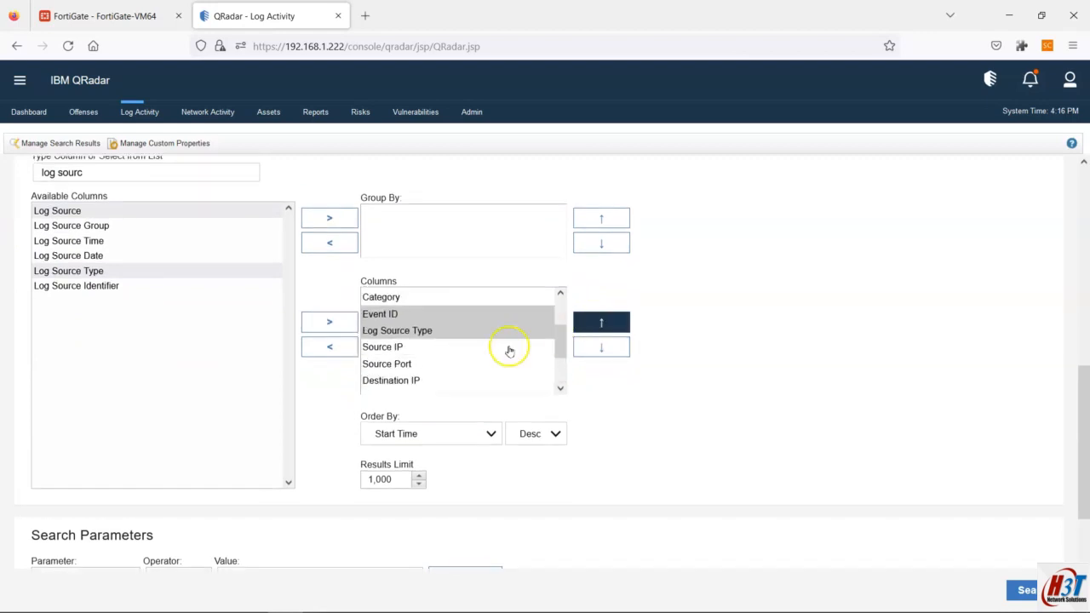
scroll(502, 347, "up", 3)
left_click(593, 348)
left_click(594, 348)
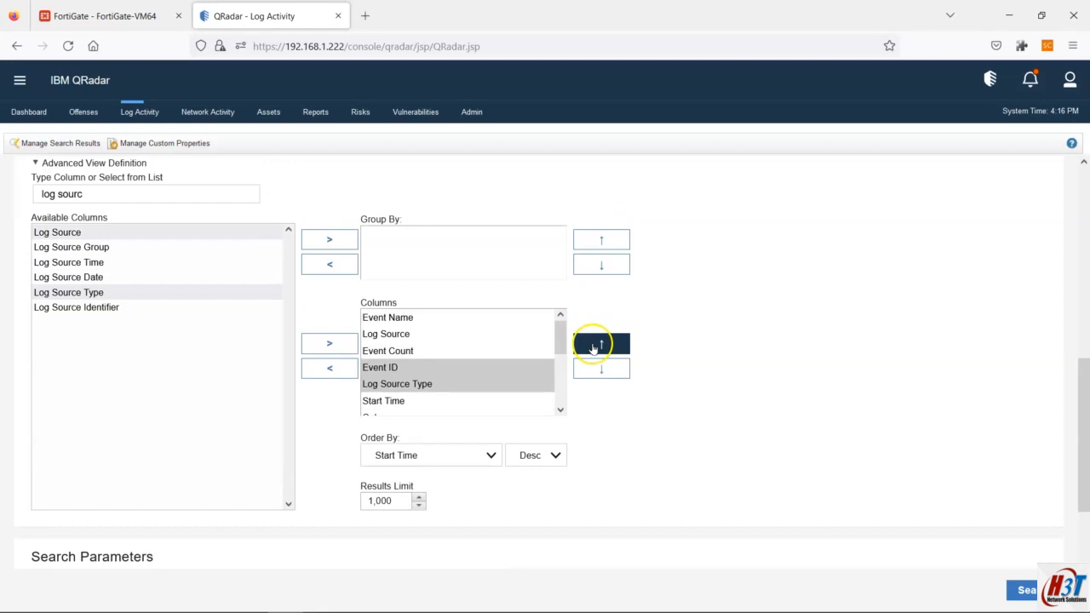
left_click(594, 347)
left_click(593, 347)
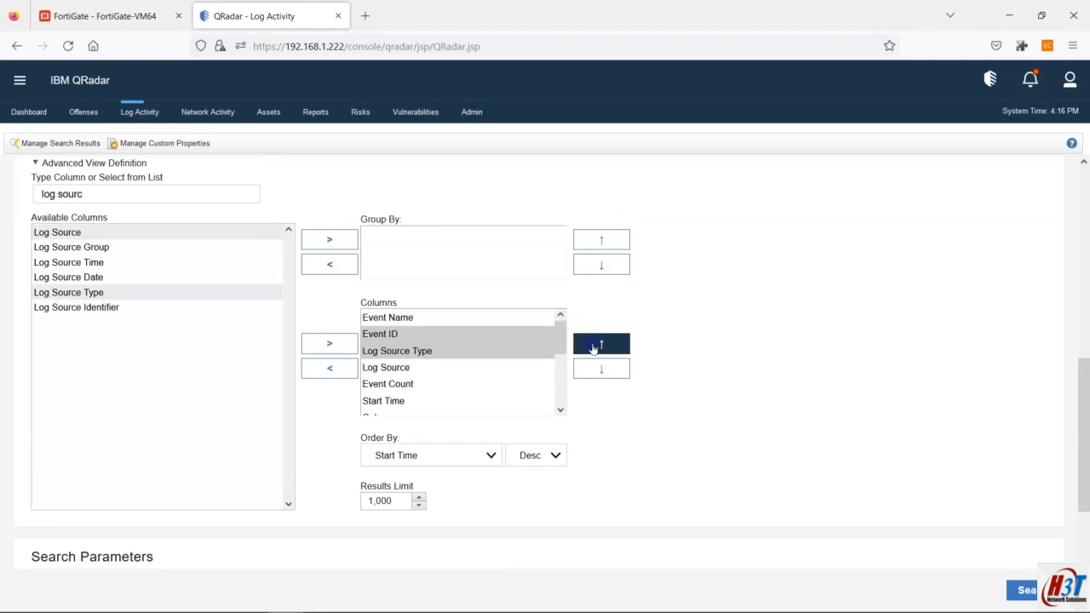
Step: Put Event ID at the top of the columns and Event Count in third position
left_click(426, 337)
scroll(426, 341, "up", 1)
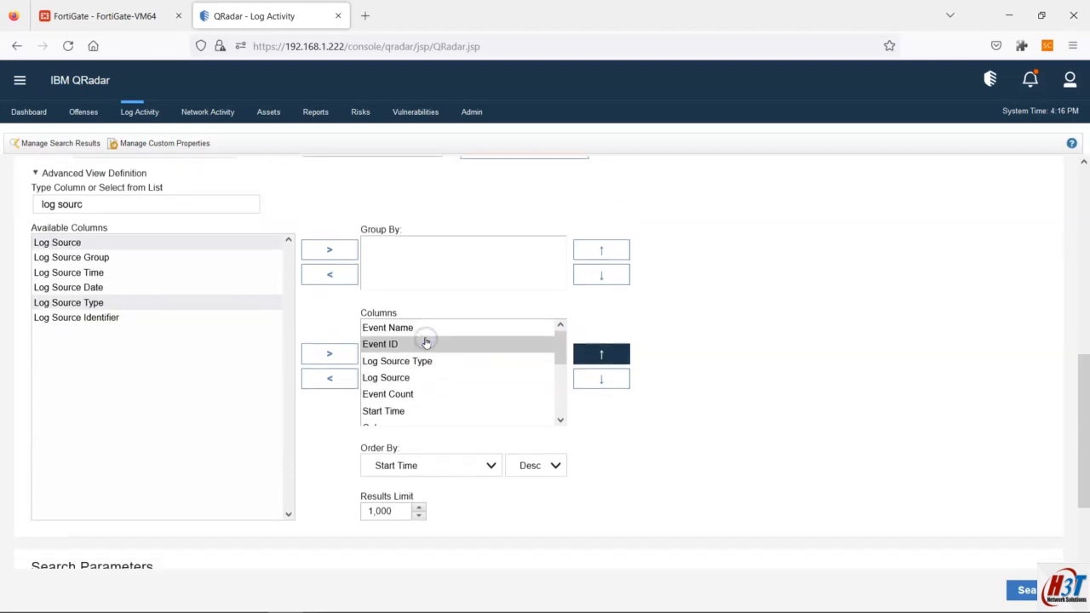
left_click(586, 358)
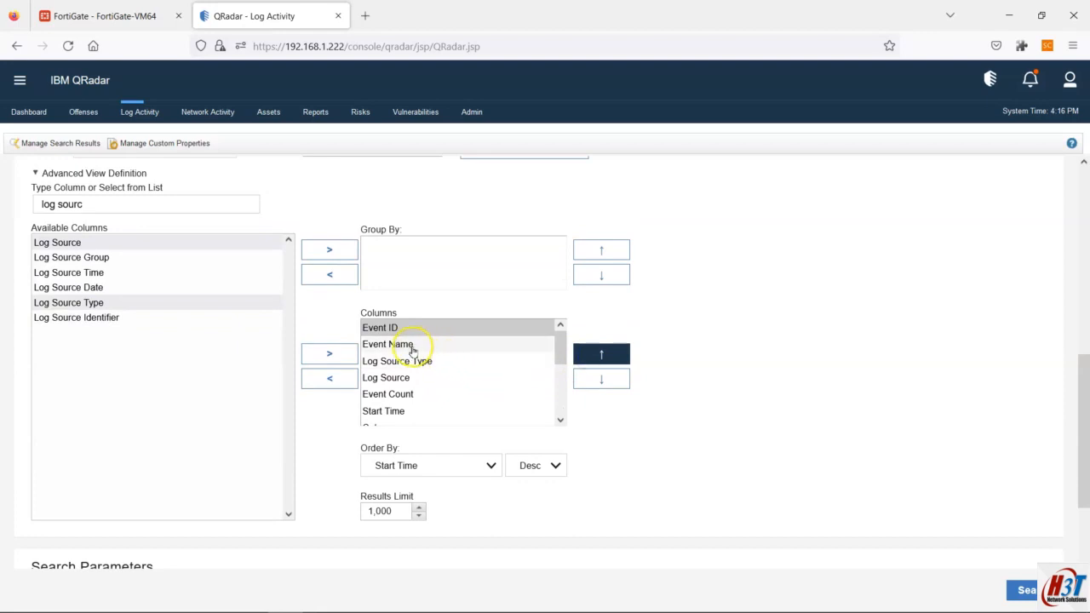
left_click(394, 398)
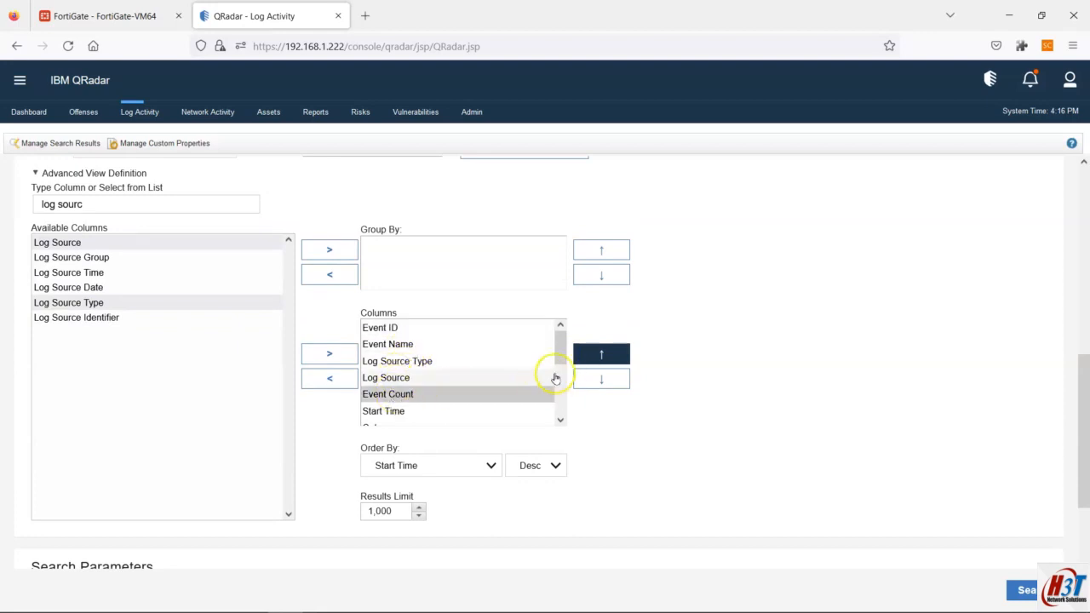
left_click(583, 361)
left_click(582, 361)
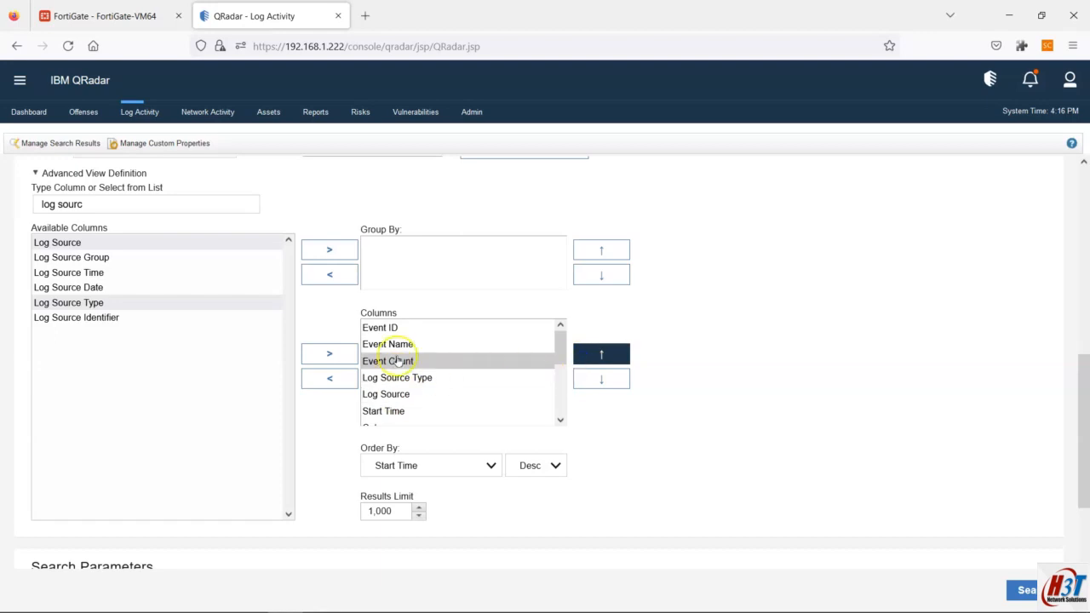
scroll(381, 361, "down", 2)
scroll(380, 361, "up", 4)
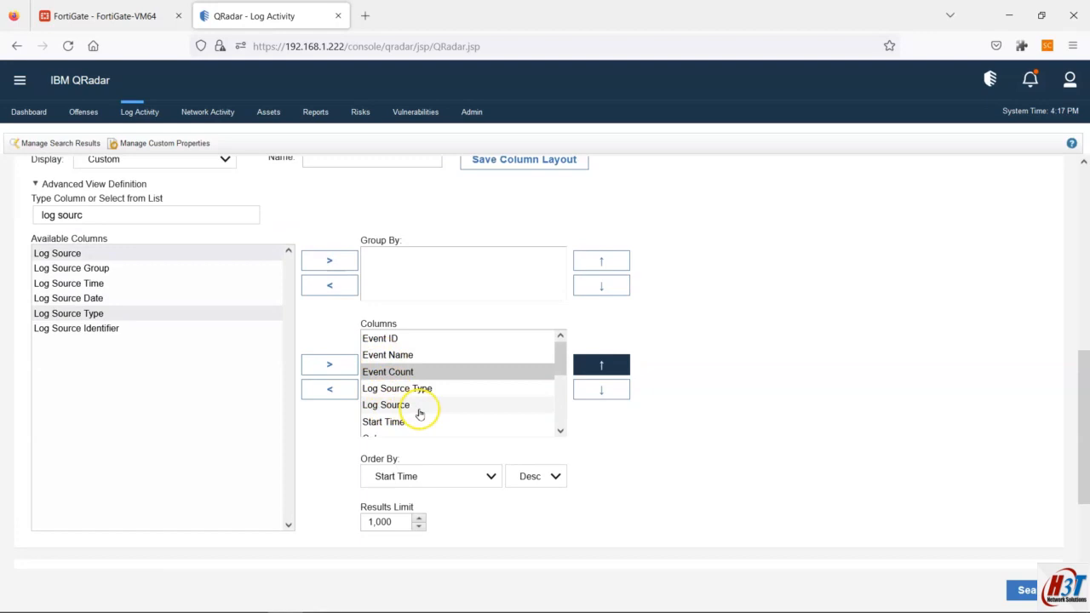
scroll(781, 377, "up", 1)
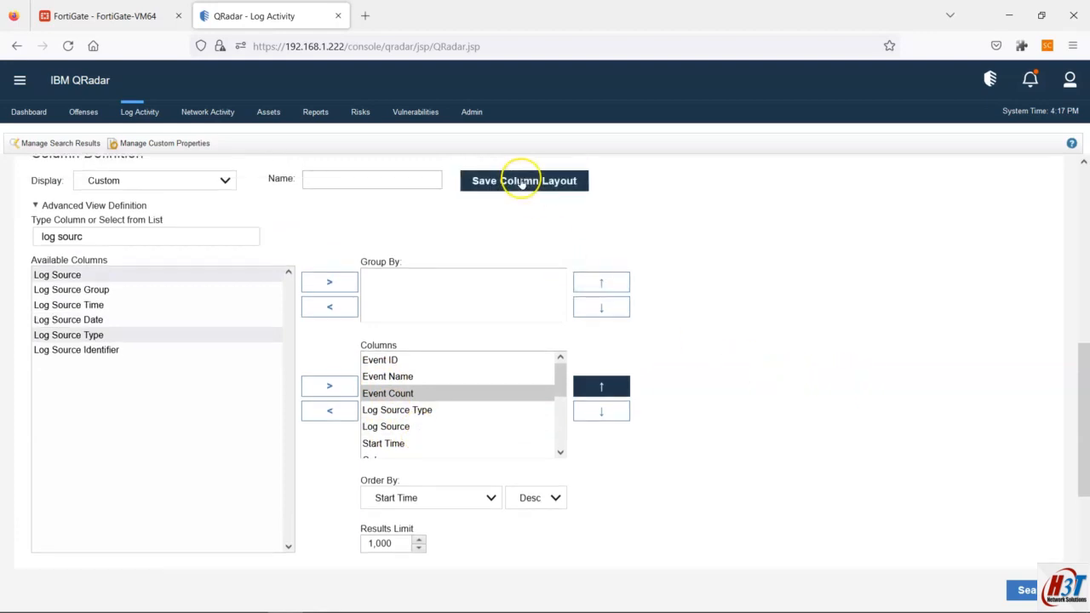
Step: Save the column layout as Windows_Schema and run the search
left_click(412, 178)
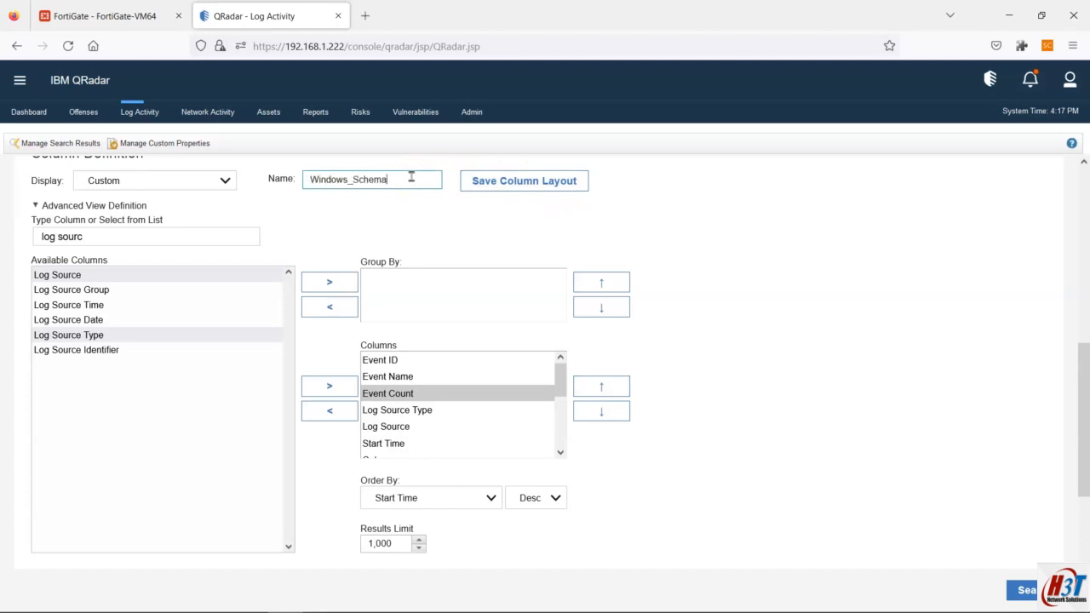
left_click(464, 187)
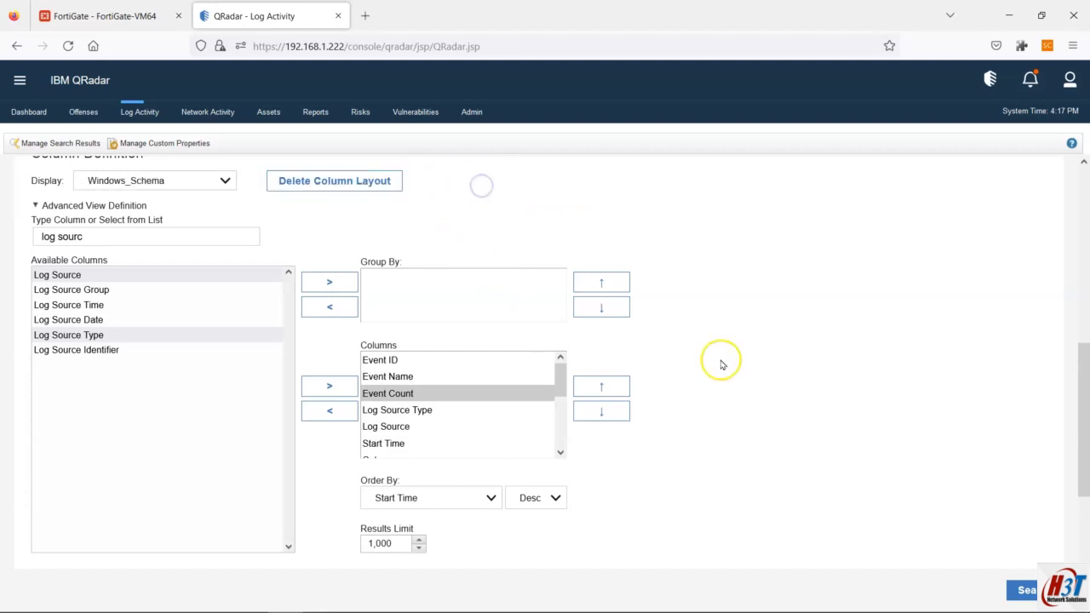
left_click(1021, 589)
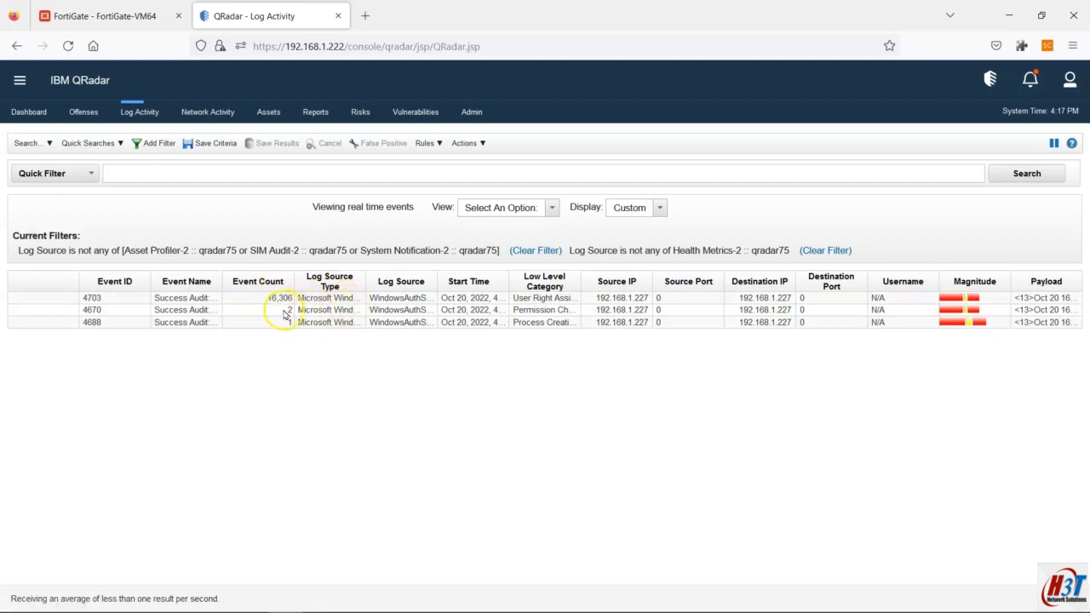
Step: Widen the Event Name column so full event names are visible in the results
left_click_drag(225, 282, 252, 281)
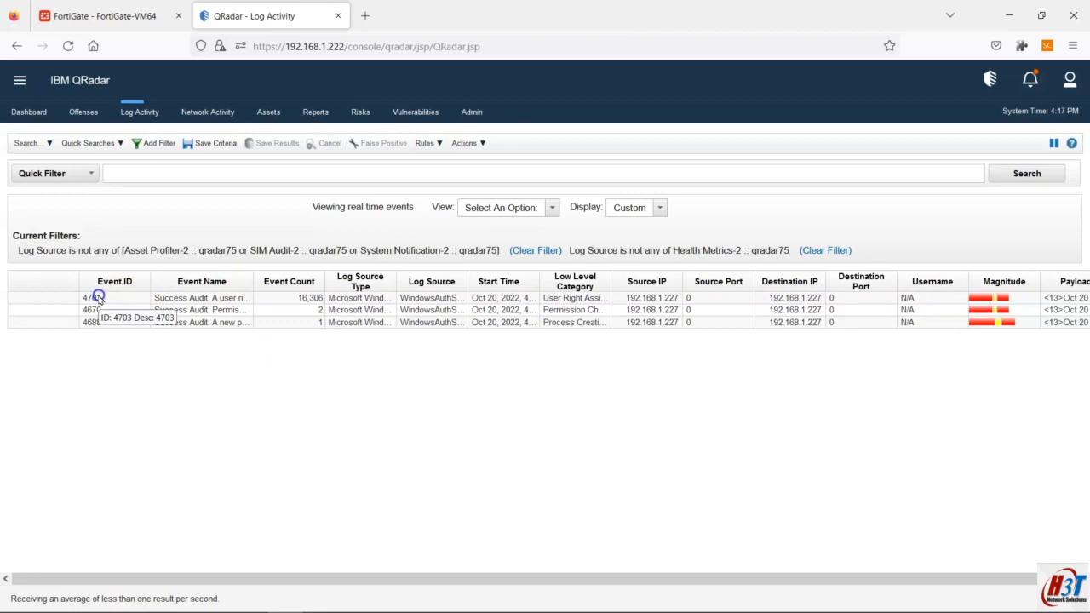
left_click_drag(253, 291, 349, 282)
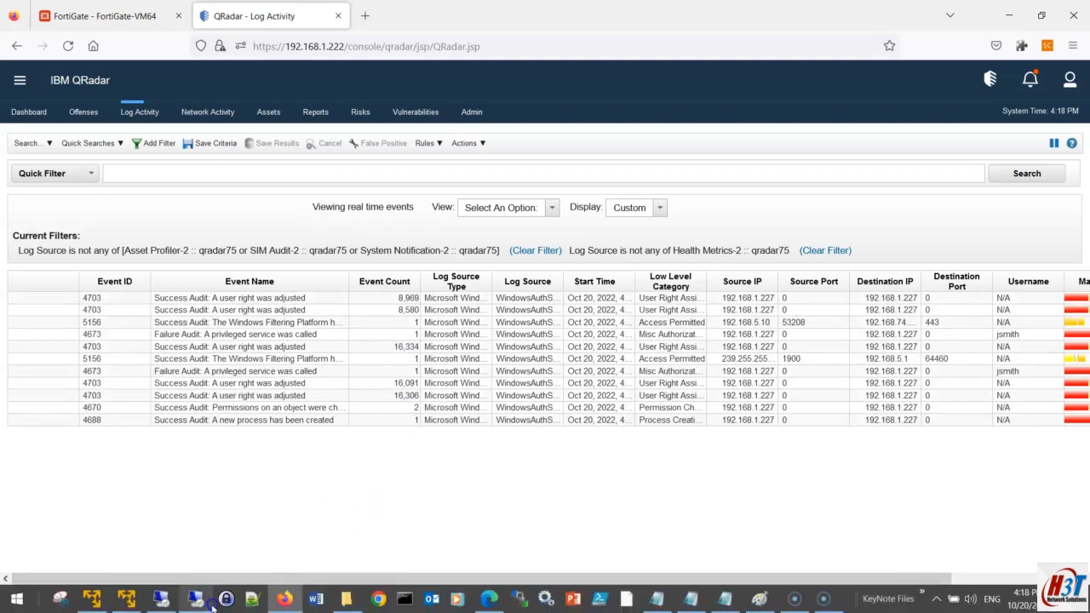
Step: In the remote console, scroll the device properties down, enable Security log collection, and reach its filter type
left_click(203, 601)
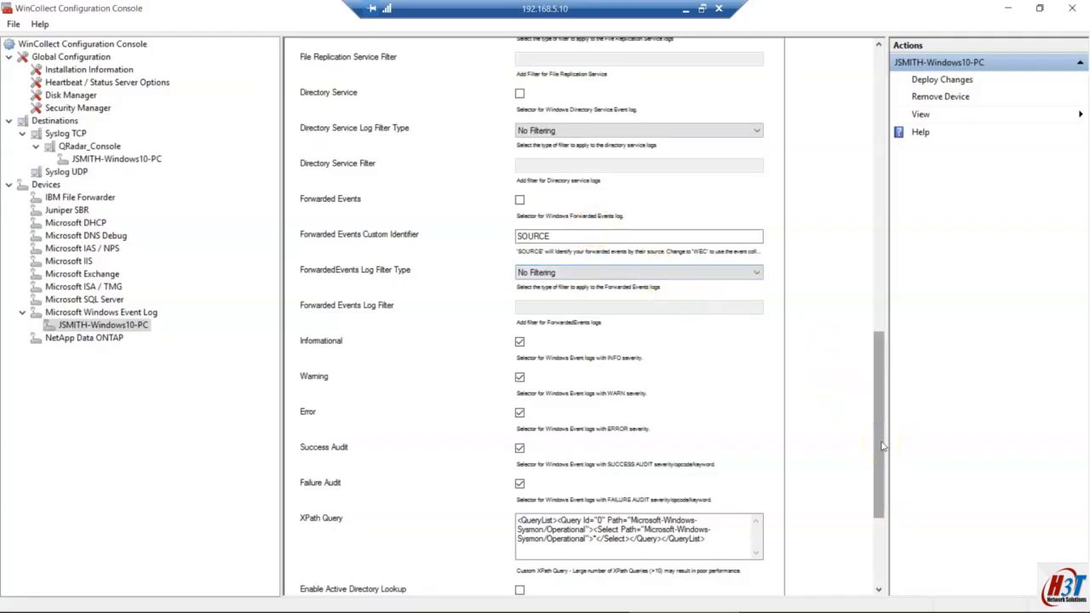
left_click_drag(883, 446, 920, 78)
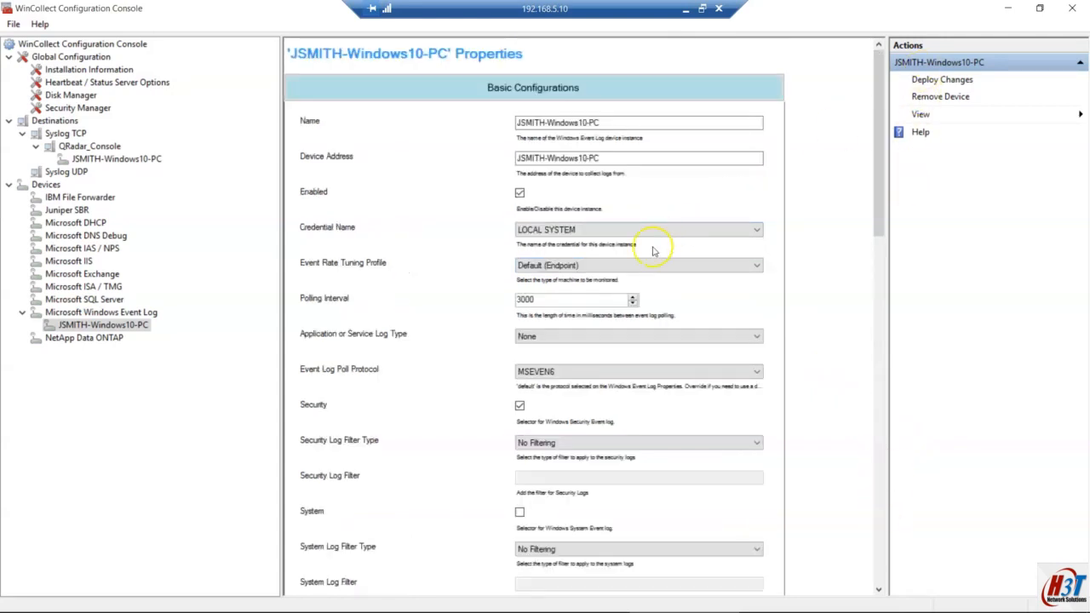
left_click(879, 590)
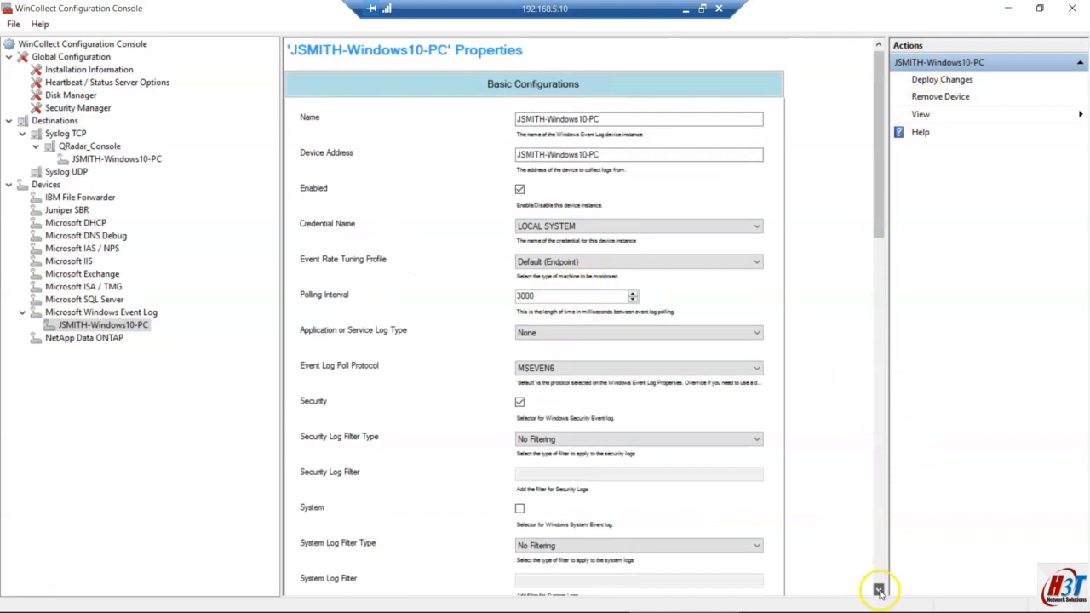
left_click(880, 591)
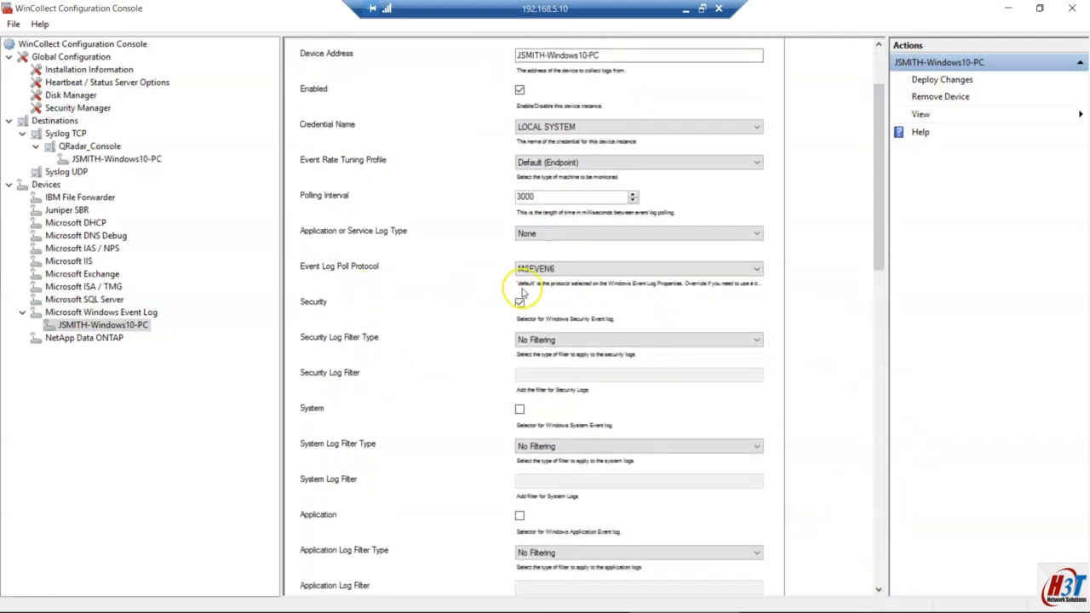
left_click(520, 303)
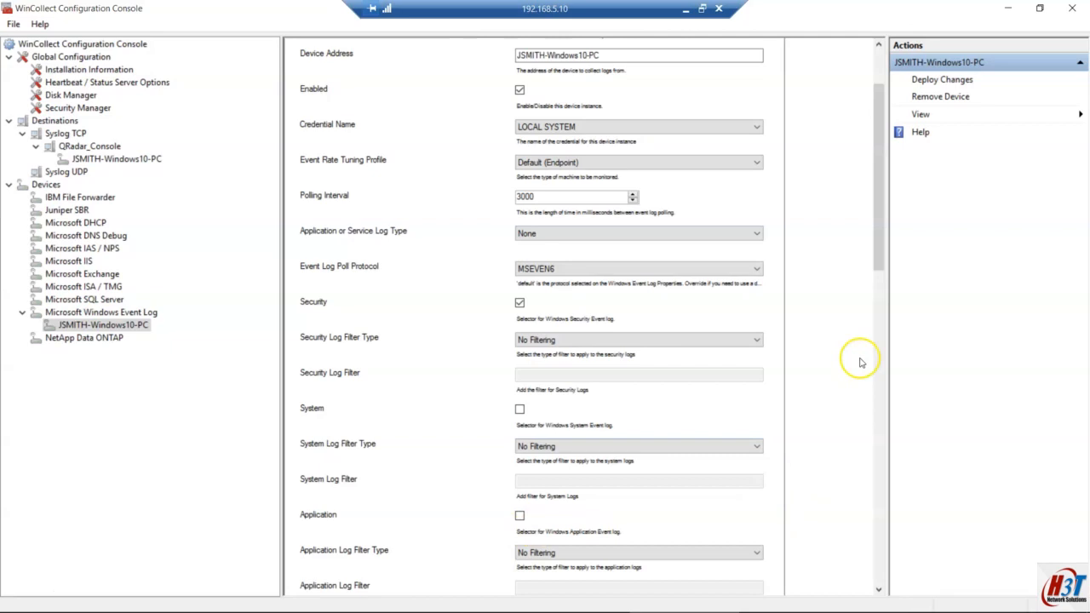
left_click(879, 591)
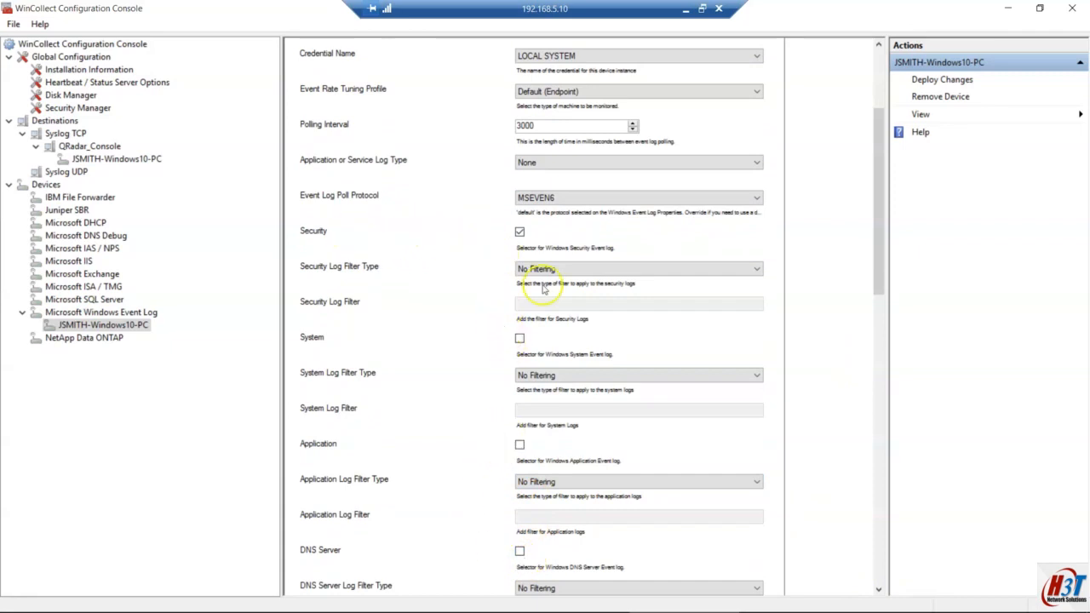
left_click(615, 270)
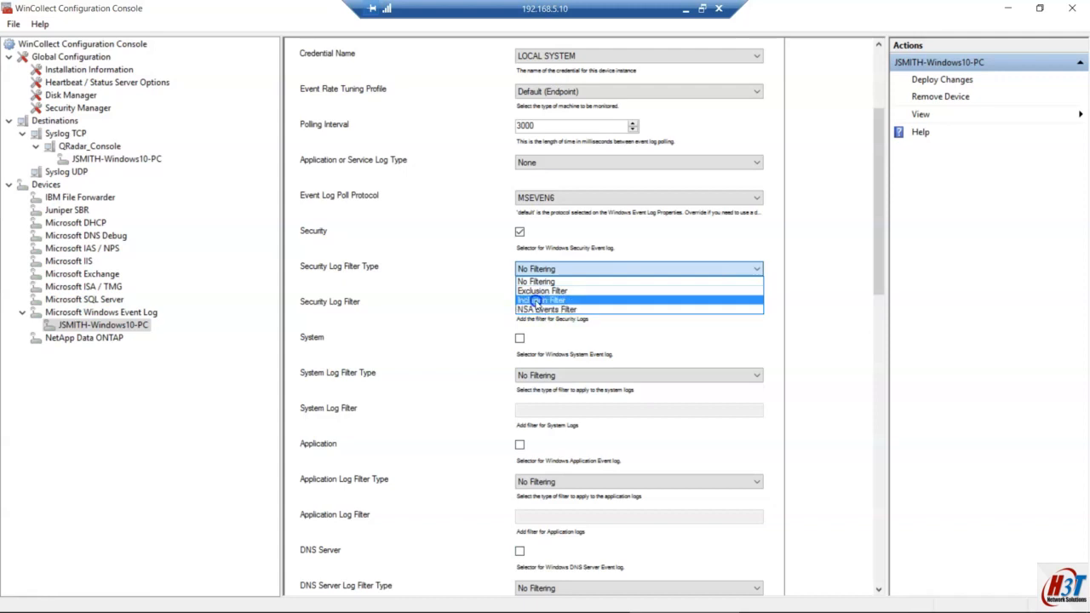
left_click(539, 292)
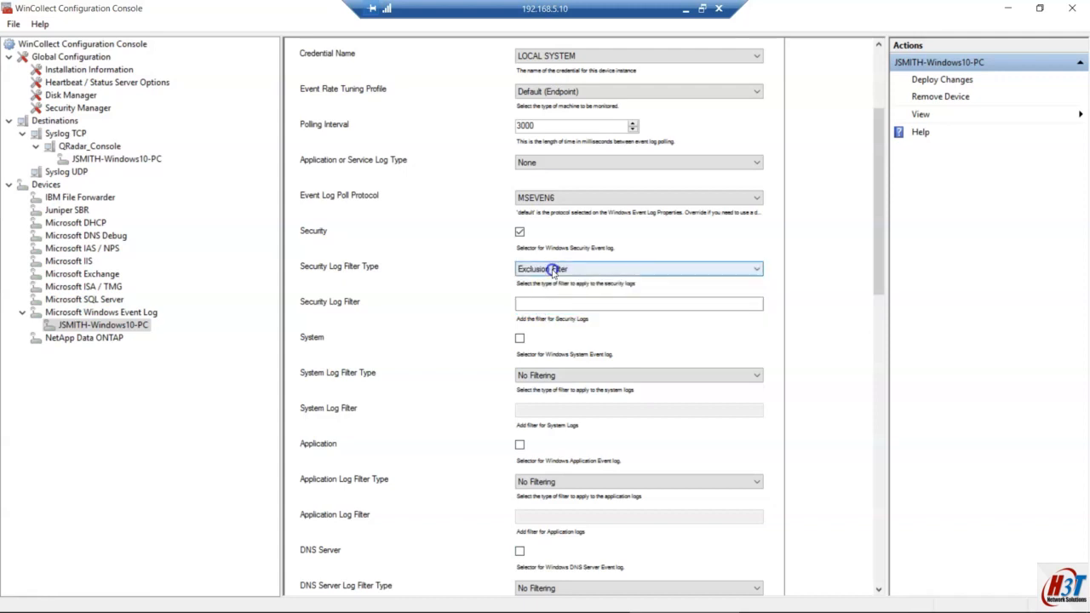
left_click(542, 306)
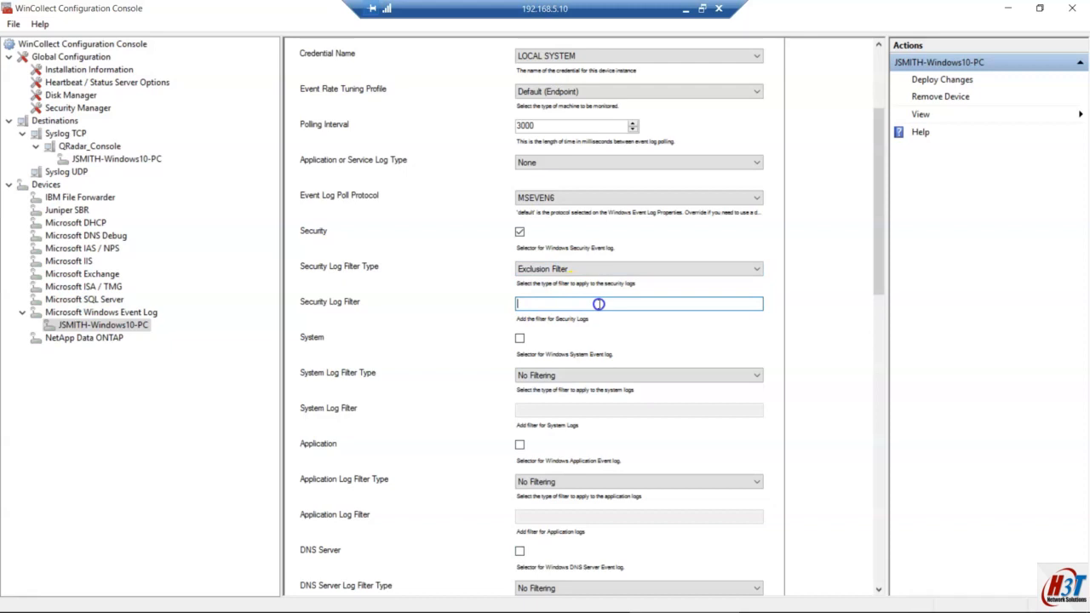
left_click(572, 269)
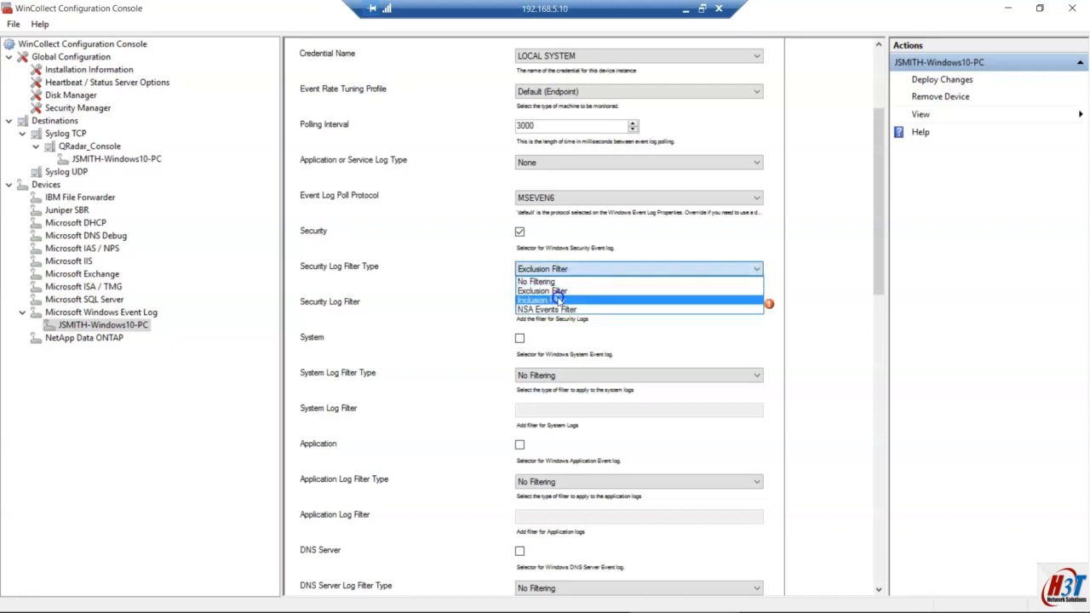
left_click(551, 303)
left_click(543, 303)
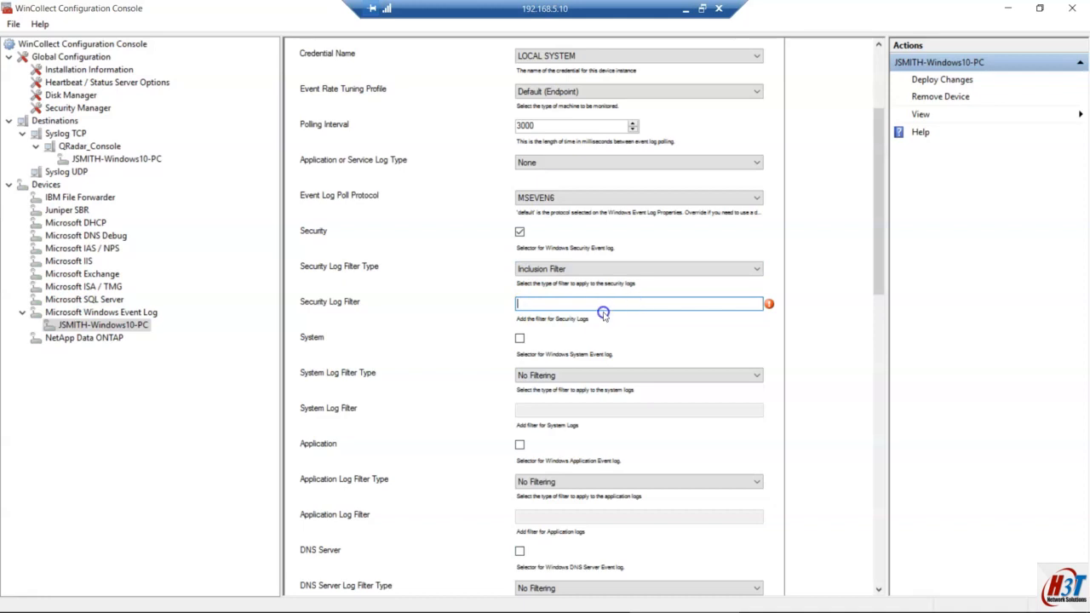
left_click(564, 269)
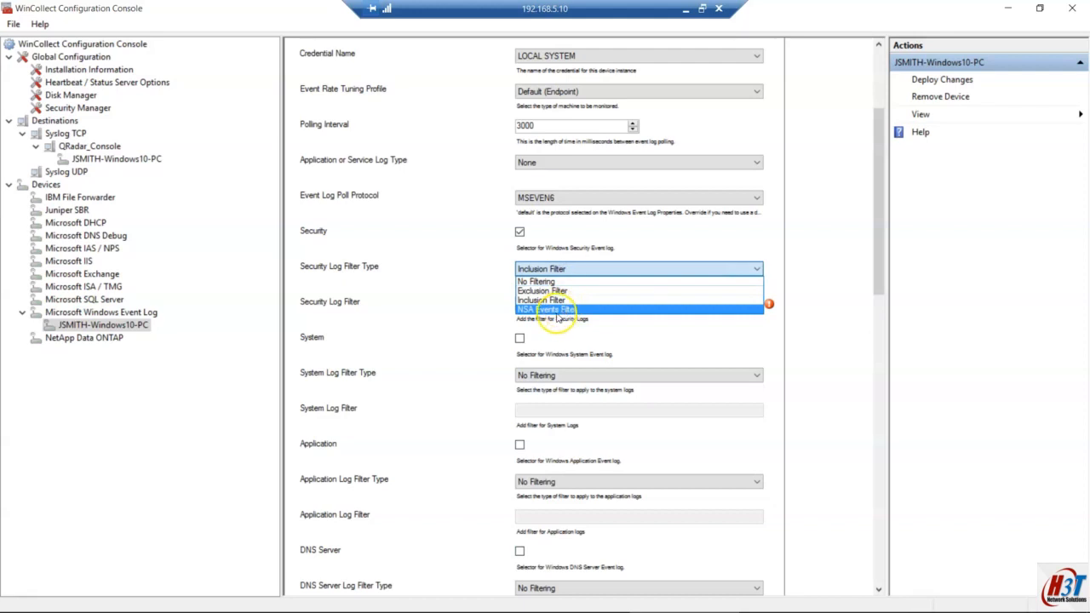
left_click(556, 311)
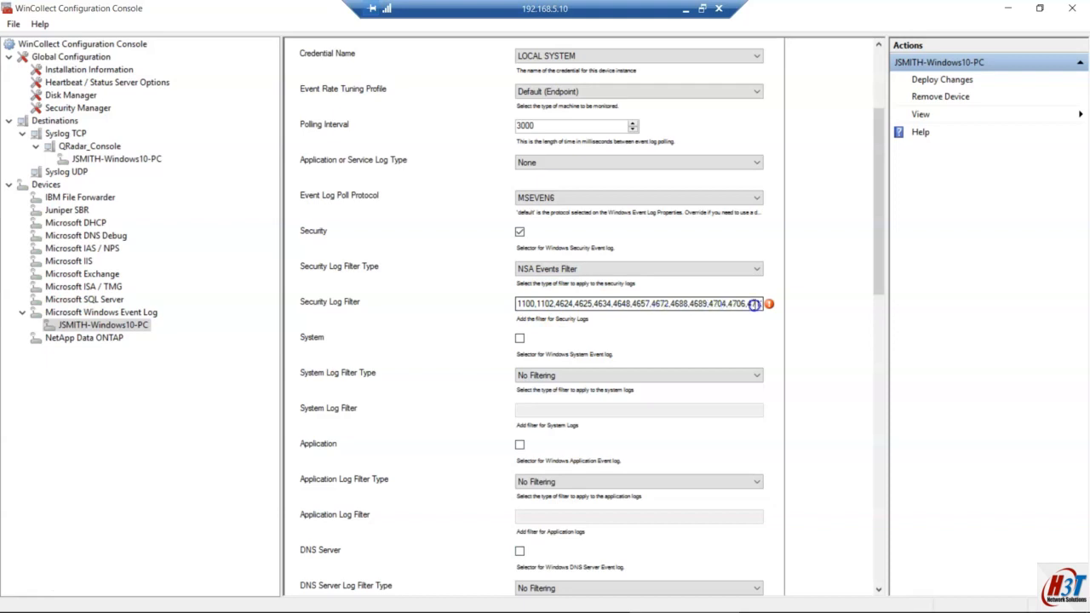
mouse_move(769, 307)
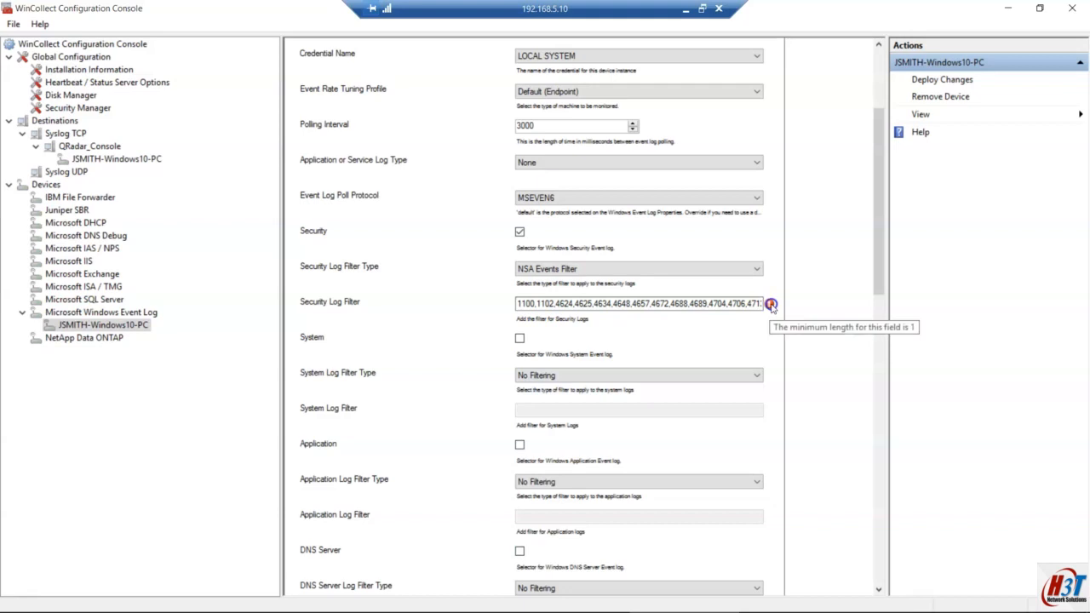
left_click(586, 270)
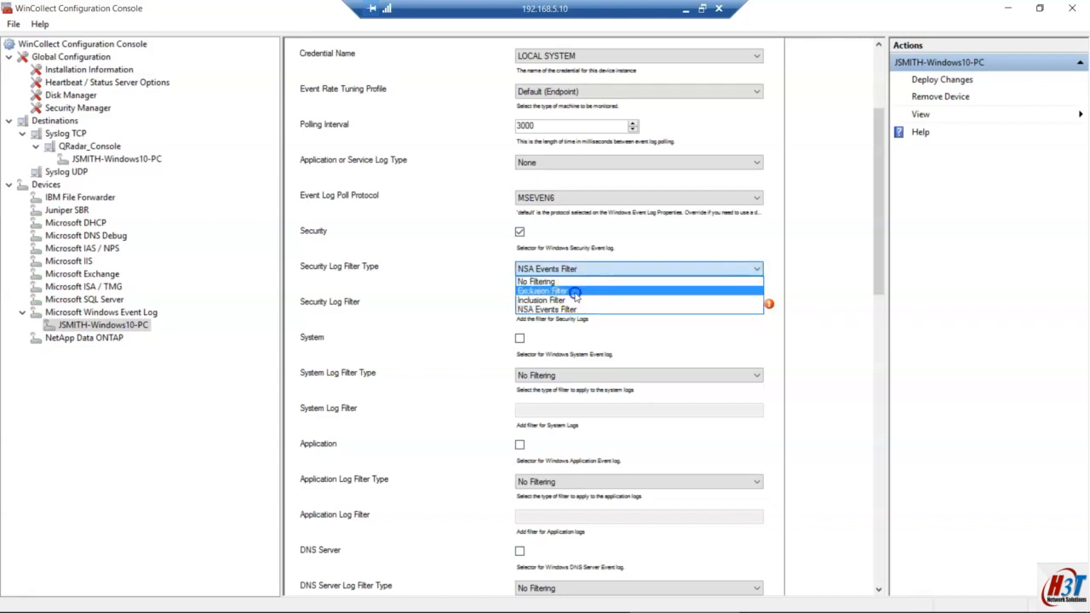
left_click(575, 292)
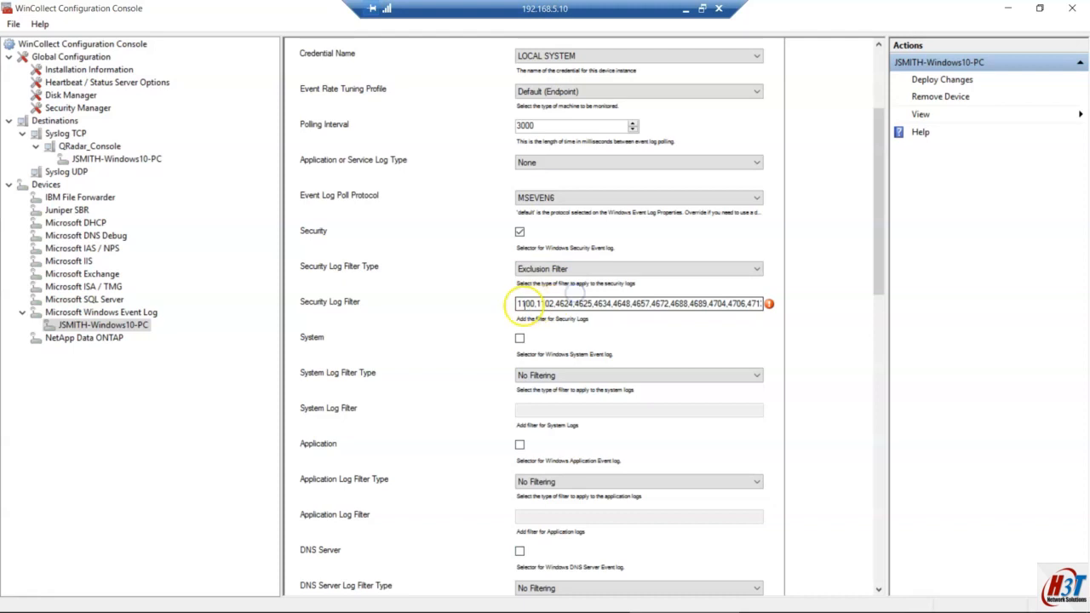
left_click(562, 271)
left_click(552, 300)
left_click(546, 303)
left_click(564, 270)
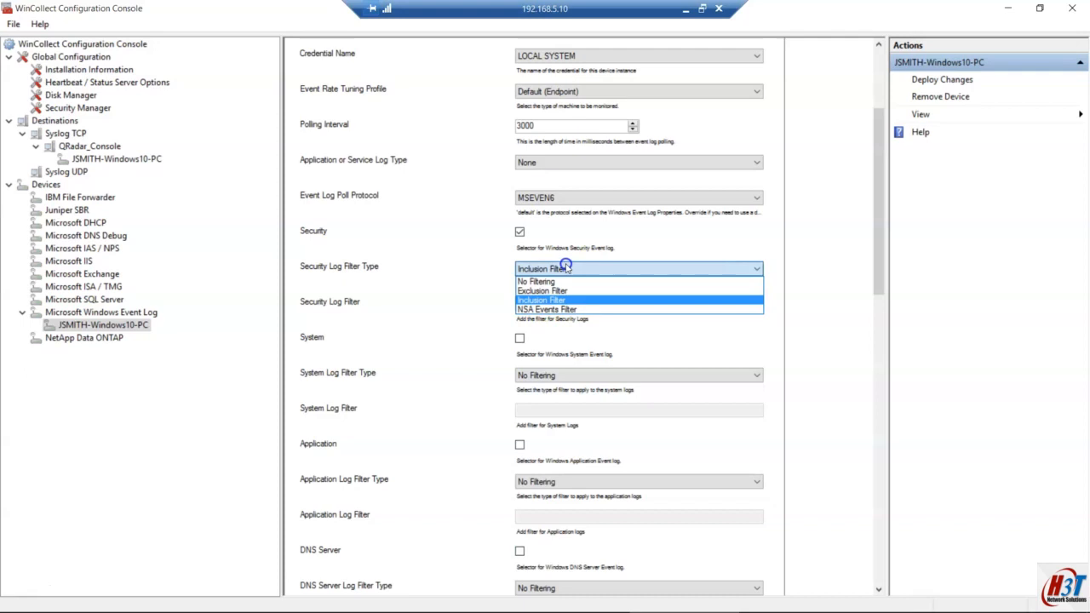
left_click(562, 310)
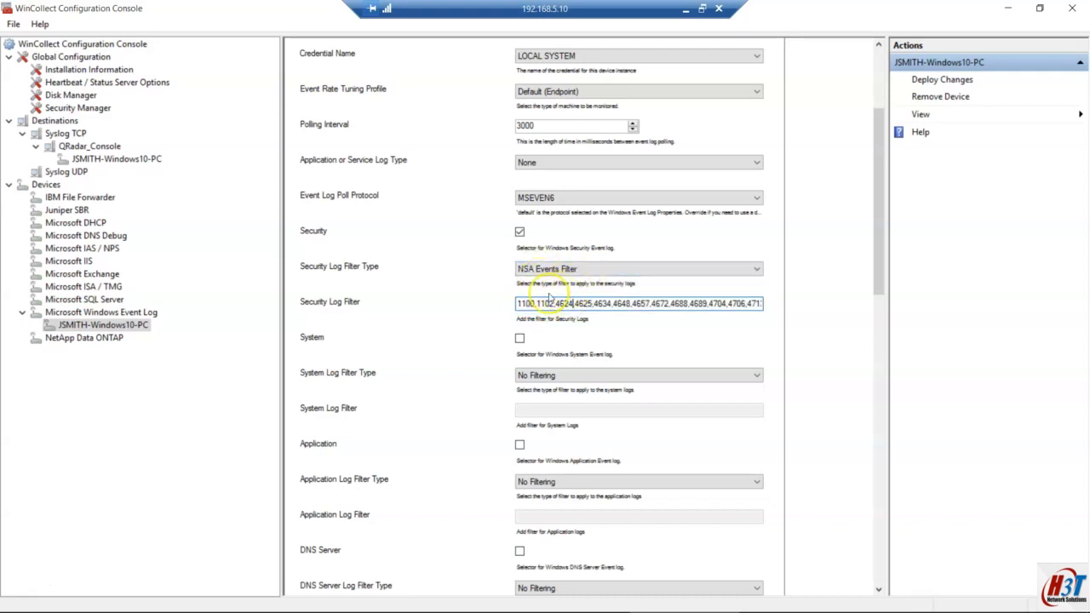
left_click(727, 304)
left_click_drag(726, 304, 689, 304)
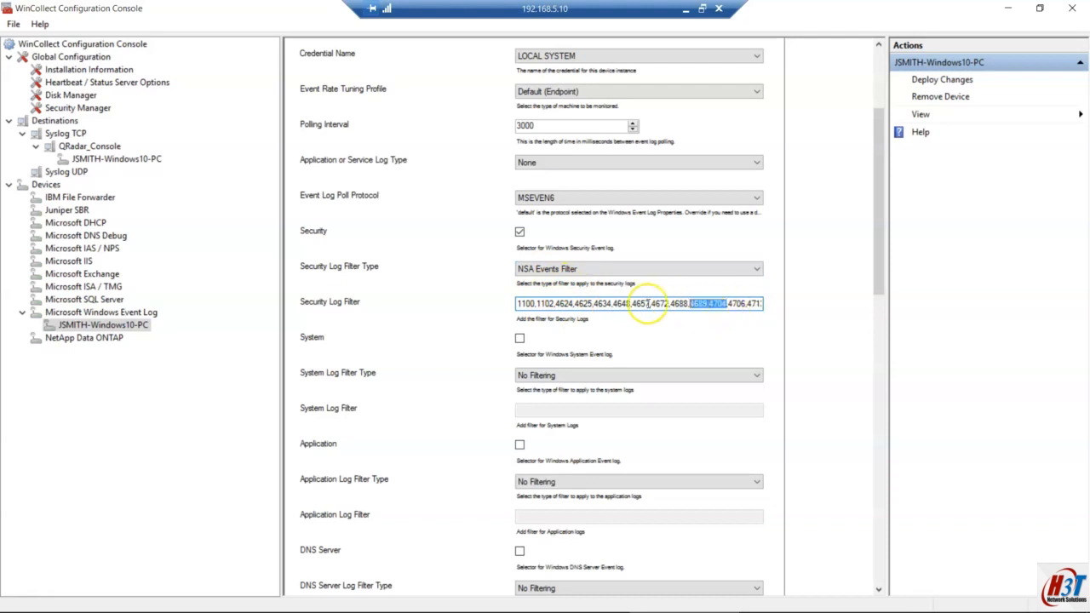
left_click(527, 304)
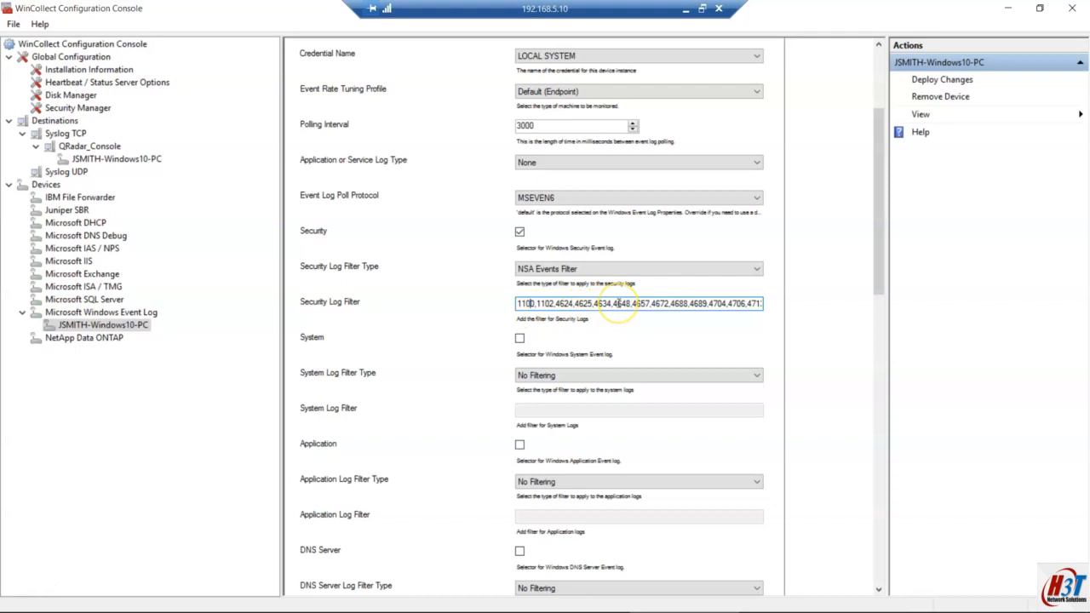
left_click(599, 270)
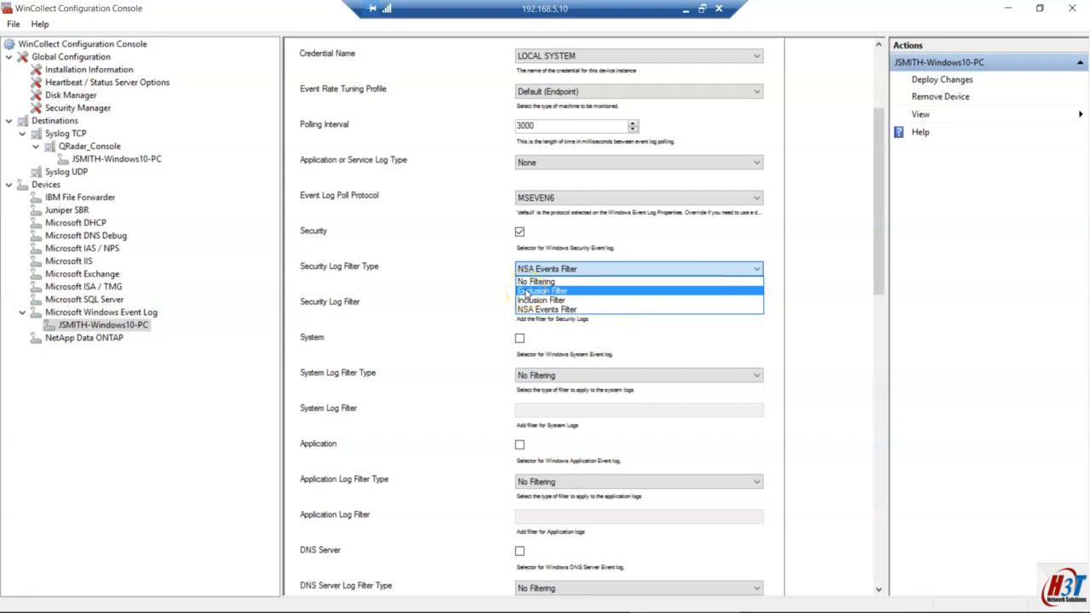
left_click(482, 292)
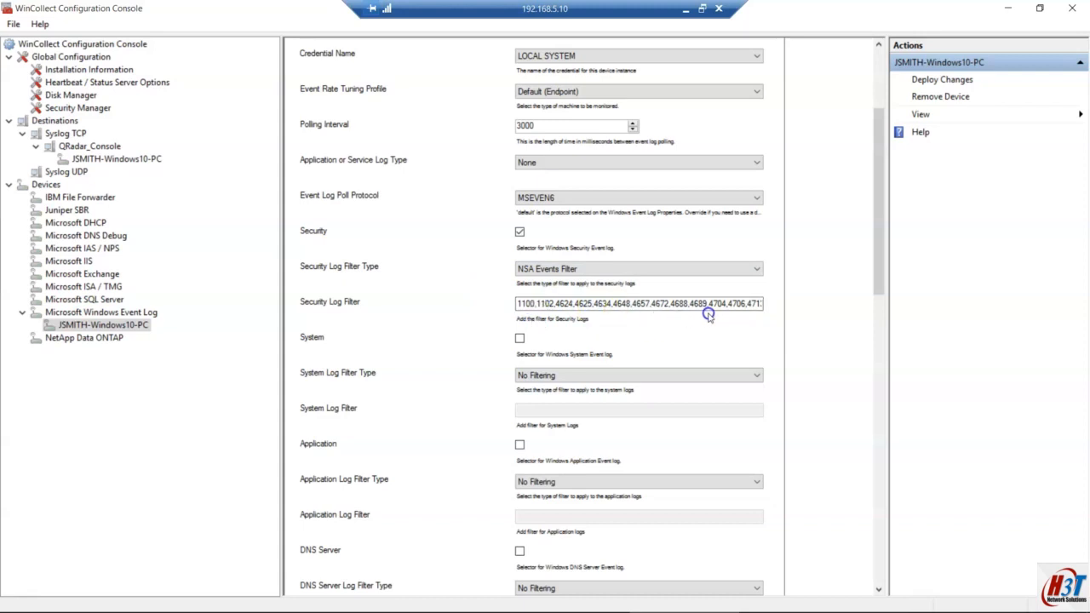
key("End")
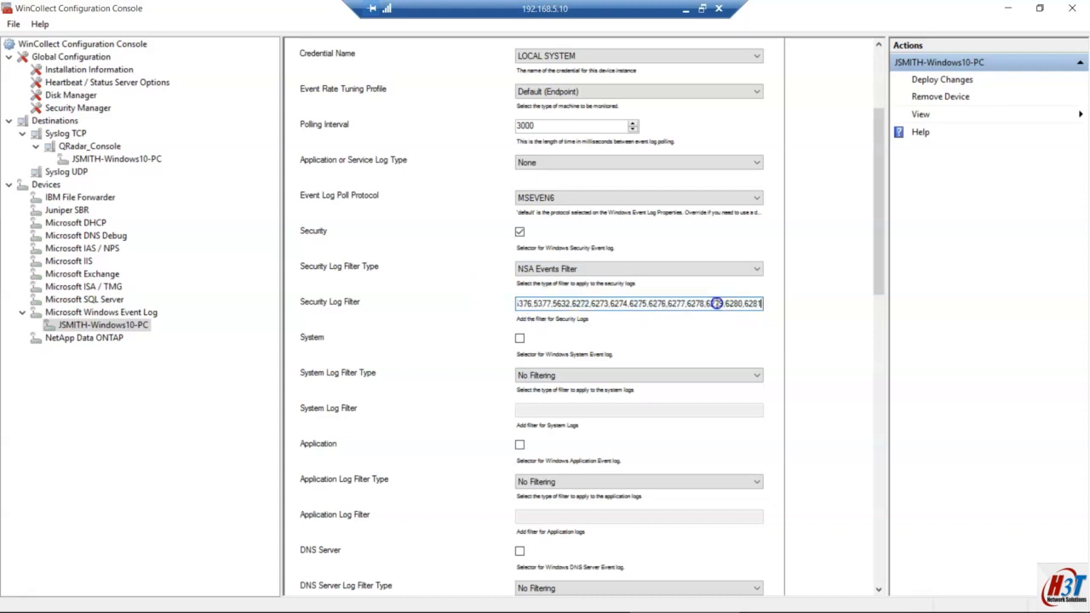
key("Home")
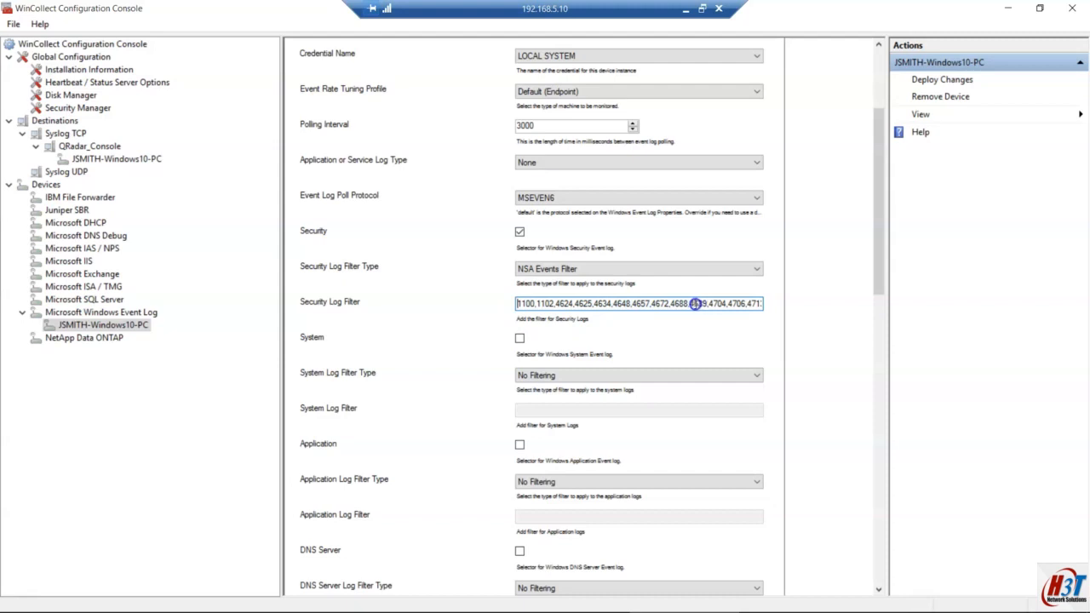
left_click(685, 12)
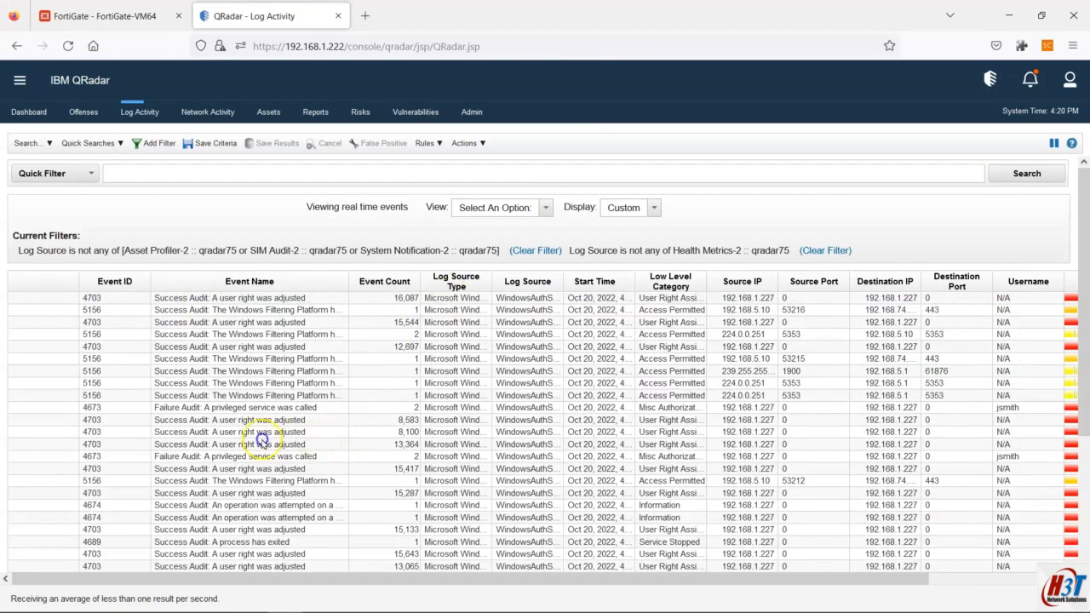
mouse_move(248, 598)
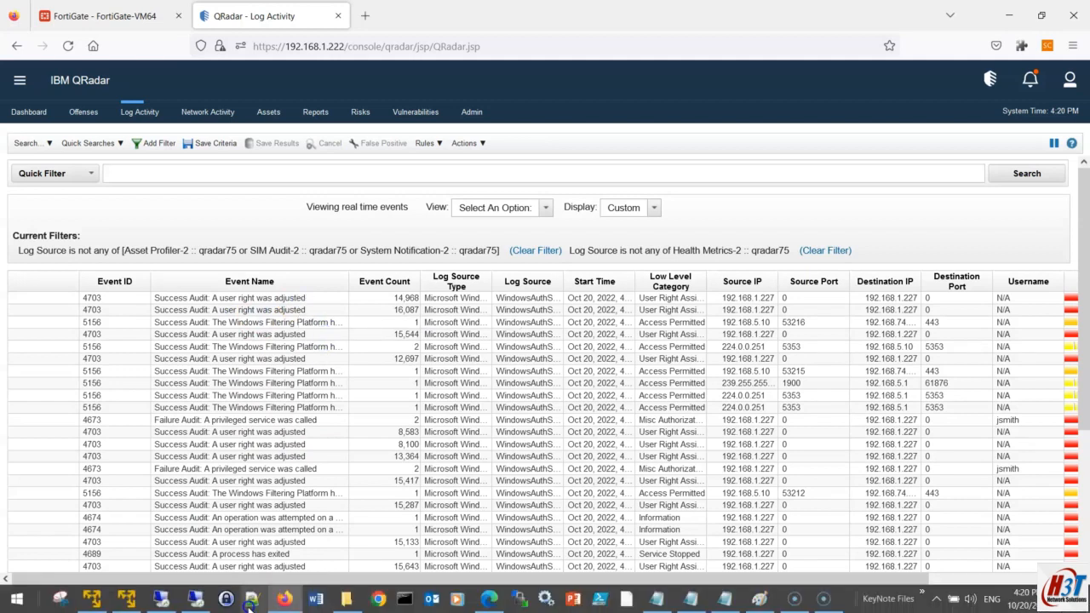
left_click(197, 600)
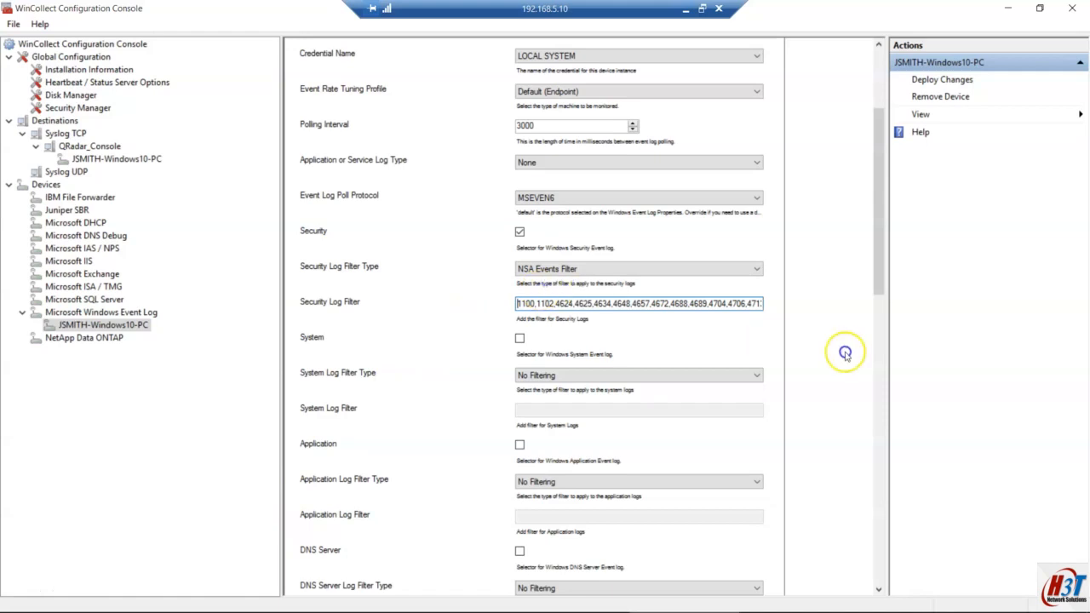
Step: Deploy the device's configuration changes, acknowledge the success message, and minimize the remote session
left_click(945, 79)
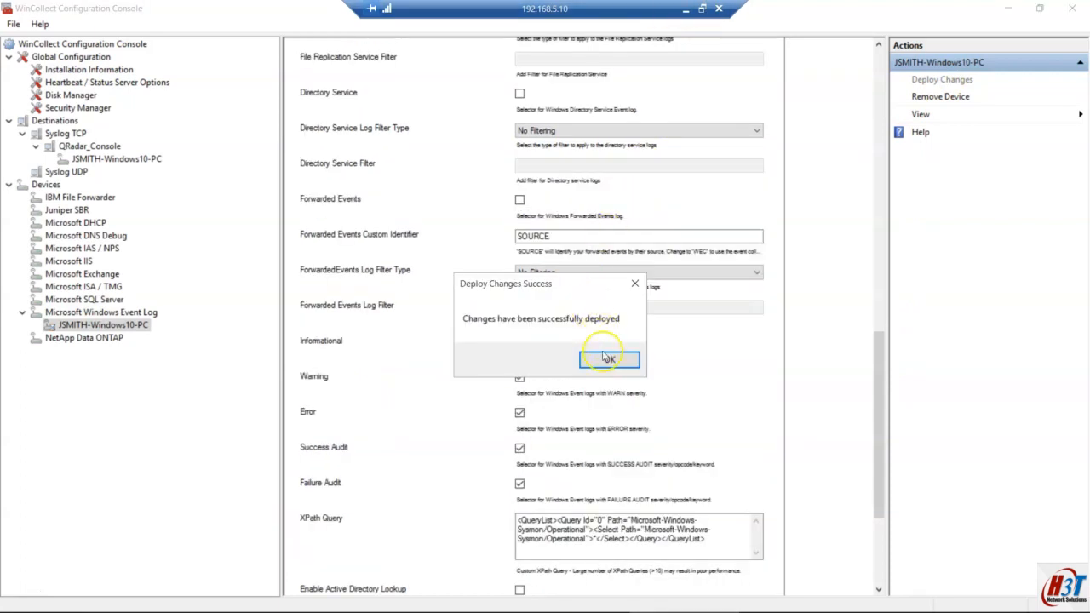
left_click(608, 359)
left_click(685, 8)
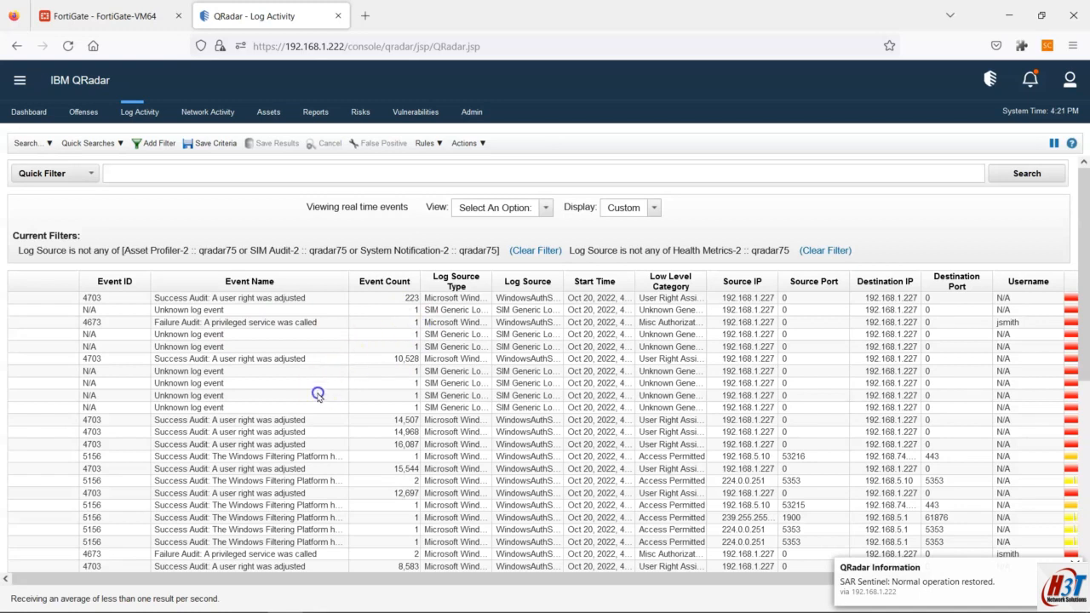
Step: Bring up the Hands ON plan.txt notes in Notepad
mouse_move(736, 600)
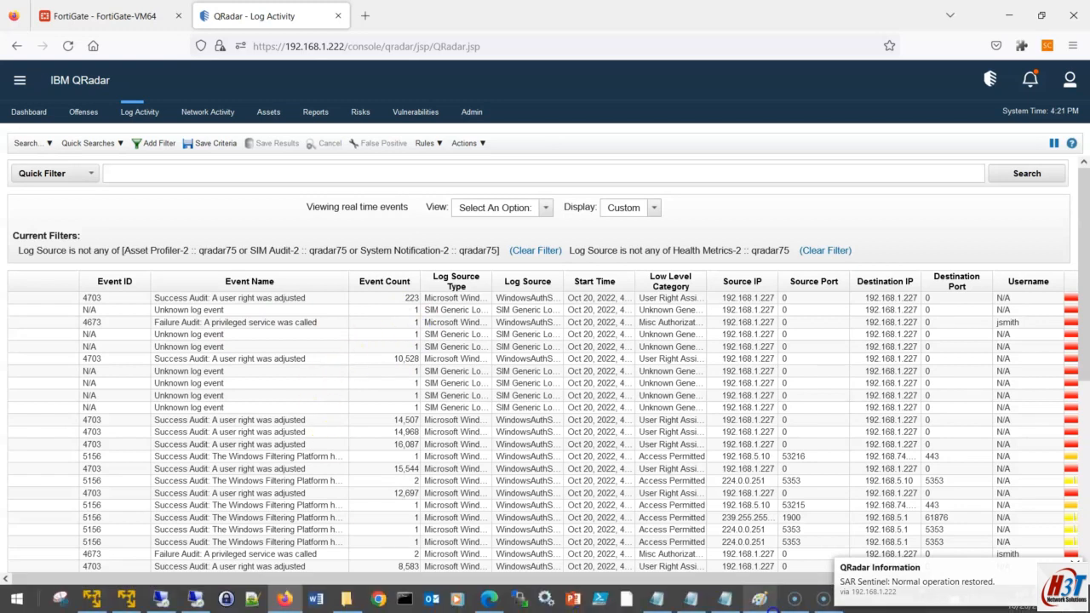
left_click(664, 602)
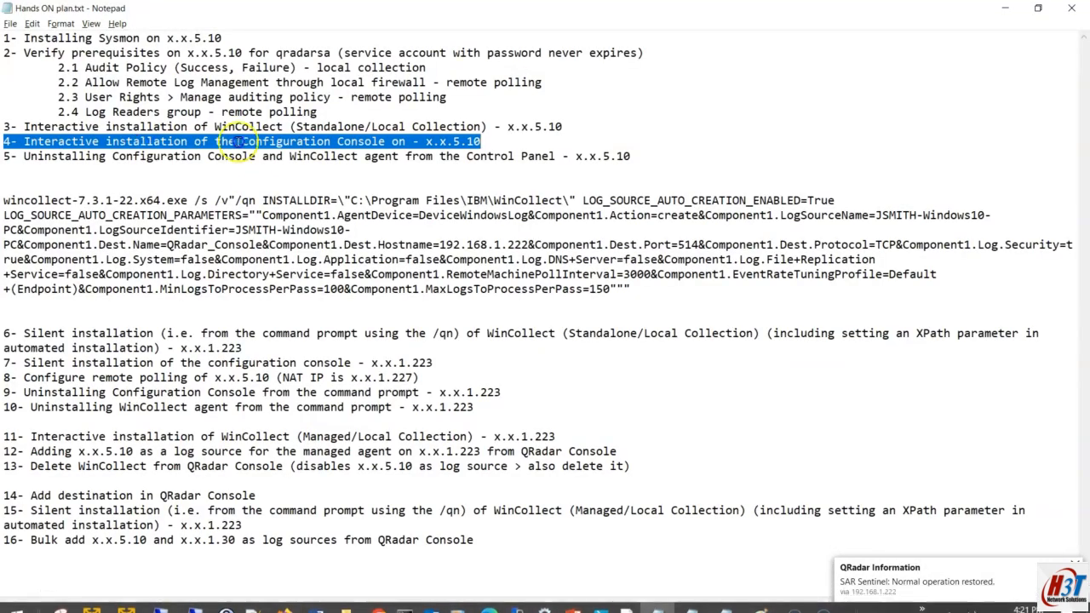
Step: Highlight step 5 of the plan and close the WinCollect Configuration Console
left_click(360, 140)
left_click(509, 143)
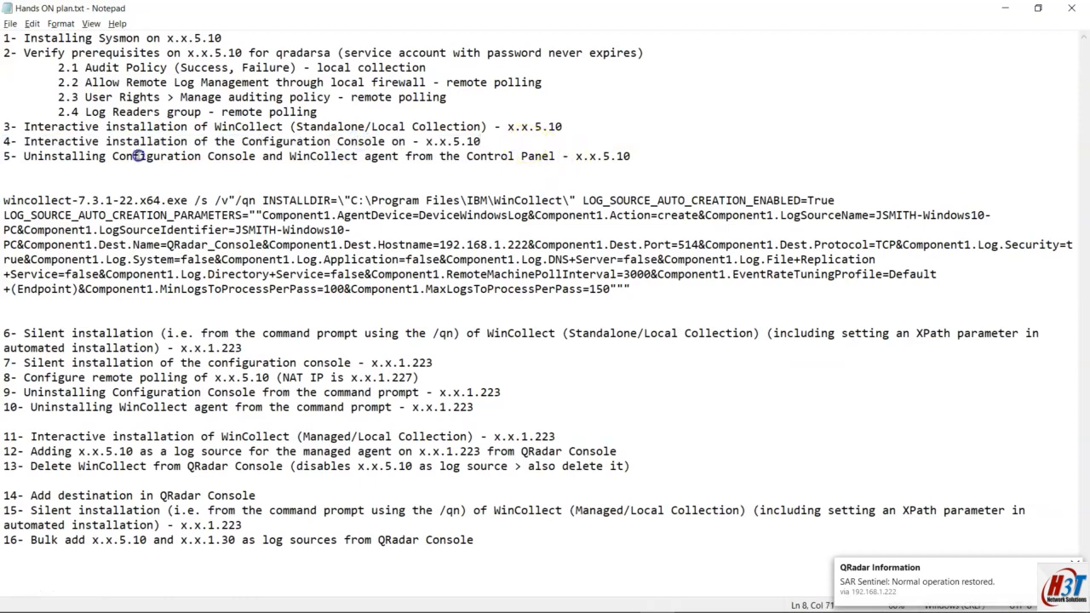
left_click_drag(6, 156, 697, 160)
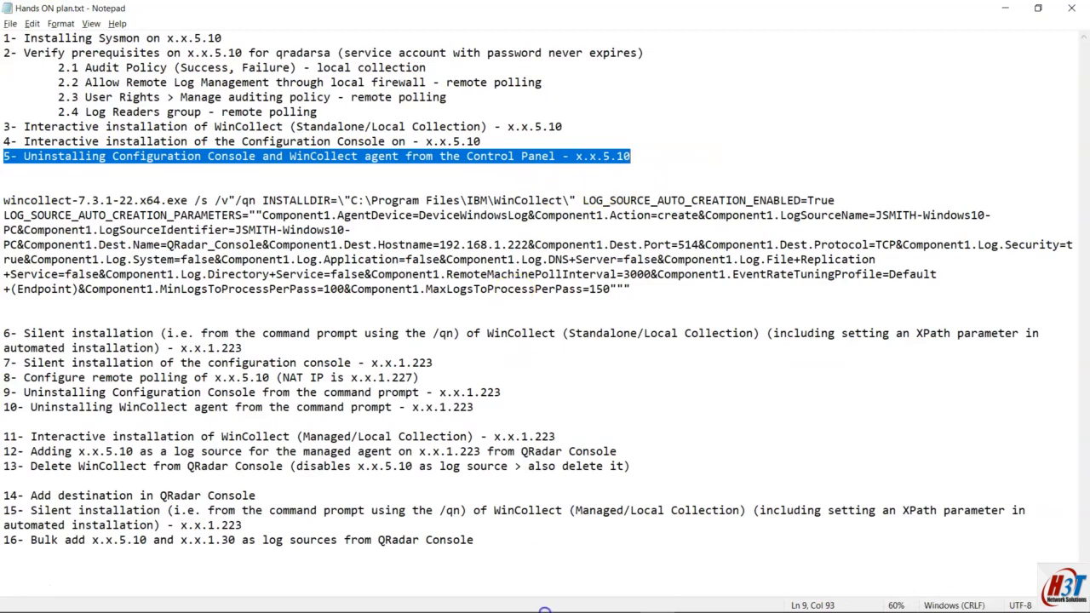
mouse_move(375, 595)
left_click(201, 597)
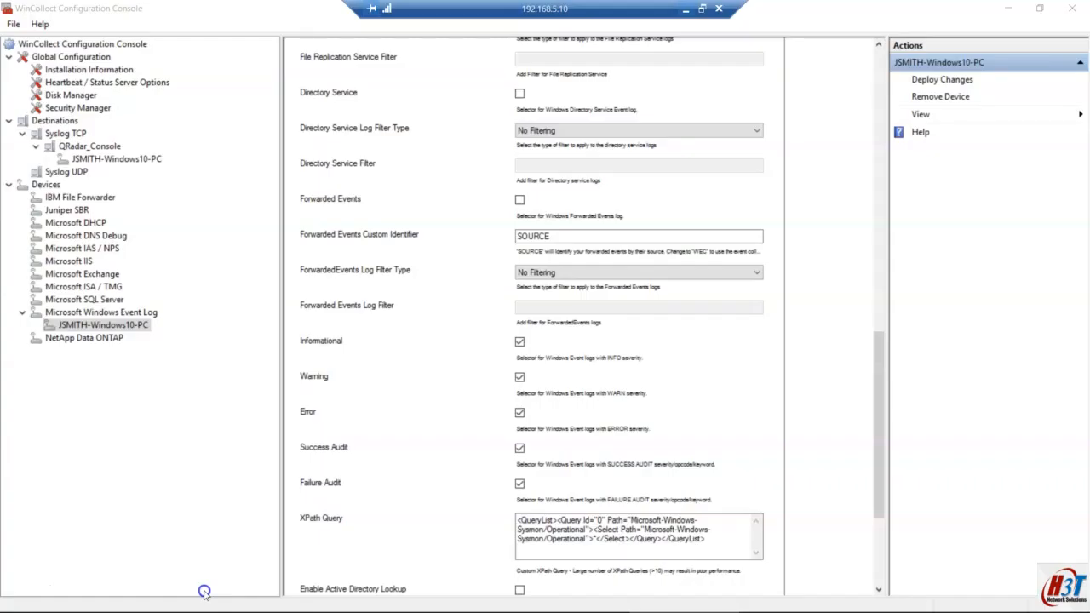
left_click(1063, 7)
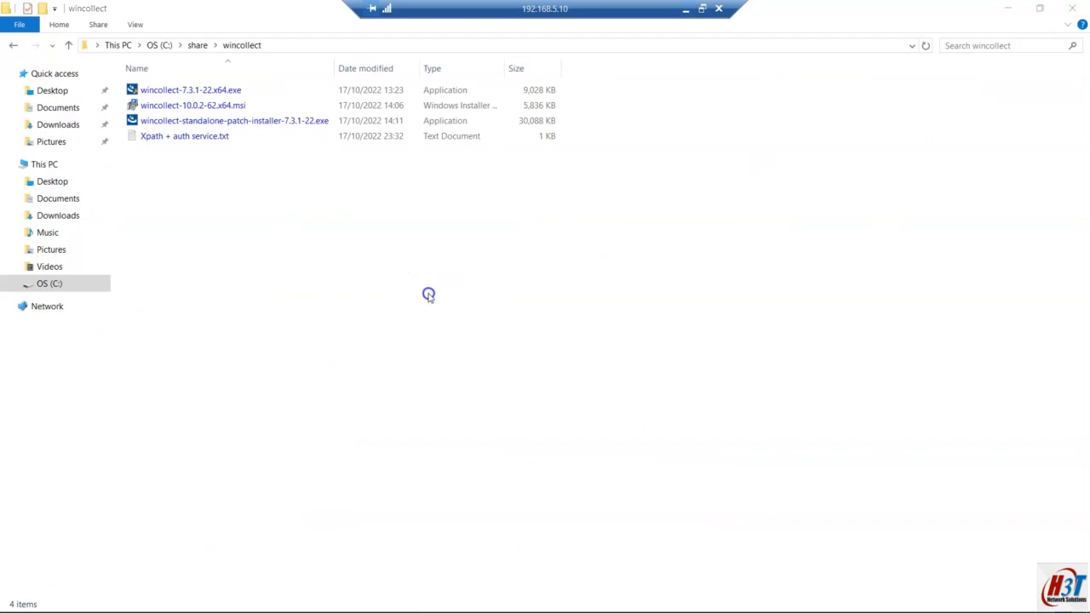
Step: Open Control Panel from Windows search and go to Uninstall a program
key("super")
type("control")
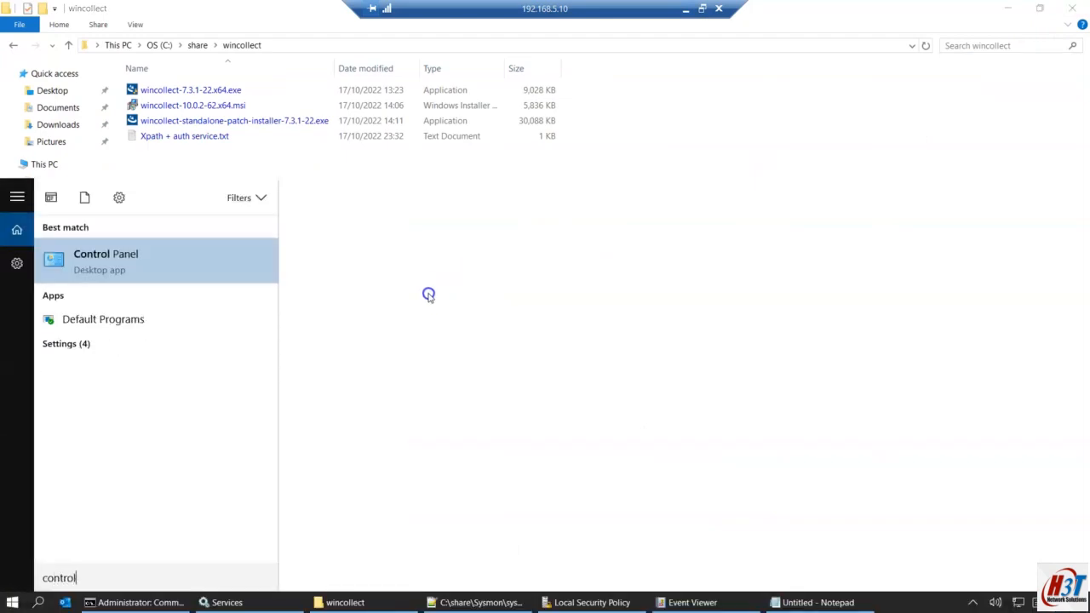
key("Return")
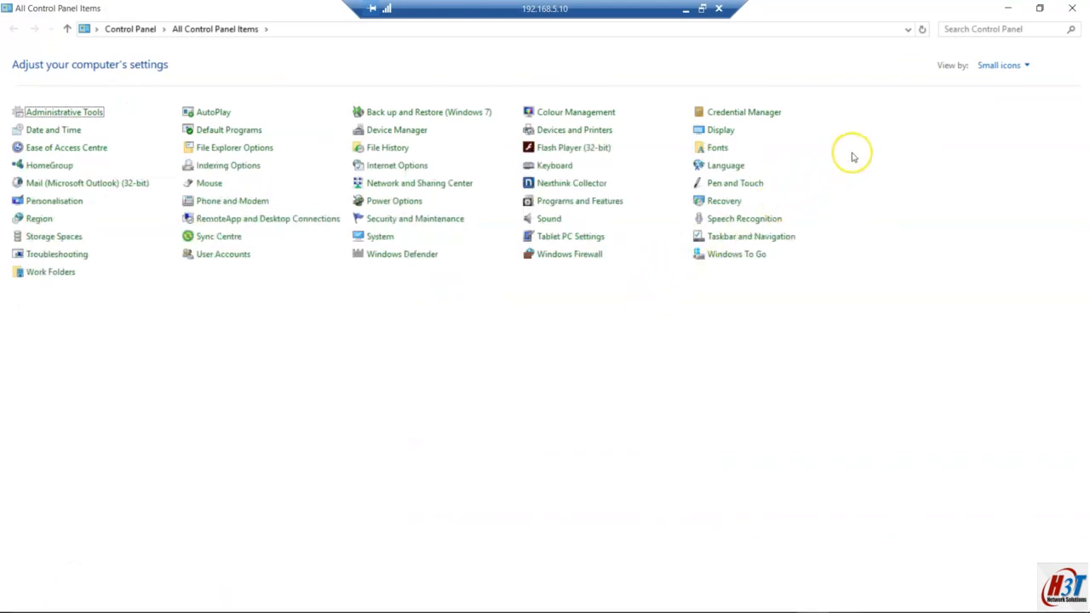
left_click(956, 32)
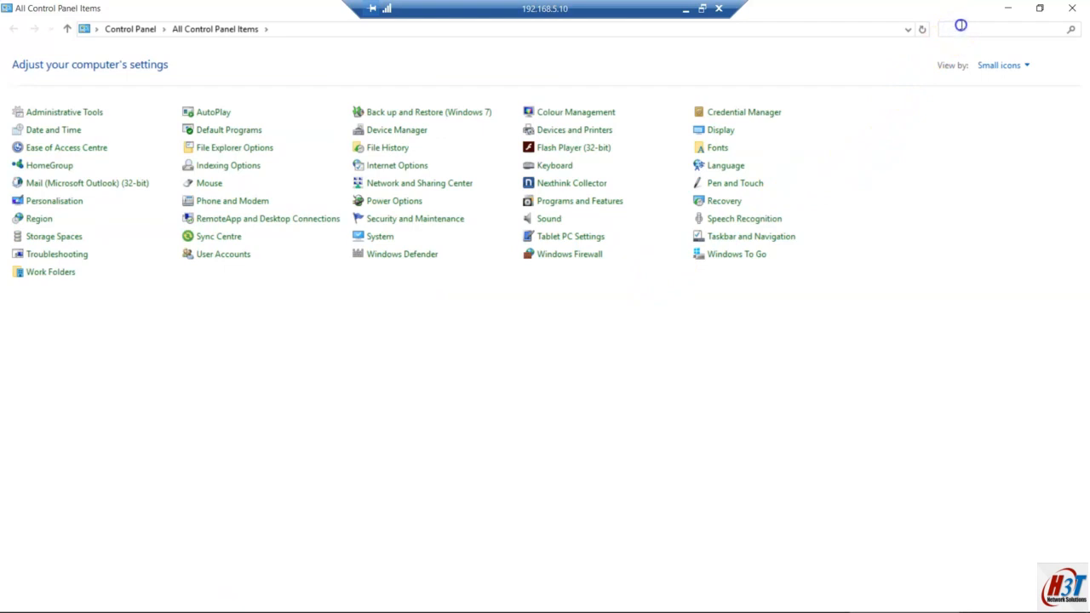
type("pro")
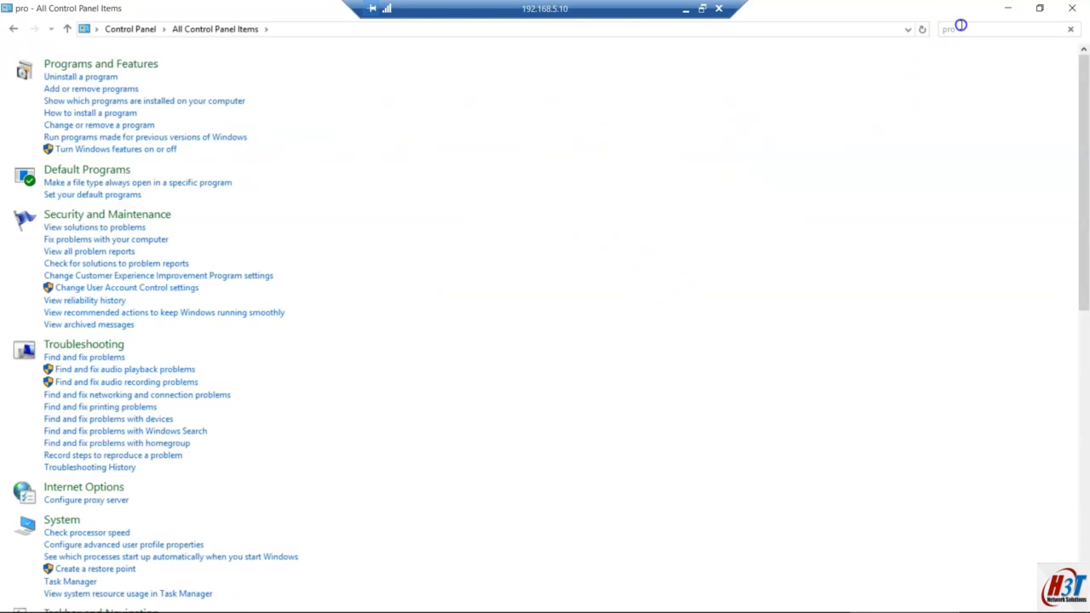
left_click(78, 76)
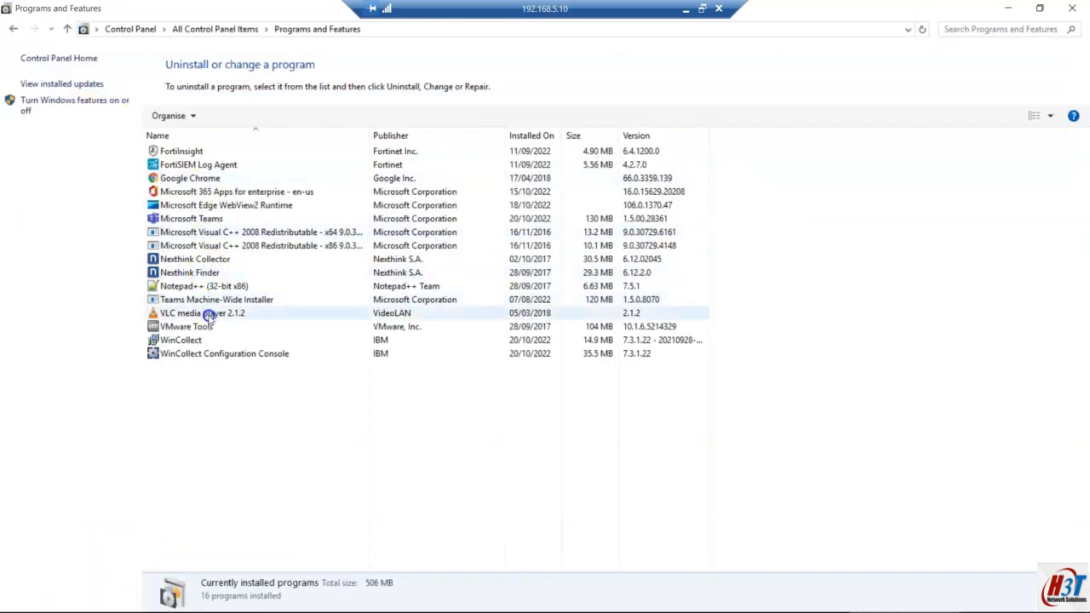
Step: Uninstall WinCollect Configuration Console from Programs and Features, granting administrator approval
left_click(208, 356)
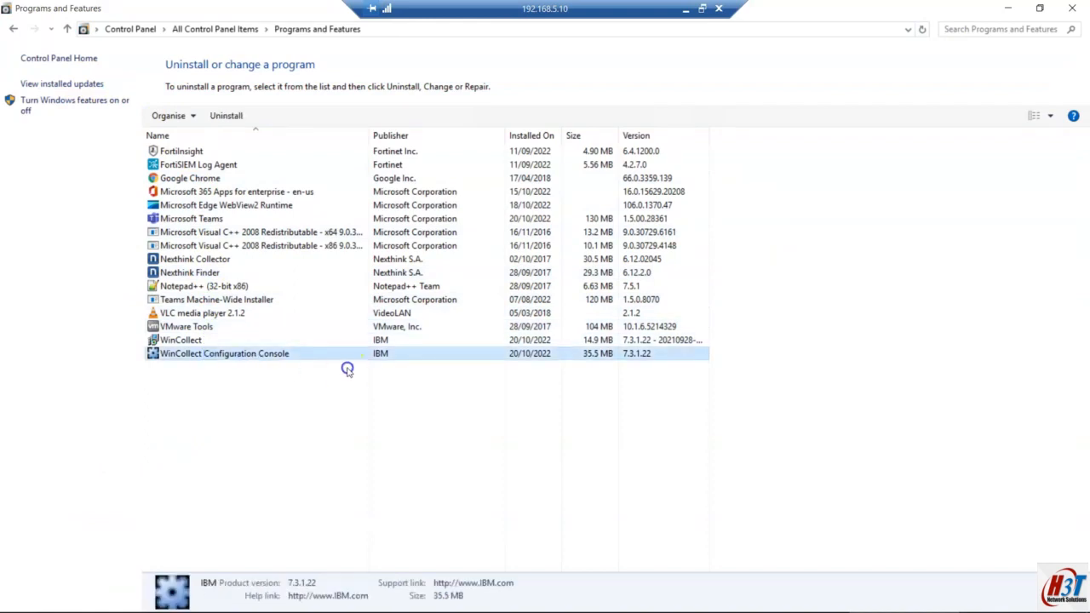
right_click(226, 357)
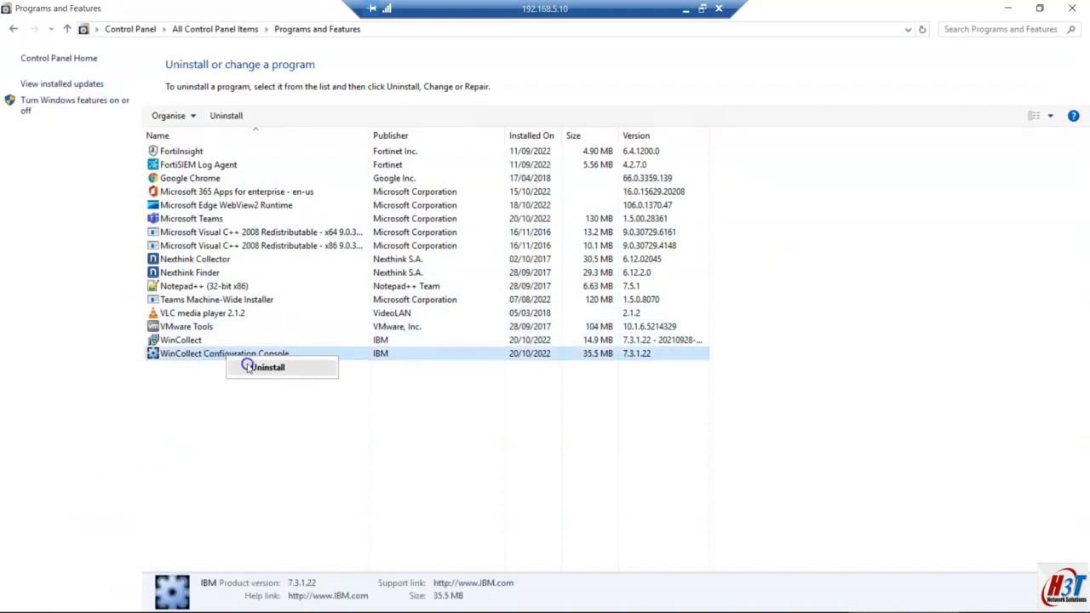
left_click(247, 366)
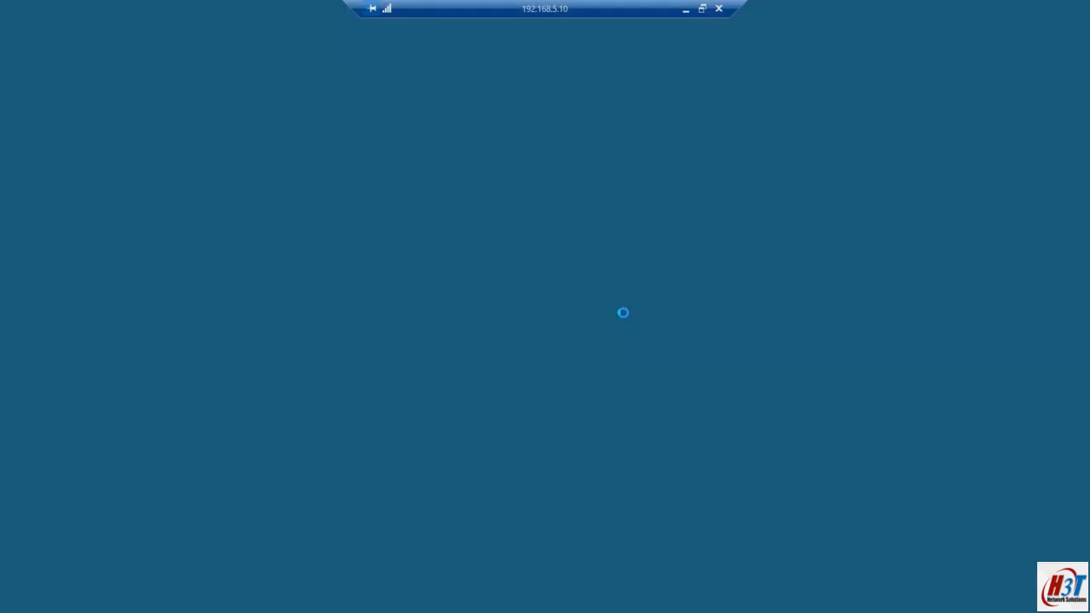
left_click(635, 322)
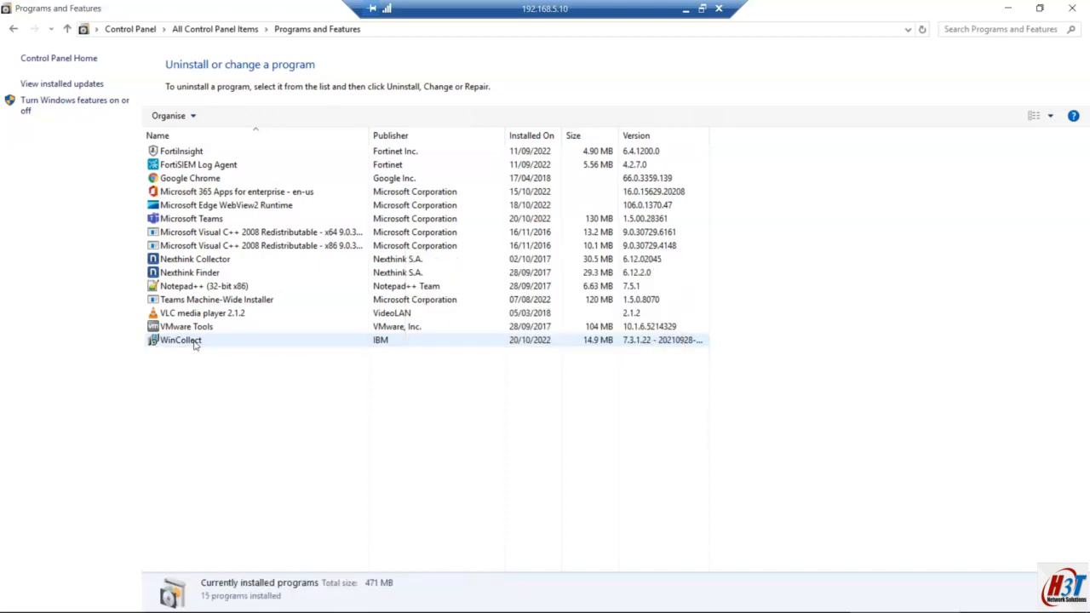
Step: Start uninstalling the WinCollect agent, confirming removal and granting administrator approval
left_click(192, 340)
right_click(195, 342)
left_click(235, 353)
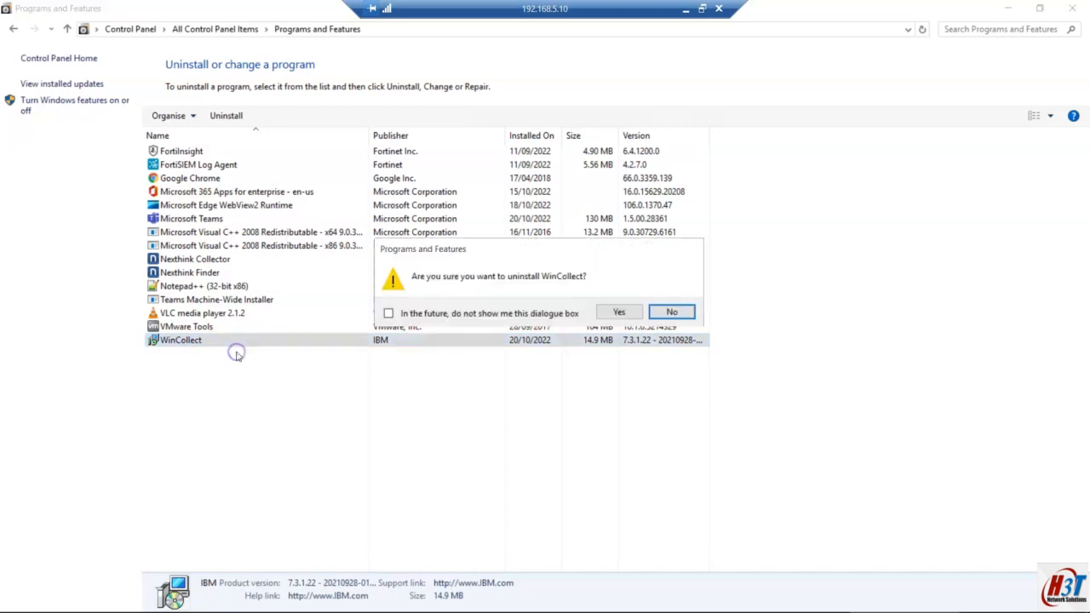
left_click(622, 313)
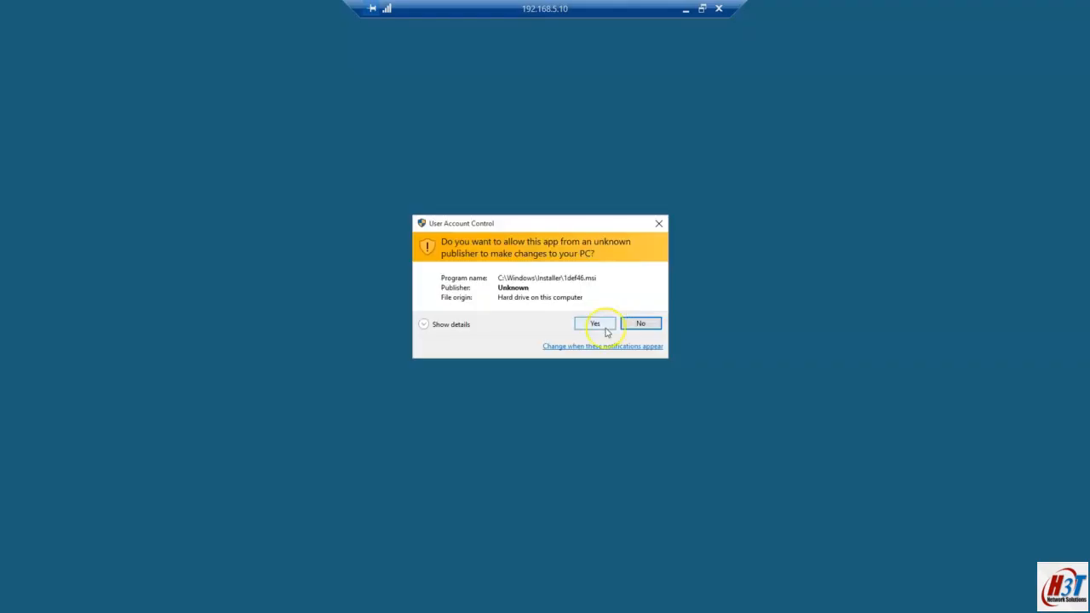
left_click(605, 327)
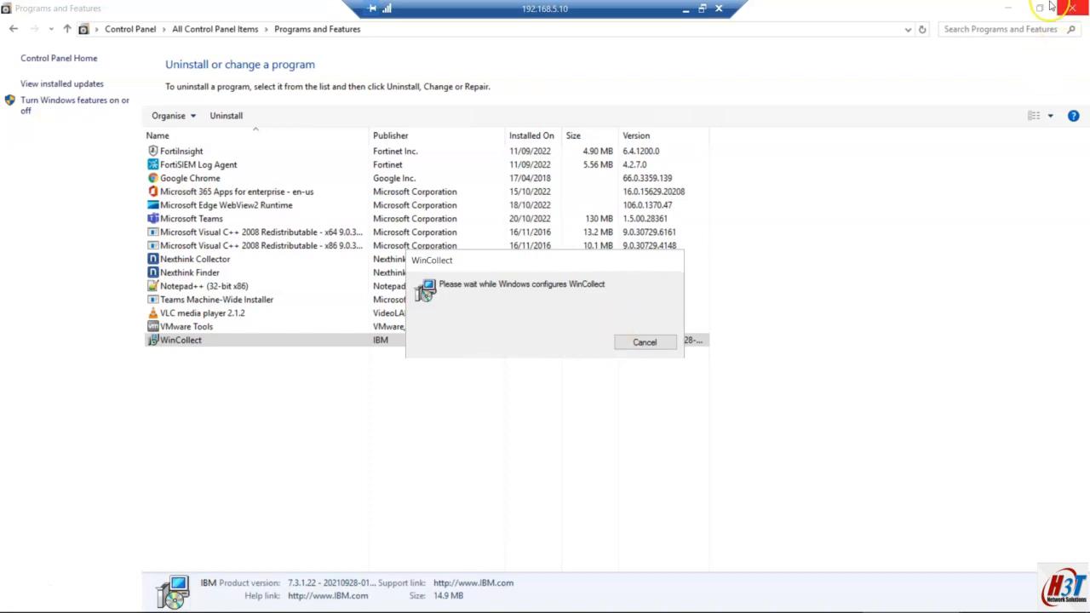
Step: Clear the open windows, let setup try closing WinCollect, and bring the Services list forward
left_click(1006, 8)
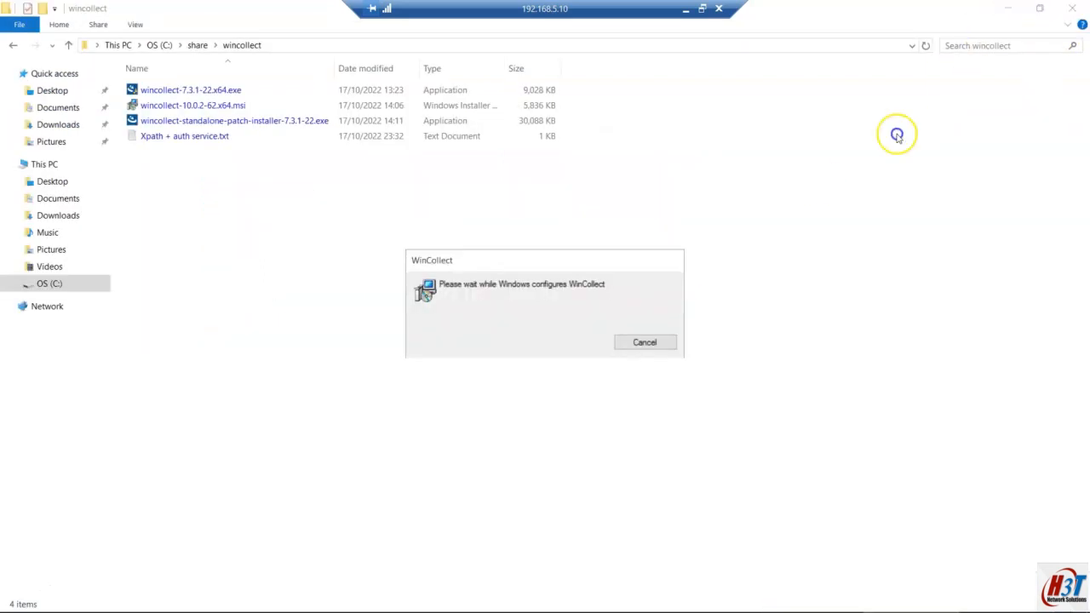
left_click(1006, 8)
left_click(1008, 9)
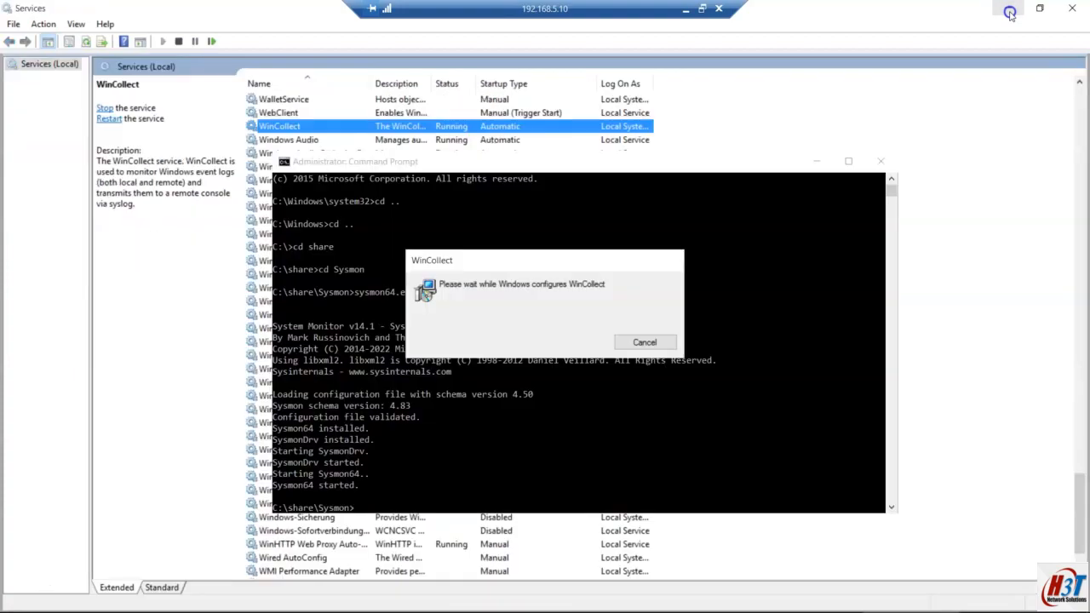
left_click(1009, 10)
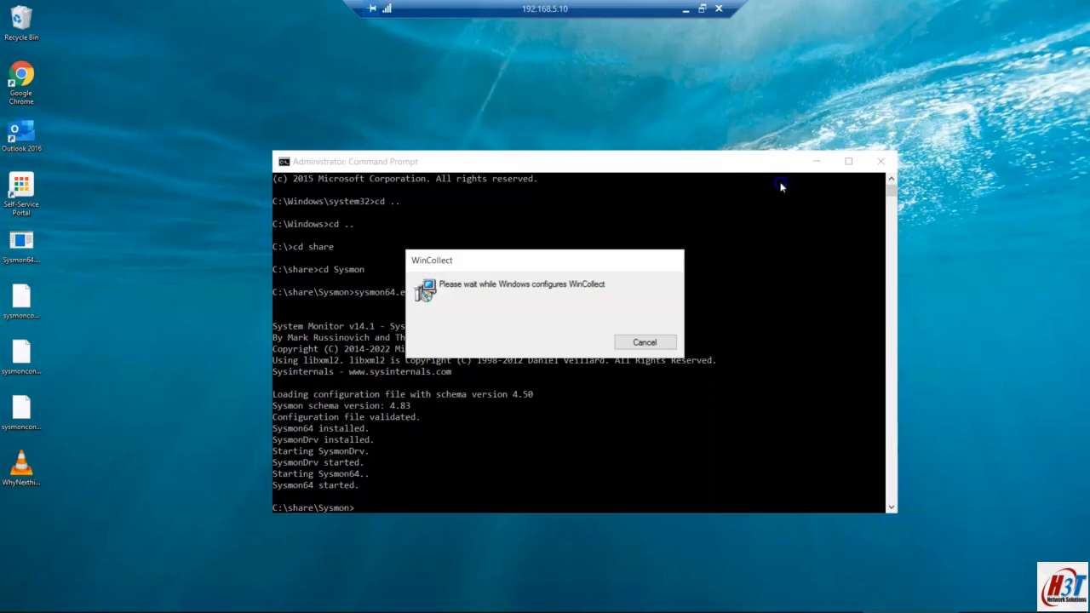
left_click(818, 163)
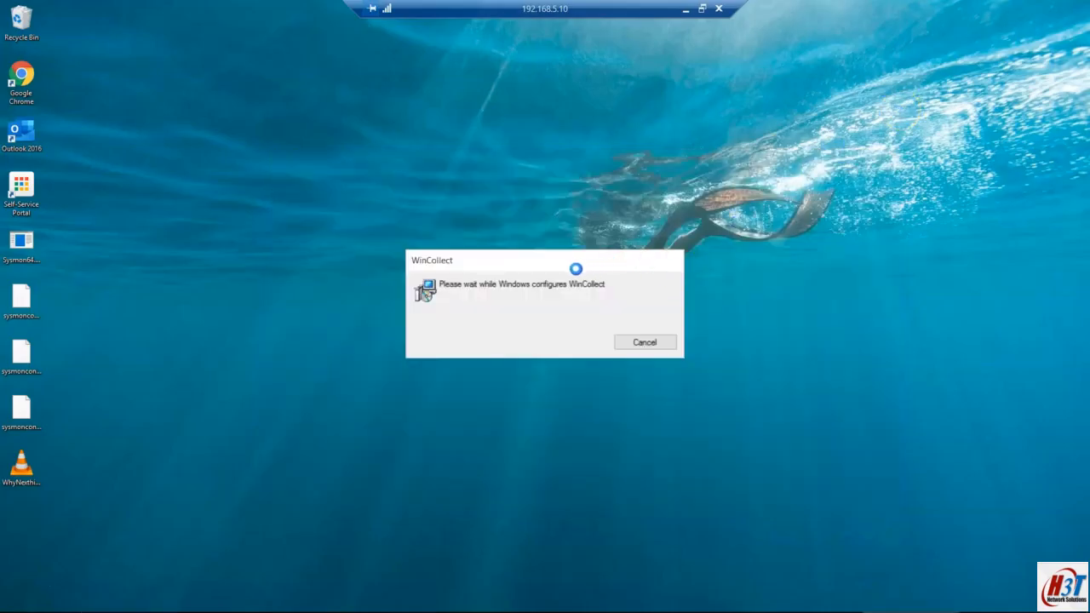
mouse_move(585, 610)
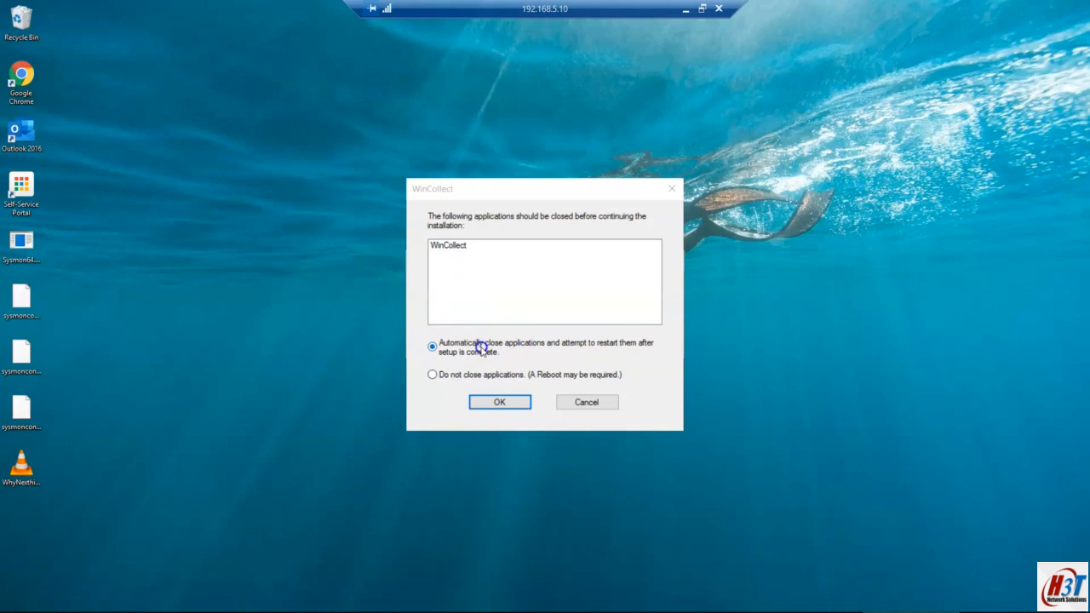
left_click(486, 405)
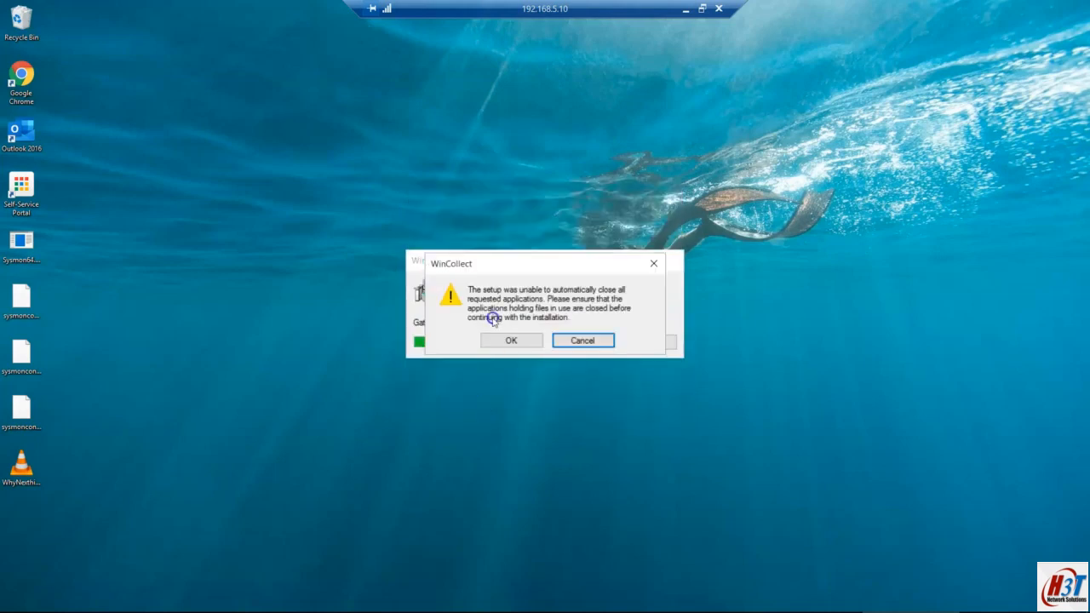
mouse_move(449, 610)
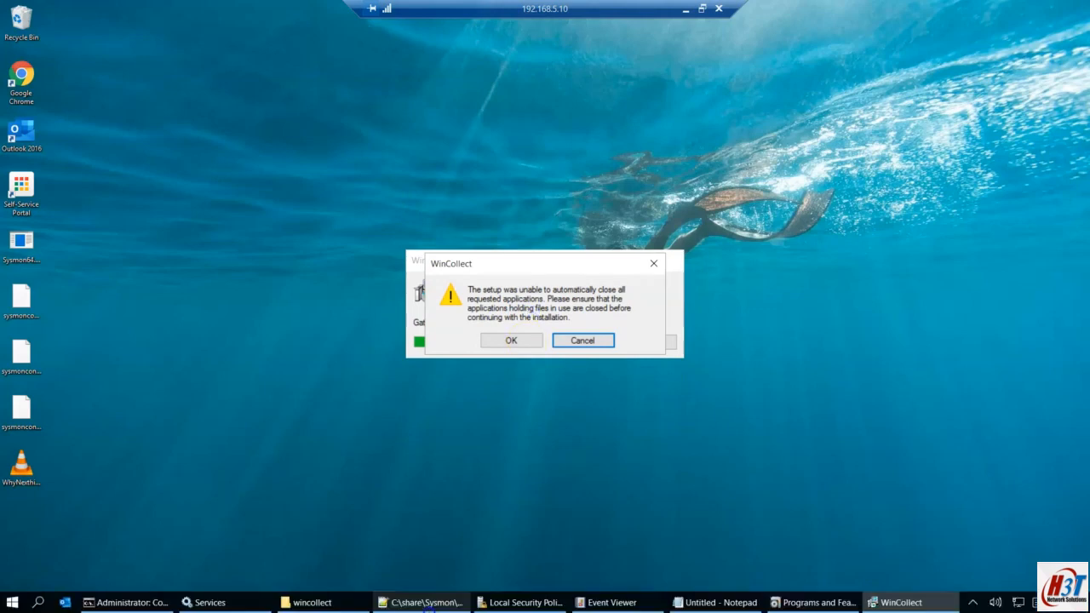
left_click(210, 602)
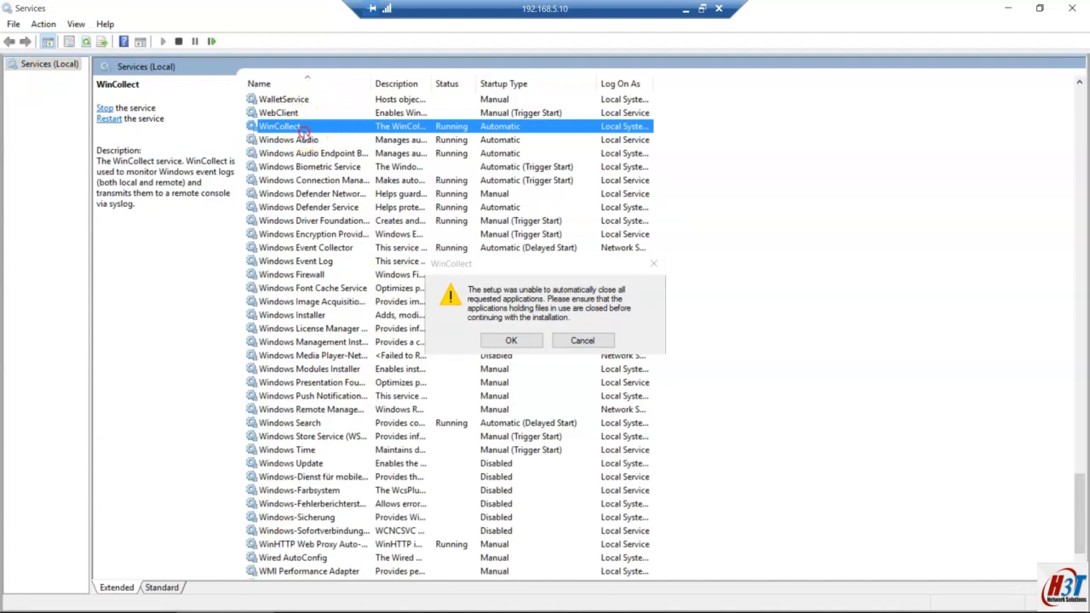
Step: Stop the WinCollect service and let the pending uninstall complete
right_click(322, 133)
left_click(332, 157)
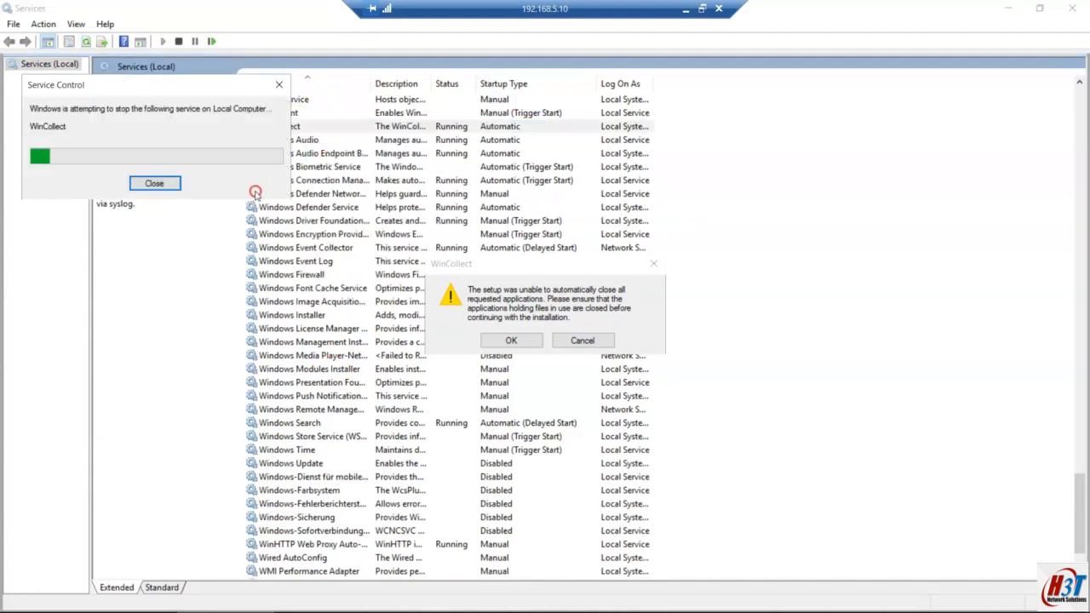
left_click(155, 185)
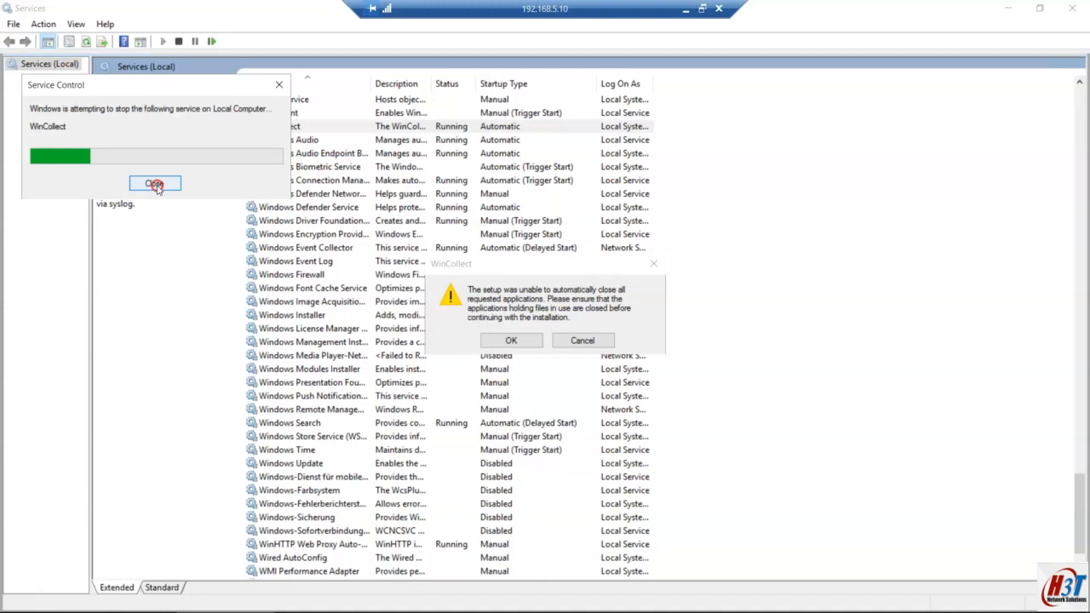
left_click(508, 340)
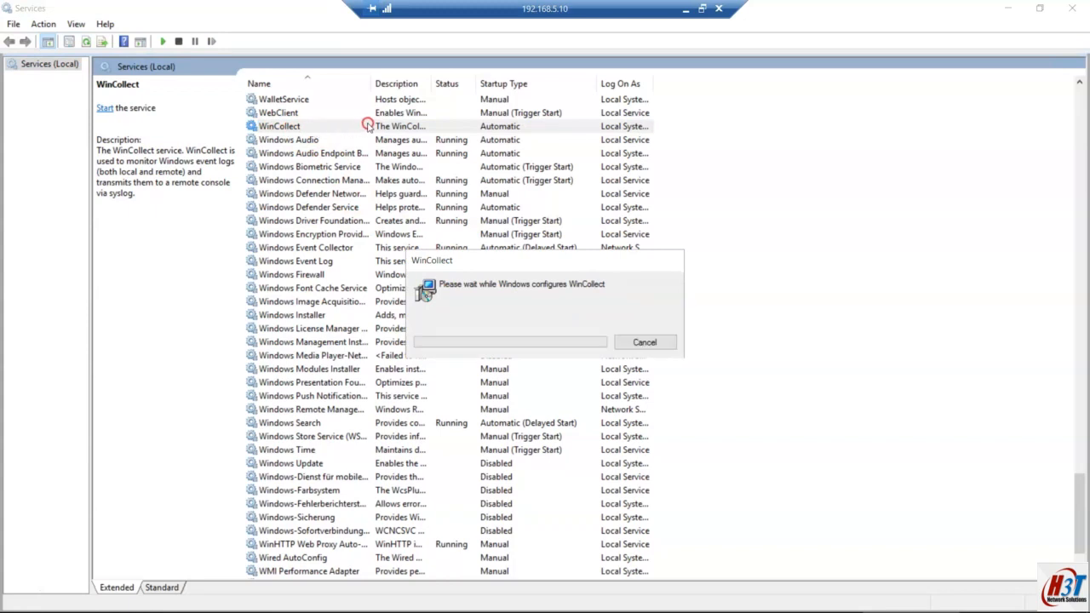
Step: Refresh Services to confirm WinCollect is gone, then leave the remote session for the plan notes
left_click(369, 126)
left_click(91, 43)
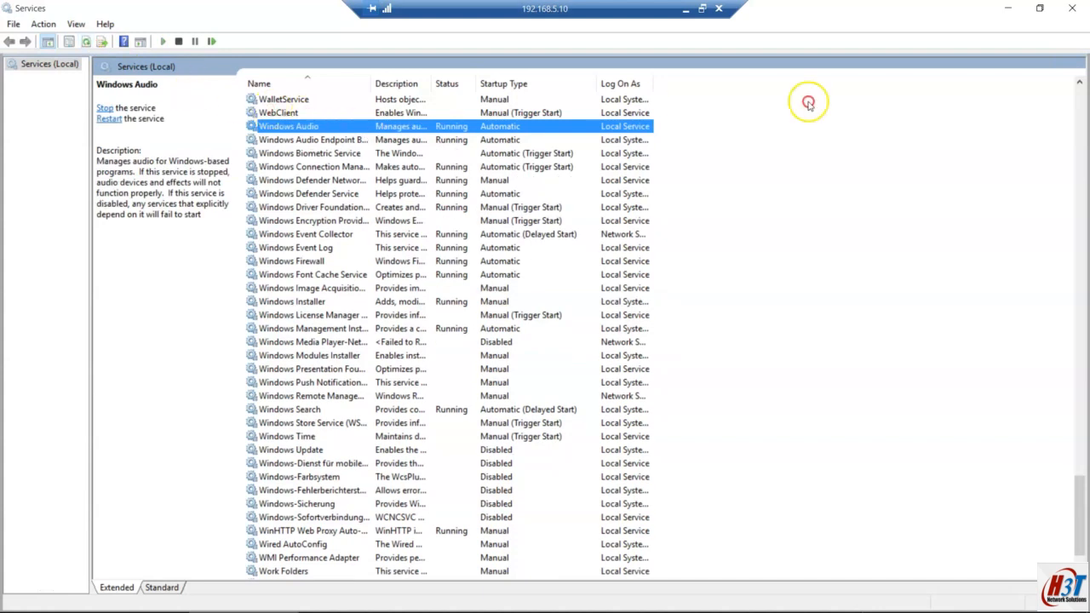
left_click(686, 10)
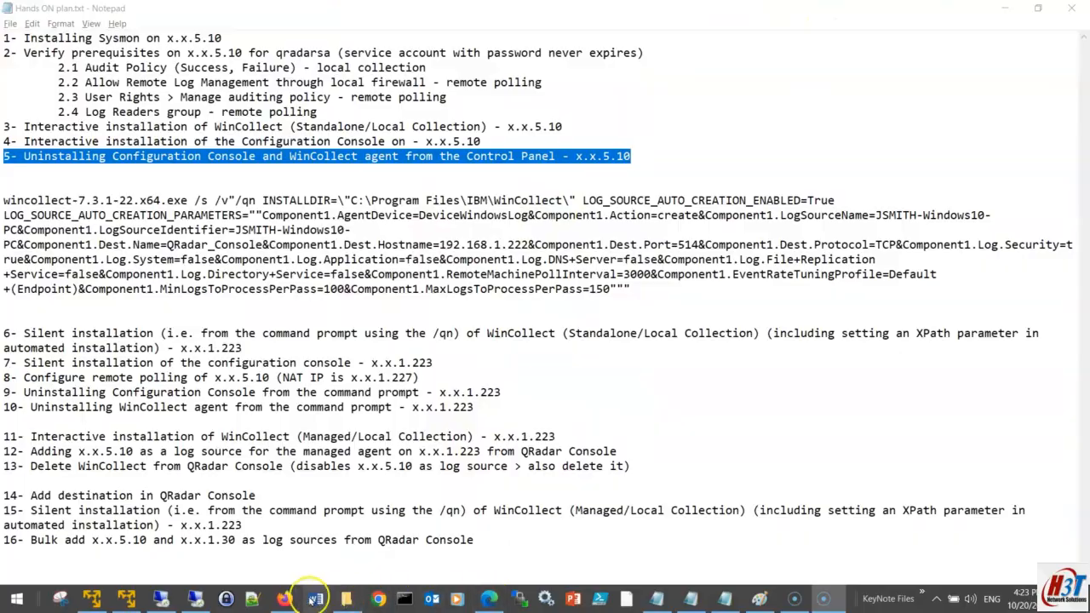
Step: Scroll QRadar Log Activity to the Payload column showing WinCollect stopping, then return to Notepad
left_click(285, 598)
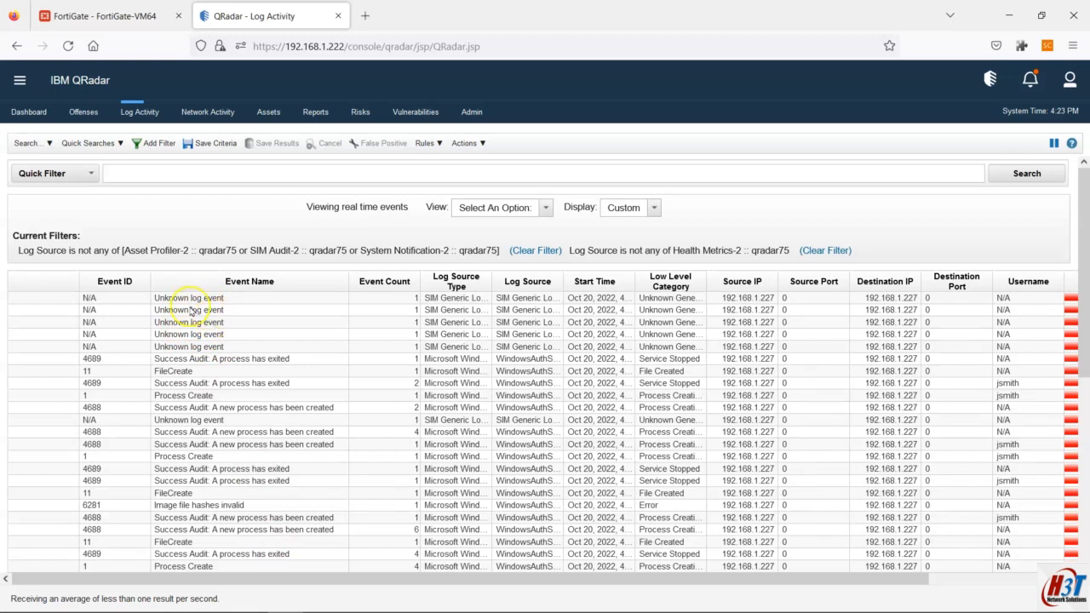
left_click_drag(477, 579, 857, 590)
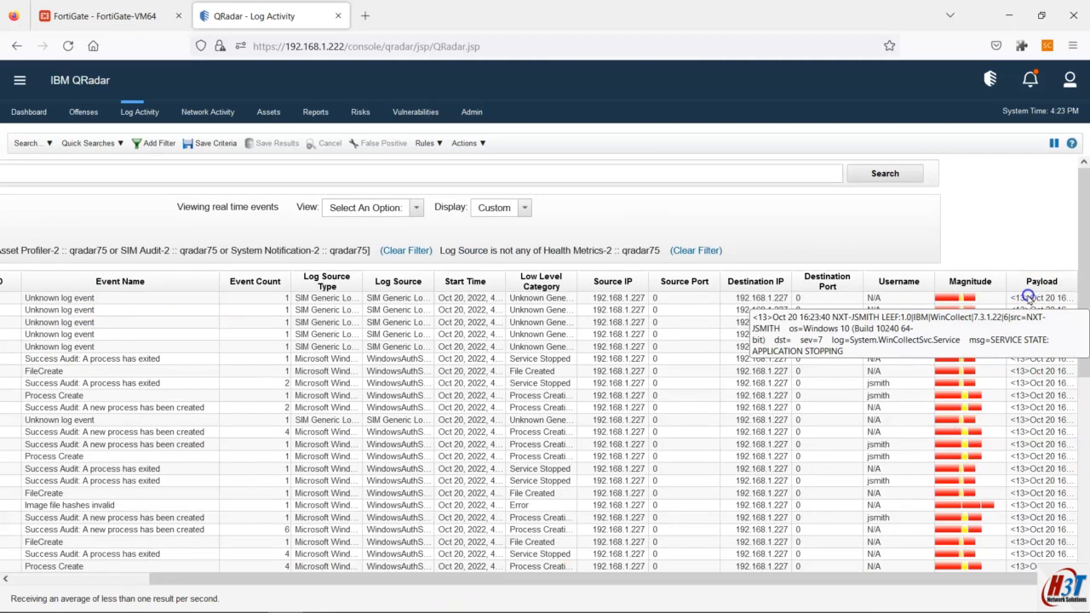
left_click_drag(750, 579, 578, 582)
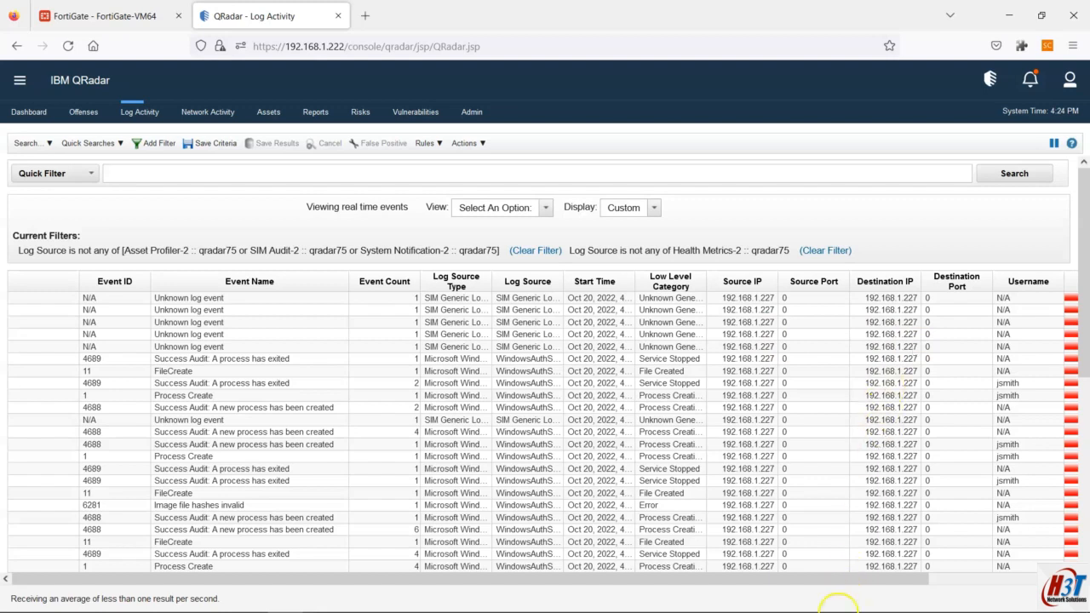
mouse_move(852, 600)
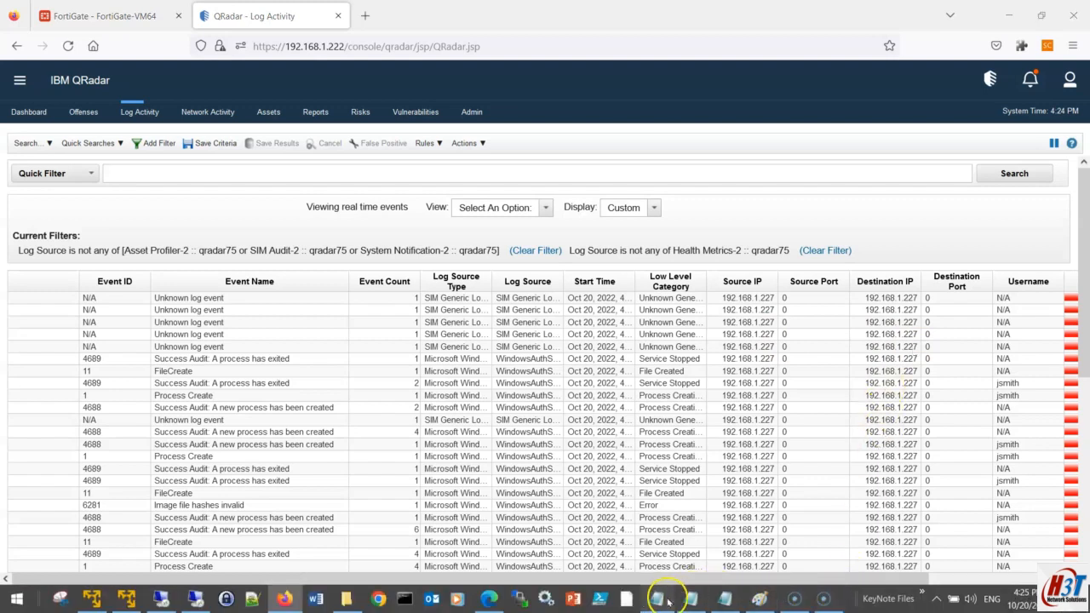
left_click(655, 599)
Step: Highlight plan items 6–7, the install command and the x.x.5.10 address, then show wincollect.png in Paint
left_click_drag(4, 333, 243, 348)
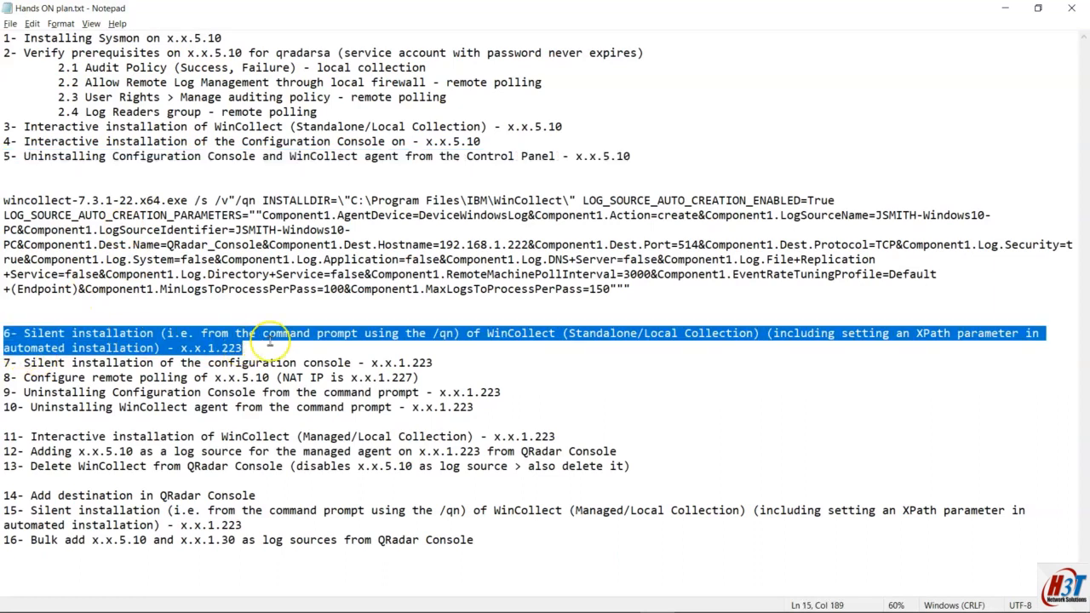
left_click_drag(631, 290, 25, 189)
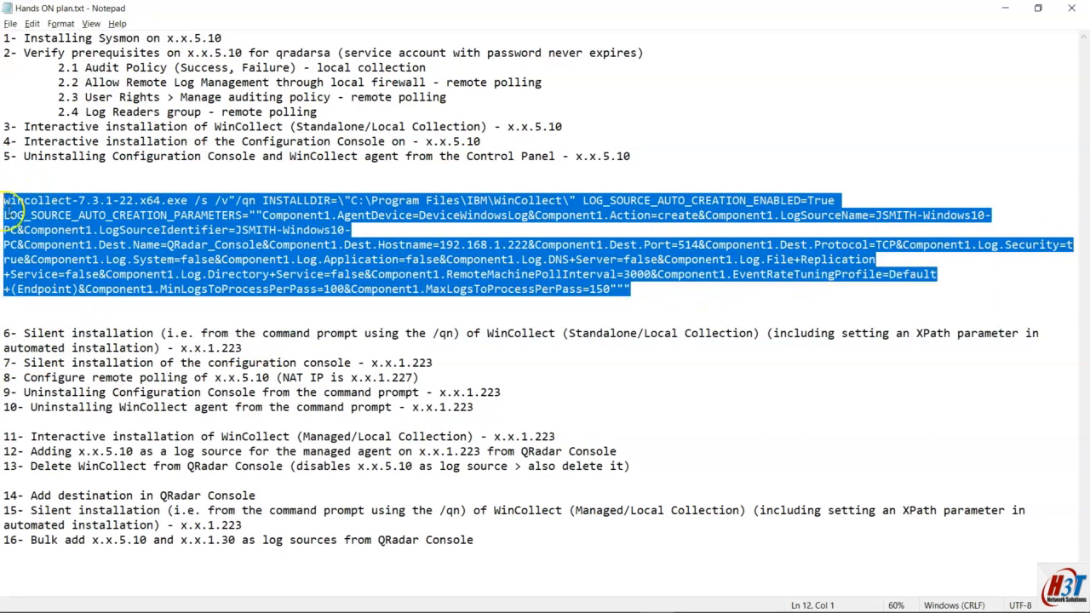
left_click_drag(4, 333, 219, 381)
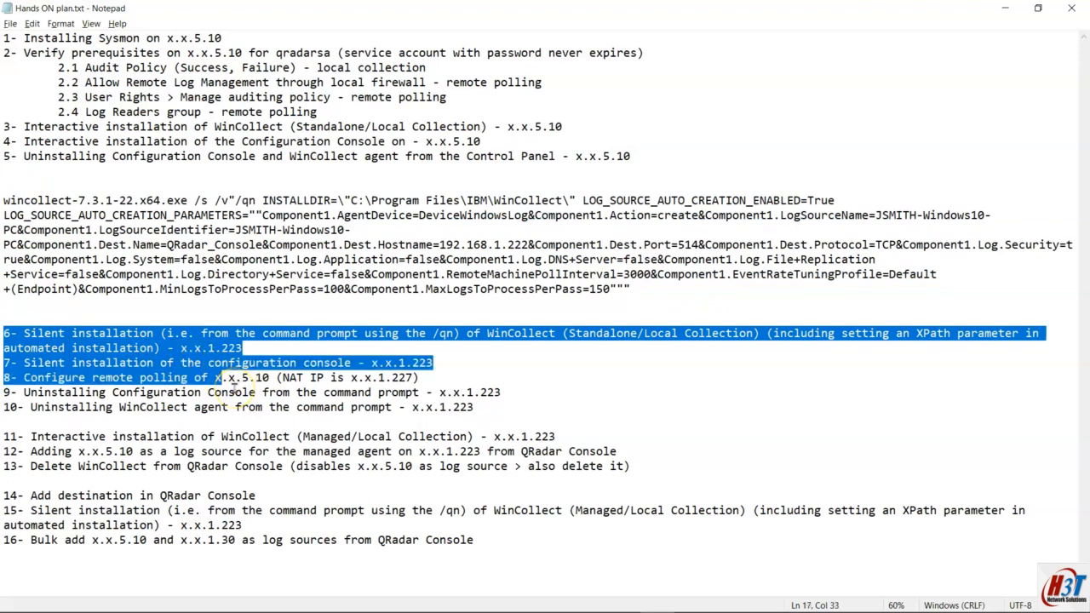
left_click_drag(270, 378, 228, 378)
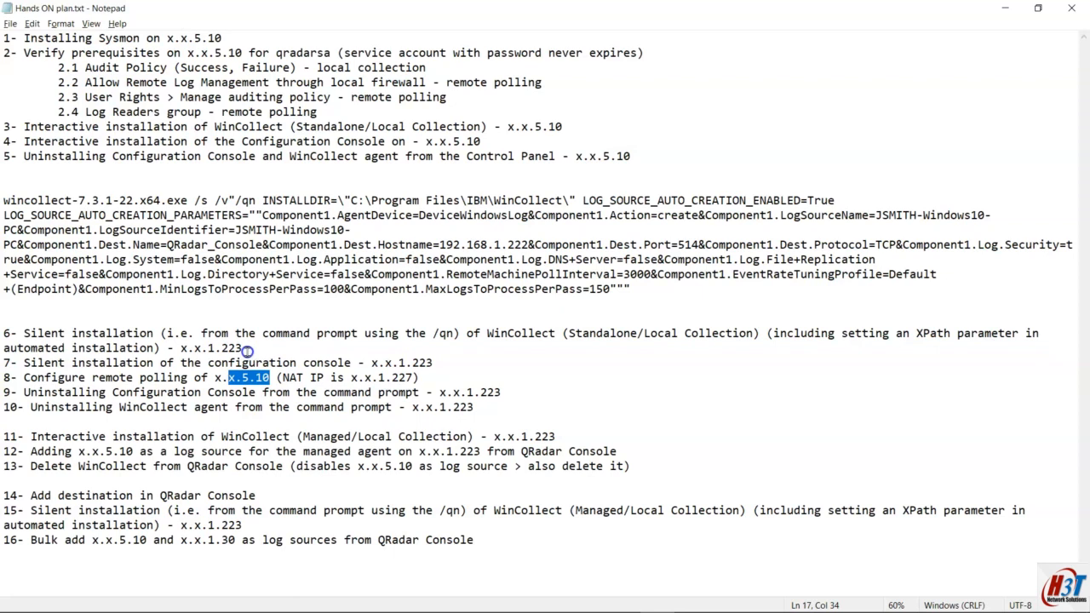
left_click_drag(247, 352, 12, 333)
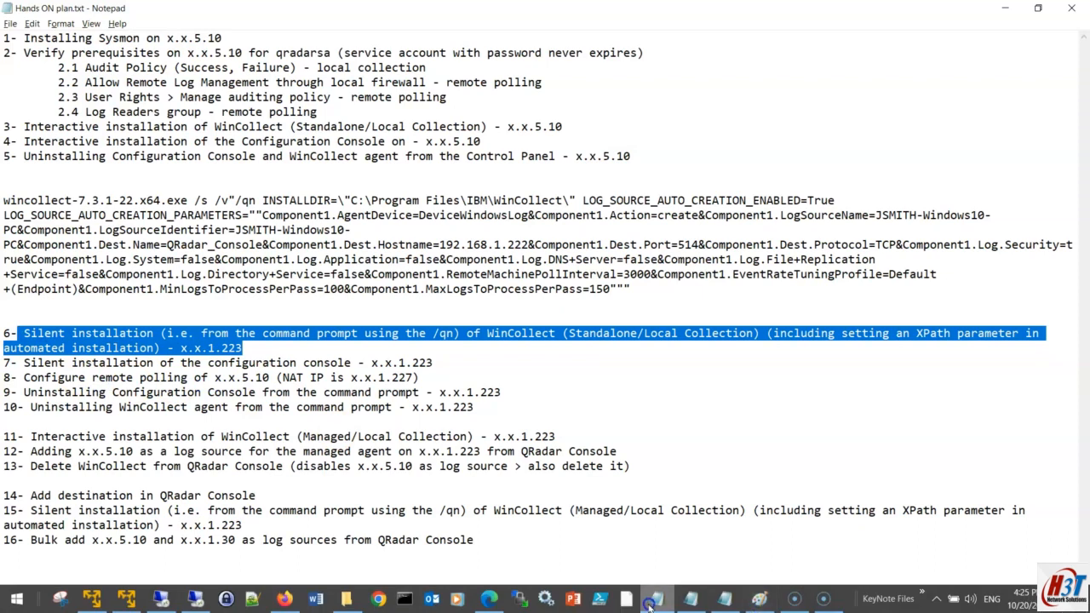
left_click(754, 596)
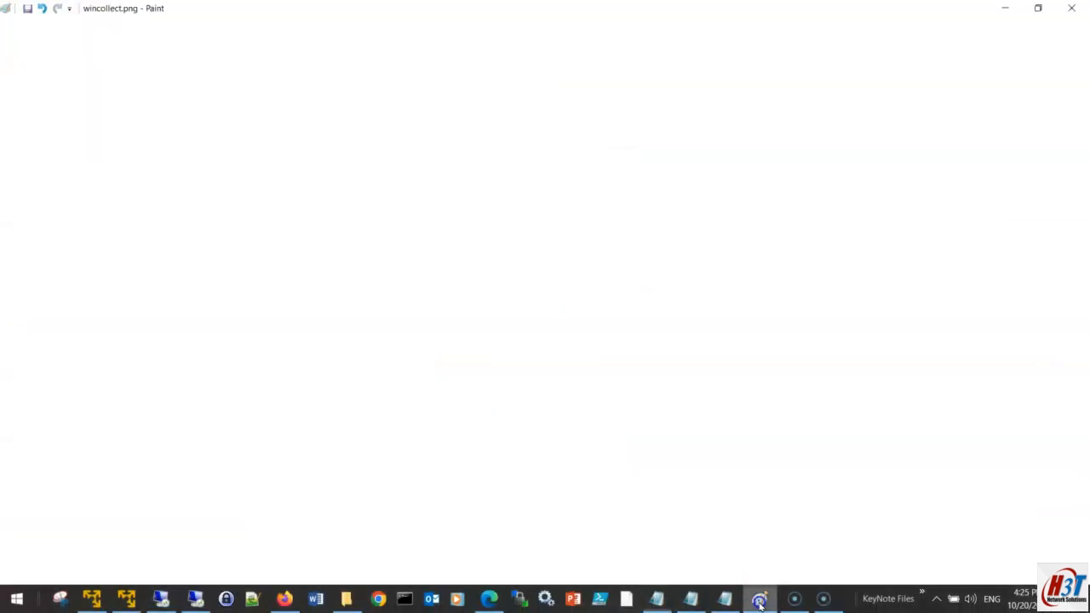
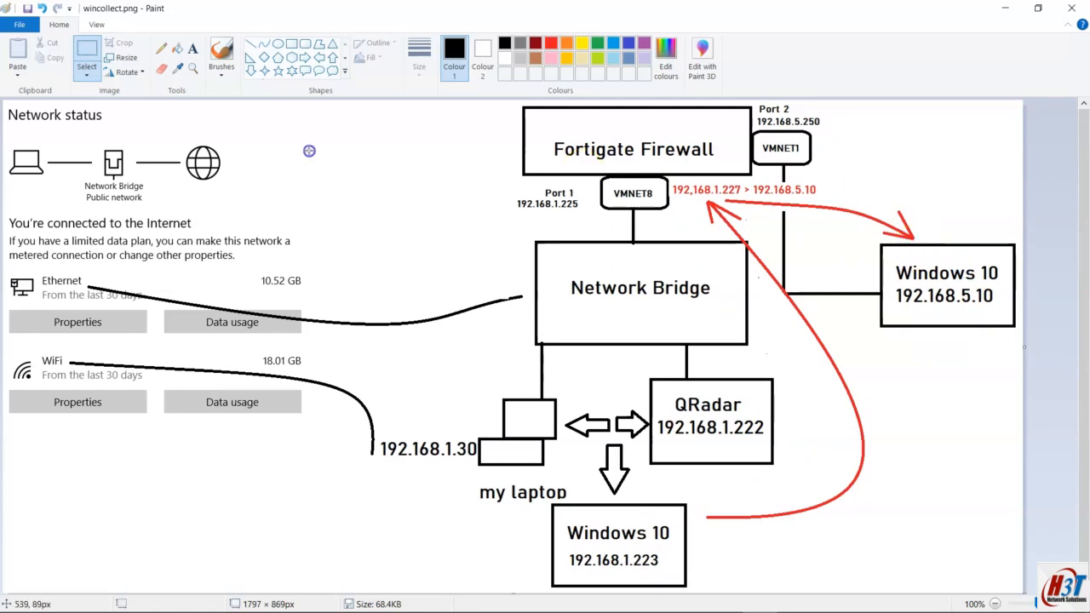
Step: In Paint, try a box linked to VMNET1, undo it, and remove the red label's frame
left_click(291, 43)
left_click_drag(861, 121, 1003, 200)
left_click_drag(808, 147, 861, 147)
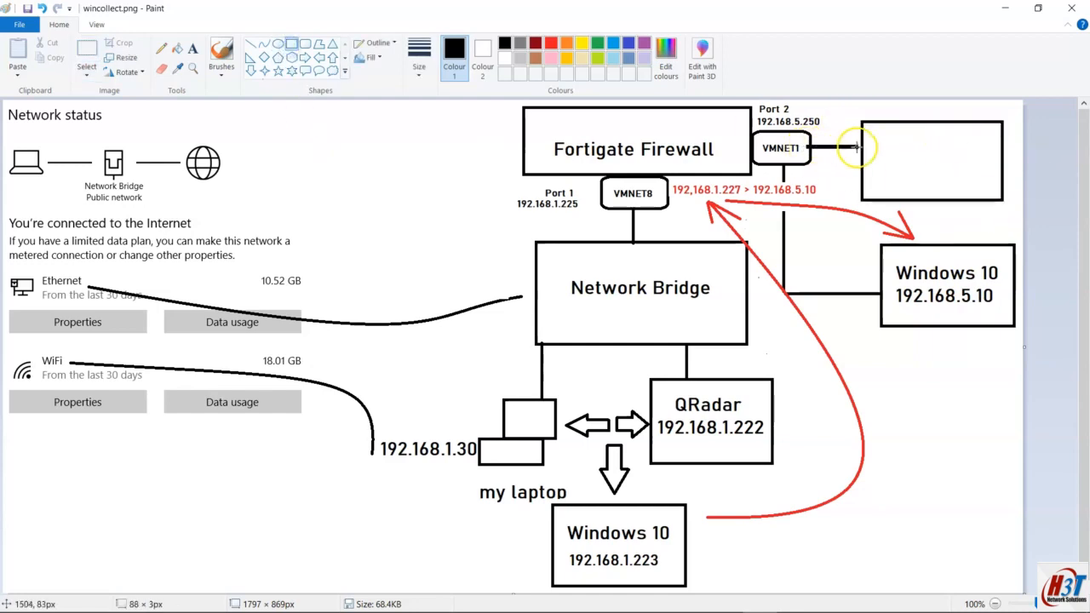
left_click(867, 392)
key("ctrl+z")
key("ctrl+z")
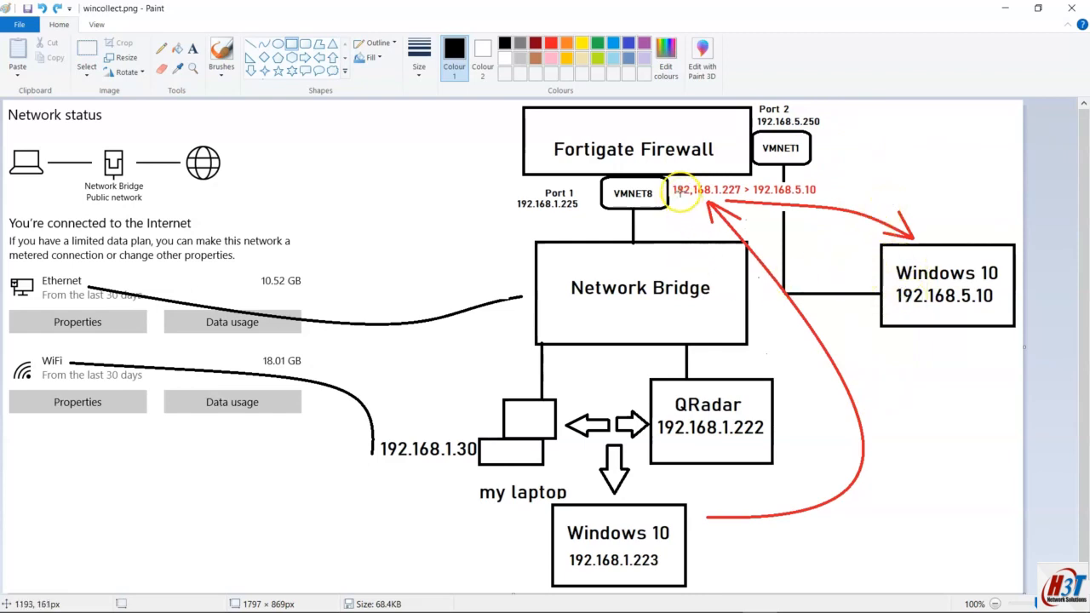
left_click_drag(671, 177, 834, 205)
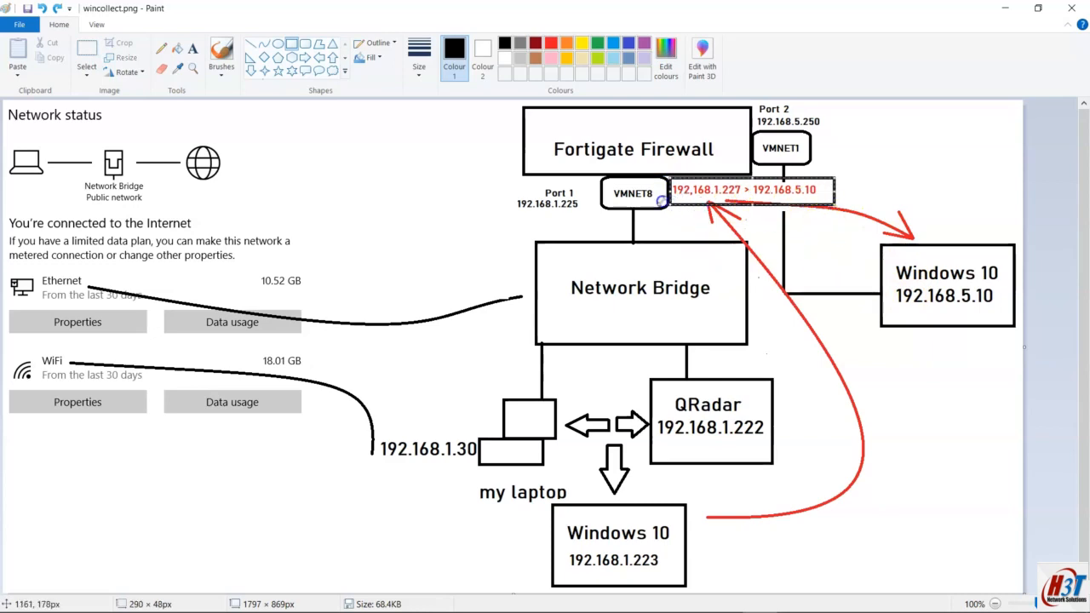
key("Delete")
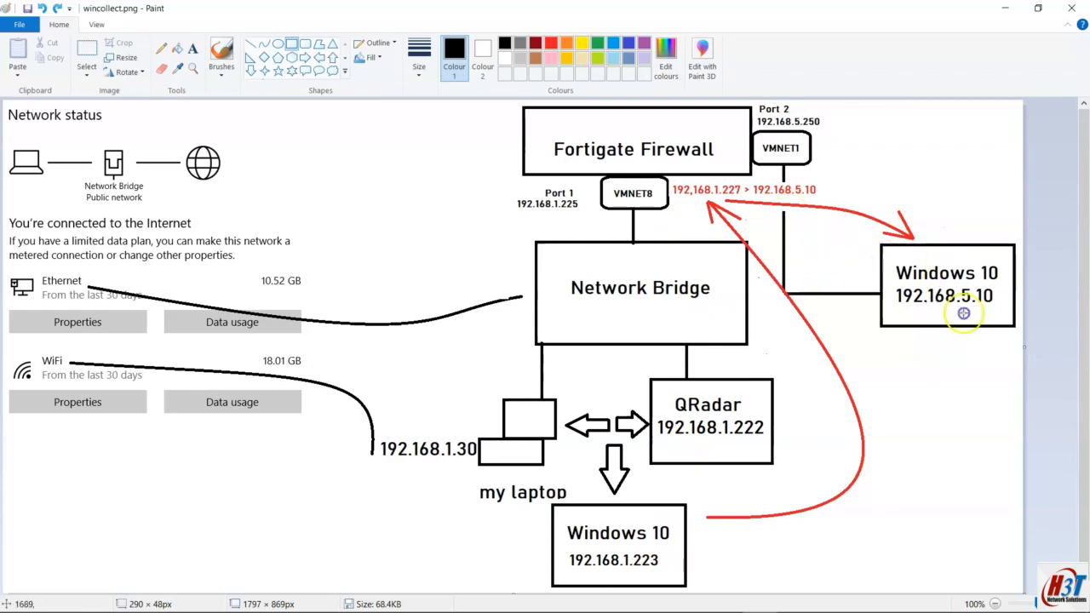
Step: Show FortiGate's Virtual IPs list with 192.168.1.227 mapped to 192.168.5.10 on port1
mouse_move(368, 606)
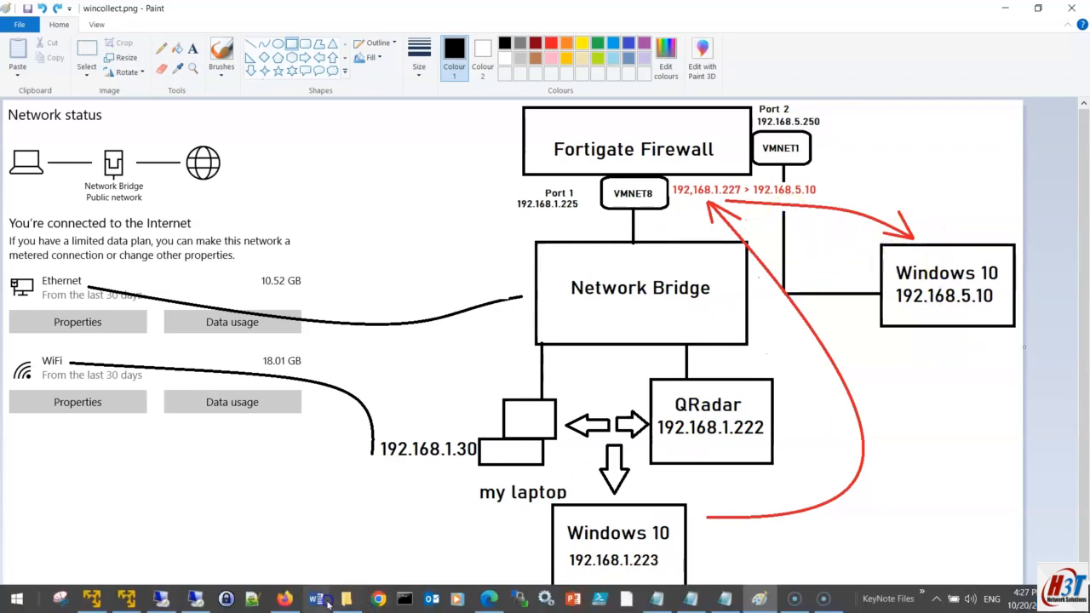
left_click(283, 598)
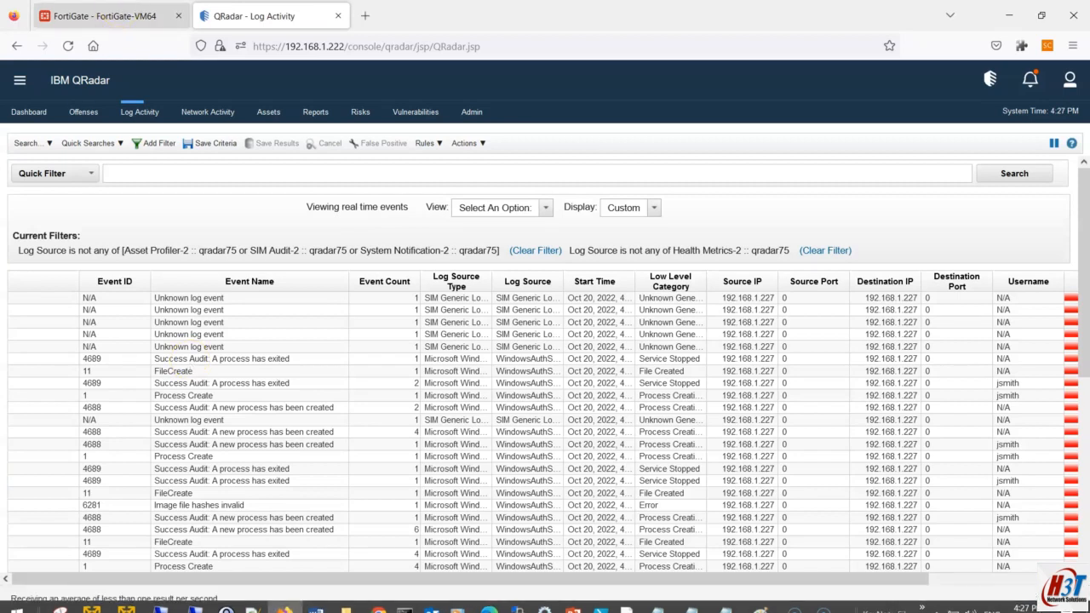
left_click(126, 16)
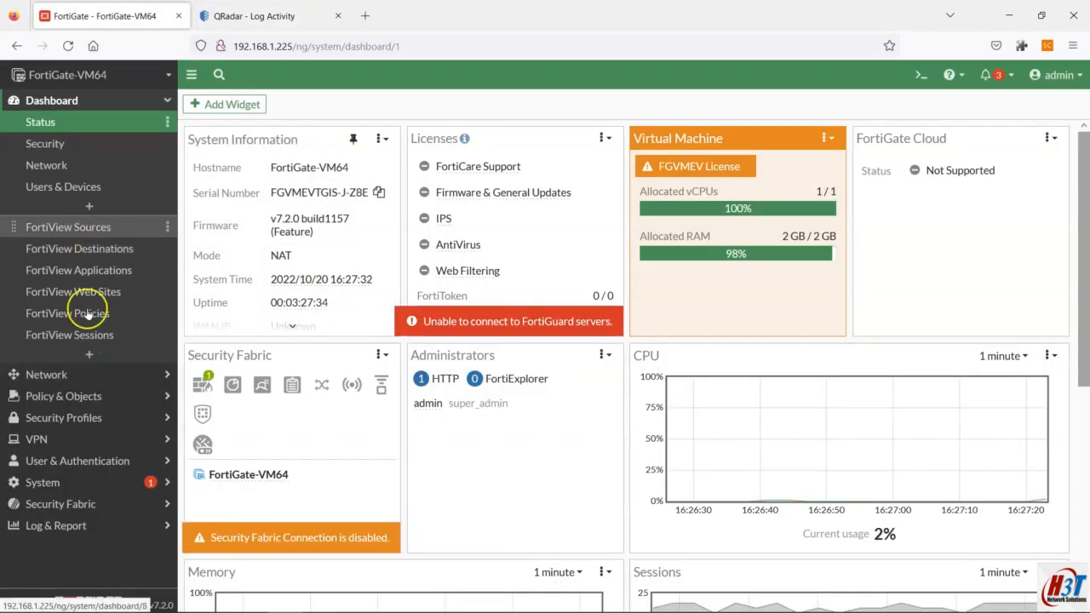
left_click(89, 397)
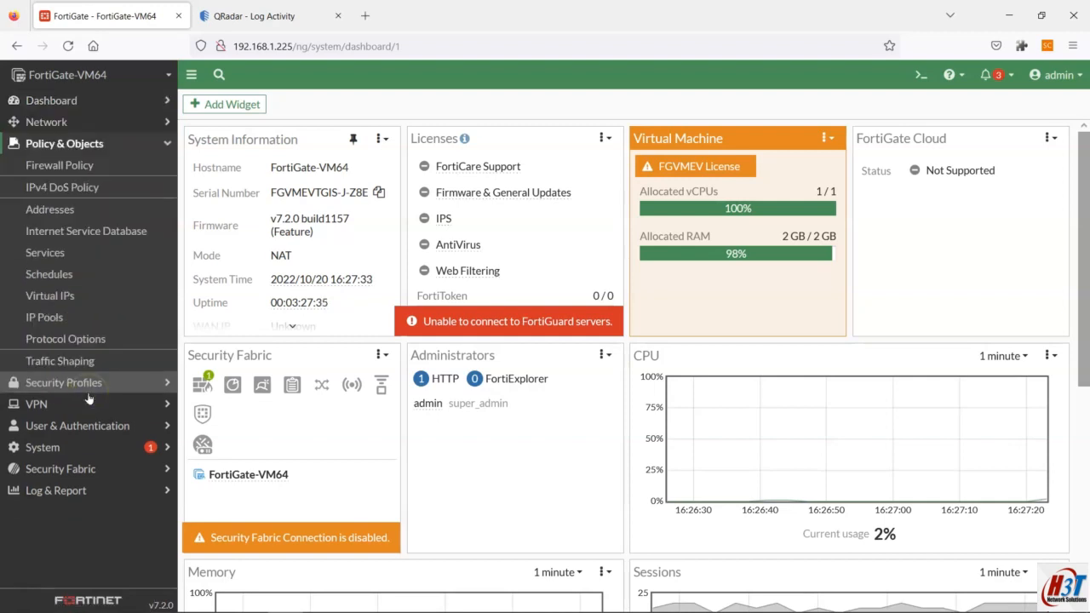
left_click(68, 293)
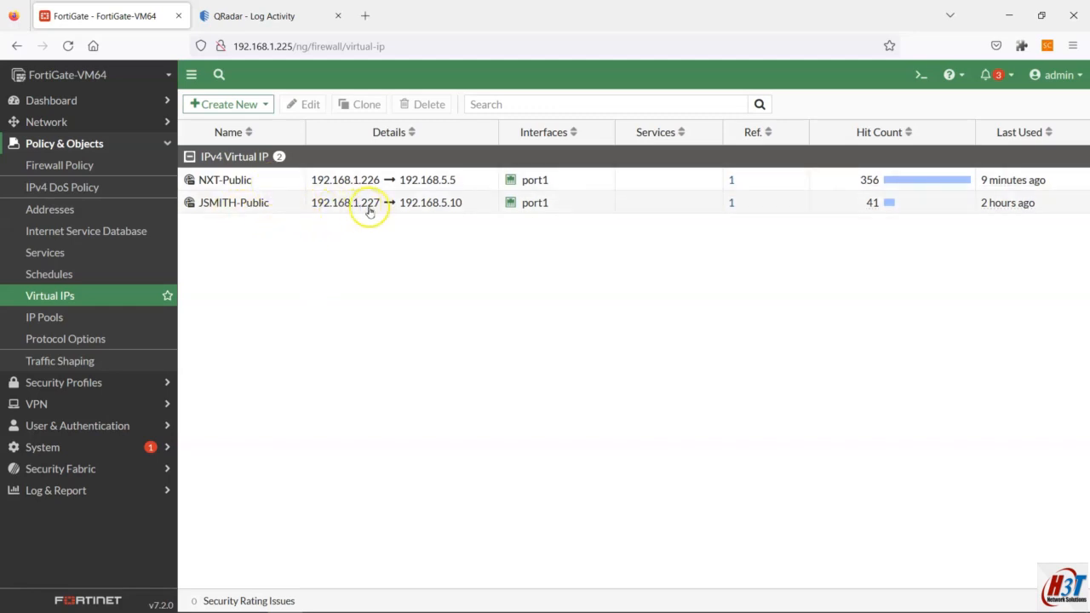
key("alt+Tab")
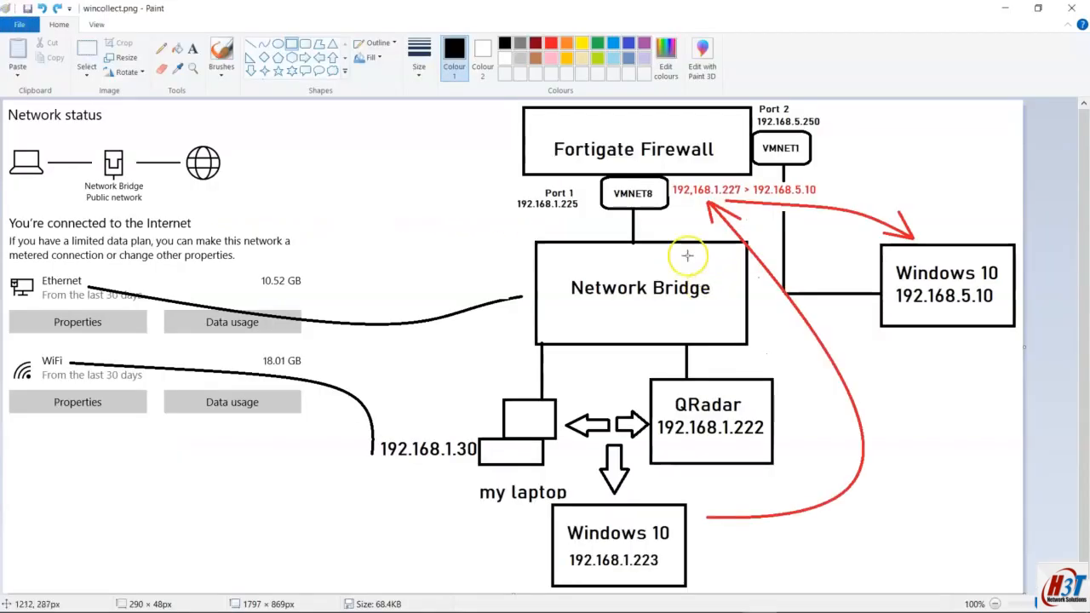
key("alt+Tab")
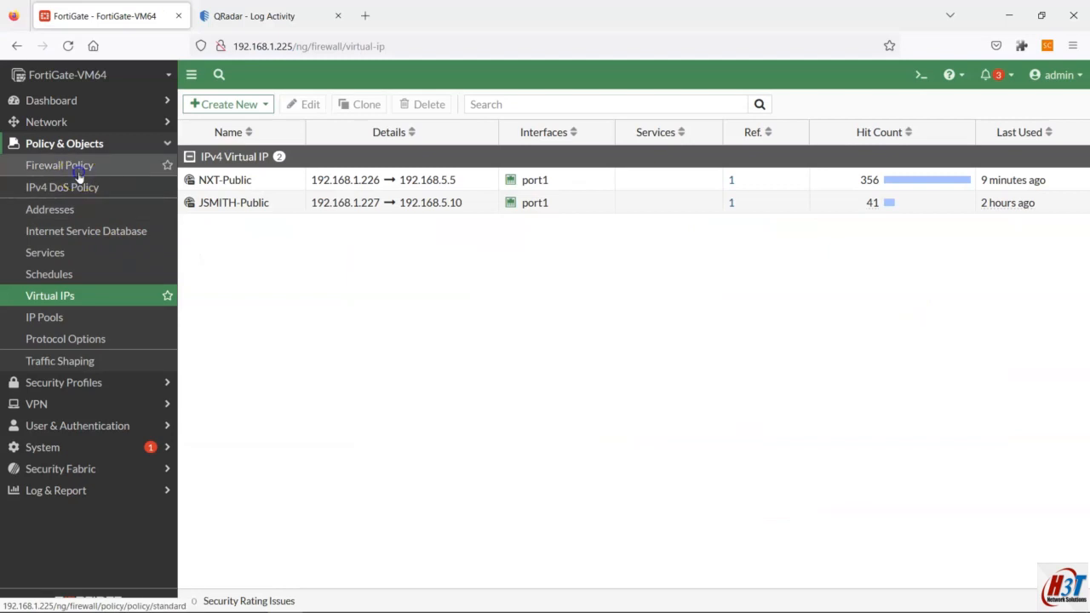
Step: Inspect the port1→port2 ACCEPT policies and their NAT setting, then return to the Paint diagram
left_click(79, 173)
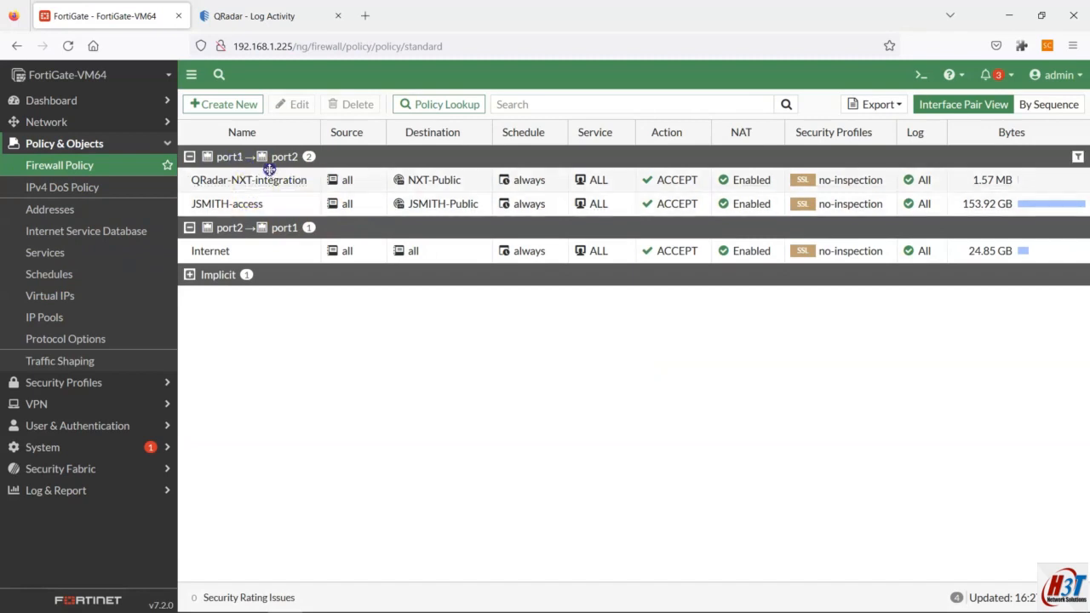
mouse_move(231, 180)
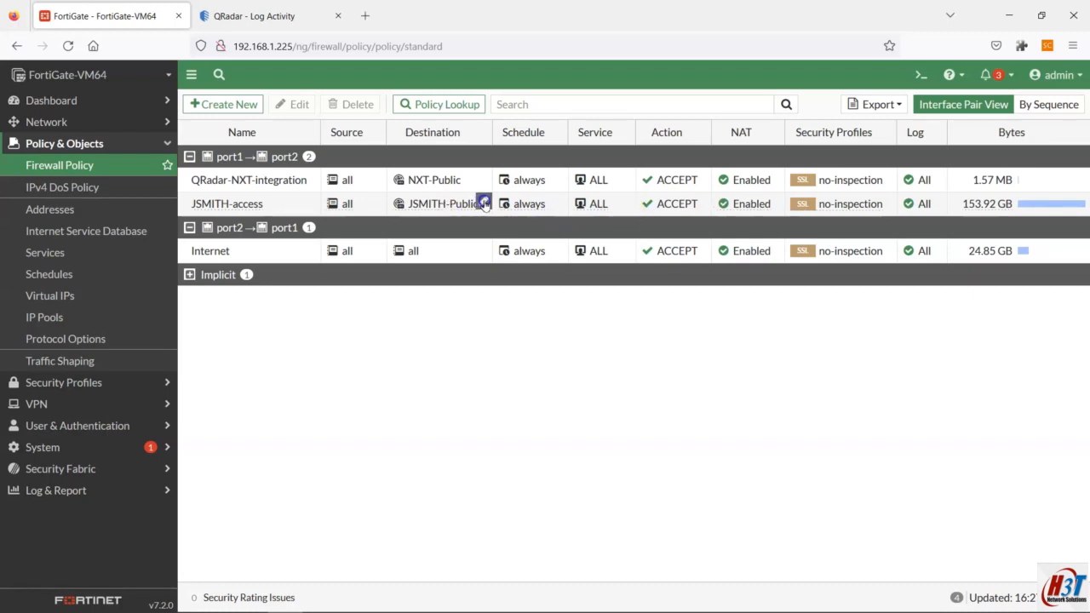
mouse_move(735, 207)
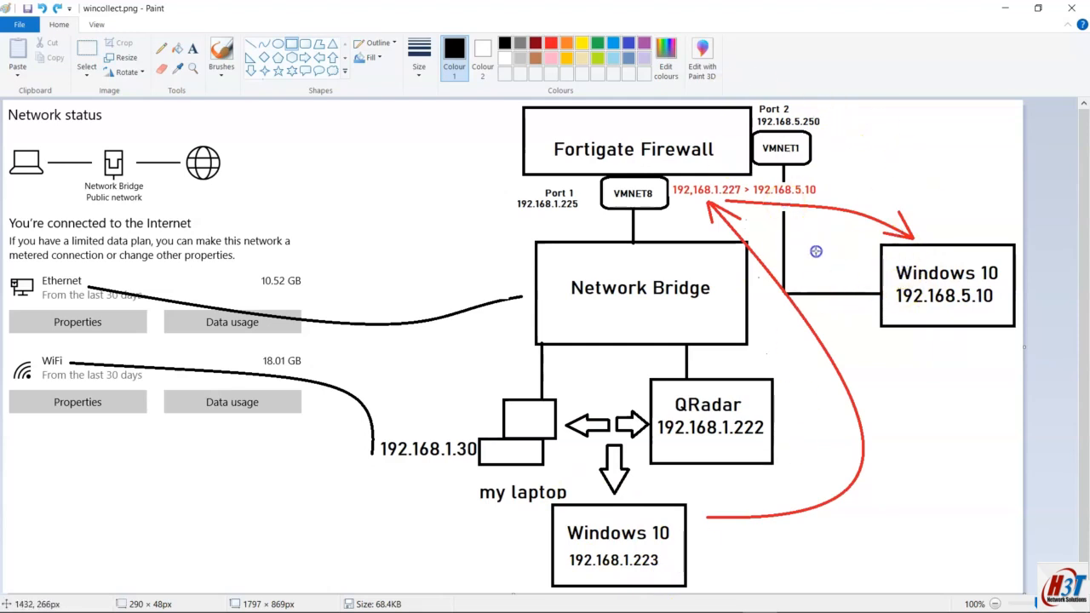
key("alt+Tab")
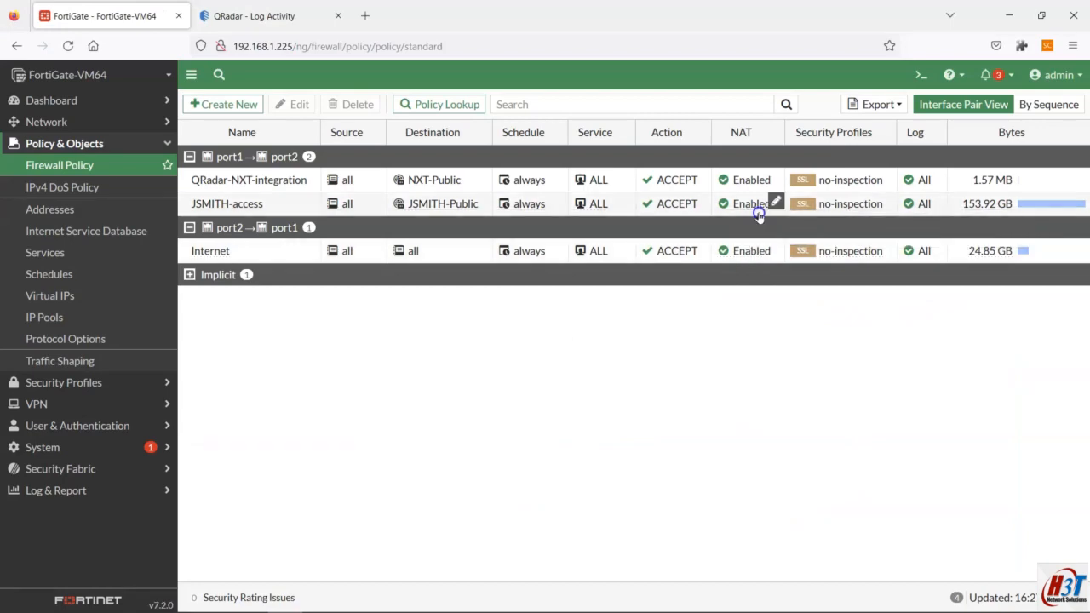
key("alt+Tab")
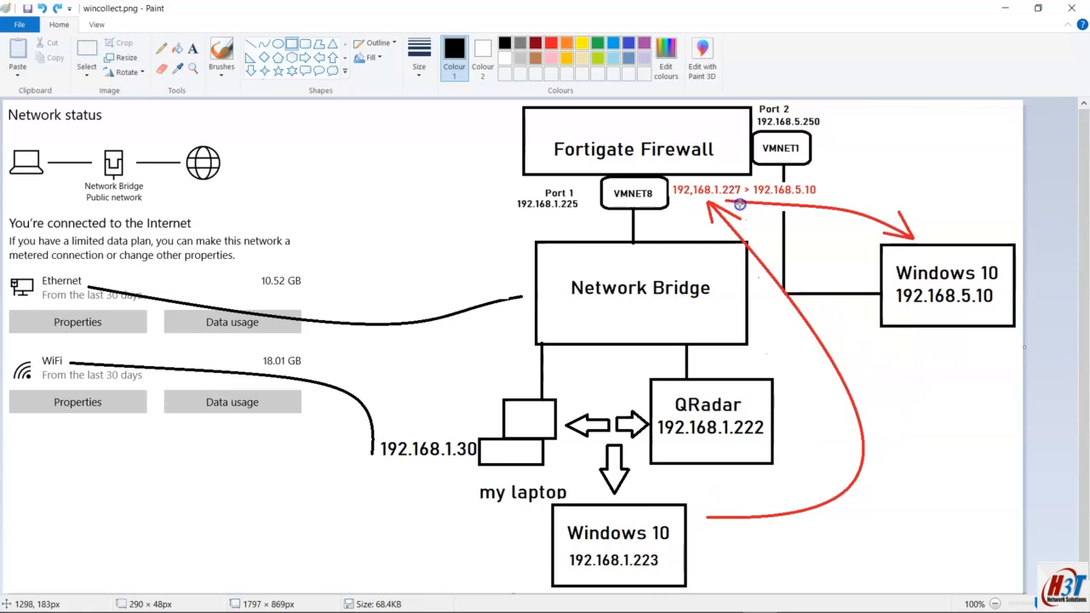
Step: Scroll QRadar Log Activity's 192.168.1.227 events across to their Payload column, then switch away
key("alt+Tab")
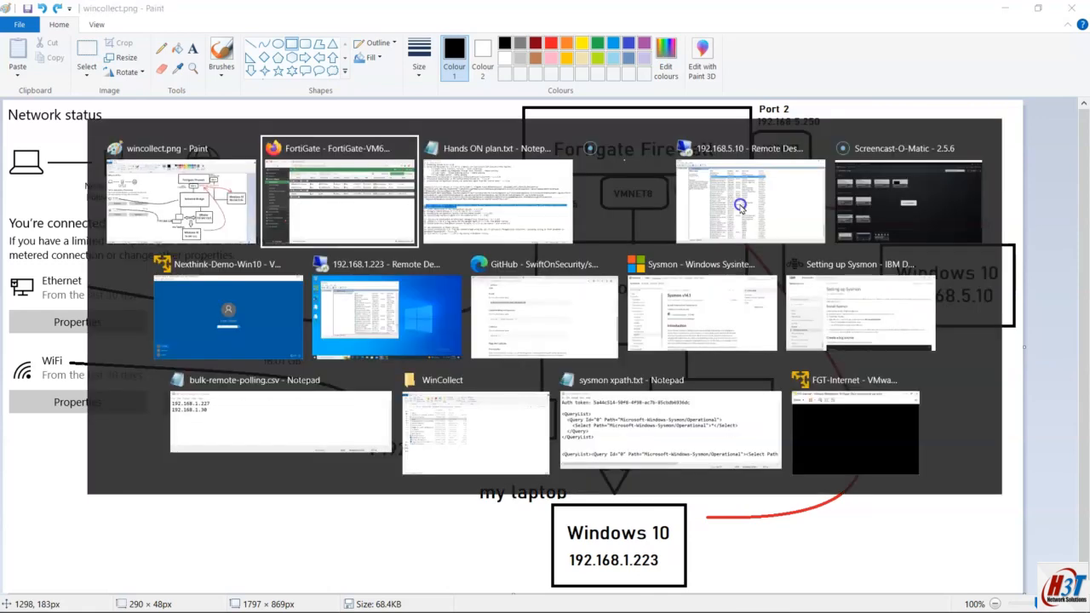
key("alt+Tab")
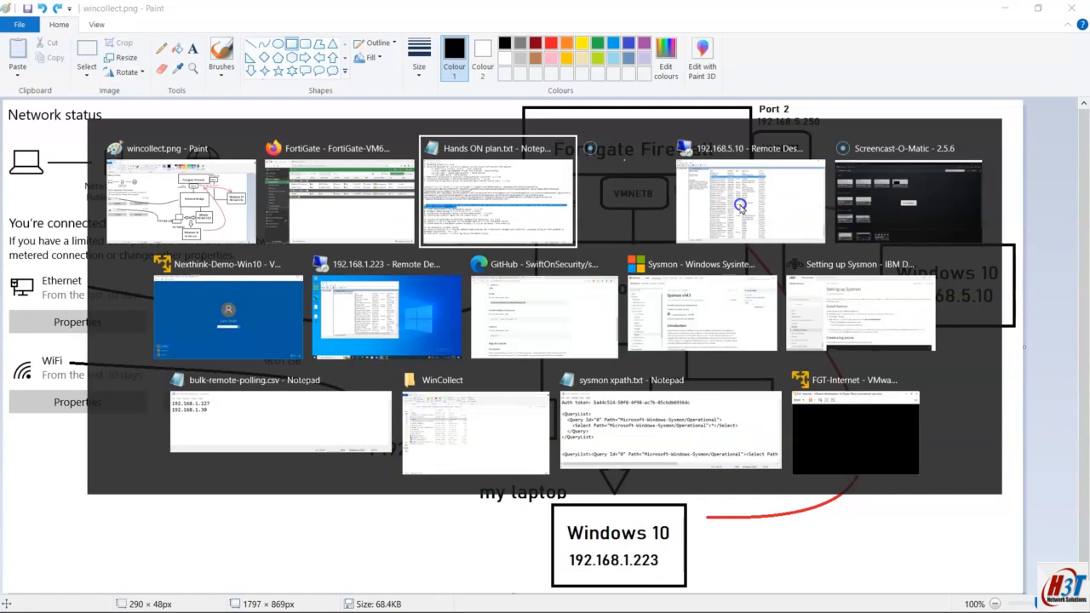
key("alt+Tab")
key("alt+Tab")
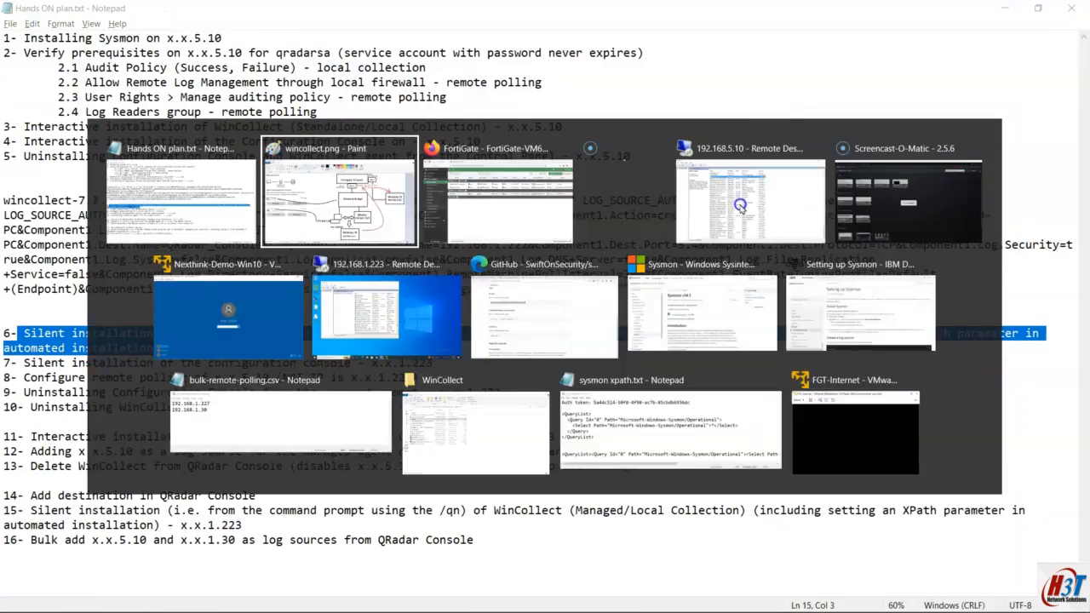
left_click(222, 18)
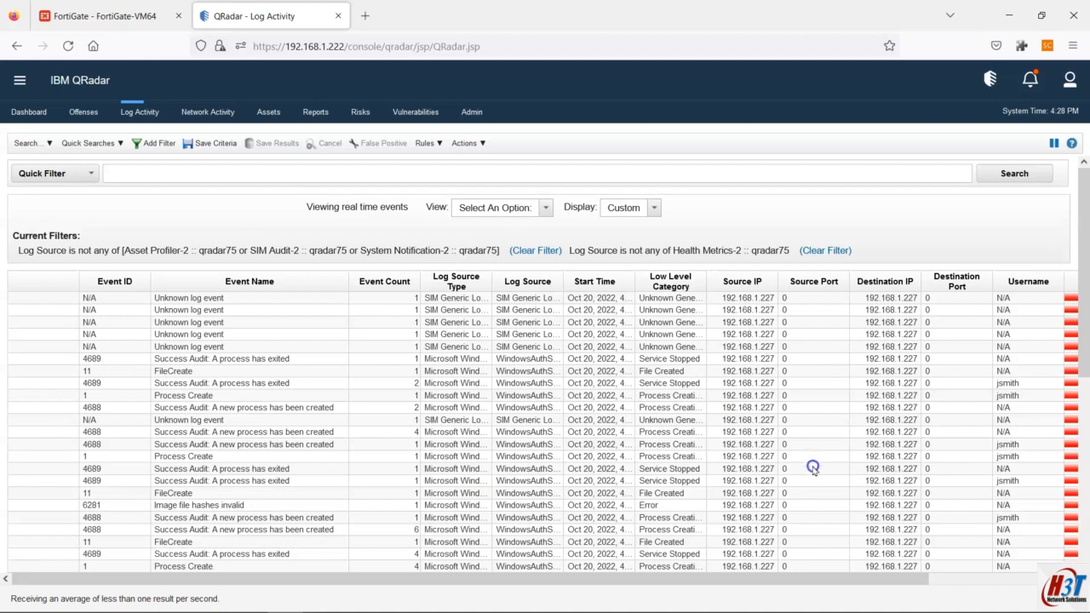
left_click_drag(865, 572, 1037, 593)
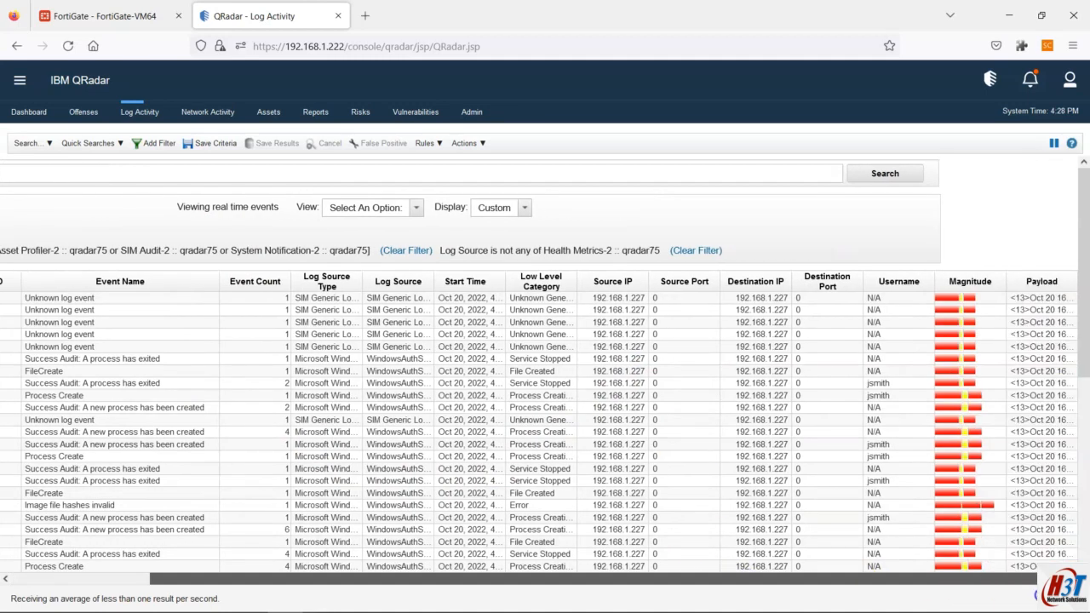
mouse_move(1022, 361)
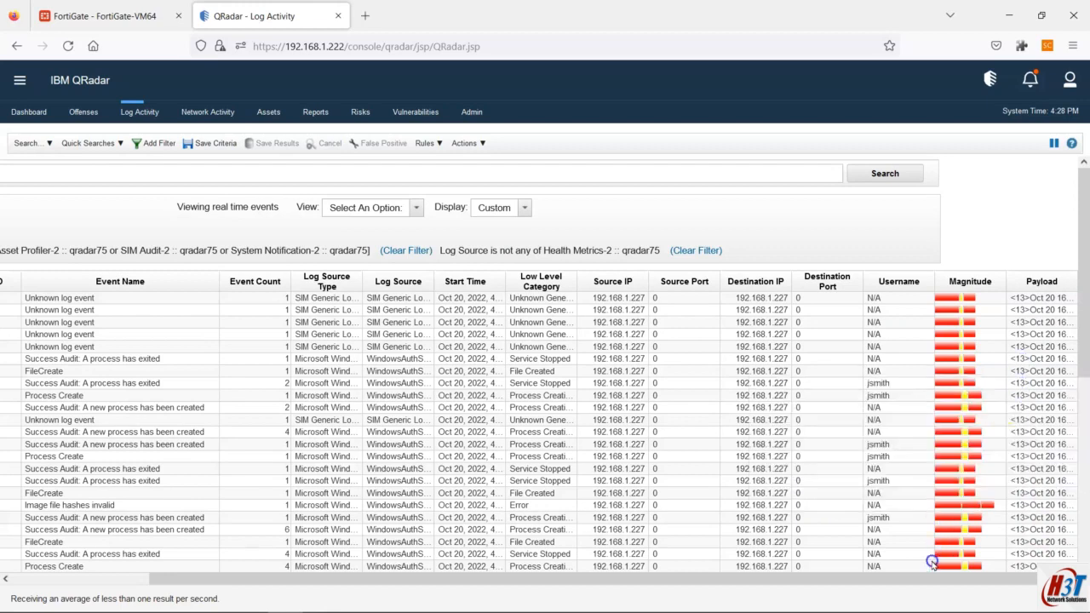
left_click_drag(919, 579, 568, 579)
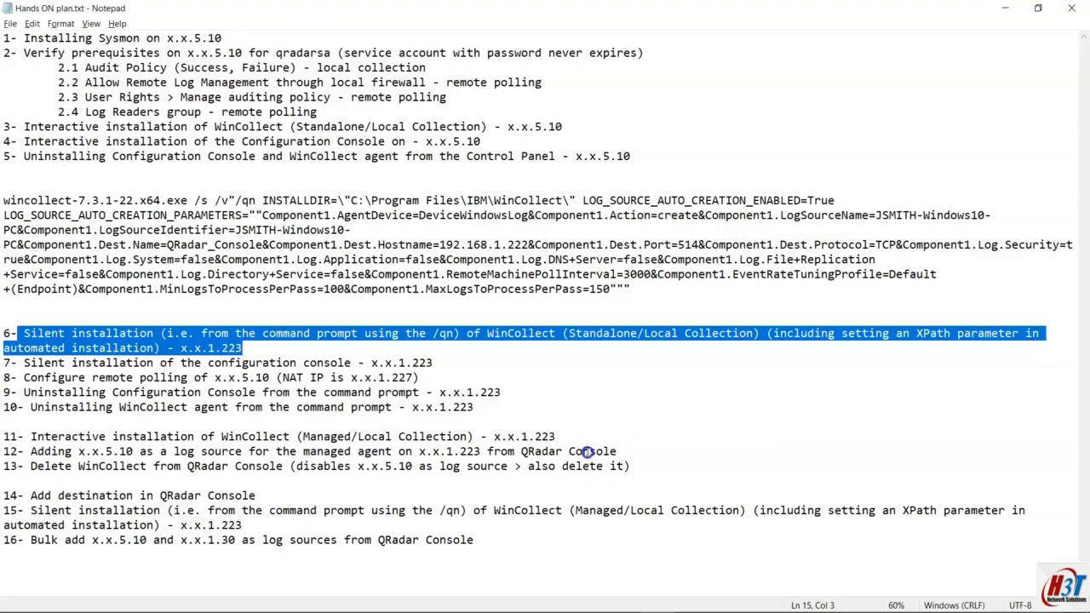
key("alt+Tab")
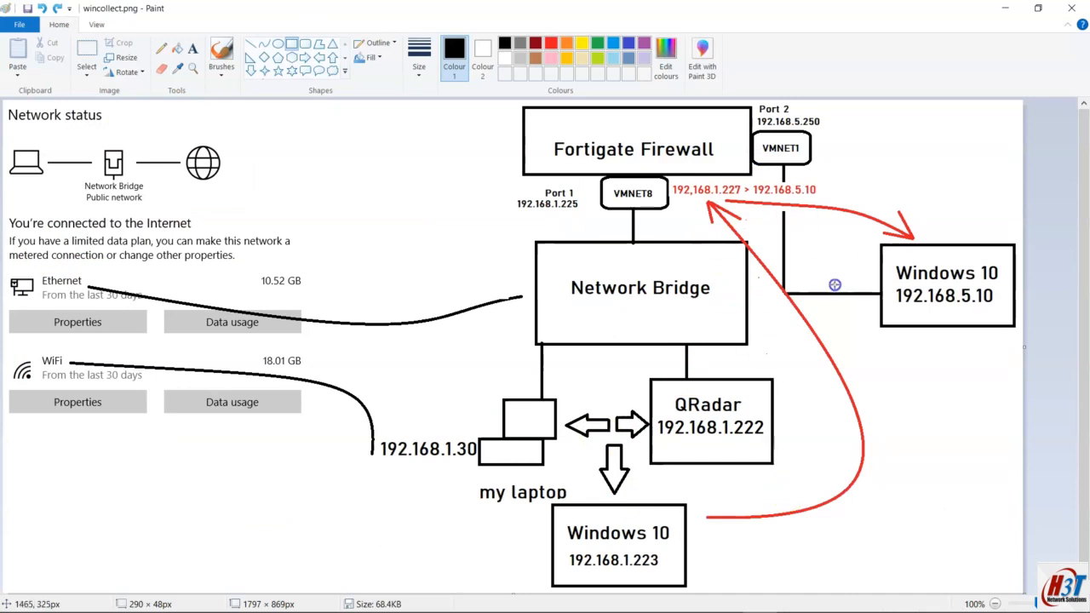
Step: Glance through the open windows, then highlight plan step 6 on silent /qn WinCollect installation
key("alt+Tab")
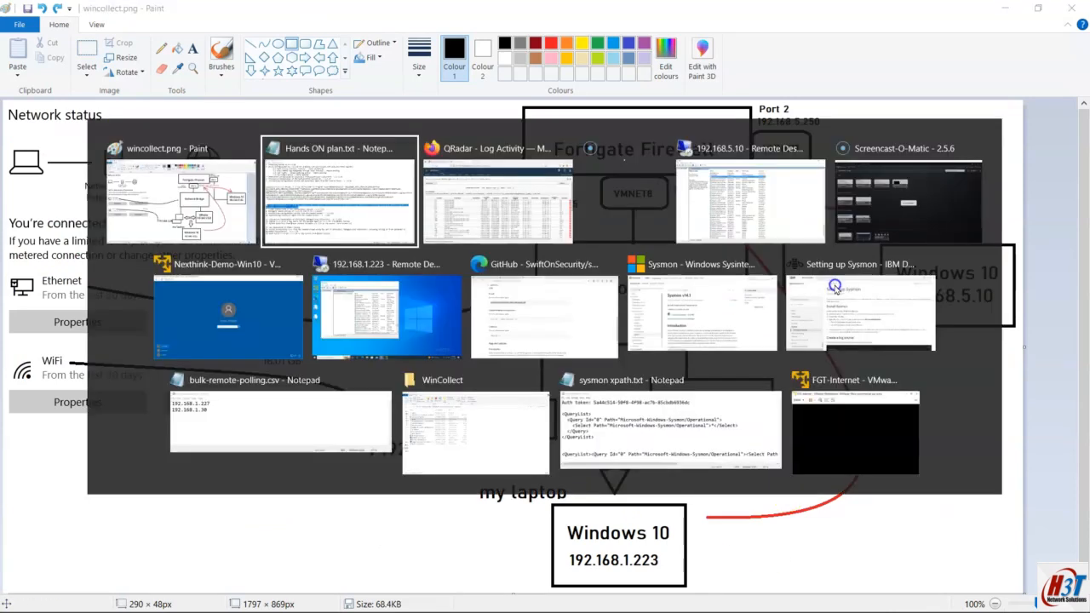
key("alt+Tab")
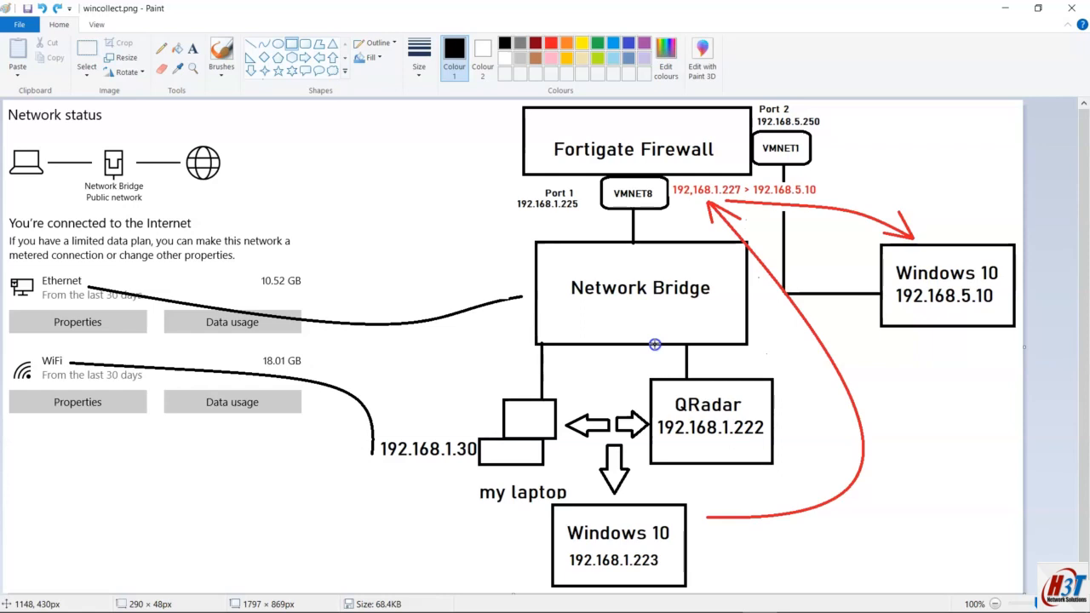
key("alt+Tab")
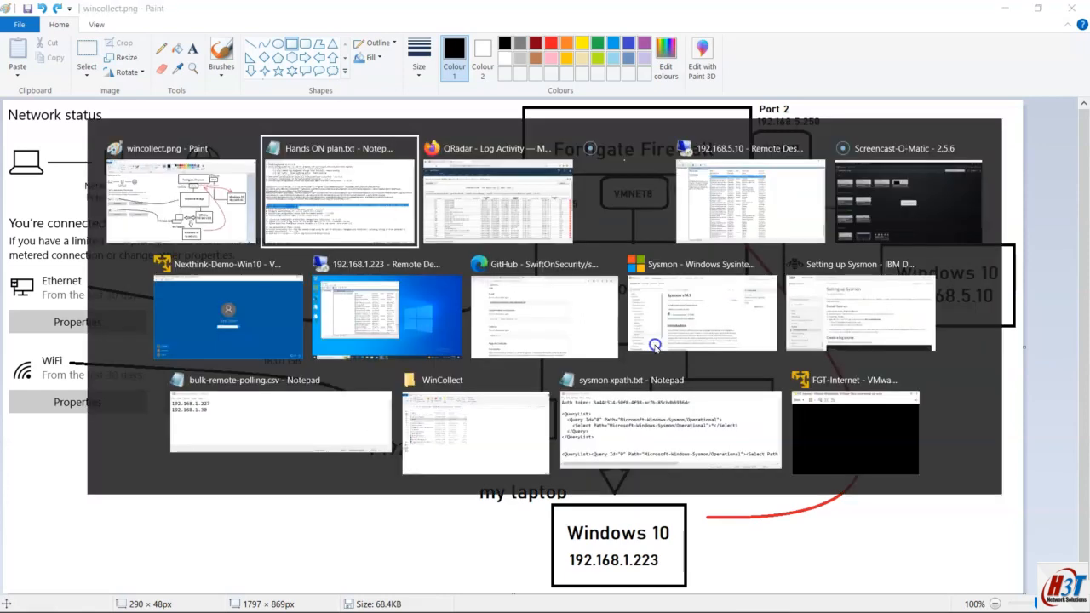
key("alt+Tab")
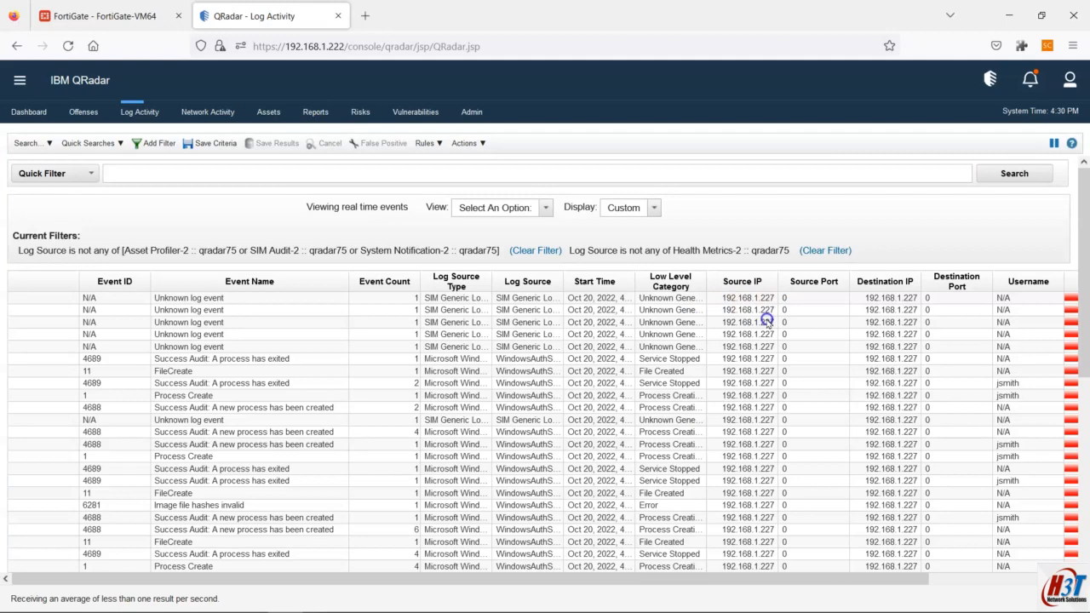
key("alt+Tab")
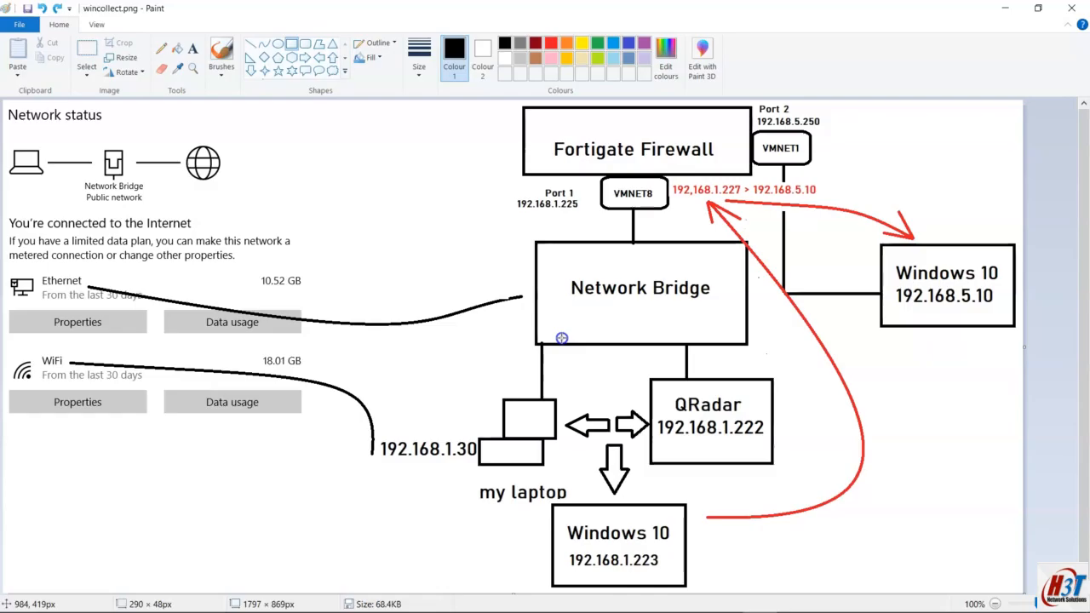
key("alt+Tab")
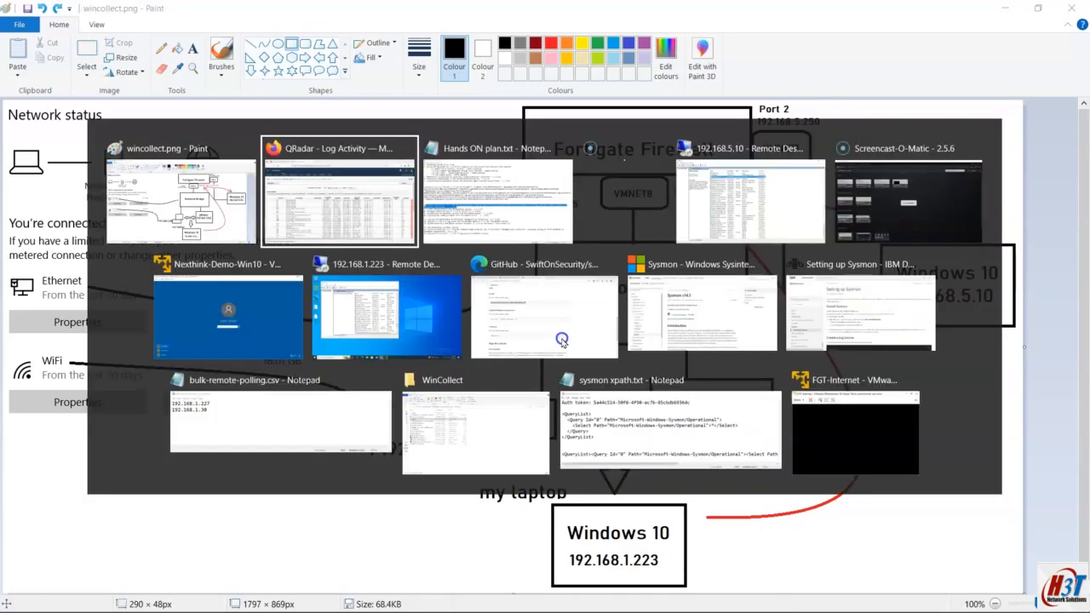
left_click_drag(19, 323, 270, 347)
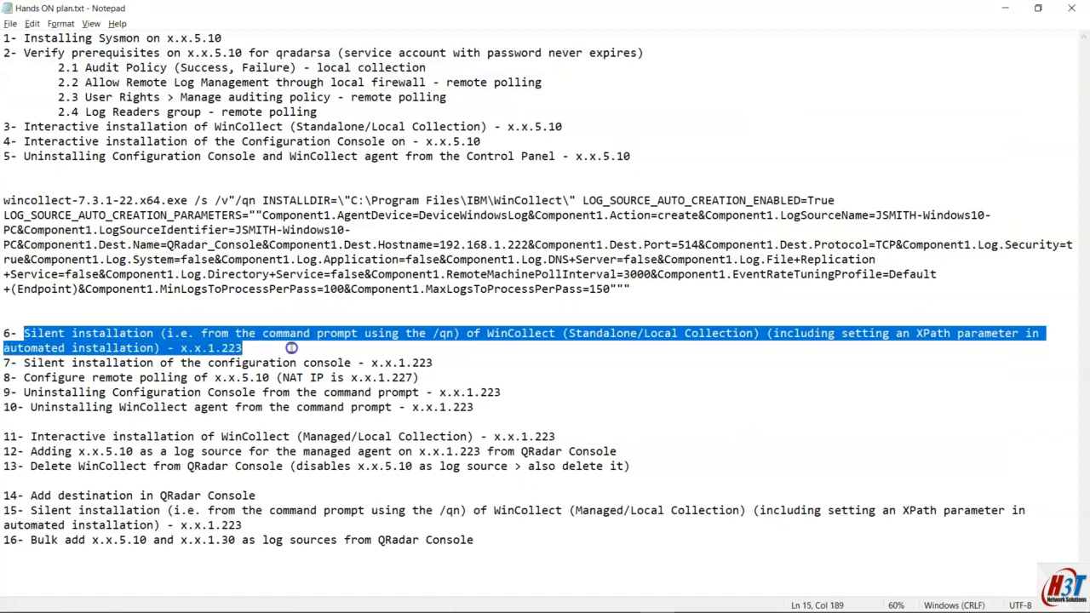
left_click(444, 338)
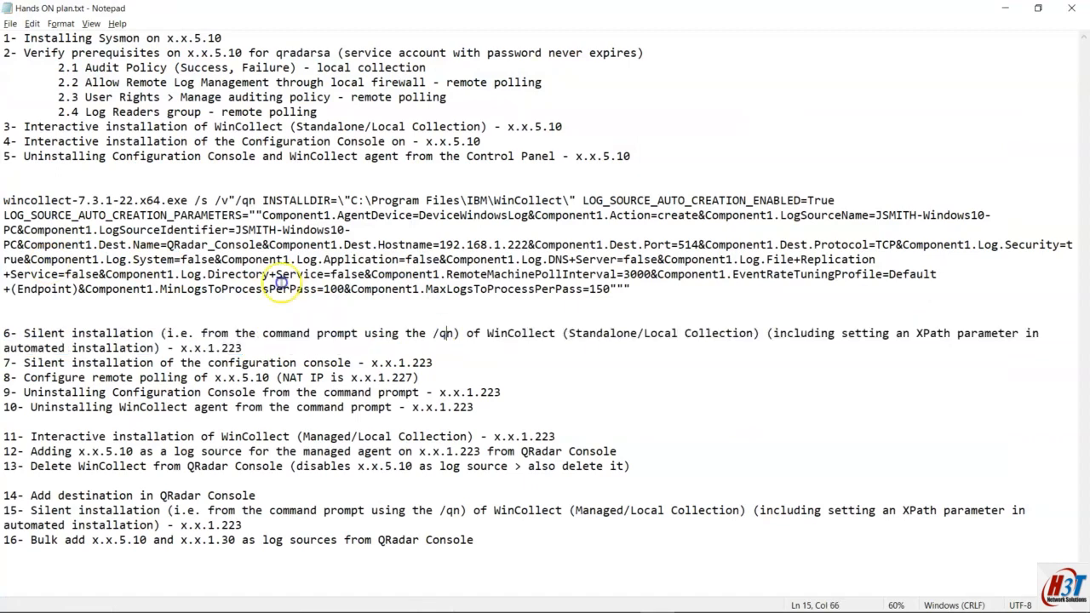
left_click_drag(4, 201, 647, 291)
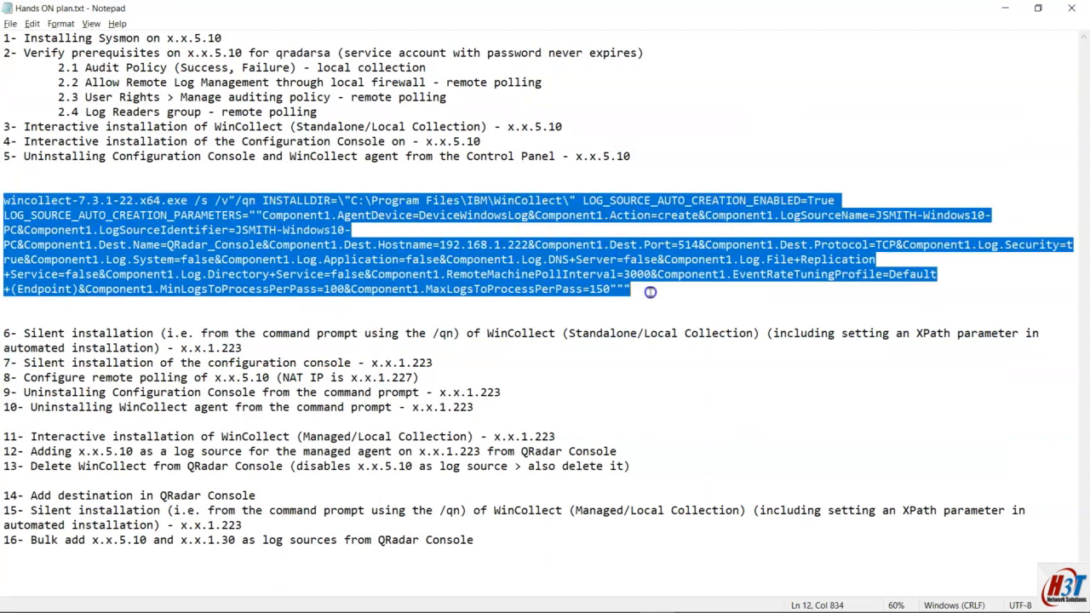
left_click(479, 344)
left_click_drag(568, 333, 761, 335)
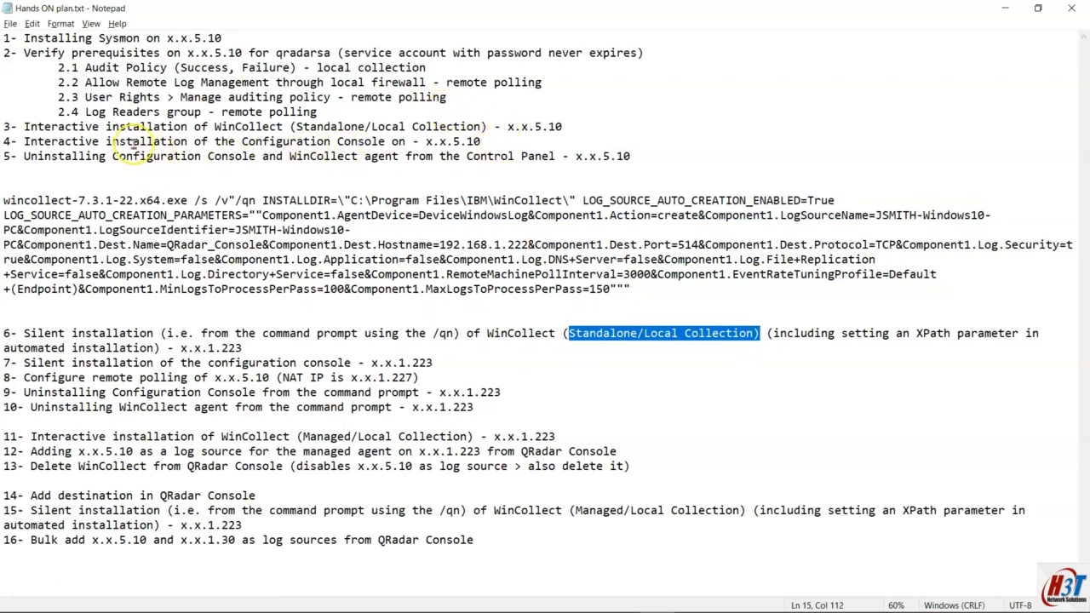
left_click_drag(241, 126, 460, 128)
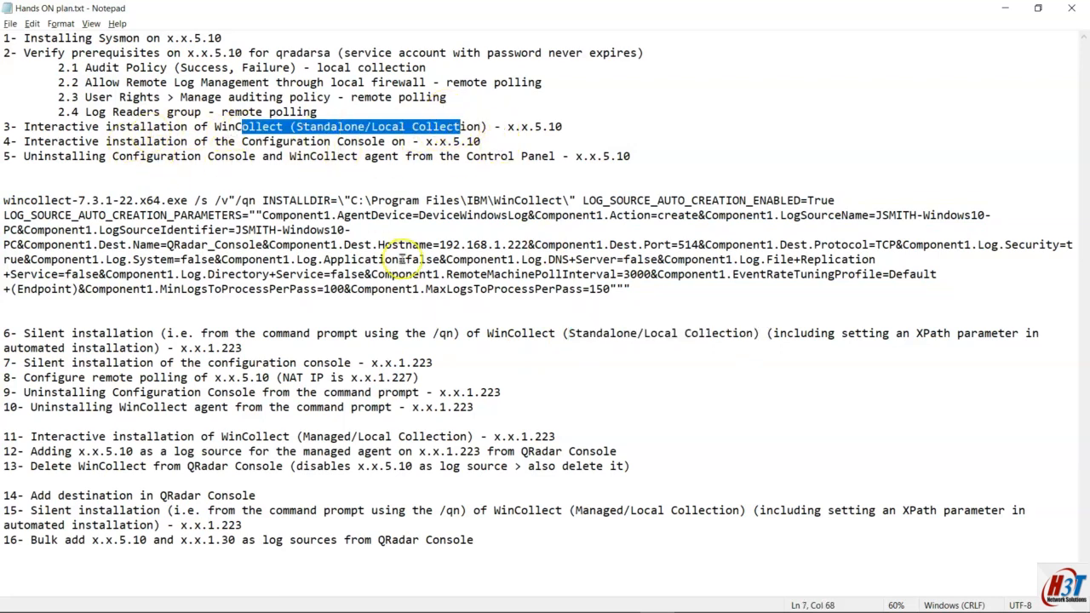
left_click(433, 333)
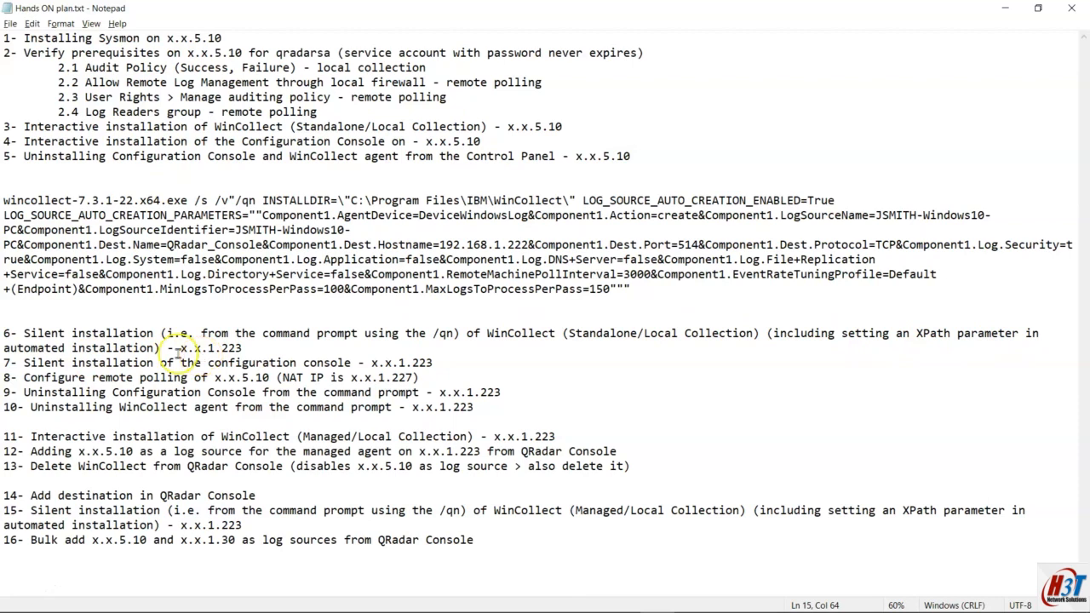
left_click(154, 350)
left_click_drag(233, 347, 239, 347)
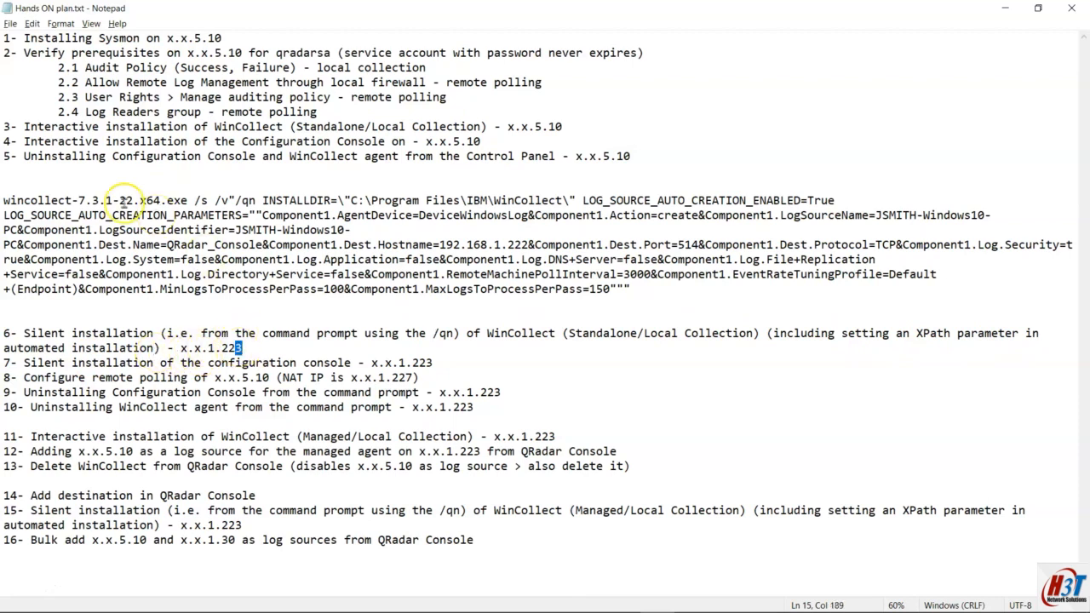
left_click_drag(24, 126, 401, 124)
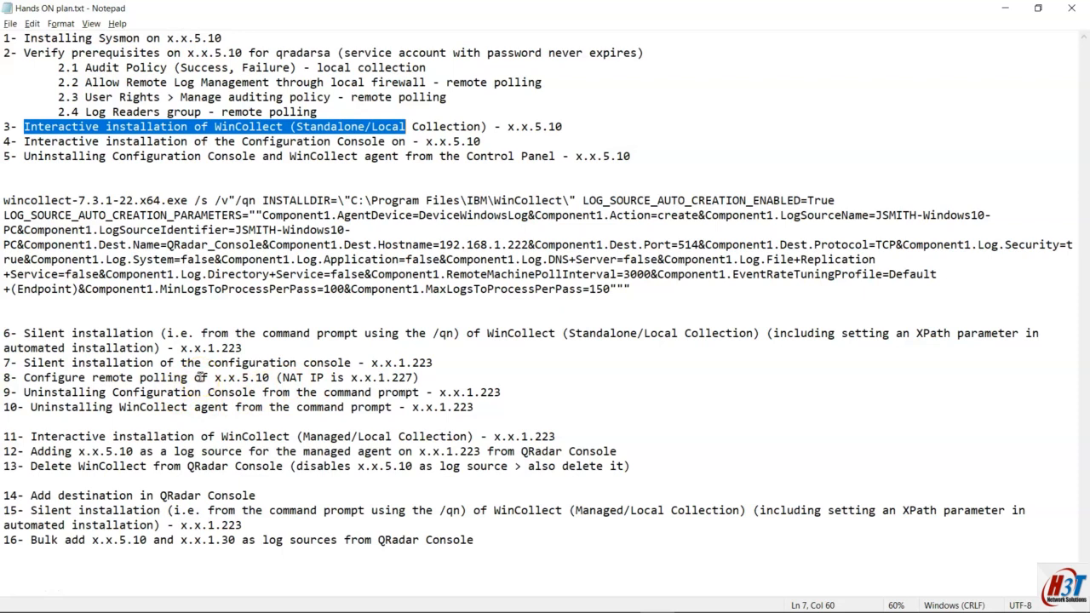
left_click_drag(3, 377, 524, 404)
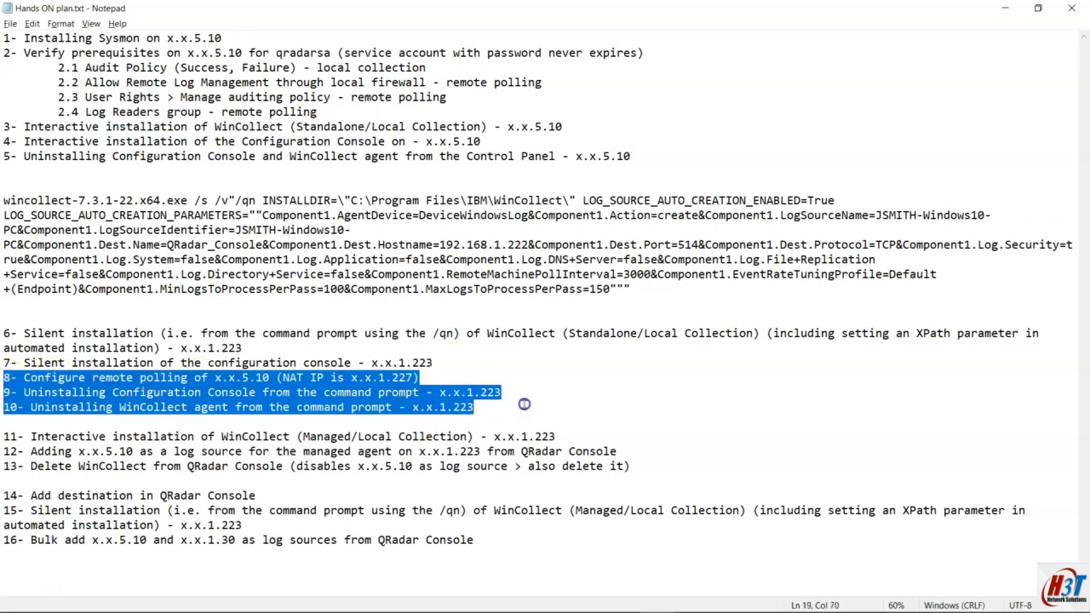
left_click(520, 378)
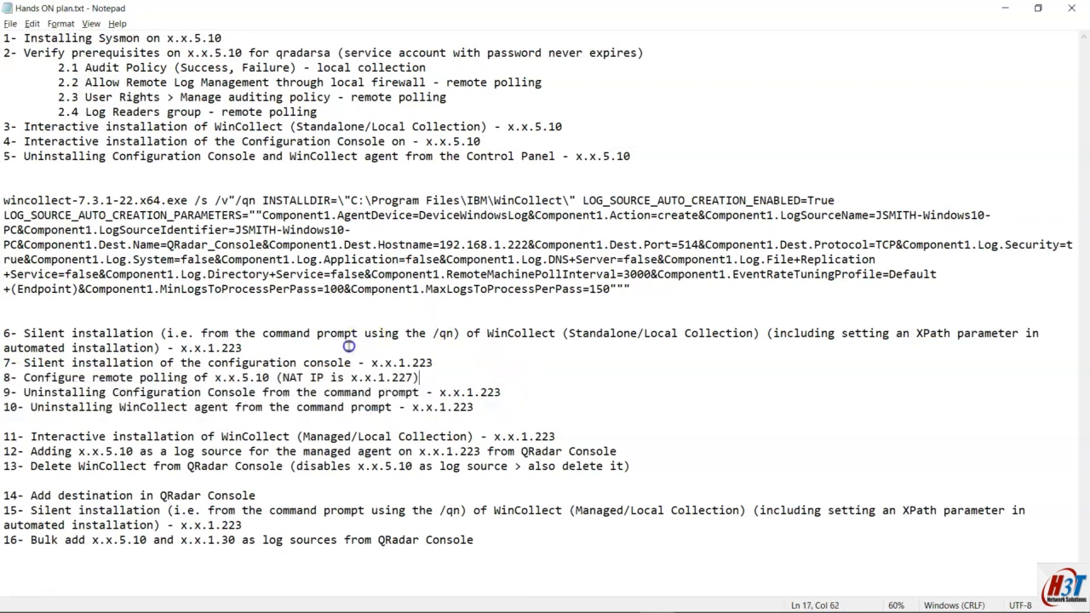
left_click(647, 285)
scroll(602, 305, "up", 1)
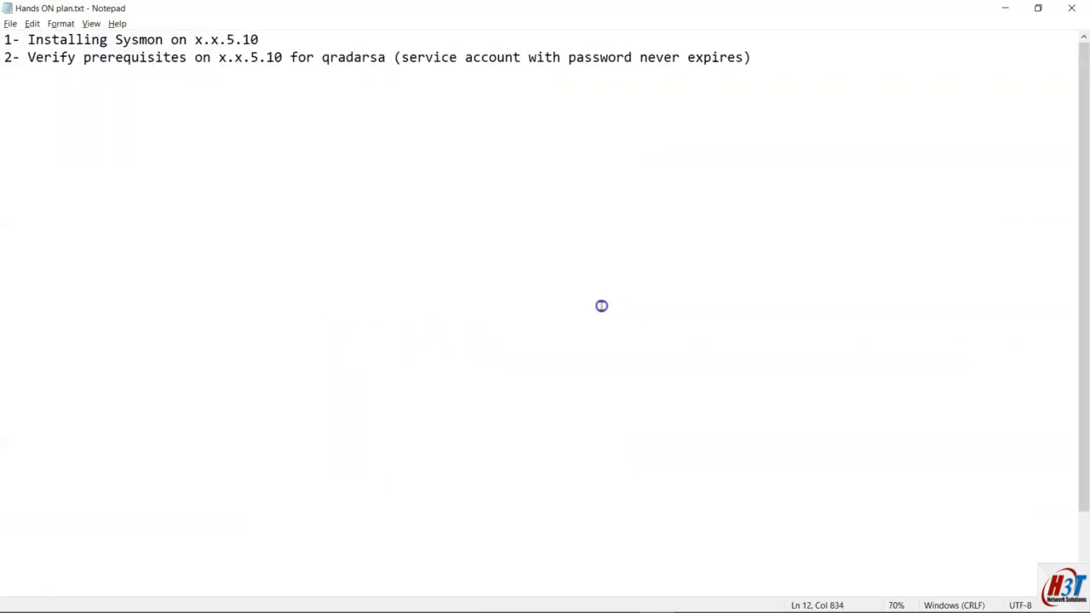
left_click_drag(734, 357, 299, 232)
left_click(295, 230)
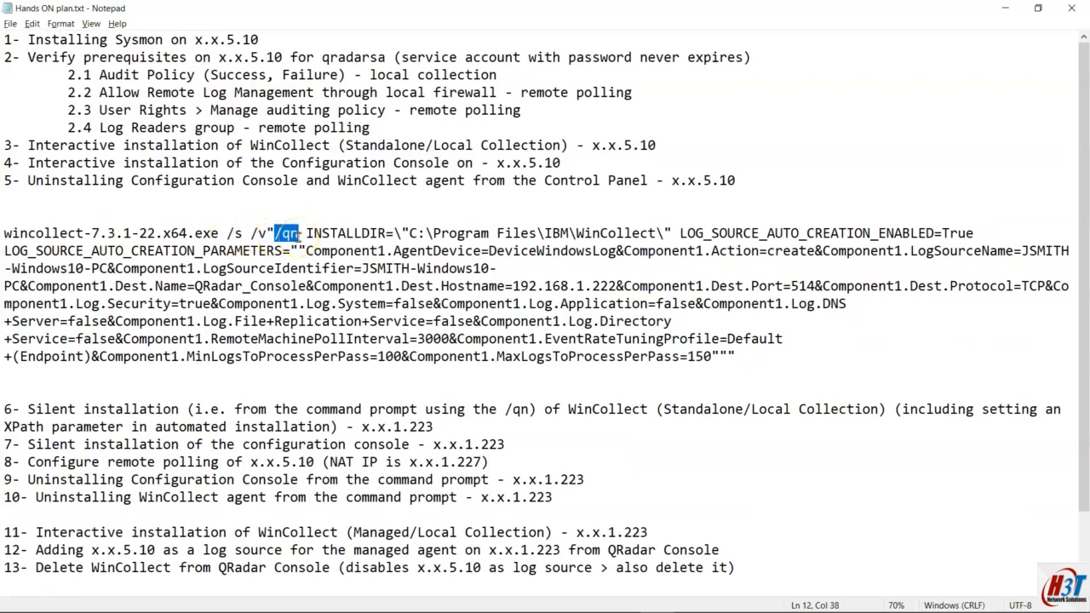
left_click_drag(305, 232, 986, 232)
left_click(675, 232)
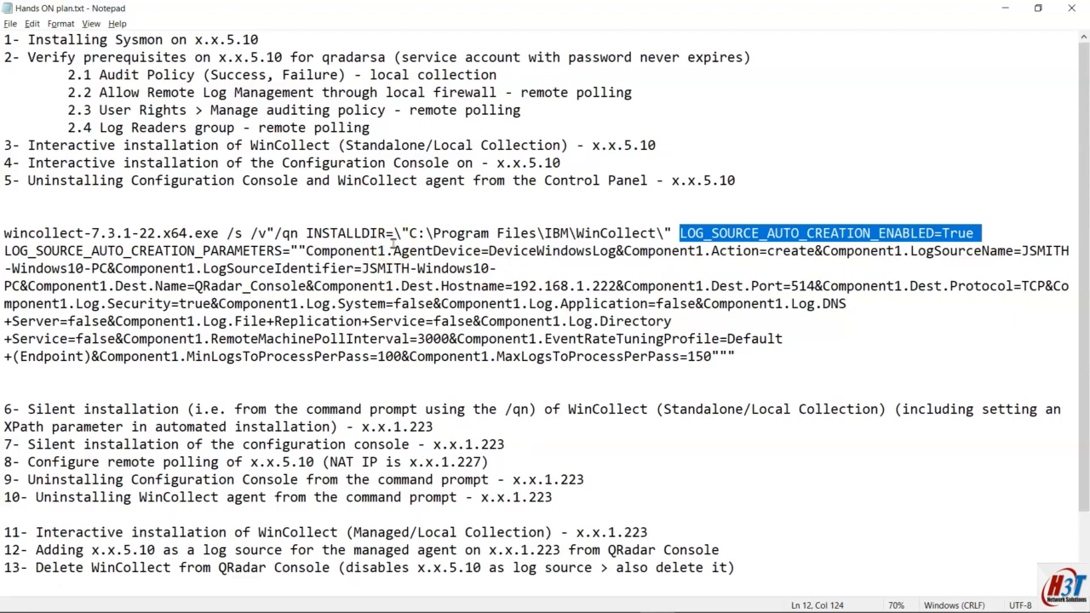
left_click_drag(4, 251, 287, 250)
scroll(287, 250, "up", 2)
left_click_drag(394, 322, 915, 474)
left_click(947, 473)
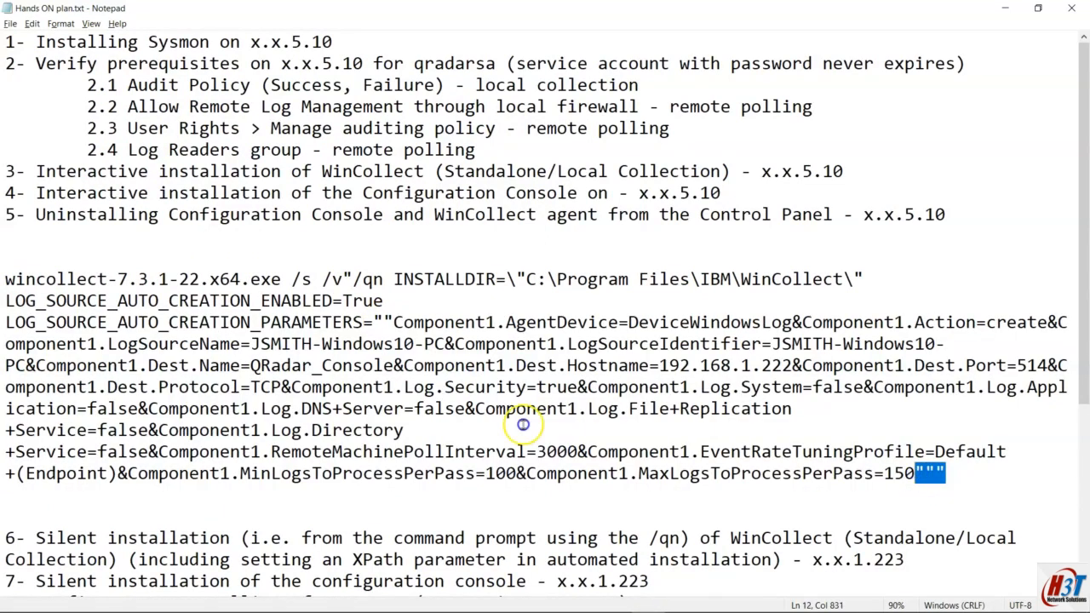
left_click_drag(371, 322, 379, 321)
left_click_drag(343, 279, 352, 278)
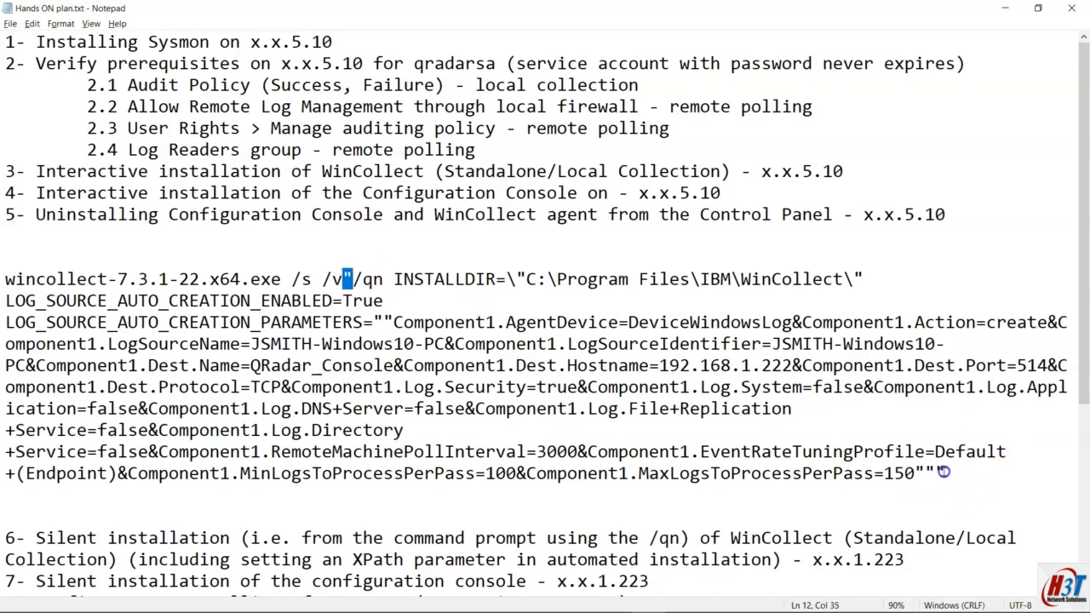
left_click_drag(935, 473, 945, 472)
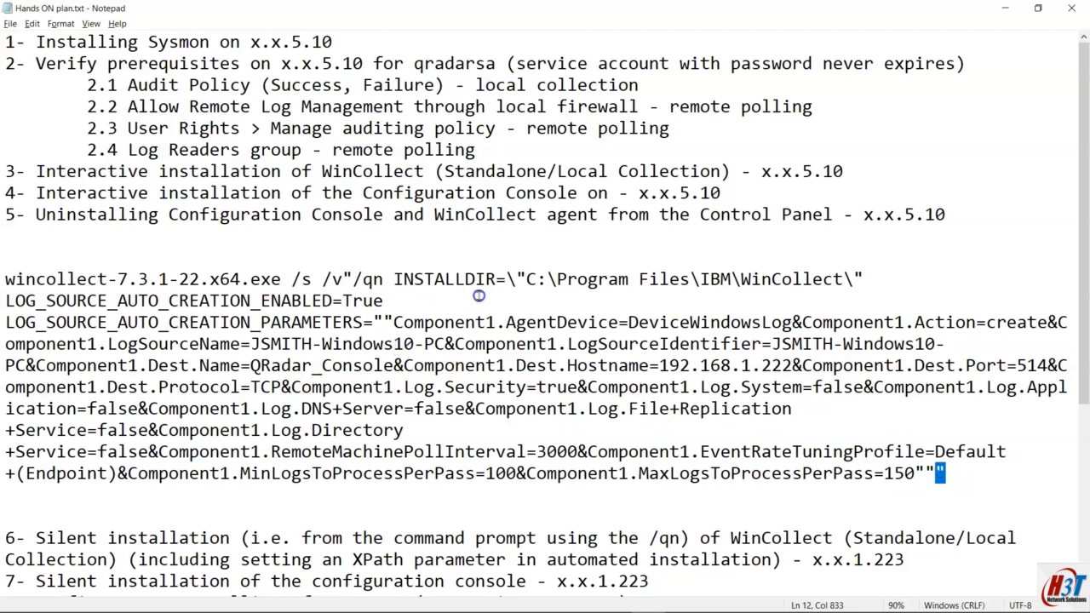
left_click_drag(516, 278, 525, 279)
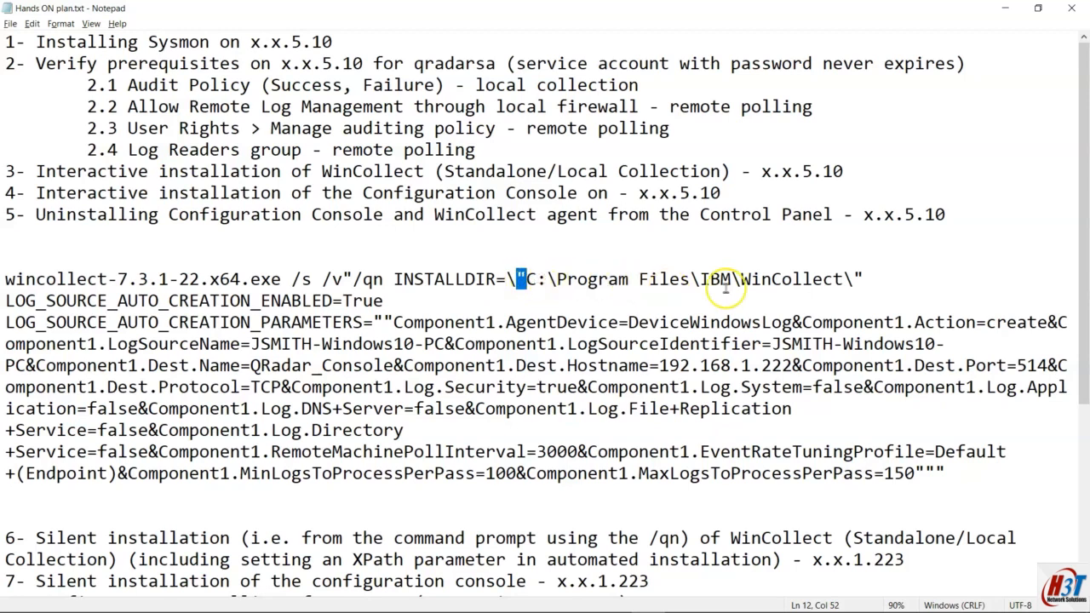
left_click_drag(864, 279, 526, 279)
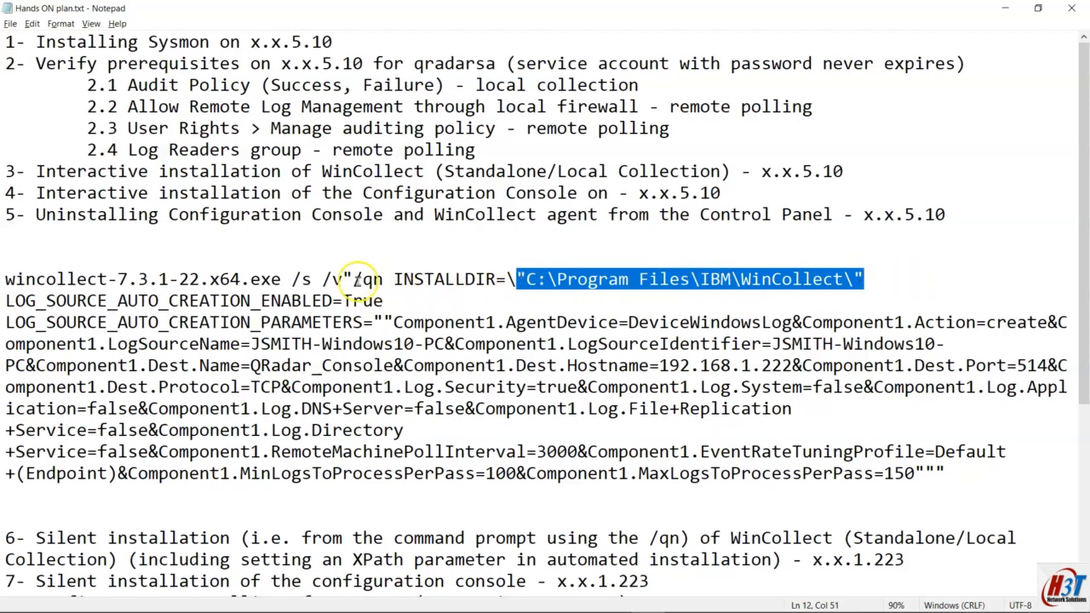
left_click(384, 323)
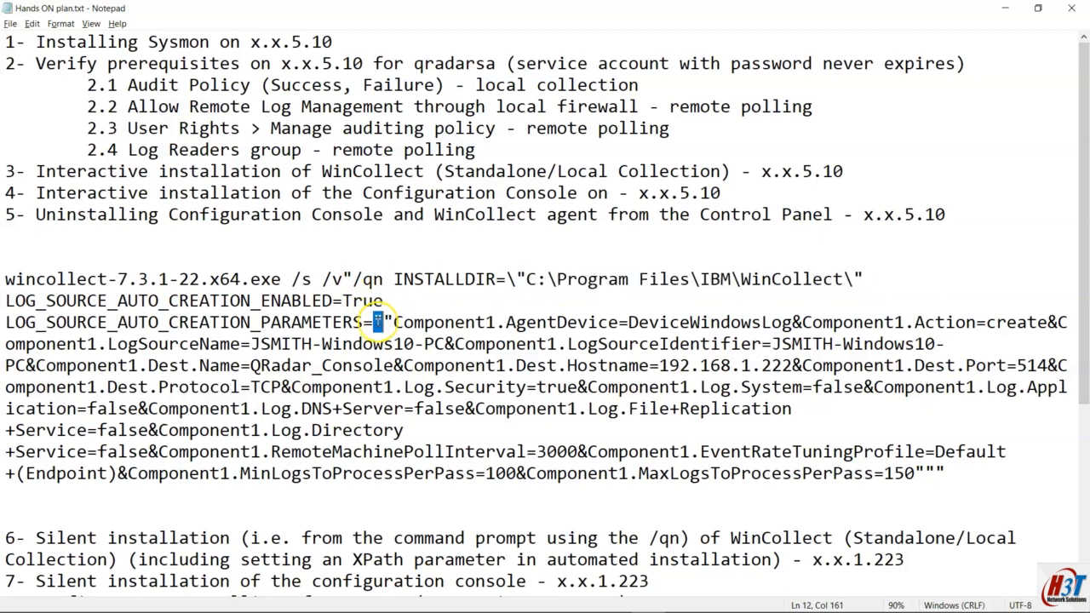
left_click_drag(386, 322, 394, 323)
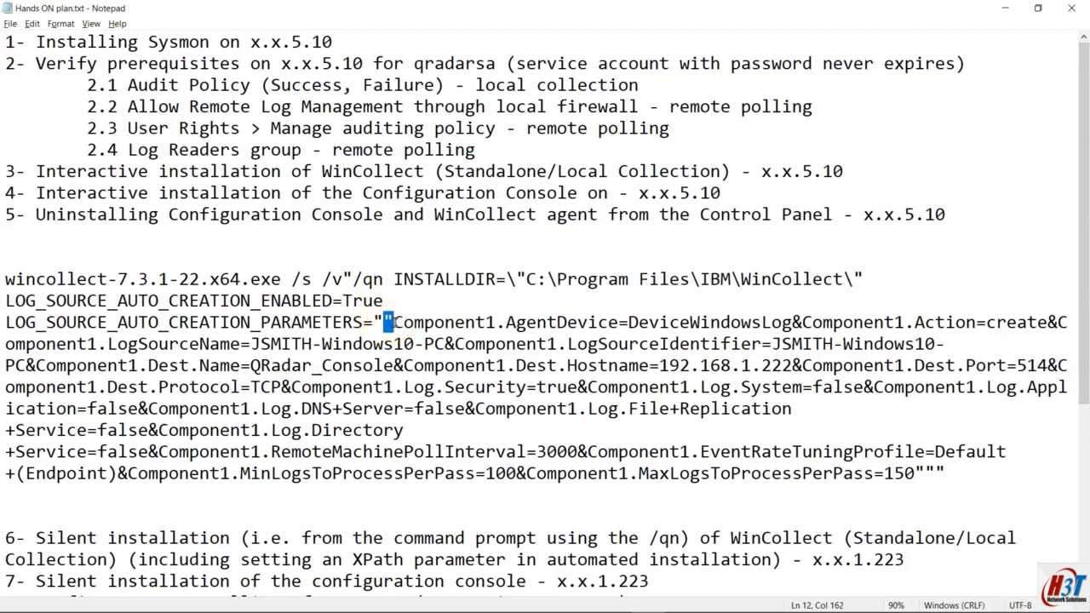
left_click_drag(393, 322, 802, 477)
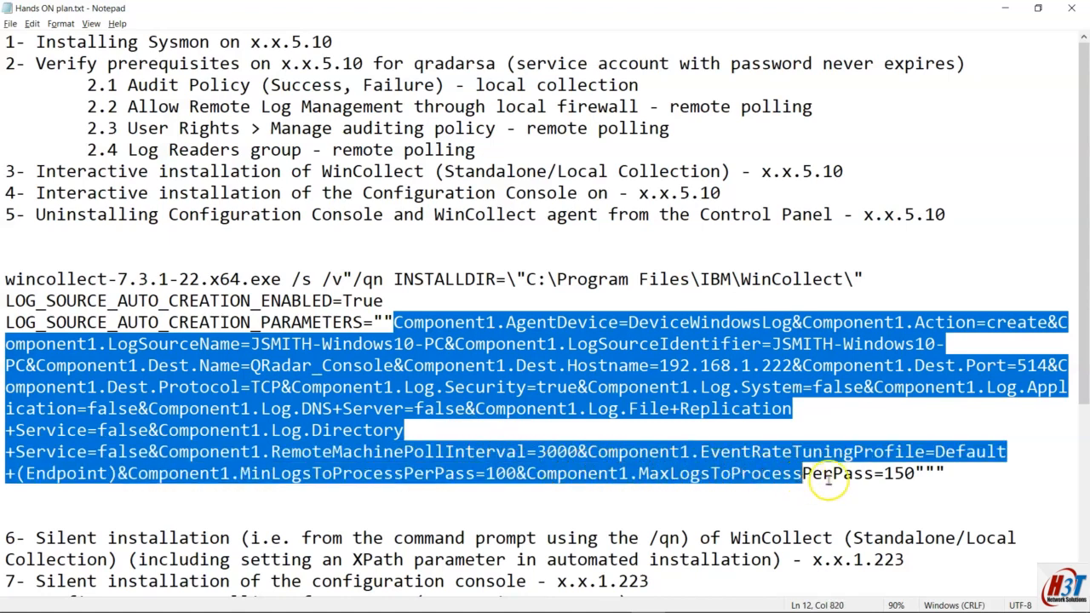
left_click_drag(924, 473, 385, 322)
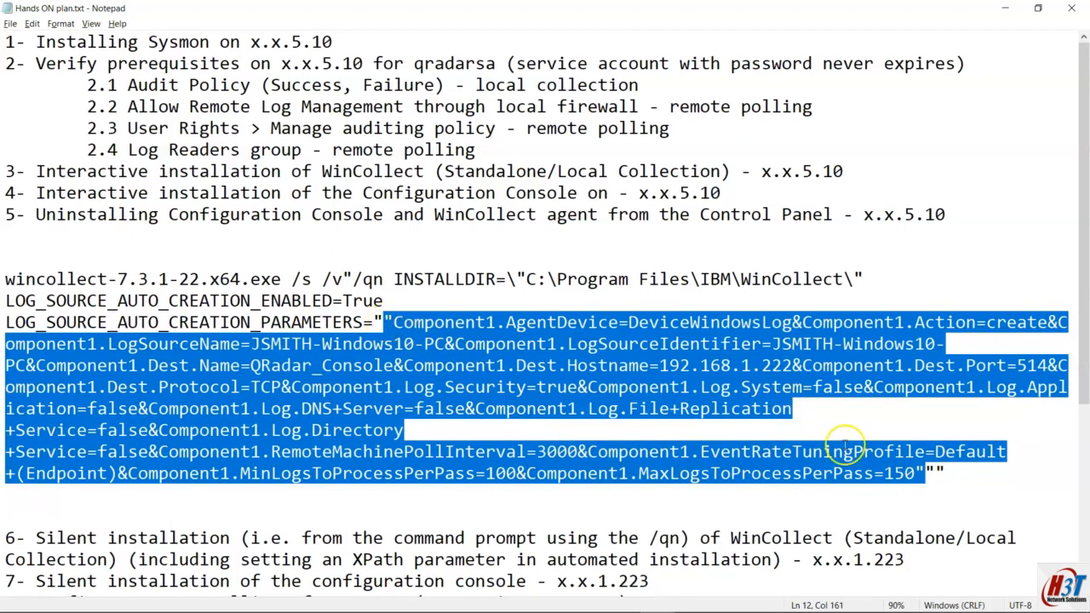
left_click_drag(936, 473, 380, 321)
left_click_drag(945, 474, 344, 278)
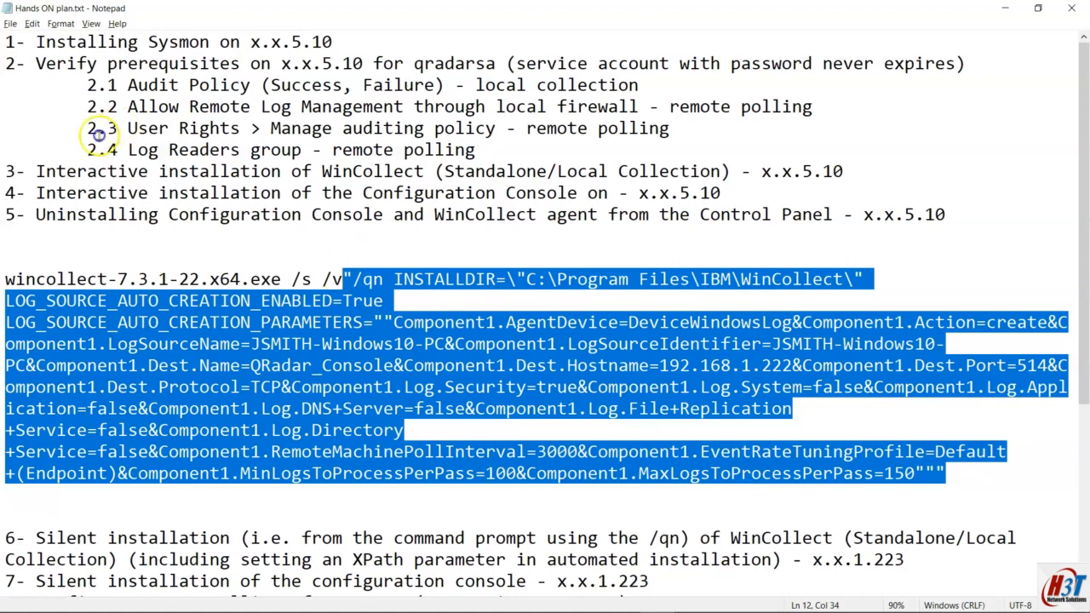
double_click(83, 174)
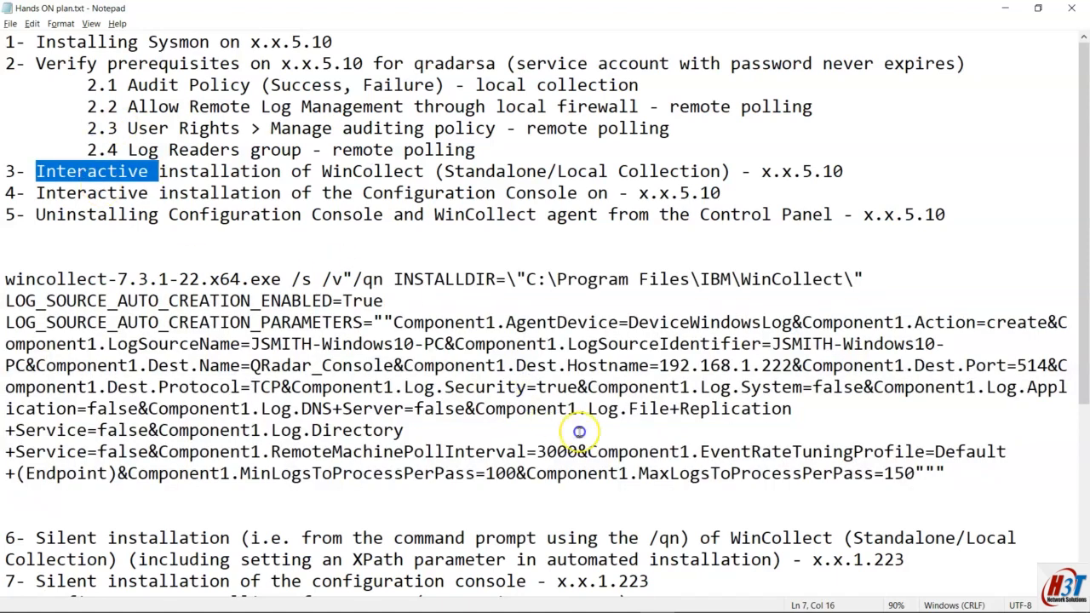
left_click(972, 469)
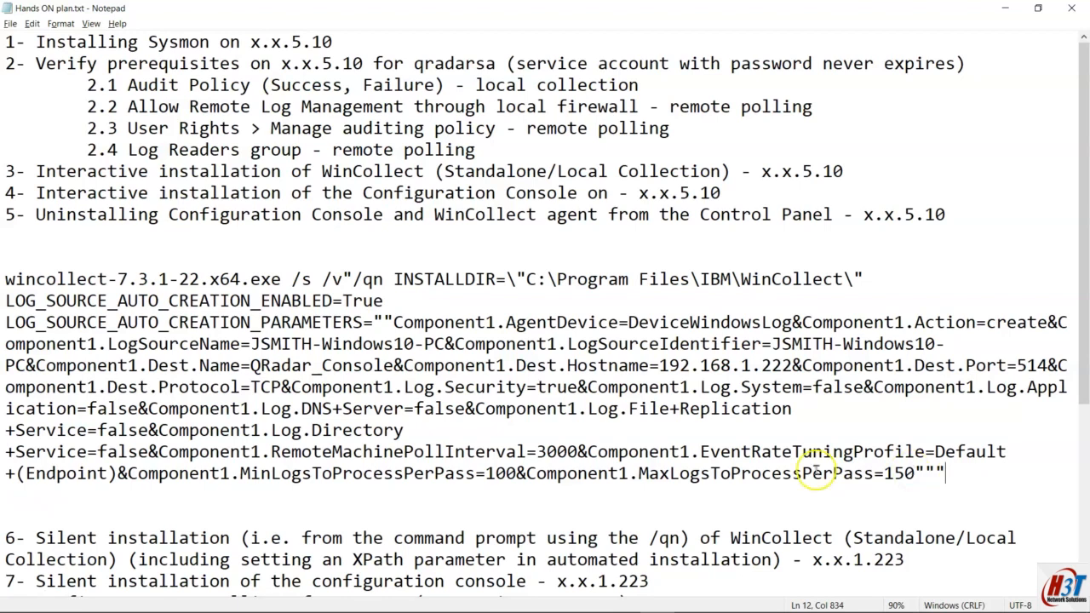
left_click_drag(251, 344, 444, 345)
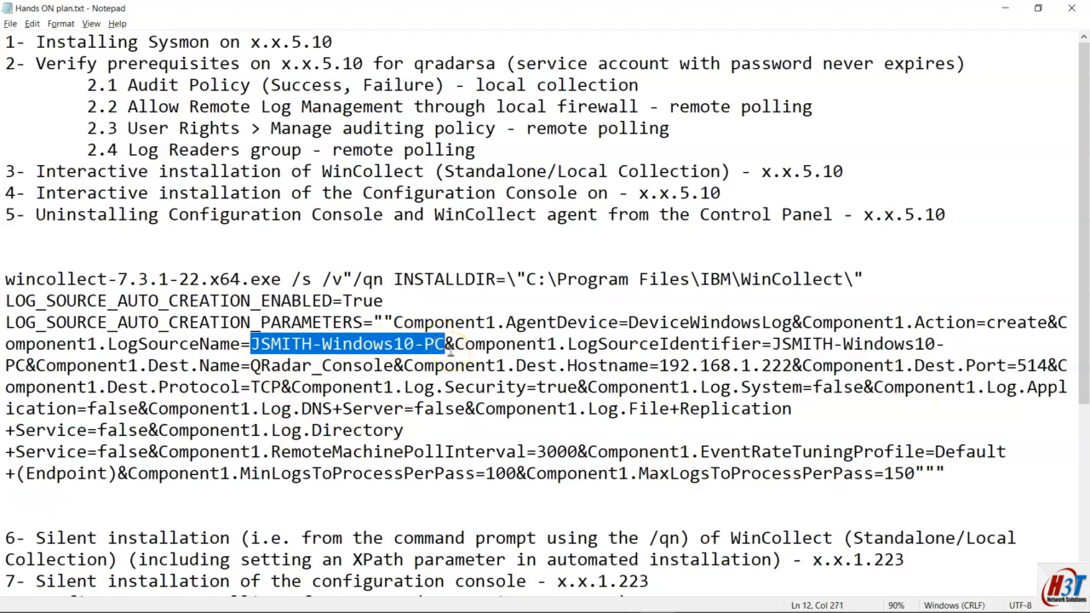
Step: Replace the hard-coded host name after LogSourceIdentifier= with %COMPUTERNAME%
type("%COMPU")
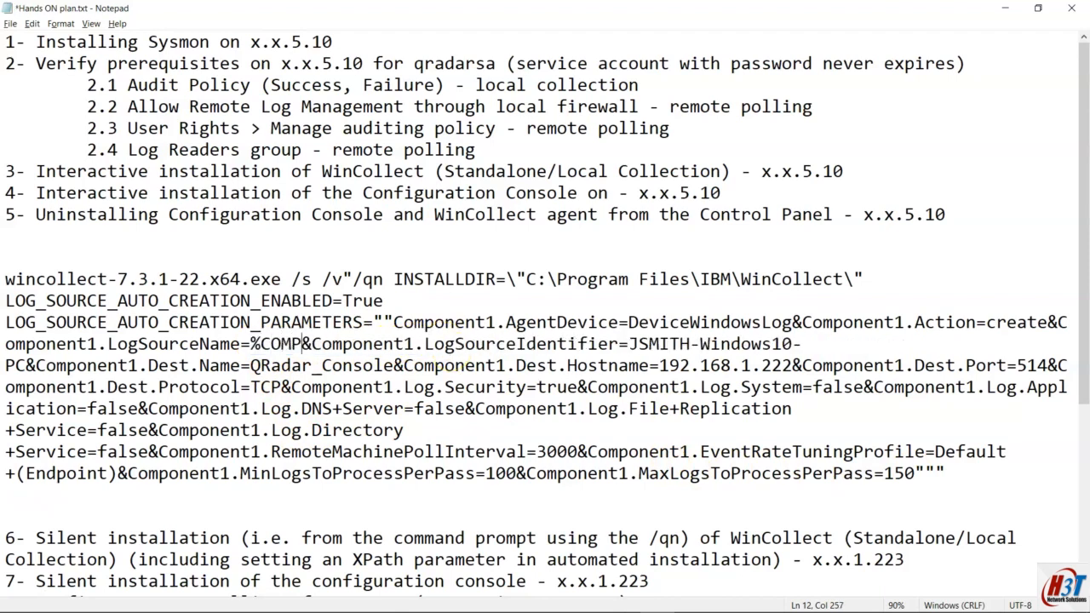
type("TERNAME")
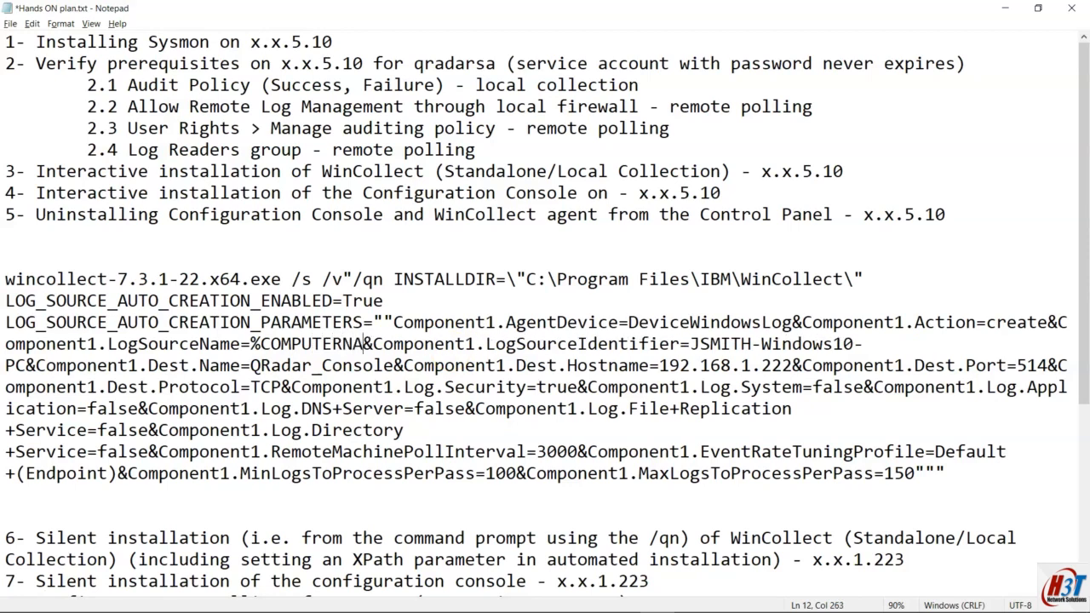
type("%")
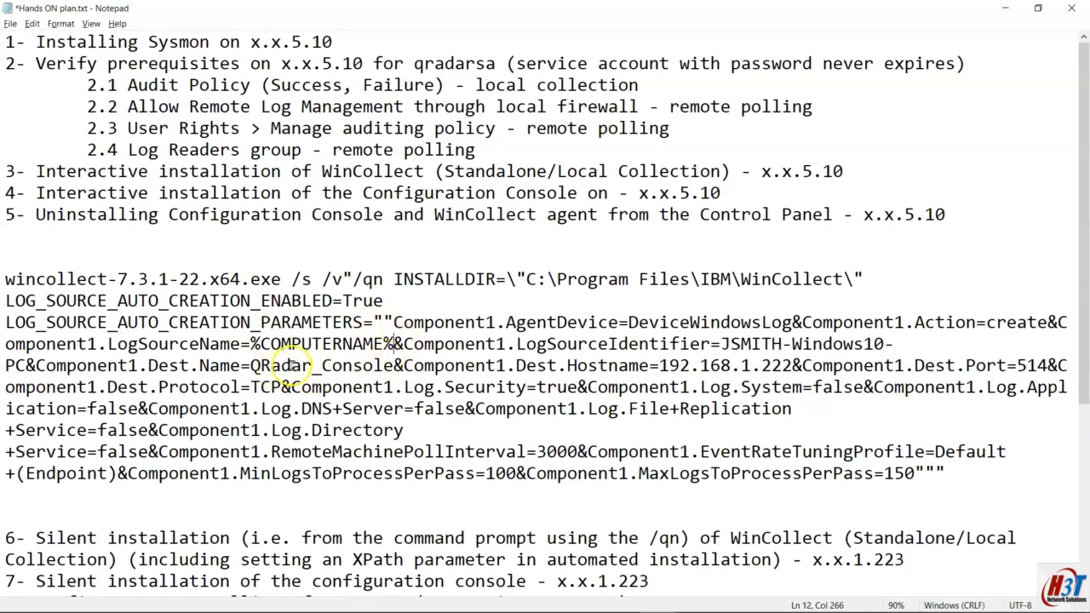
left_click(252, 343, "shift")
key("ctrl+c")
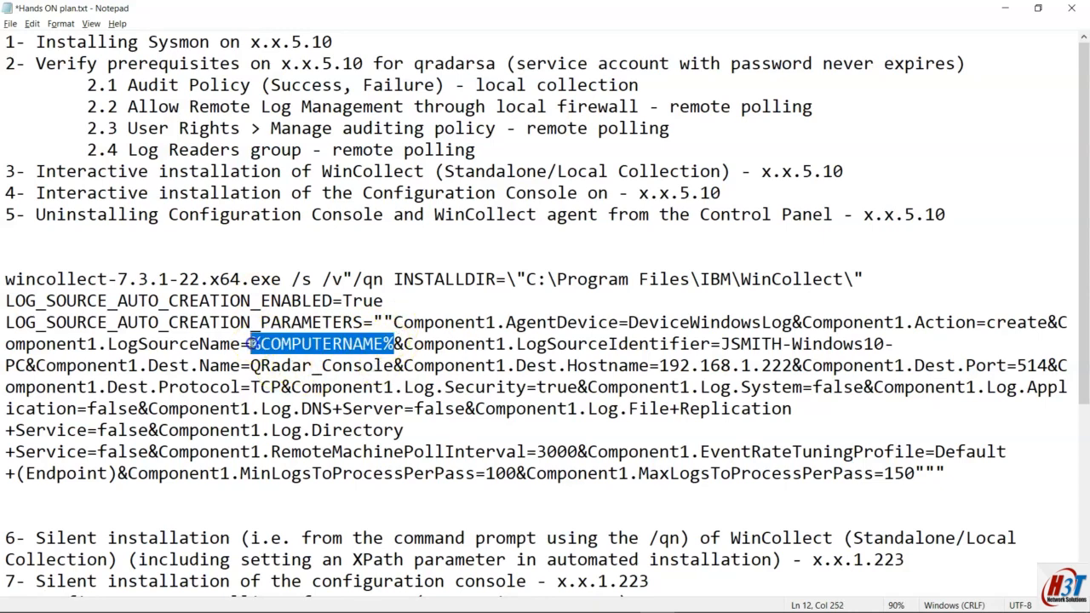
left_click_drag(720, 343, 26, 364)
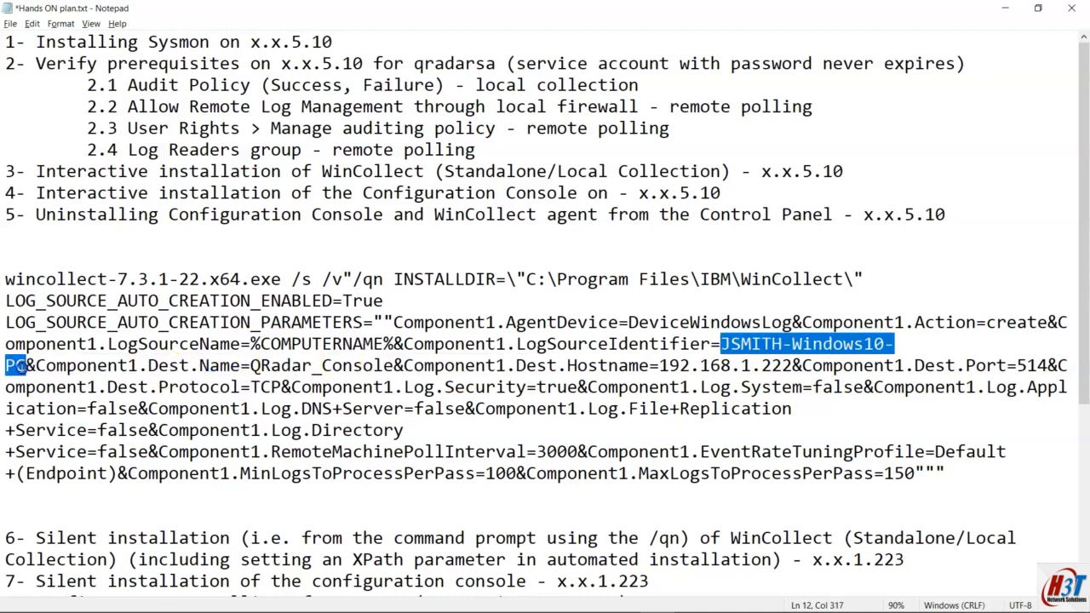
key("ctrl+v")
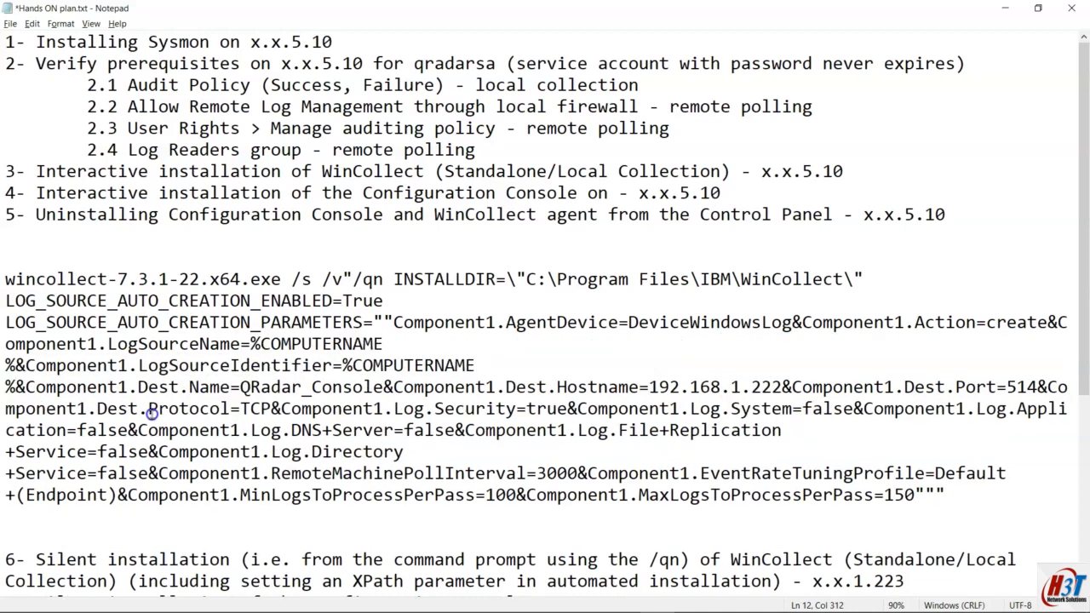
key("ctrl+z")
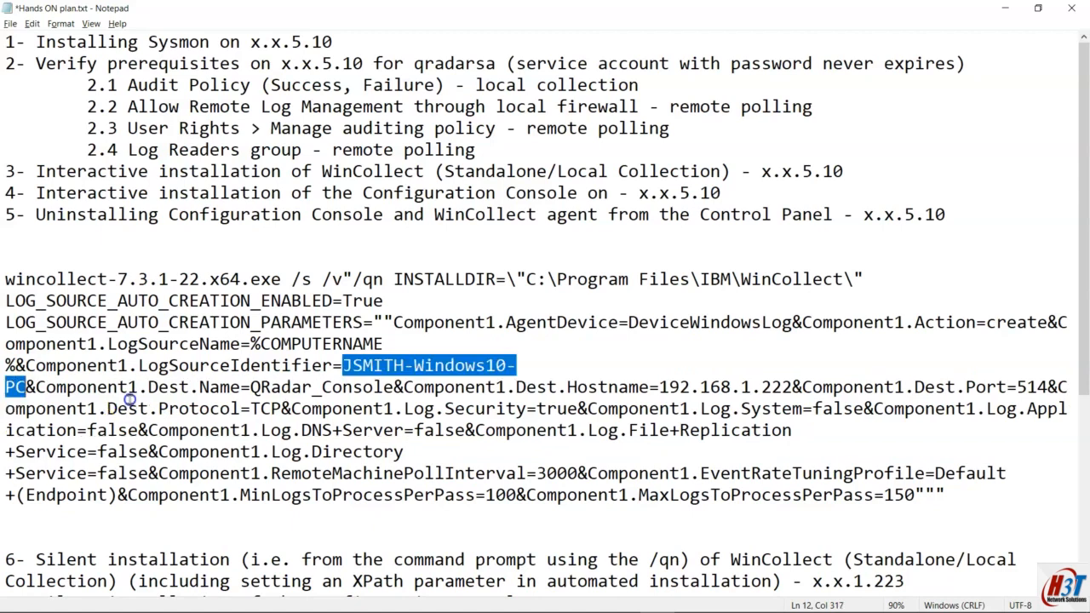
key("ctrl+v")
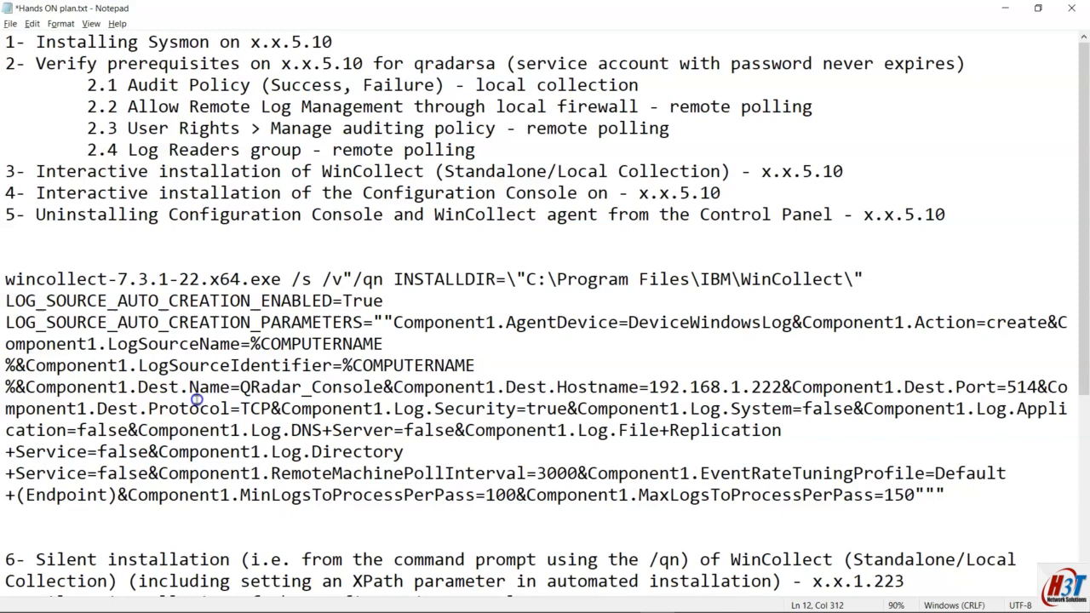
Step: Mark the QRadar_Console destination, then select the %COMPUTERNAM% value after LogSourceName=
left_click_drag(241, 388, 5, 279)
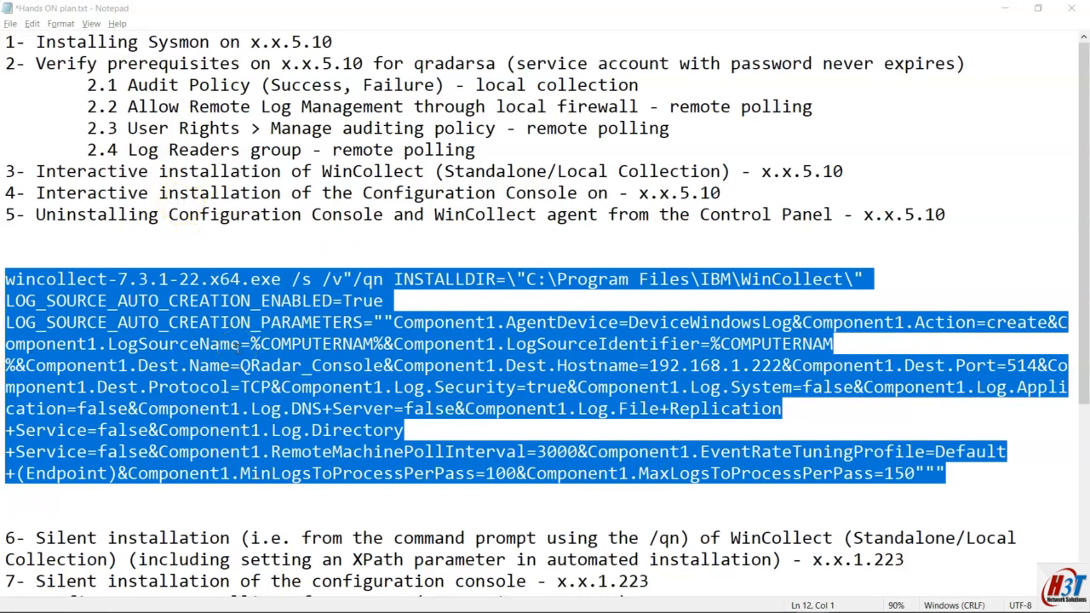
left_click(366, 344)
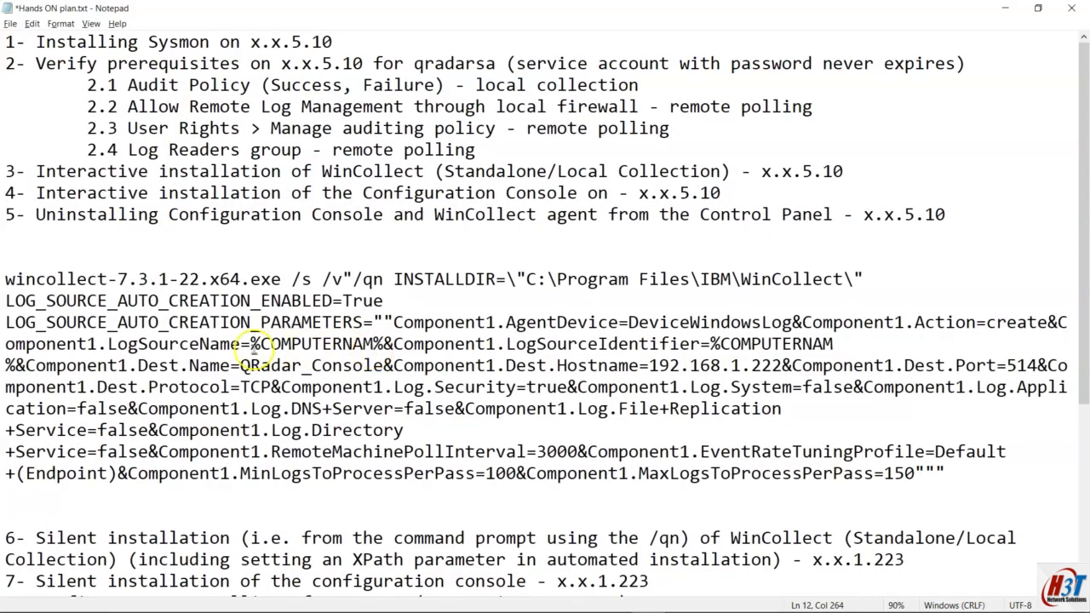
left_click_drag(250, 344, 385, 343)
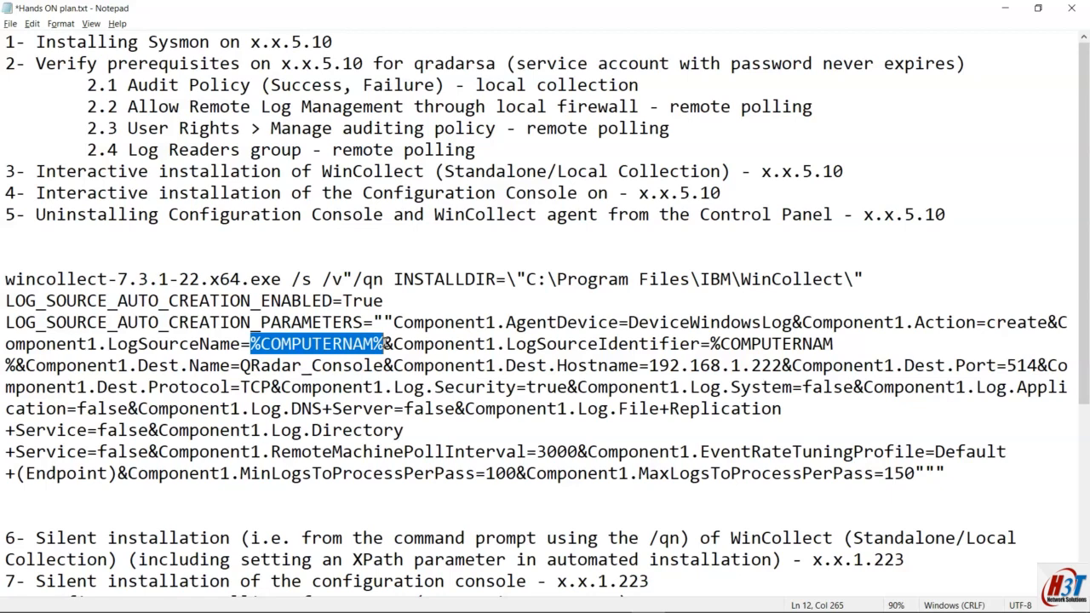
left_click(385, 344)
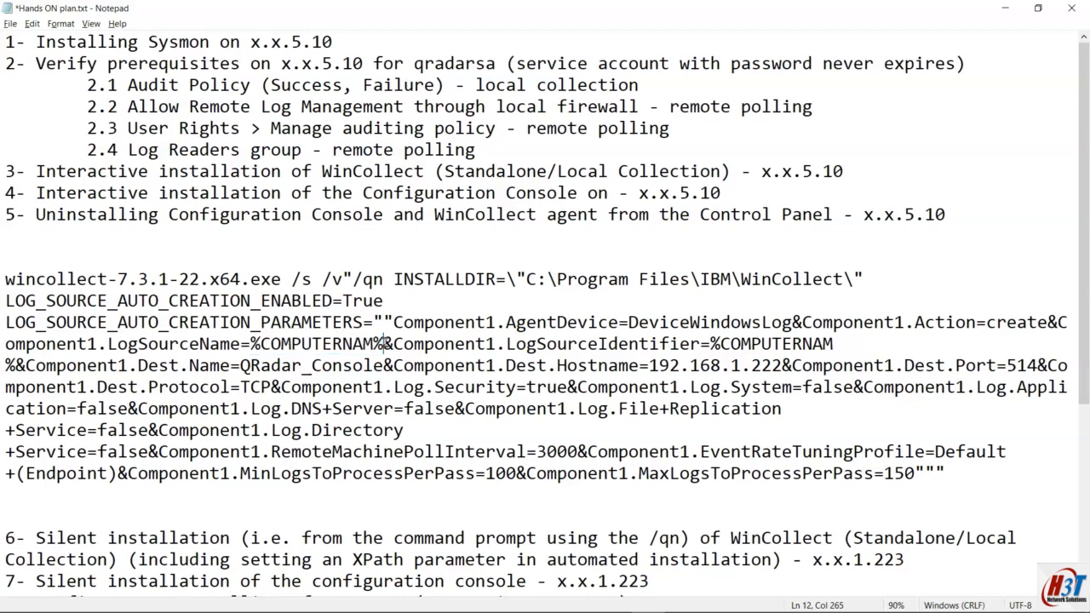
left_click_drag(385, 344, 250, 342)
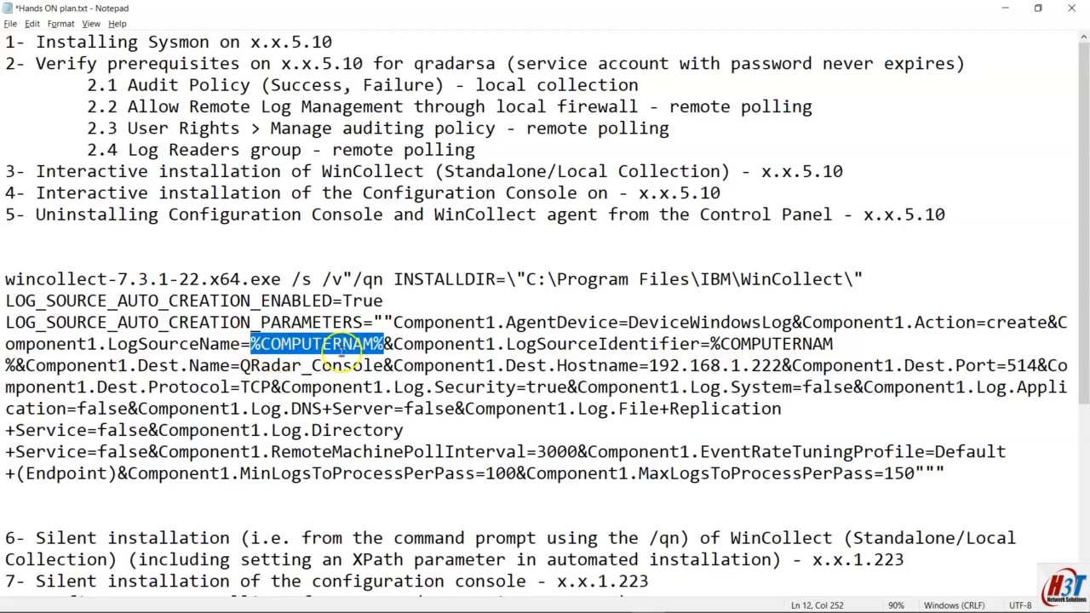
mouse_move(499, 606)
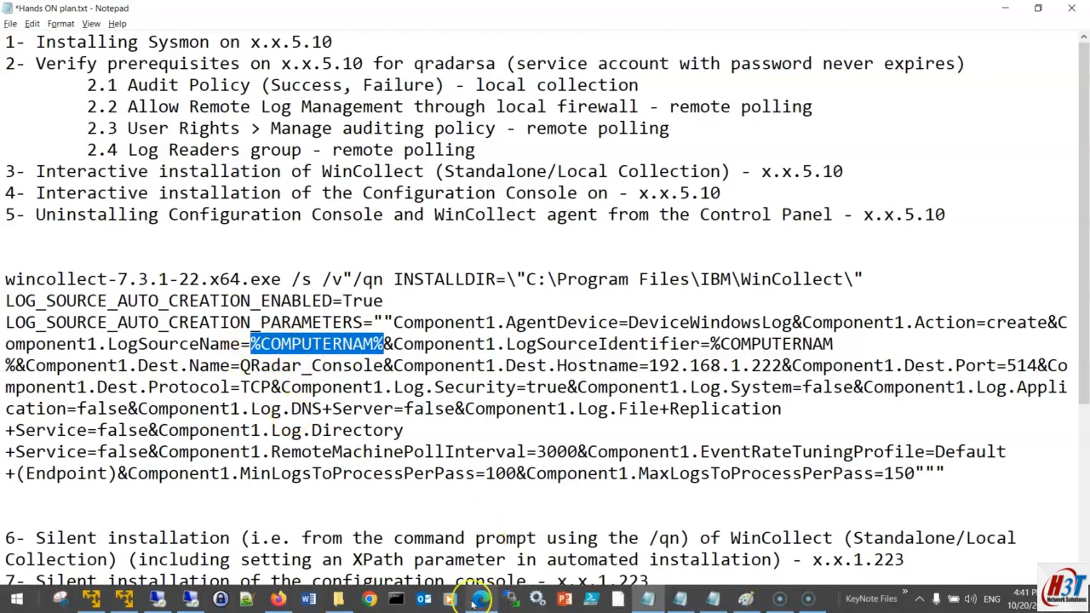
Step: On the remote host, echo %COMPUTERNAM% and %COMPUTERNAME% in Command Prompt to compare their expansion
left_click(217, 599)
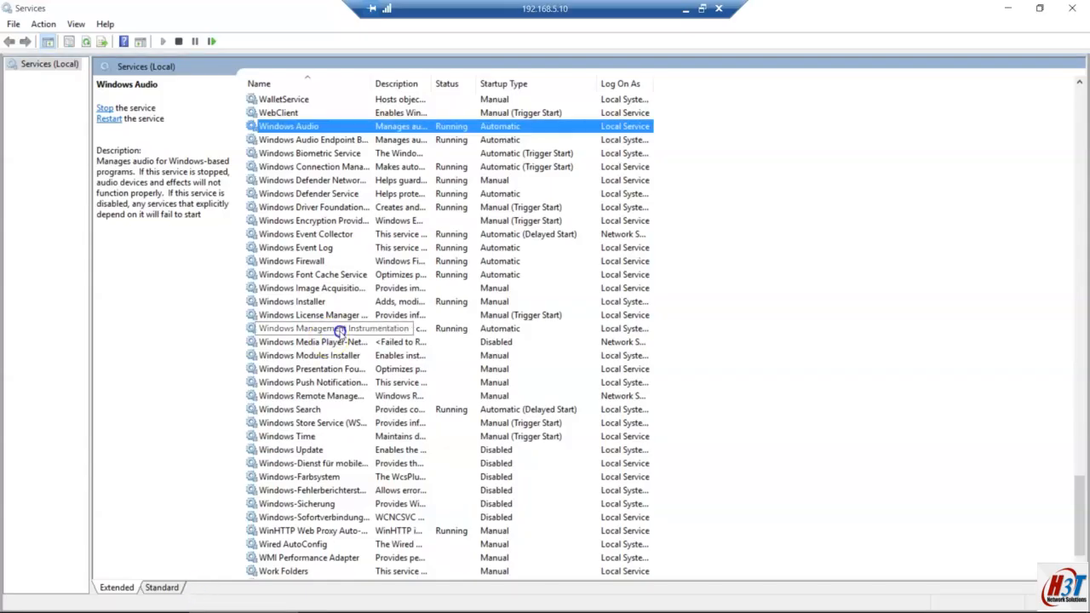
key("super")
type("cmd")
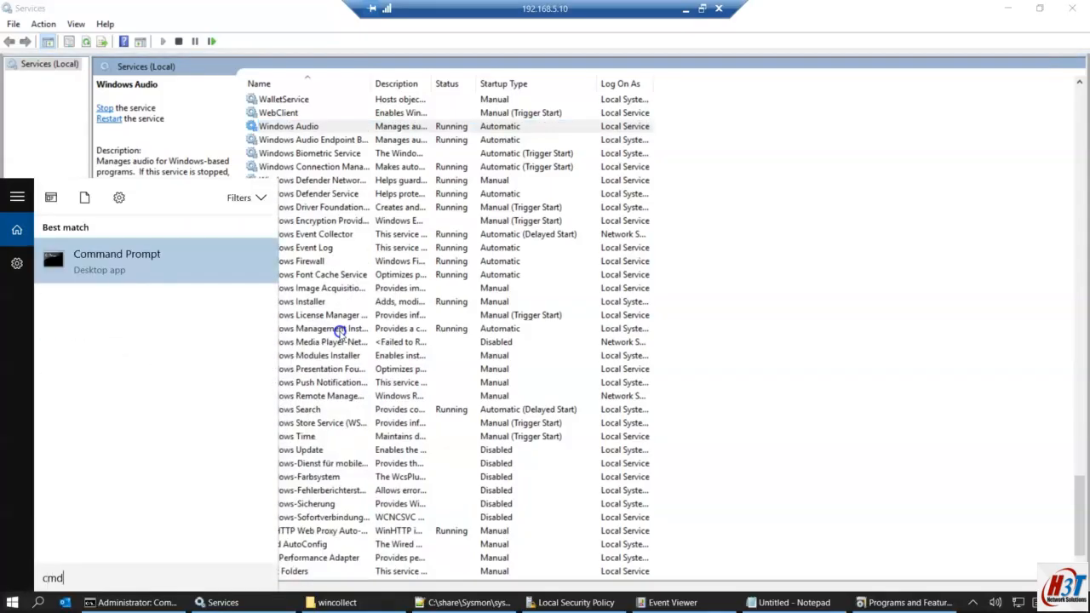
key("Return")
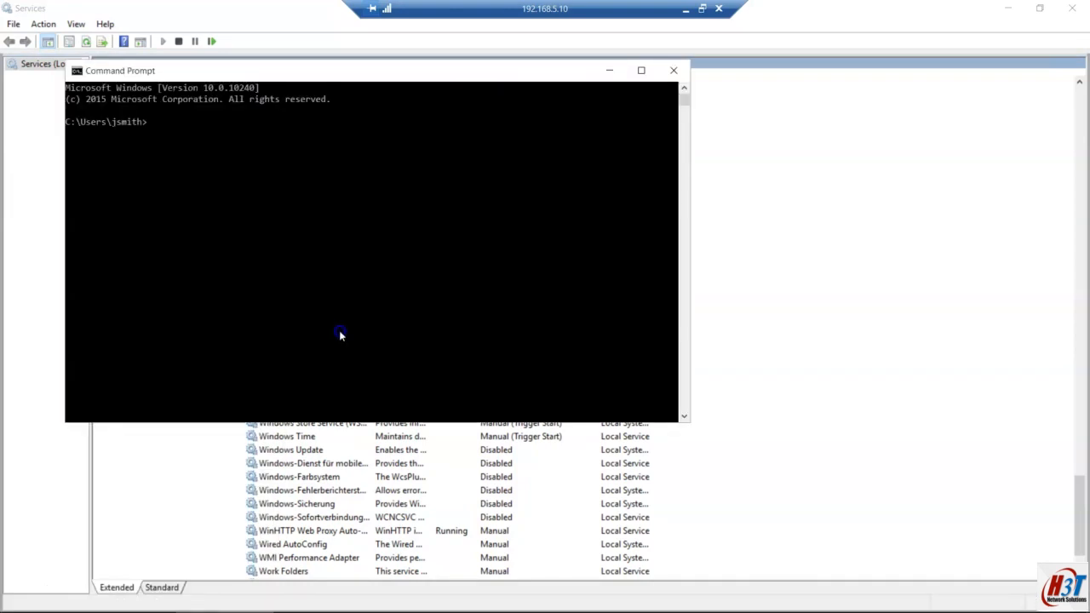
type("echo")
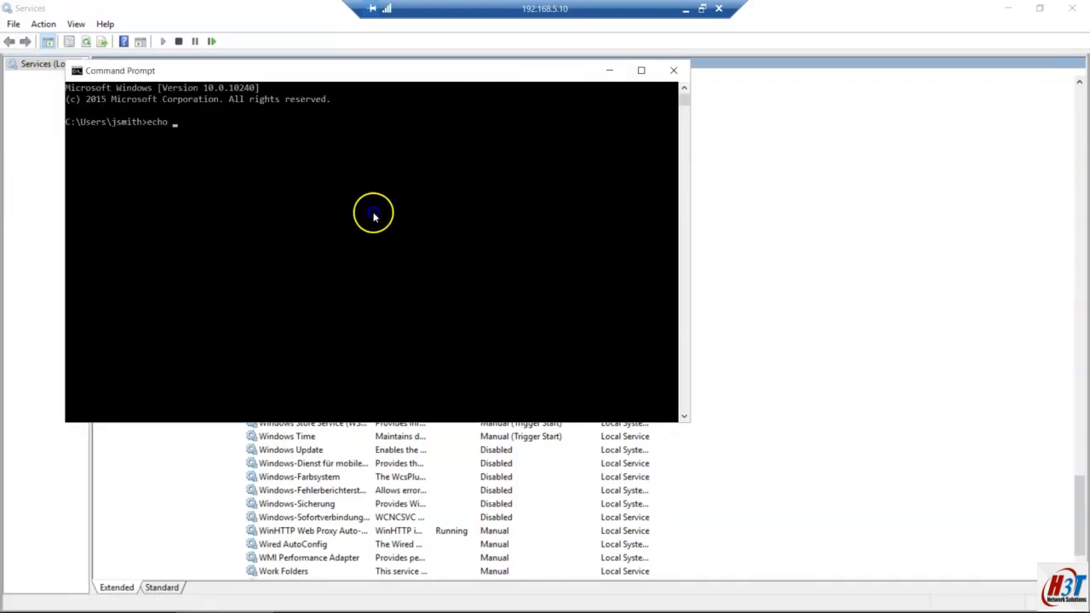
type(" %COMPUTERNAME%")
key("Return")
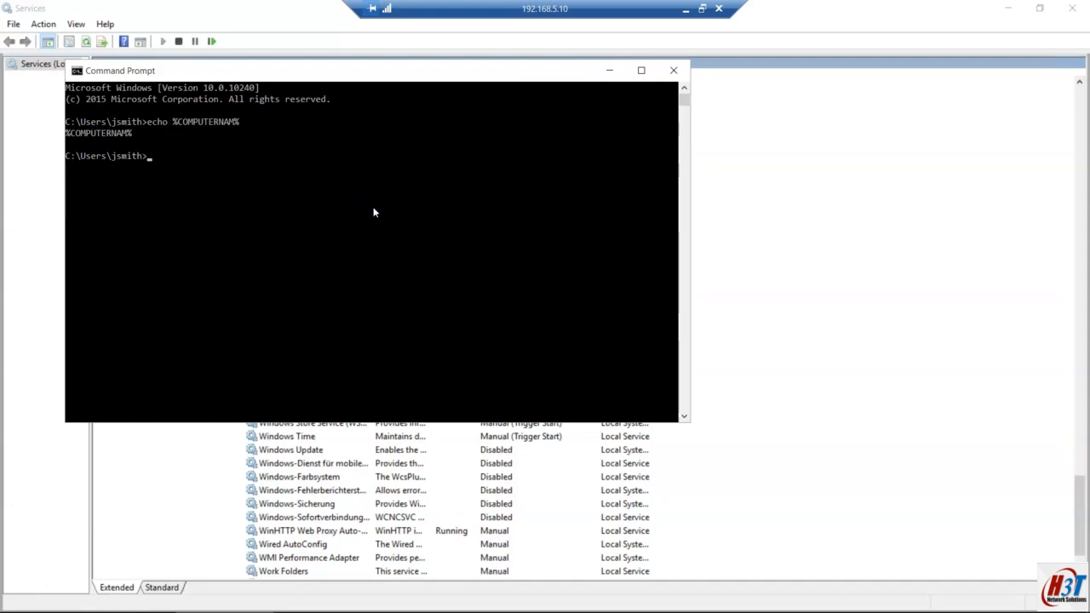
key("Up")
type("E")
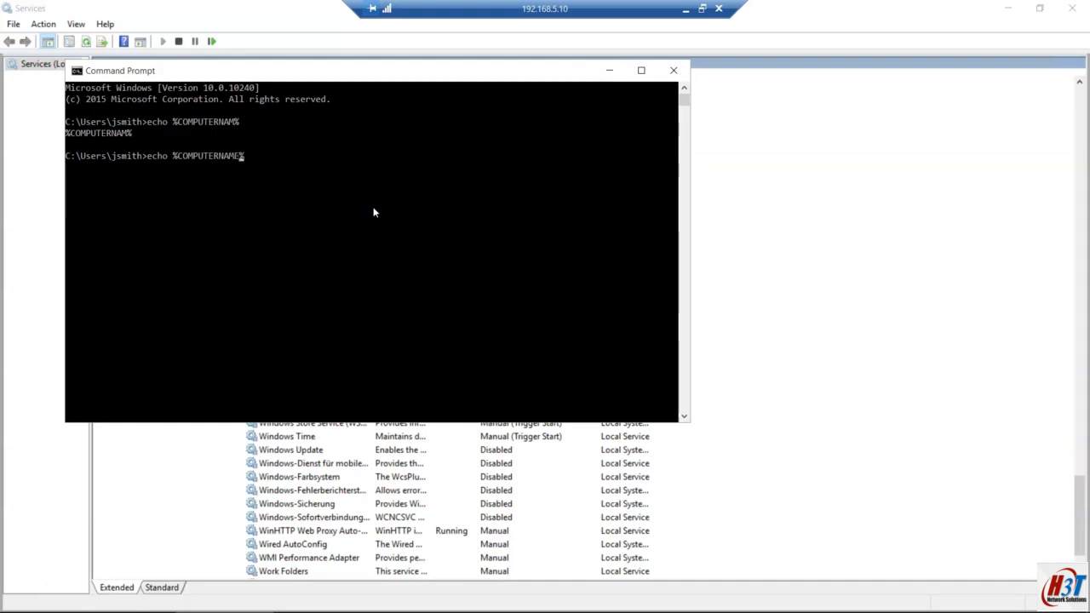
key("Return")
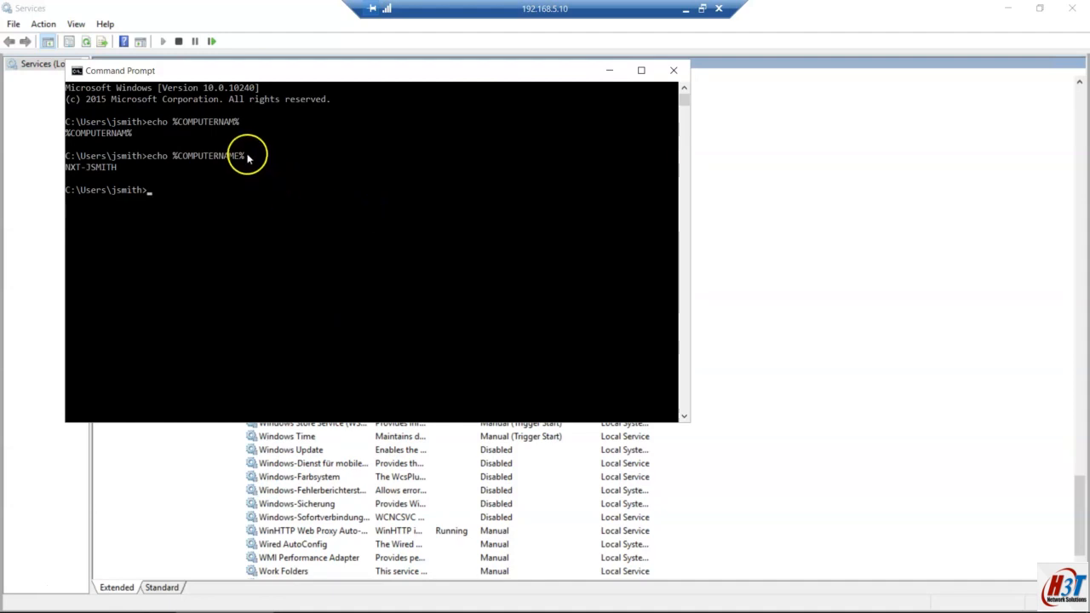
left_click(686, 9)
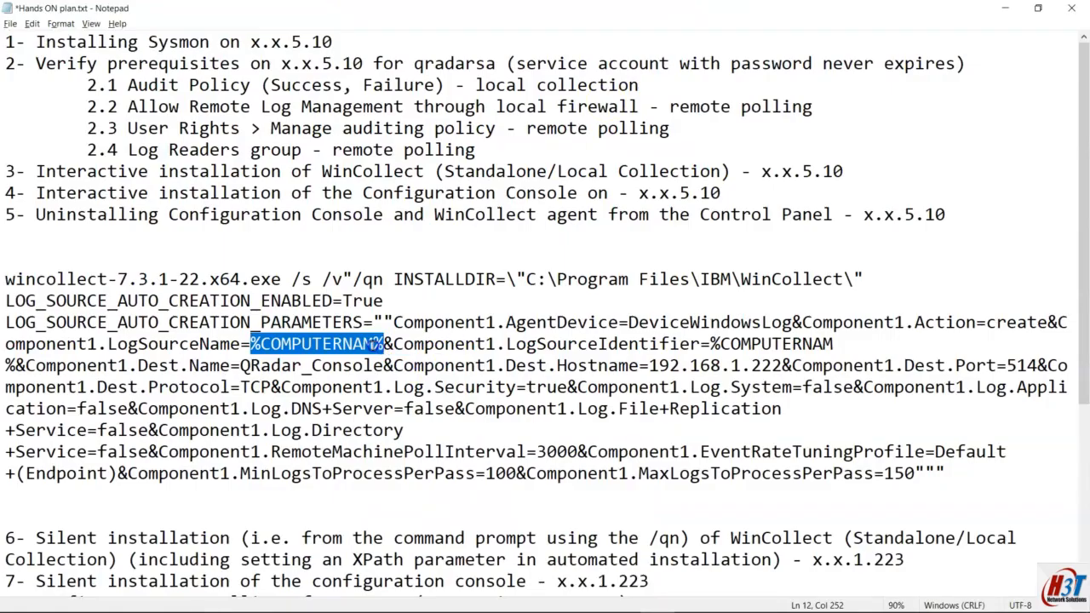
Step: Add the missing E to %COMPUTERNAM% in both LogSourceName and LogSourceIdentifier
left_click(380, 344)
type("E")
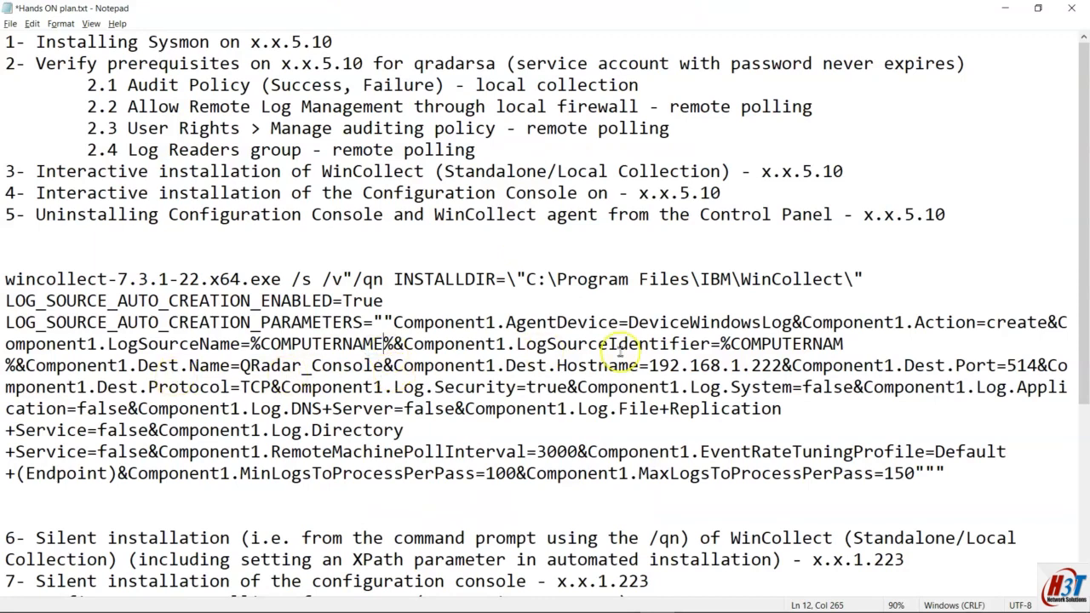
left_click(847, 344)
type("E")
Step: Review the full installer command and its Component1.Log.Directory setting
triple_click(949, 470)
left_click(950, 471)
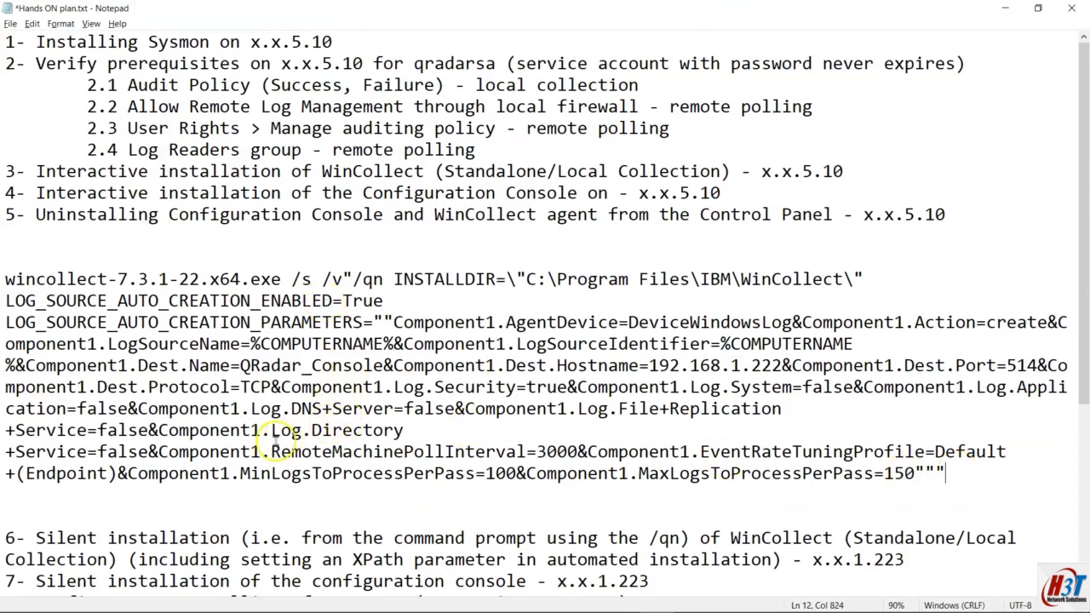
left_click_drag(158, 430, 354, 431)
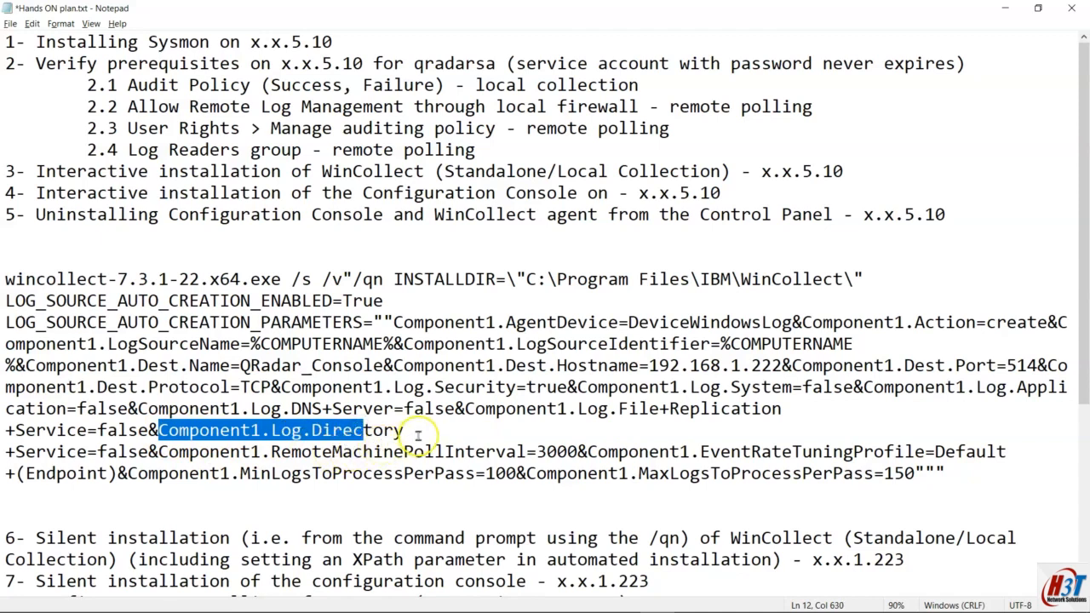
left_click(414, 434)
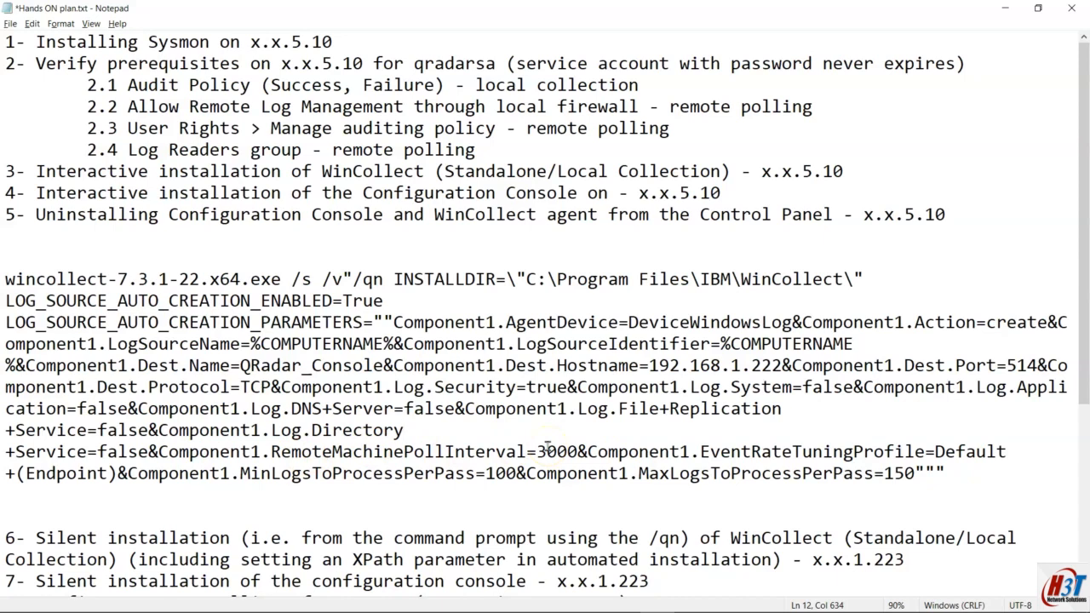
mouse_move(481, 600)
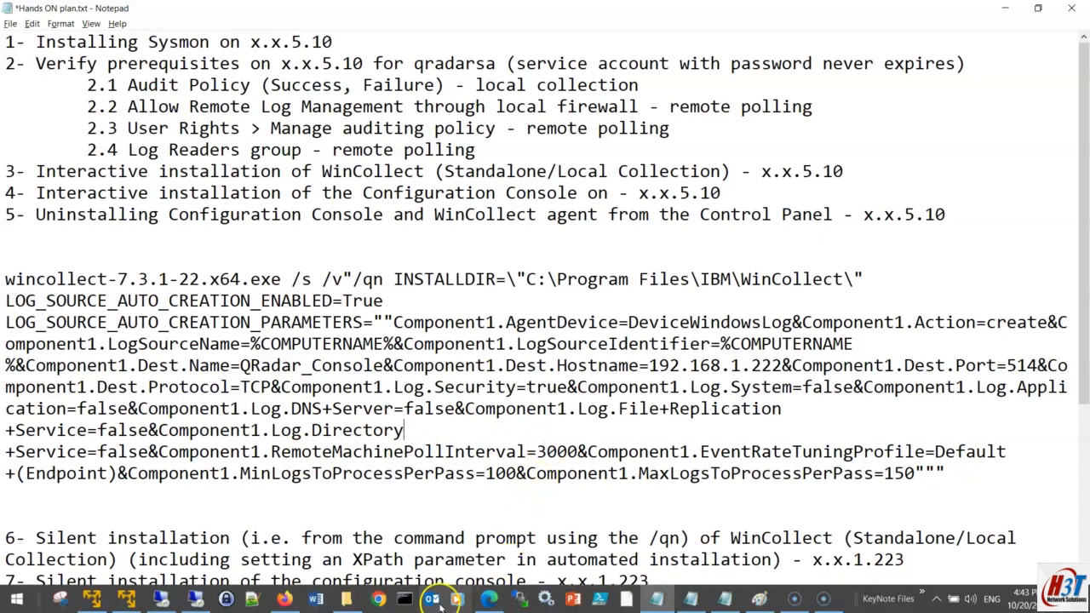
Step: Copy the Component1.CustomQuery.Base64 line from IBM's XPath example command, then return to Notepad
left_click(492, 599)
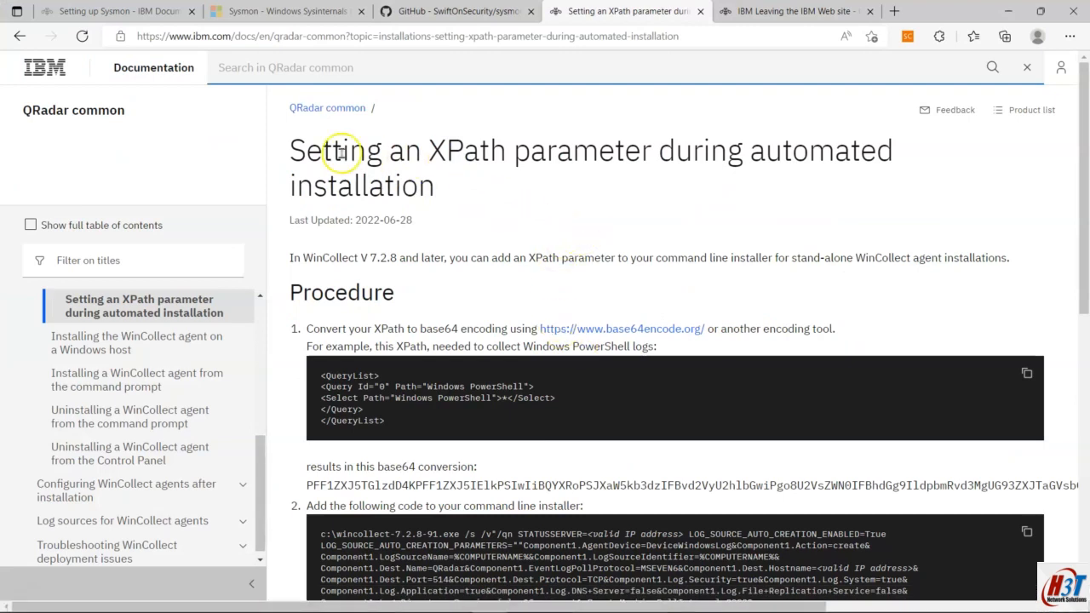
left_click_drag(291, 150, 912, 182)
scroll(832, 248, "down", 1)
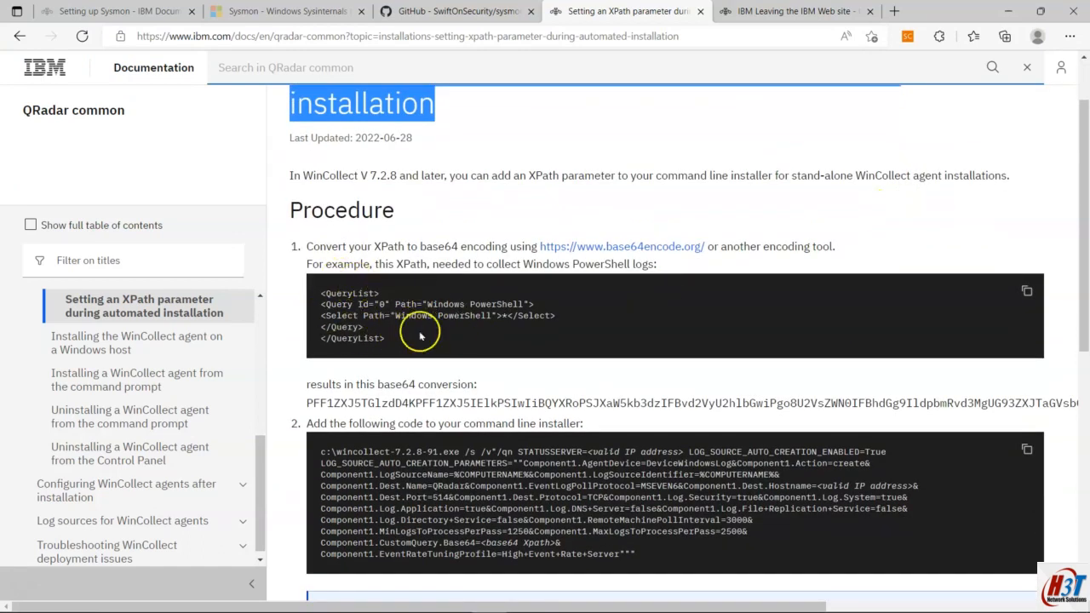
scroll(499, 341, "down", 2)
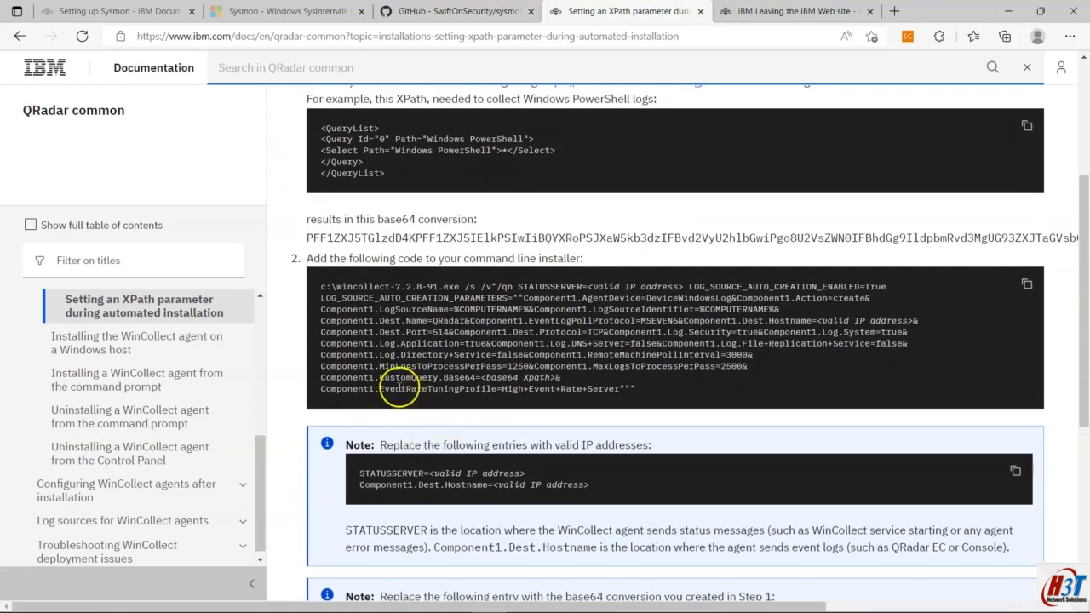
left_click_drag(323, 376, 558, 377)
left_click_drag(741, 363, 431, 377)
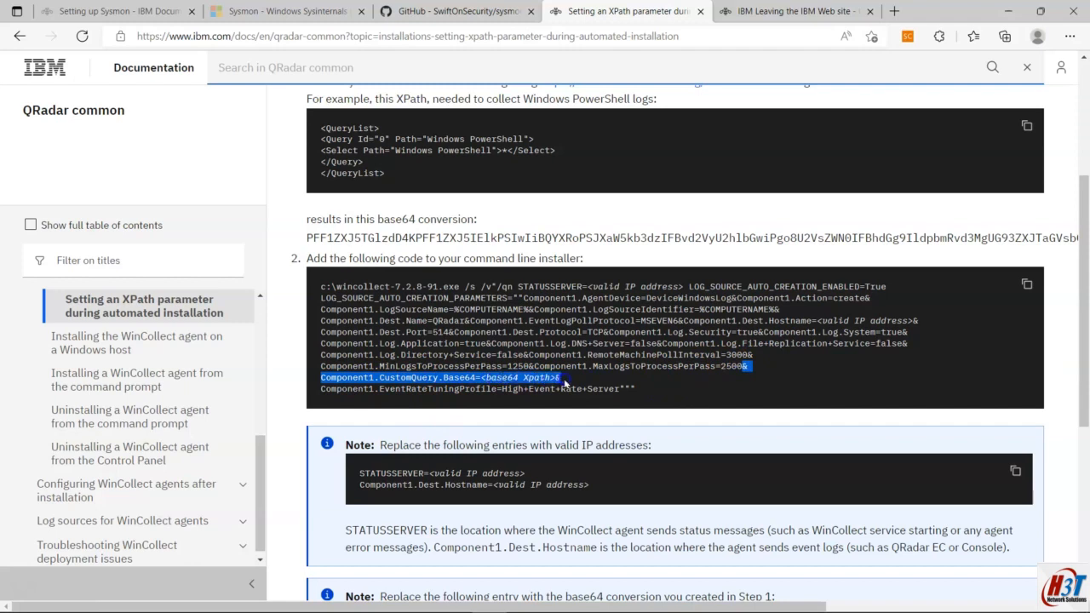
left_click_drag(564, 383, 564, 383)
left_click(606, 354)
left_click(685, 598)
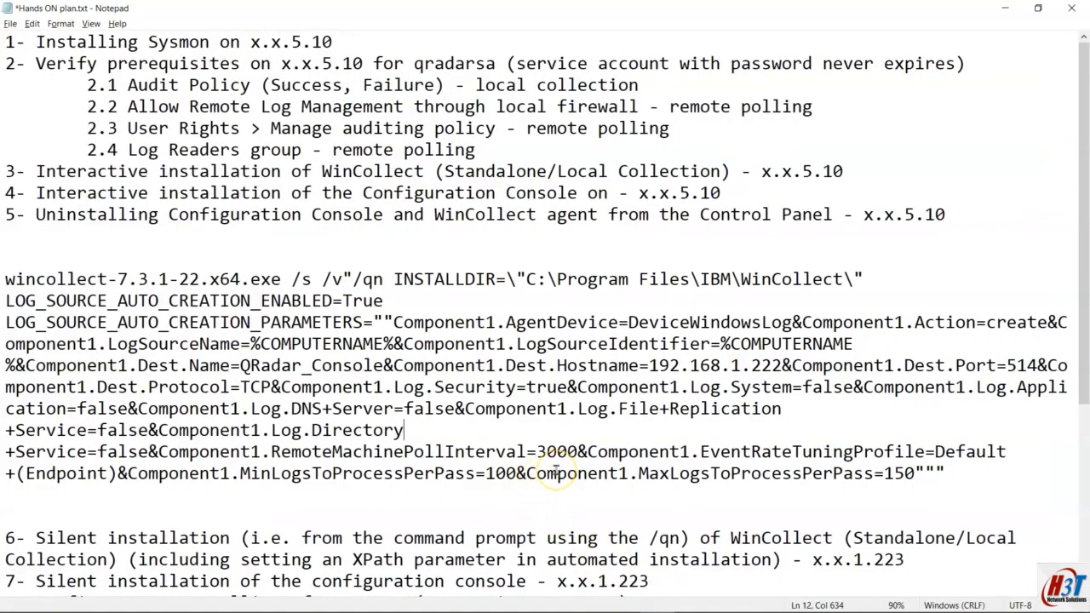
Step: Paste Component1.CustomQuery.Base64=<base64 Xpath>& right after RemoteMachinePollInterval=3000&
key("alt+Tab")
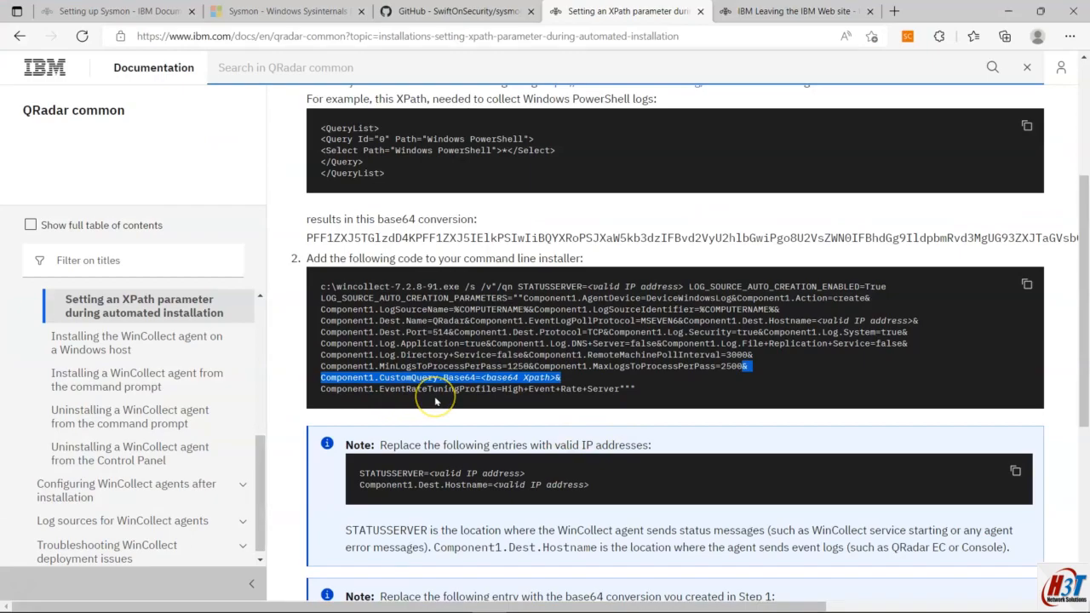
key("alt+Tab")
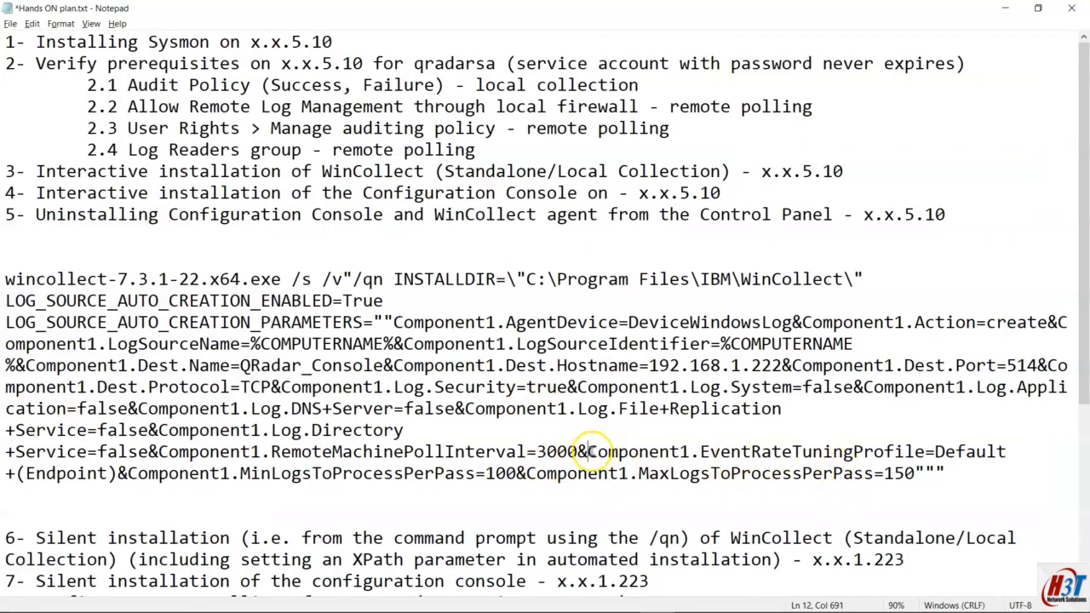
key("ctrl+v")
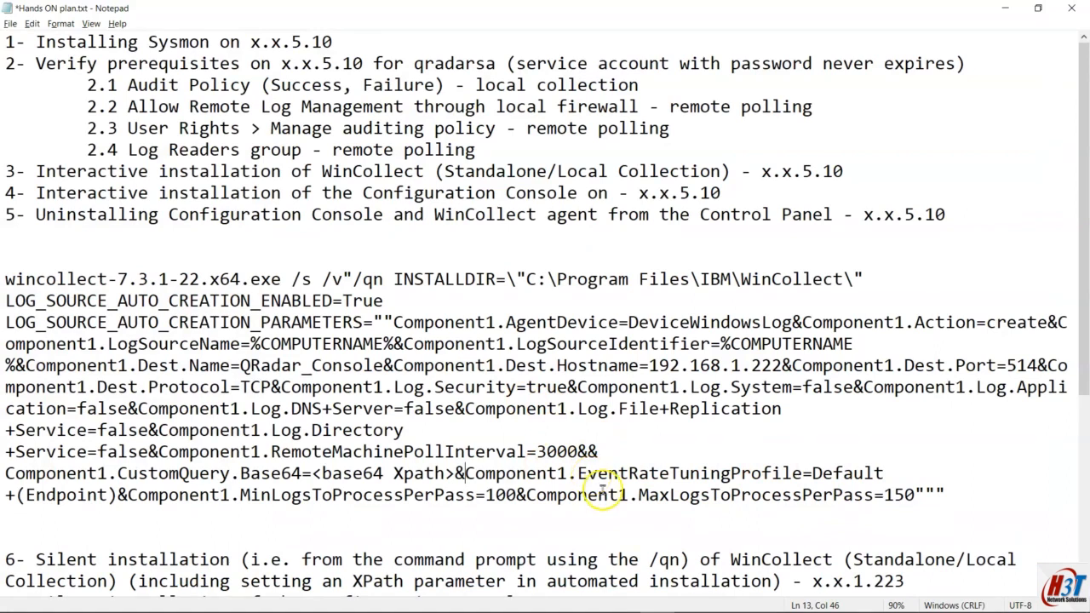
key("ctrl+z")
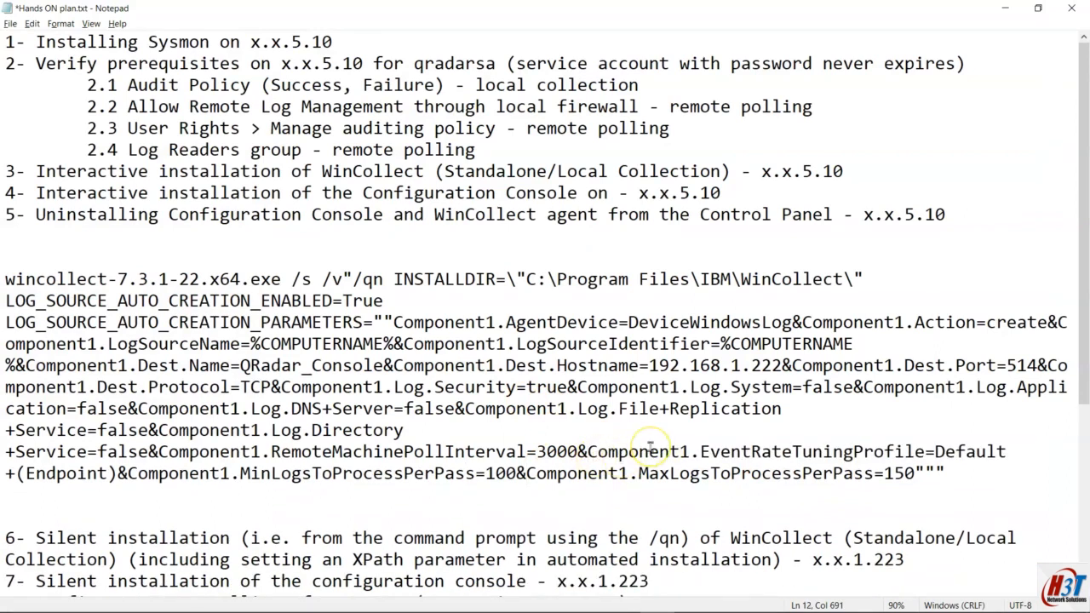
key("ctrl+v")
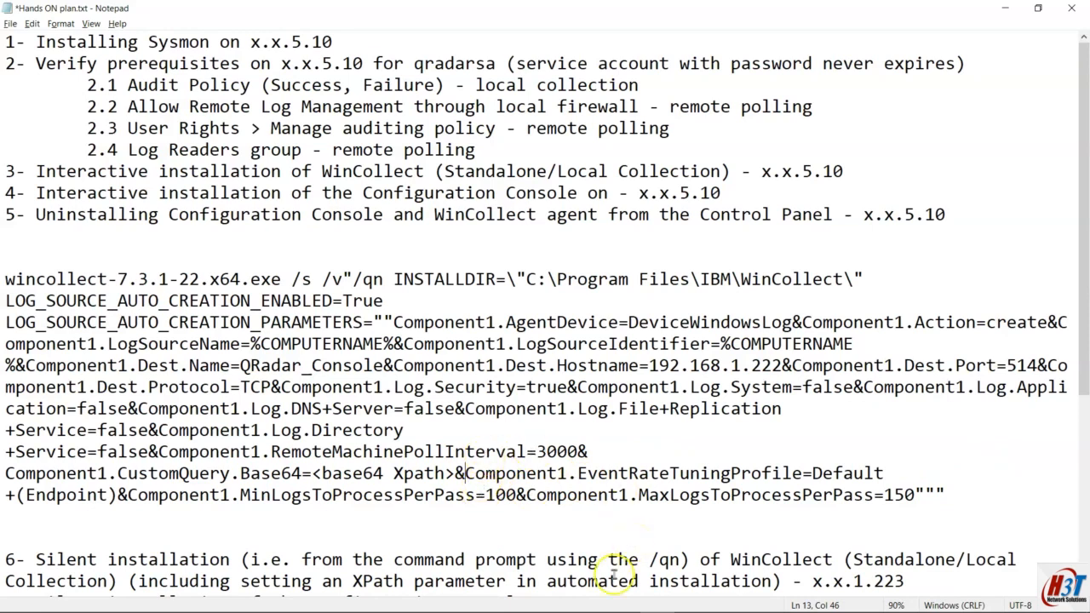
mouse_move(691, 609)
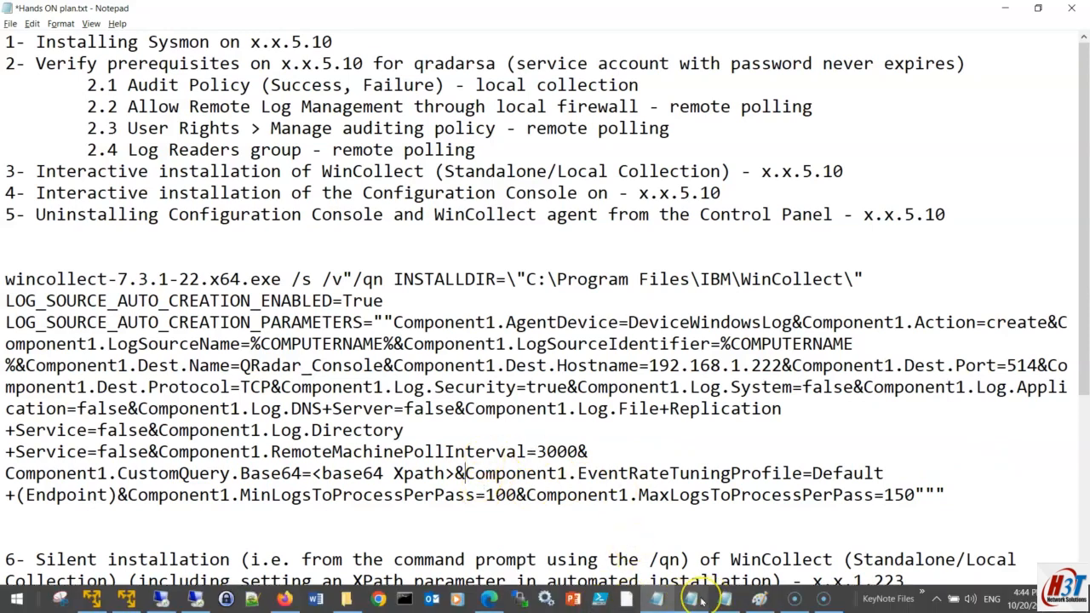
Step: Copy the one-line Sysmon QueryList from sysmon xpath.txt, then go back to the IBM XPath base64 instructions
left_click(691, 599)
left_click(158, 455)
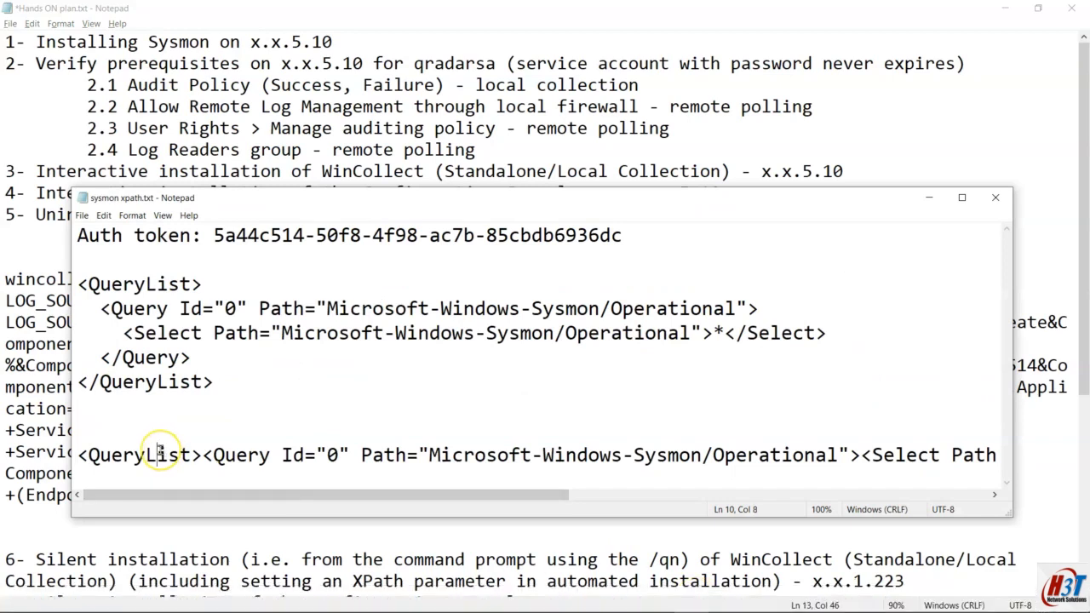
key("shift+End")
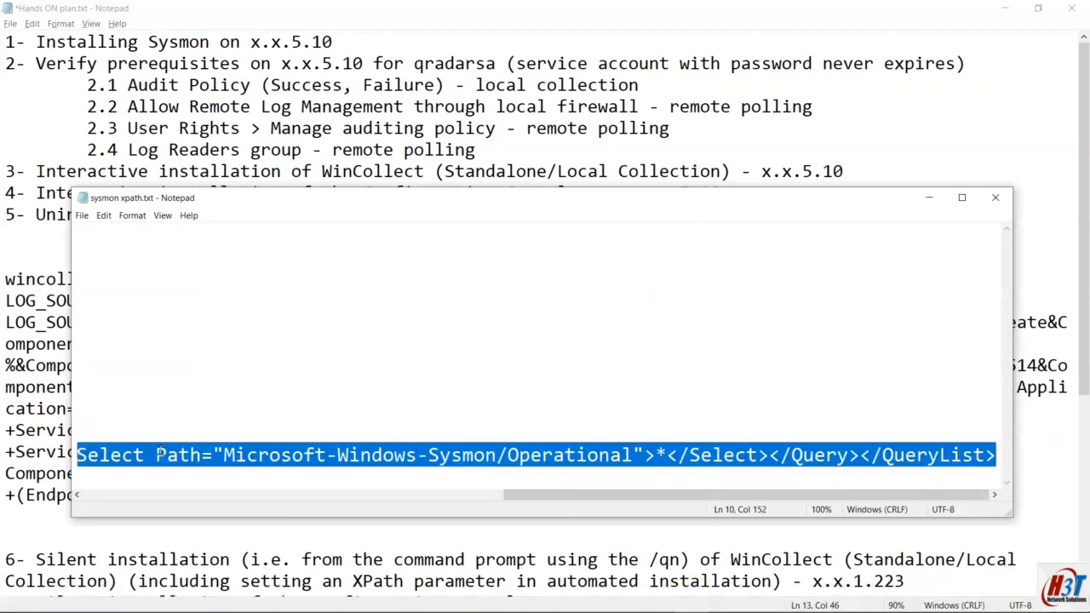
left_click(929, 198)
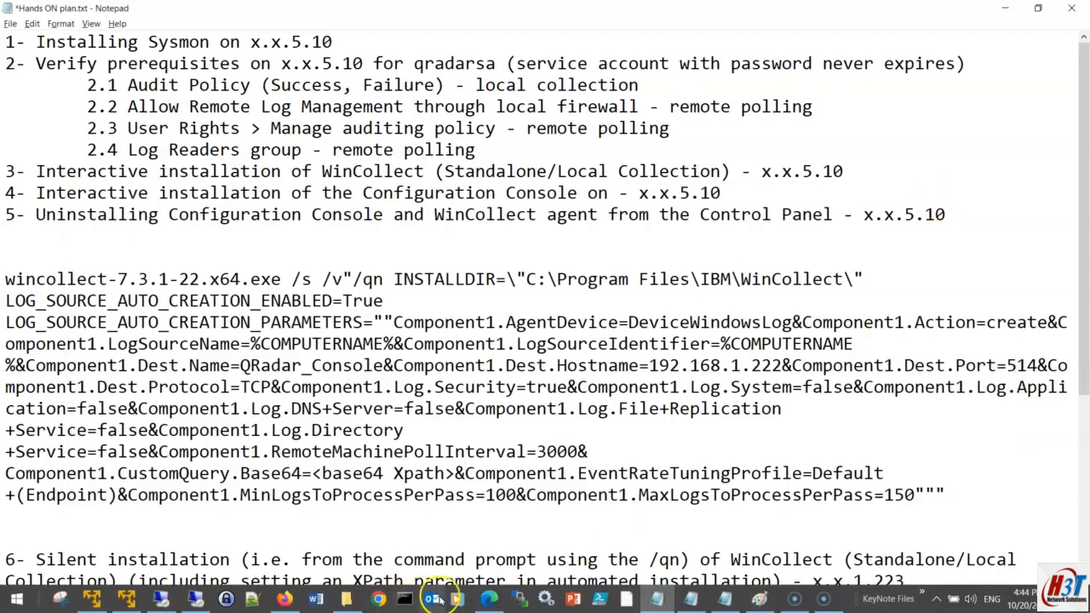
left_click(489, 608)
scroll(499, 312, "up", 3)
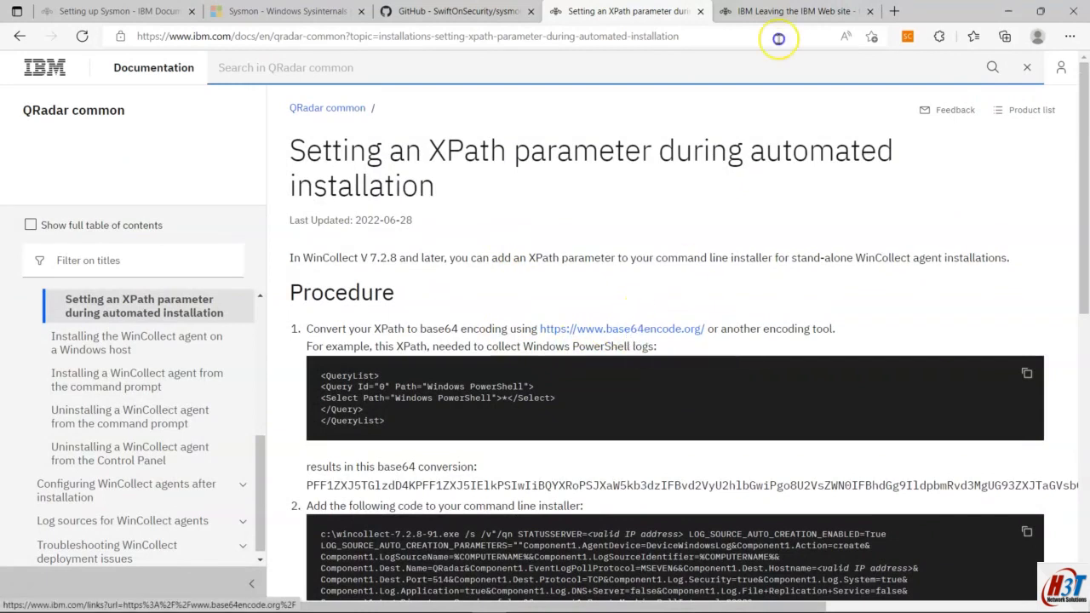
Step: On base64encode.org, paste the Sysmon QueryList XPath and encode it to Base64
left_click(773, 9)
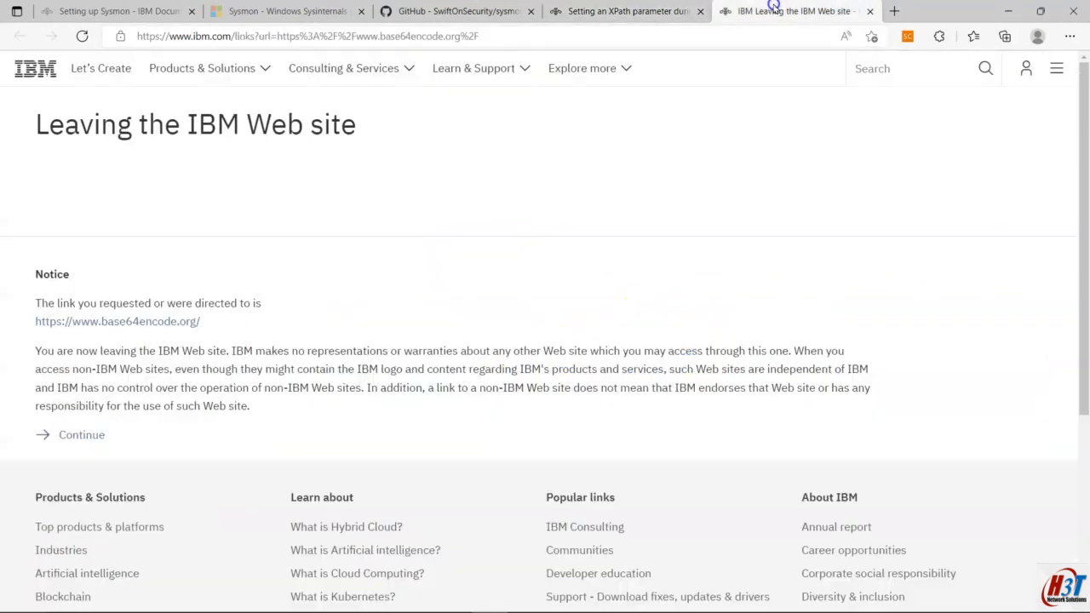
left_click(124, 322)
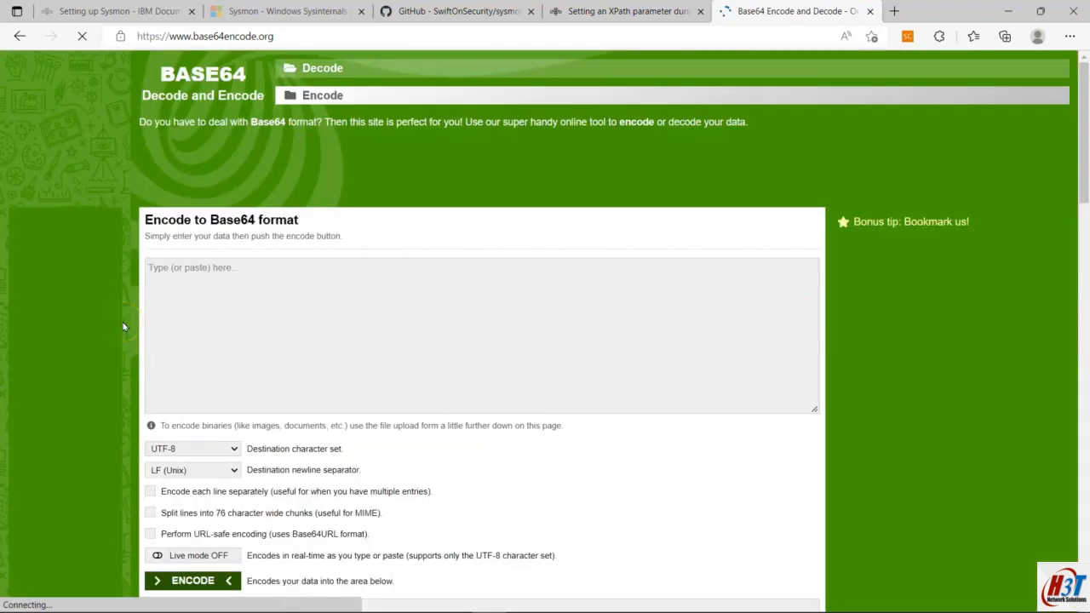
left_click(226, 270)
key("ctrl+v")
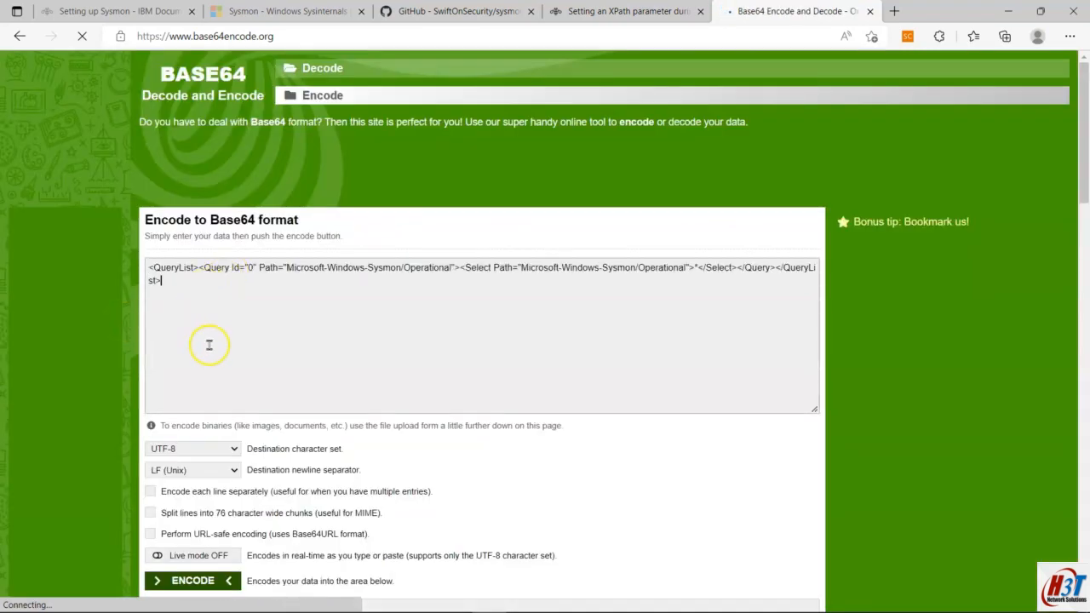
scroll(209, 349, "down", 2)
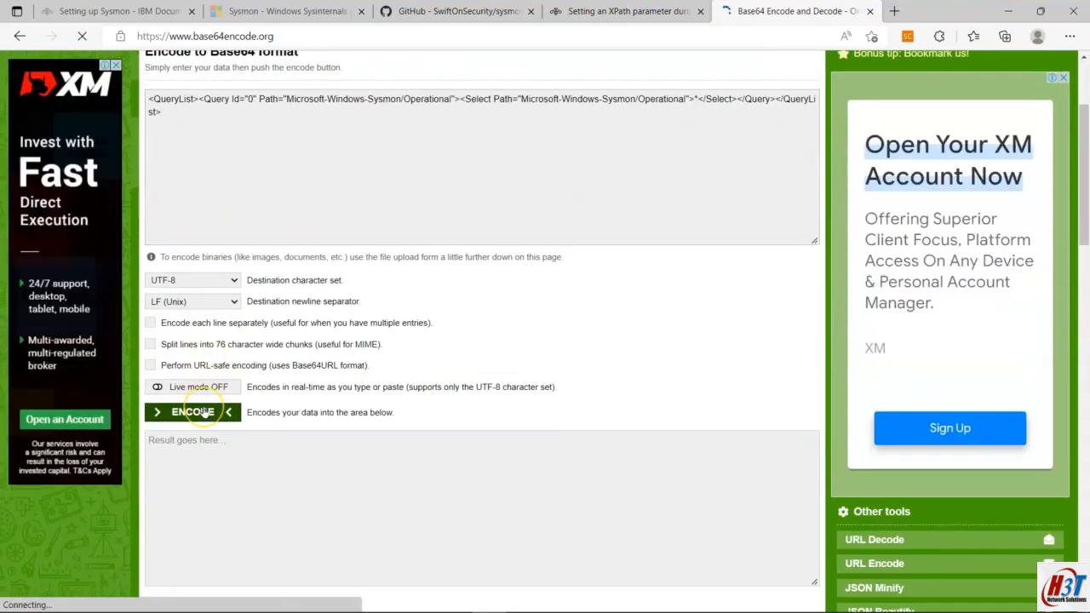
left_click(204, 412)
Step: Take the Base64 result and select the <base64 Xpath> placeholder in the Notepad plan
scroll(205, 412, "down", 4)
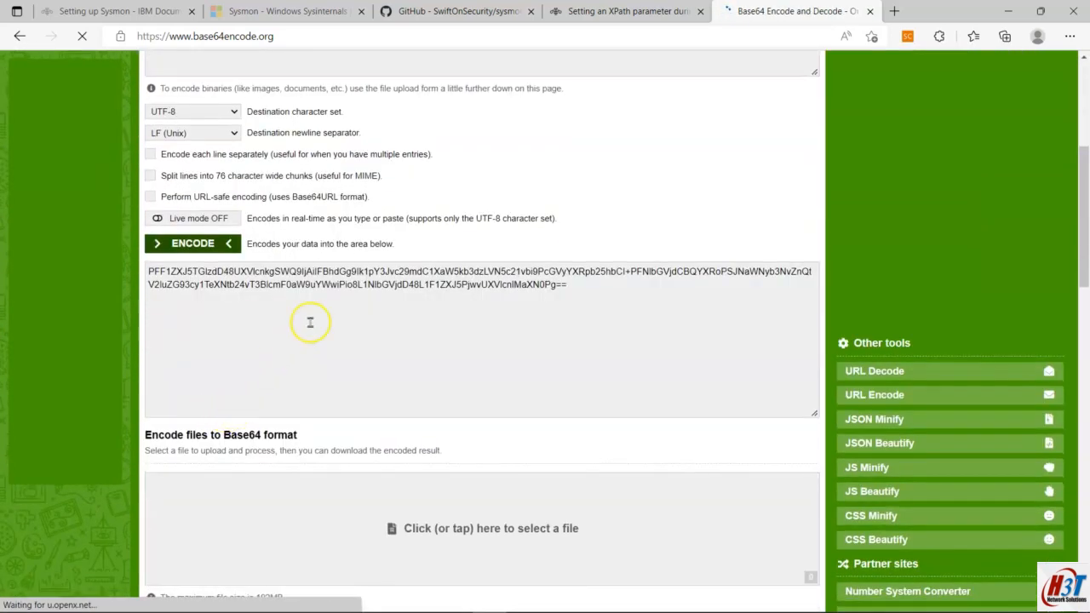
left_click(394, 284)
key("ctrl+c")
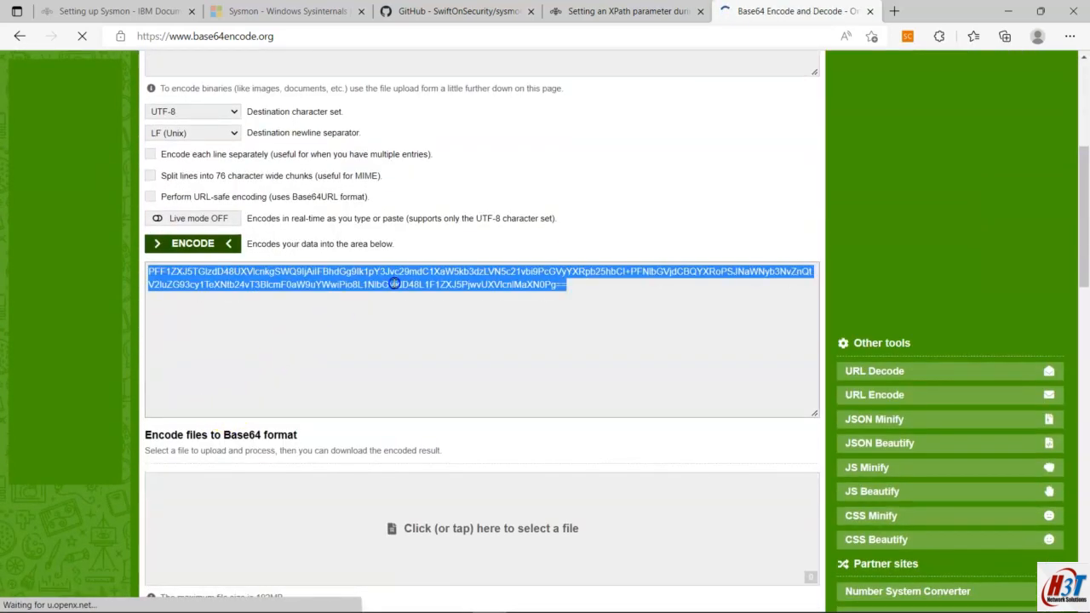
key("alt+Tab")
key("alt+Tab")
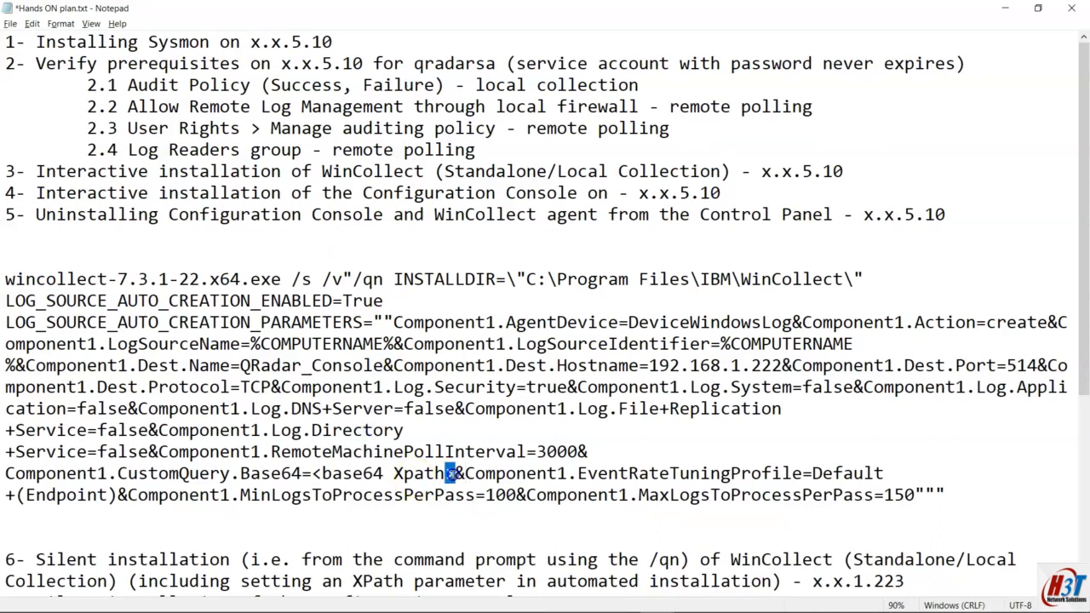
left_click_drag(453, 473, 327, 483)
Step: Paste the Base64 string over the <base64 Xpath> placeholder and save Hands ON plan.txt
key("ctrl+v")
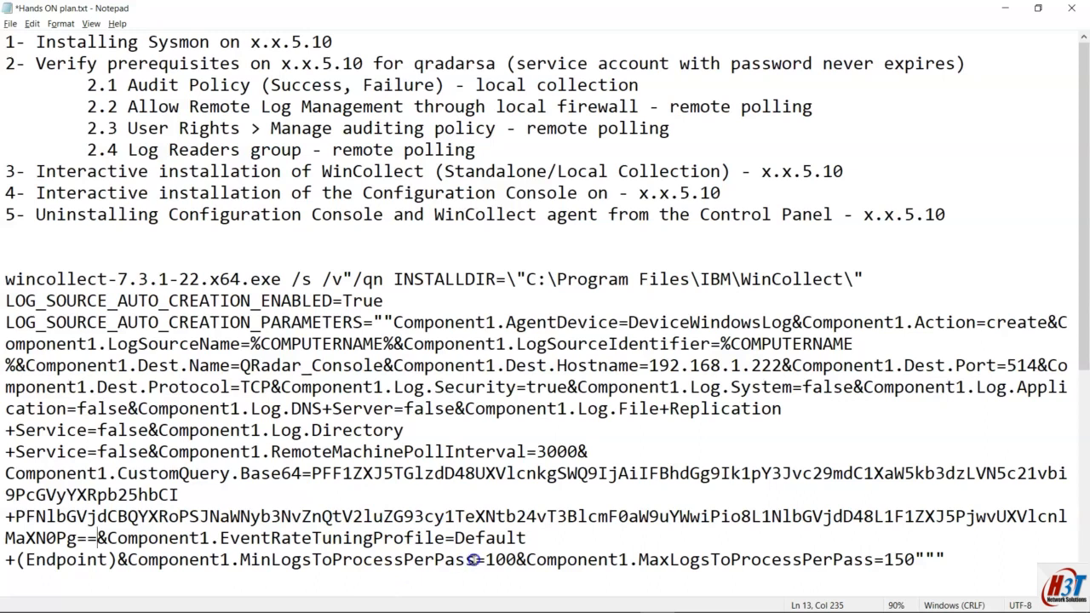
scroll(468, 569, "down", 1)
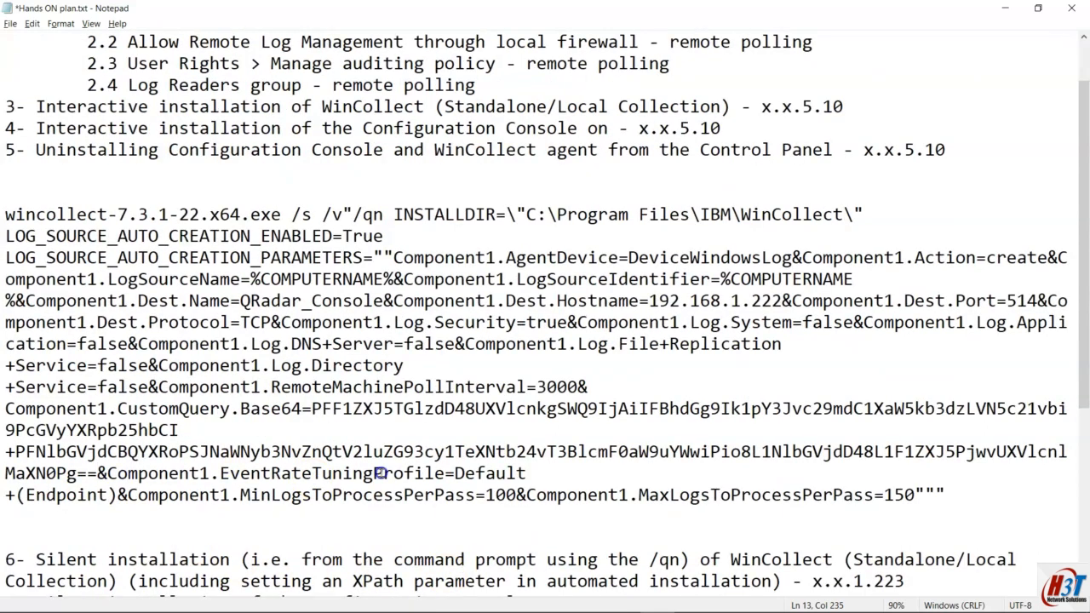
left_click_drag(945, 495, 5, 214)
scroll(192, 279, "up", 1)
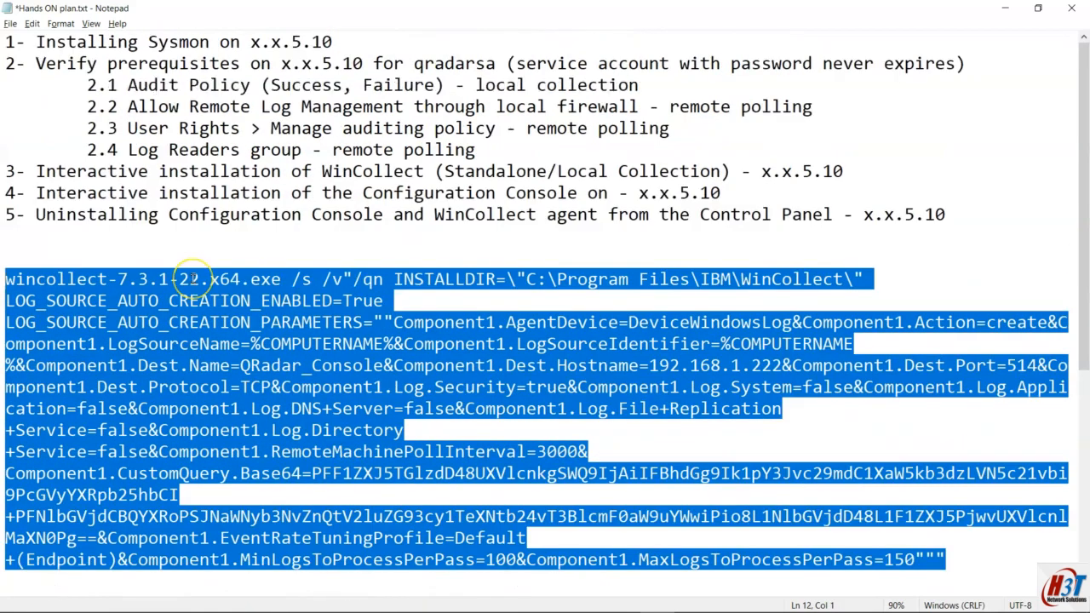
key("ctrl+s")
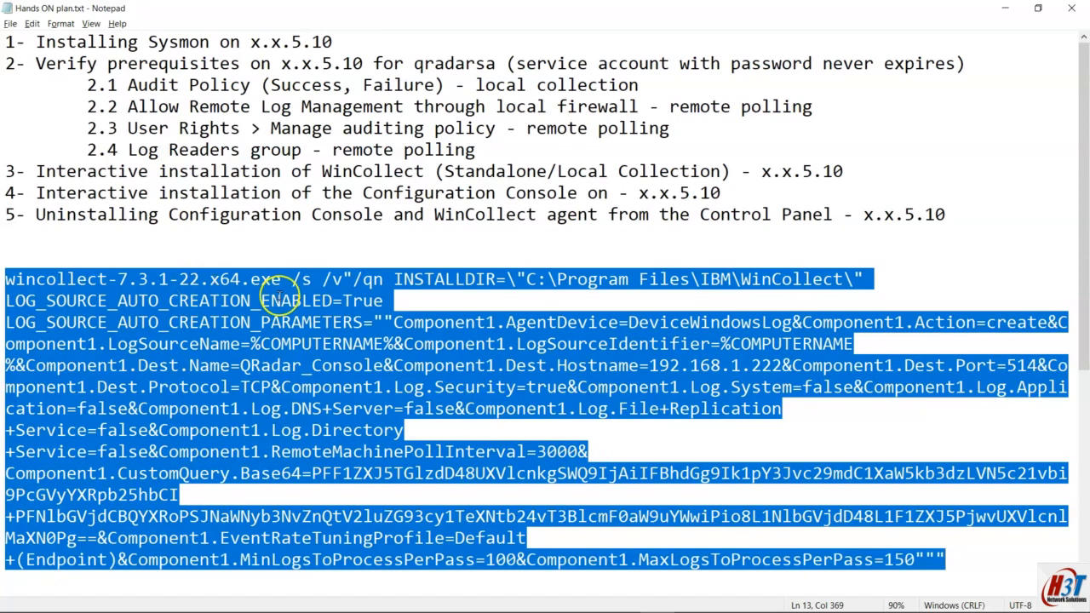
key("ctrl+z")
left_click(59, 23)
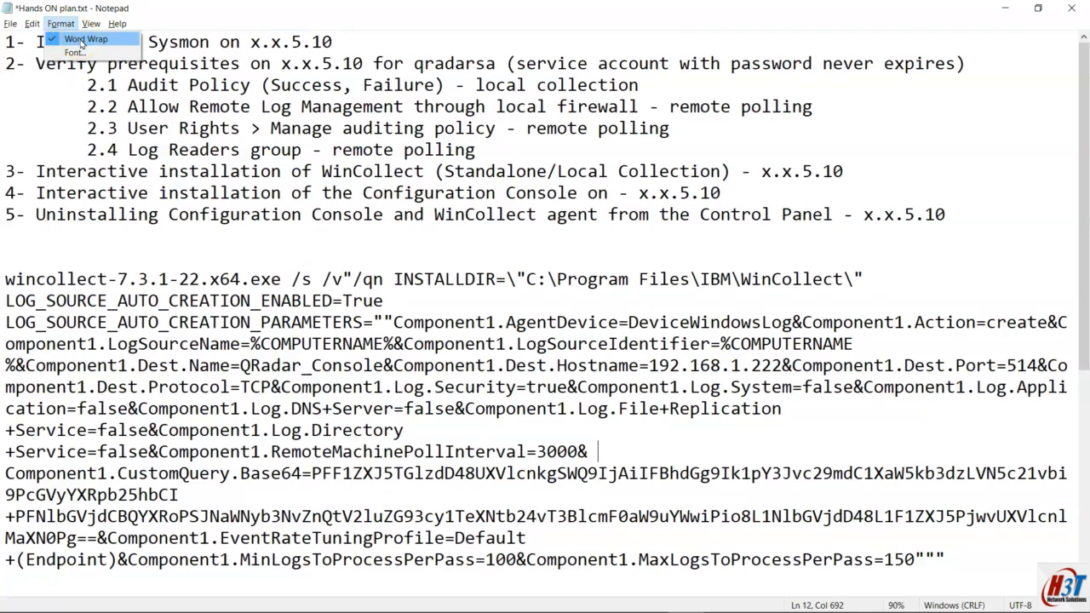
Step: Turn off word wrap in Notepad so the install command stays on one line
left_click(81, 40)
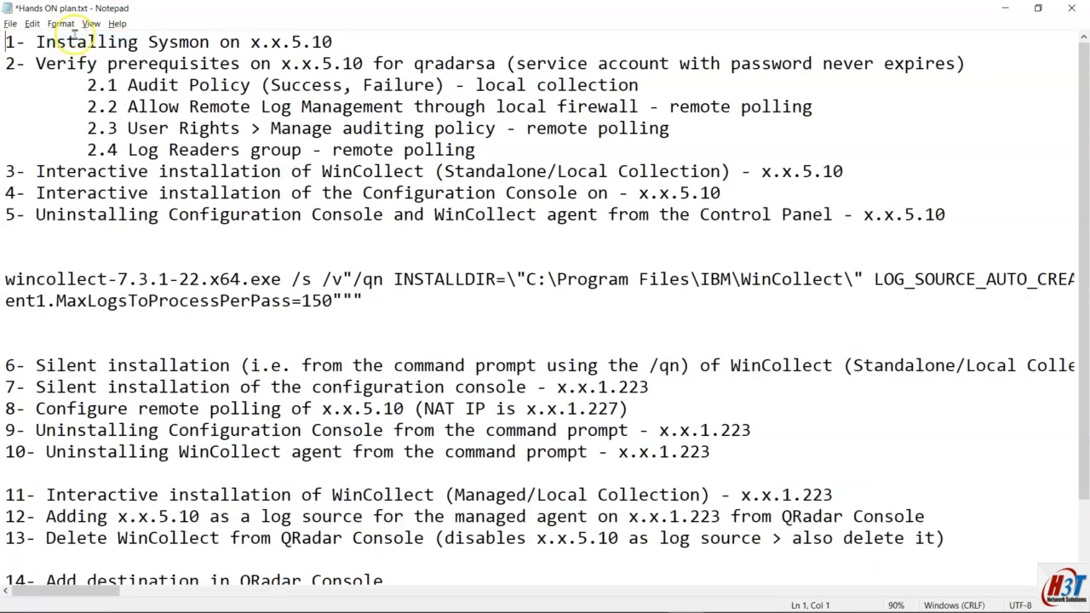
left_click(63, 25)
left_click(82, 40)
left_click(62, 24)
left_click(82, 39)
Step: Select the entire wincollect silent-install command line in the plan
left_click_drag(6, 280, 364, 294)
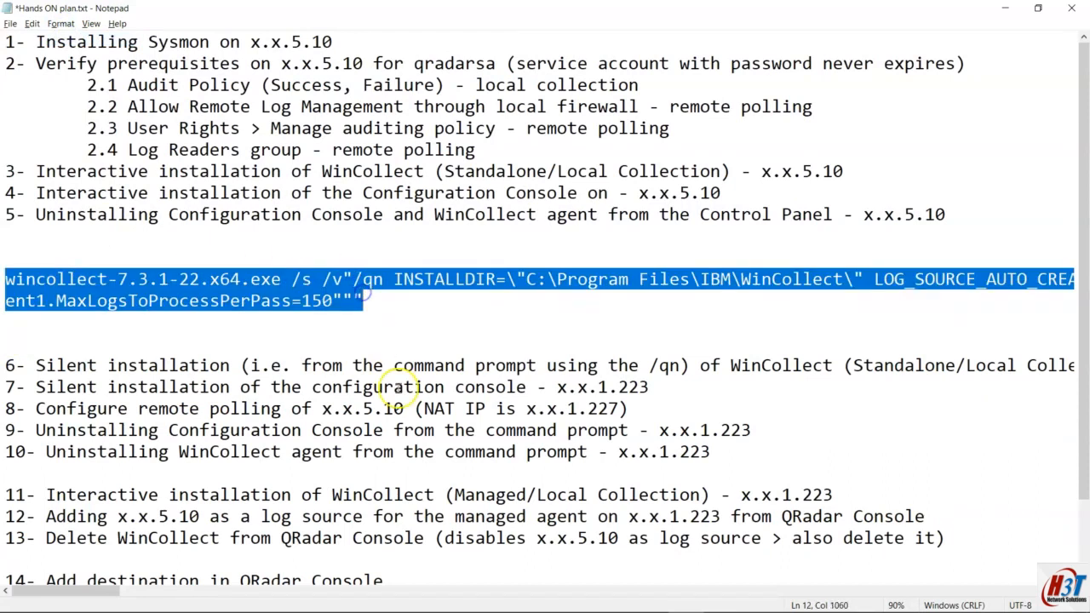
left_click(434, 281)
left_click_drag(120, 598, 685, 610)
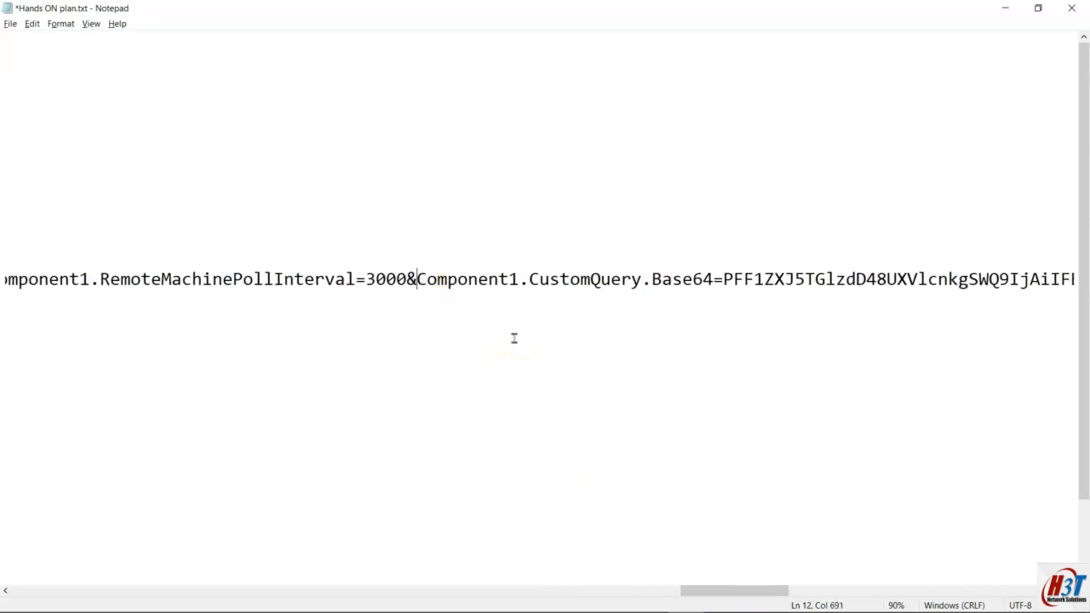
left_click_drag(747, 590, 32, 505)
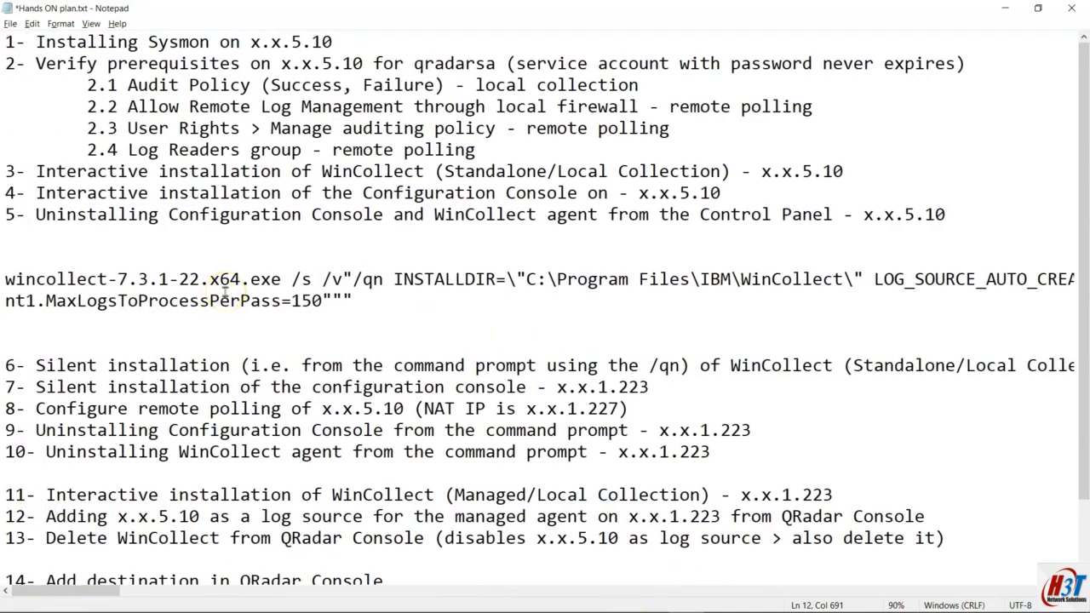
scroll(232, 276, "down", 3)
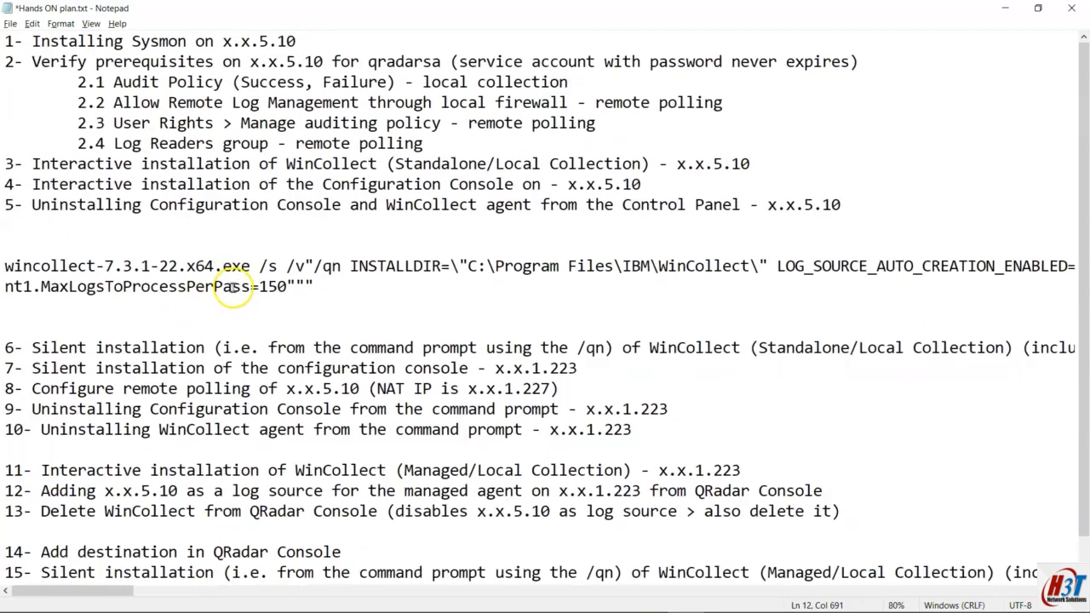
scroll(232, 288, "down", 3)
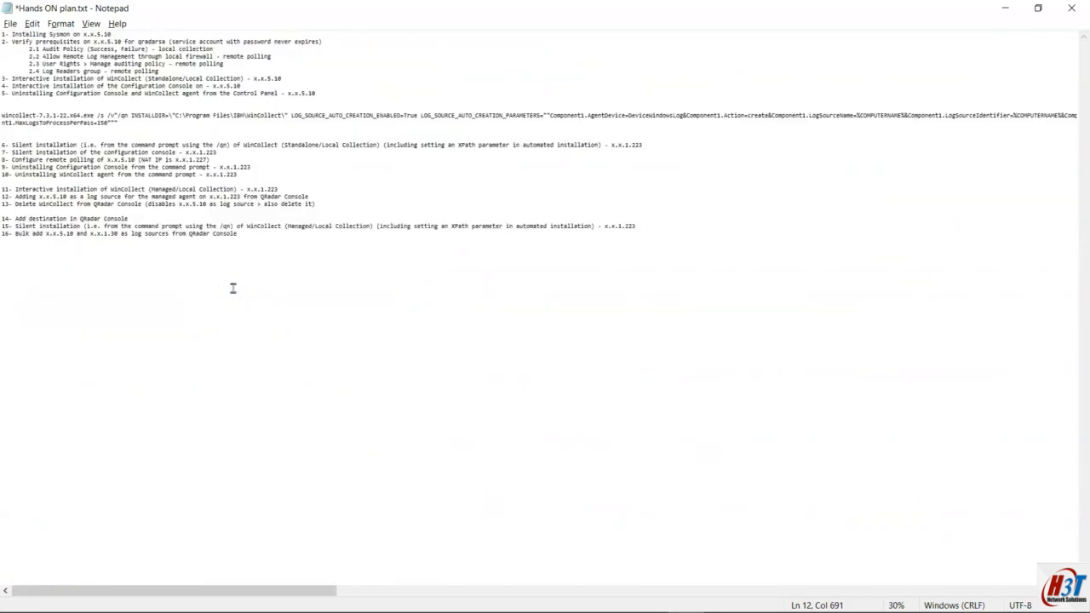
scroll(233, 288, "up", 1)
scroll(233, 288, "down", 3)
scroll(233, 288, "up", 4)
scroll(233, 288, "up", 3)
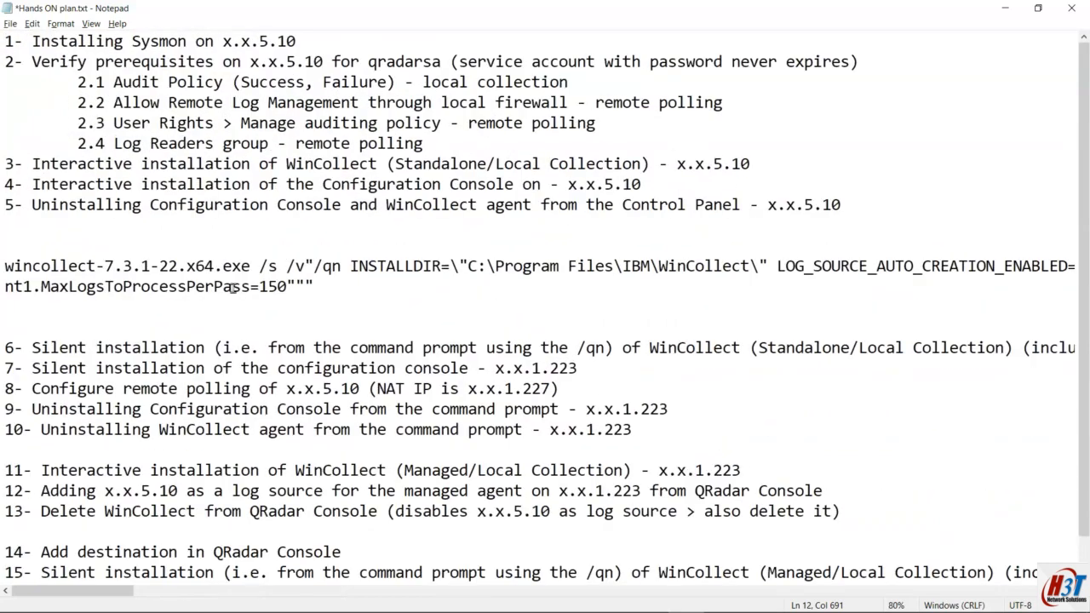
left_click_drag(340, 280, 5, 266)
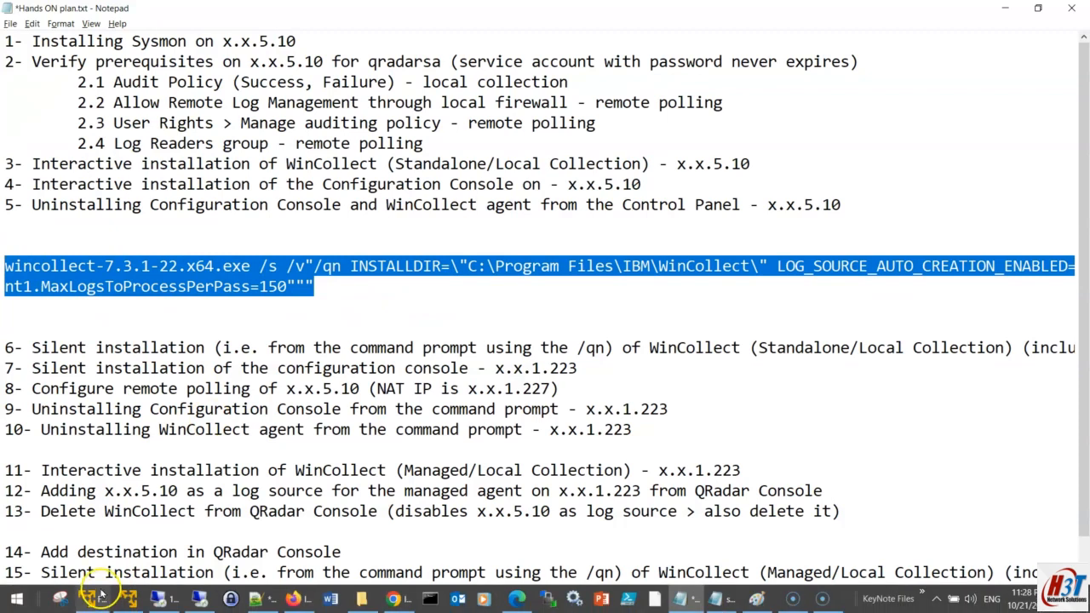
Step: Bring up the wincollect.png lab diagram showing QRadar 192.168.1.222 and Windows 10 192.168.1.223
left_click_drag(94, 593, 190, 586)
mouse_move(654, 607)
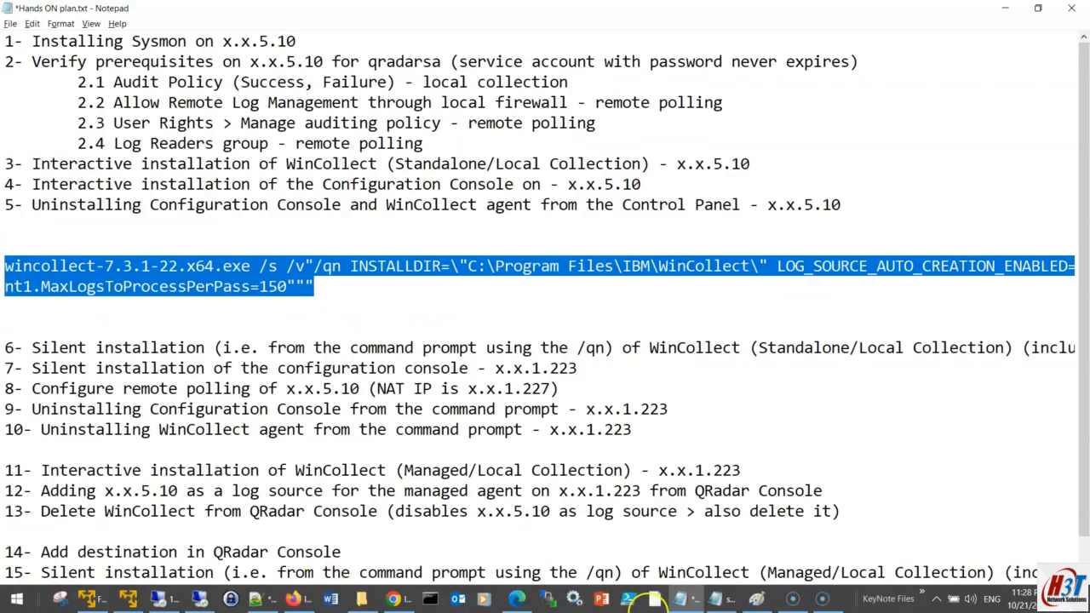
left_click(759, 601)
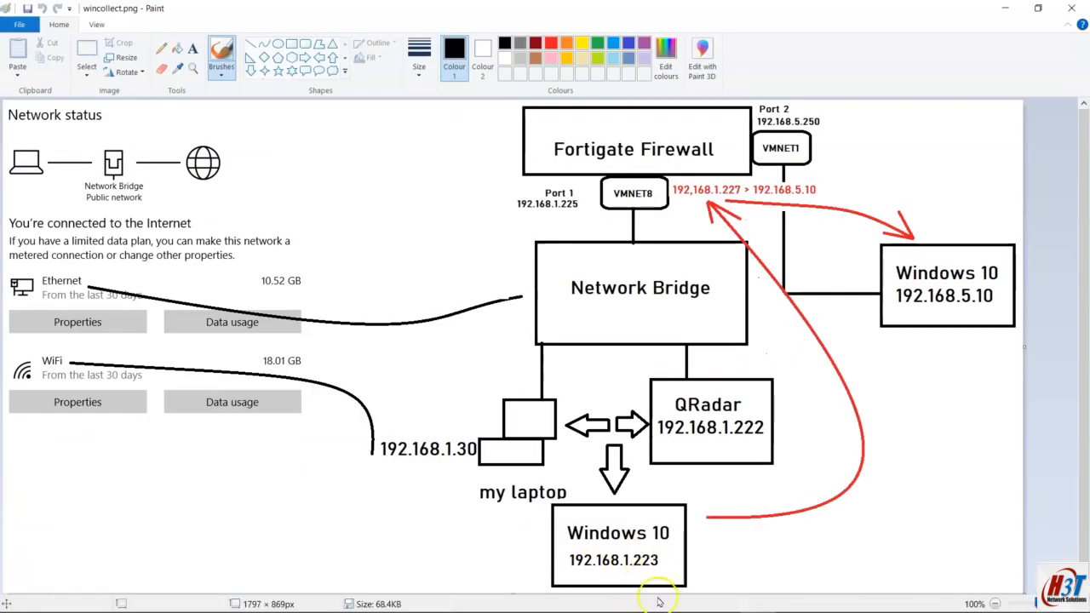
mouse_move(699, 600)
left_click(756, 598)
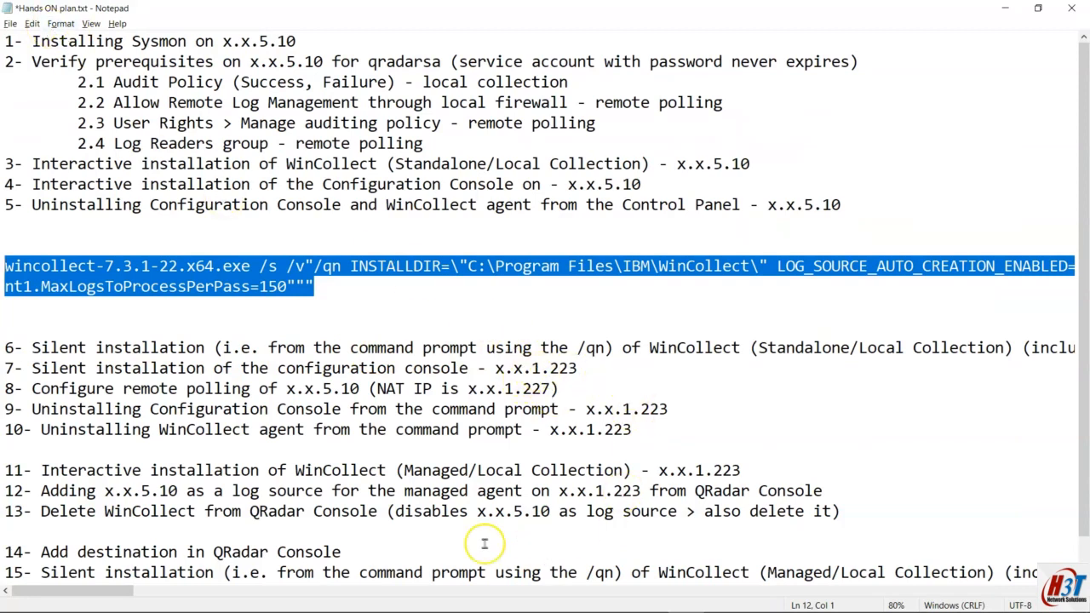
left_click_drag(126, 591, 99, 596)
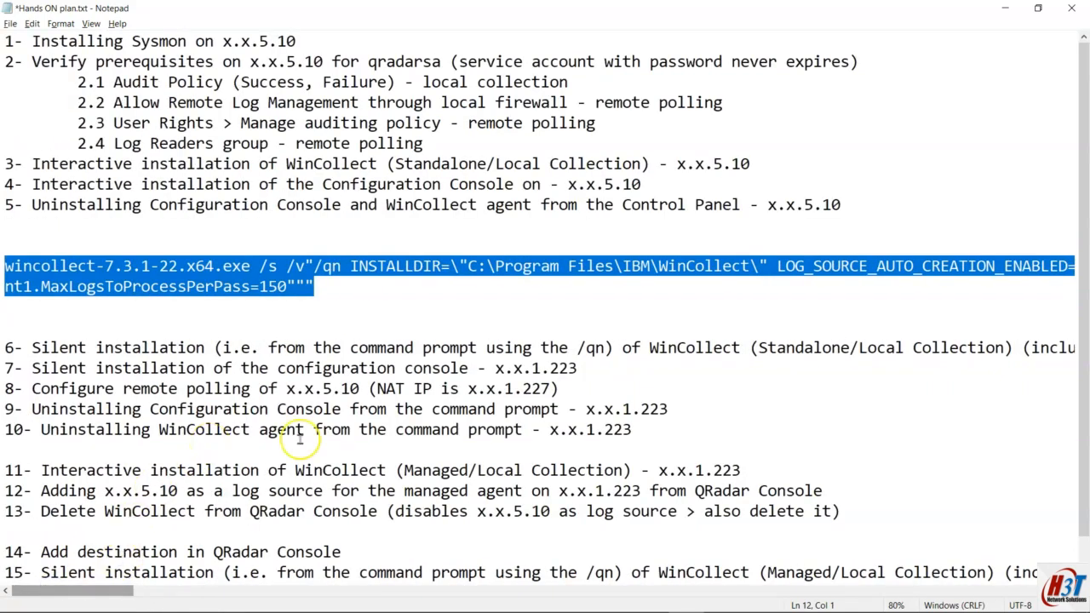
Step: Paste the wincollect silent-install command at the remote administrator Command Prompt
mouse_move(489, 609)
left_click(153, 599)
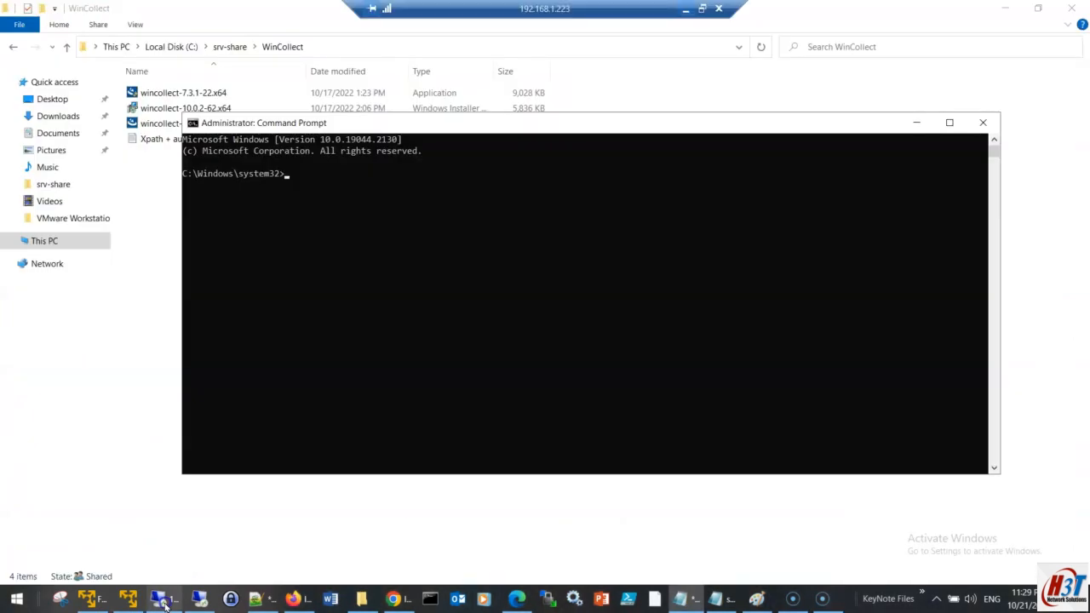
left_click_drag(455, 122, 483, 169)
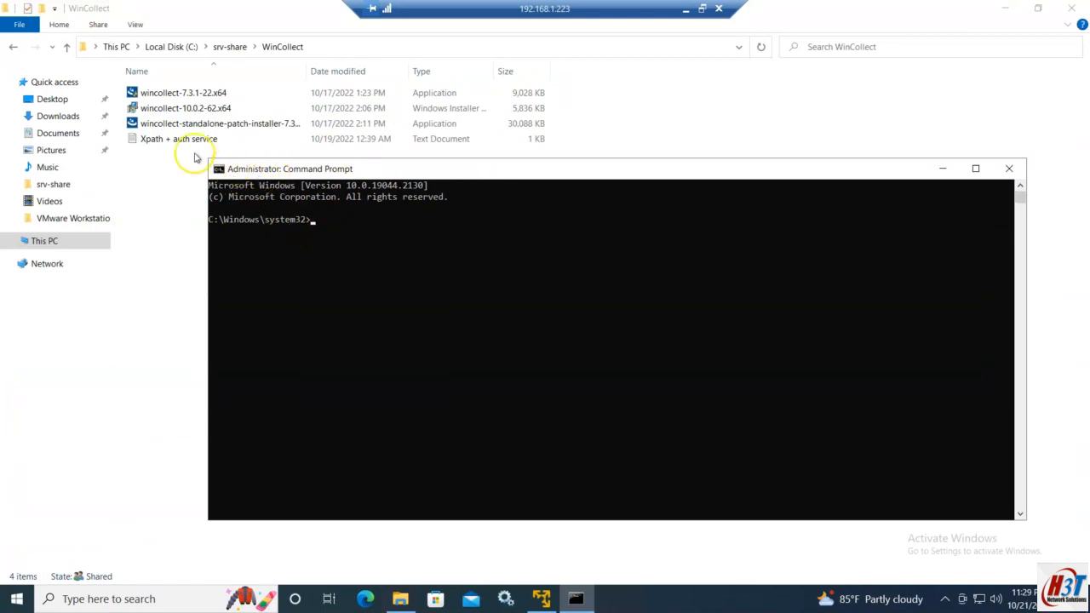
right_click(372, 235)
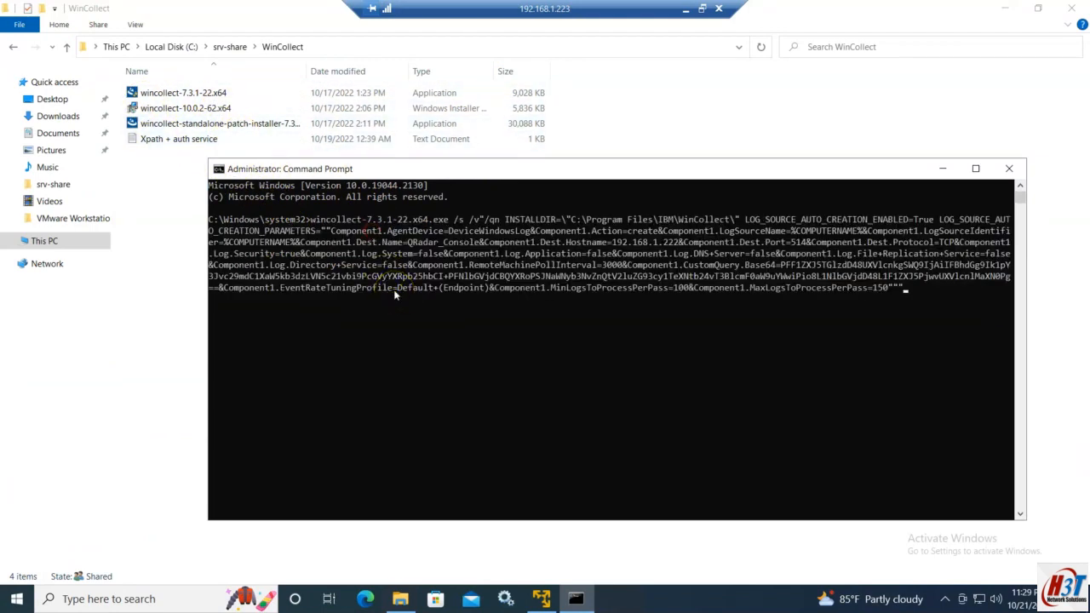
Step: Scan the Services list around the W entries for WinCollect, then refocus the command prompt
left_click(505, 598)
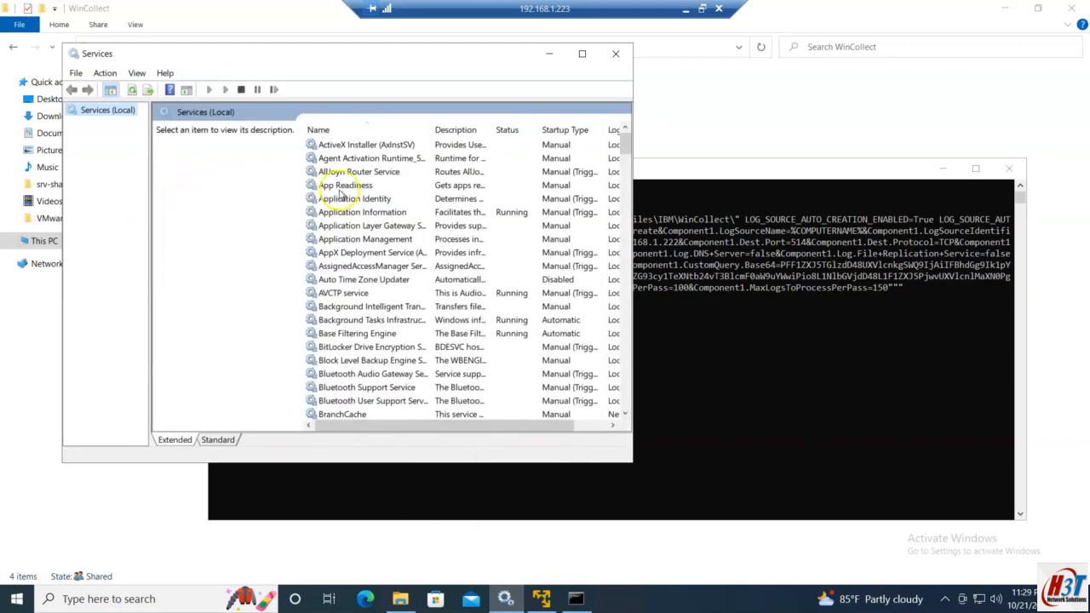
left_click(345, 184)
key("w")
key("Down")
key("Down")
key("Down")
key("Down")
key("Down")
key("Down")
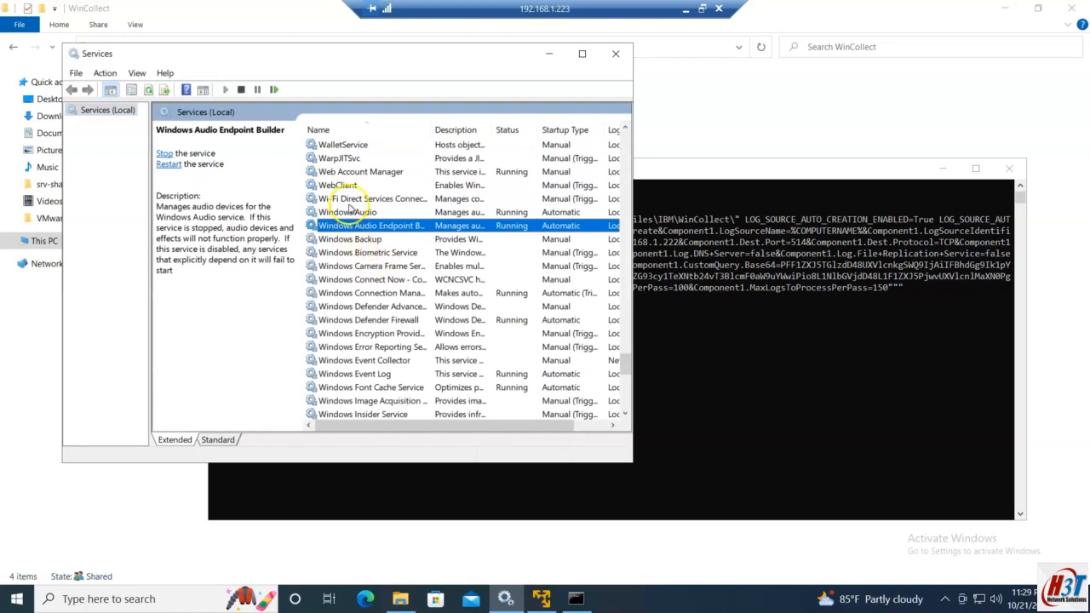
key("Up")
key("Up")
key("Down")
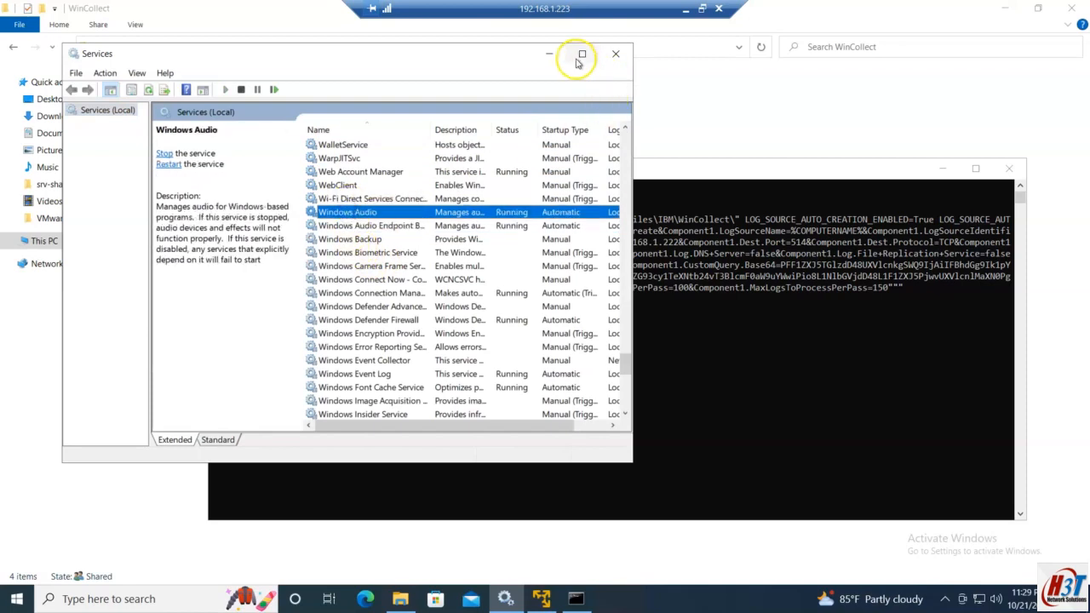
left_click(550, 54)
left_click(640, 355)
right_click(641, 354)
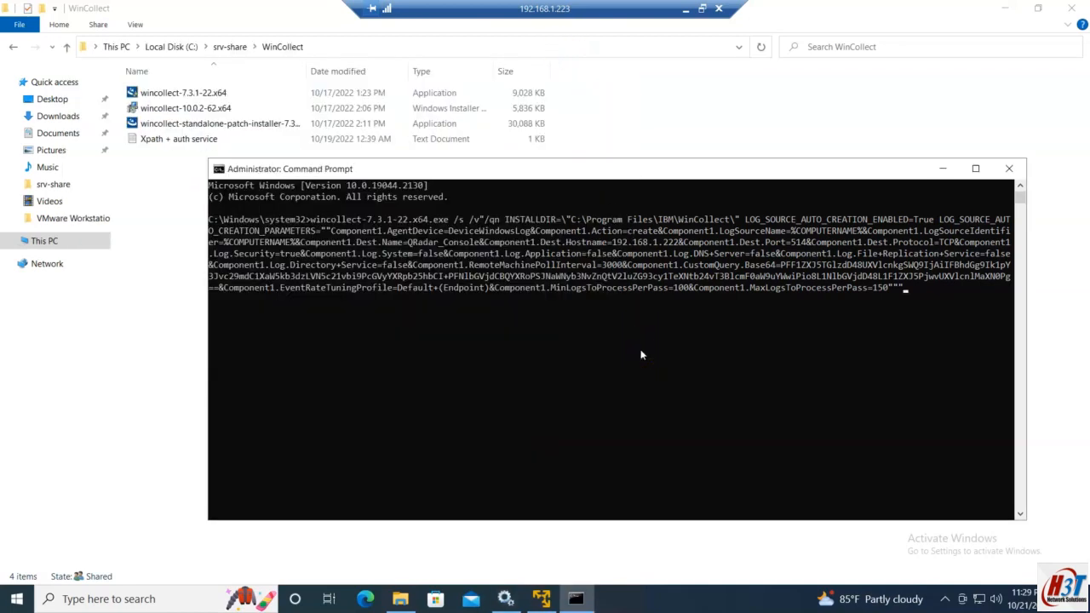
Step: Run the pasted wincollect install command from the system32 folder
left_click(932, 302)
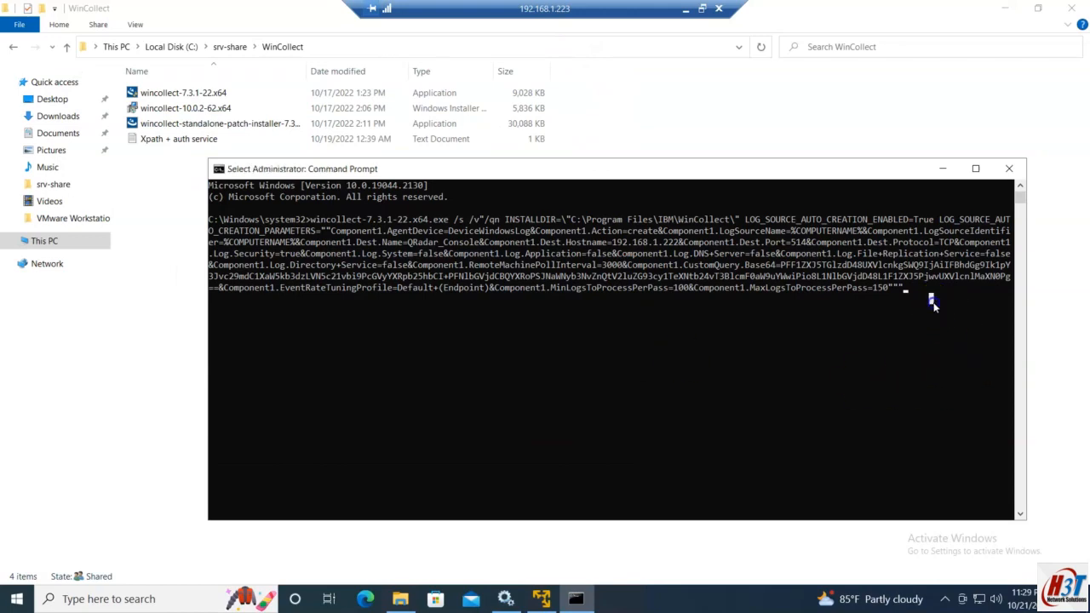
key("Escape")
key("Return")
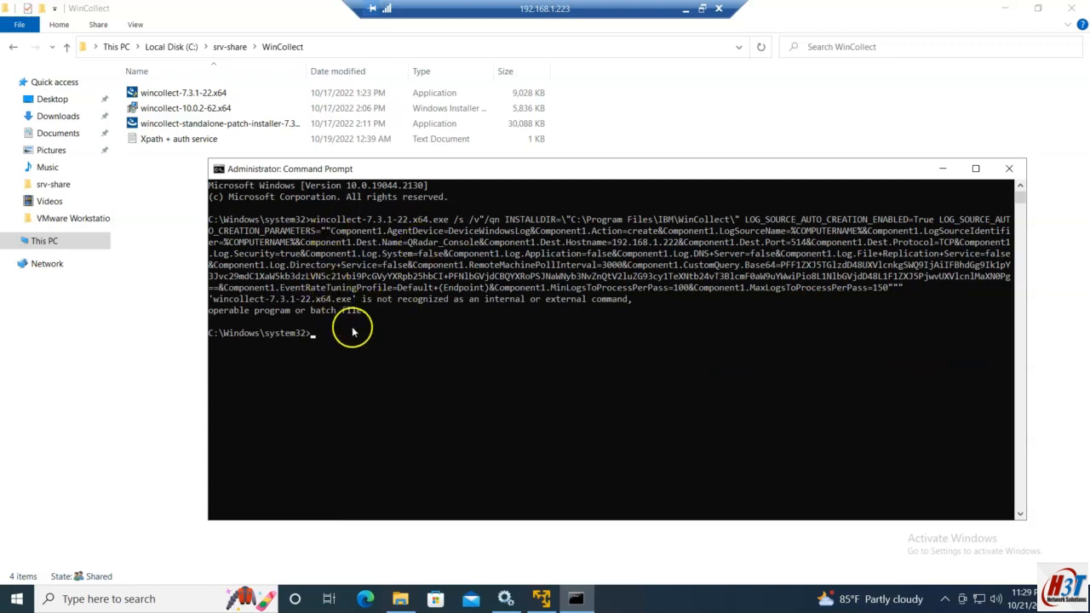
Step: Change to C:\srv-share\WinCollect and rerun the wincollect-7.3.1-22.x64.exe /qn install there
type("cd ..")
key("Return")
type("cd ..")
key("Return")
type("cd ")
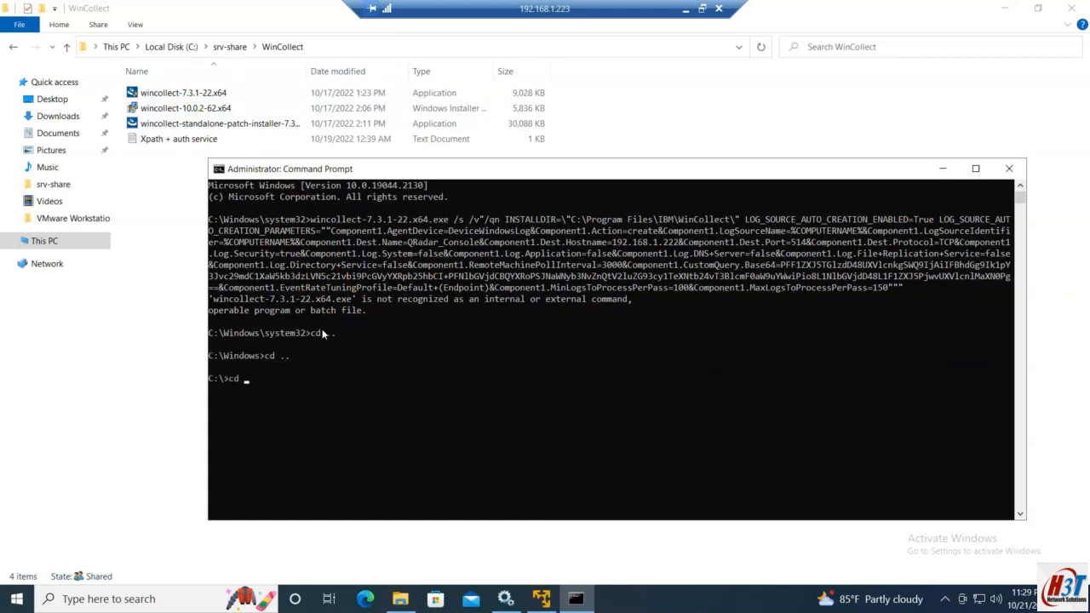
type("srv")
key("Tab")
key("Return")
type("cd wi")
key("Tab")
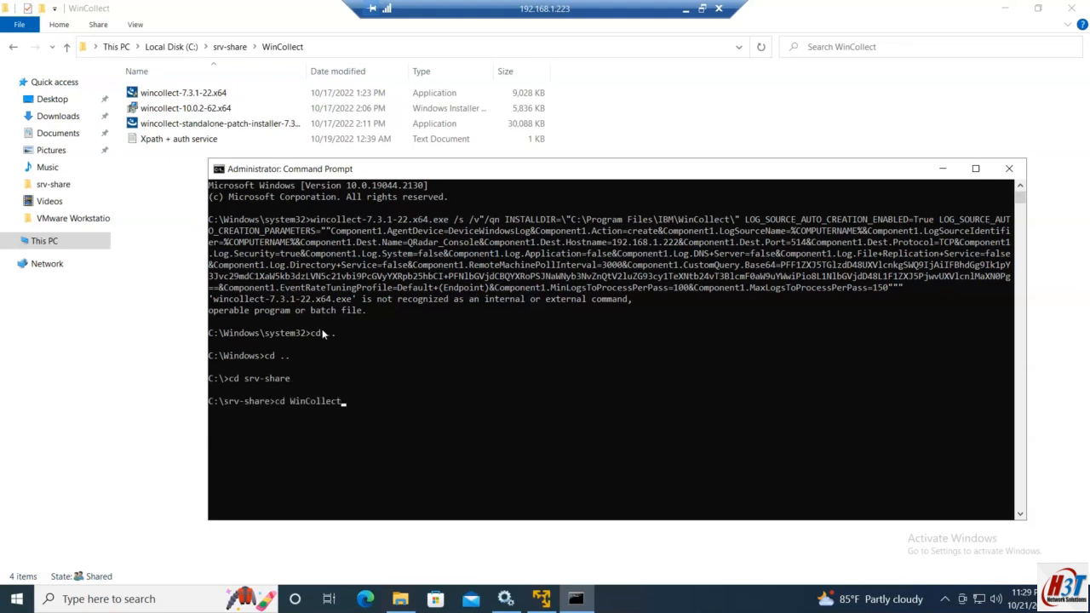
key("Return")
key("Up")
key("Up")
key("Up")
key("Up")
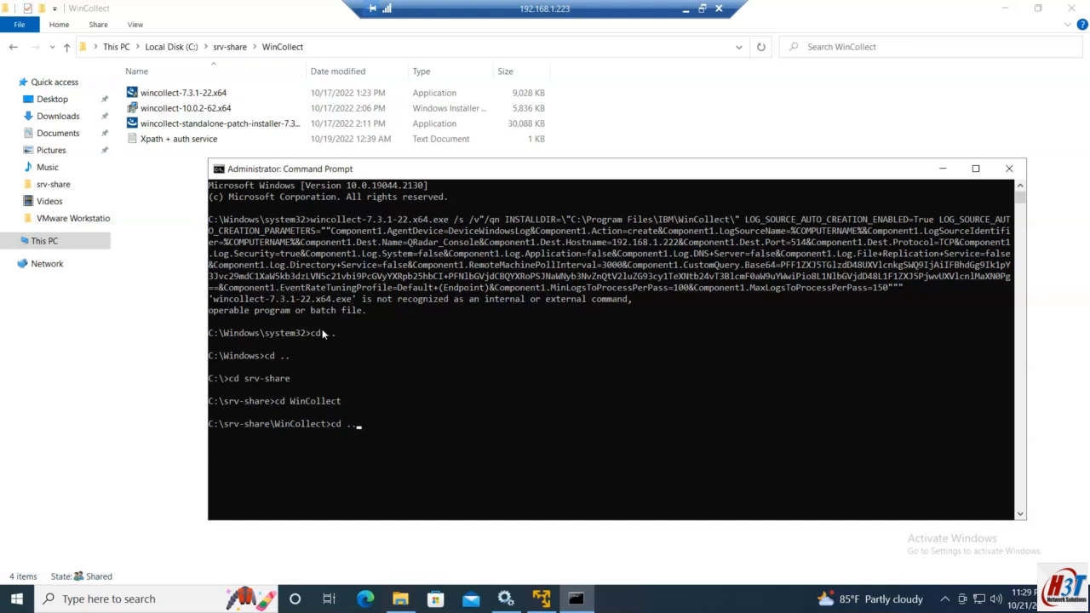
key("Return")
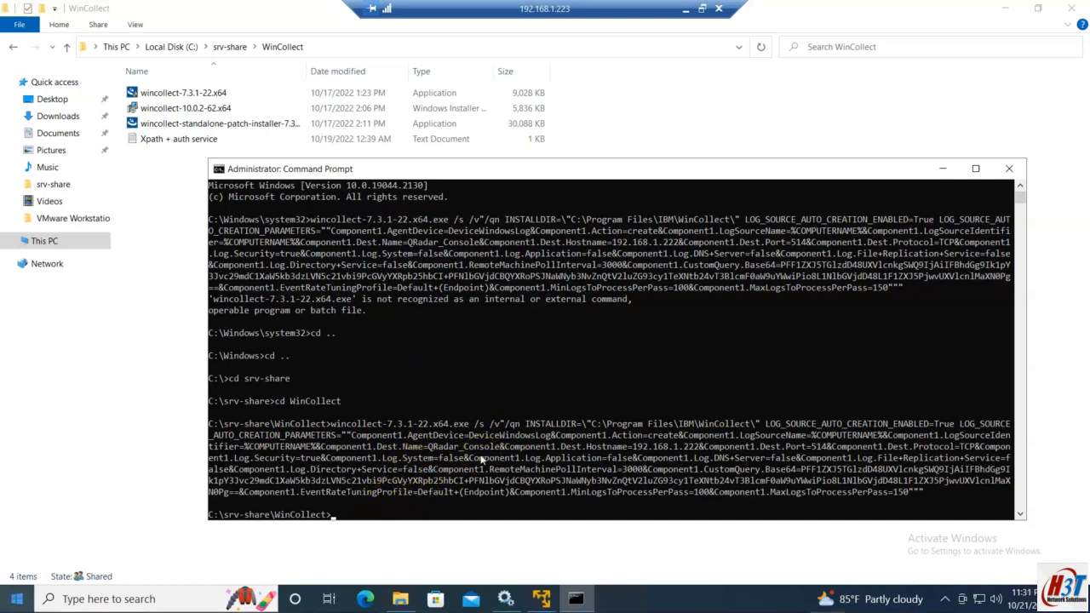
left_click(506, 599)
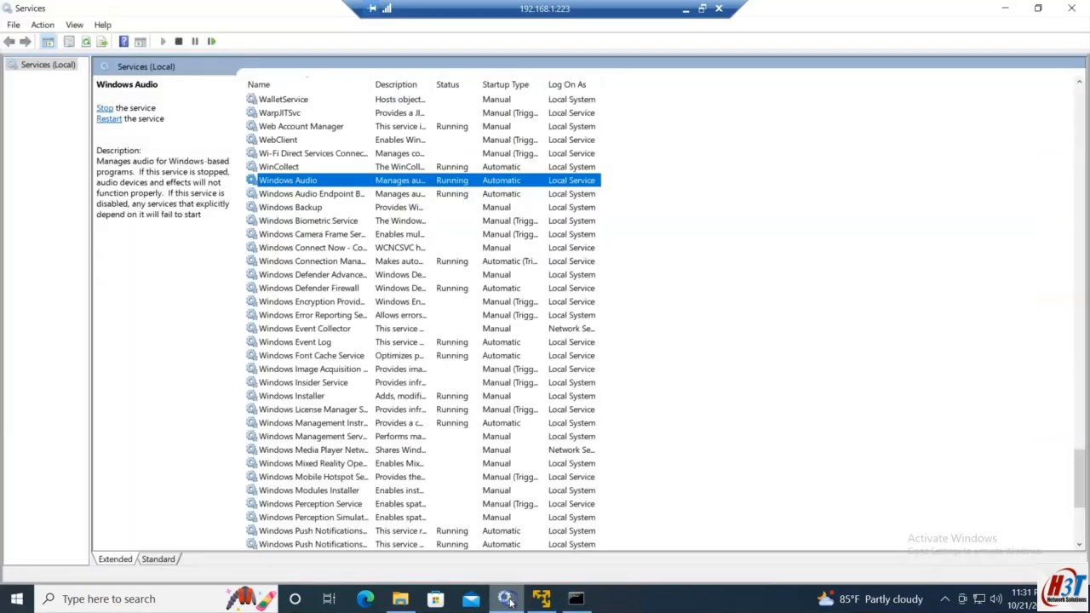
Step: Confirm WinCollect shows Running and Automatic in Services, then view QRadar Log Activity
left_click(294, 170)
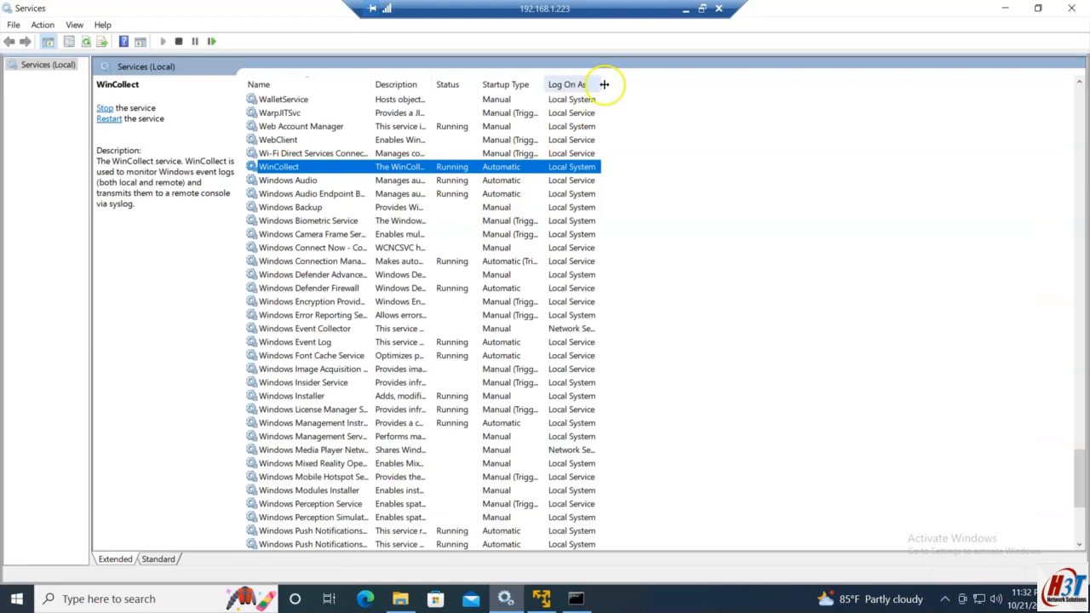
left_click(687, 12)
left_click(297, 596)
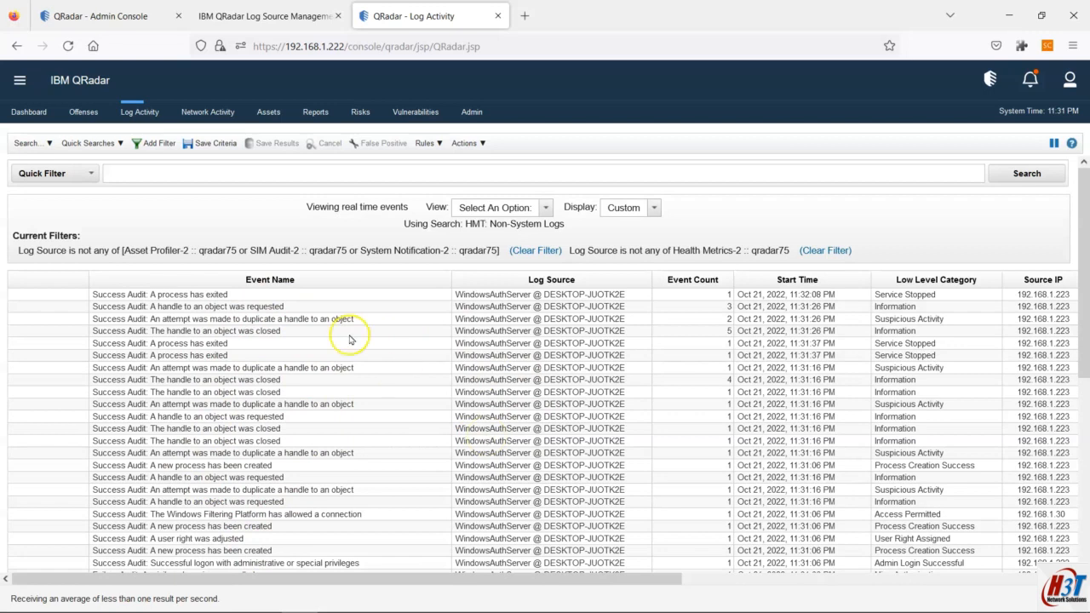
Step: Search QRadar log sources for 192.168.1.223 and glance back at Log Activity
left_click(300, 15)
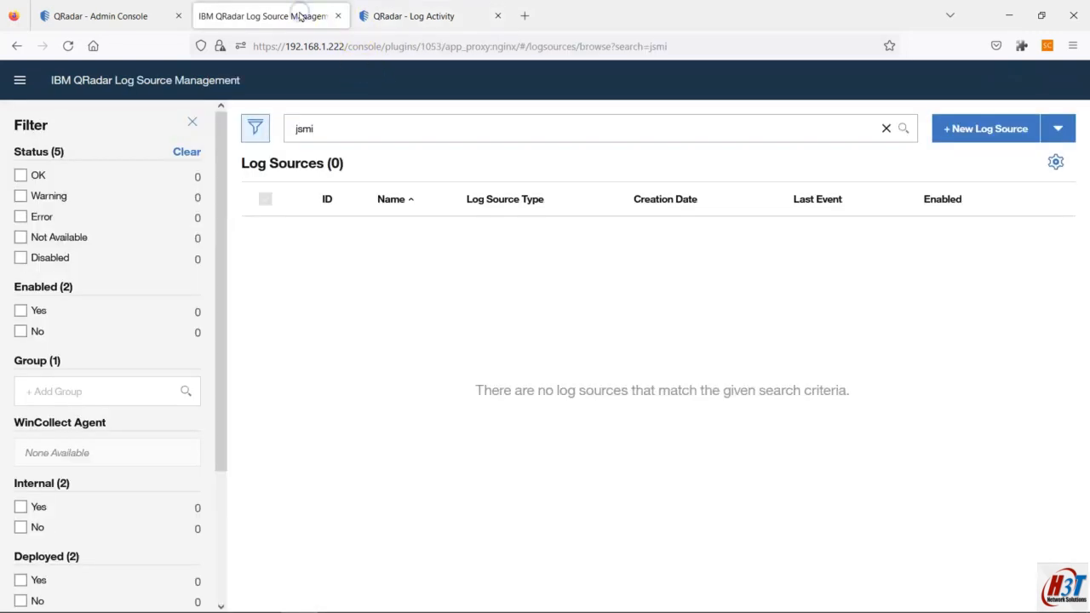
left_click_drag(333, 126, 255, 128)
key("BackSpace")
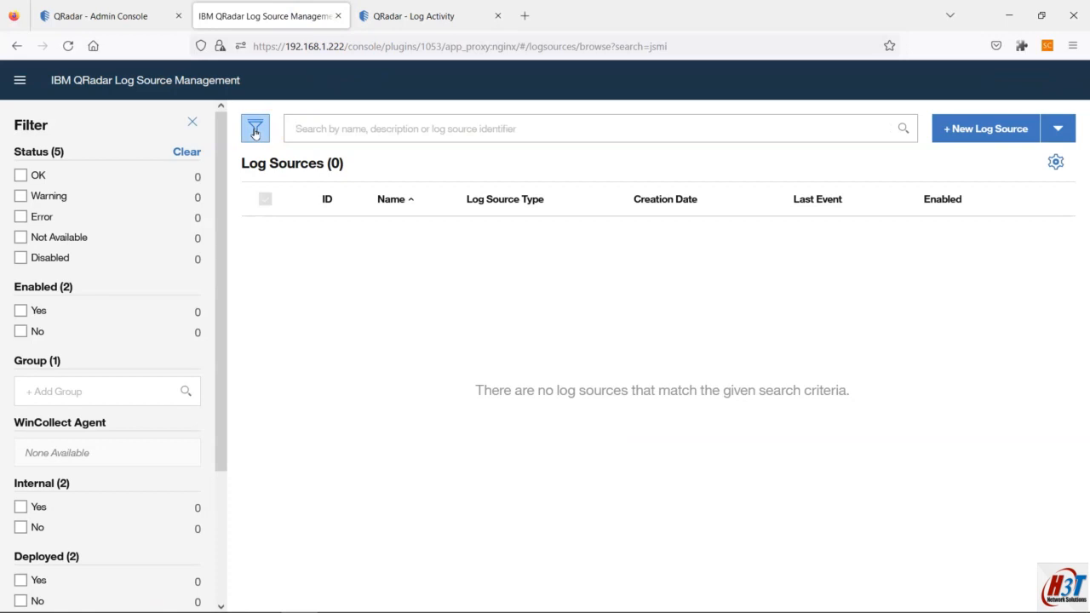
type("192.168.1")
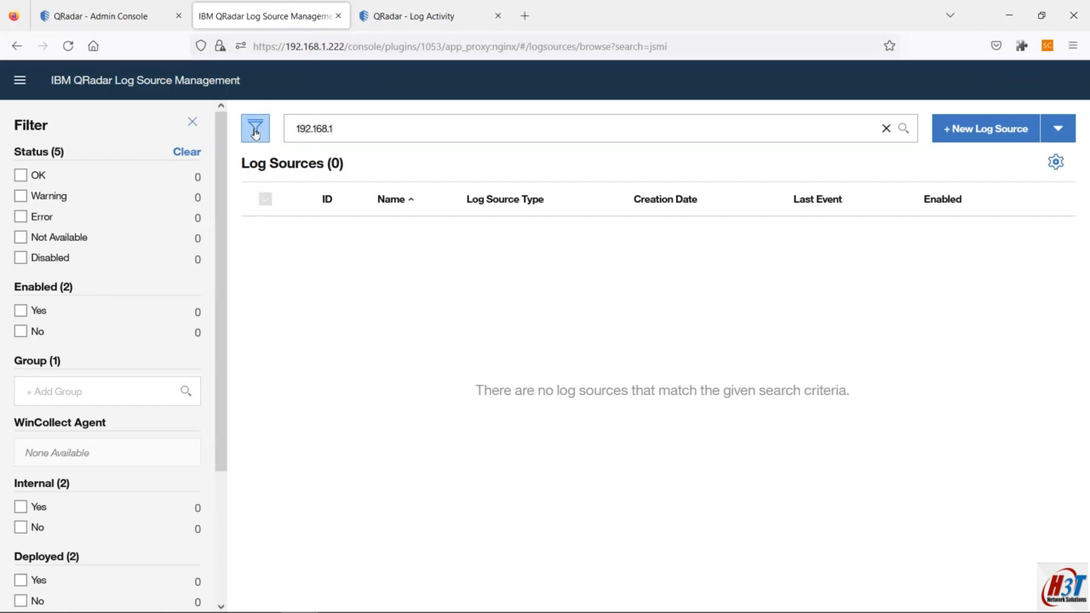
type(".223")
key("Return")
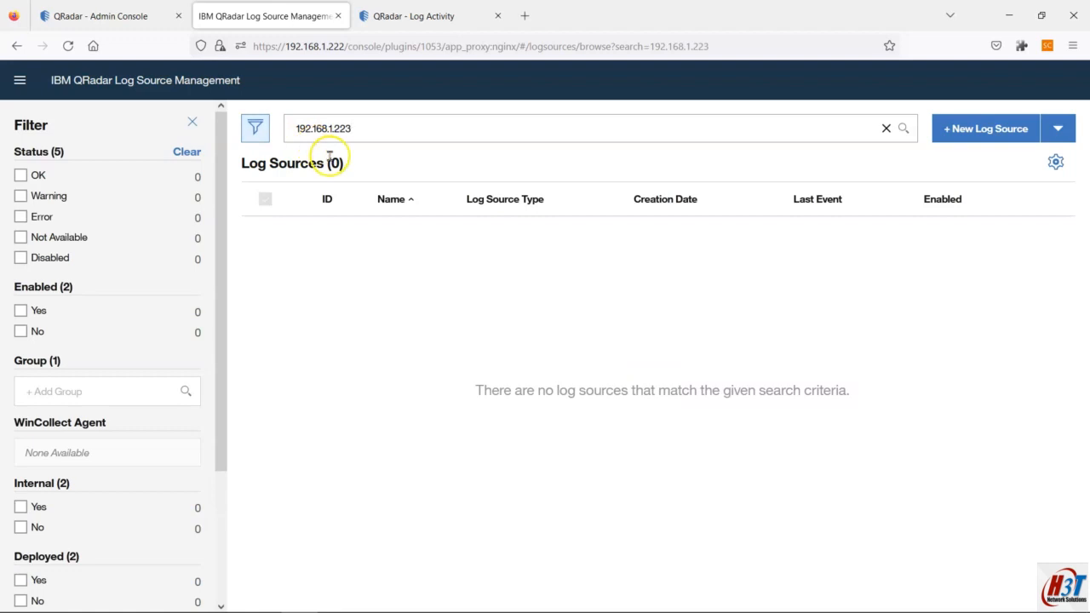
mouse_move(536, 606)
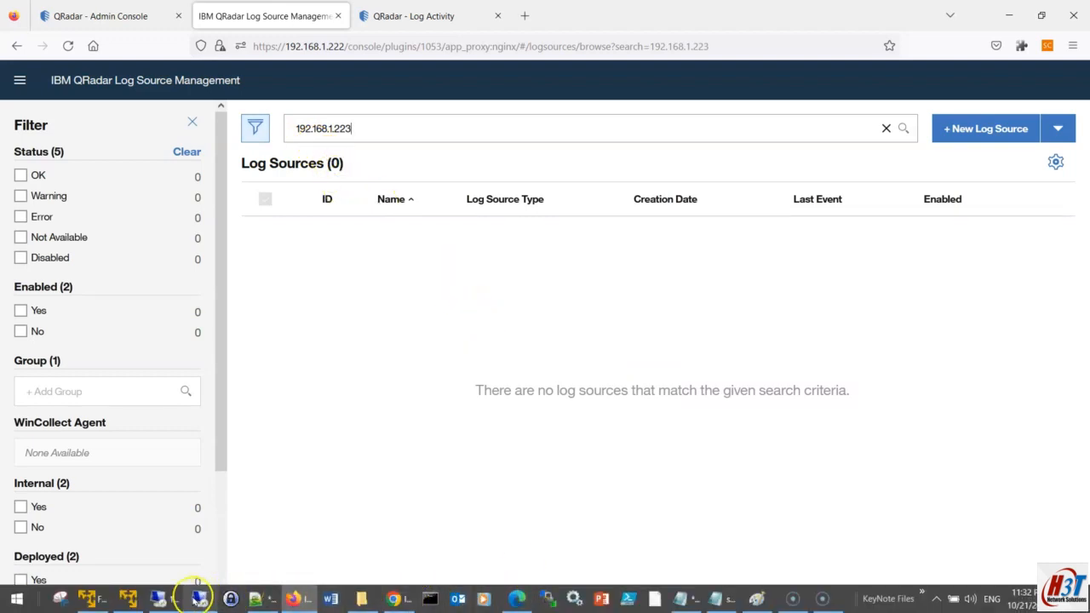
left_click(415, 12)
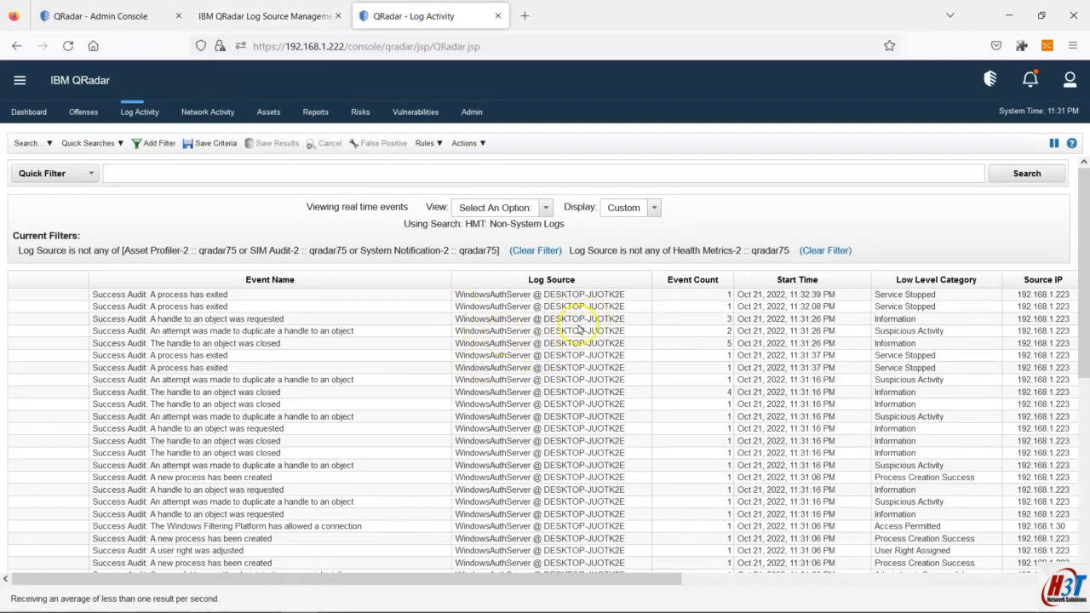
Step: Search log sources for 'desktop' to find the WindowsAuthServer @ DESKTOP-JUOTK2E source
left_click(247, 18)
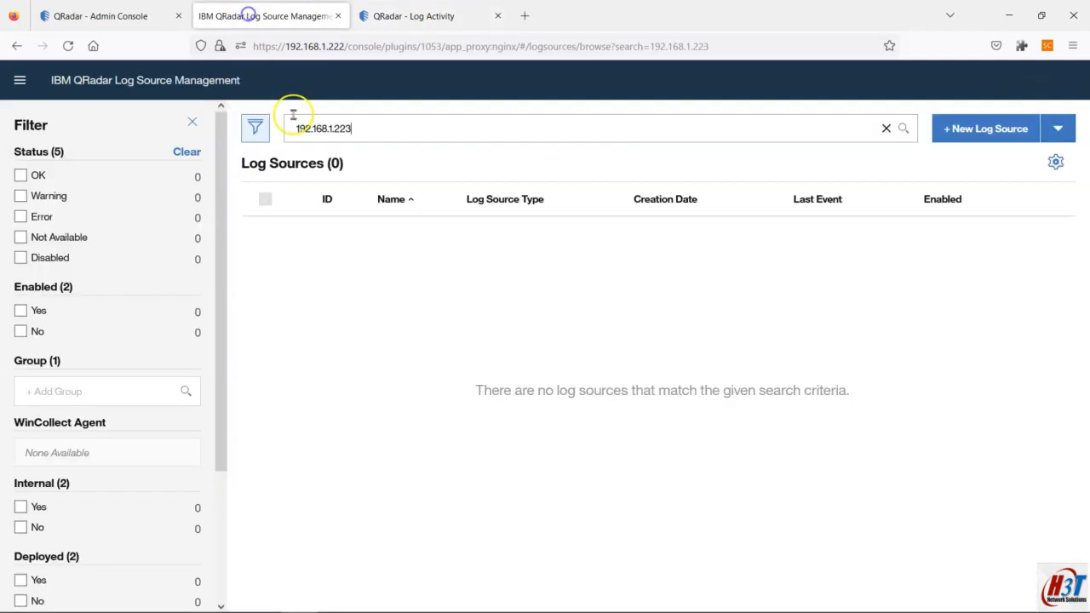
left_click_drag(360, 135, 162, 99)
type("desktop")
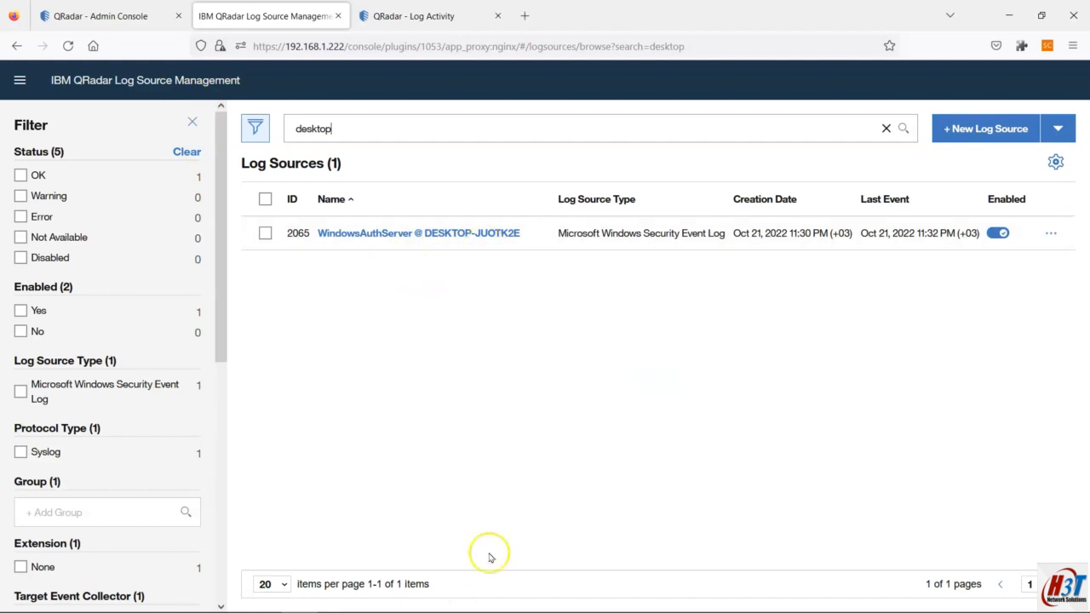
mouse_move(440, 605)
left_click(159, 598)
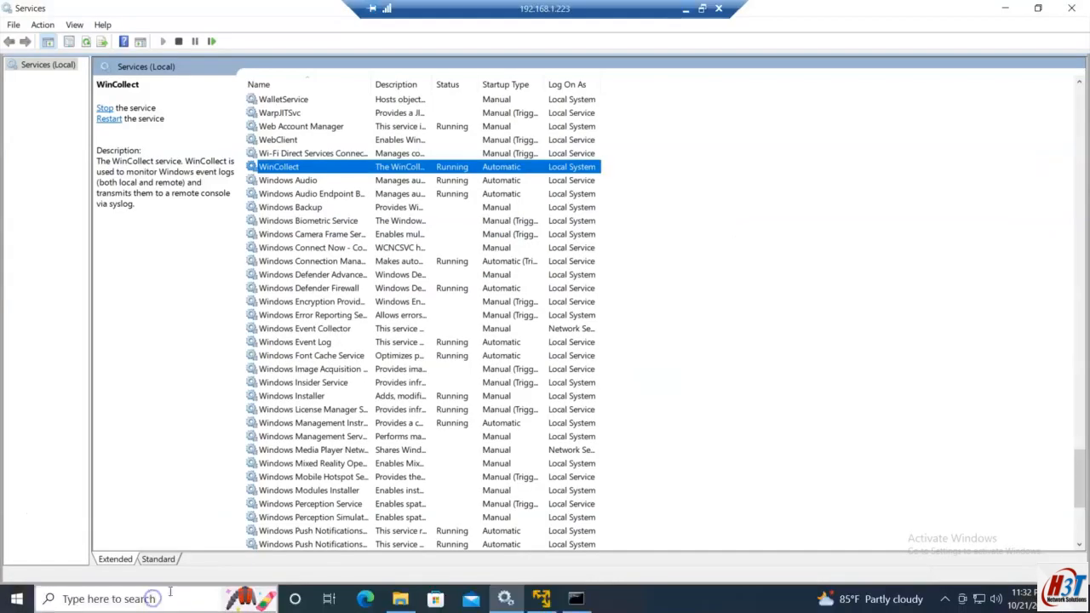
Step: Run echo %COMPUTERNAME% at the admin prompt, fixing the $ typo, to show DESKTOP-JUOTK2E
left_click(576, 599)
left_click(480, 397)
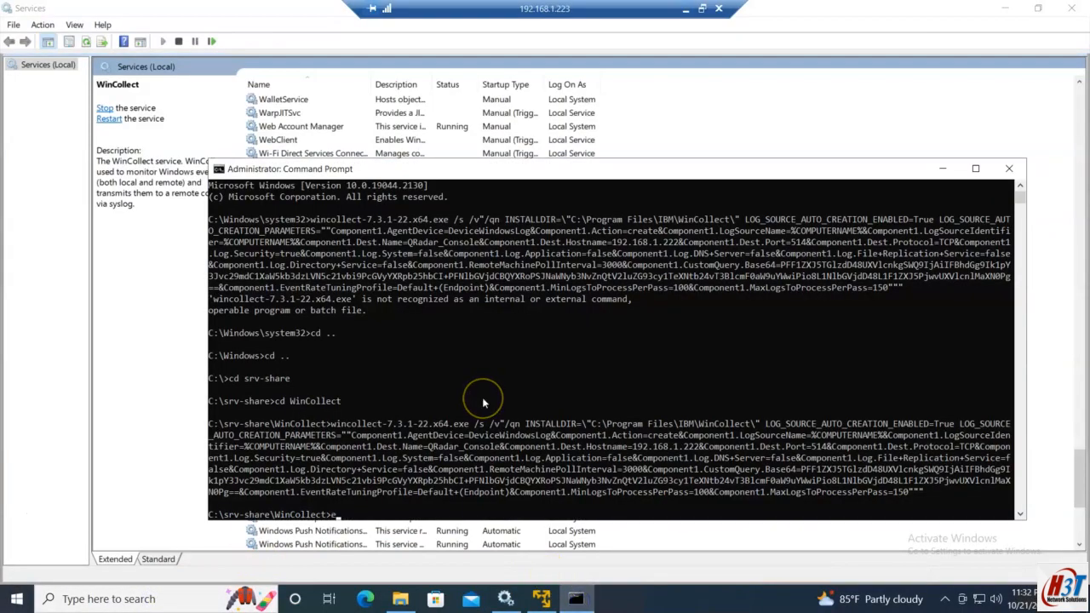
type("echo $COMPUTERNAME%")
key("Return")
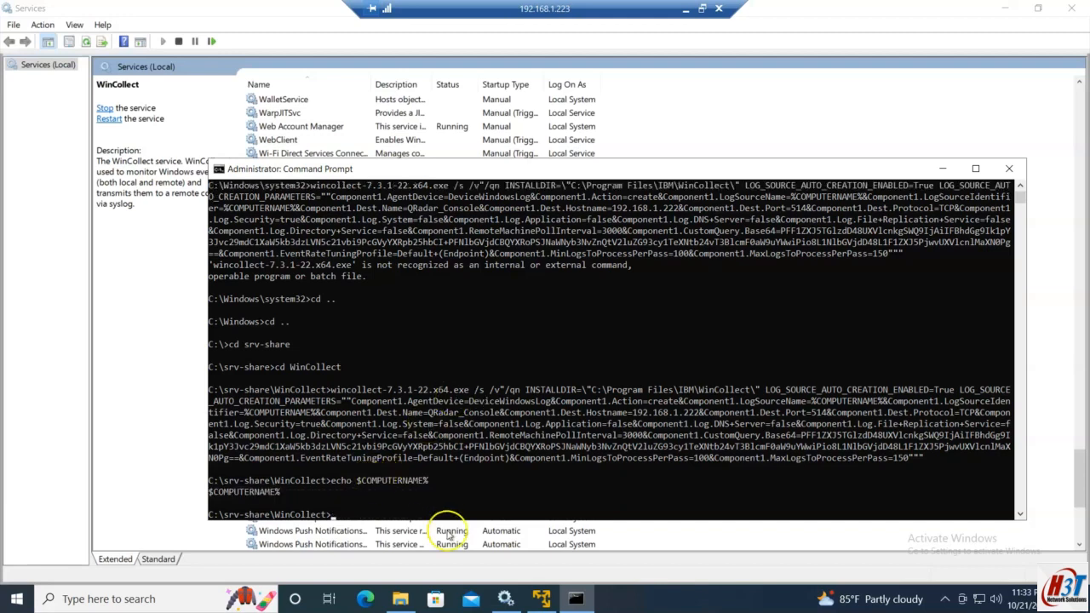
key("Up")
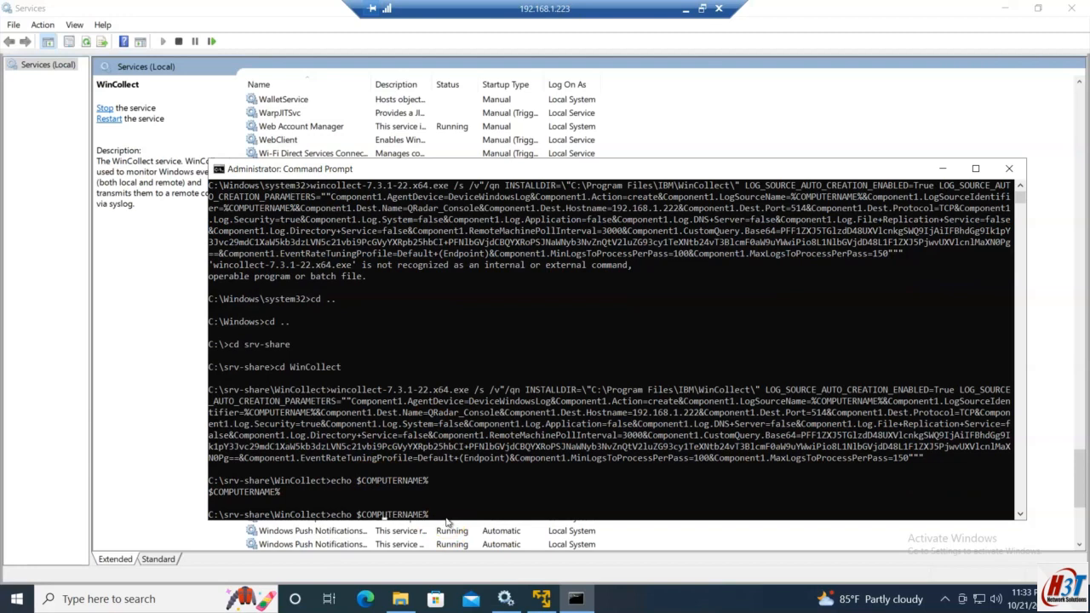
key("BackSpace")
type("%")
key("Return")
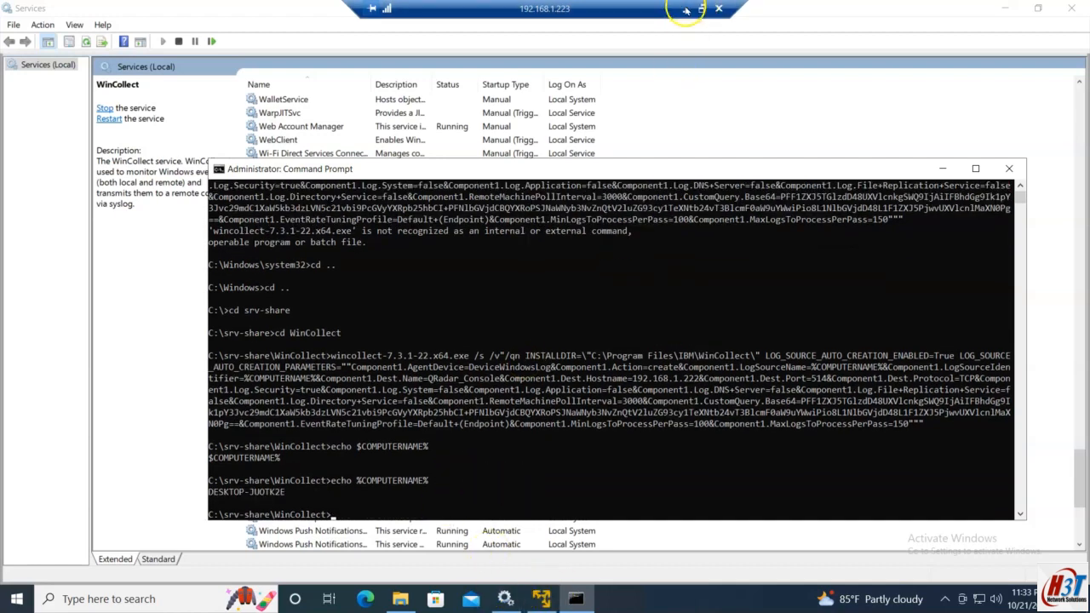
left_click_drag(763, 356, 915, 426)
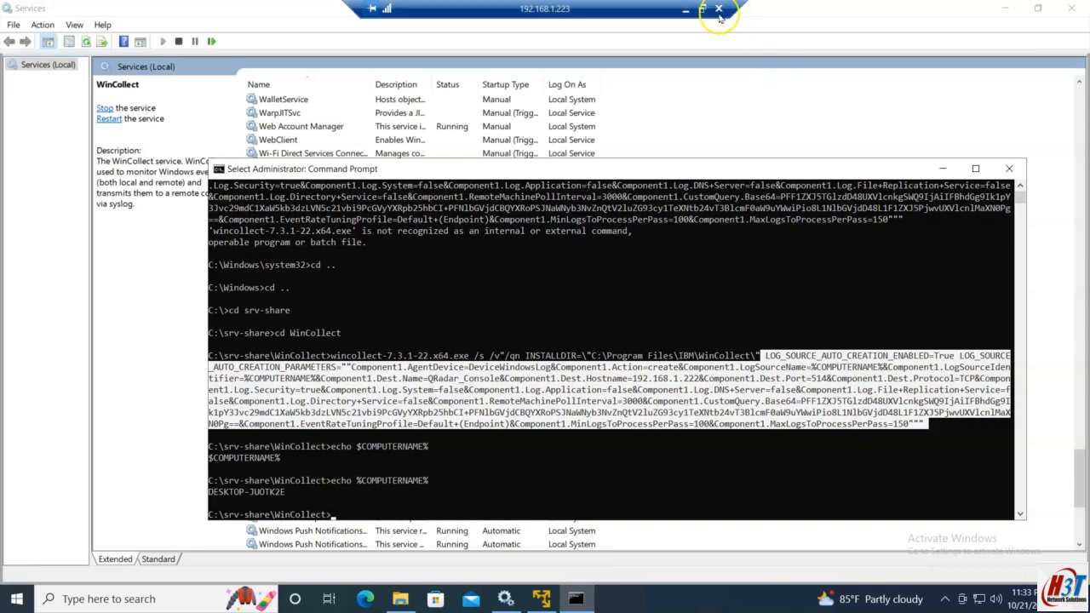
Step: Open the WindowsAuthServer log source summary, cancel editing, close it, and note its creation time
left_click(686, 8)
left_click(448, 242)
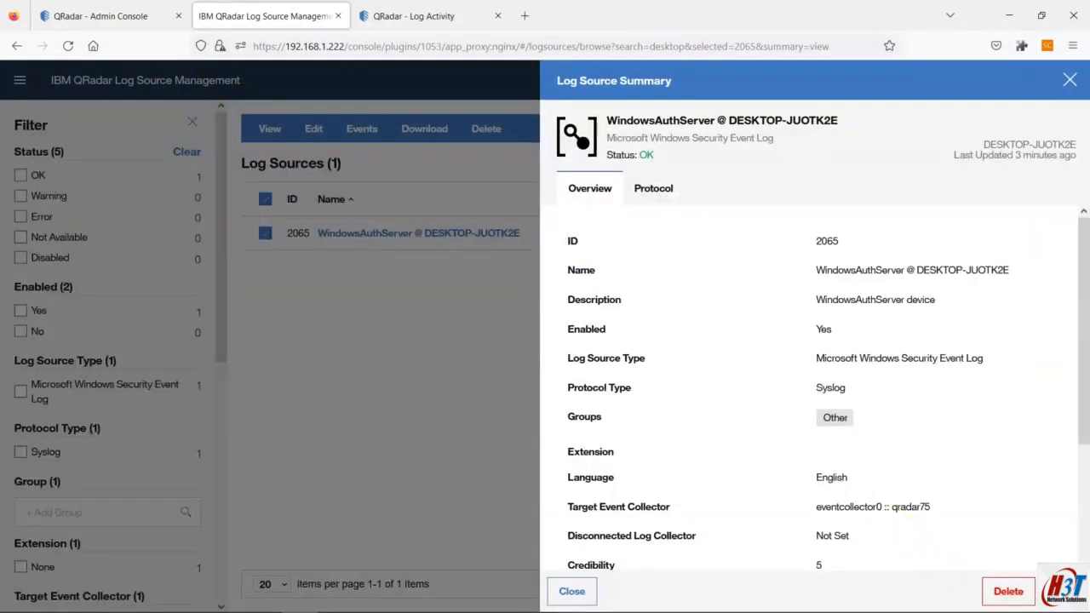
left_click(1054, 589)
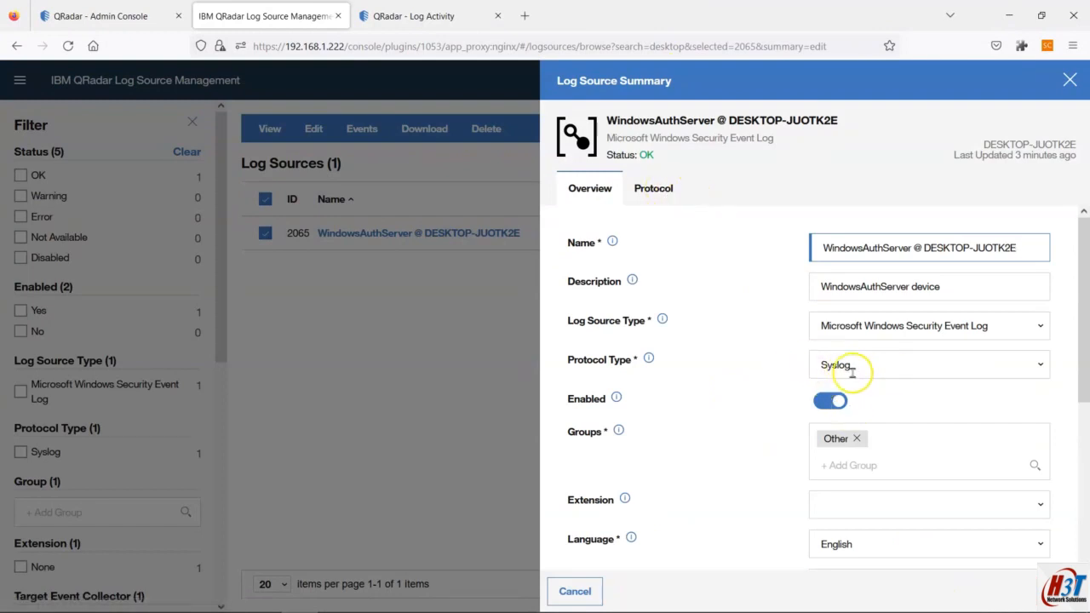
left_click(575, 591)
left_click(586, 594)
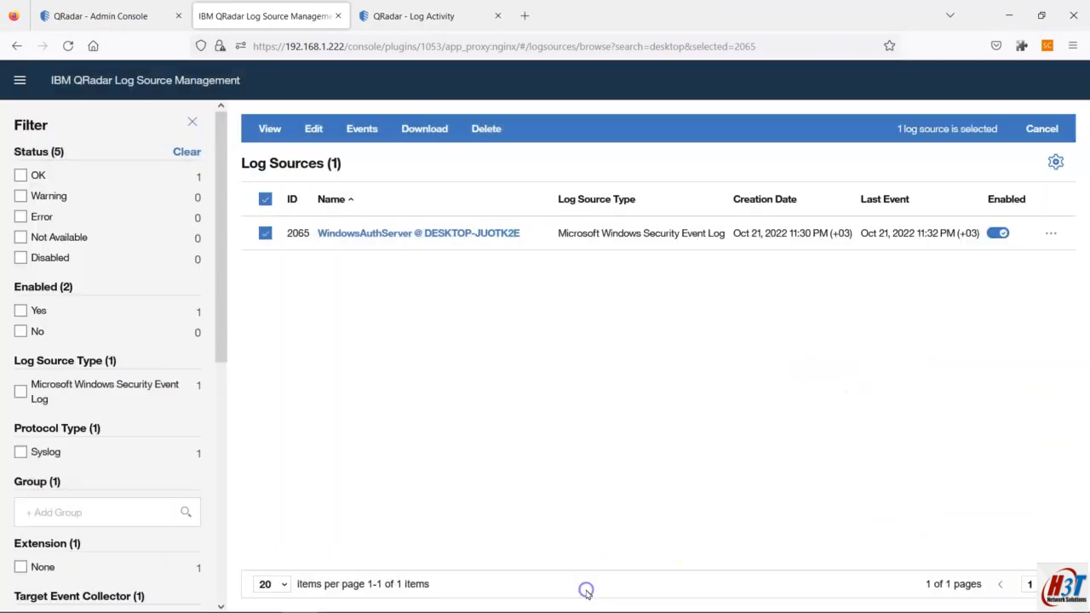
left_click_drag(791, 235, 827, 234)
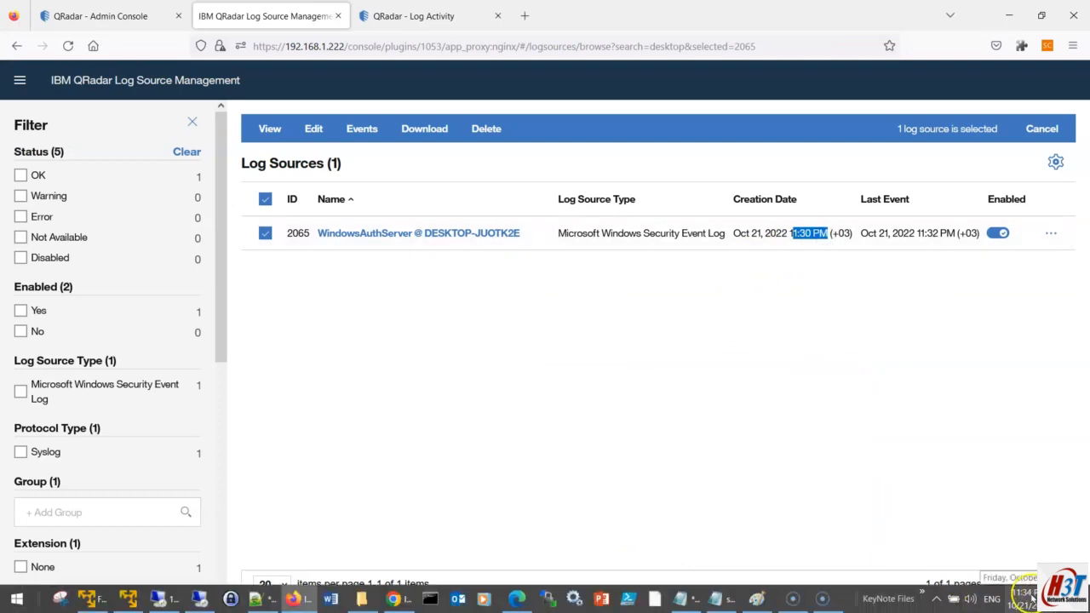
left_click(604, 375)
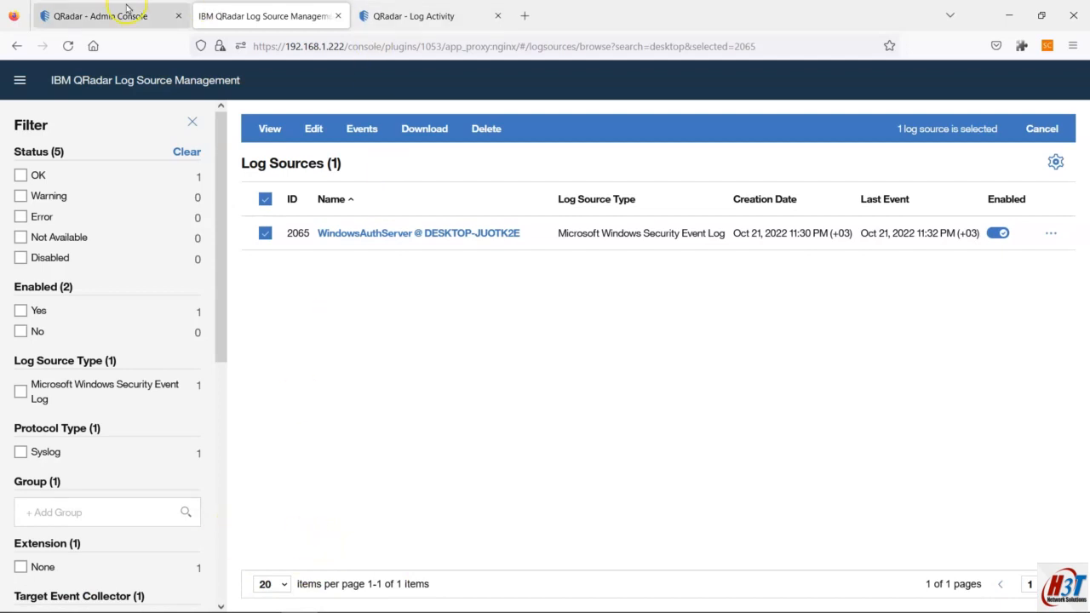
Step: Check incoming events in Log Activity and return to Log Source Management
left_click(410, 16)
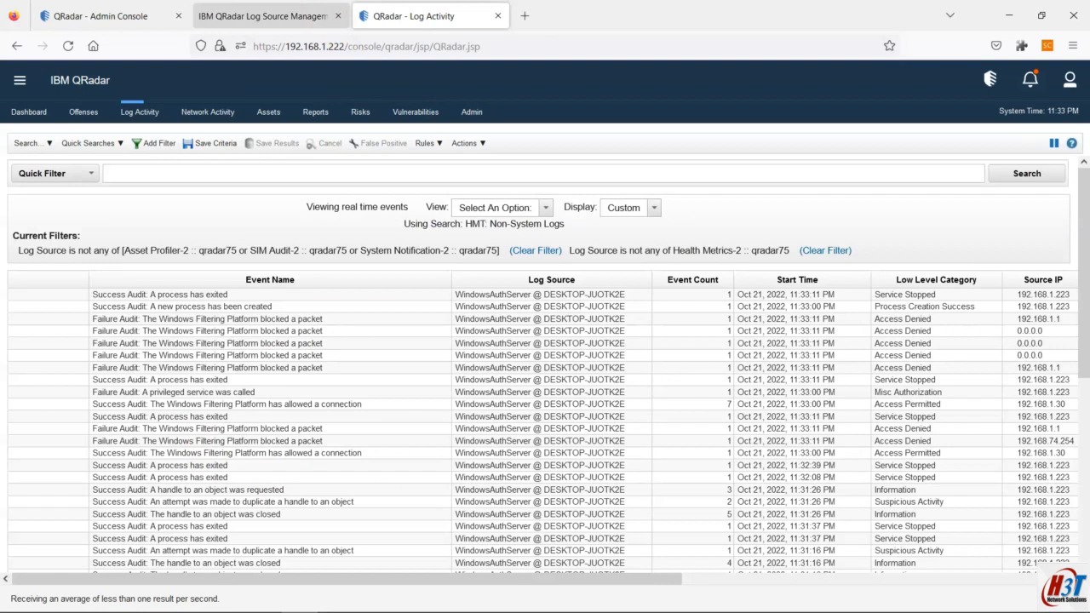
left_click(285, 17)
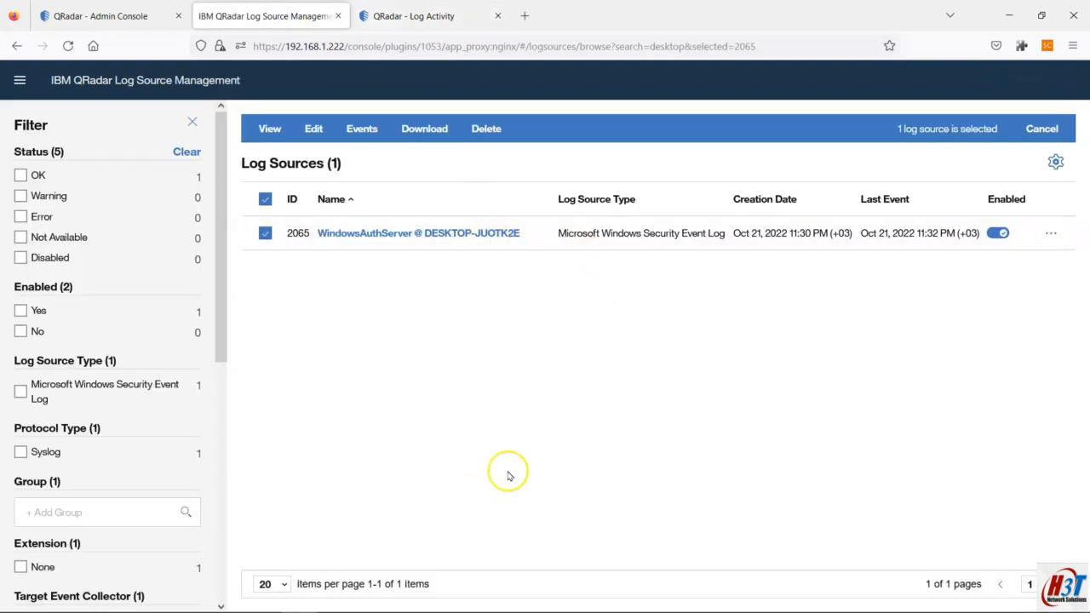
mouse_move(680, 600)
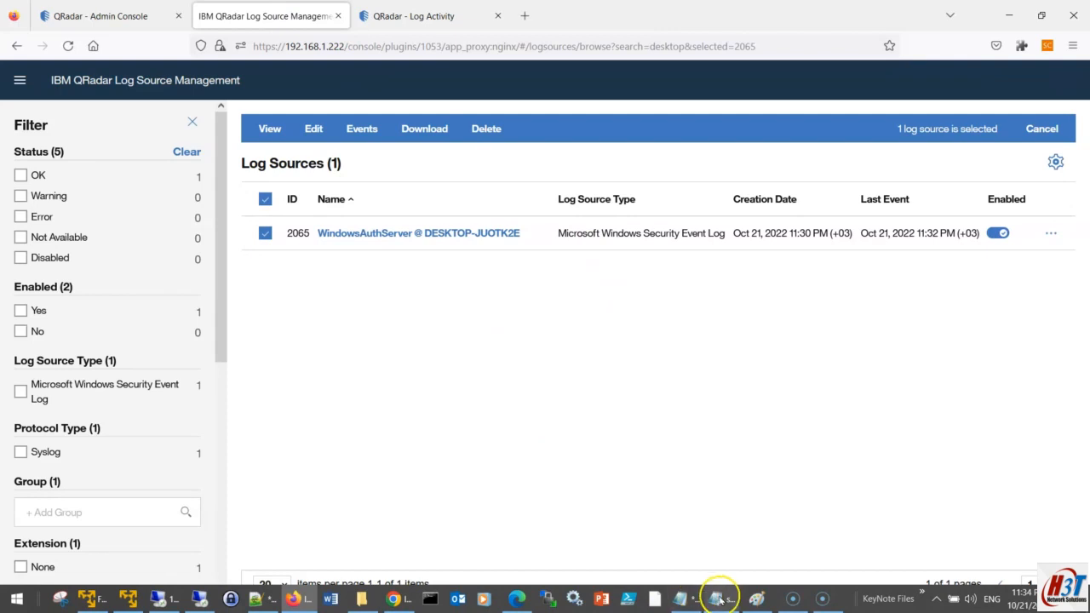
left_click(691, 599)
Step: Turn on Word Wrap so the long wincollect install command fits, and save Hands ON plan.txt
scroll(225, 341, "down", 1)
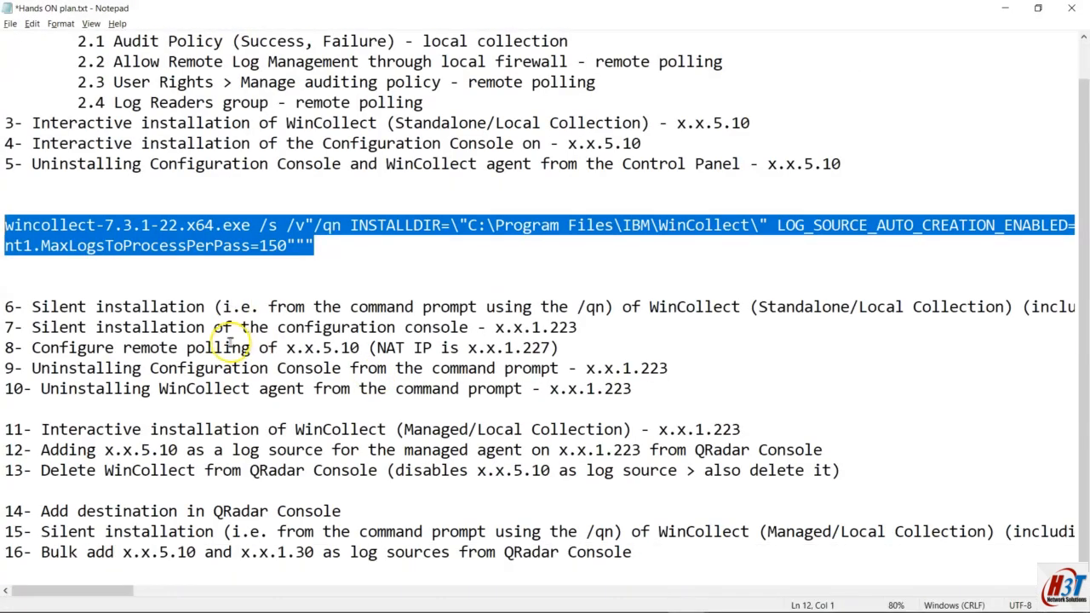
left_click(5, 306)
left_click_drag(5, 307, 776, 307)
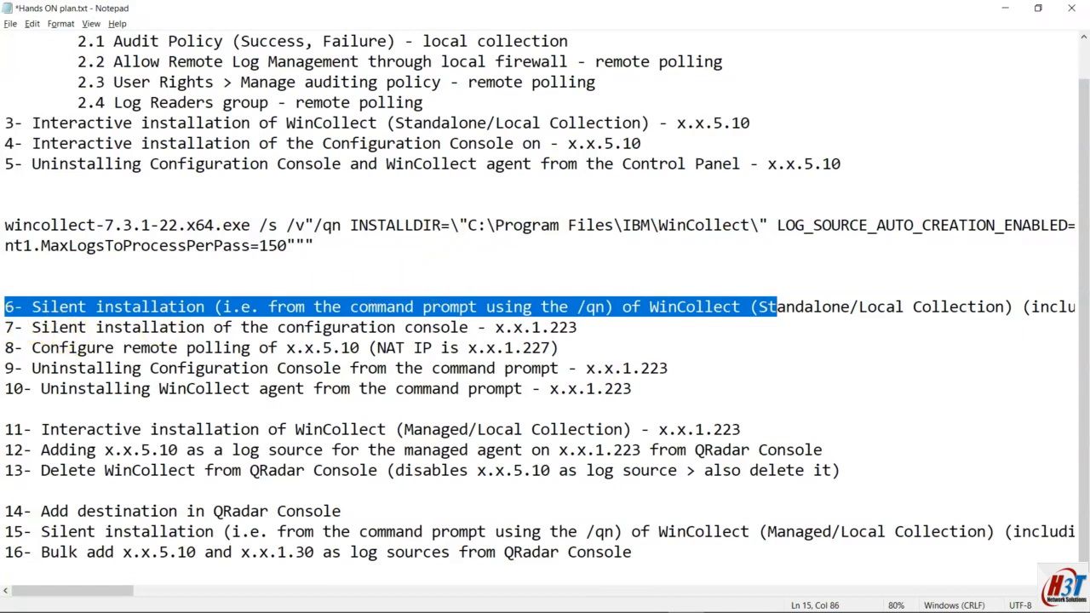
left_click(11, 324)
left_click_drag(5, 225, 451, 259)
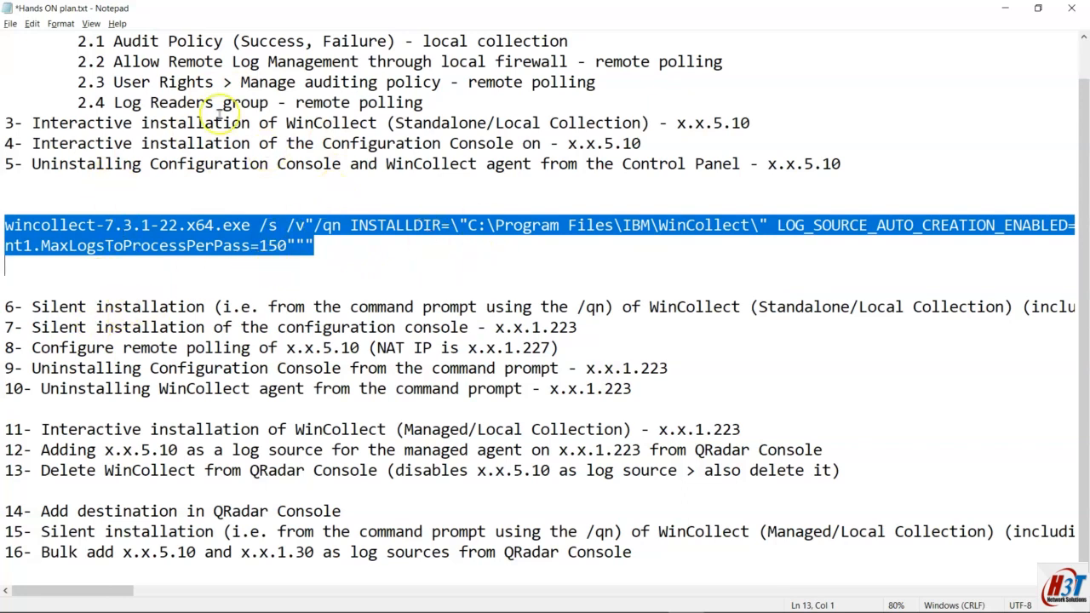
left_click(93, 24)
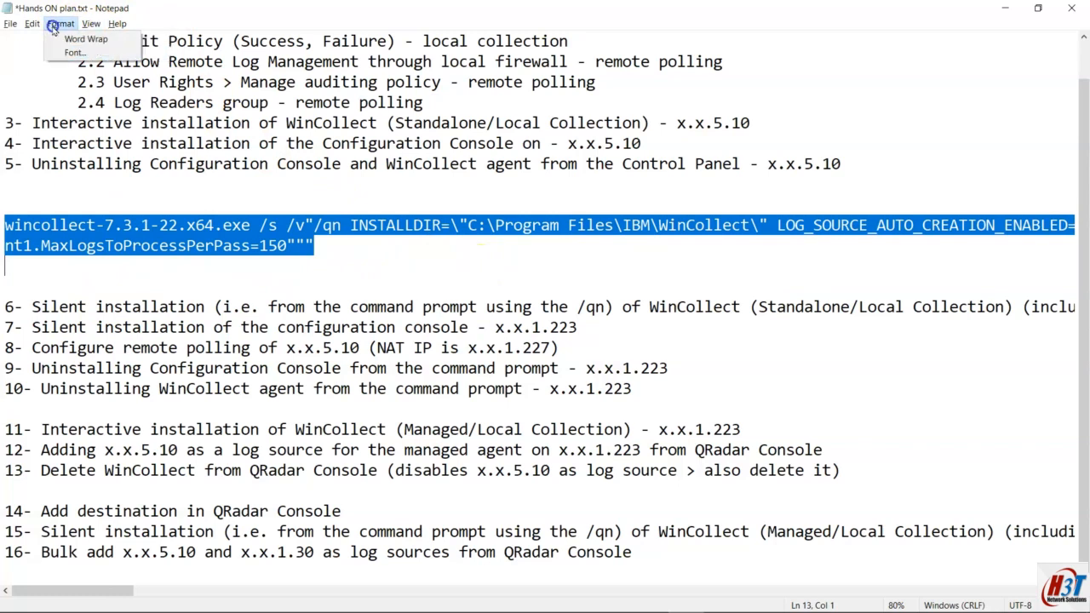
left_click(60, 43)
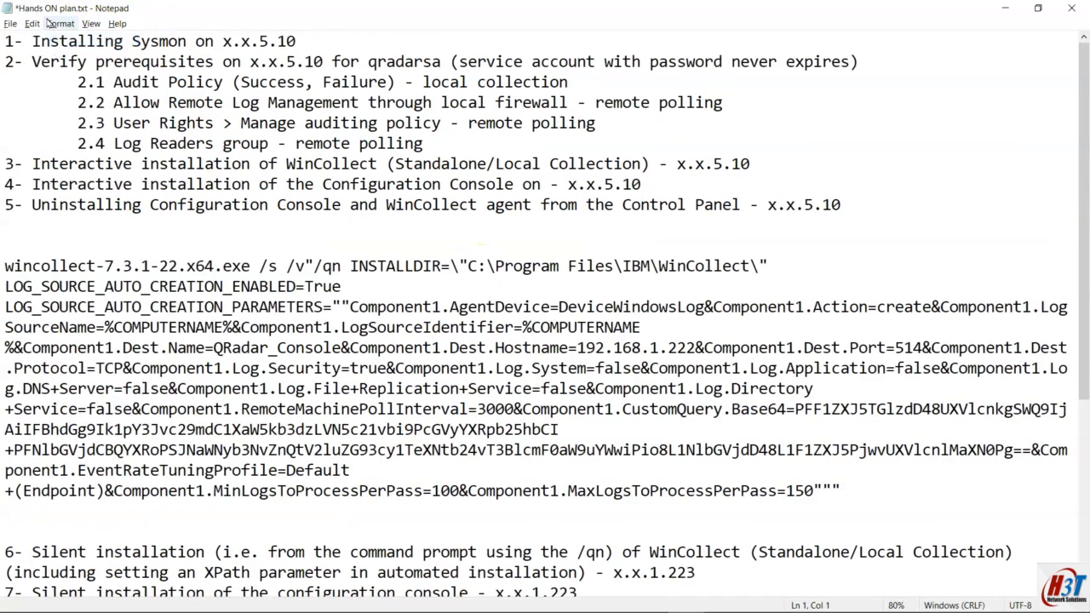
key("ctrl+s")
Step: Review the wrapped install command's COMPUTERNAME part, then highlight plan item 7 on console installation
scroll(364, 308, "down", 2)
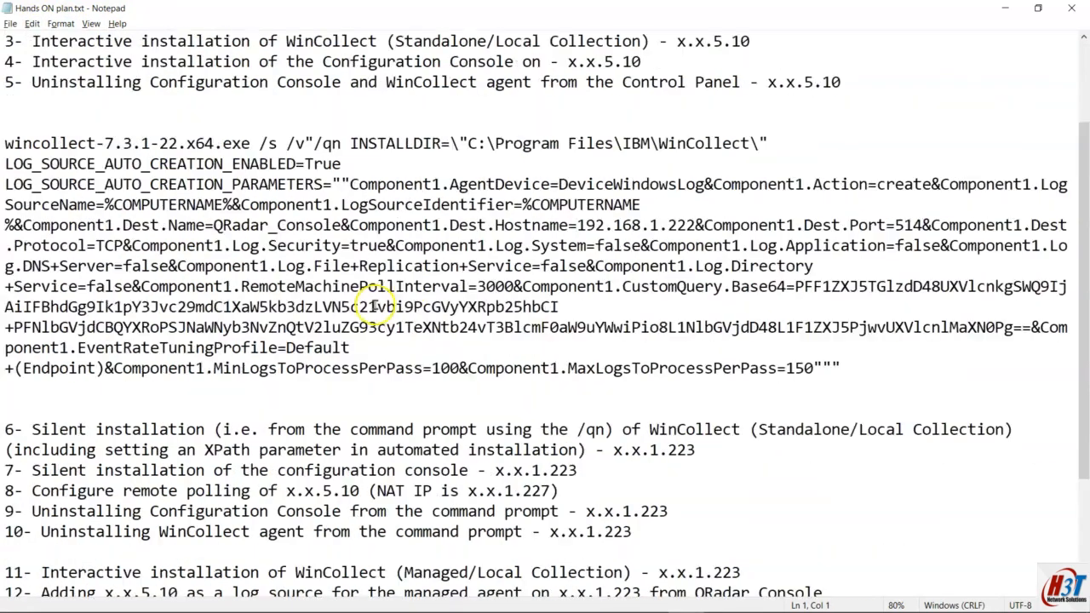
scroll(436, 259, "down", 2, "ctrl")
left_click_drag(4, 184, 664, 349)
left_click(665, 318)
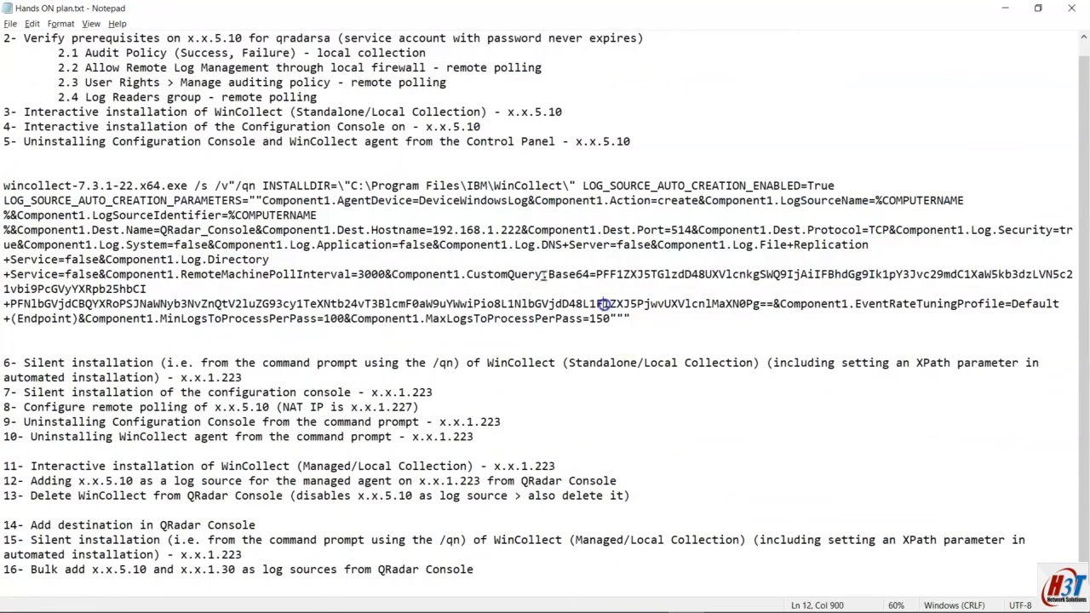
left_click_drag(316, 216, 215, 216)
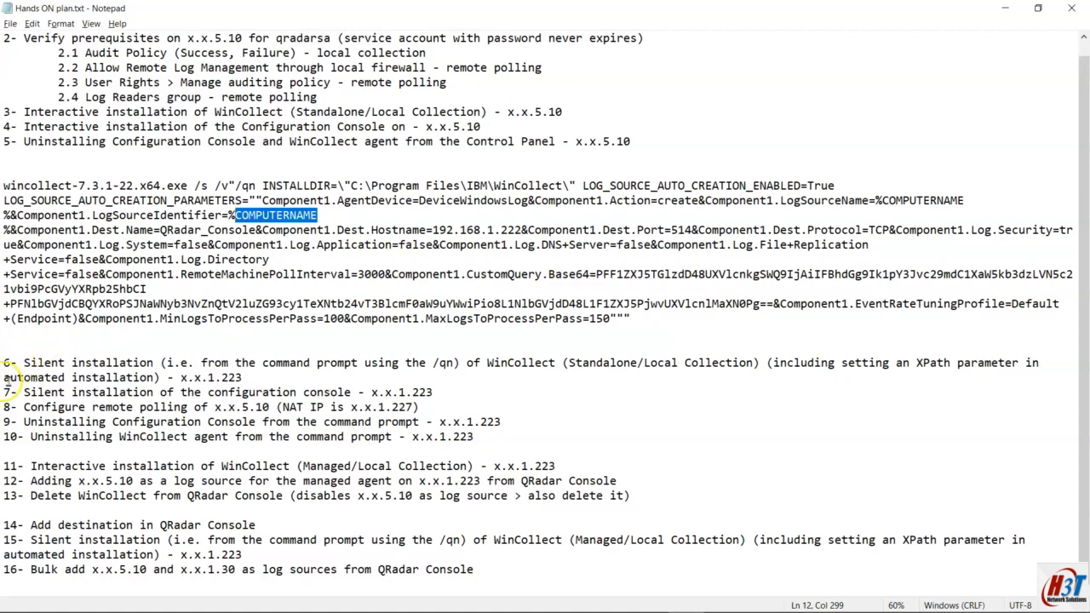
scroll(8, 375, "up", 1)
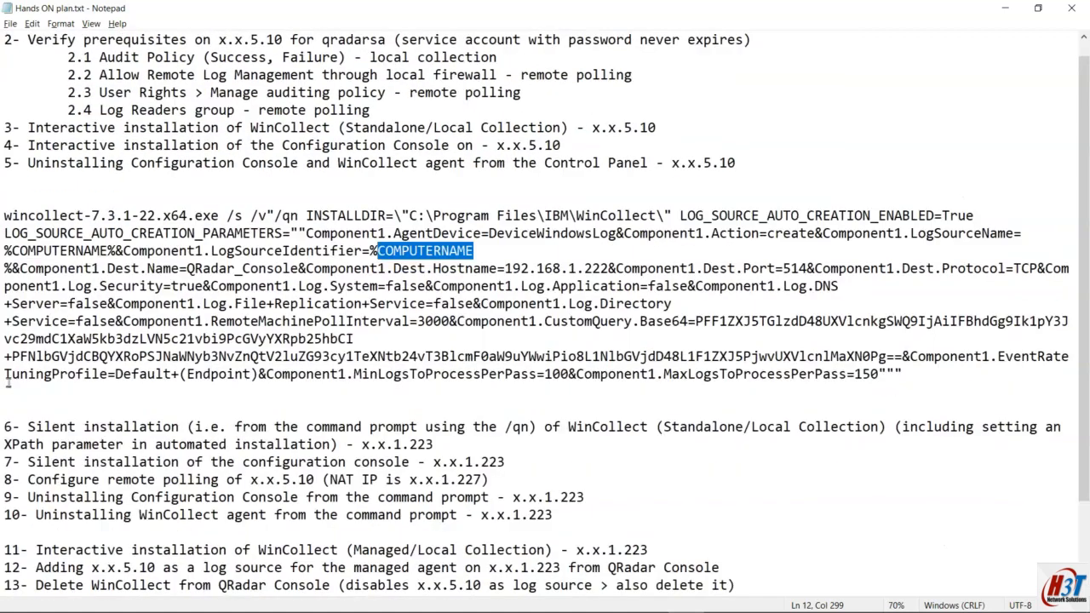
scroll(9, 383, "down", 1)
scroll(9, 354, "down", 1)
left_click_drag(9, 358, 517, 358)
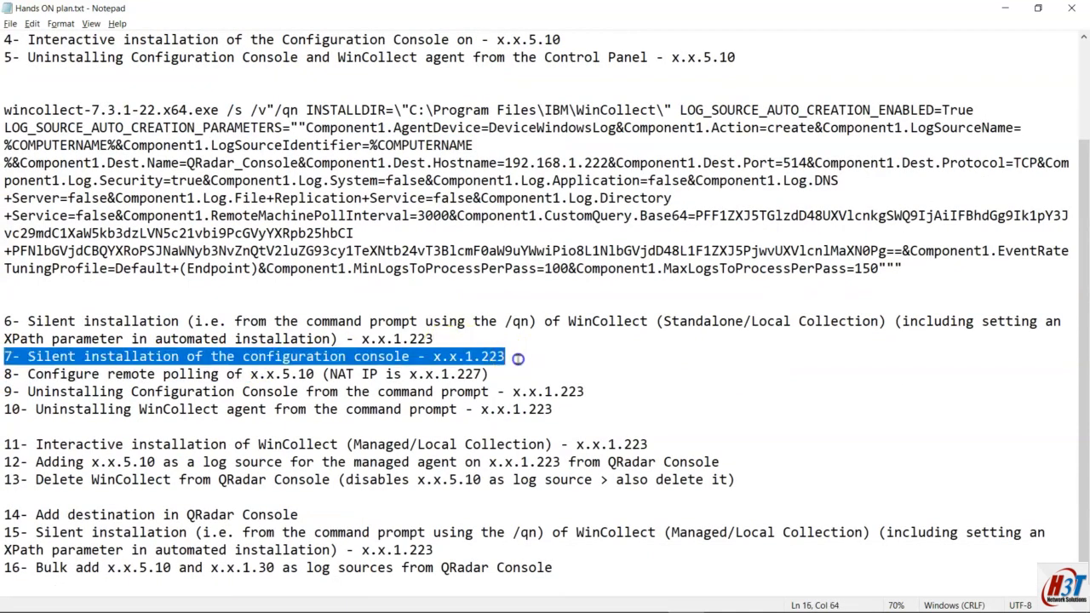
mouse_move(391, 606)
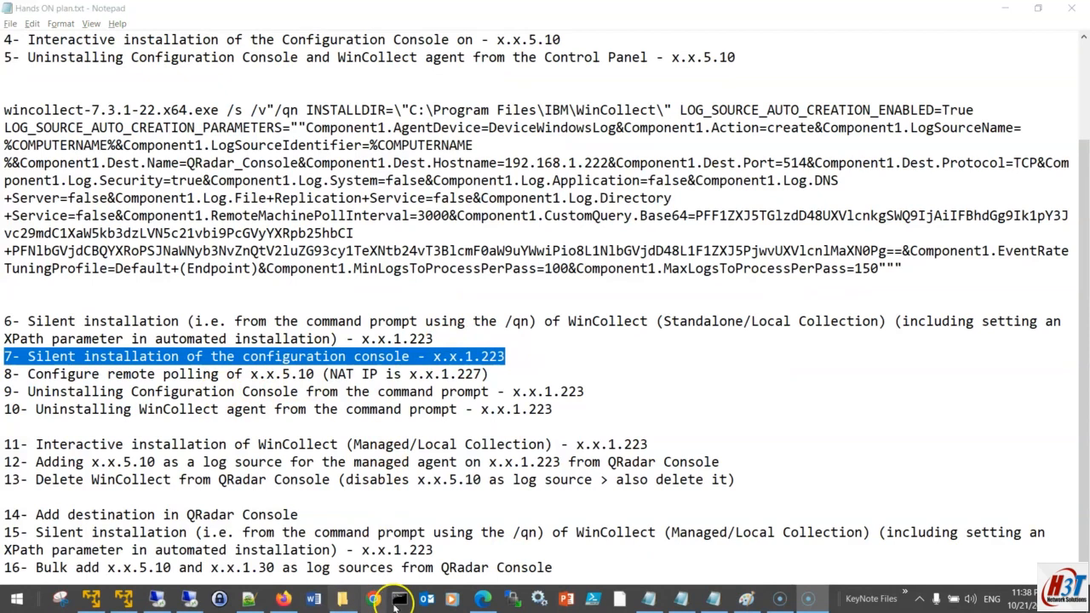
Step: Select the first setup.exe silent install command on the IBM silent installation page
left_click(482, 599)
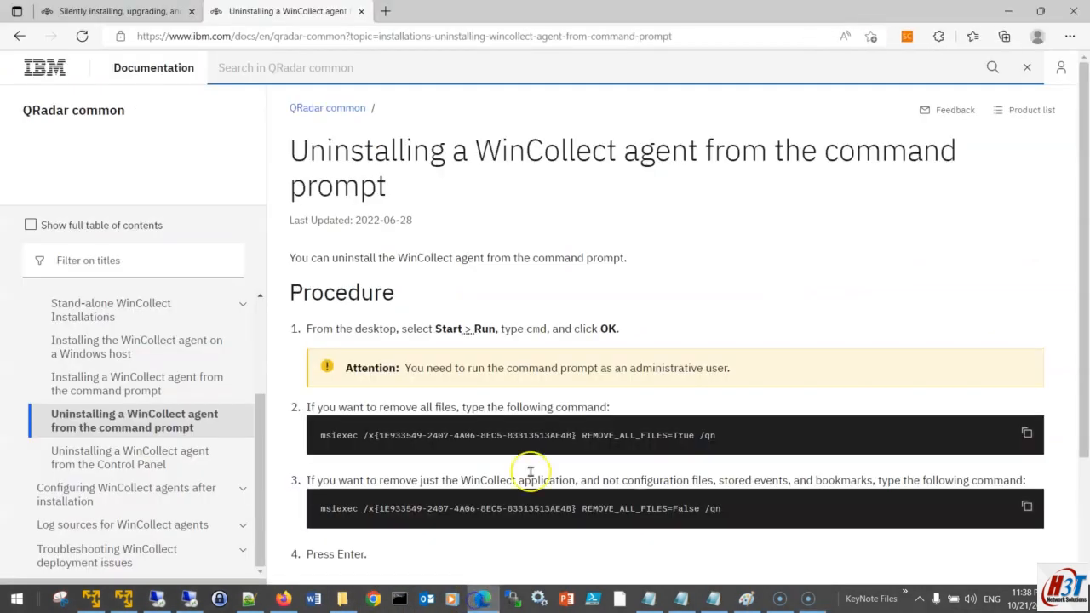
left_click(136, 10)
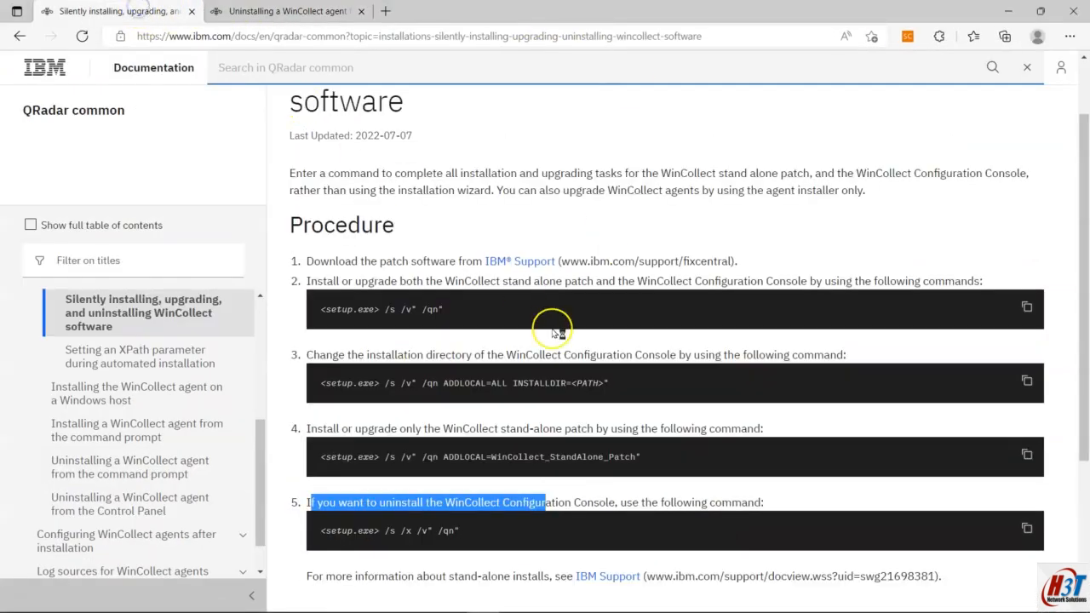
left_click(550, 511)
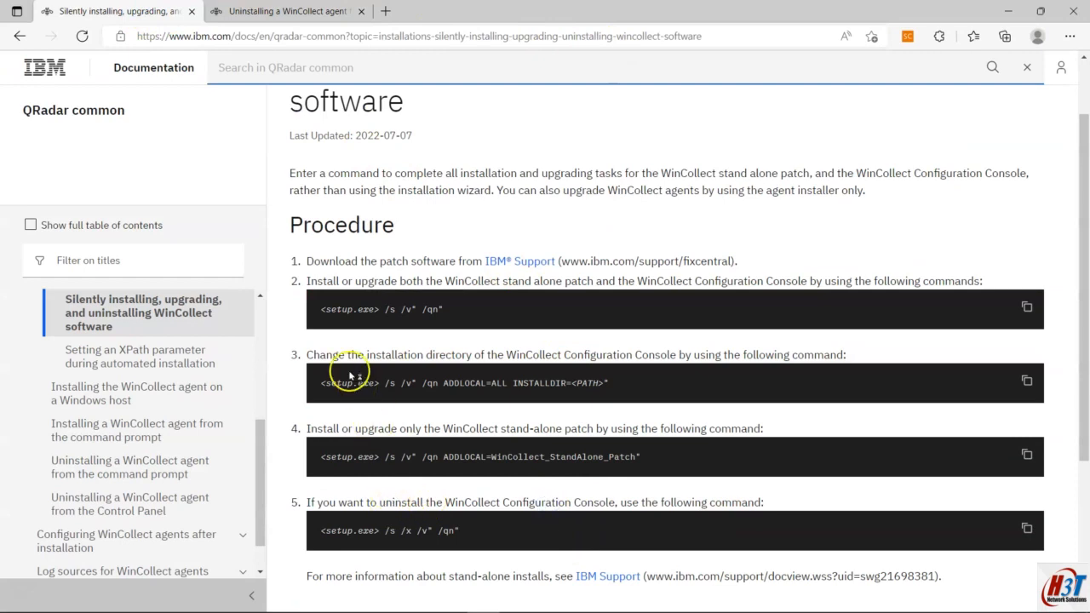
scroll(345, 350, "up", 1)
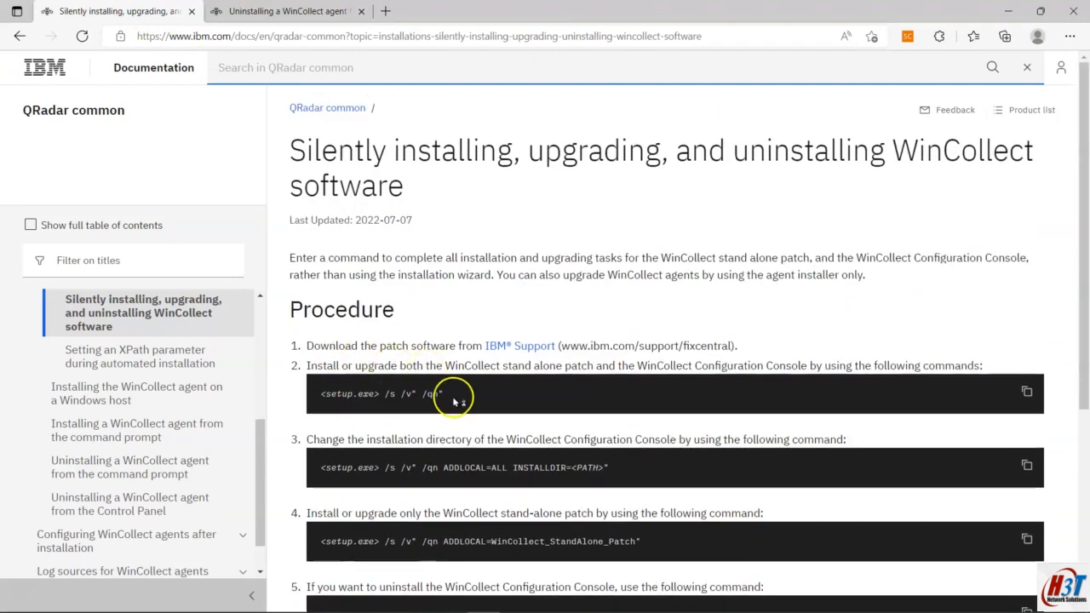
left_click_drag(444, 394, 333, 397)
Step: Bring the remote 192.168.1.223 session's Command Prompt to the front
mouse_move(630, 602)
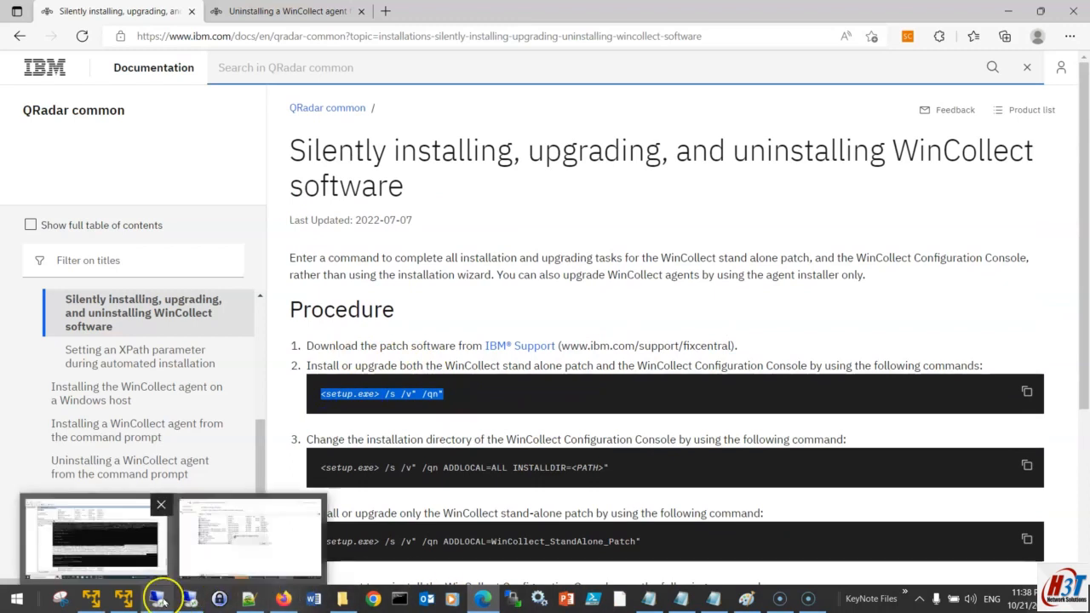
left_click(714, 599)
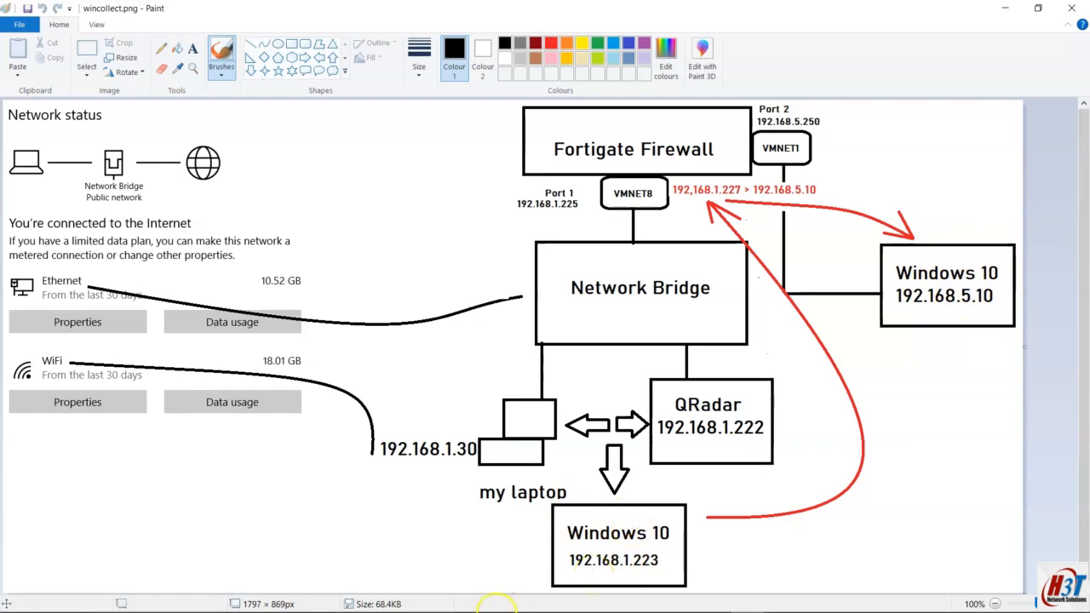
mouse_move(512, 611)
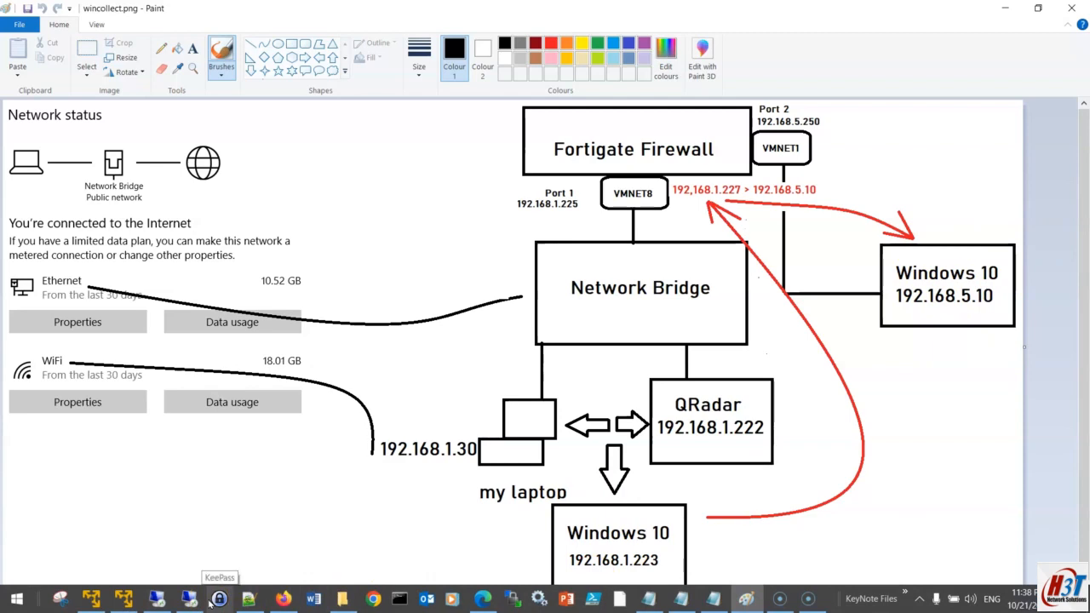
left_click(191, 600)
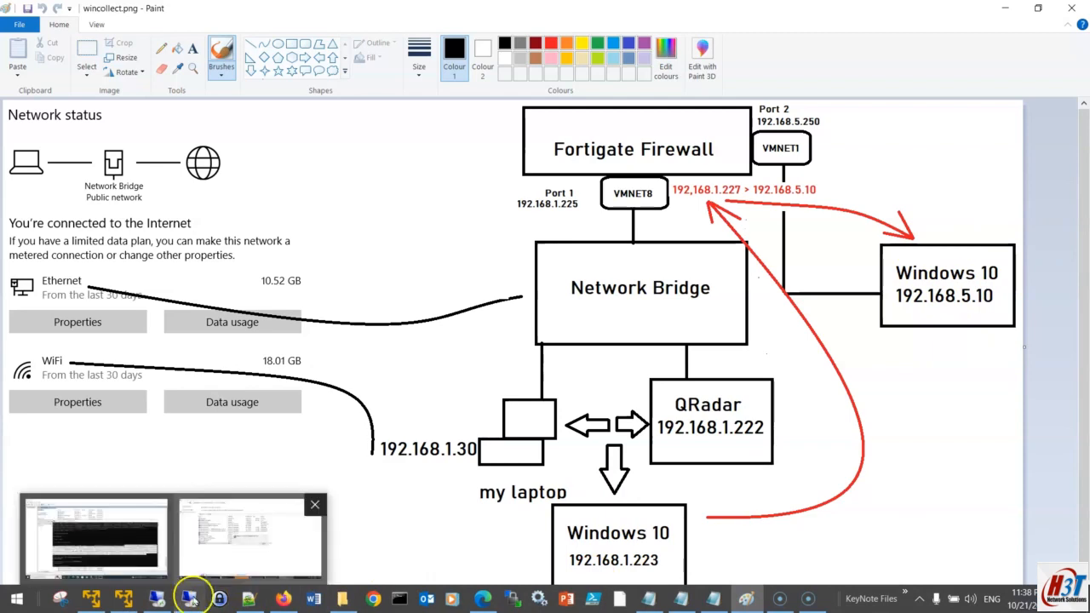
left_click(195, 540)
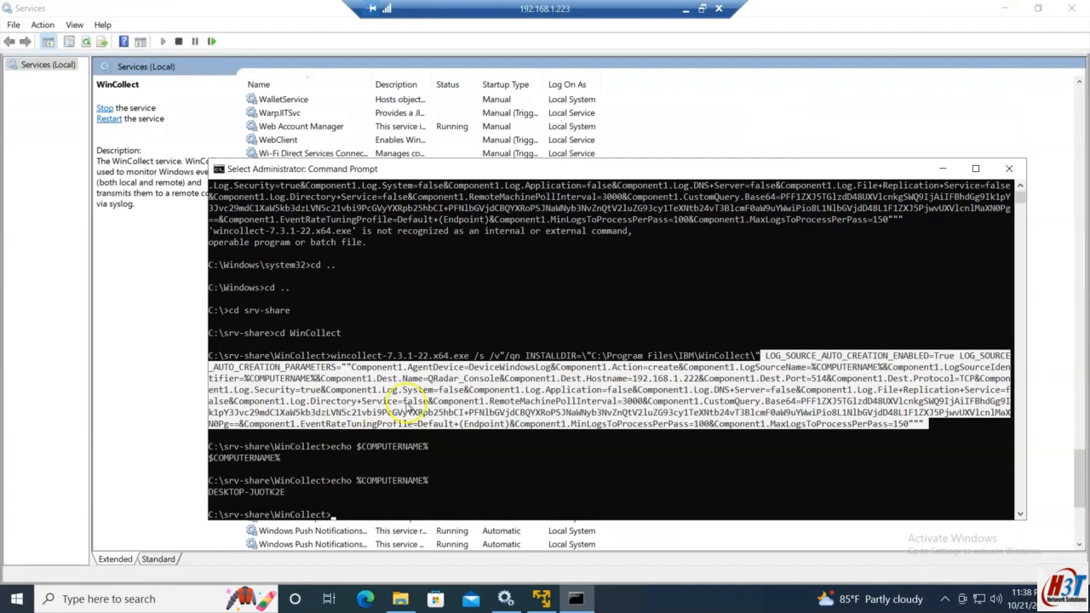
Step: Tab-complete wincollect-standalone-patch-installer-7.3.1-22.exe in the remote Command Prompt
left_click(461, 367)
right_click(420, 485)
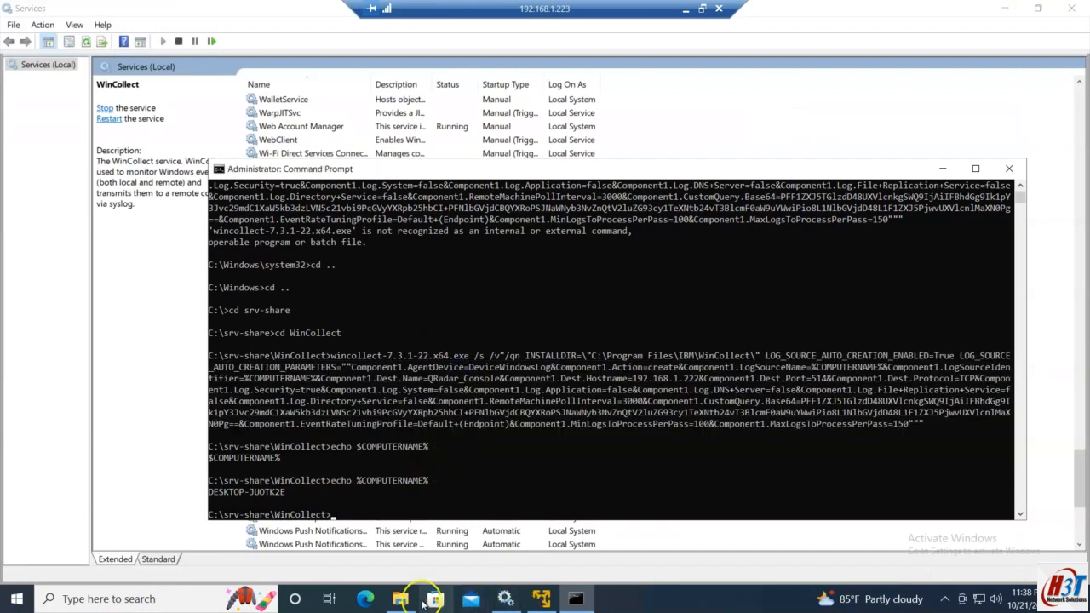
left_click(401, 599)
key("alt+Tab")
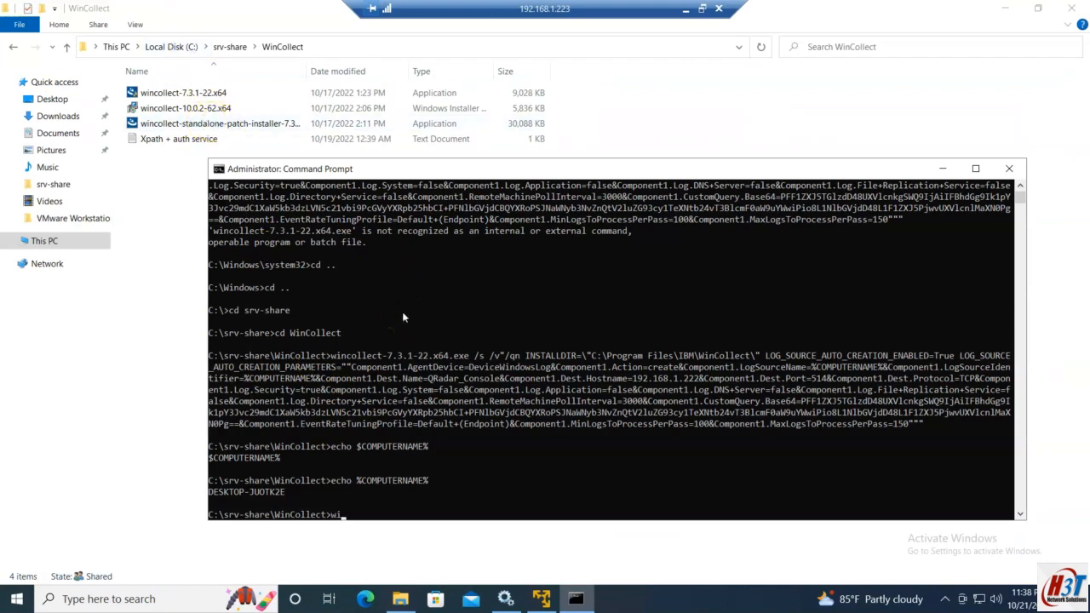
key("Tab")
type("e")
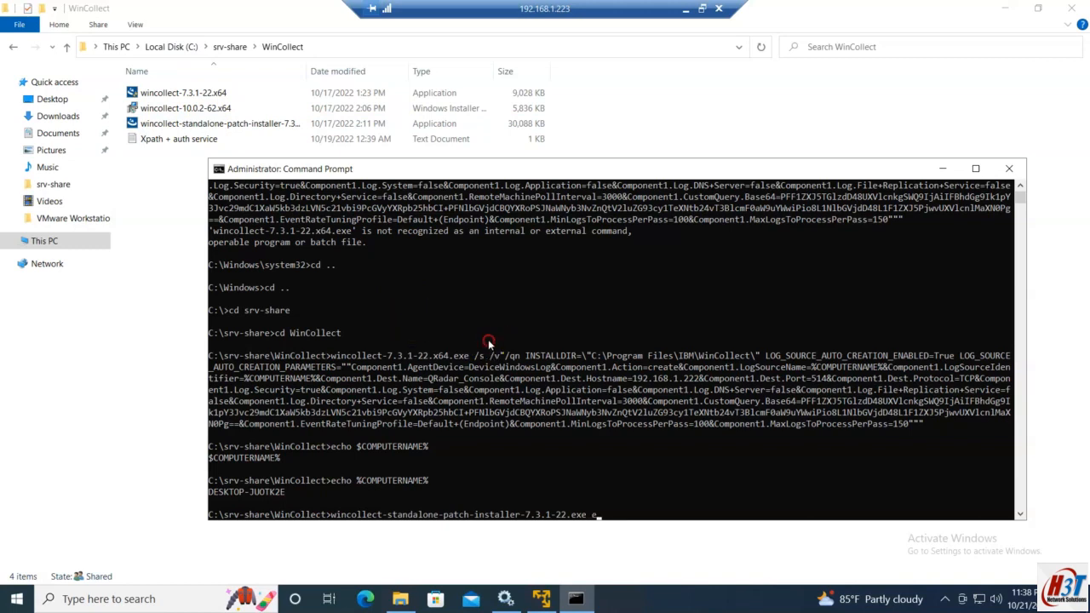
Step: Copy the /s /v" /qn" switches from the docs and run the patch installer silently
left_click(686, 8)
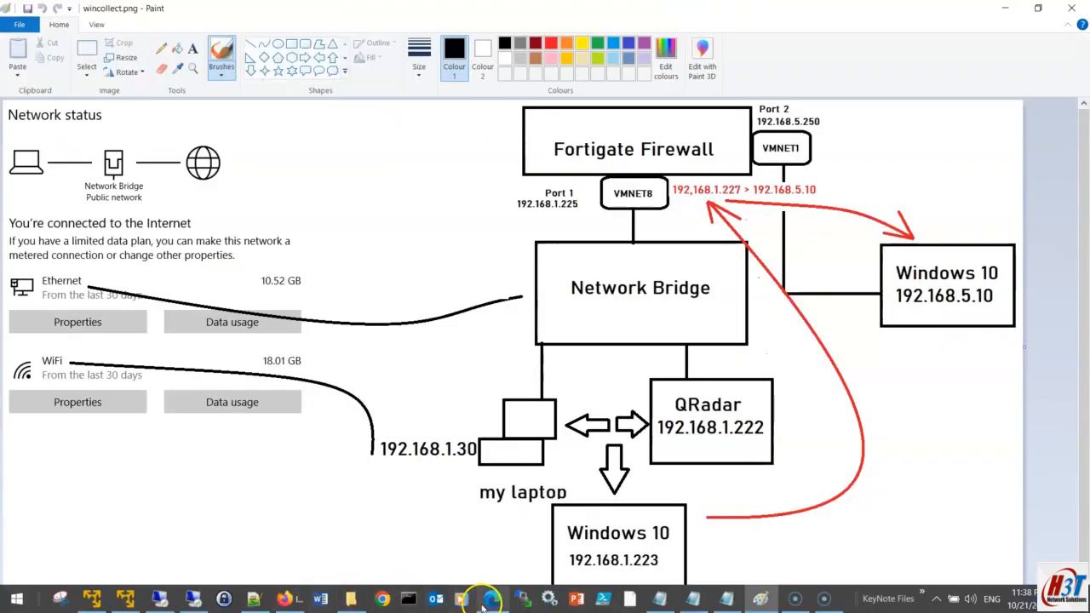
left_click(490, 599)
left_click(433, 396)
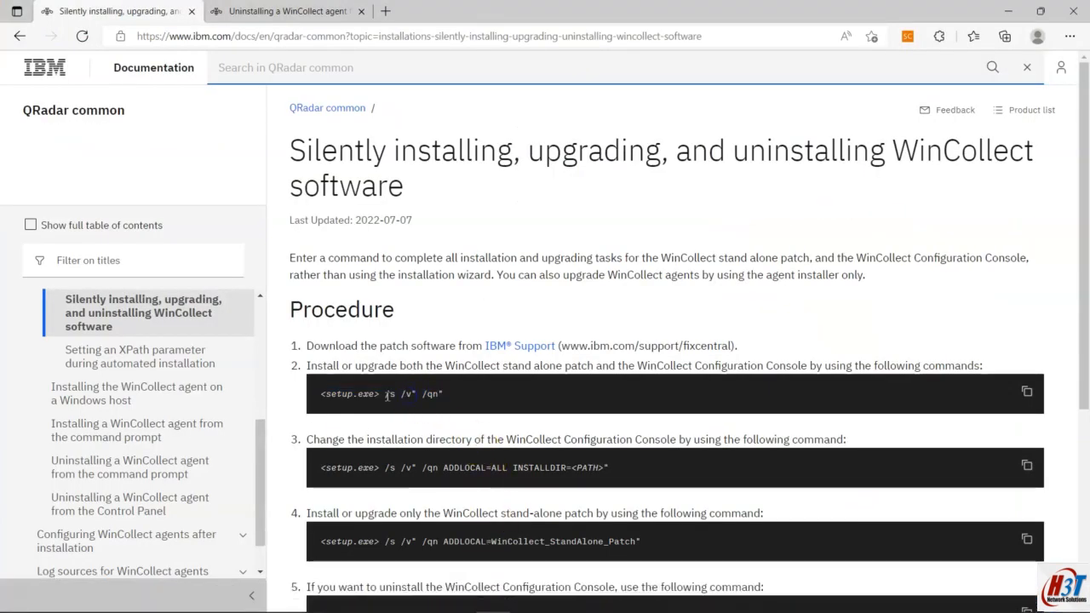
left_click_drag(385, 394, 444, 394)
right_click(439, 394)
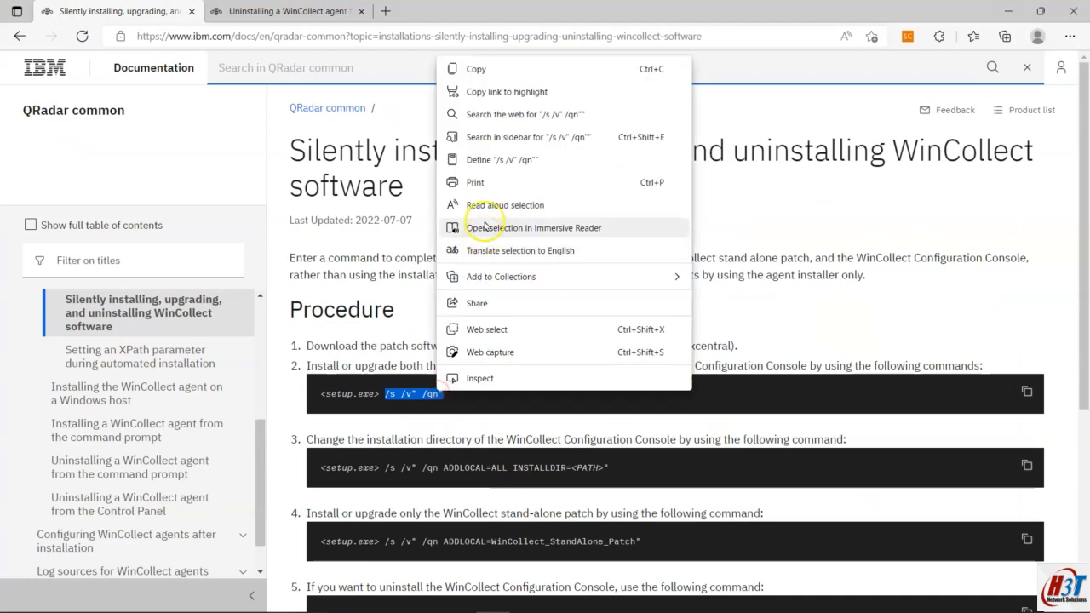
left_click(517, 70)
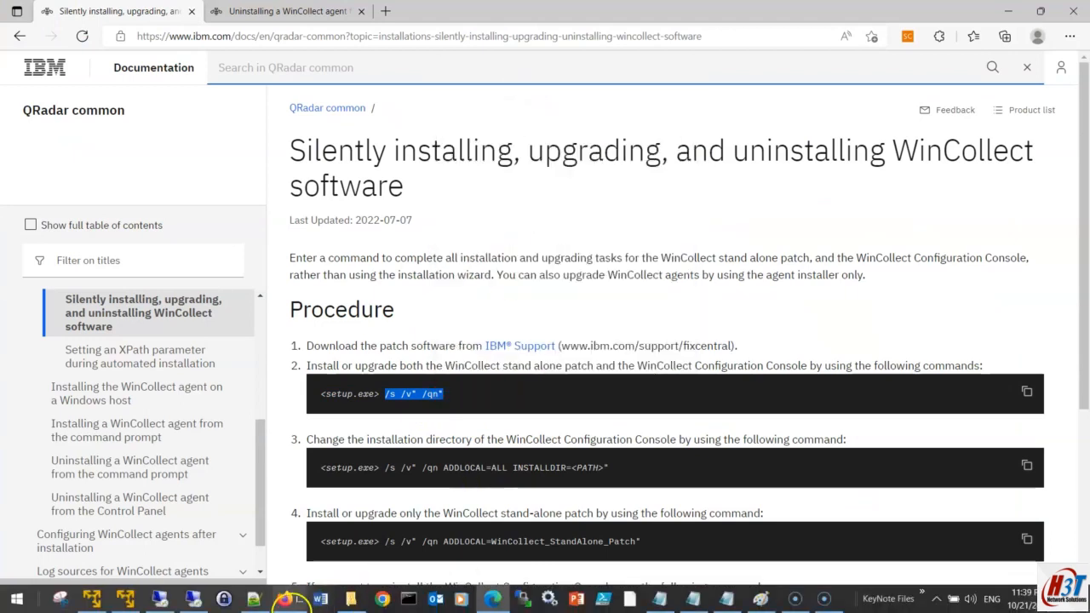
left_click(171, 599)
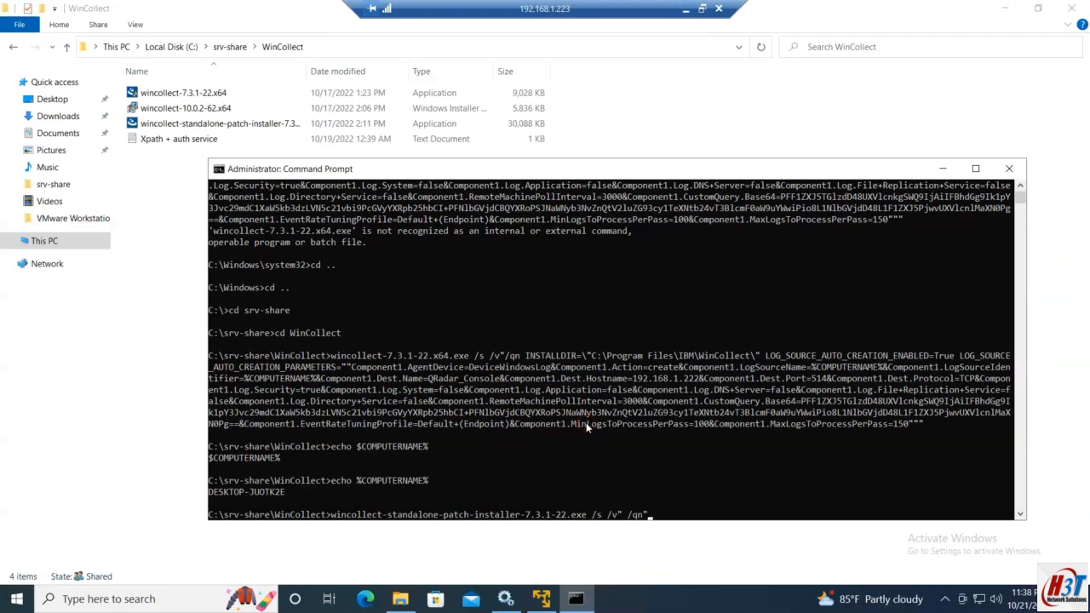
key("Return")
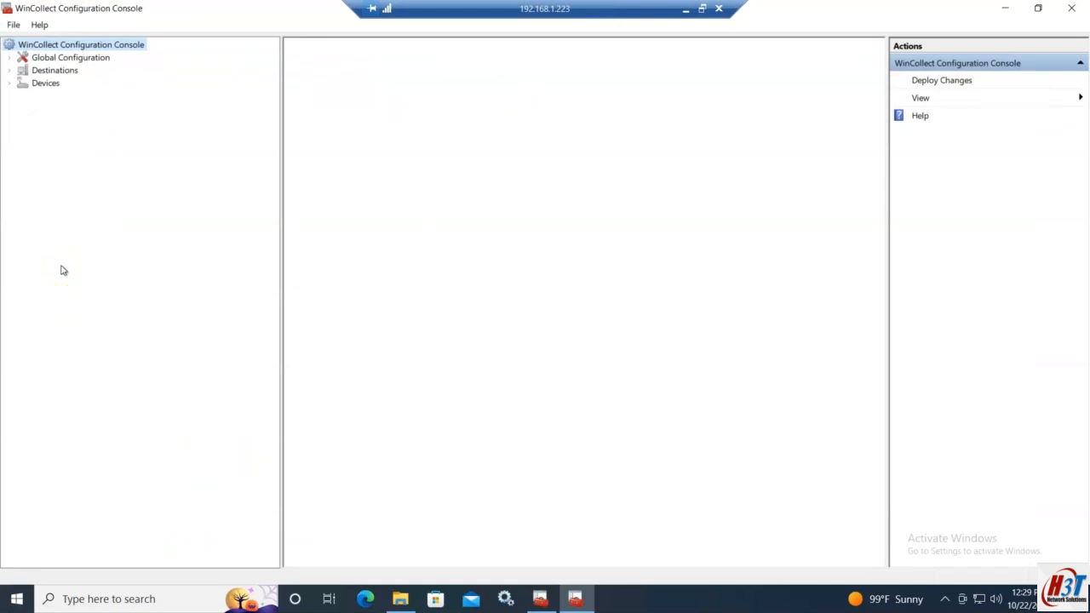
Step: Open and scroll through the DESKTOP-JUOTK2E Microsoft Windows Event Log device properties
key("super")
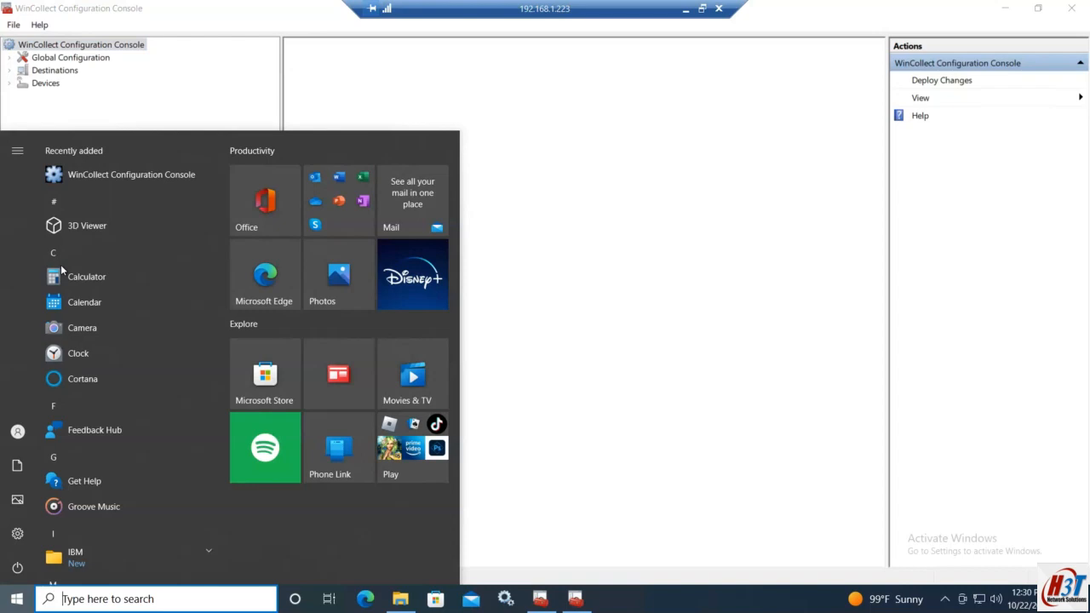
left_click(10, 84)
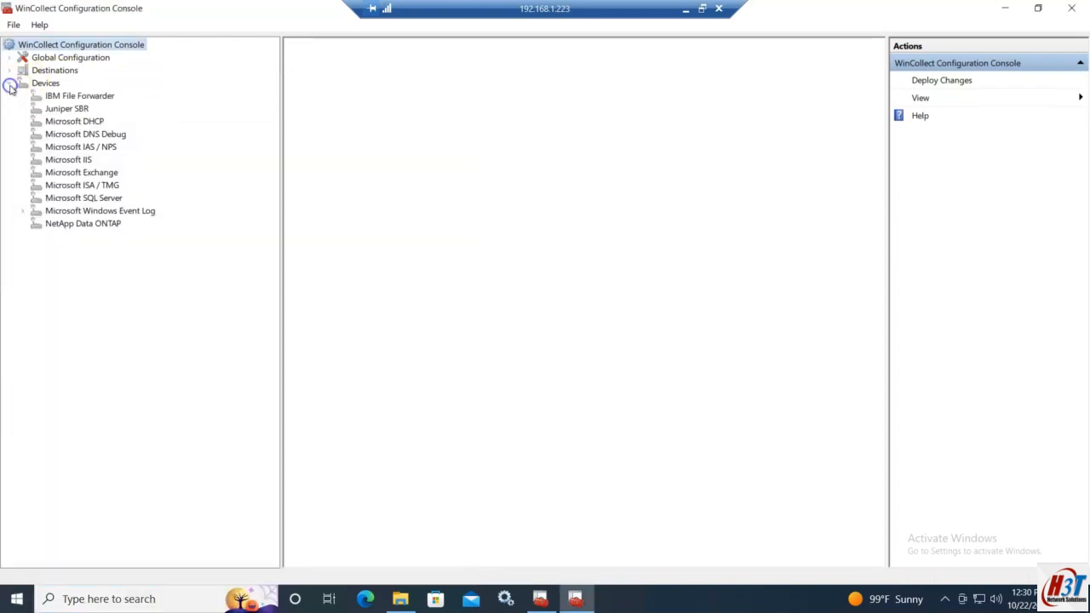
left_click(22, 211)
left_click(86, 225)
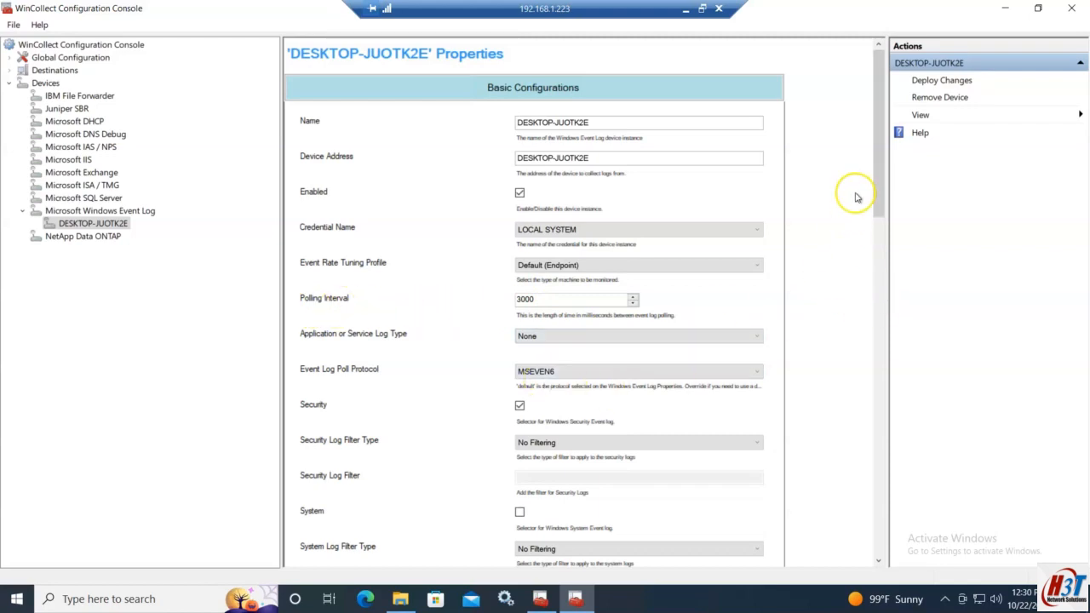
left_click_drag(881, 178, 880, 219)
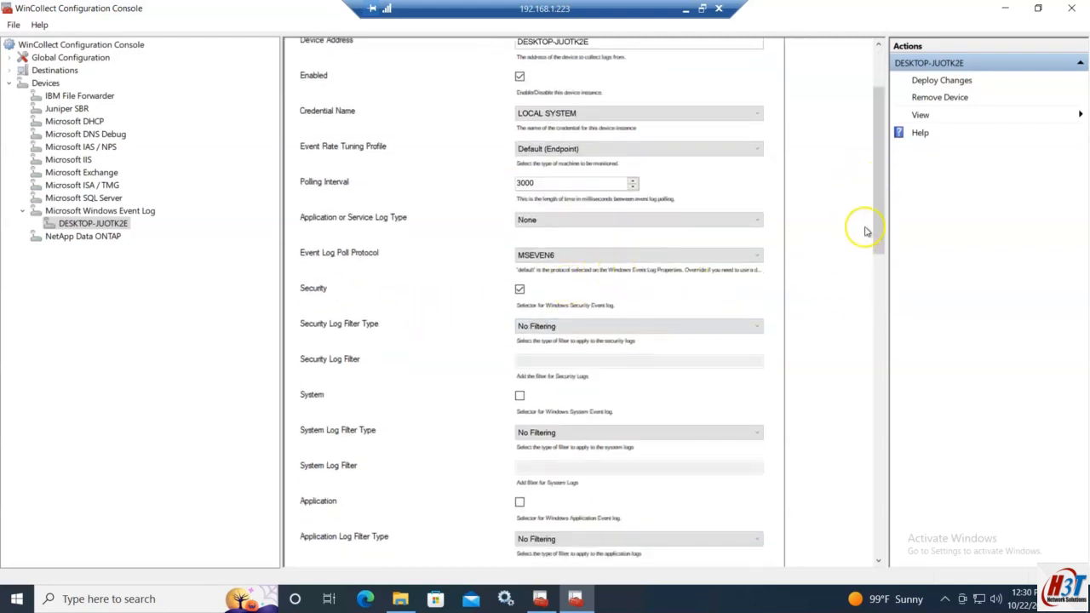
left_click_drag(878, 266, 850, 518)
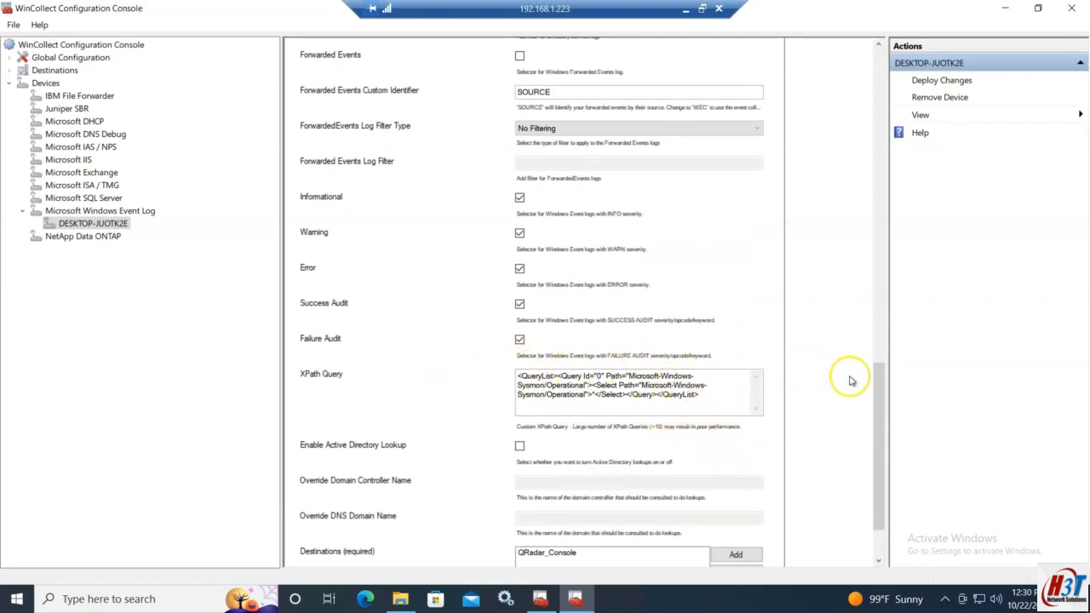
left_click_drag(879, 407, 881, 458)
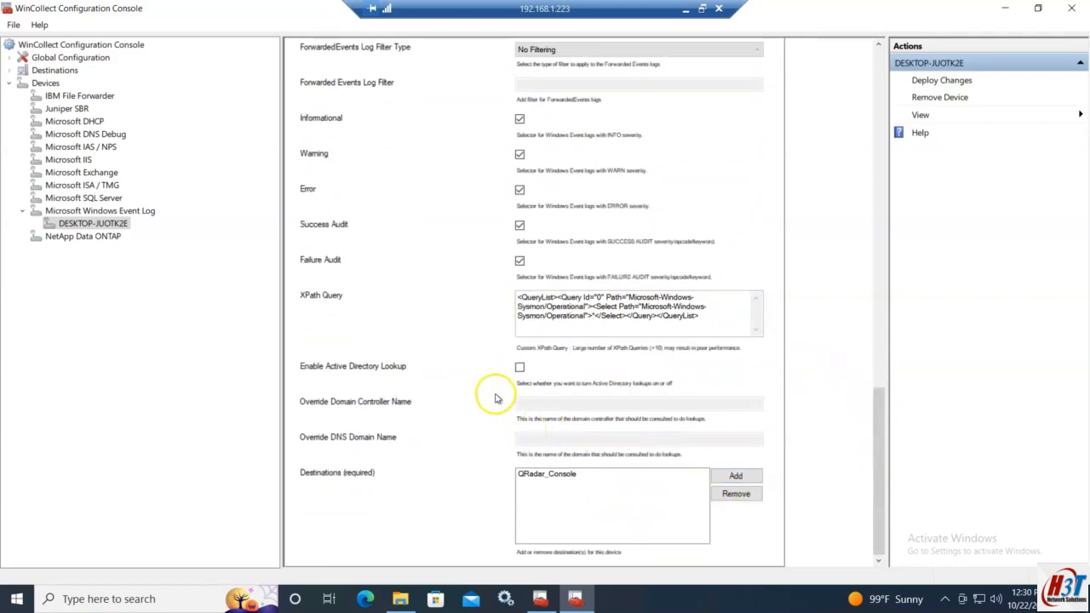
Step: Review the QRadar_Console Syslog TCP destination properties, then minimize the remote session
left_click(9, 71)
left_click(22, 83)
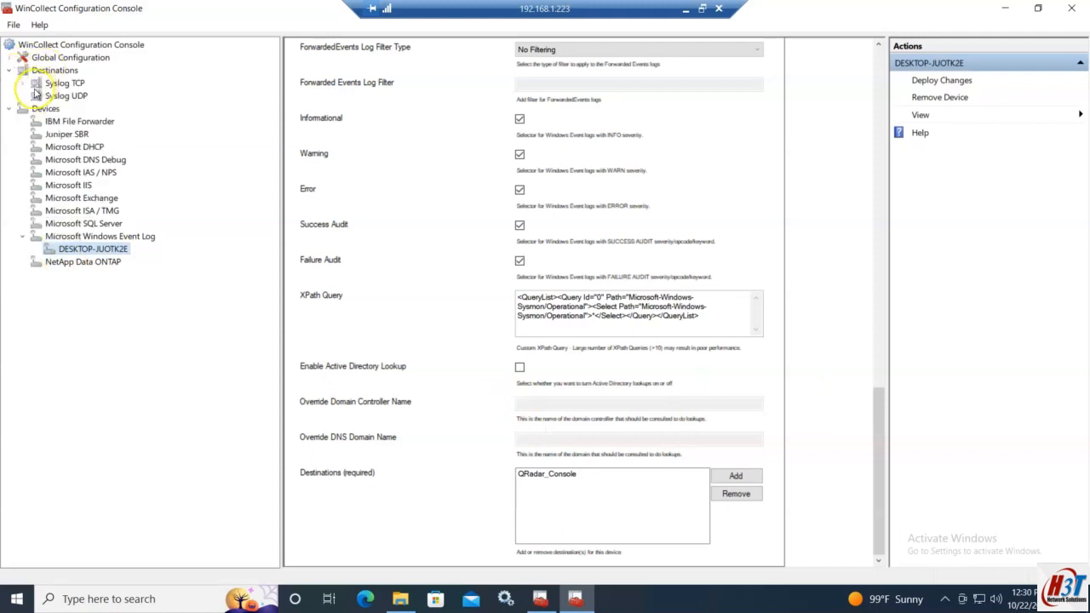
left_click(46, 96)
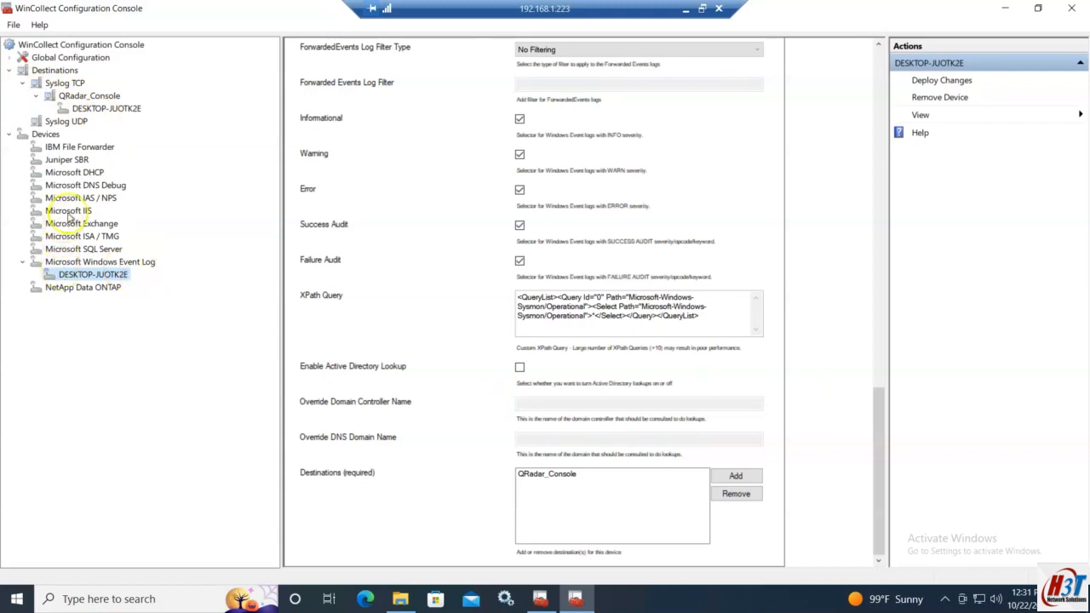
left_click(123, 109)
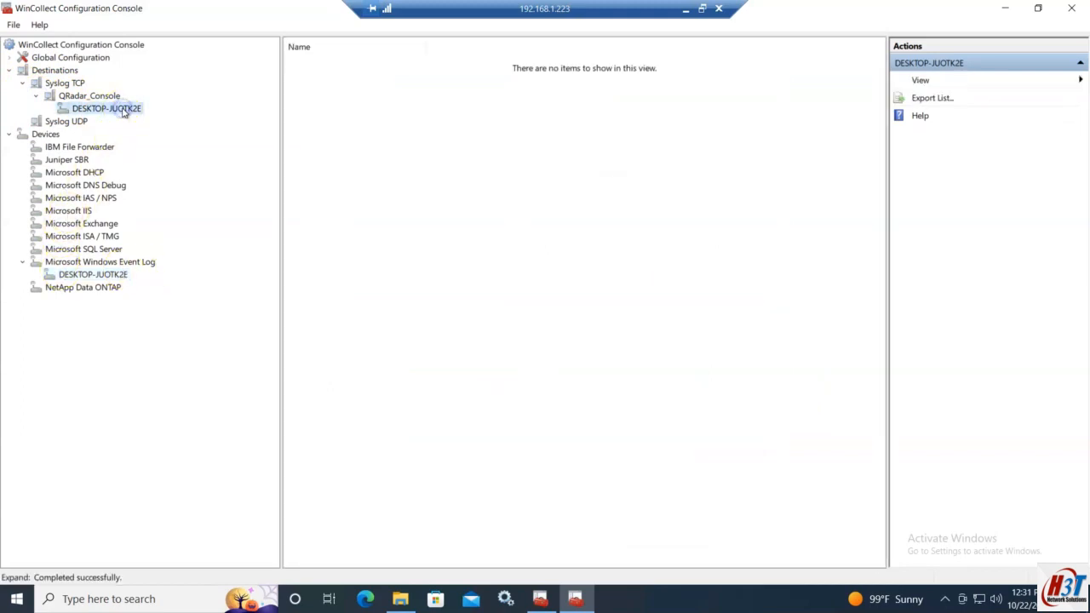
left_click(94, 95)
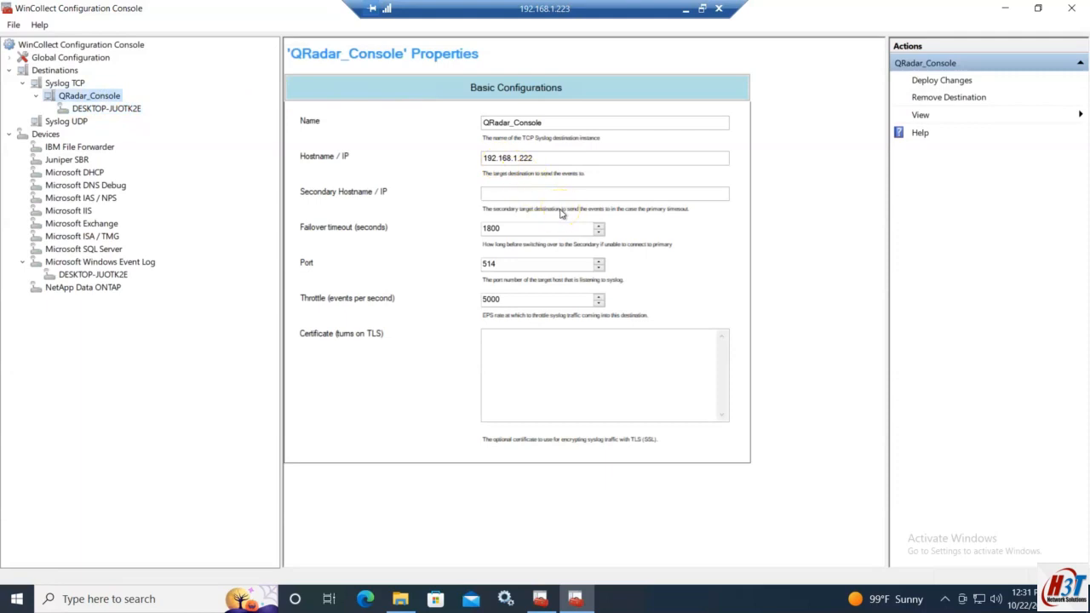
left_click(686, 8)
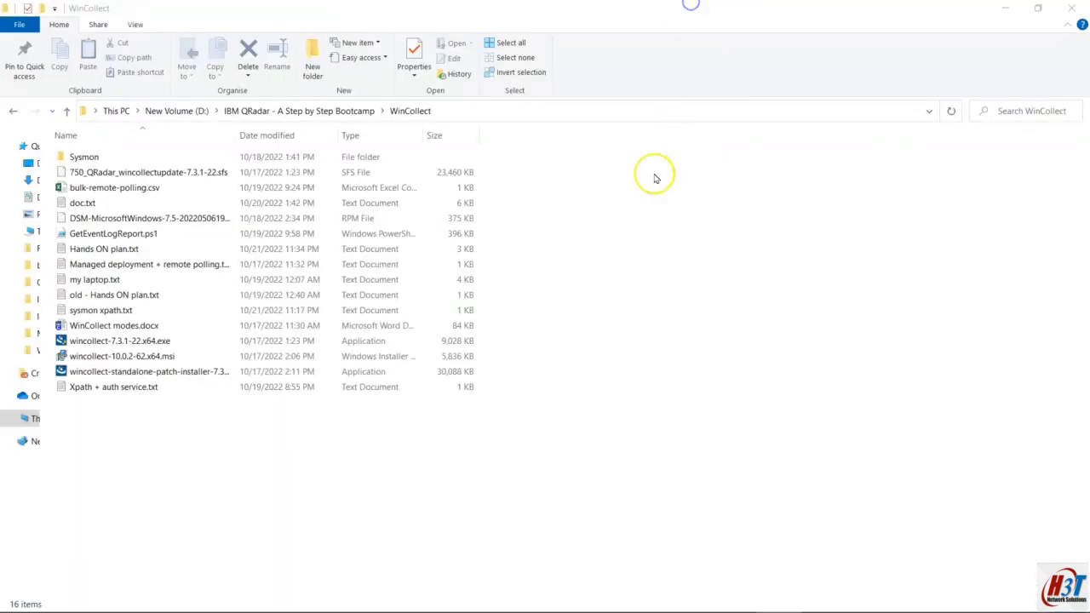
Step: Highlight plan item 6 on silent WinCollect installation, then bring up QRadar Log Activity in Firefox
left_click(692, 599)
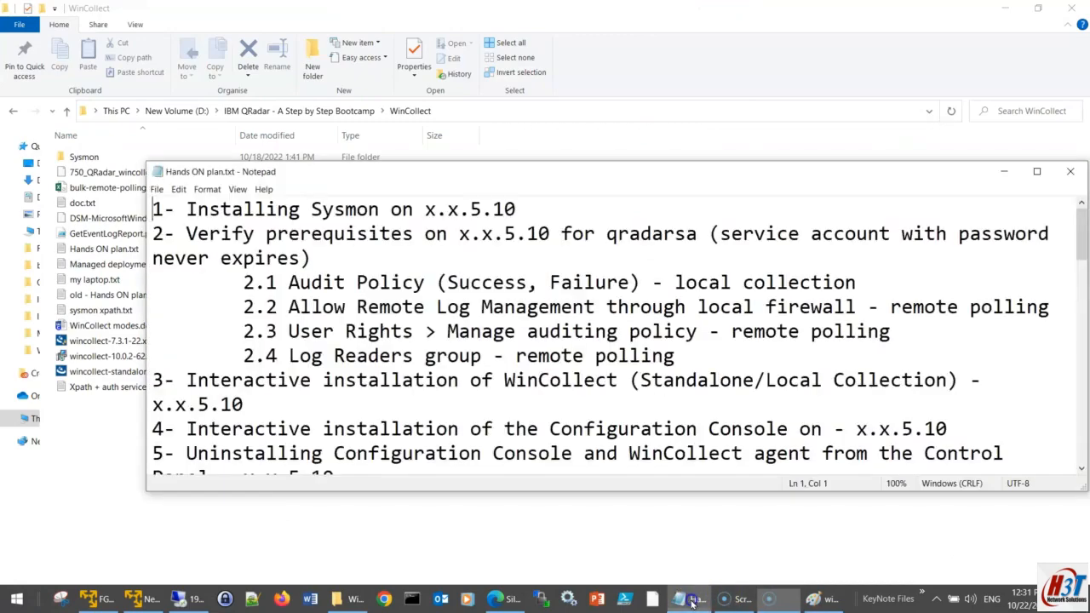
double_click(558, 173)
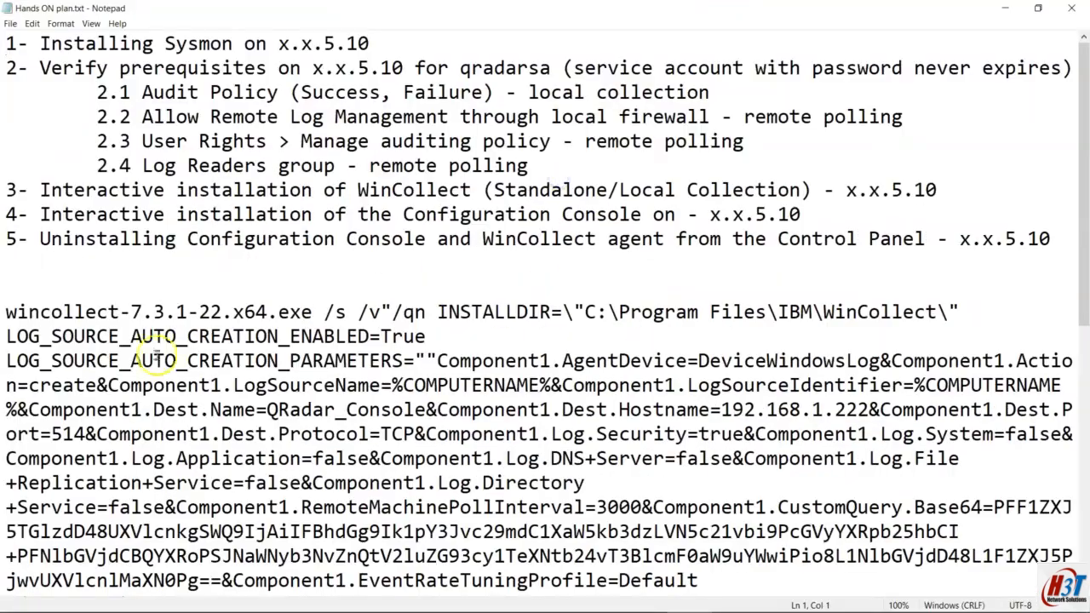
scroll(170, 351, "down", 7)
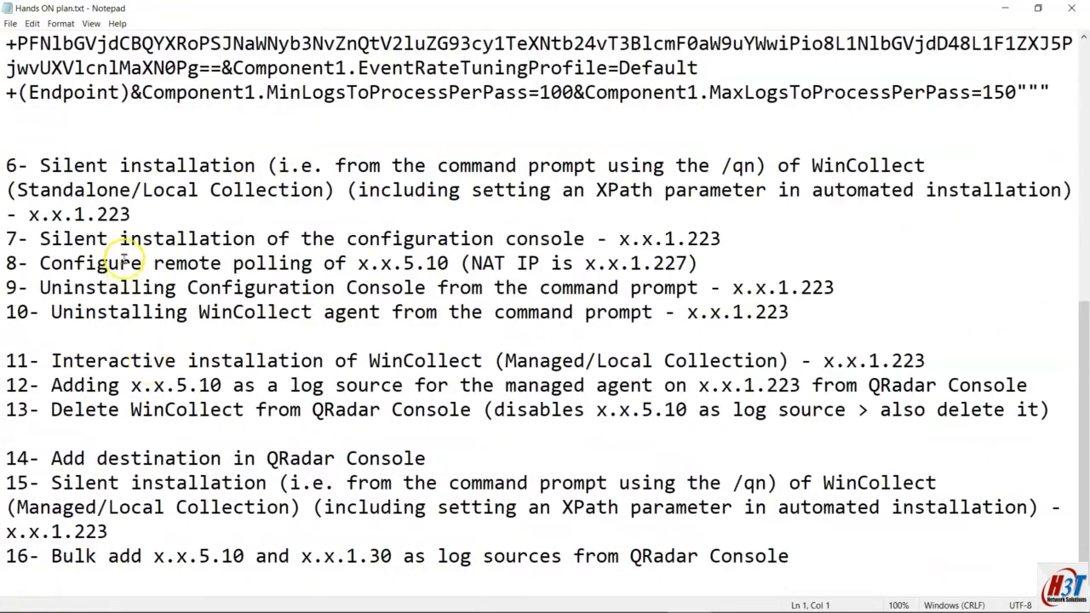
left_click_drag(130, 215, 7, 158)
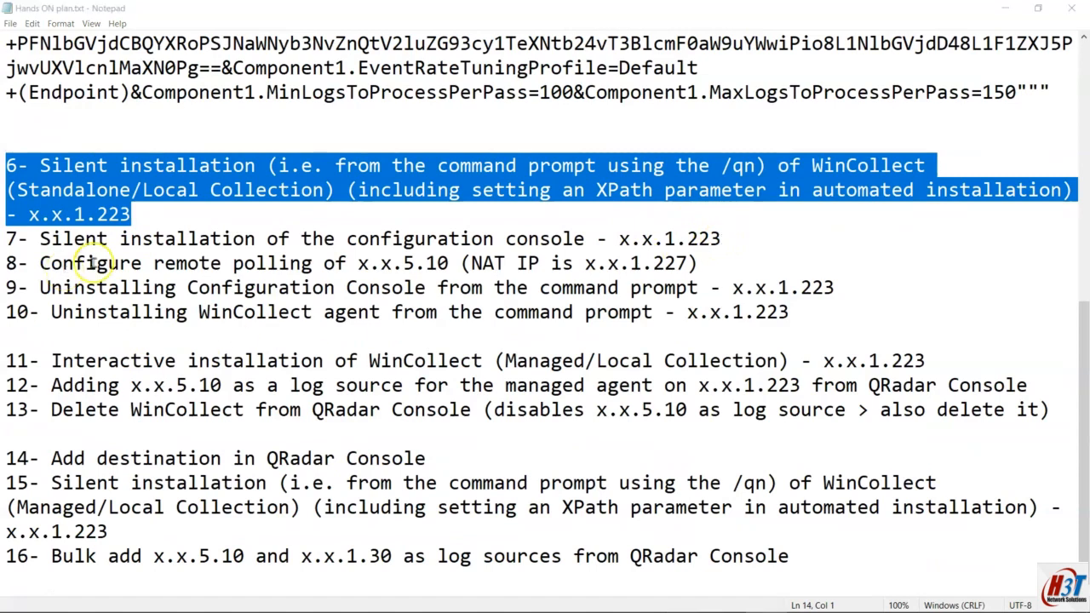
mouse_move(272, 601)
left_click(308, 598)
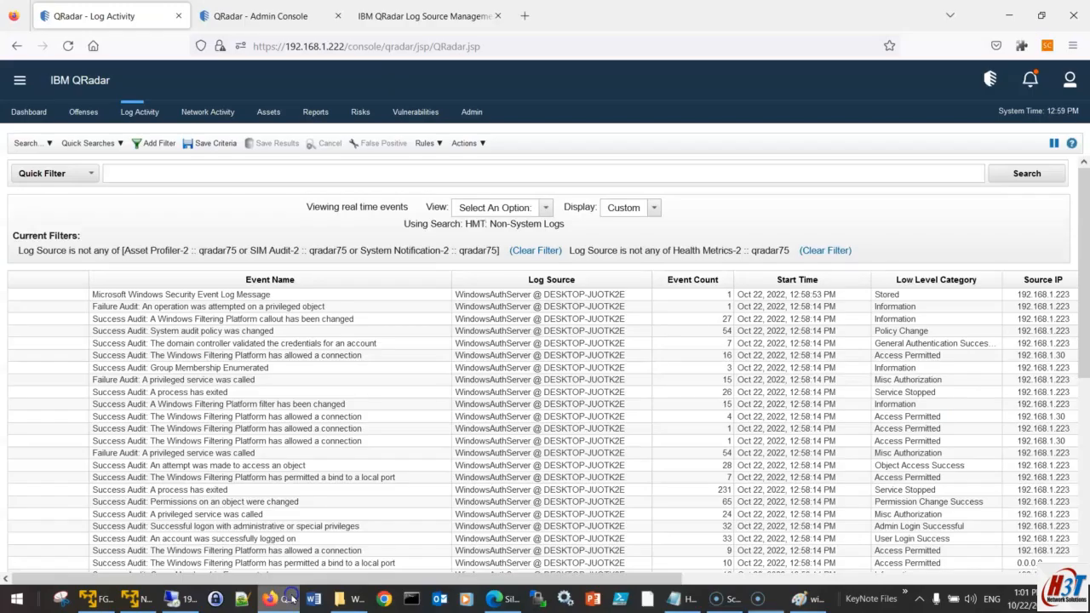
Step: Check the WindowsAuthServer log source in QRadar Log Source Management, then select plan line 7 in Notepad
left_click(374, 15)
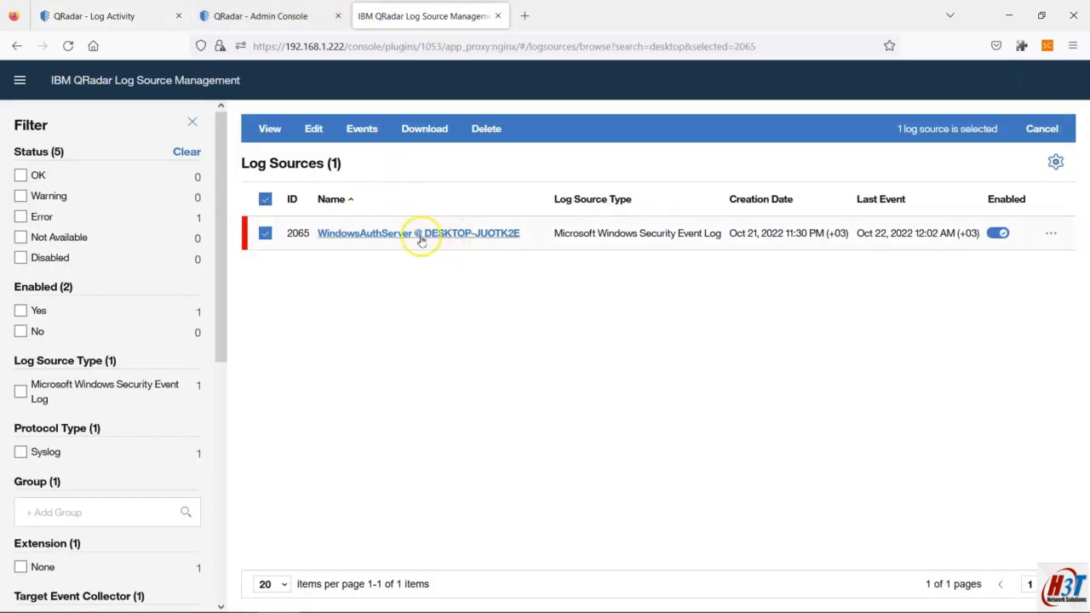
mouse_move(827, 594)
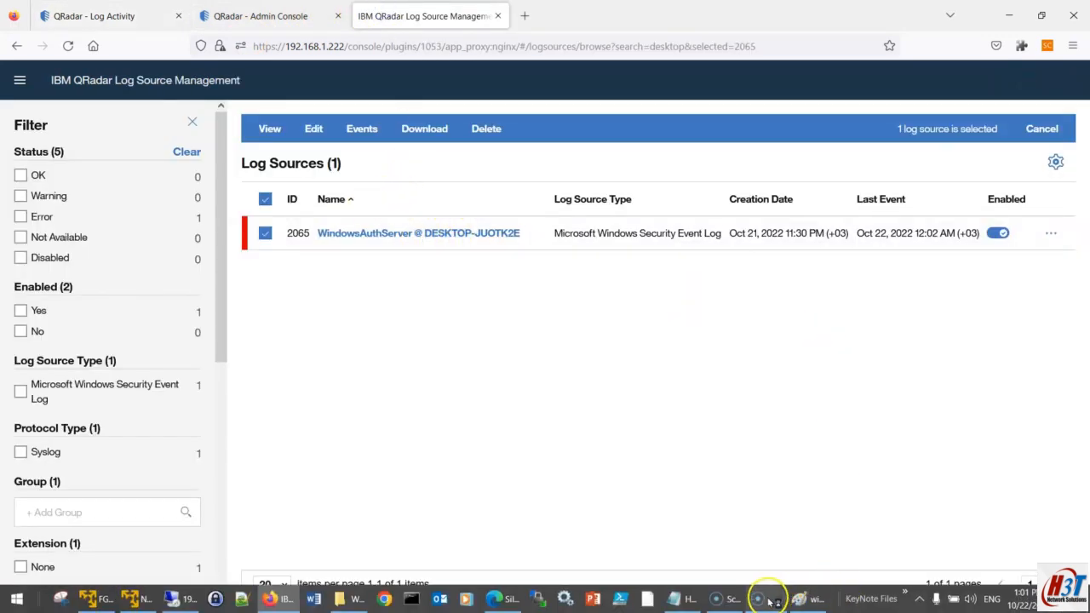
mouse_move(262, 605)
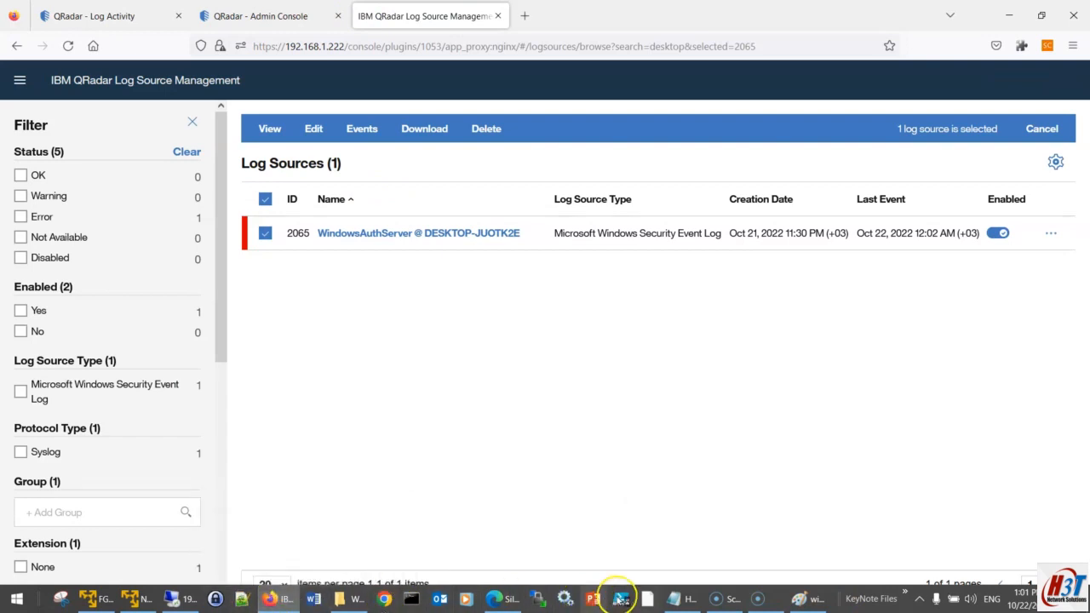
left_click(673, 599)
left_click_drag(7, 238, 724, 234)
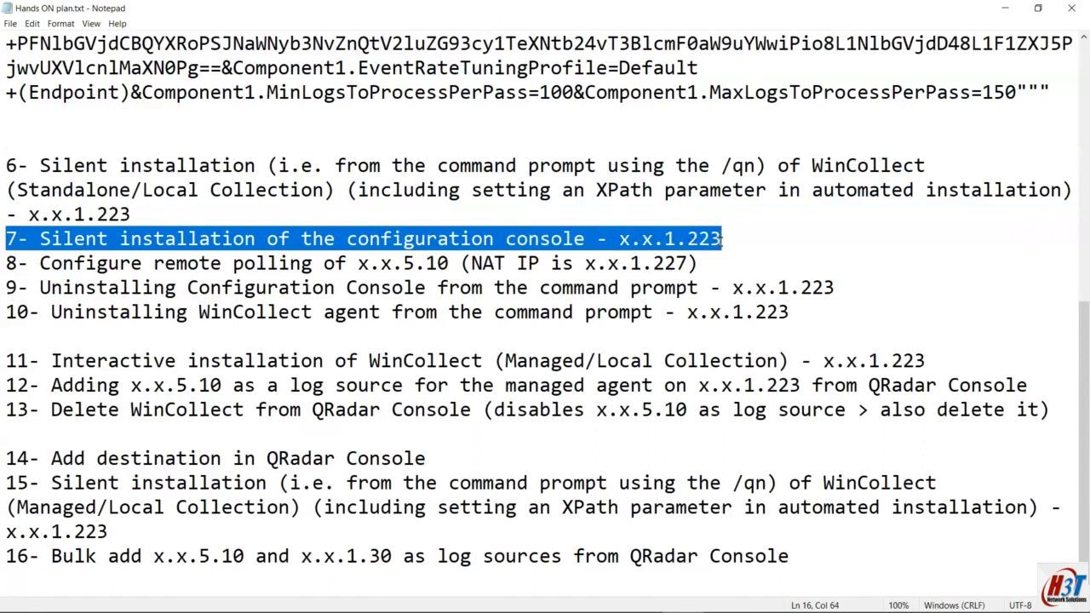
Step: Select plan item 6 and then line 8 on remote polling
left_click_drag(7, 165, 144, 214)
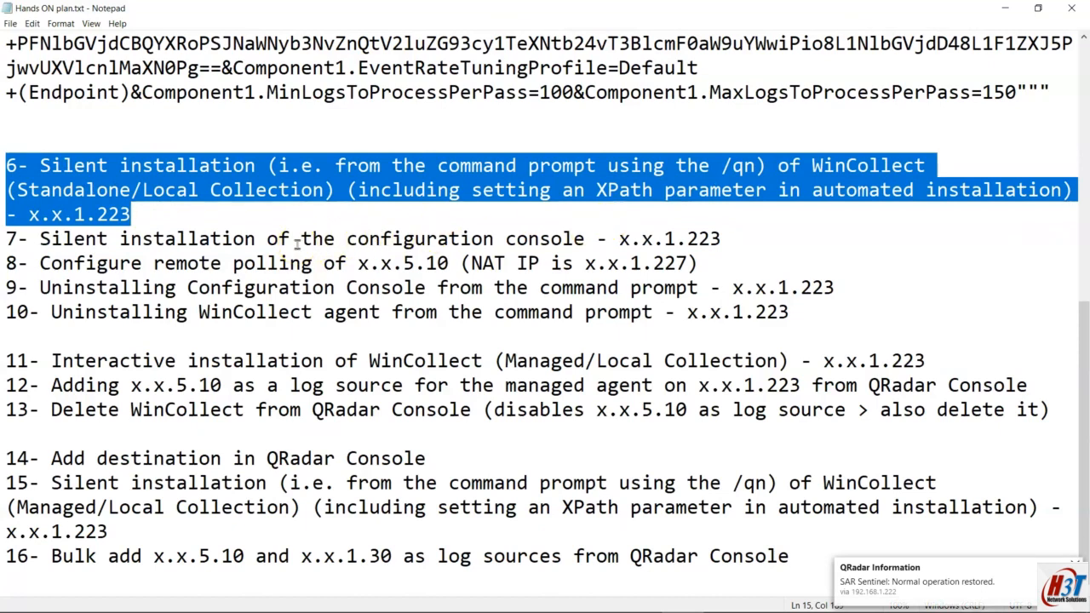
left_click(723, 239)
left_click(706, 262)
left_click_drag(706, 262, 7, 263)
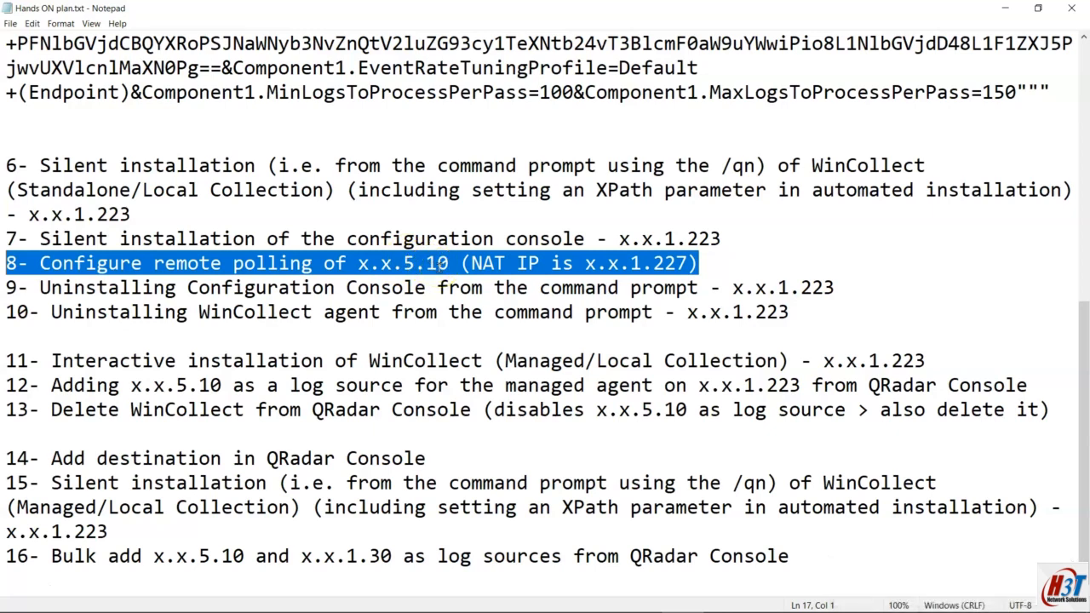
Step: Go over prerequisites 2.3–2.4: user rights, Manage auditing policy and the Log Readers group
scroll(437, 266, "up", 3)
scroll(448, 290, "down", 2)
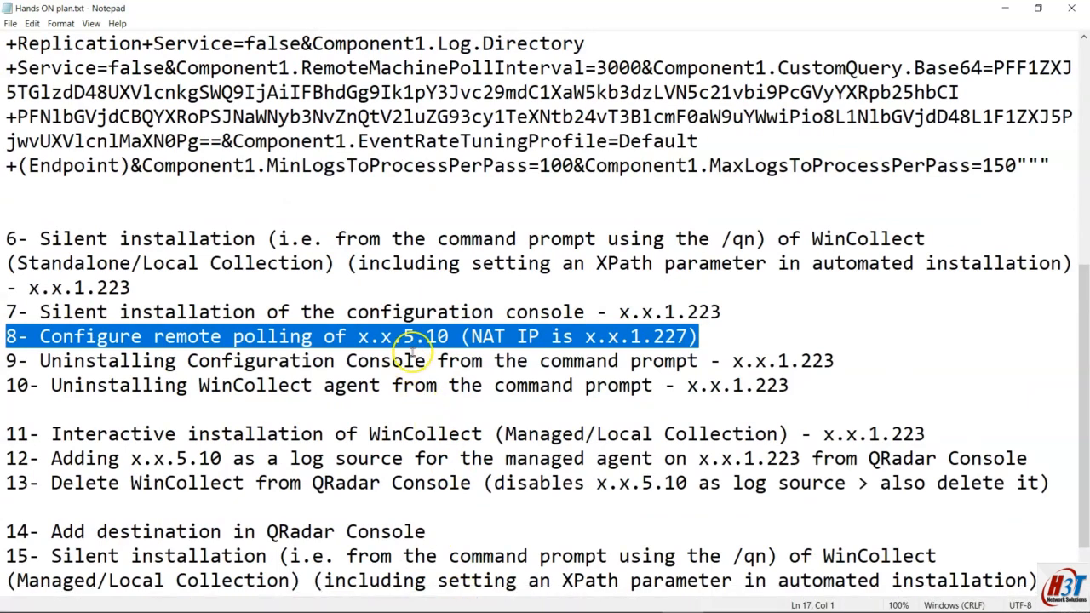
scroll(417, 341, "up", 6)
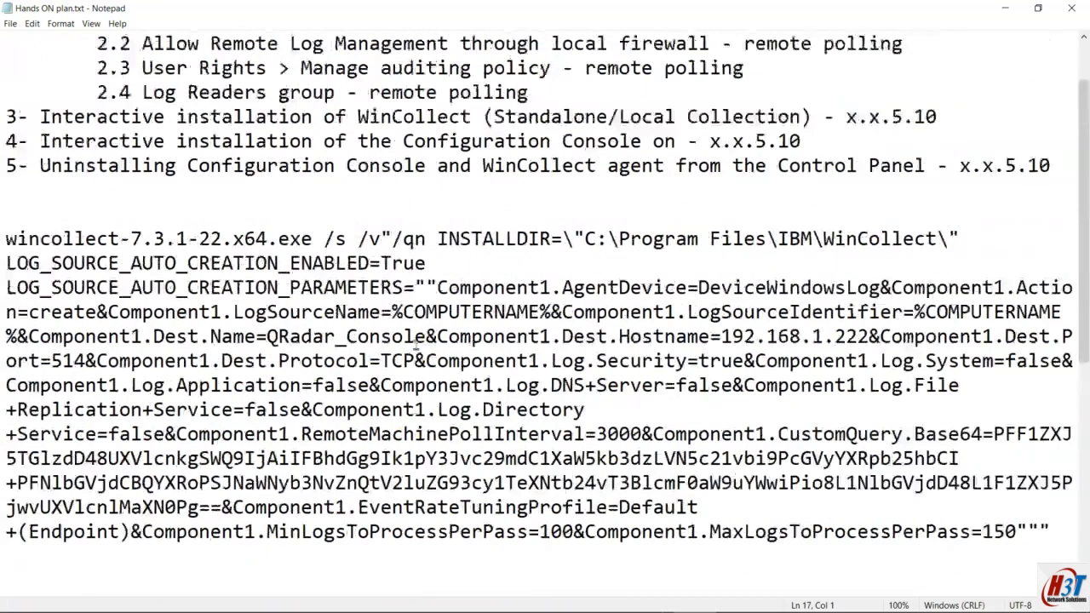
left_click_drag(530, 166, 7, 68)
left_click(194, 117)
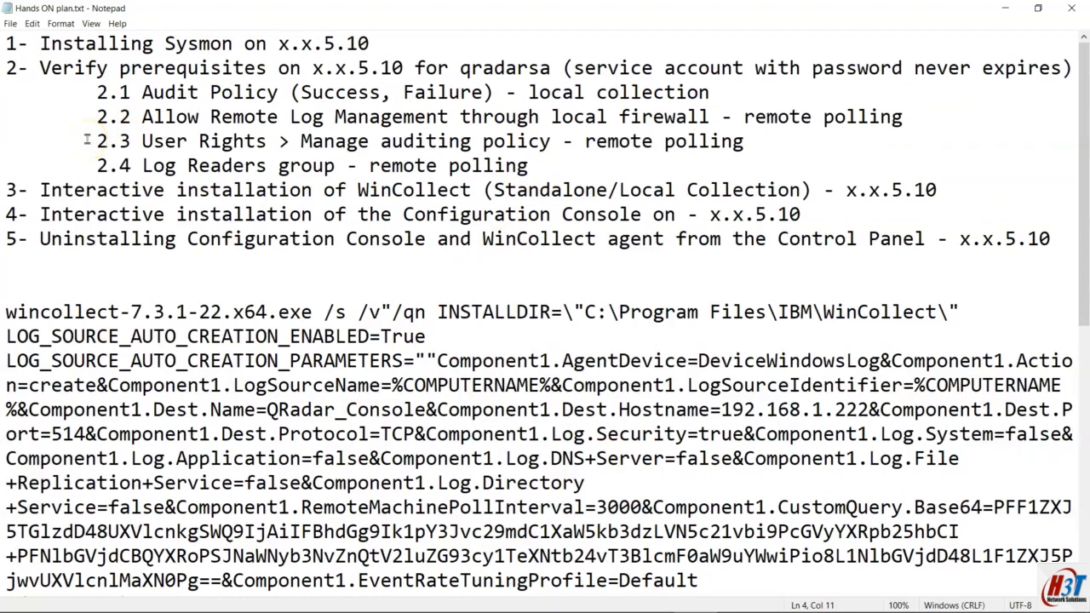
left_click_drag(87, 141, 469, 141)
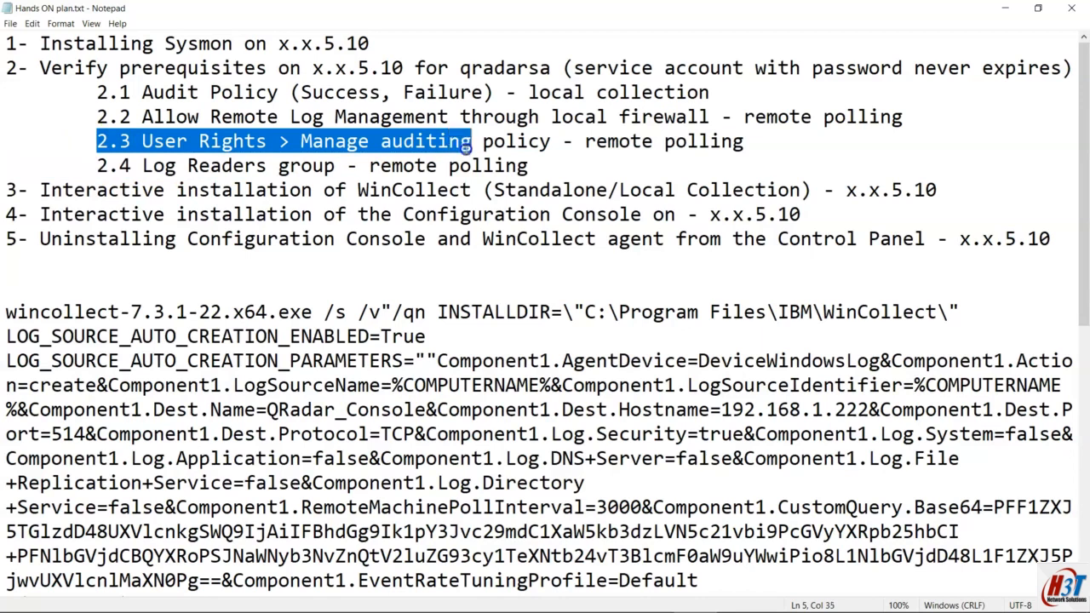
left_click_drag(335, 165, 751, 139)
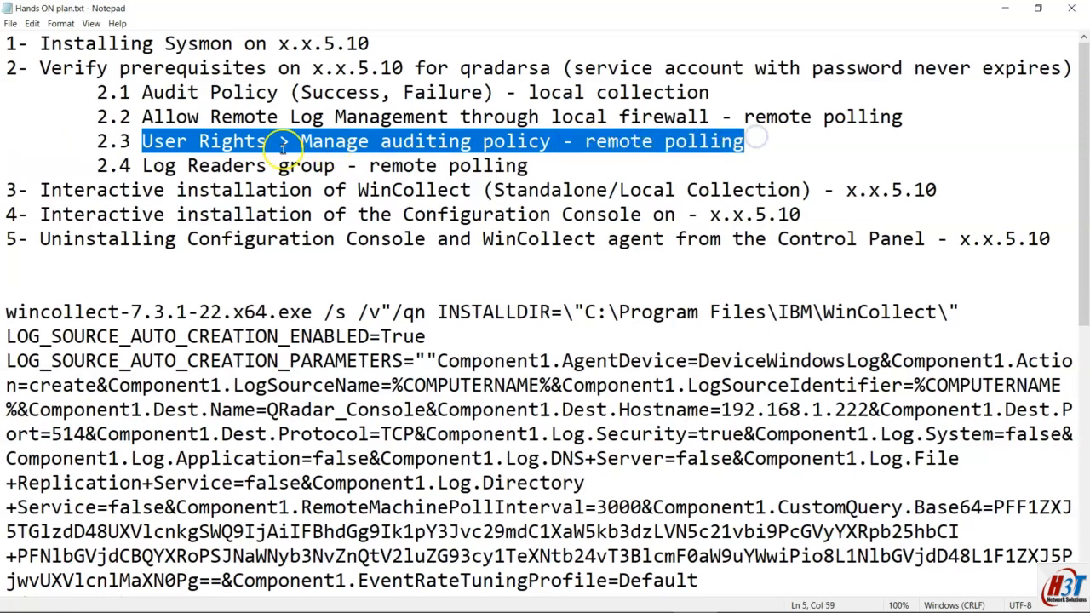
left_click_drag(299, 141, 564, 151)
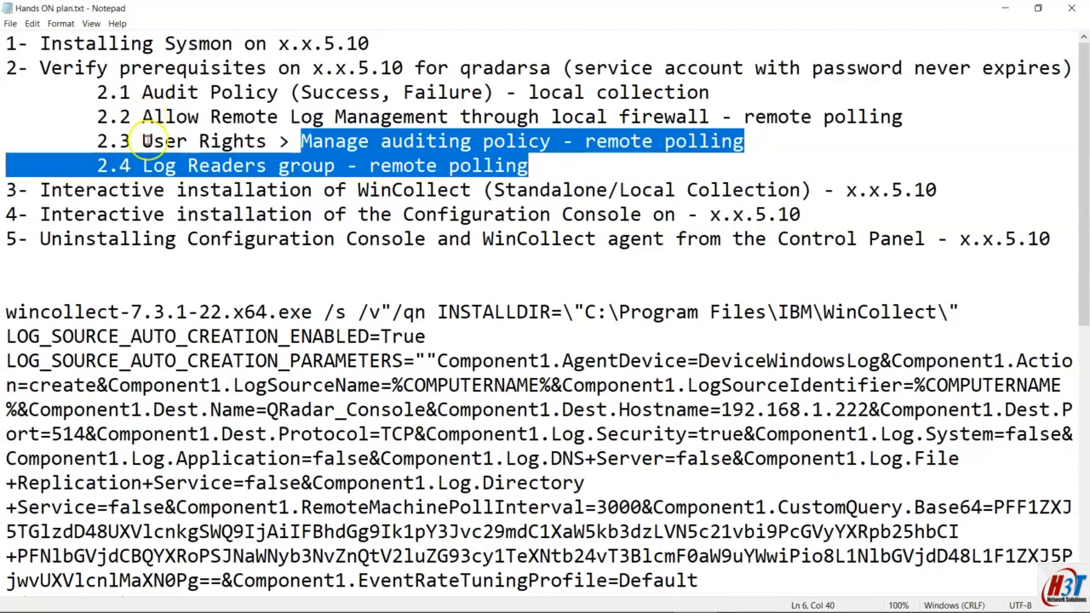
scroll(244, 304, "down", 7)
scroll(256, 308, "up", 2)
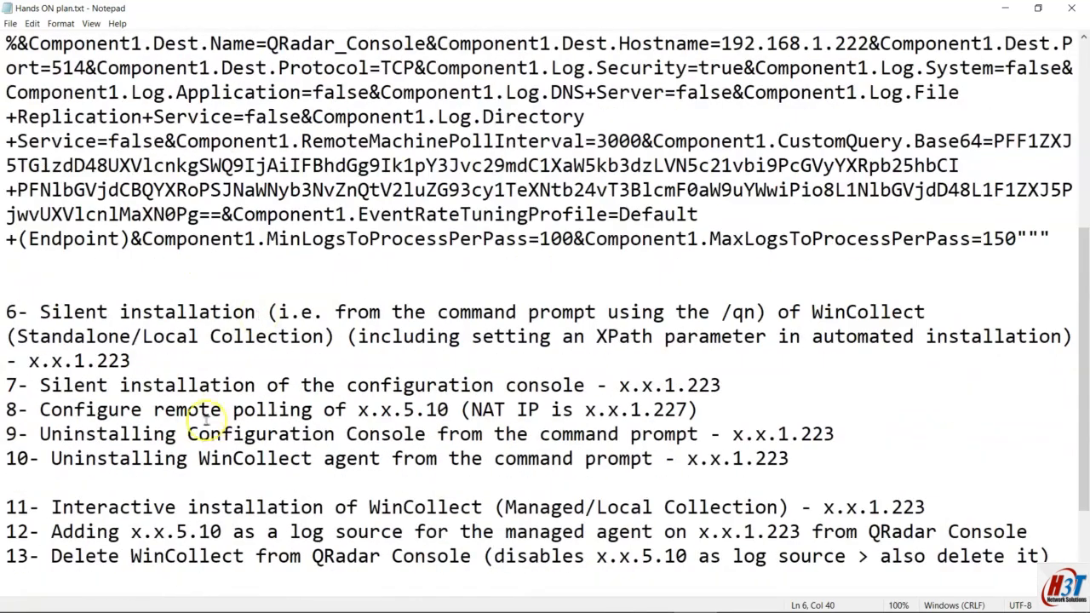
Step: Select plan line 7 on silent console installation and switch to the remote desktop
left_click_drag(721, 385, 7, 385)
mouse_move(549, 606)
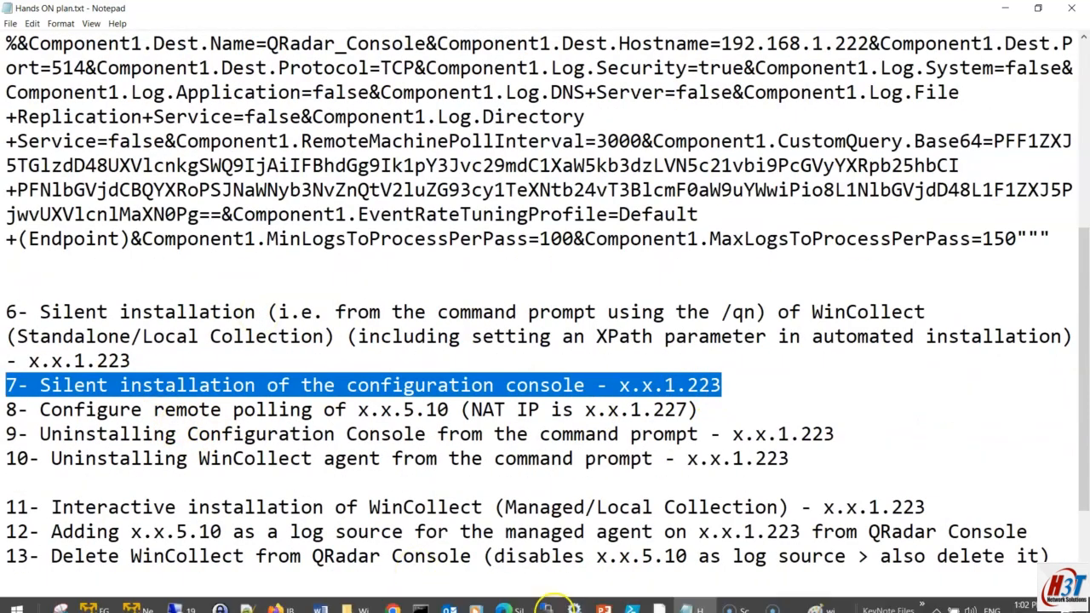
left_click(176, 606)
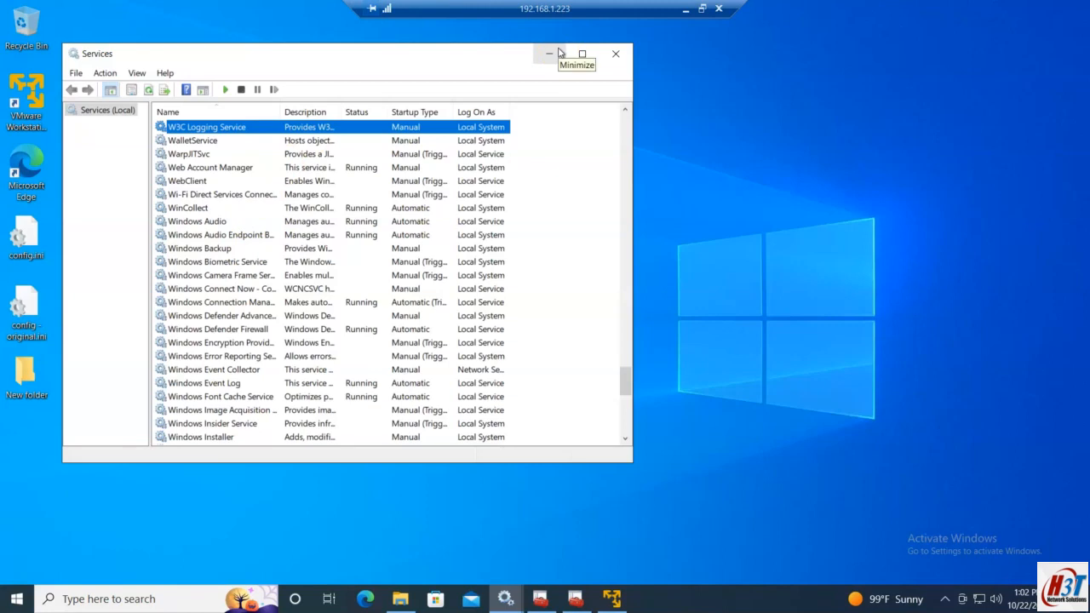
Step: Minimize Services, close the empty Console1 window, and bring up the WinCollect Configuration Console
left_click(560, 52)
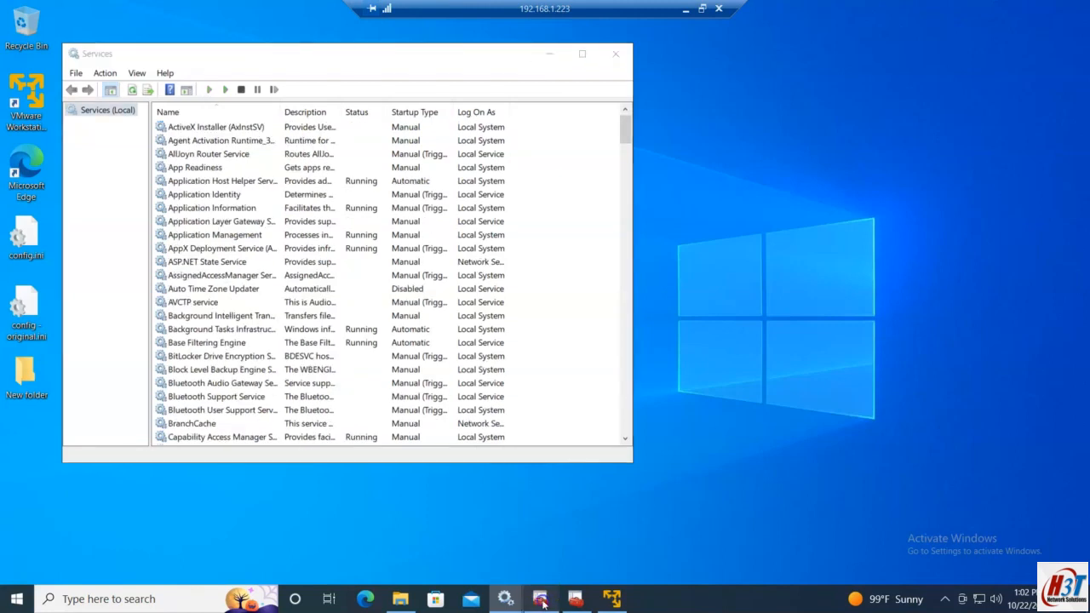
left_click(540, 599)
mouse_move(567, 602)
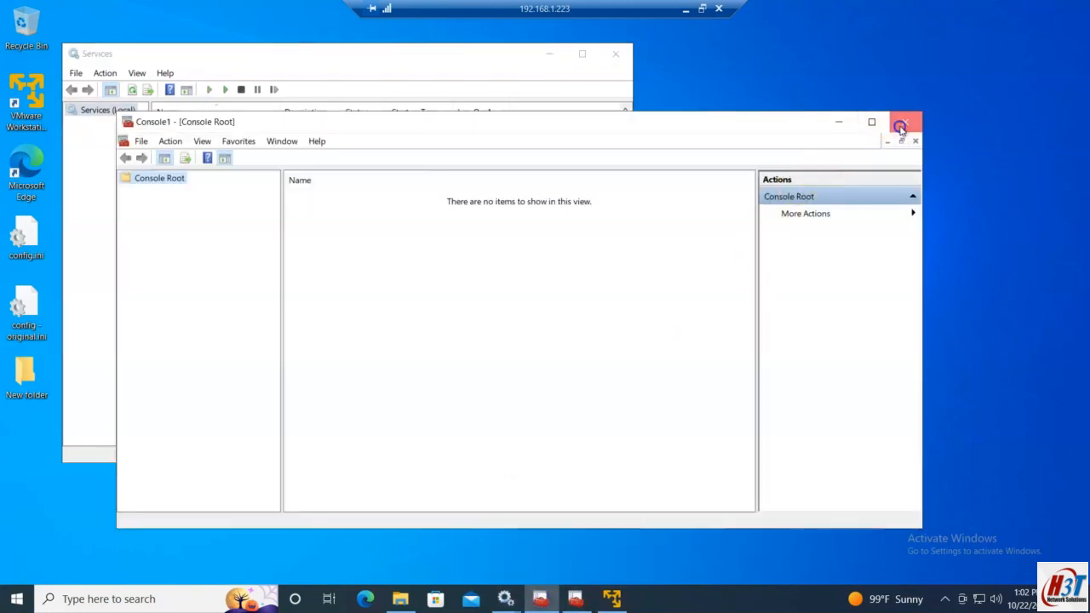
left_click(906, 122)
left_click(549, 603)
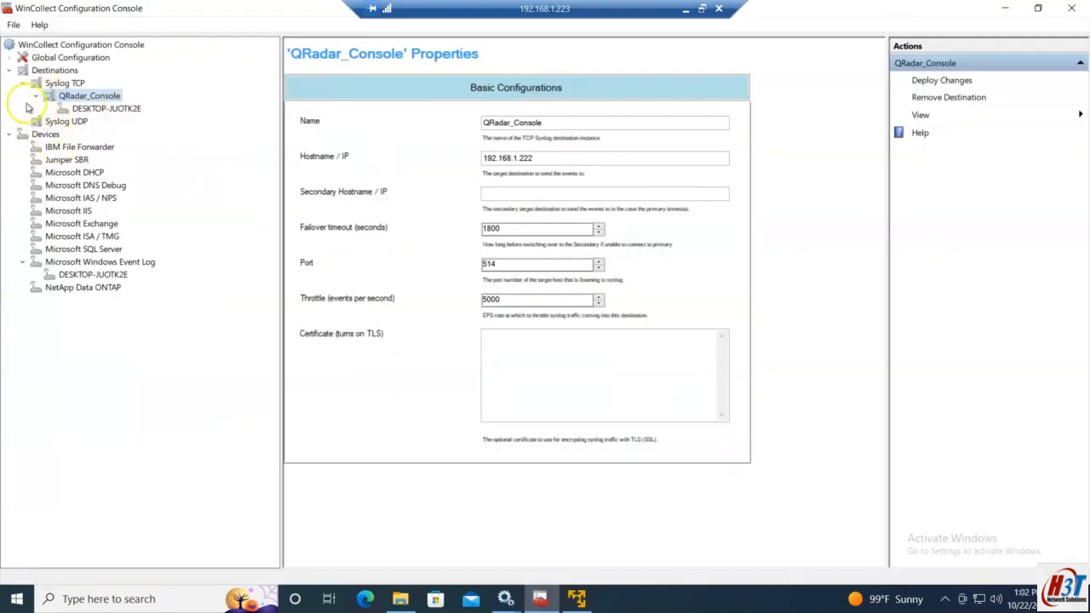
Step: Add a new named credential under Global Configuration > Security Manager
left_click(8, 57)
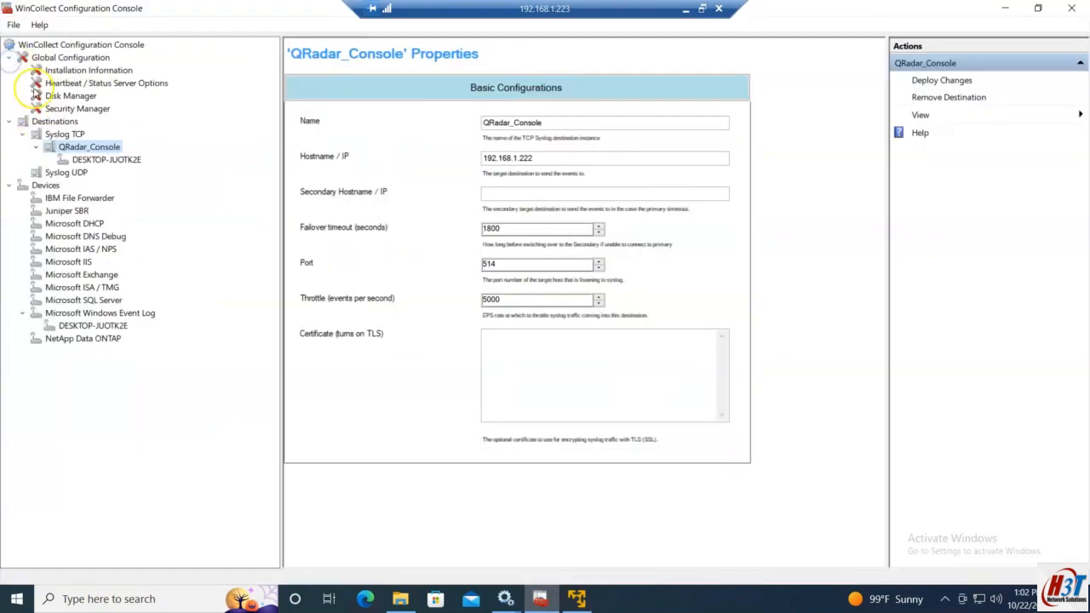
left_click(75, 109)
right_click(76, 112)
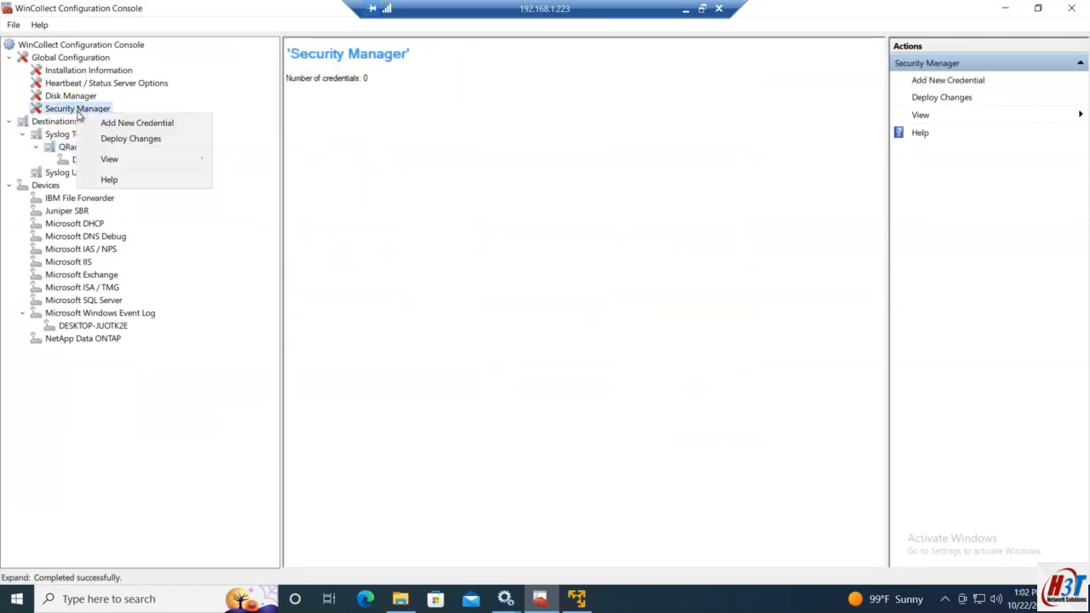
left_click(132, 123)
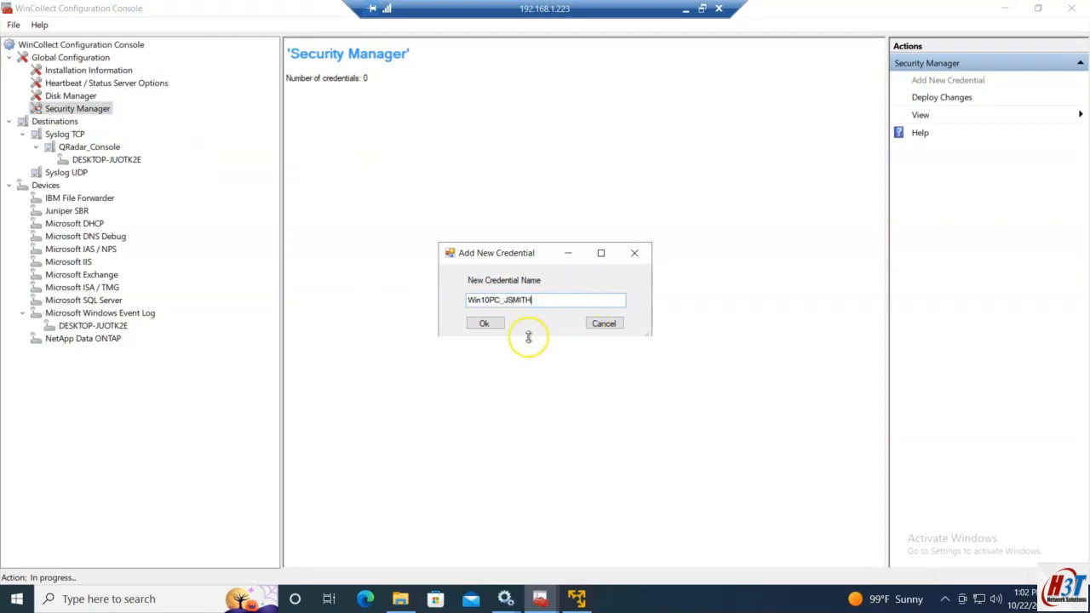
left_click(483, 323)
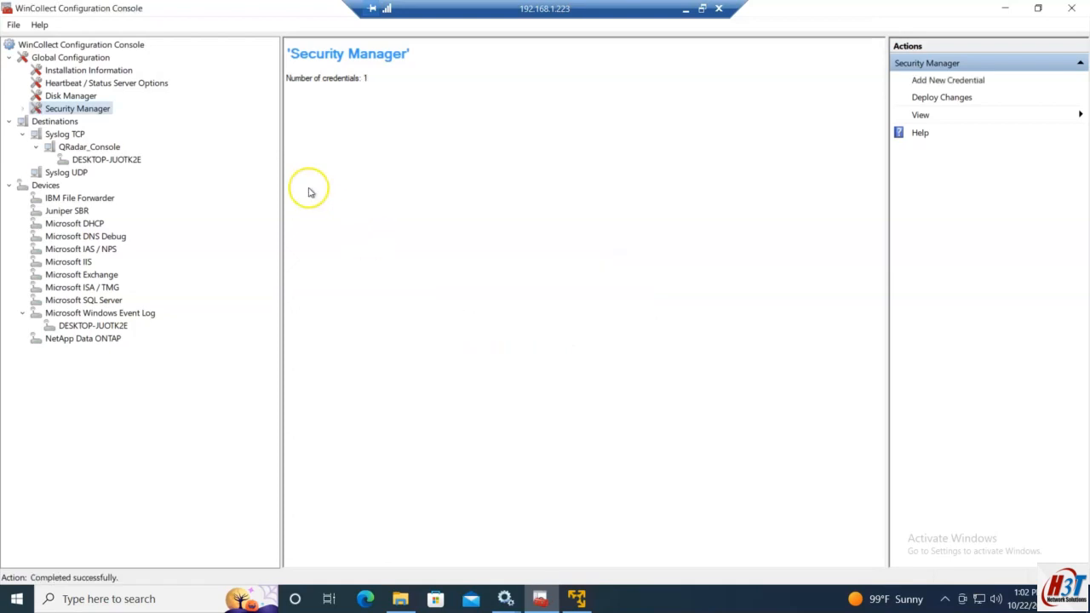
Step: Open the new credential's properties and select its empty domain and username fields
left_click(22, 109)
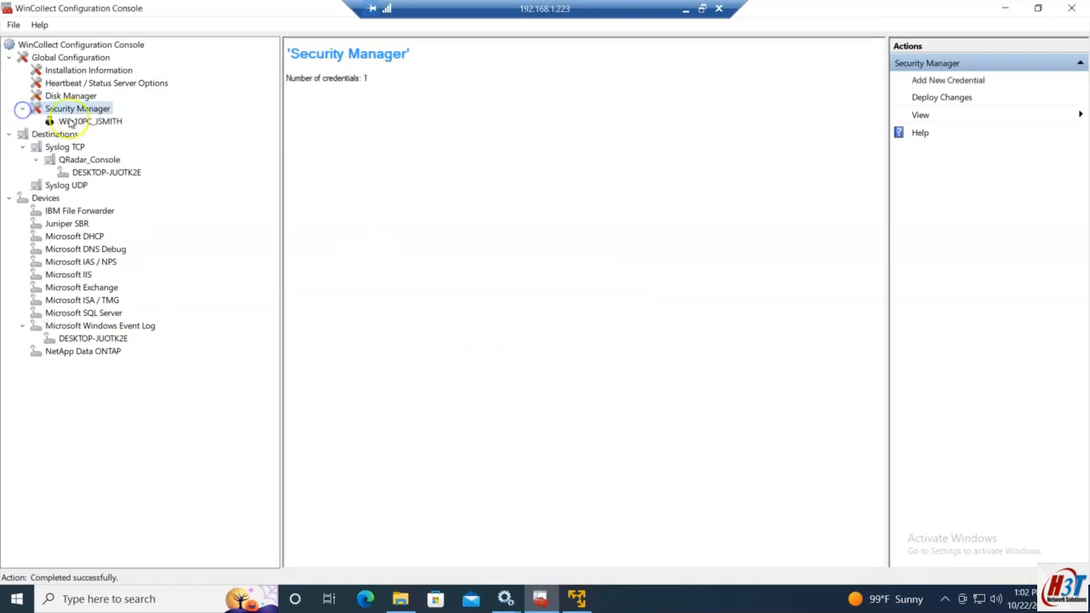
left_click(90, 121)
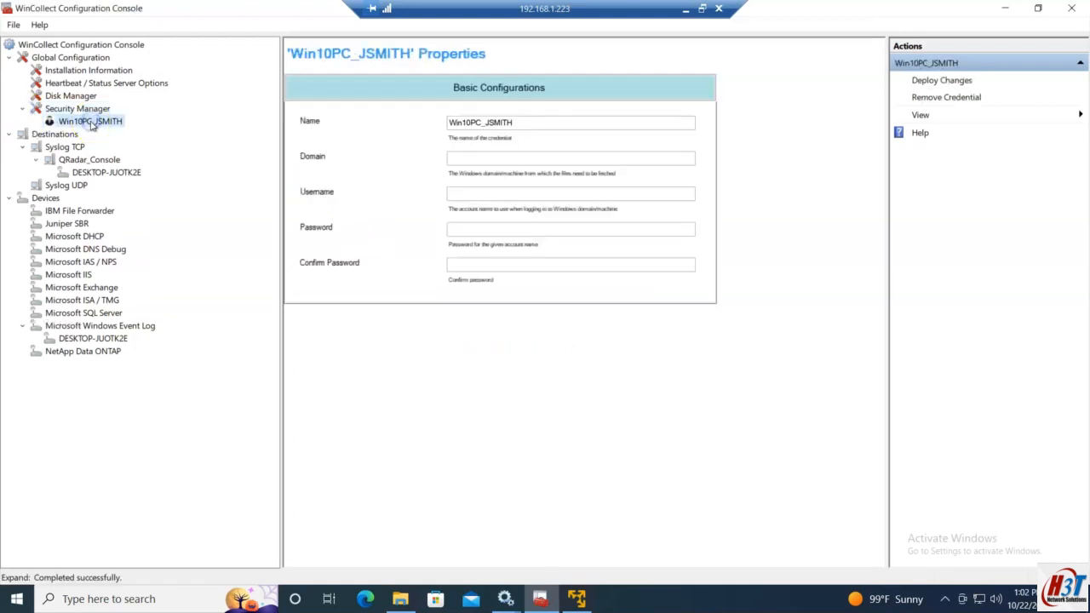
left_click(454, 161)
left_click(470, 194)
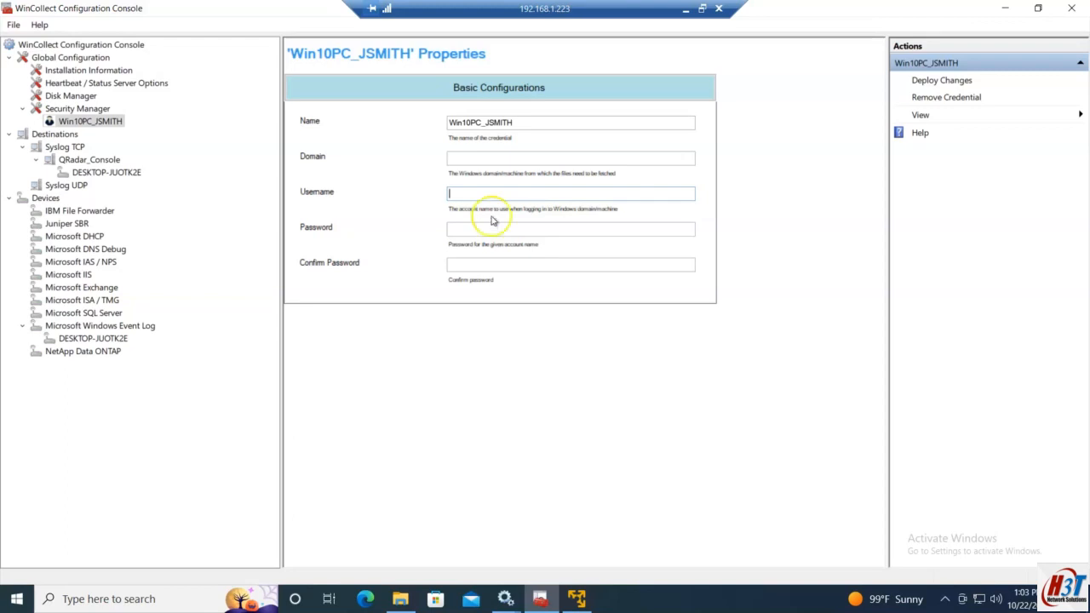
Step: Review prerequisite steps 2.1–2.4 in the hands-on plan notes, then return to the remote WinCollect console
left_click(685, 9)
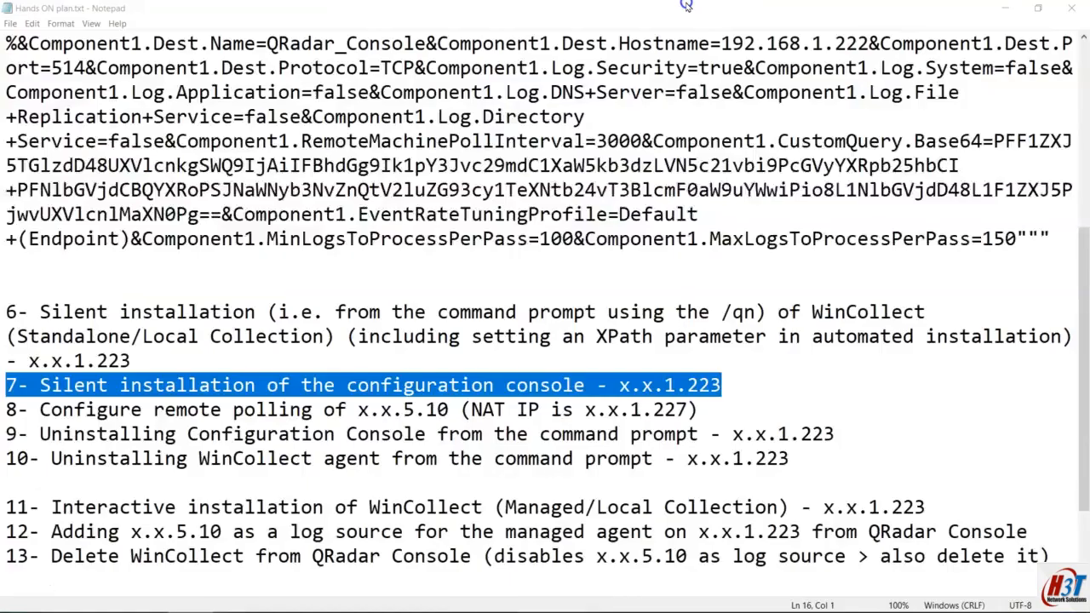
scroll(245, 186, "up", 5)
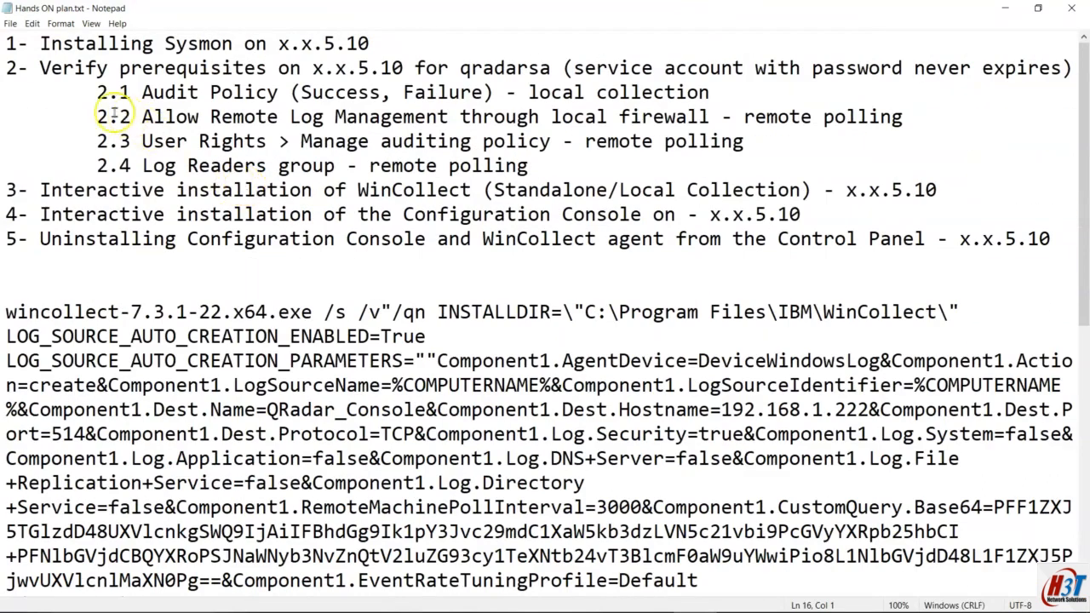
left_click_drag(8, 94, 861, 158)
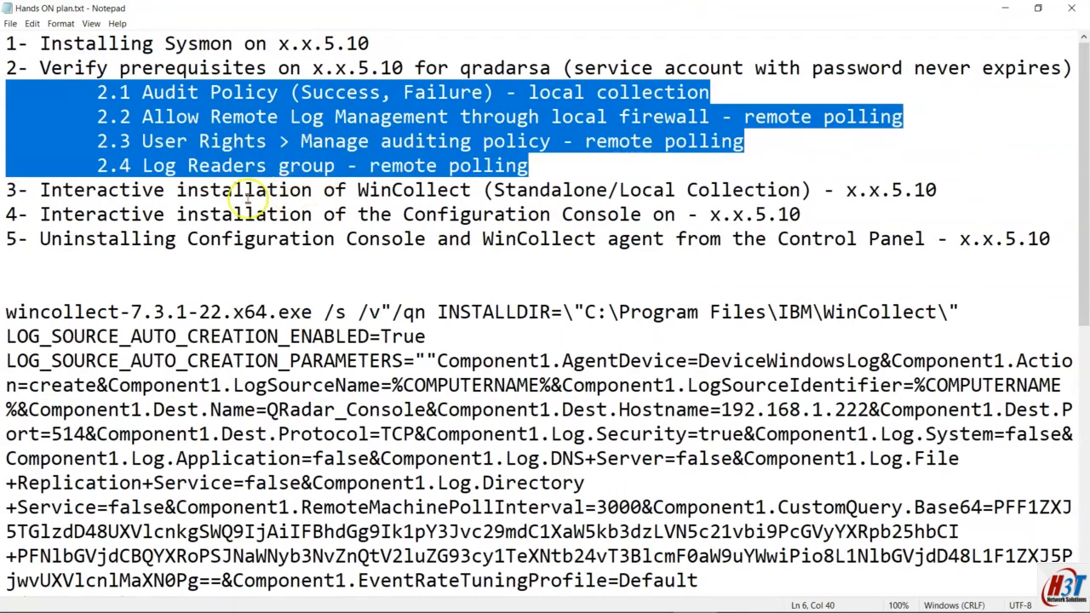
mouse_move(353, 612)
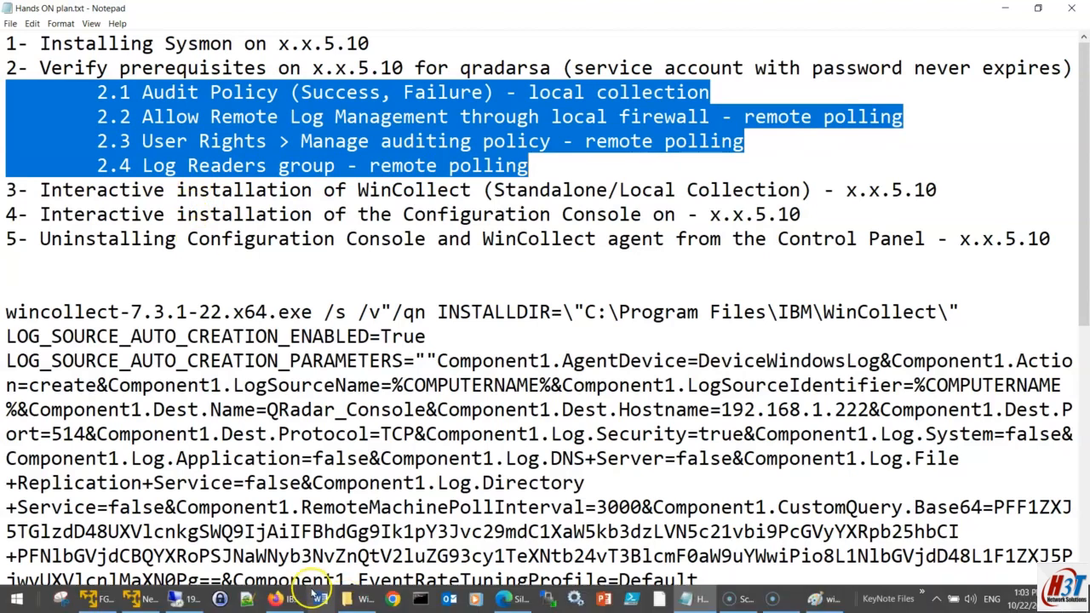
left_click(183, 599)
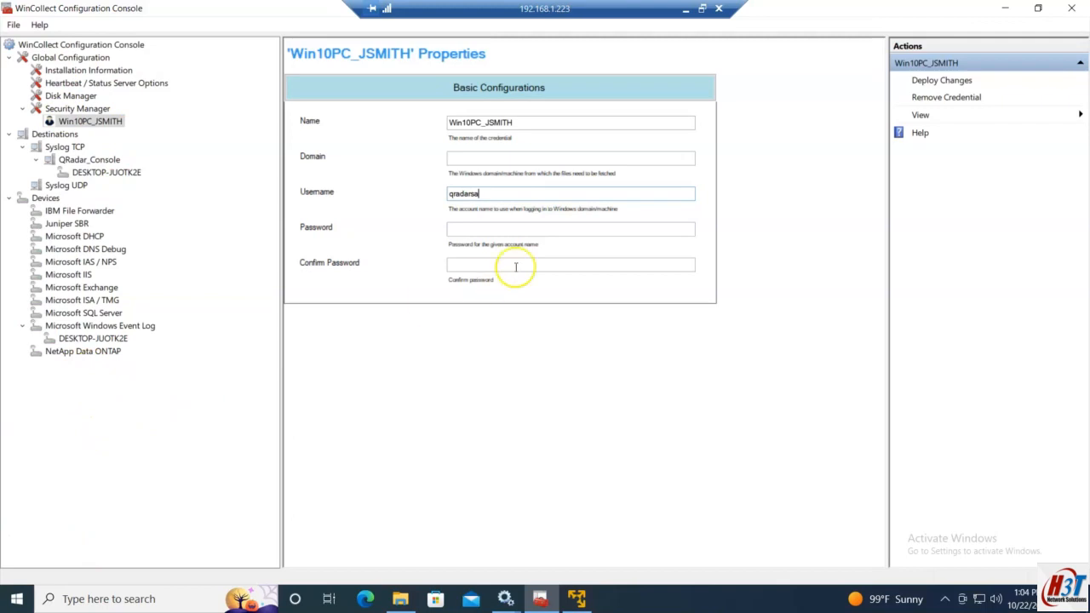
Step: Enter and confirm the service account's password on the credential, then deploy the changes to the agent
left_click(484, 228)
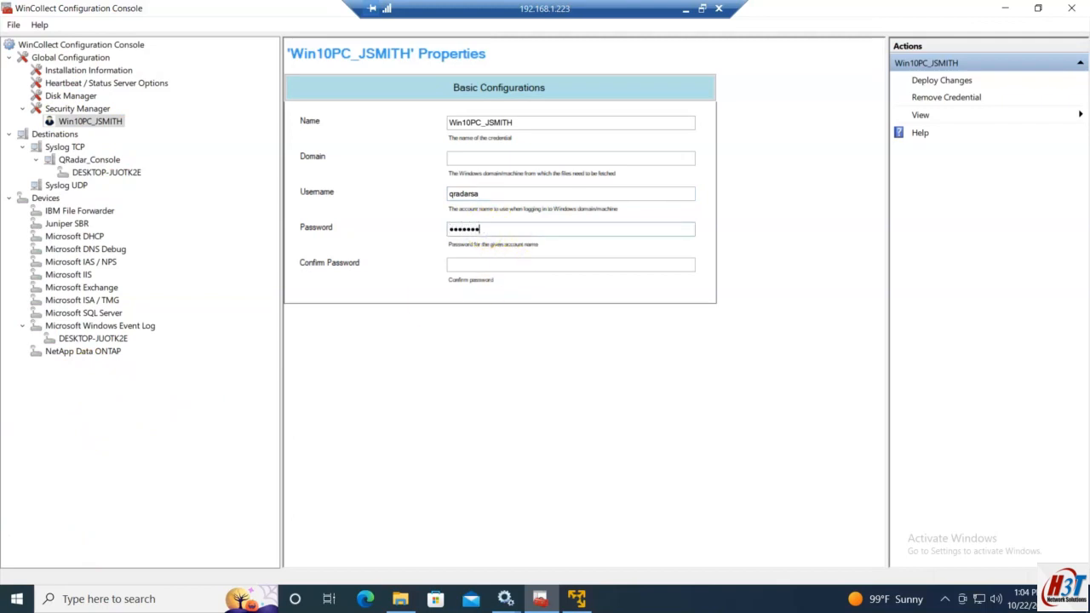
left_click(510, 264)
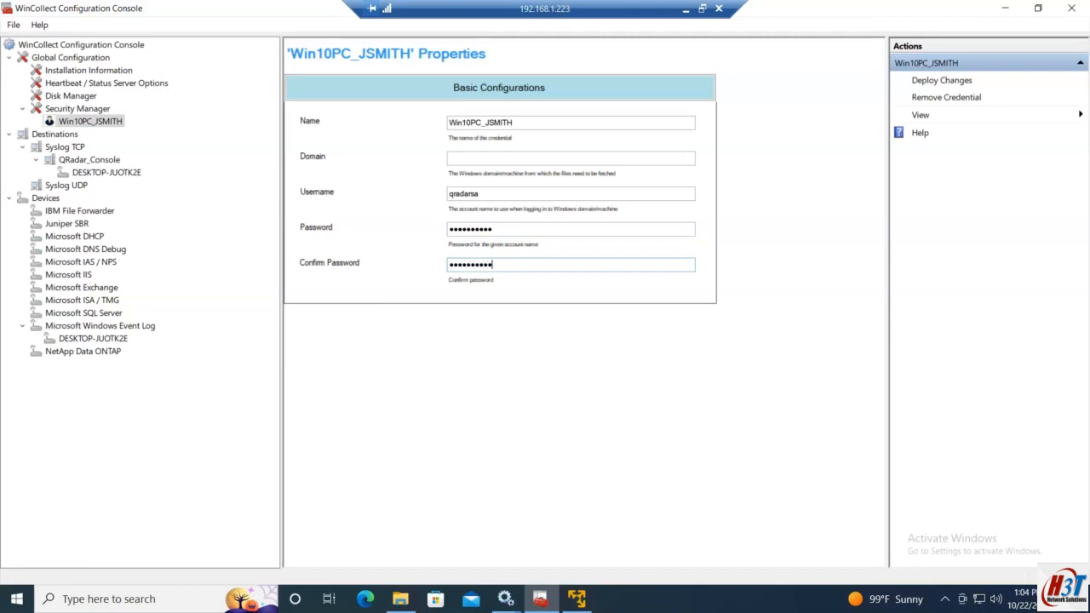
left_click(529, 157)
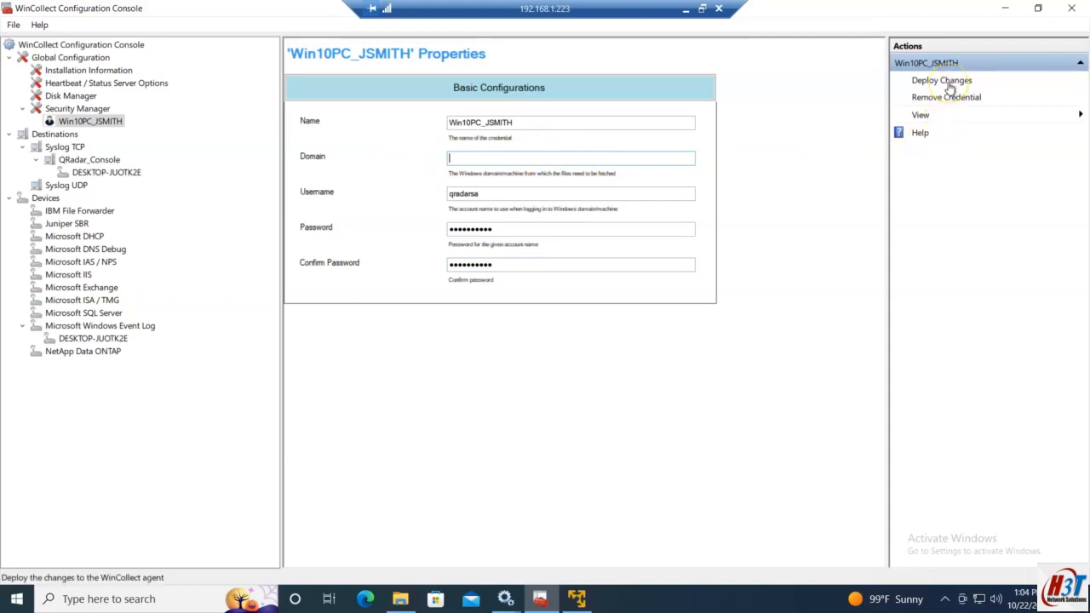
left_click(947, 82)
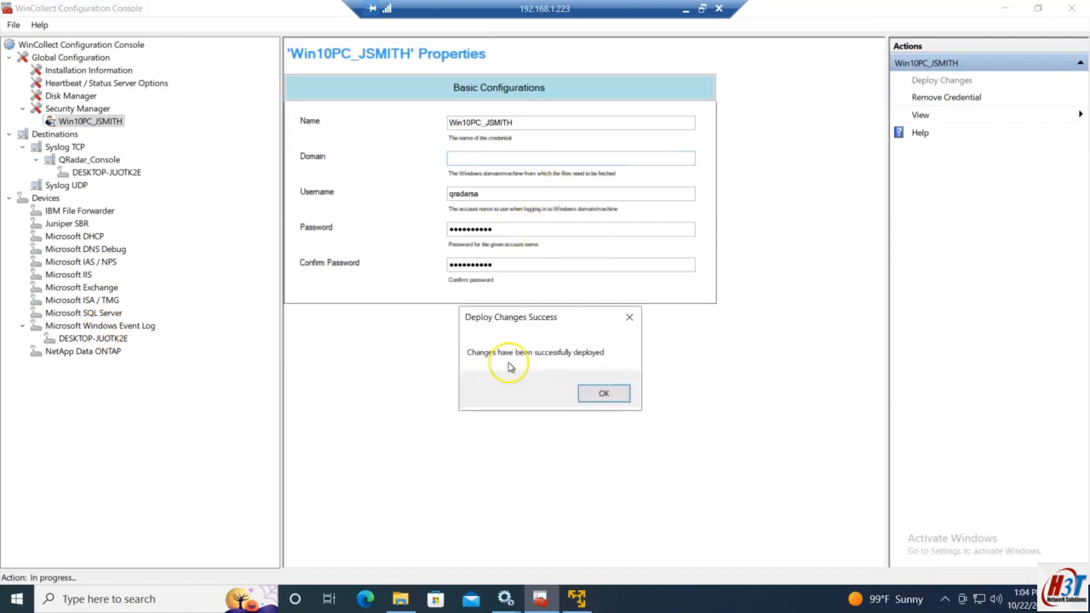
Step: Dismiss the deployment success message and copy the credential's name for reuse as a device name
left_click(604, 392)
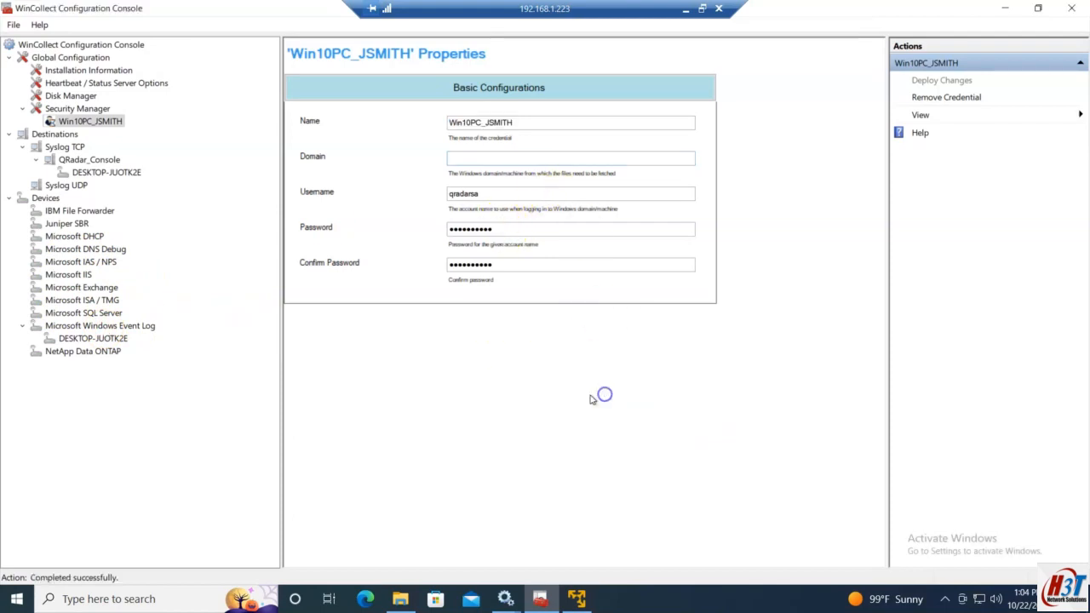
left_click(92, 327)
right_click(92, 327)
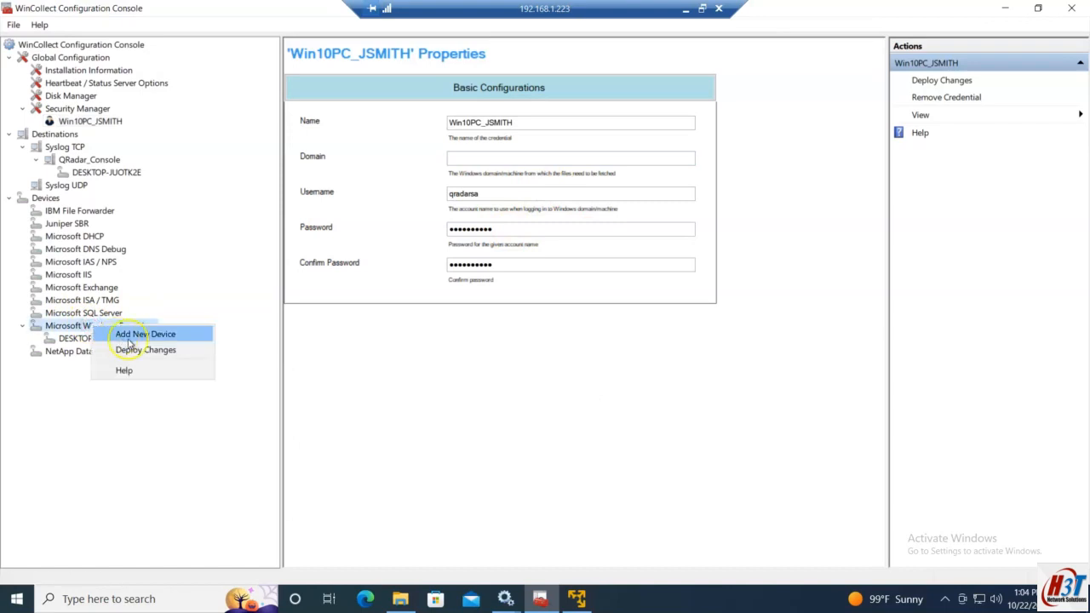
left_click(126, 334)
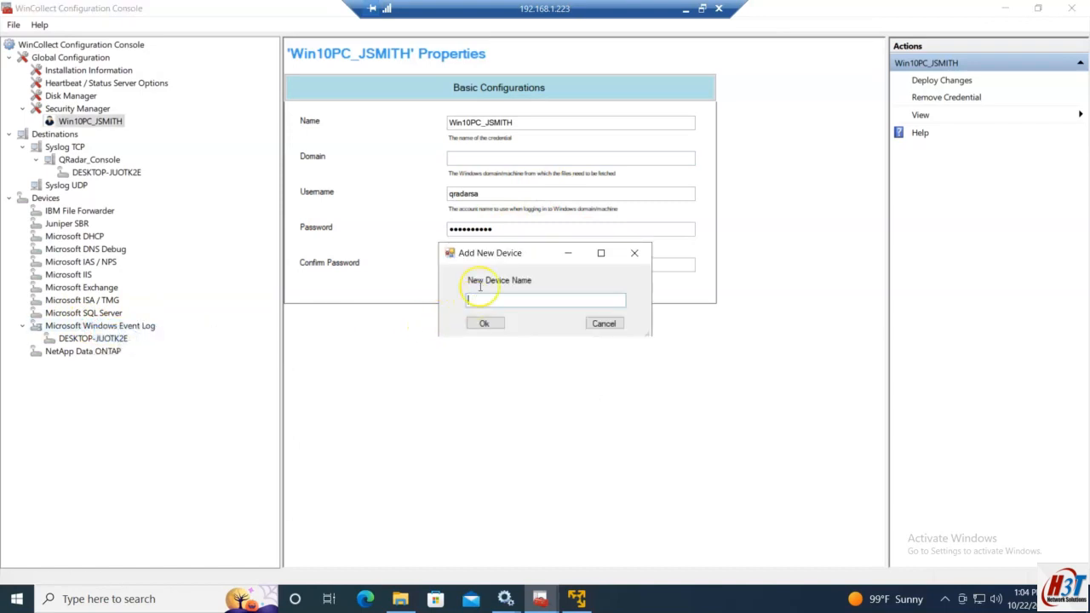
left_click(601, 324)
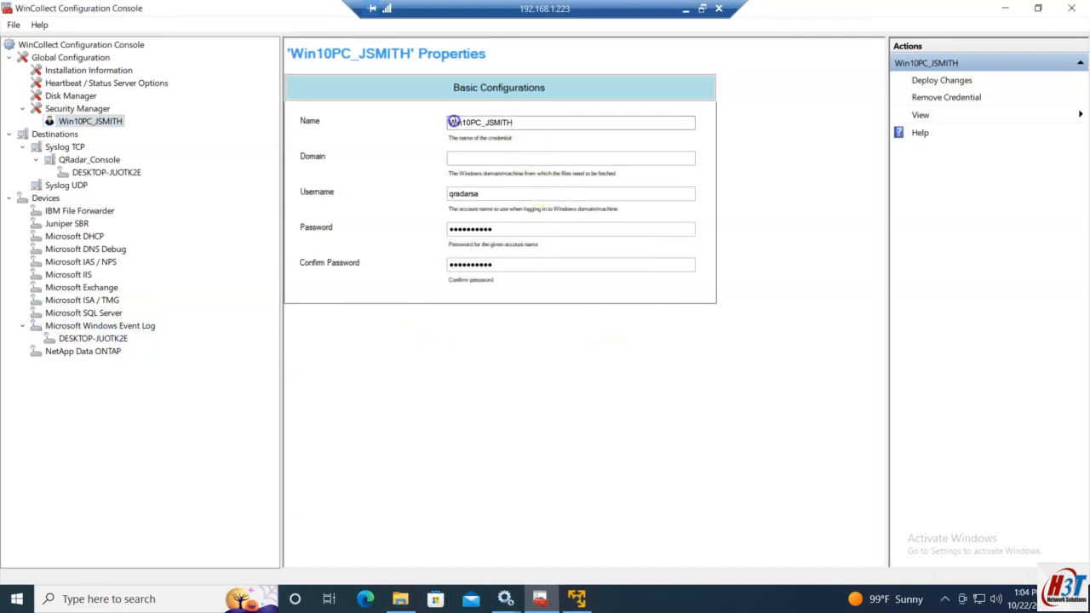
left_click_drag(579, 125, 448, 122)
key("ctrl+c")
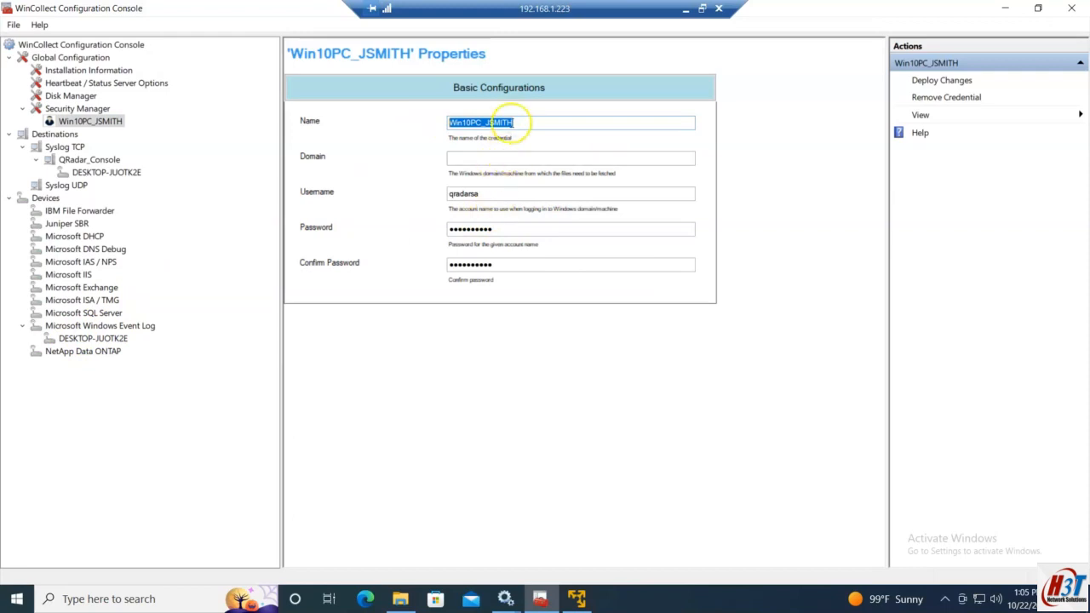
Step: Add a new Microsoft Windows Event Log device named after the credential
right_click(111, 329)
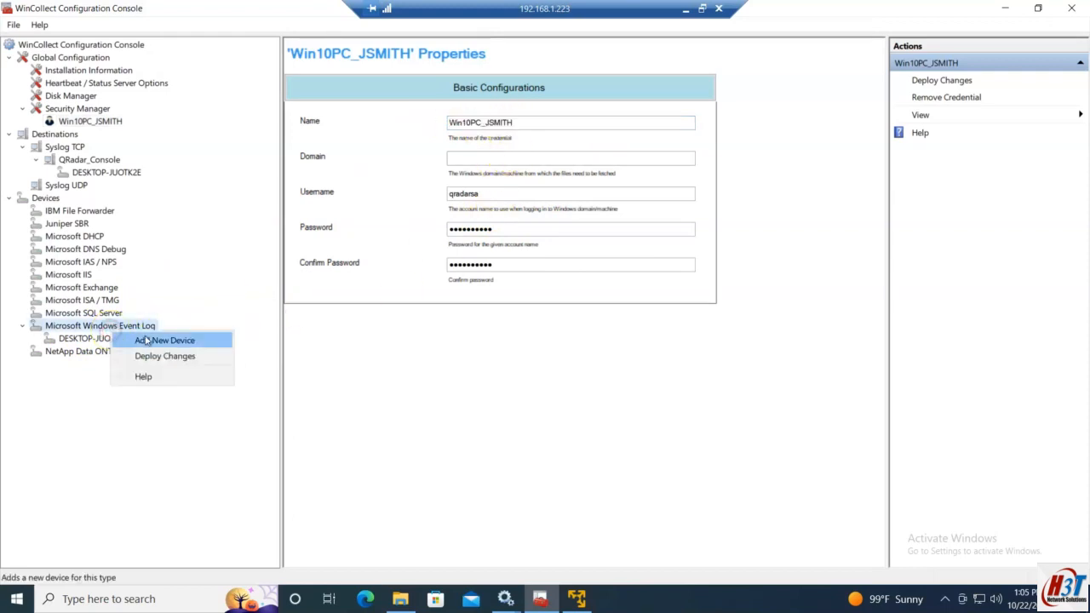
left_click(160, 342)
key("ctrl+v")
left_click(494, 324)
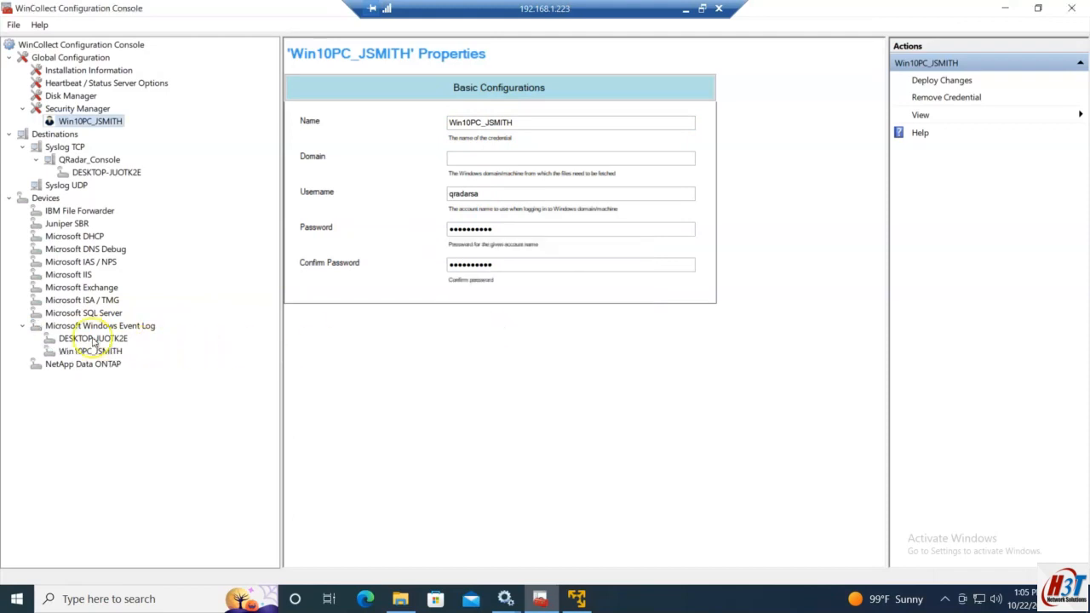
Step: Open the new device's settings and enter its device address, 192.168.1.227
left_click(94, 339)
left_click_drag(878, 426, 892, 19)
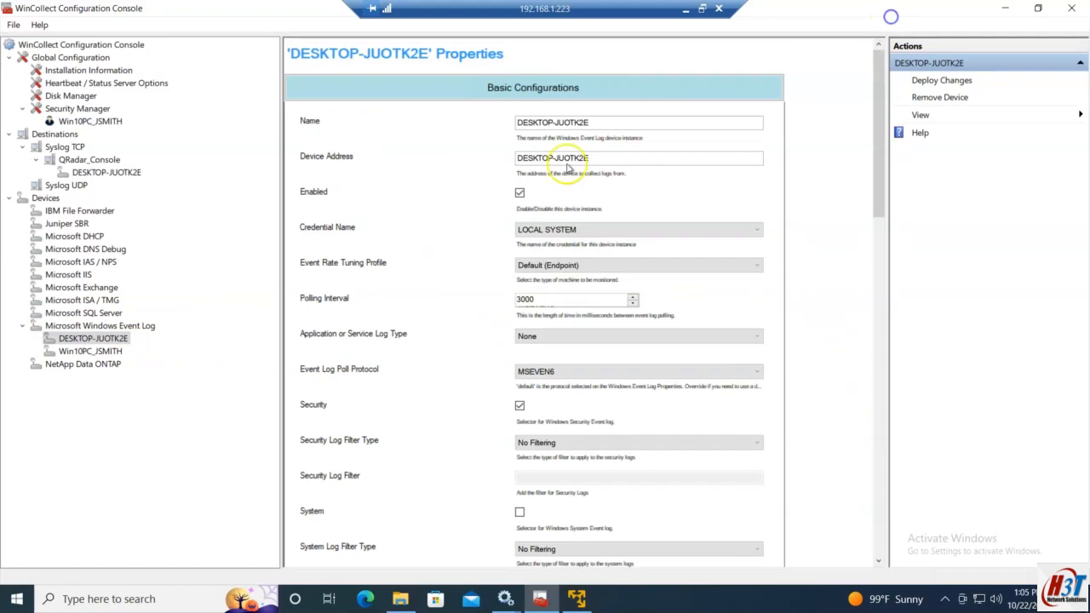
left_click(94, 351)
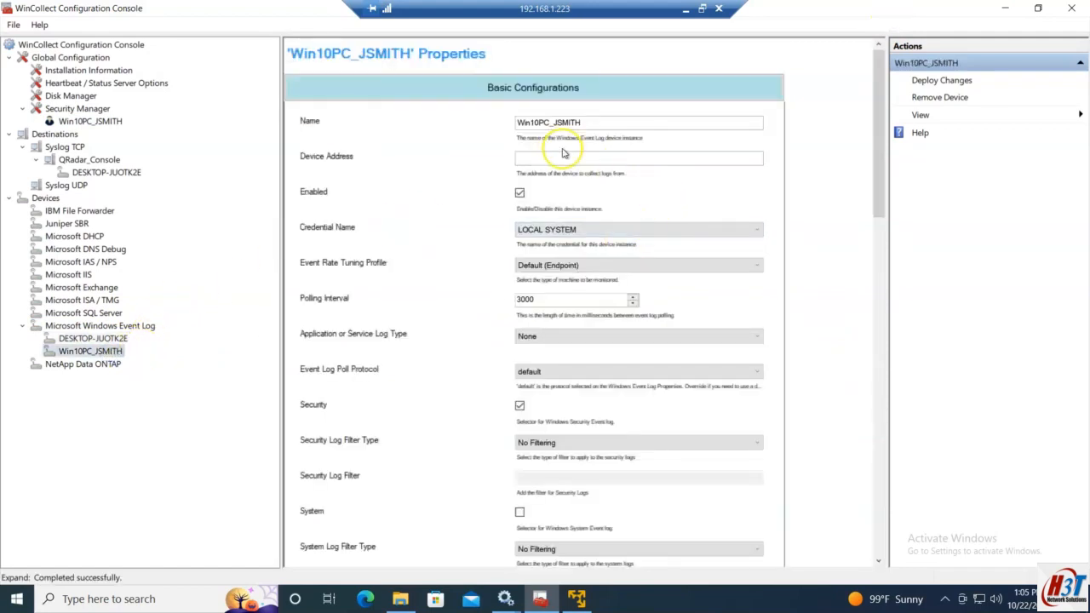
left_click_drag(596, 121, 498, 120)
left_click(566, 155)
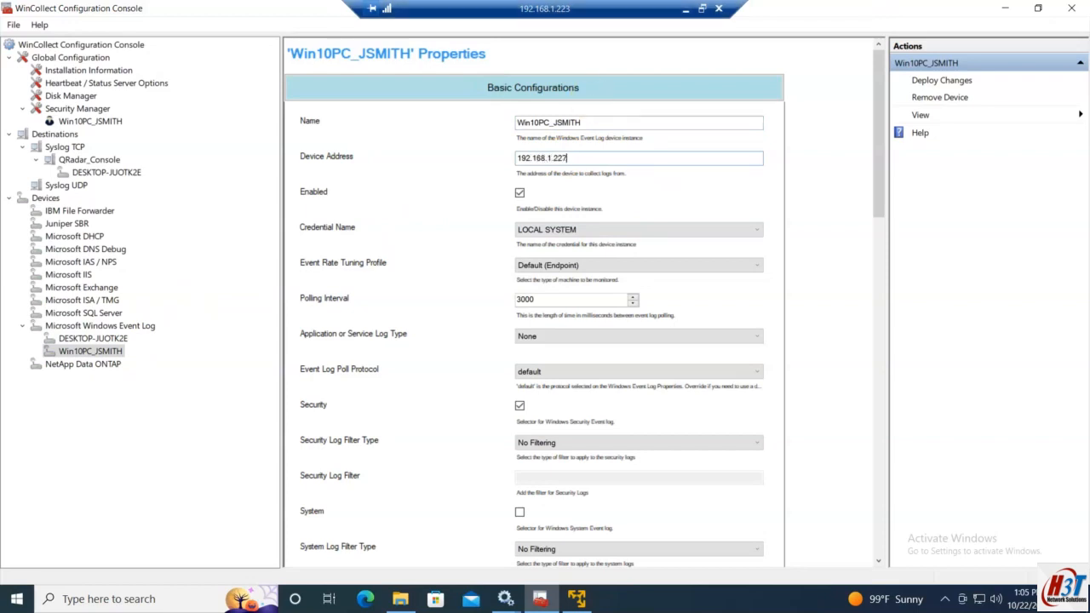
left_click(684, 13)
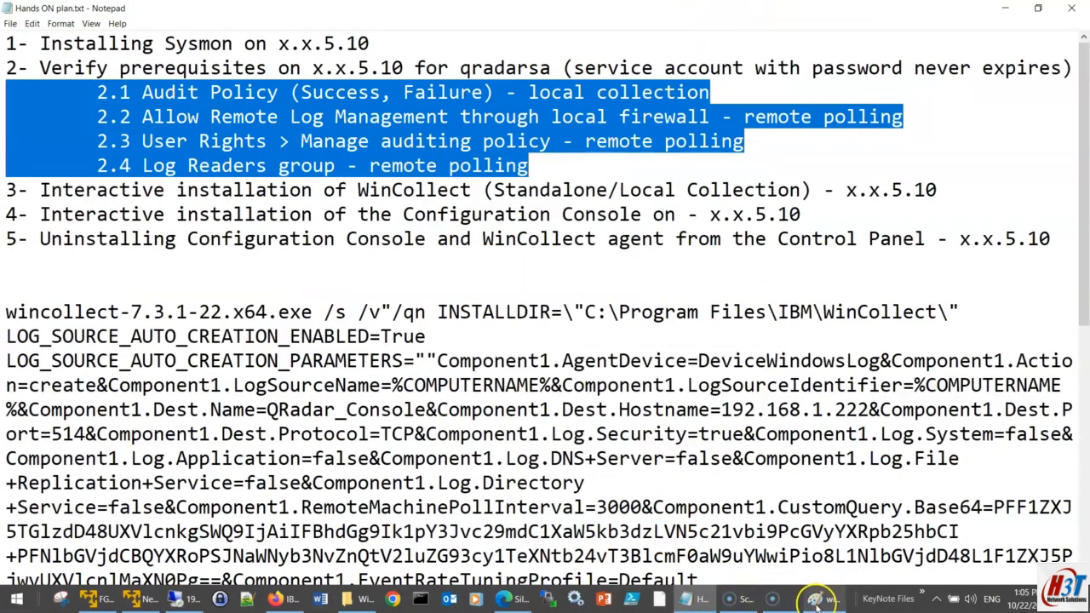
left_click(819, 600)
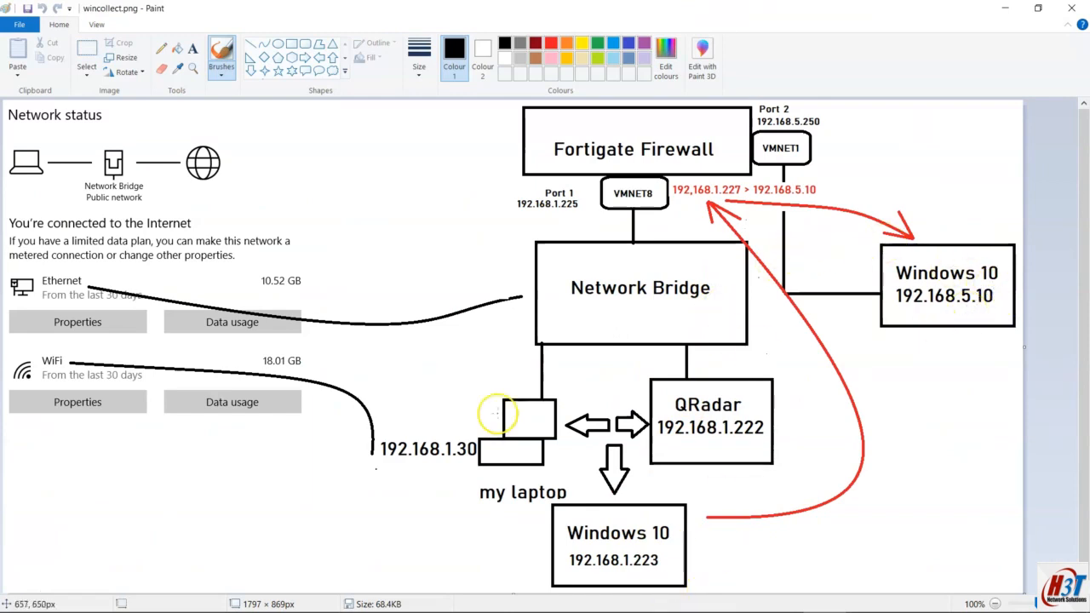
mouse_move(319, 600)
left_click(192, 599)
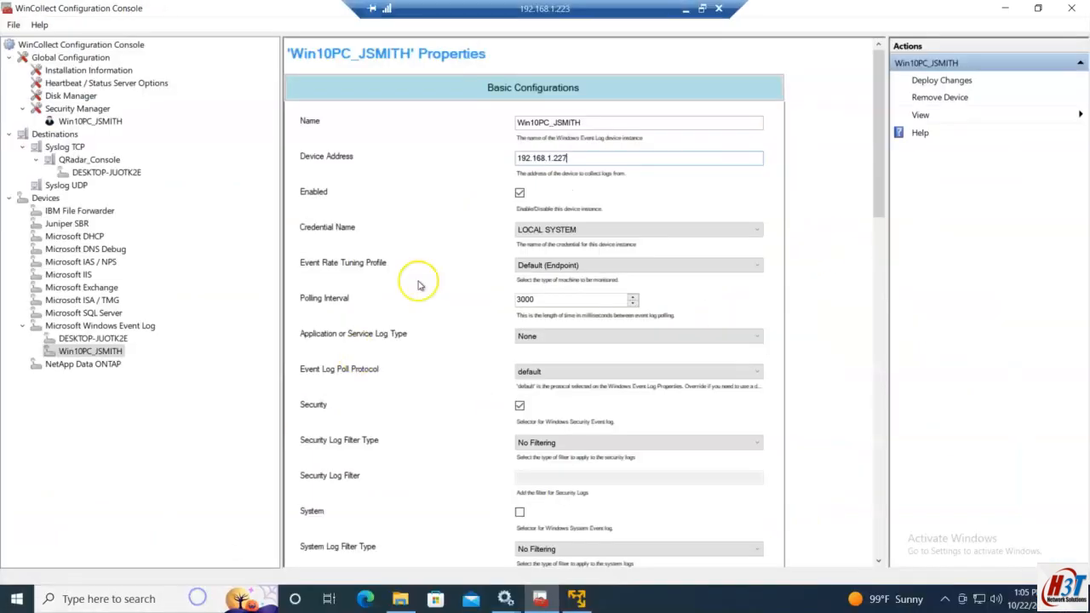
Step: Assign the service-account credential to the new device and set its Security Log filter to NSA Events Filter
left_click(568, 230)
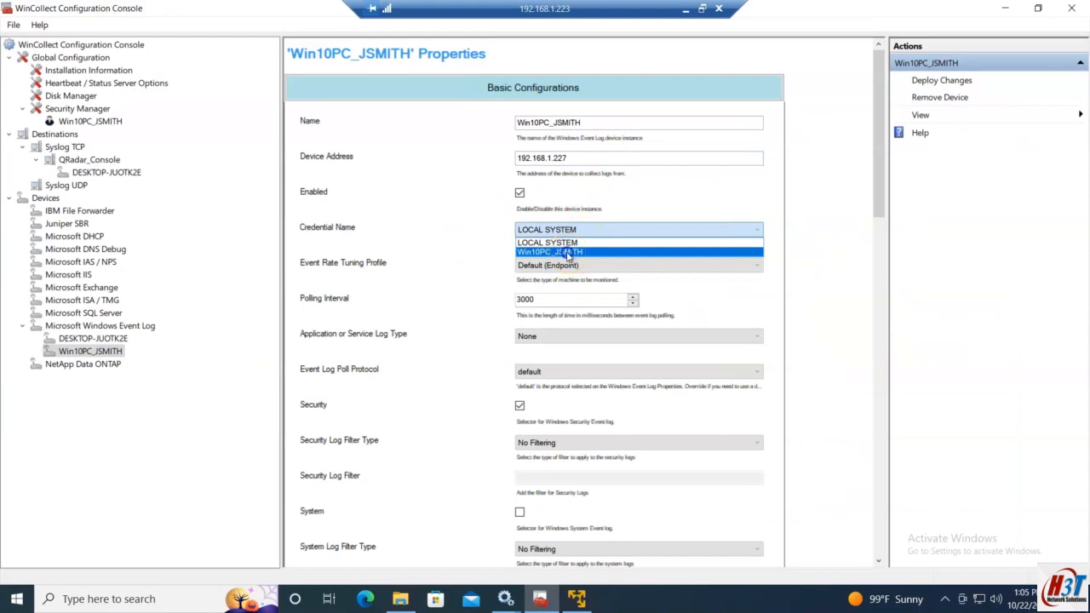
left_click(568, 253)
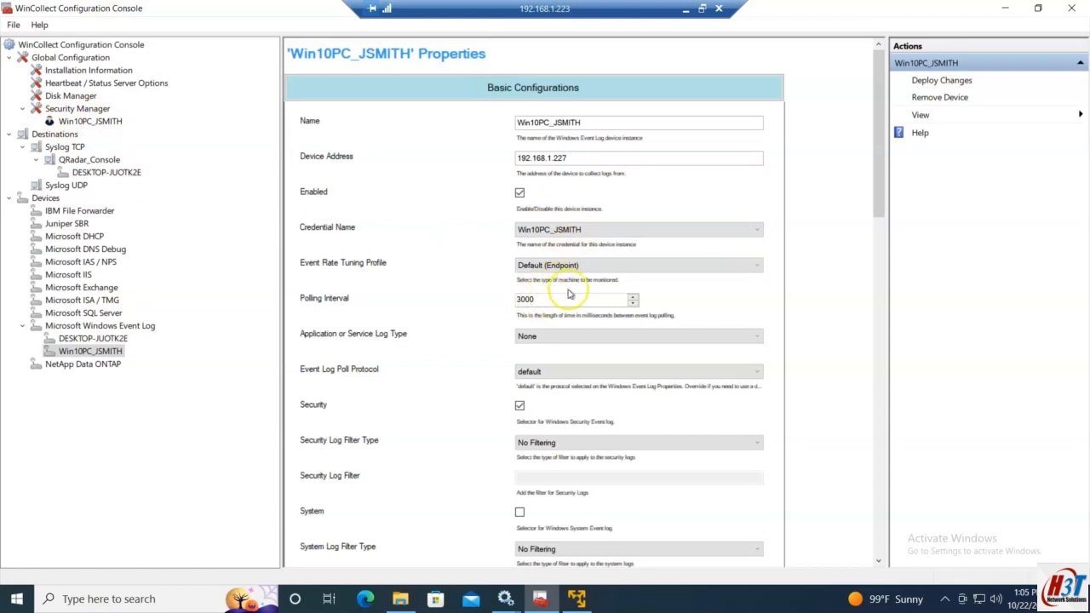
left_click_drag(877, 196, 872, 246)
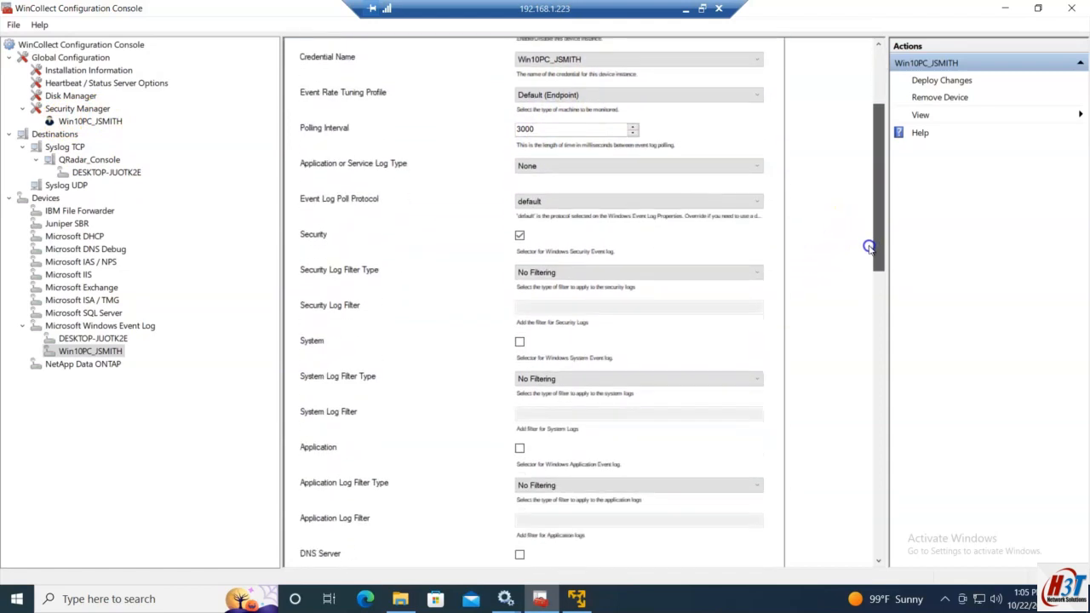
left_click(559, 273)
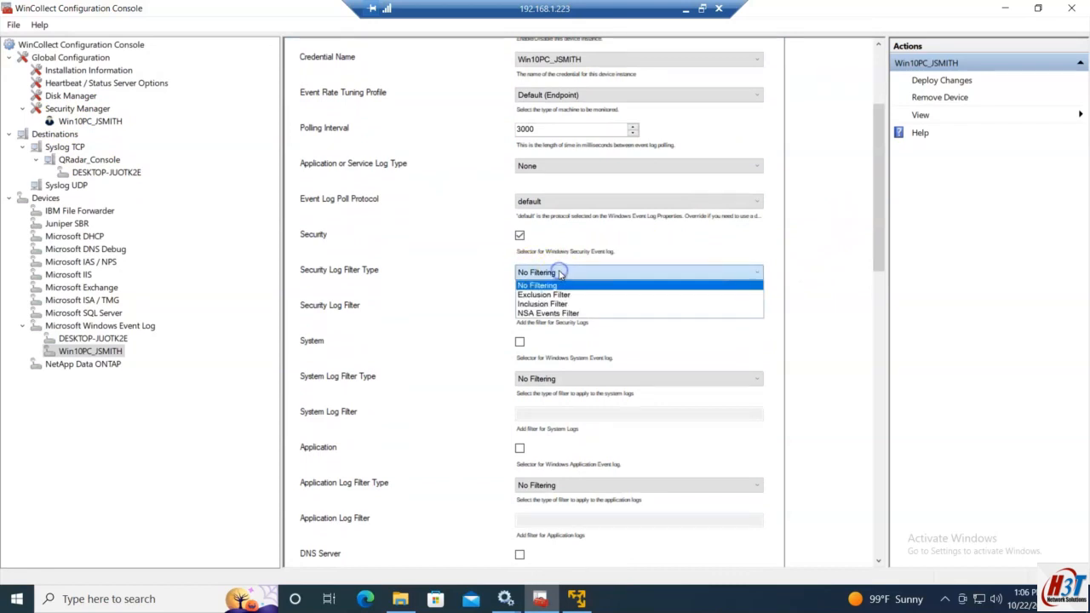
left_click(549, 314)
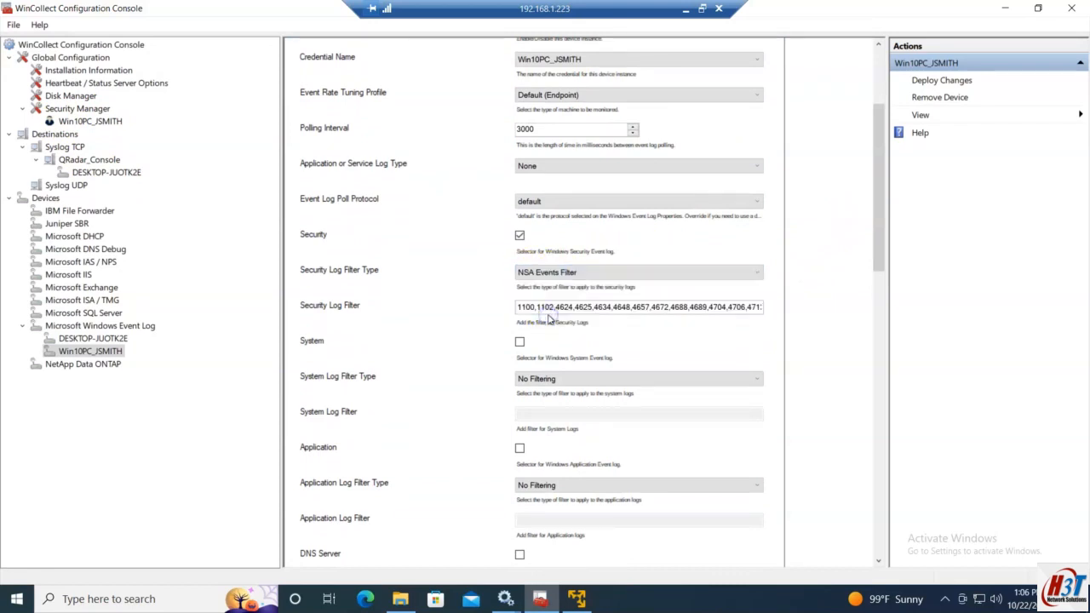
left_click_drag(880, 247, 869, 504)
left_click(101, 339)
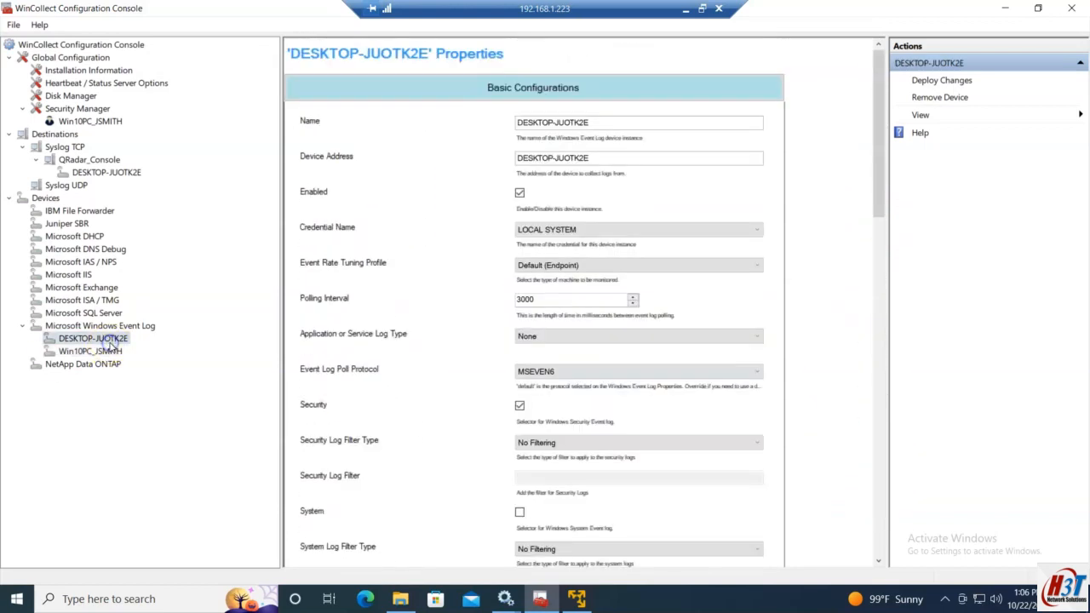
Step: Set DESKTOP-JUOTK2E's Security log filter to NSA Events Filter as well, then return to the new device
left_click_drag(878, 182, 881, 216)
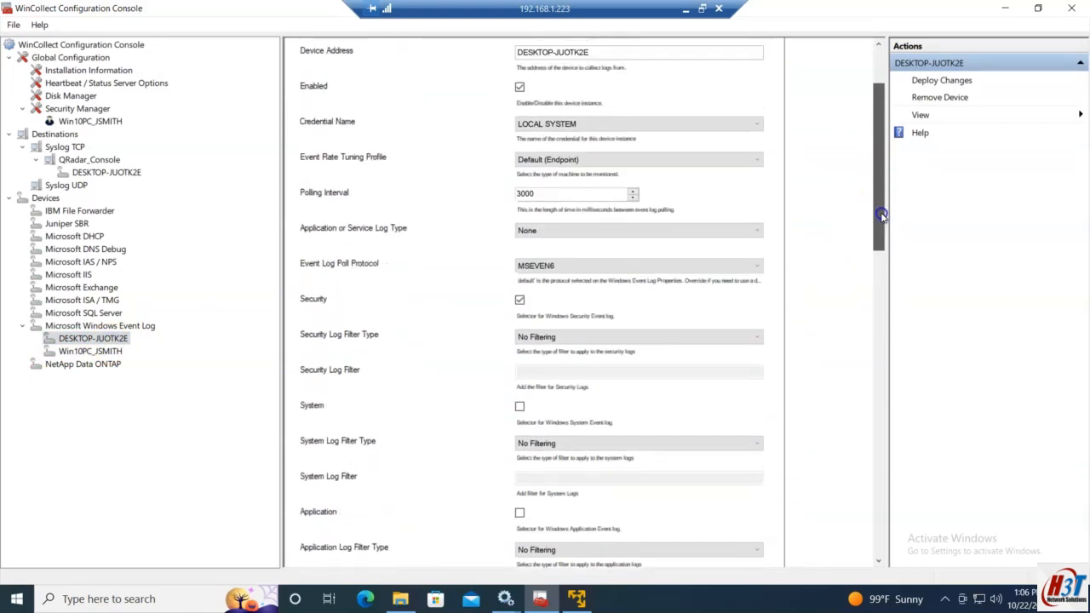
left_click(566, 337)
left_click(566, 378)
left_click_drag(880, 205, 866, 503)
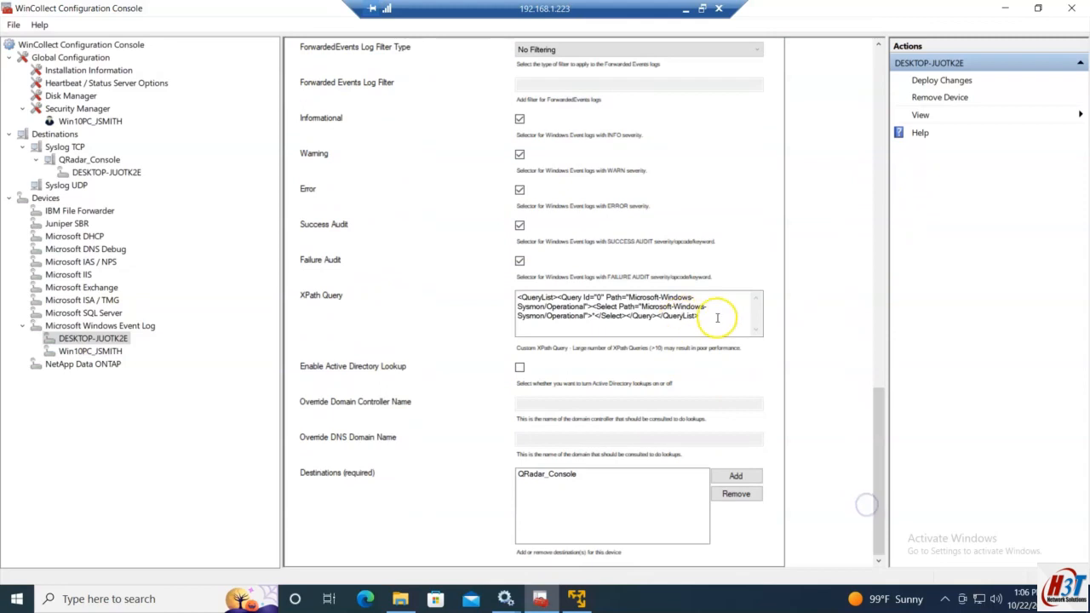
left_click_drag(721, 316, 383, 287)
left_click(91, 350)
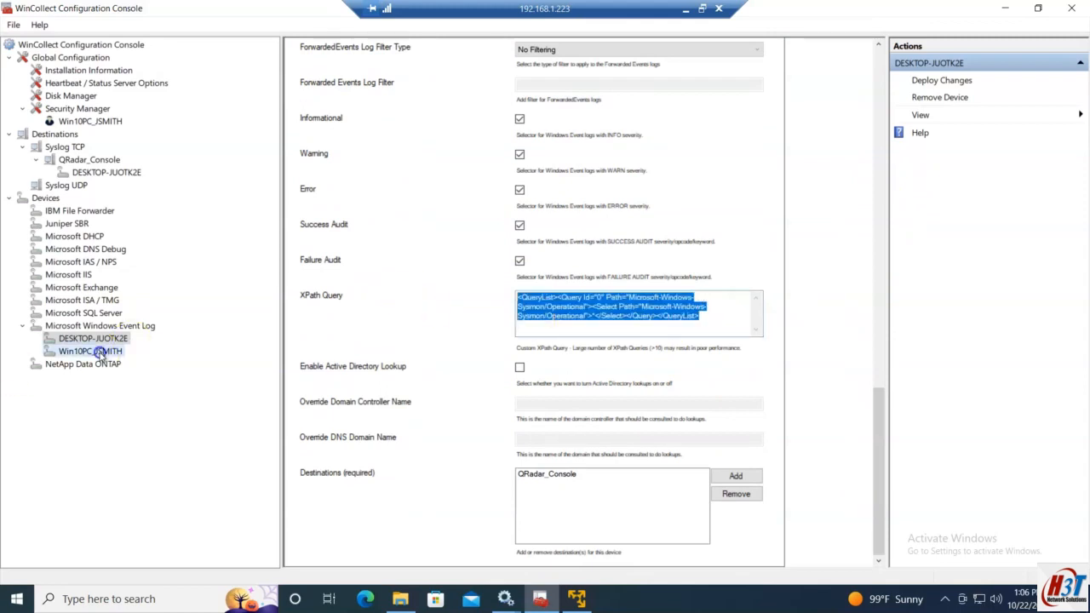
Step: Paste the Microsoft-Windows-Sysmon/Operational QueryList XML into the new device's XPath Query field
left_click_drag(878, 275, 883, 246)
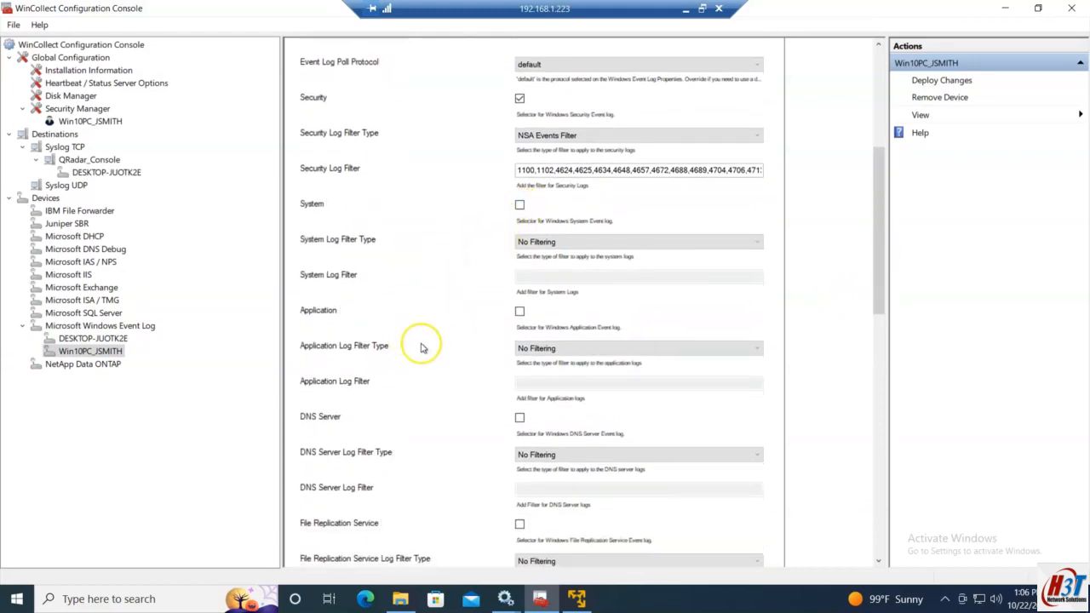
left_click_drag(879, 281, 883, 499)
left_click(602, 380)
type("<QueryList><Query Id=\"0\" Path=\"Microsoft-Windows-Sysmon/Operational\"><Select Path=\"Microsoft-Windows-Sysmon/Operational\">*</Select></Query></QueryList>")
left_click_drag(880, 438, 884, 365)
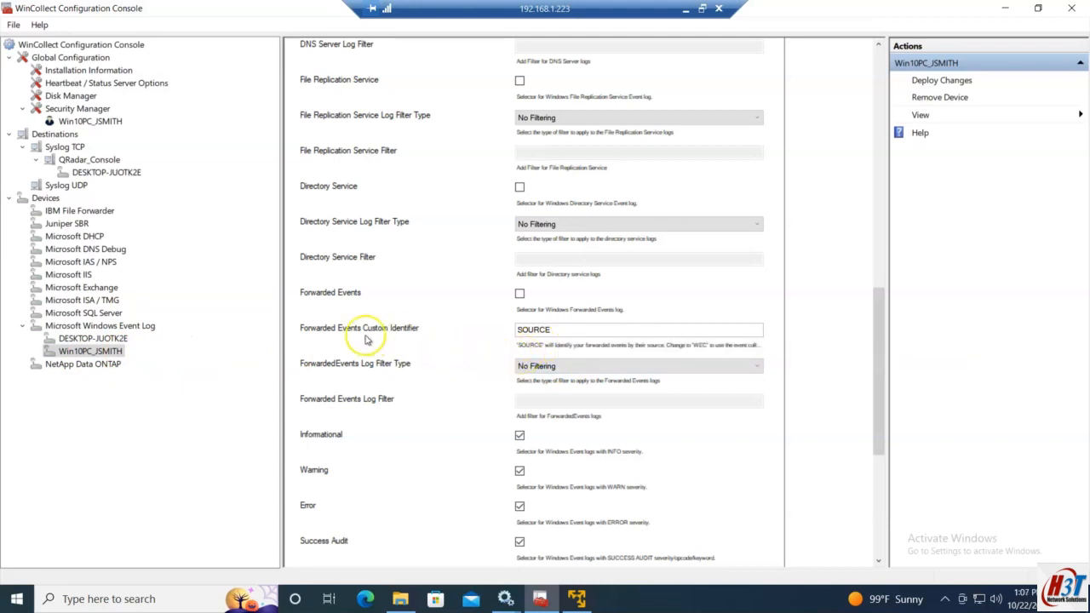
left_click(553, 334)
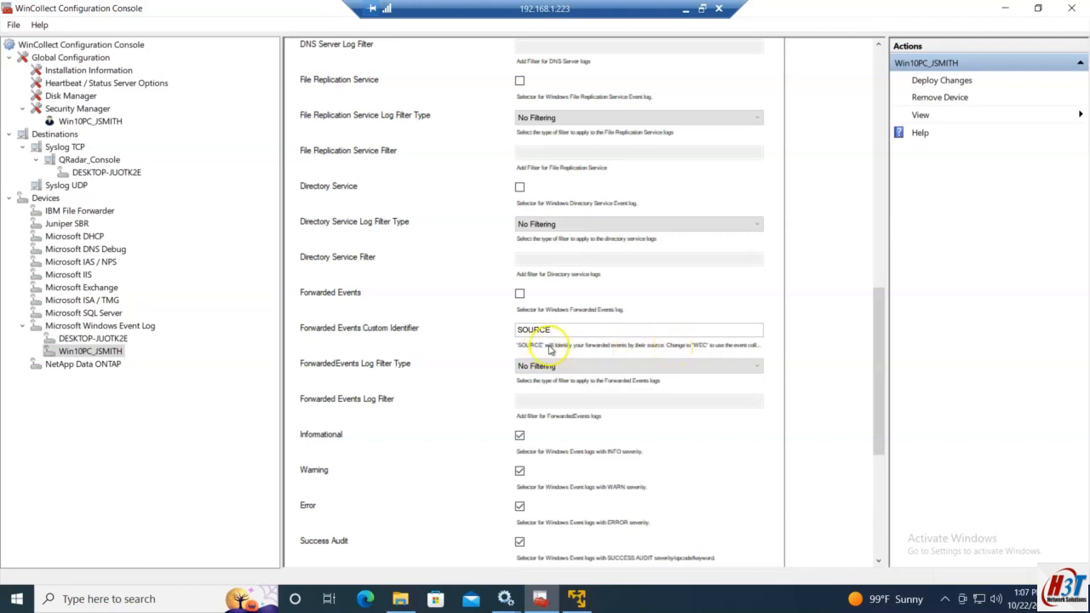
scroll(877, 402, "down", 1)
Step: Add QRadar_Console as the destination for the new device's events
left_click_drag(877, 402, 899, 492)
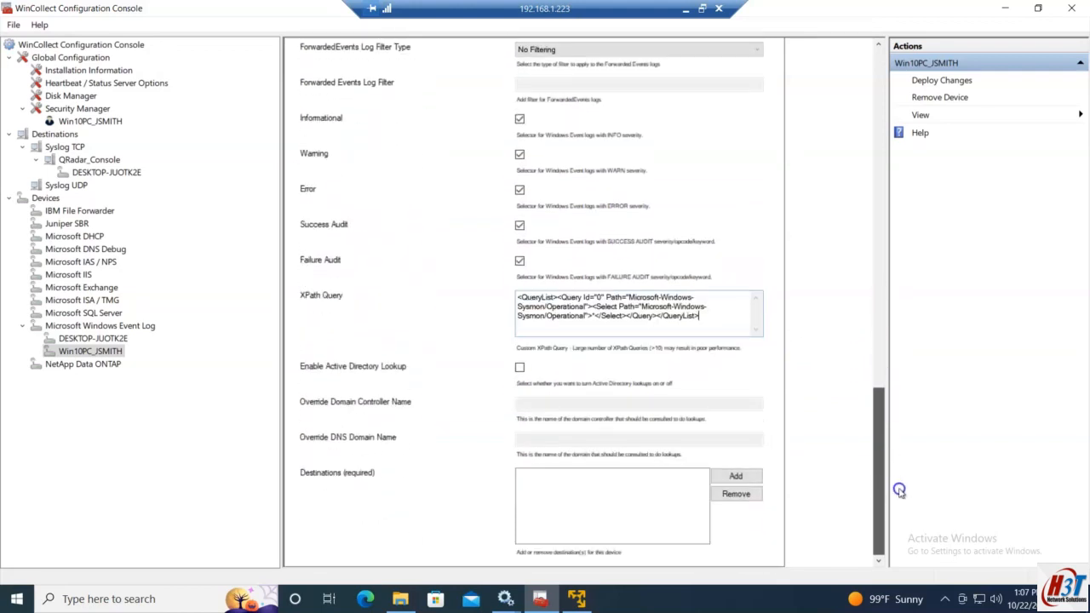
left_click_drag(899, 492, 871, 471)
left_click_drag(871, 478, 871, 480)
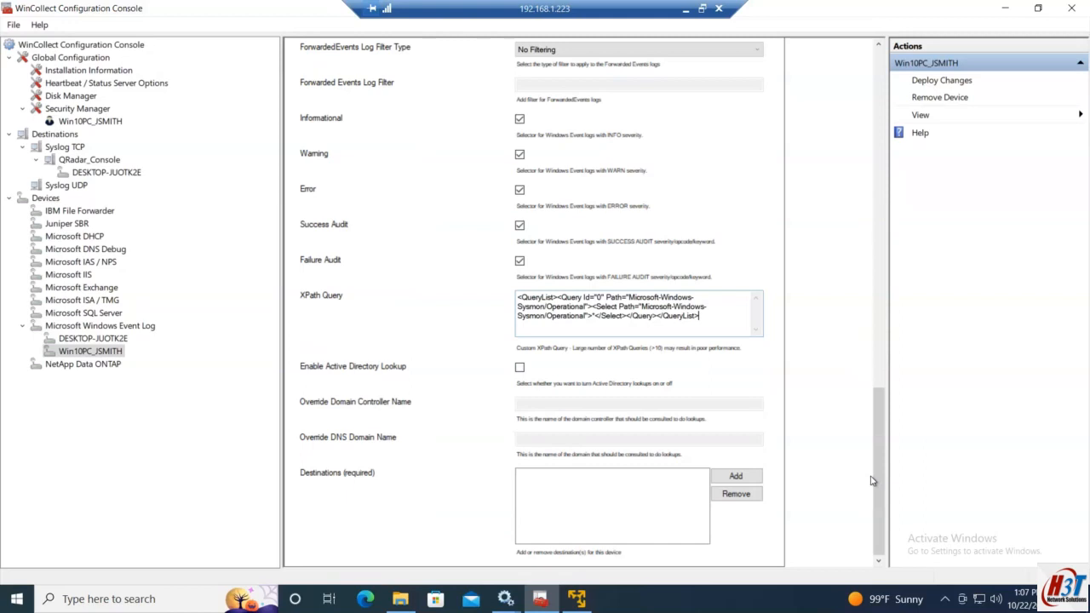
left_click_drag(883, 483, 876, 523)
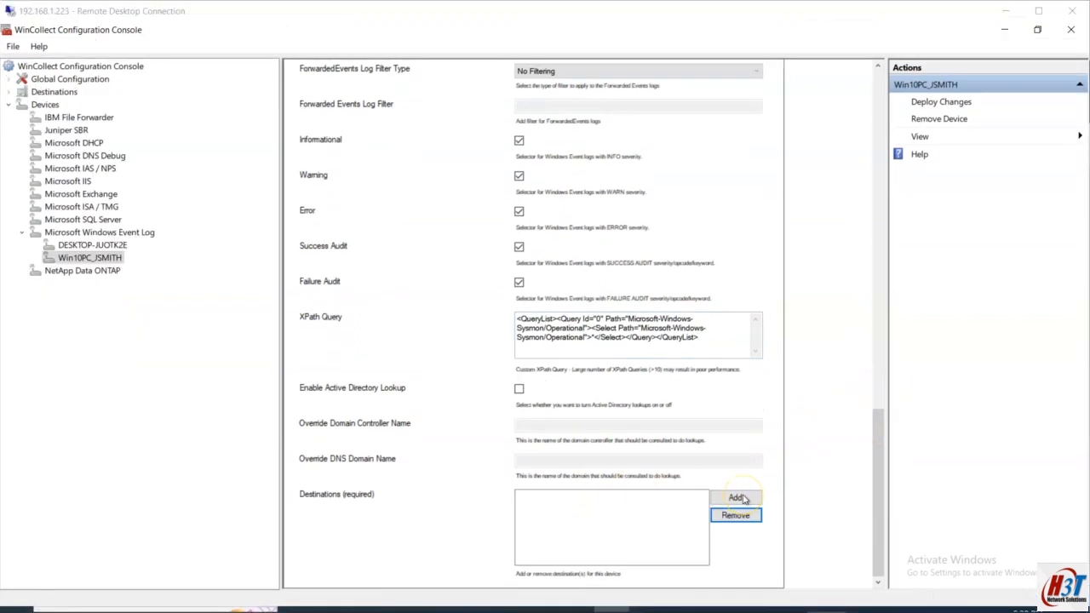
left_click(739, 498)
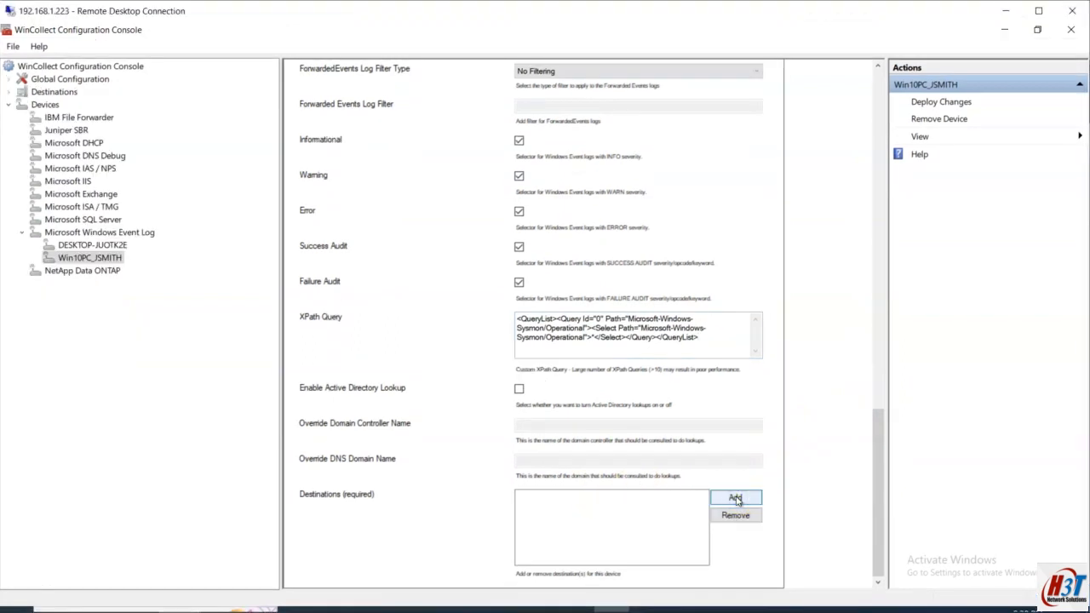
left_click(738, 499)
left_click(482, 346)
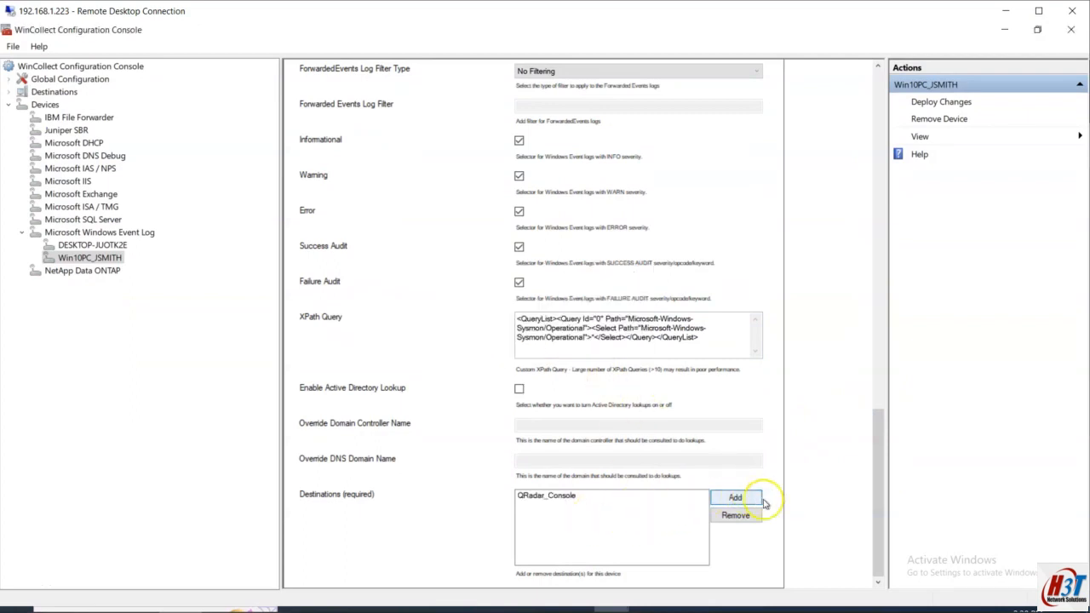
Step: Deploy the changes to the agent, acknowledge the success message, and close the WinCollect console
left_click(932, 102)
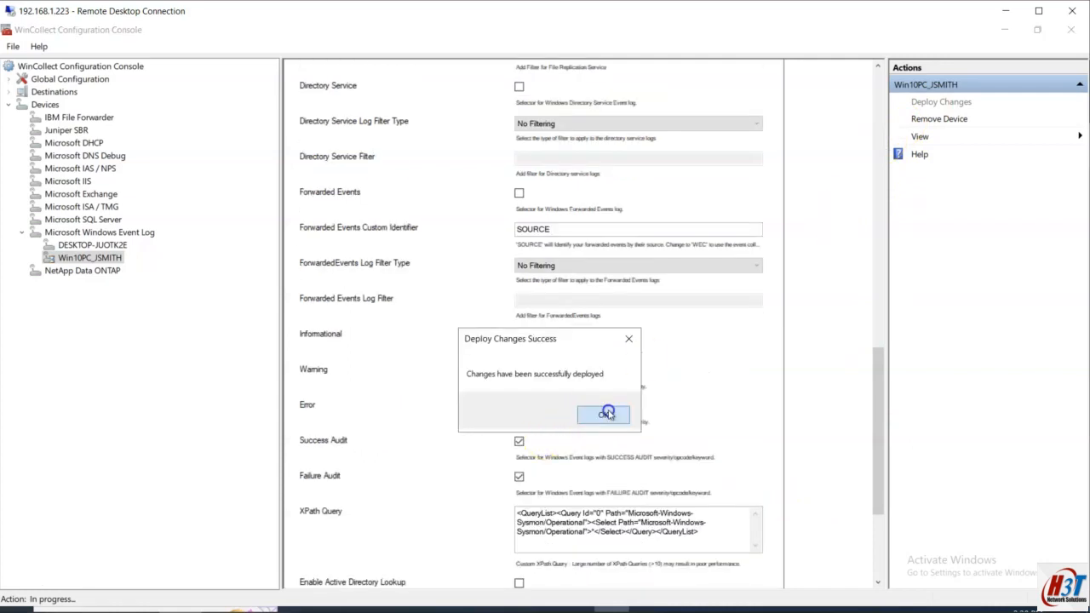
left_click(604, 416)
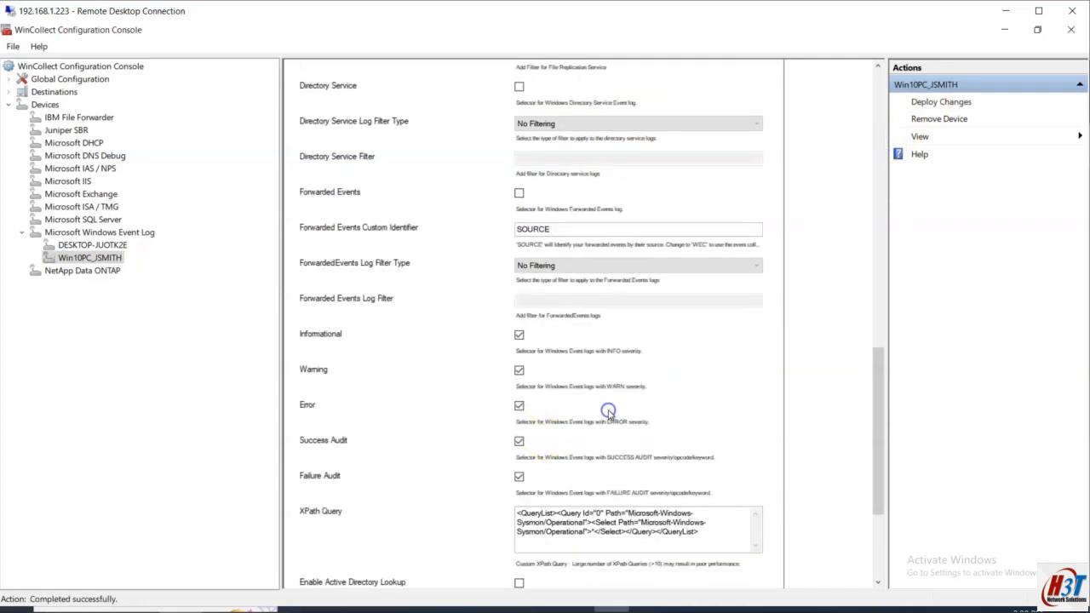
left_click(1072, 10)
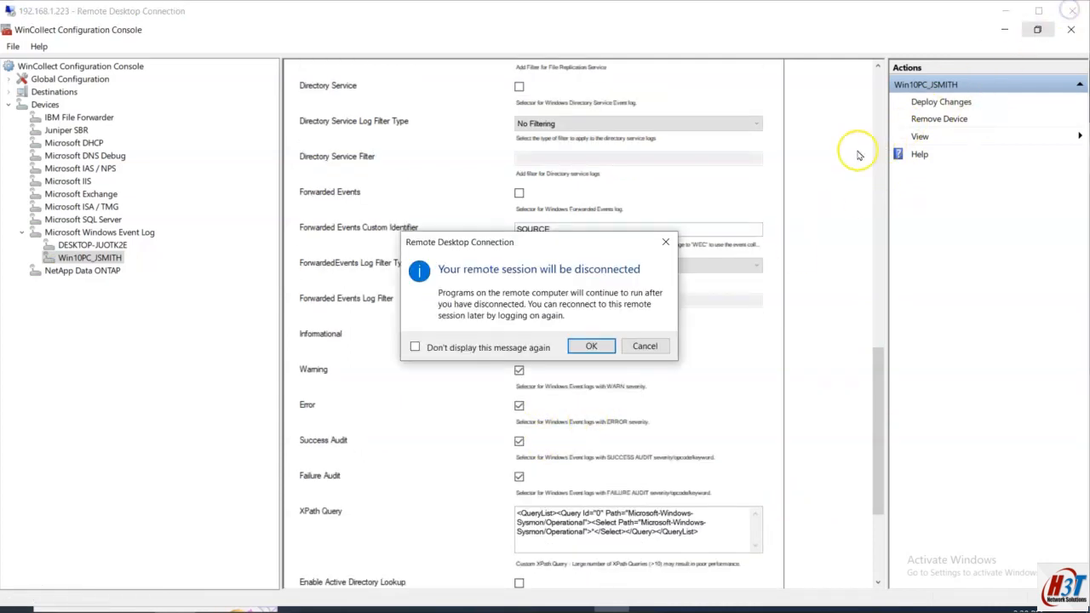
left_click(640, 346)
double_click(729, 17)
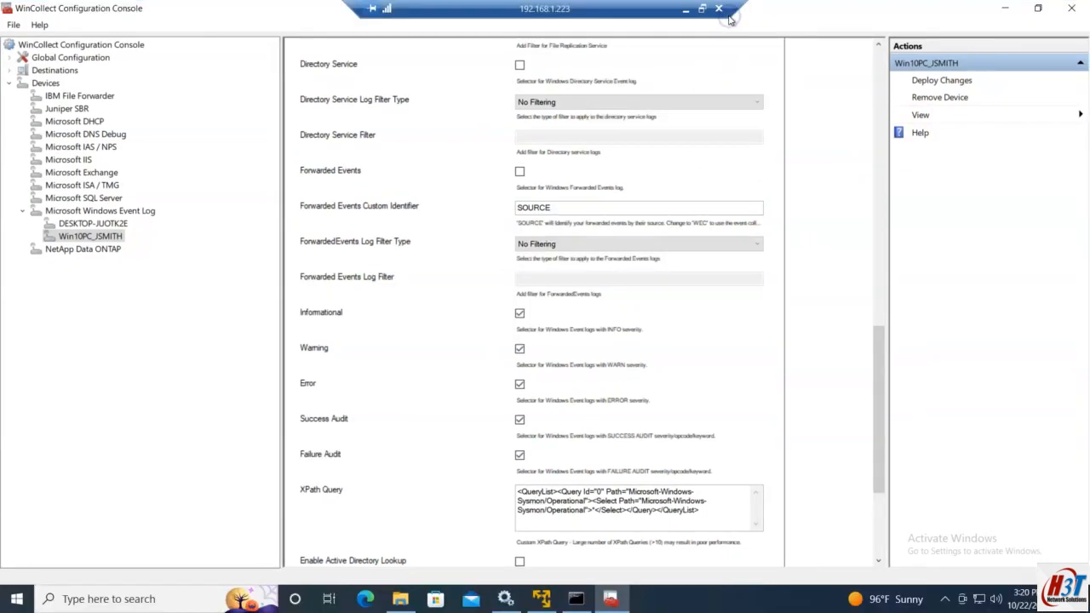
left_click(1078, 8)
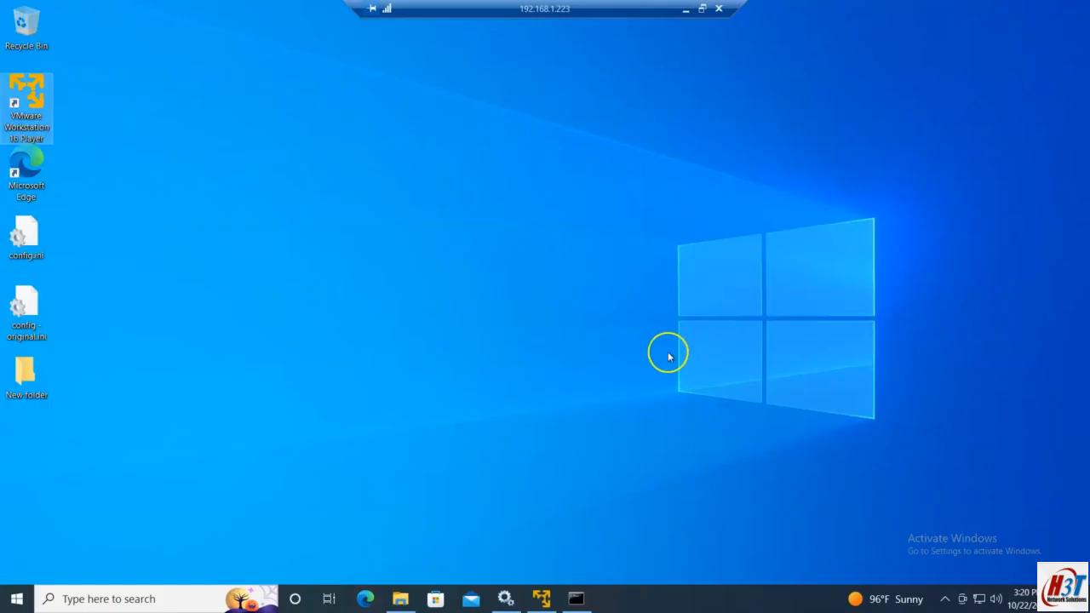
Step: Refresh the Windows Services list to check the WinCollect service status
left_click(506, 598)
left_click(148, 89)
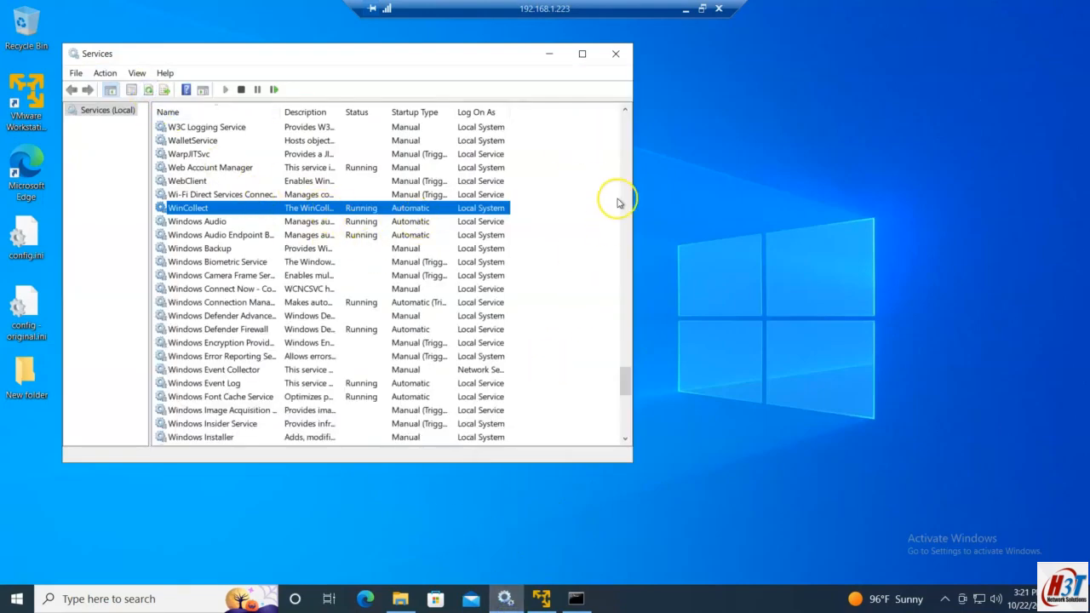
left_click(689, 12)
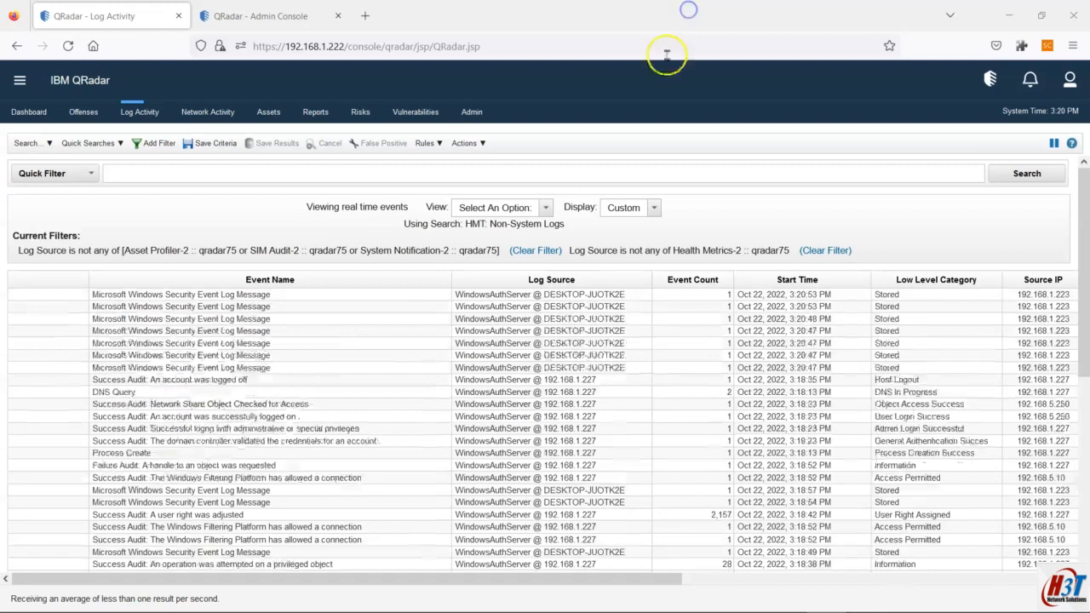
Step: Review the incoming QRadar Log Activity events against the network diagram, then pause the real-time stream
left_click(348, 445)
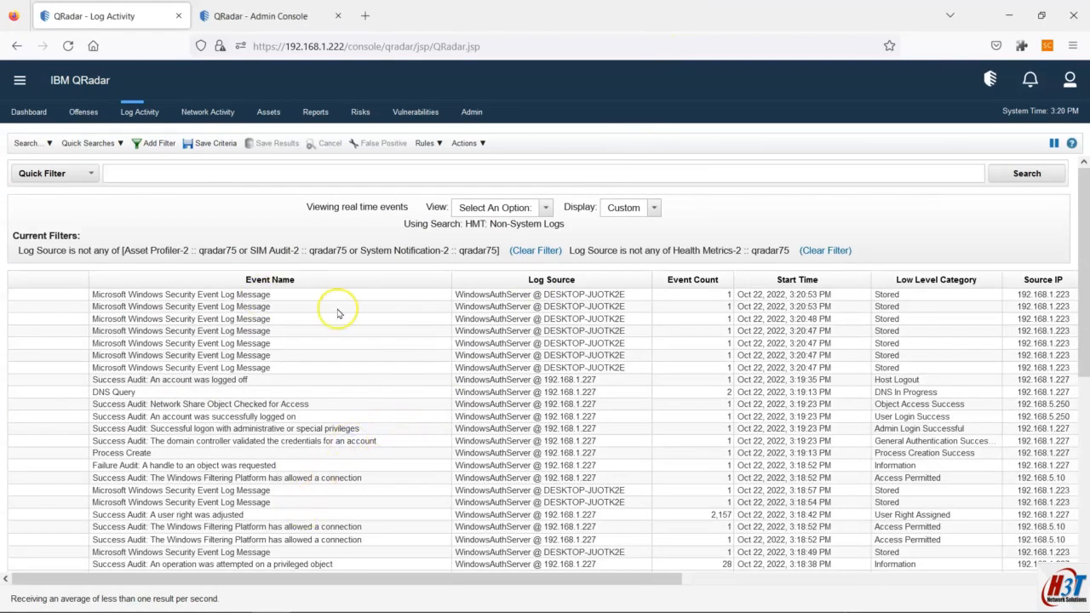
left_click_drag(606, 581, 990, 584)
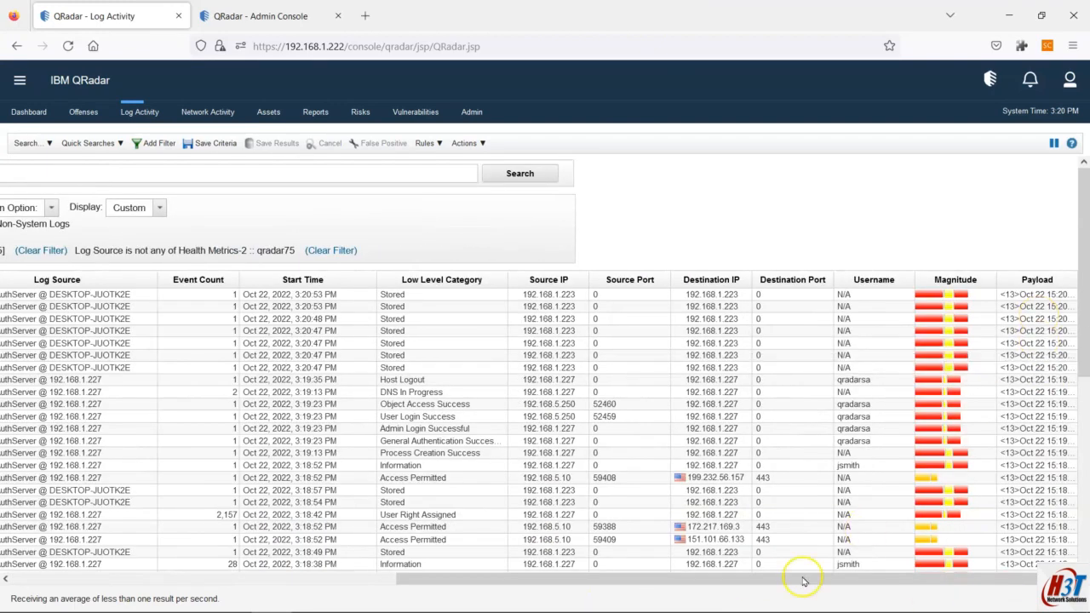
left_click_drag(723, 579, 333, 594)
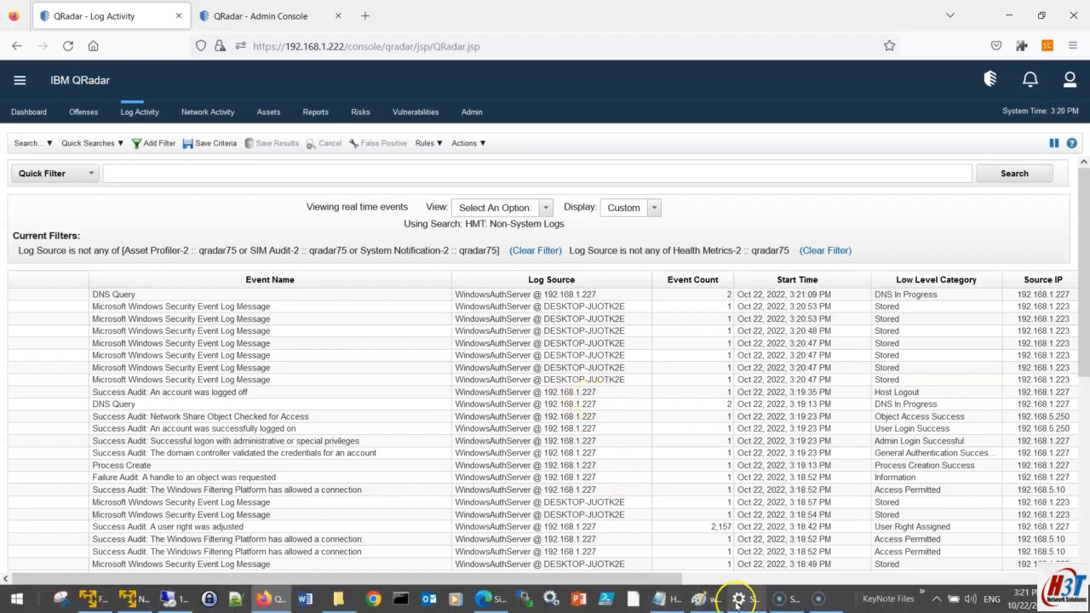
left_click(712, 603)
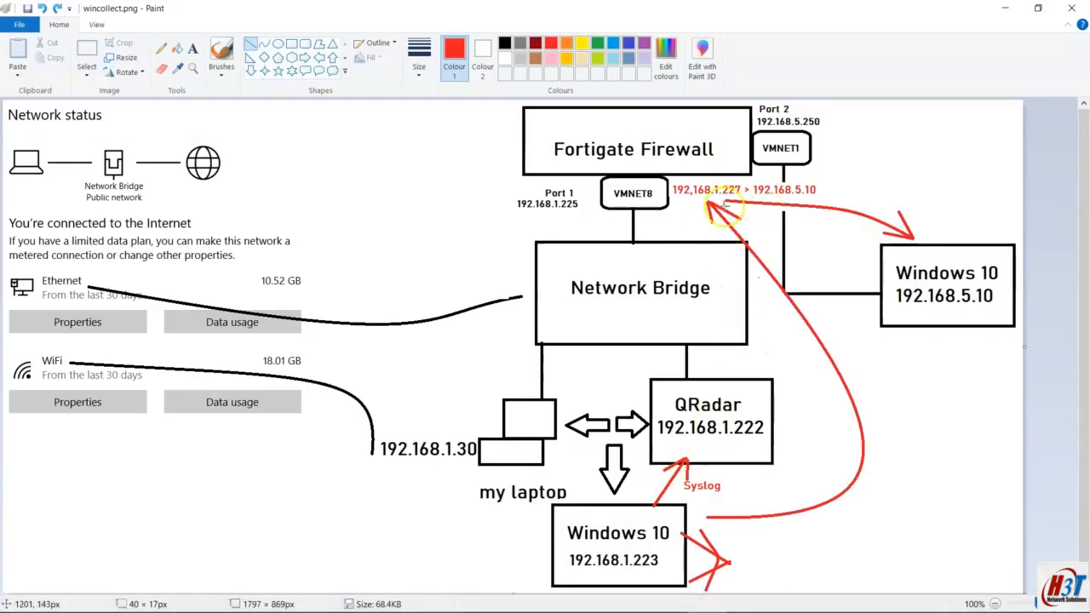
left_click(706, 599)
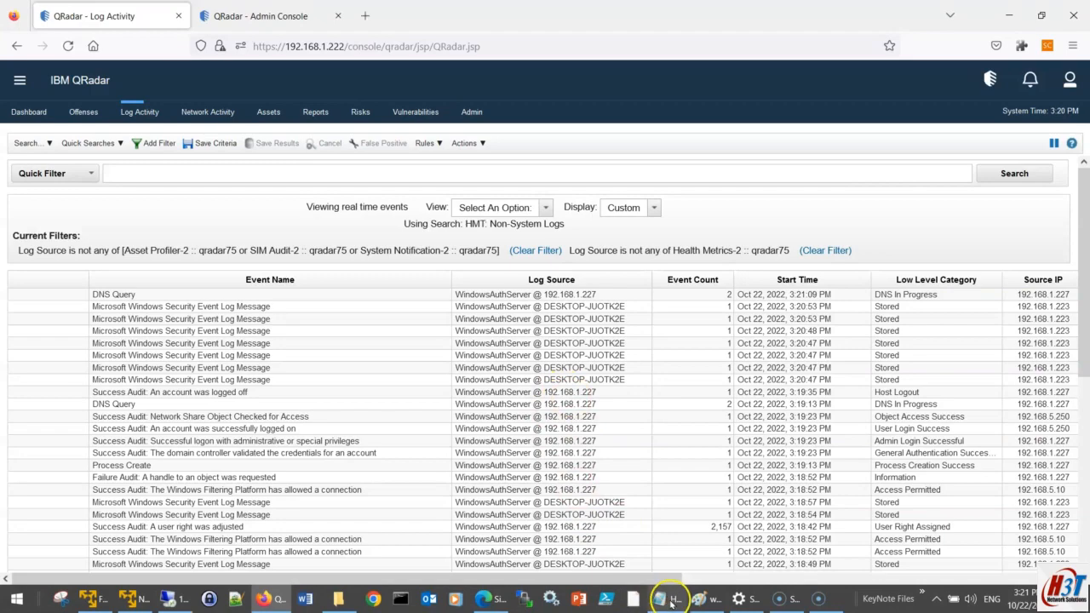
left_click(695, 600)
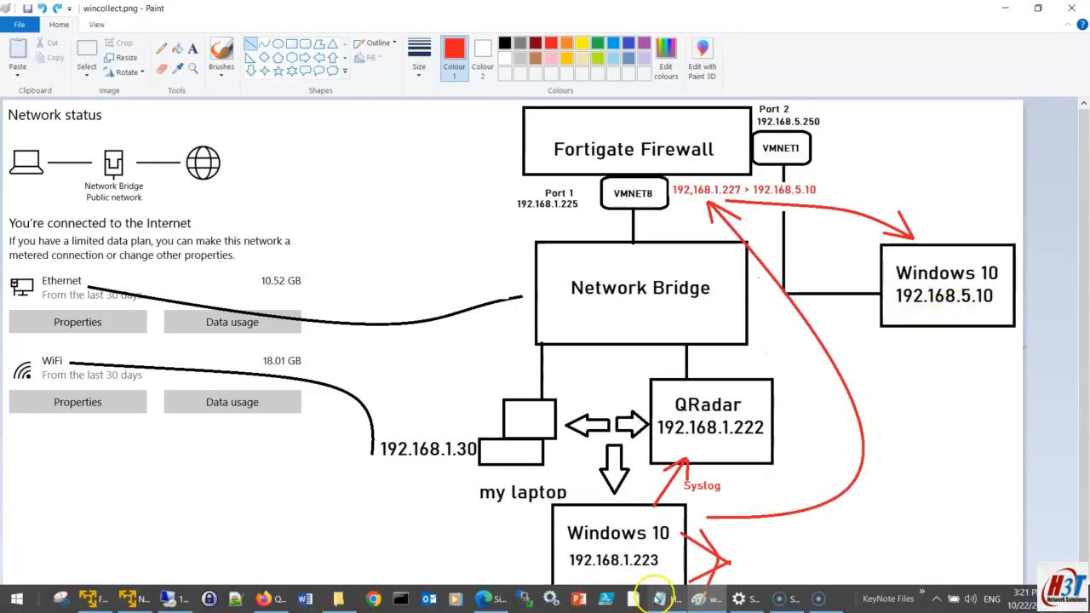
left_click(698, 596)
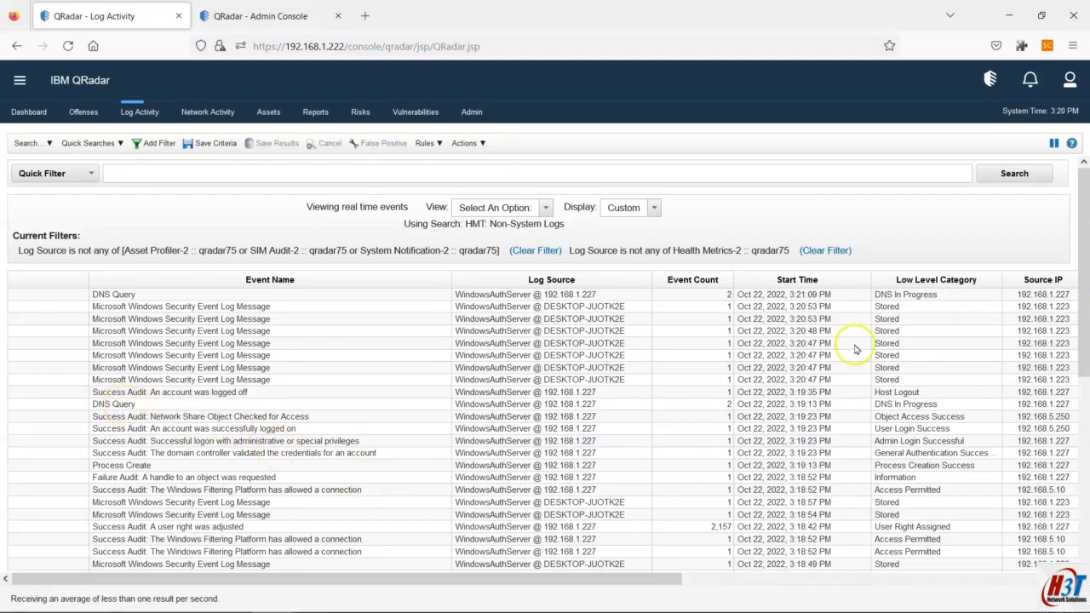
left_click(1054, 143)
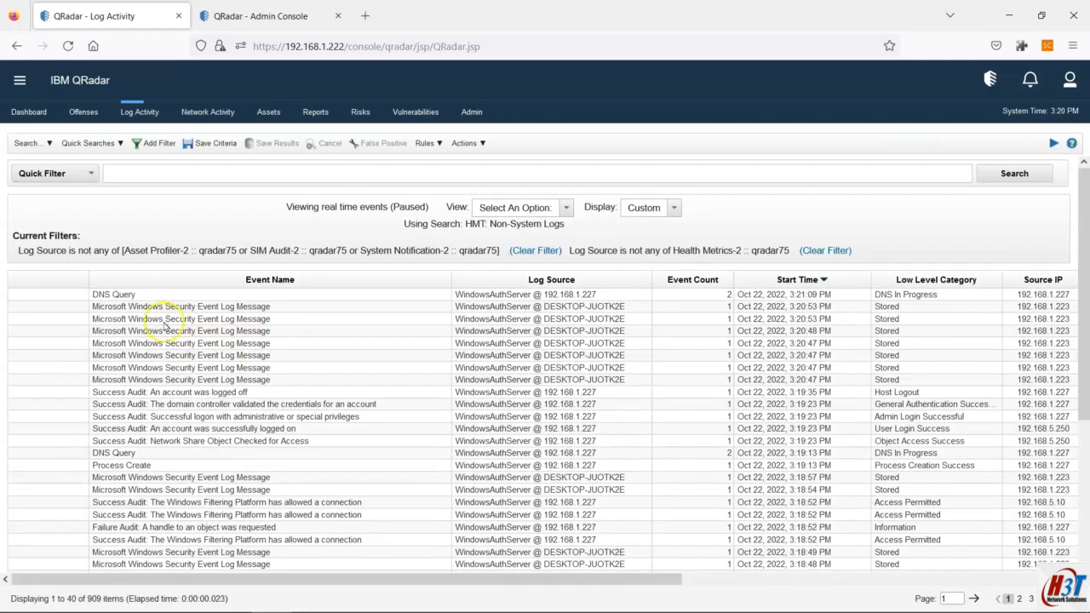
Step: Inspect the DNS Query event's Windows-Sysmon/Operational payload, then resume live streaming in the event list
double_click(129, 295)
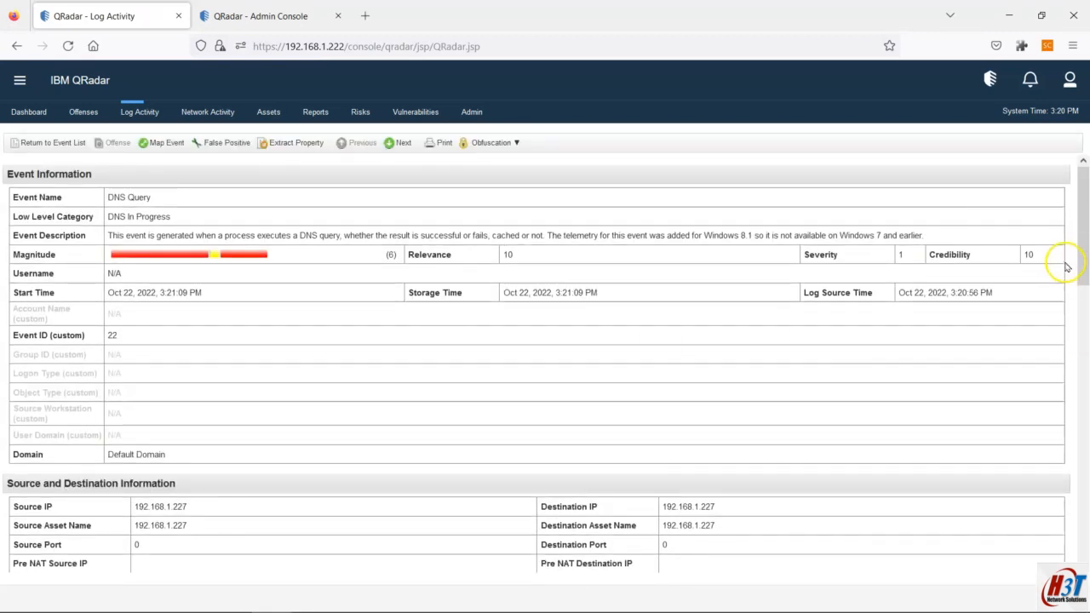
left_click_drag(1084, 272, 1068, 371)
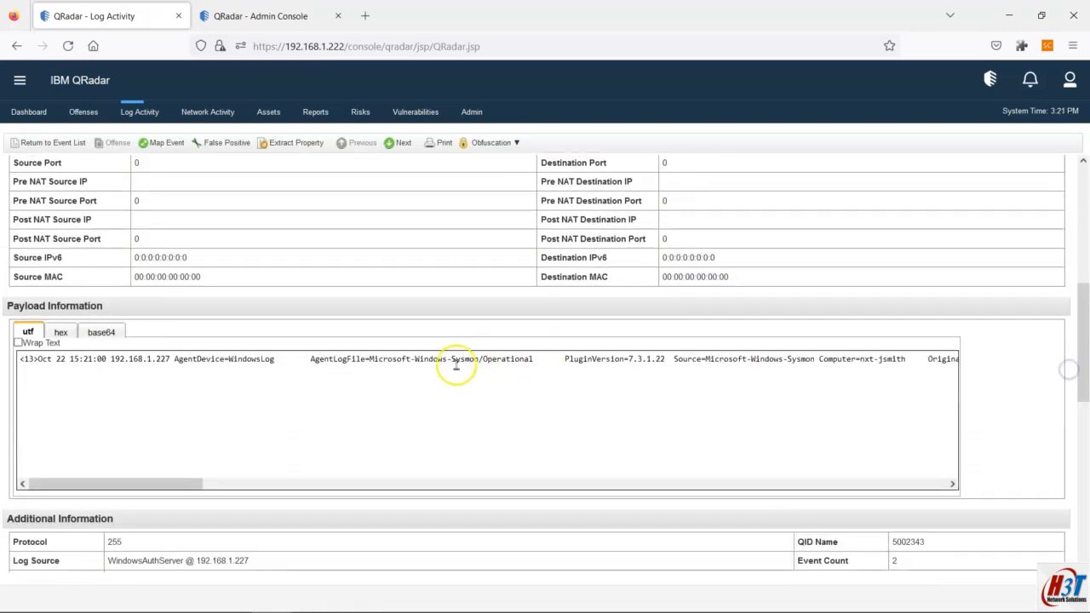
left_click_drag(418, 358, 536, 359)
left_click(30, 143)
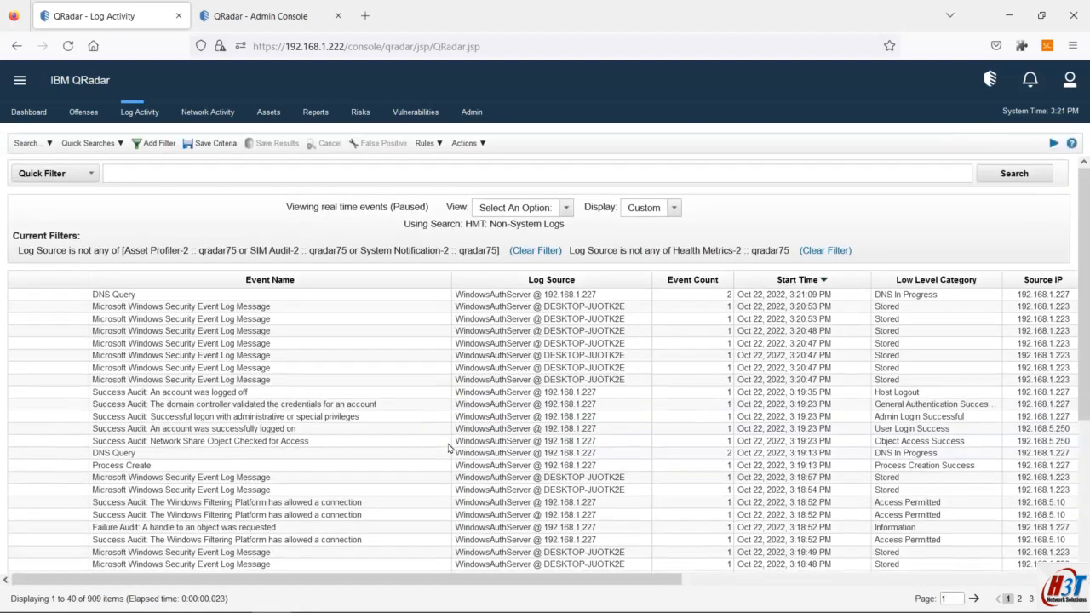
left_click(1053, 143)
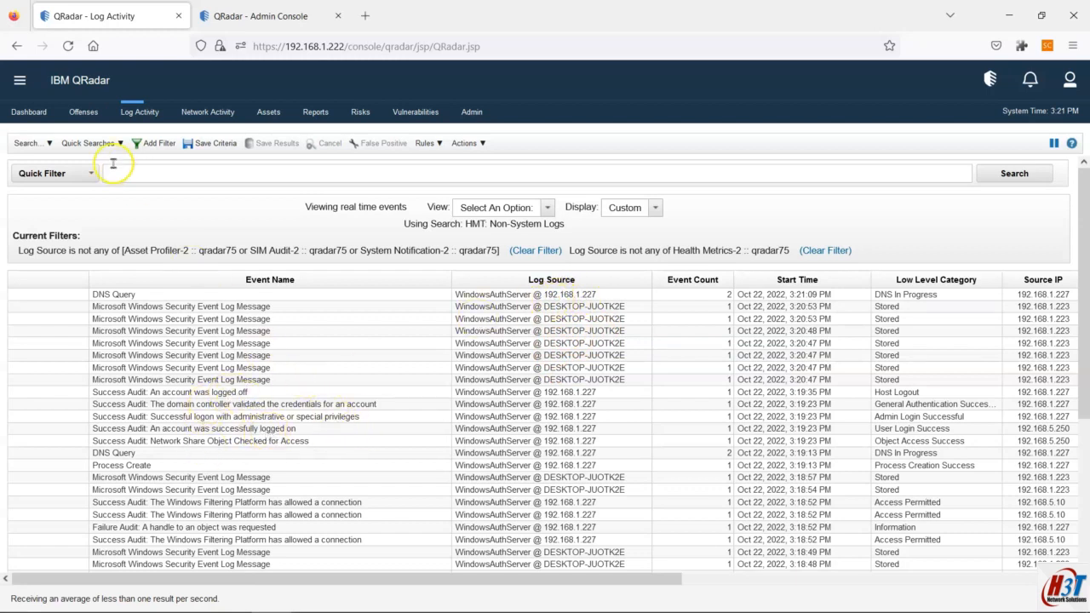
Step: Select the 3:18:52 Windows Filtering Platform event in the Log Activity list
left_click(33, 143)
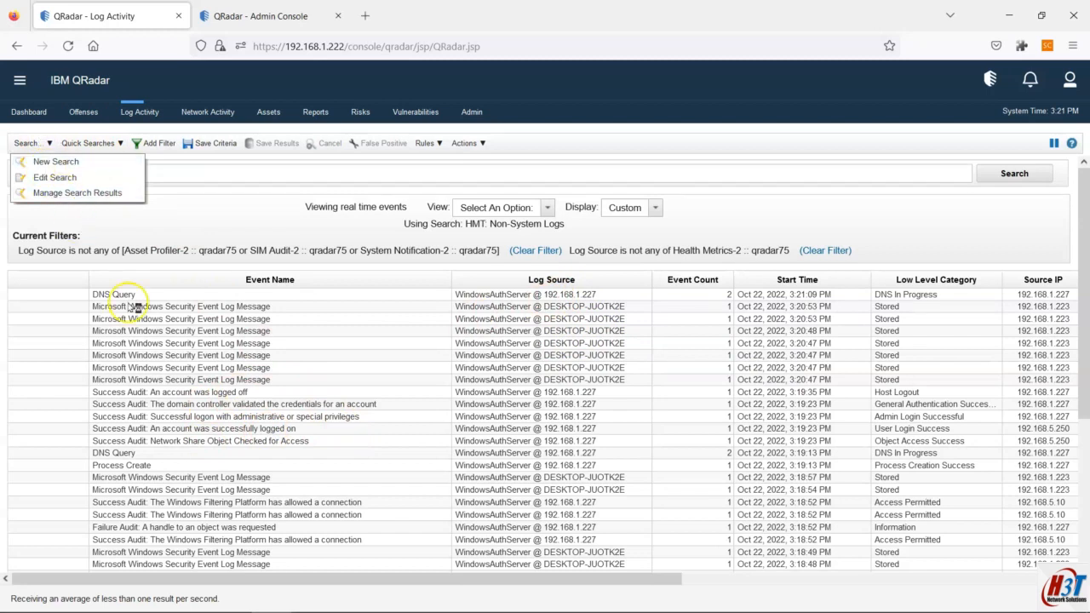
left_click(172, 366)
left_click_drag(477, 570, 506, 574)
left_click(505, 477)
Step: Look up the 192.168.1.227 log source in Log Source Management, then return to Log Activity
left_click(294, 15)
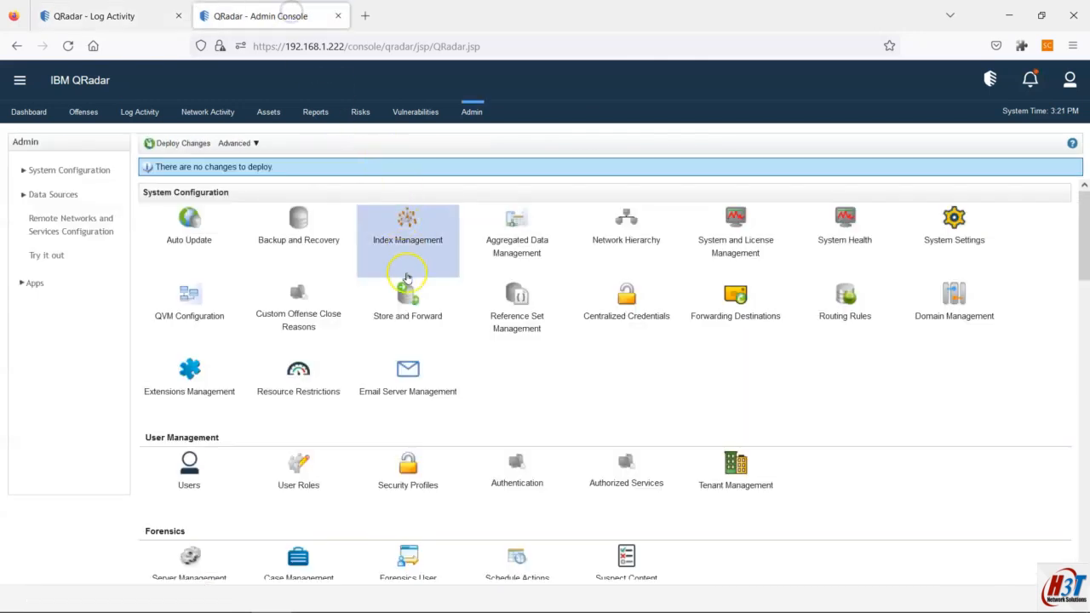
left_click(45, 196)
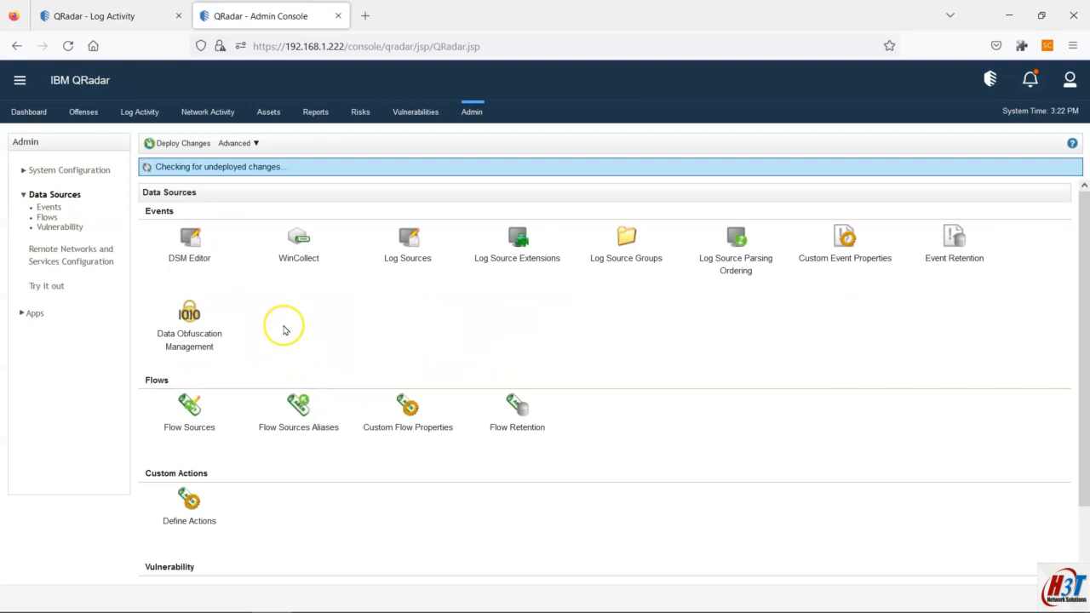
left_click(389, 233)
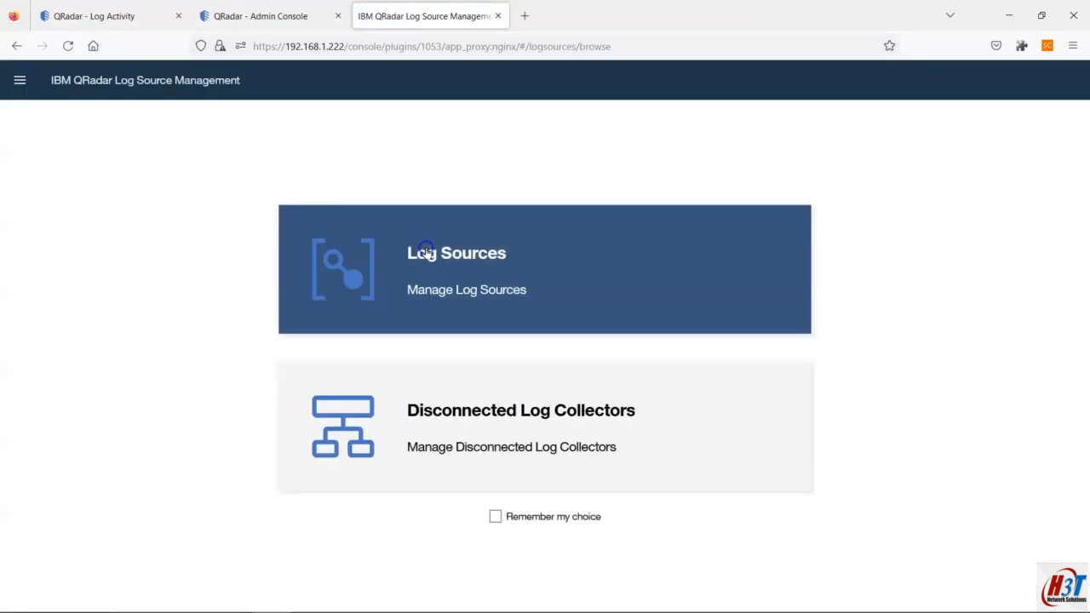
left_click(425, 250)
left_click(403, 128)
type("1.227")
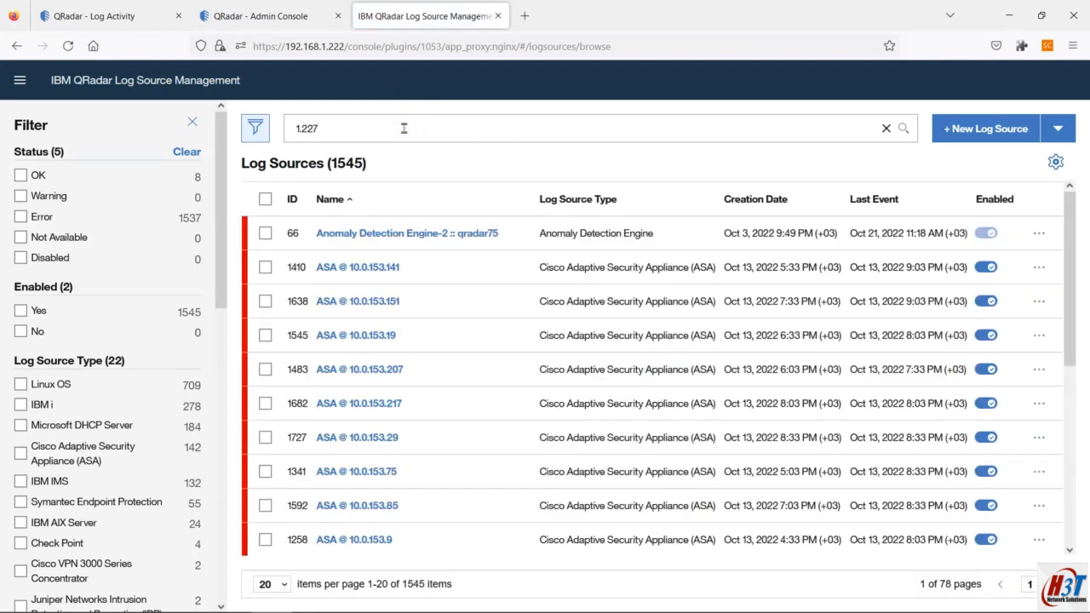
left_click(136, 16)
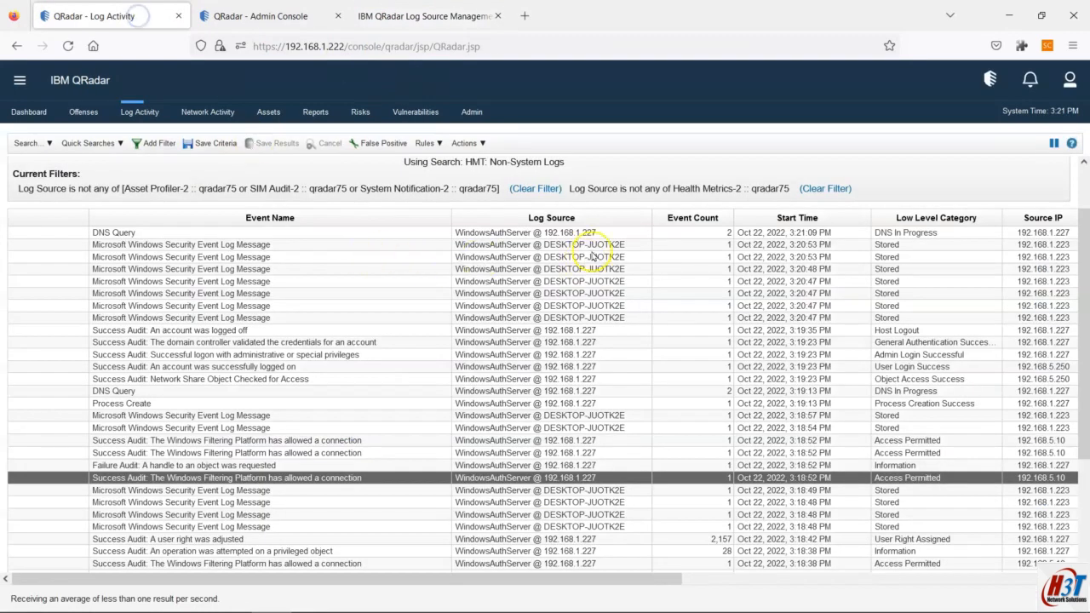
left_click(424, 15)
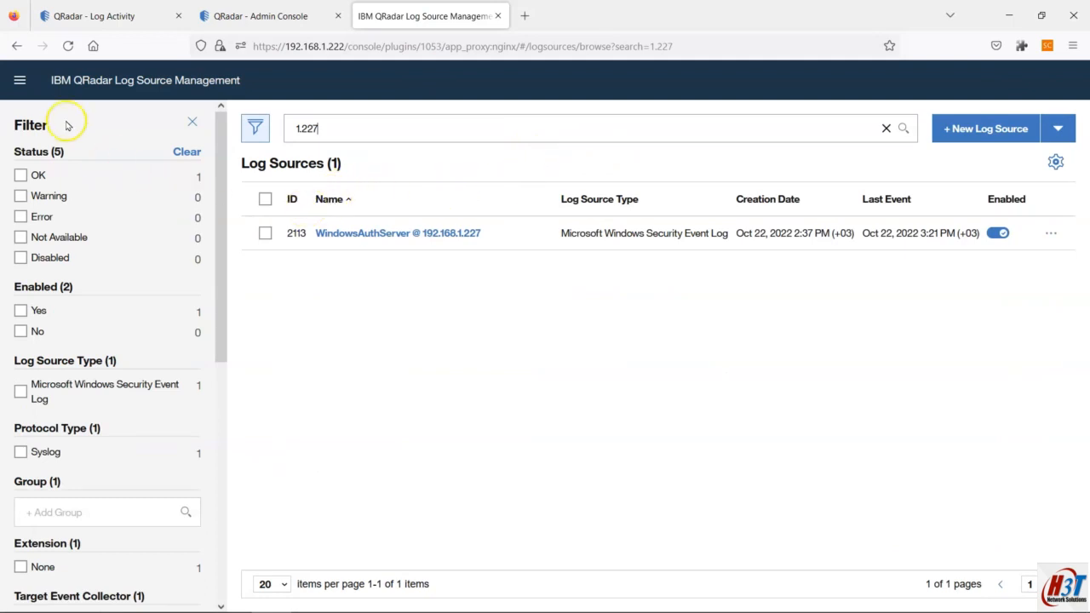
left_click(81, 15)
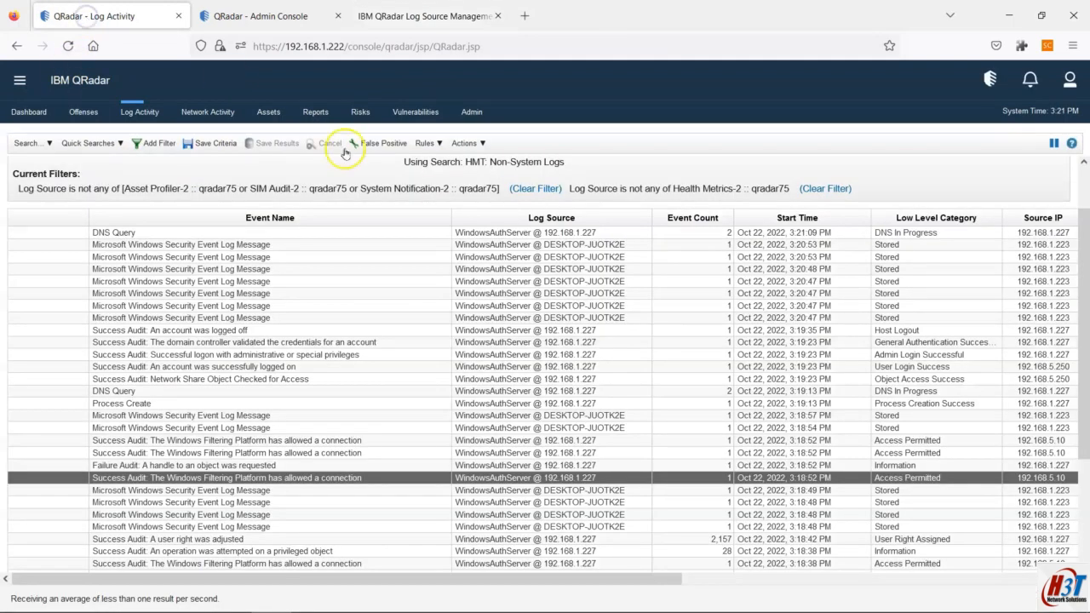
left_click(505, 342)
Step: Review plan steps 6 through 10 in the hands-on plan notes
mouse_move(677, 605)
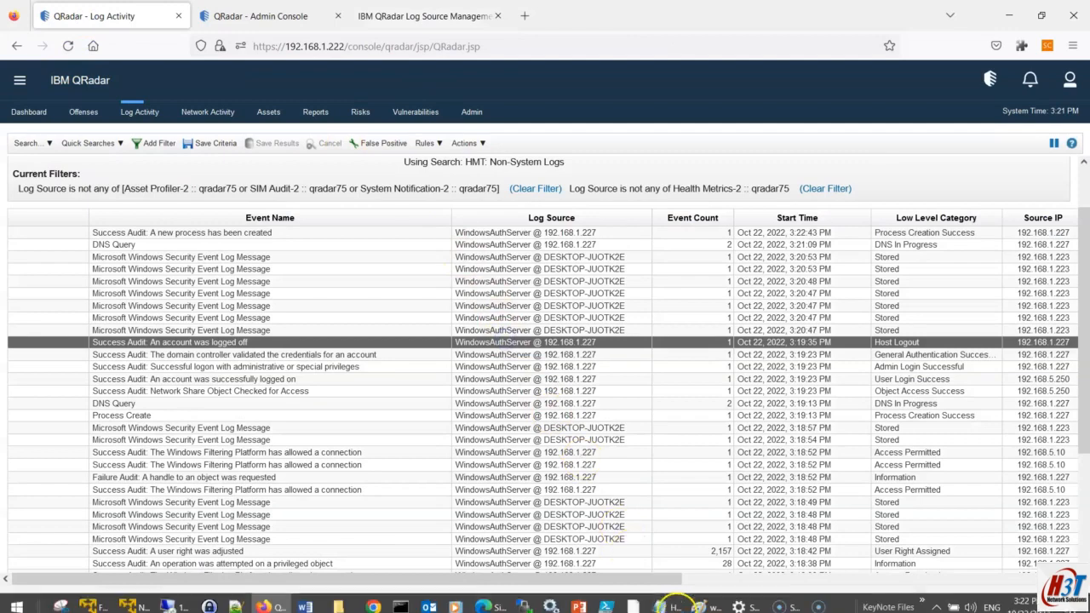
left_click(667, 605)
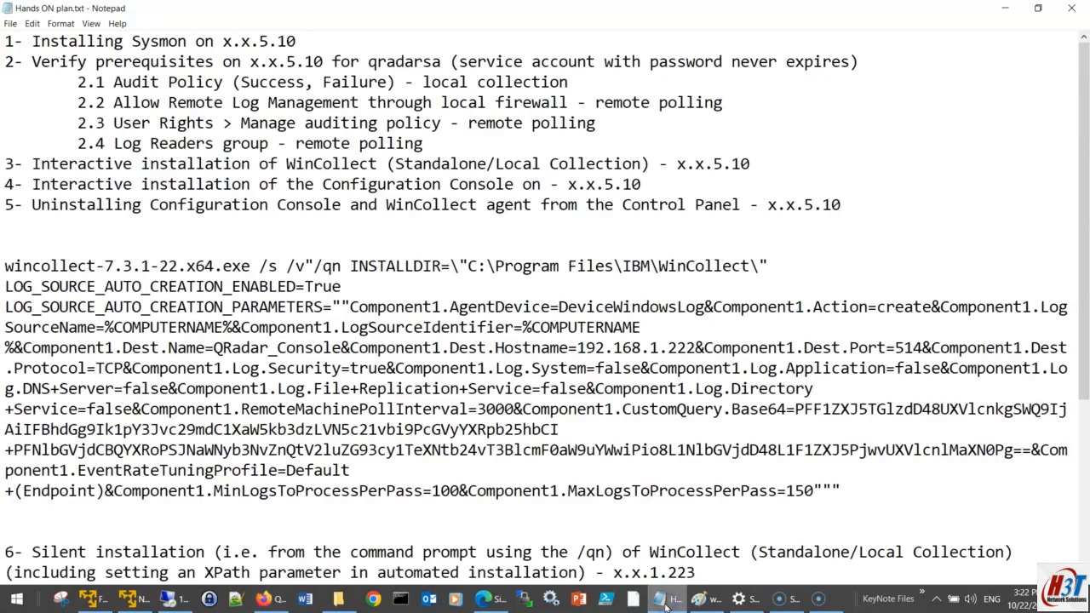
scroll(143, 383, "down", 5)
left_click_drag(6, 266, 693, 360)
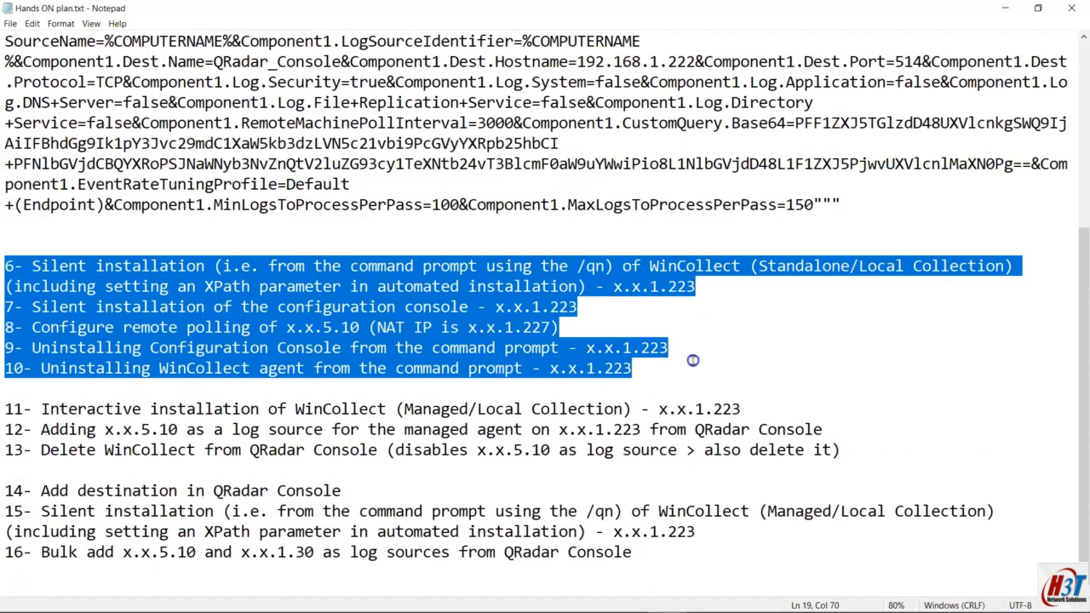
left_click(251, 367)
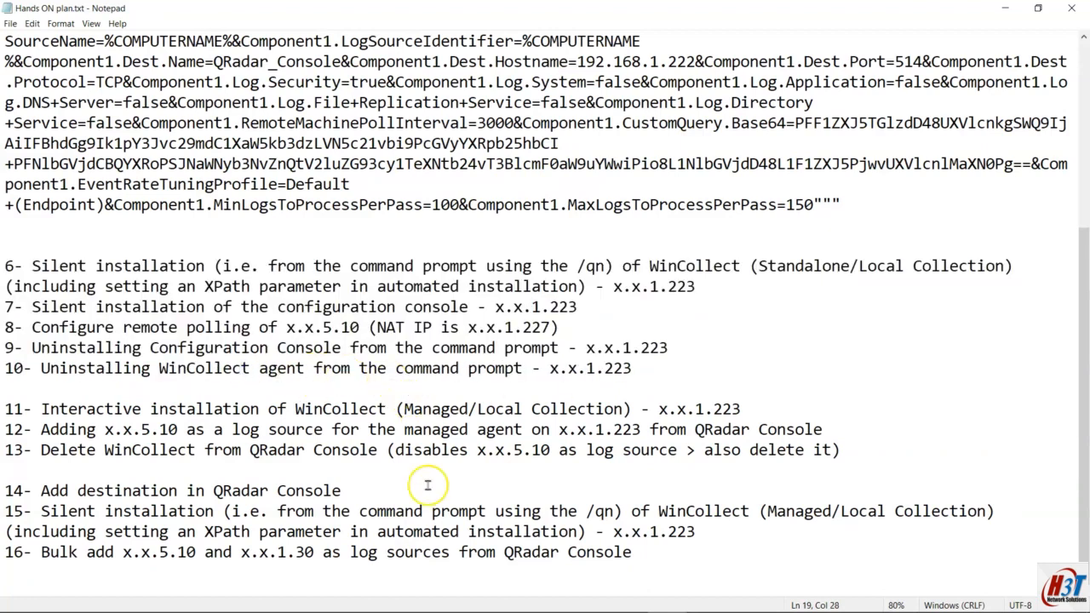
Step: Copy the step 5 '/s /x /v" /qn"' uninstall options from the WinCollect silent-install documentation
left_click(483, 601)
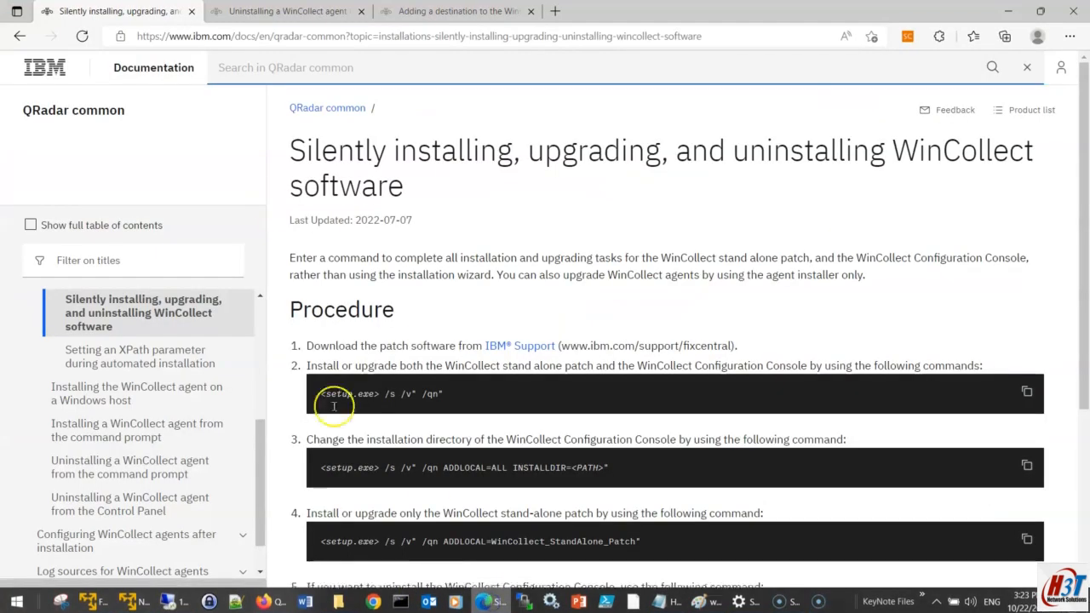
scroll(463, 292, "down", 2)
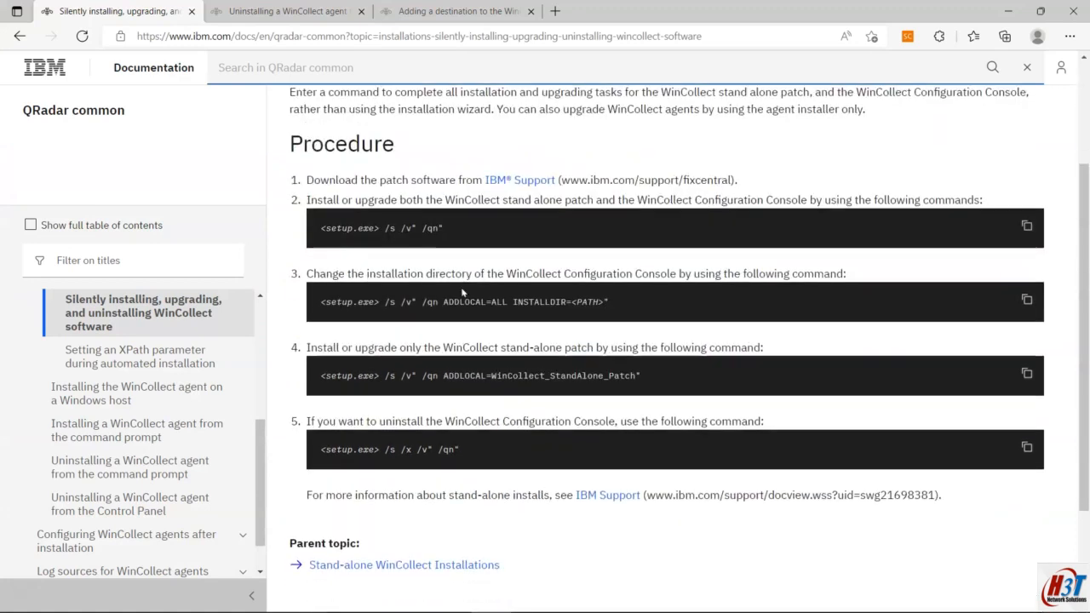
mouse_move(464, 447)
left_mouse_down()
mouse_move(327, 447)
mouse_move(485, 446)
left_mouse_up()
key("ctrl+c")
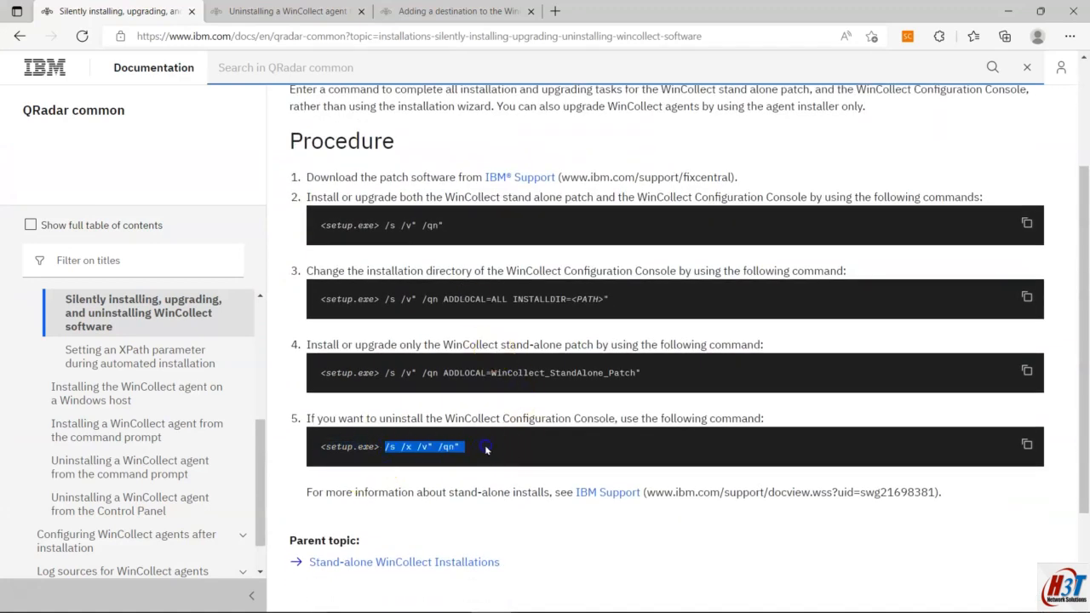
key("super")
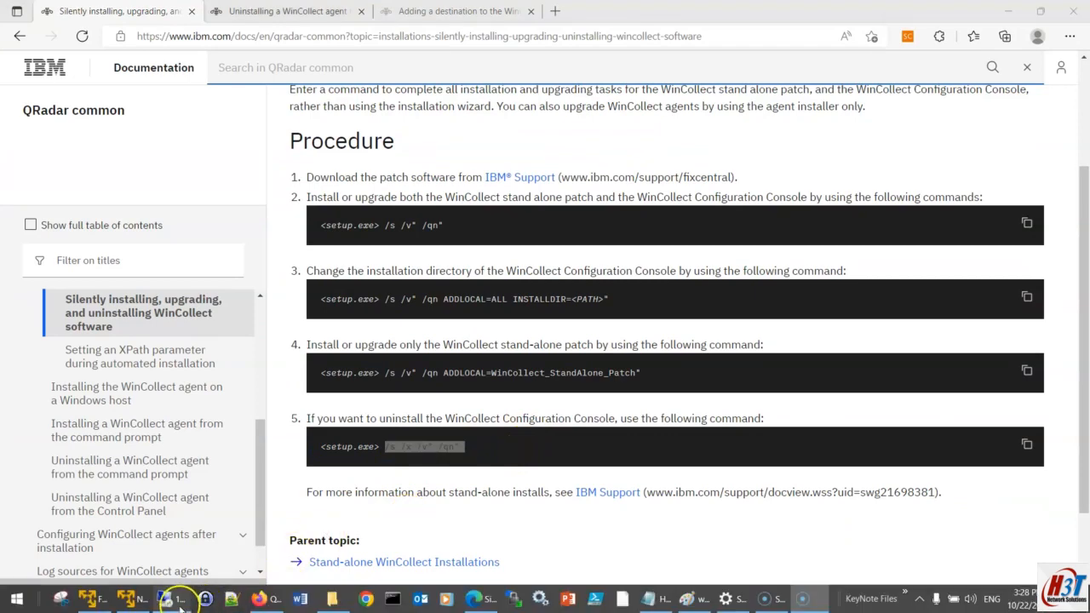
Step: Open an administrator Command Prompt on the 192.168.1.223 remote desktop
left_click(223, 599)
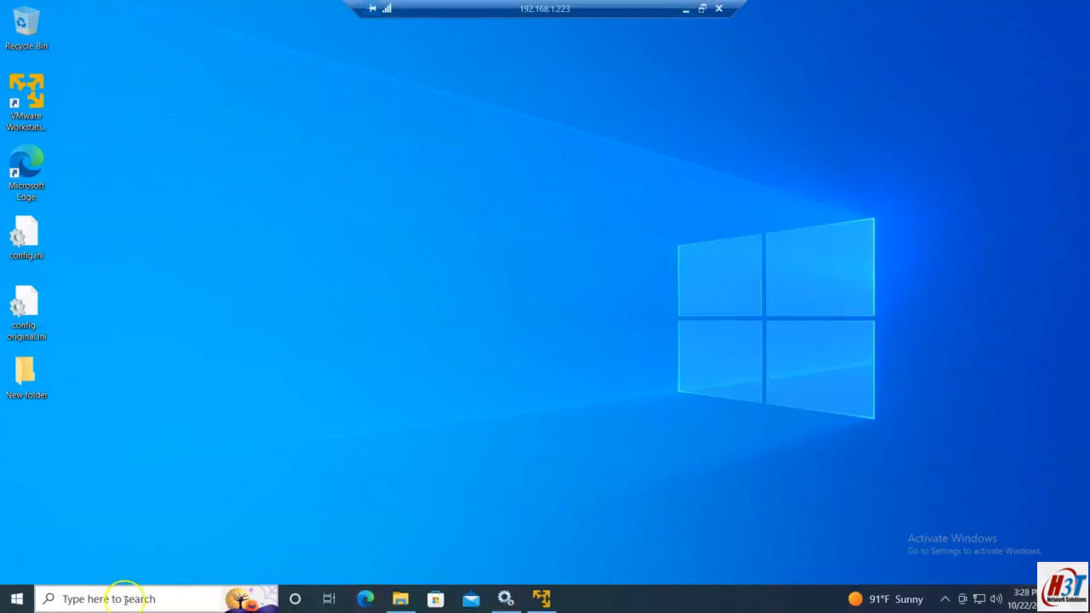
key("super")
type("cmd")
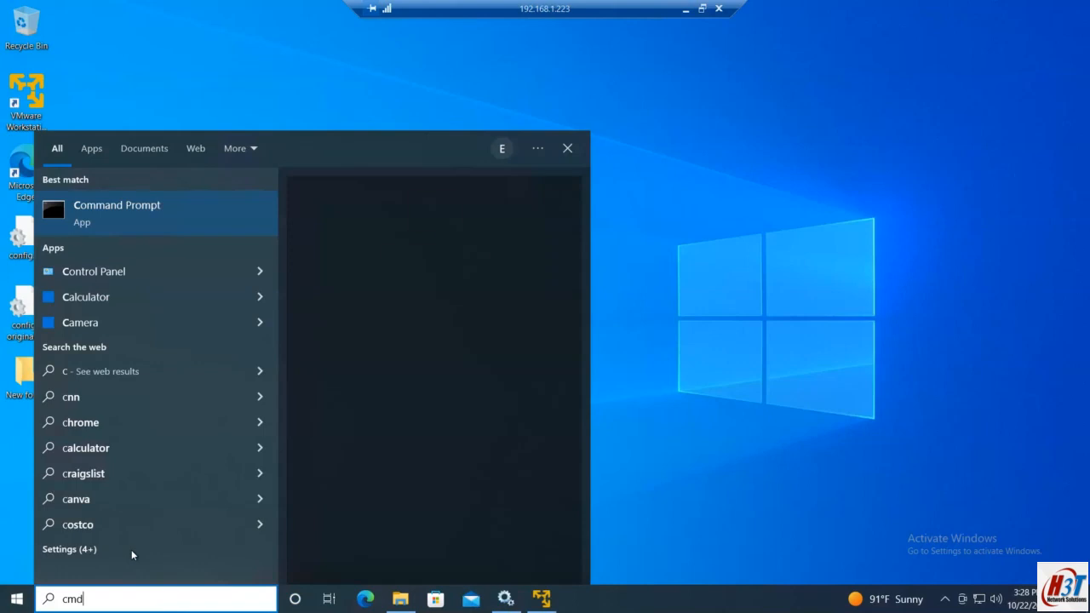
right_click(102, 216)
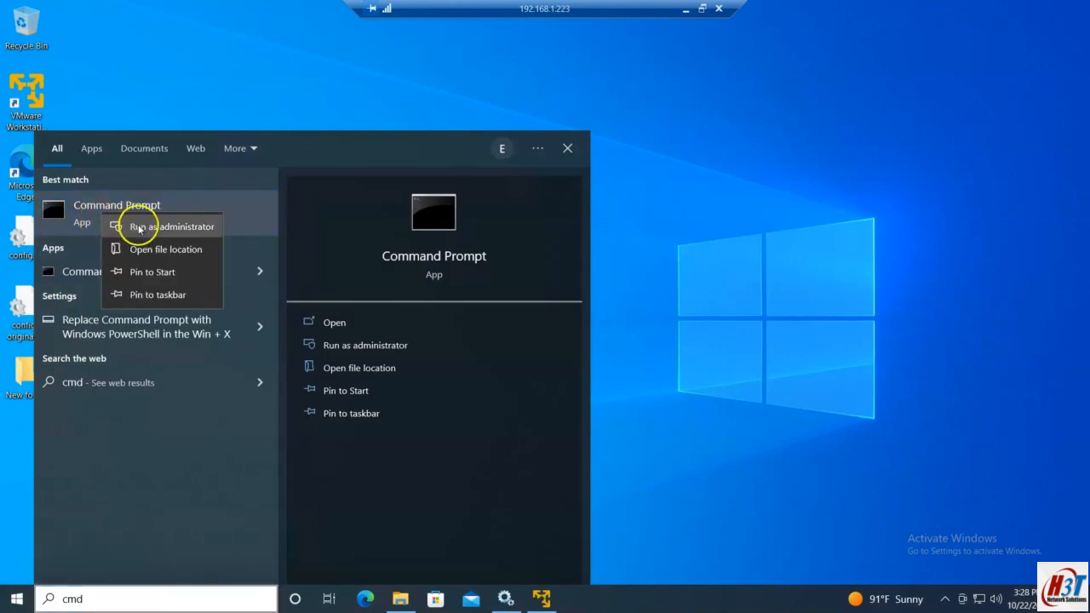
left_click(141, 226)
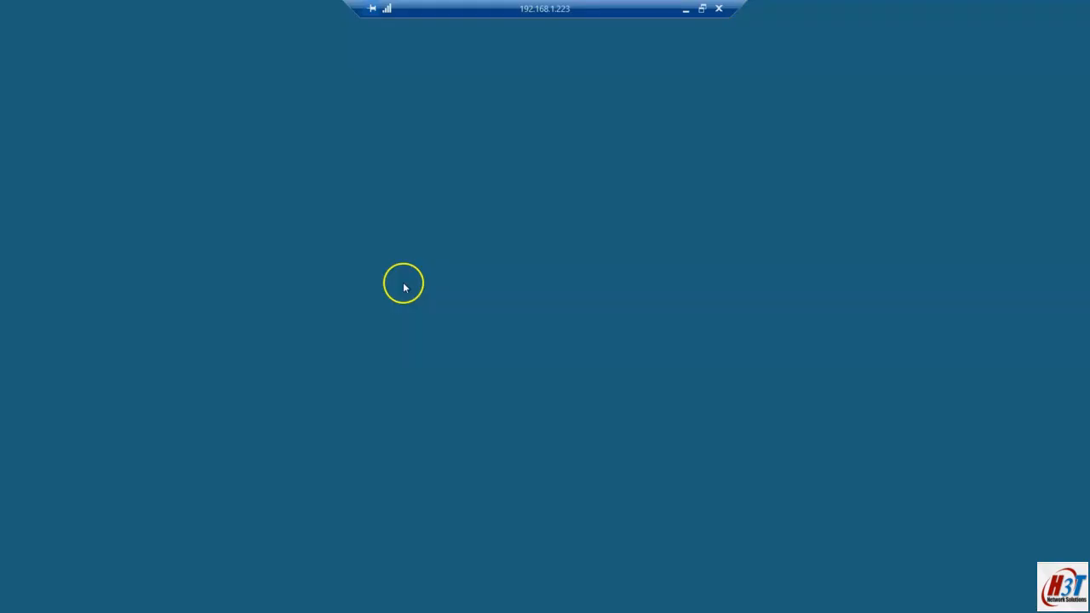
left_click(473, 388)
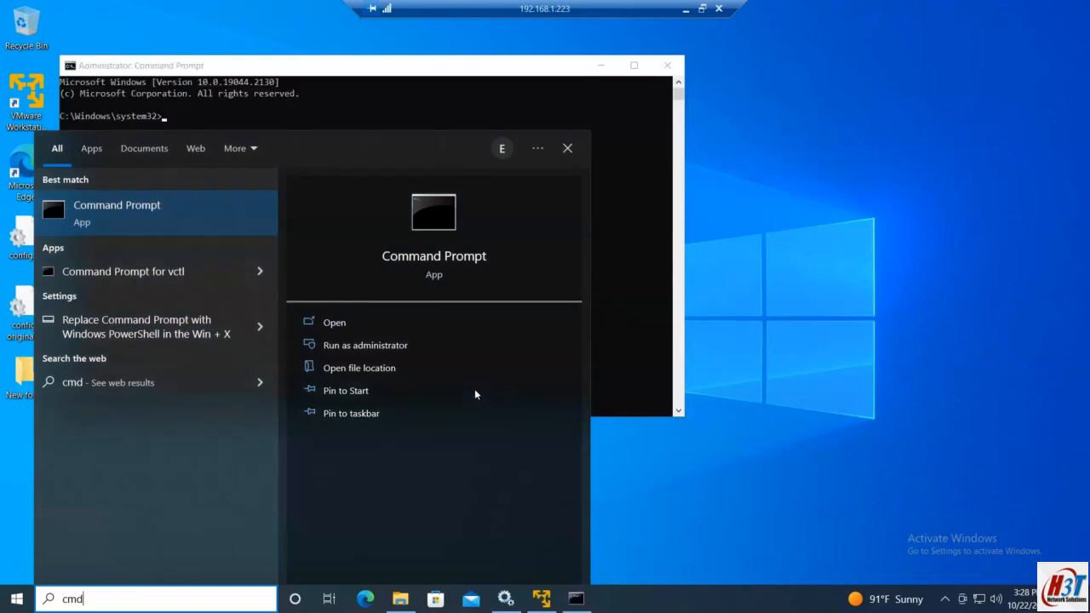
left_click_drag(406, 67, 602, 162)
Step: Change directory up from system32 into C:\srv-share\WinCollect
type("cd ..")
key("Return")
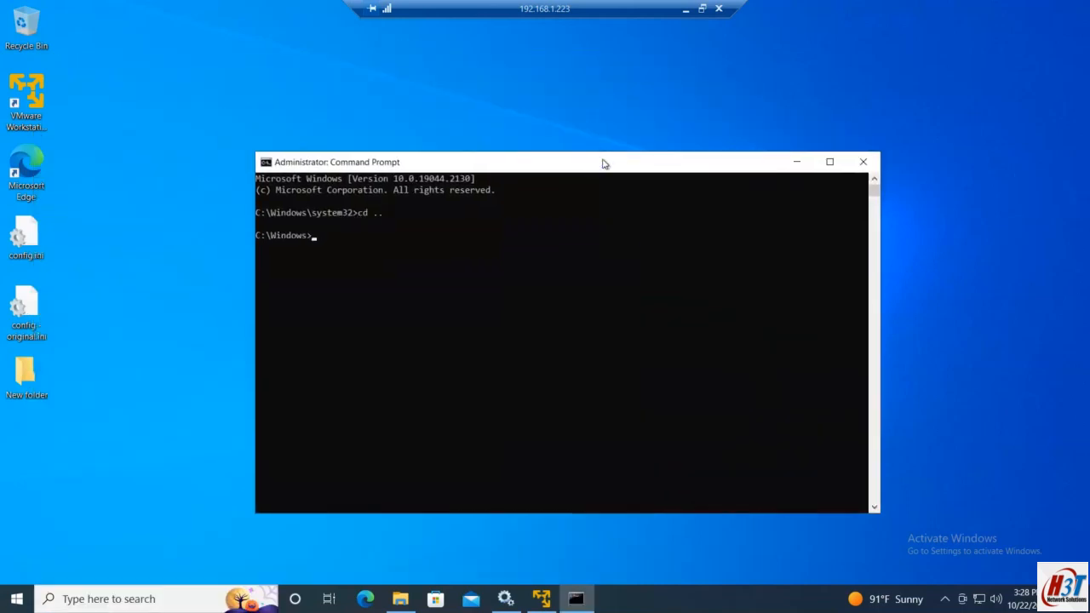
left_click(398, 597)
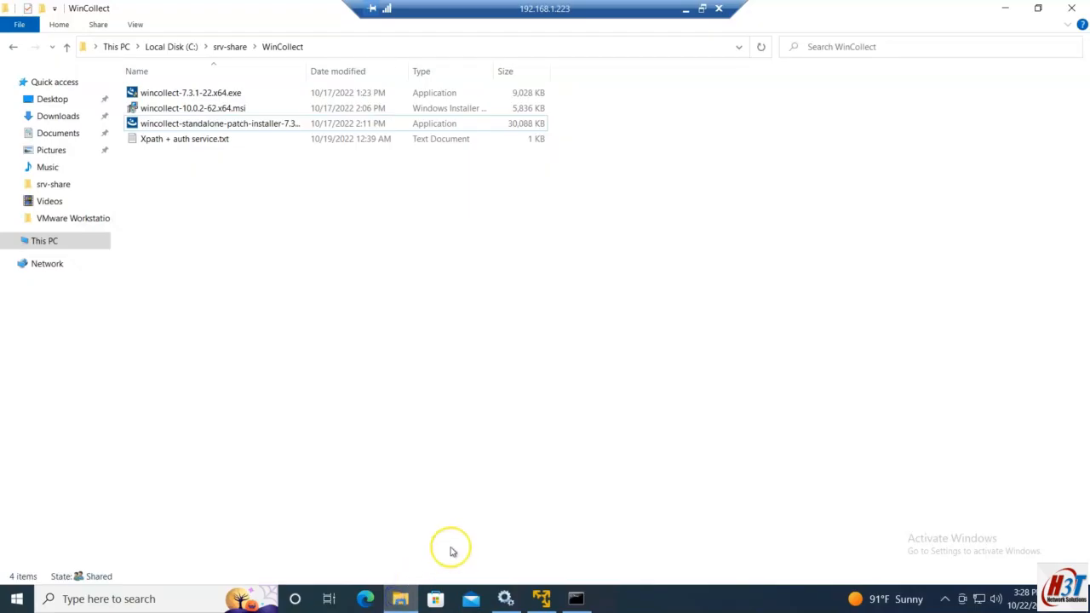
key("alt+Tab")
type("cd")
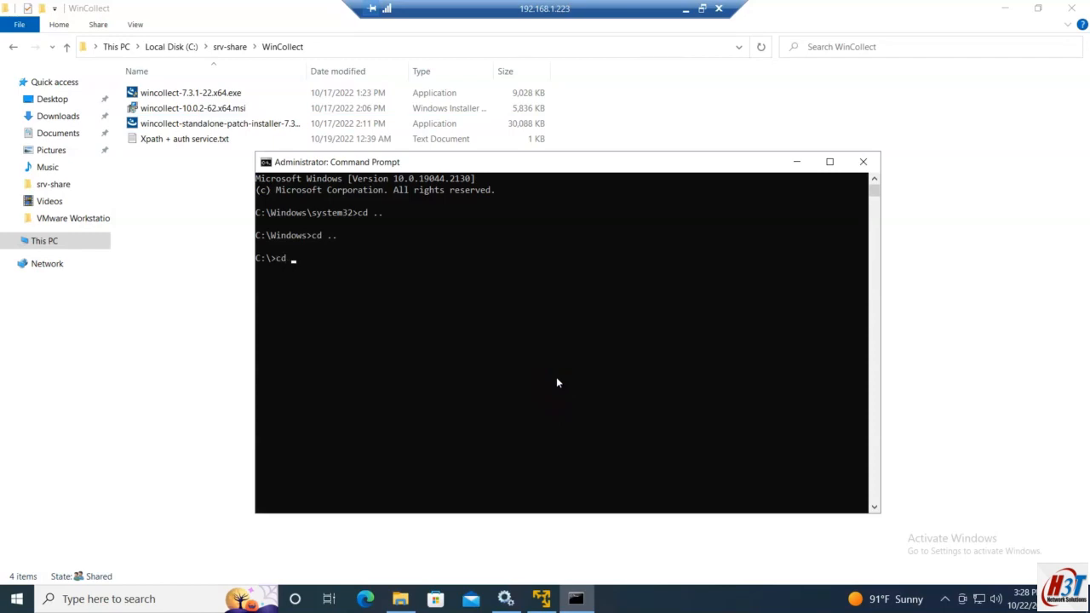
key("Return")
type("cd wi")
key("Tab")
key("Return")
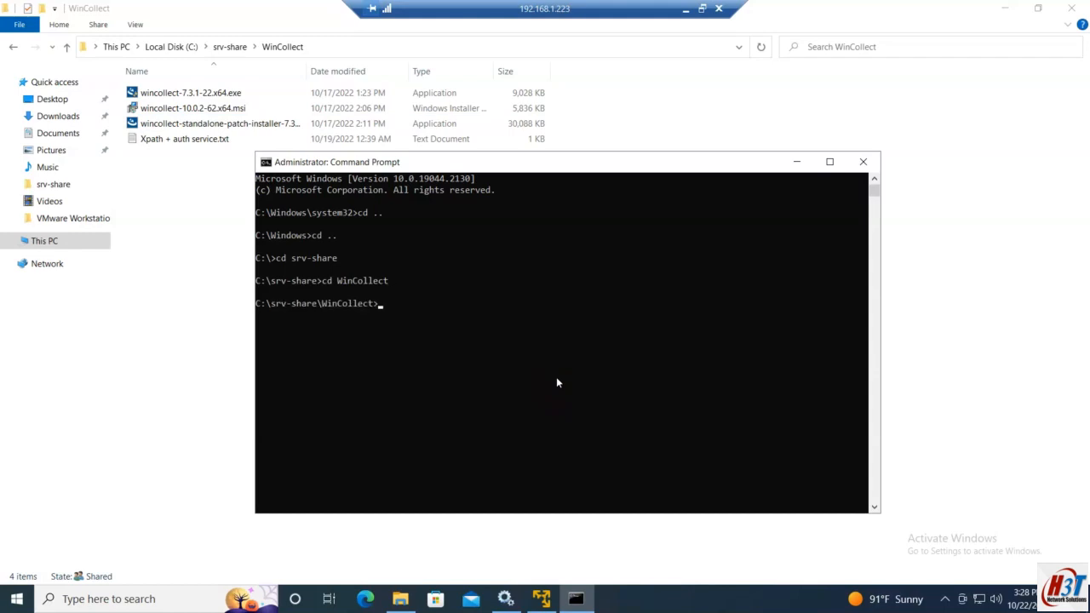
Step: Build an installer command from the WinCollect installer file name and the pasted silent uninstall options
type("winc")
key("Tab")
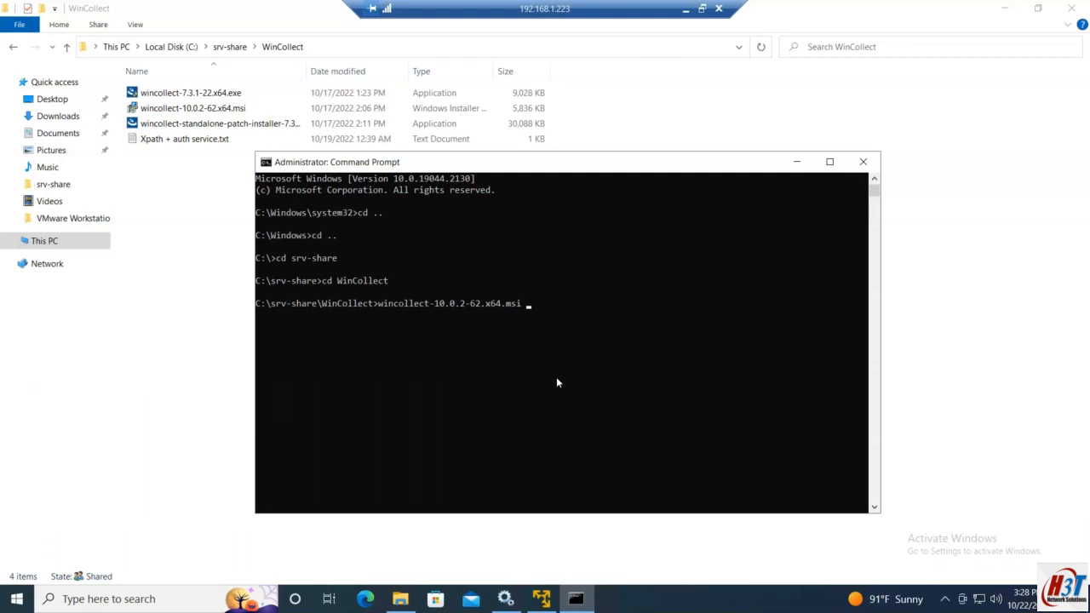
key("BackSpace")
key("Tab")
key("Tab")
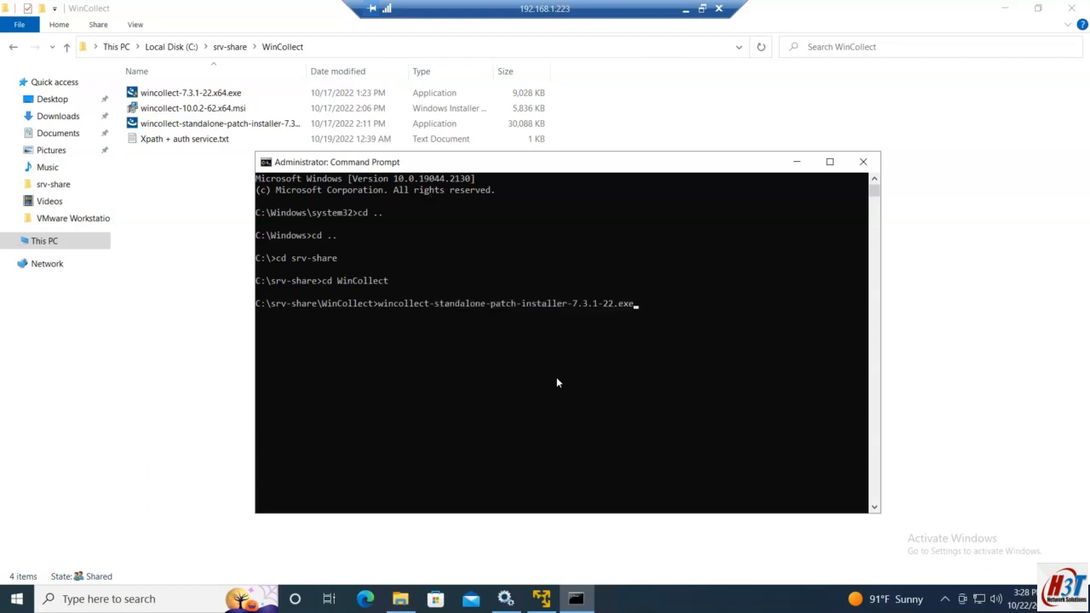
key("ctrl+v")
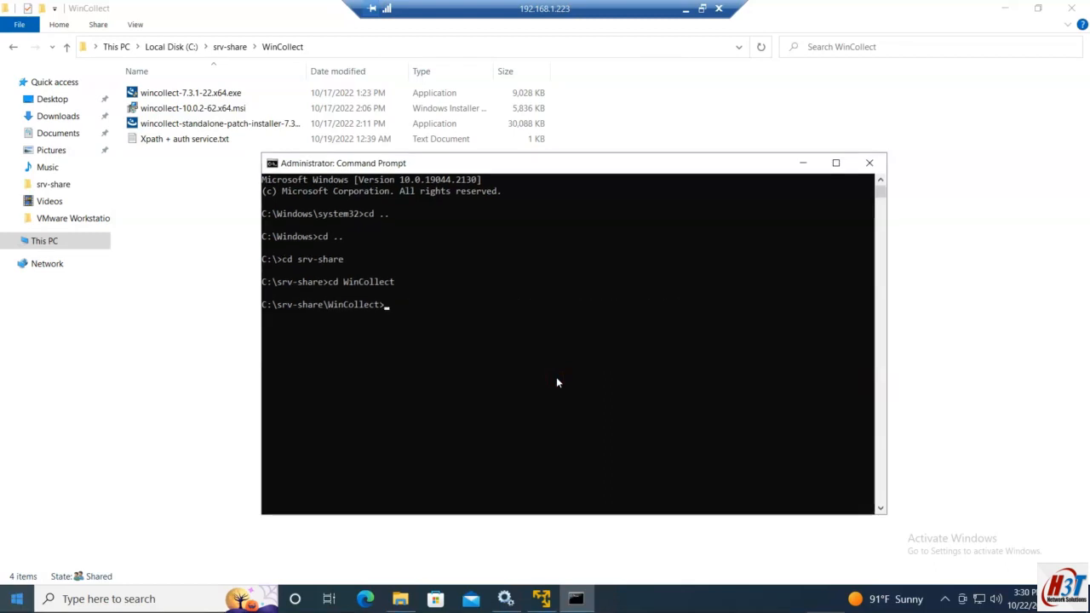
type("win")
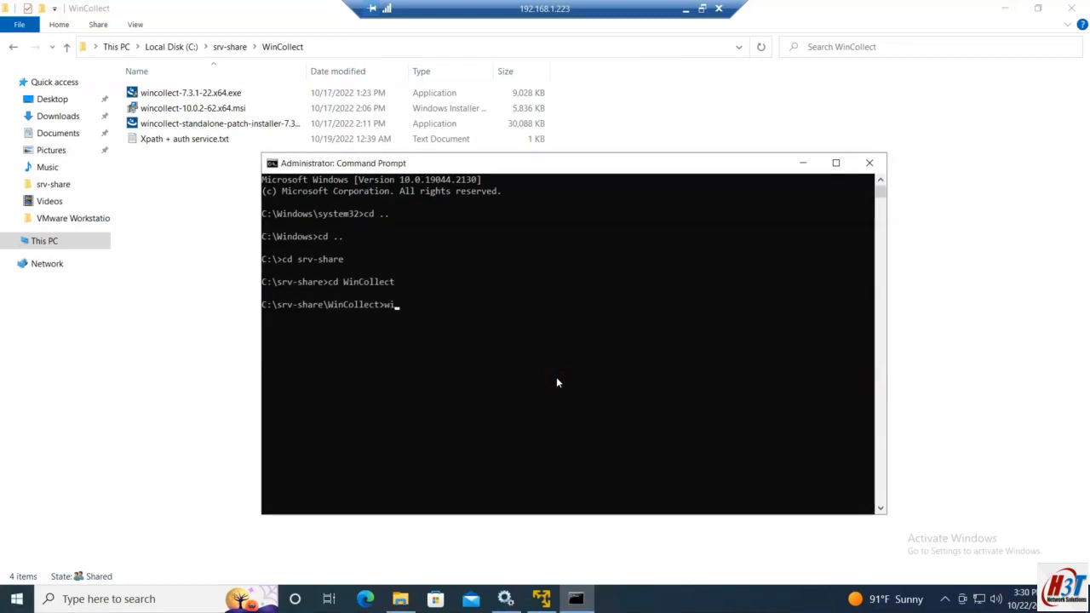
key("Tab")
key("Tab")
key("Tab")
Step: Run the silent patch-installer uninstall with /s /x /v" /qn" options to remove the Configuration Console
key("ctrl+v")
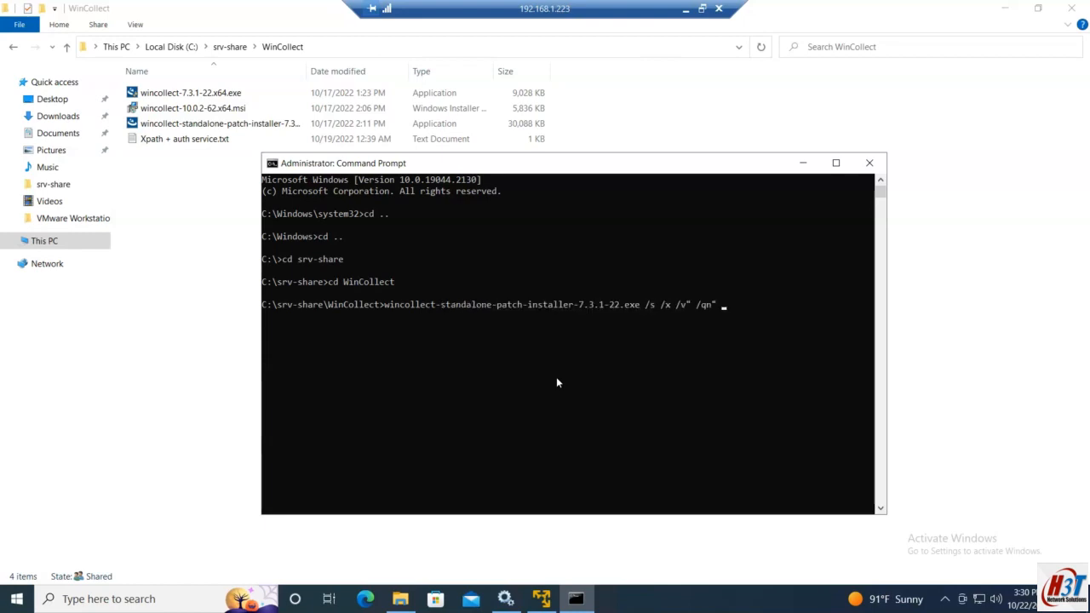
key("Return")
left_click(611, 330)
left_click(591, 335)
Step: Confirm in Control Panel's installed programs that the WinCollect agent remains, then leave the remote session
key("super")
type("winc")
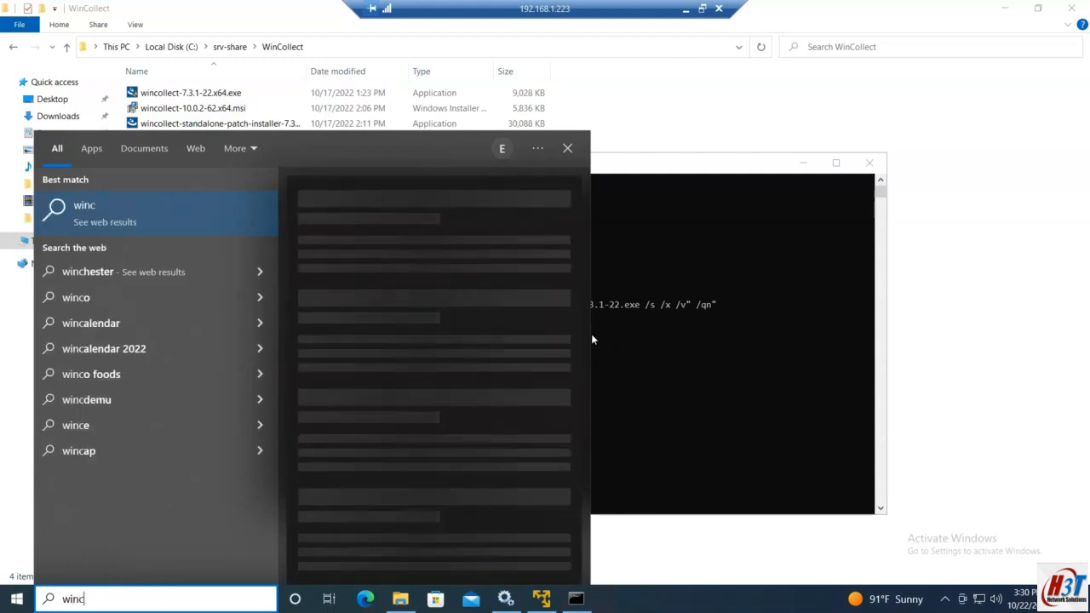
left_click(533, 427)
key("super")
type("control")
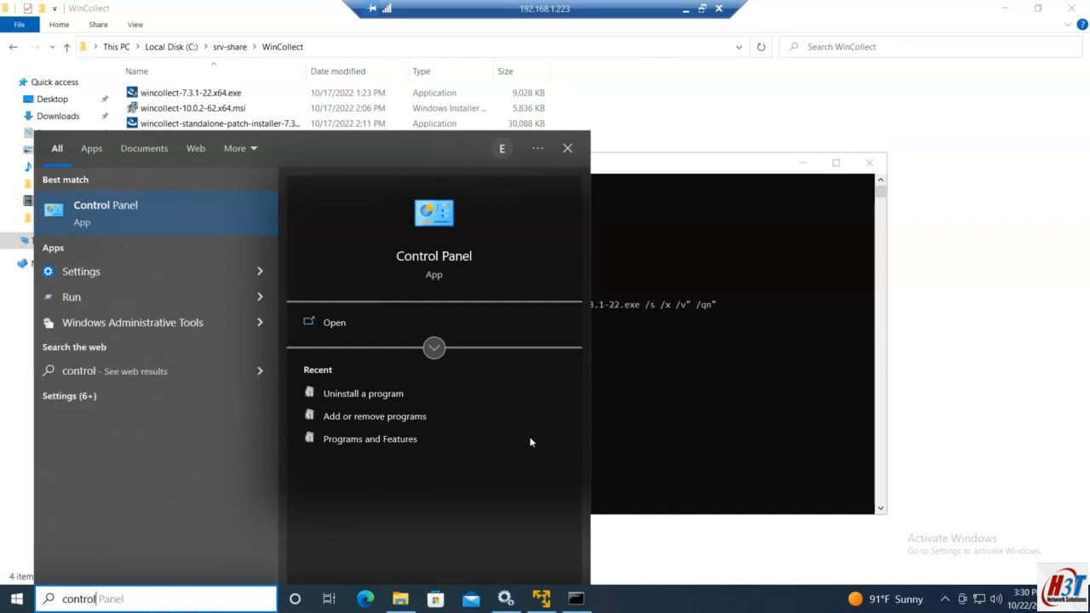
key("Return")
left_click(536, 389)
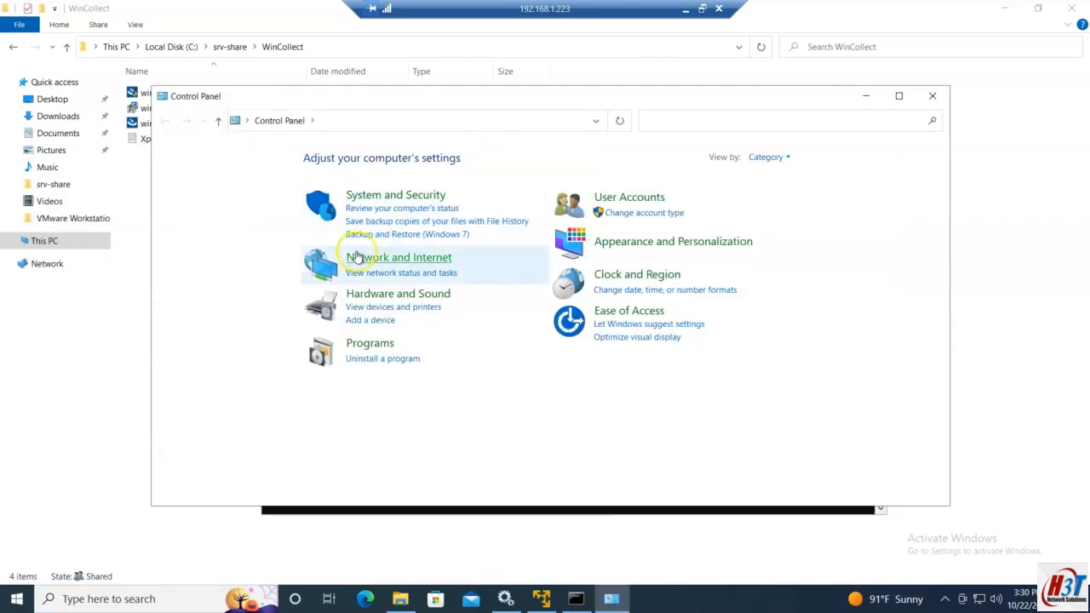
left_click(367, 358)
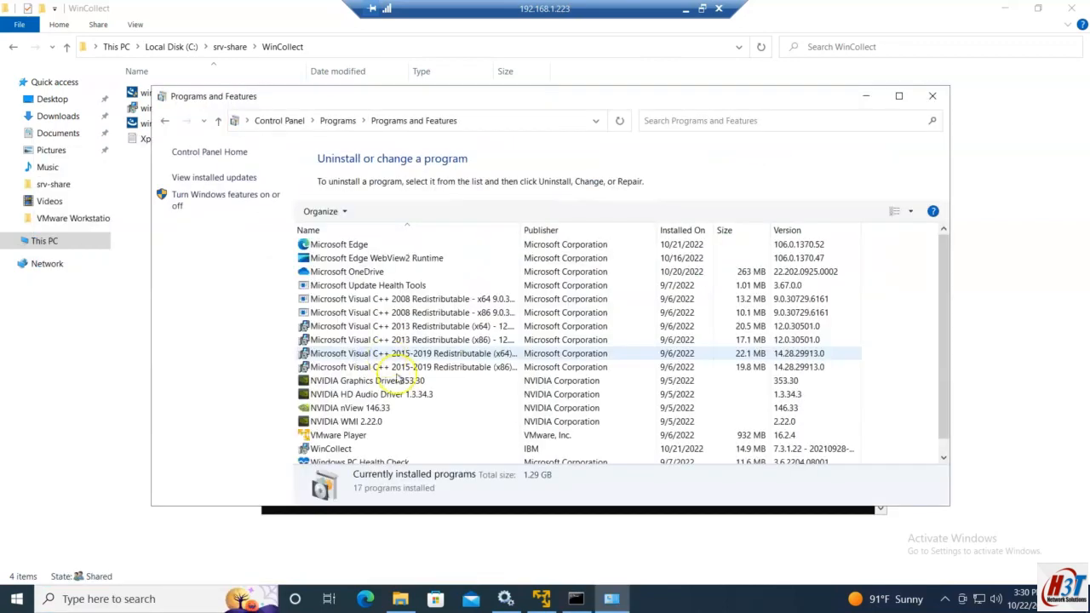
scroll(392, 366, "down", 1)
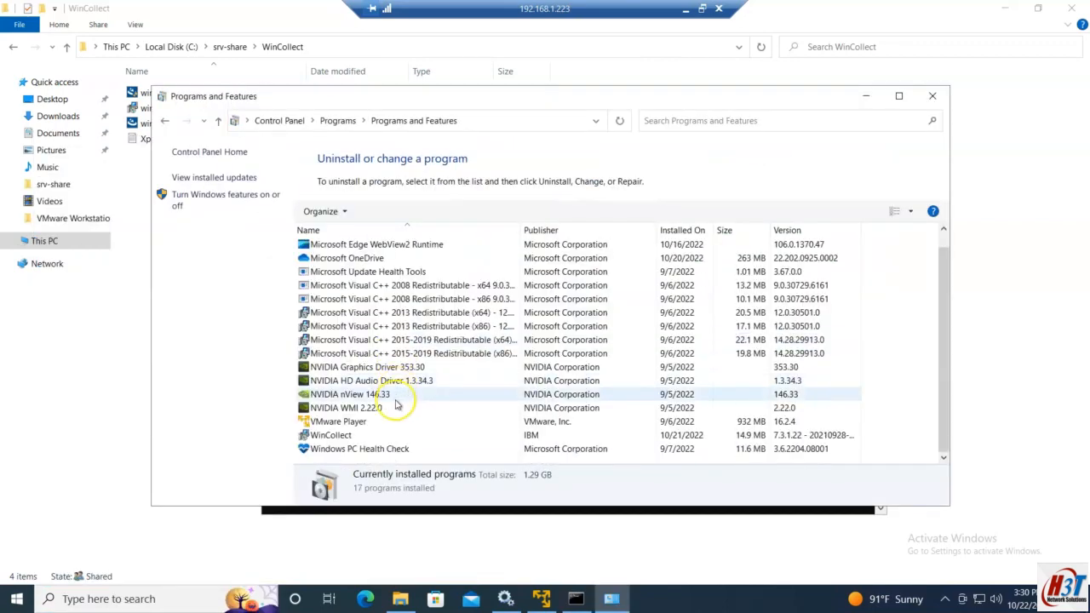
left_click(866, 96)
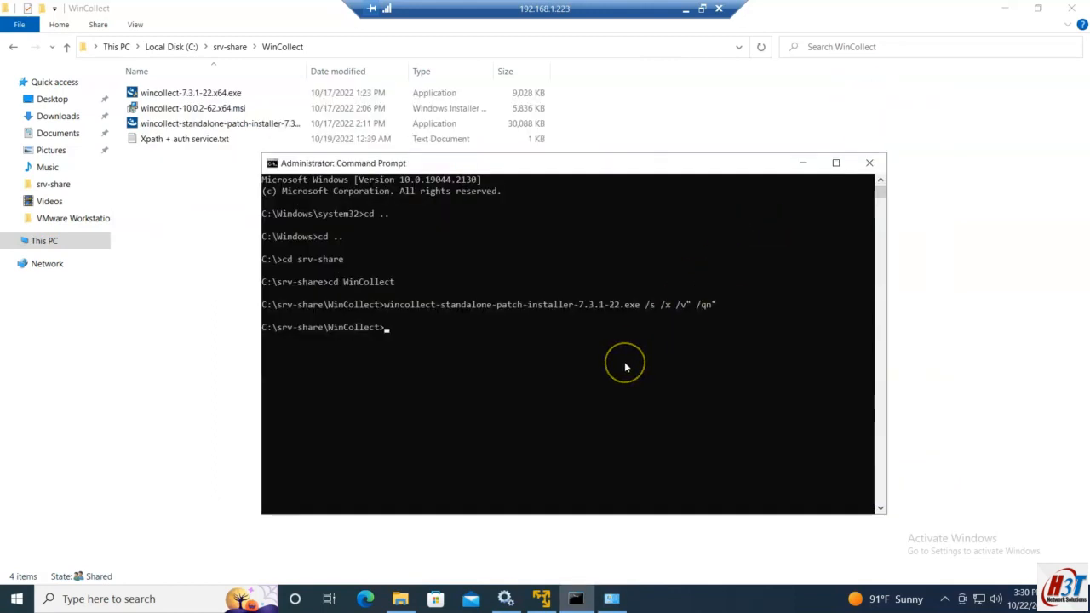
left_click(685, 9)
mouse_move(318, 606)
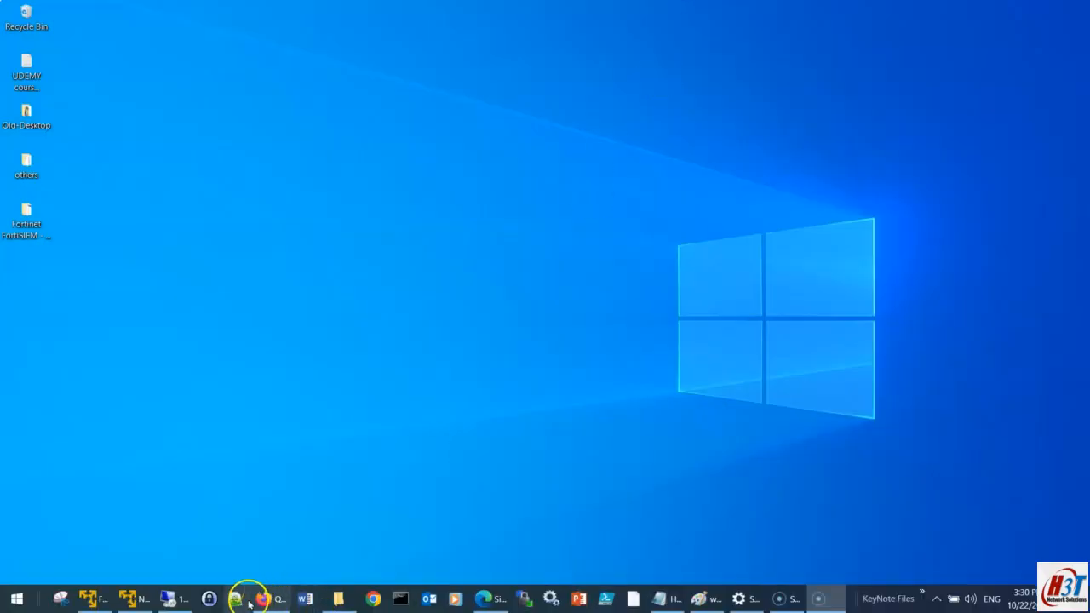
Step: Copy the msiexec /x REMOVE_ALL_FILES=True /qn command from the IBM Documentation uninstall page
left_click(472, 600)
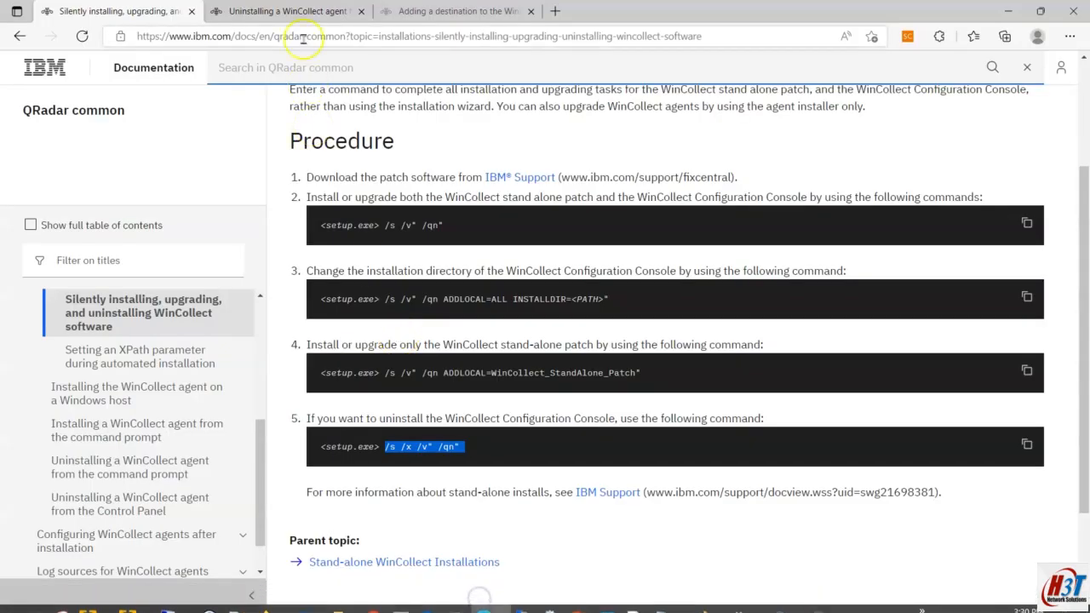
left_click(281, 11)
right_click(652, 436)
left_click(1027, 434)
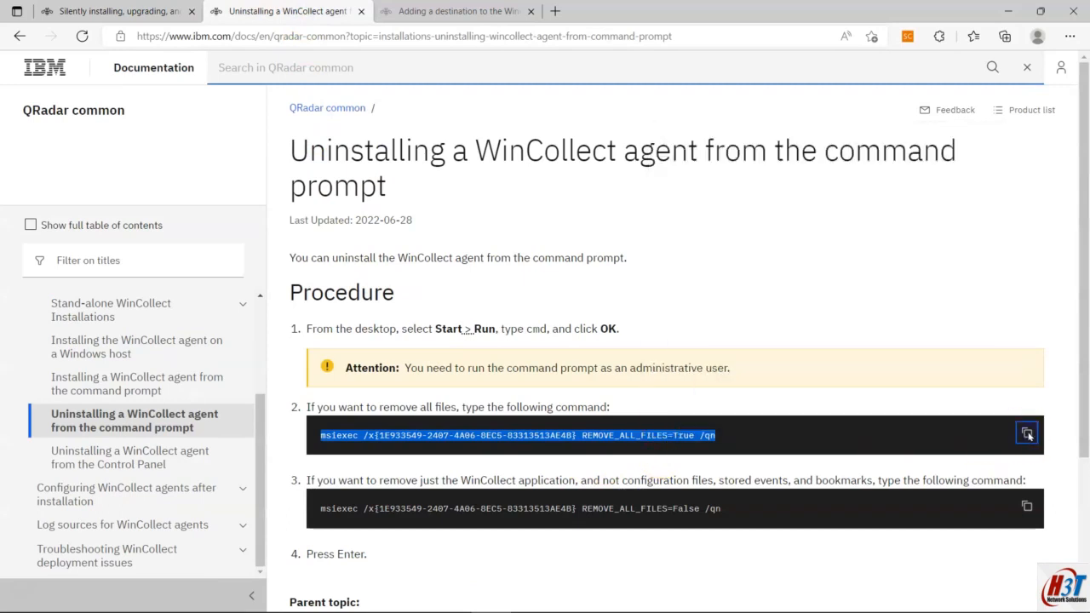
Step: Paste and run the copied uninstall command at the remote Command Prompt
mouse_move(272, 601)
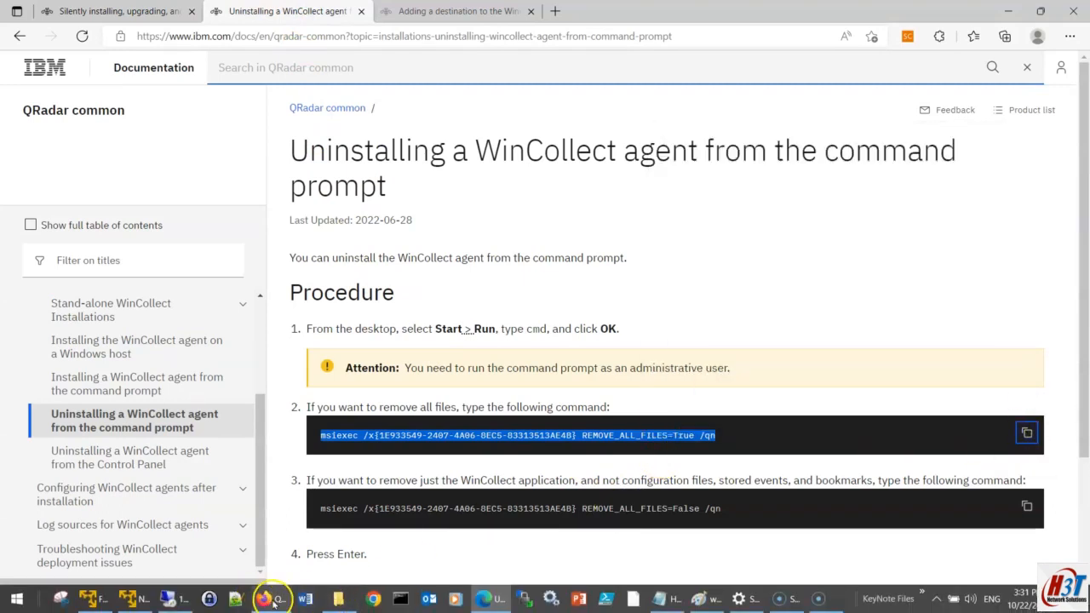
left_click(168, 598)
right_click(363, 385)
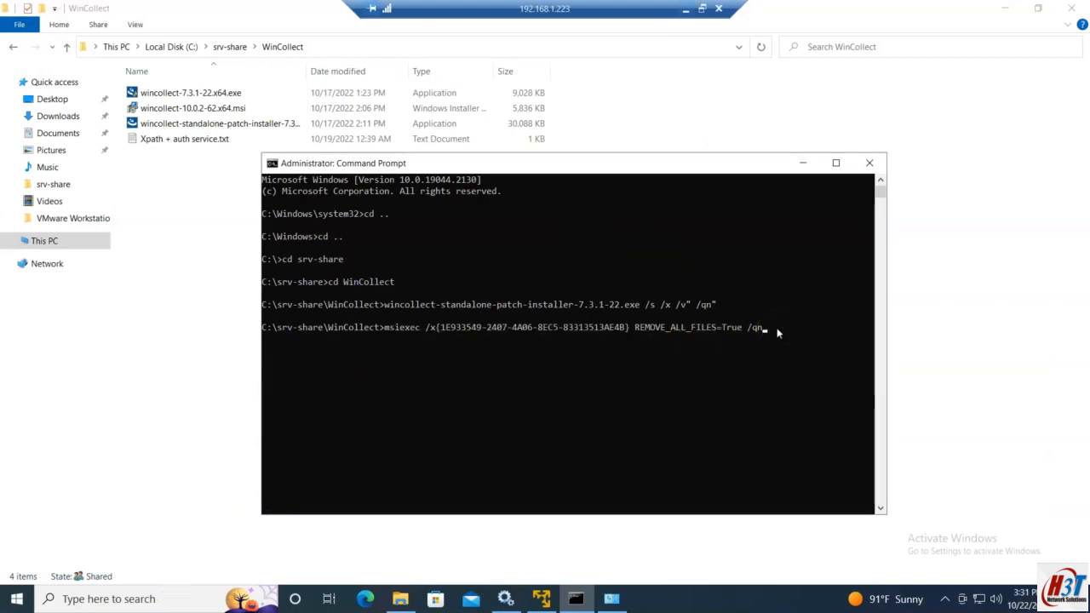
key("Return")
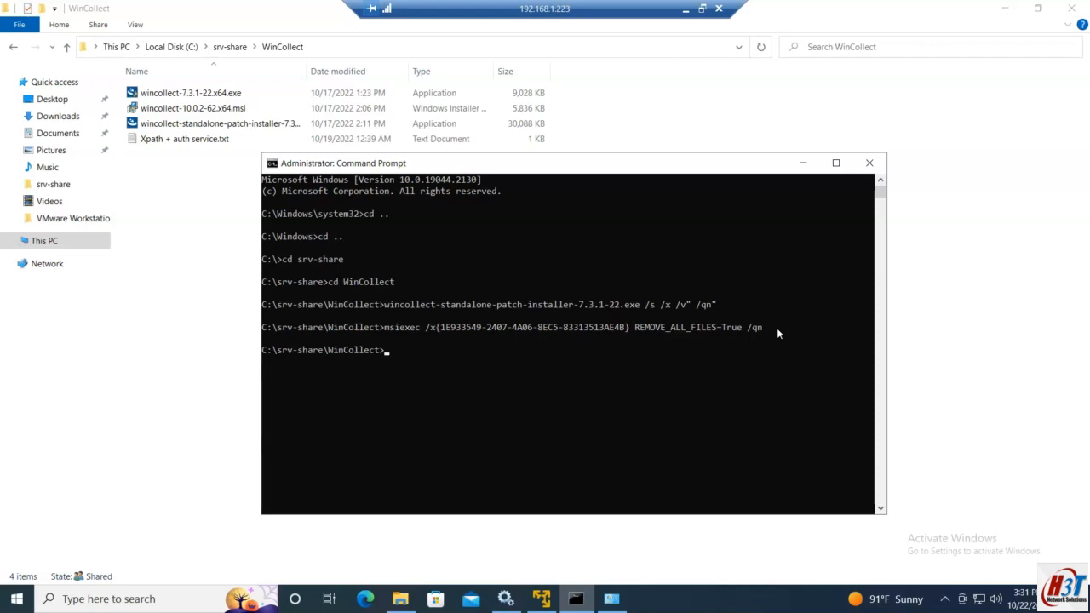
left_click(506, 598)
Step: Refresh the Services list three times until WinCollect is gone, then minimise the remote desktop
left_click(147, 90)
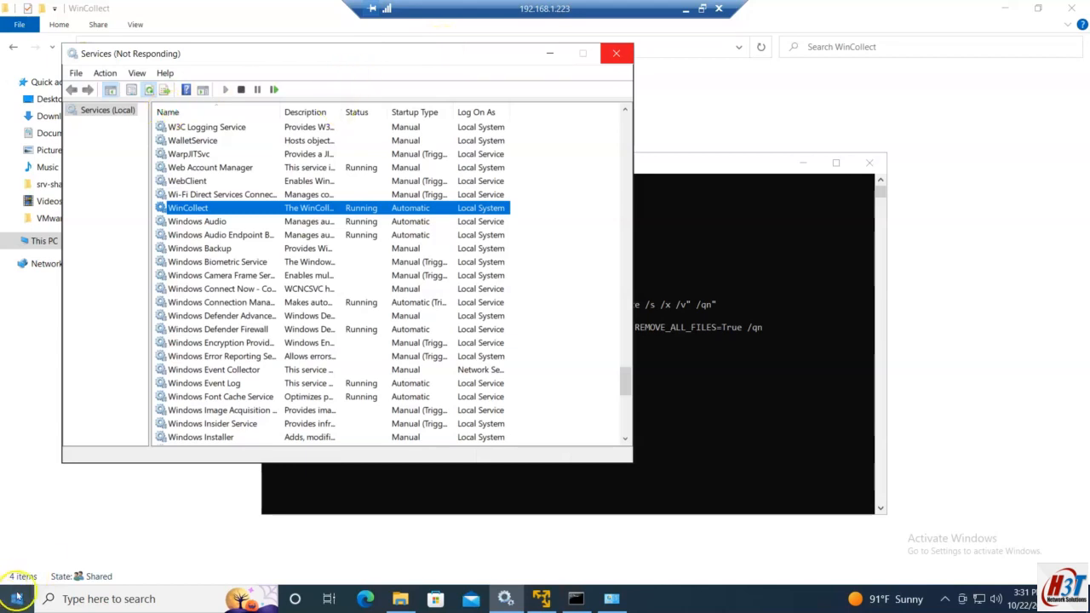
left_click(148, 90)
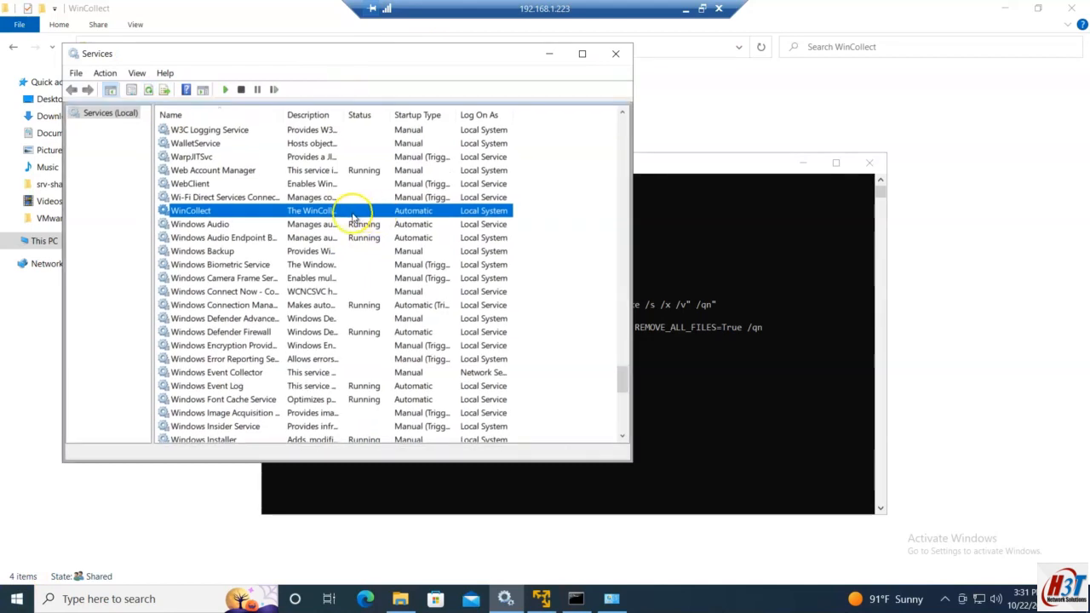
left_click(148, 90)
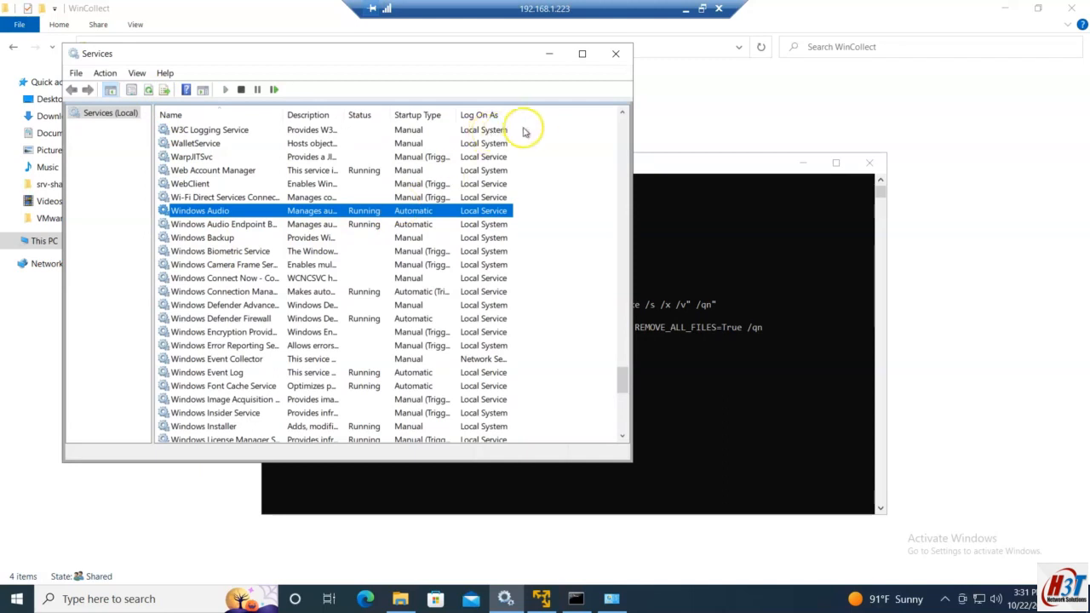
left_click(631, 327)
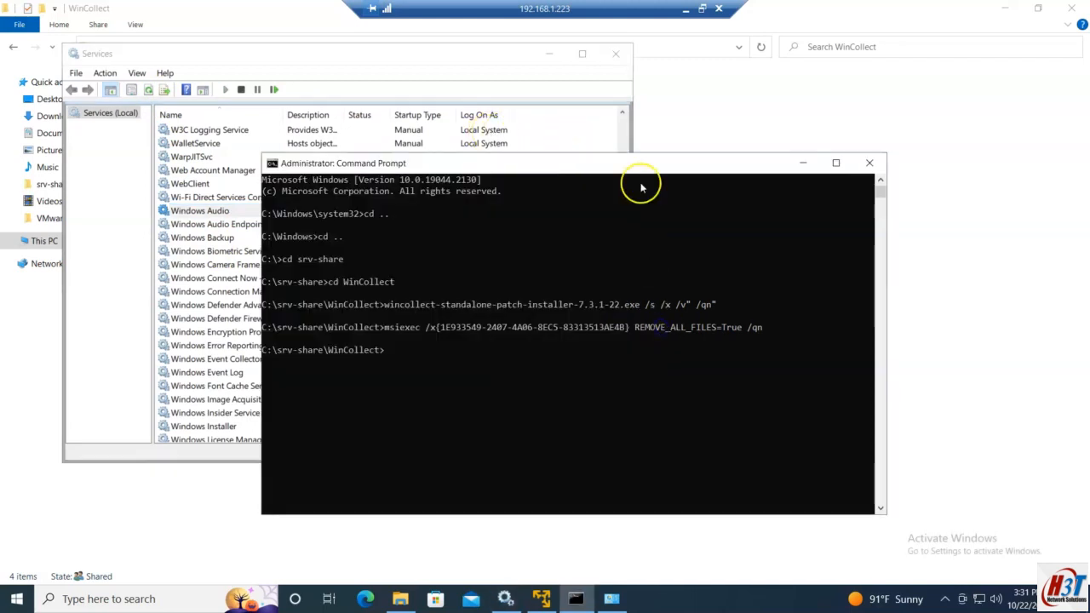
left_click(688, 10)
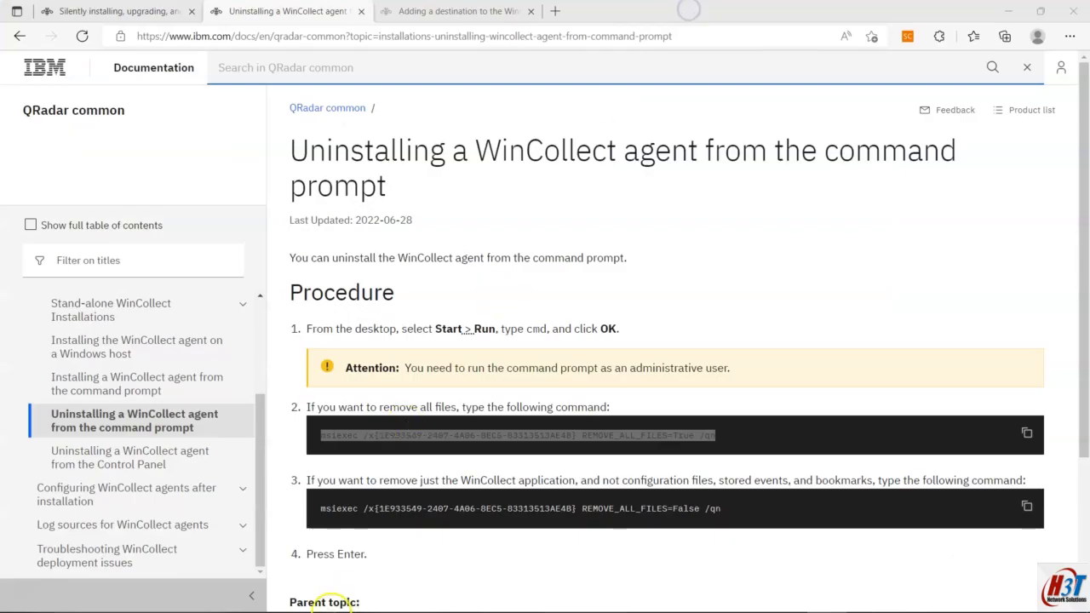
Step: Inspect two Success Audit process-exited events in QRadar Log Activity before returning to the plan notes
left_click(284, 599)
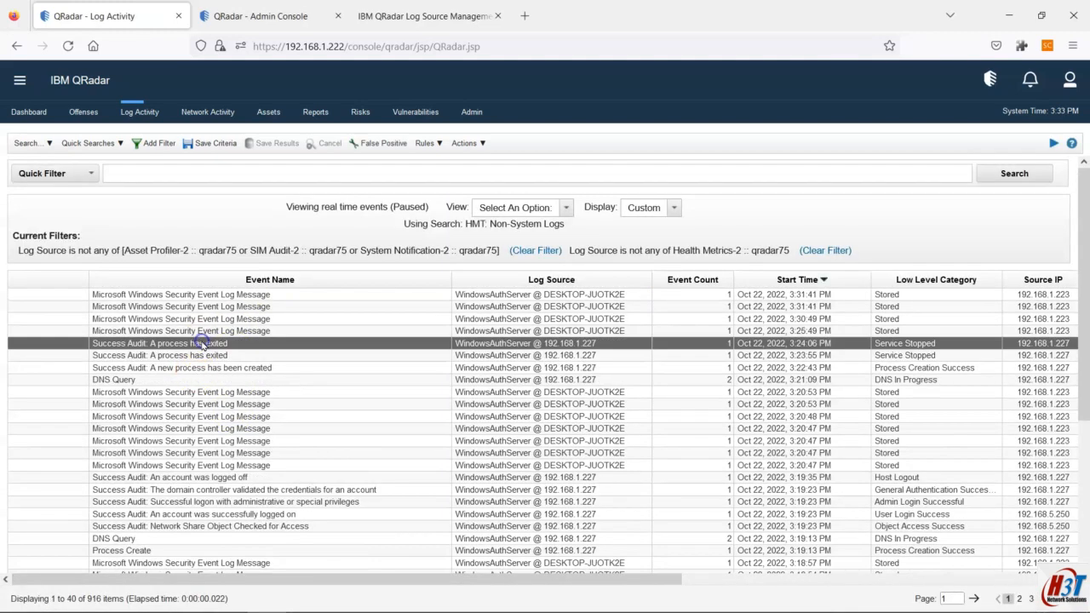
left_click(201, 343)
left_click(511, 355)
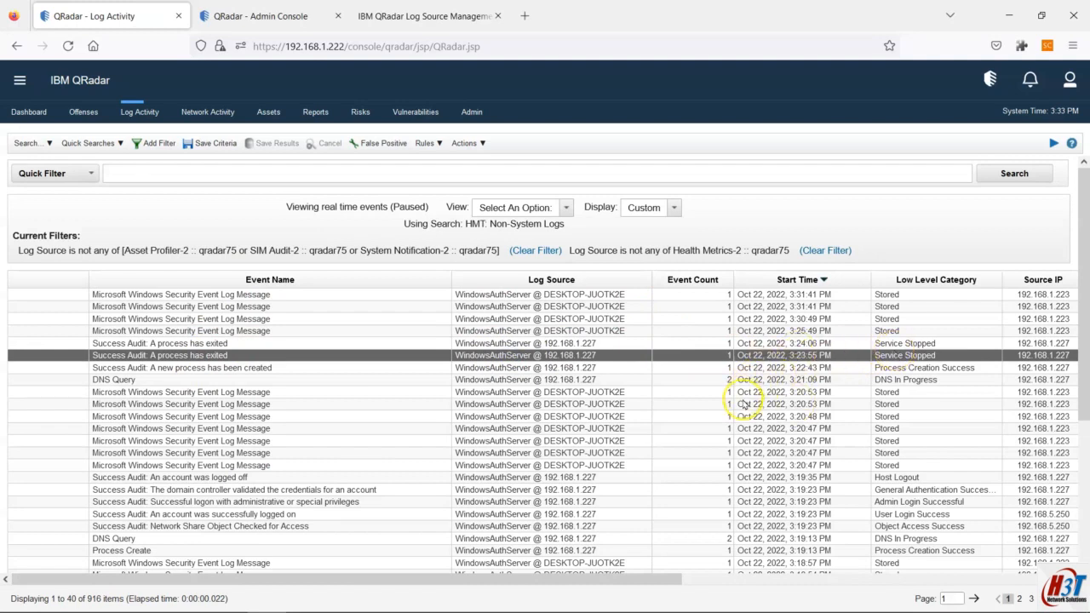
left_click(663, 598)
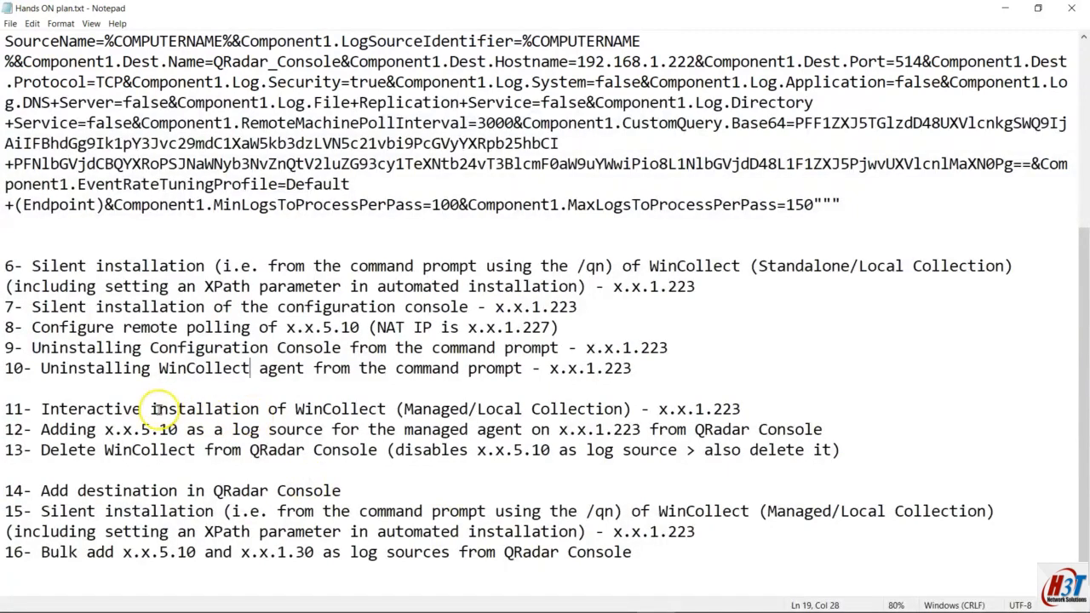
Step: Highlight plan items 8, 11 and 12: remote polling, Managed, and log source
left_click_drag(7, 409, 223, 429)
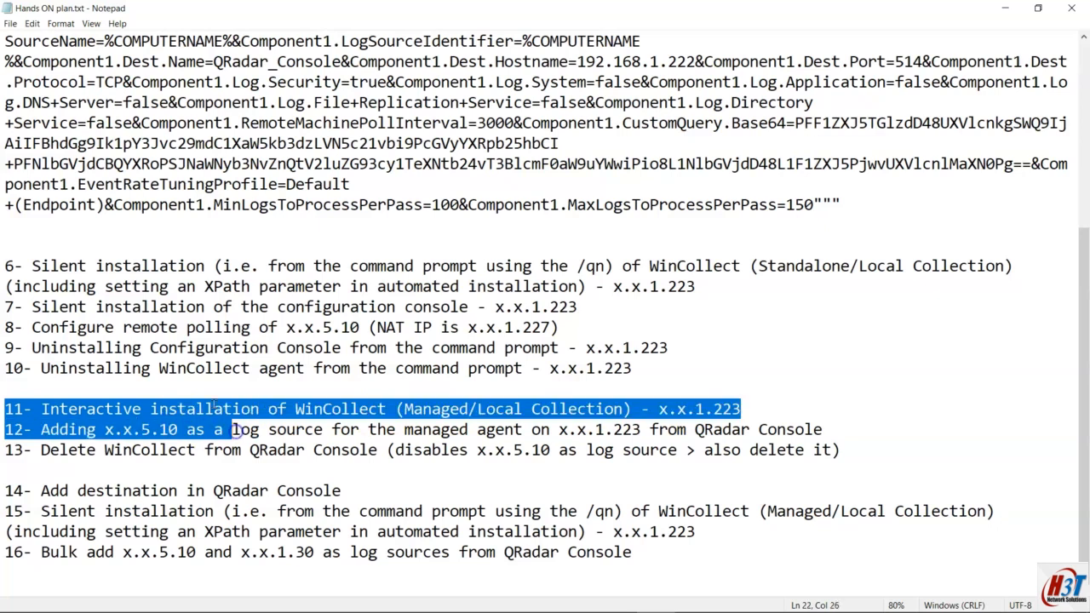
left_click(31, 327)
left_click_drag(32, 327, 368, 329)
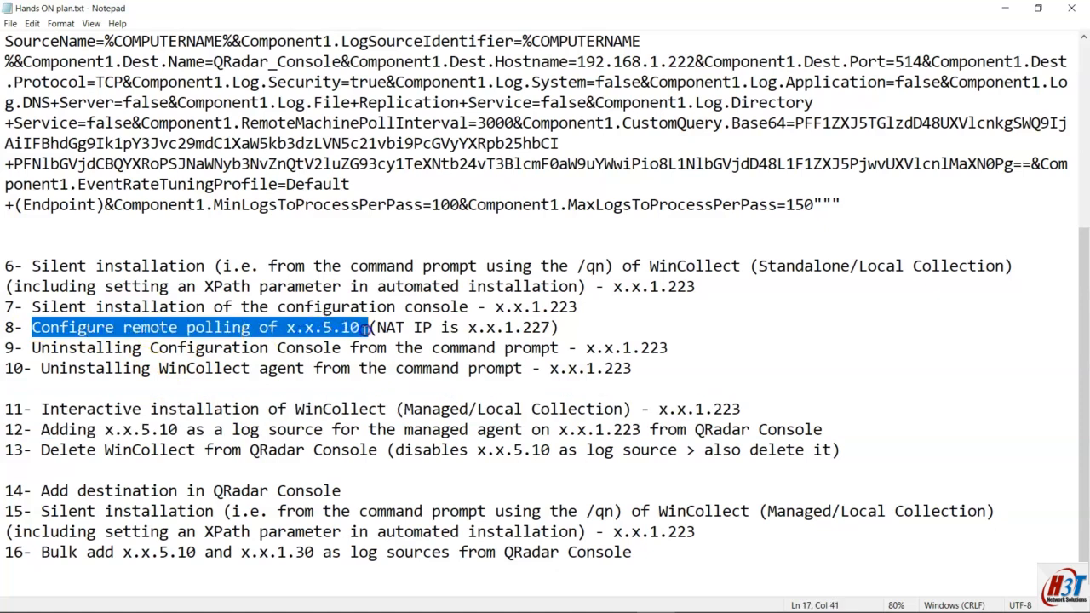
left_click_drag(41, 429, 831, 430)
left_click_drag(407, 410, 461, 410)
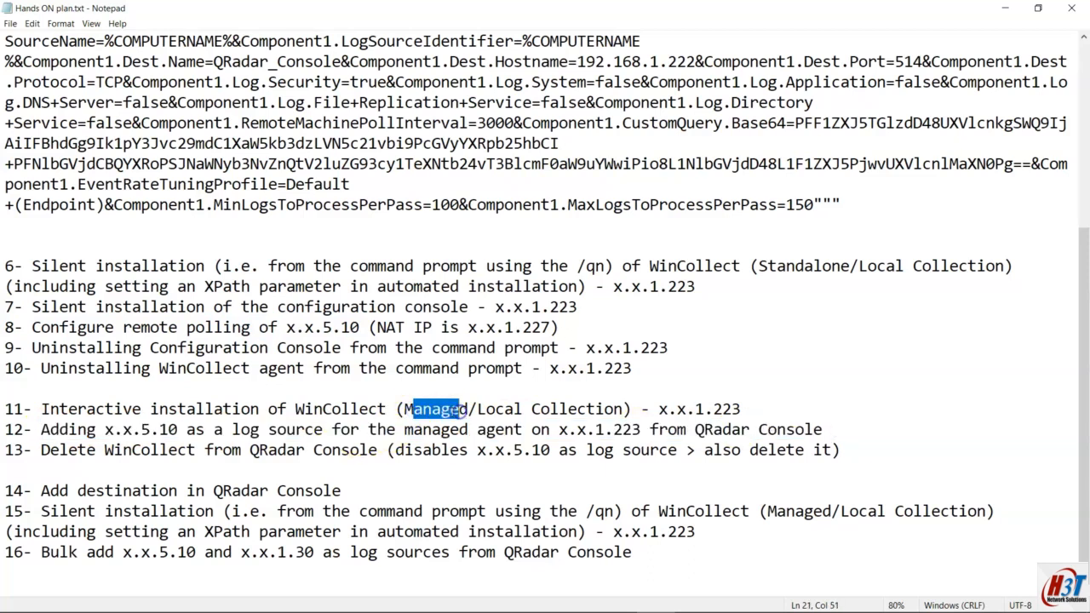
left_click(304, 430)
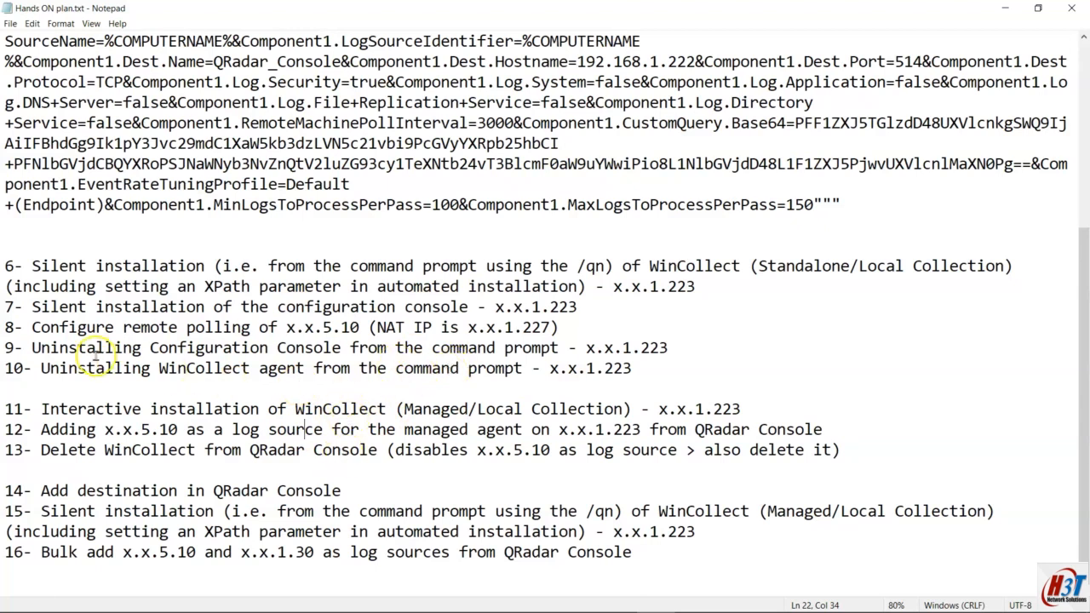
Step: Highlight plan items 8–10, 11–13 and 6–10 in turn, then go back to QRadar
left_click_drag(6, 327, 358, 332)
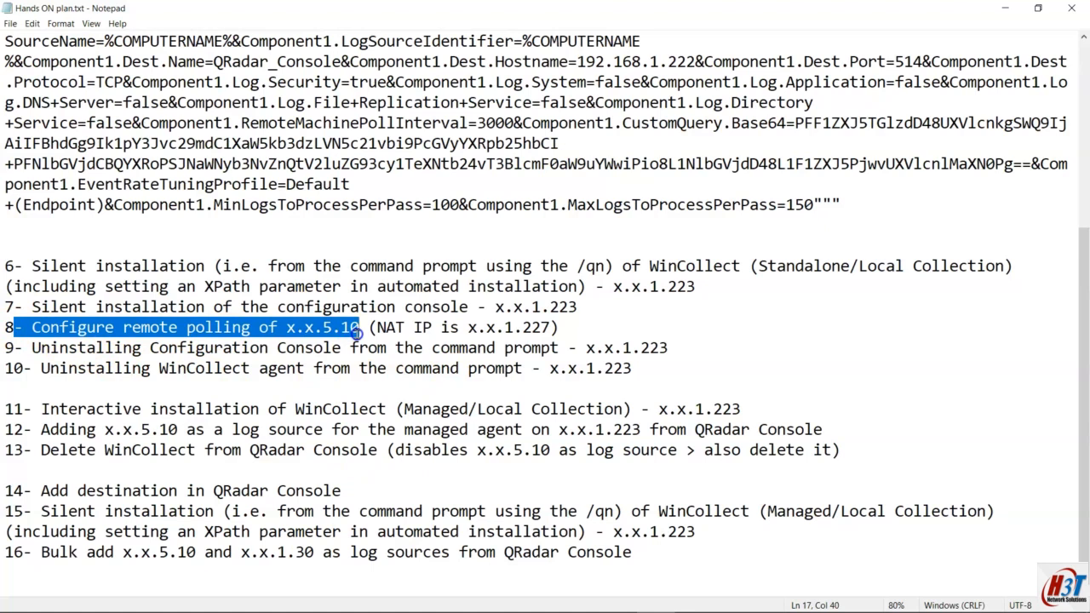
left_click_drag(357, 332, 557, 368)
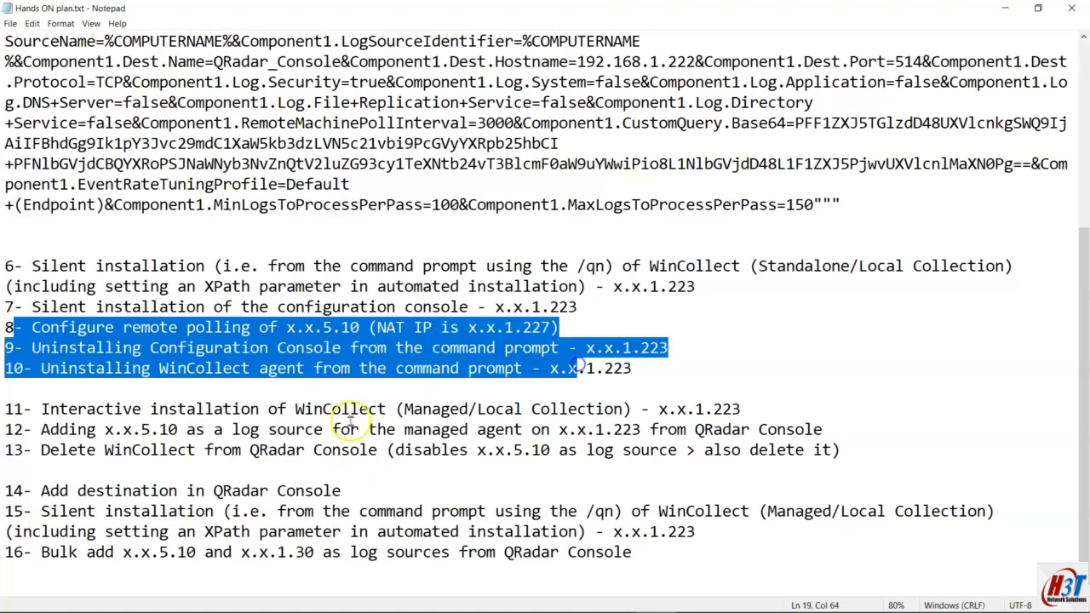
left_click(18, 410)
left_click_drag(18, 410, 843, 443)
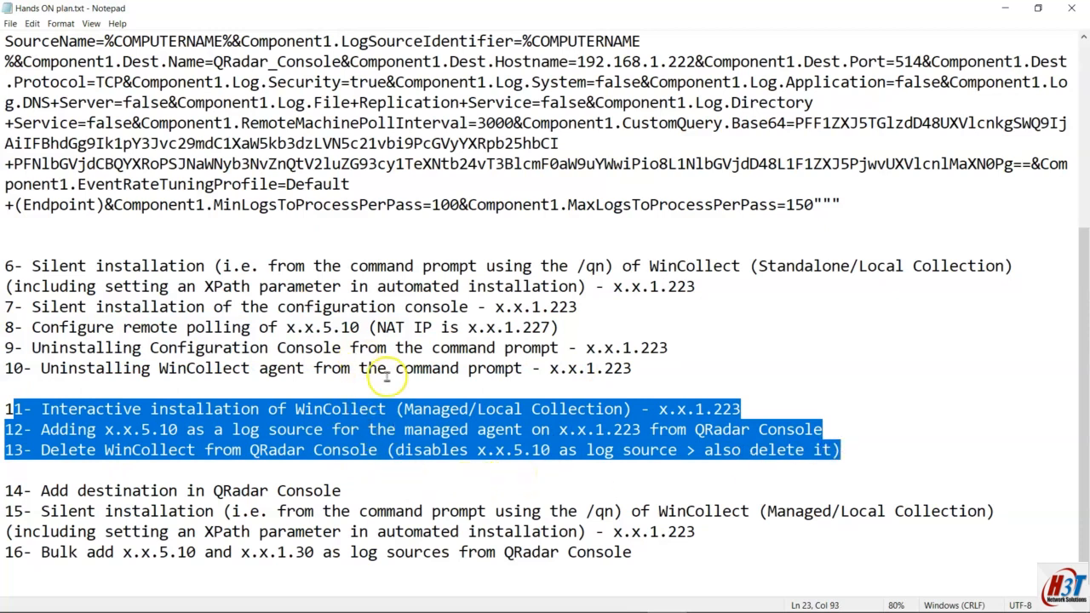
left_click_drag(630, 369, 4, 266)
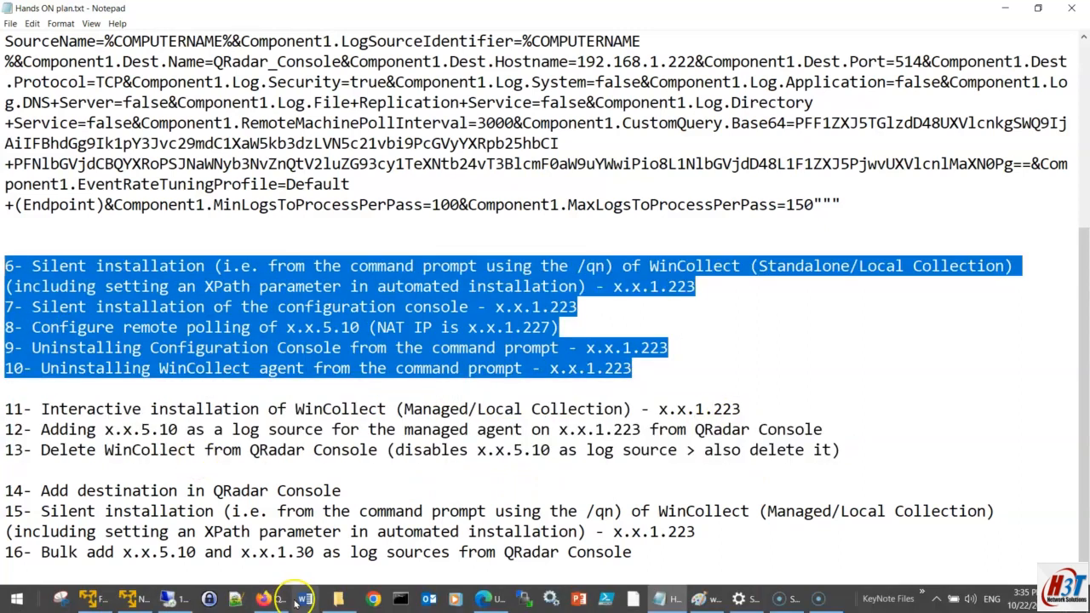
left_click(274, 600)
left_click(385, 15)
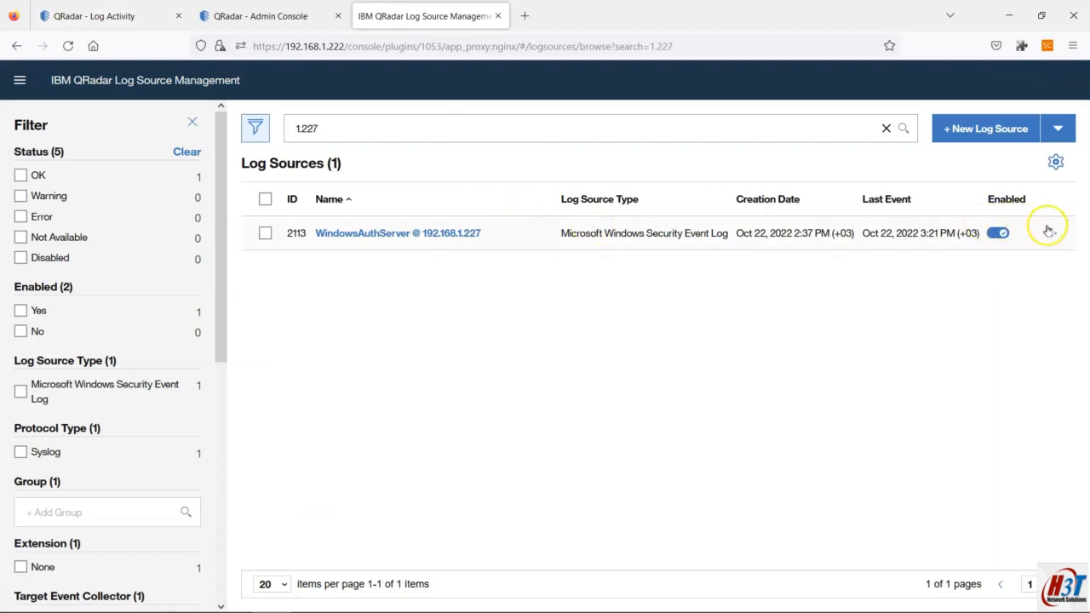
Step: Search for 192.168.1.227 and delete its WindowsAuthServer log source, confirming the deletion
left_click(324, 125)
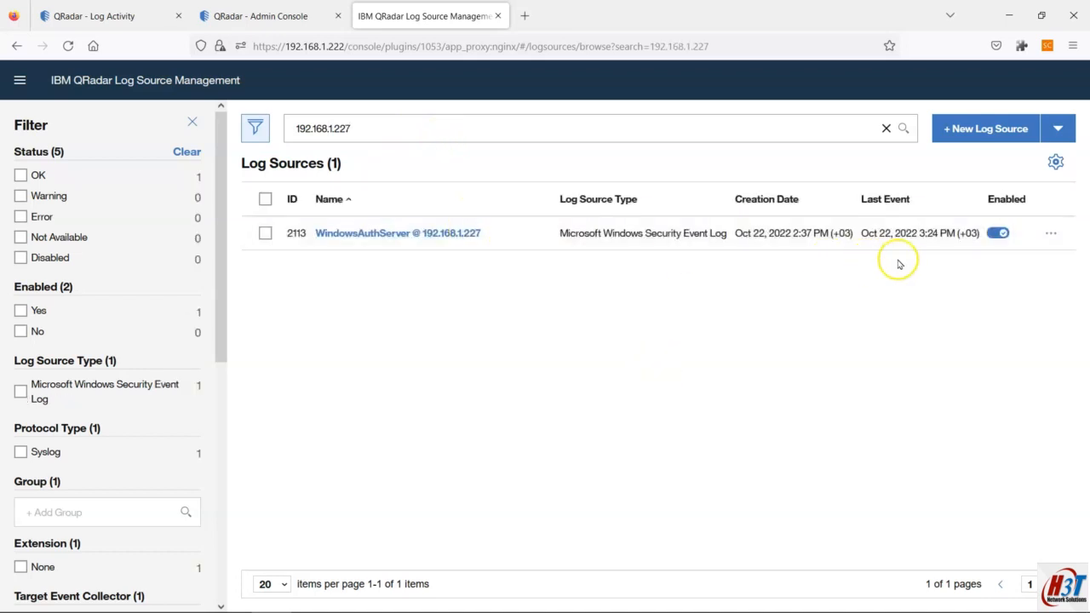
left_click(1052, 233)
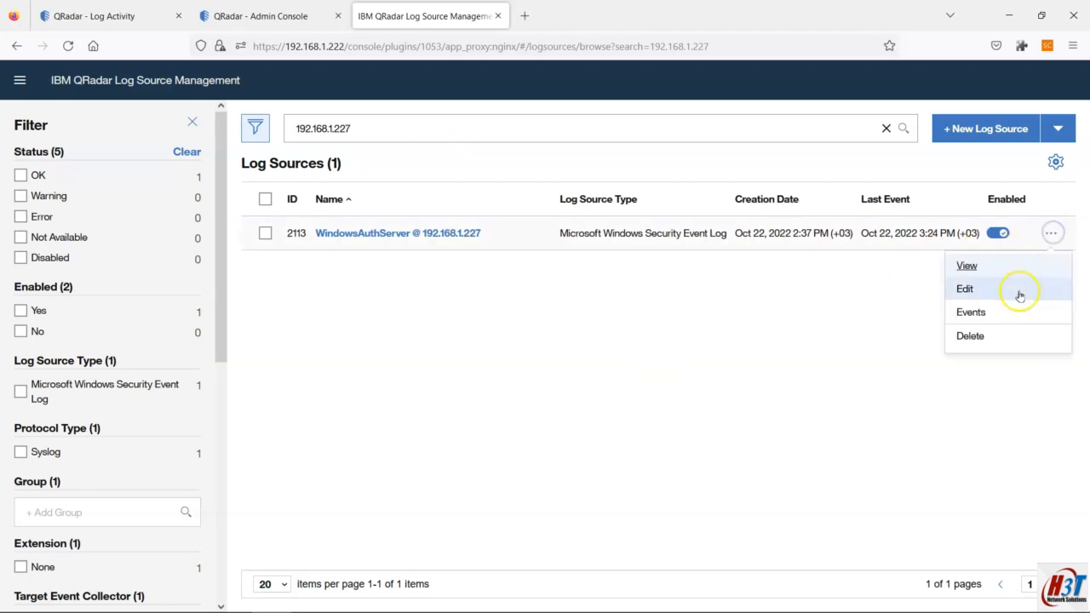
left_click(979, 335)
left_click(651, 383)
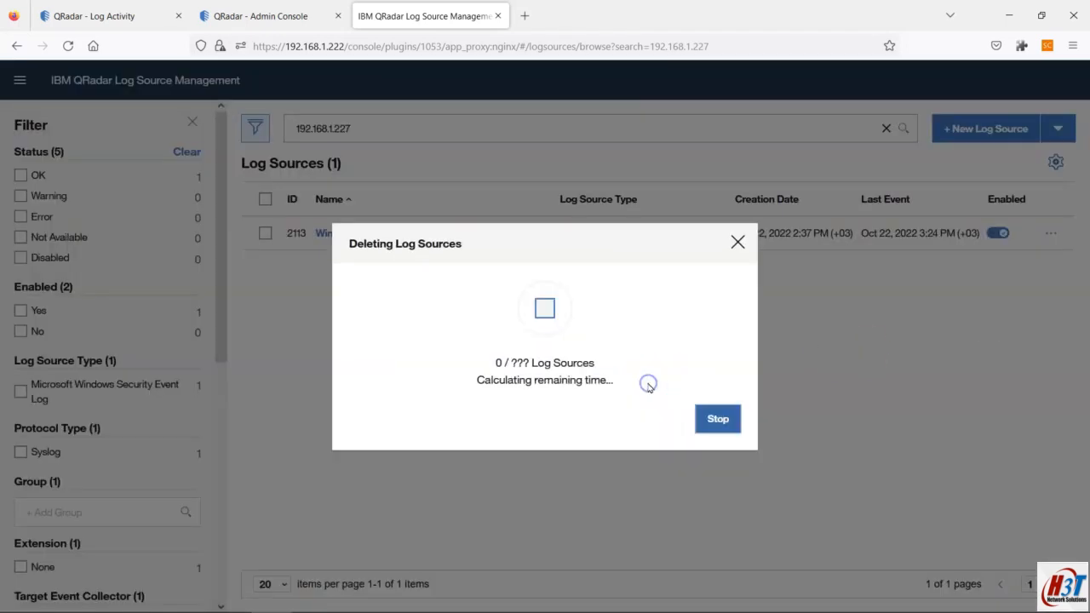
left_click(714, 420)
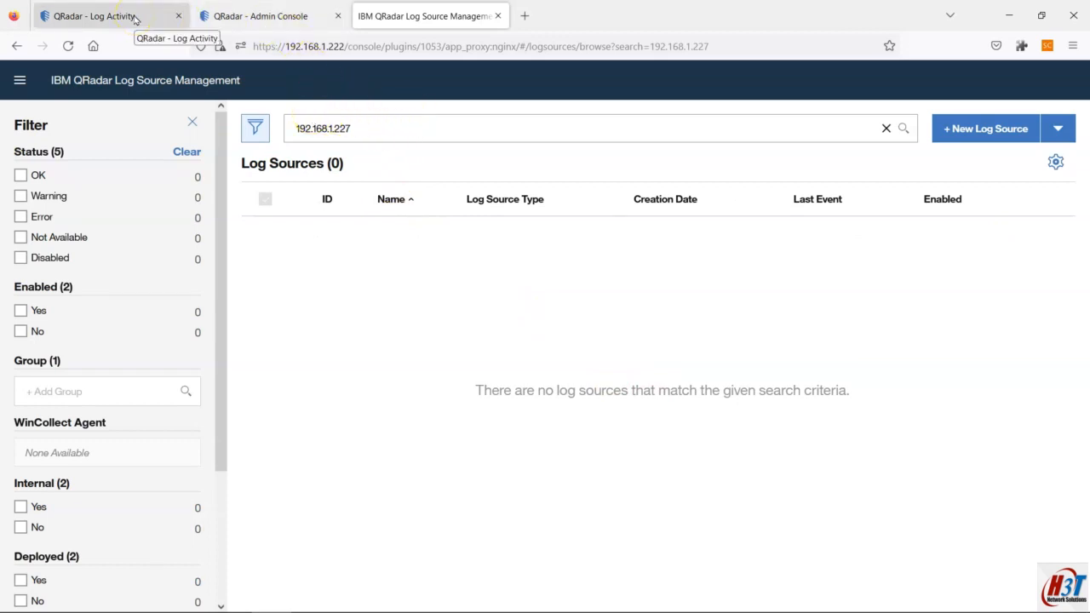
mouse_move(377, 606)
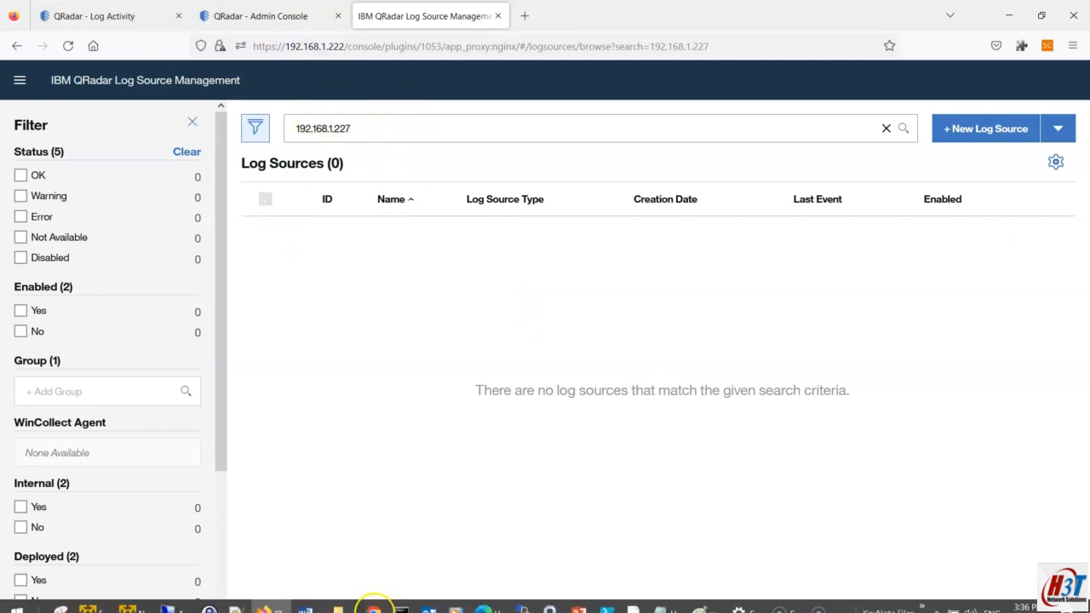
left_click(174, 600)
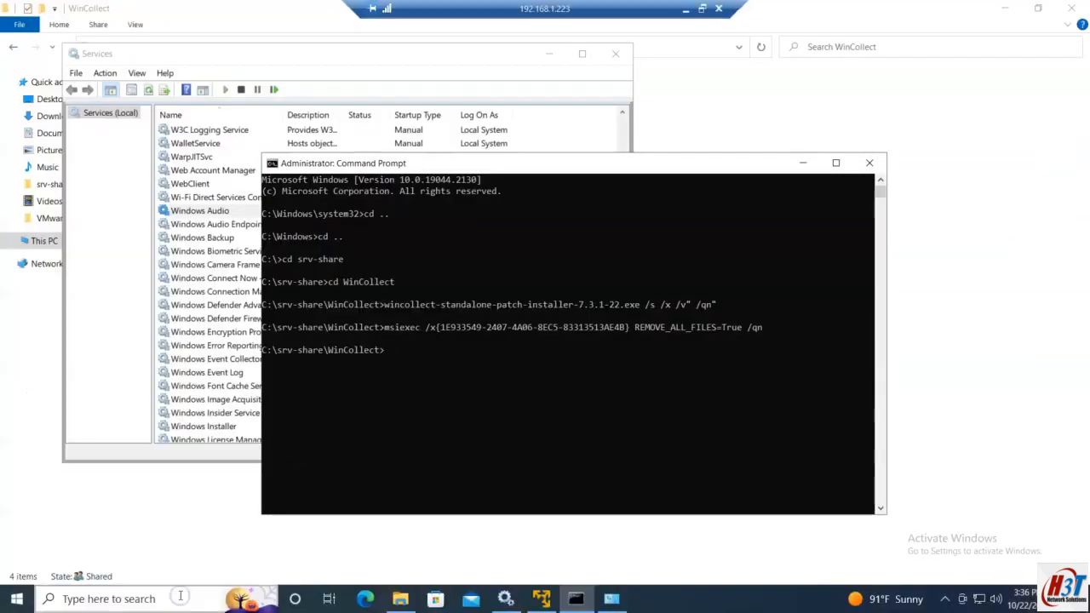
Step: Run the WinCollect 7.3.1 installer as administrator from the WinCollect folder
left_click(158, 55)
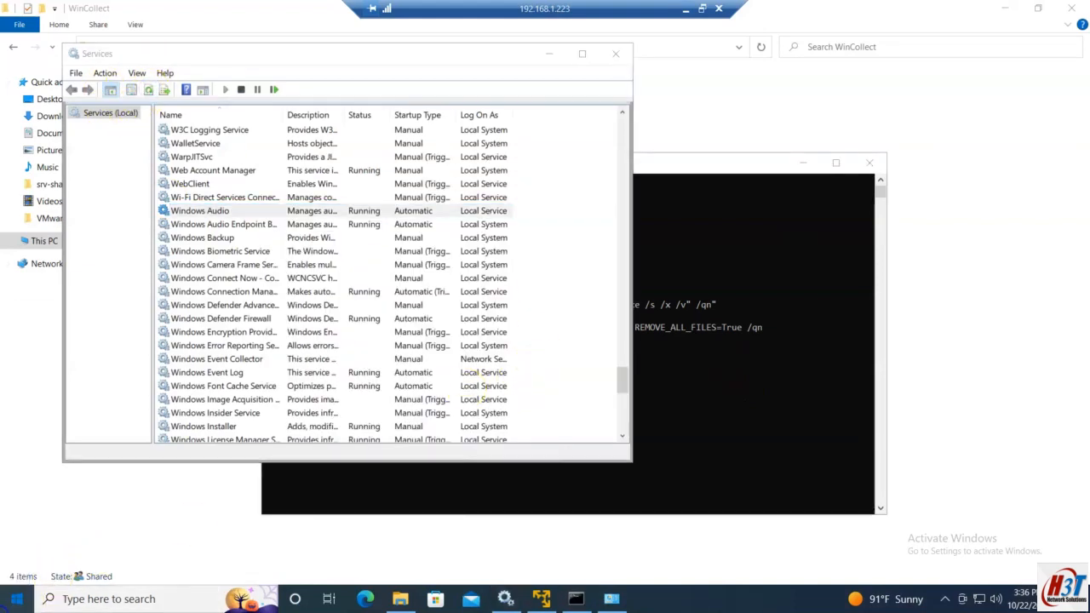
left_click(15, 599)
type("wind")
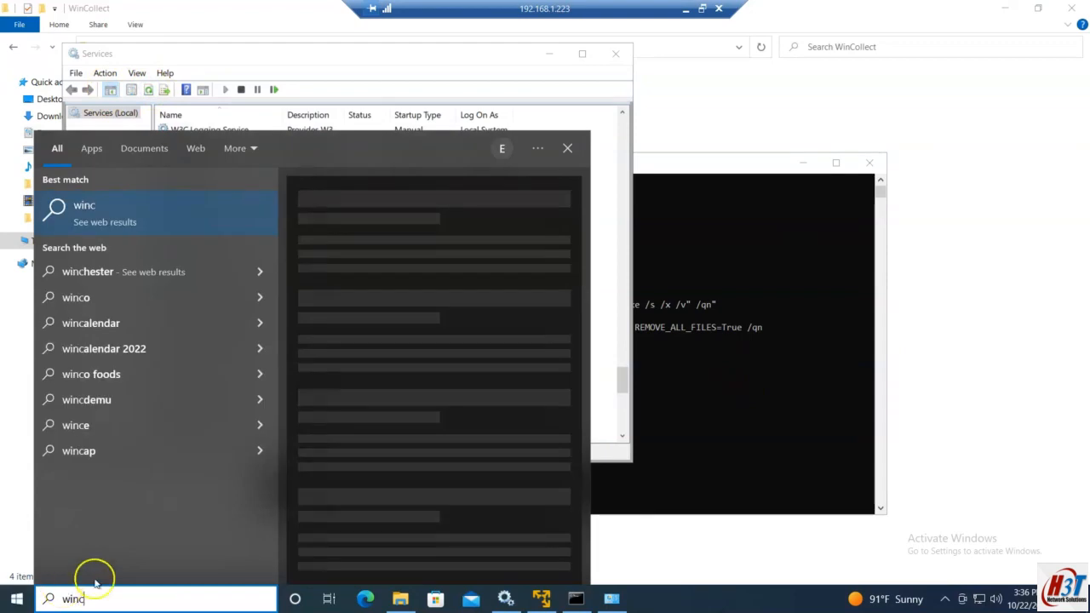
left_click(401, 600)
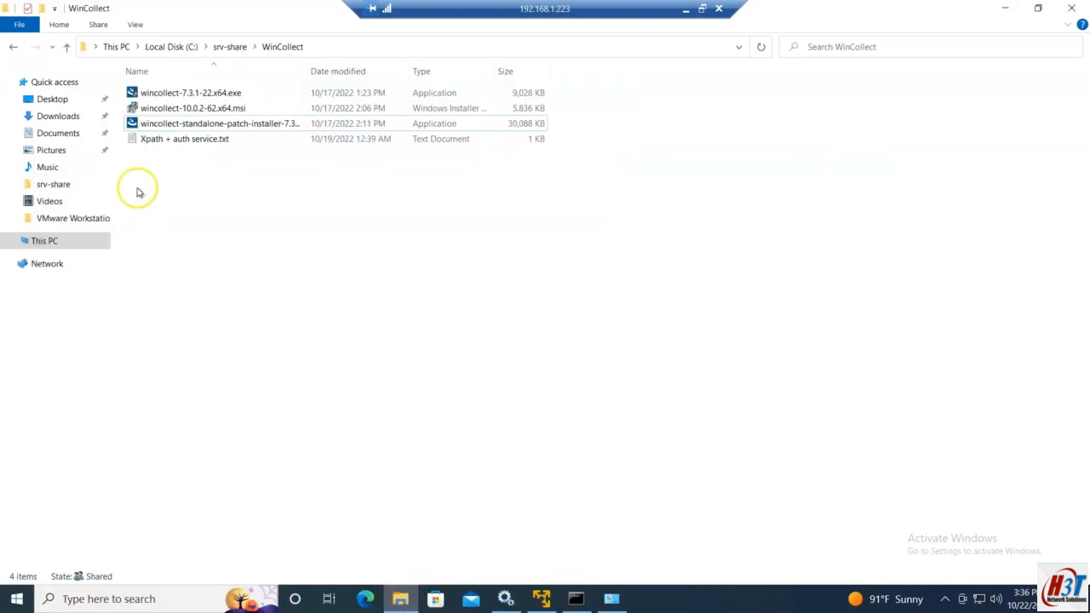
left_click(195, 96)
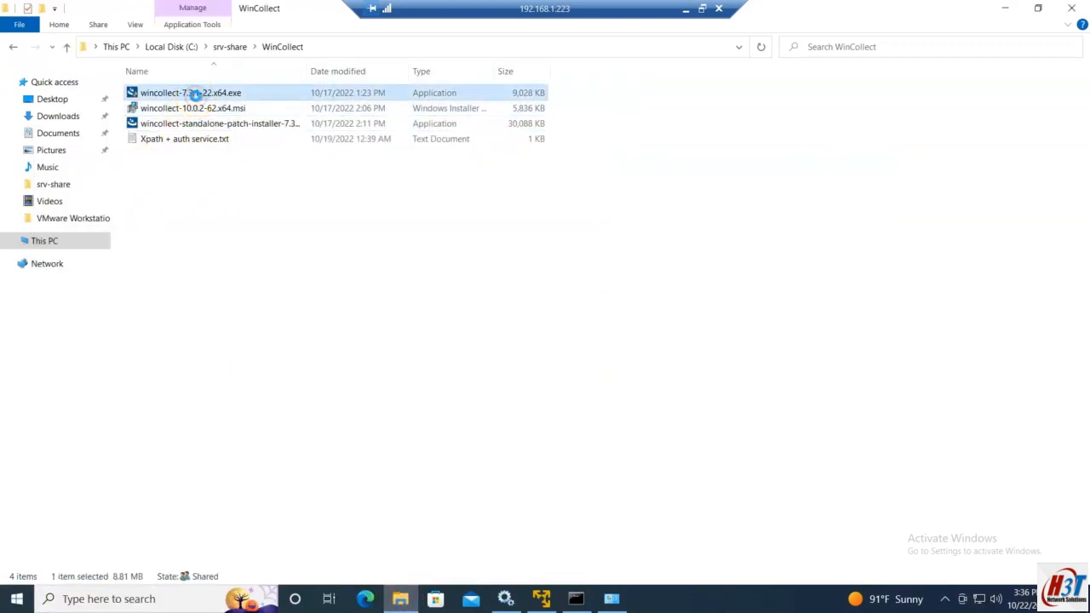
right_click(195, 96)
left_click(234, 122)
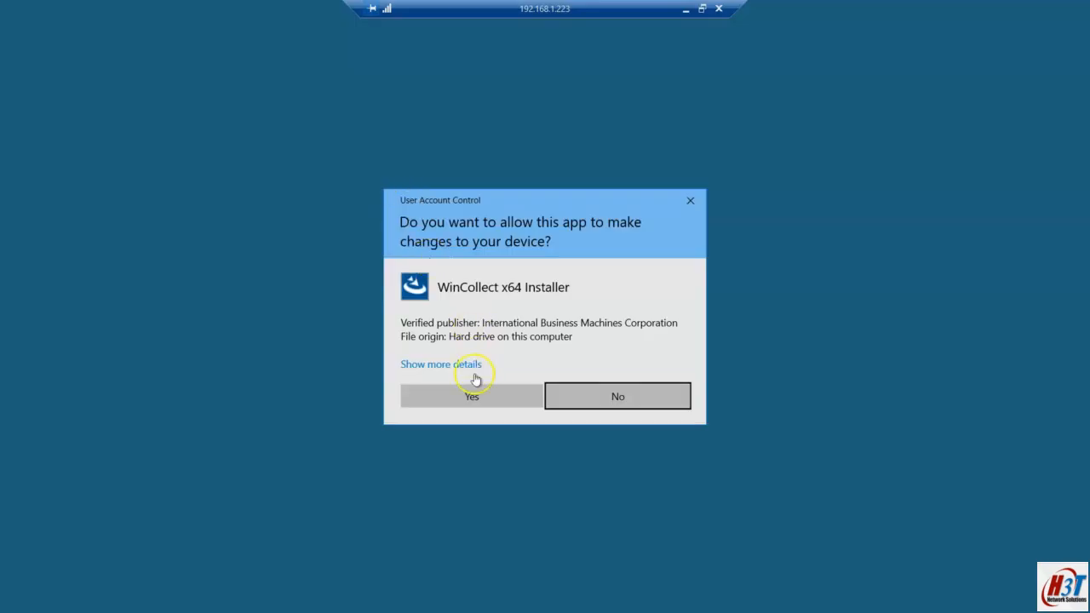
left_click(472, 394)
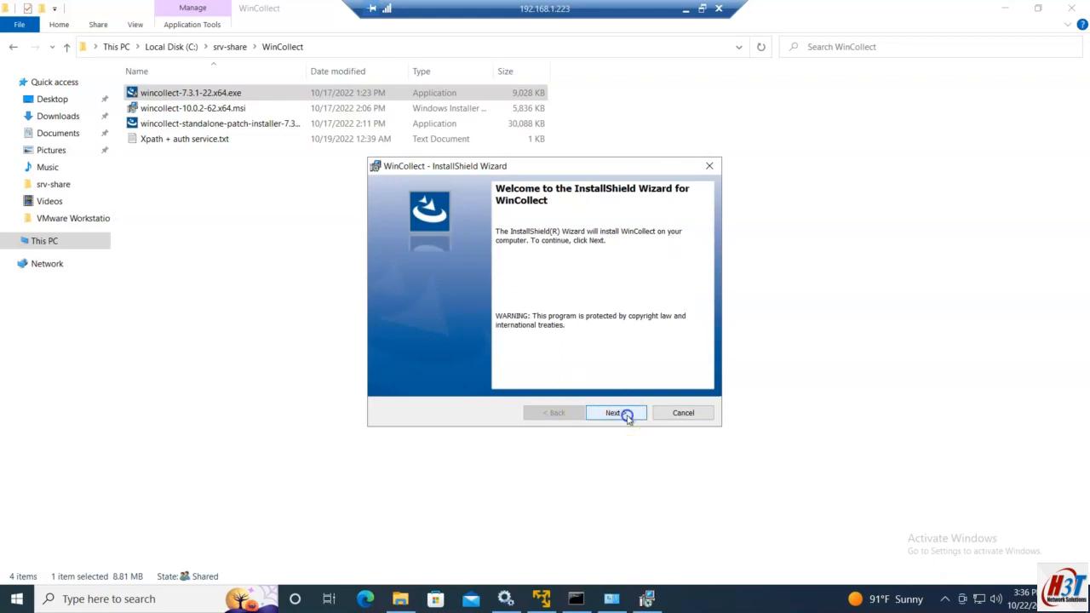
Step: Accept the license and keep default customer info, install folder and setup type
left_click(627, 414)
left_click(451, 361)
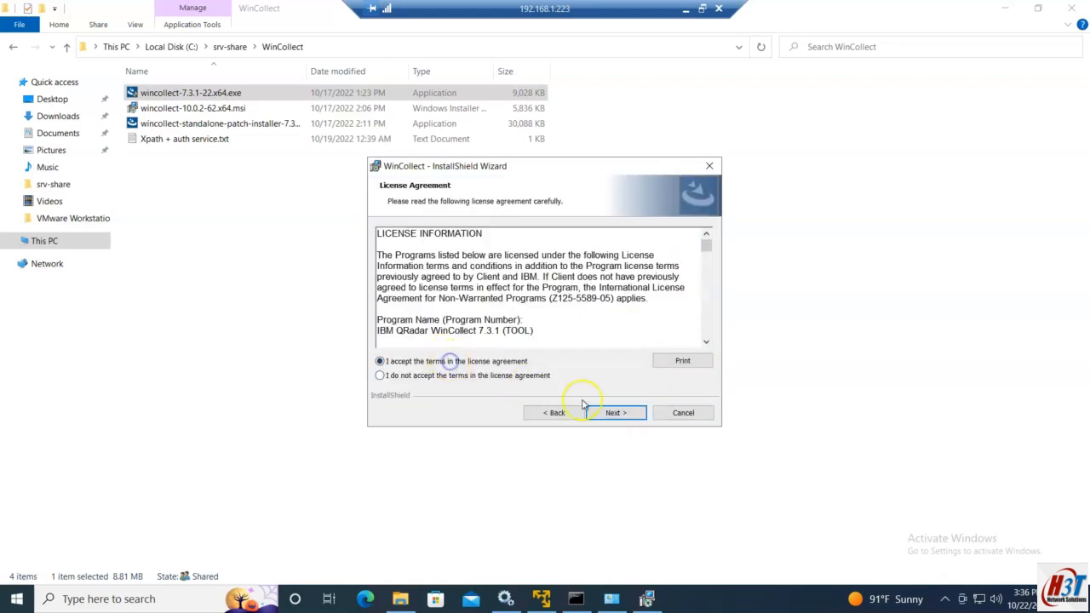
left_click(630, 414)
left_click(622, 415)
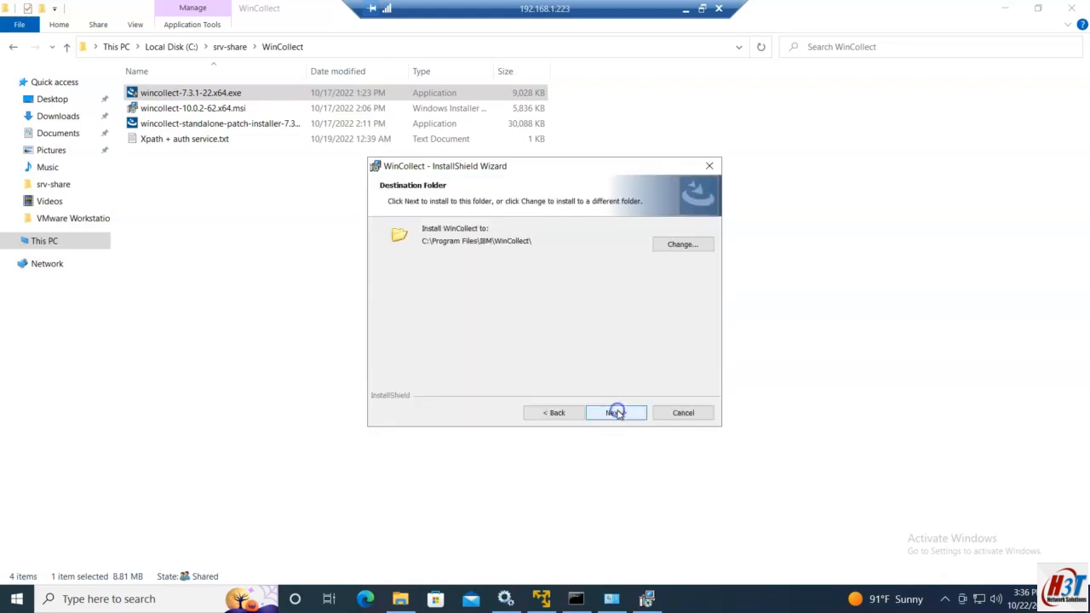
left_click(617, 414)
left_click(618, 414)
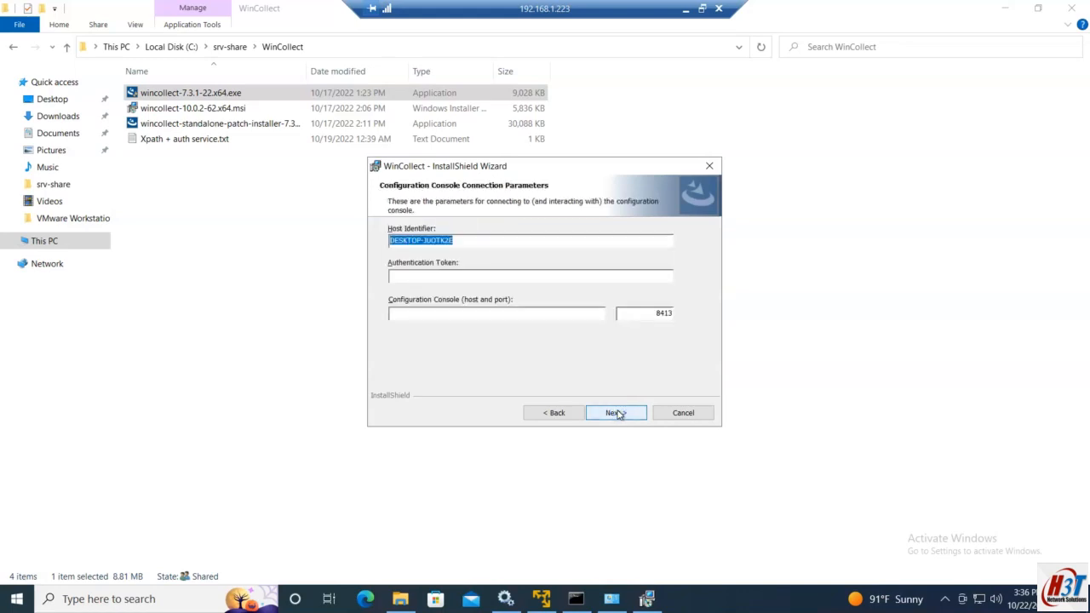
Step: Append -Managed to the host identifier, making it DESKTOP-JUOTK2E-Managed
left_click_drag(452, 239, 322, 239)
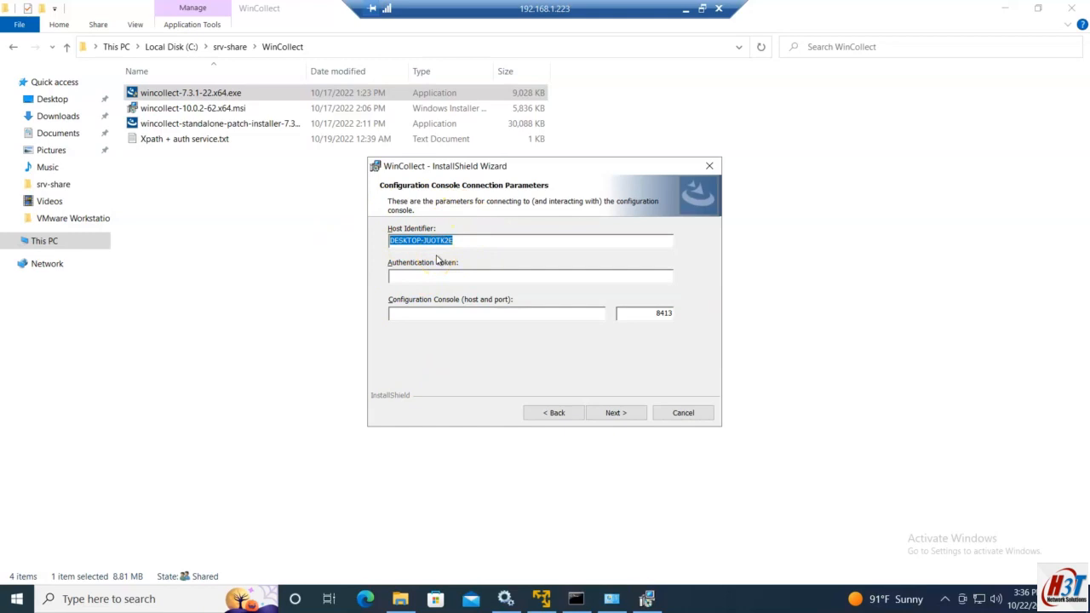
key("Right")
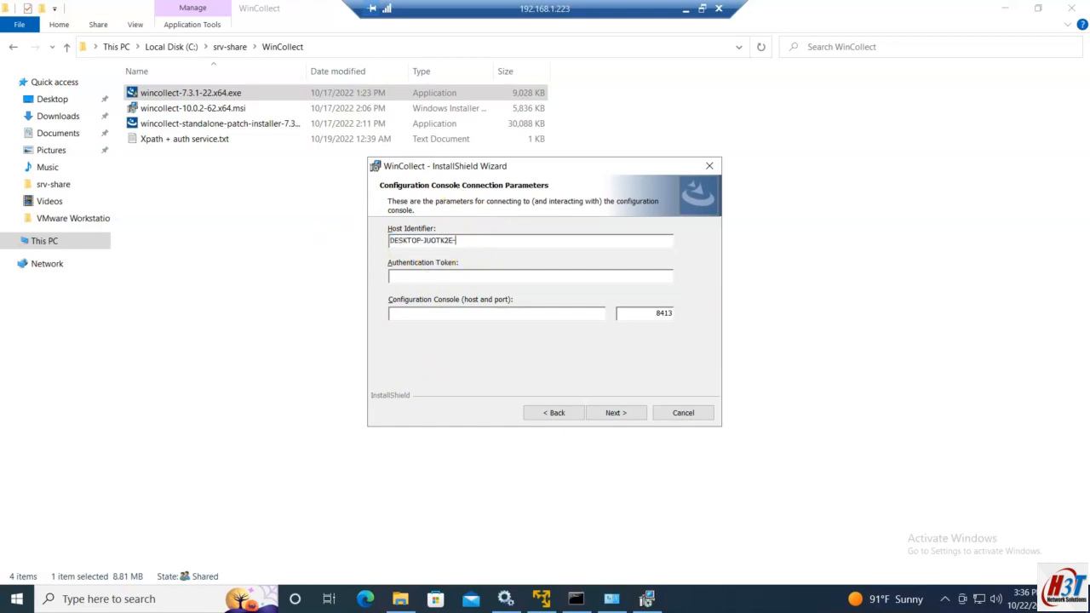
type("ed")
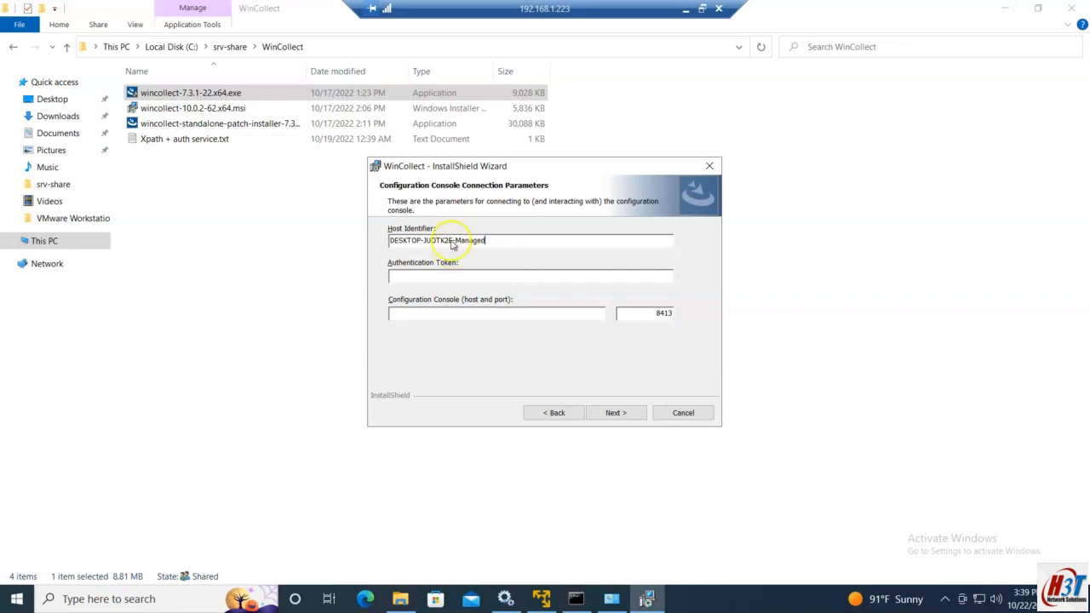
left_click_drag(437, 240, 378, 226)
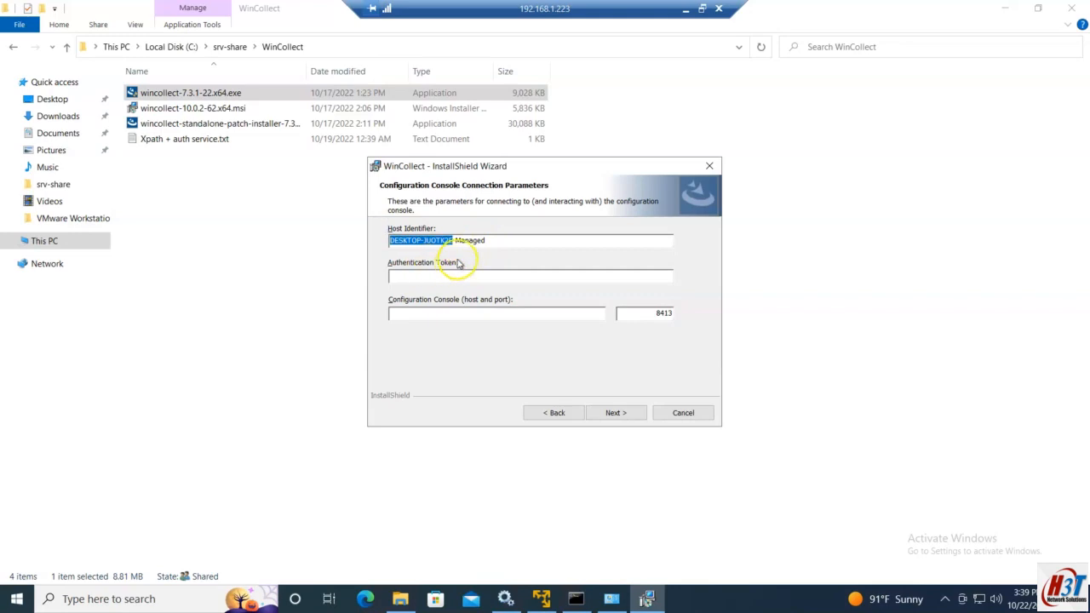
Step: Copy the authentication token from the local notes and paste it into the installer's token field
left_click(402, 275)
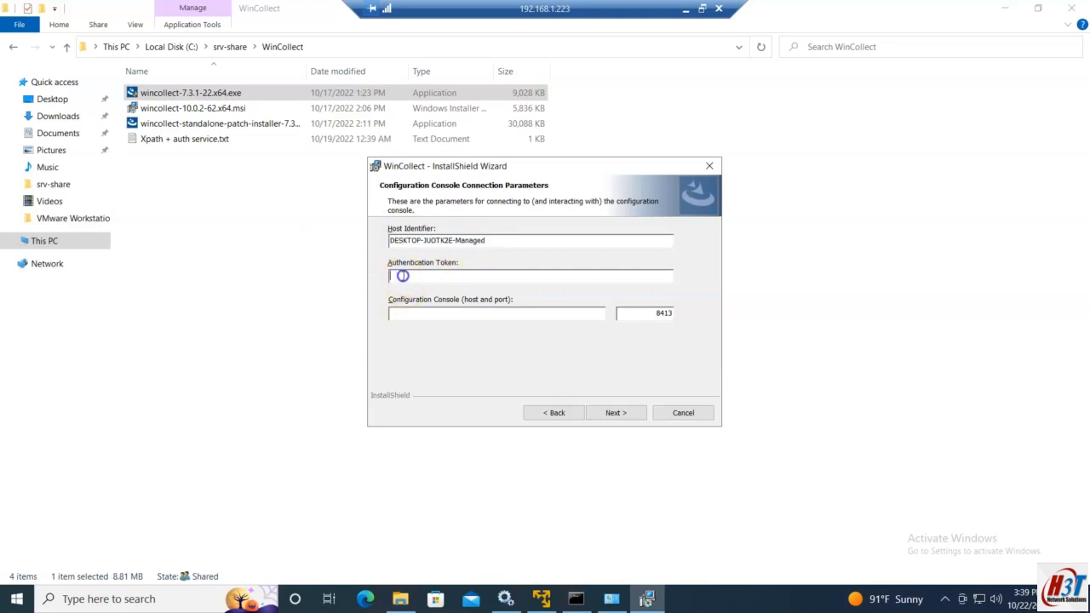
left_click(687, 11)
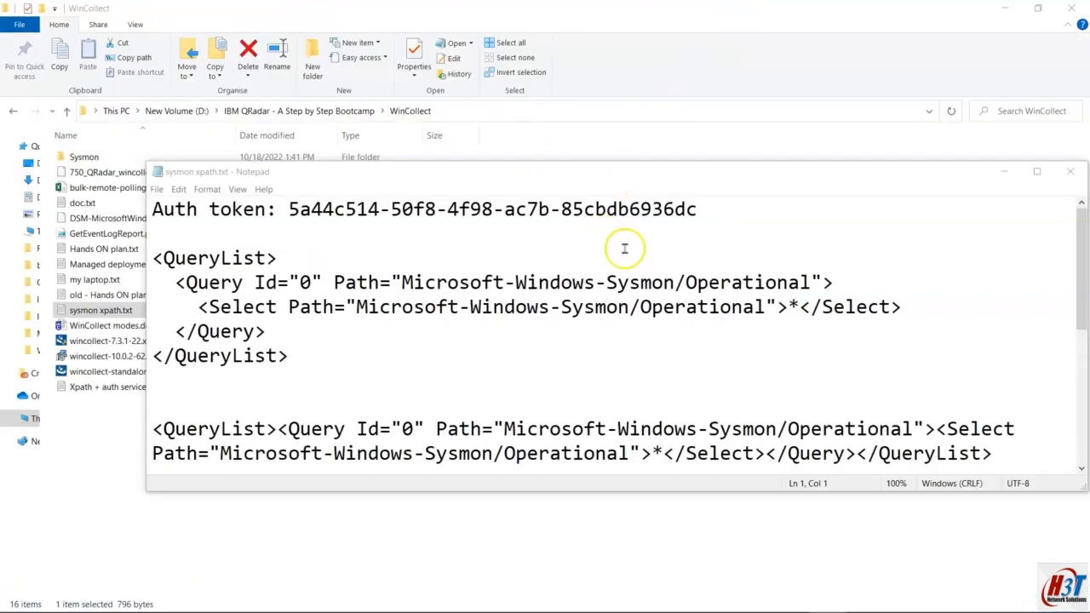
left_click(703, 205)
left_click_drag(704, 206, 288, 209)
key("ctrl+c")
mouse_move(317, 599)
left_click(174, 598)
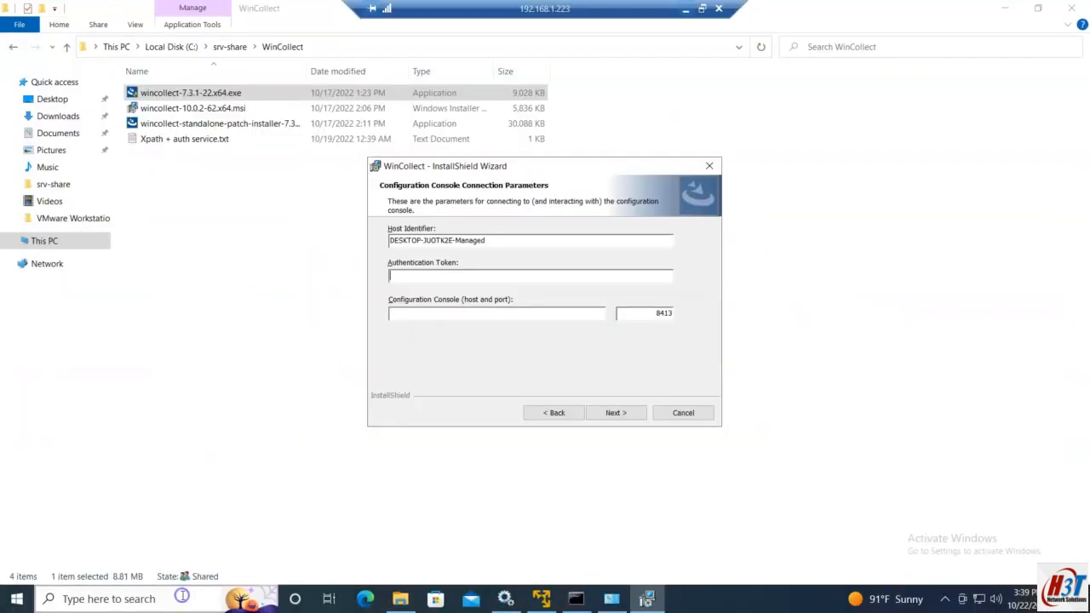
left_click(423, 279)
key("ctrl+v")
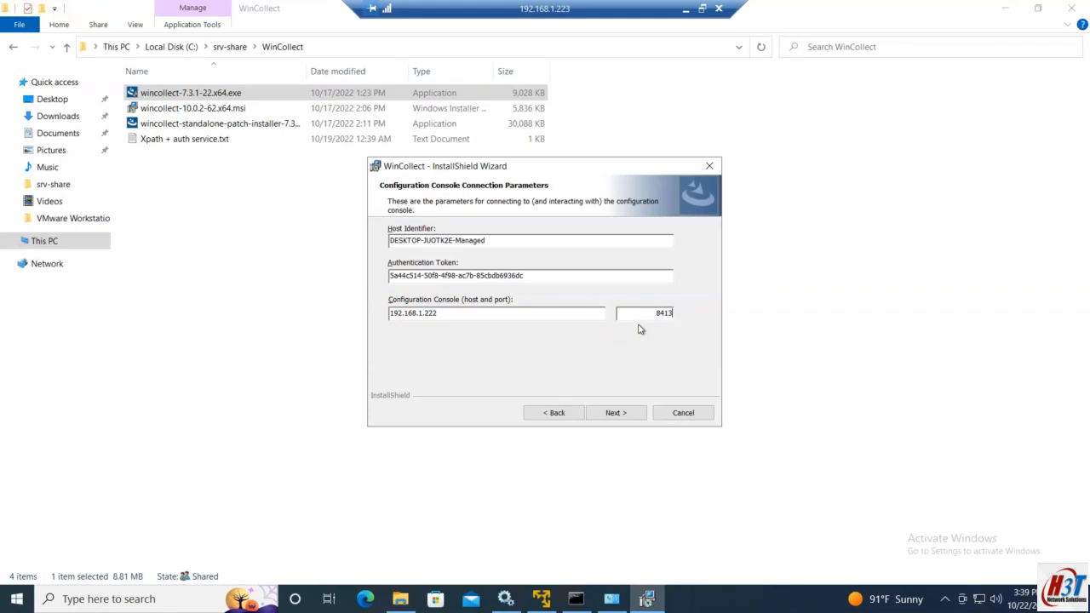
Step: Tick Create Log Source on the auto-creation page, then bring up the Hands ON plan notes
left_click(615, 413)
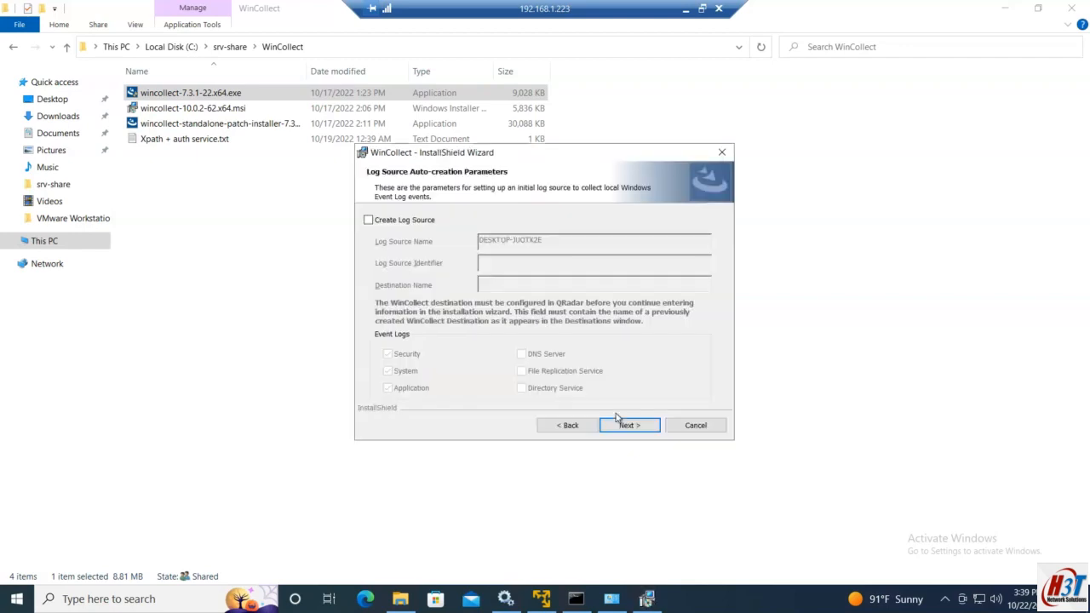
left_click(380, 222)
left_click(717, 9)
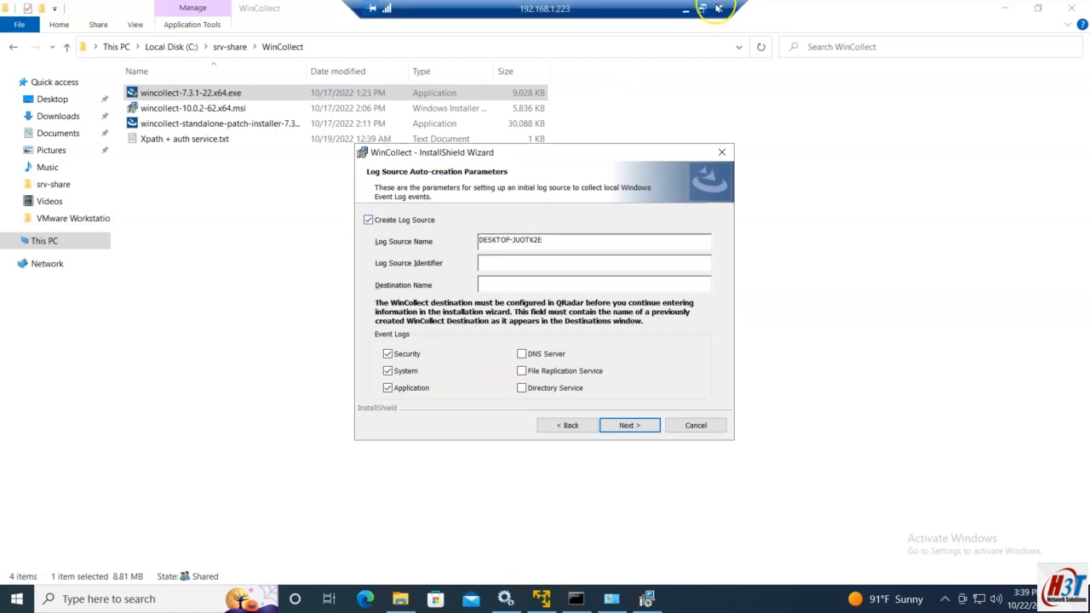
left_click(686, 10)
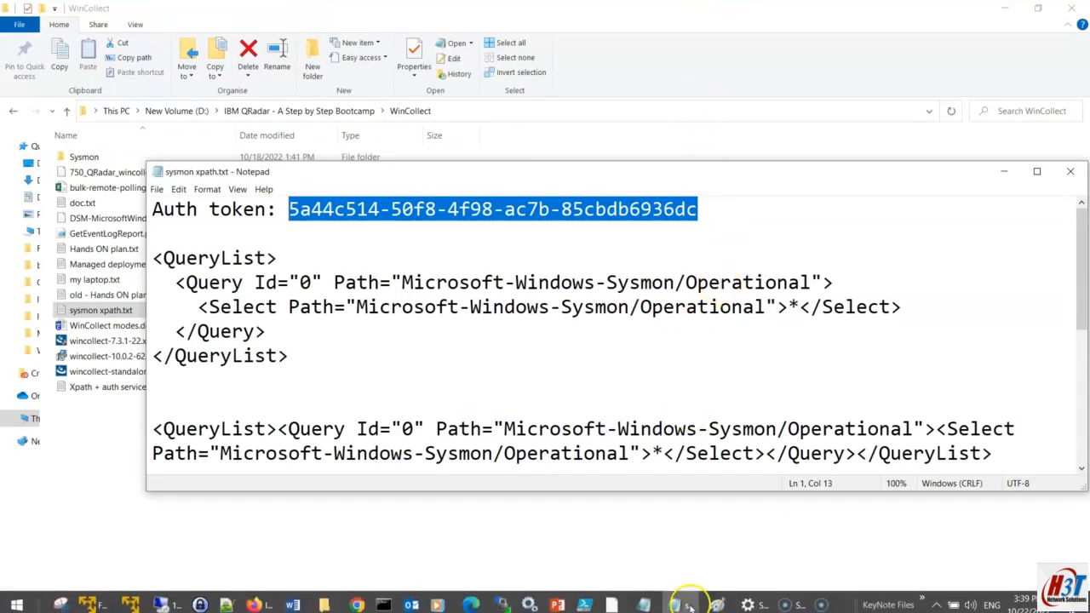
left_click(665, 599)
scroll(557, 477, "down", 1)
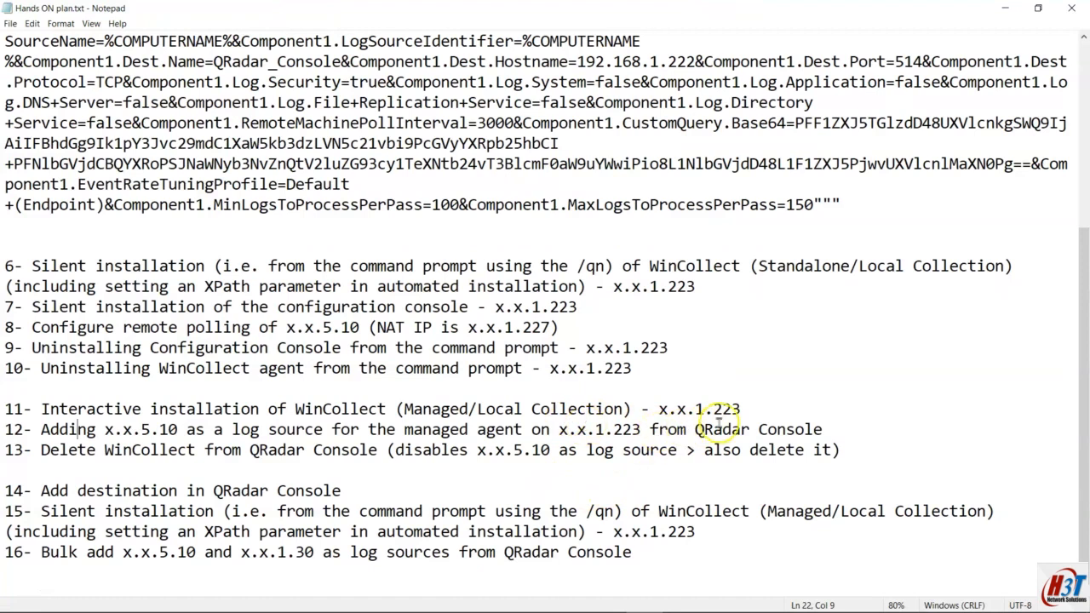
Step: Highlight the plan's Local Collection note, prerequisites 2–2.4, and x.x.1.223 in step 12
left_click_drag(741, 407, 482, 410)
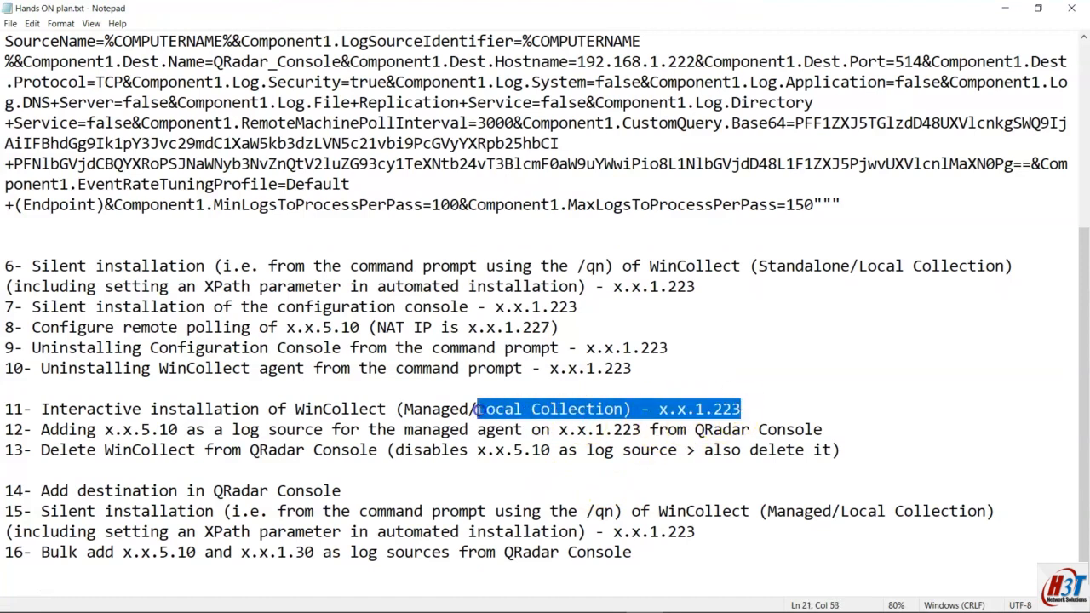
scroll(375, 341, "up", 5)
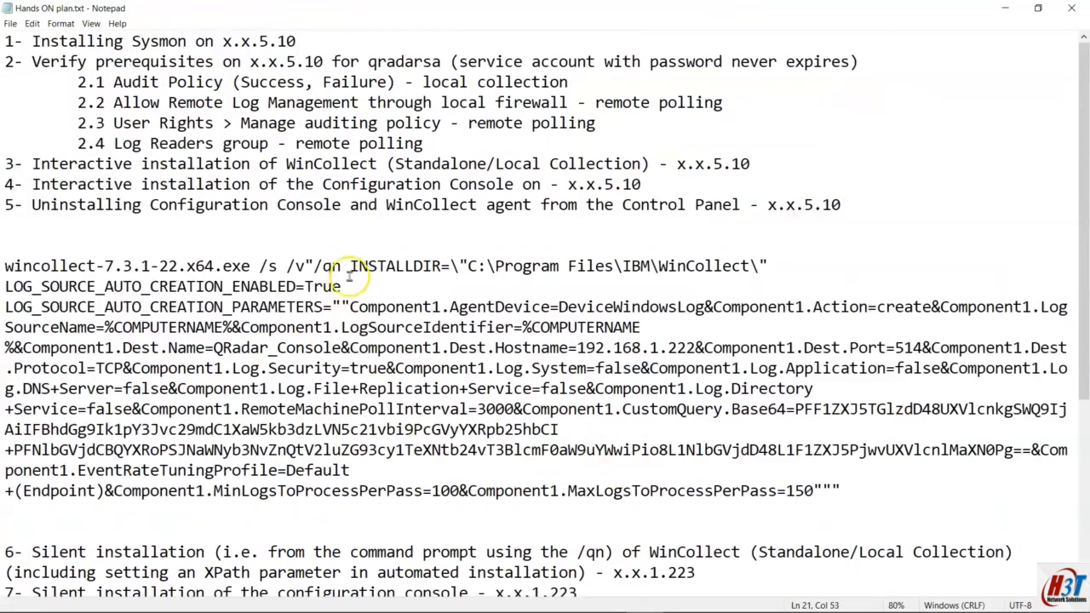
left_click_drag(7, 62, 474, 149)
left_click(507, 136)
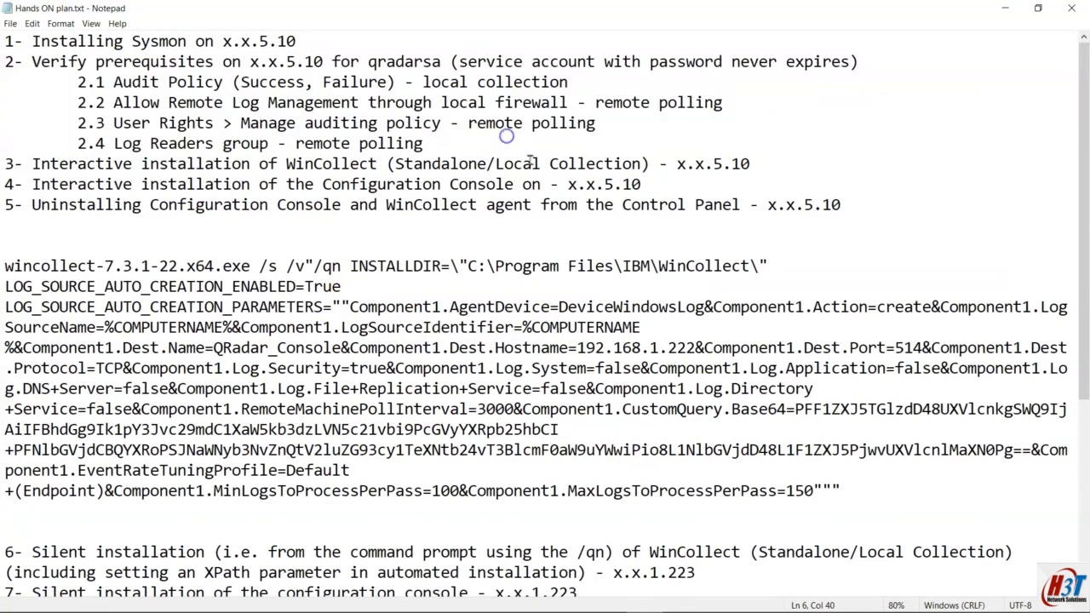
scroll(446, 245, "down", 5)
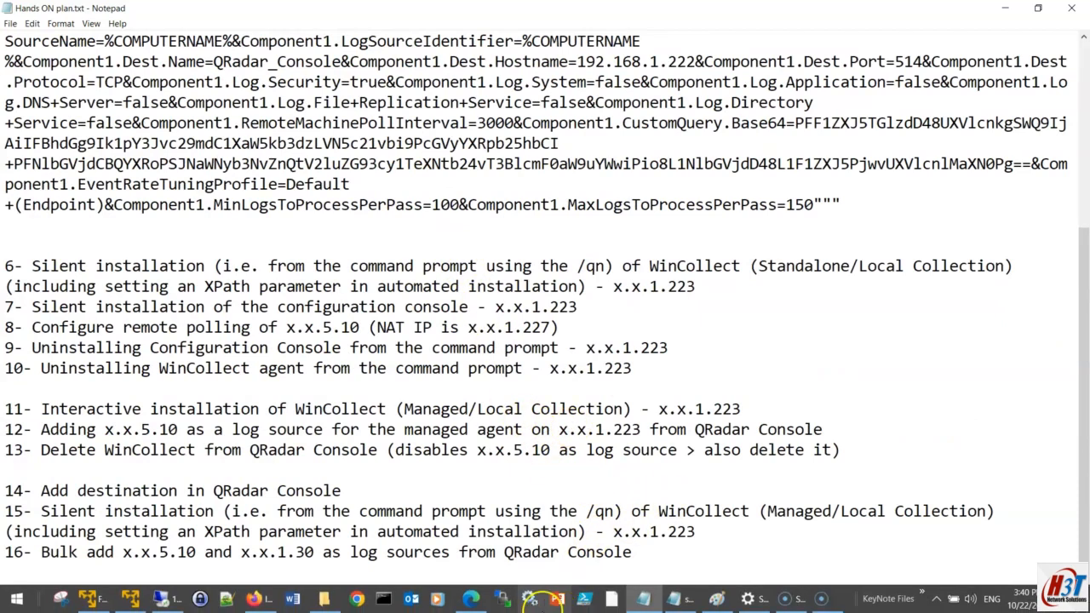
mouse_move(459, 605)
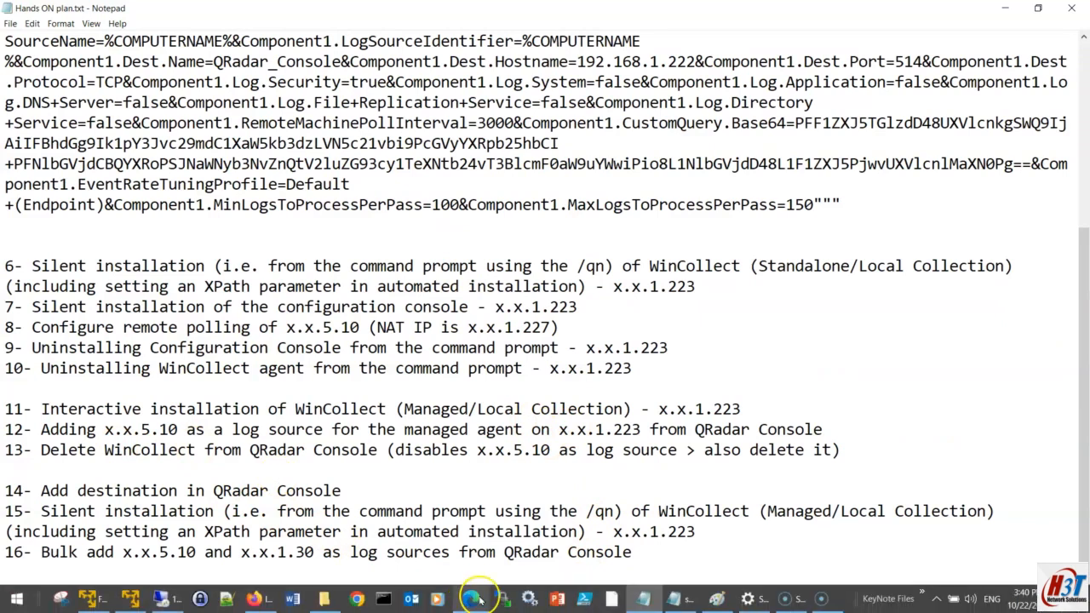
left_click(149, 430)
left_click_drag(640, 430, 558, 430)
left_click(560, 449)
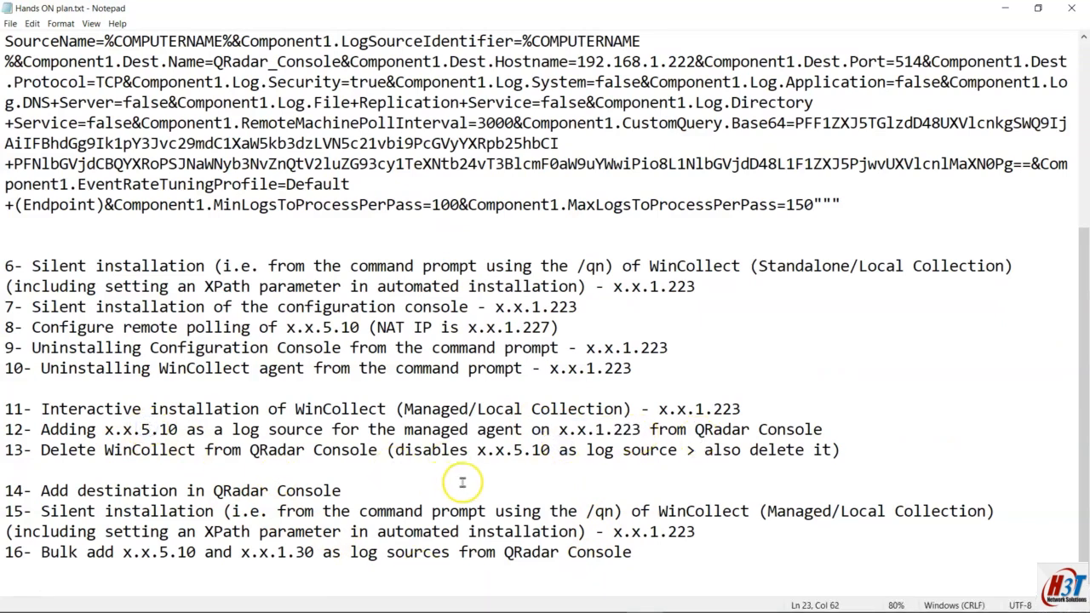
mouse_move(536, 604)
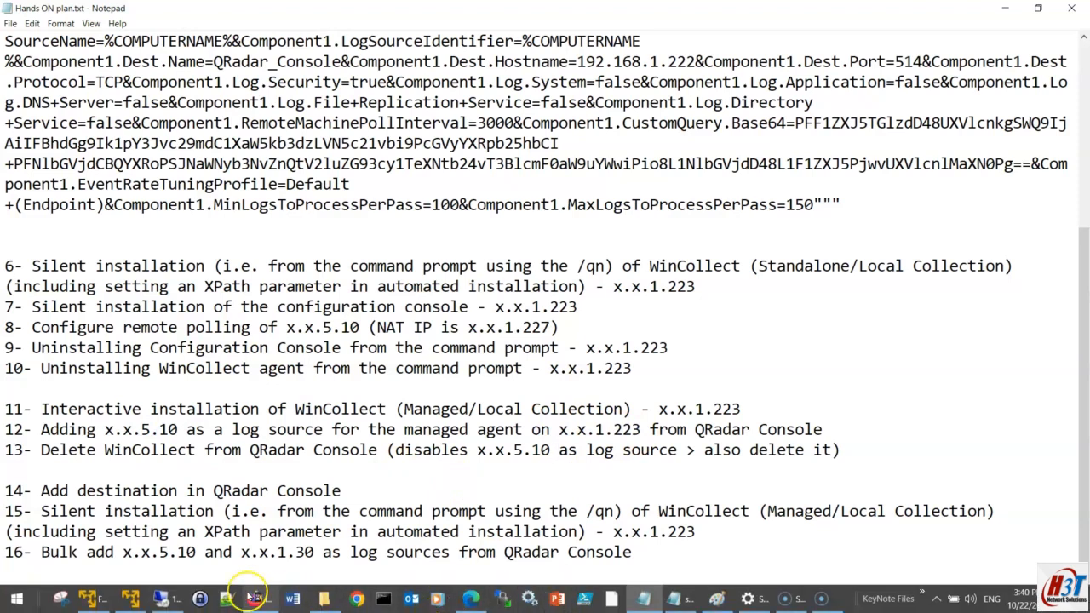
left_click(164, 598)
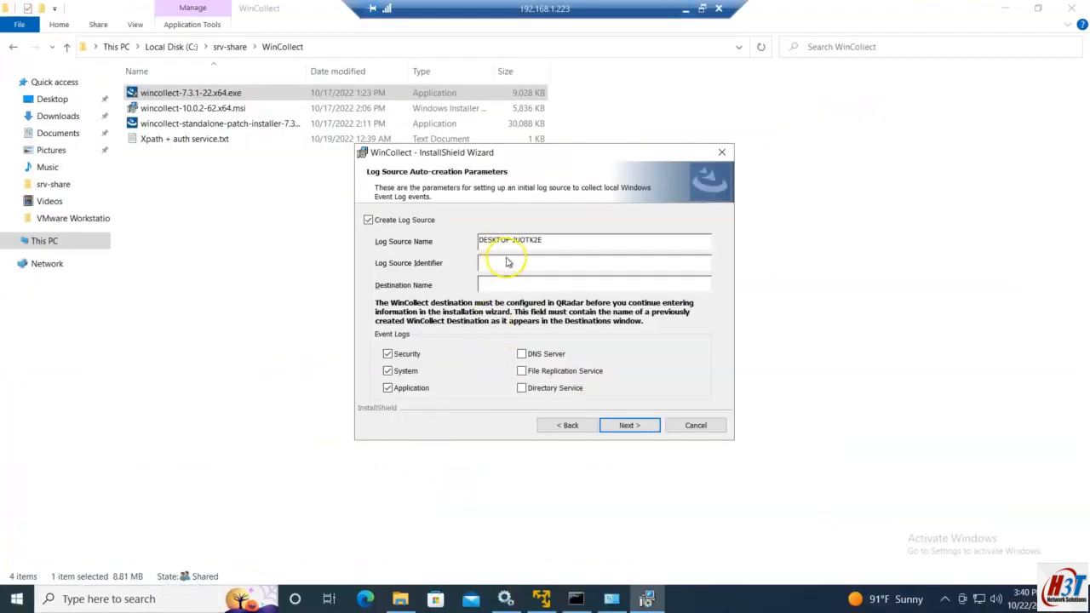
Step: Copy the DESKTOP-JUOTK2E-Managed log source name into the Log Source Identifier field
left_click(547, 263)
left_click(569, 242)
double_click(482, 238)
key("ctrl+c")
left_click(532, 263)
key("ctrl+v")
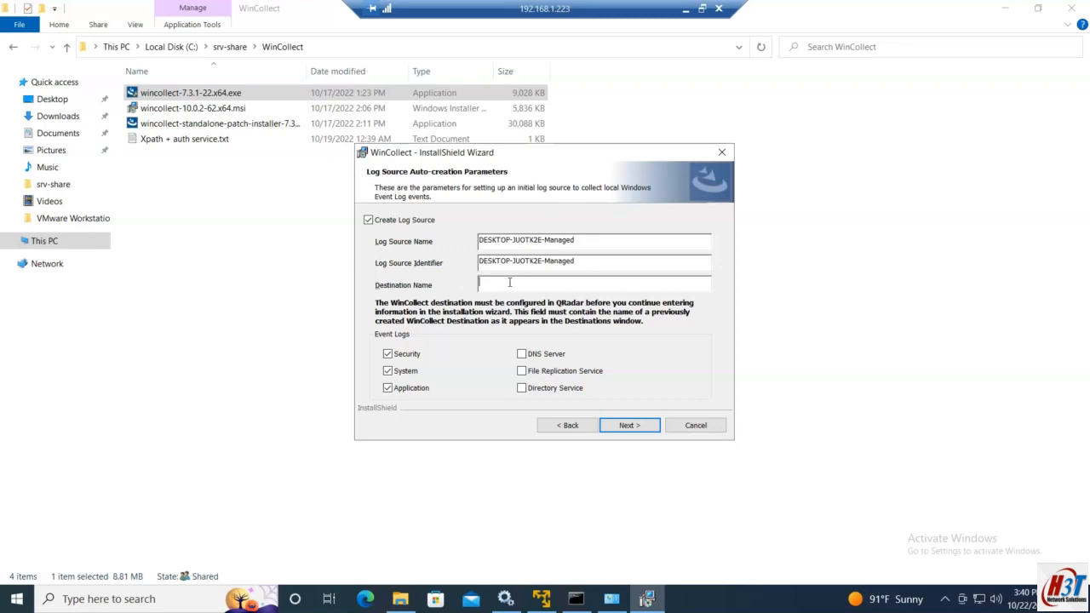
left_click(685, 8)
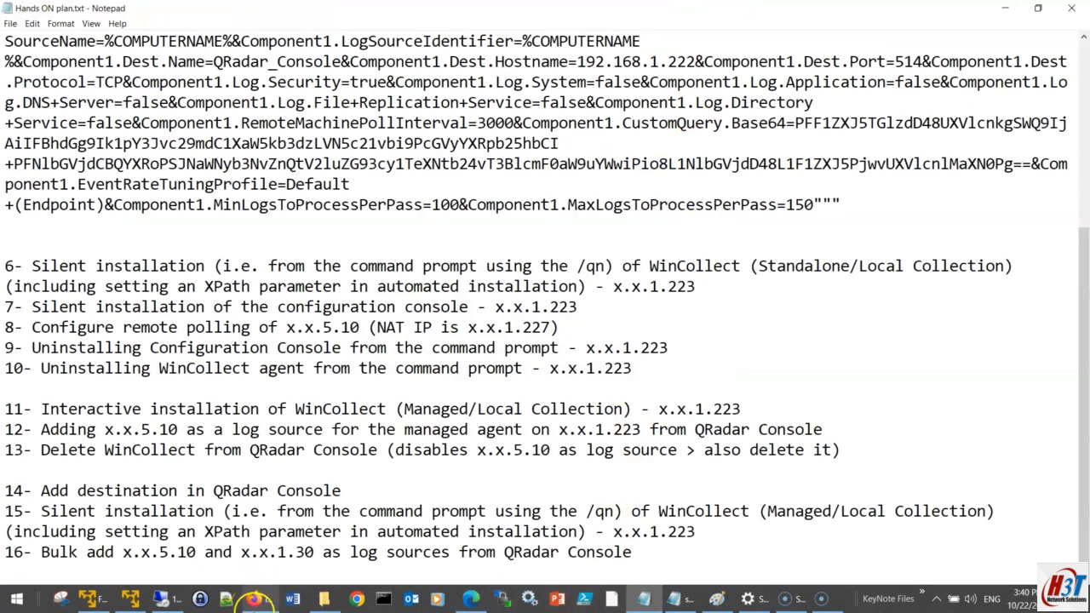
left_click(256, 598)
Step: Open the WinCollect tile from QRadar's Admin Console, then view its Agents and Destinations lists
left_click(269, 19)
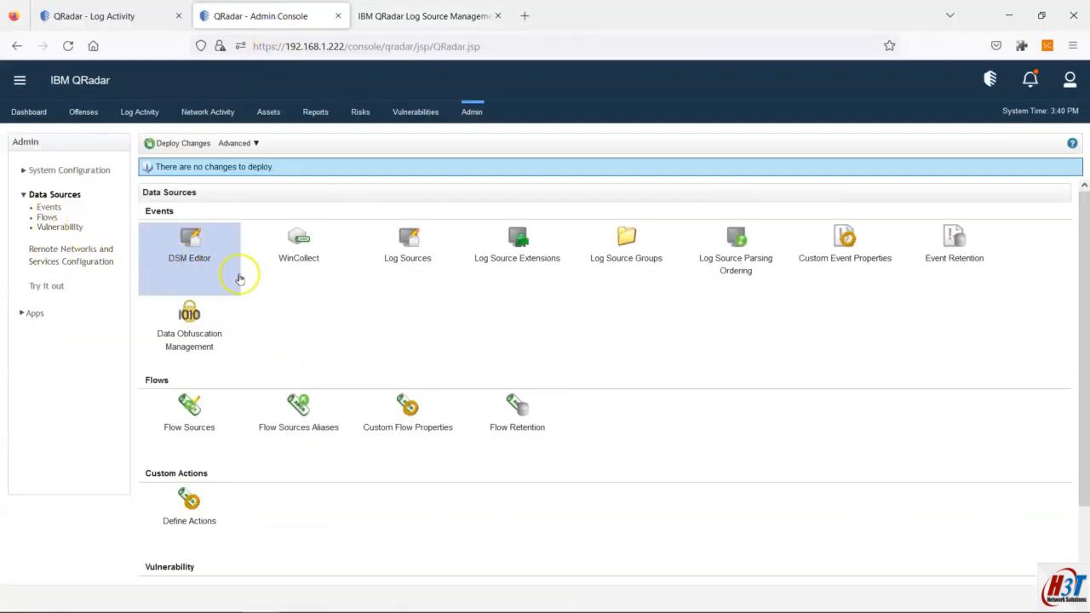
left_click(301, 247)
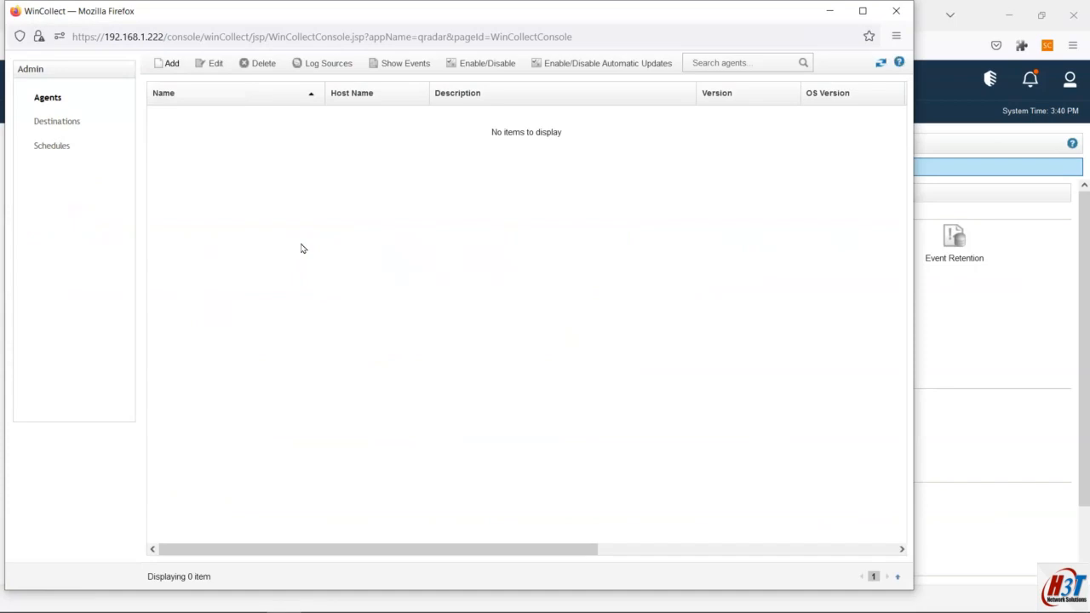
left_click(48, 97)
left_click(64, 124)
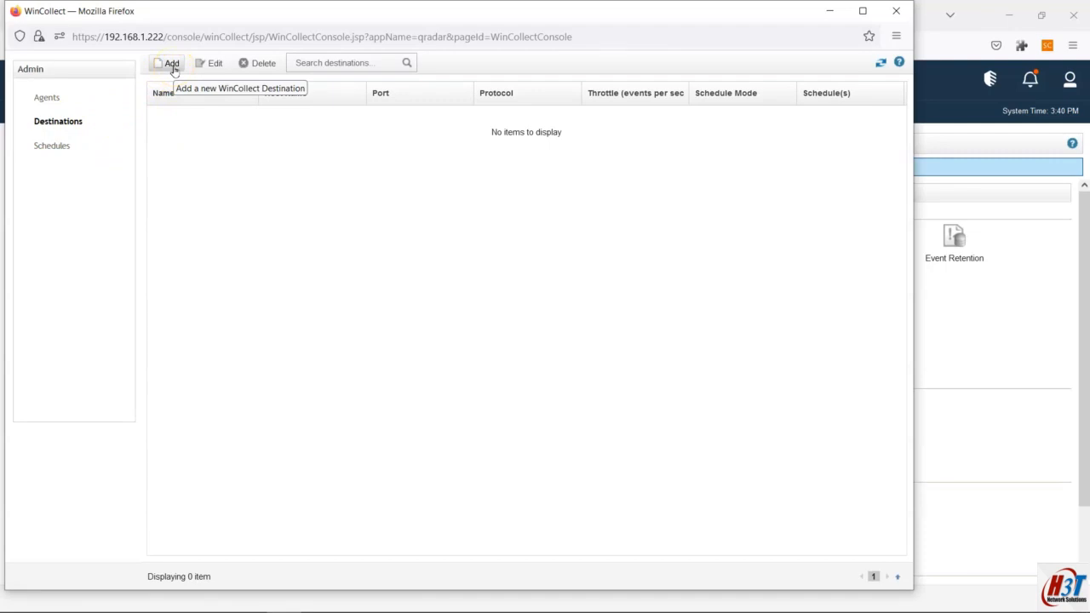
Step: Add a new WinCollect destination named 'local Destination' with host name 192.168.1.222
left_click(172, 65)
left_click(482, 205)
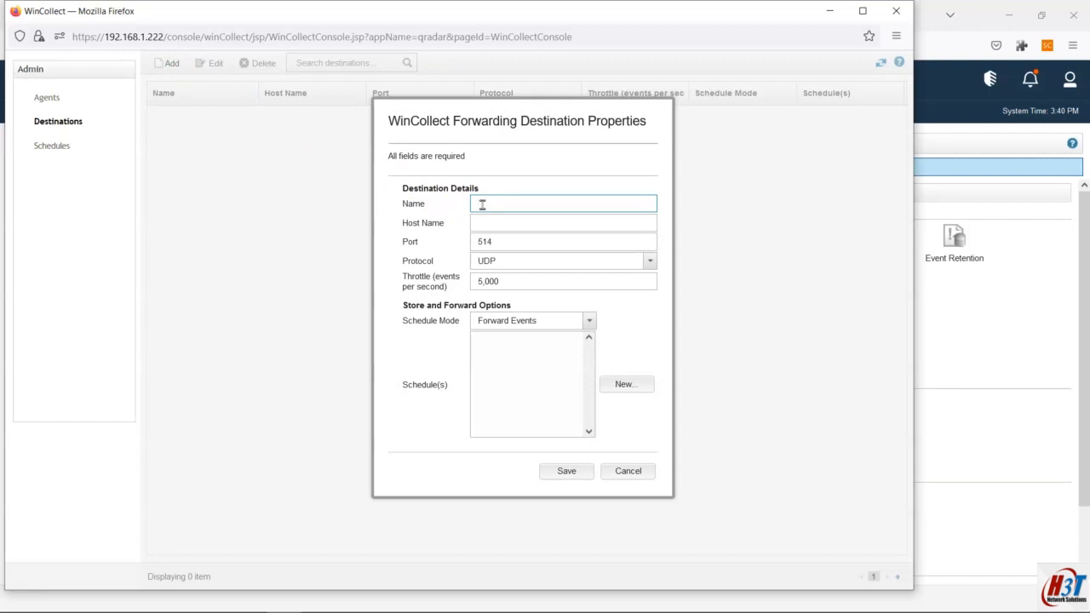
type("local Destination")
left_click(511, 221)
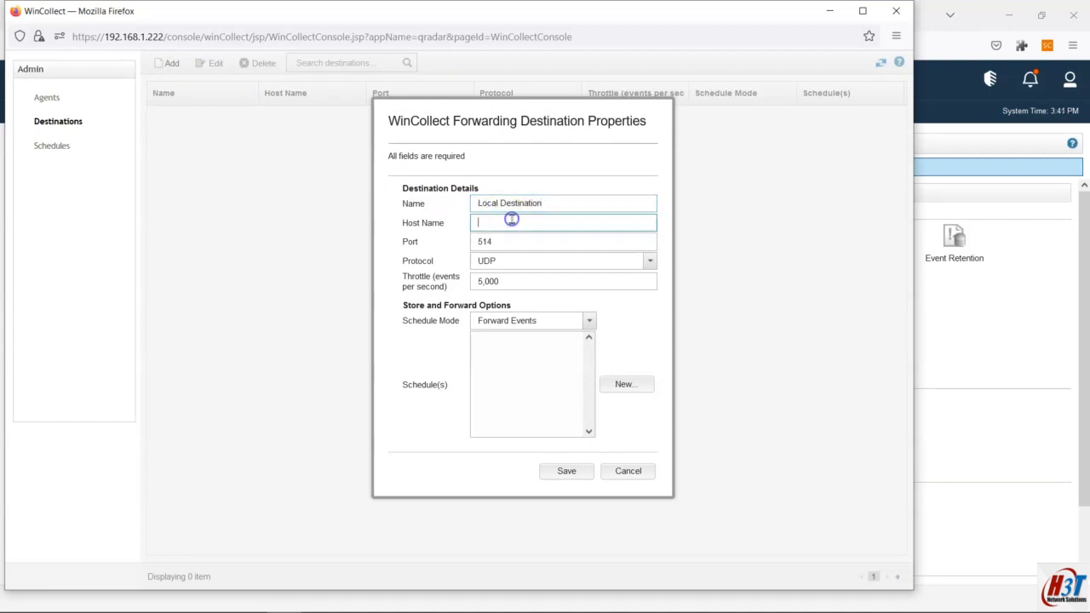
type("192.168.1.222")
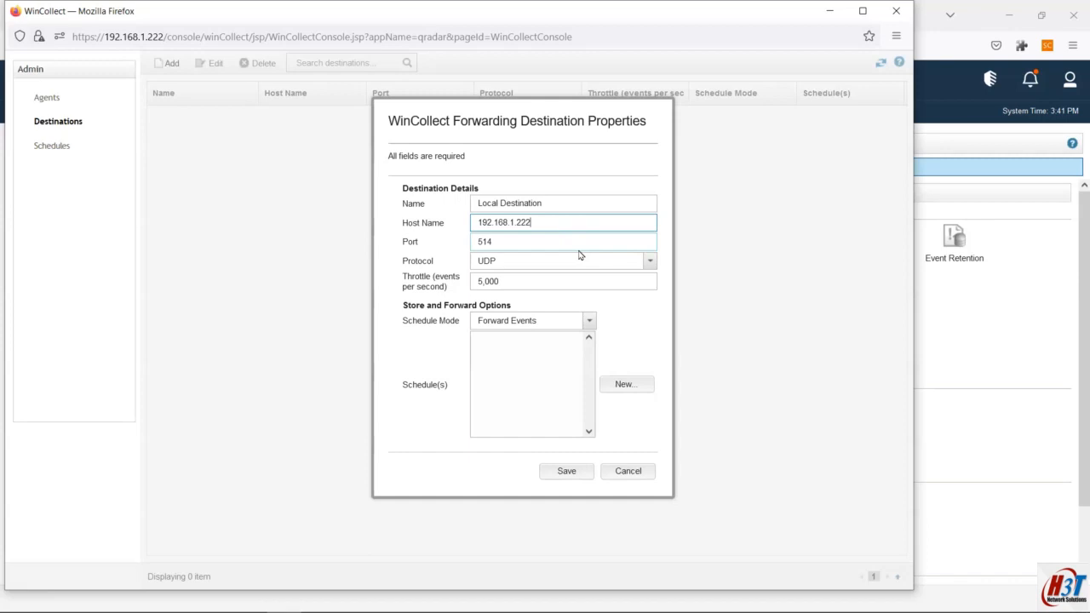
Step: Set the destination protocol to TCP and move into the secondary destination fields
left_click(528, 266)
left_click(643, 264)
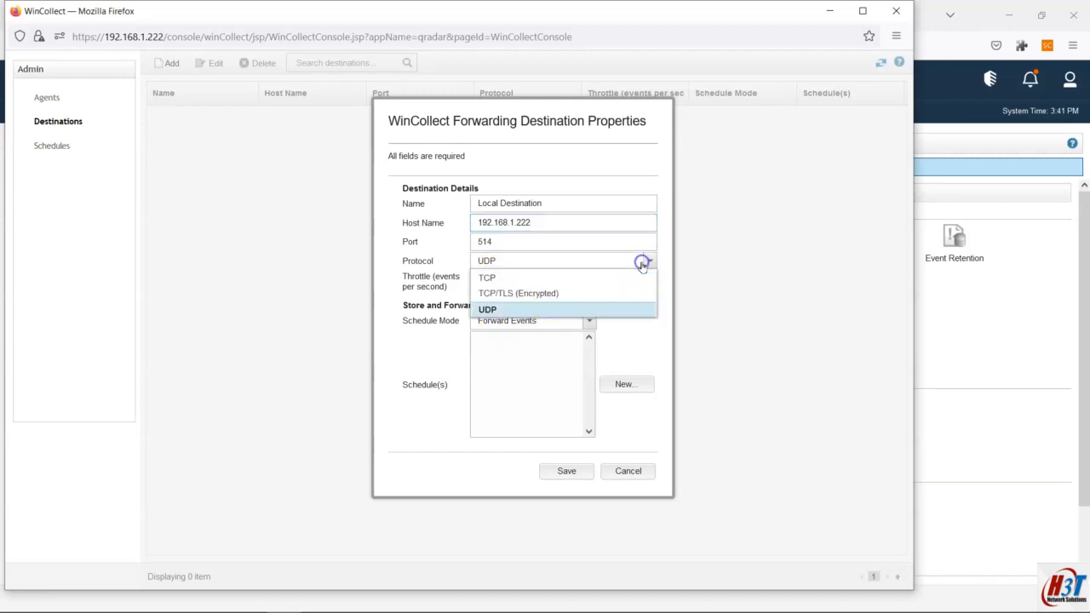
left_click(643, 264)
left_click(643, 264)
left_click(496, 279)
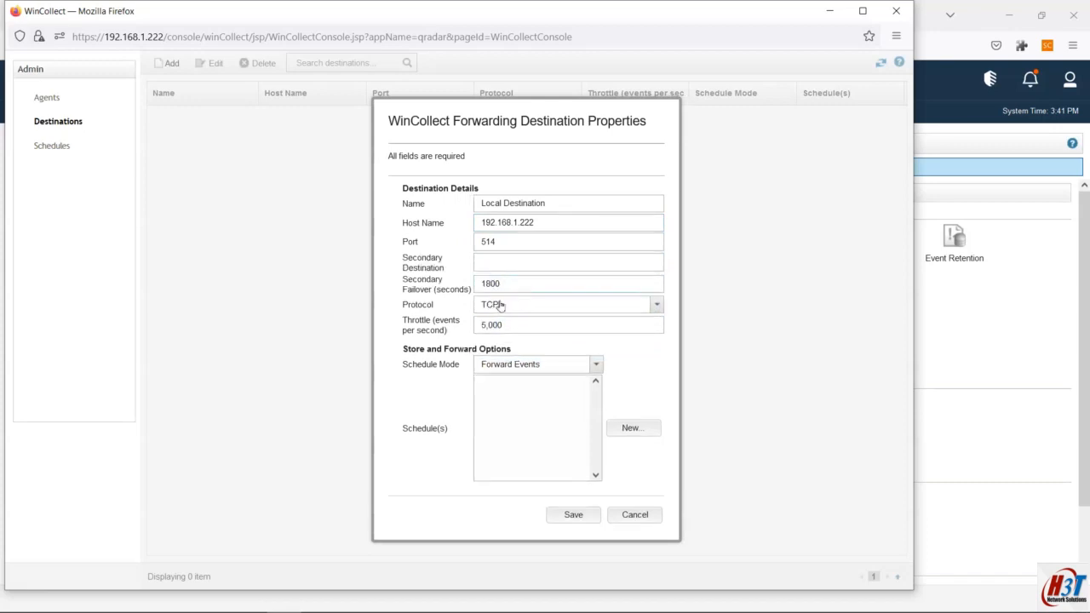
left_click(487, 261)
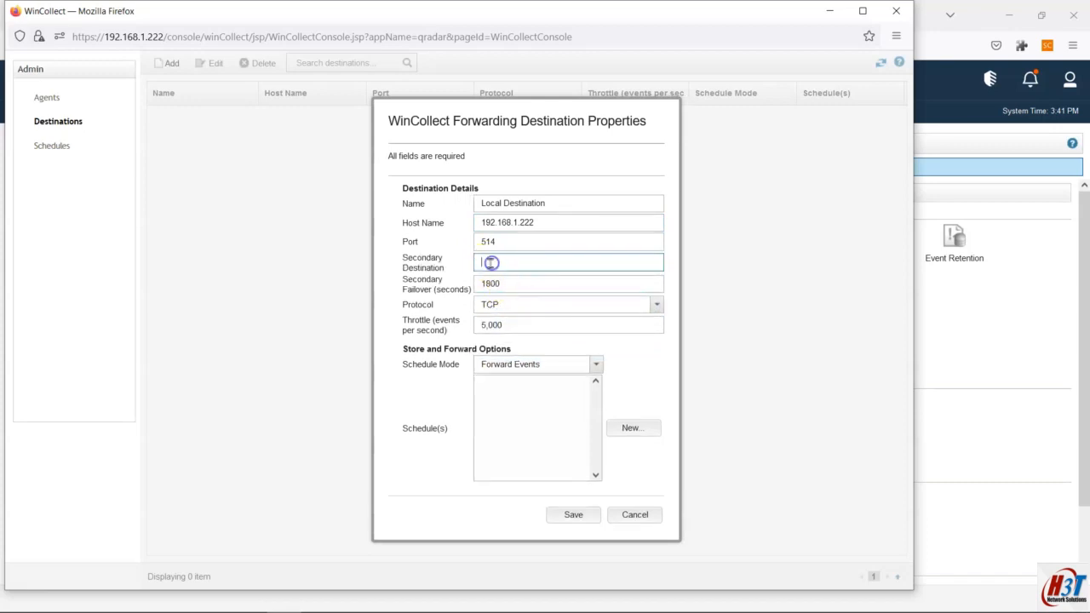
left_click(525, 267)
left_click(501, 283)
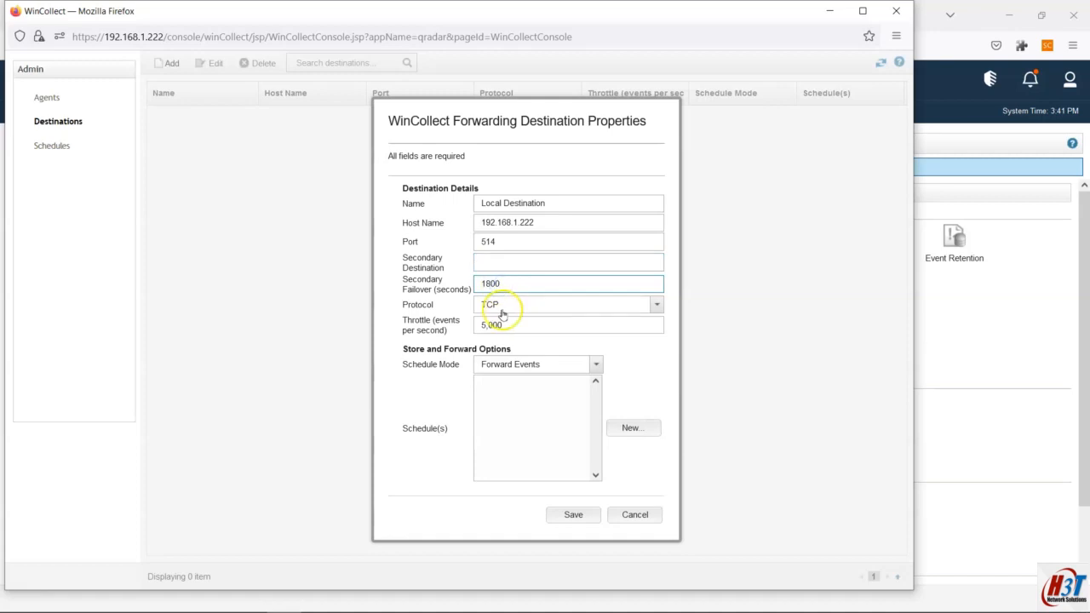
Step: Try TCP/TLS (Encrypted) as the protocol, then switch it back to TCP
left_click(498, 308)
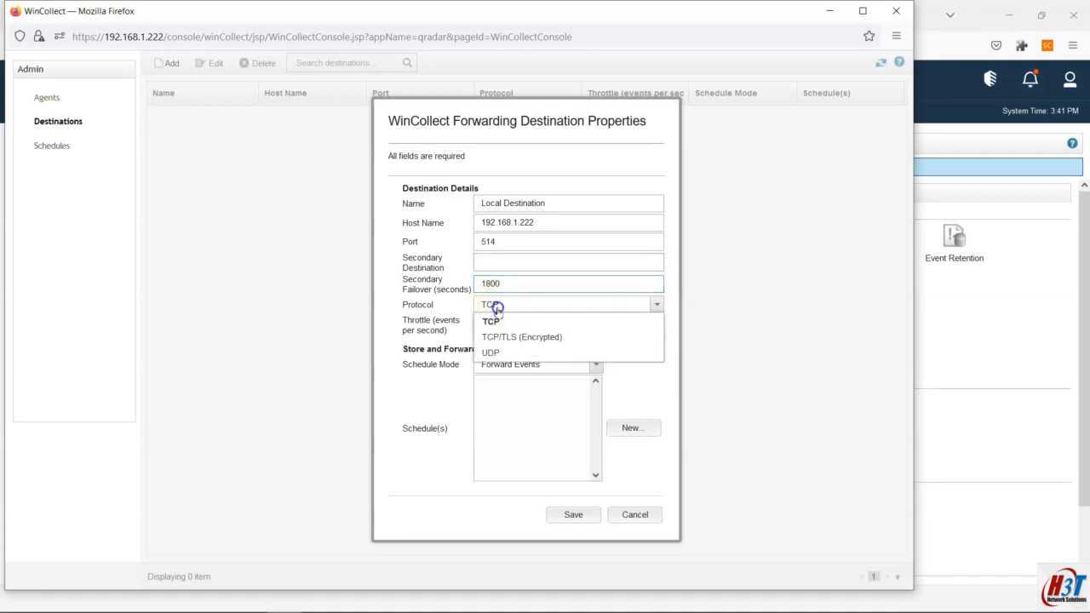
left_click(506, 337)
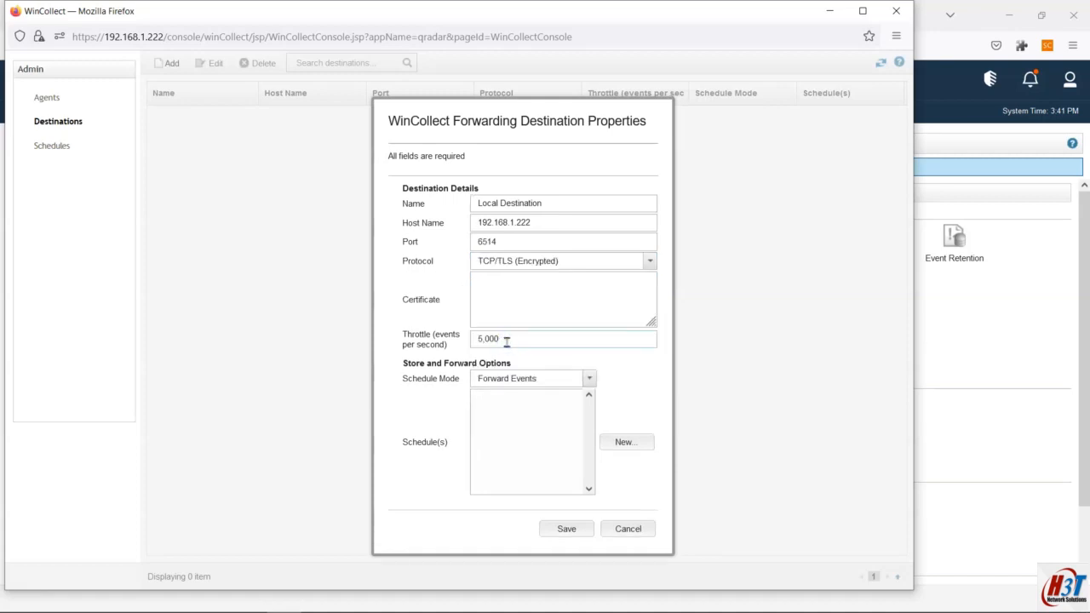
left_click(529, 271)
left_click(519, 264)
left_click(520, 266)
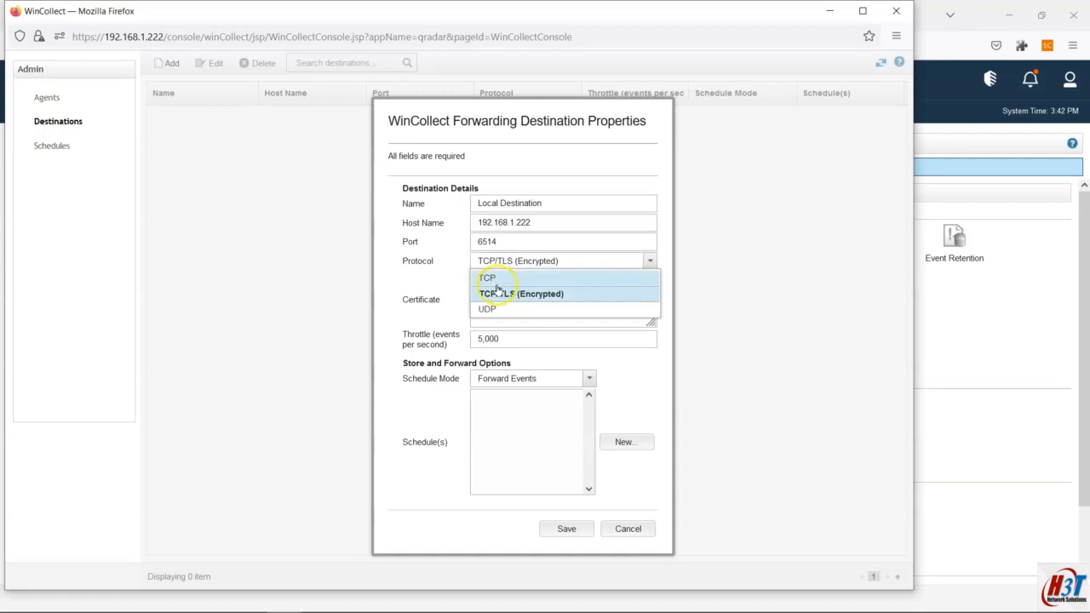
left_click(499, 277)
left_click(508, 264)
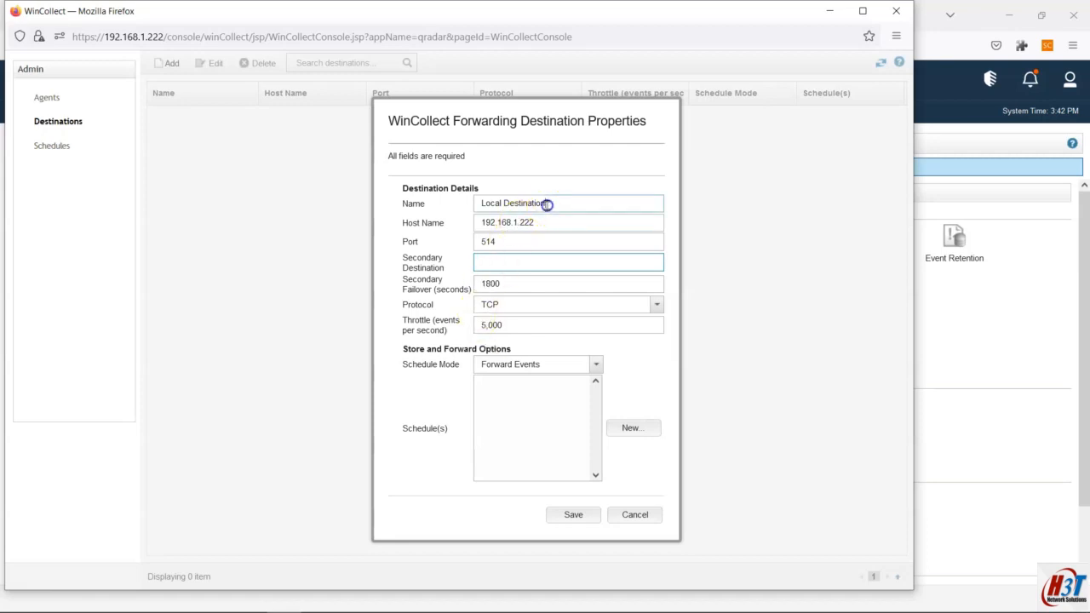
Step: Rename the destination to Local_Destination and begin a new store-and-forward schedule
left_click_drag(548, 204, 425, 188)
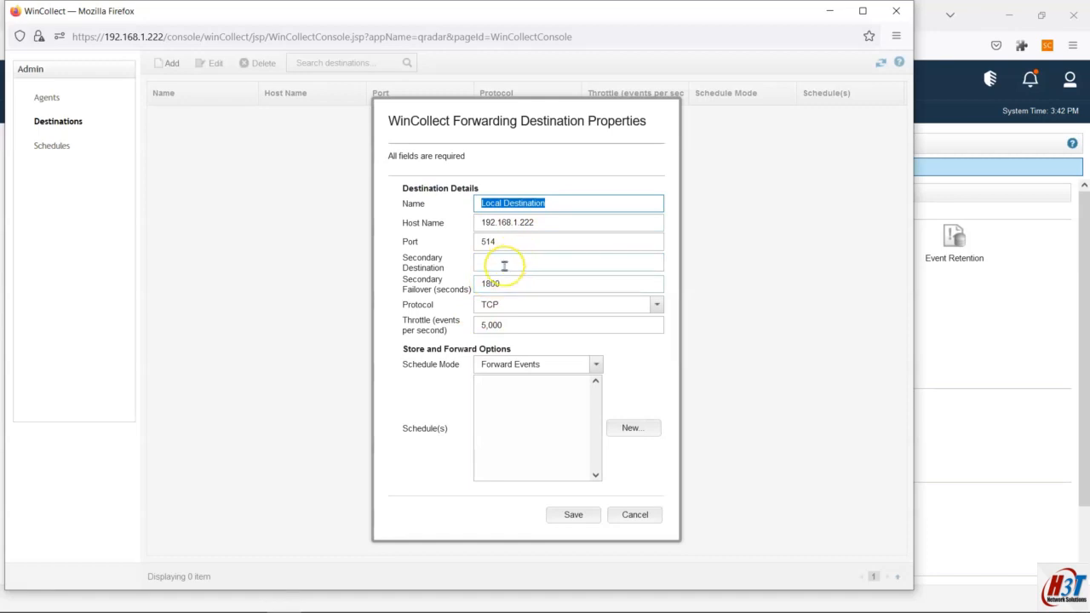
left_click(500, 203)
key("Delete")
type("_")
left_click_drag(555, 204, 437, 205)
key("ctrl+c")
left_click(577, 206)
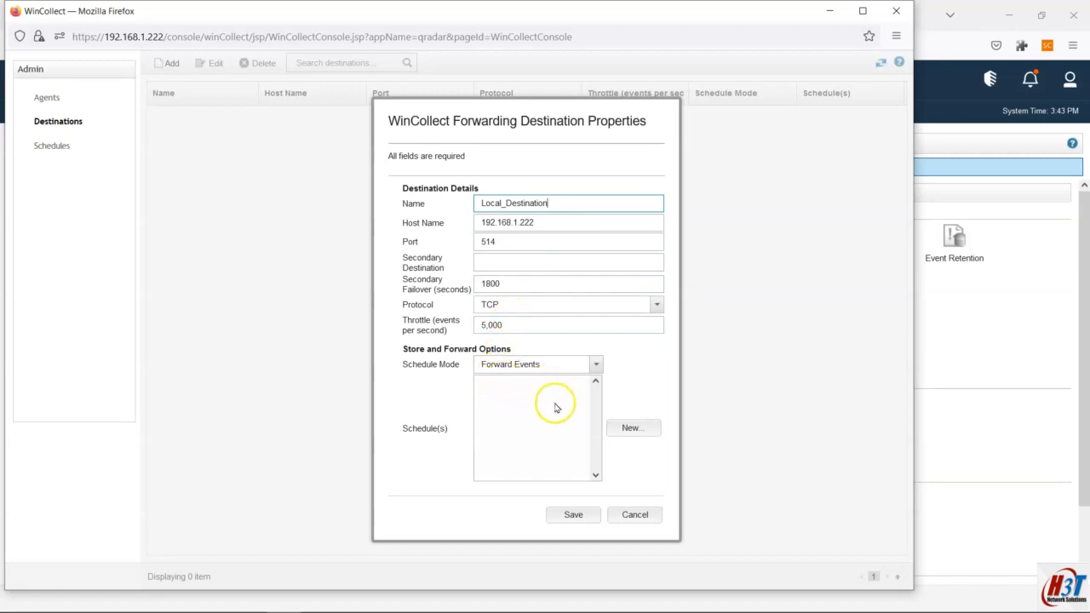
left_click(617, 432)
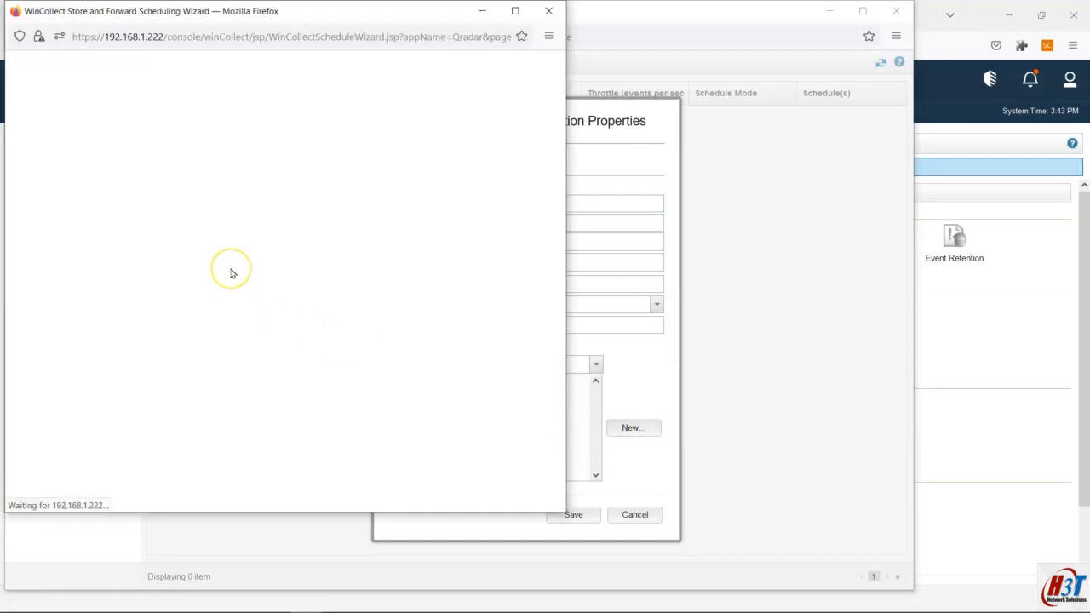
Step: Toggle all seven weekdays off and then back on in the Scheduling Wizard
left_click(477, 494)
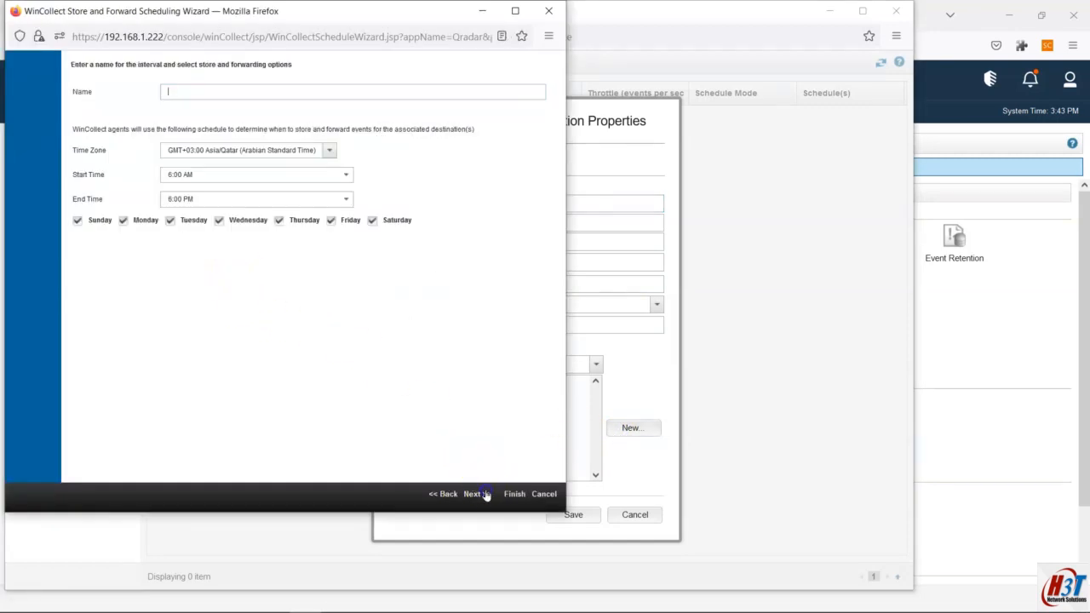
left_click(280, 221)
left_click(219, 220)
left_click(171, 220)
left_click(124, 220)
left_click(79, 221)
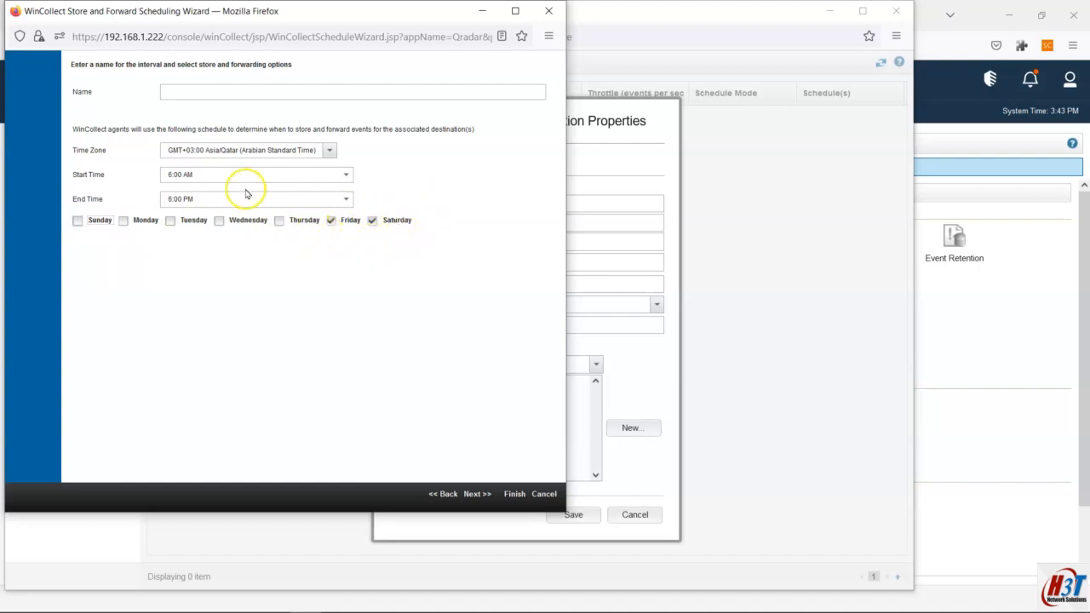
left_click(372, 221)
left_click(331, 220)
left_click(280, 221)
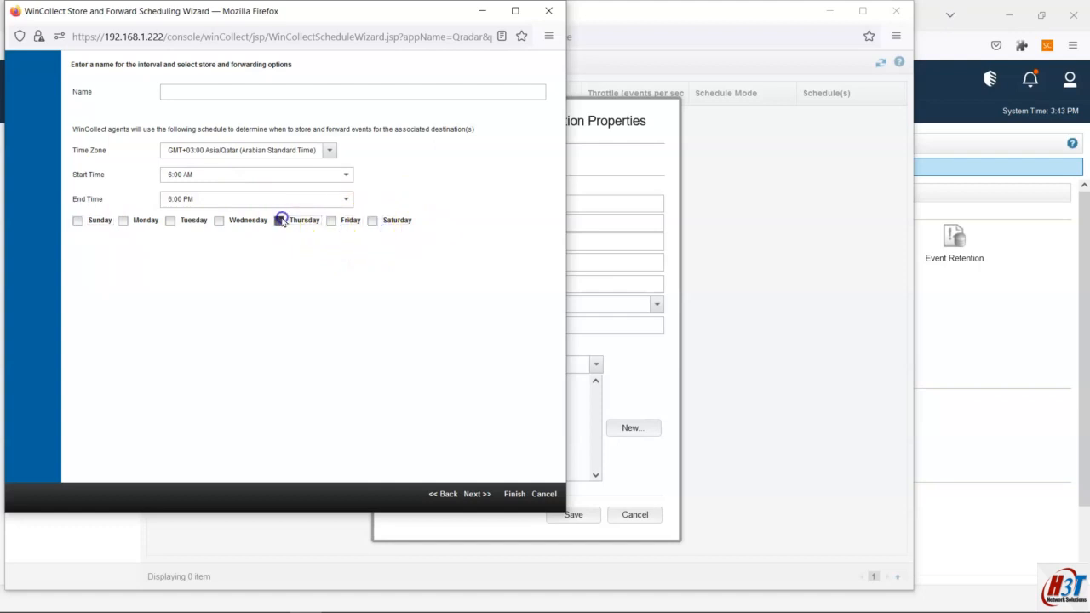
left_click(219, 221)
left_click(170, 221)
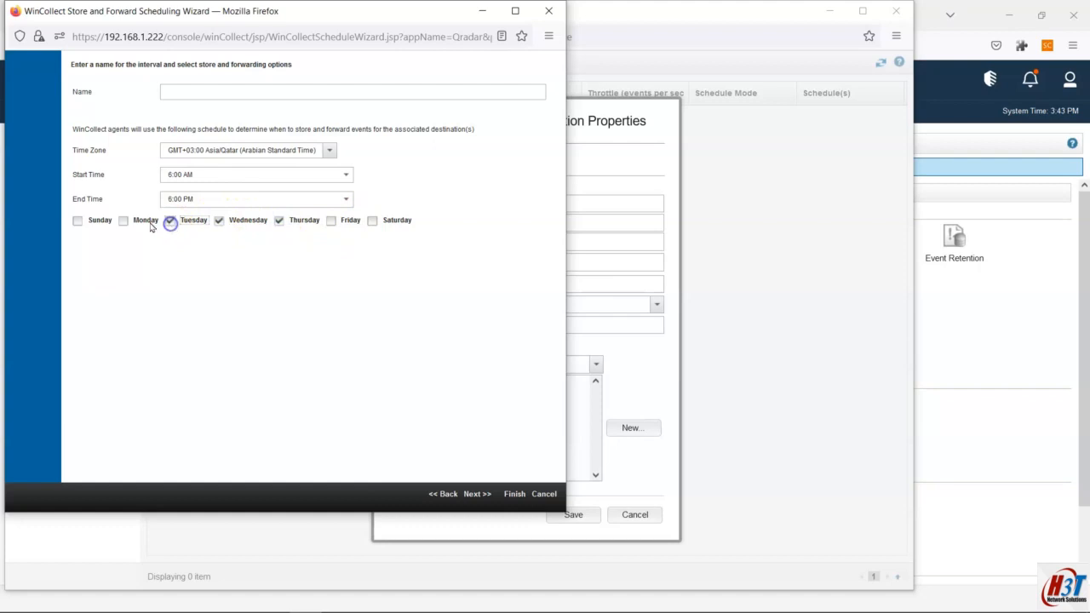
left_click(124, 221)
left_click(77, 221)
Step: Keep Forward Events as the schedule mode and discard the new schedule
left_click(654, 332)
left_click(524, 363)
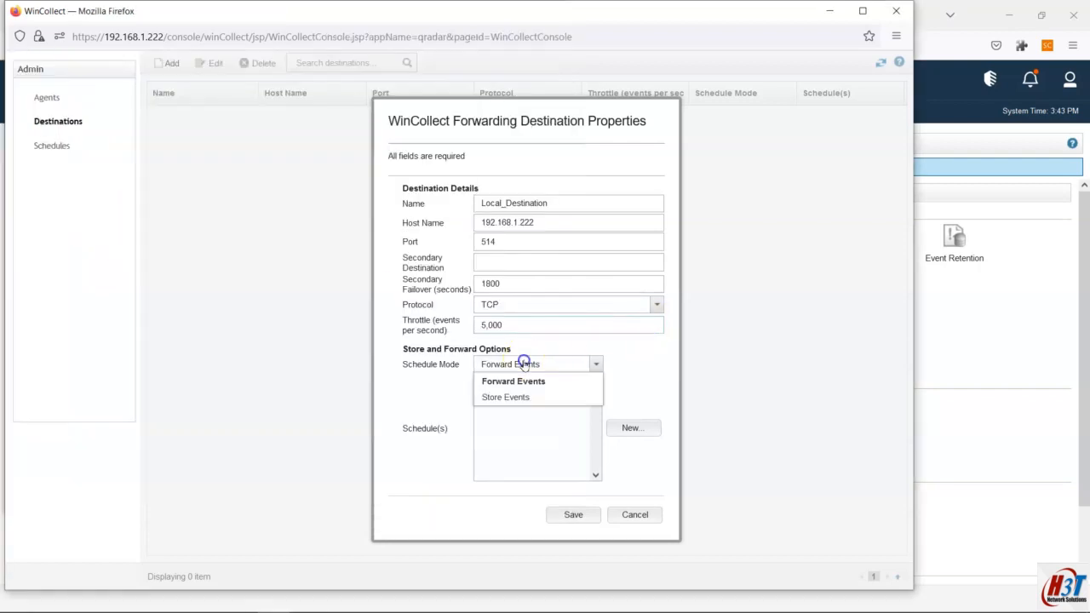
left_click(618, 350)
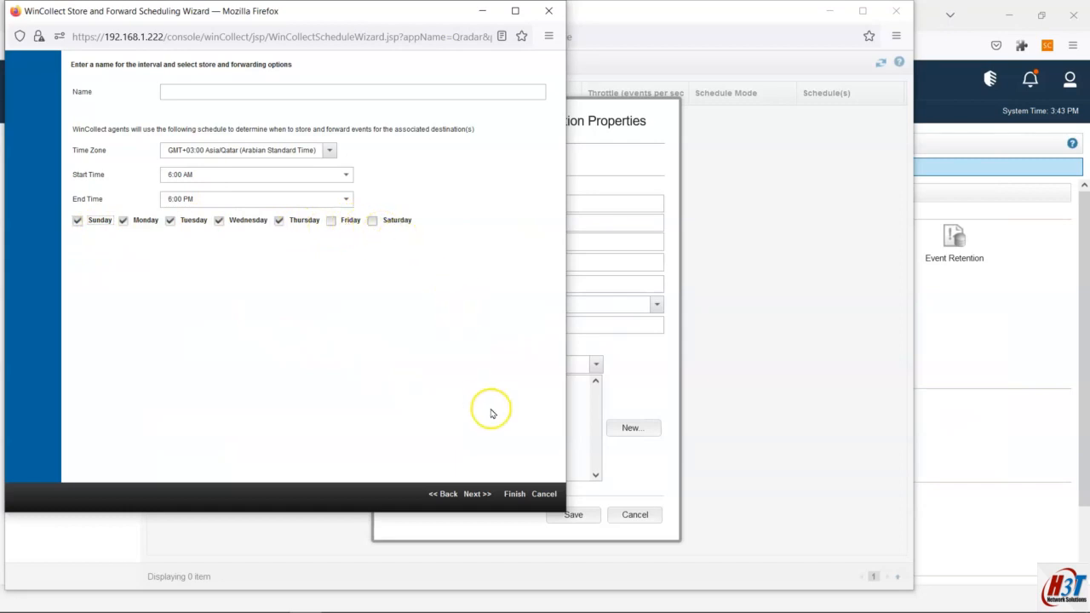
left_click(544, 496)
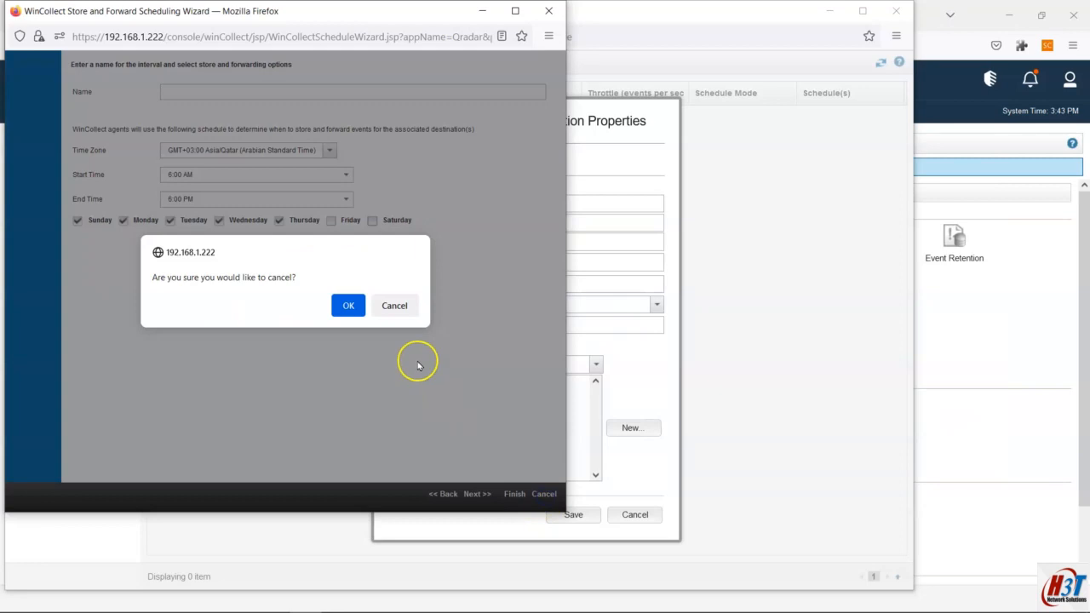
left_click(349, 305)
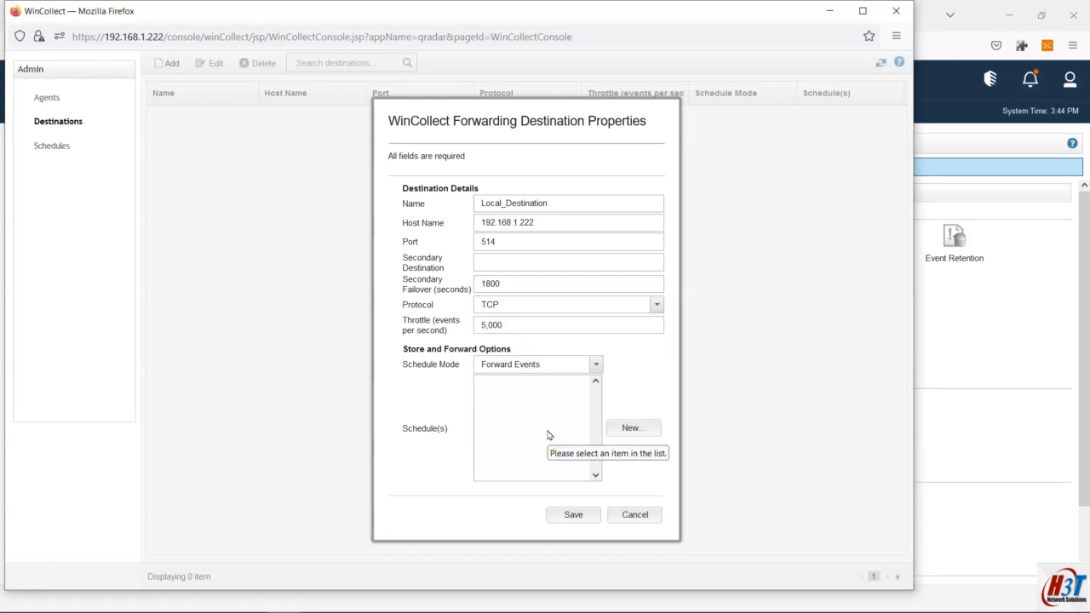
Step: Save Local_Destination and close the WinCollect destinations window
left_click(590, 516)
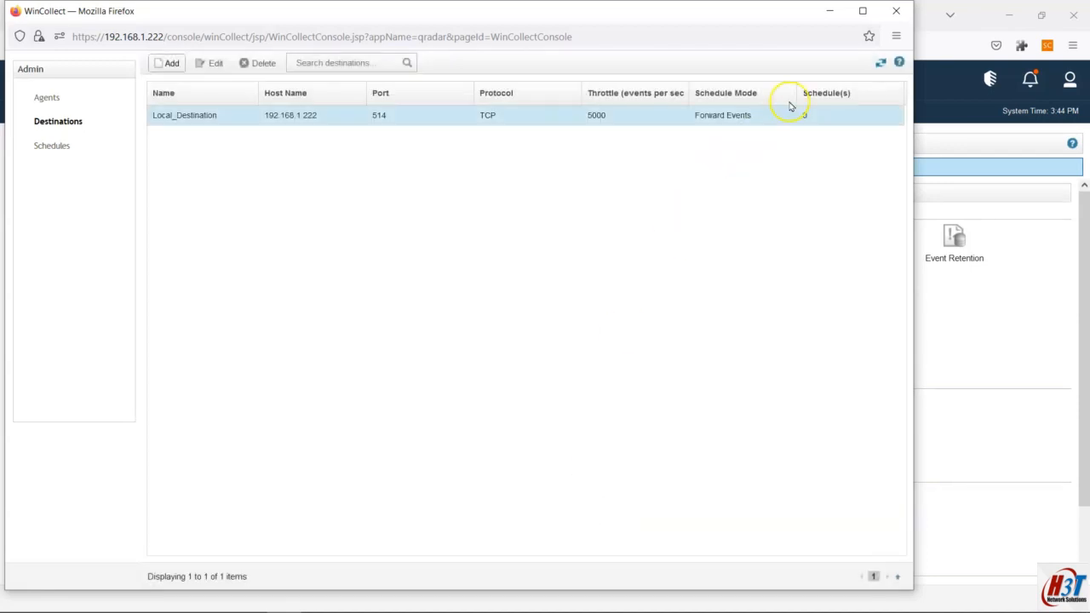
left_click(895, 10)
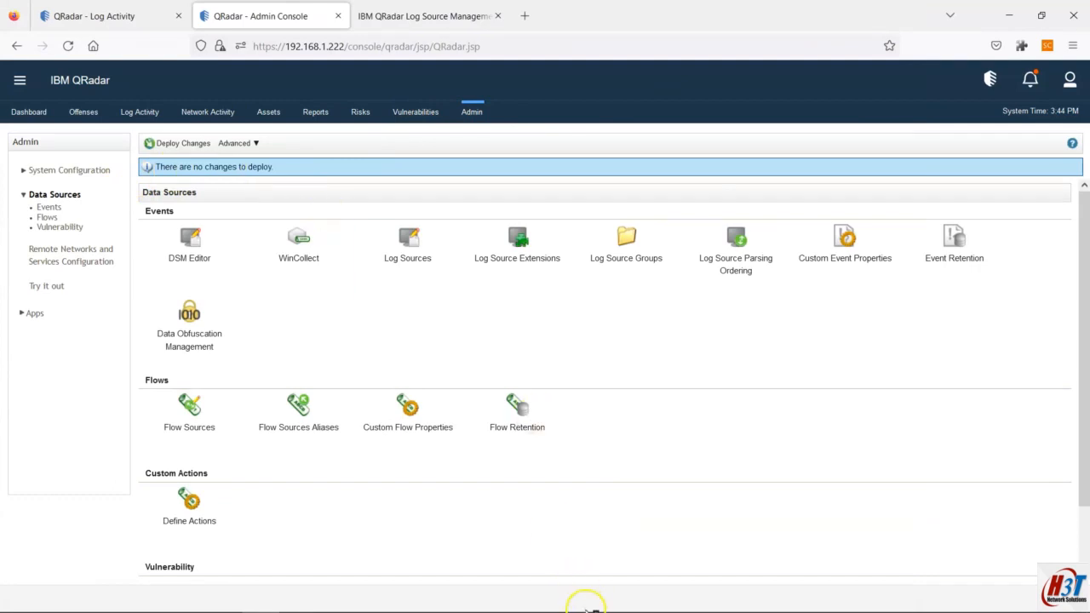
mouse_move(584, 604)
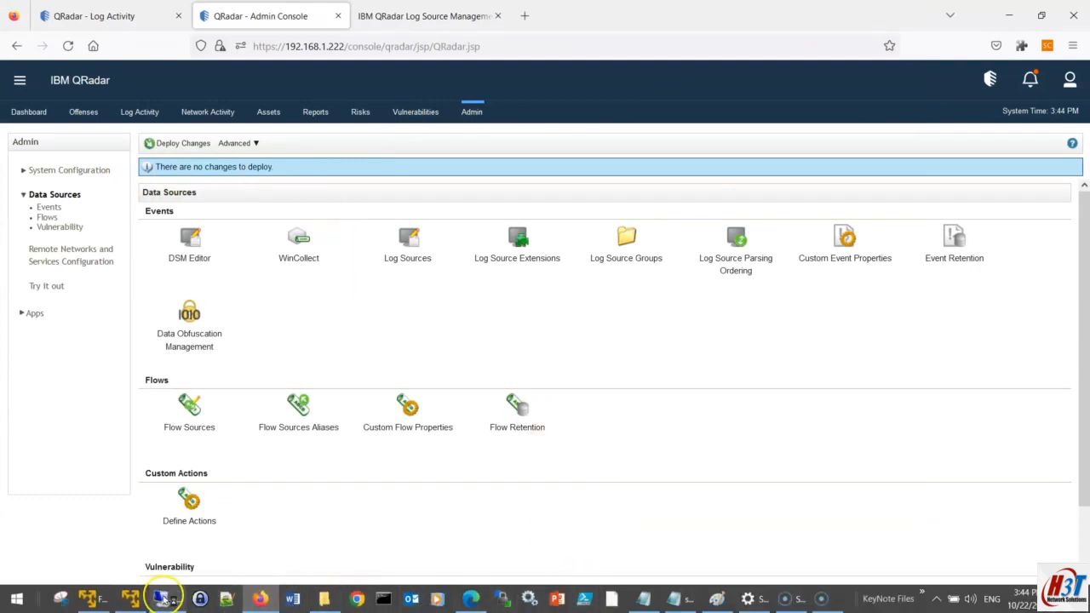
Step: Paste Local_Destination as the installer's destination name and continue
left_click(136, 599)
left_click(506, 286)
key("ctrl+v")
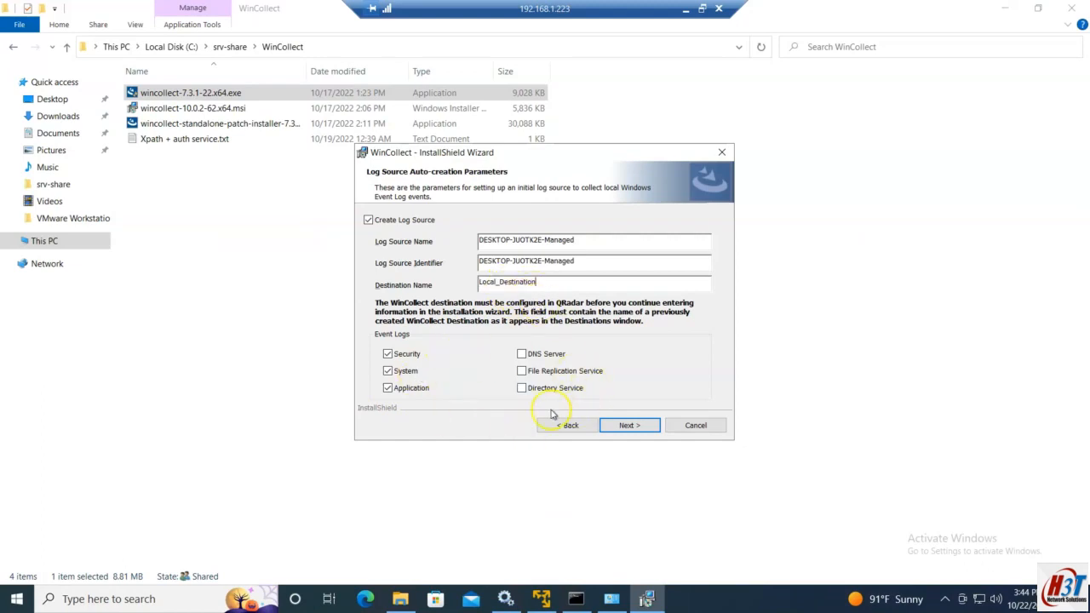
left_click(617, 428)
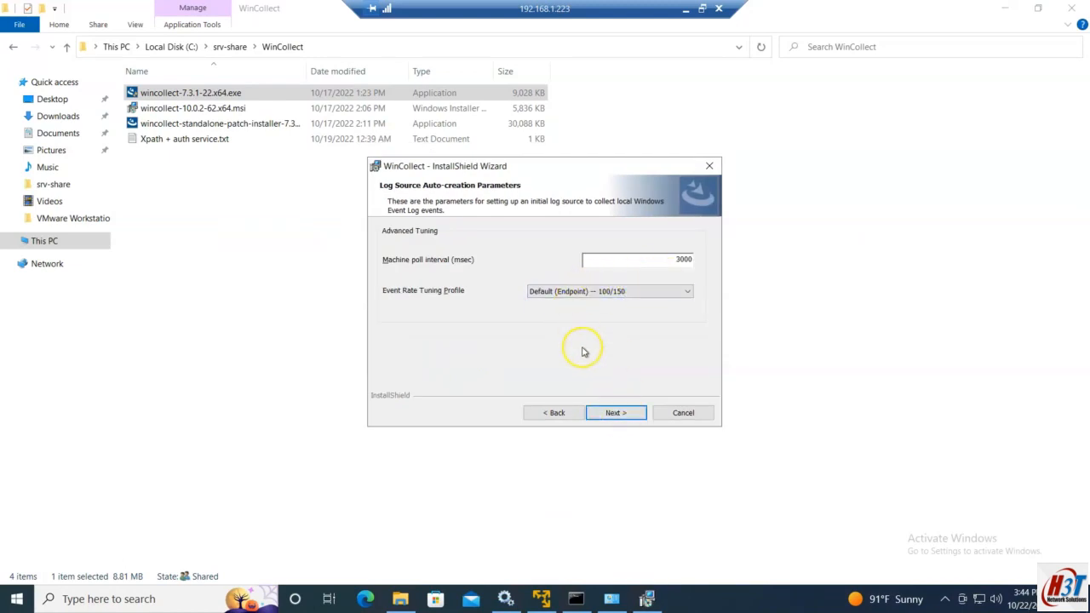
Step: Advance past Heartbeat and Summary pages, start the WinCollect install, and minimize the remote session
left_click(621, 412)
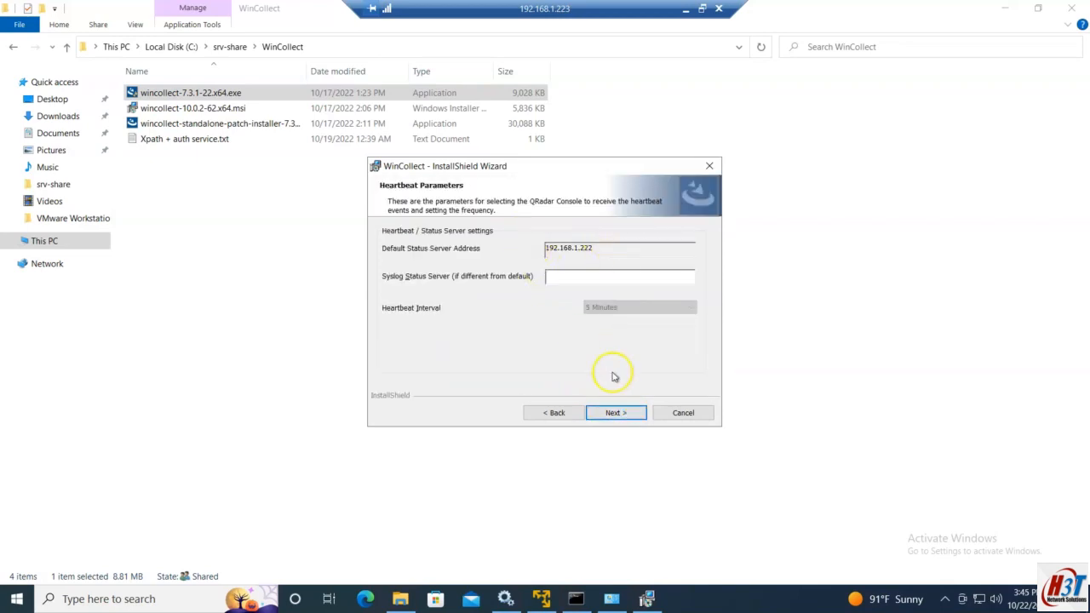
left_click(610, 412)
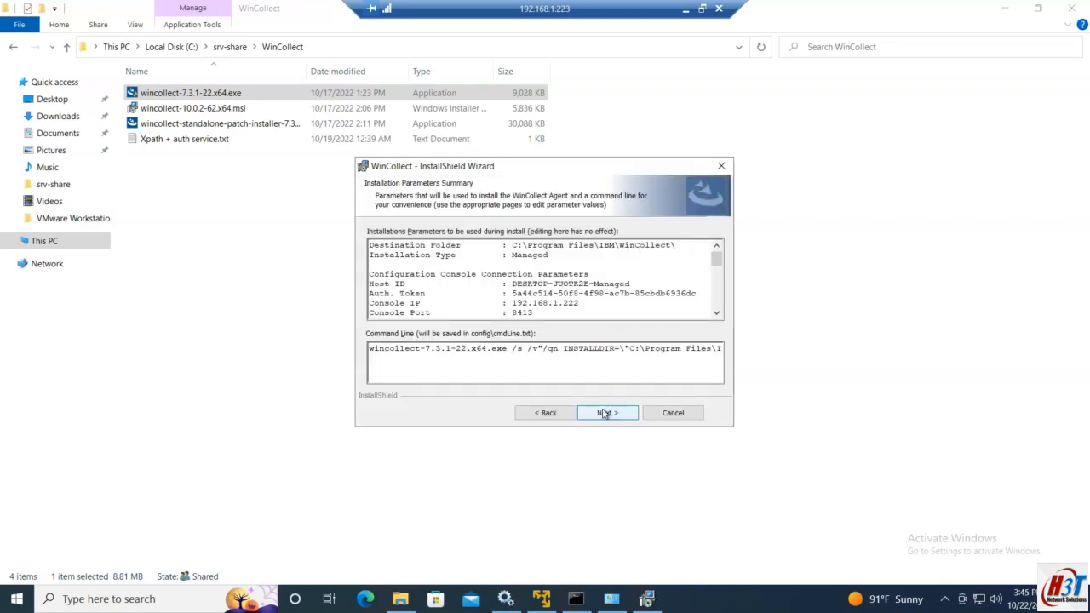
triple_click(516, 348)
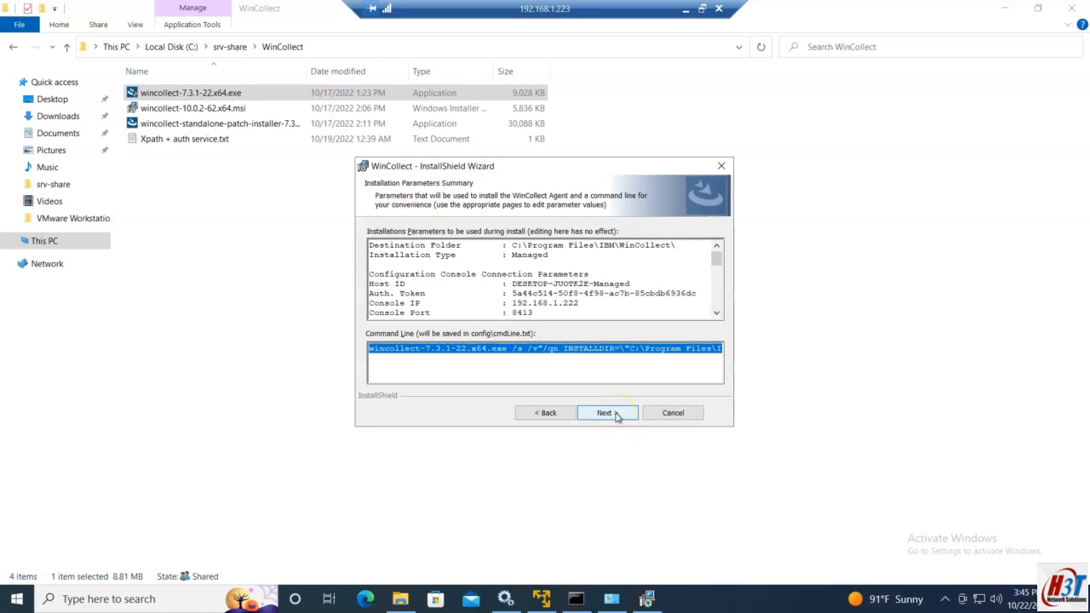
left_click(606, 413)
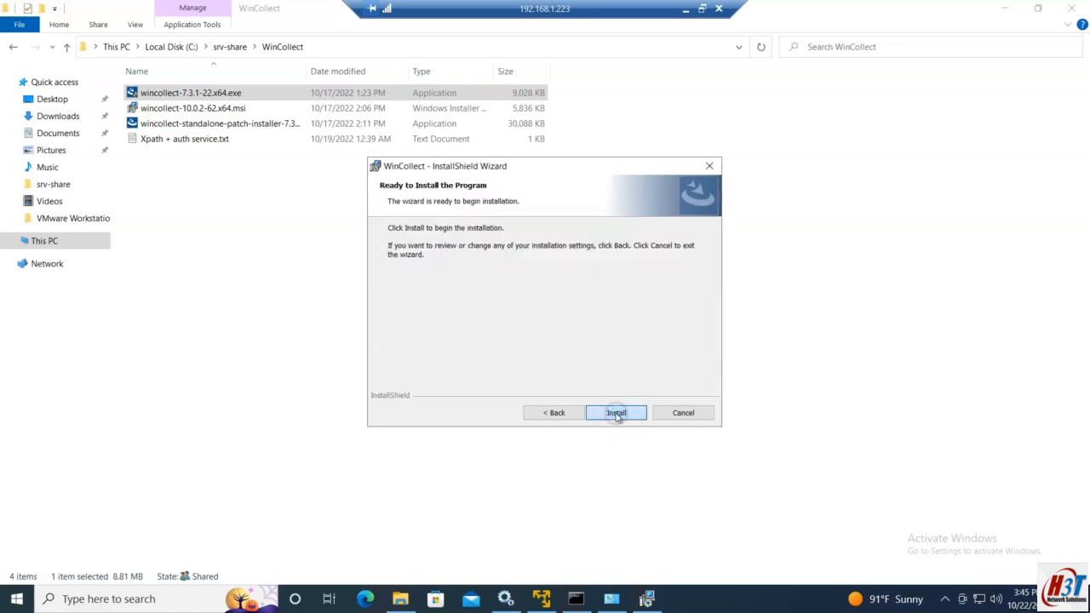
left_click(617, 413)
left_click(683, 9)
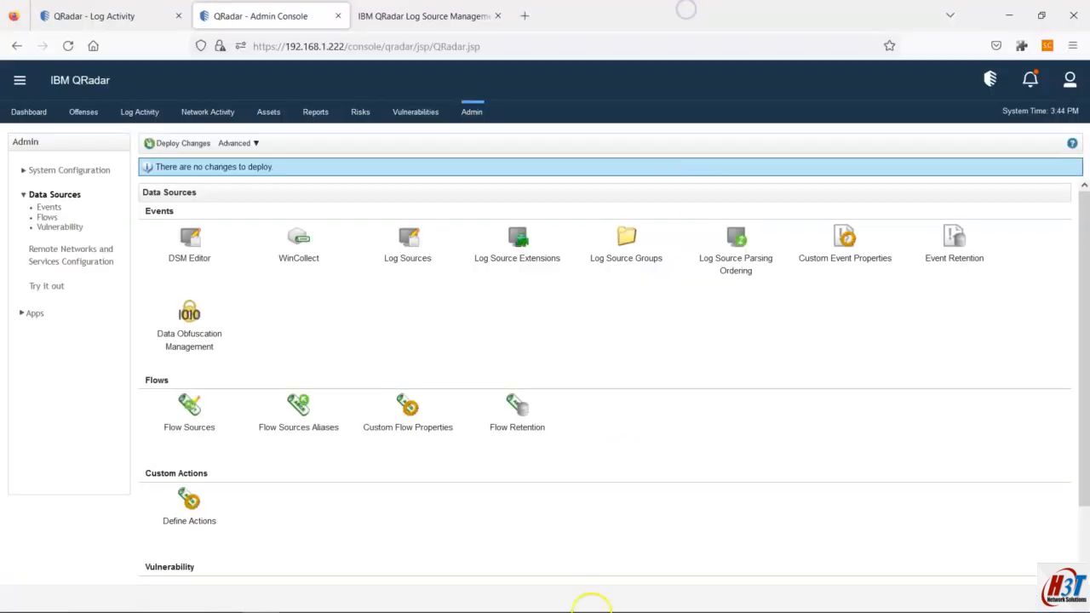
Step: Paste the generated managed WinCollect silent-install command below item 13 of the Notepad plan
left_click(673, 598)
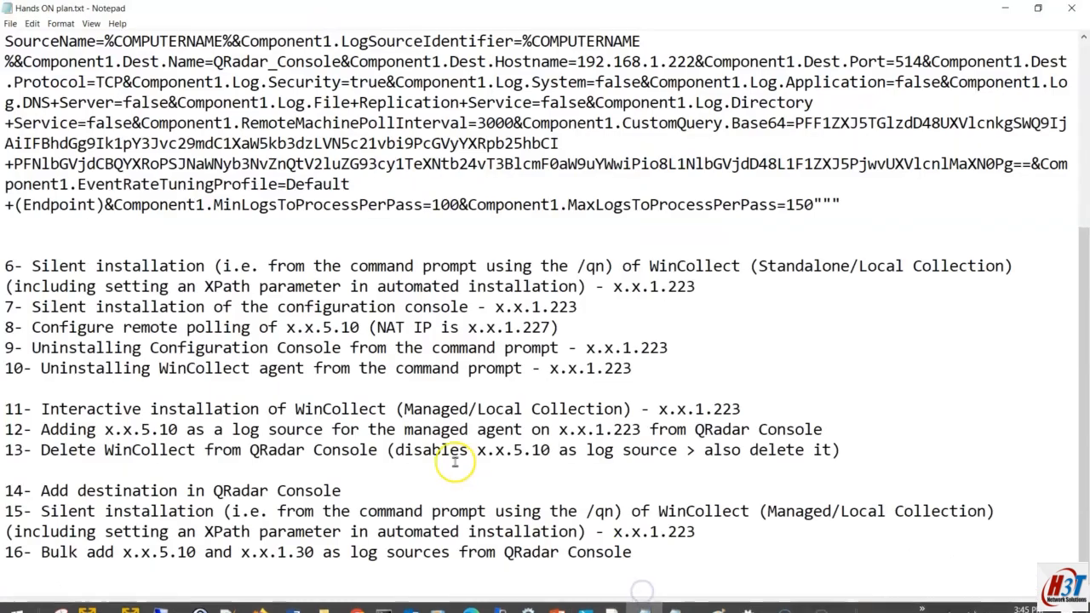
left_click(843, 450)
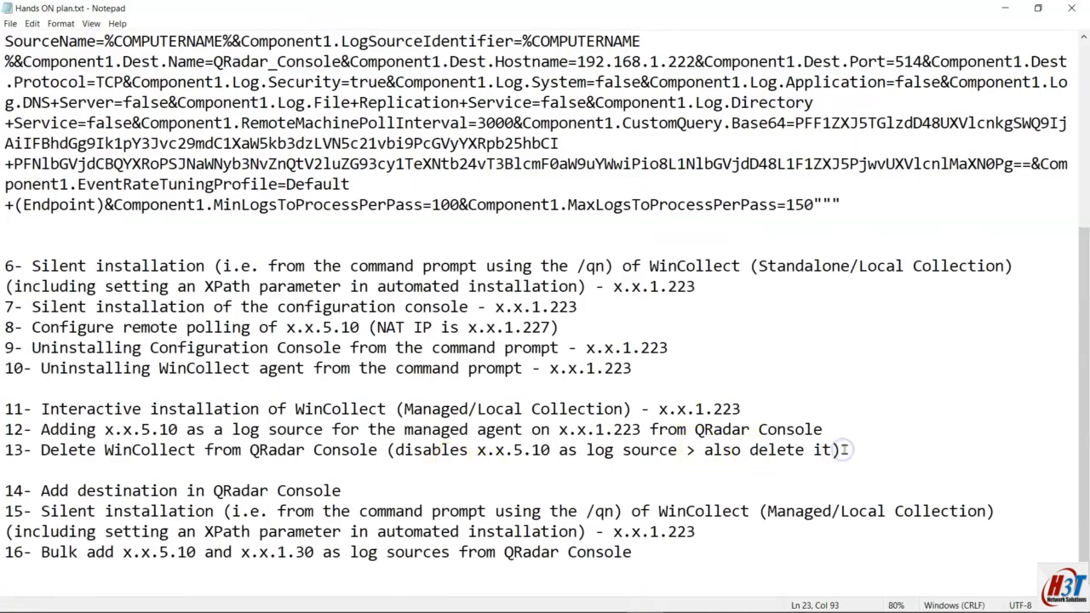
key("ctrl+v")
scroll(791, 454, "down", 2)
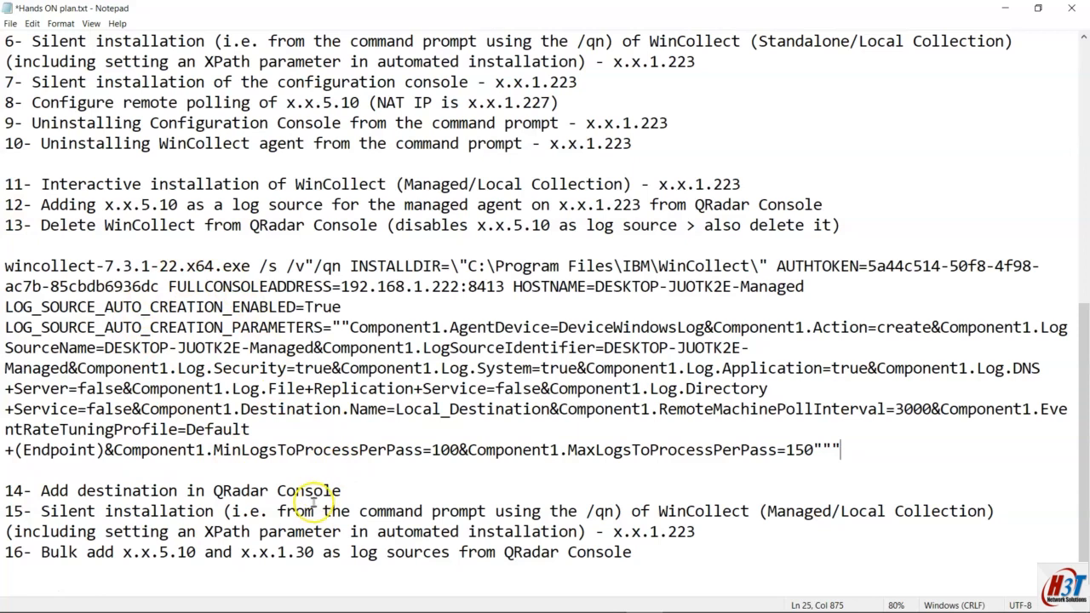
mouse_move(292, 599)
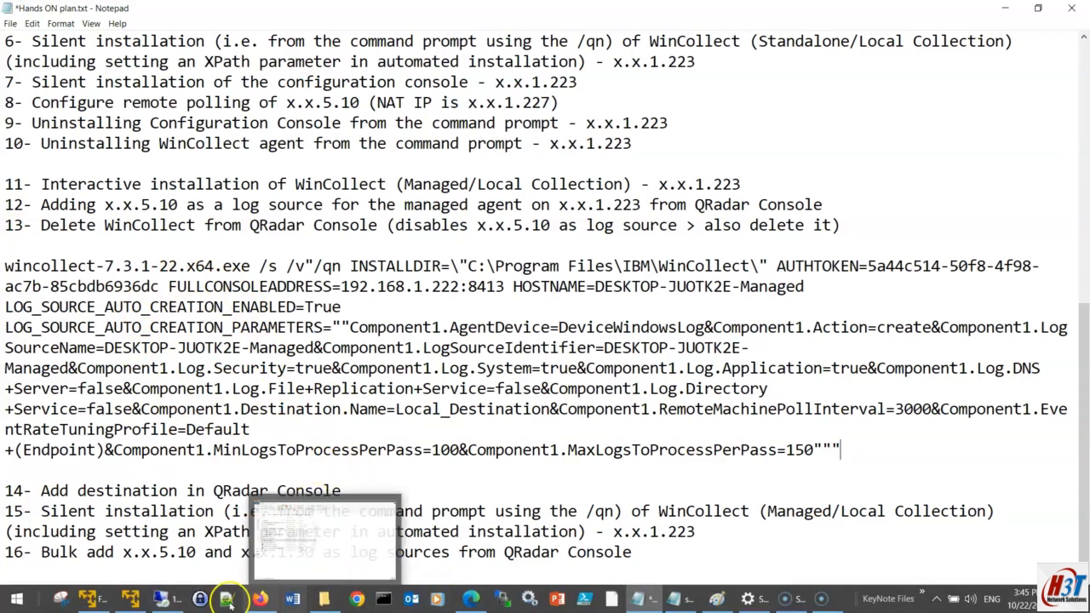
left_click(162, 598)
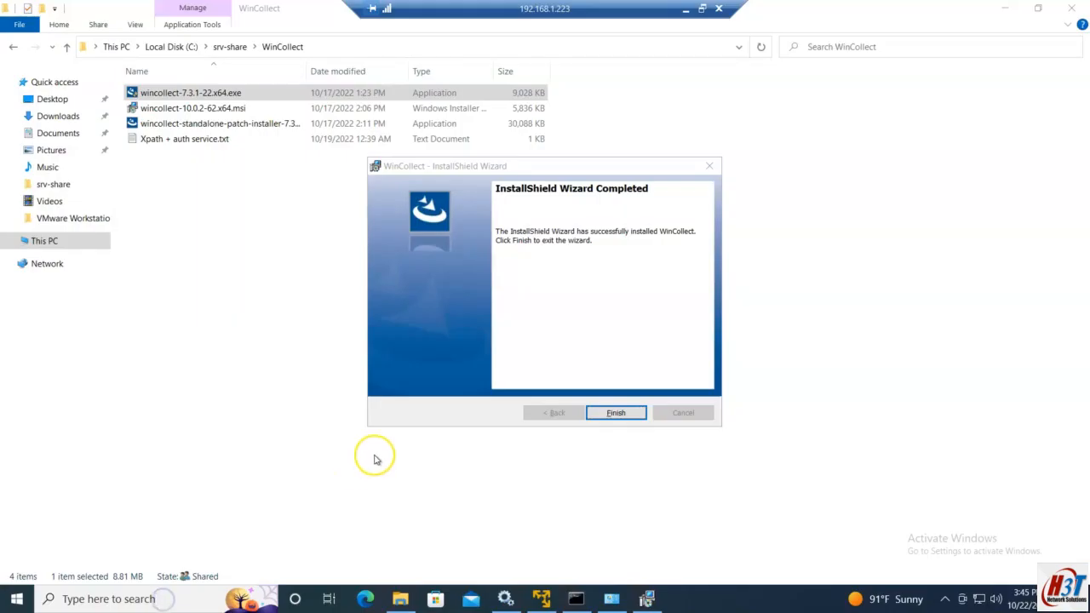
Step: Finish the installer and refresh Services to check the WinCollect service is running
left_click(615, 414)
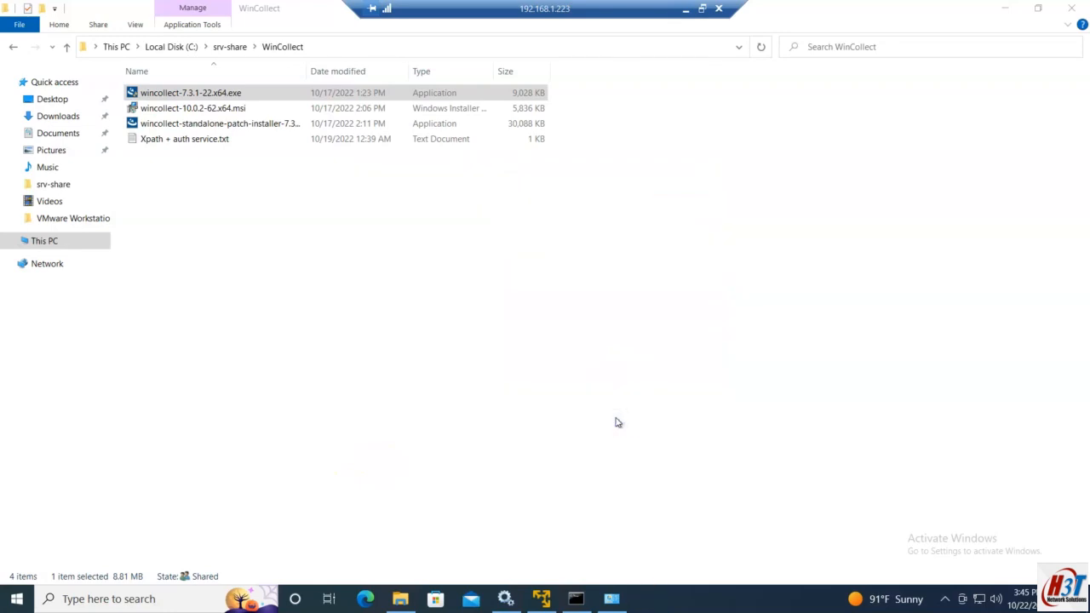
left_click(506, 600)
left_click(149, 90)
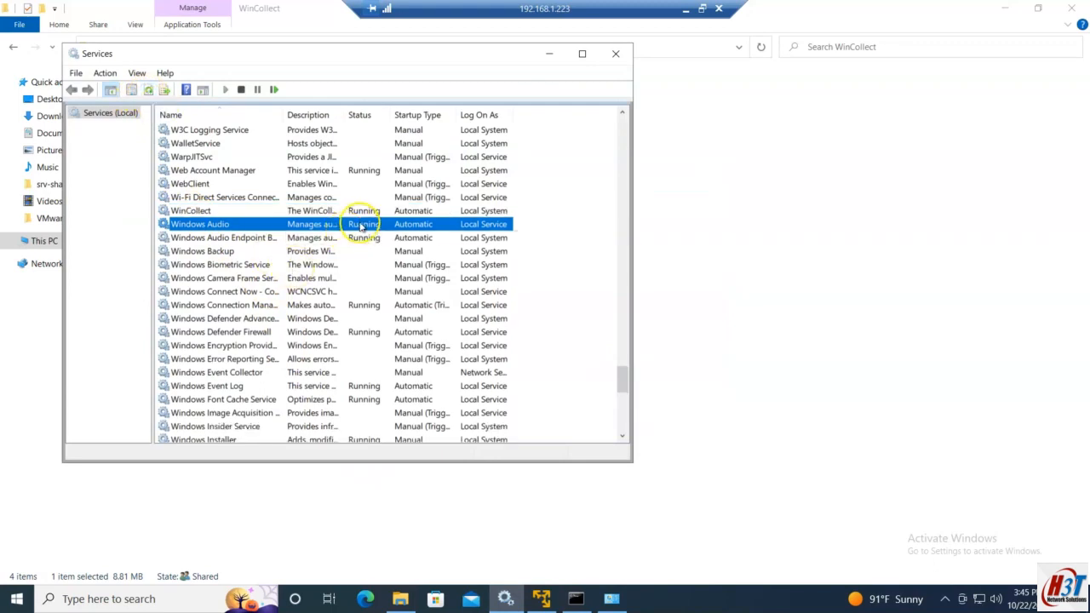
left_click(362, 211)
Step: Open the WinCollect agent management console from QRadar's Admin Console
left_click(685, 9)
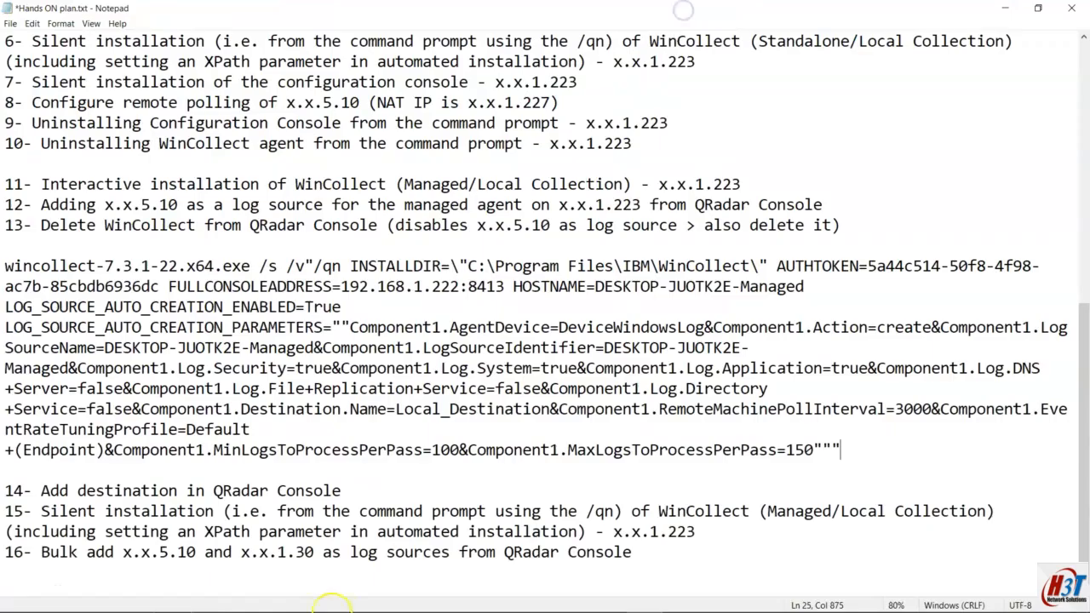
left_click(260, 606)
left_click(300, 247)
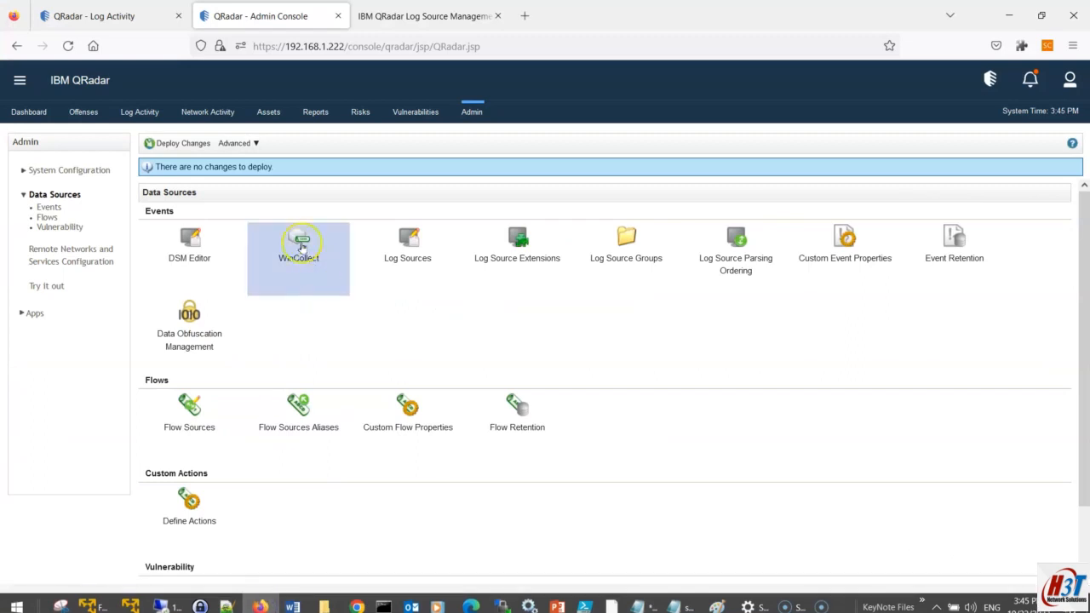
Step: Maximize the WinCollect console, reload the still-empty Agents list, and return to QRadar Admin
double_click(581, 12)
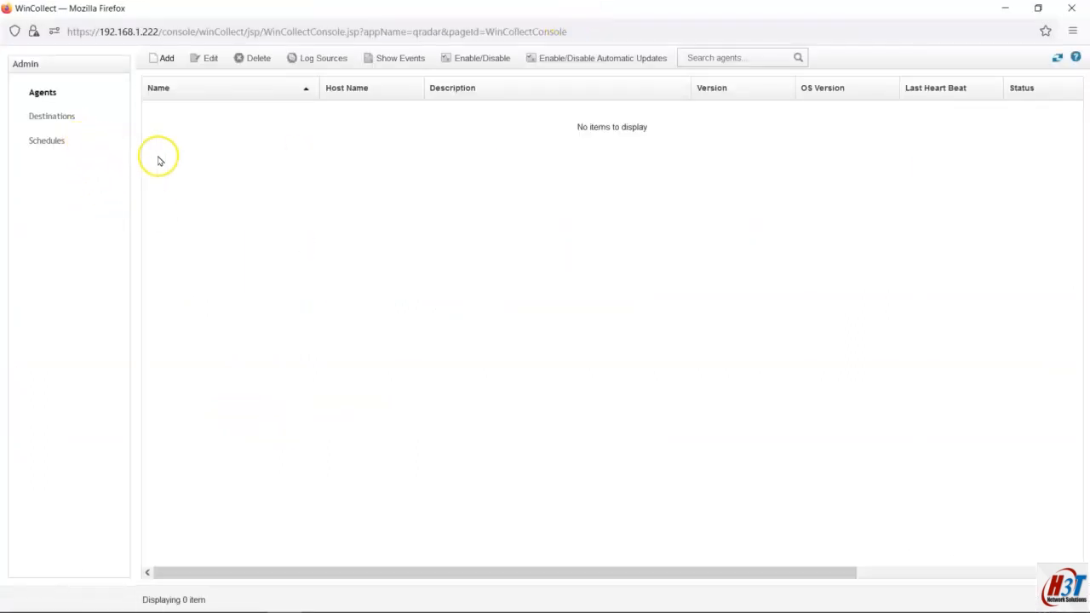
left_click(53, 94)
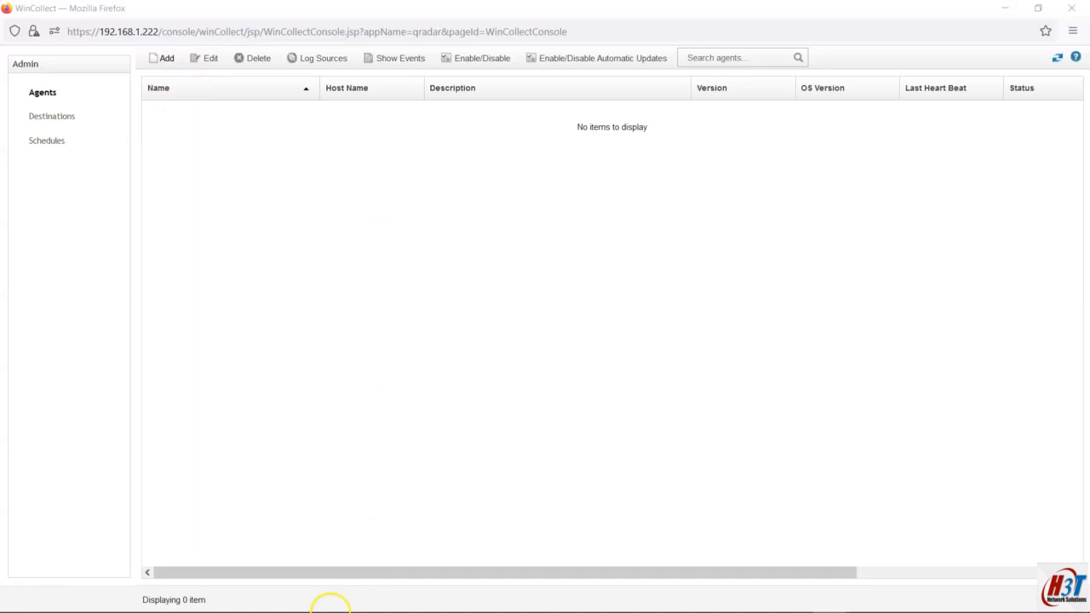
left_click(254, 599)
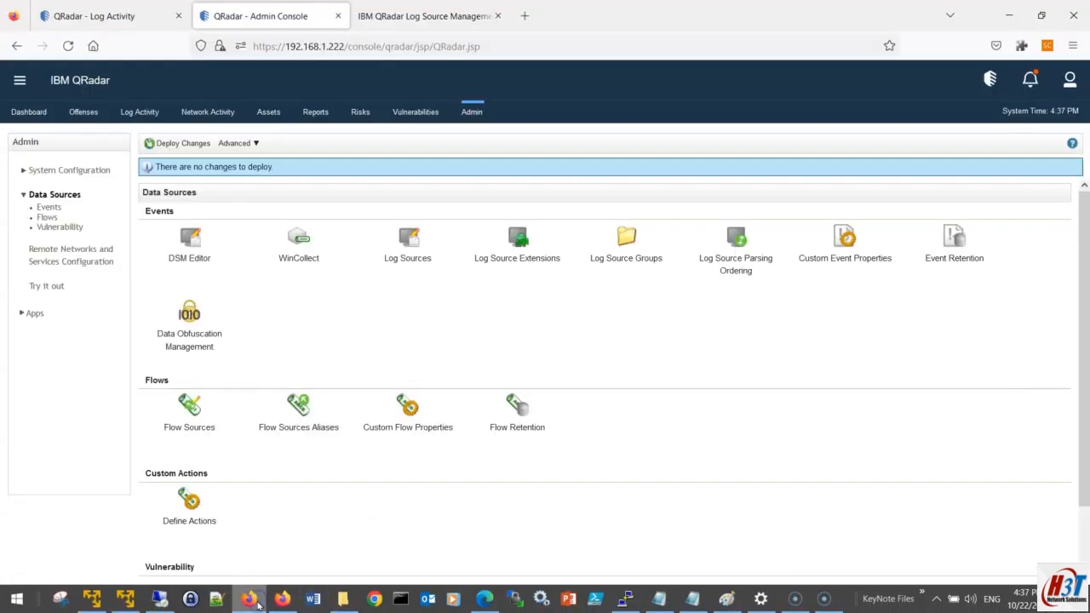
Step: View Log Activity events from DESKTOP-JUOTK2E-Managed, scrolled to the Event Name and Log Source columns
left_click(119, 15)
left_click_drag(452, 590, 779, 531)
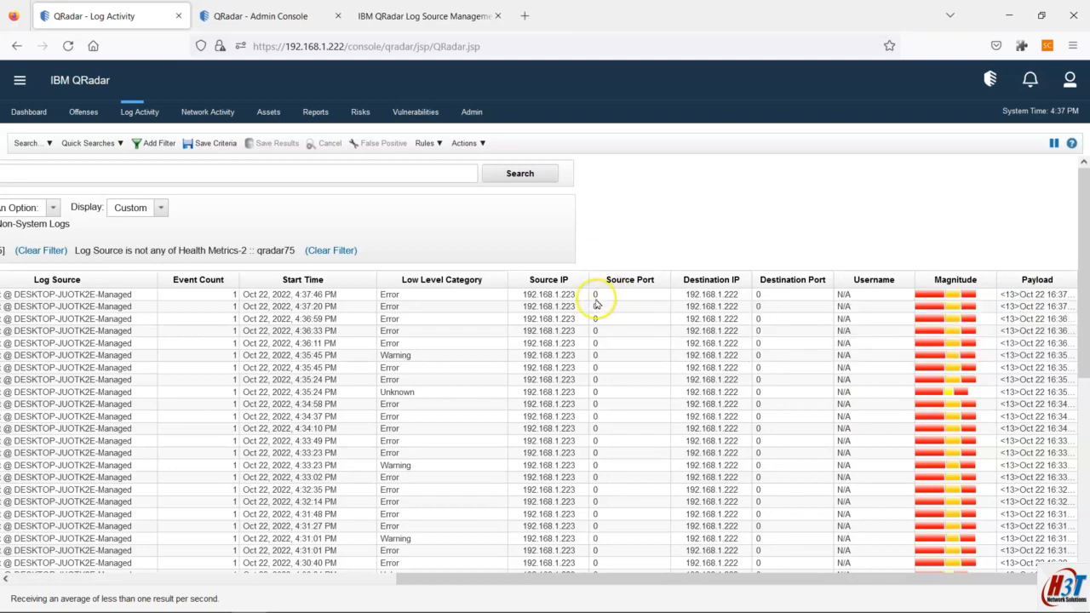
mouse_move(364, 610)
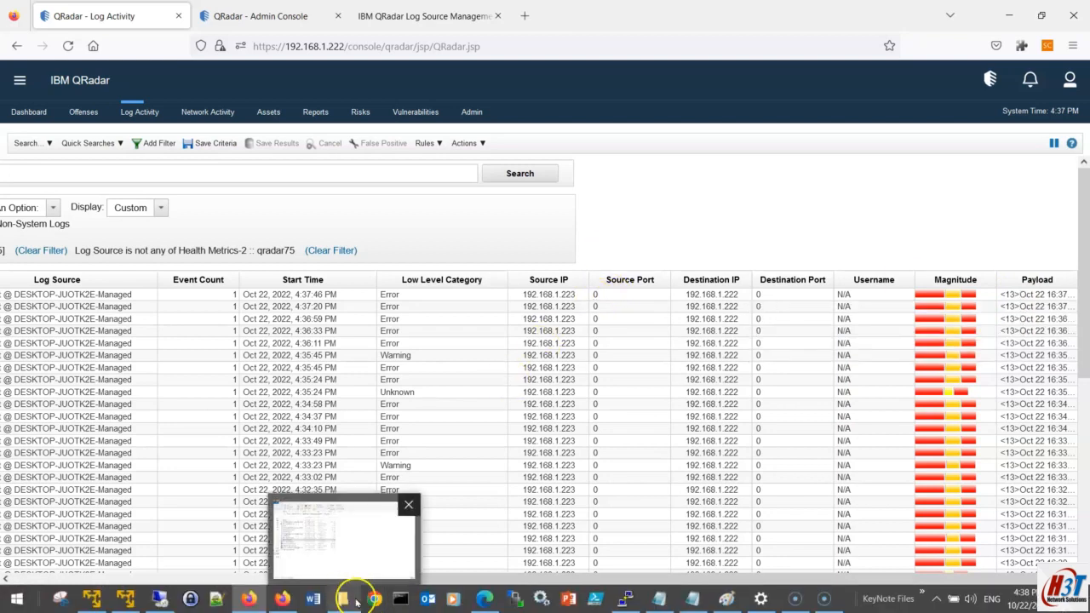
mouse_move(485, 599)
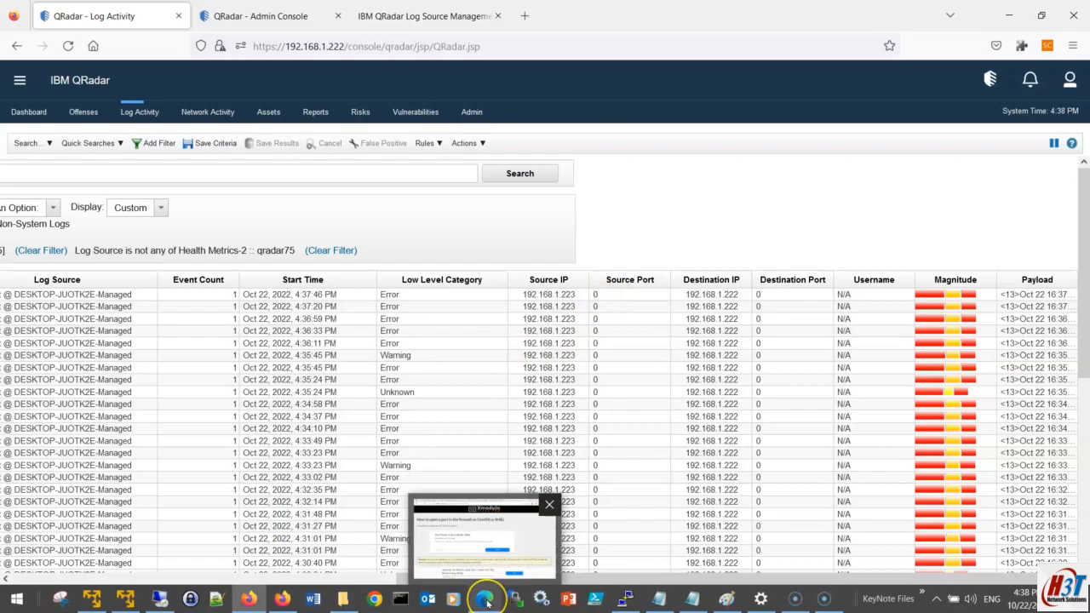
left_click(485, 599)
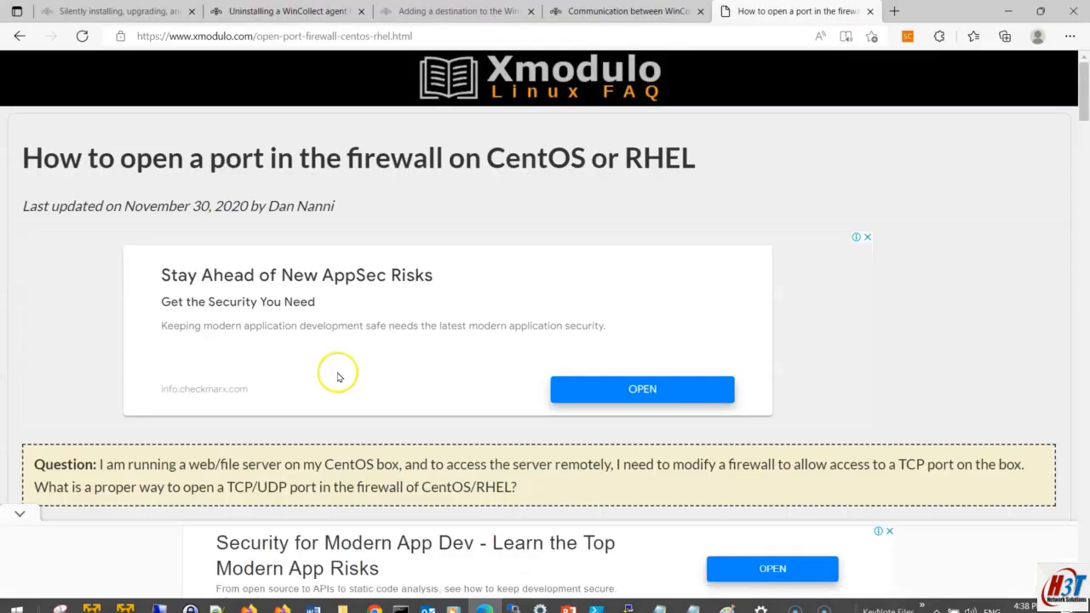
Step: Read IBM's WinCollect communication page, highlighting the Port 8413 and encryption sentences
left_click(590, 11)
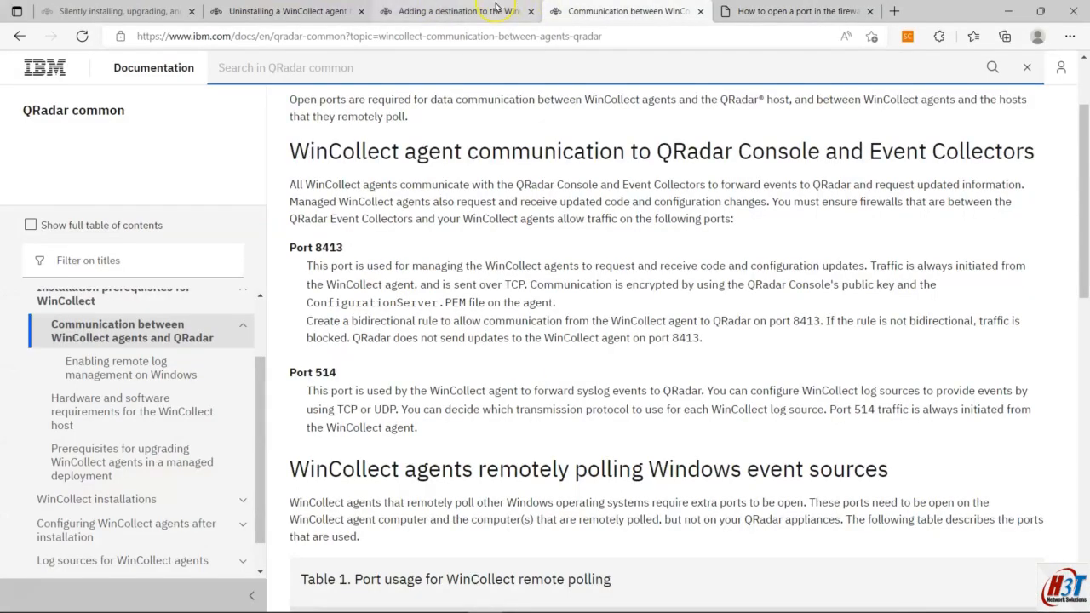
scroll(176, 365, "up", 1)
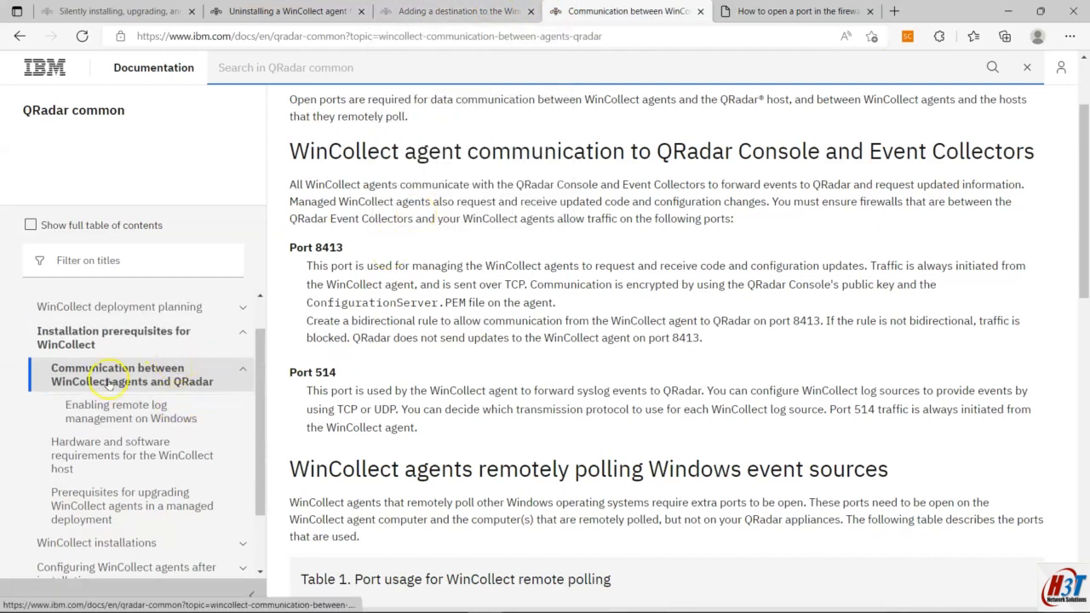
scroll(119, 398, "up", 1)
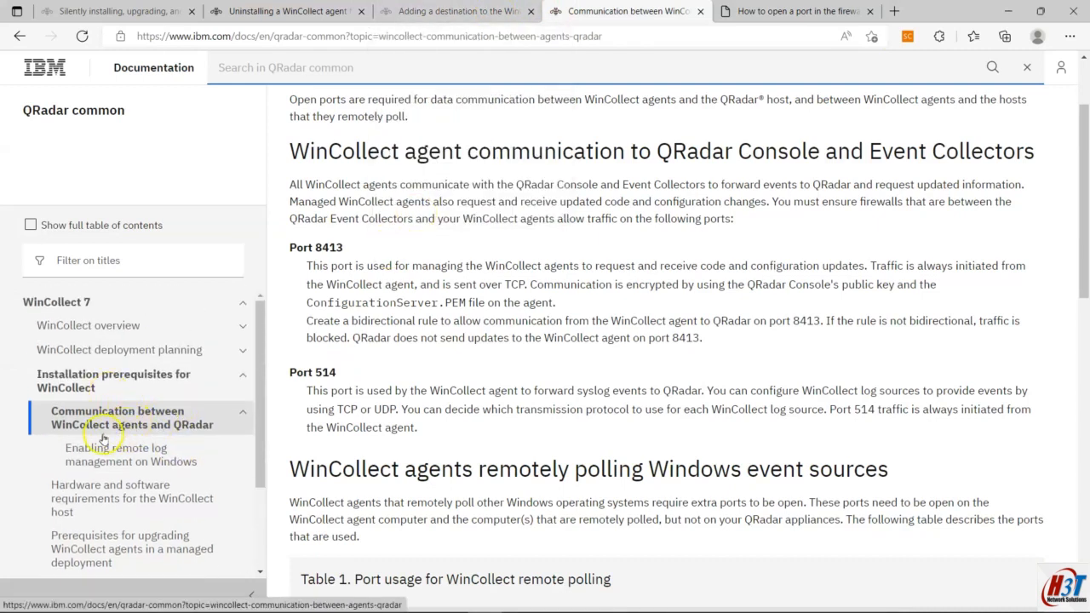
scroll(103, 436, "down", 1)
scroll(369, 341, "up", 2)
scroll(370, 341, "down", 3)
scroll(369, 342, "up", 4)
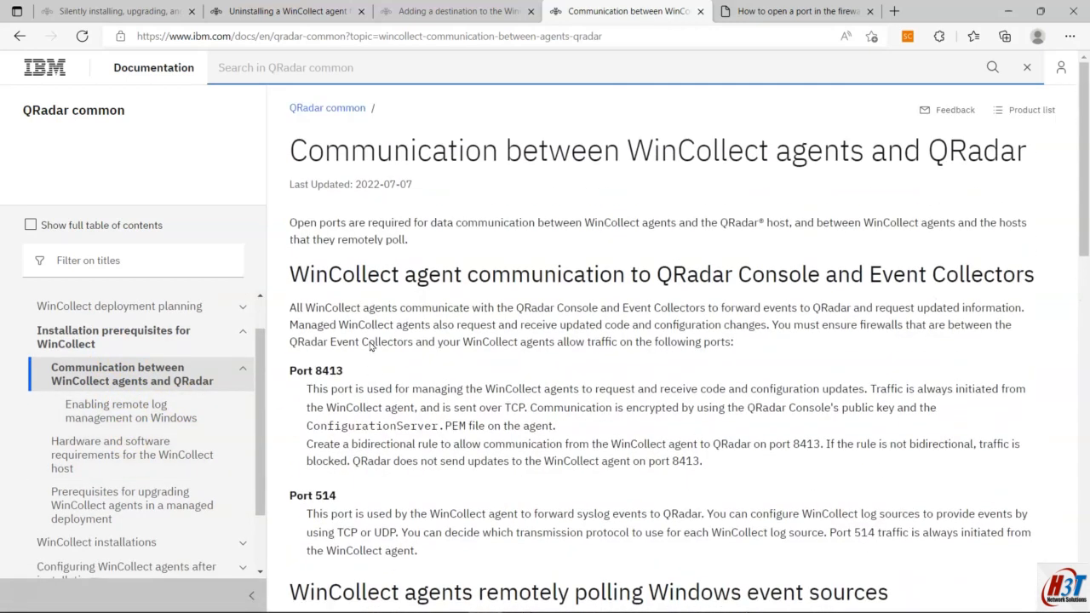
scroll(369, 344, "down", 1)
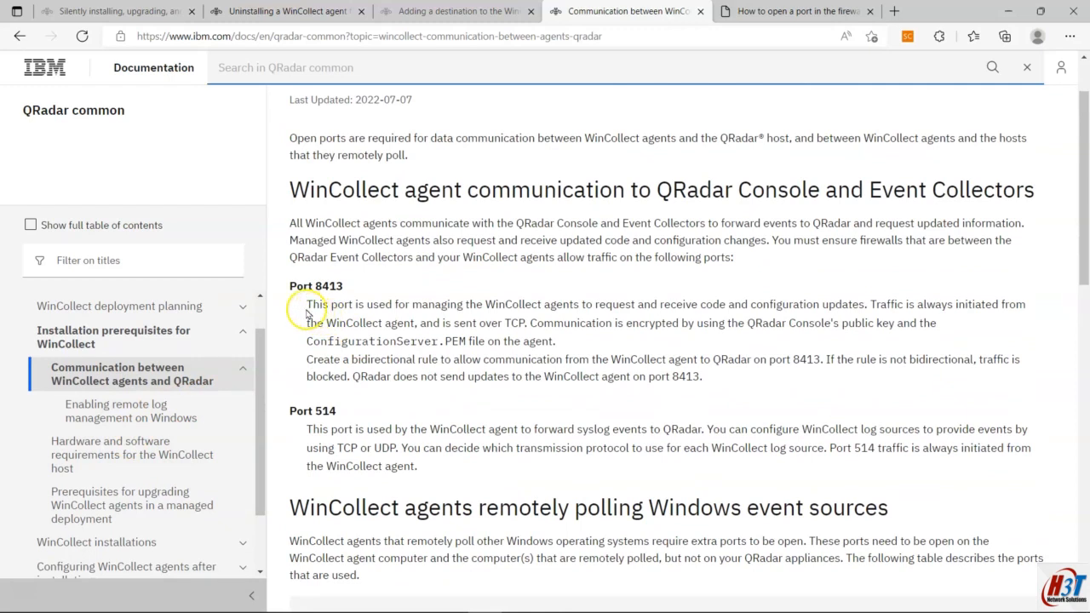
left_click_drag(307, 311, 475, 326)
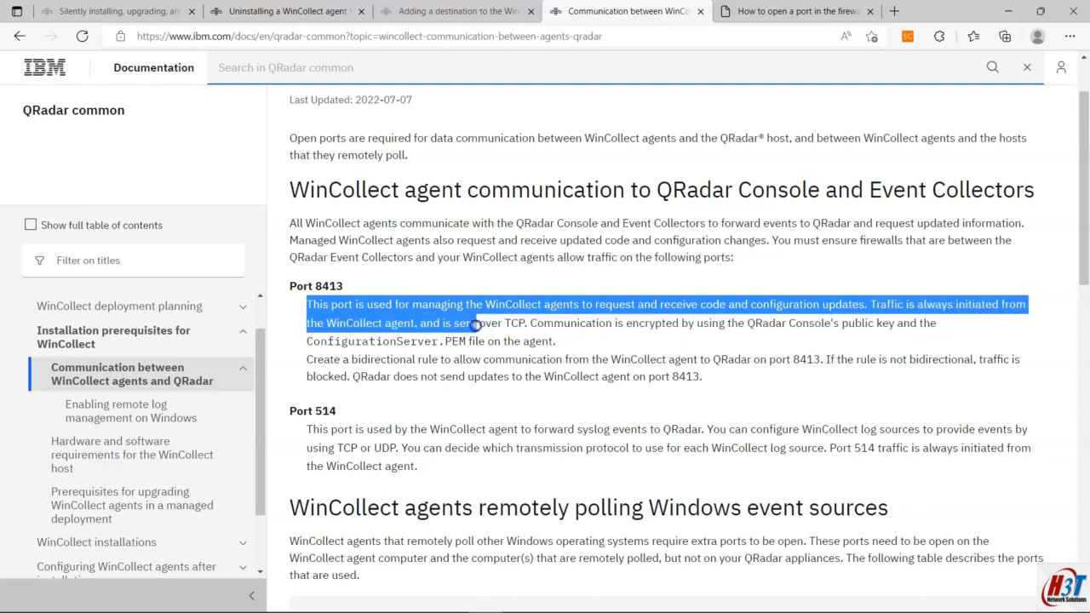
left_click_drag(475, 325, 801, 335)
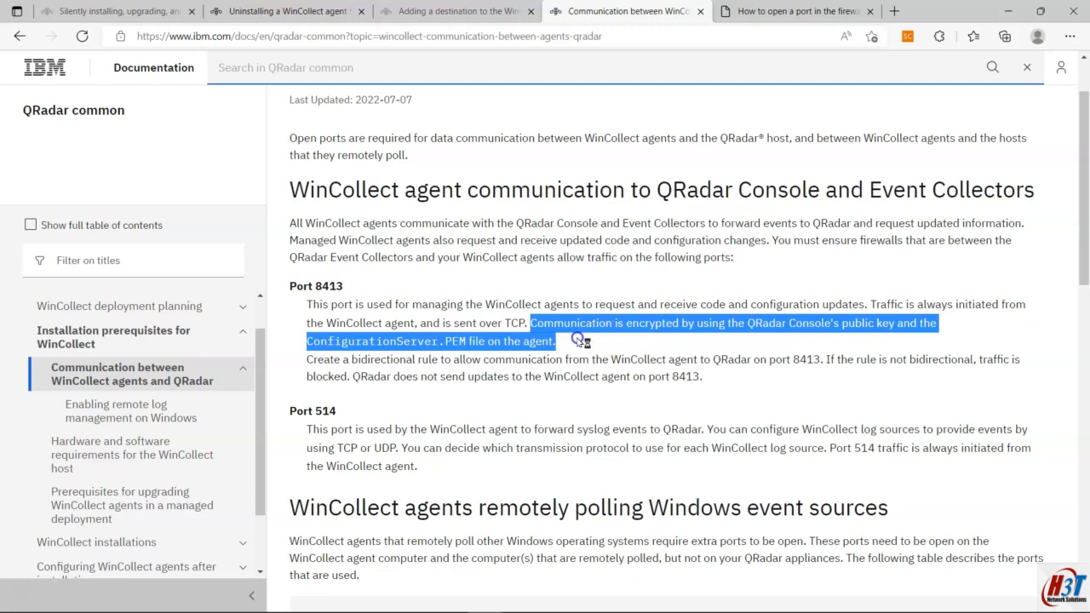
left_click(249, 599)
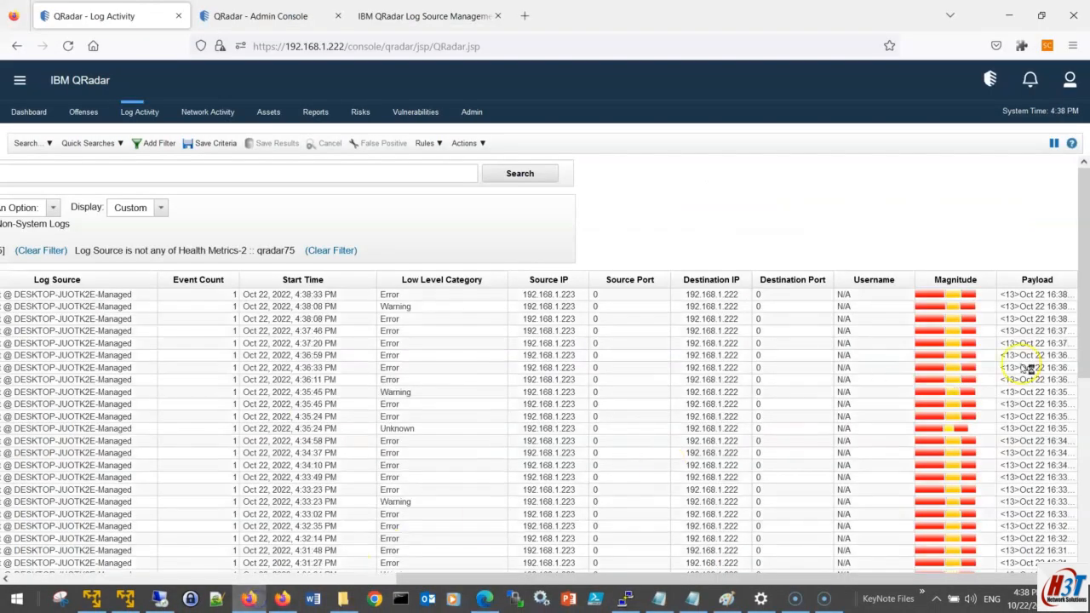
Step: Pause the Log Activity live stream and scroll the event table right toward Payload
left_click(1054, 143)
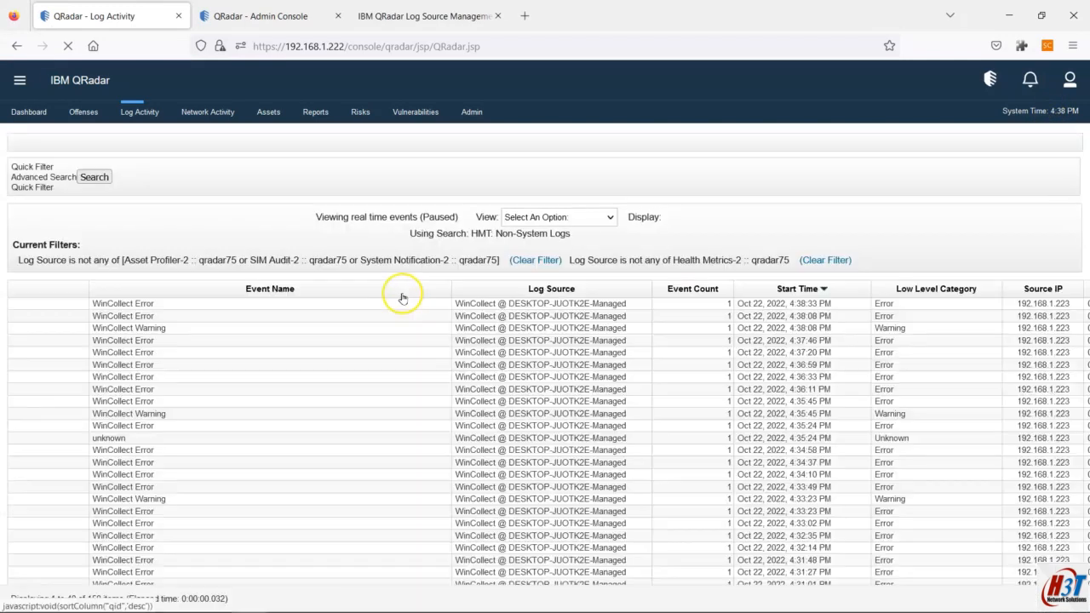
left_click_drag(634, 580, 1022, 580)
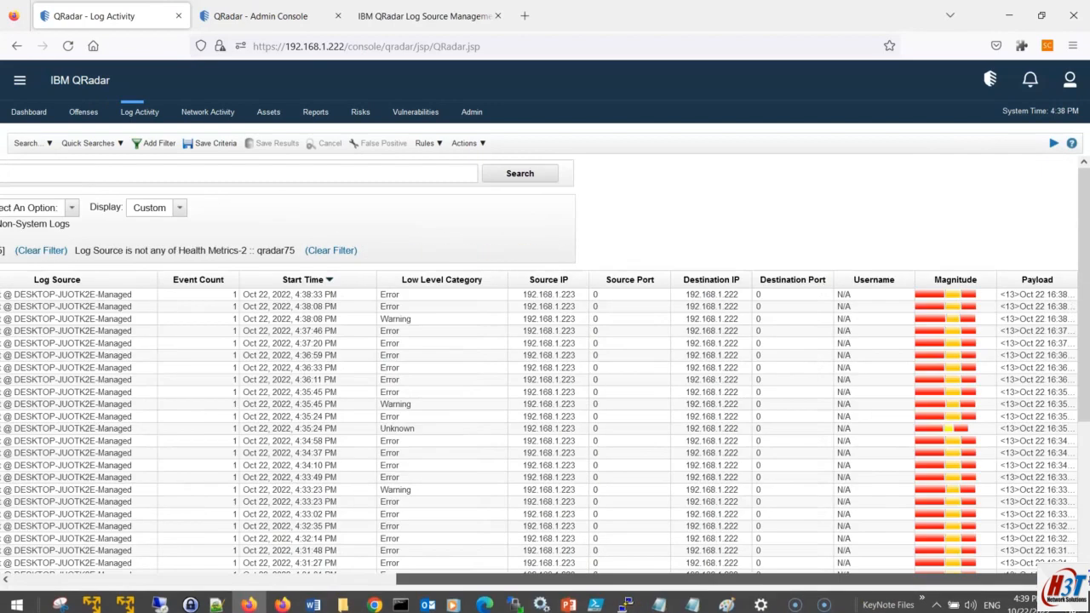
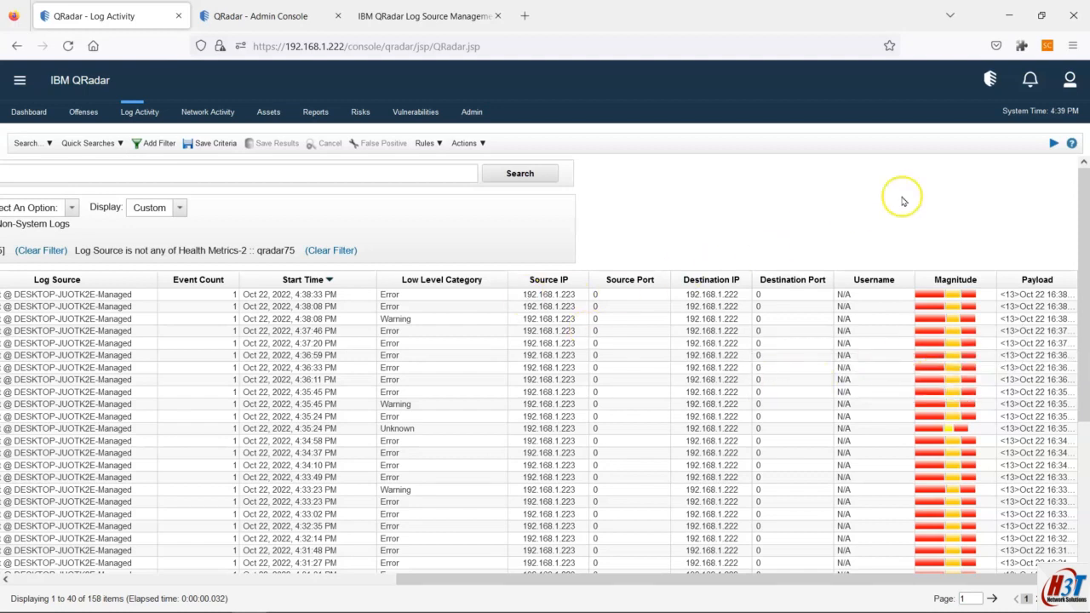
Step: Resume real-time streaming so Log Activity lists the incoming WinCollect desktop events
left_click(1053, 142)
mouse_move(254, 602)
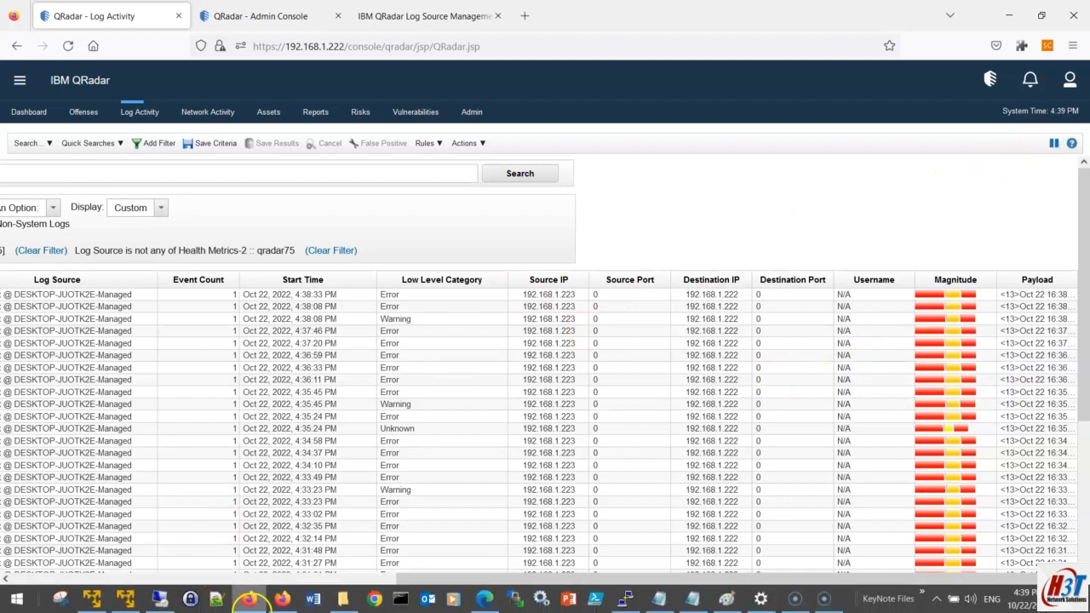
Step: Highlight ConfigurationServer.PEM and the port 8413 bidirectional-rule sentence, then bring up Xmodulo's firewall article
left_click(486, 601)
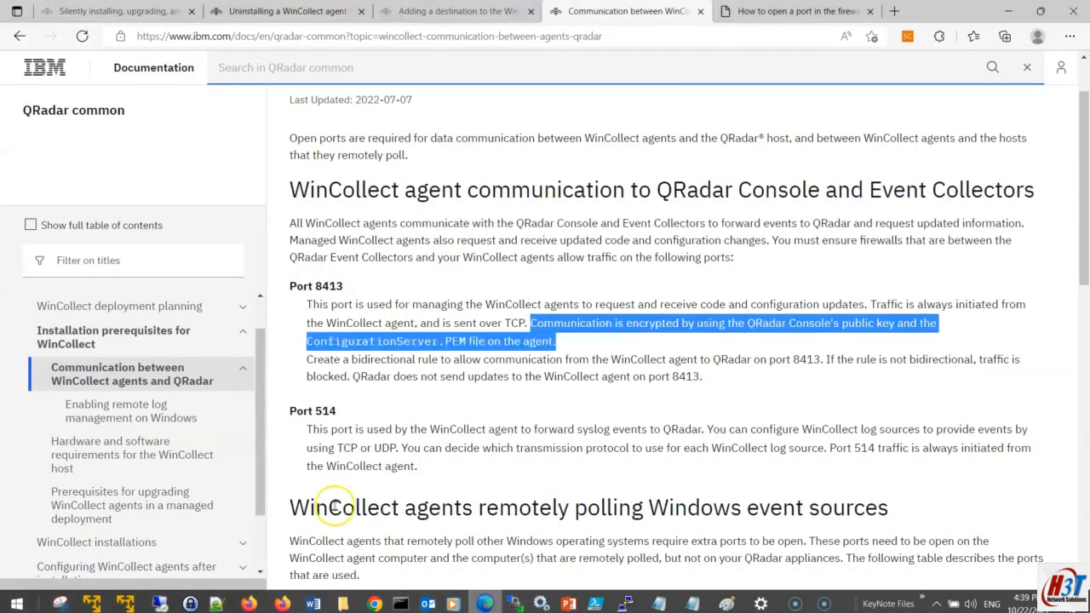
left_click(375, 370)
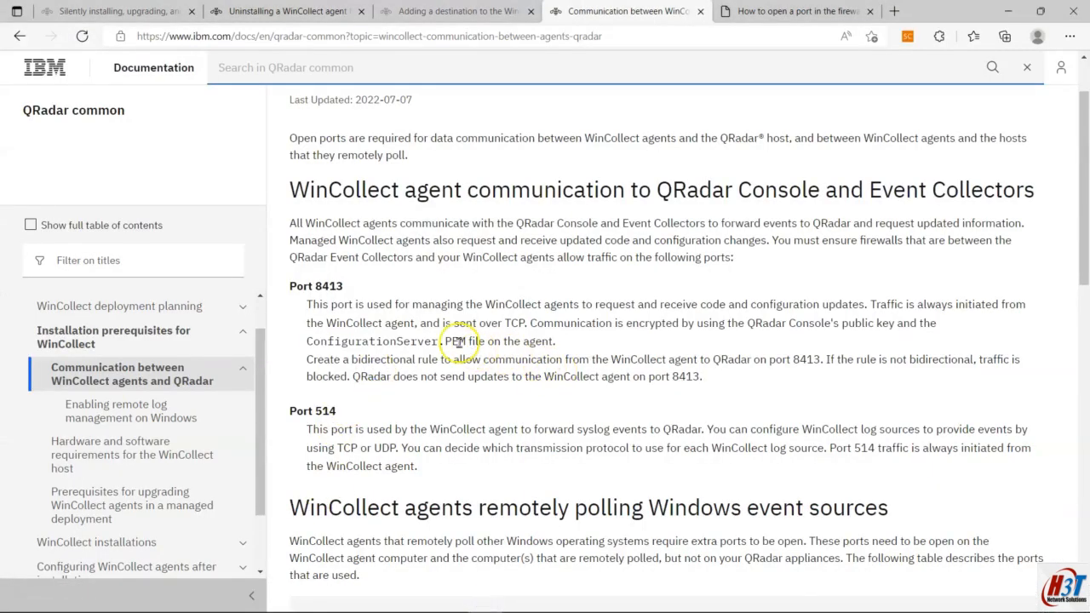
left_click_drag(465, 342, 308, 343)
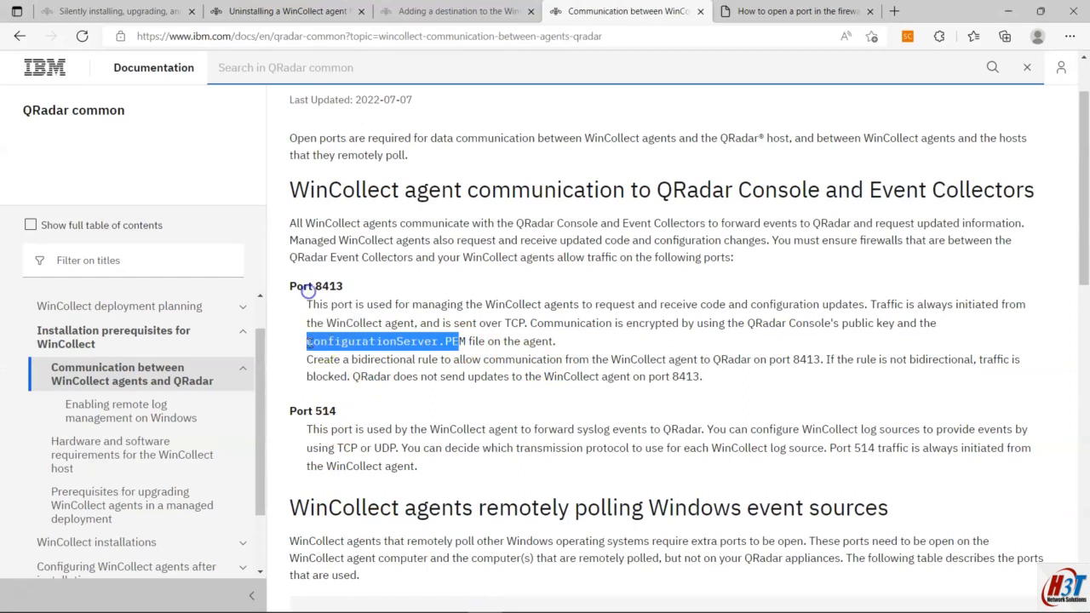
left_click(356, 354)
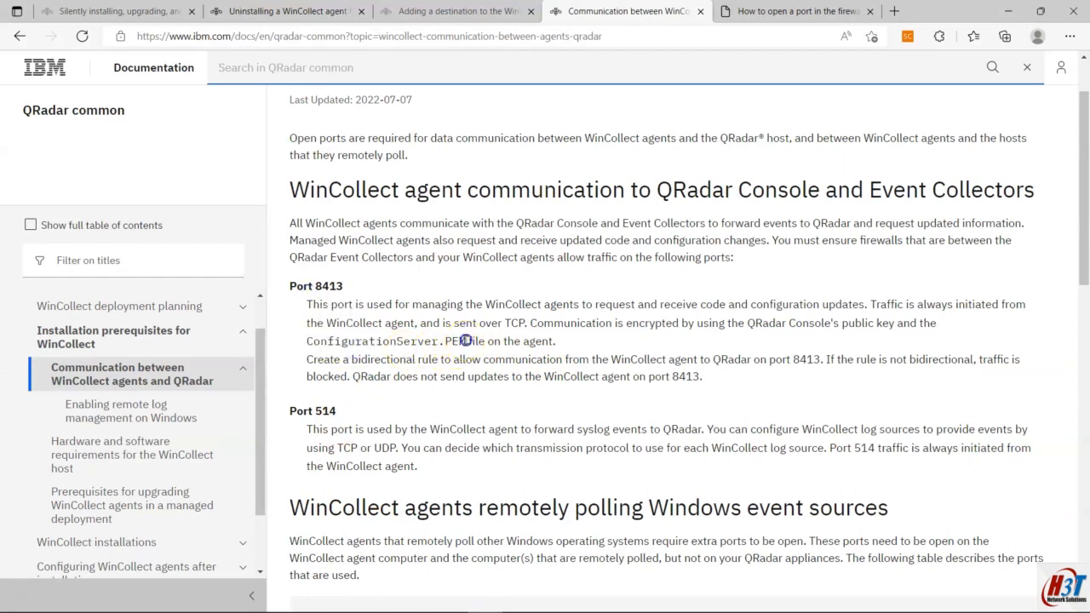
left_click_drag(465, 341, 298, 341)
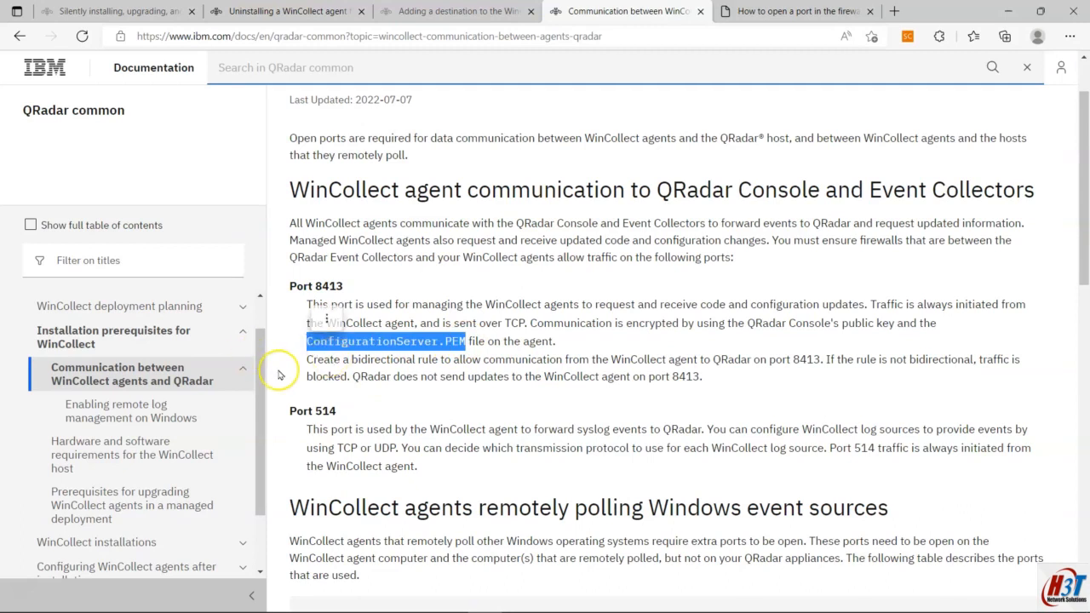
mouse_move(308, 360)
left_mouse_down()
mouse_move(499, 358)
mouse_move(718, 383)
mouse_move(298, 377)
mouse_move(286, 362)
left_mouse_up()
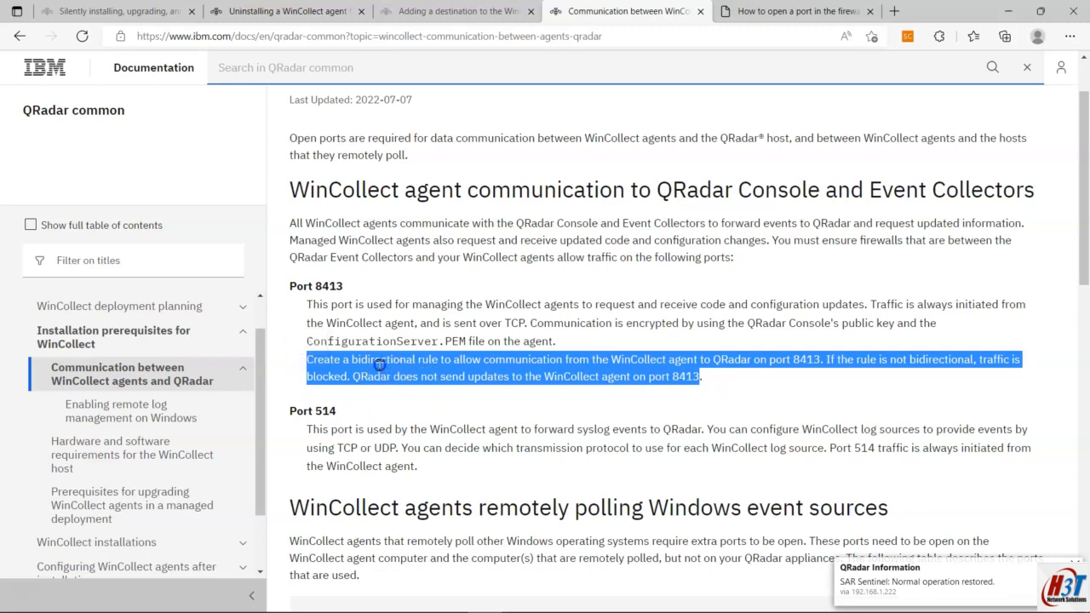
left_click(379, 363)
left_click(794, 6)
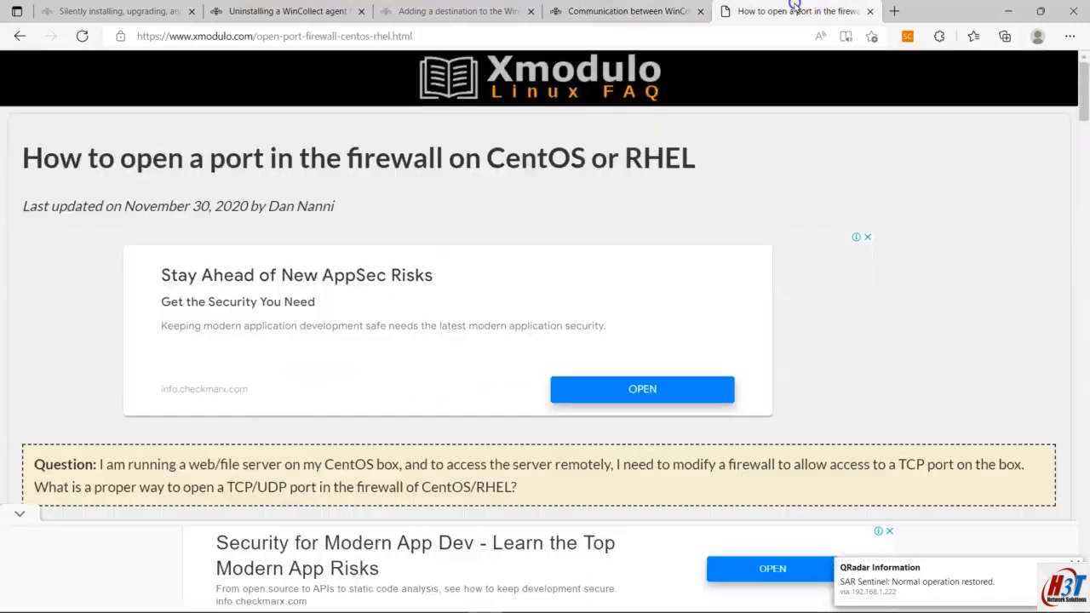
Step: Copy the firewall-cmd command that permanently adds TCP port 80 to the public zone
scroll(336, 209, "down", 10)
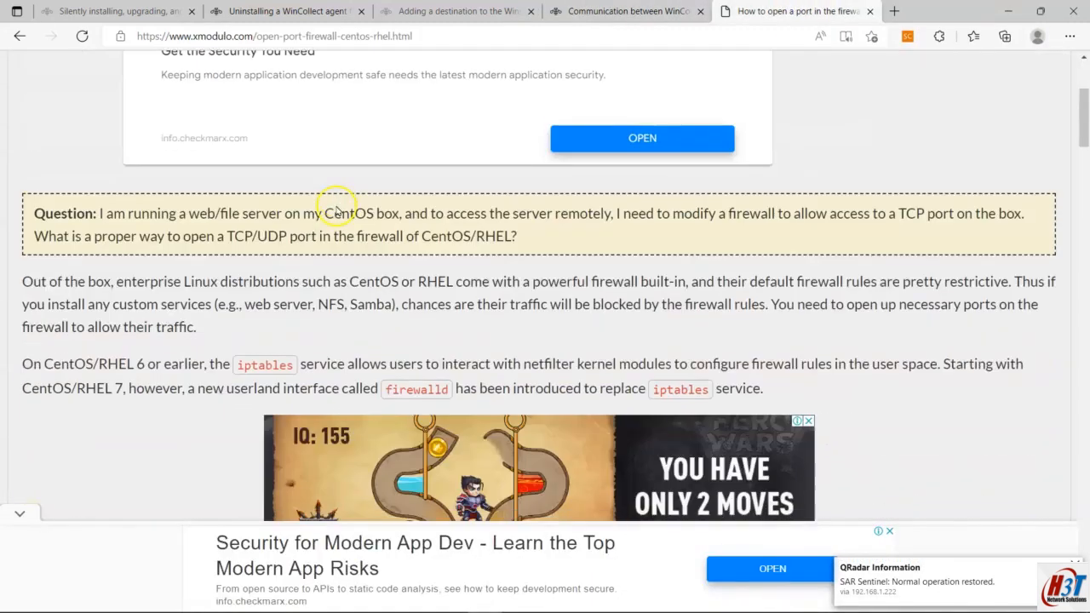
scroll(332, 241, "up", 2)
scroll(272, 207, "down", 5)
scroll(277, 260, "down", 2)
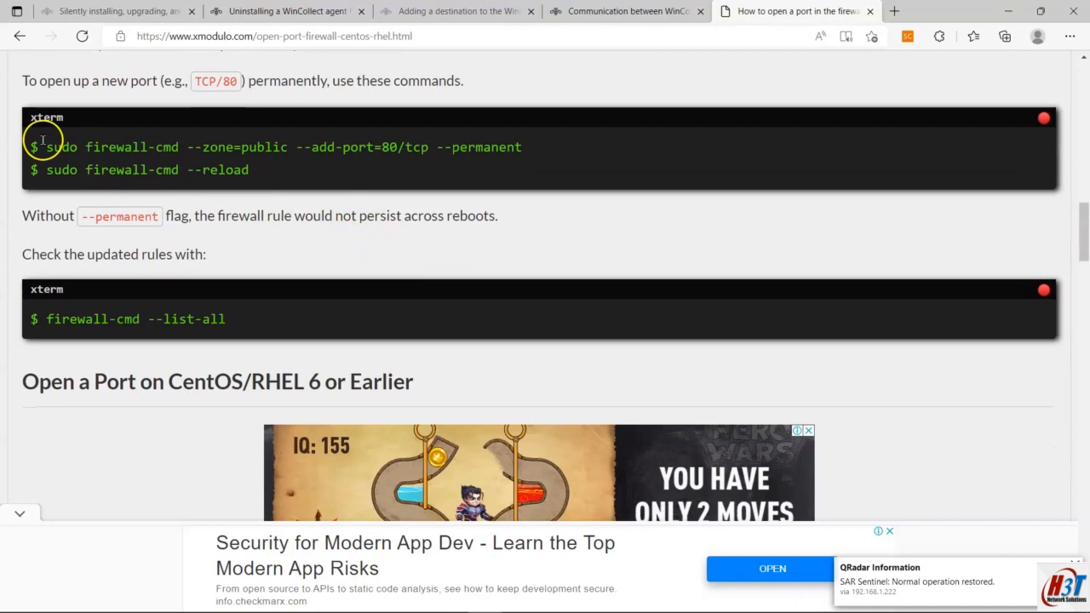
left_click_drag(34, 141, 596, 161)
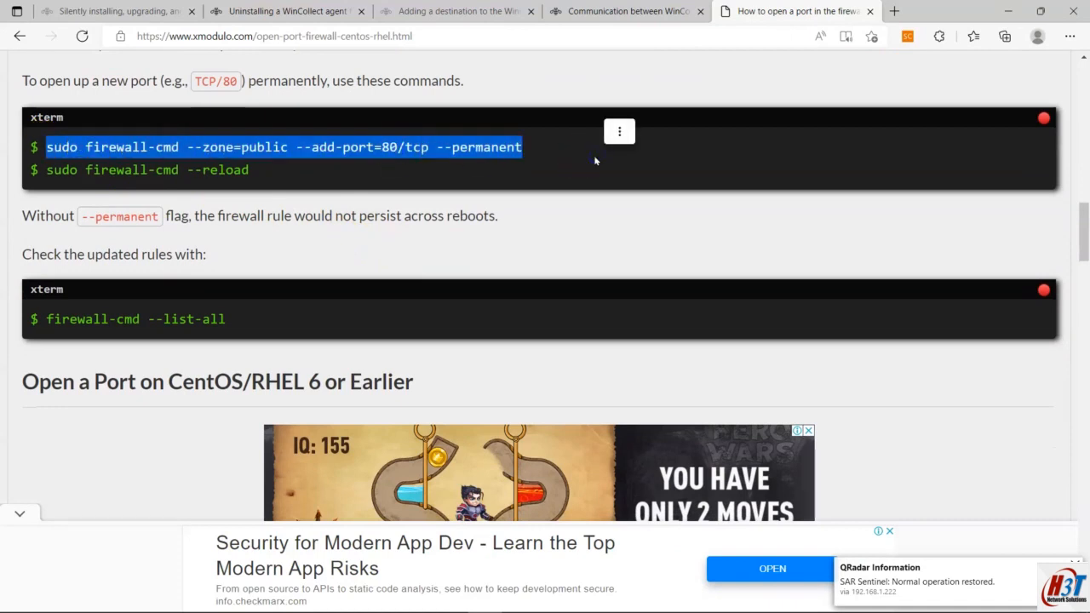
key("ctrl+c")
Step: Start a new PuTTY configuration window from the taskbar
mouse_move(589, 608)
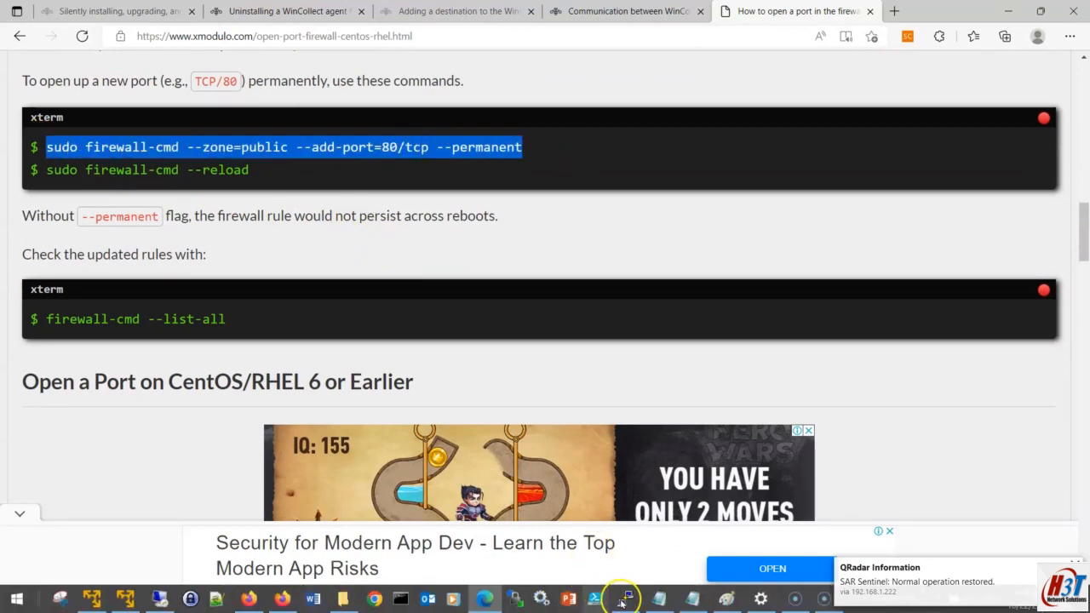
right_click(624, 601)
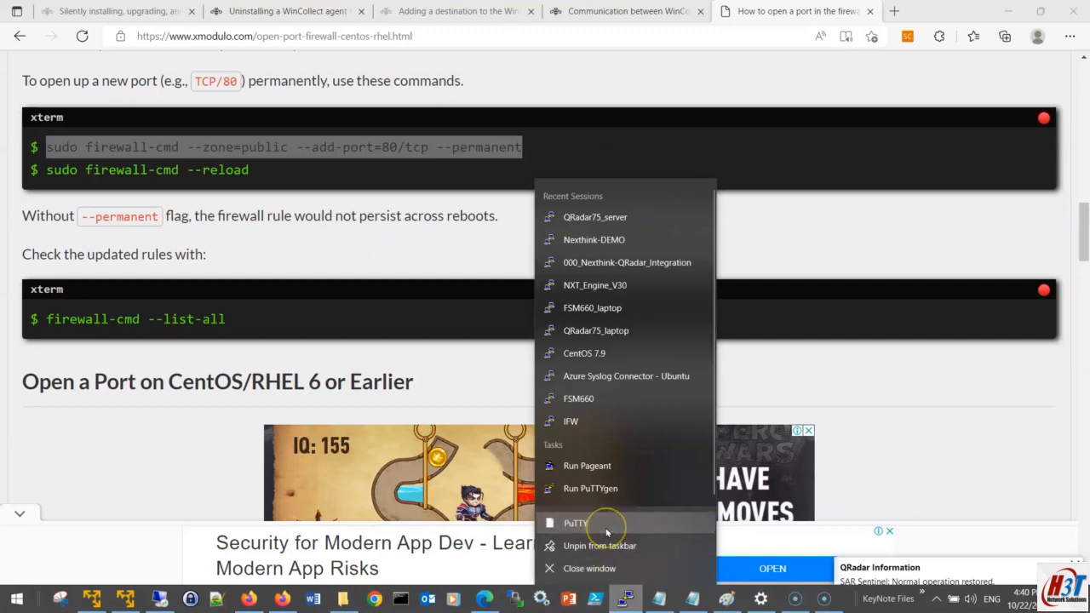
left_click(606, 530)
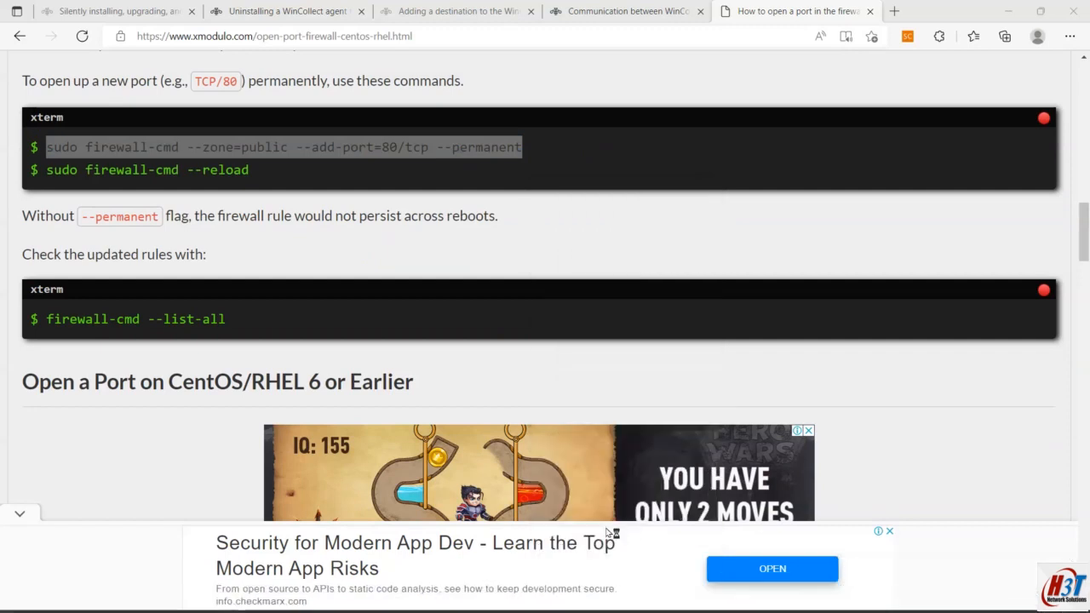
Step: Connect to the QRadar75_server saved session (192.168.1.222) and log in as root
left_click(544, 348)
key("q")
key("q")
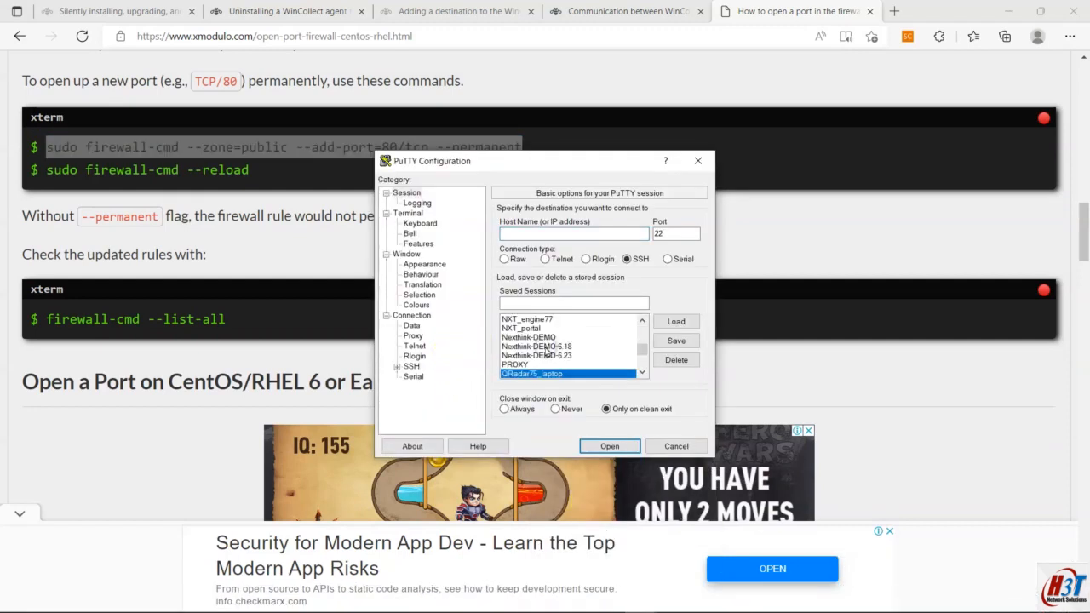
left_click(608, 447)
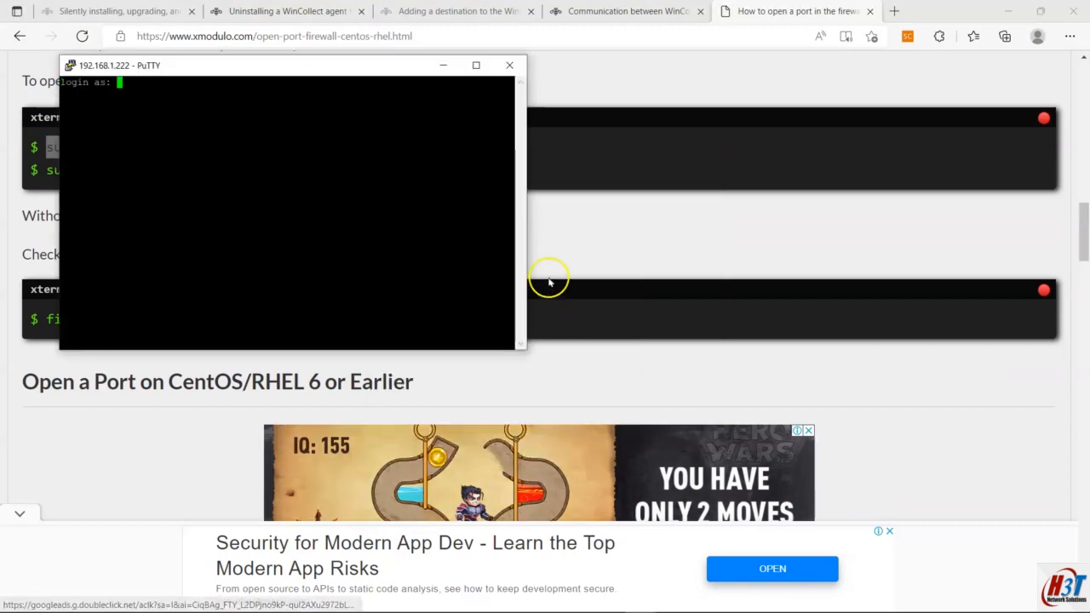
left_click_drag(526, 255, 919, 269)
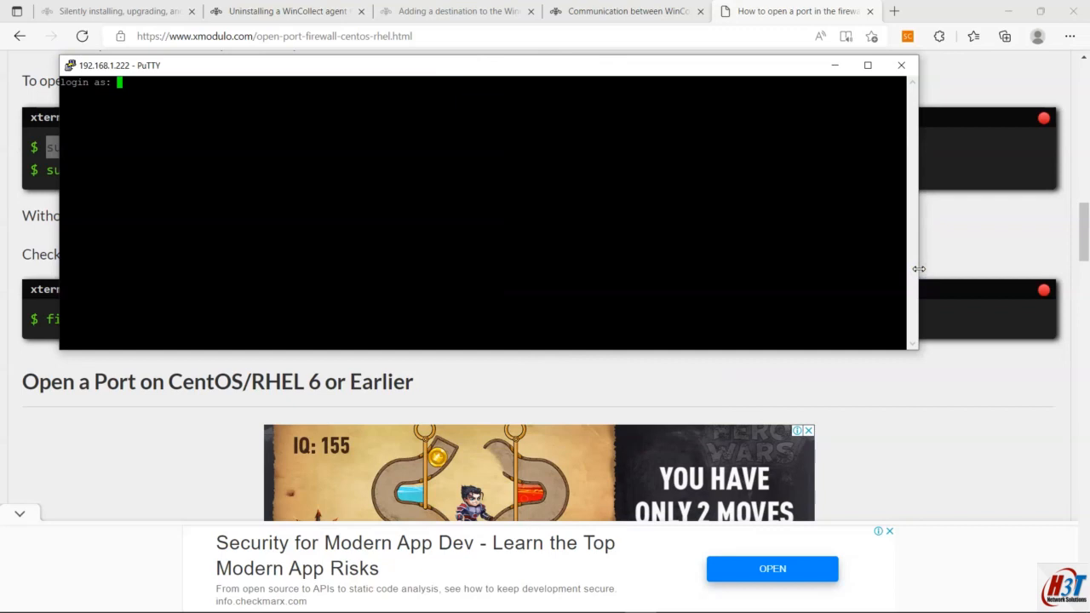
type("root")
key("Return")
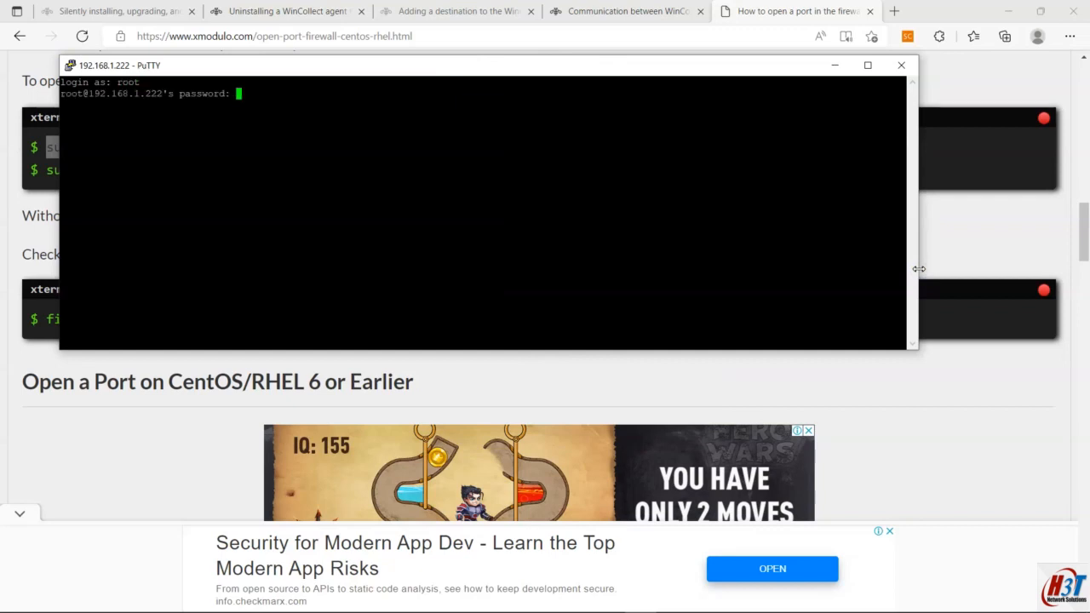
key("Return")
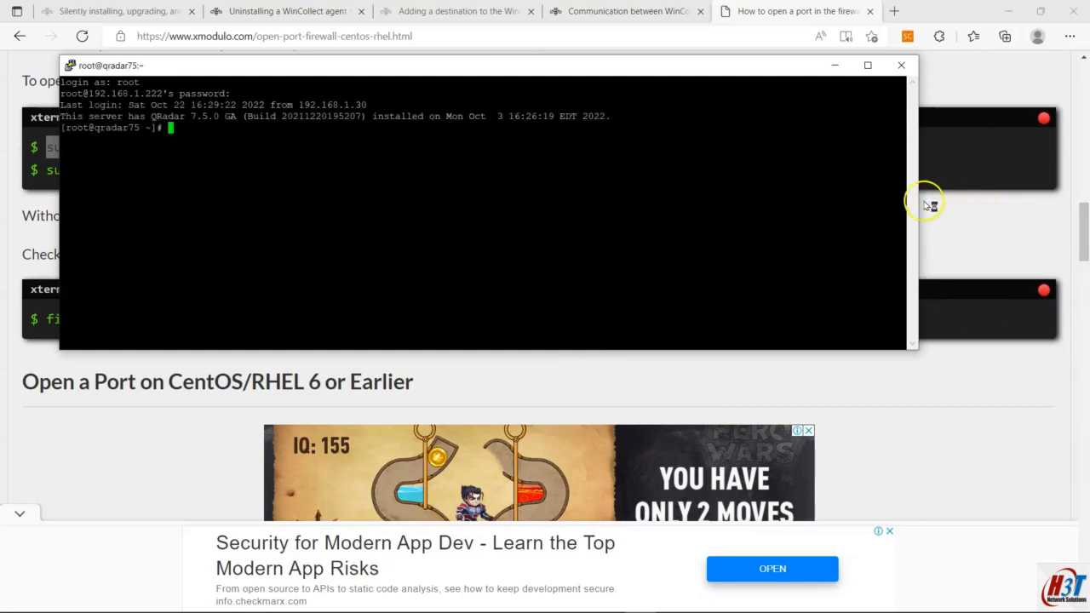
left_click_drag(920, 199, 1066, 201)
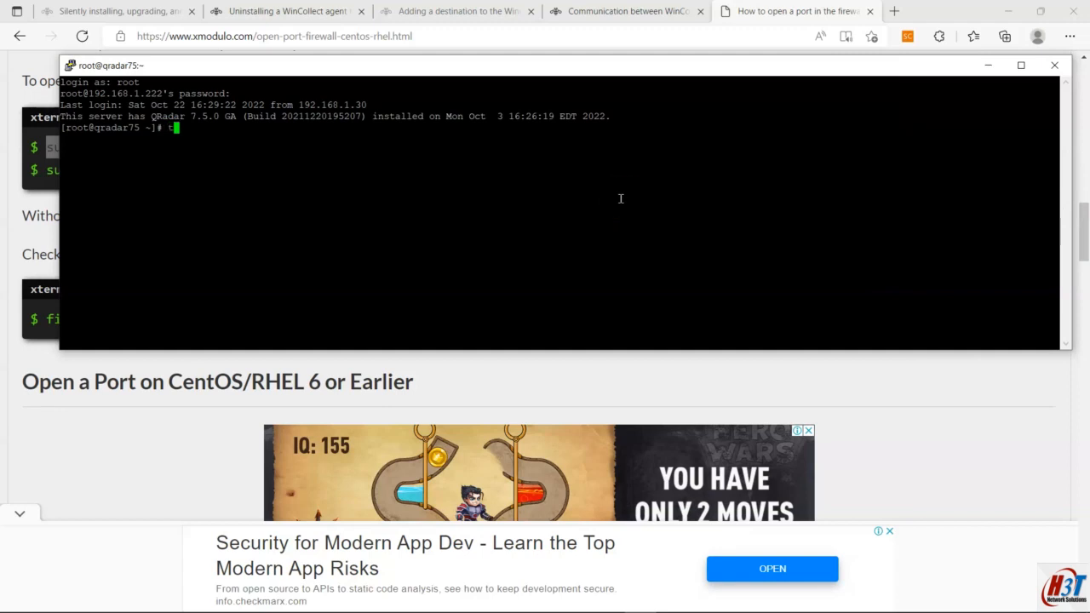
Step: Abandon a tcpdump on port 8143, then run netstat -an | grep -i 8413 to confirm listening
type("p -nni any port 81")
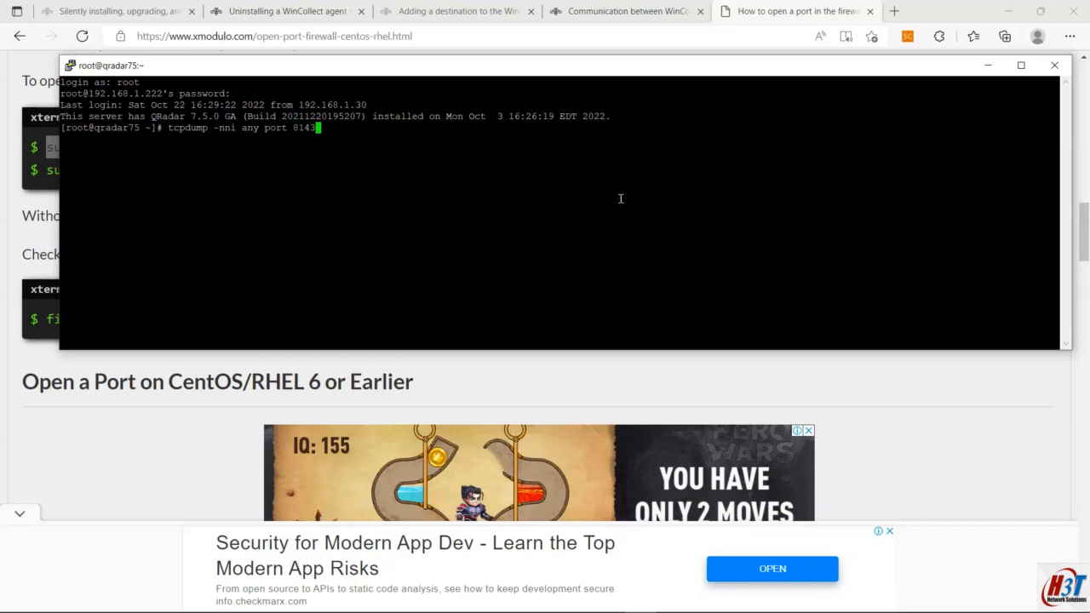
type("43")
key("ctrl+c")
key("Return")
key("Return")
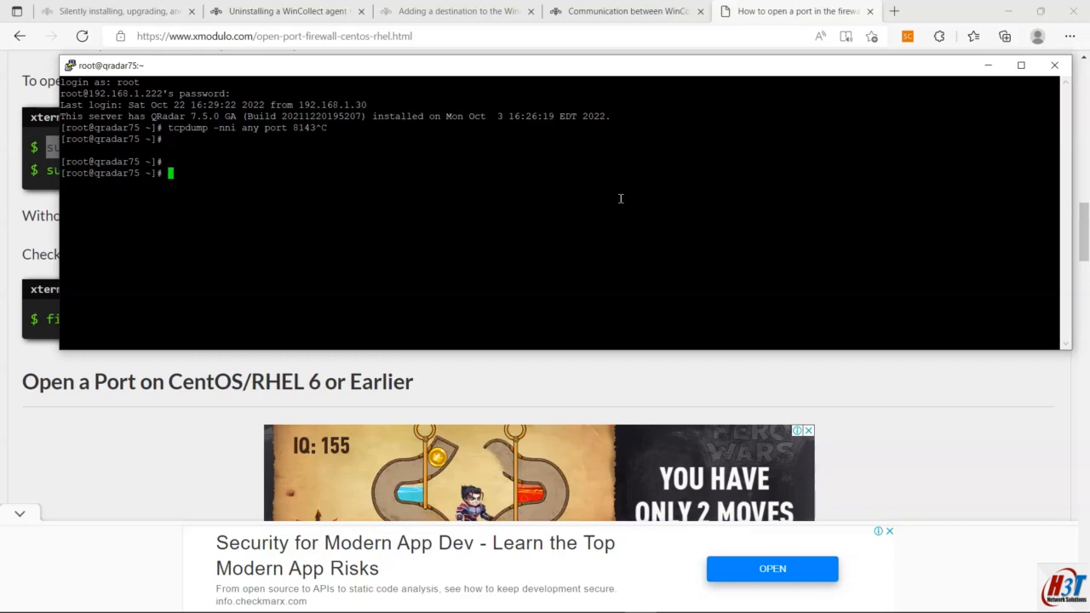
type("netstat -an | grep -i 8143")
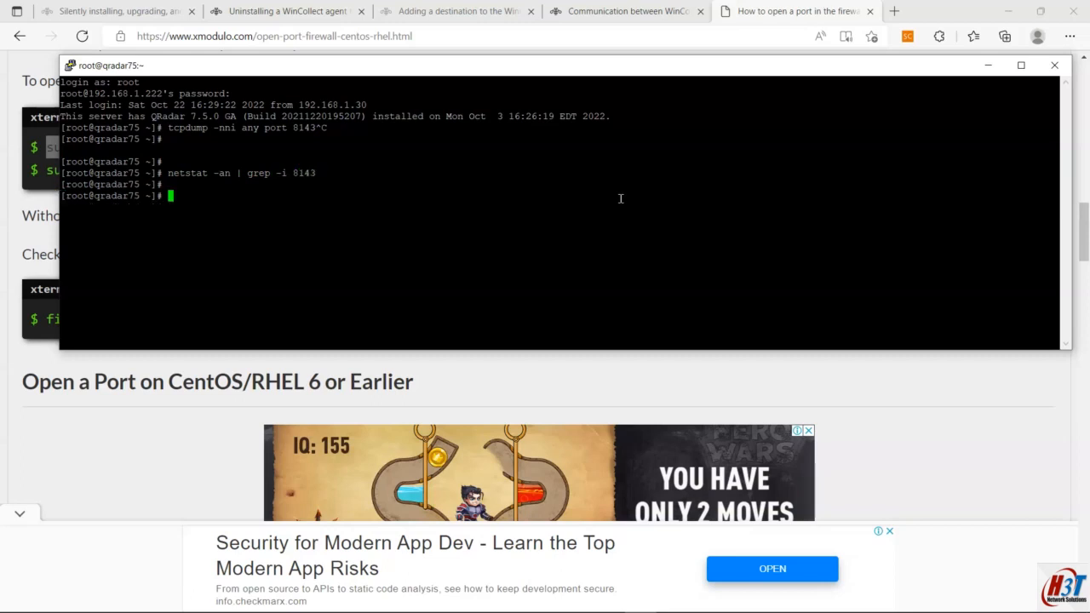
key("Up")
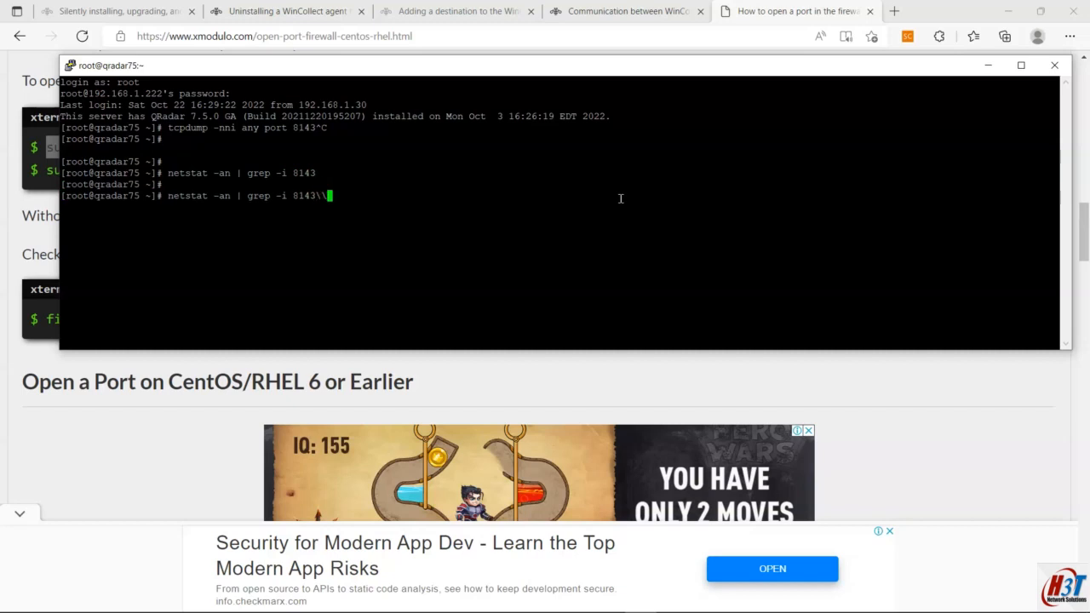
key("BackSpace")
key("BackSpace")
key("BackSpace")
key("BackSpace")
type("413")
key("Return")
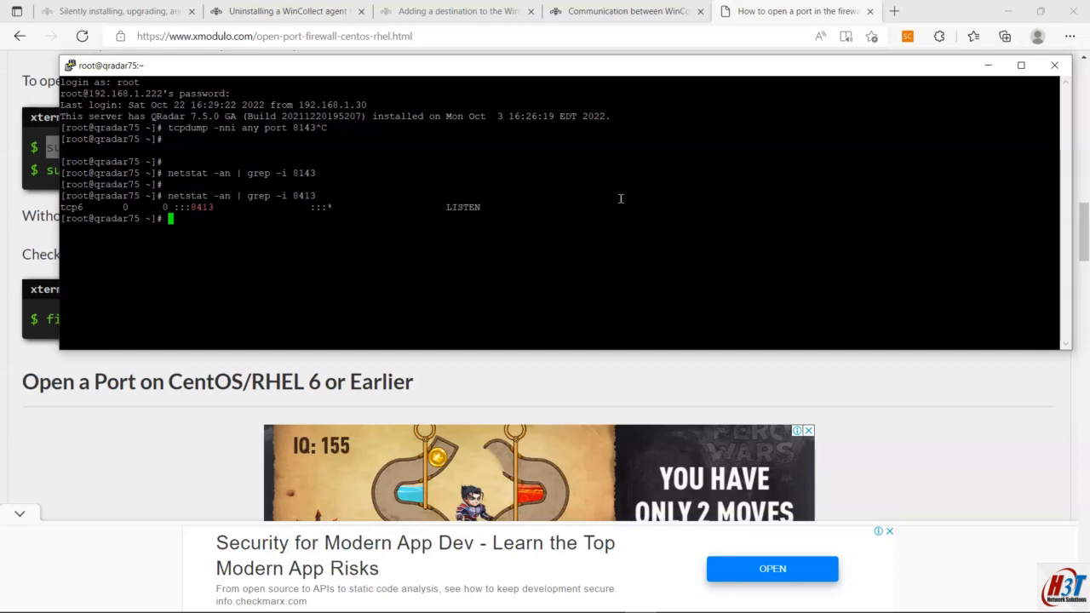
left_click(628, 12)
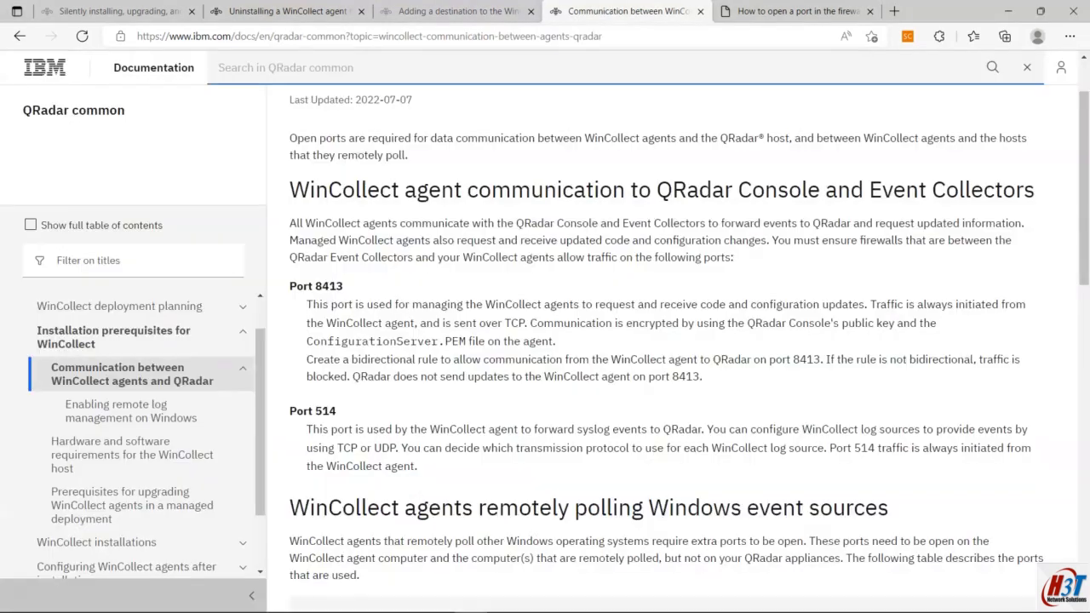
Step: Run a tcpdump capture on the mistyped port 8143, then stop it
key("alt+Tab")
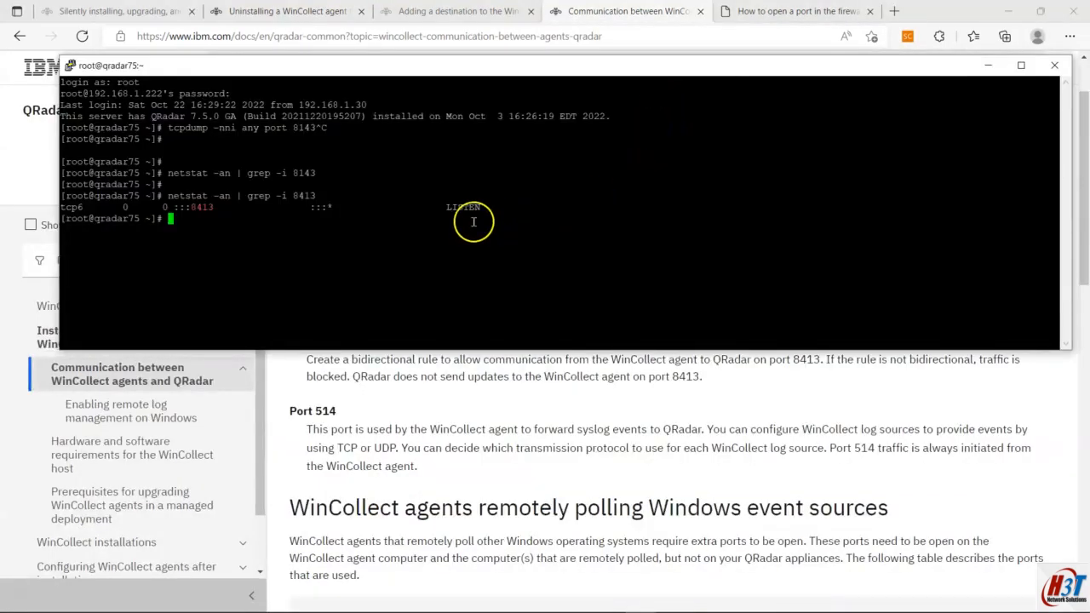
key("Return")
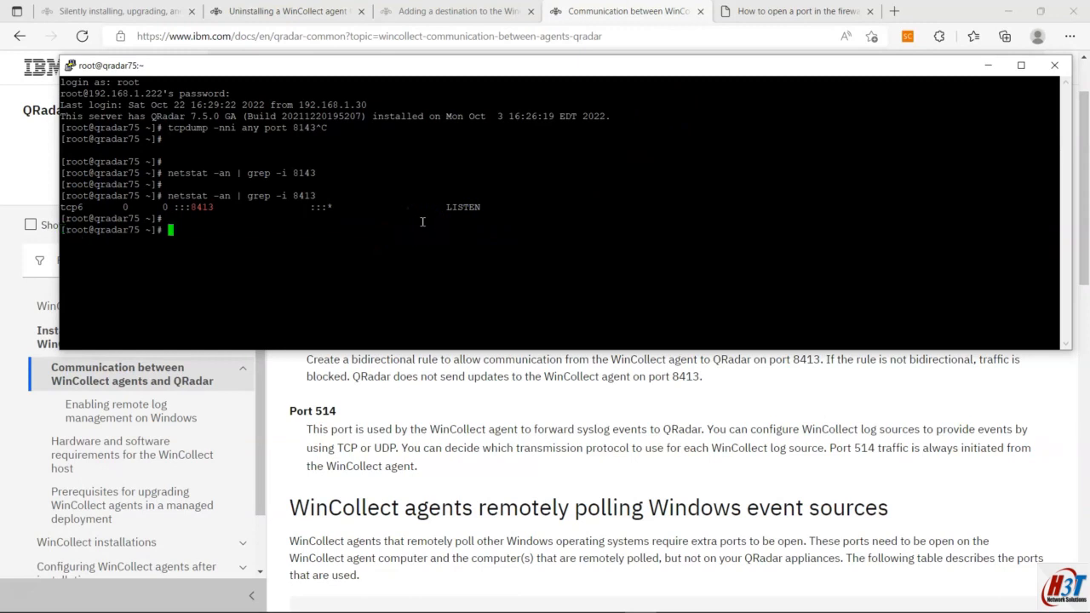
key("Up")
key("Down")
left_click_drag(169, 127, 315, 127)
right_click(315, 128)
key("Return")
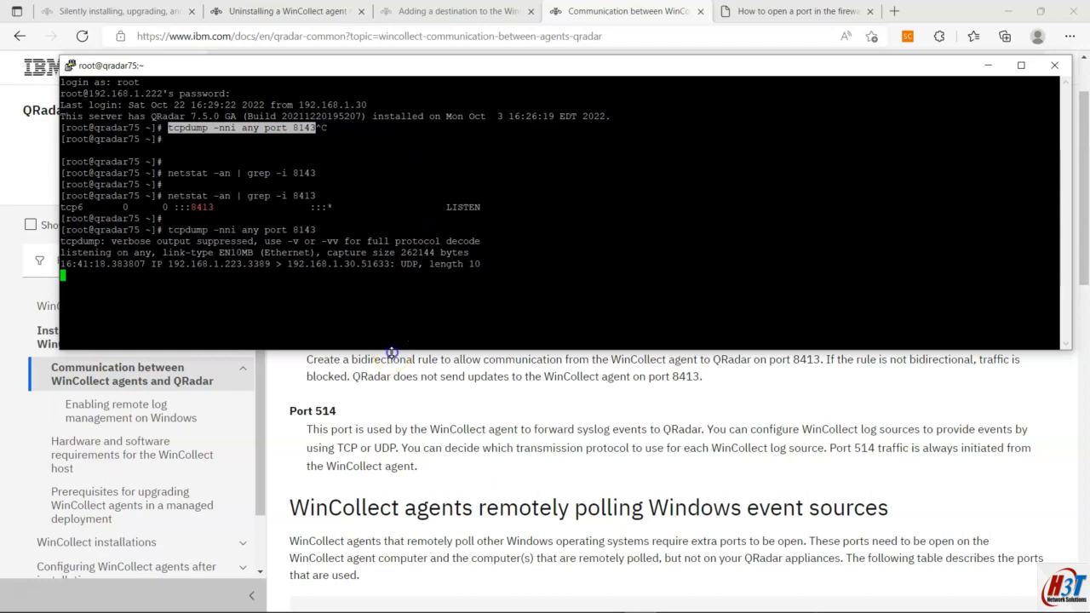
left_click_drag(392, 353, 392, 432)
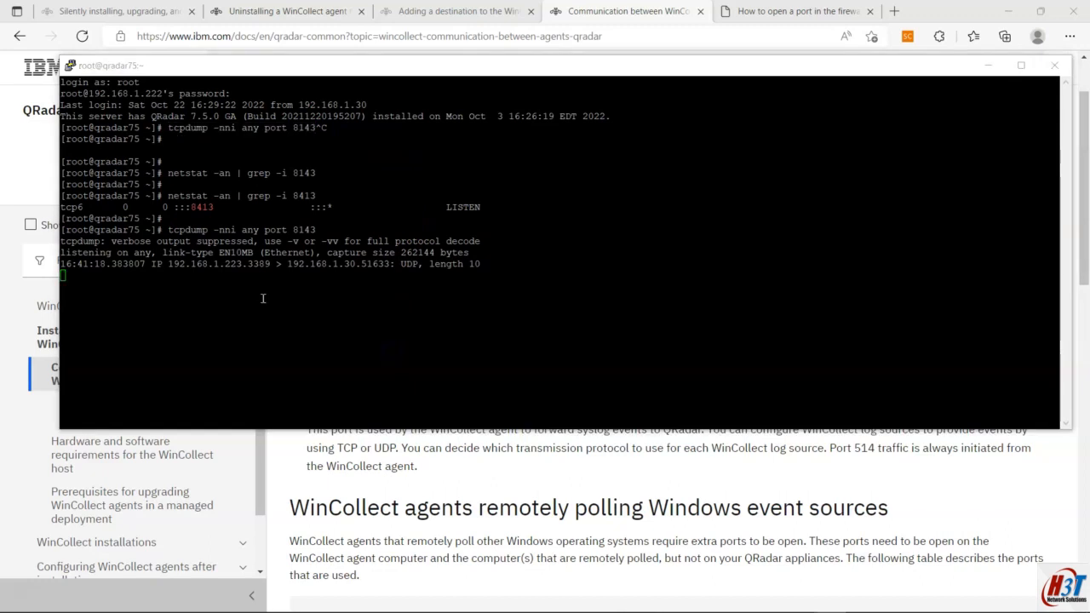
left_click(263, 298)
key("ctrl+c")
key("Return")
Step: Capture port 8413 traffic with tcpdump -xXnni, seeing SYNs from 192.168.1.223, then stop
key("Up")
key("BackSpace")
key("BackSpace")
key("BackSpace")
key("BackSpace")
key("BackSpace")
key("BackSpace")
key("BackSpace")
key("BackSpace")
key("BackSpace")
key("BackSpace")
key("BackSpace")
key("BackSpace")
key("BackSpace")
key("BackSpace")
key("BackSpace")
key("BackSpace")
key("BackSpace")
key("BackSpace")
key("BackSpace")
key("BackSpace")
key("BackSpace")
key("BackSpace")
key("BackSpace")
key("BackSpace")
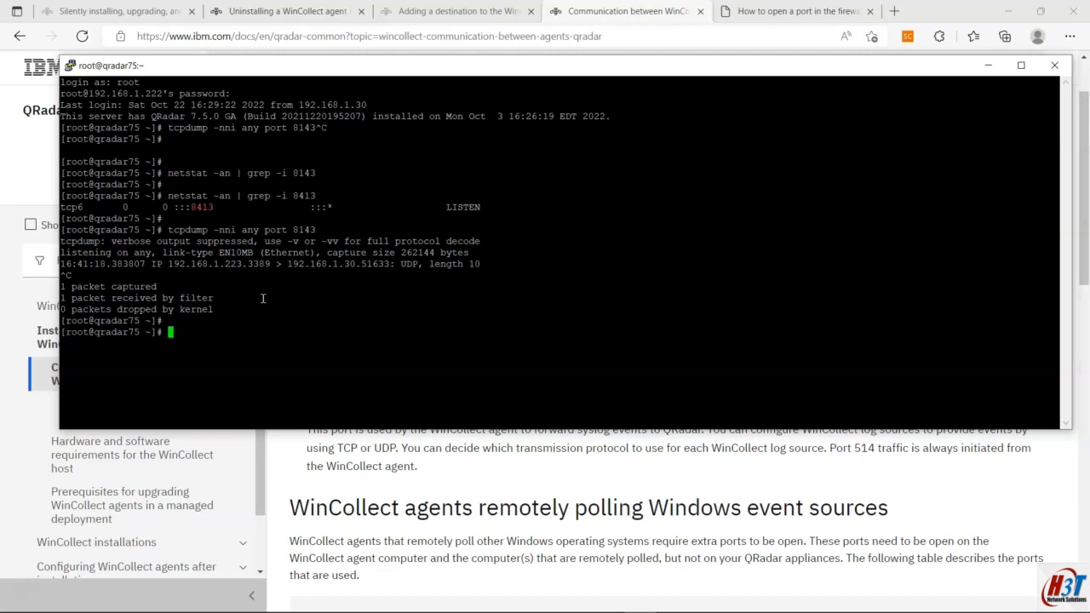
right_click(263, 299)
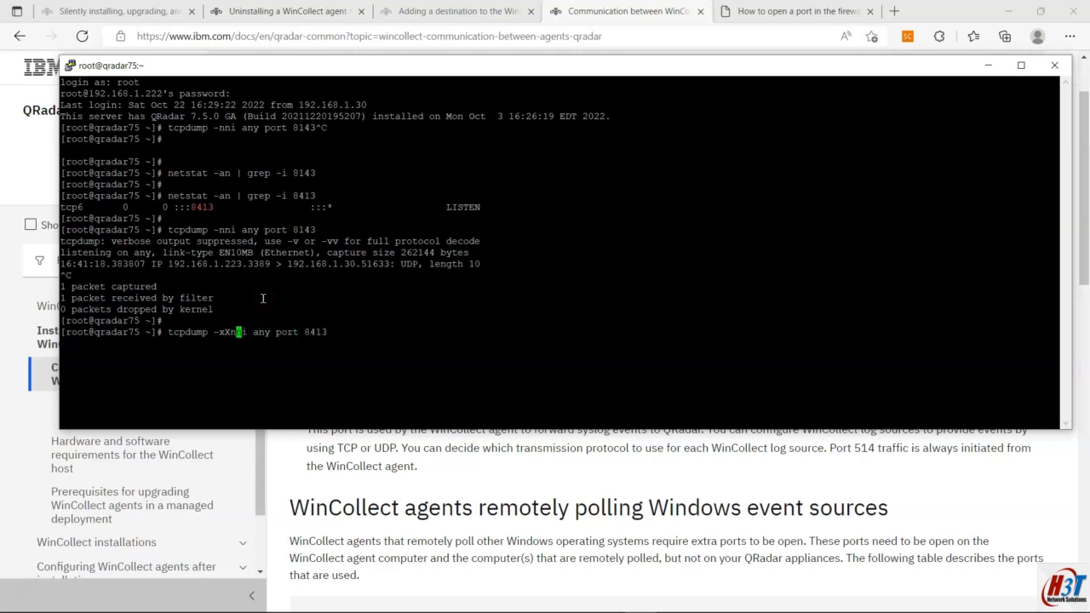
key("Return")
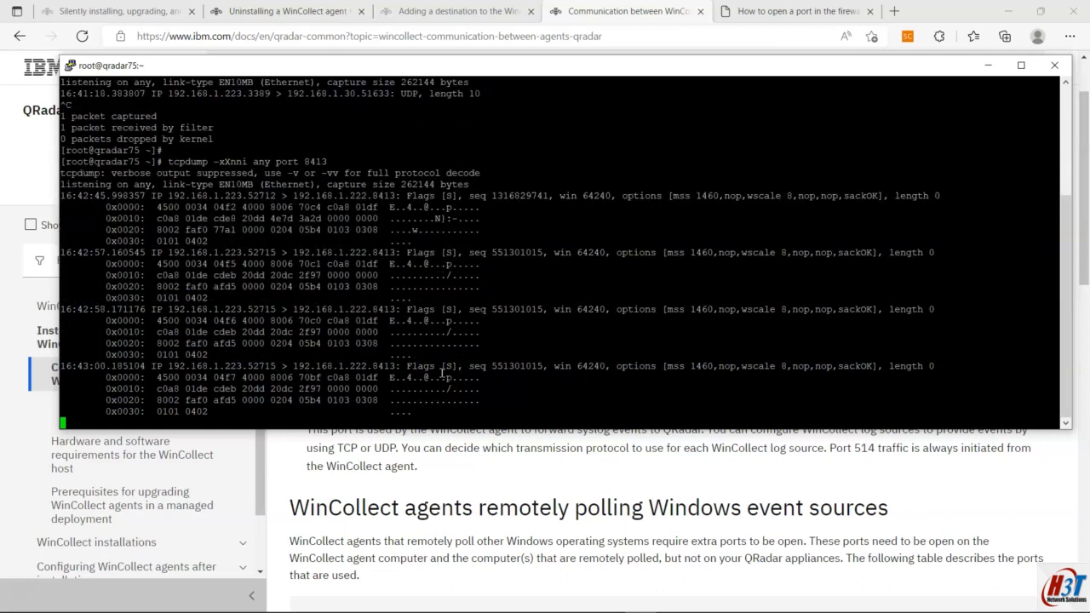
key("ctrl+c")
key("Return")
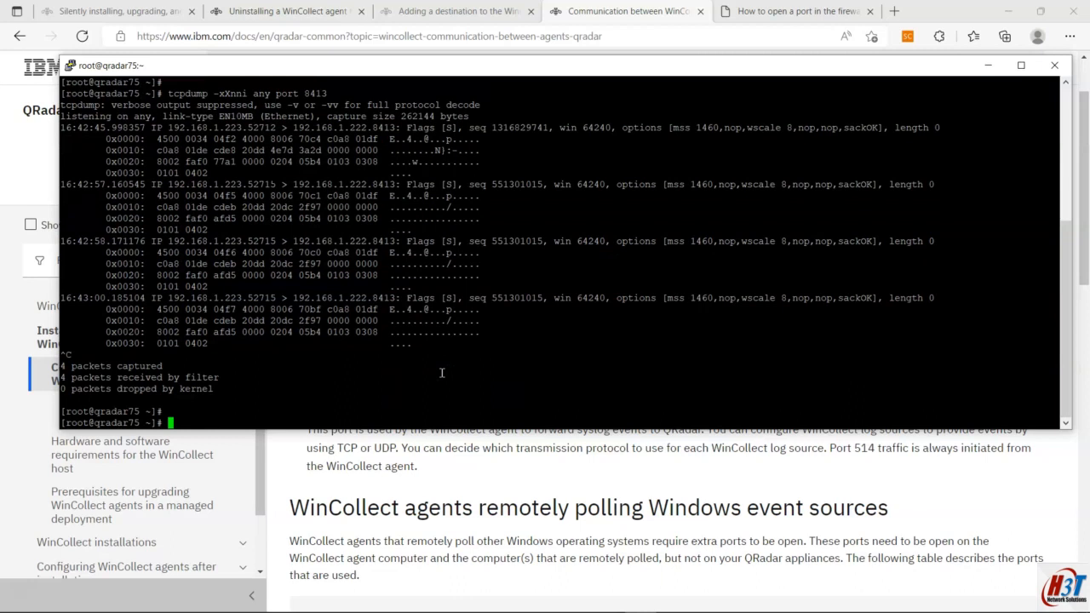
Step: Run firewall-cmd to permanently add 8413/tcp, which reports FirewallD is not running
left_click(775, 11)
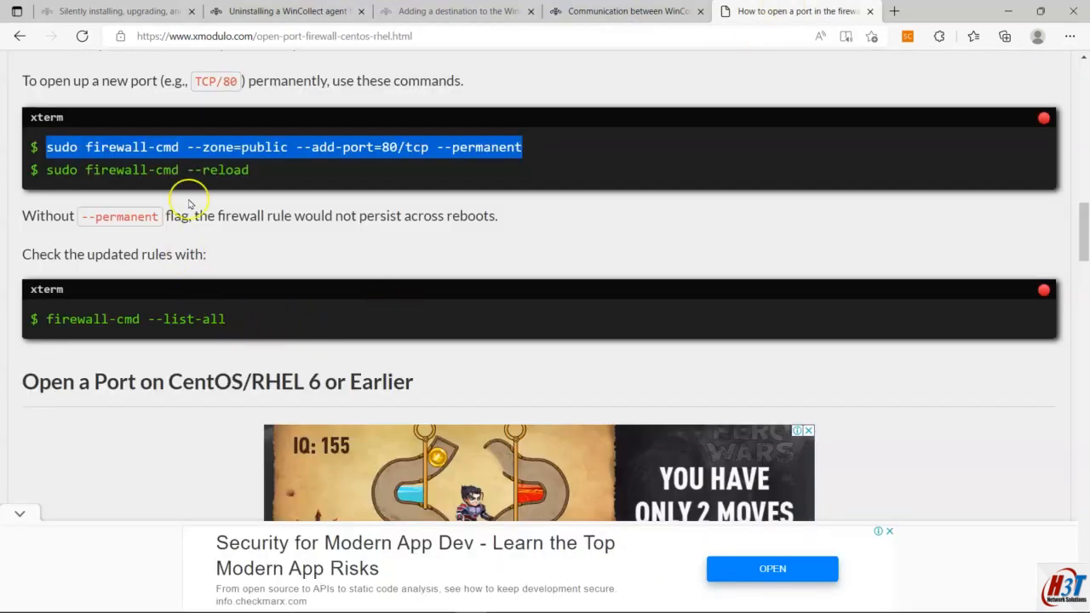
right_click(187, 148)
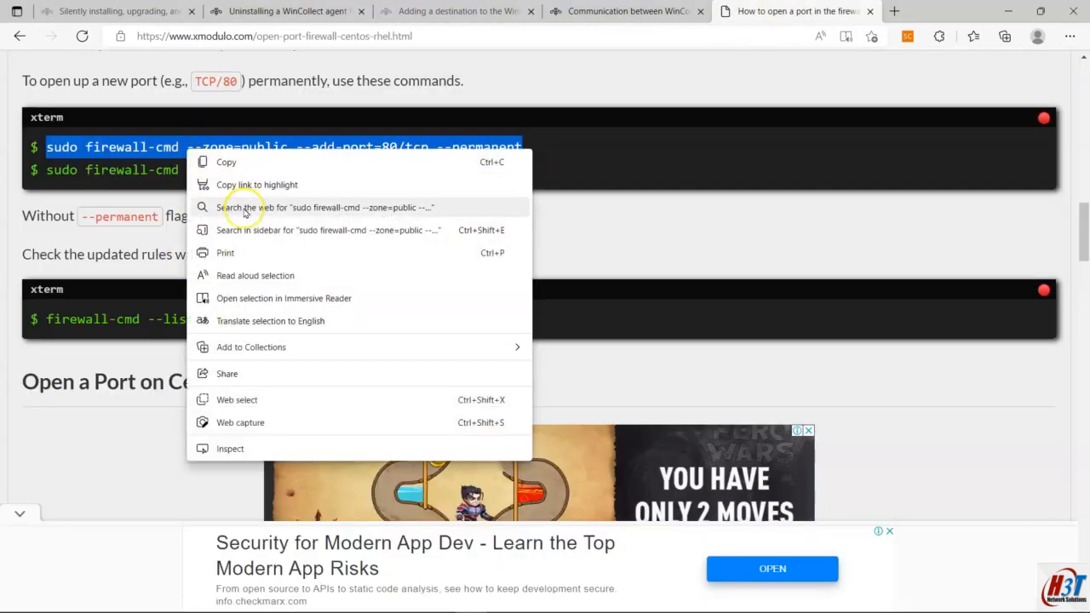
left_click(266, 162)
key("alt+Tab")
right_click(322, 342)
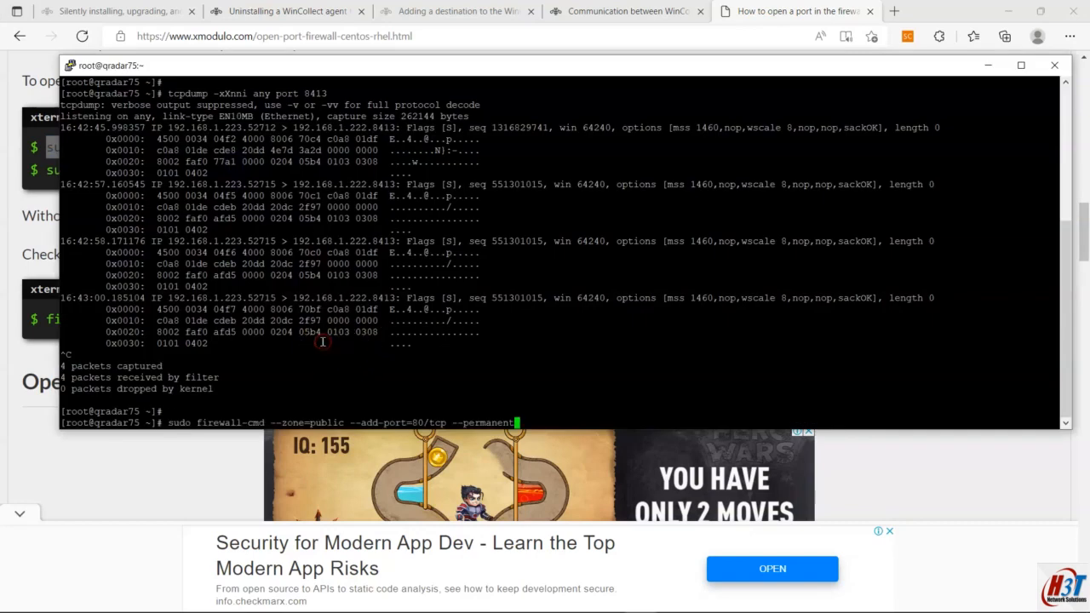
key("Left")
key("Left")
key("Left")
key("BackSpace")
key("BackSpace")
type("8413")
key("Return")
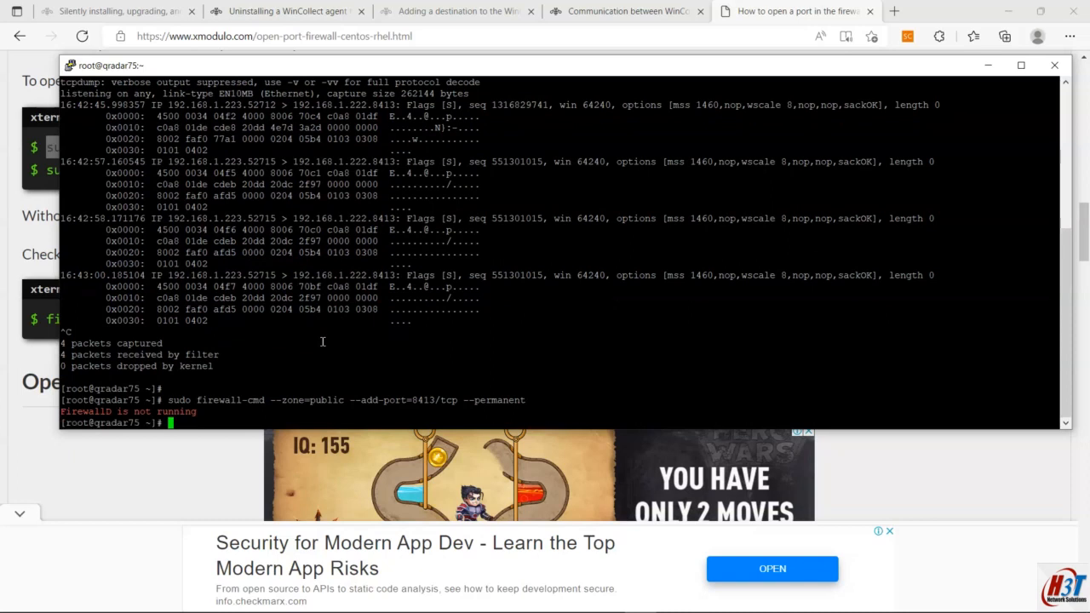
Step: Scroll to the CentOS/RHEL 6 iptables section and select the 'sudo iptables -I INPUT' command
left_click(182, 482)
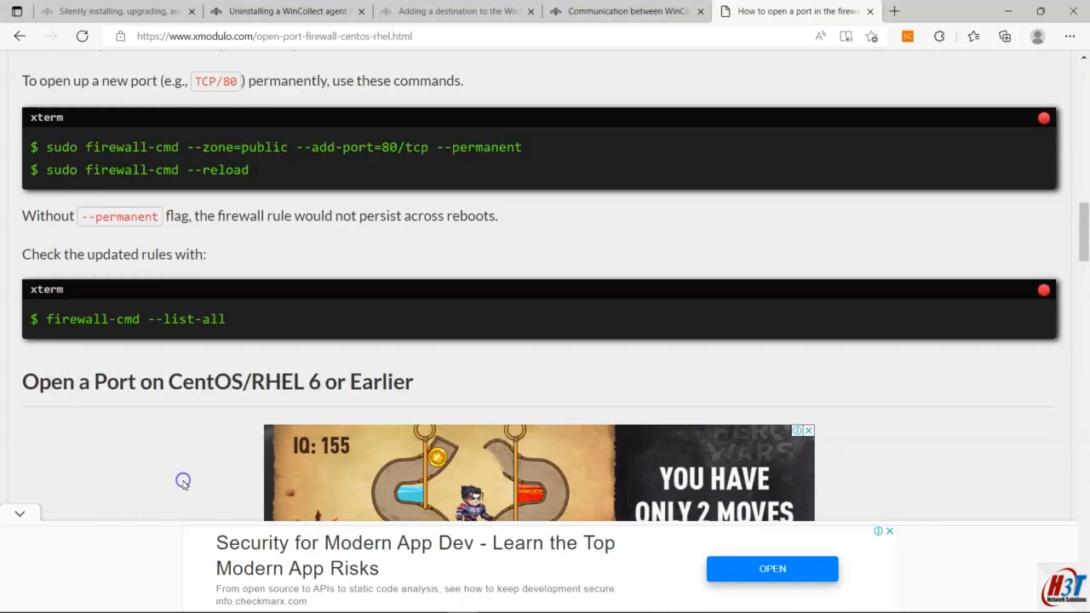
scroll(182, 482, "down", 3)
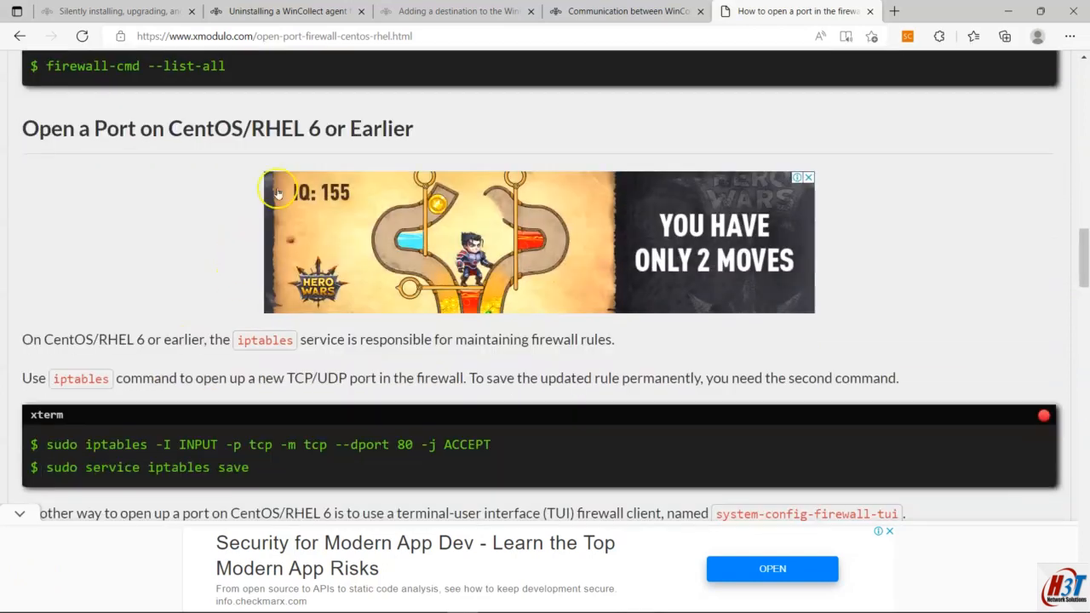
scroll(211, 171, "down", 2)
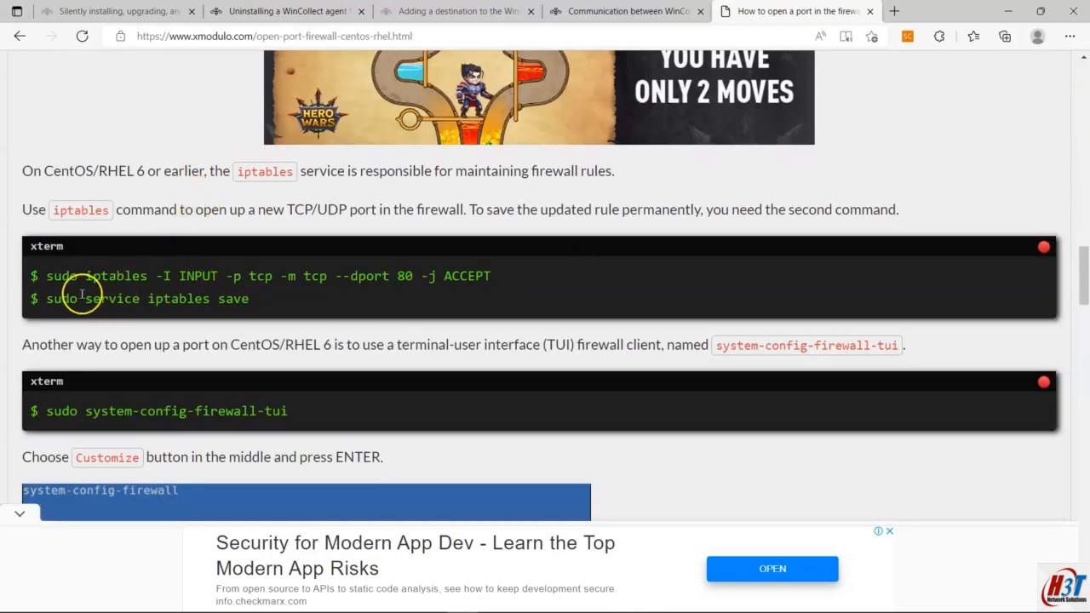
left_click_drag(34, 276, 487, 275)
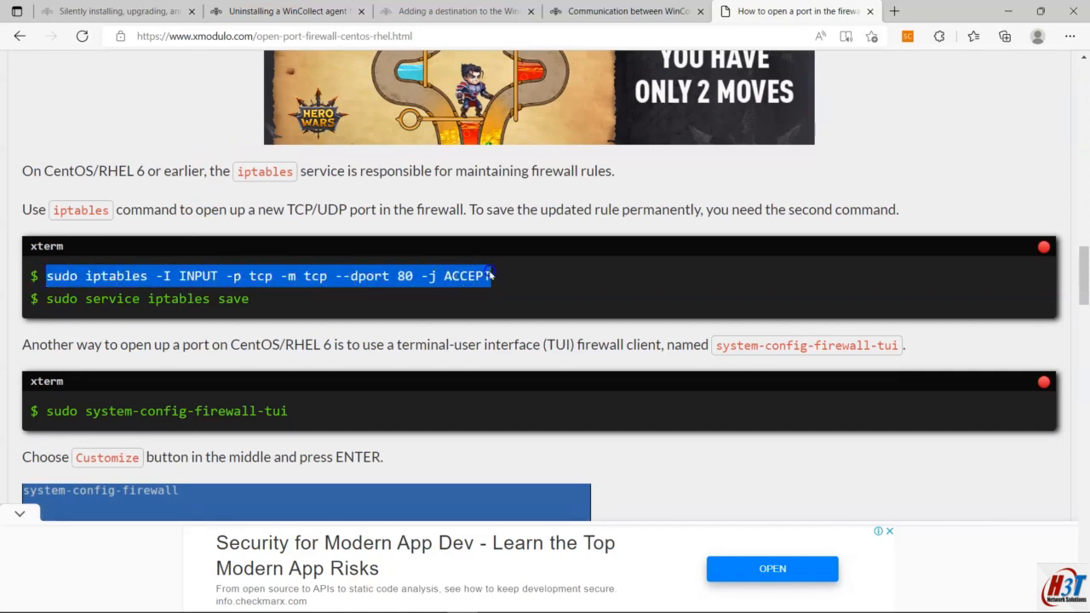
Step: Add an iptables INPUT rule accepting TCP --dport 8413
key("alt+Tab")
right_click(539, 370)
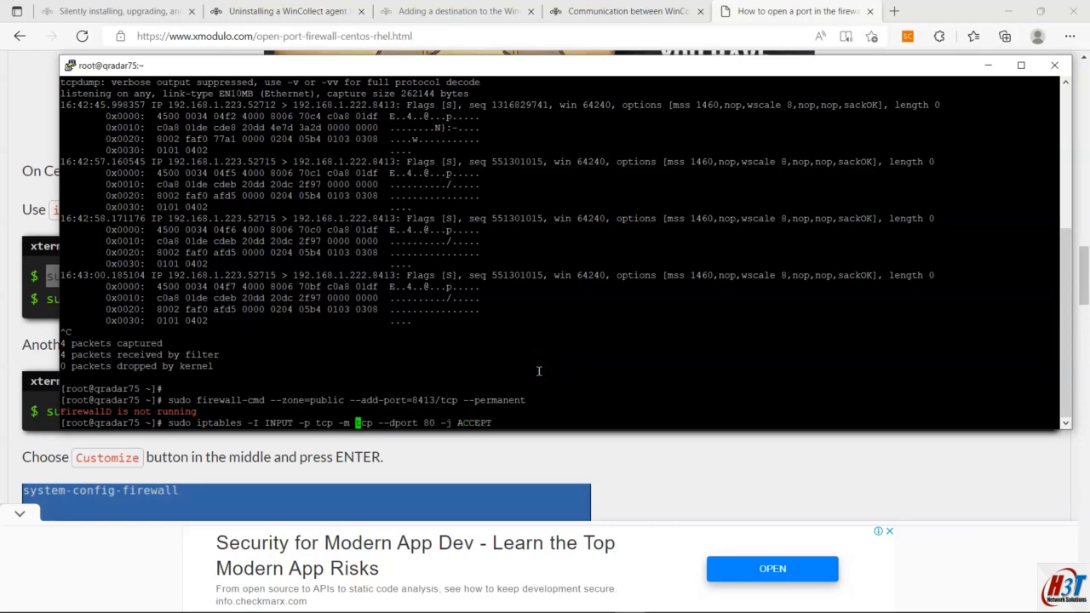
key("Left")
key("Left")
key("Left")
key("Left")
key("Left")
key("Left")
key("Left")
key("Left")
key("Left")
key("BackSpace")
key("Delete")
type("8413")
key("Return")
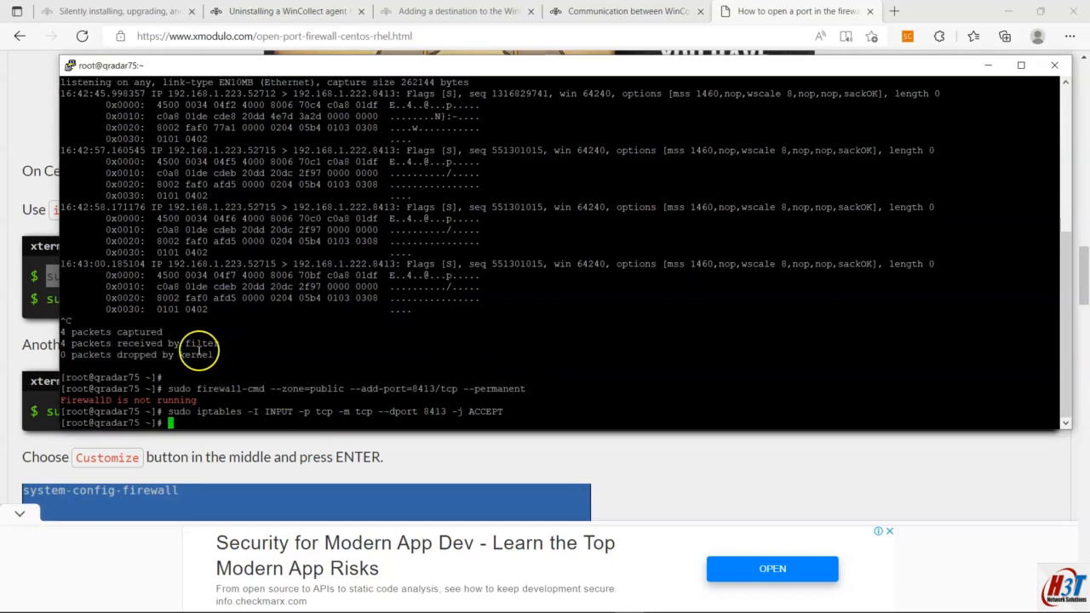
Step: Run 'sudo service iptables save' to write the rules to /etc/sysconfig/iptables
left_click(32, 334)
left_click_drag(249, 299, 46, 303)
key("alt+Tab")
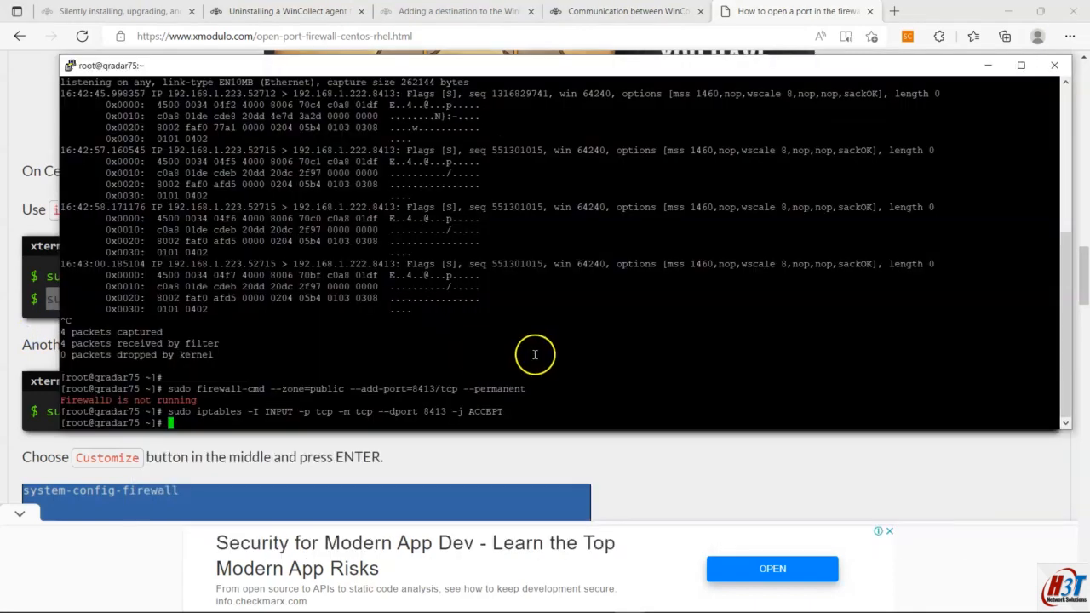
right_click(535, 354)
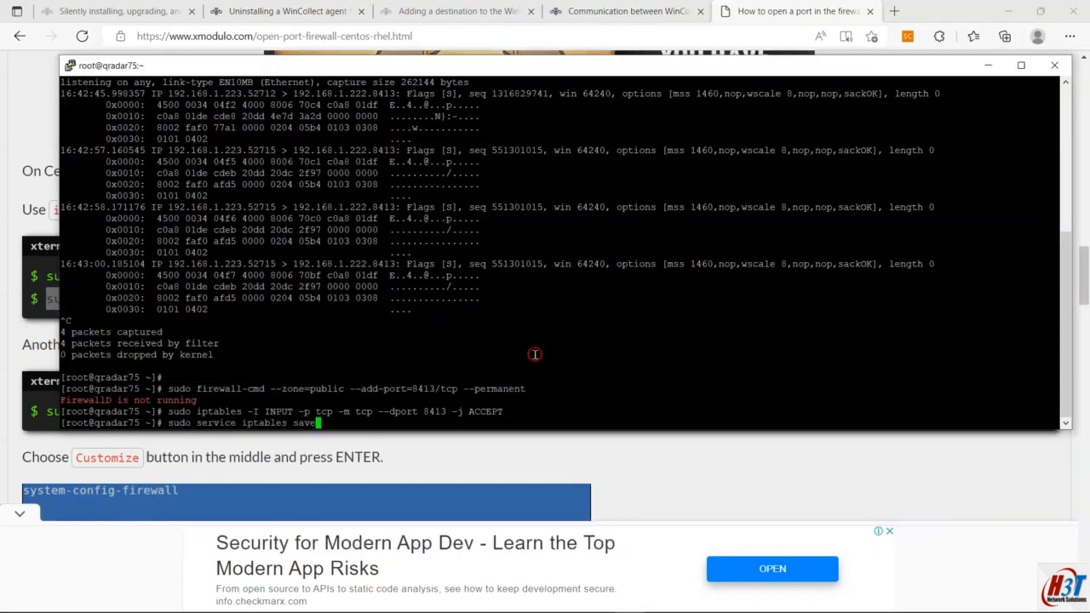
key("Return")
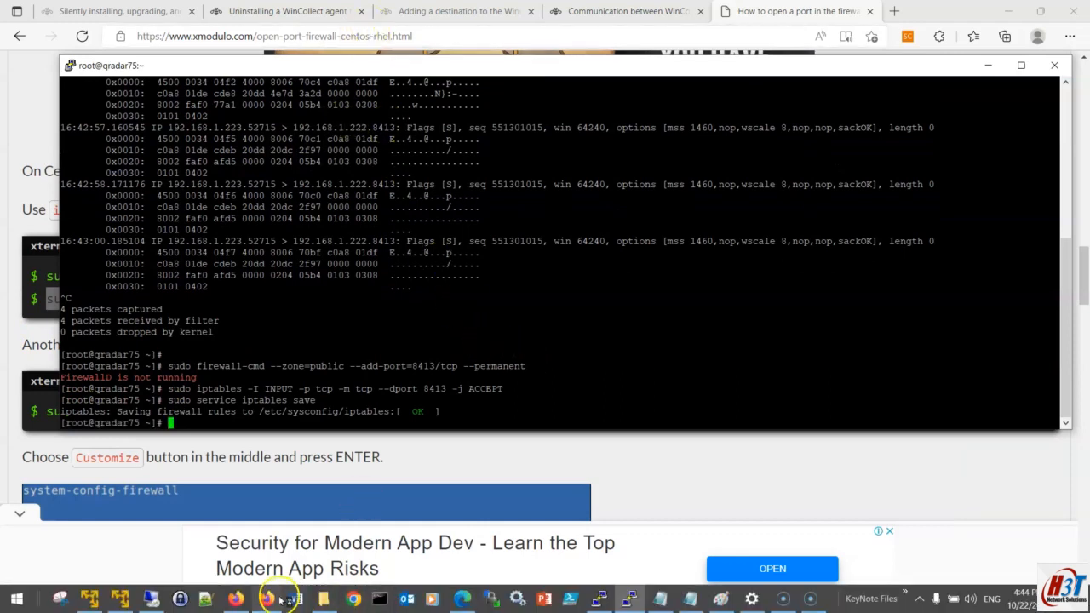
Step: Scroll through the incoming WinCollect events in QRadar's Log Activity table
left_click(238, 599)
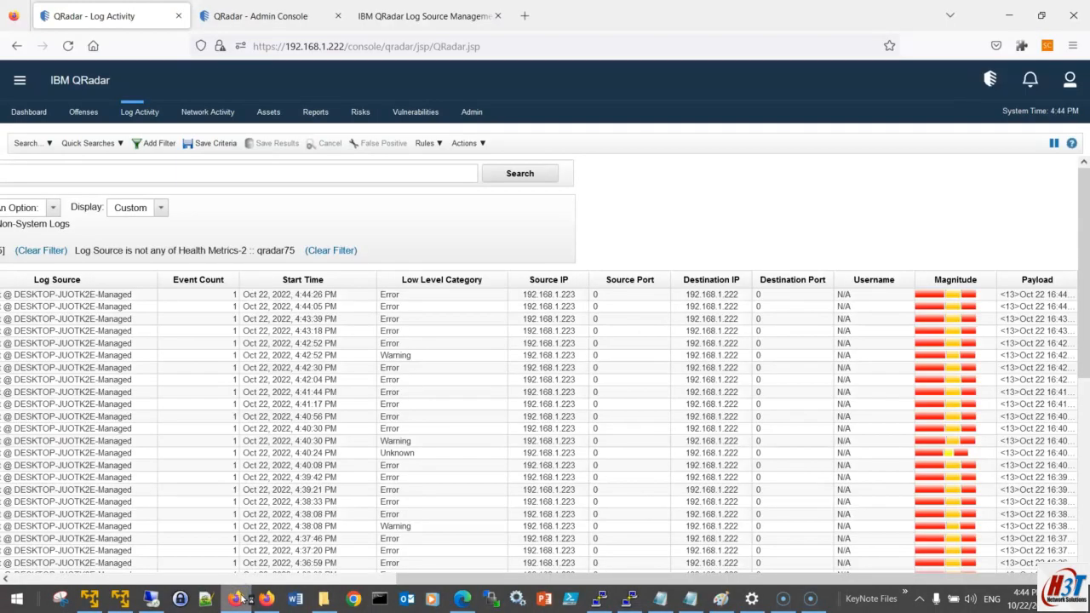
left_click_drag(467, 579, 43, 580)
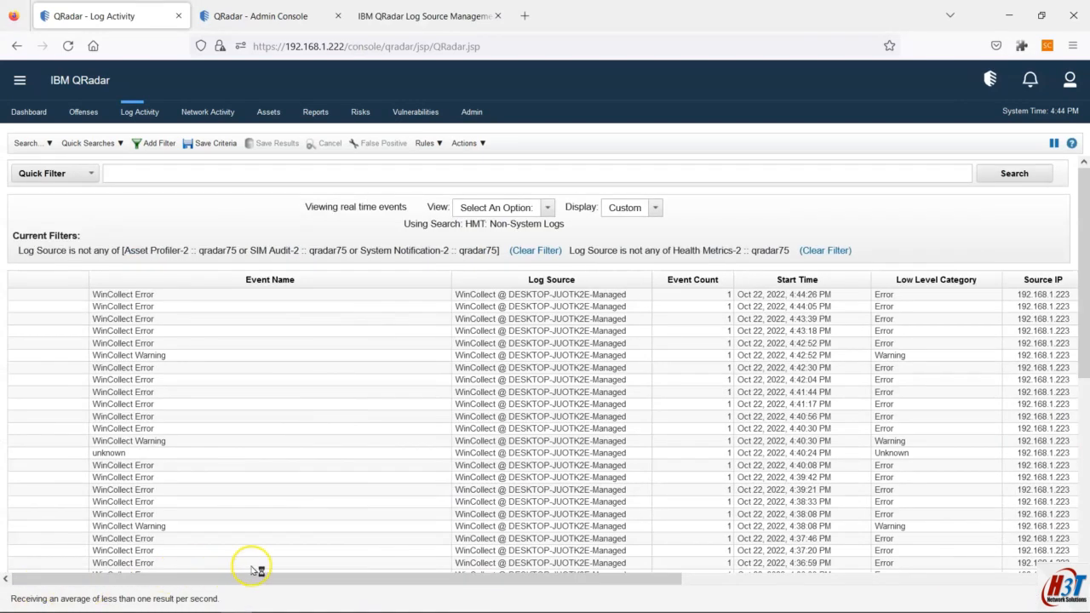
left_click_drag(447, 579, 864, 598)
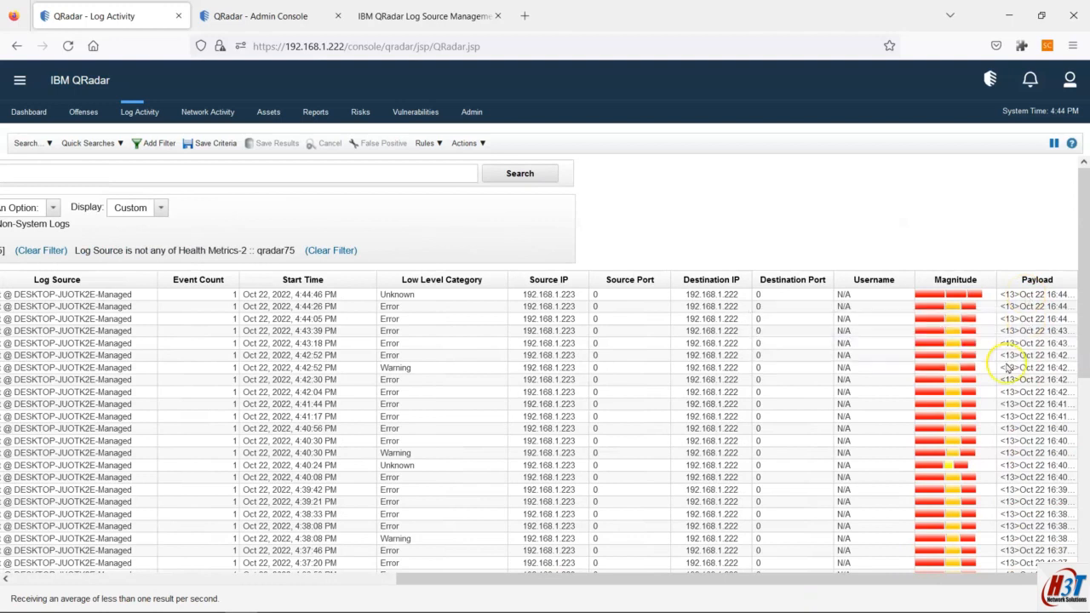
left_click_drag(915, 581, 397, 601)
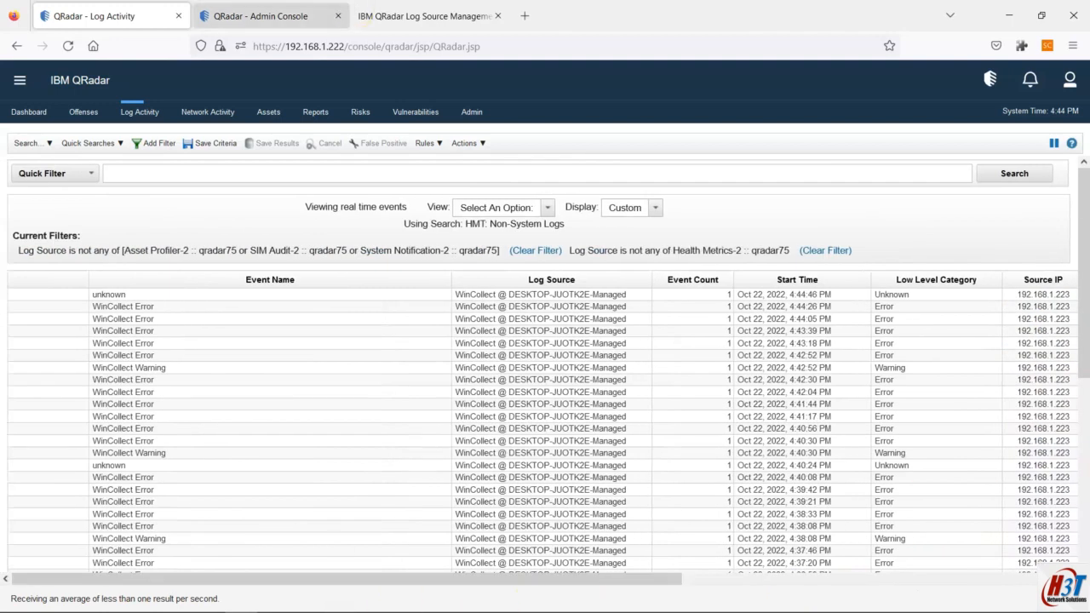
Step: Check the single Running WinCollect agent, then return to the Admin Console Data Sources page
left_click(260, 15)
left_click(322, 243)
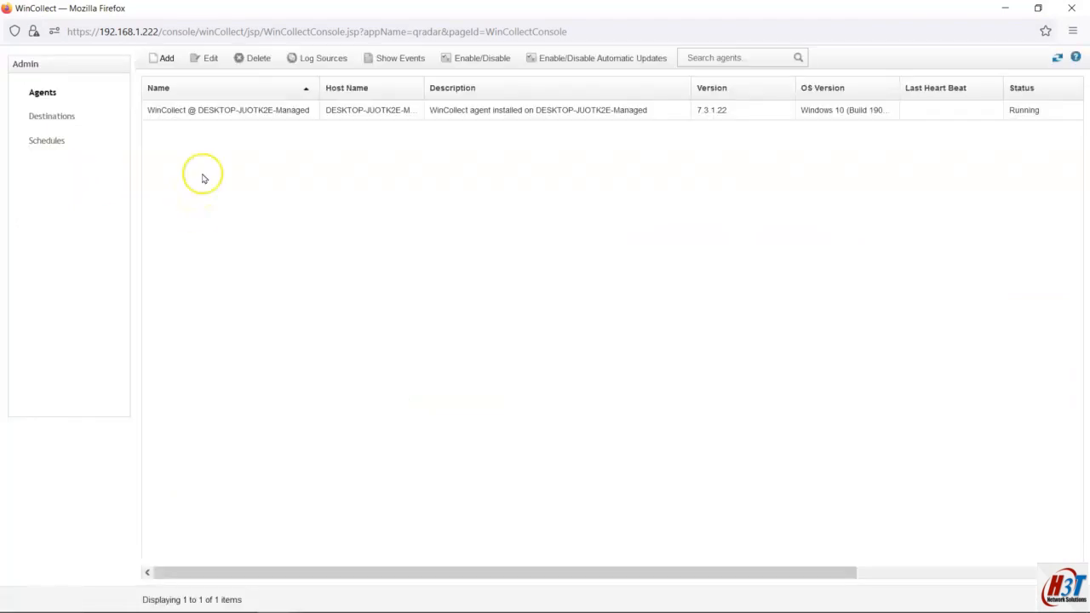
left_click(323, 116)
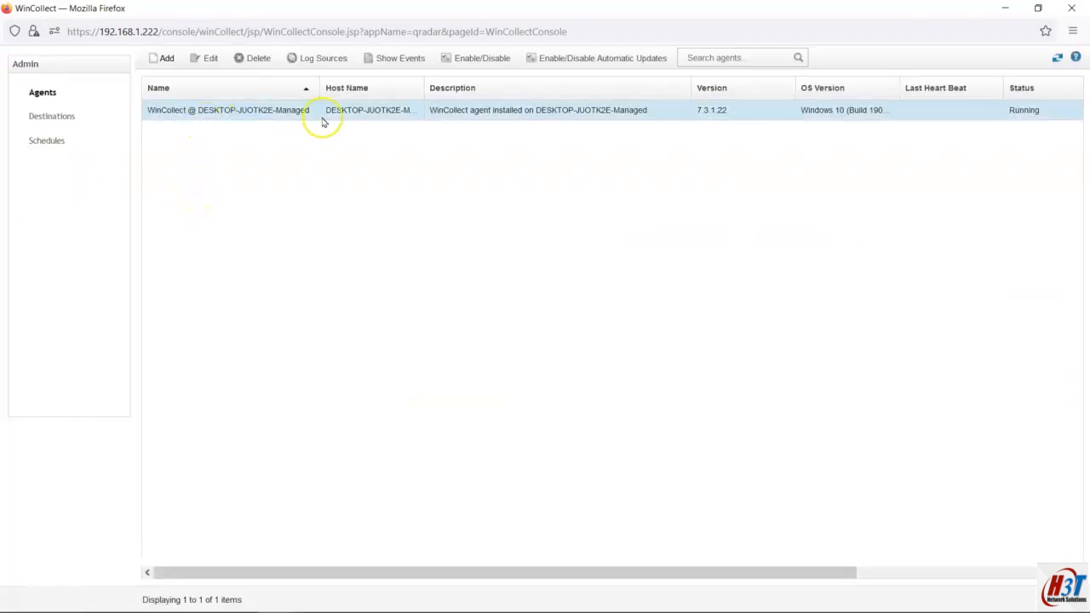
left_click(562, 116)
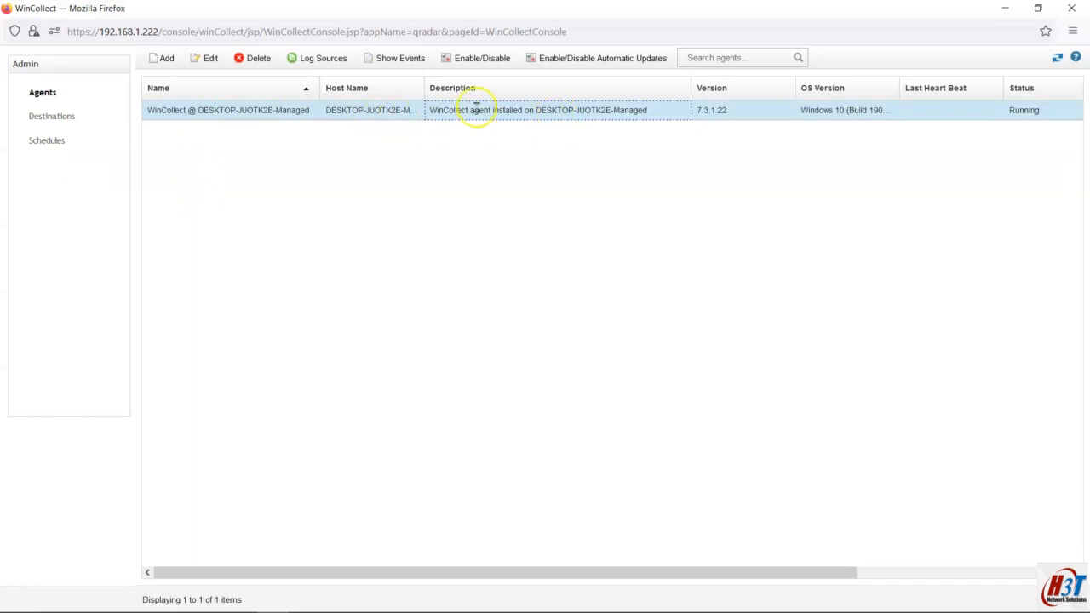
key("alt+Tab")
left_click(365, 181)
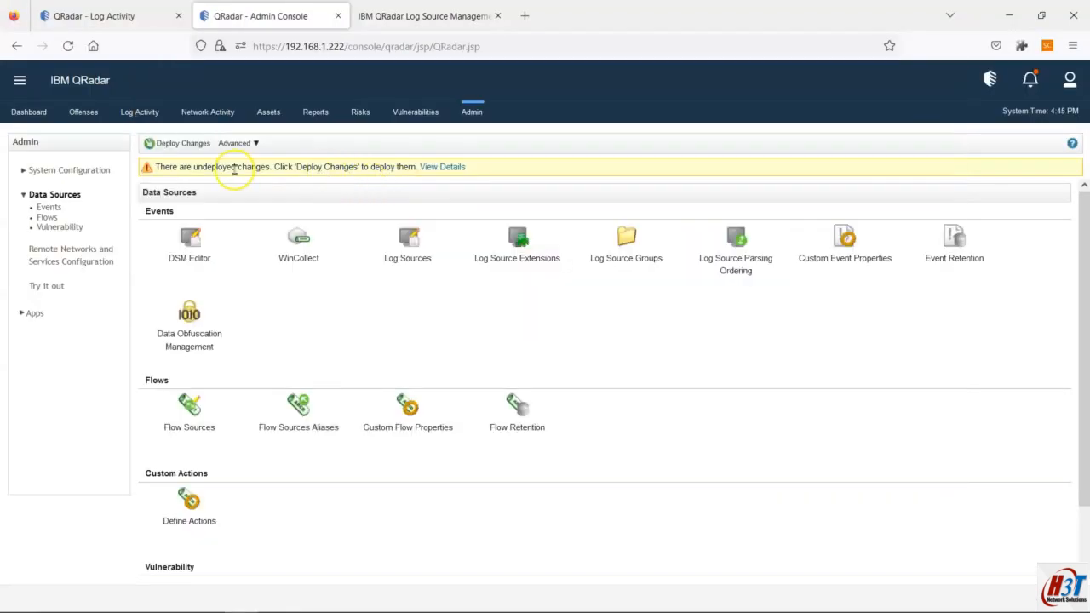
Step: Review the details of the two log sources awaiting deployment
left_click(443, 167)
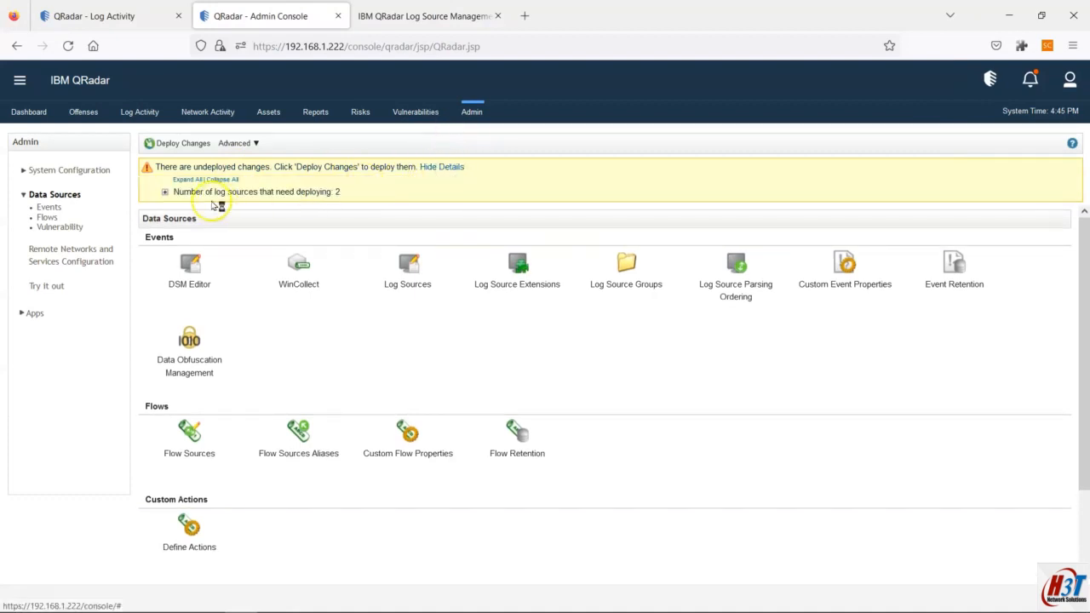
left_click(165, 191)
left_click(111, 16)
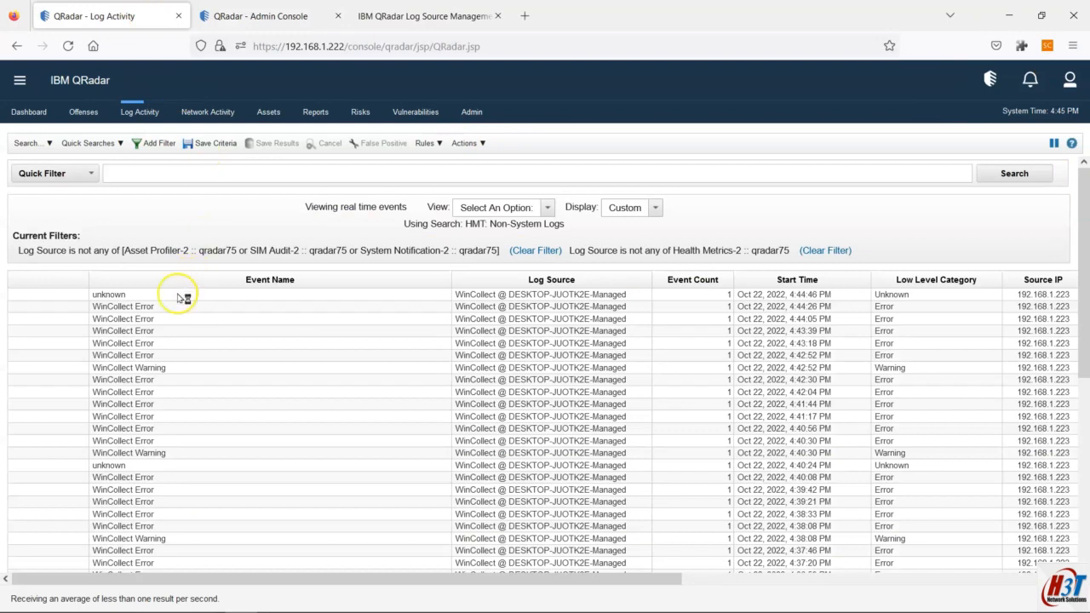
left_click(422, 24)
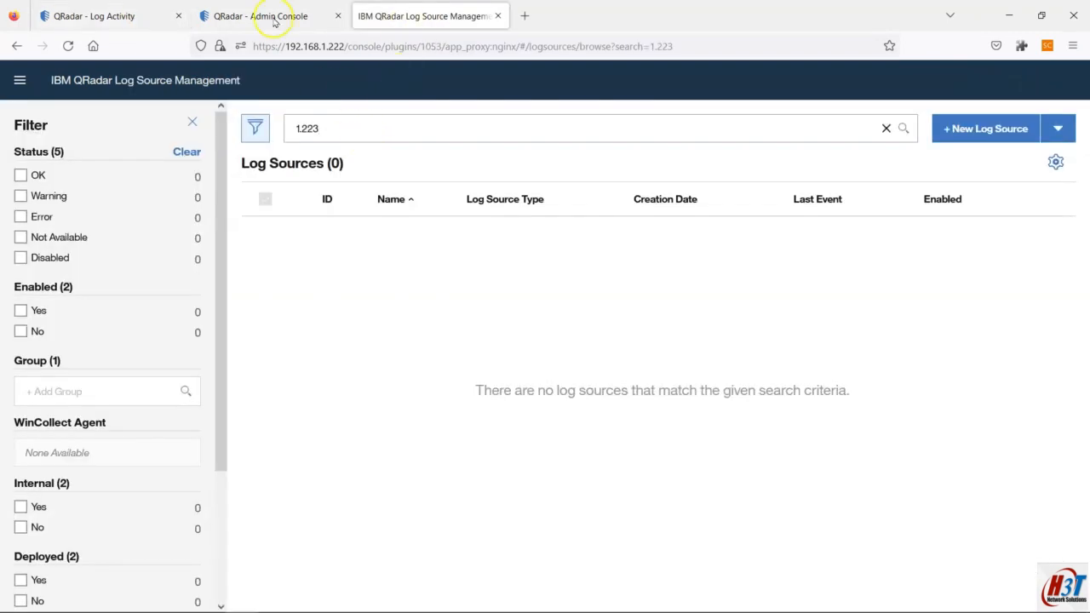
left_click(274, 18)
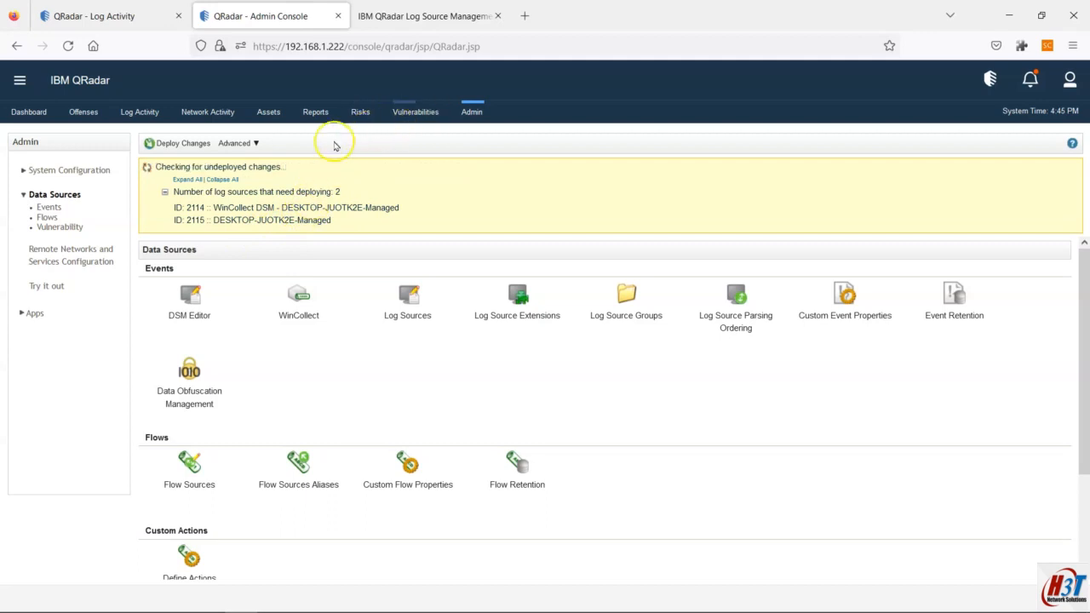
Step: Deploy the pending changes to 192.168.1.222 and watch incoming events during deployment
left_click(191, 143)
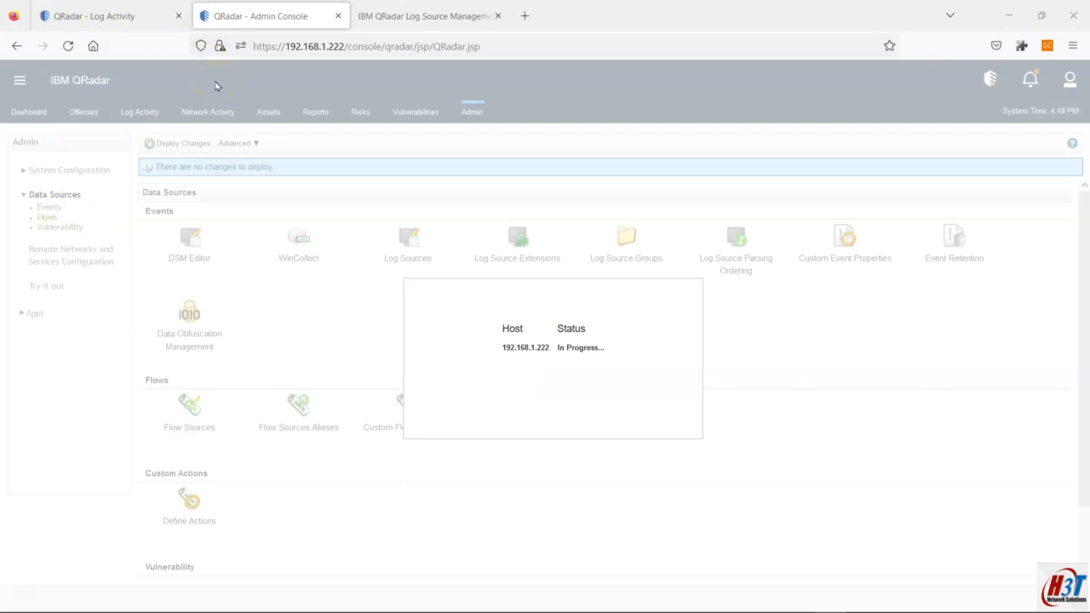
left_click(106, 9)
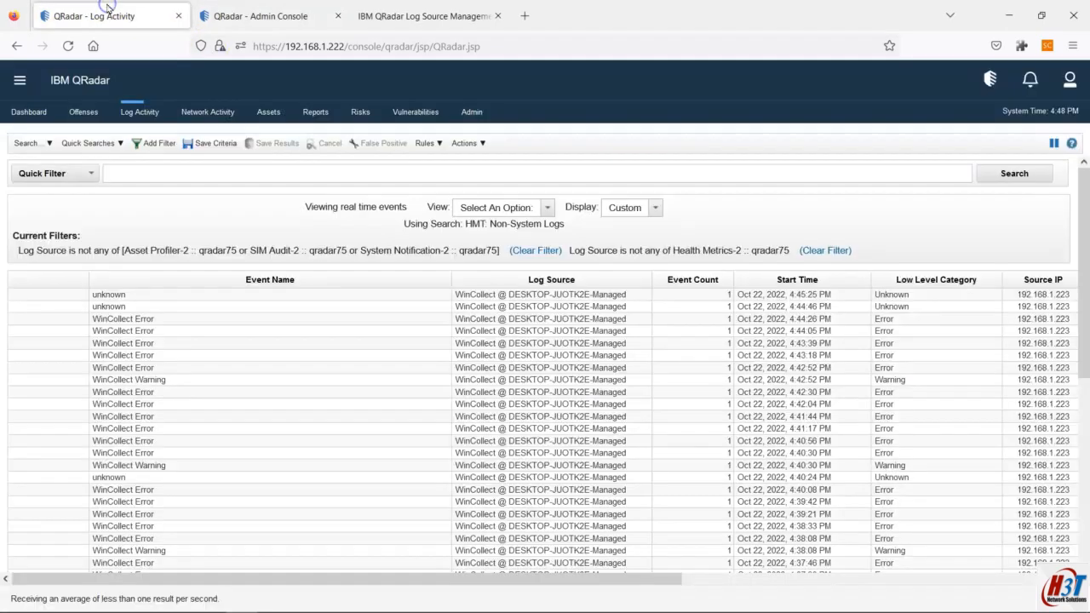
left_click(291, 12)
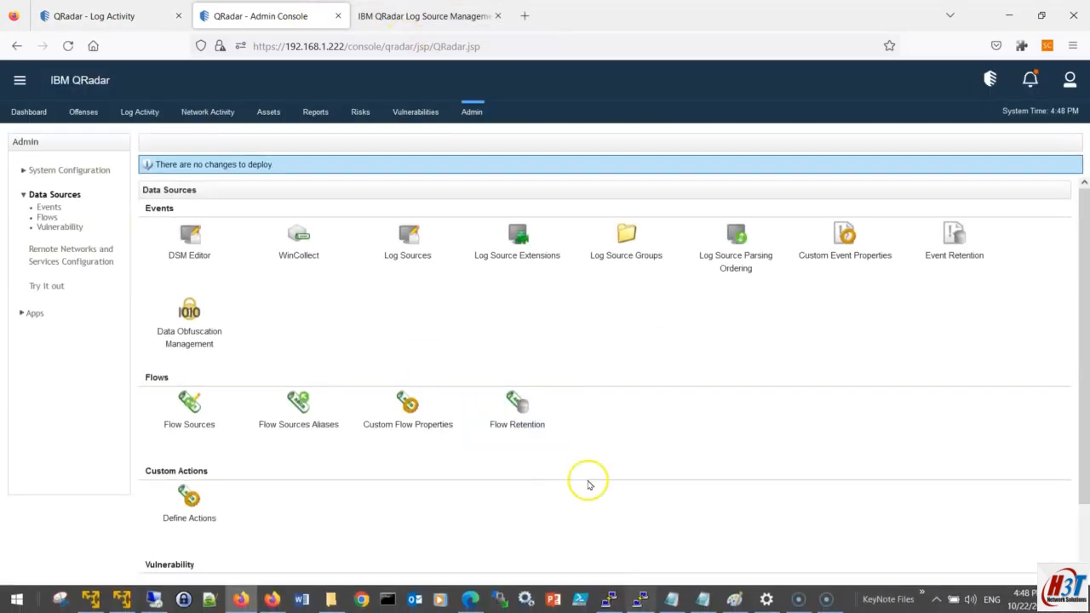
Step: Reload the Log Activity real-time view, which now returns no Non-System Logs events
left_click(670, 599)
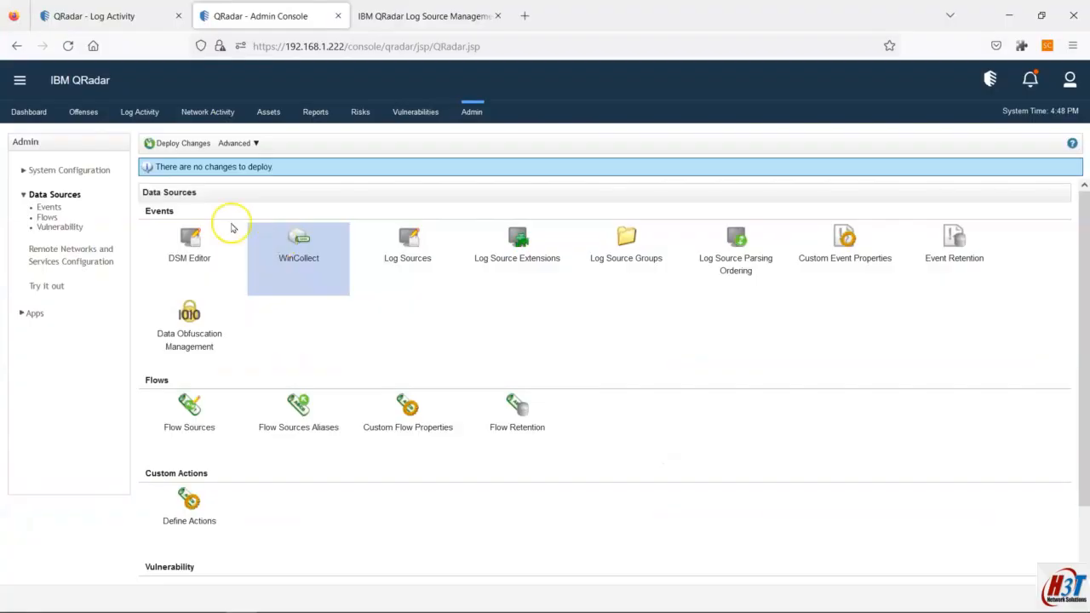
left_click(72, 10)
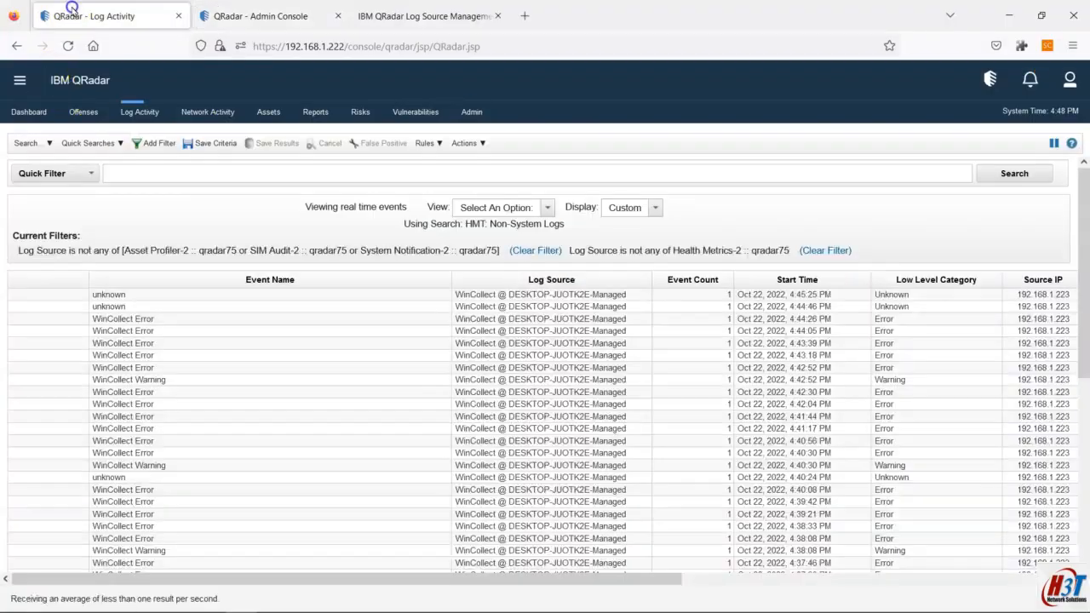
left_click_drag(677, 580, 1054, 610)
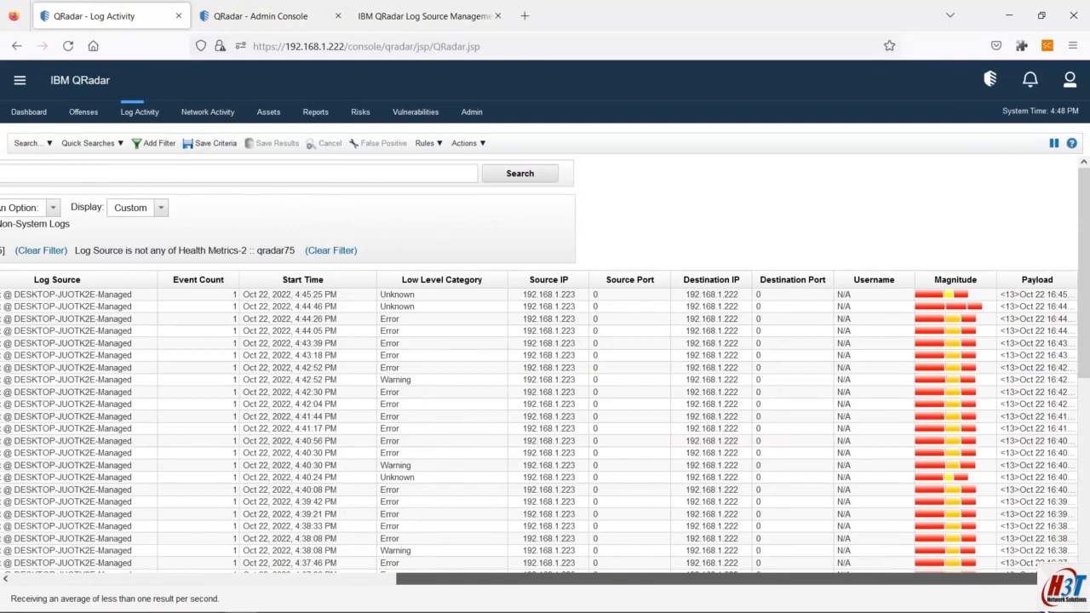
left_click_drag(851, 580, 372, 589)
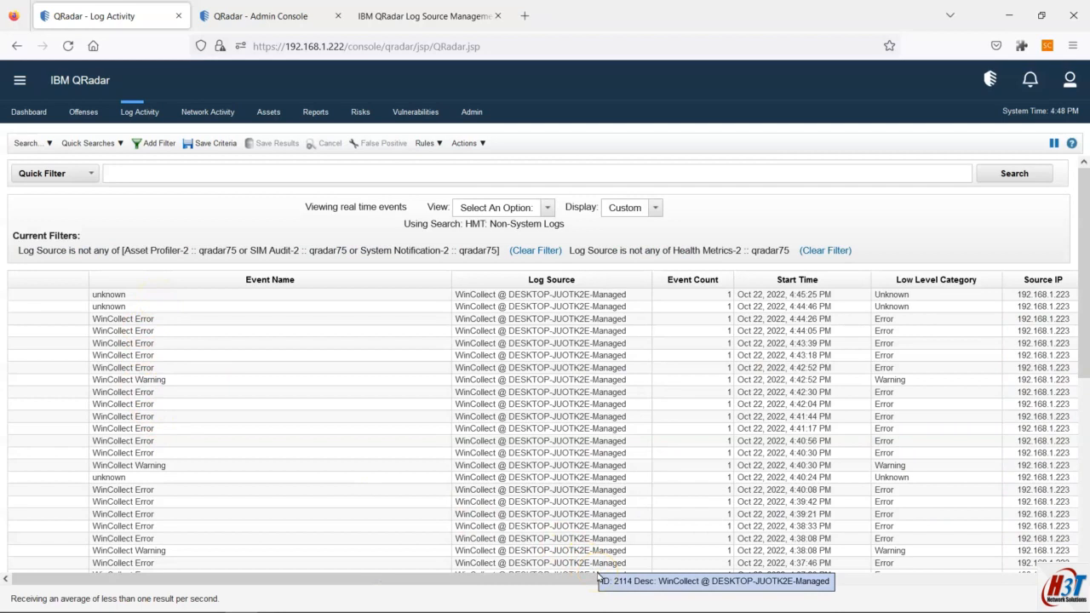
left_click(132, 118)
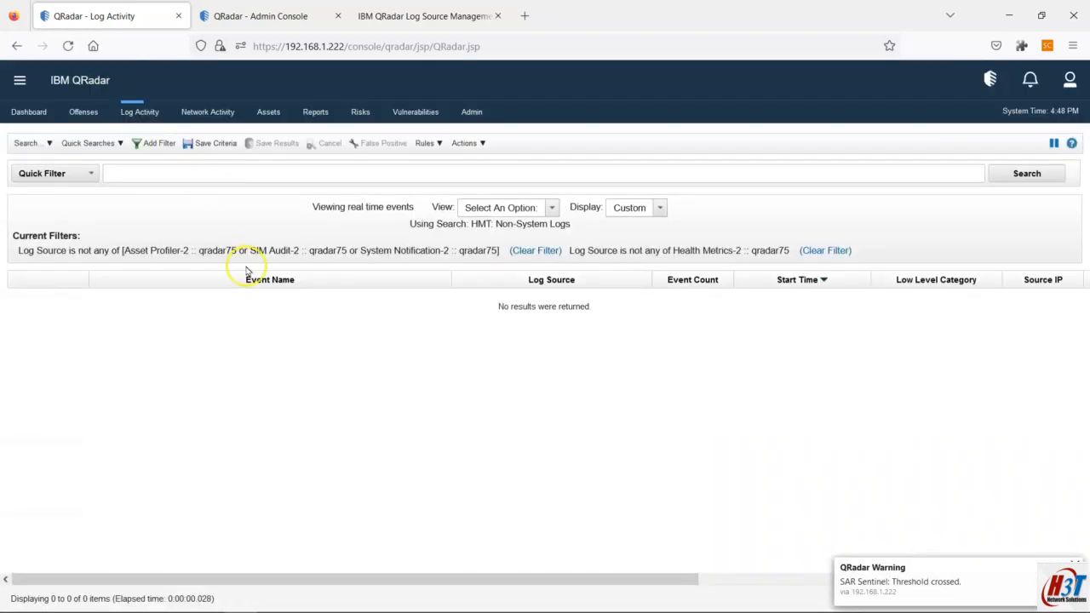
Step: Confirm no log sources match 1.223, then return to the hands-on plan notes
left_click(404, 13)
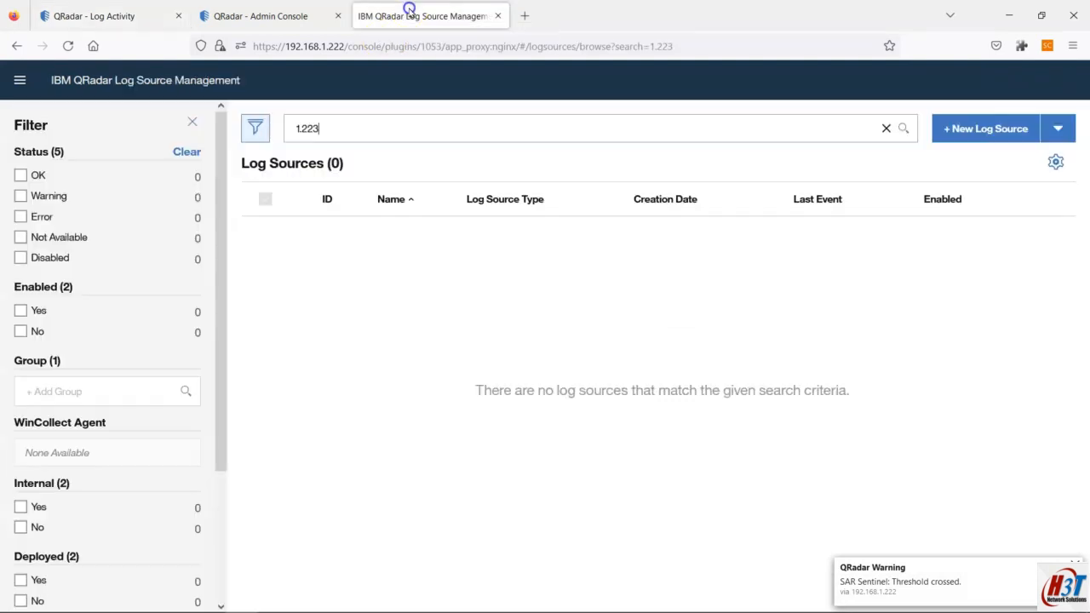
left_click(231, 7)
left_click(150, 8)
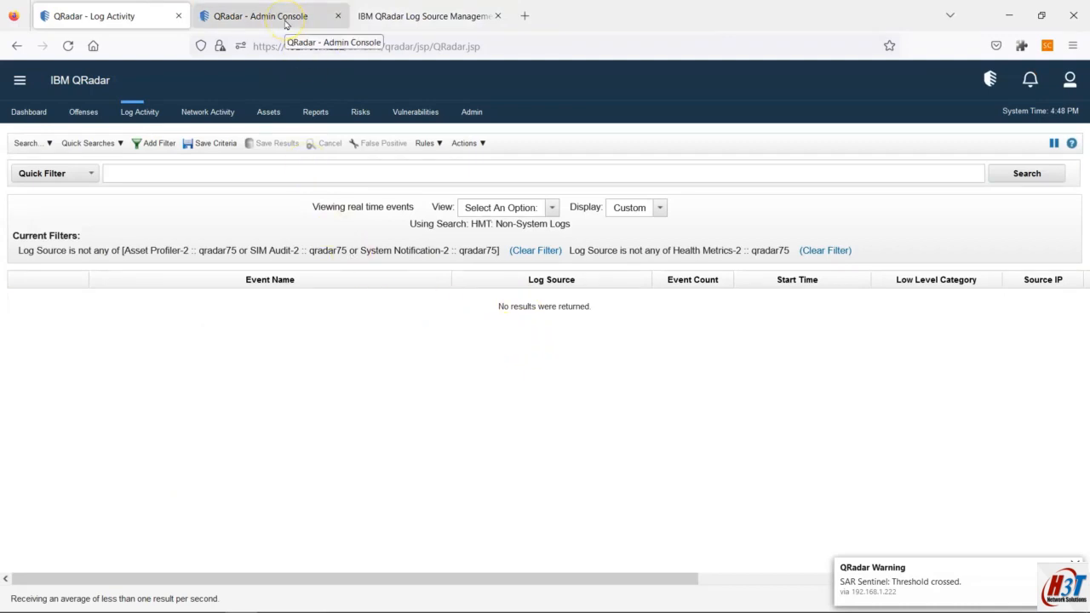
key("alt+tab")
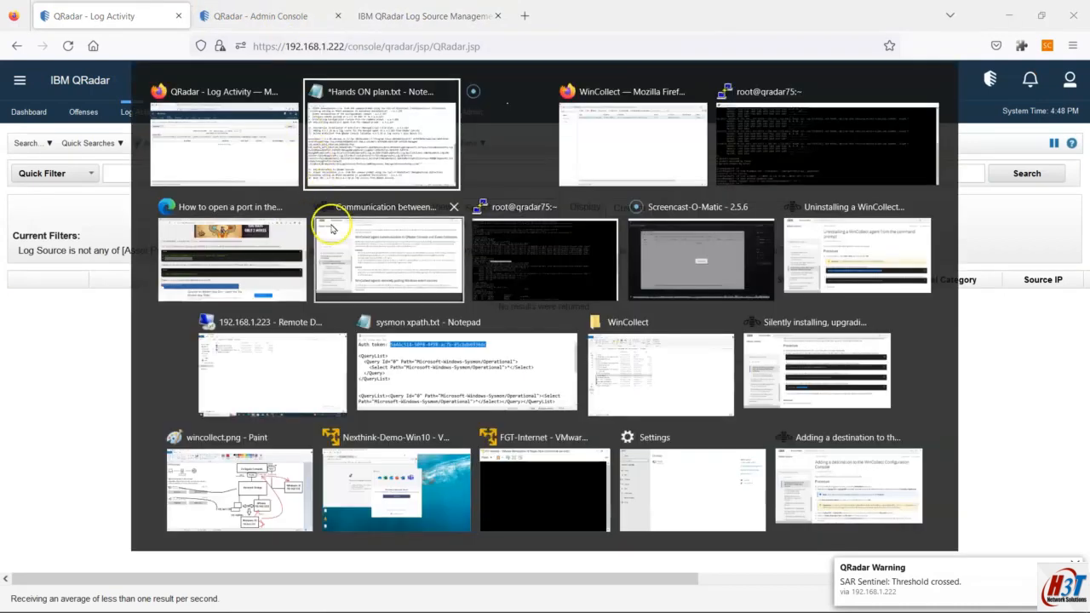
left_click(332, 239)
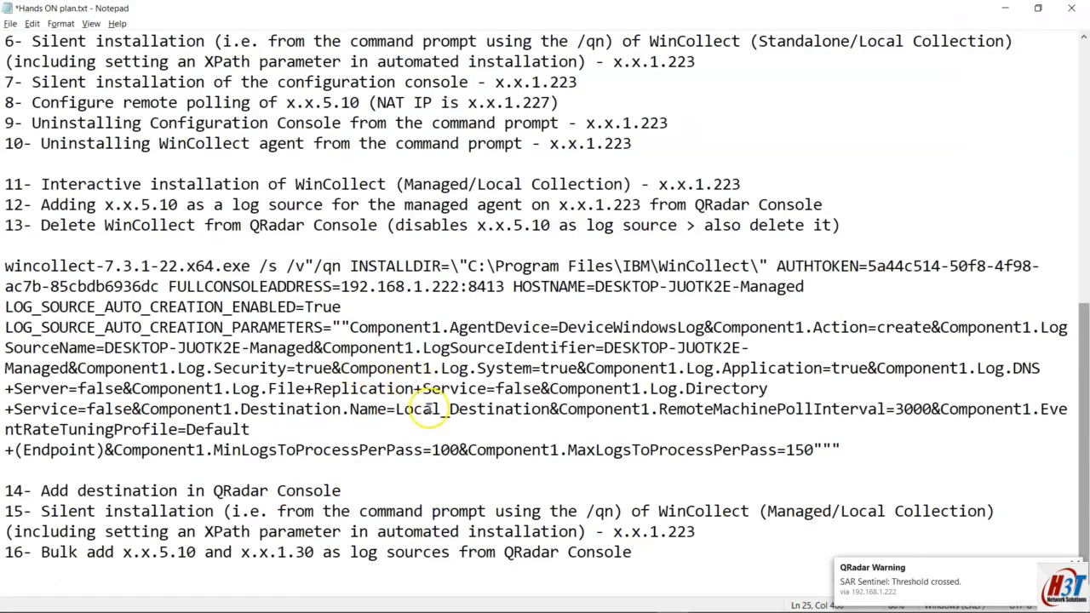
scroll(426, 396, "up", 1)
left_click_drag(551, 288, 476, 288)
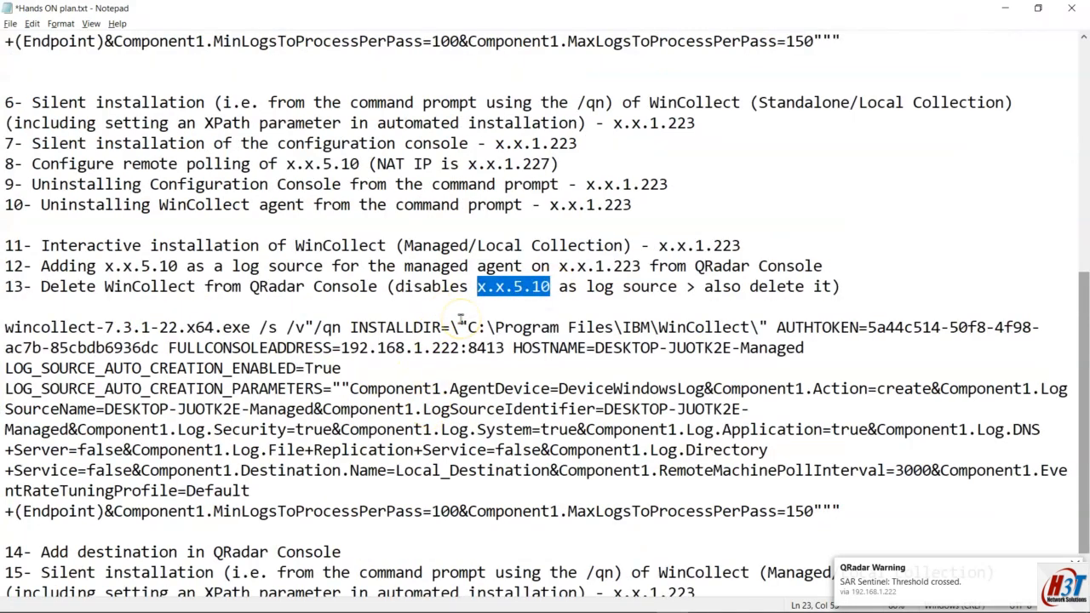
scroll(458, 328, "down", 1)
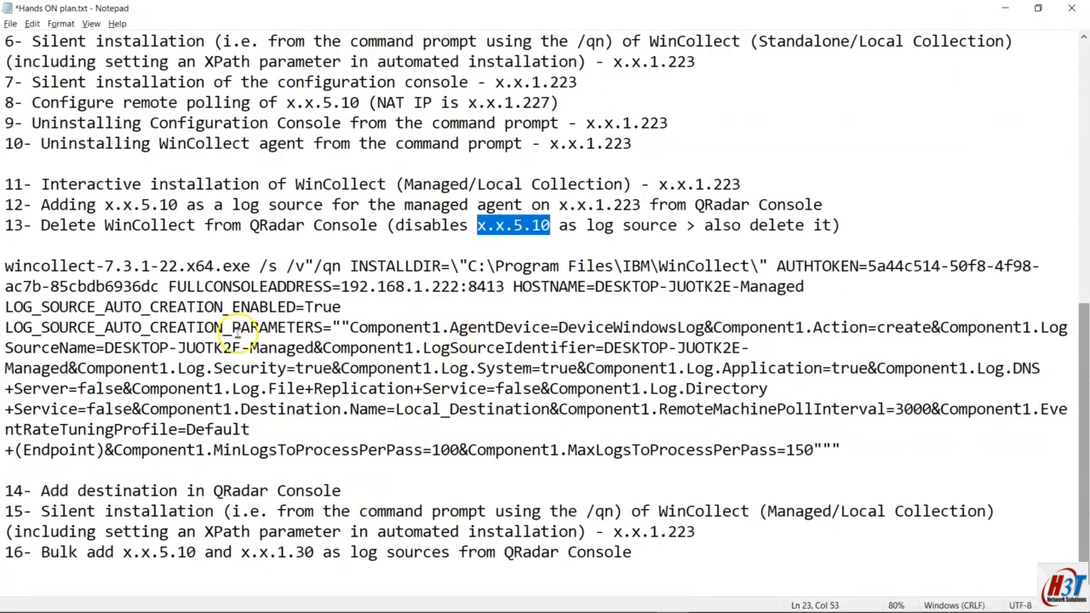
left_click_drag(177, 206, 89, 207)
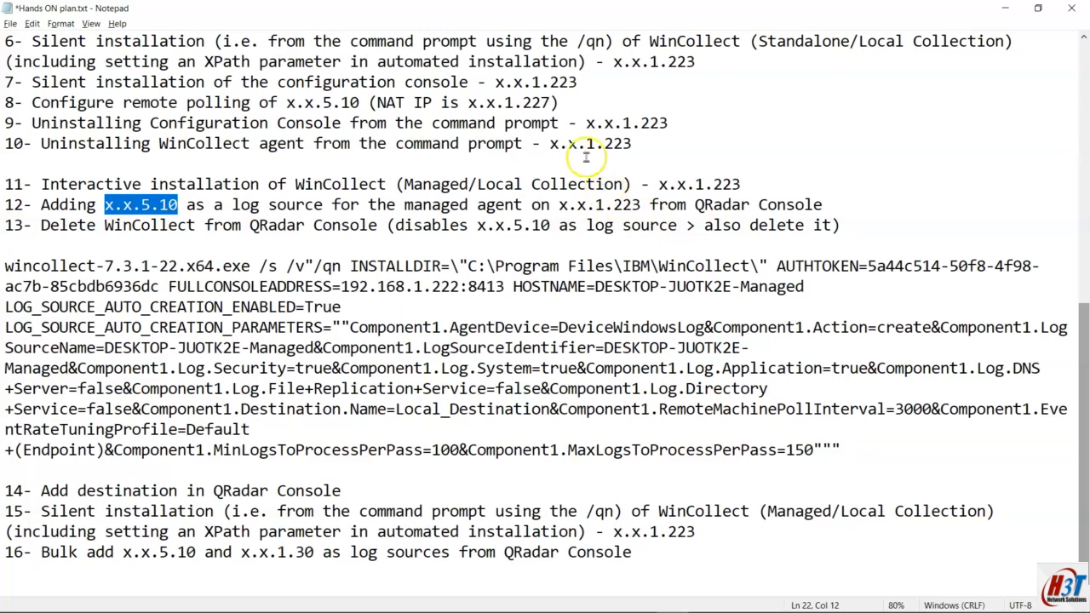
key("alt+Tab")
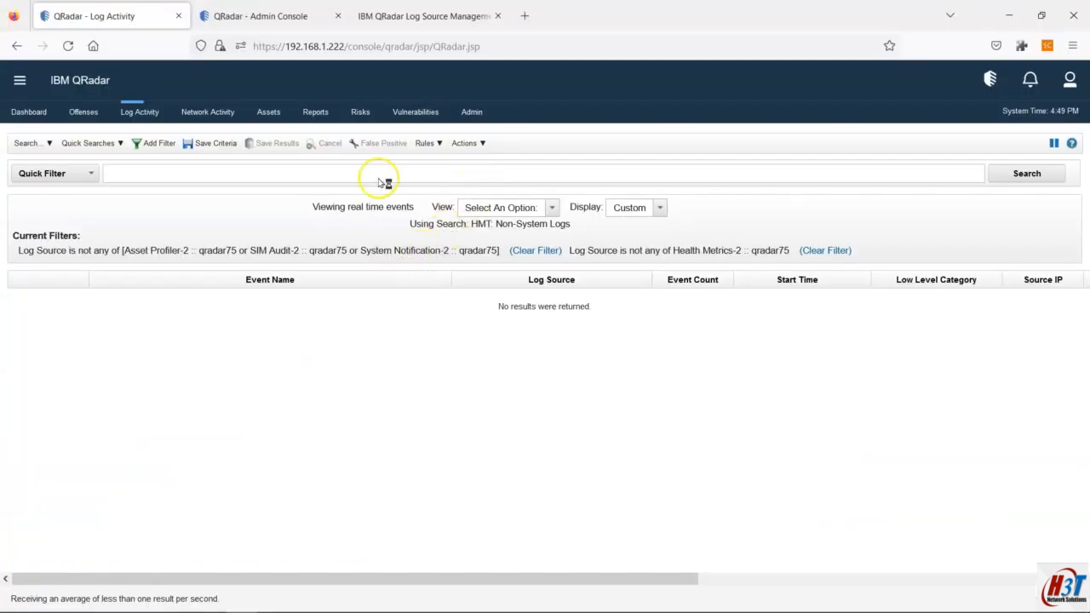
Step: Start a new single log source of type Microsoft Windows Security Event Log
left_click(389, 19)
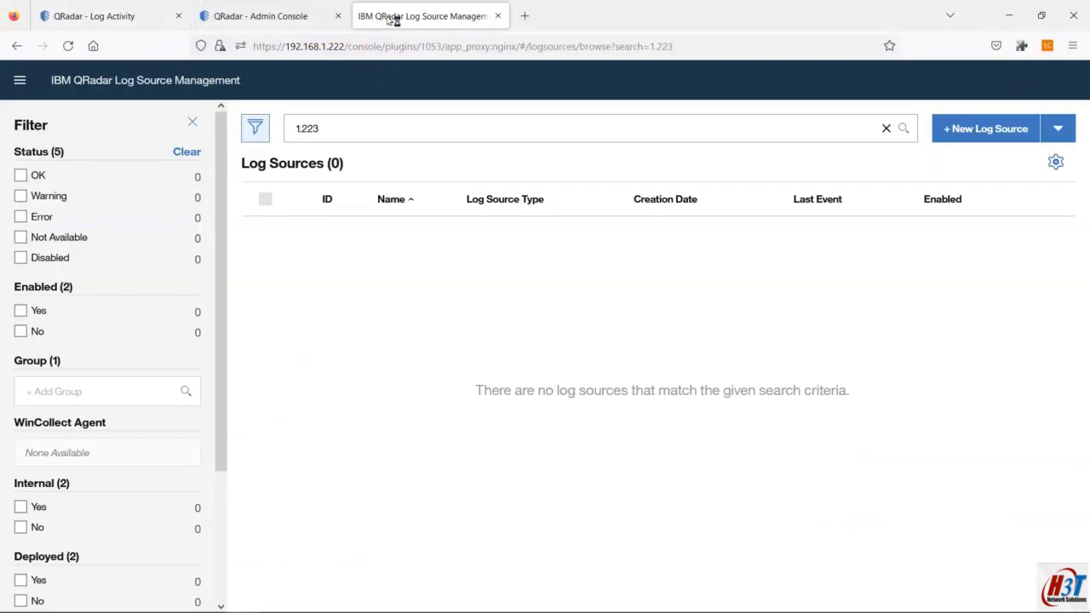
left_click(339, 127)
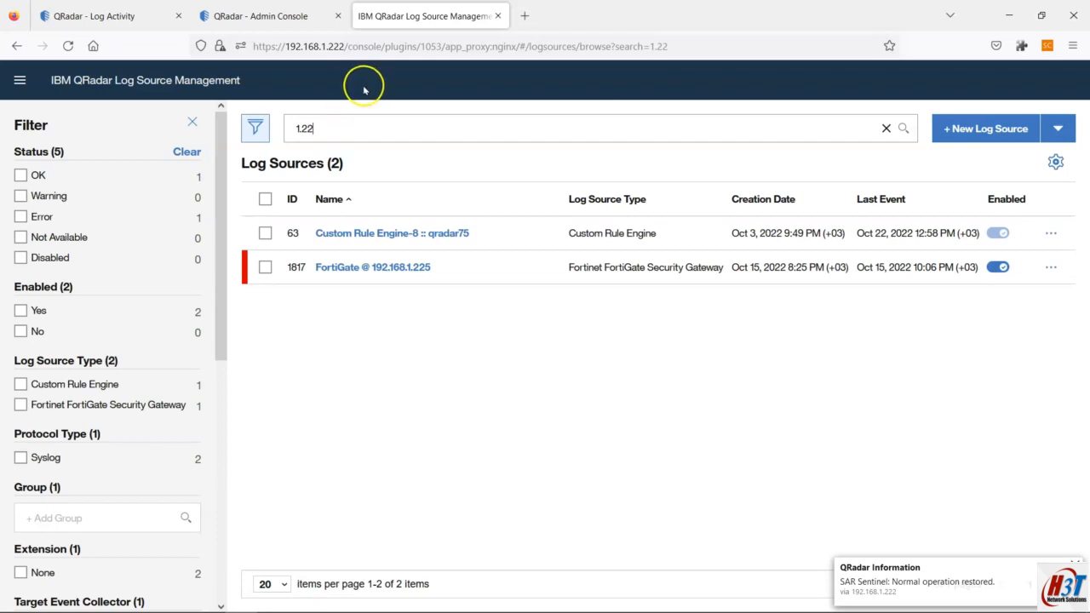
left_click(990, 132)
left_click(391, 375)
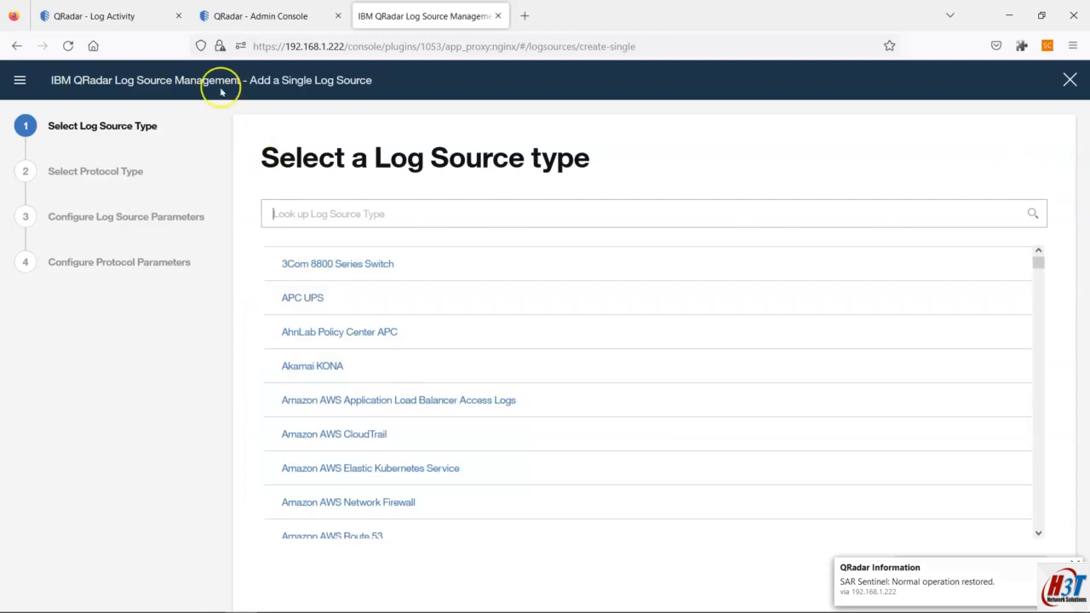
left_click(93, 16)
left_click(417, 14)
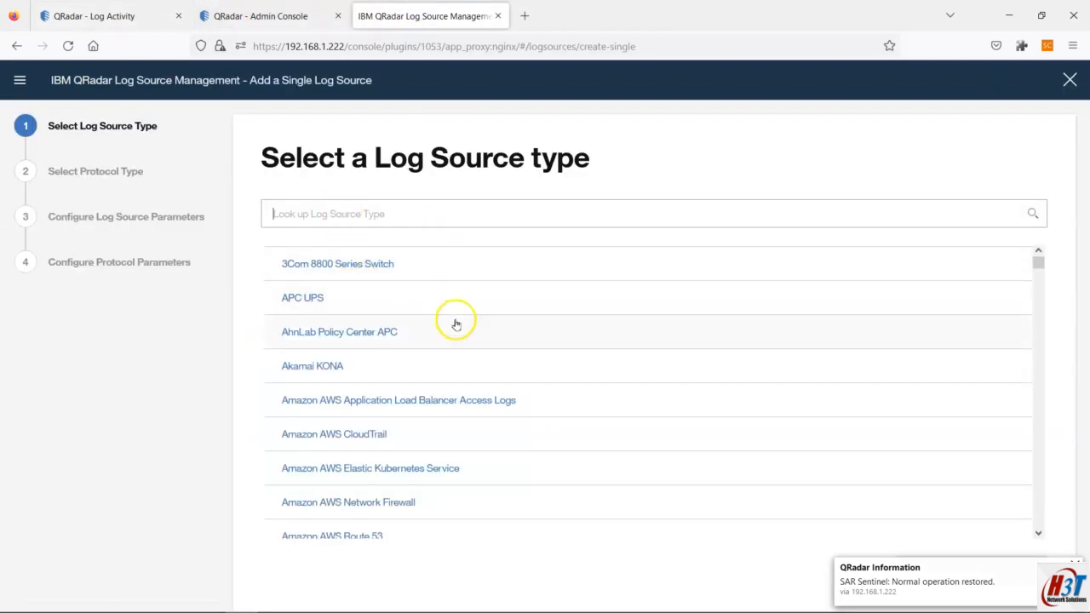
left_click(428, 215)
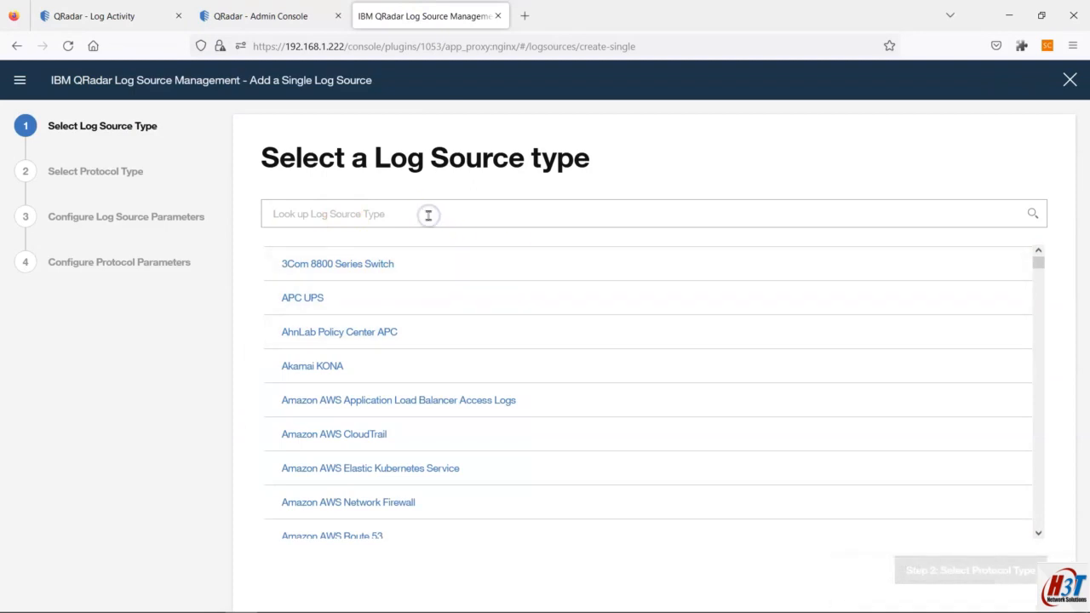
type("wind")
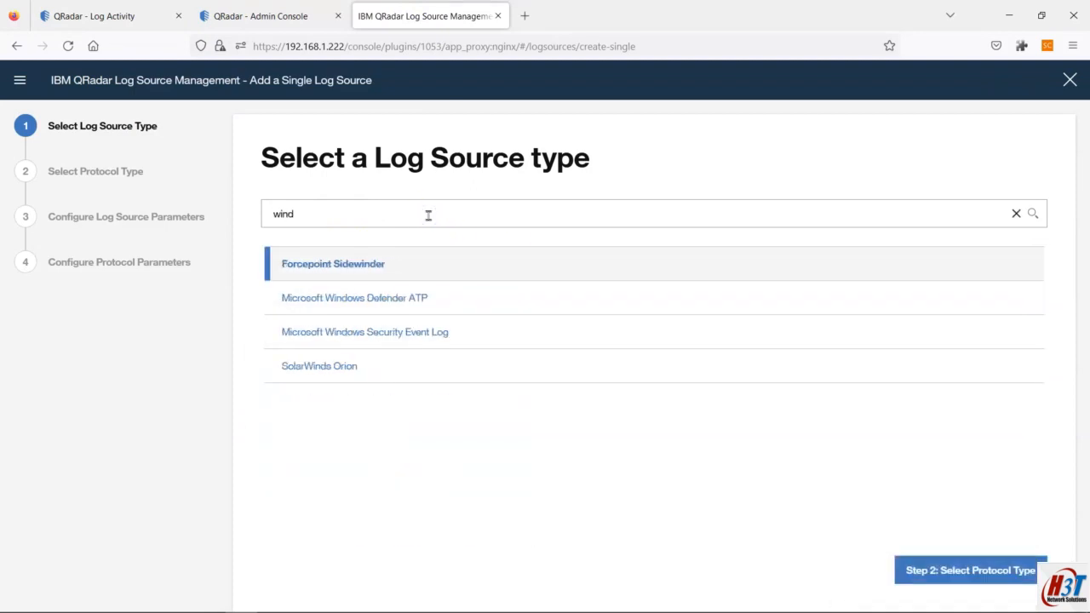
left_click(416, 332)
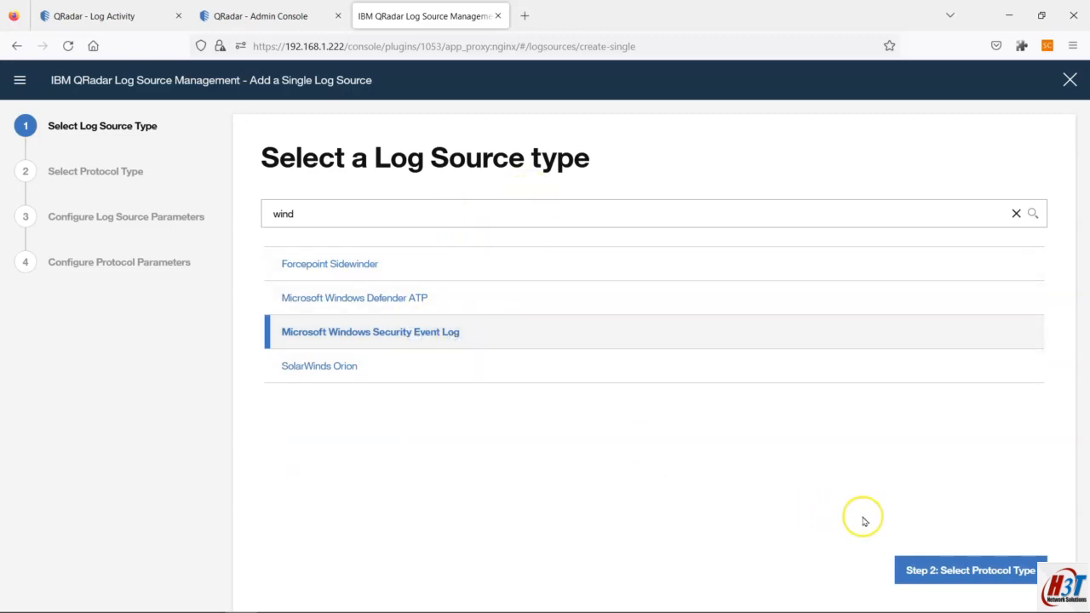
left_click(958, 568)
Step: Choose the WinCollect protocol, reach the parameters step, and check Log Activity for new events
left_click(341, 216)
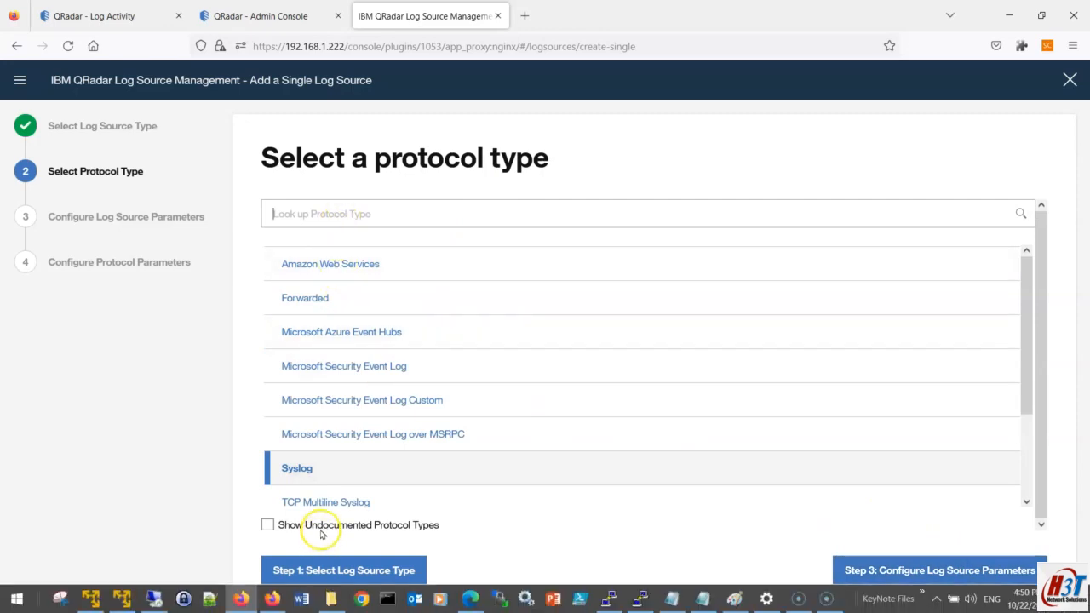
left_click(327, 213)
type("win")
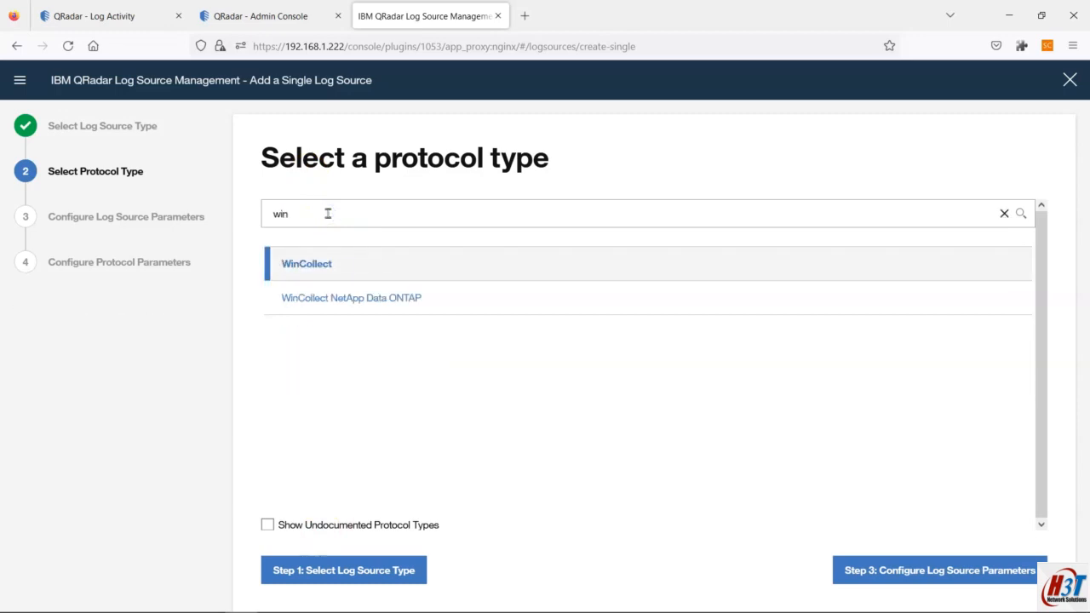
left_click(321, 266)
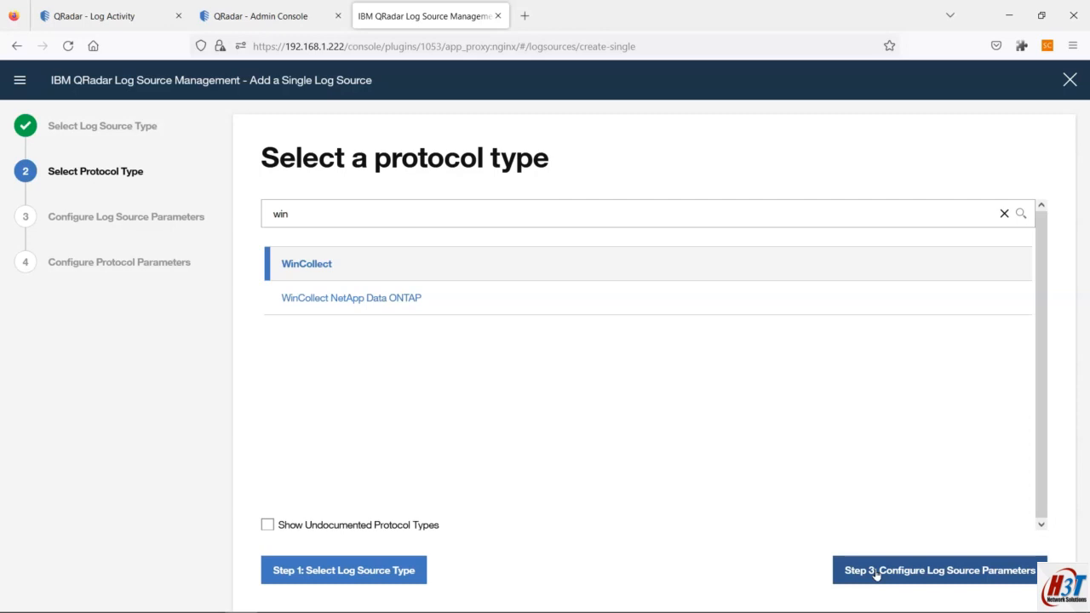
left_click(876, 573)
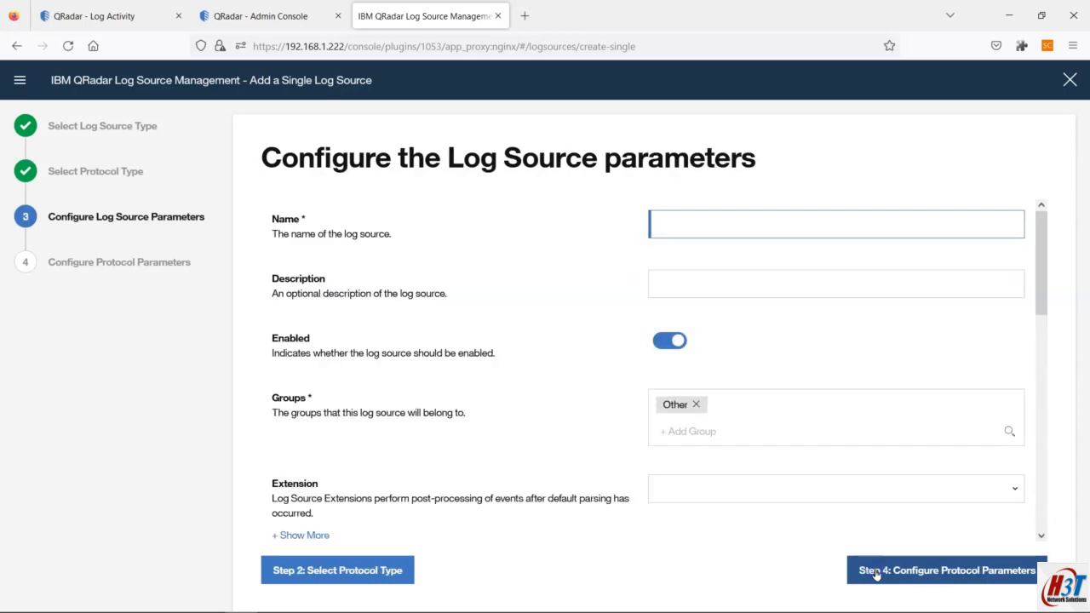
left_click(681, 228)
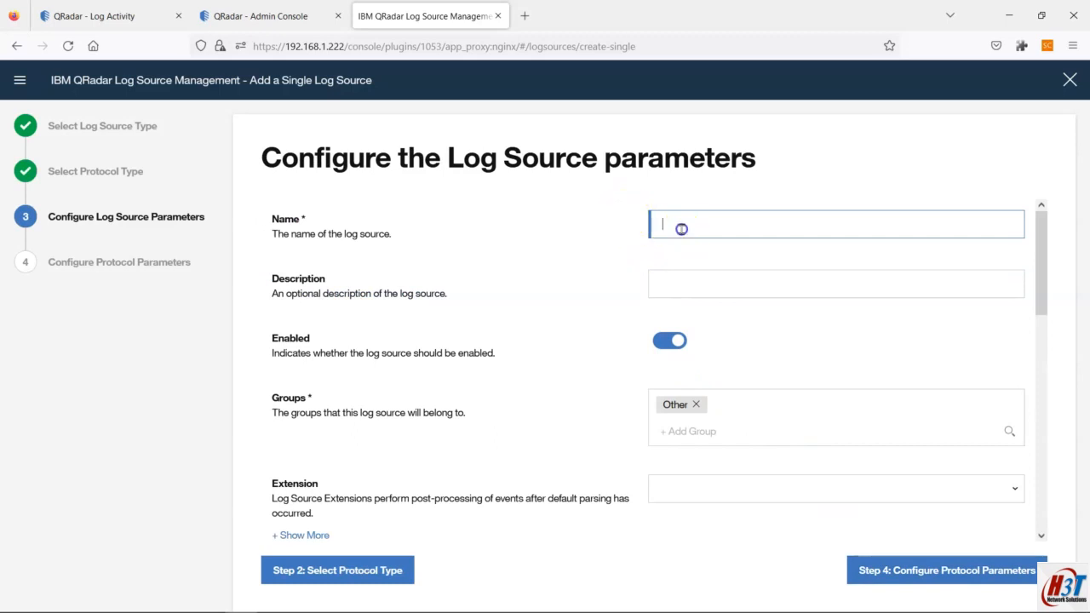
left_click(94, 16)
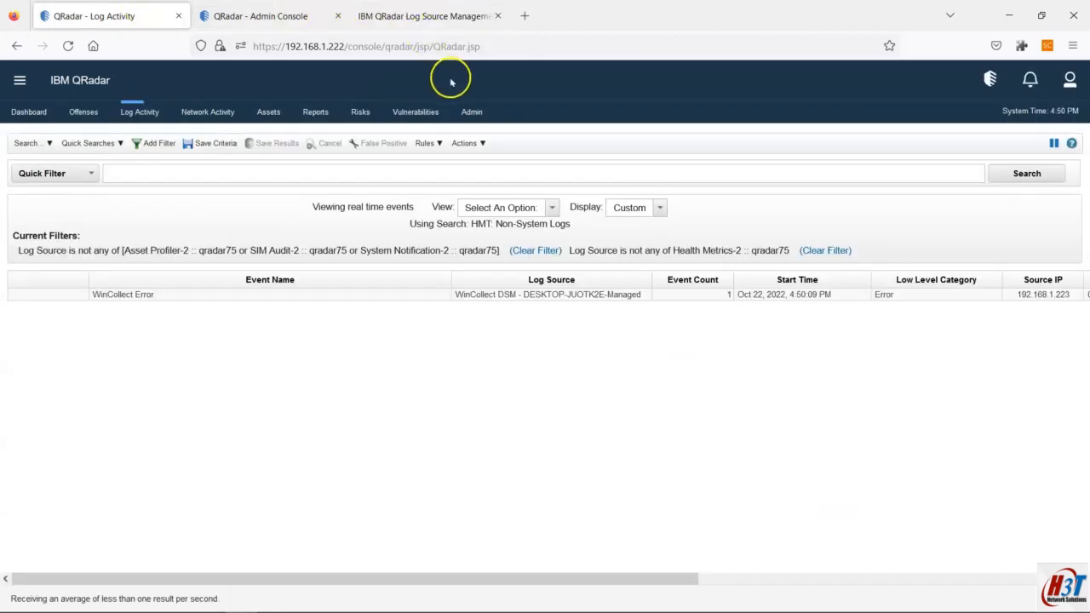
Step: Read the new events' payload reporting WinCollect cannot connect to the configuration server
left_click_drag(635, 579, 1014, 579)
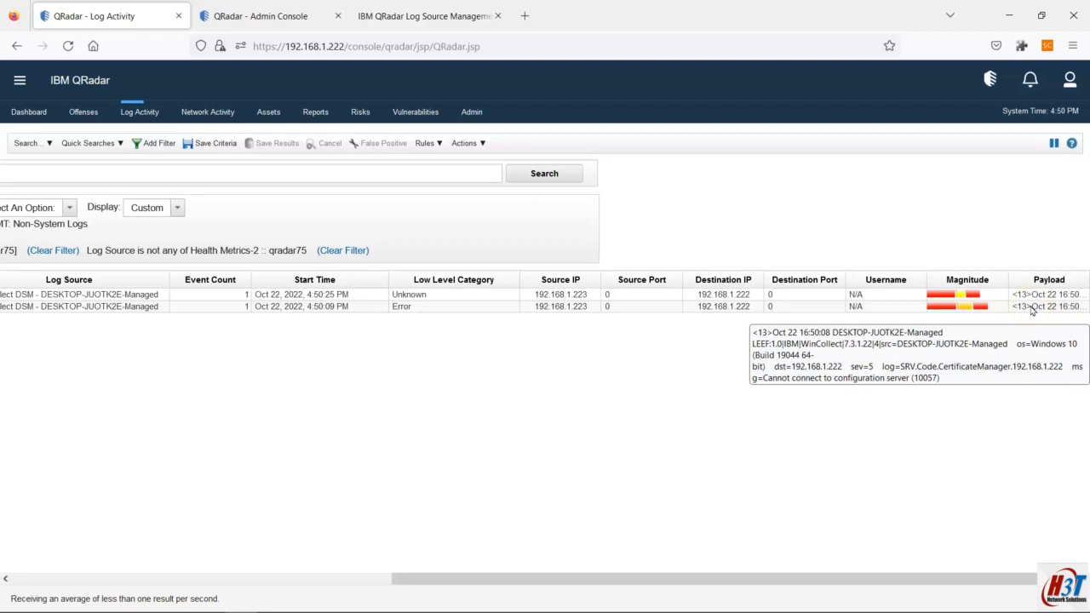
left_click_drag(997, 578, 323, 589)
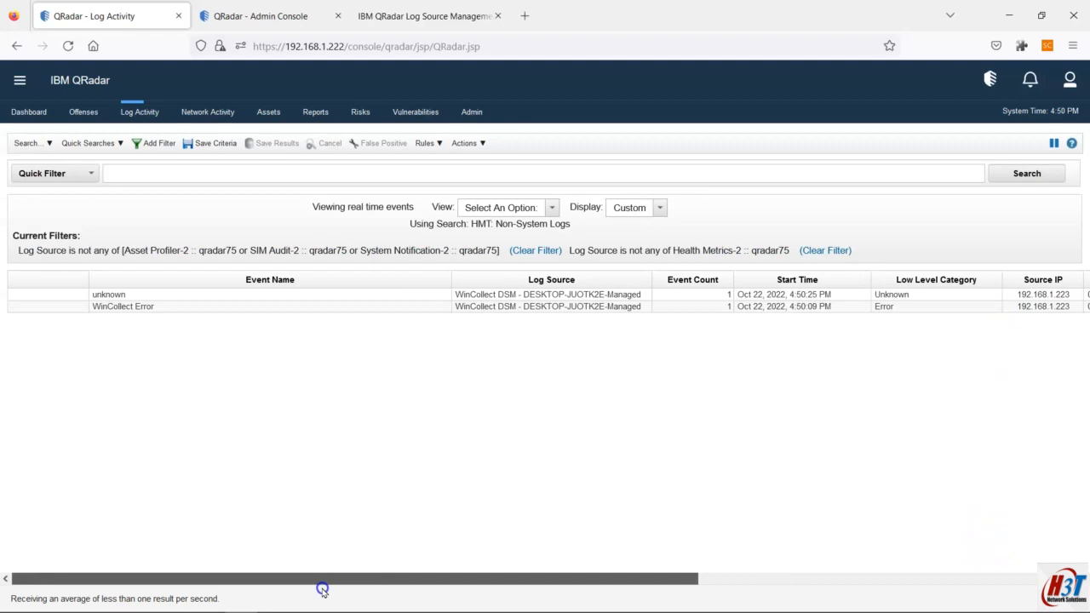
mouse_move(855, 604)
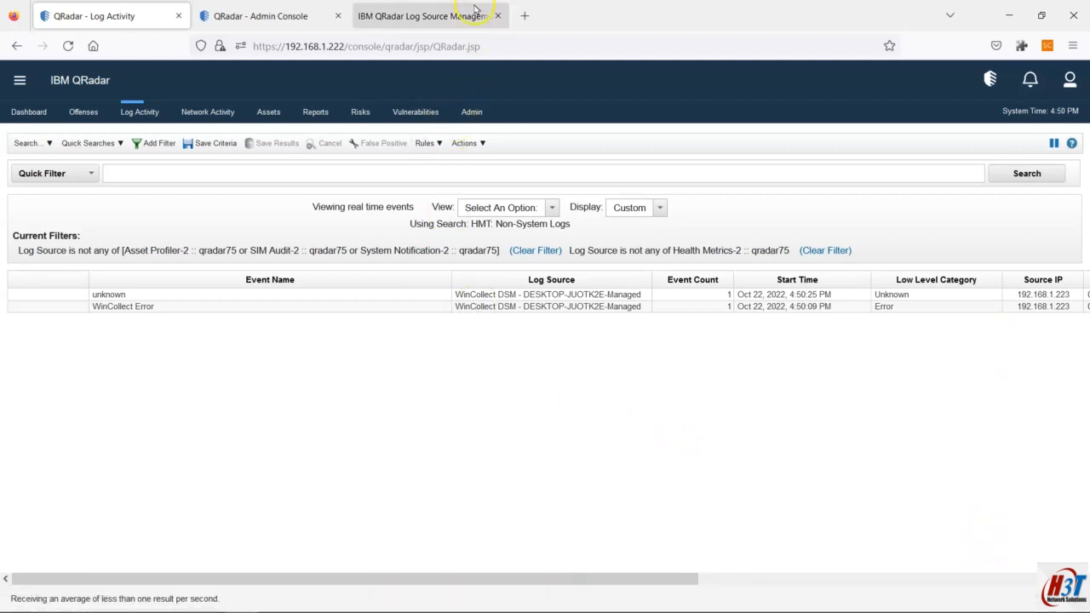
left_click(444, 10)
Step: Set the new log source's Target Internal Destination to Local_Destination
left_click(663, 228)
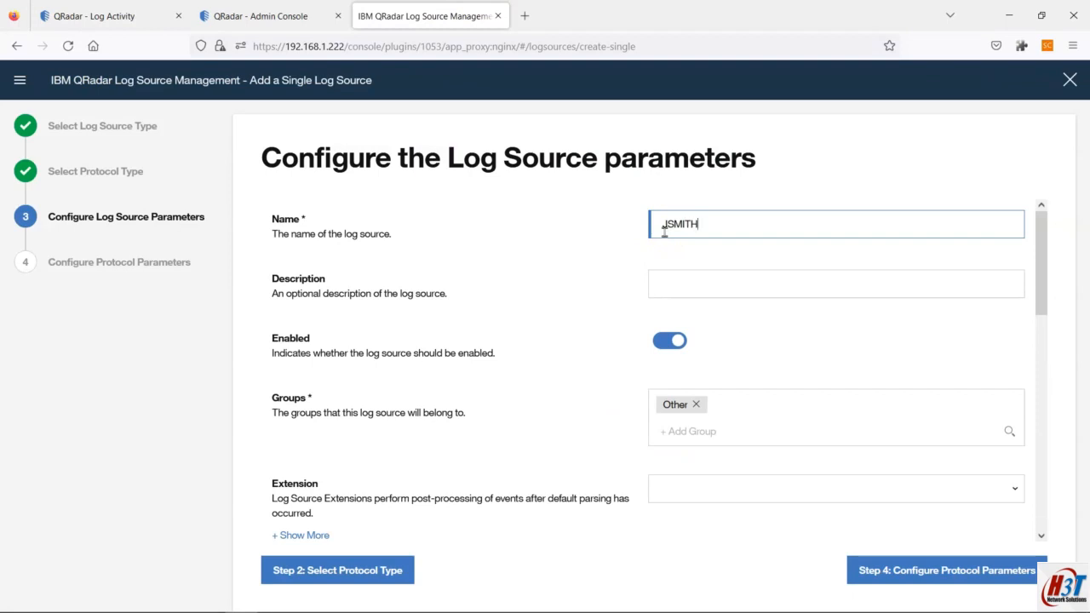
left_click(767, 245)
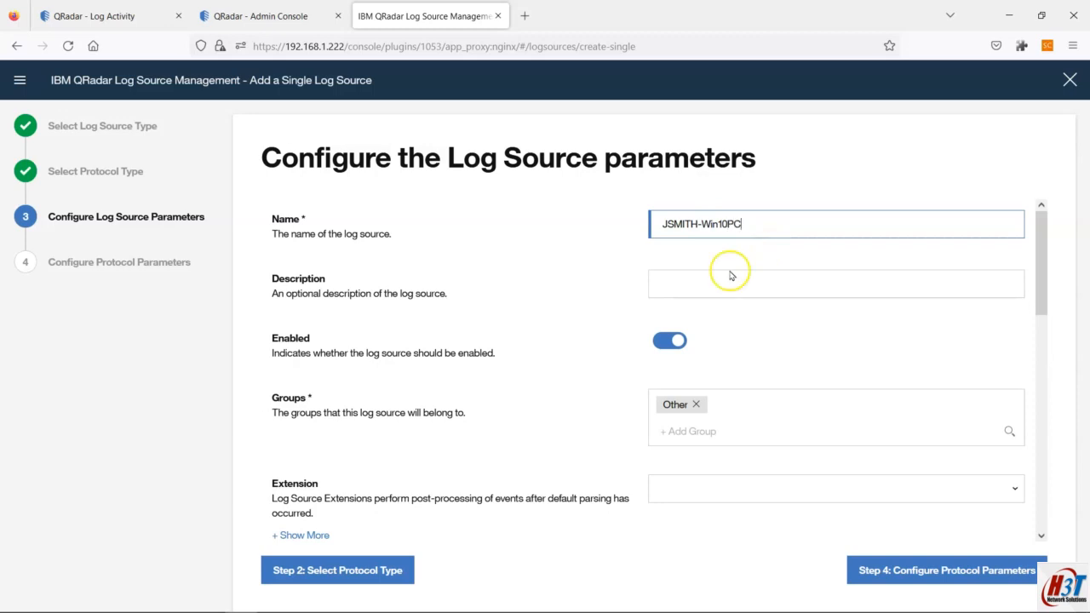
left_click_drag(755, 221, 656, 219)
scroll(715, 315, "down", 5)
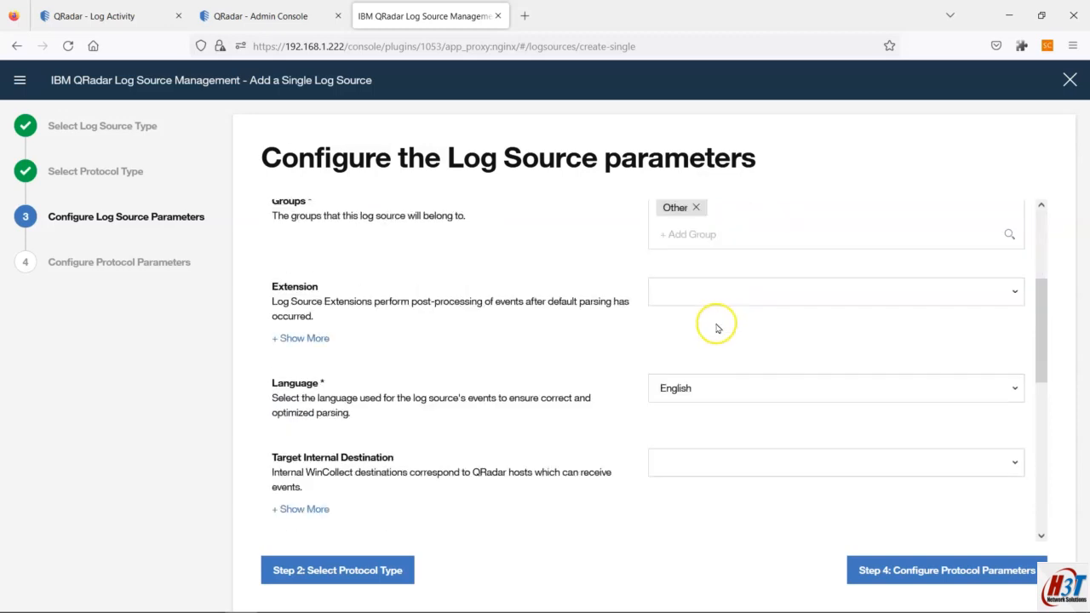
scroll(714, 337, "down", 1)
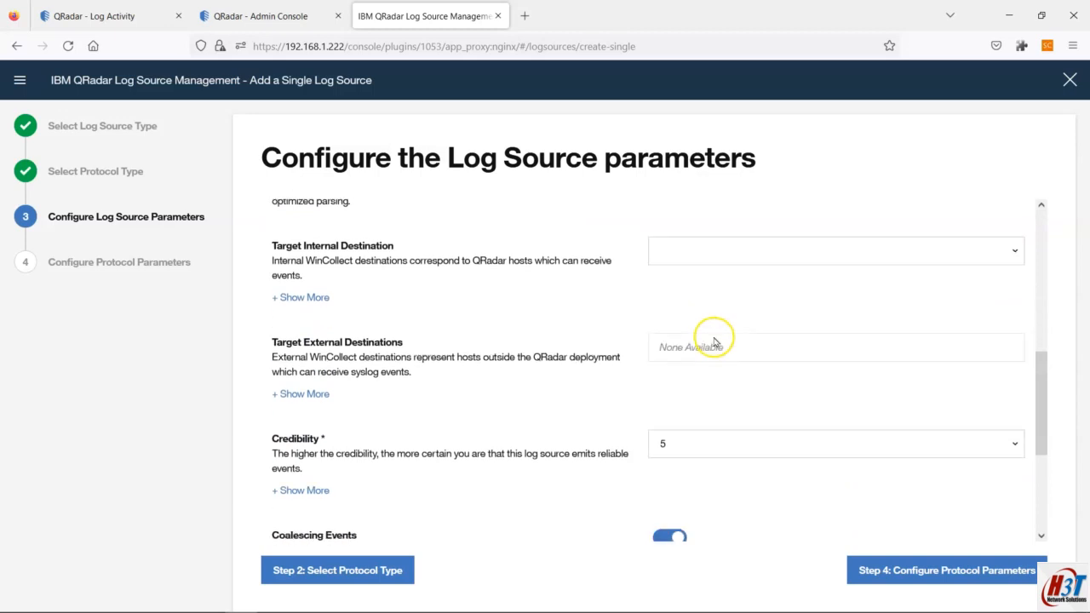
left_click(767, 253)
left_click(852, 304)
left_click(1015, 250)
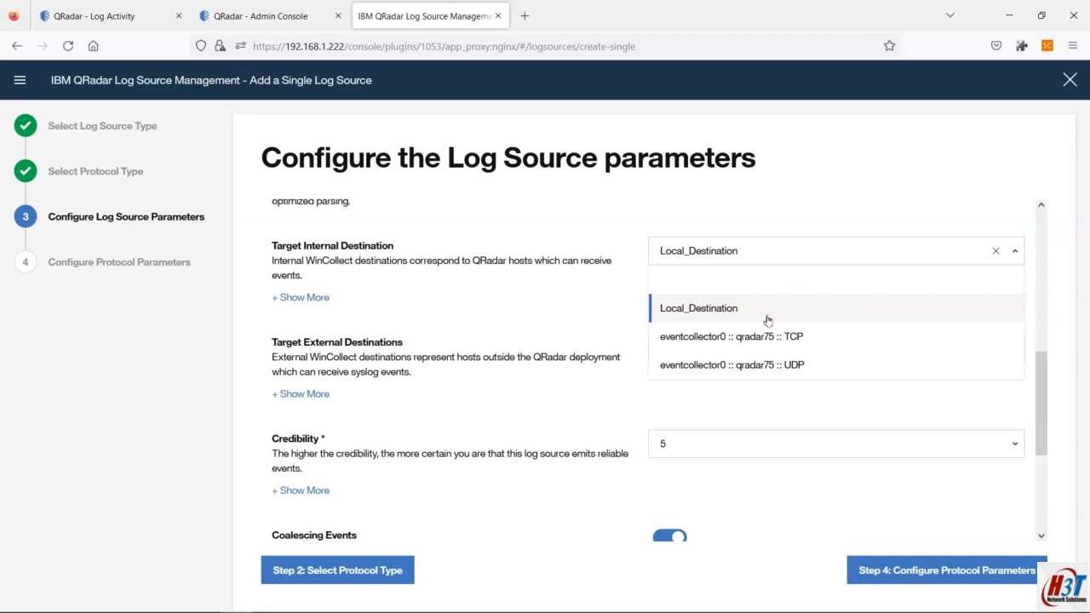
left_click(259, 16)
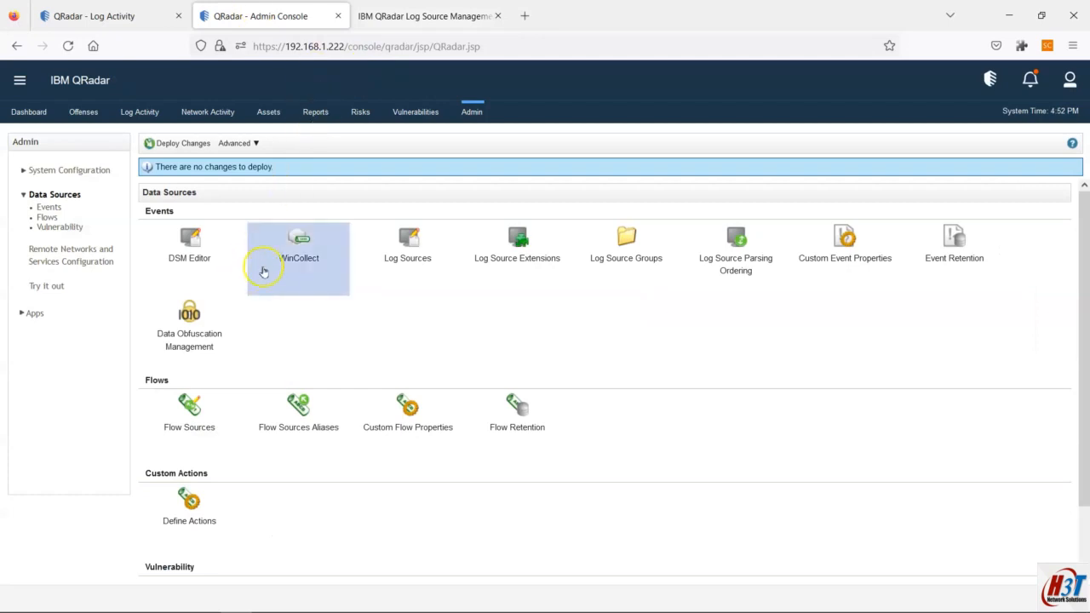
left_click(282, 253)
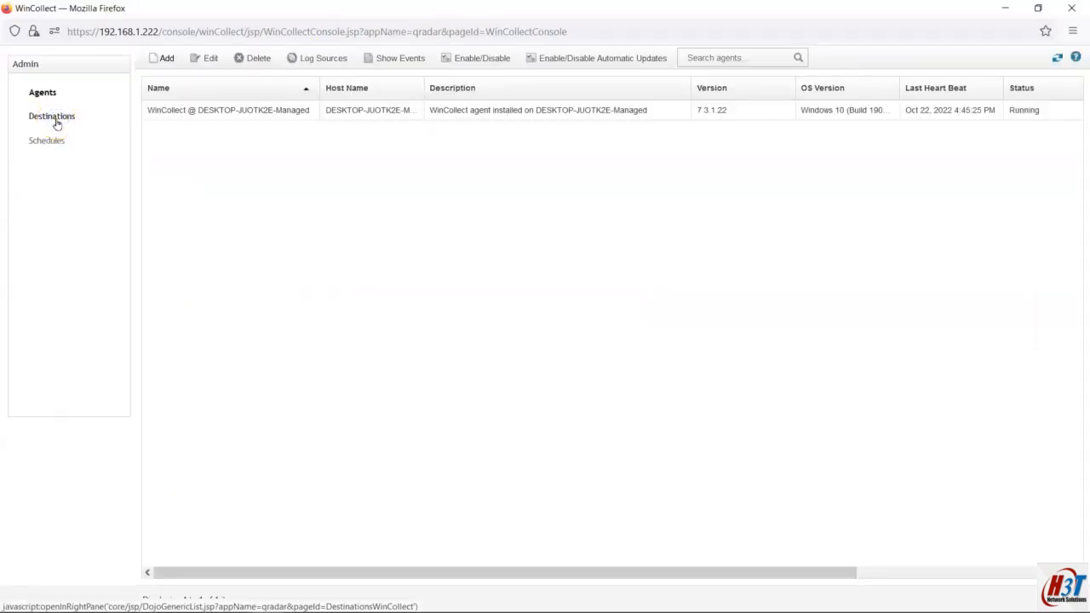
Step: Check WinCollect destinations and the managed agent's settings, then open its 1 log source
left_click(52, 116)
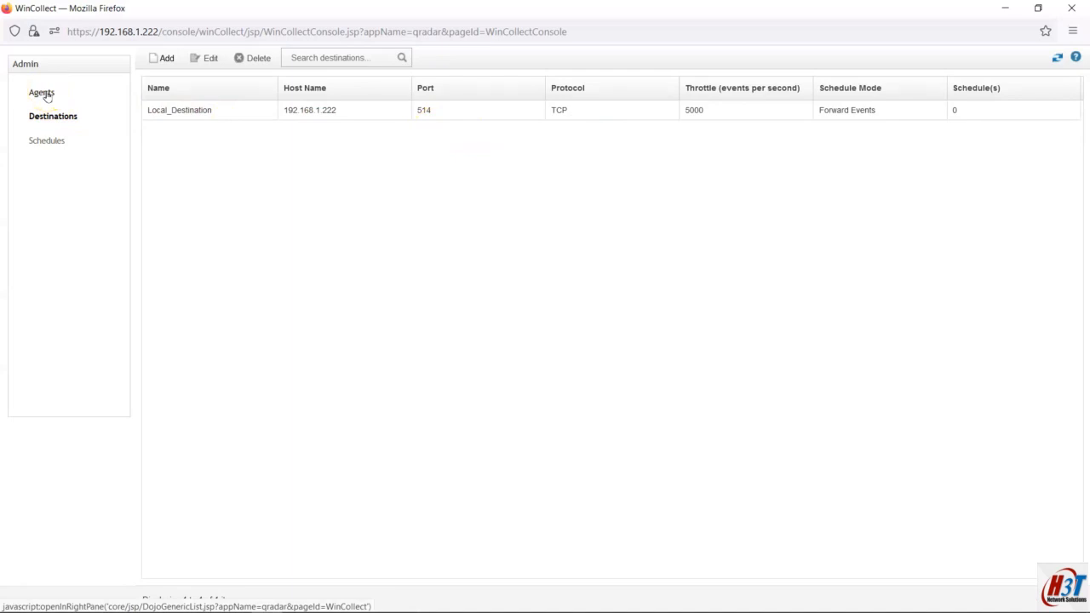
left_click(44, 93)
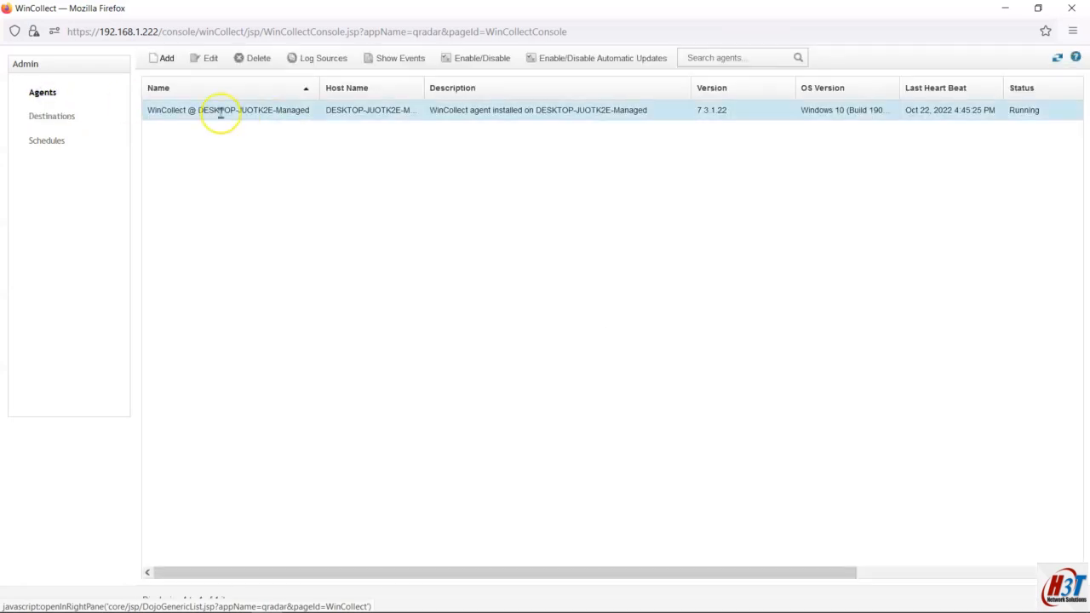
left_click(297, 110)
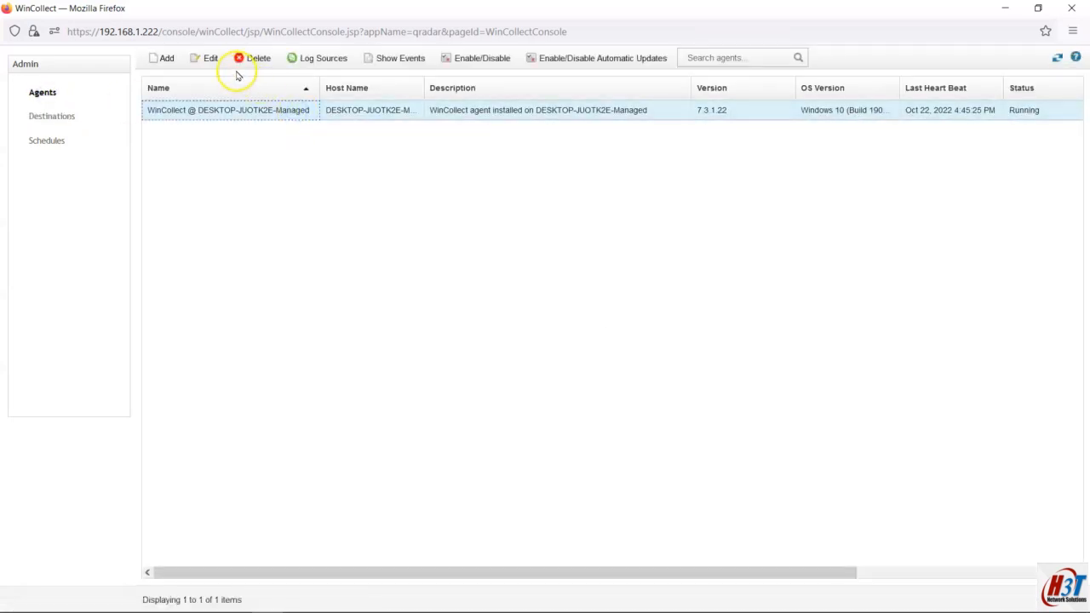
left_click(207, 57)
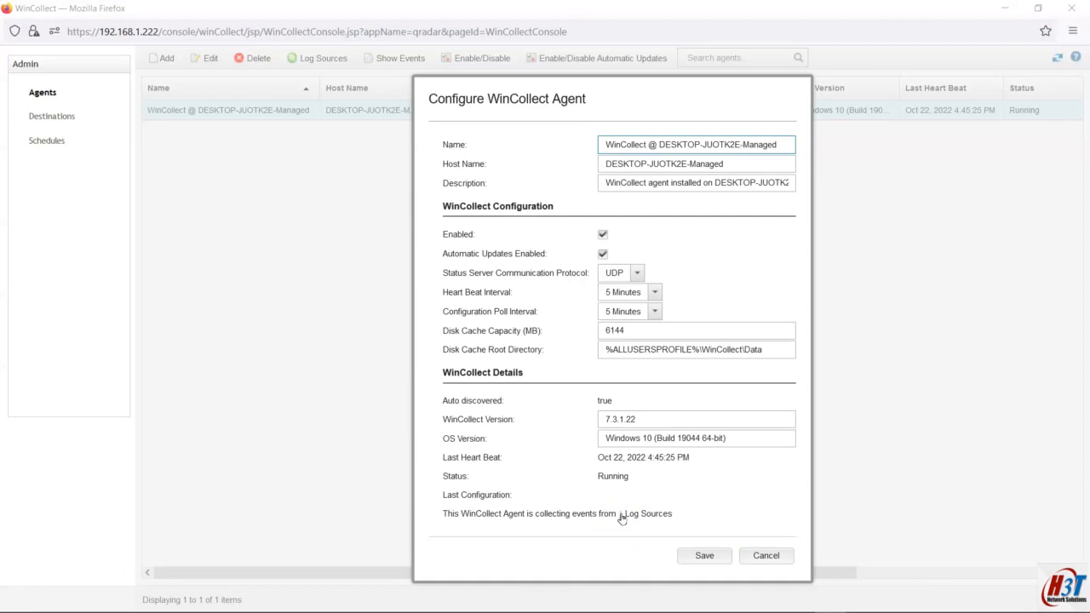
left_click(623, 514)
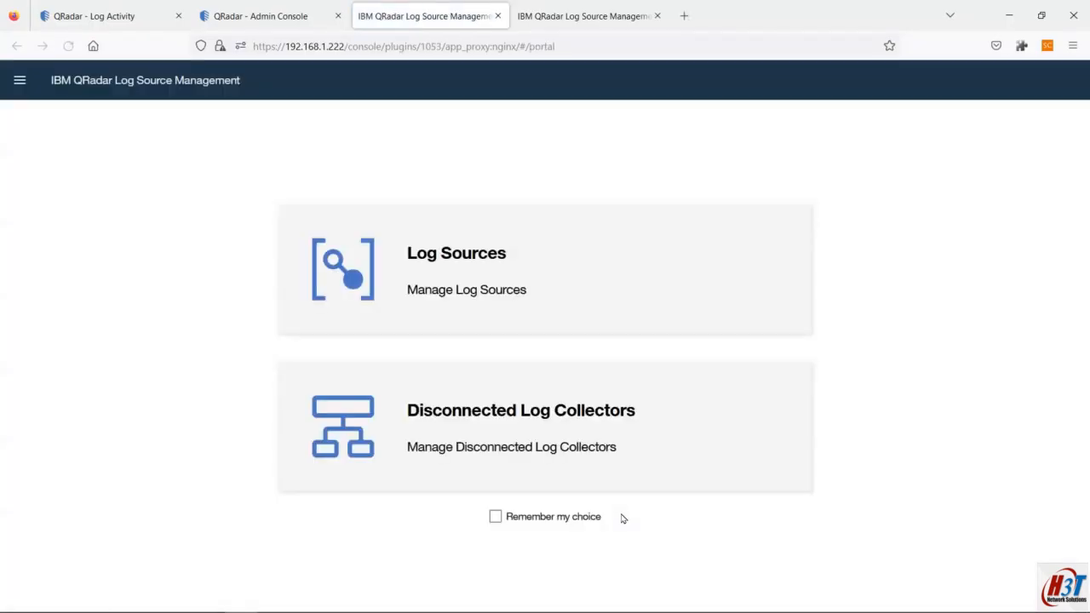
left_click(461, 234)
Step: Search the log sources for 'managed' to list the two DESKTOP-JUOTK2E-Managed entries
left_click(371, 123)
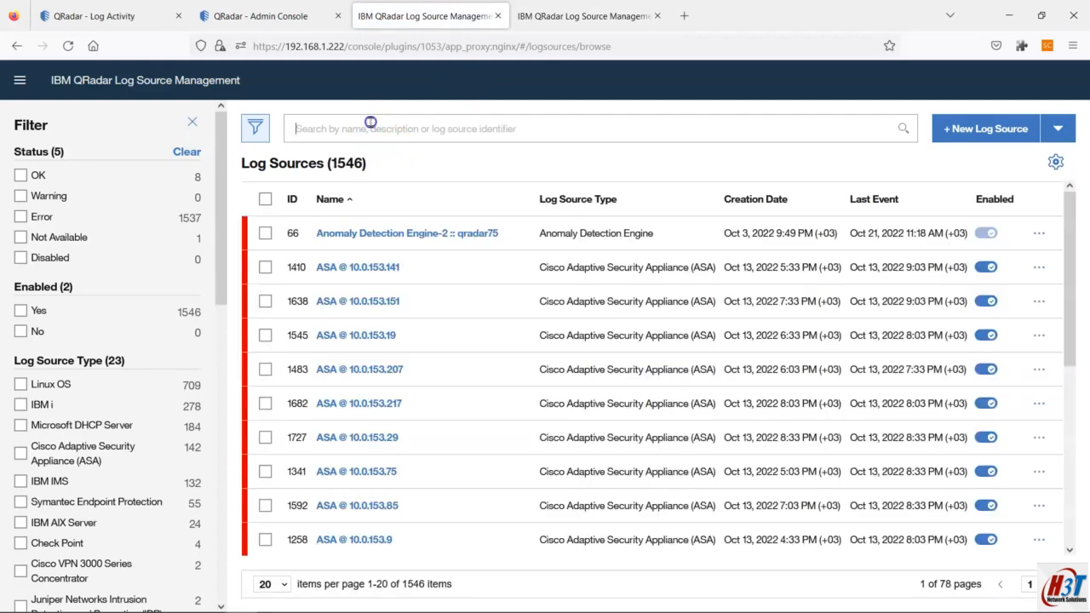
left_click(103, 15)
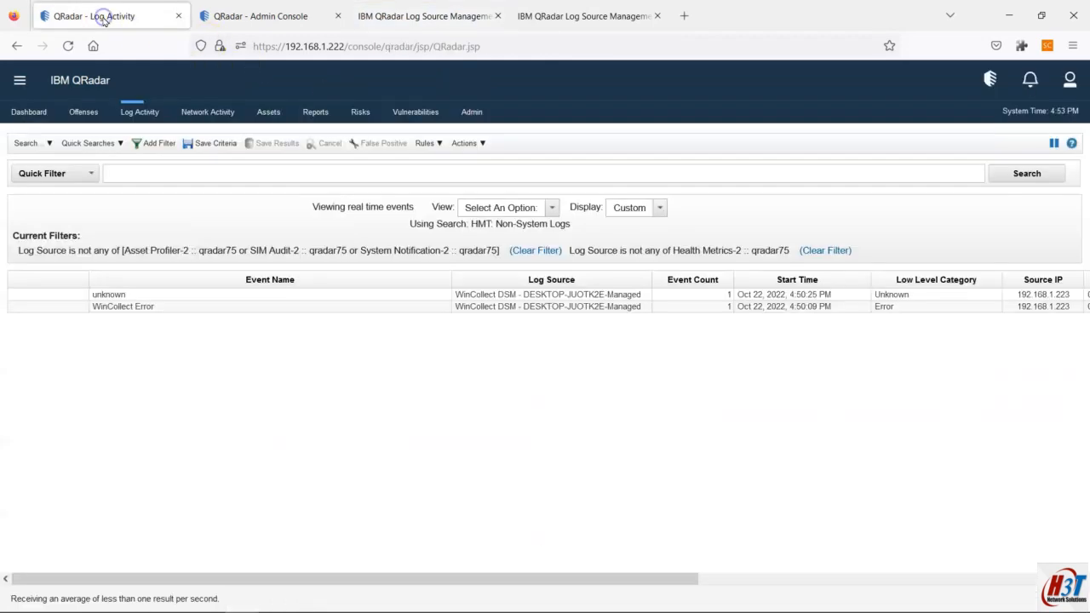
left_click(409, 10)
left_click(86, 15)
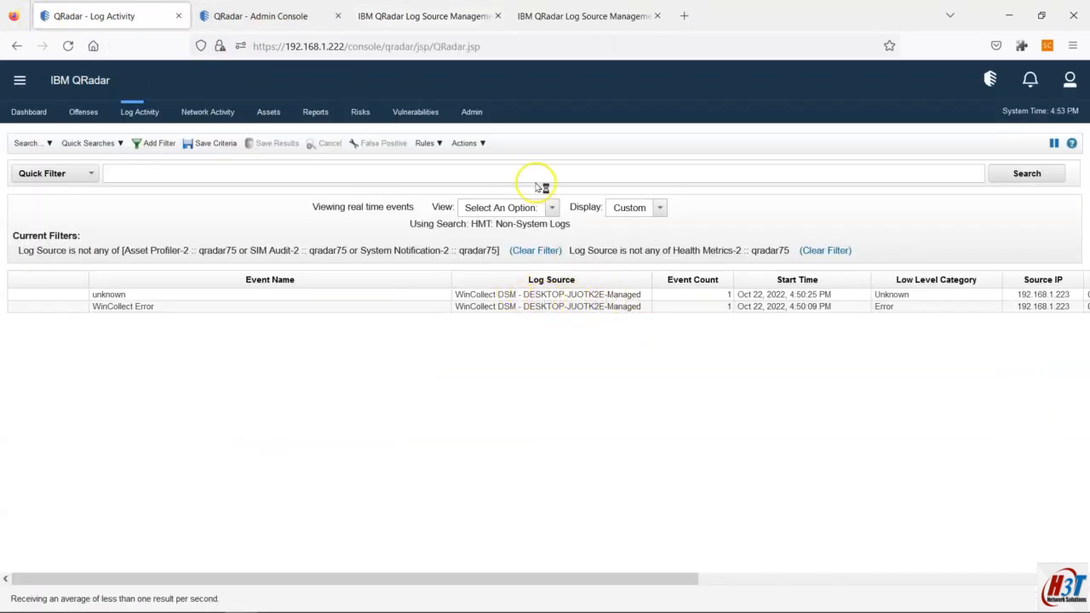
left_click(463, 9)
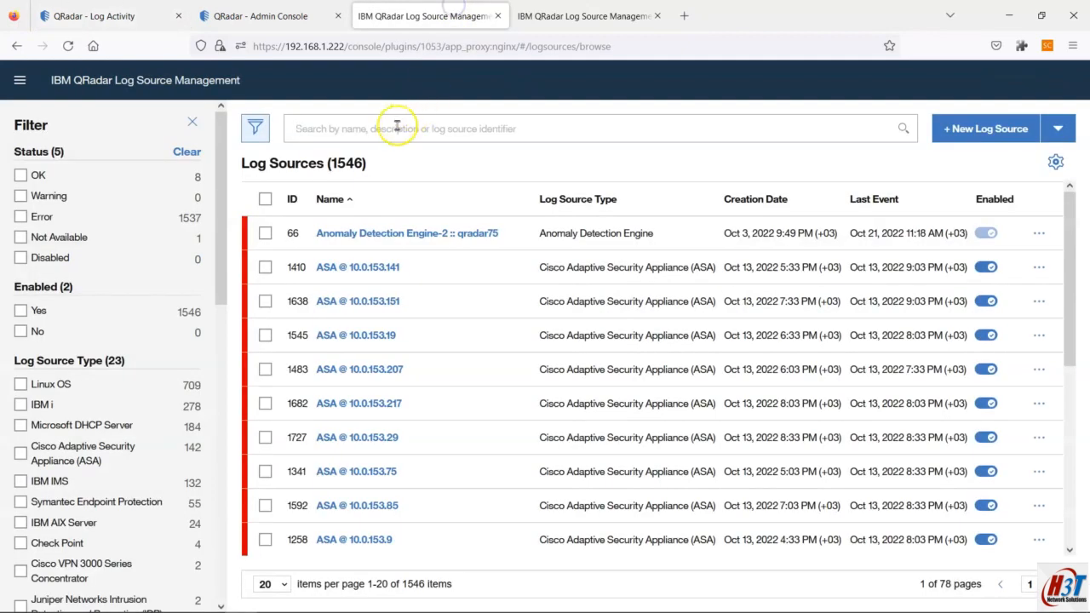
type("managed")
key("Return")
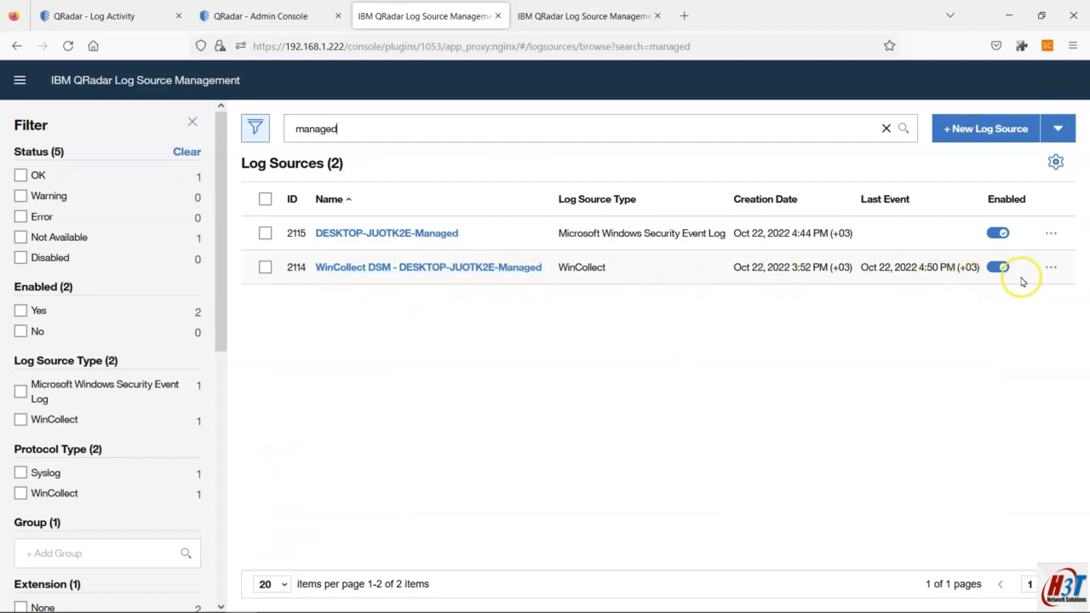
Step: Keep Local_Destination on the single log source form and bring up the Notepad plan
left_click(578, 13)
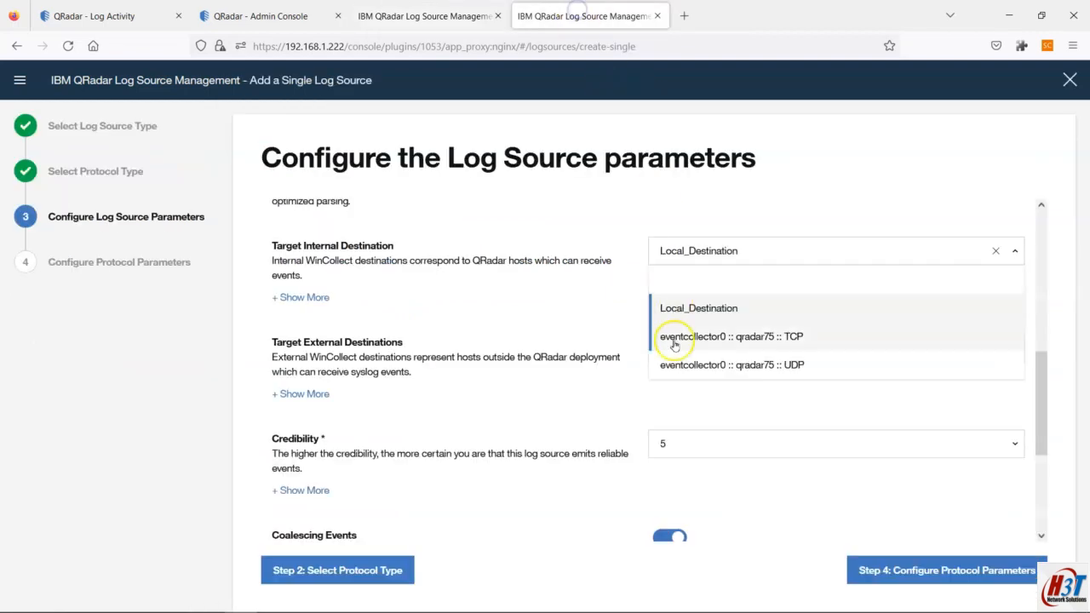
left_click(609, 423)
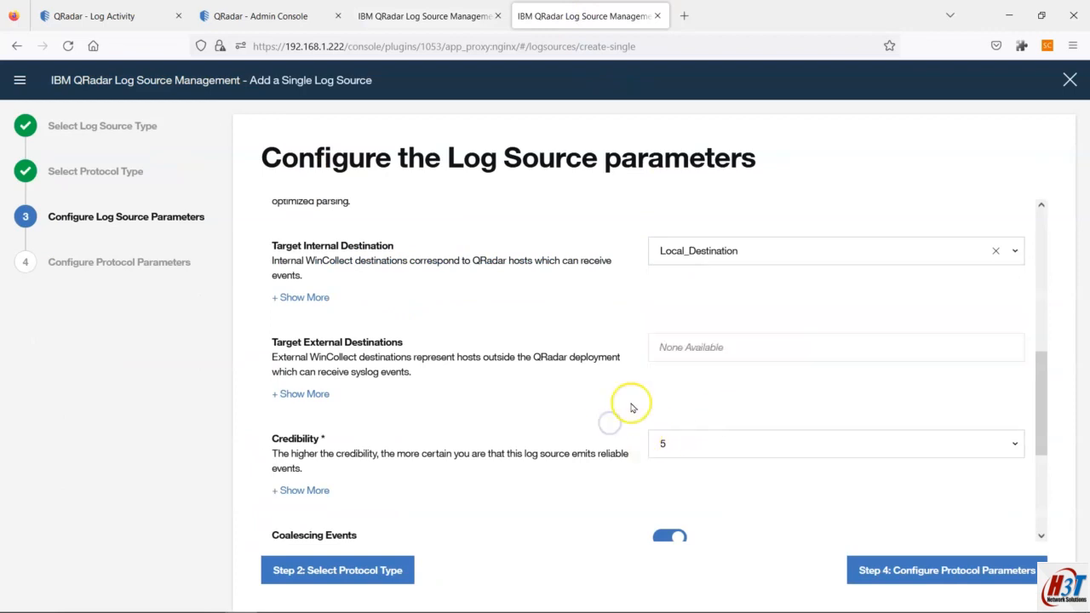
left_click(679, 598)
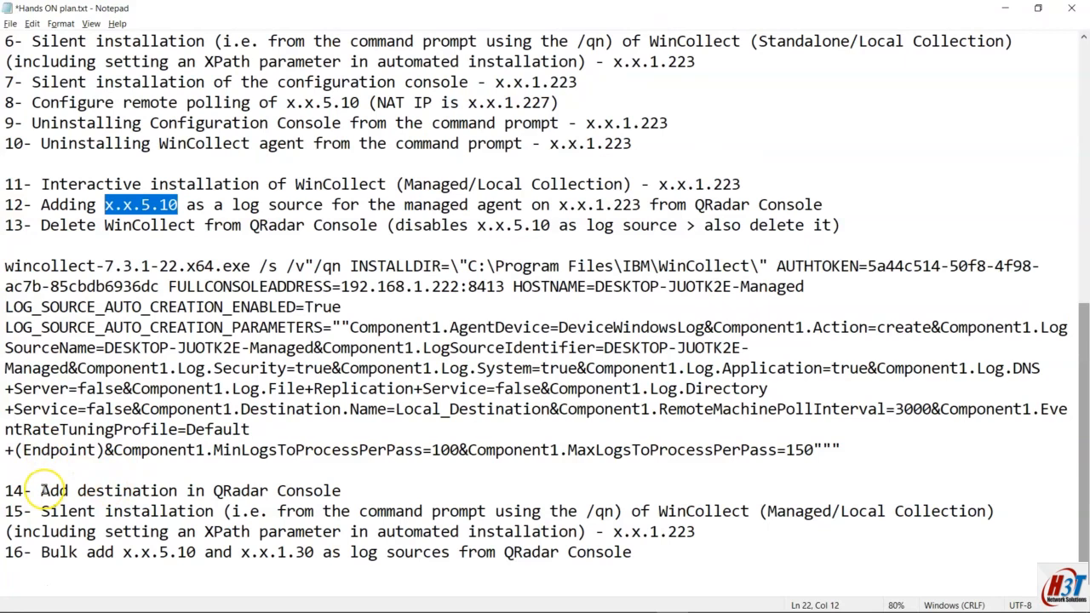
Step: Highlight plan step 12 about adding x.x.5.10 as a log source, then return to QRadar
left_click_drag(5, 205, 788, 205)
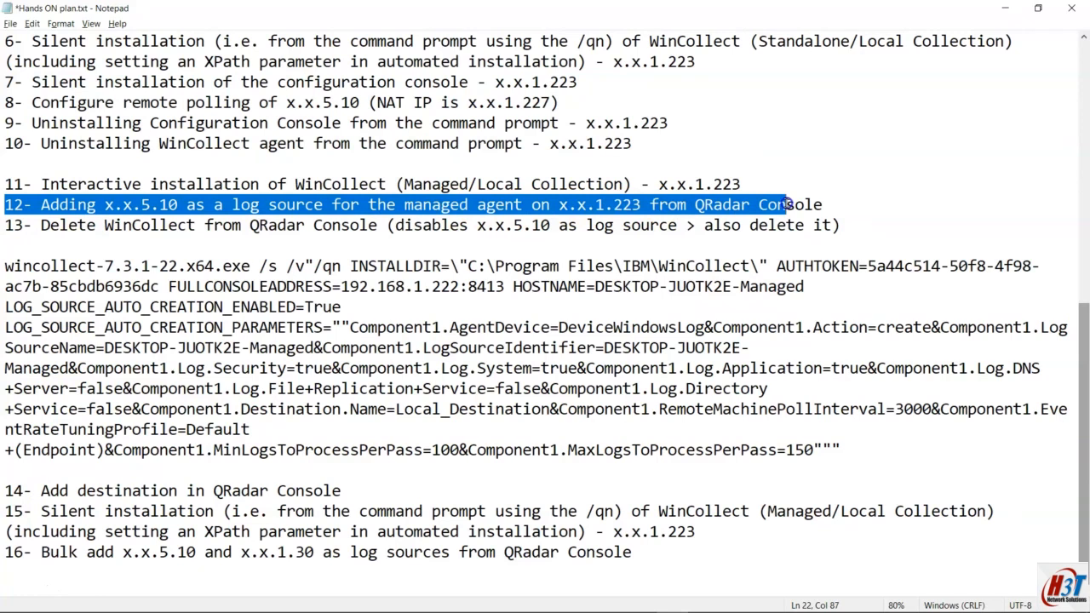
left_click(825, 205)
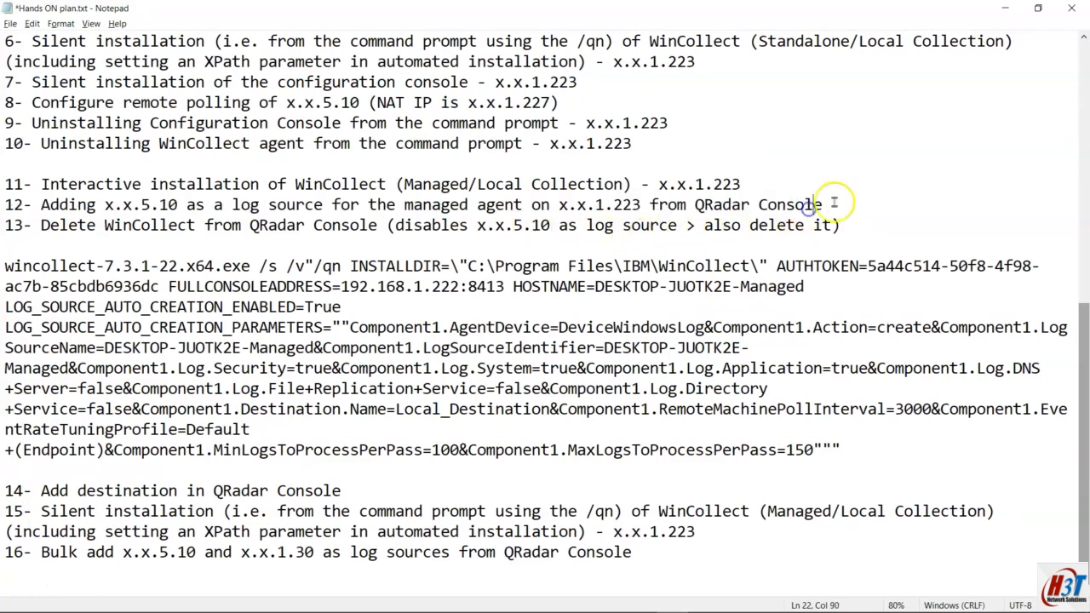
key("alt+Tab")
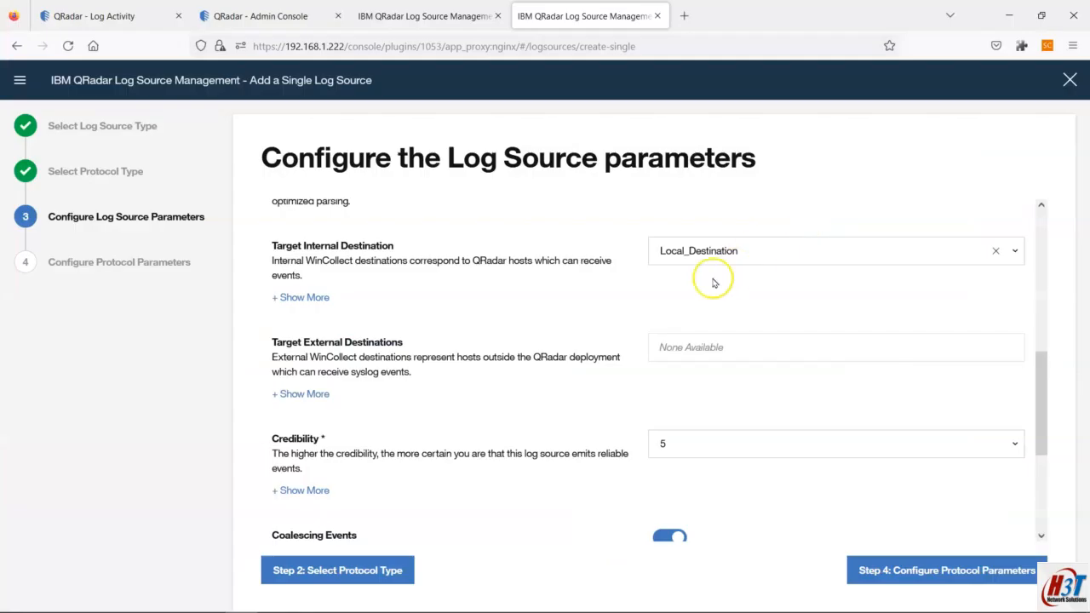
Step: Save the WinCollect agent configuration, then advance the wizard to Configure Protocol Parameters
scroll(703, 292, "down", 2)
scroll(707, 291, "up", 1)
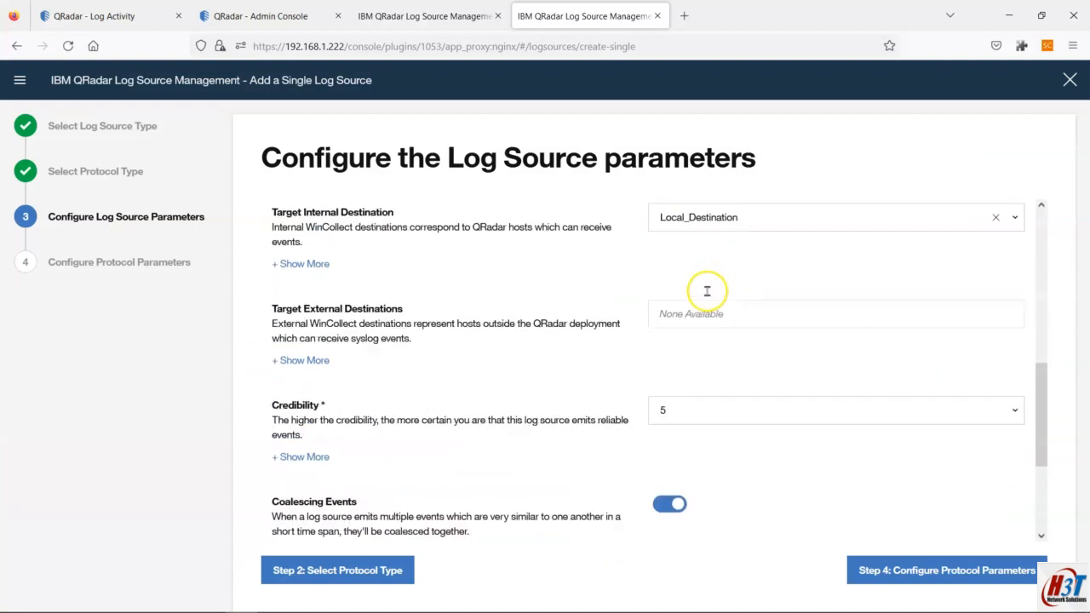
scroll(707, 291, "up", 1)
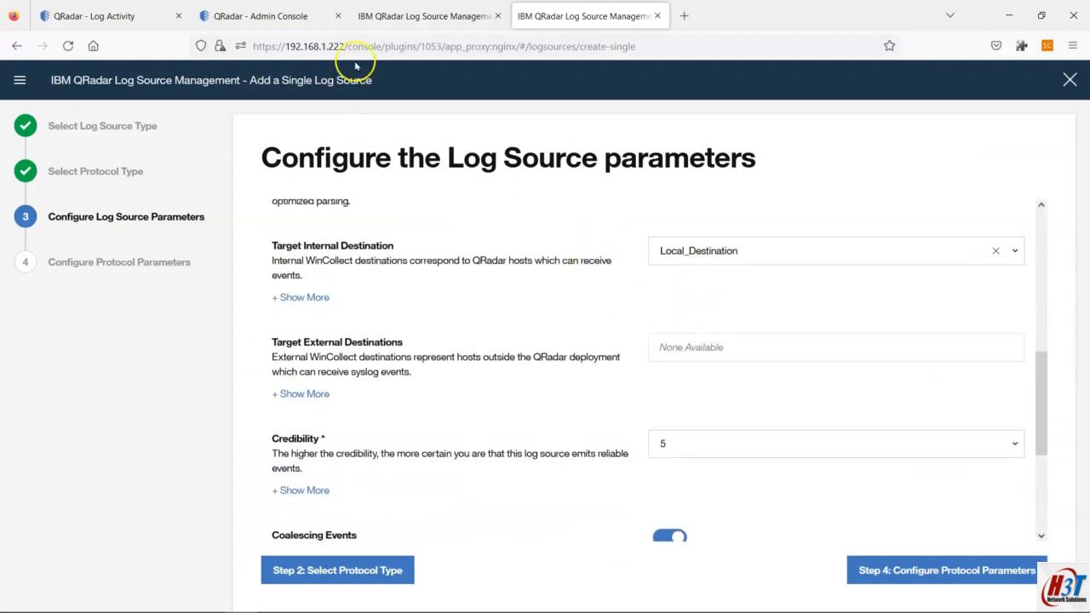
left_click(273, 10)
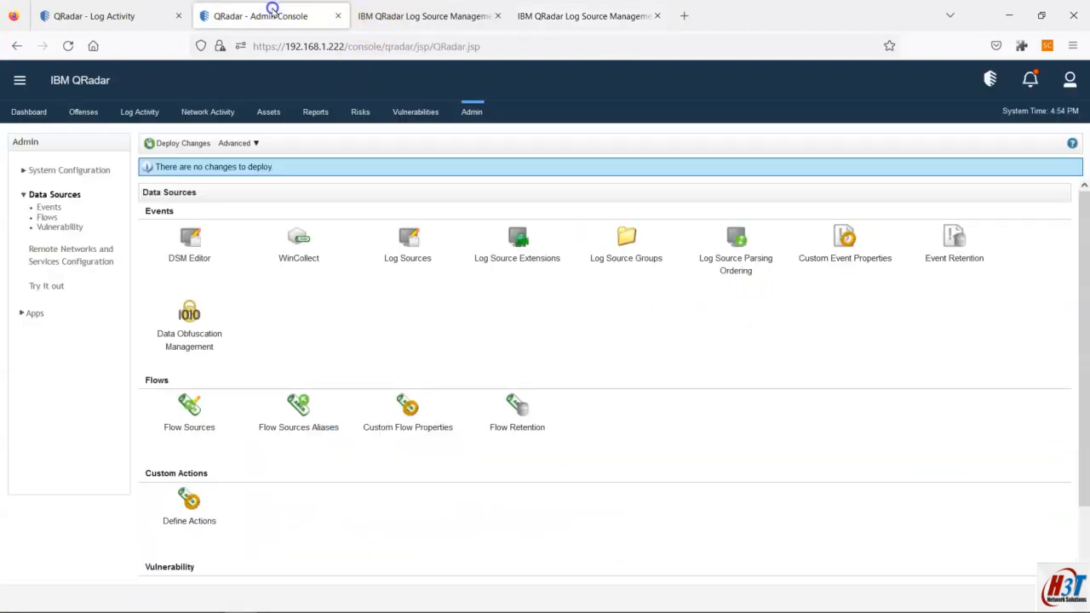
left_click(298, 243)
left_click(704, 554)
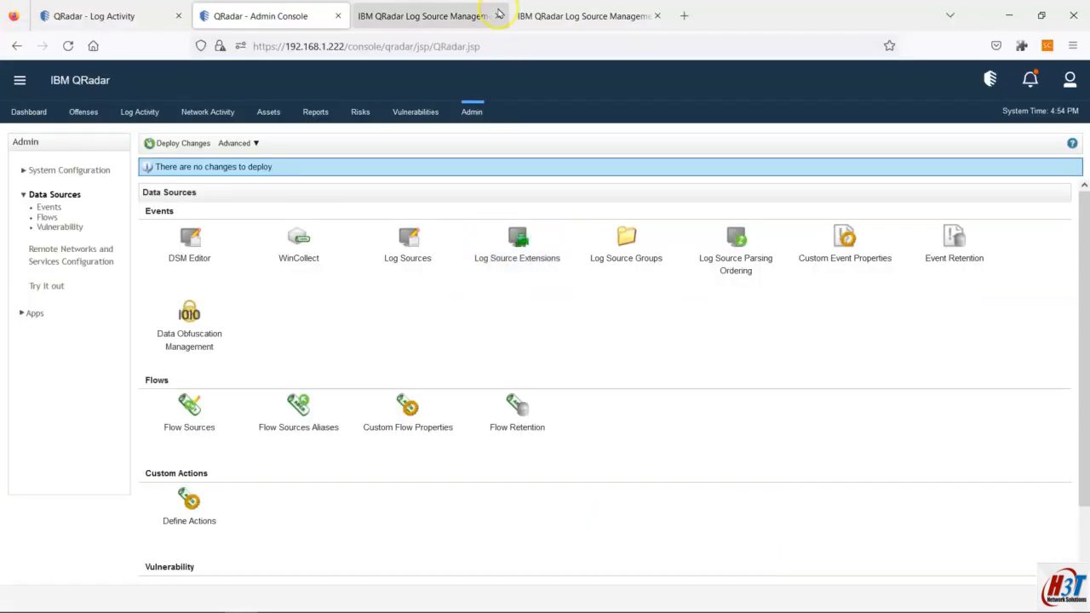
left_click(584, 15)
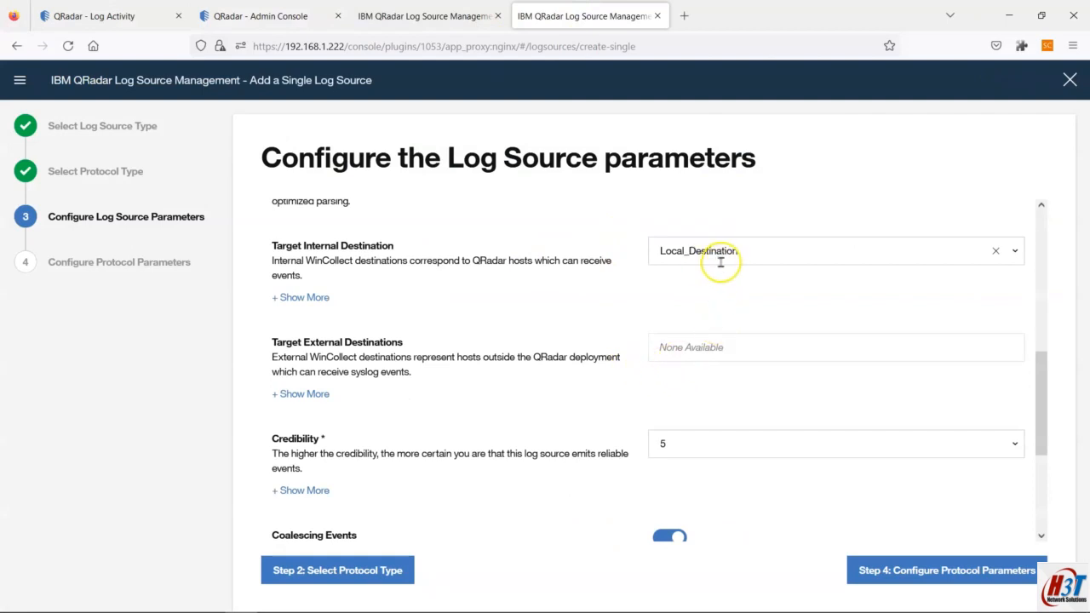
scroll(726, 315, "down", 4)
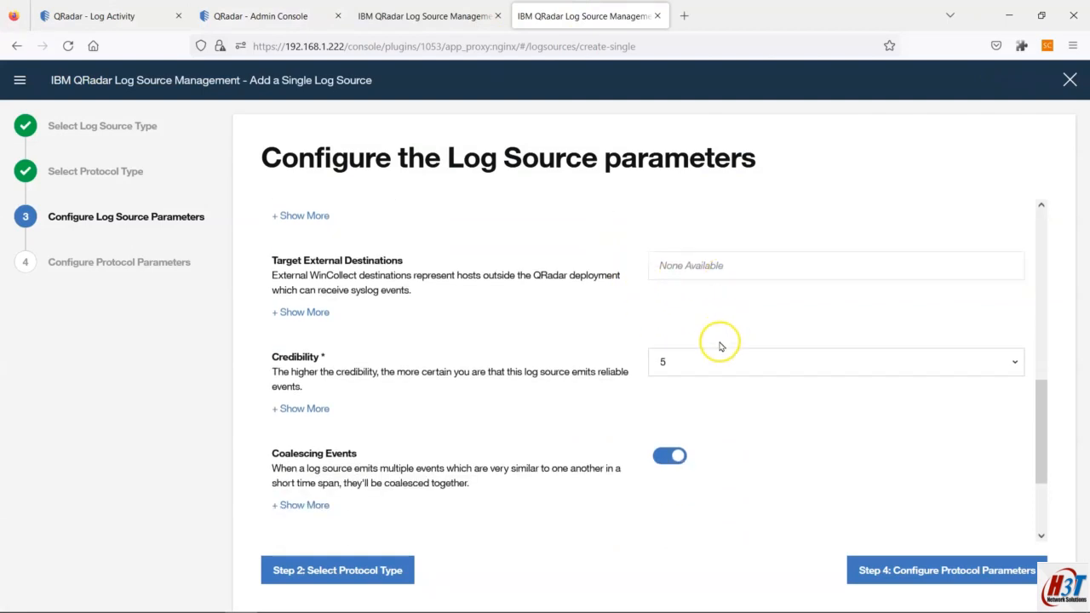
left_click(883, 554)
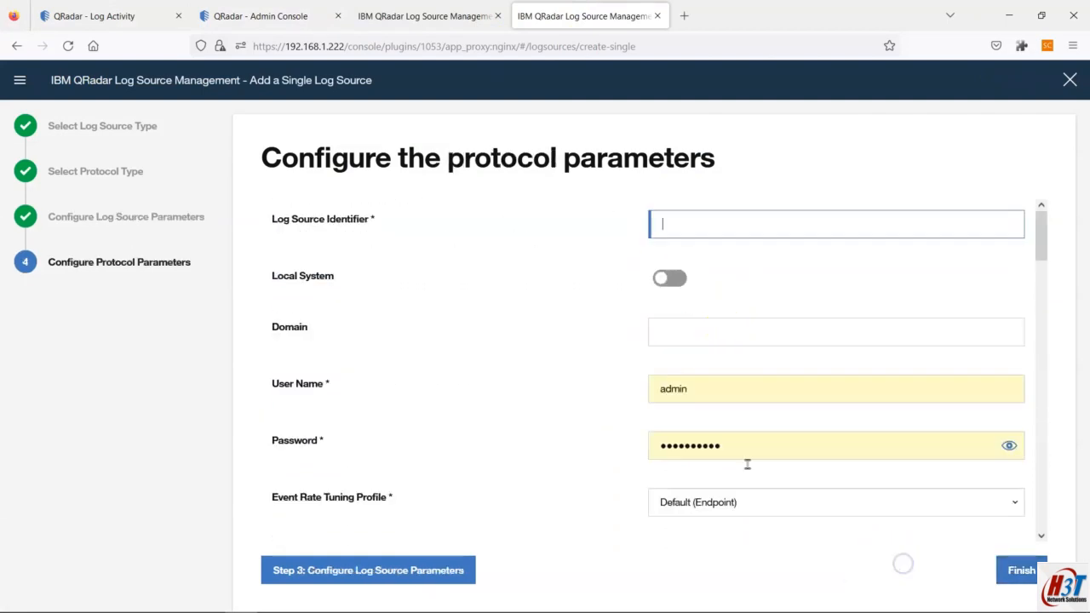
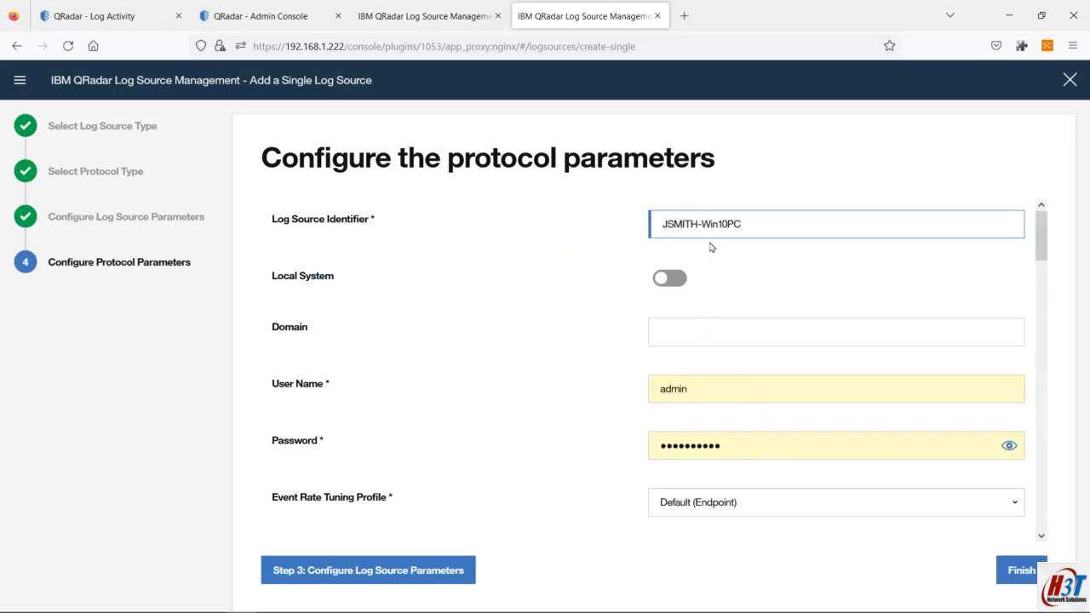
Step: Replace the old computer-name identifier with 192.168.1.227, then view the wincollect.png diagram in Paint
left_click(688, 330)
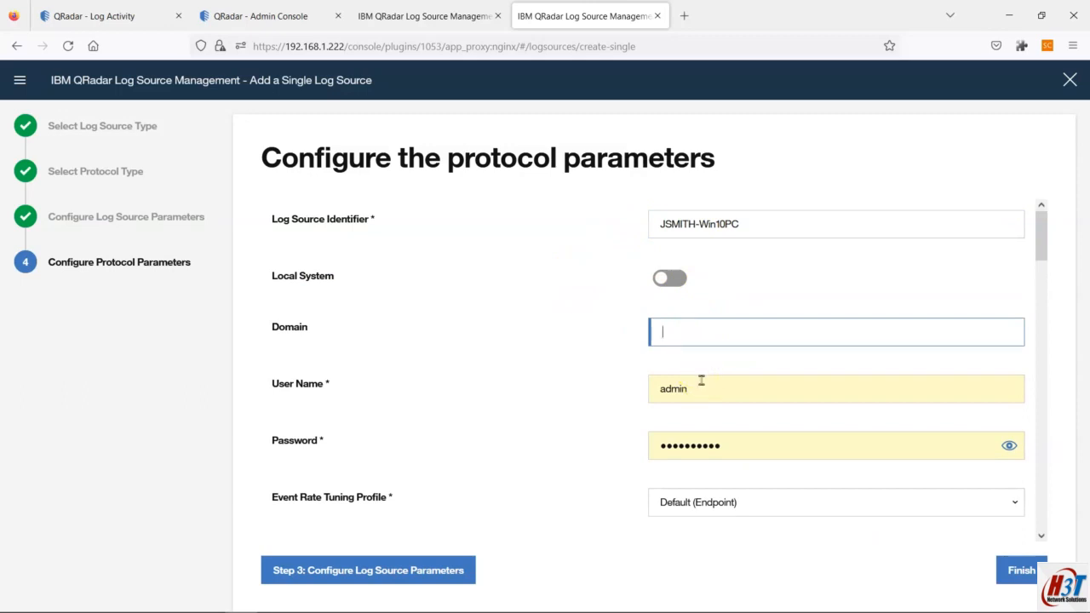
left_click_drag(744, 223, 642, 213)
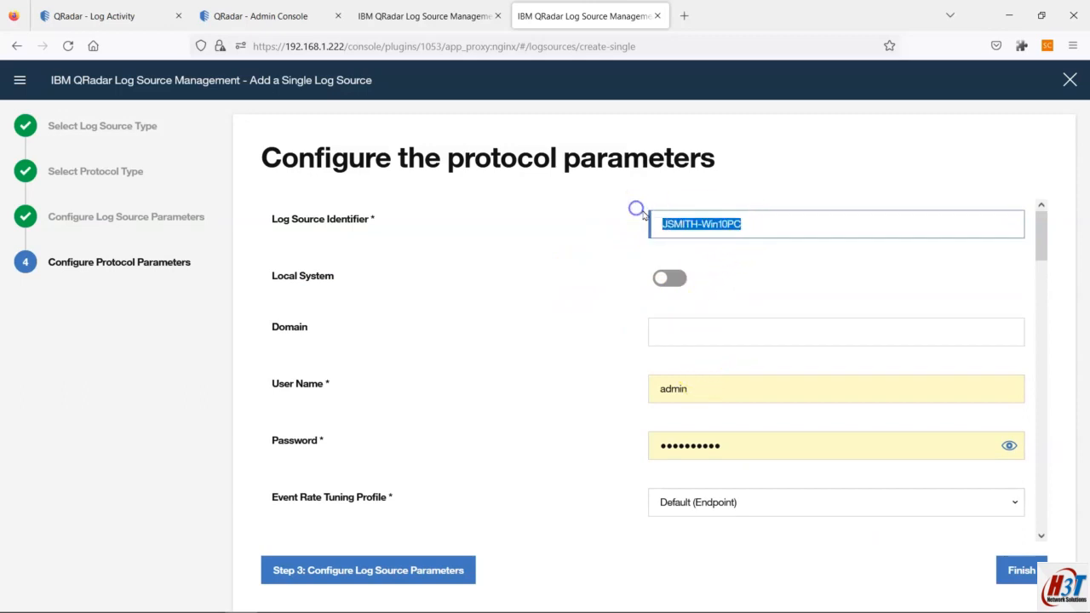
left_click(730, 224)
left_click_drag(744, 225, 608, 208)
type("192.168.1.227")
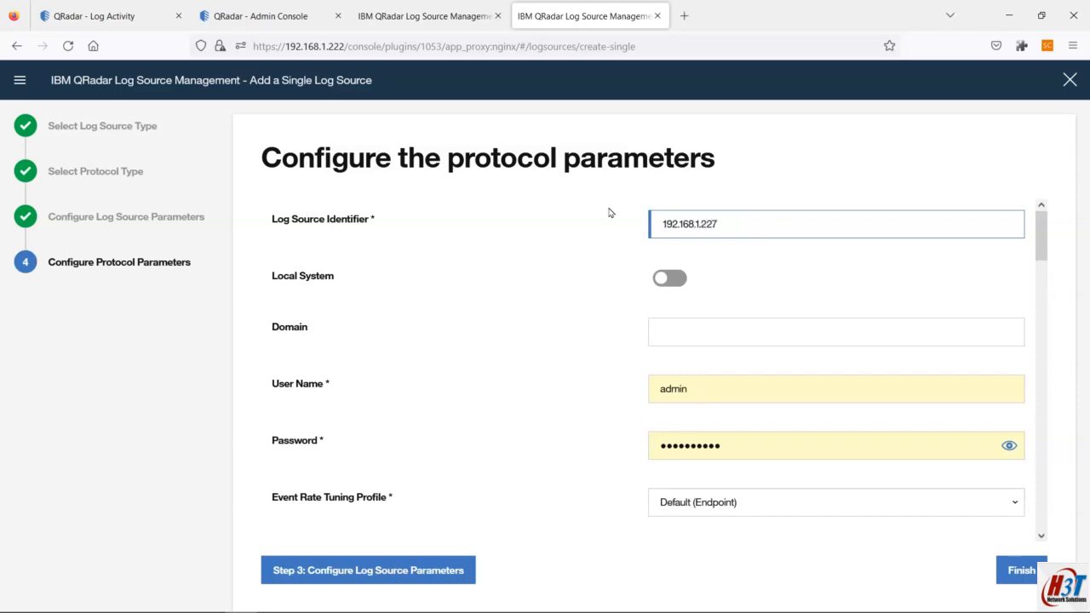
mouse_move(670, 606)
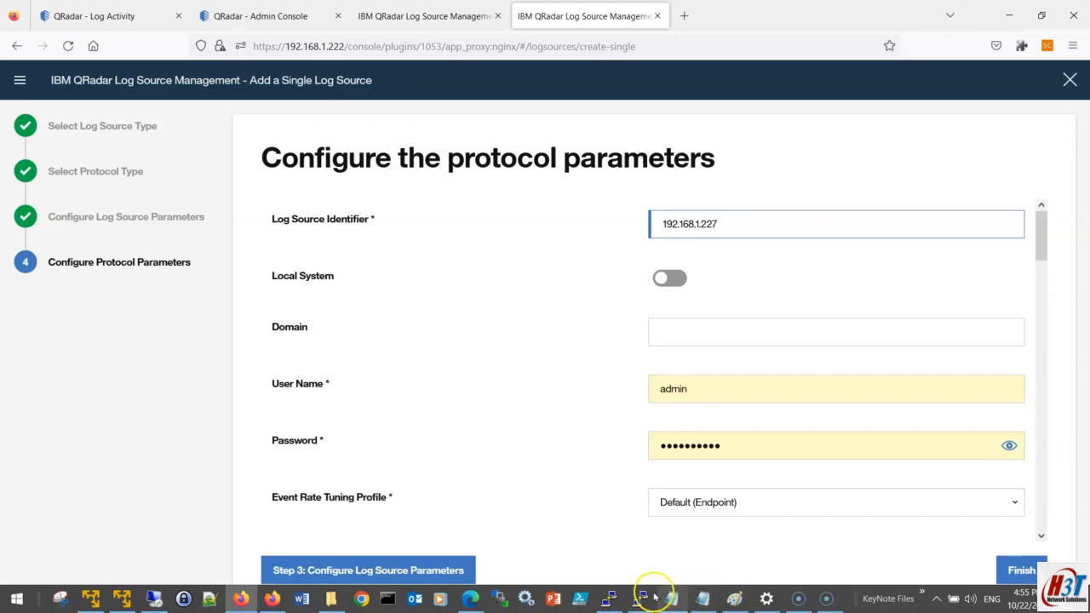
left_click(735, 598)
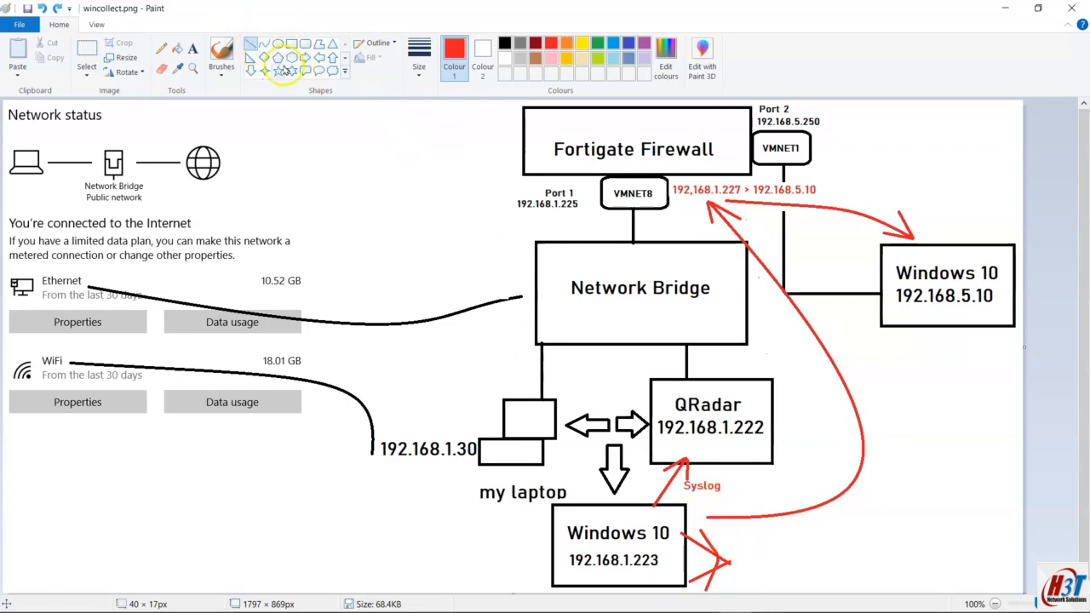
Step: Select and delete the red Syslog label from the Paint diagram
left_click(85, 52)
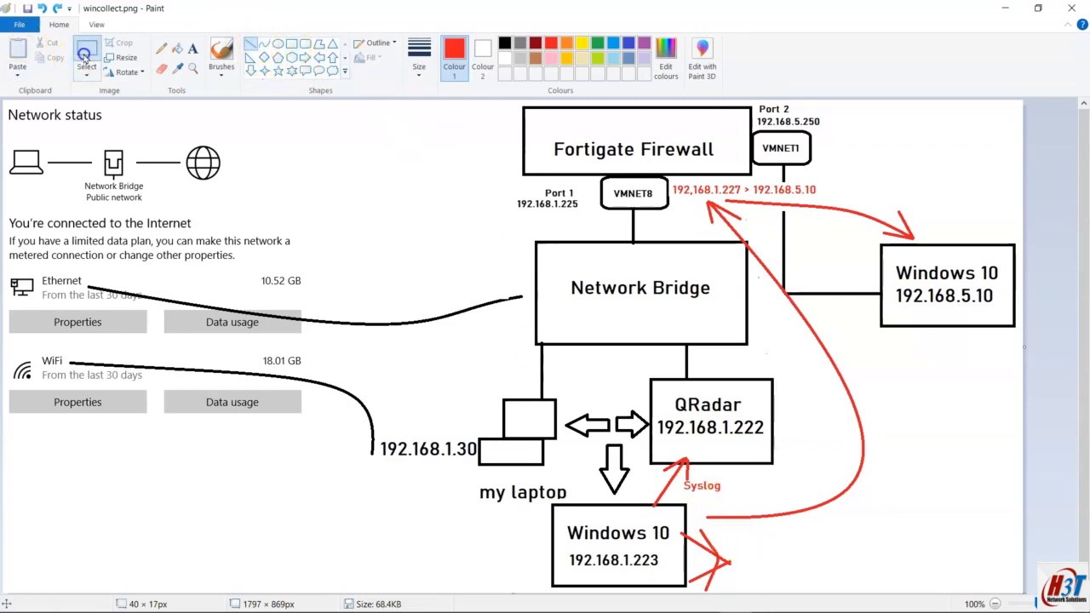
left_click_drag(682, 477, 703, 491)
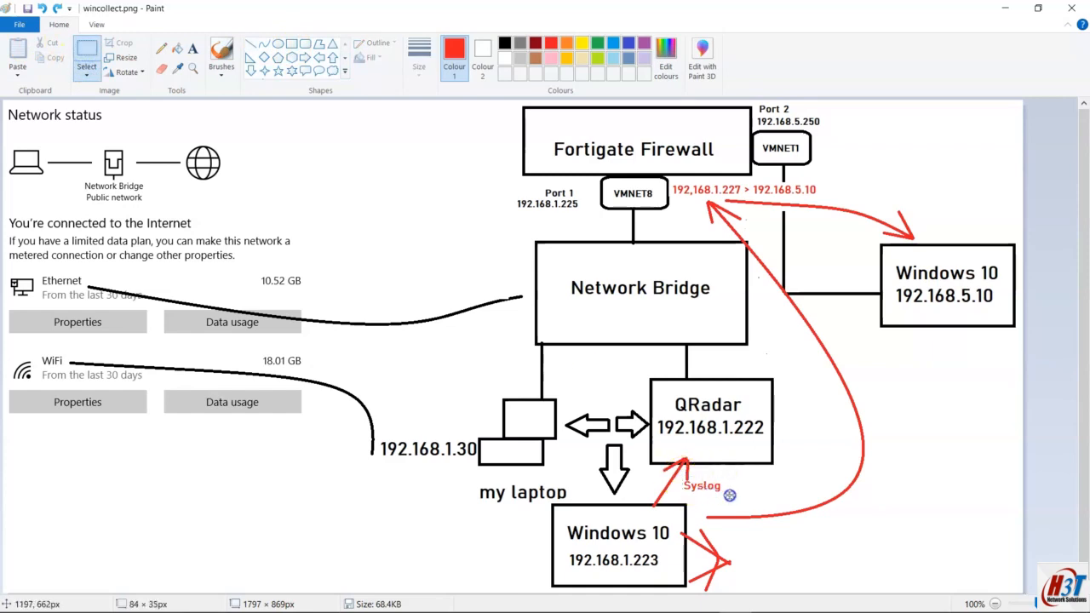
key("Delete")
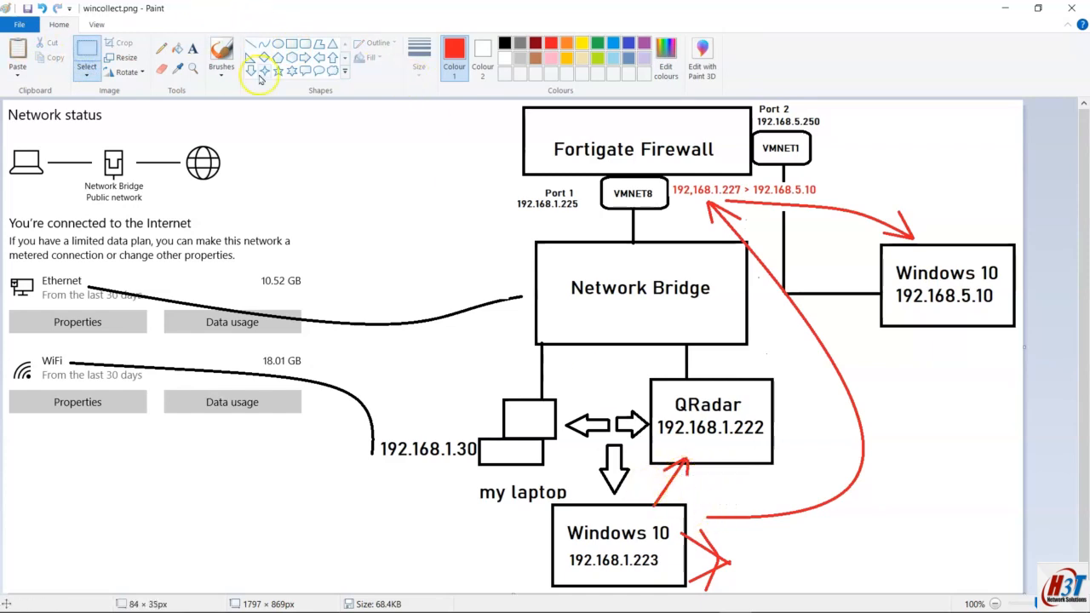
Step: Draw a second arrowhead to make the QRadar–Windows 10 arrow two-way, and place a text box beside it
left_click(250, 43)
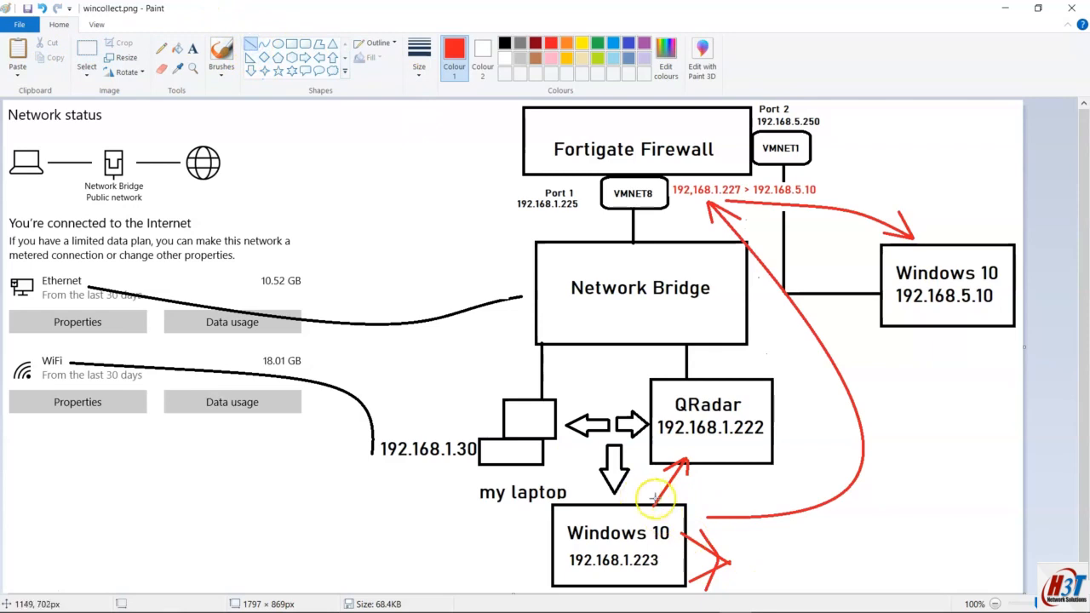
mouse_move(652, 507)
left_mouse_down()
mouse_move(650, 488)
mouse_move(681, 497)
mouse_move(647, 511)
mouse_move(683, 498)
left_mouse_up()
left_click(707, 503)
left_click(710, 481)
left_click(193, 54)
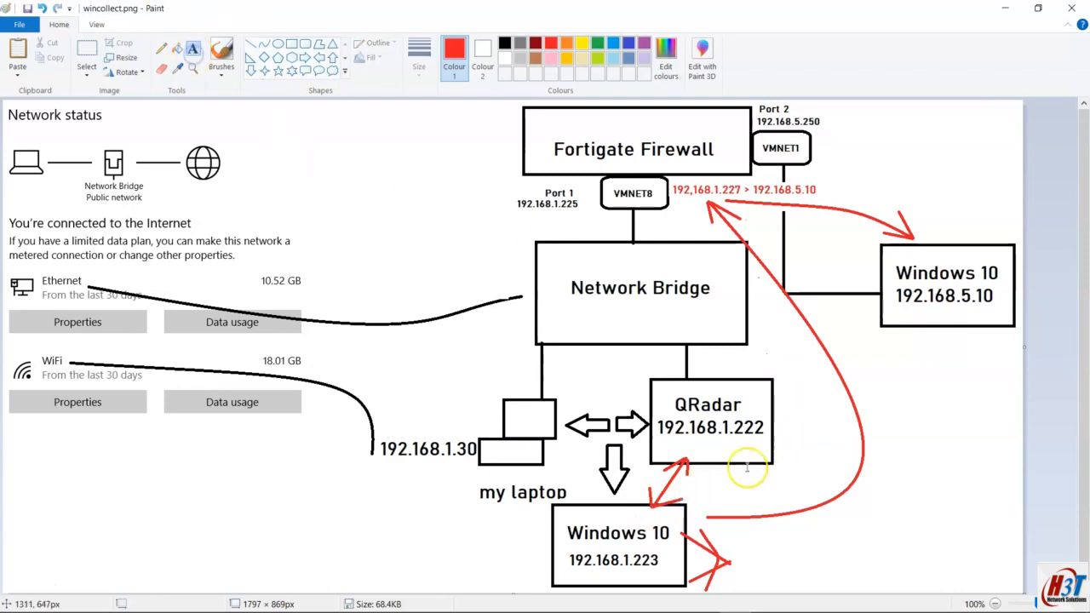
left_click(697, 482)
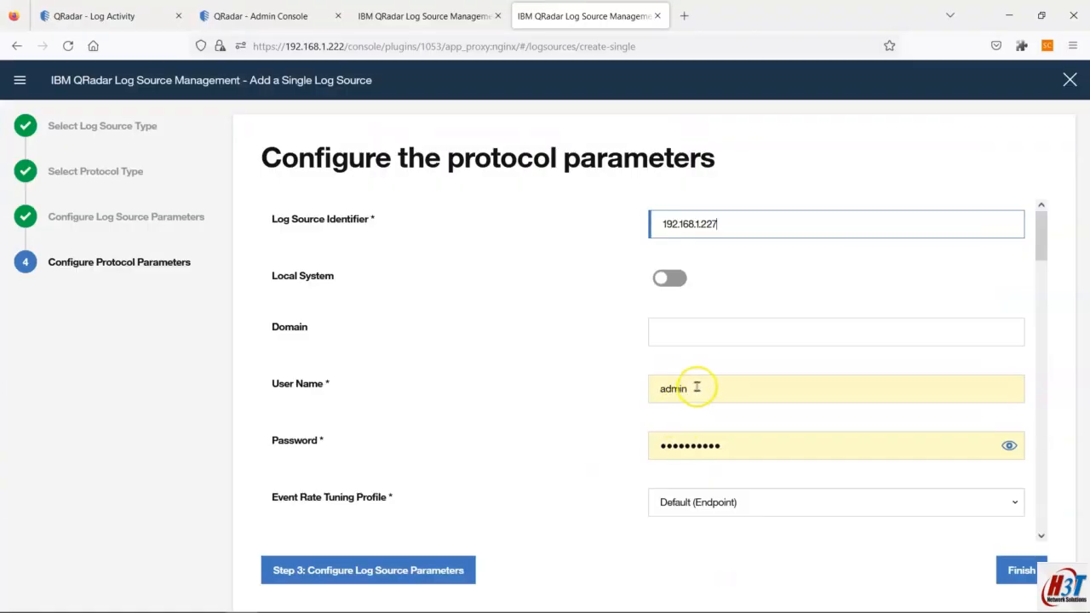
Step: Overwrite the admin user name and password with the QRadar service account credentials, then place the caret in XPath Query
left_click_drag(697, 387, 642, 385)
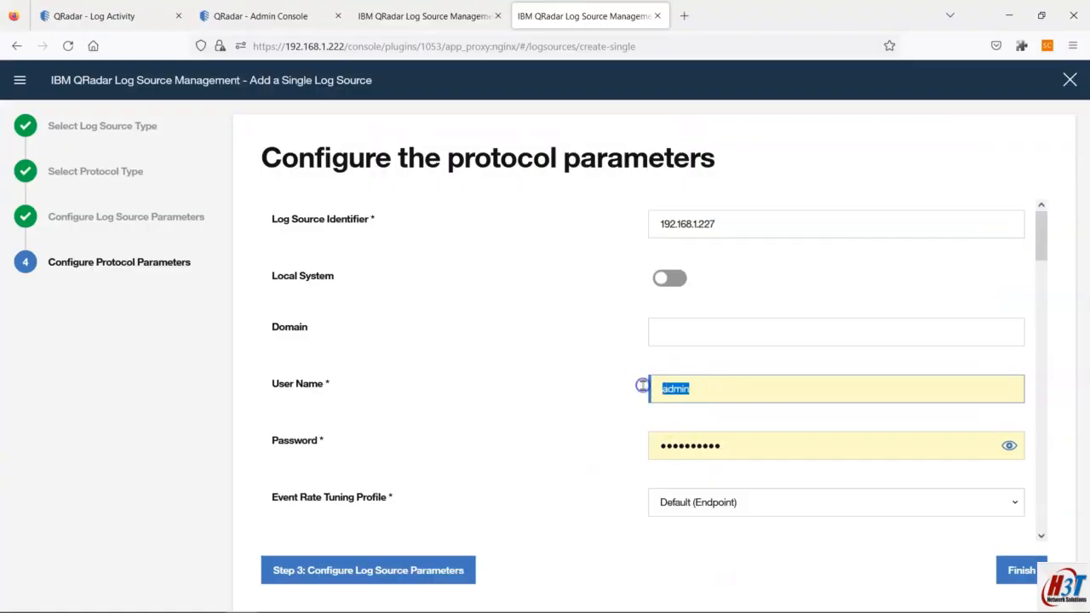
type("qradarsa")
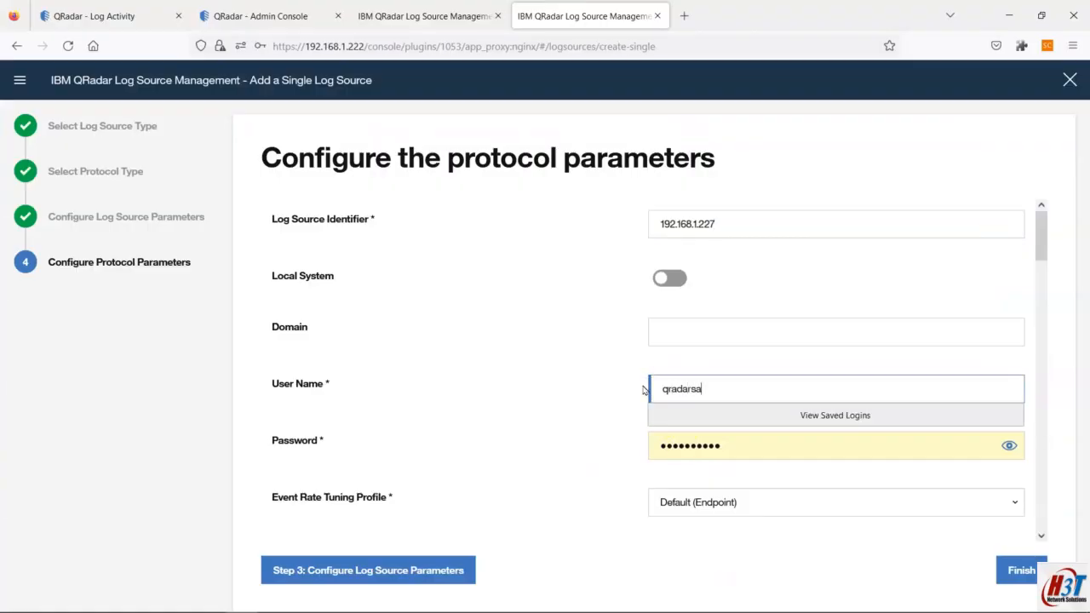
key("Tab")
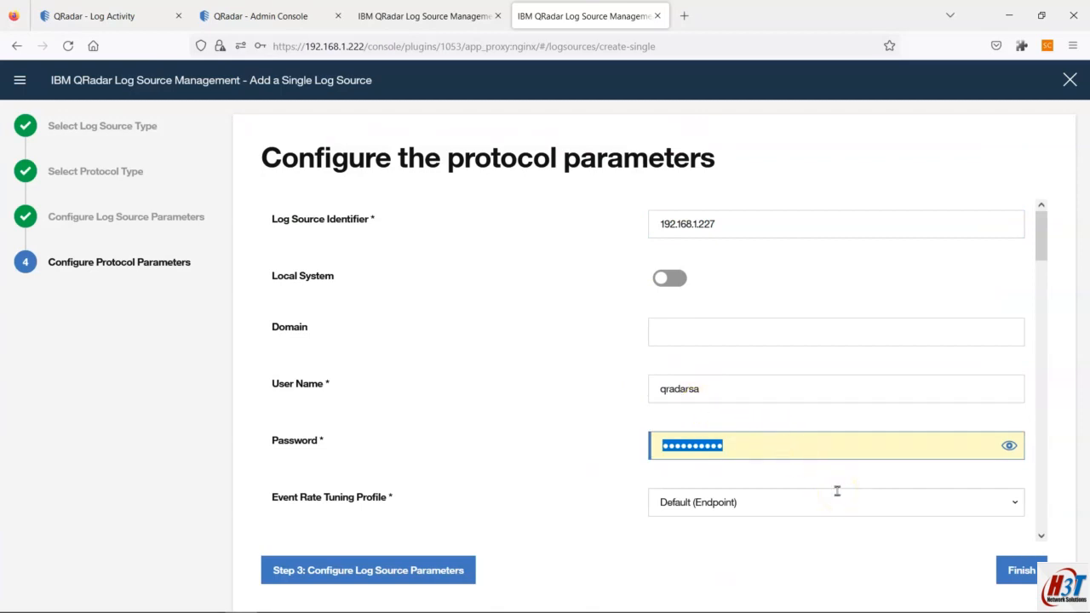
type("q")
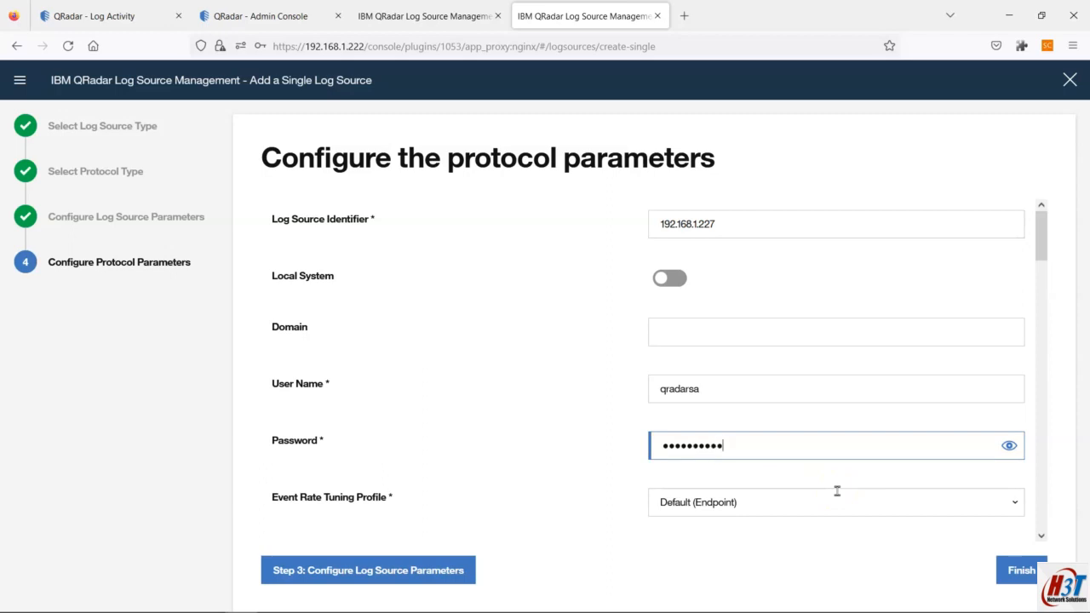
scroll(837, 491, "down", 5)
scroll(677, 366, "down", 5)
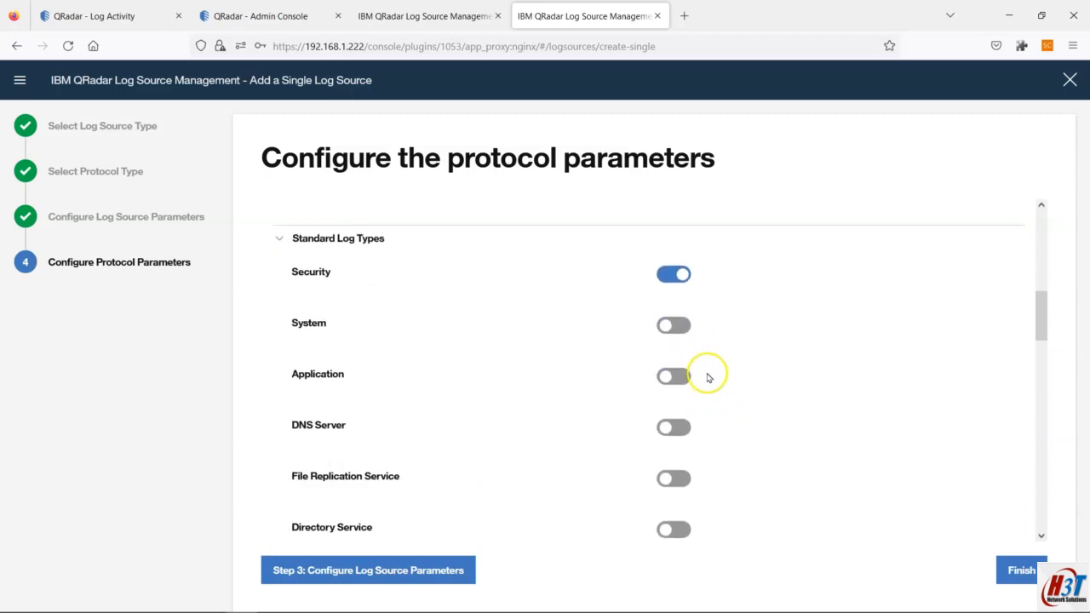
scroll(709, 377, "down", 7)
left_click(729, 361)
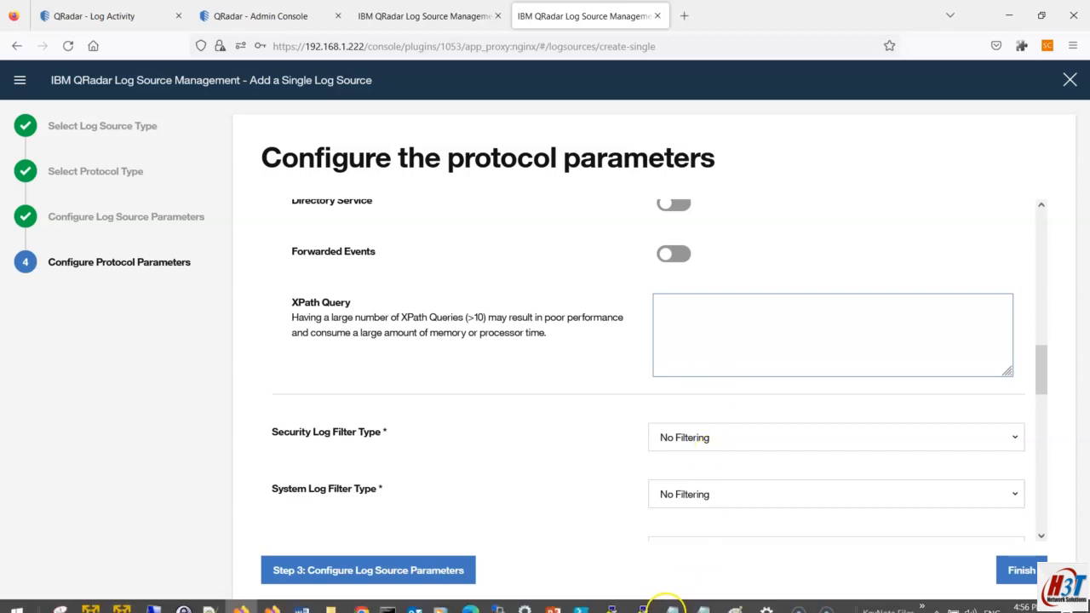
Step: Copy the one-line Sysmon Operational QueryList from sysmon xpath.txt and return to the XPath Query box
left_click(696, 599)
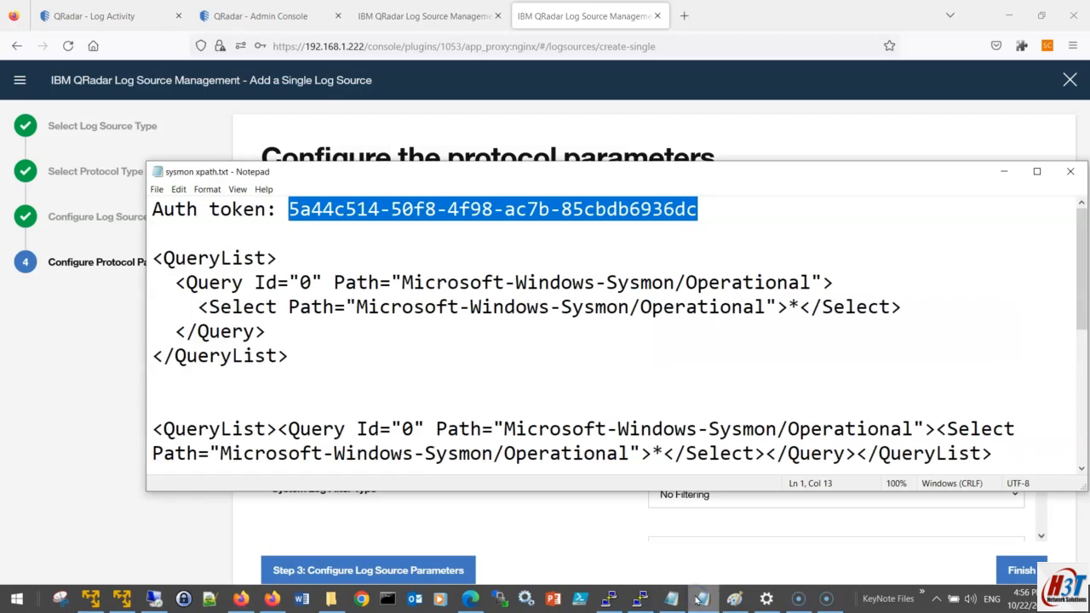
scroll(447, 399, "down", 3)
scroll(443, 401, "up", 3)
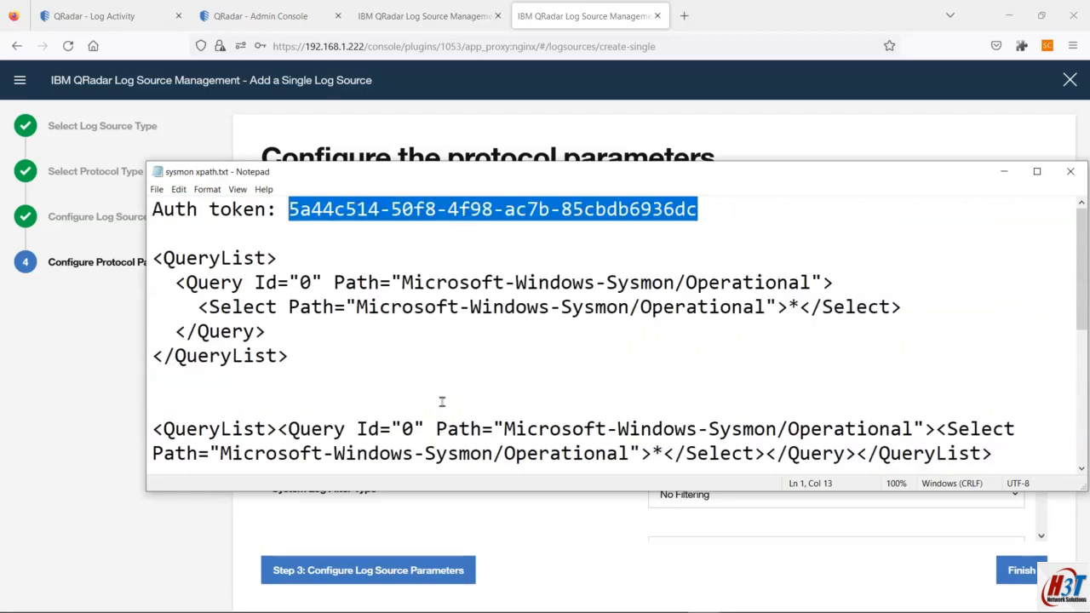
left_click_drag(312, 354, 141, 261)
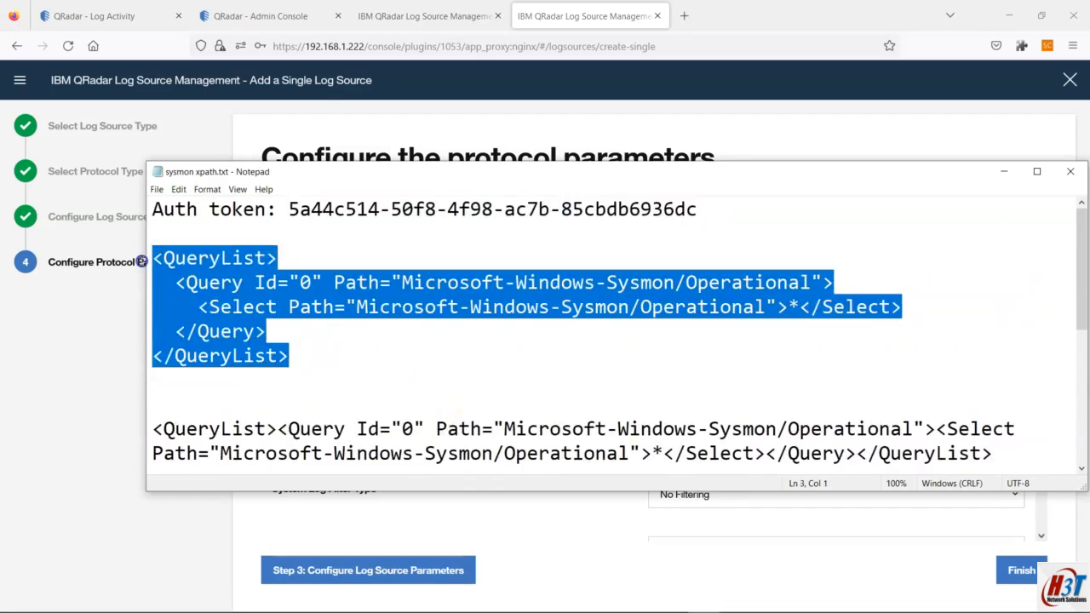
scroll(383, 332, "down", 1)
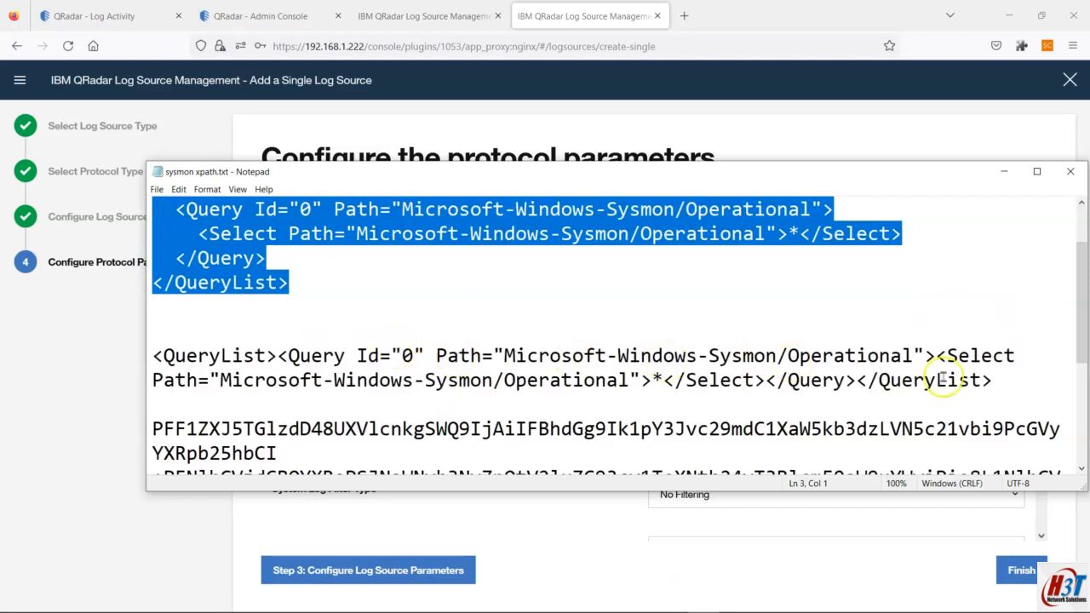
left_click_drag(1024, 384, 153, 362)
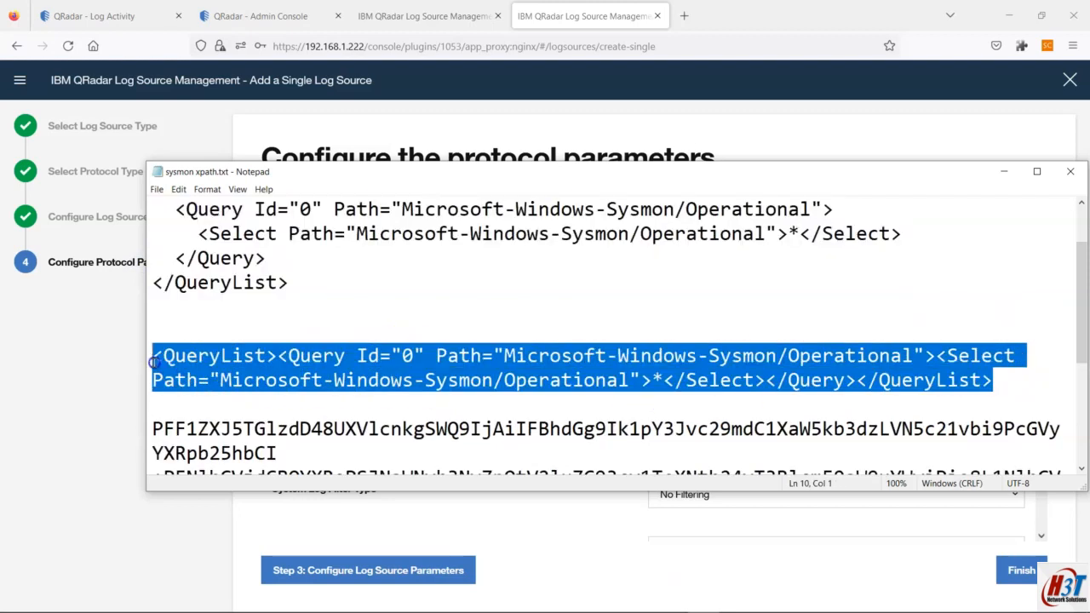
key("ctrl+c")
key("alt+Tab")
left_click(725, 369)
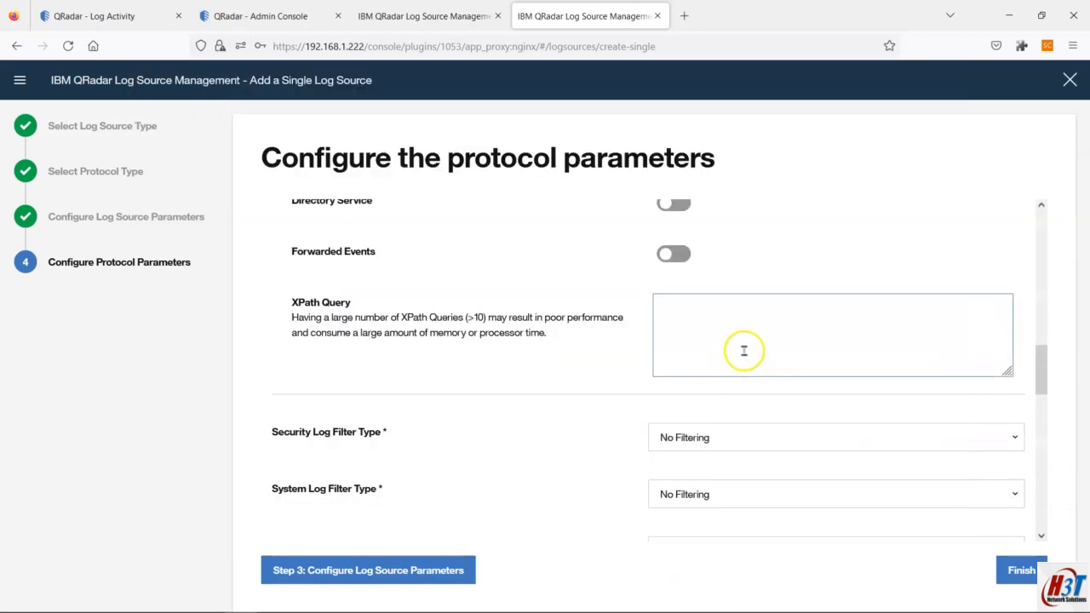
Step: Paste the QueryList into XPath Query and set Security Log Filter Type to NSA Events Filter
key("ctrl+v")
scroll(777, 484, "down", 3)
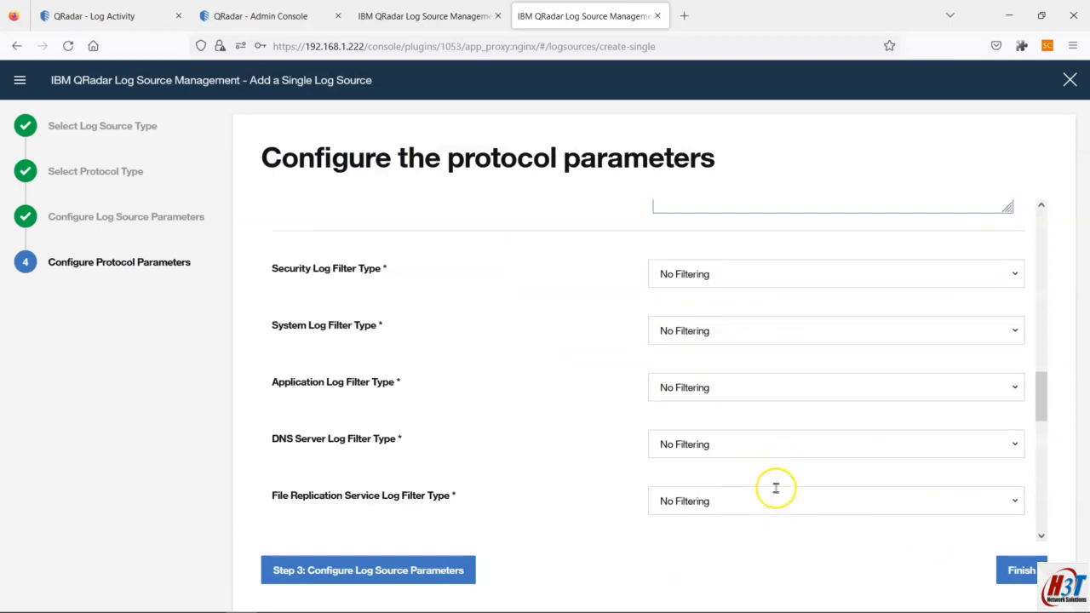
left_click(696, 274)
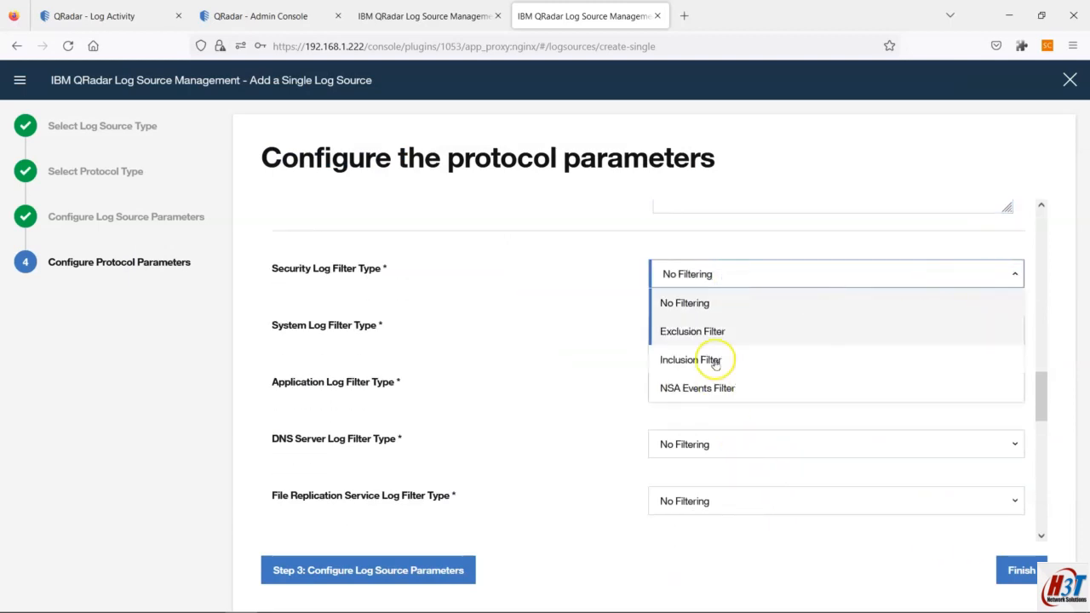
left_click(698, 387)
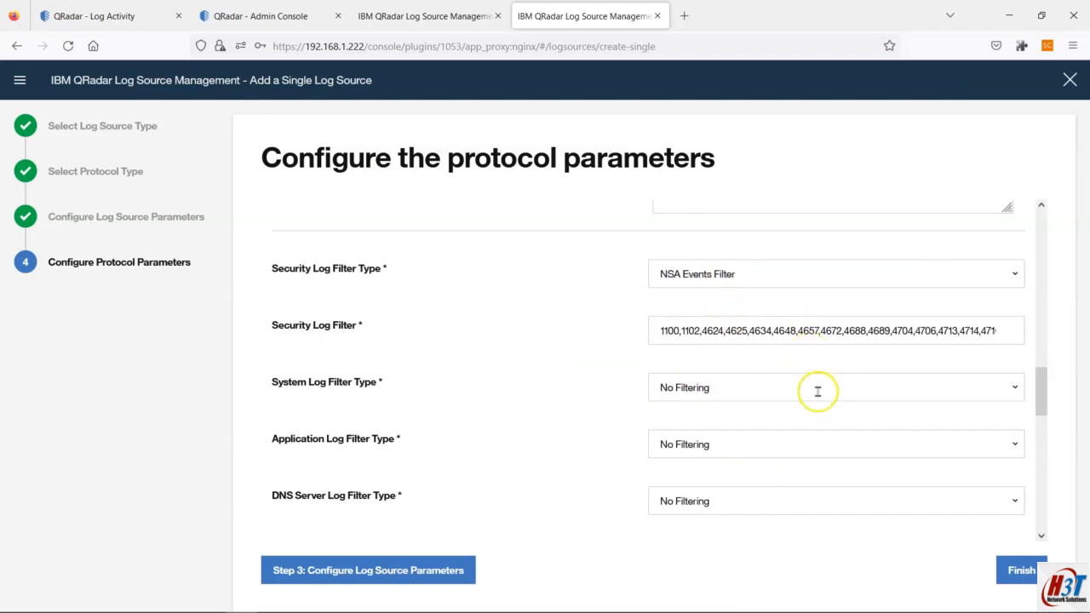
Step: Assign the DESKTOP-JUOTK2E-Managed WinCollect agent and finish creating the log source
scroll(816, 392, "down", 3)
scroll(816, 393, "up", 3)
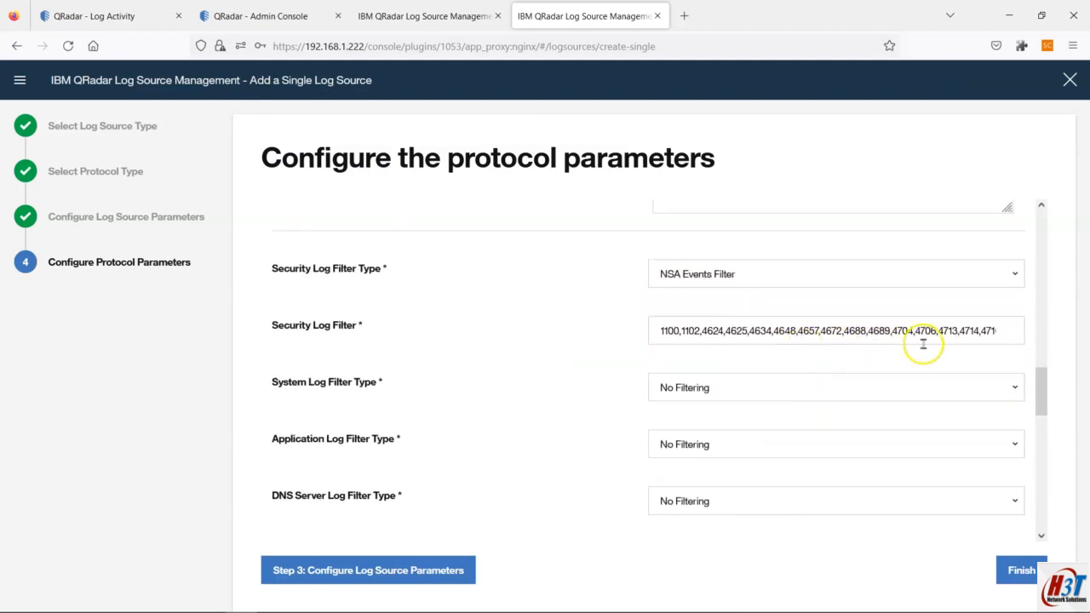
scroll(894, 356, "down", 1)
scroll(894, 356, "down", 10)
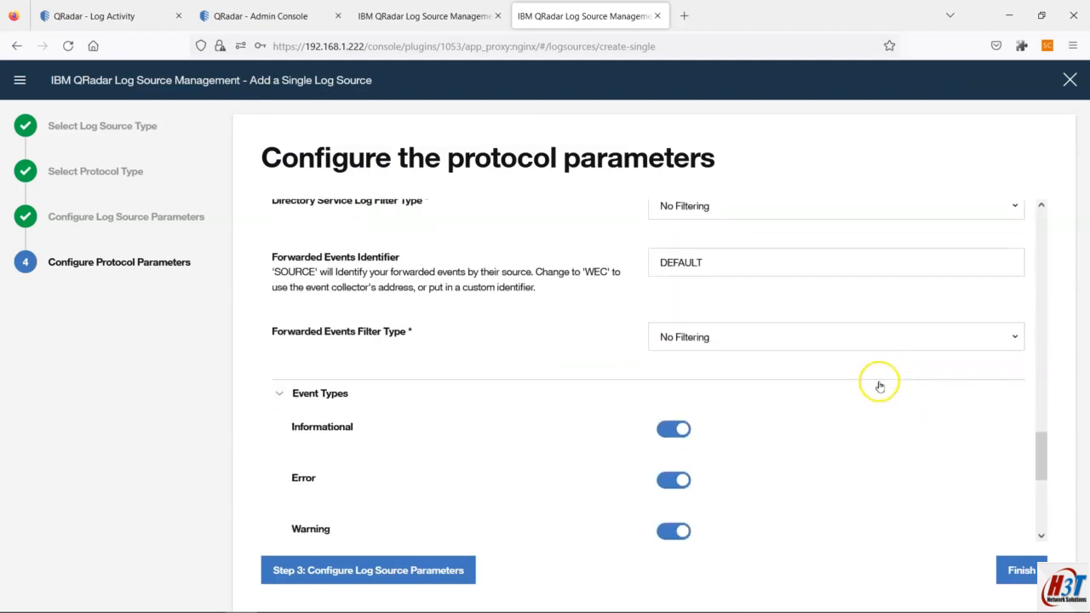
scroll(880, 386, "down", 3)
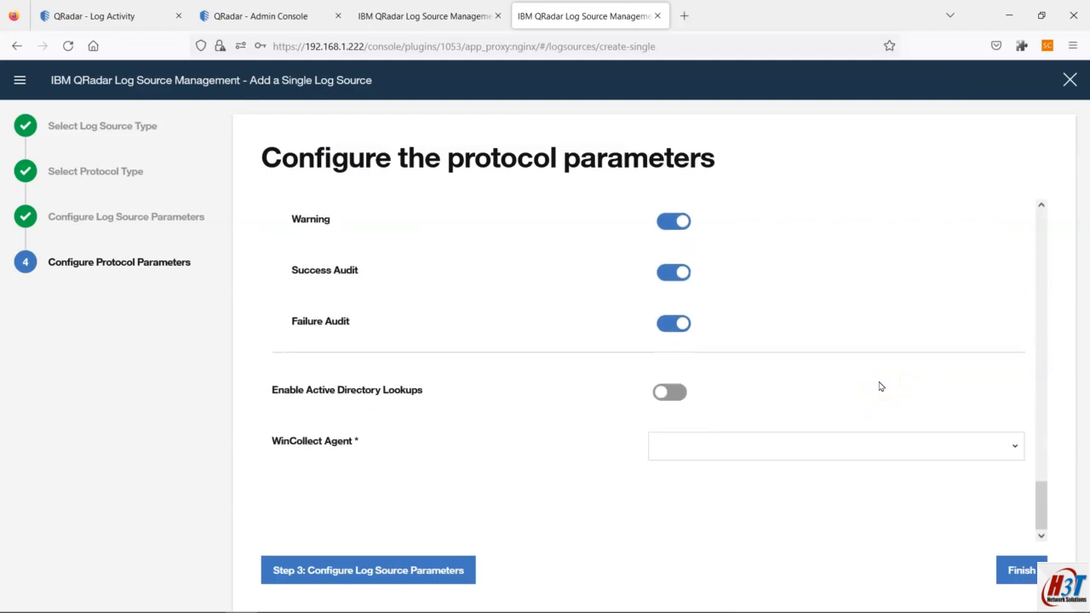
left_click(873, 444)
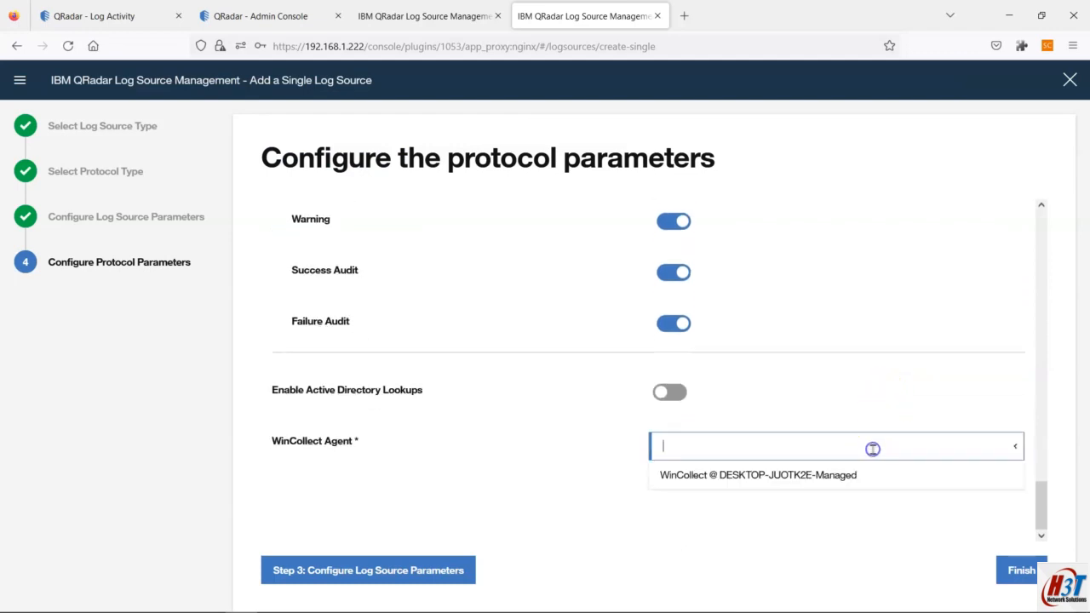
left_click(769, 477)
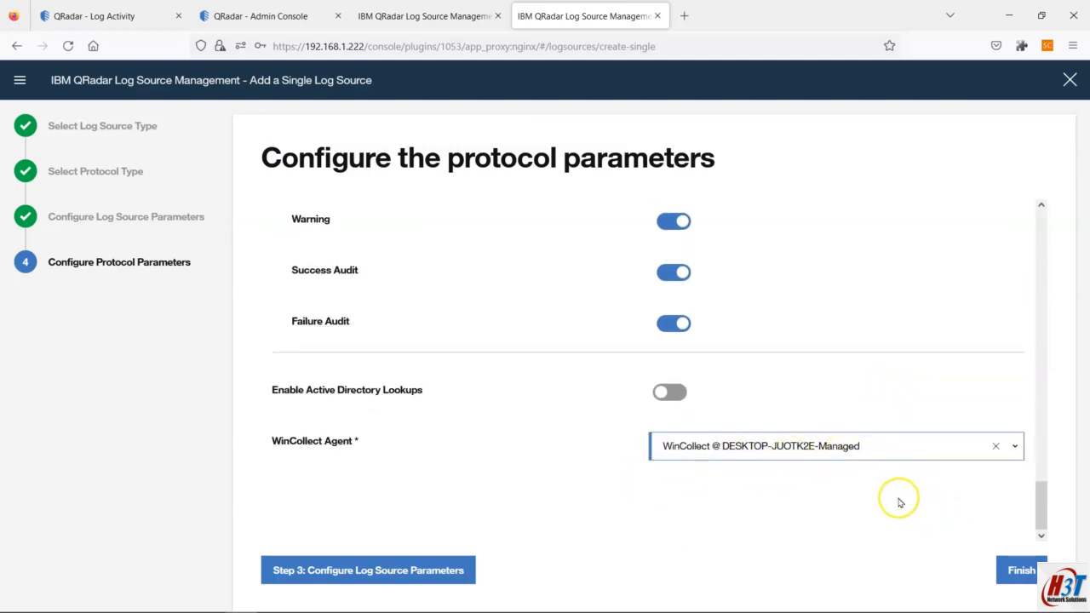
left_click(1022, 568)
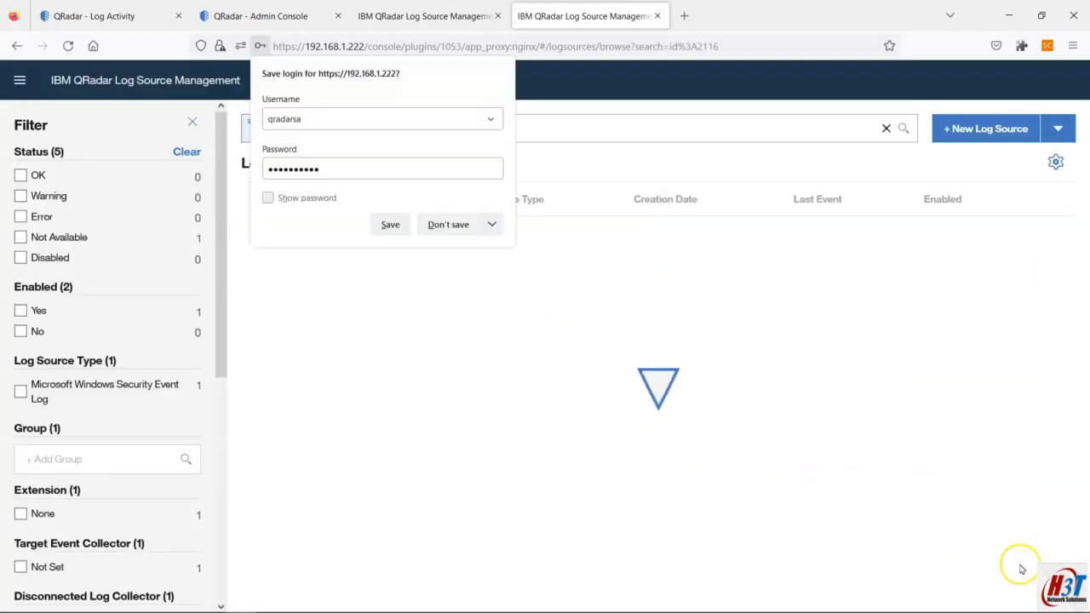
Step: Dismiss the browser login prompt, view undeployed change details showing log source 2116, then bring Notepad forward
left_click(448, 223)
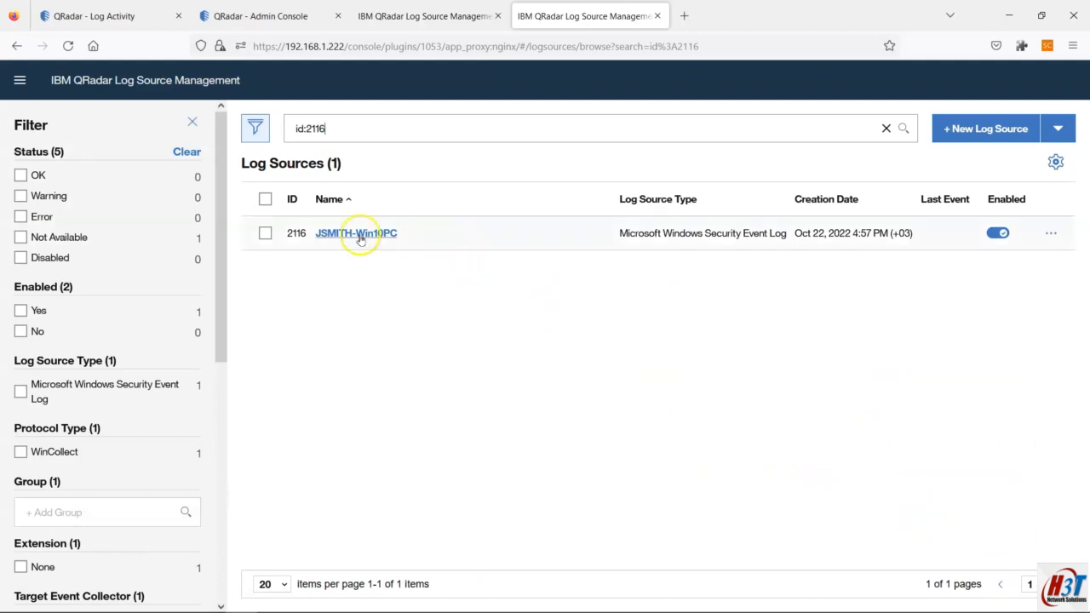
left_click(309, 12)
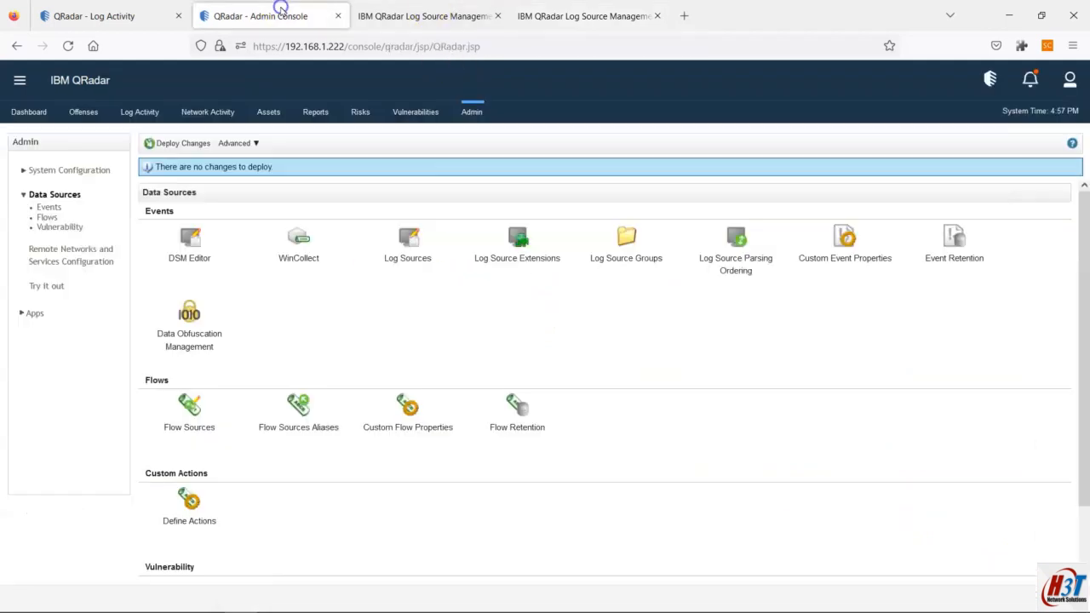
left_click(471, 112)
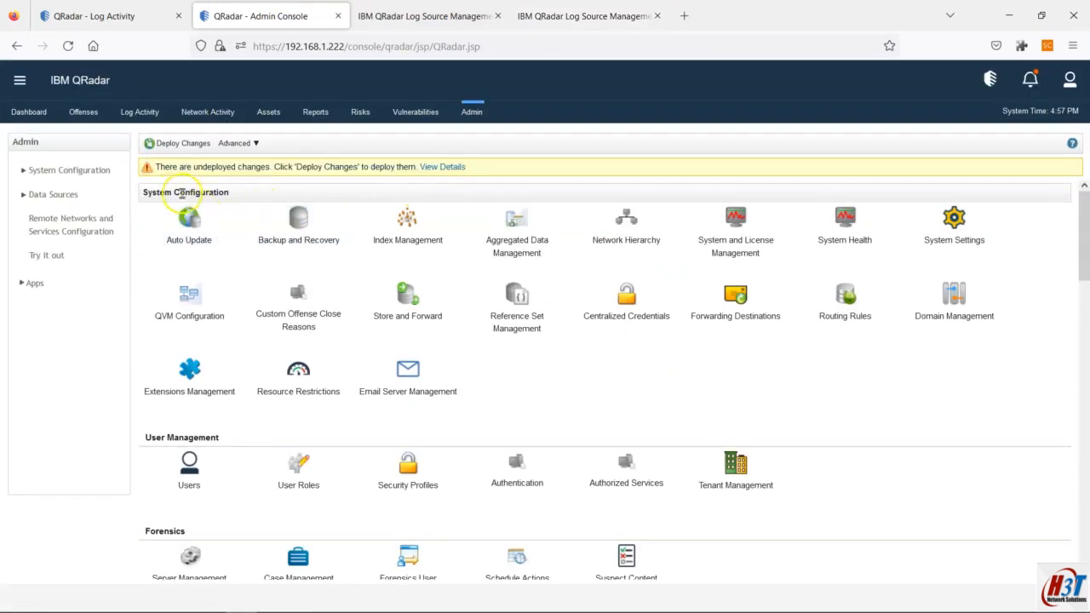
left_click(429, 167)
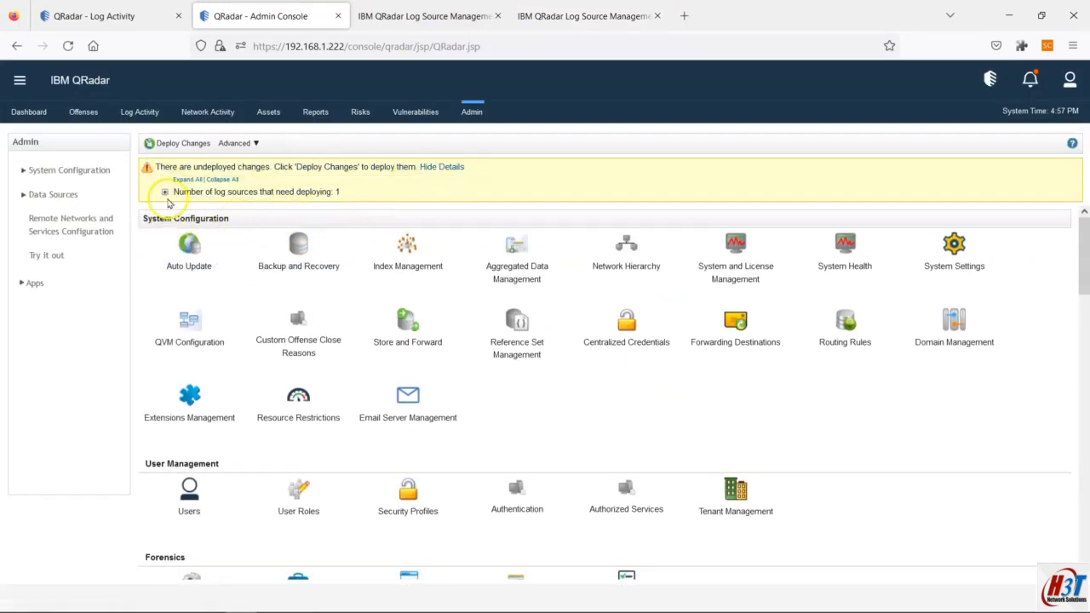
left_click(165, 193)
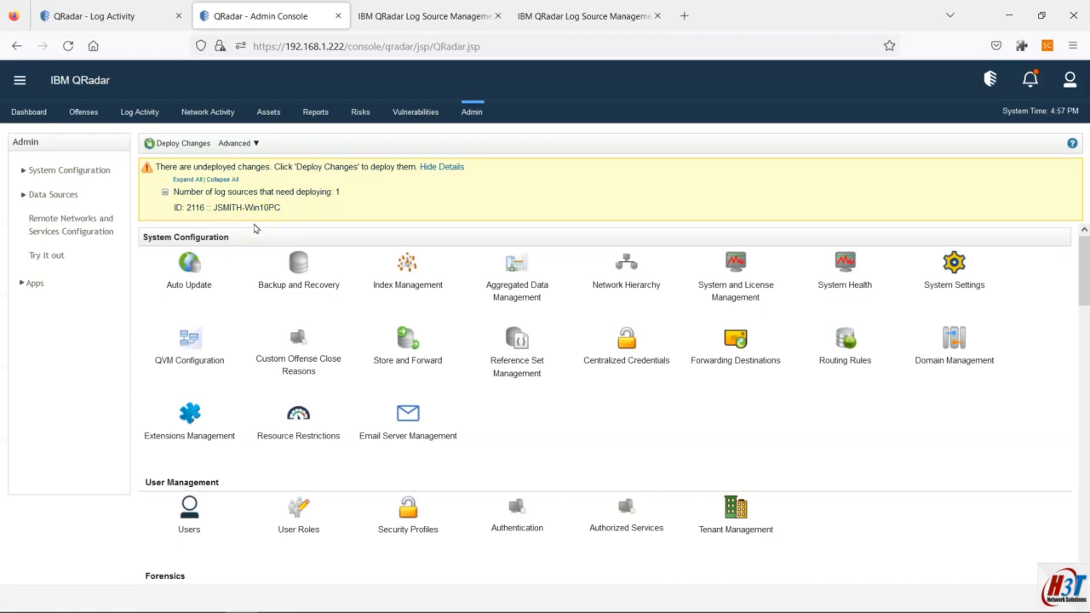
left_click(686, 601)
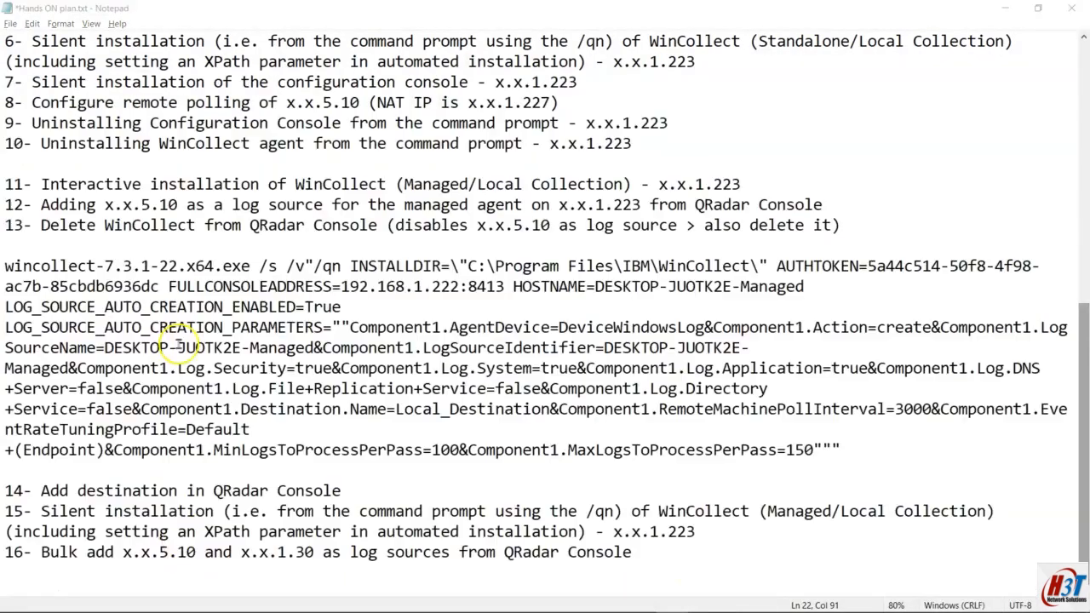
Step: Deploy the pending log source 2116 change from the QRadar Admin Console
key("alt+Tab")
left_click(181, 143)
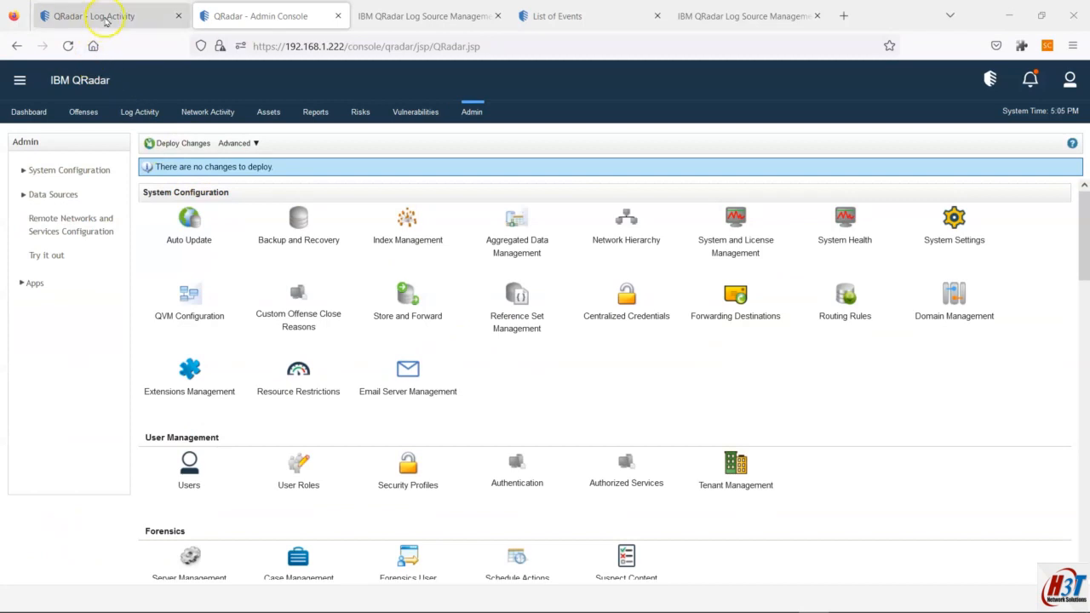
left_click(103, 17)
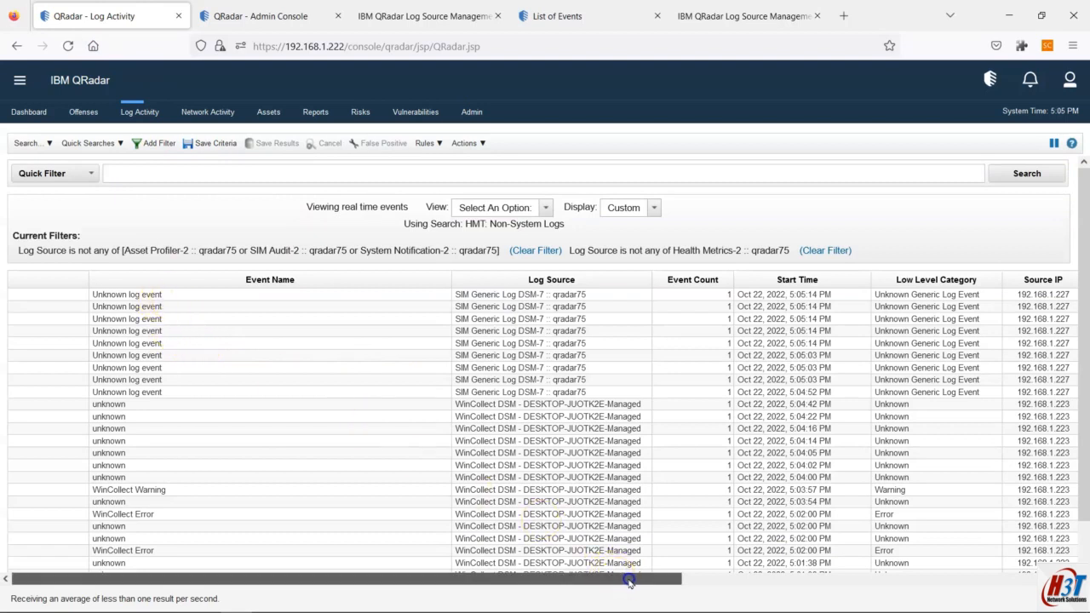
Step: Check log source 2116's recorded events via its actions menu, then return to the live Log Activity list
left_click_drag(620, 579, 1041, 574)
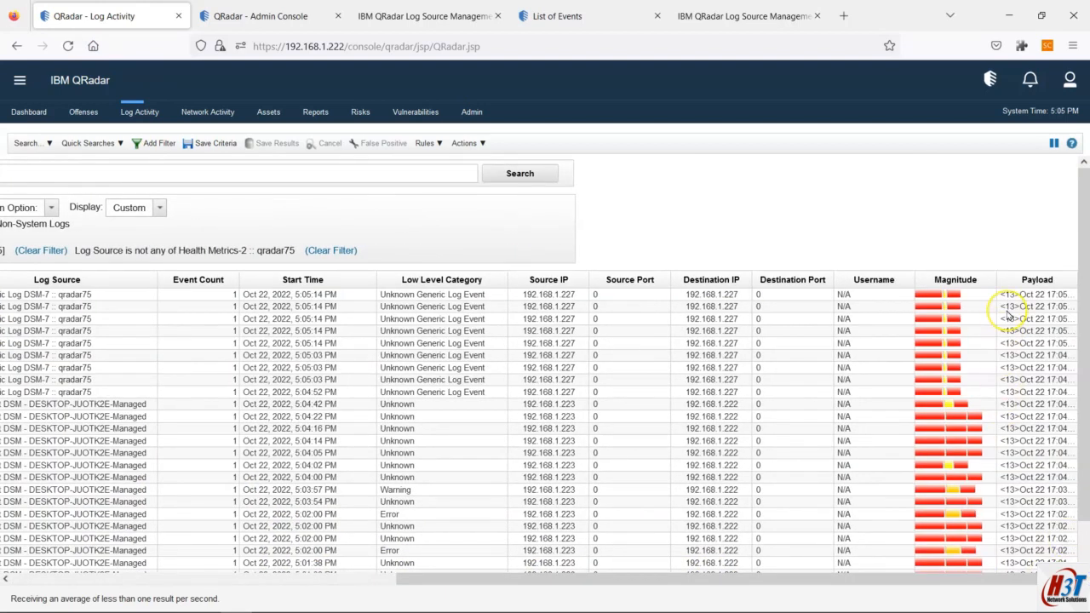
mouse_move(1007, 315)
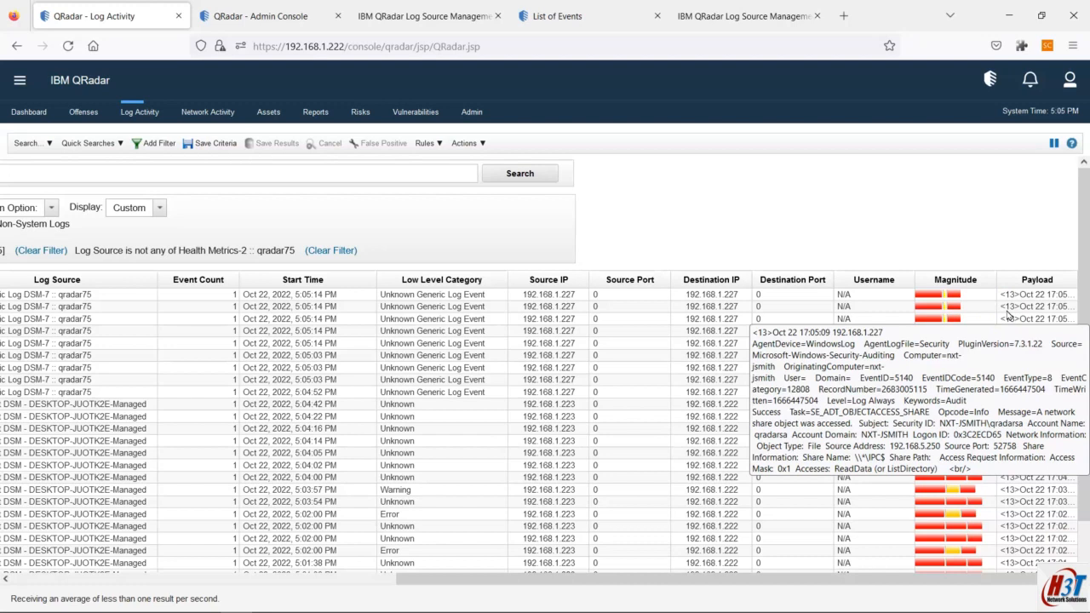
left_click_drag(844, 577, 430, 583)
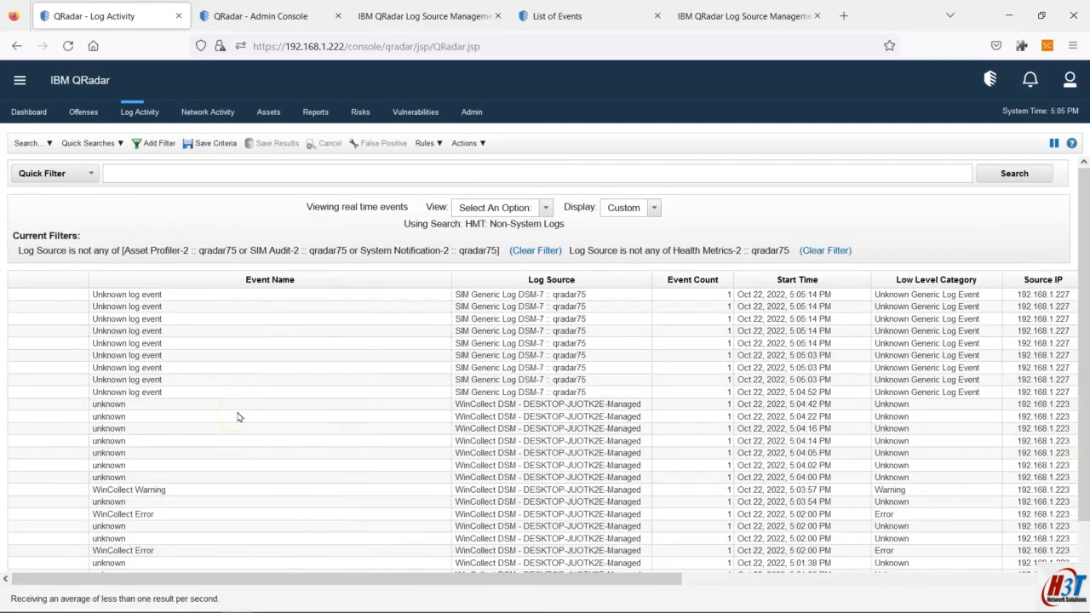
left_click(722, 10)
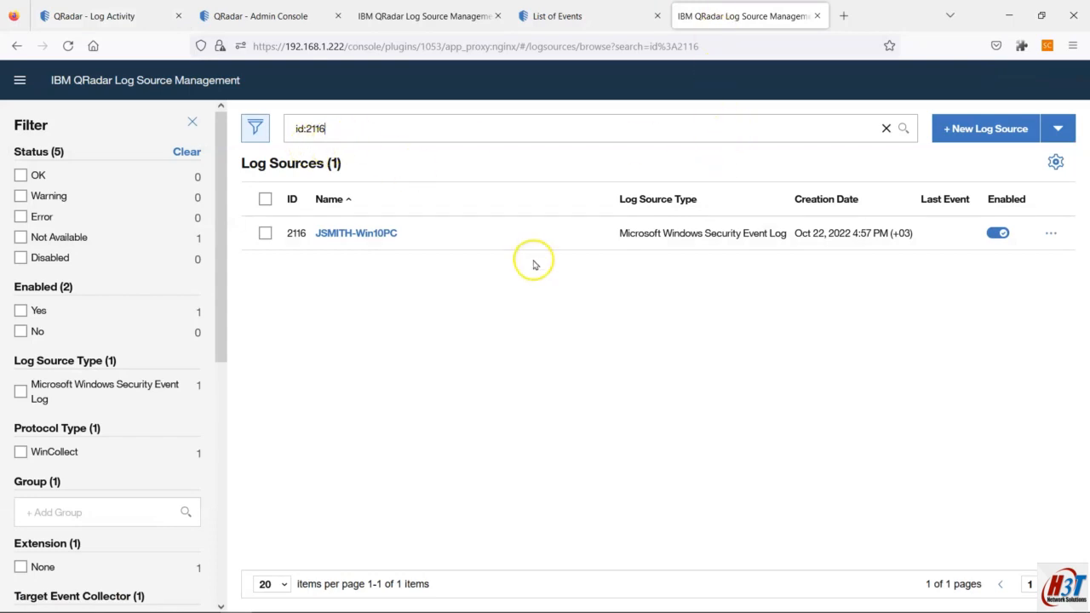
left_click(1047, 232)
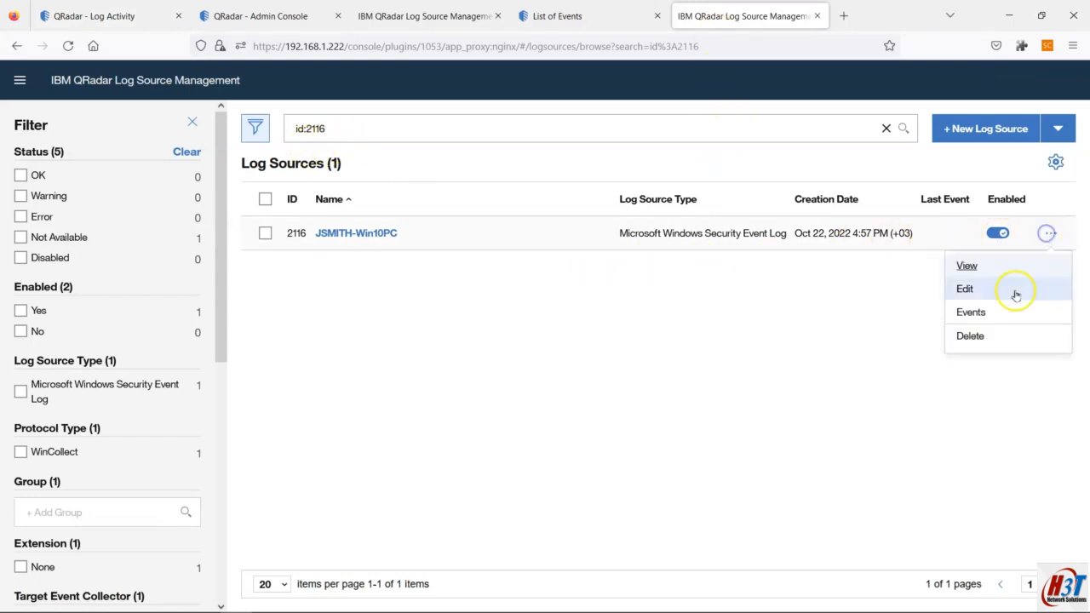
left_click(979, 313)
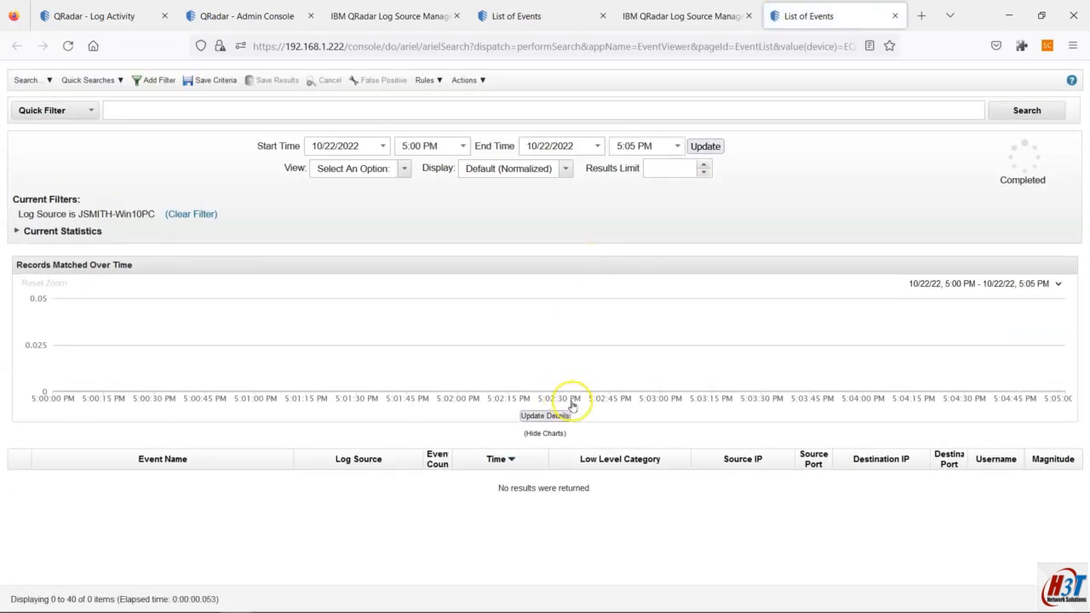
left_click(891, 16)
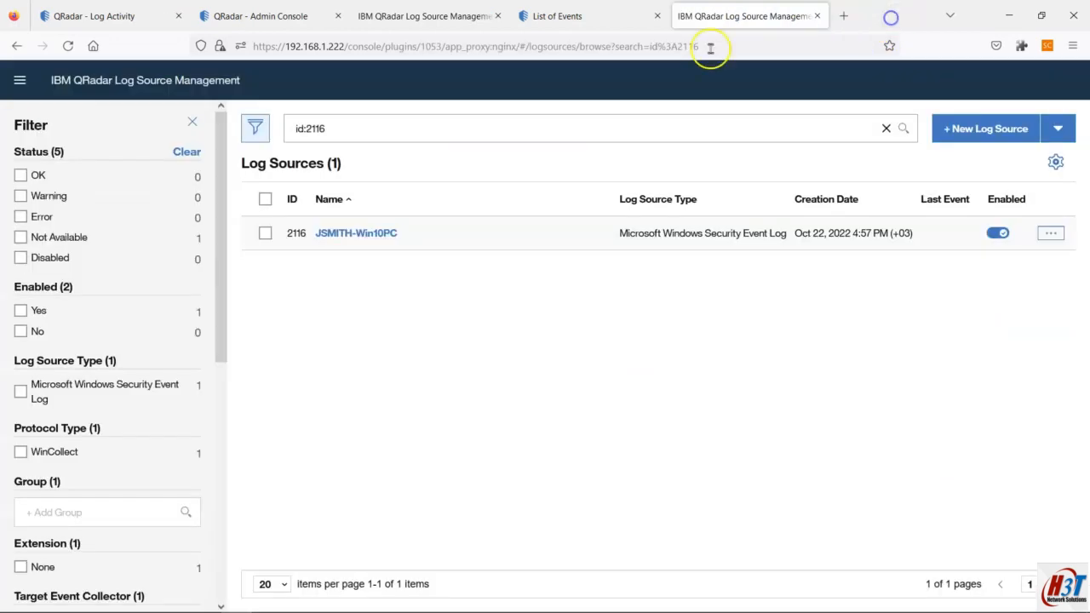
left_click(98, 15)
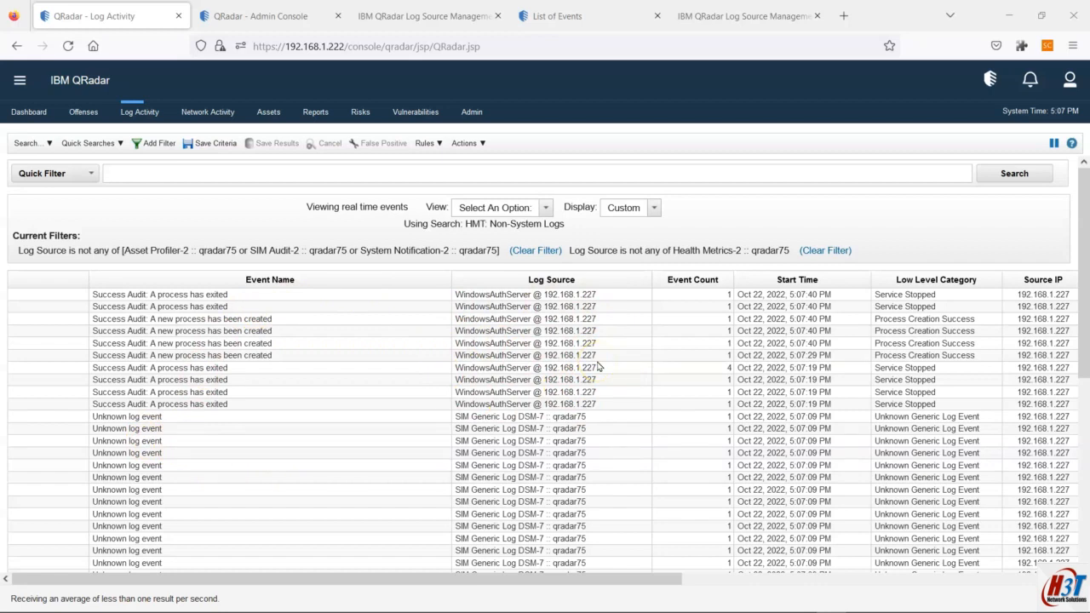
mouse_move(758, 611)
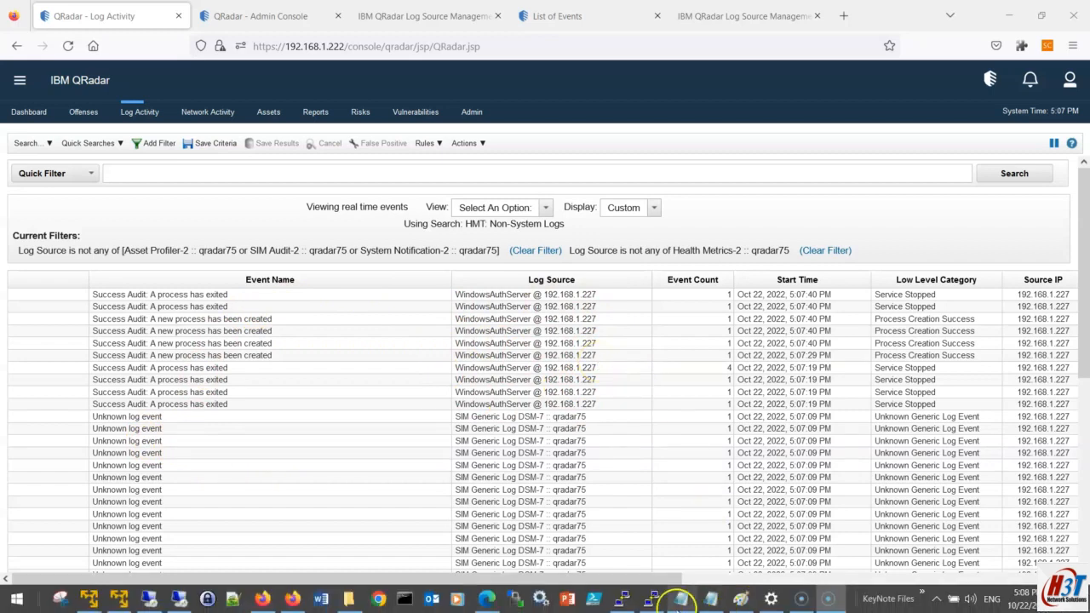
Step: Bring the Notepad plan forward and select the text of steps 12 and 13
mouse_move(685, 598)
left_click(651, 545)
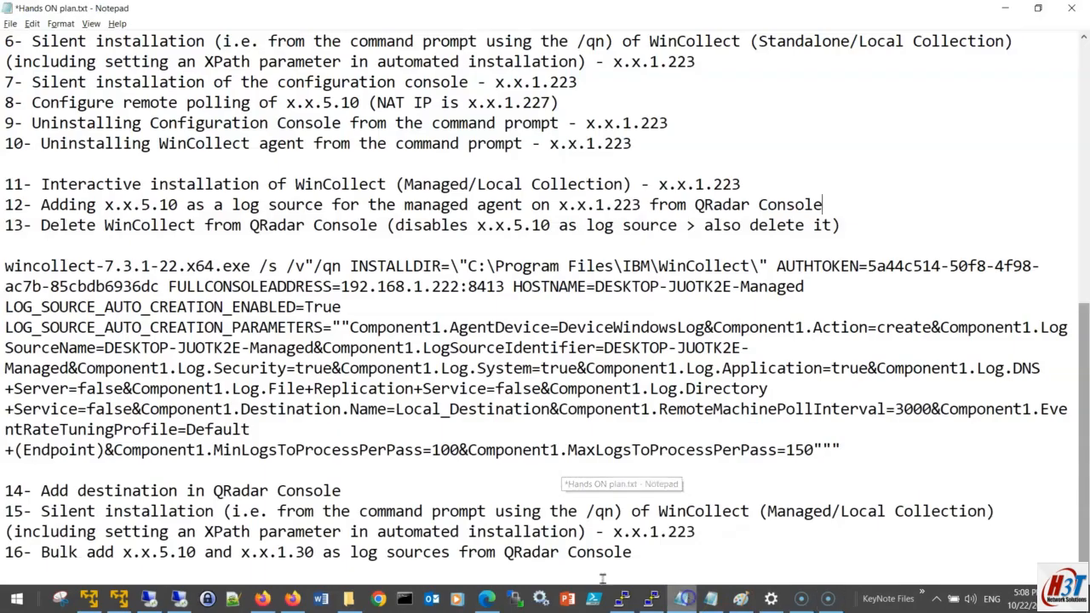
left_click_drag(34, 206, 824, 213)
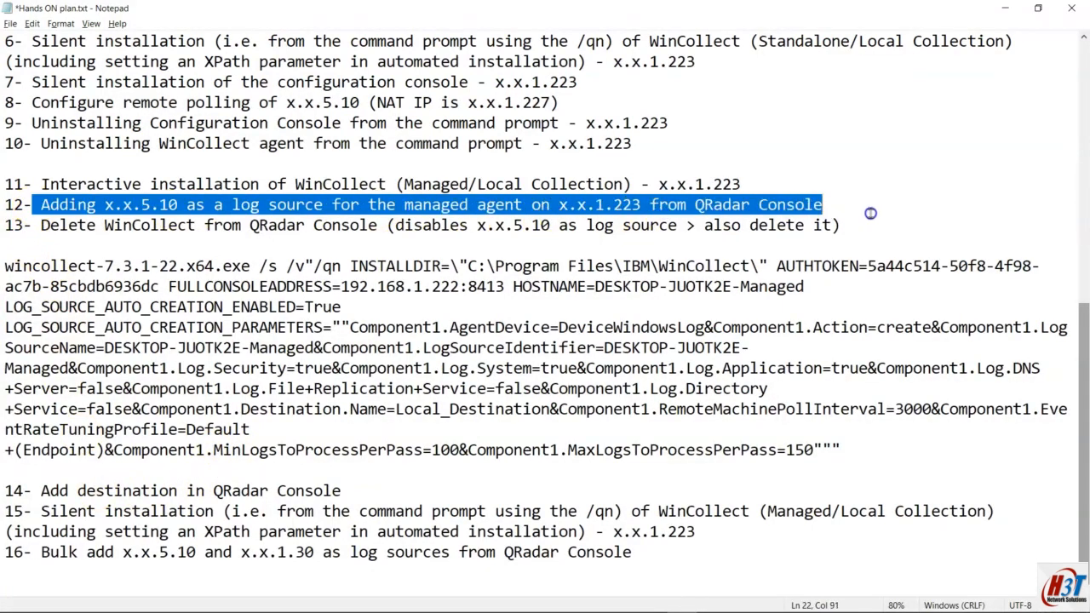
left_click_drag(870, 213, 888, 219)
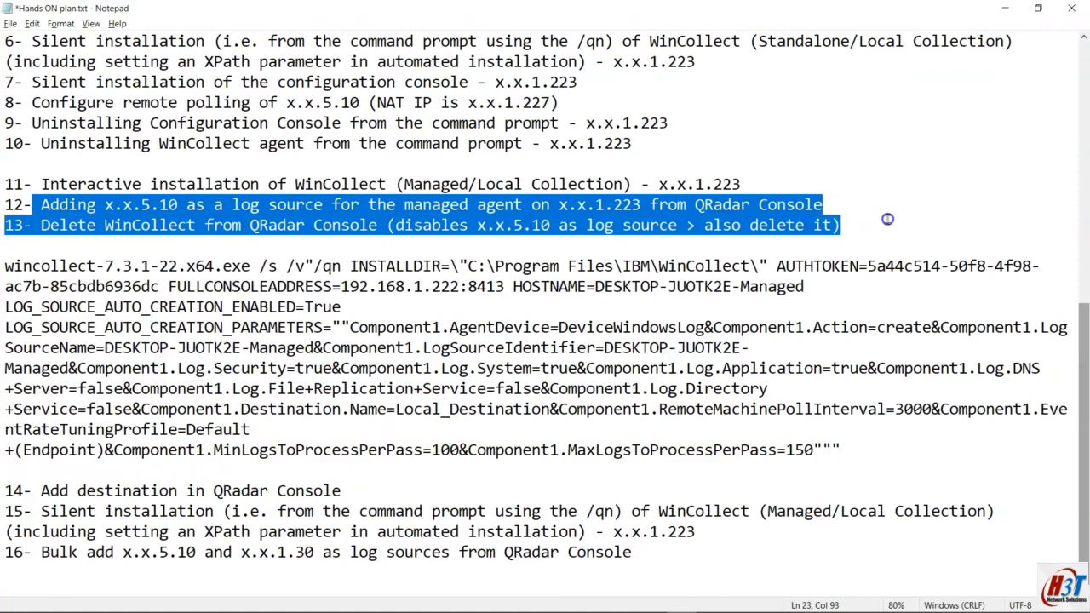
left_click(545, 227)
left_click(432, 226)
left_click(839, 225, "shift")
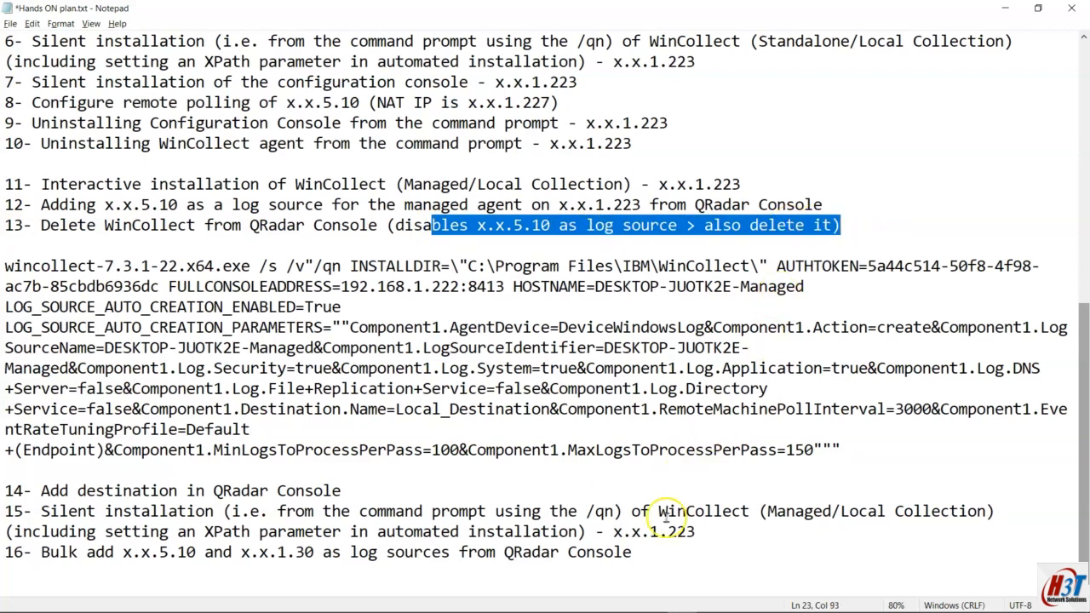
Step: Select the whole line '14- Add destination in QRadar Console'
mouse_move(501, 588)
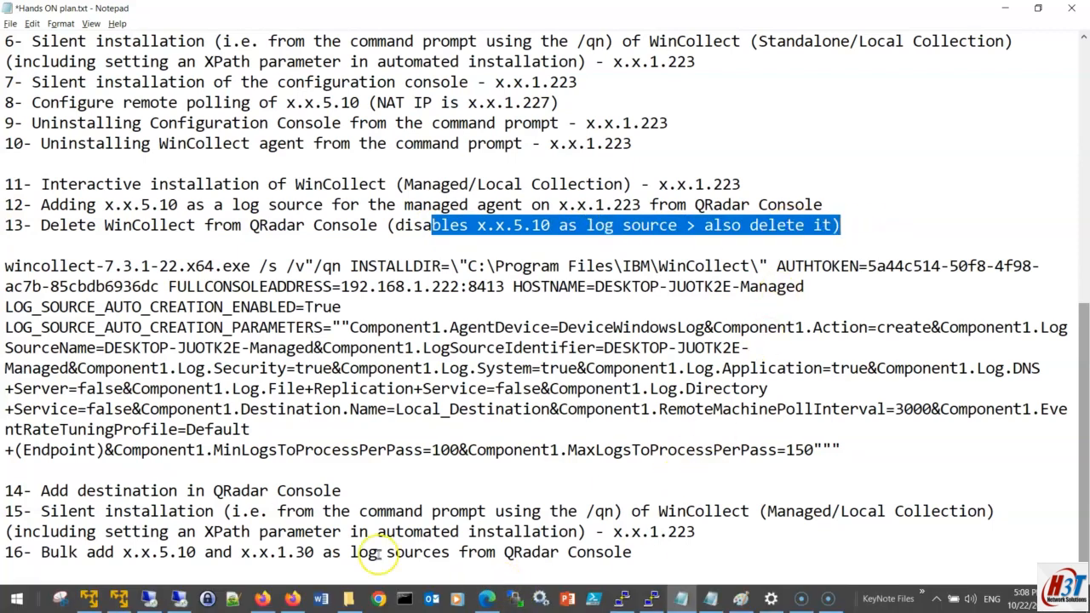
left_click(6, 490)
left_click(349, 487, "shift")
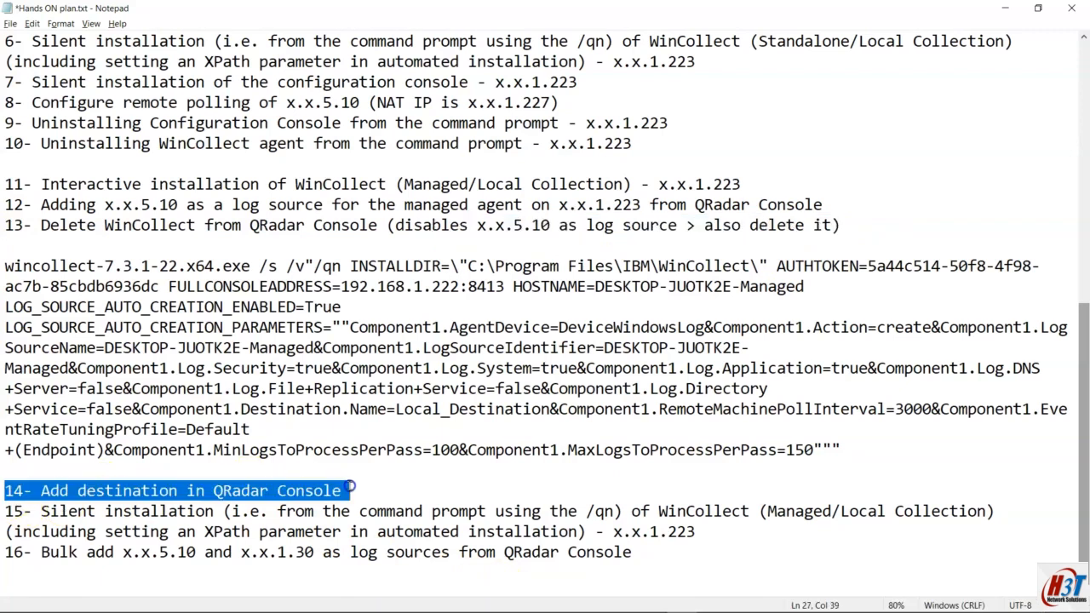
left_click(349, 487)
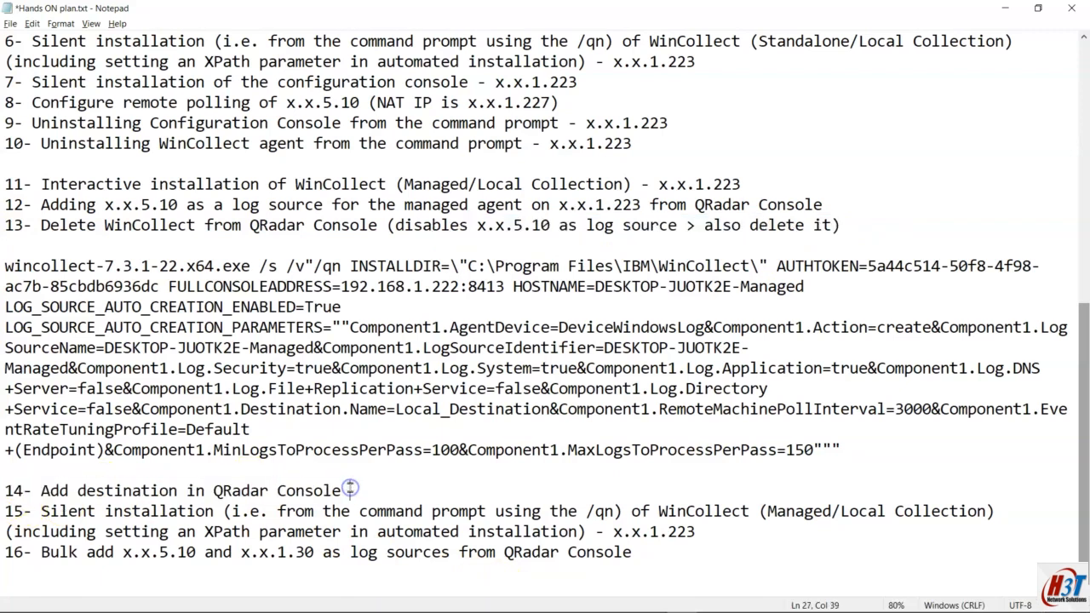
left_click_drag(341, 490, 5, 490)
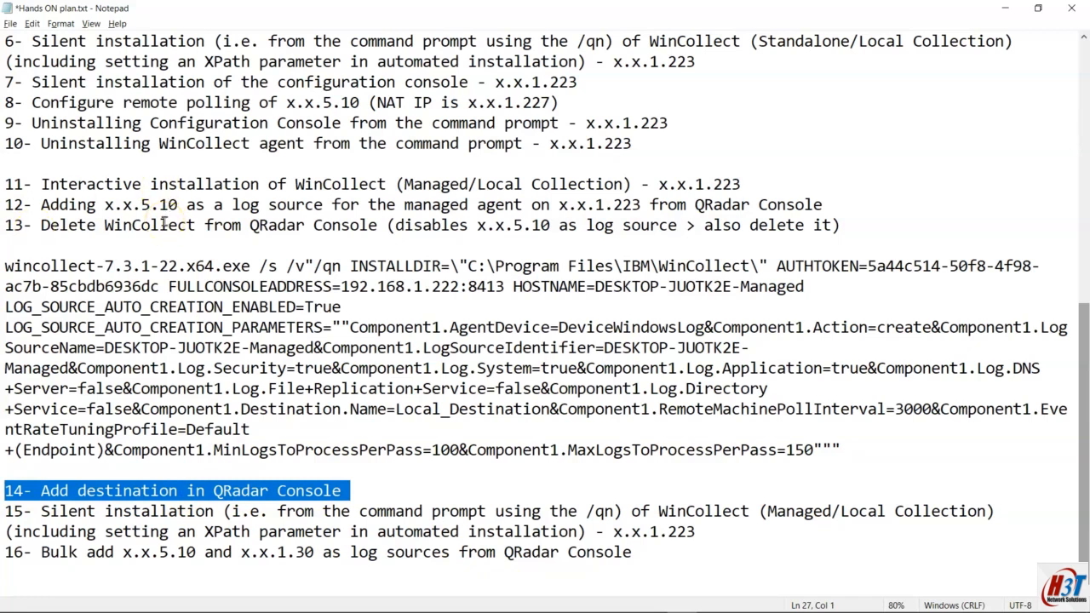
key("Delete")
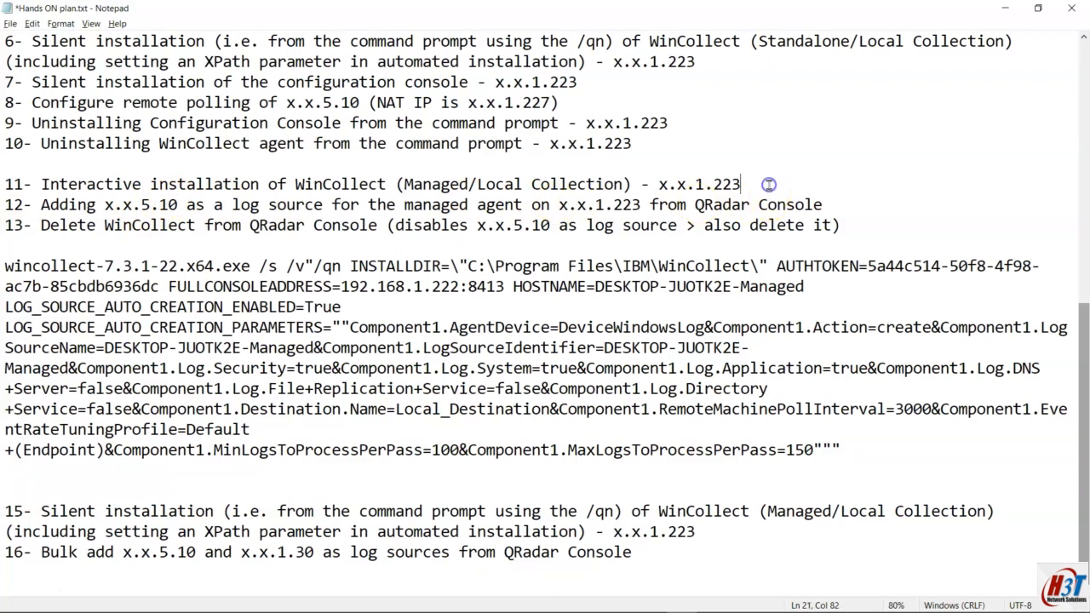
key("Return")
type("14- Add destination in QRadar Console")
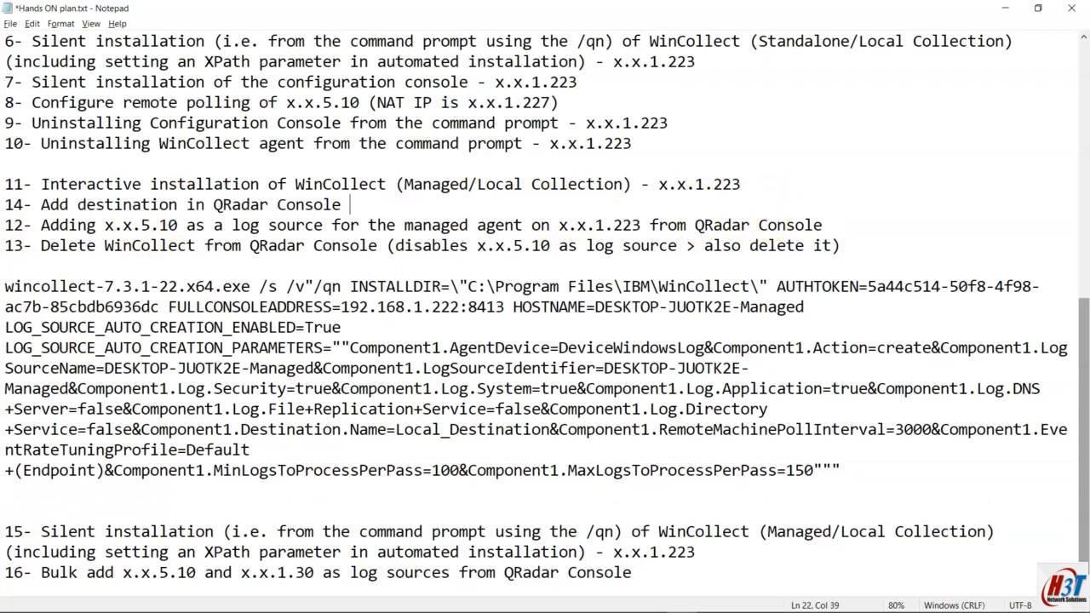
key("Delete")
key("Delete")
type("1")
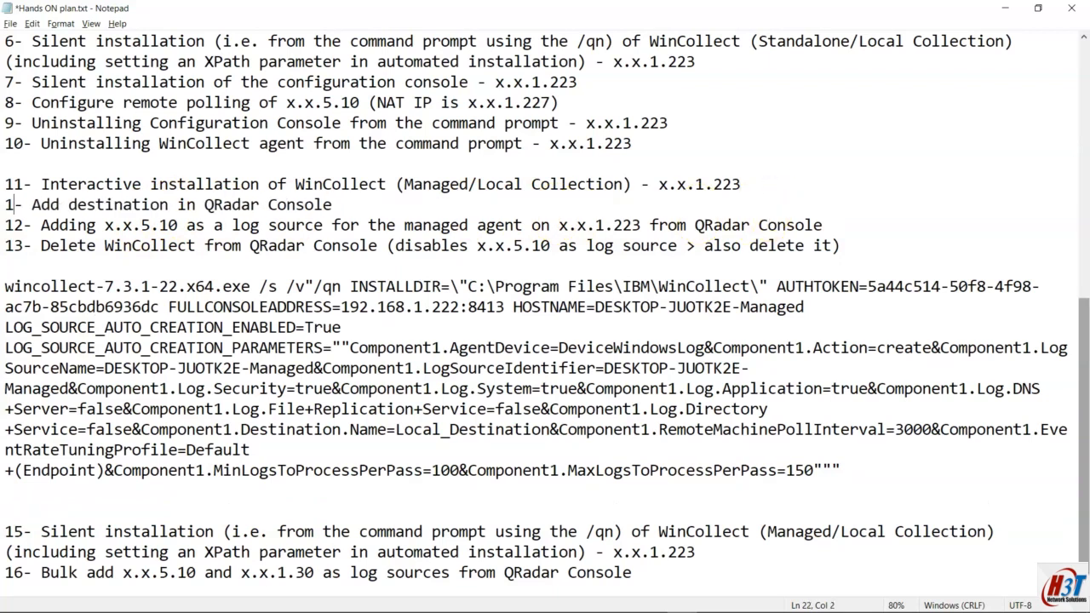
type("3")
key("Down")
key("BackSpace")
type("4")
key("Down")
key("BackSpace")
type("5")
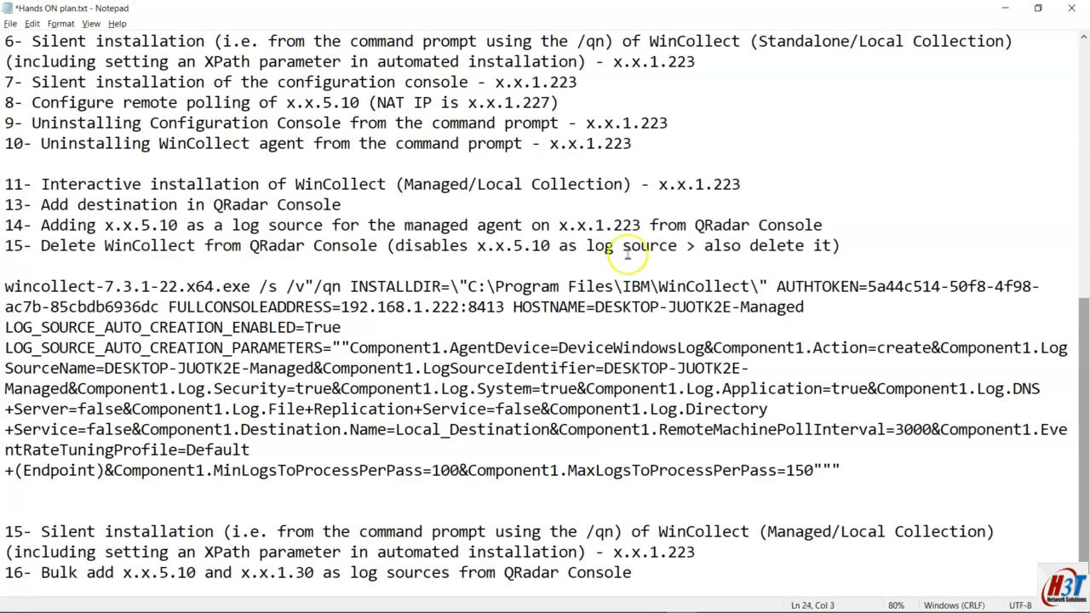
scroll(627, 253, "down", 1)
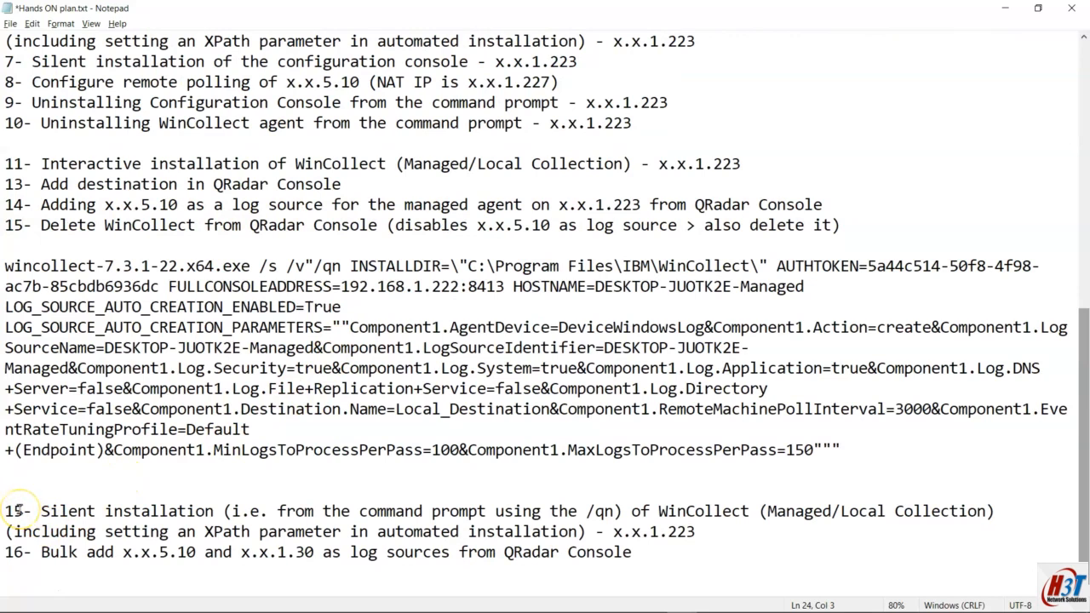
left_click(17, 184)
left_click_drag(25, 205, 17, 226)
type("3")
type("4")
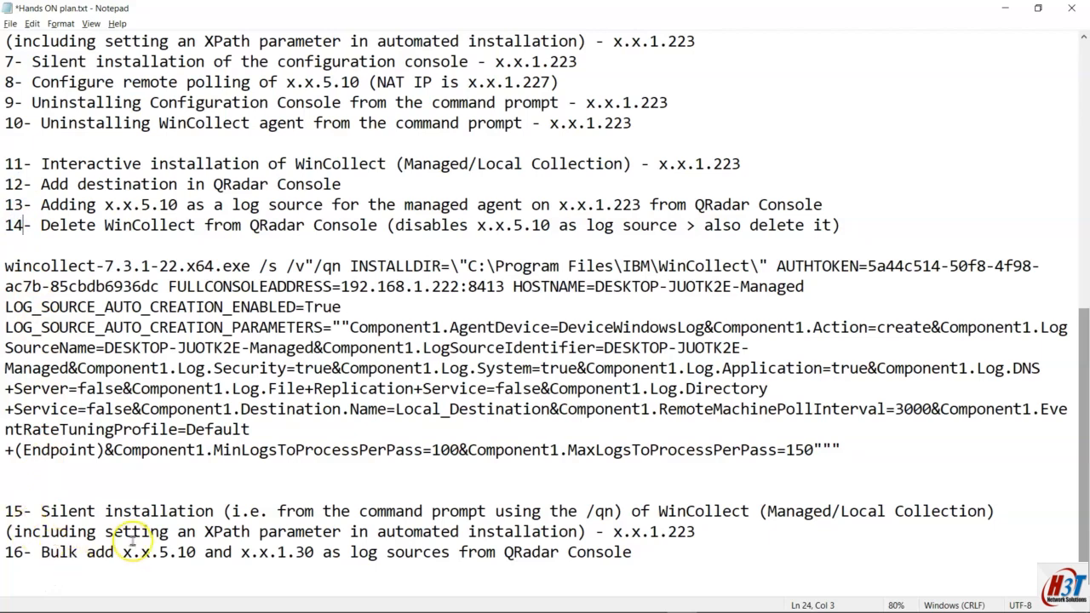
left_click_drag(7, 511, 640, 560)
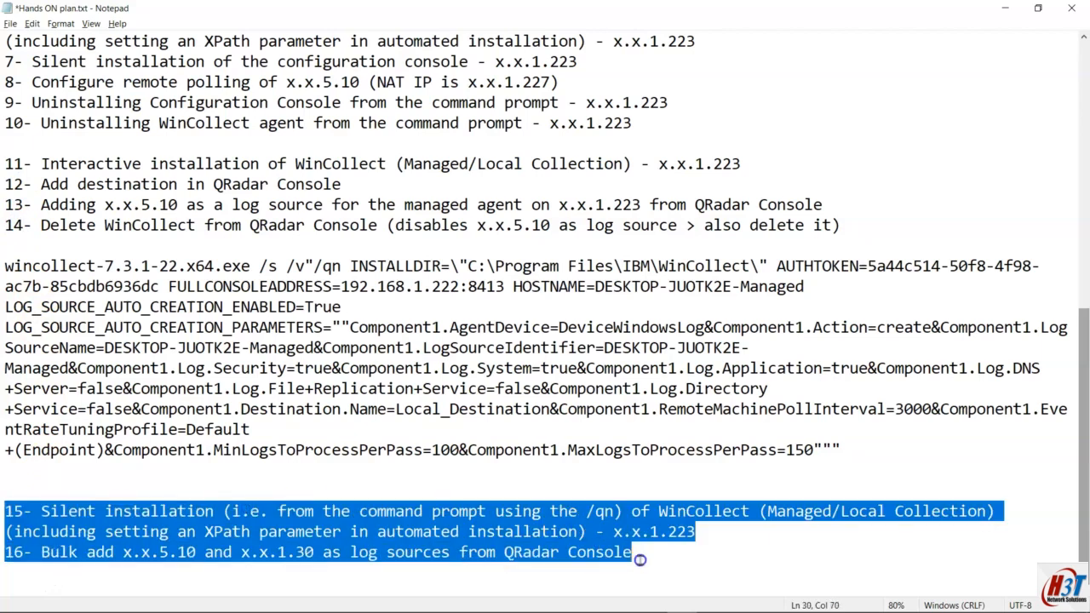
left_click_drag(49, 225, 417, 226)
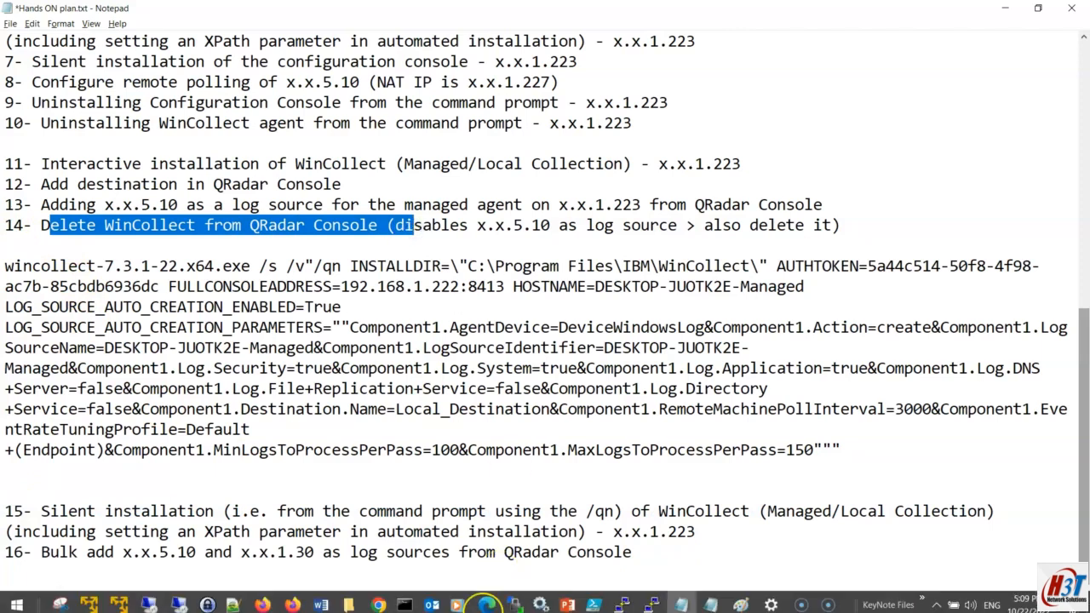
mouse_move(487, 599)
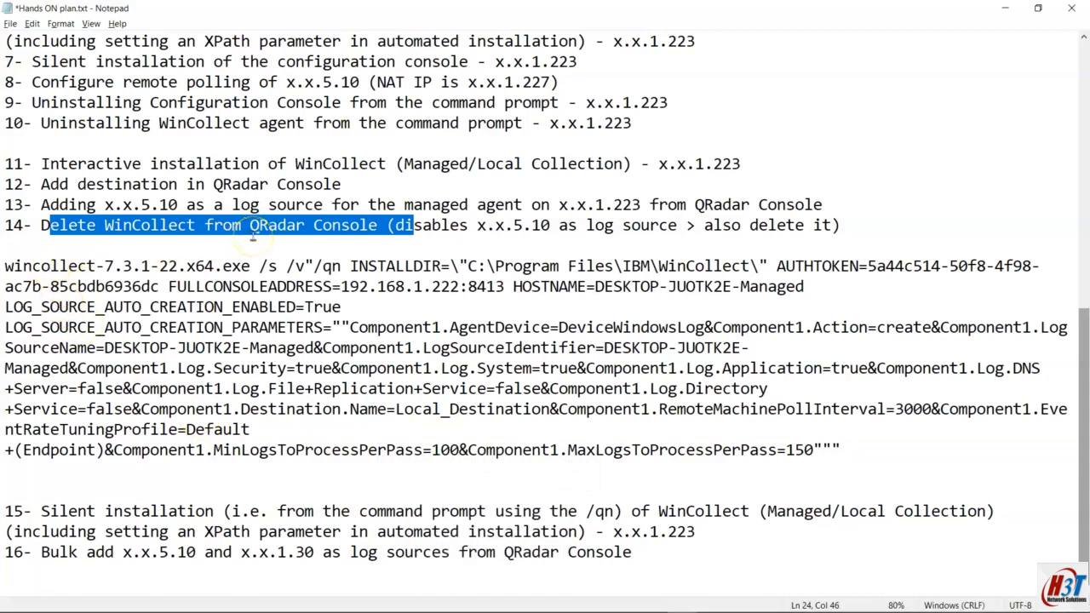
Step: In the QRadar browser window, go to Admin > Data Sources > WinCollect
mouse_move(324, 599)
left_click(263, 598)
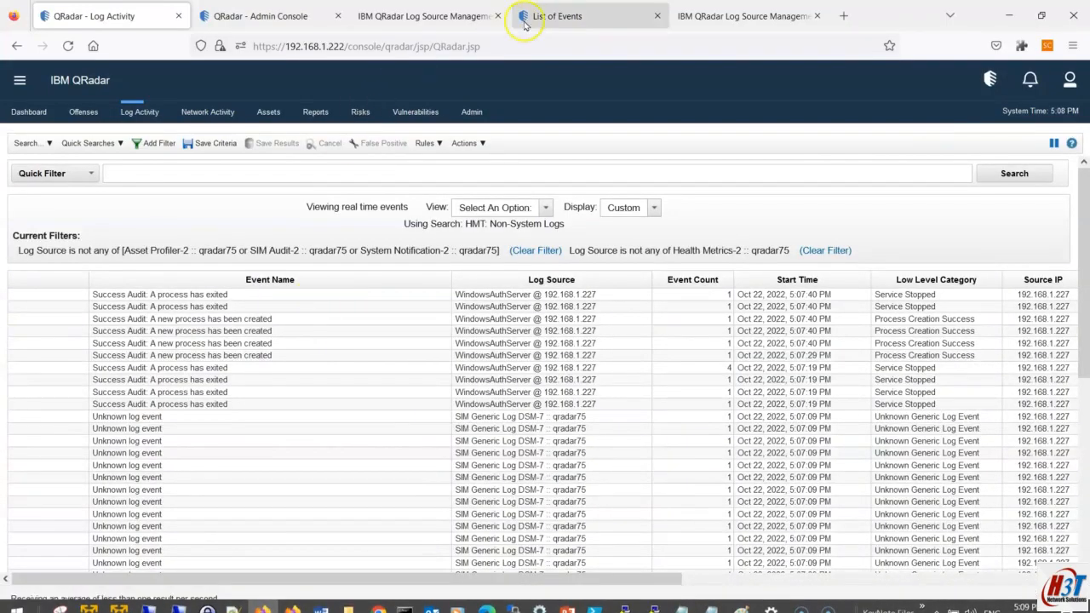
left_click(266, 19)
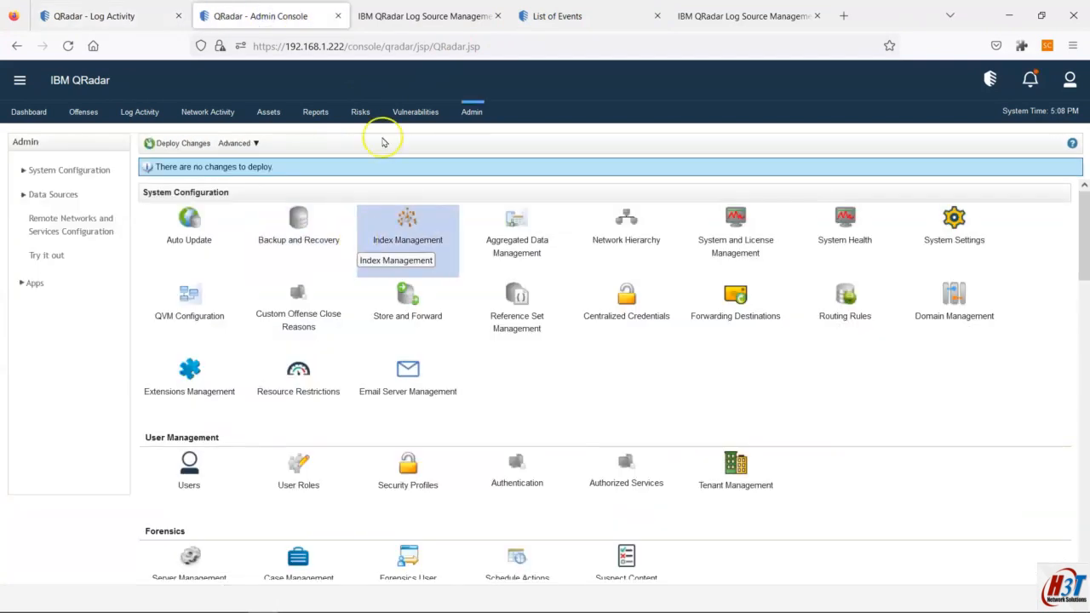
left_click(440, 9)
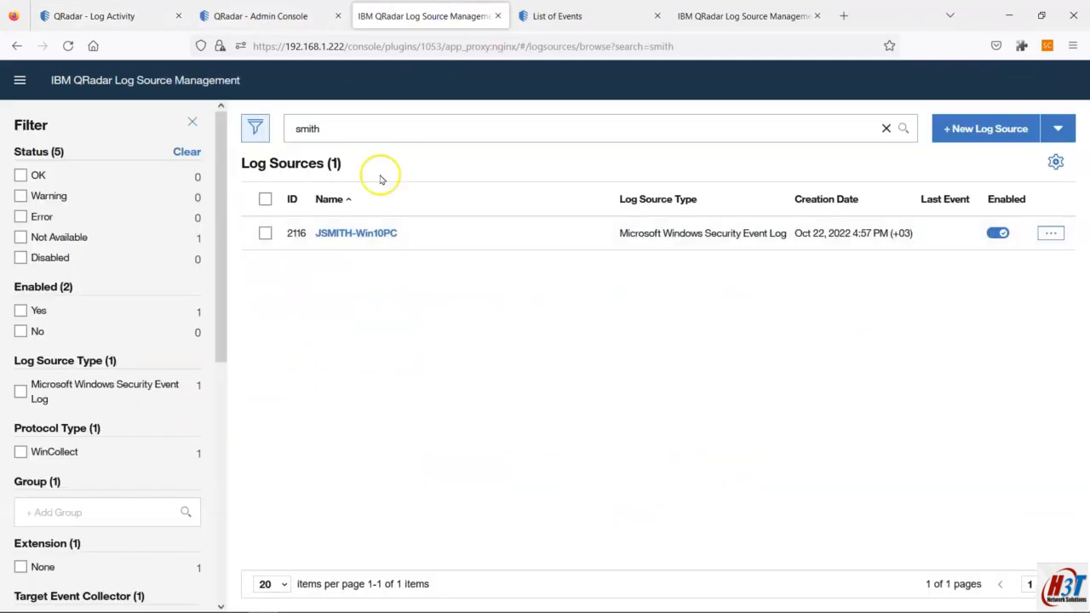
left_click(287, 21)
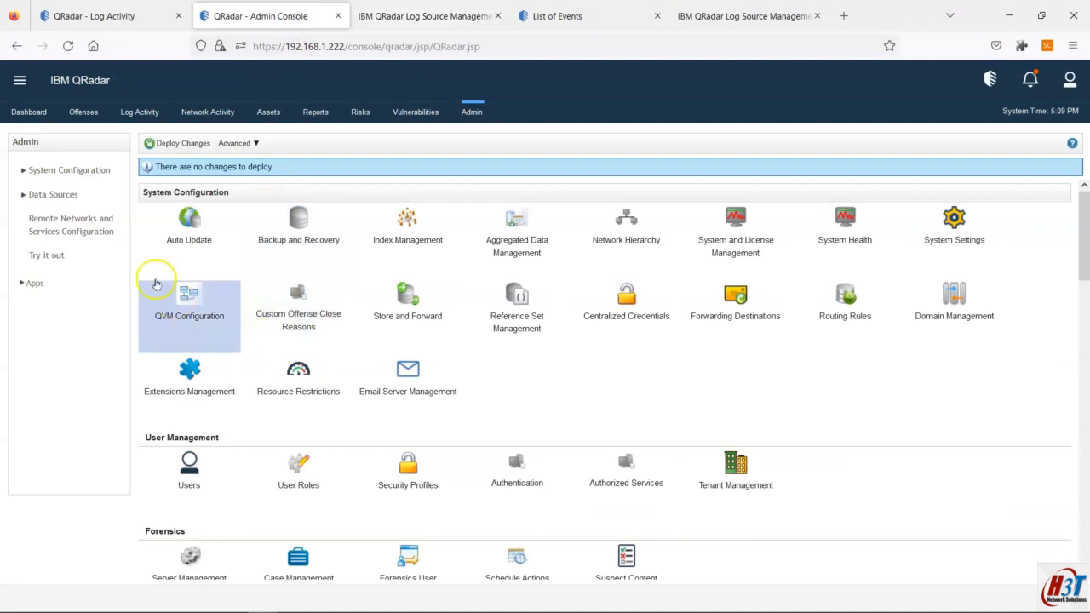
left_click(55, 194)
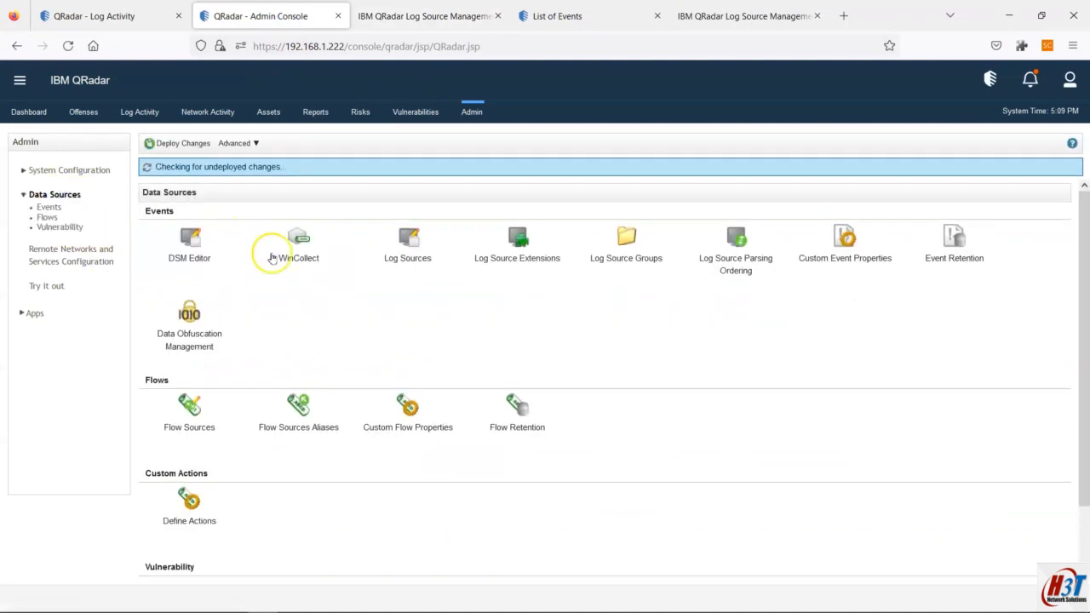
left_click(292, 236)
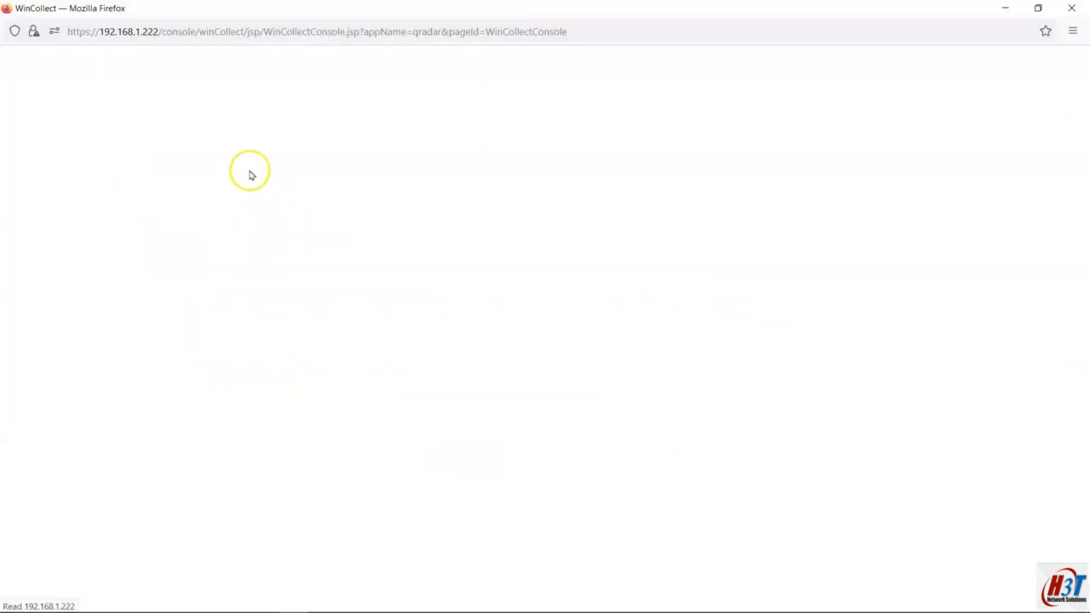
Step: Delete the DESKTOP-JUOTK2E-Managed WinCollect agent and show the WinCollect Destinations list
left_click(248, 109)
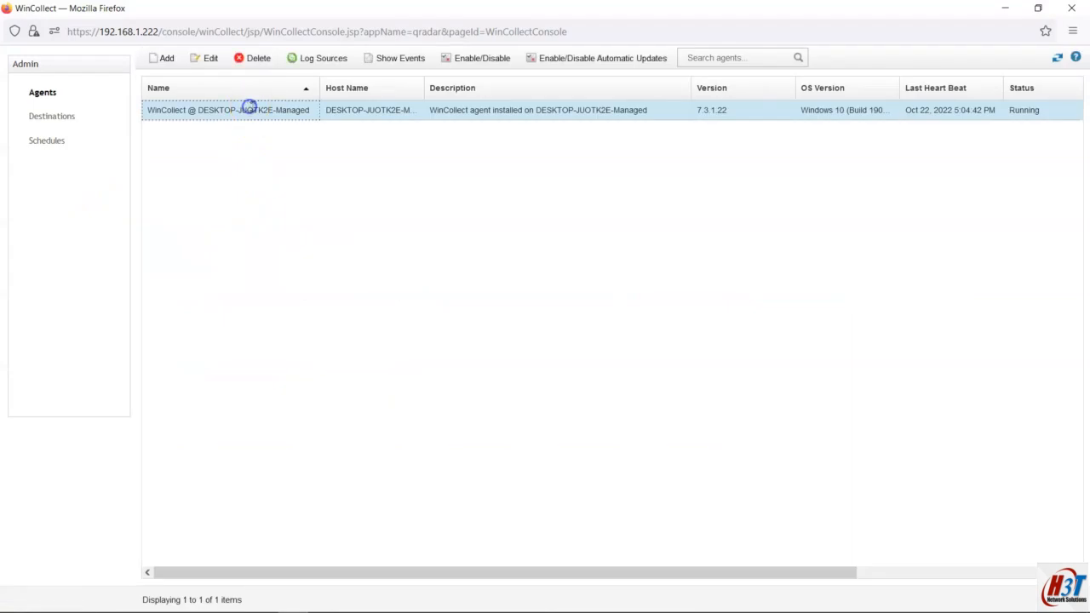
left_click(258, 58)
left_click(669, 354)
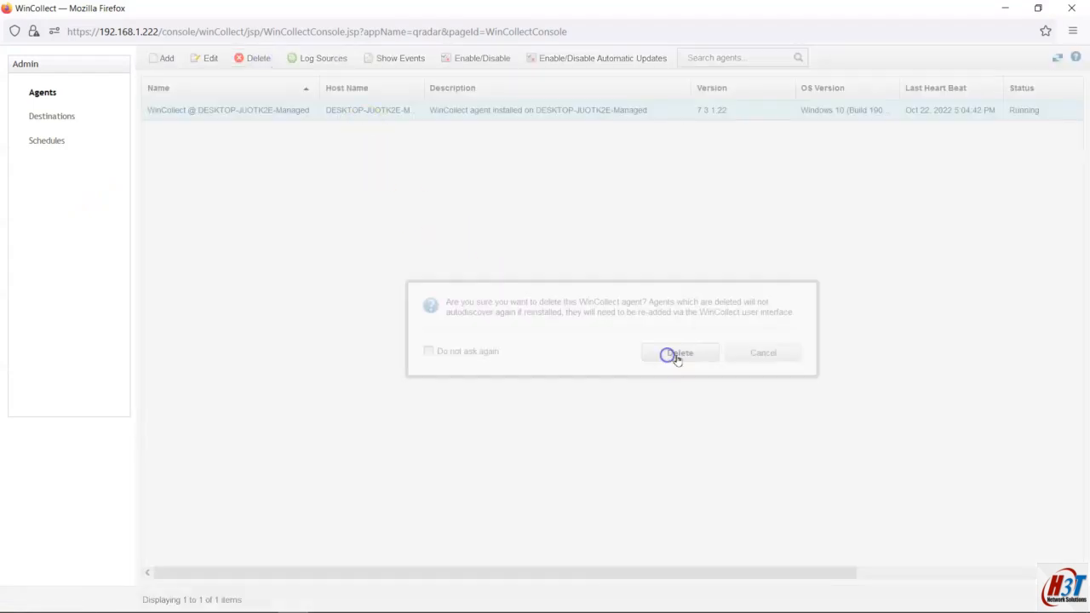
left_click(59, 116)
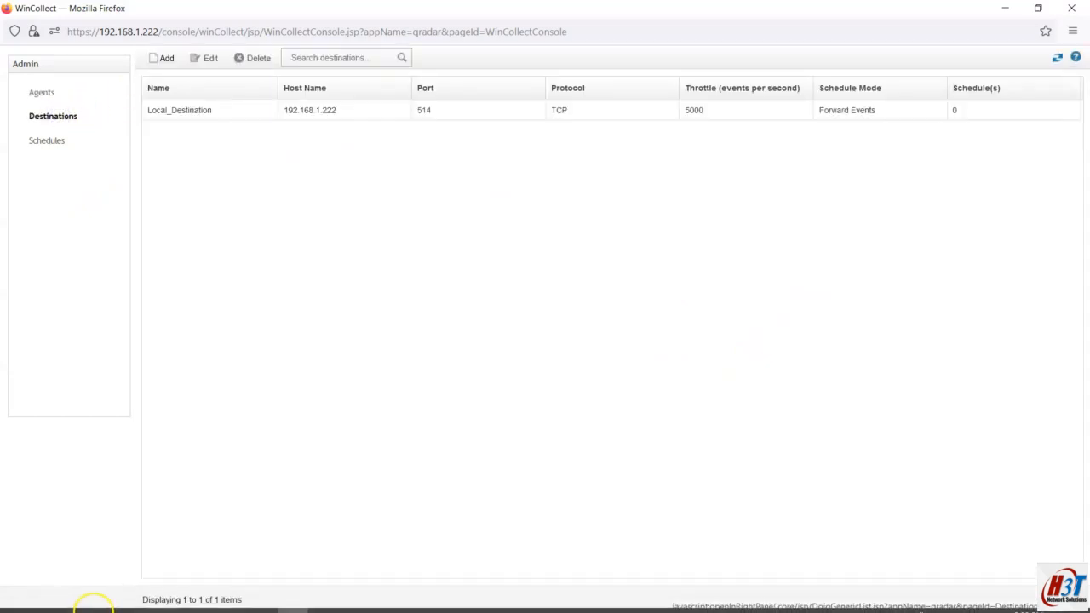
left_click(18, 586)
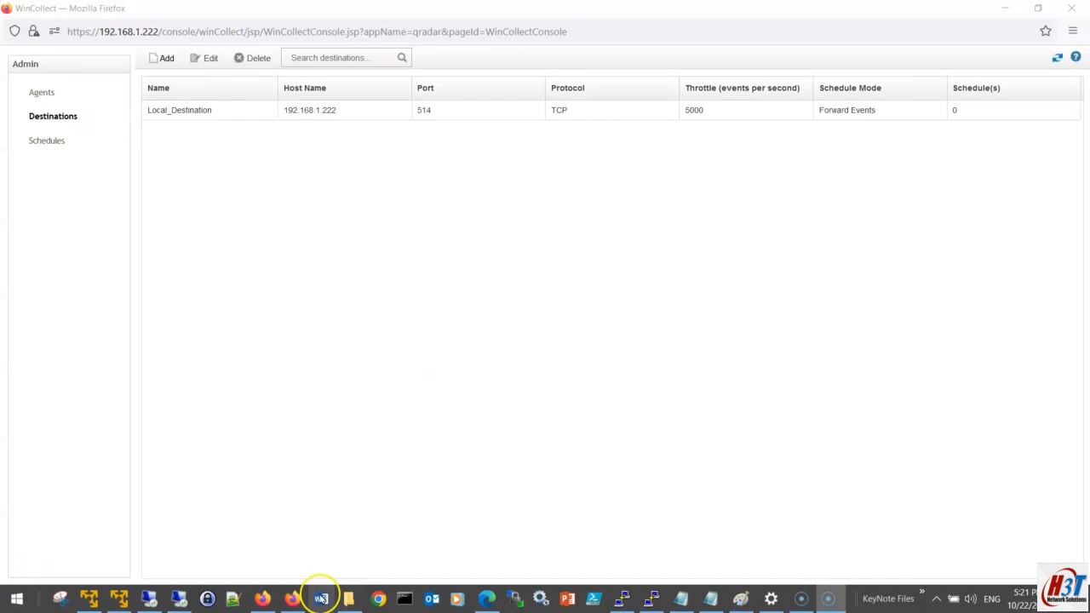
left_click(265, 600)
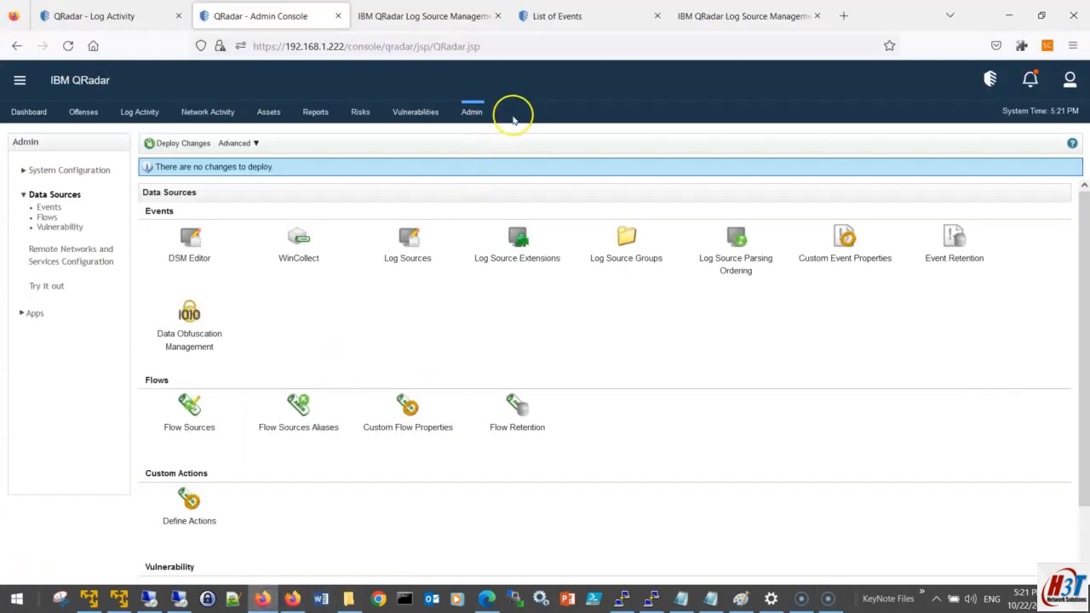
Step: Close the three extra QRadar browser tabs
left_click(500, 16)
left_click(499, 16)
left_click(499, 16)
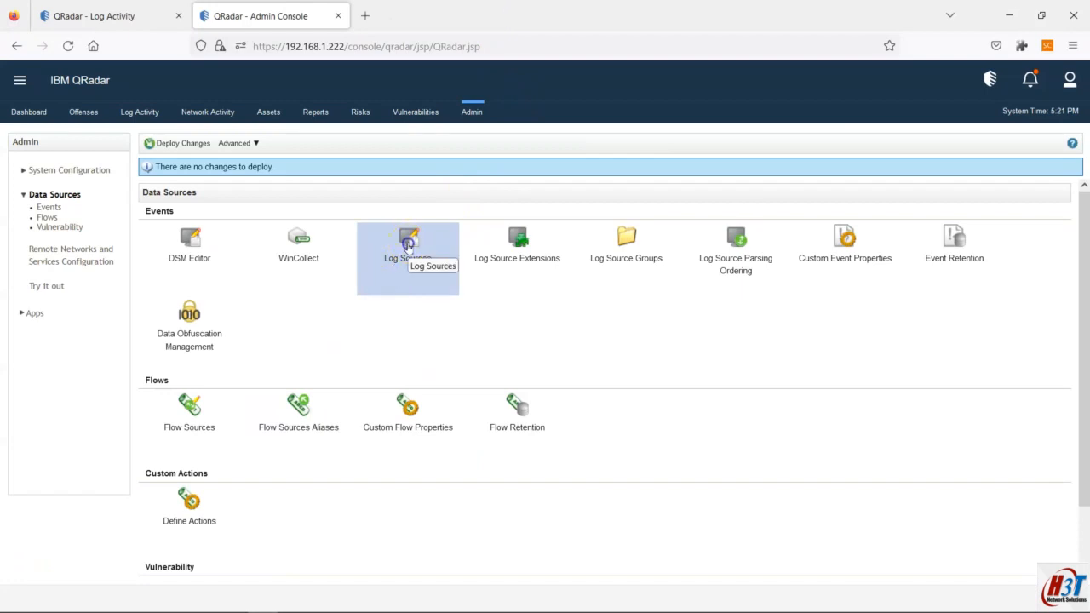
Step: Search Log Source Management for the disabled Win10PC log source by user name, then return to Notepad
left_click(407, 246)
left_click(426, 234)
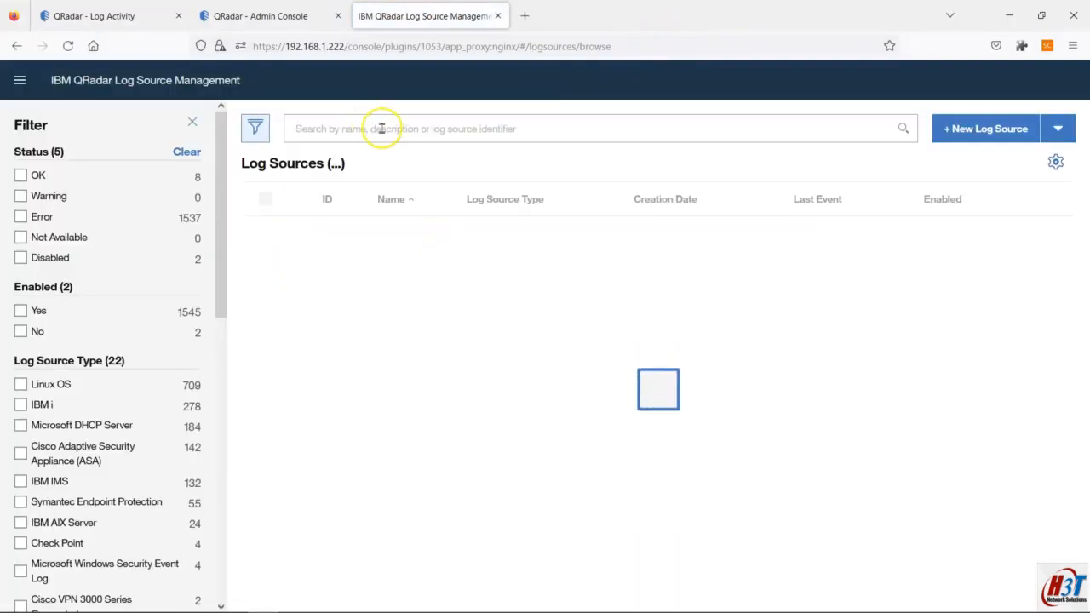
left_click(382, 128)
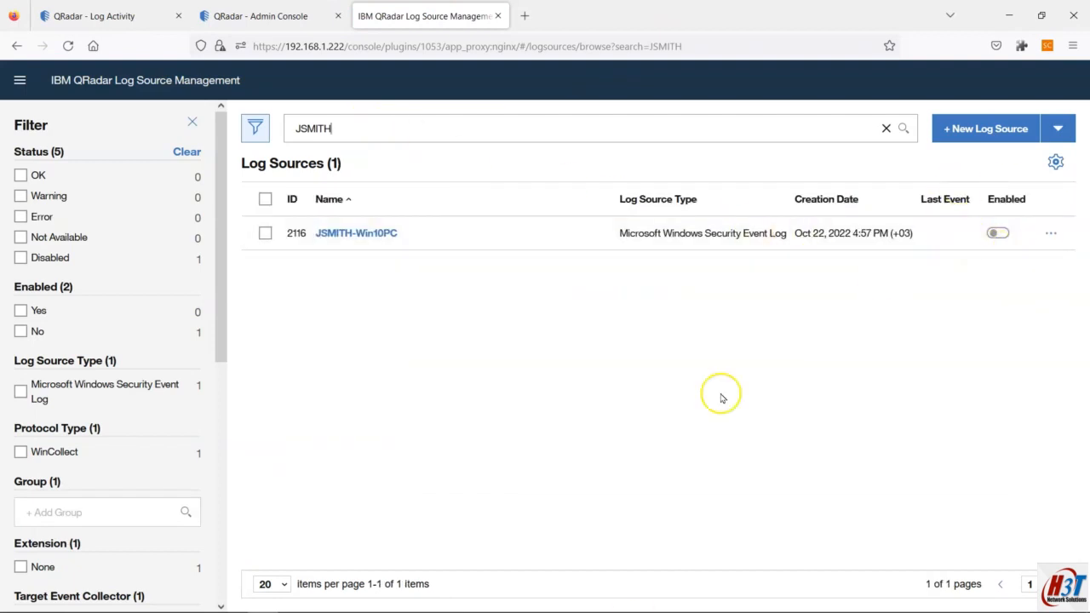
left_click(670, 599)
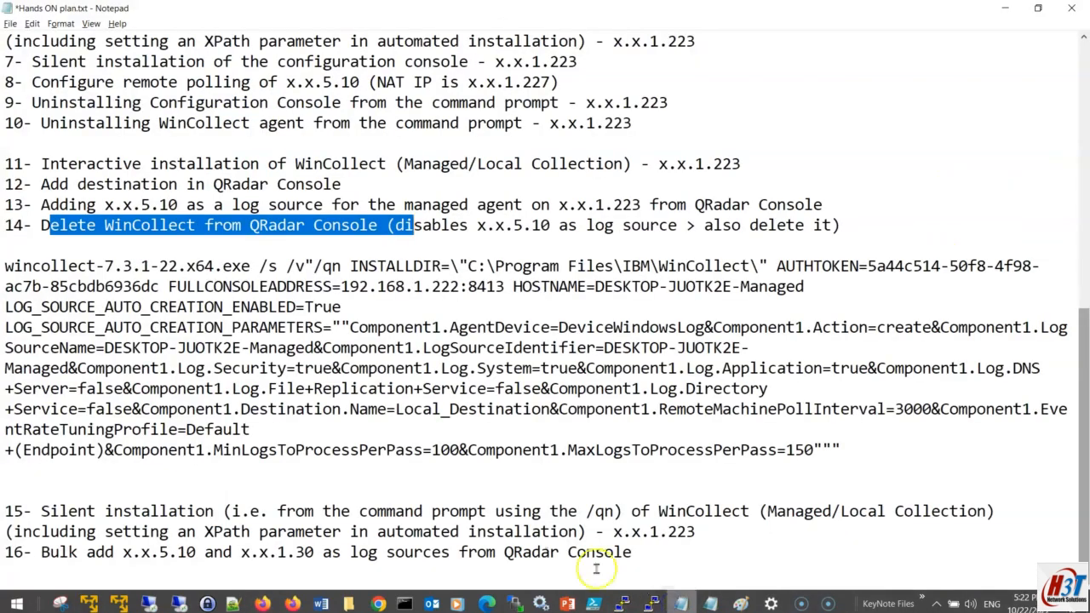
Step: Review plan step 14 on deleting WinCollect and its x.x.5.10 log source, then return to QRadar
left_click_drag(41, 225, 840, 223)
left_click(847, 221)
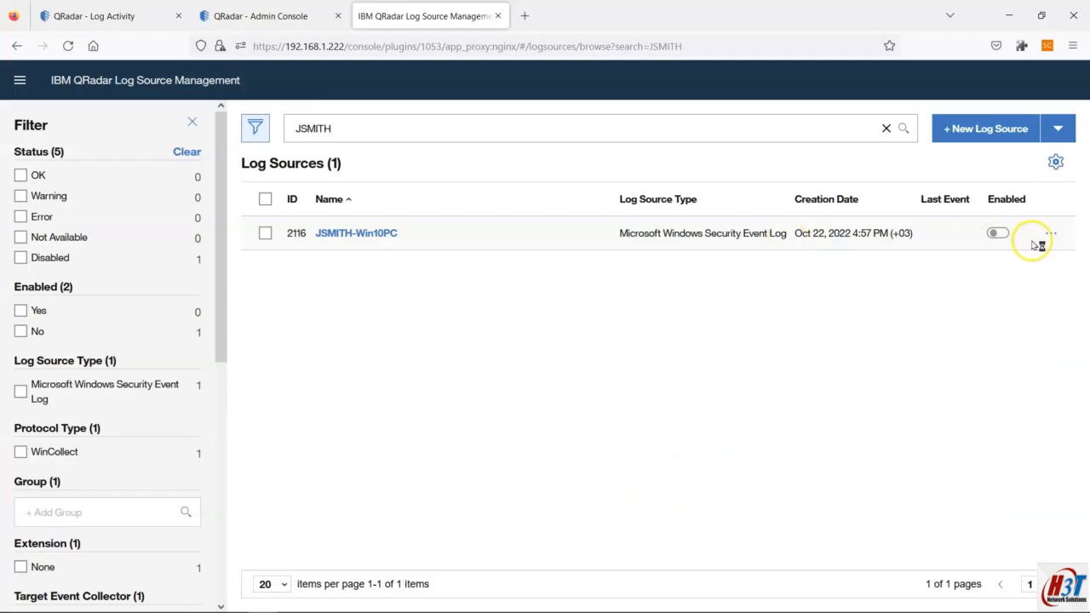
Step: Delete the Win10PC log source and start a new address search in the list
left_click(1048, 235)
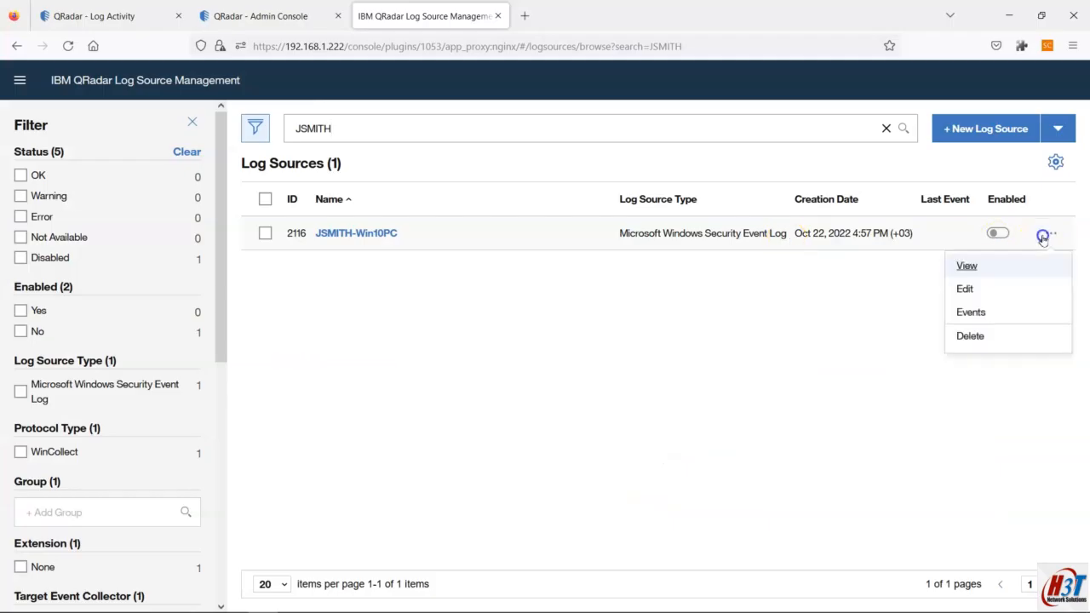
left_click(971, 334)
left_click(655, 375)
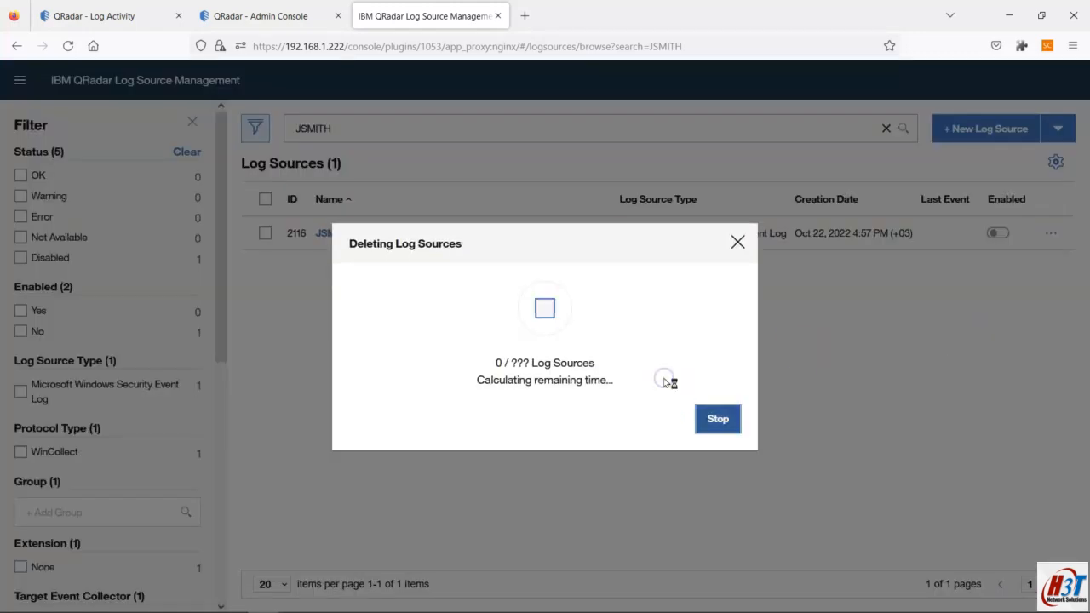
left_click(716, 417)
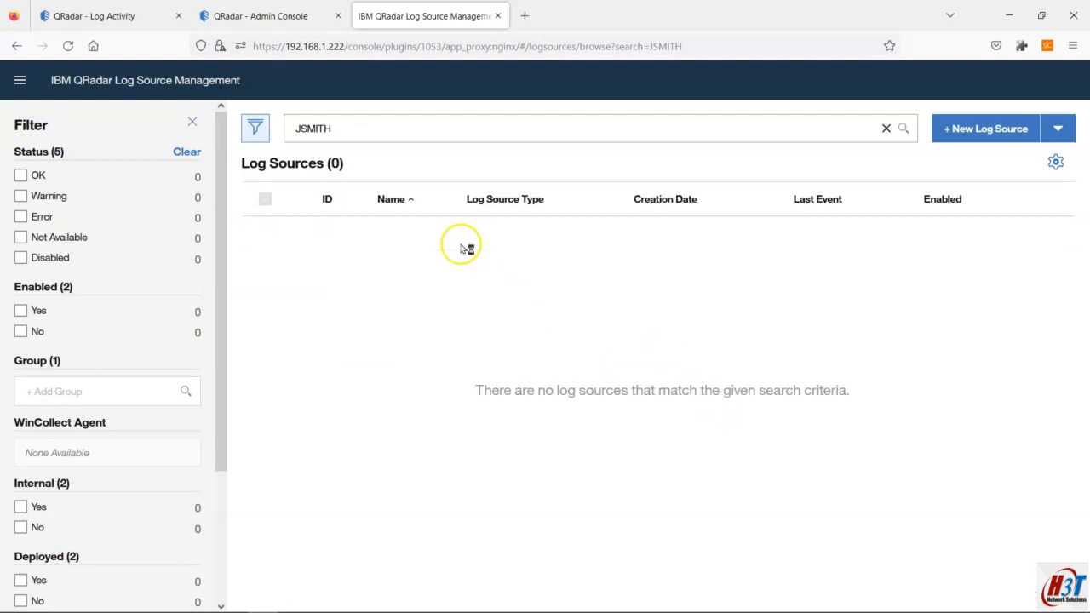
double_click(366, 128)
type("1.227")
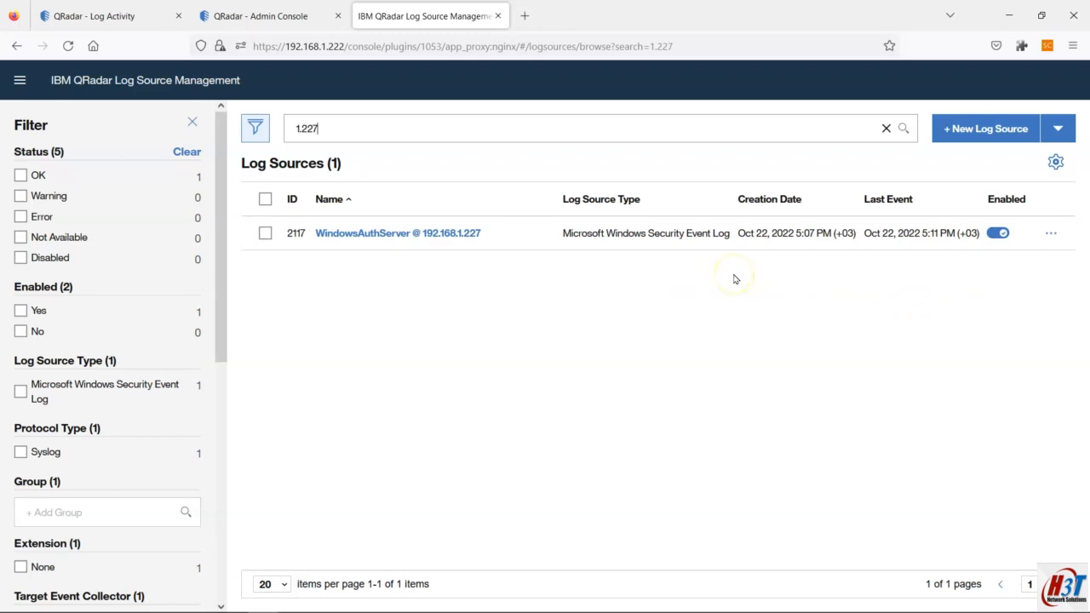
Step: Delete the WindowsAuthServer @ 192.168.1.227 log source and search for another address
left_click(1051, 234)
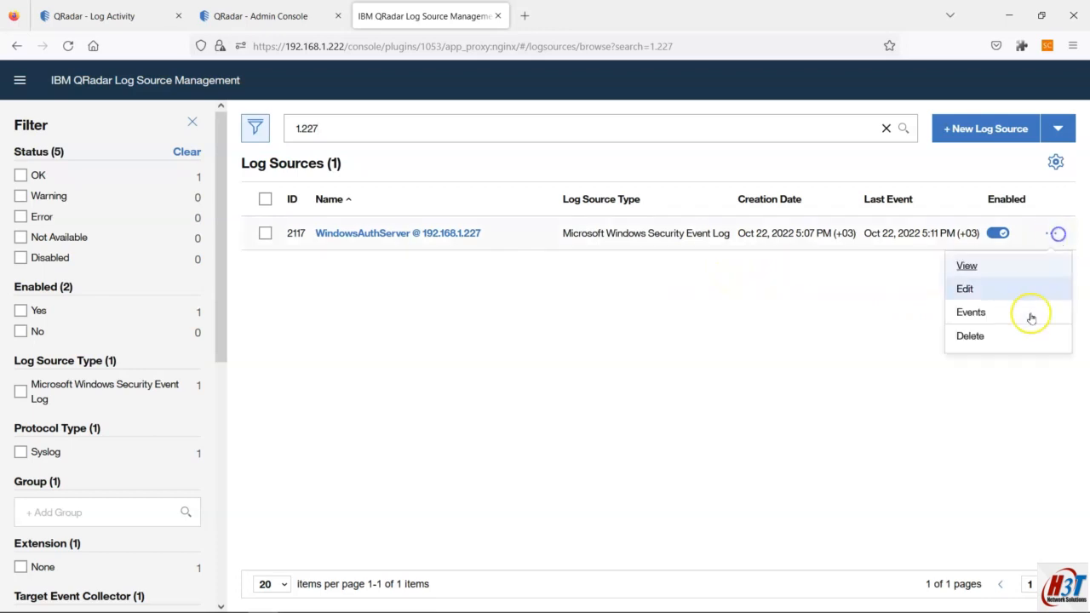
left_click(996, 338)
left_click(652, 382)
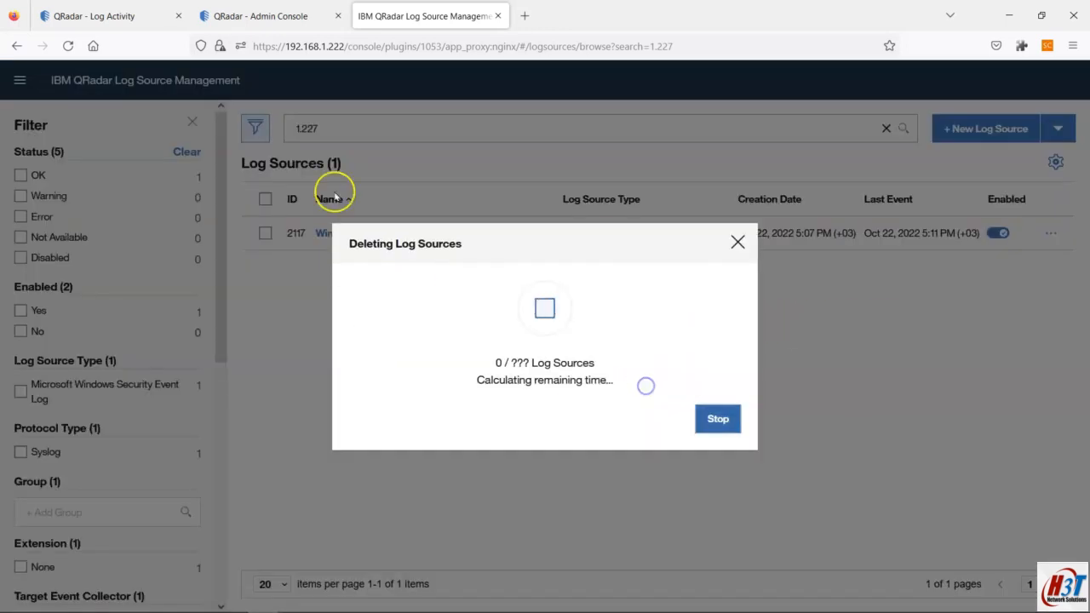
left_click(715, 419)
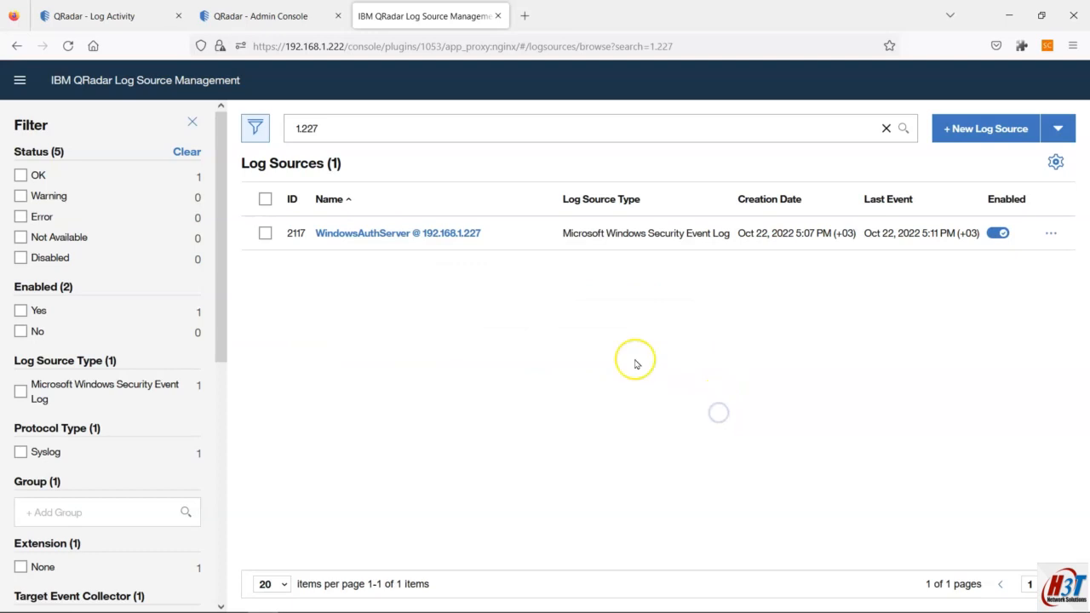
left_click(330, 130)
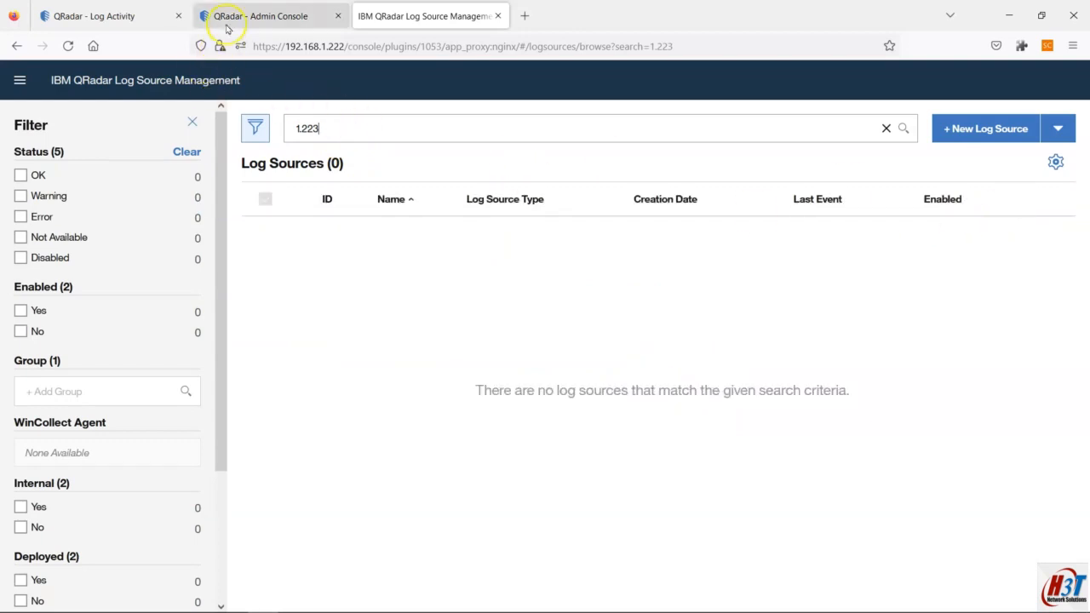
Step: Return to the Log Activity event list
left_click(107, 9)
left_click(220, 12)
left_click(102, 15)
mouse_move(623, 596)
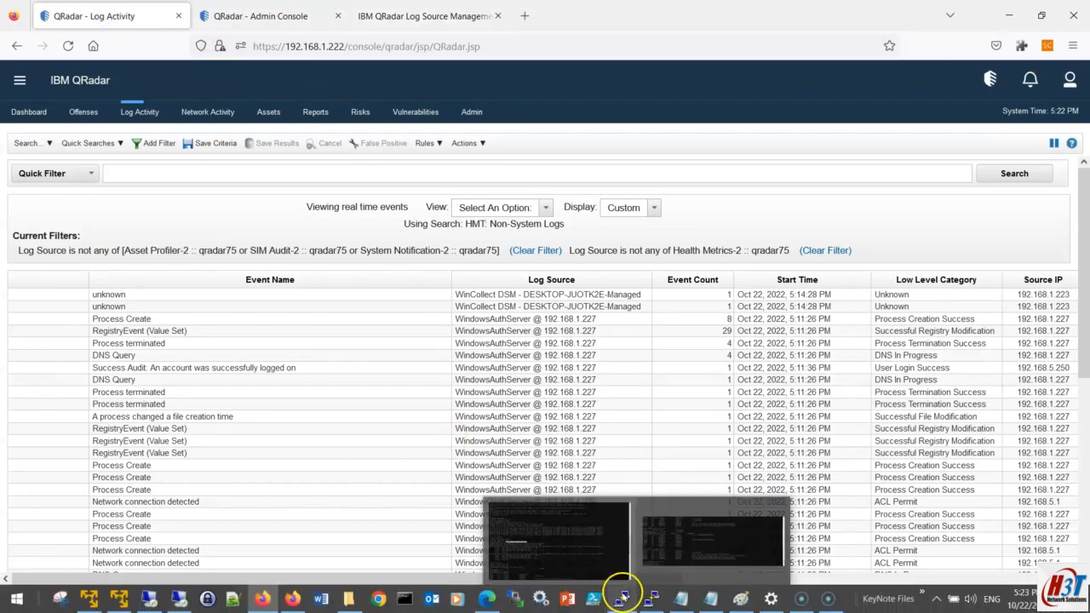
mouse_move(683, 600)
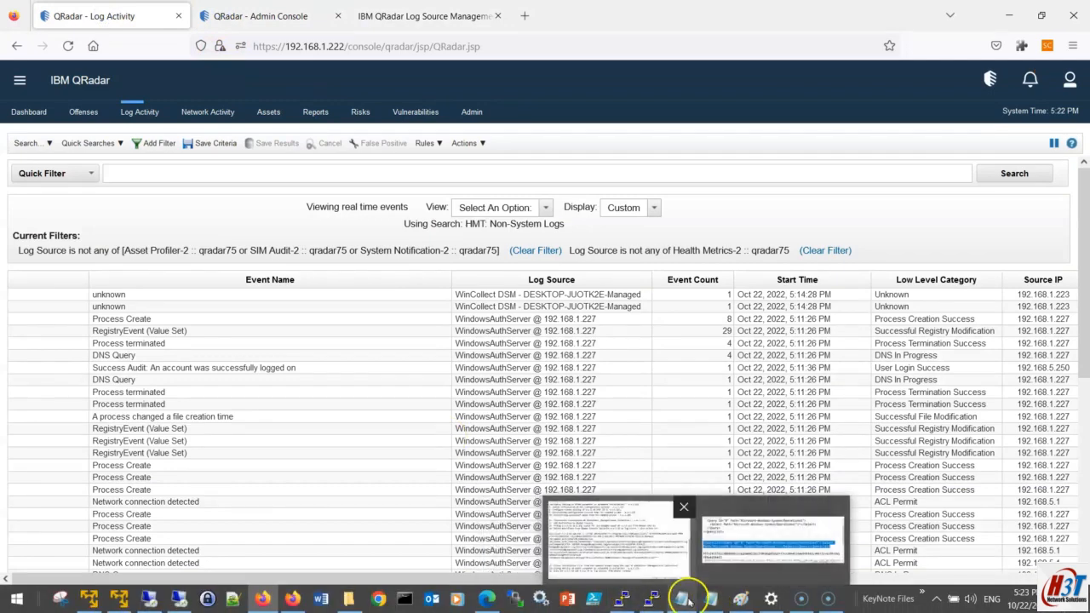
left_click(618, 537)
left_click_drag(822, 451, 9, 266)
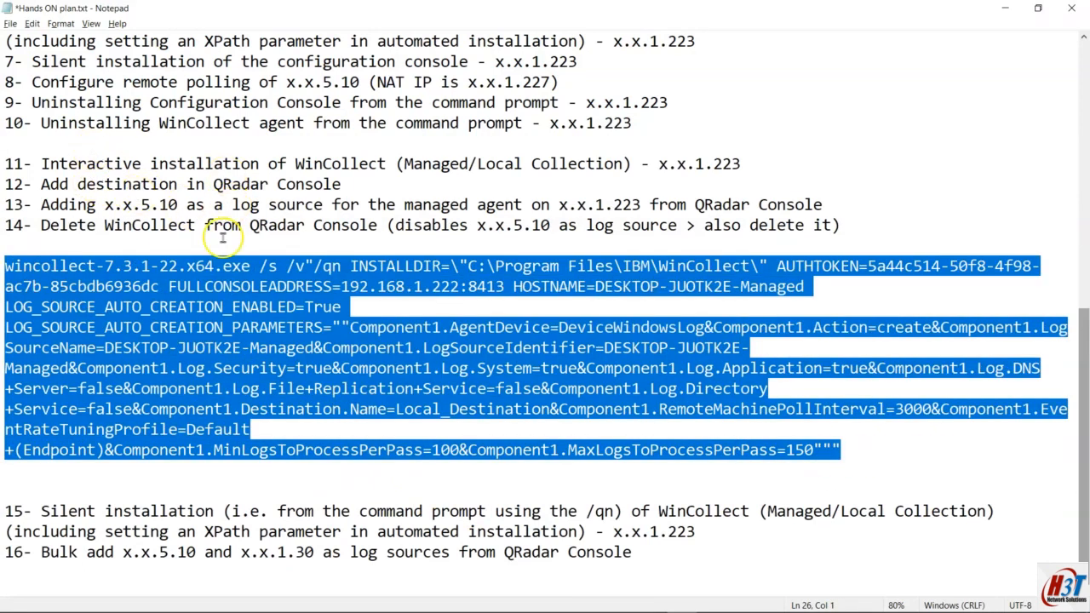
left_click(132, 265)
left_click_drag(5, 266, 238, 267)
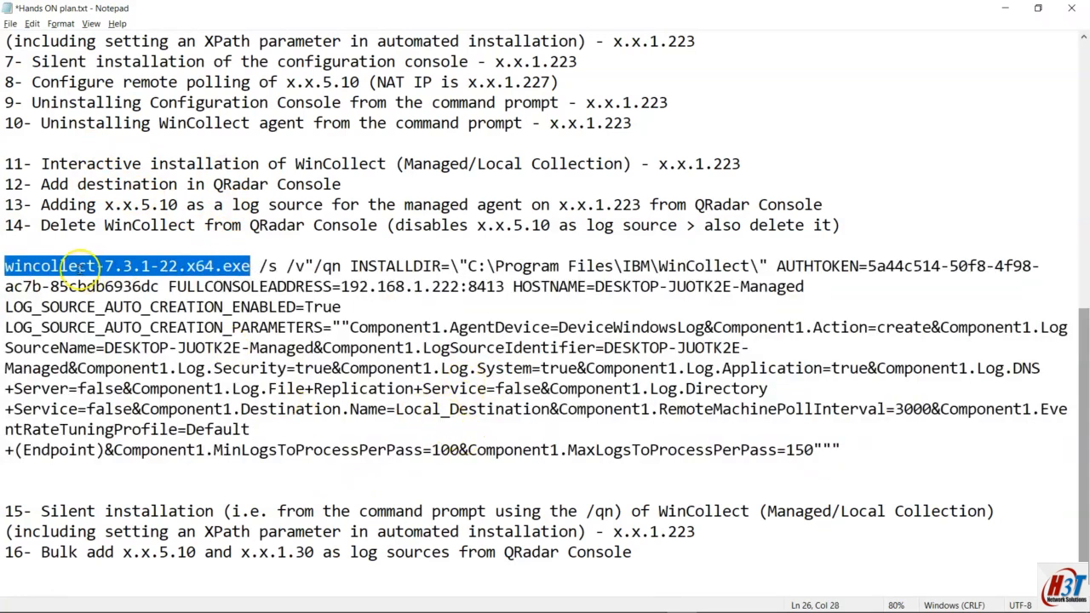
left_click_drag(5, 265, 280, 267)
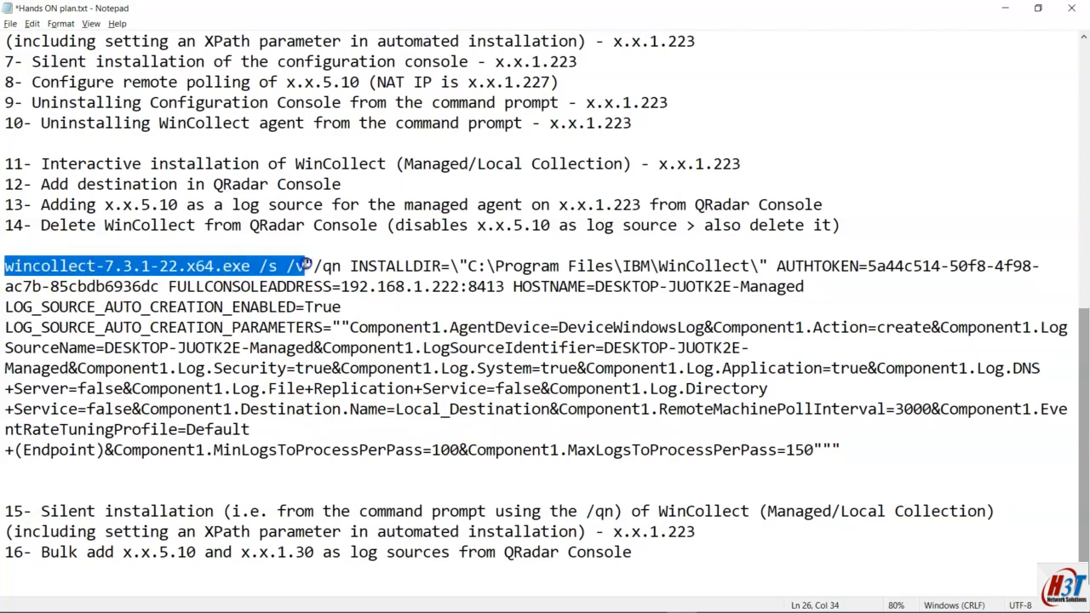
scroll(307, 264, "up", 7)
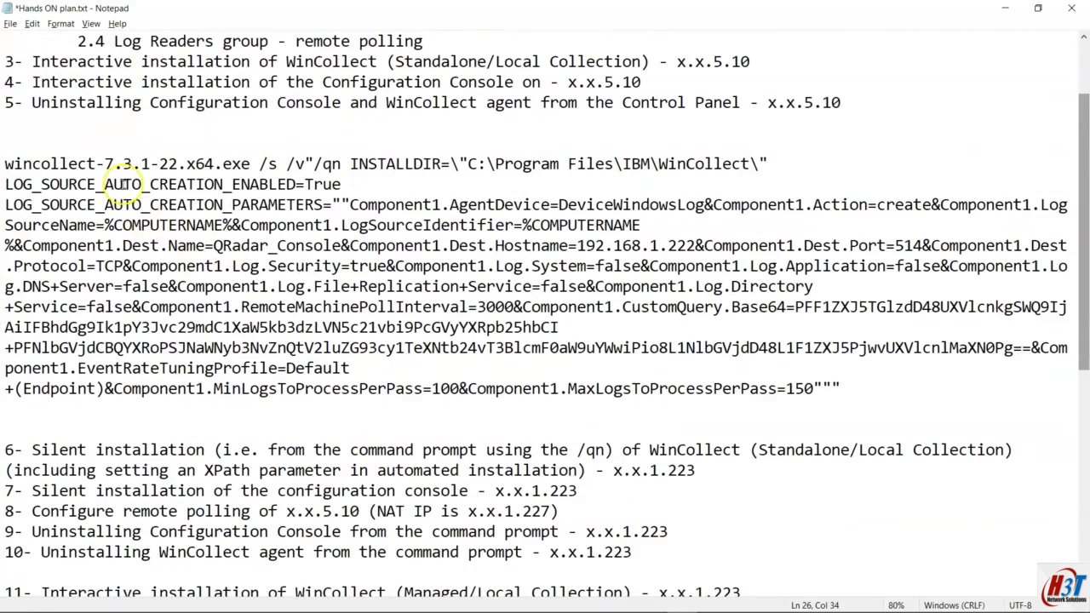
scroll(140, 202, "down", 2)
scroll(170, 138, "up", 1)
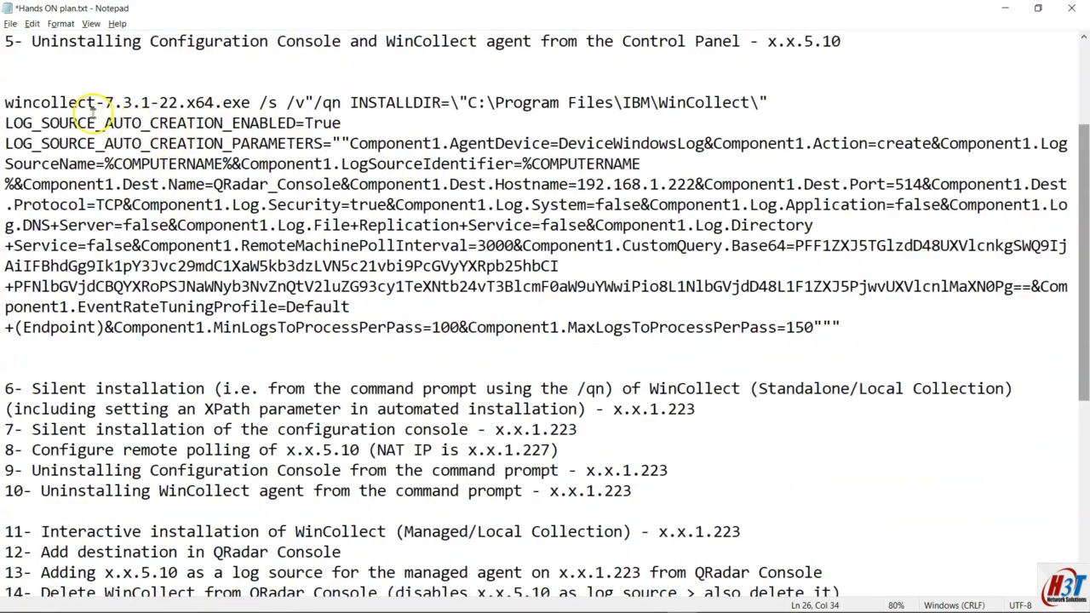
scroll(207, 182, "down", 6)
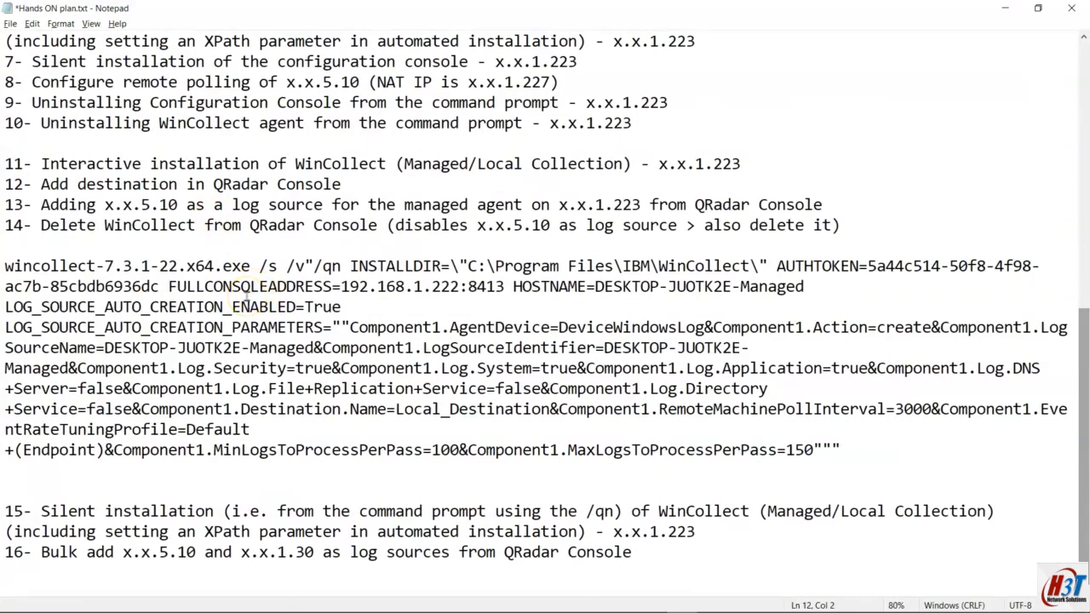
double_click(214, 287)
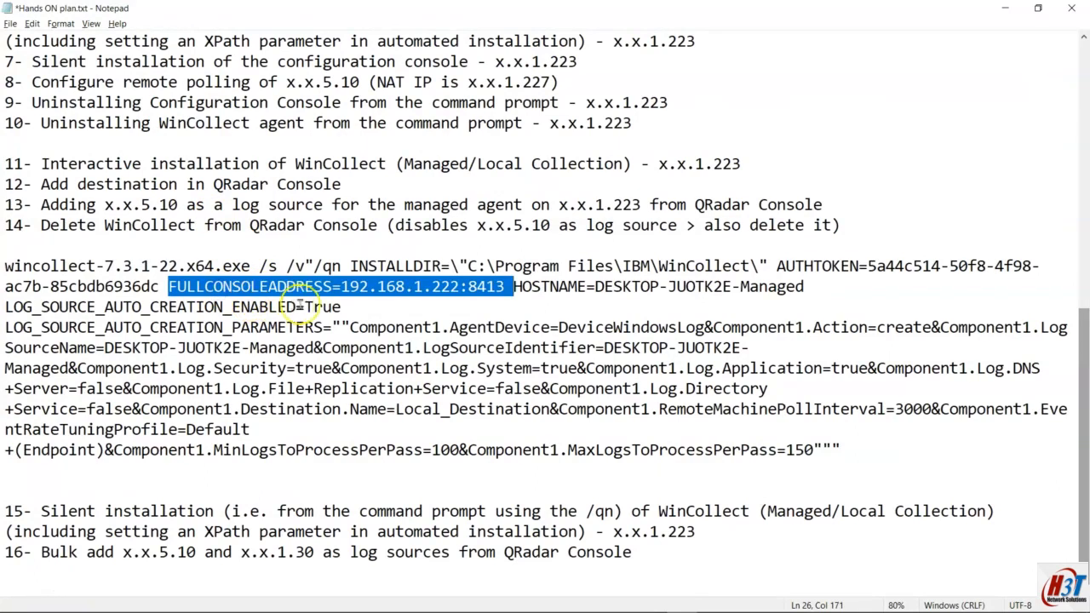
scroll(321, 297, "up", 1)
scroll(322, 296, "up", 5)
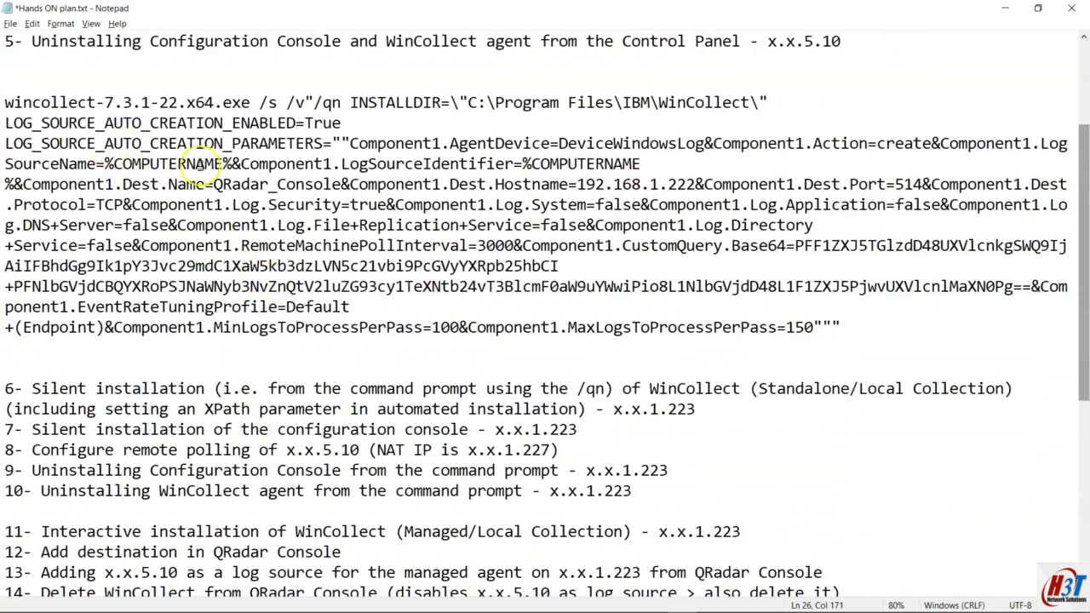
scroll(256, 183, "down", 1)
scroll(275, 192, "down", 5)
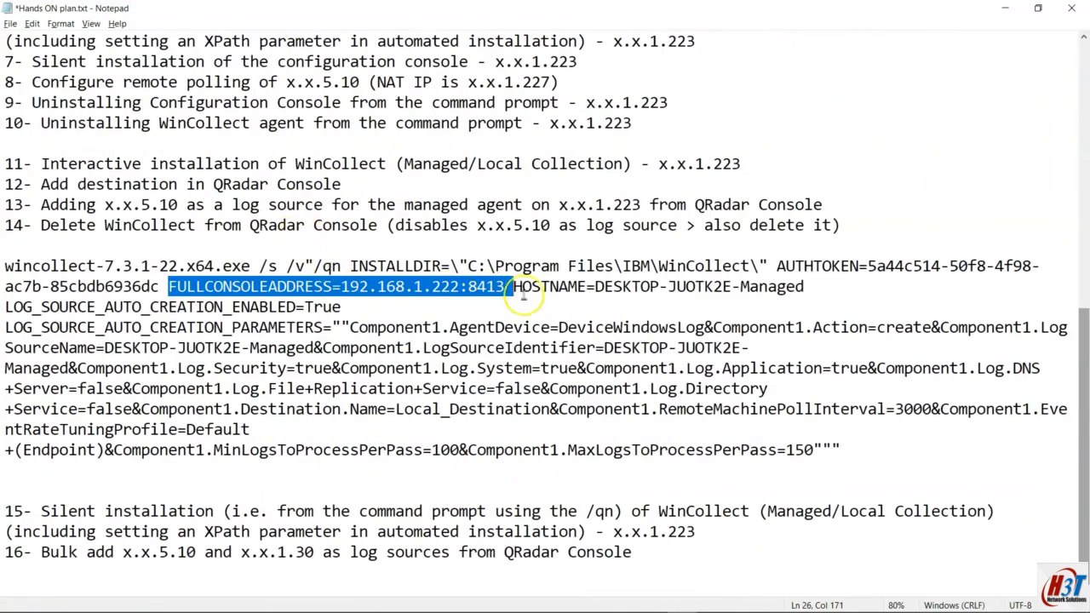
left_click(387, 290)
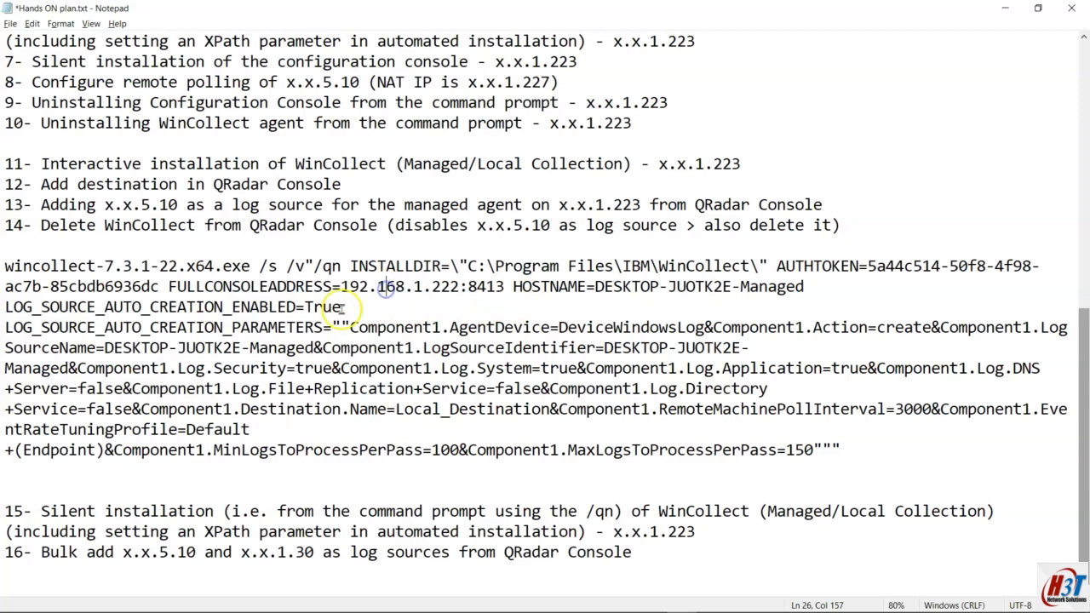
left_click_drag(505, 287, 340, 287)
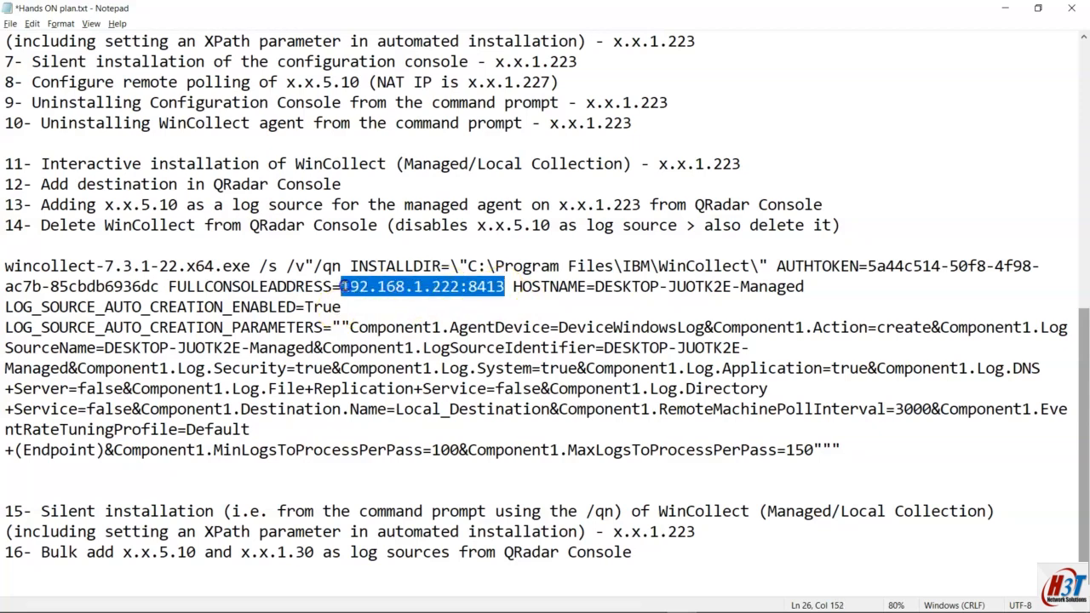
scroll(328, 328, "up", 7)
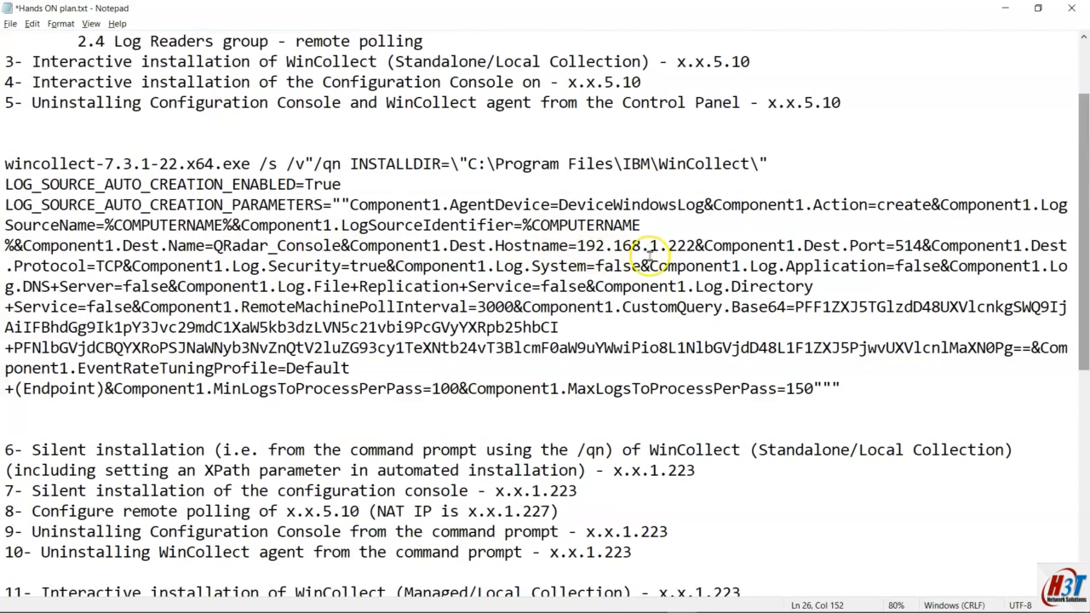
scroll(457, 389, "down", 7)
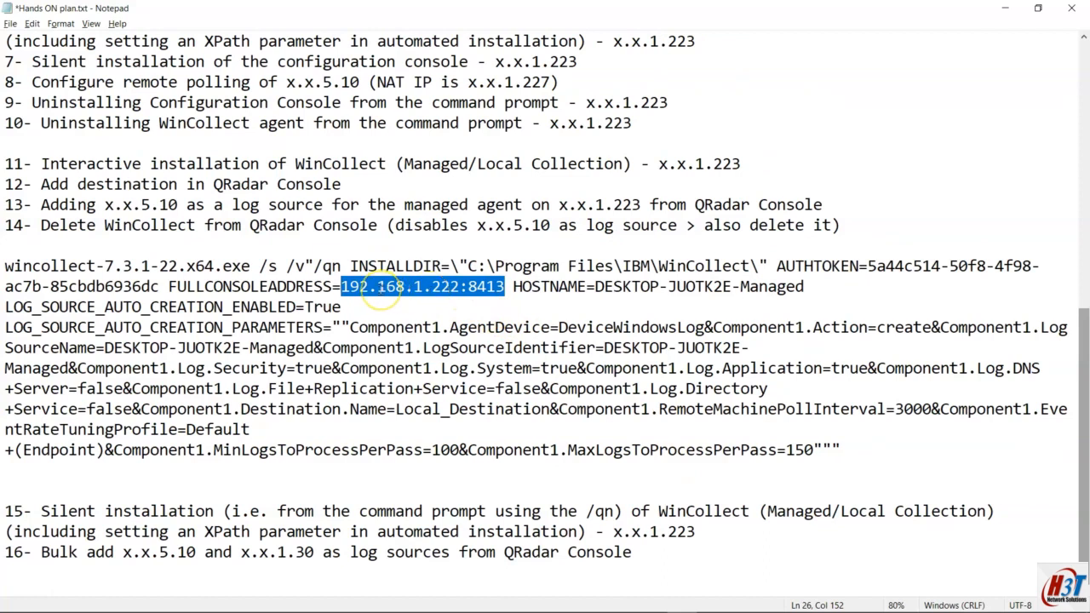
scroll(357, 288, "up", 1)
scroll(446, 294, "down", 1)
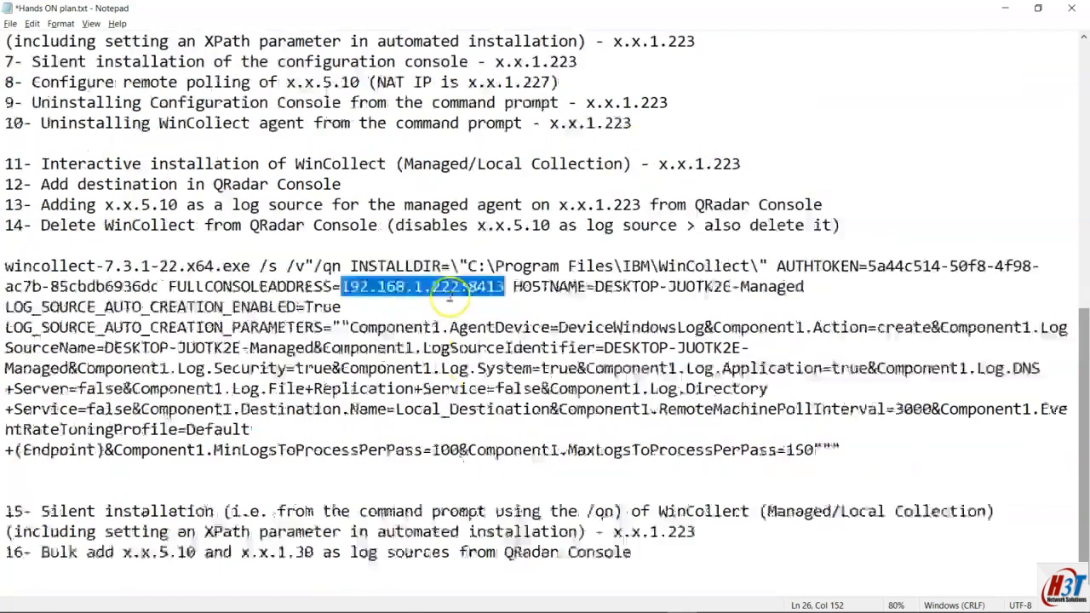
left_click_drag(594, 287, 496, 298)
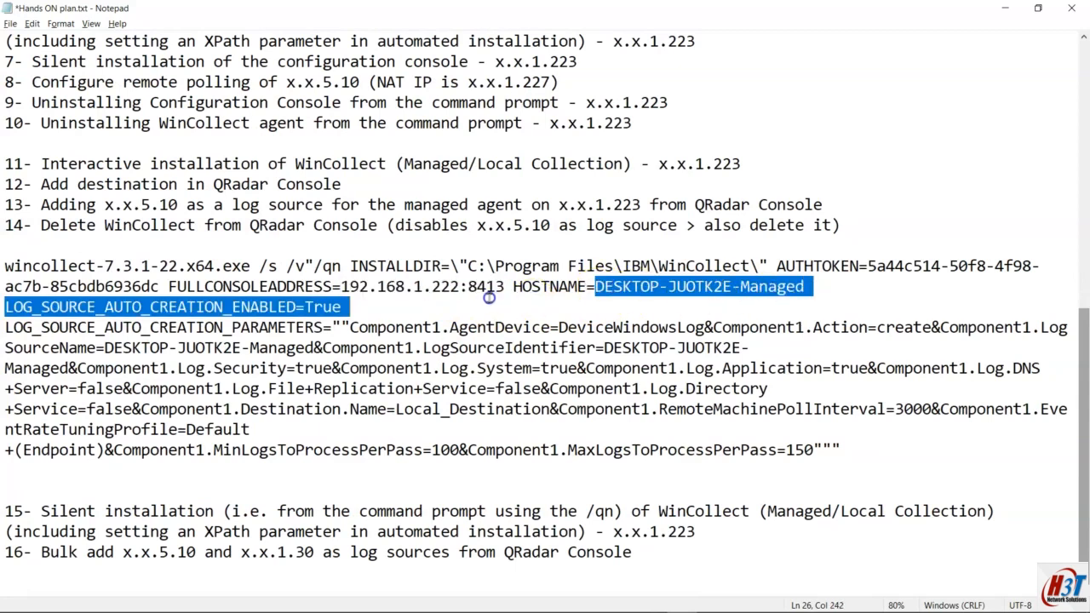
left_click(132, 327)
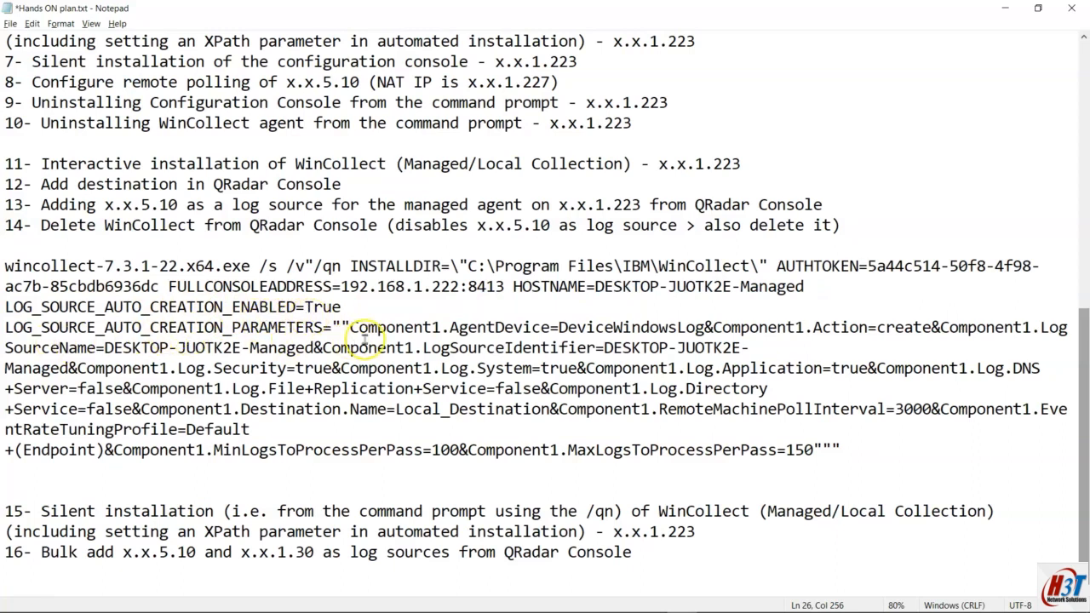
left_click(297, 327)
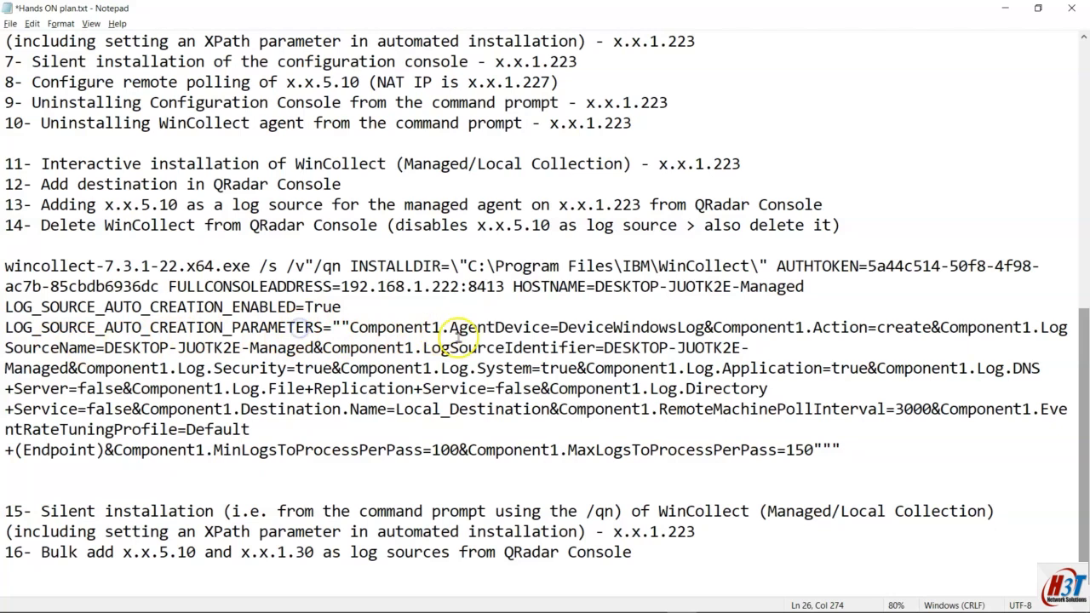
left_click_drag(358, 329, 983, 332)
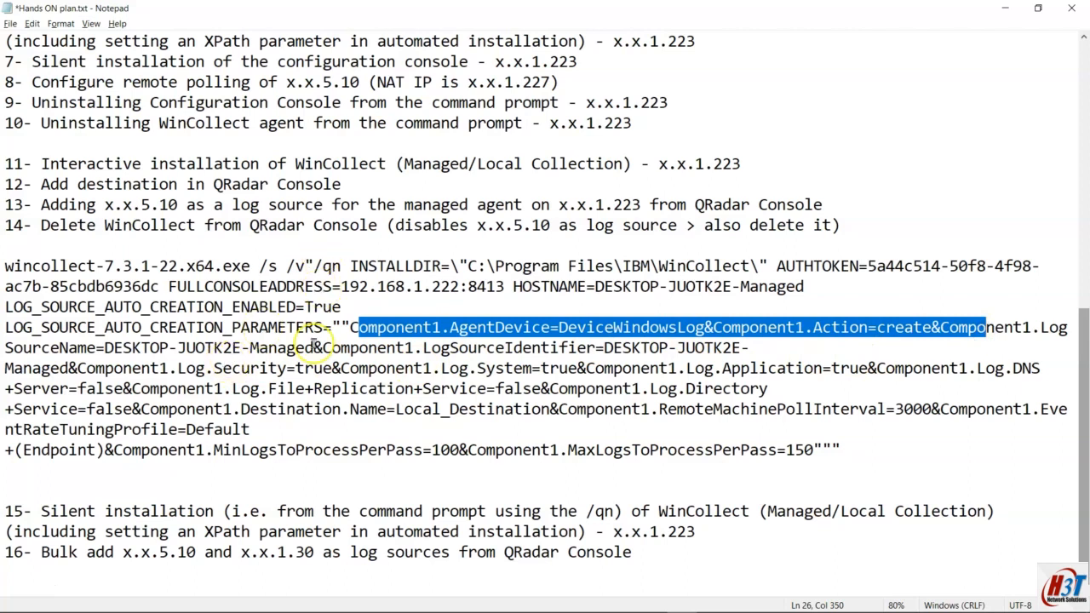
left_click_drag(314, 349, 100, 349)
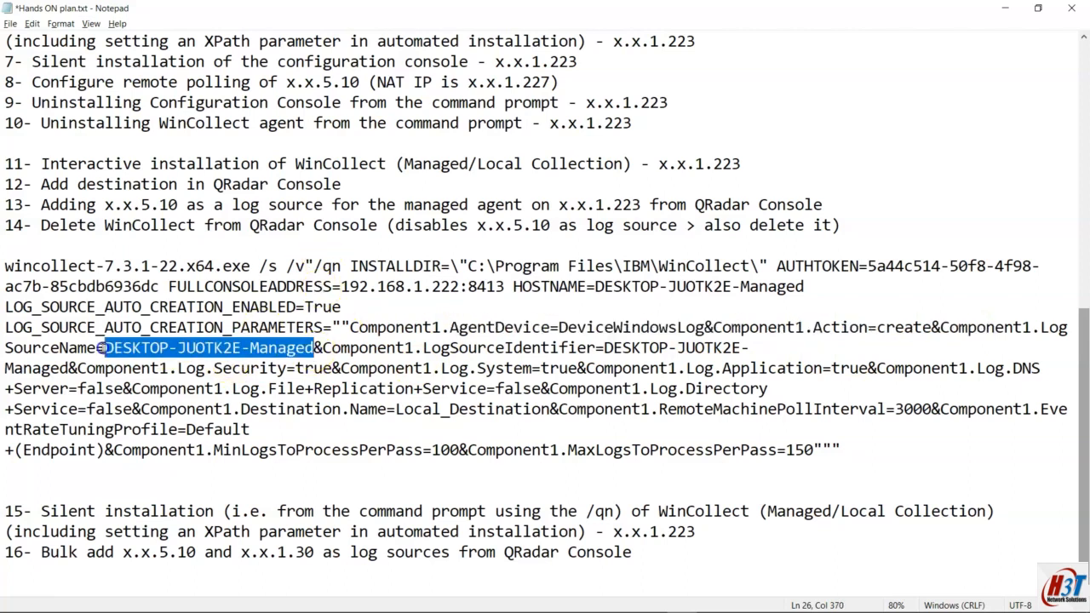
scroll(100, 349, "up", 9)
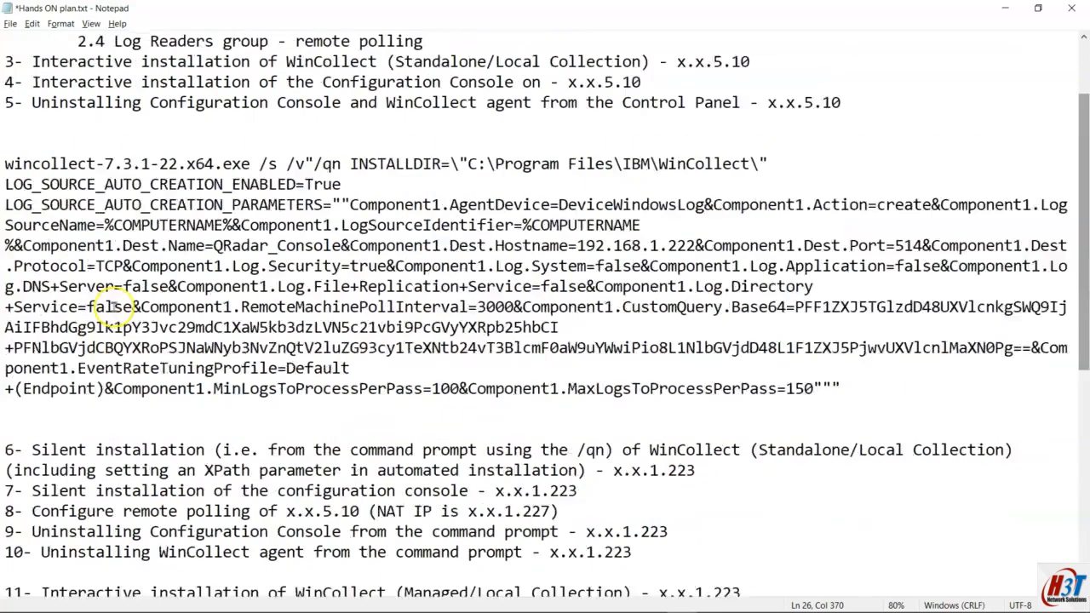
left_click_drag(106, 327, 234, 327)
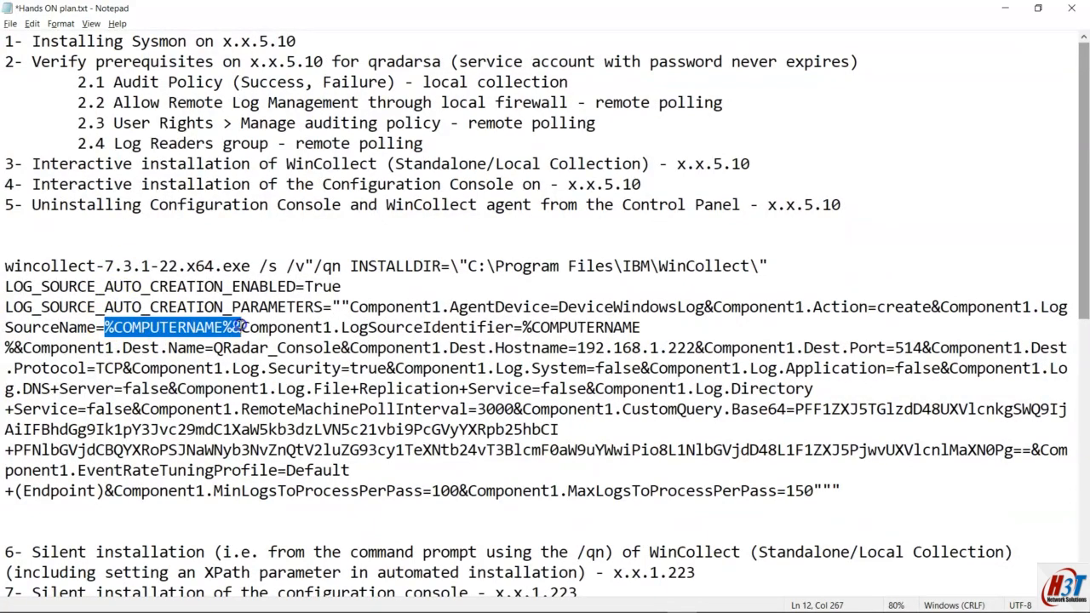
scroll(238, 327, "down", 9)
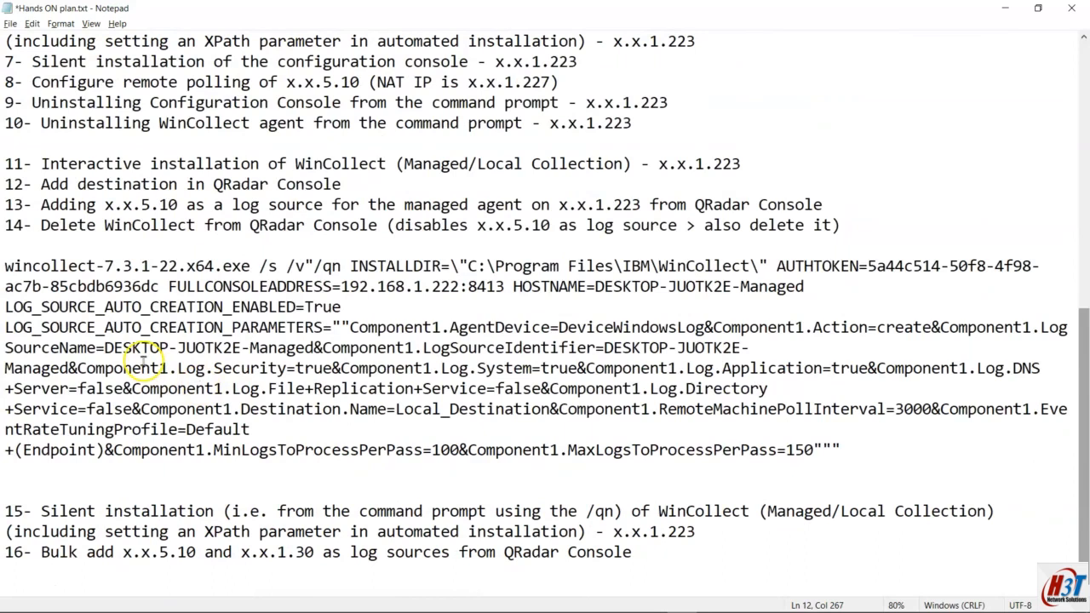
Step: Replace the LogSourceName value DESKTOP-JUOTK2E-Managed with %COMPUTERNAME%-CMP
left_click_drag(105, 348, 298, 342)
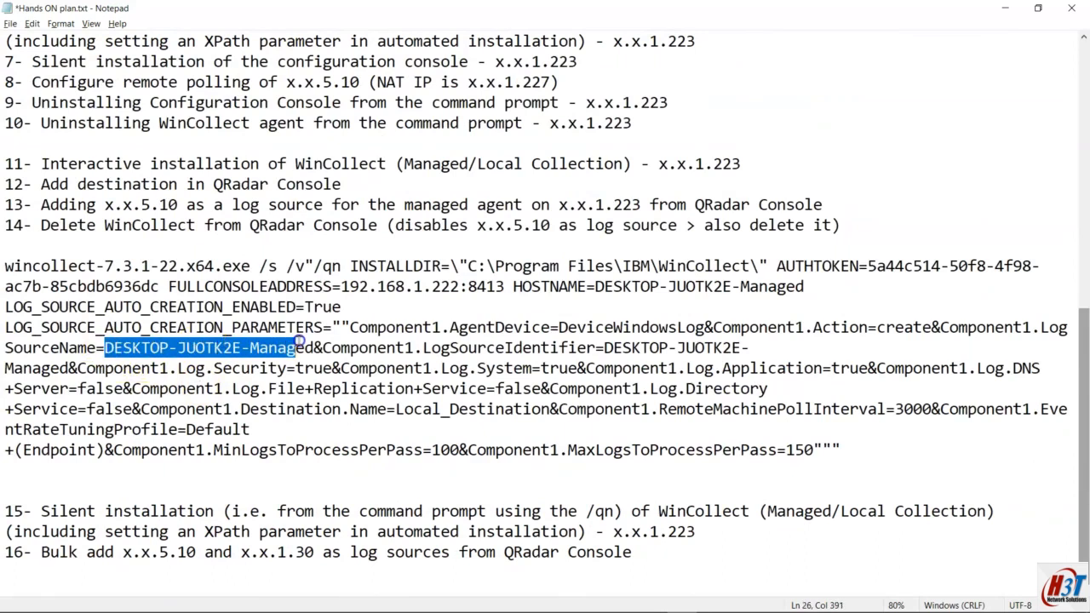
type("%COMPUTERNAME%&")
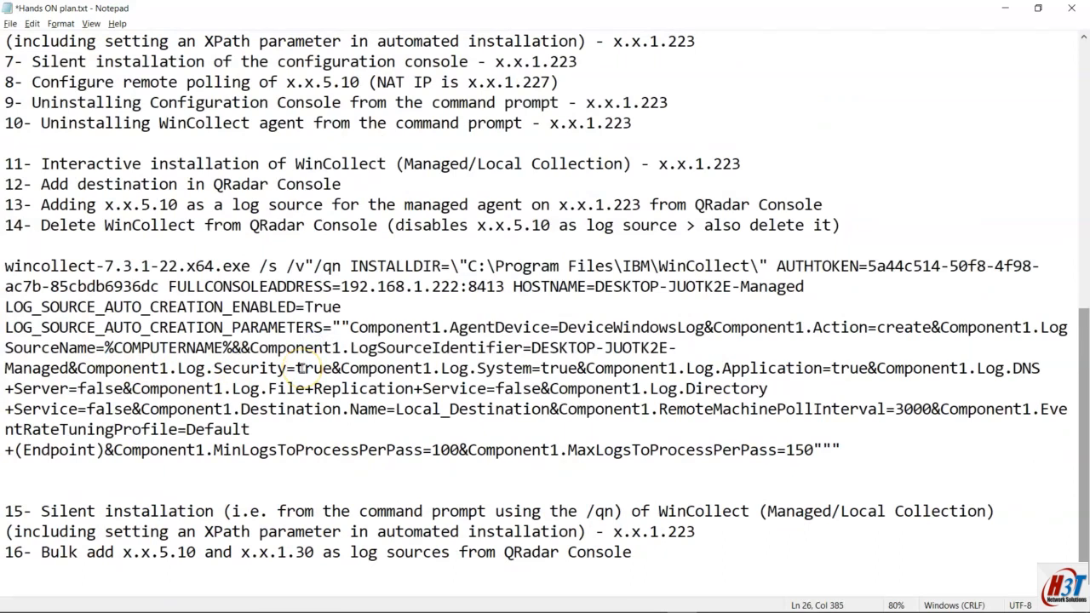
type("-")
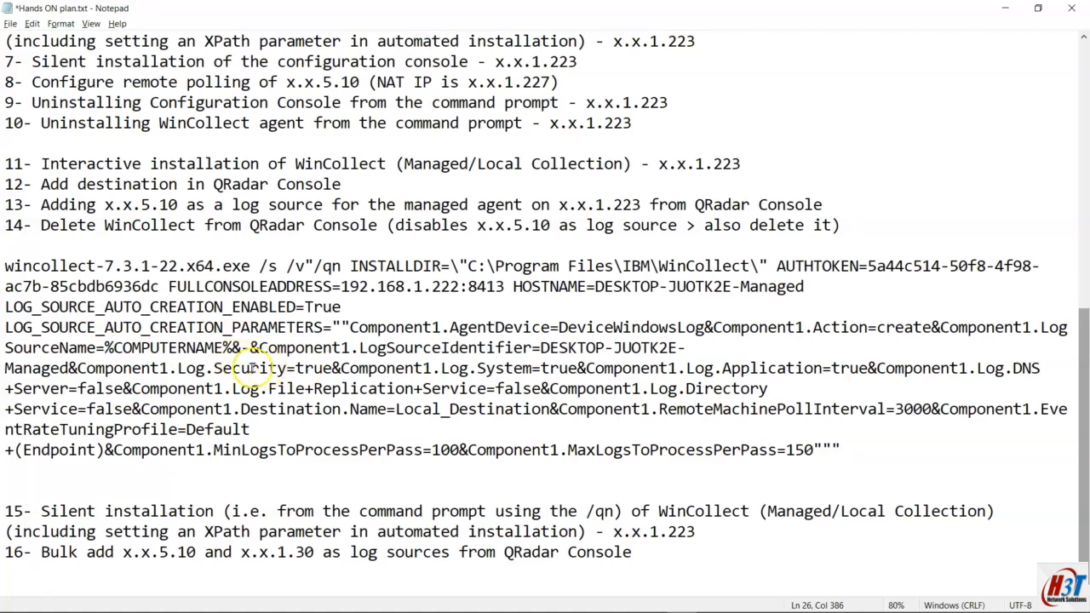
type("M")
key("ctrl+z")
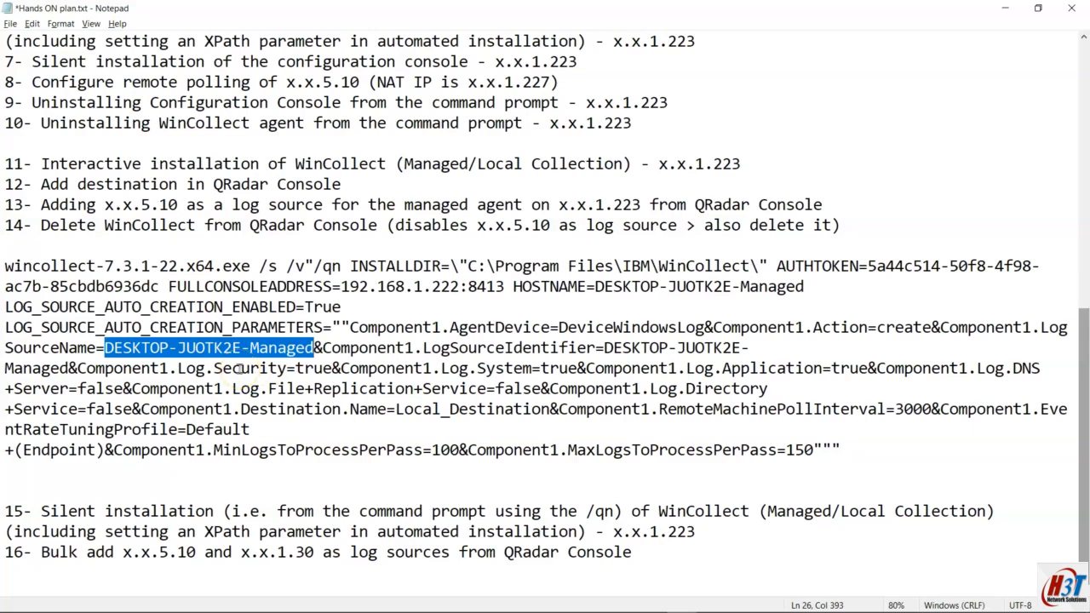
key("ctrl+z")
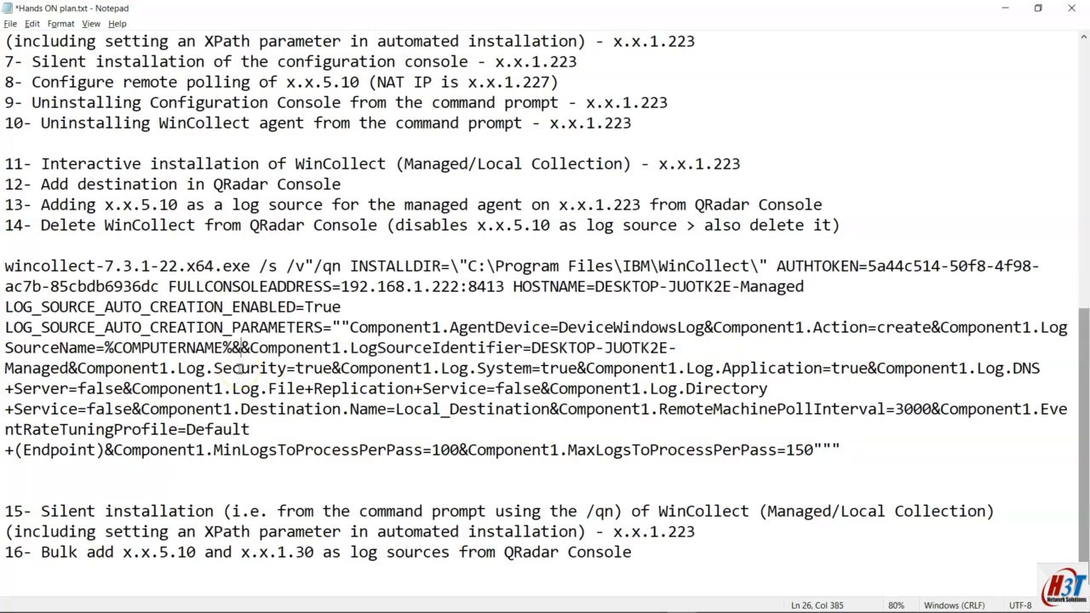
key("BackSpace")
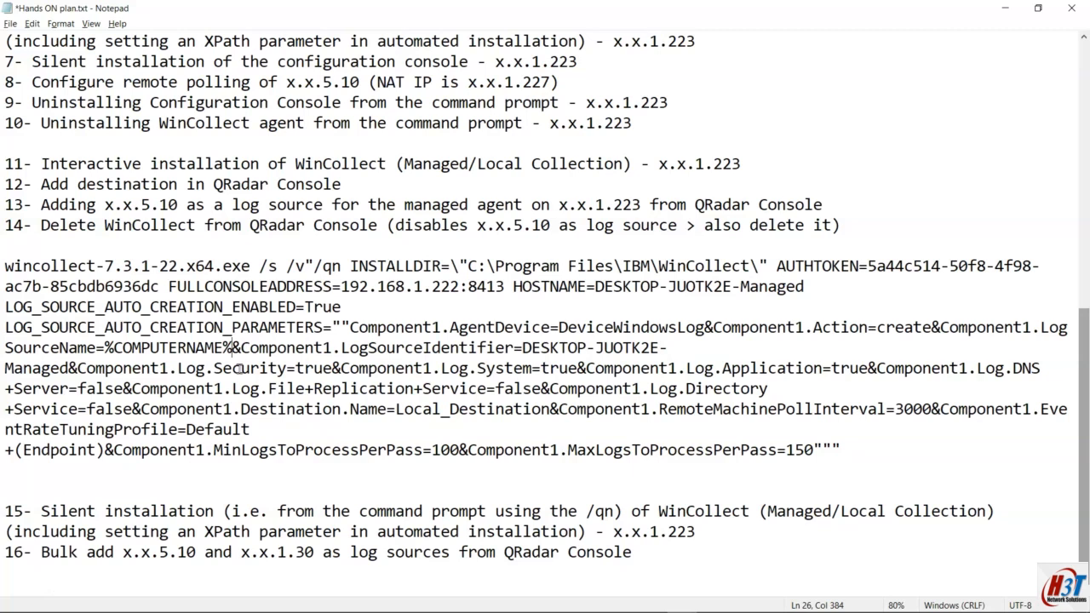
type("-1")
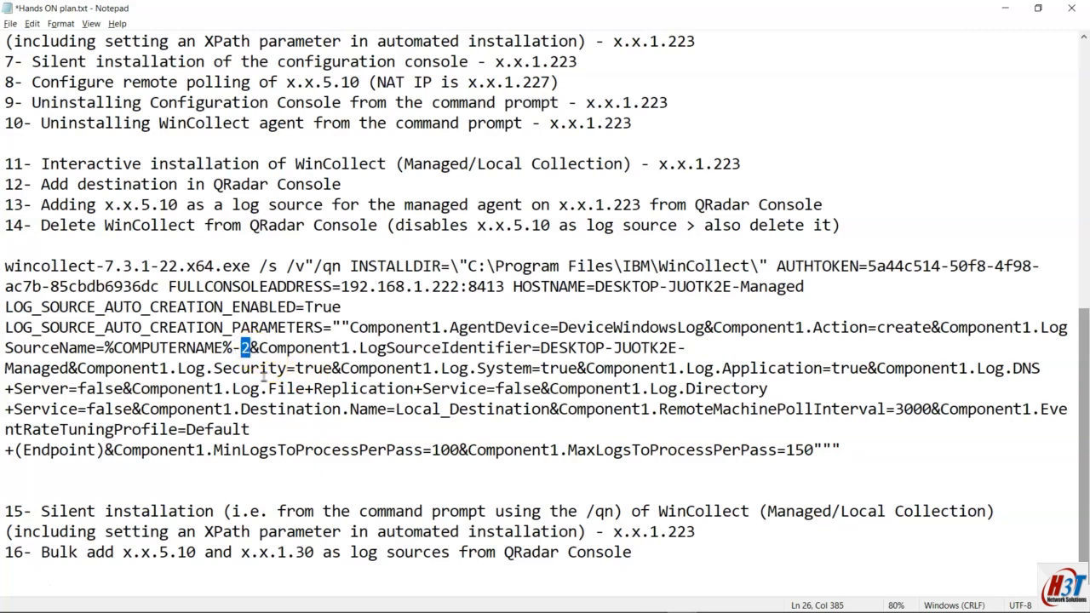
type("CMP")
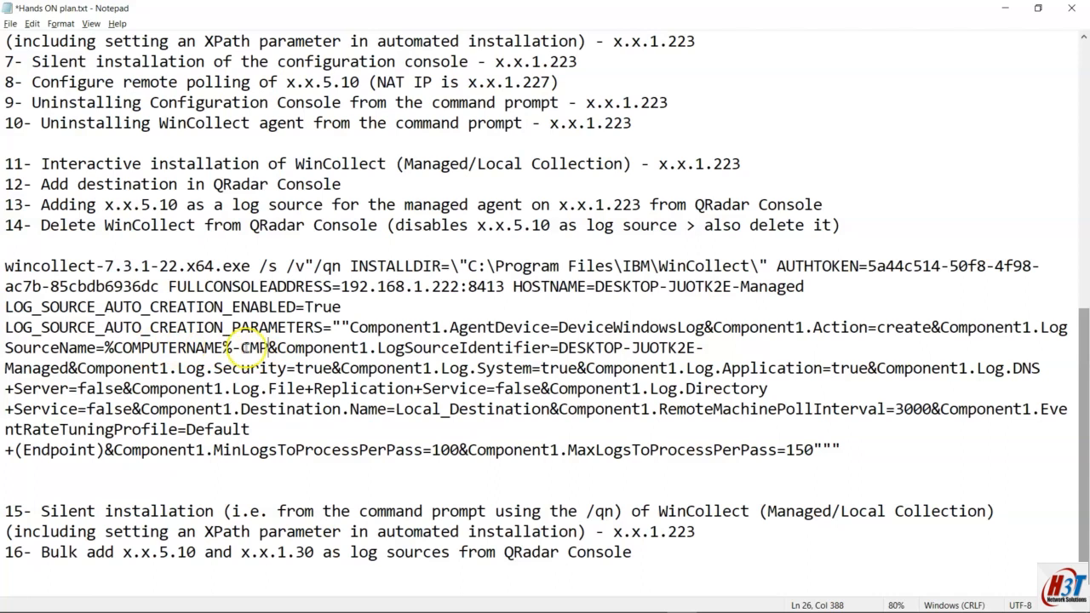
Step: Copy %COMPUTERNAME%-CMP into the LogSourceIdentifier value so both names match
left_click_drag(232, 349, 113, 354)
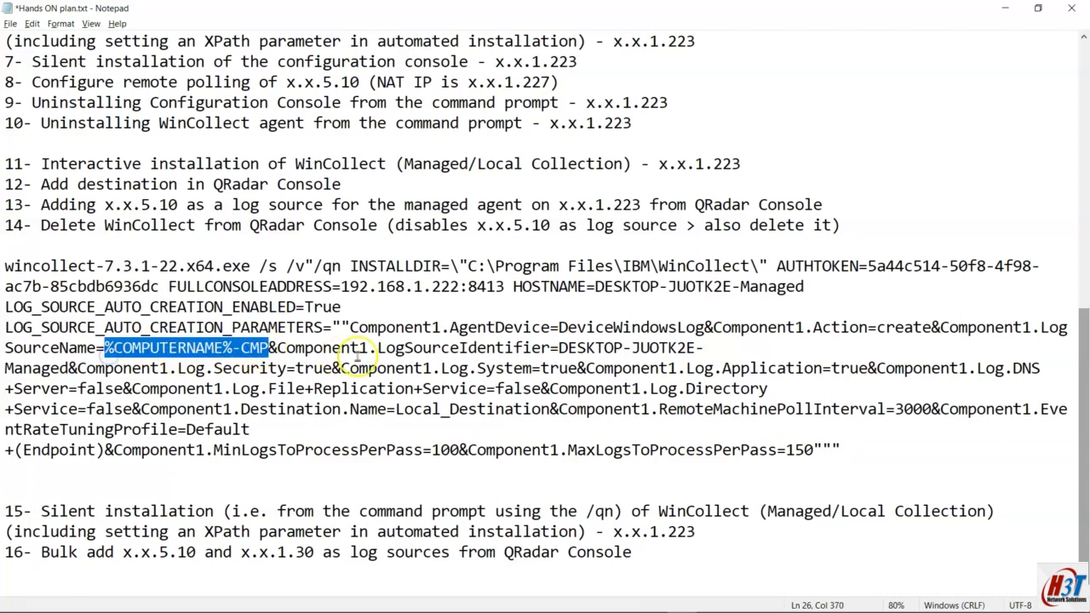
left_click(560, 348)
left_click_drag(563, 348, 56, 368)
type("%COMPUTERNAME%-CMP")
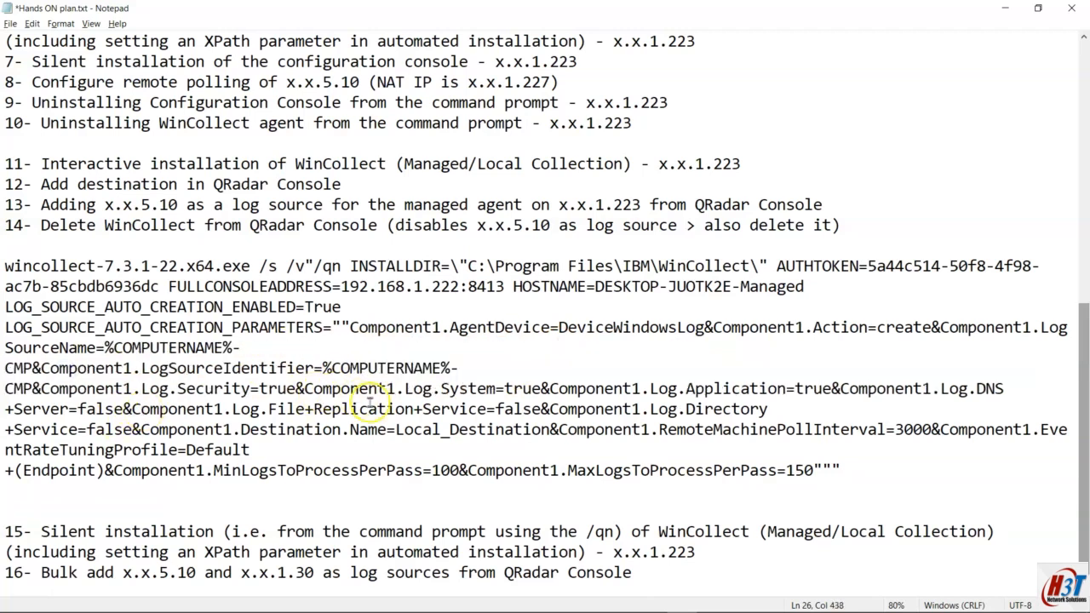
scroll(788, 409, "down", 1)
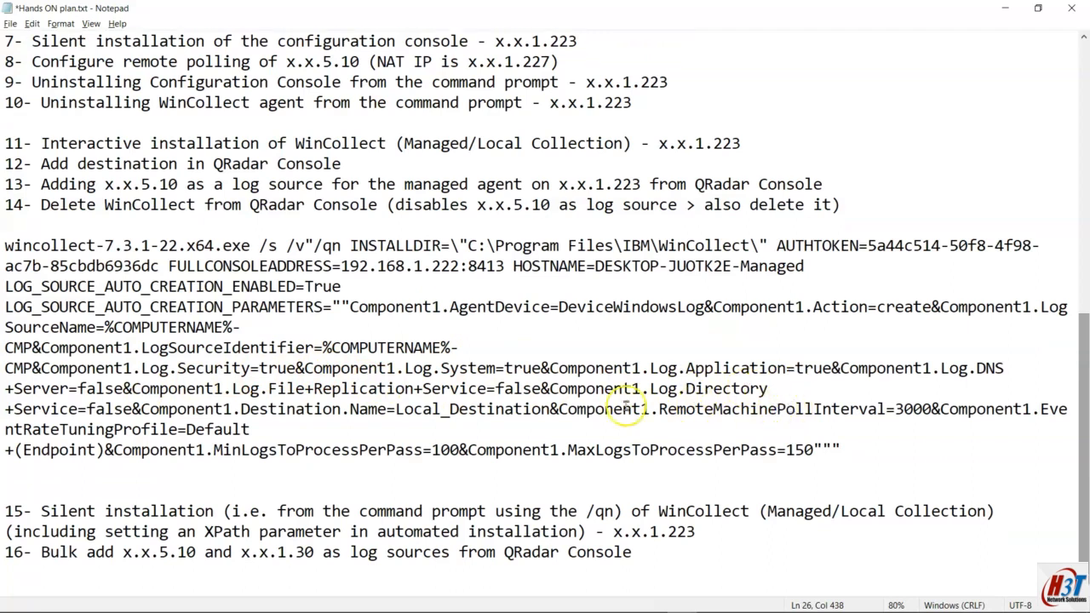
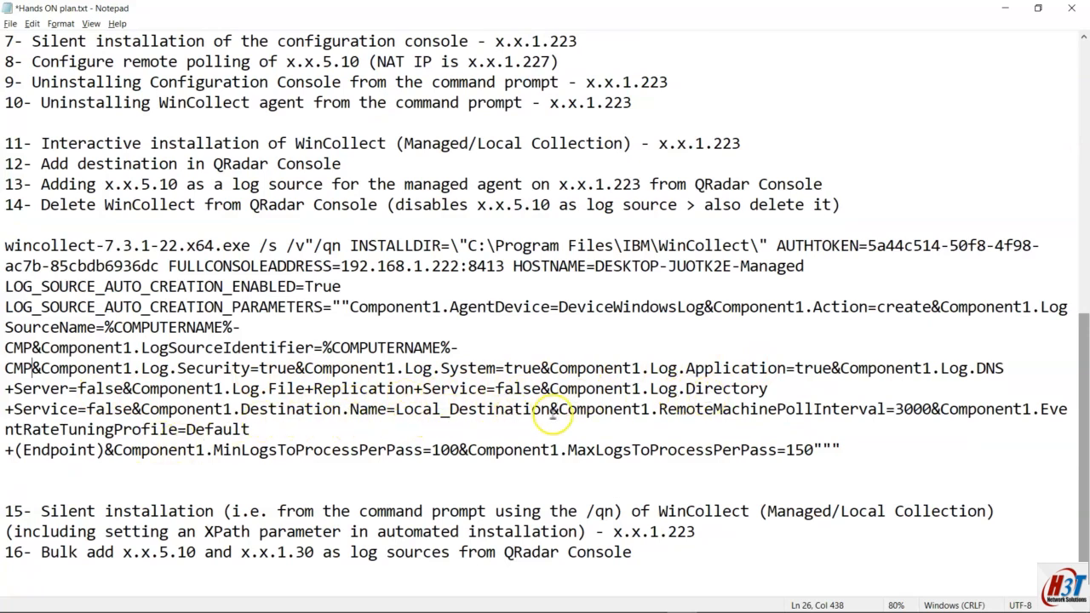
Step: Review the Local_Destination value and the managed install command in the plan notes
left_click_drag(549, 410, 389, 410)
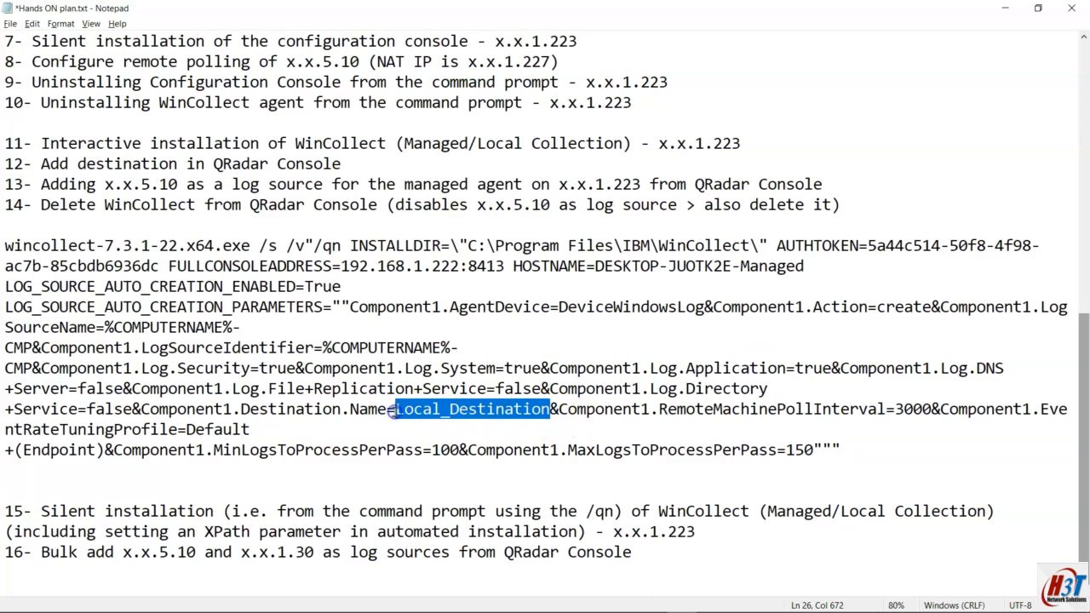
left_click_drag(7, 184, 220, 184)
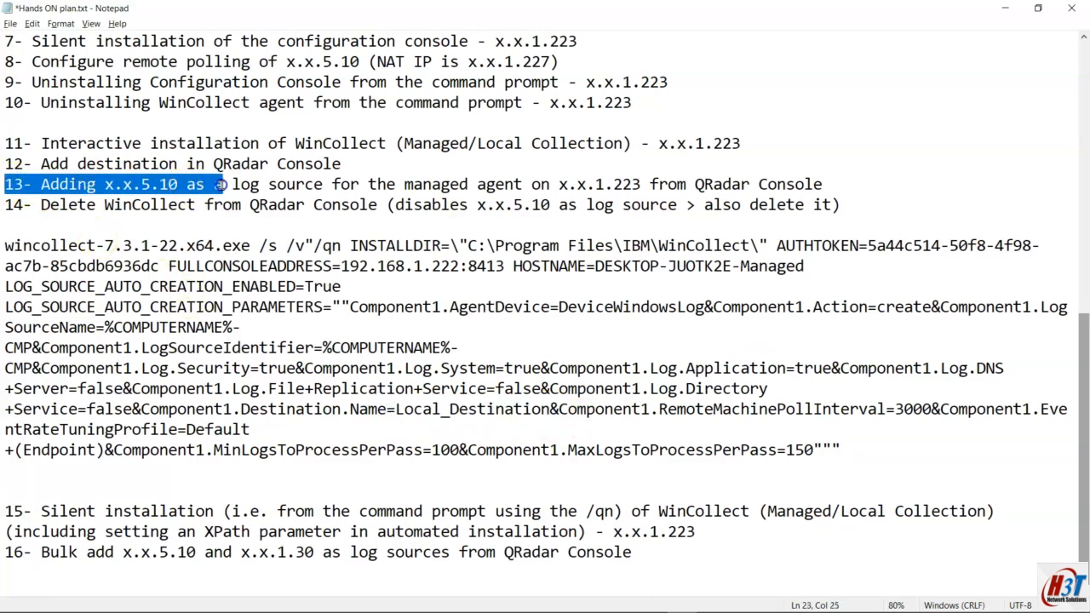
left_click_drag(5, 164, 340, 165)
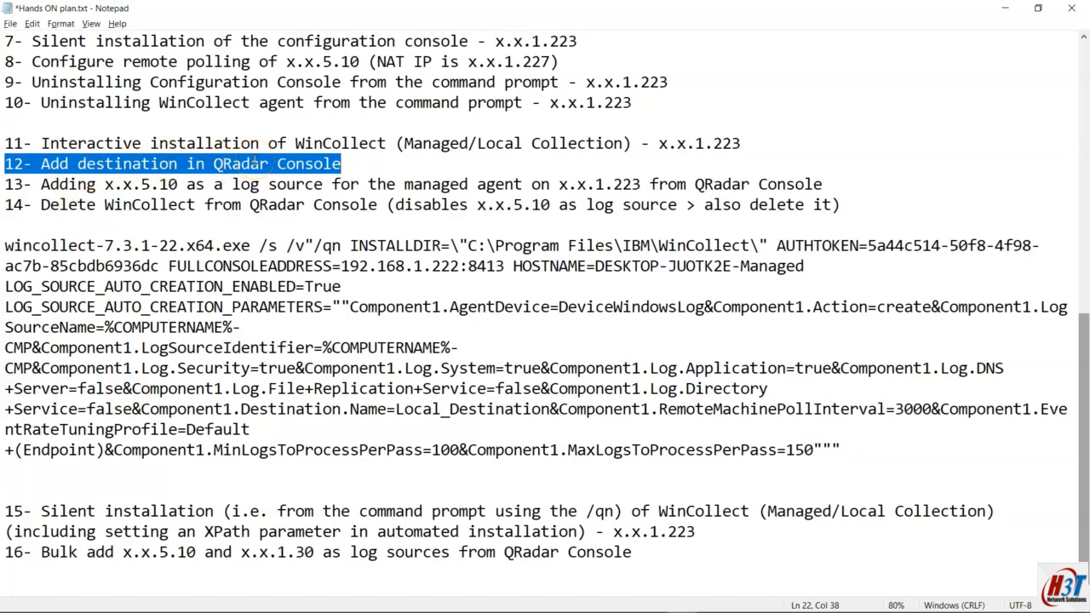
left_click_drag(5, 245, 858, 439)
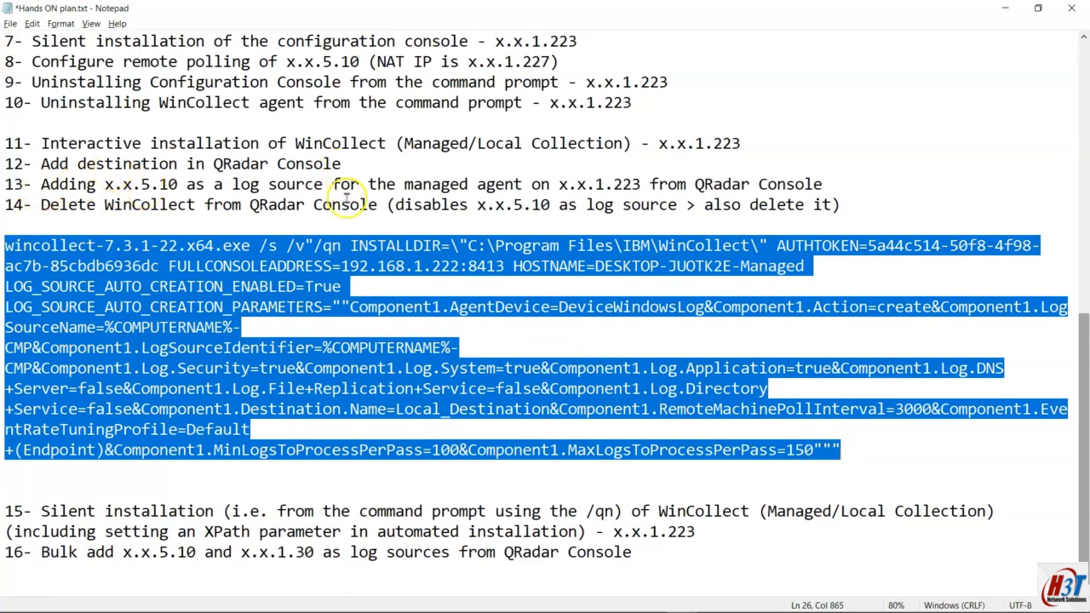
left_click(487, 390)
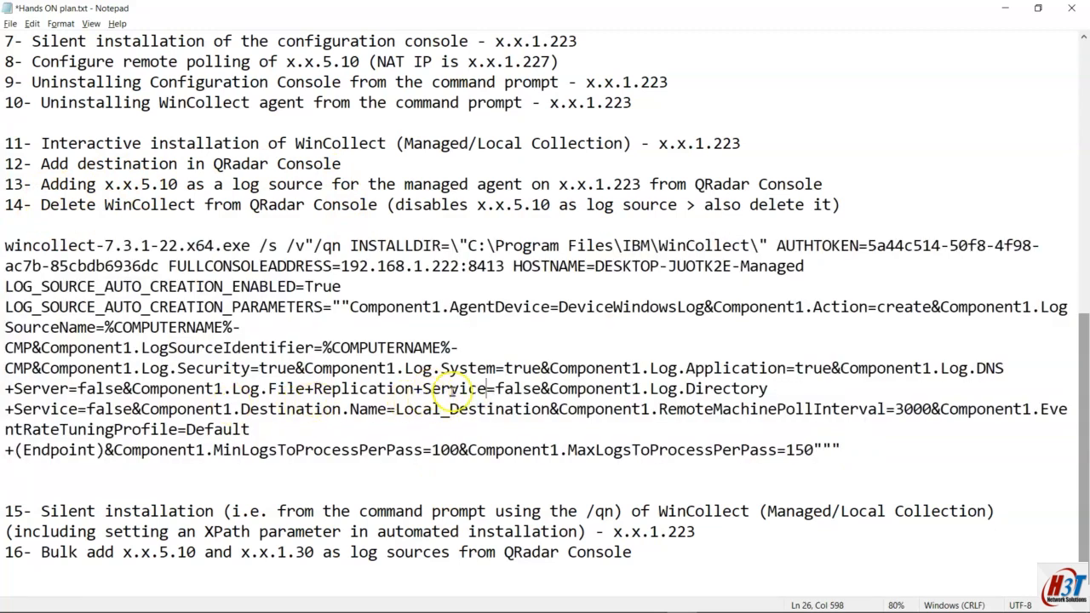
left_click_drag(396, 408, 536, 407)
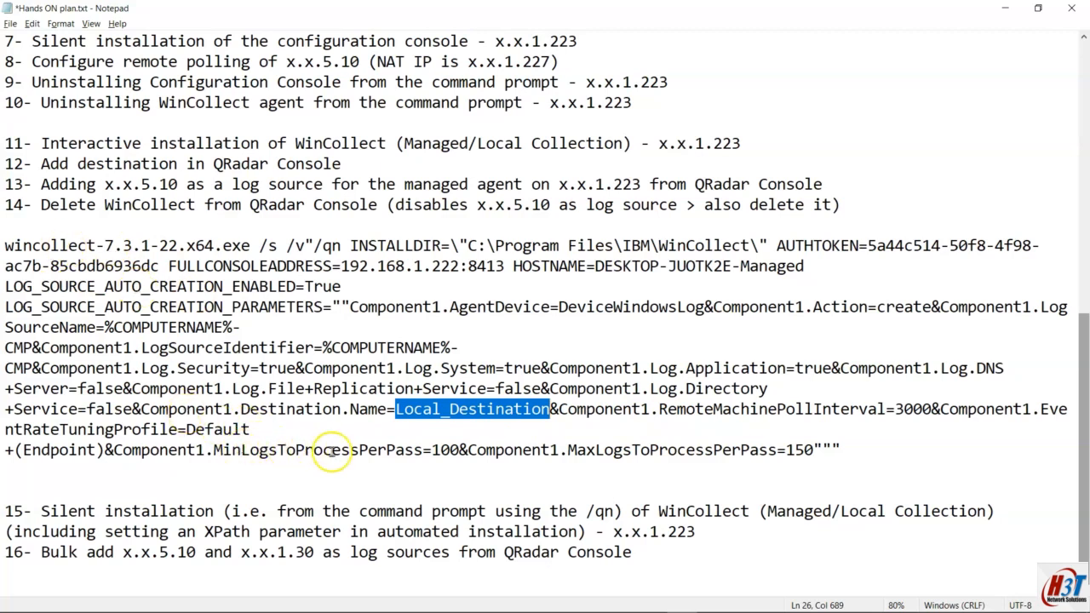
left_click(436, 451)
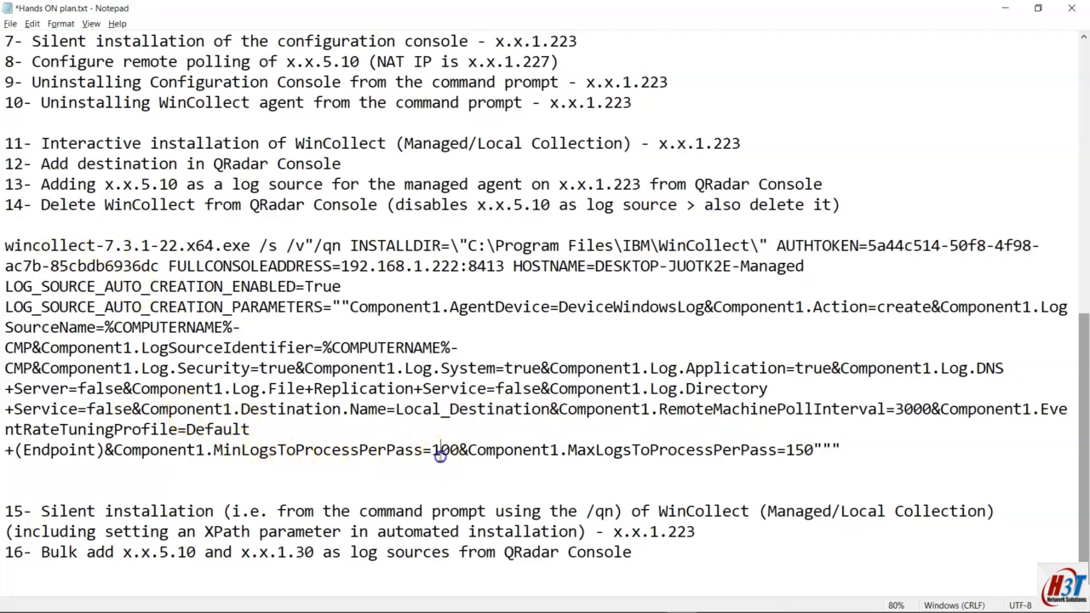
Step: Paste the CustomQuery.Base64 parameter after RemoteMachinePollInterval=3000 in the managed command, followed by &
scroll(441, 457, "up", 4)
scroll(441, 457, "up", 3)
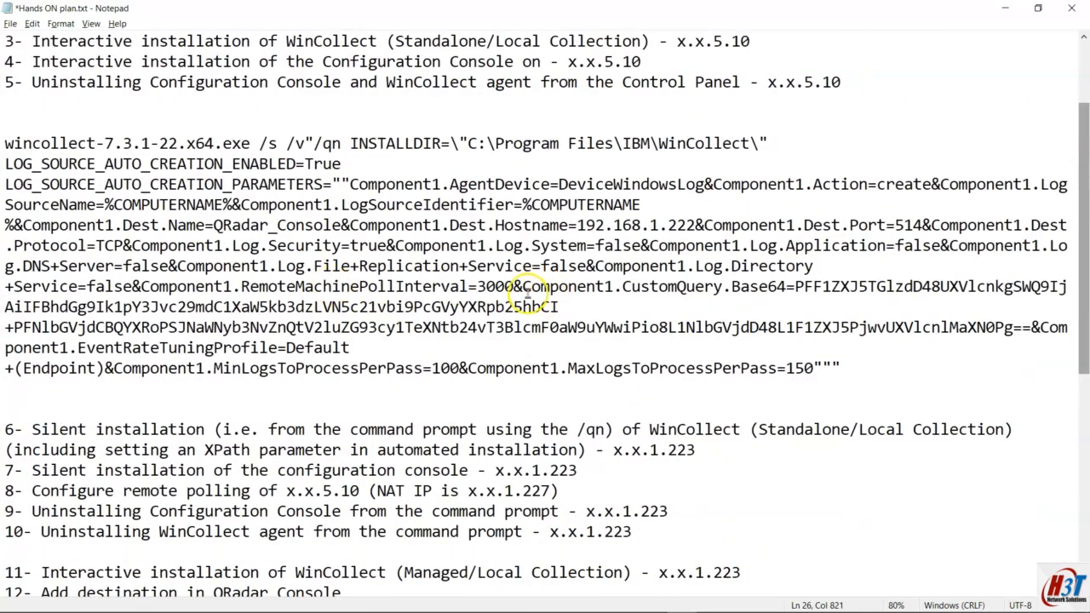
left_click_drag(524, 287, 1024, 322)
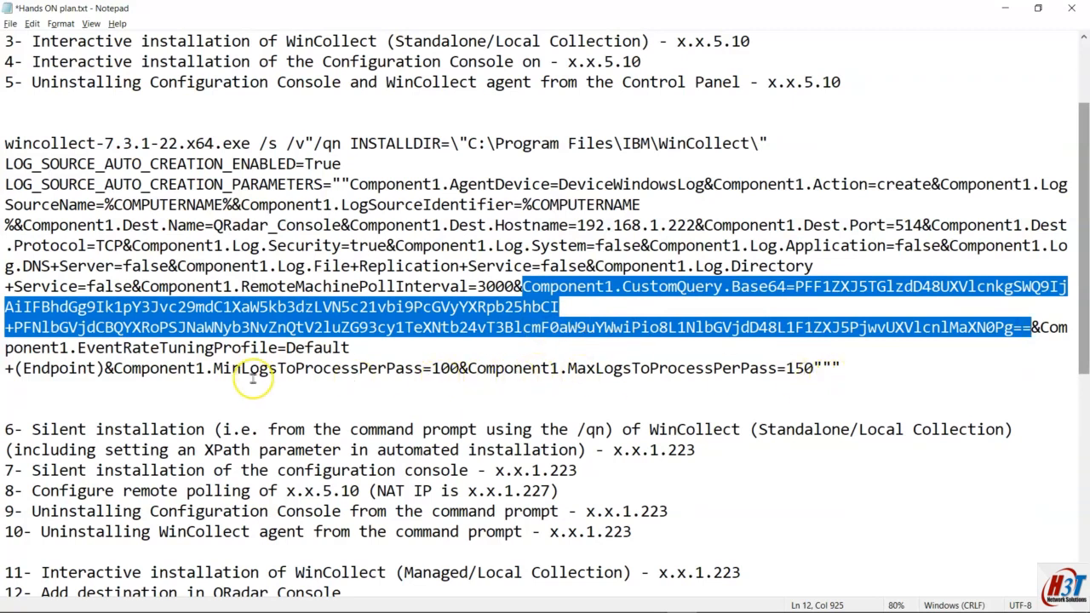
scroll(253, 377, "down", 7)
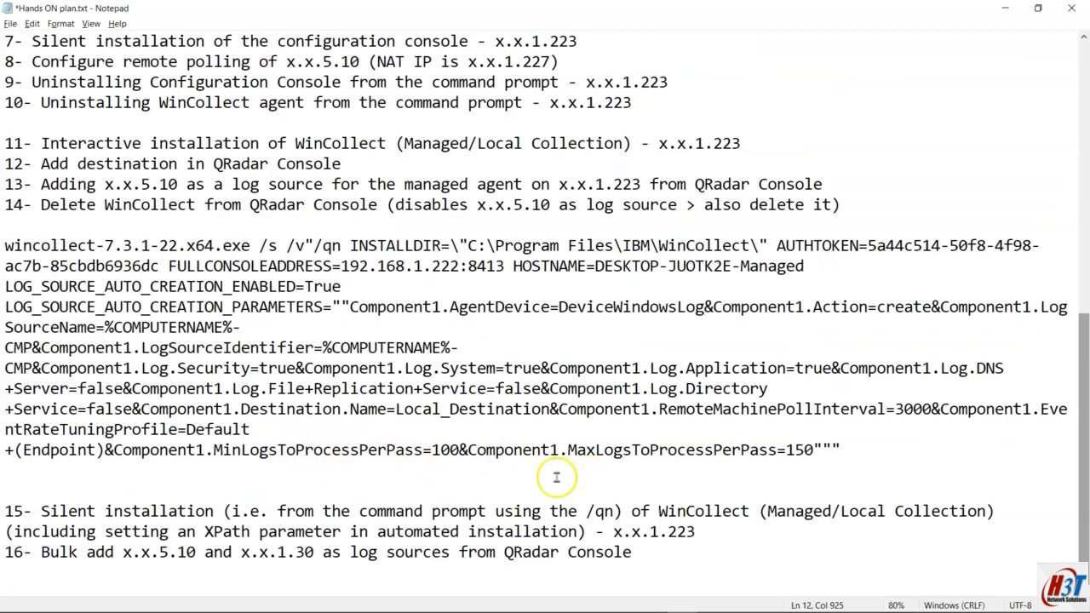
left_click(931, 409)
type("Component1.CustomQuery.Base64=PFF1ZXJ5TGlzdD48UXVlcnkgSWQ9IjAiIFBhdGg9Ik1pY3Jvc29mdC1XaW5kb3dzLVN5c21vbi9PcGVyYXRpb25hbCI+PFNlbGVjdCBQYXRoPSJNaWNyb3NvZnQtV2luZG93cy1TeXNtb24vT3BlcmF0aW9uYWwiPio8L1NlbGVjdD48L1F1ZXJ5PjwvUXVlcnlMaXN0Pg==&")
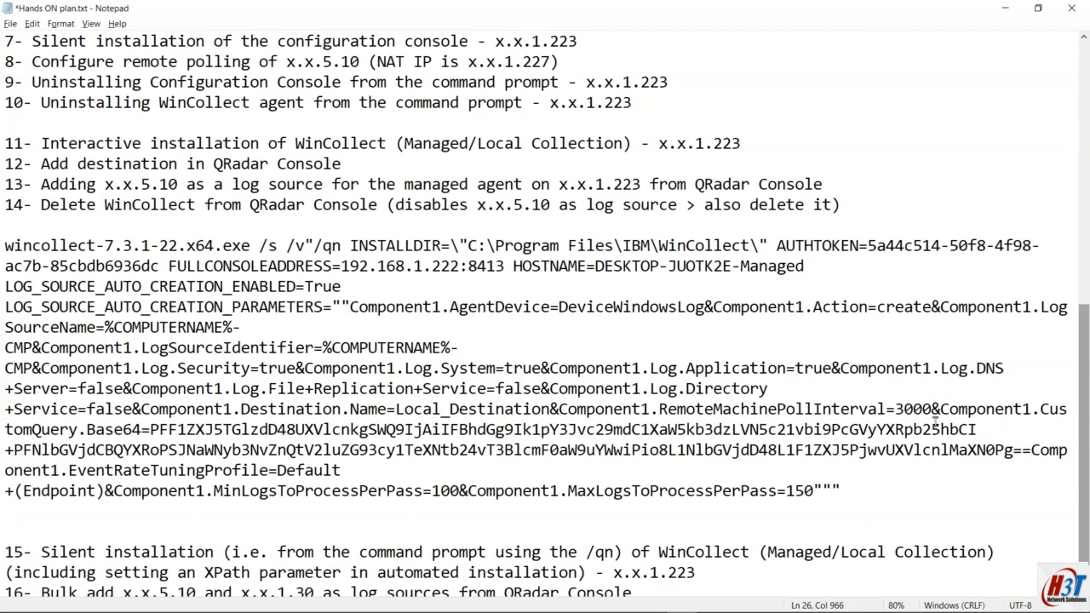
type("&")
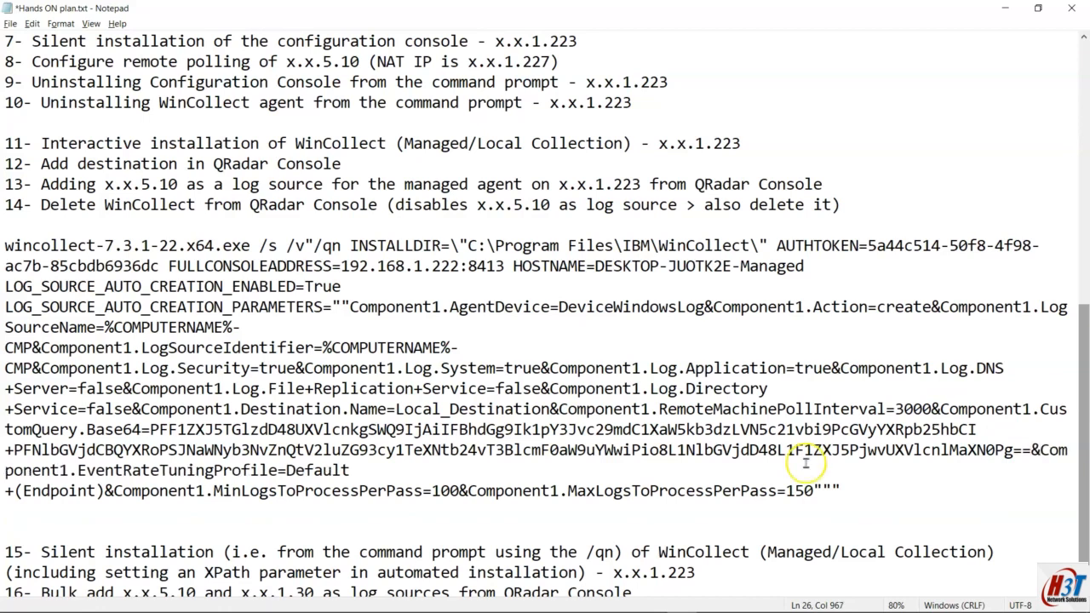
Step: Turn off Word Wrap and review the WinCollect install commands on single lines
left_click(69, 24)
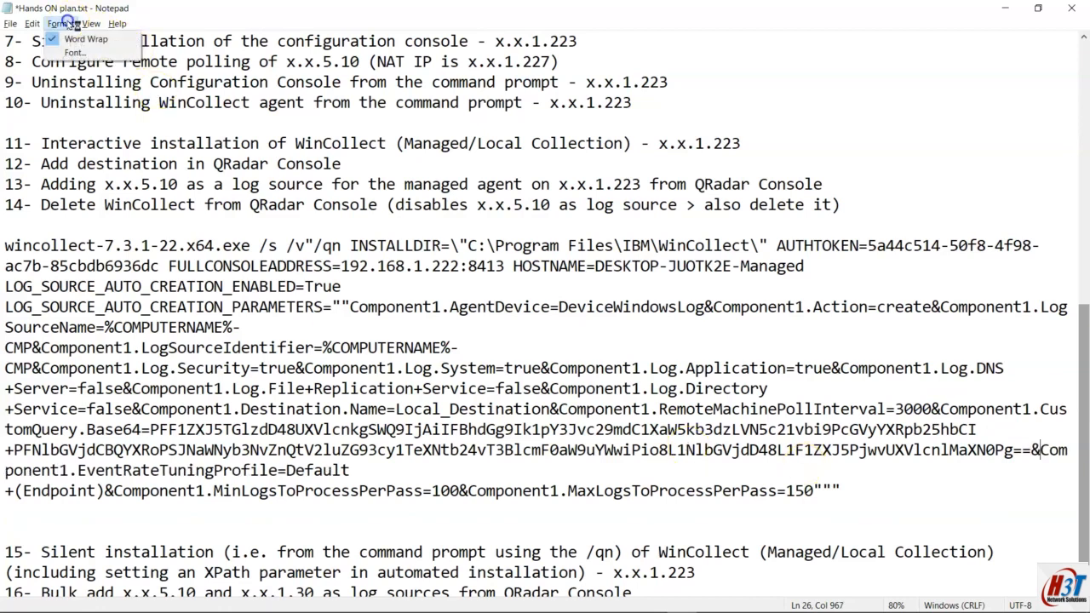
left_click(75, 39)
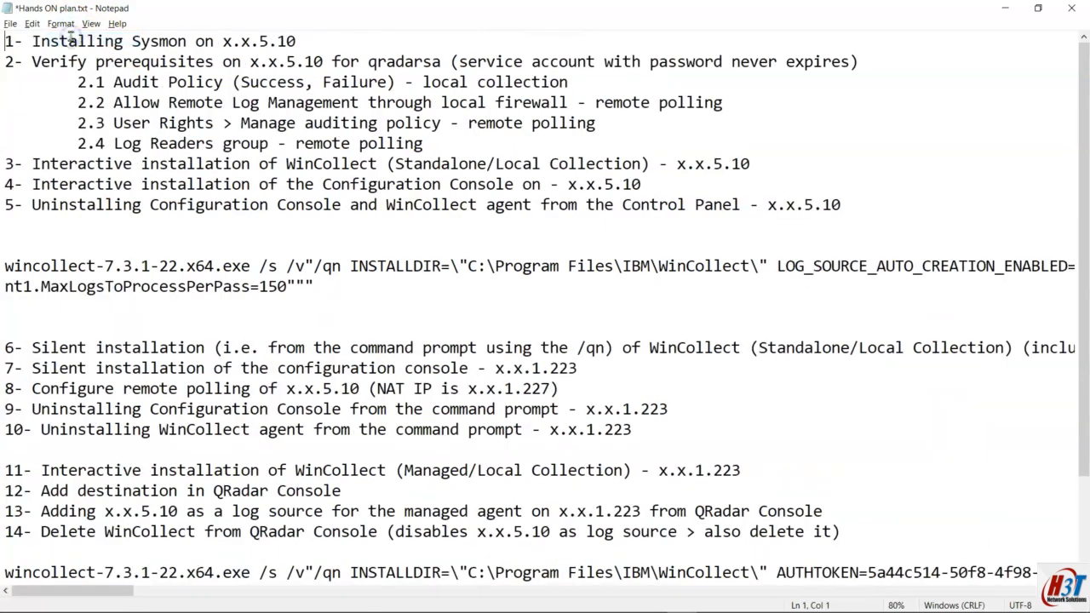
left_click(150, 267)
scroll(187, 268, "down", 2)
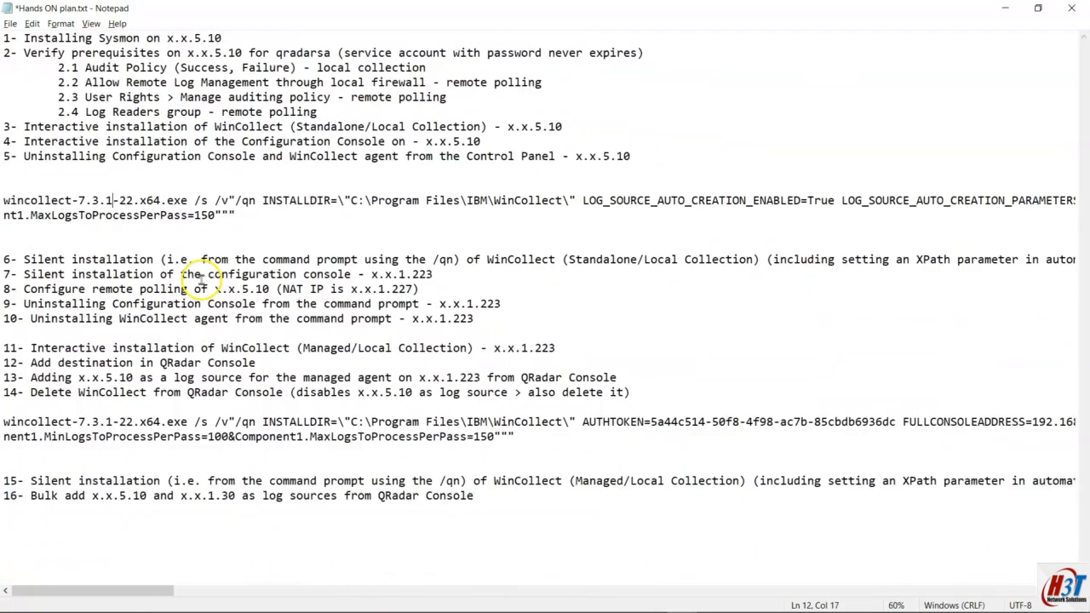
left_click_drag(141, 587, 595, 609)
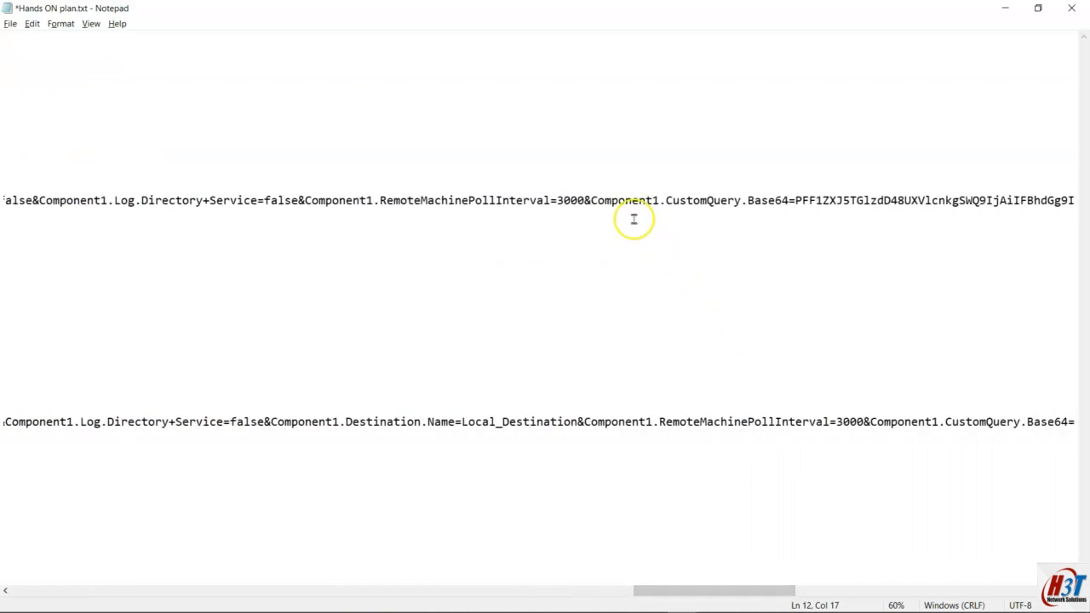
left_click_drag(762, 589, 98, 551)
left_click_drag(235, 216, 16, 201)
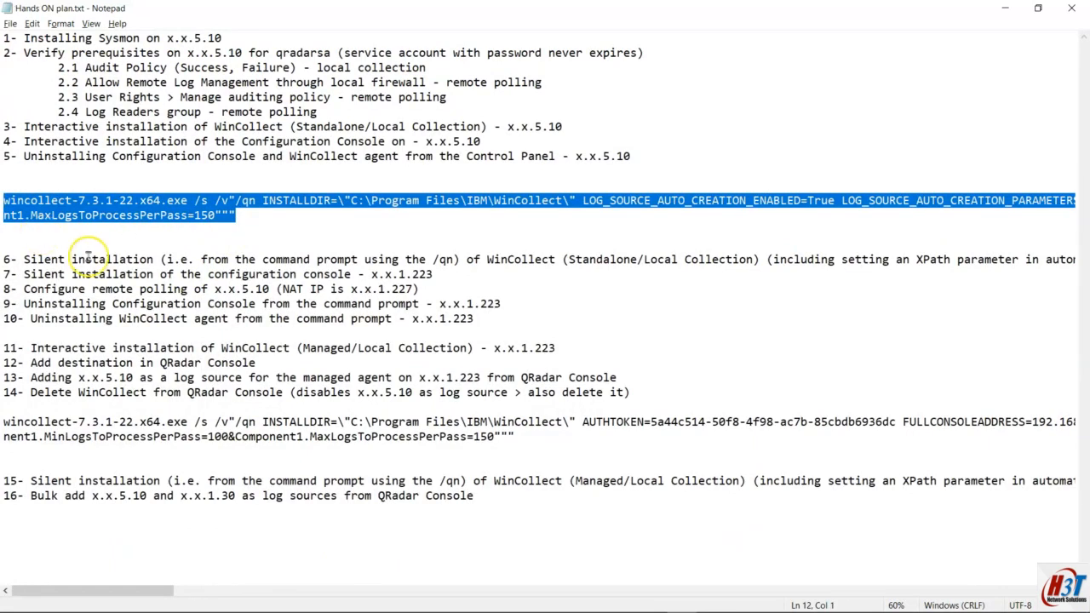
Step: Turn Word Wrap back on in the plan, leaving the font unchanged
left_click(60, 23)
left_click(64, 49)
key("Escape")
left_click(61, 23)
left_click(78, 36)
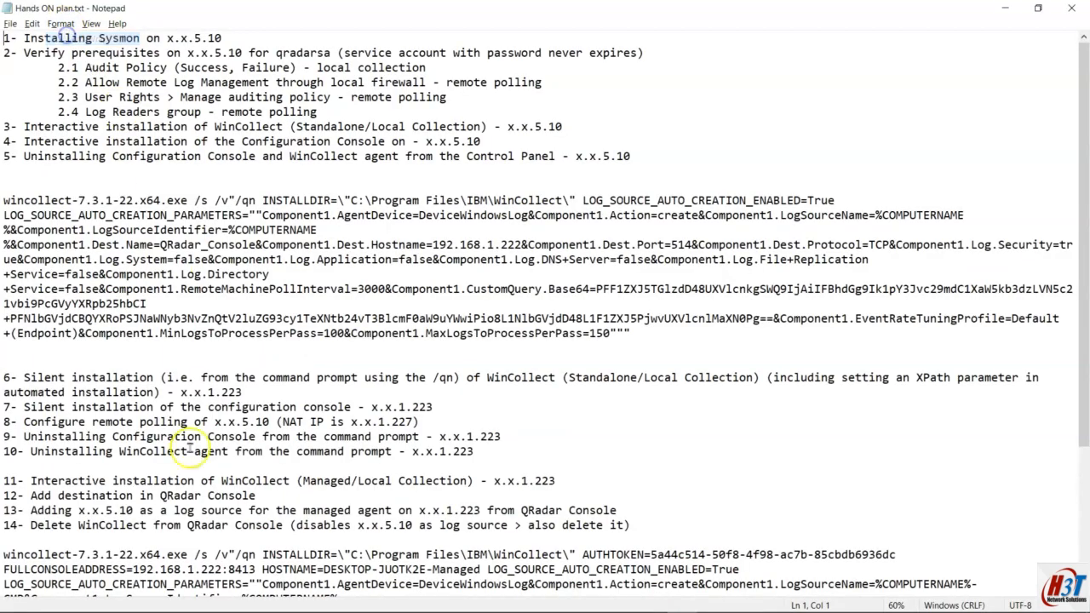
mouse_move(255, 609)
left_click(180, 599)
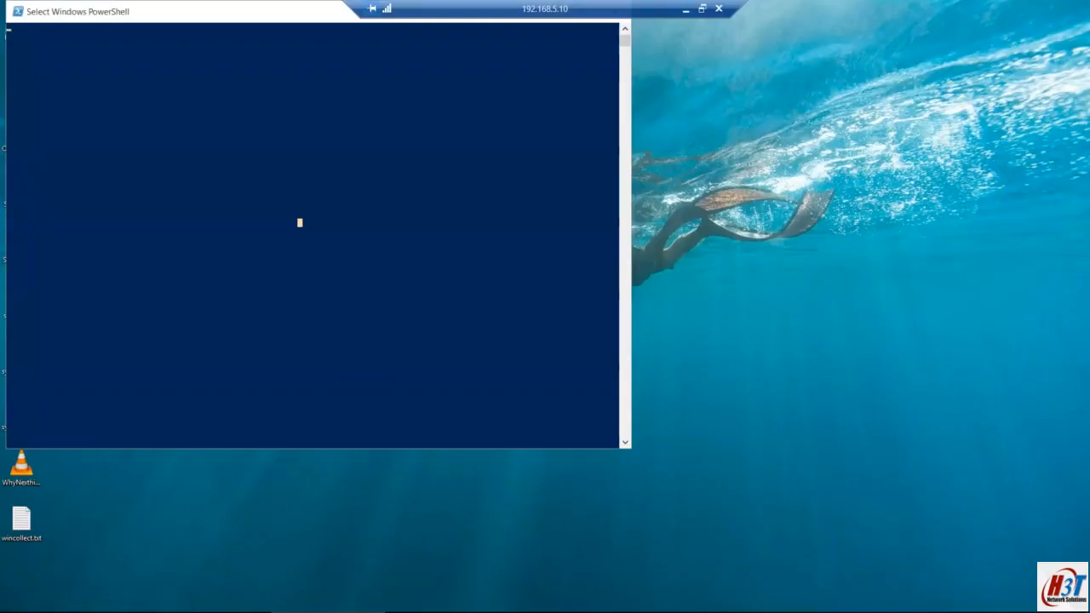
Step: Refresh the Services list on the remote machine to recheck WinCollect's status
left_click(686, 10)
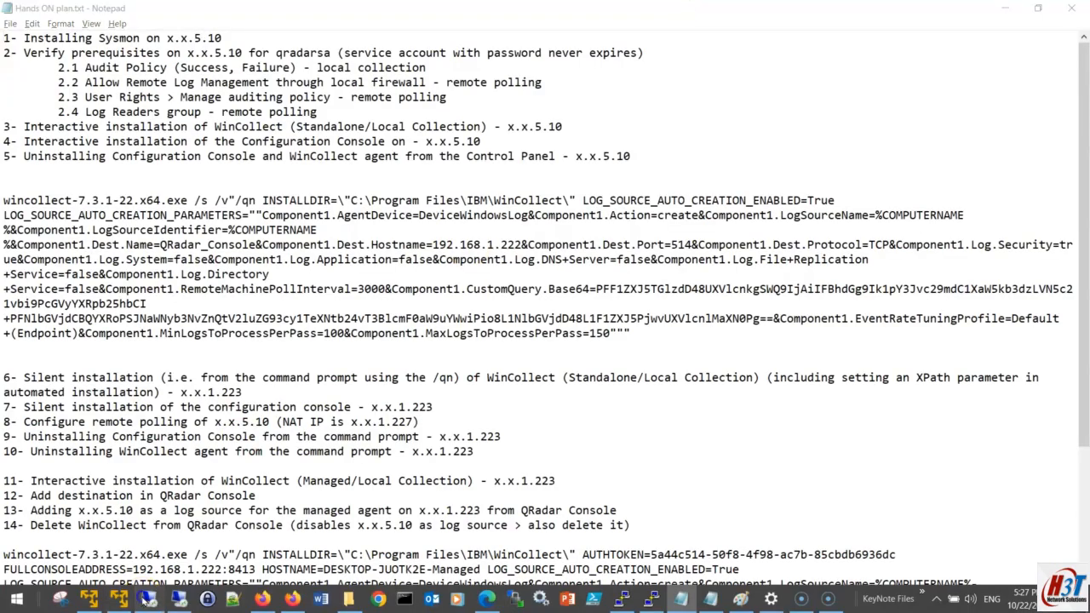
left_click(146, 599)
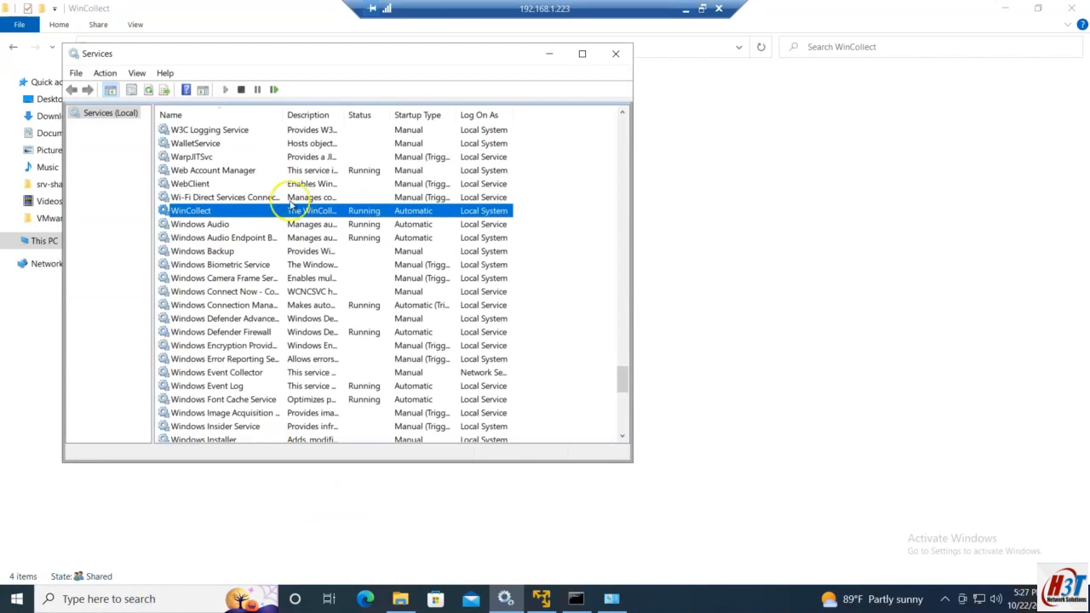
left_click_drag(338, 51, 438, 79)
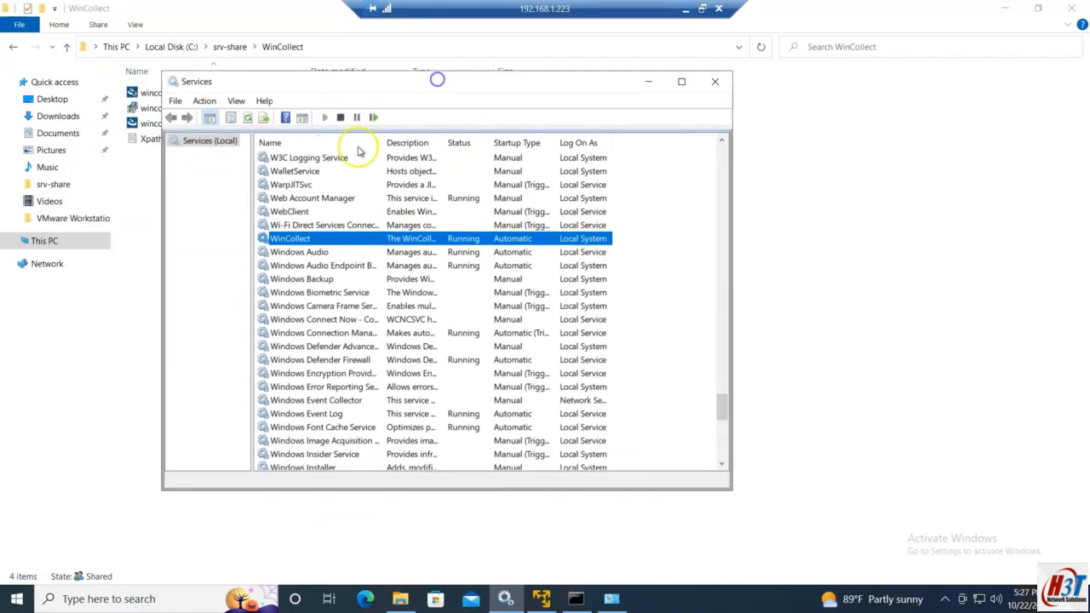
left_click(252, 117)
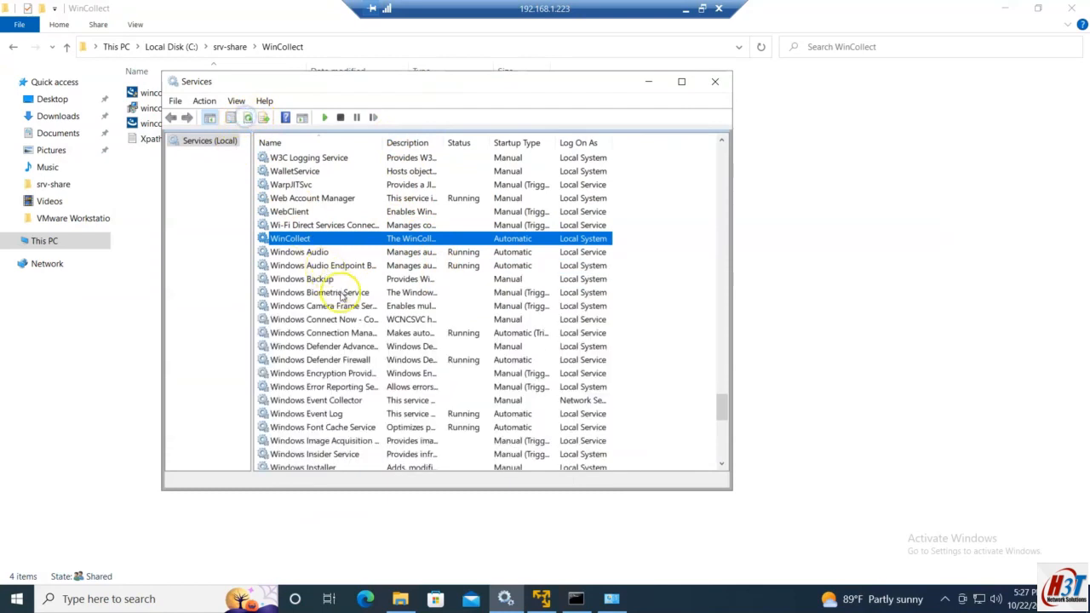
Step: Uninstall WinCollect from the refreshed Programs and Features list
left_click(613, 600)
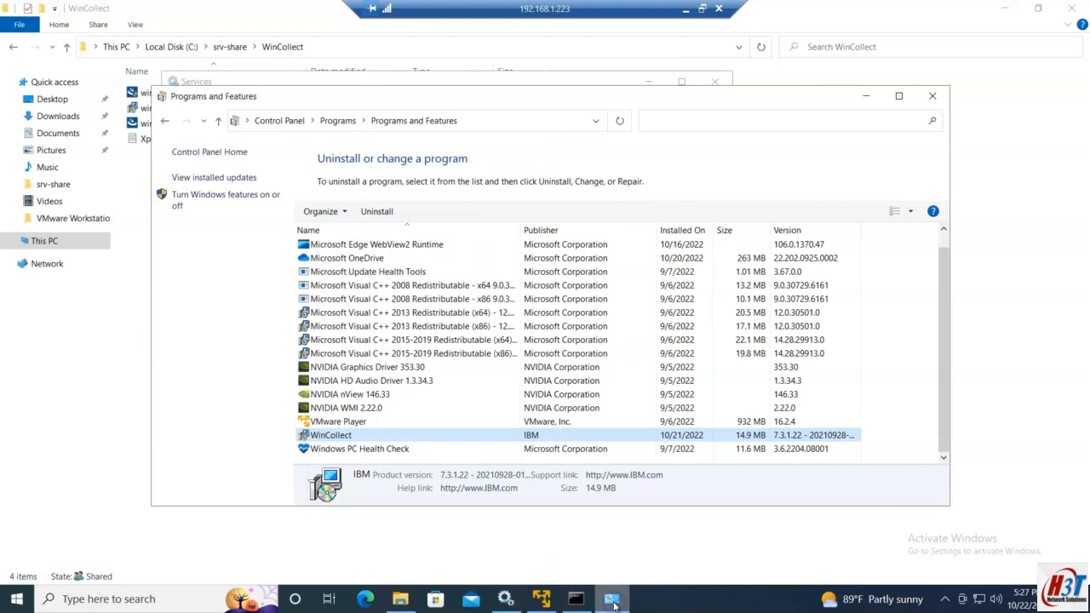
left_click(165, 120)
left_click(187, 120)
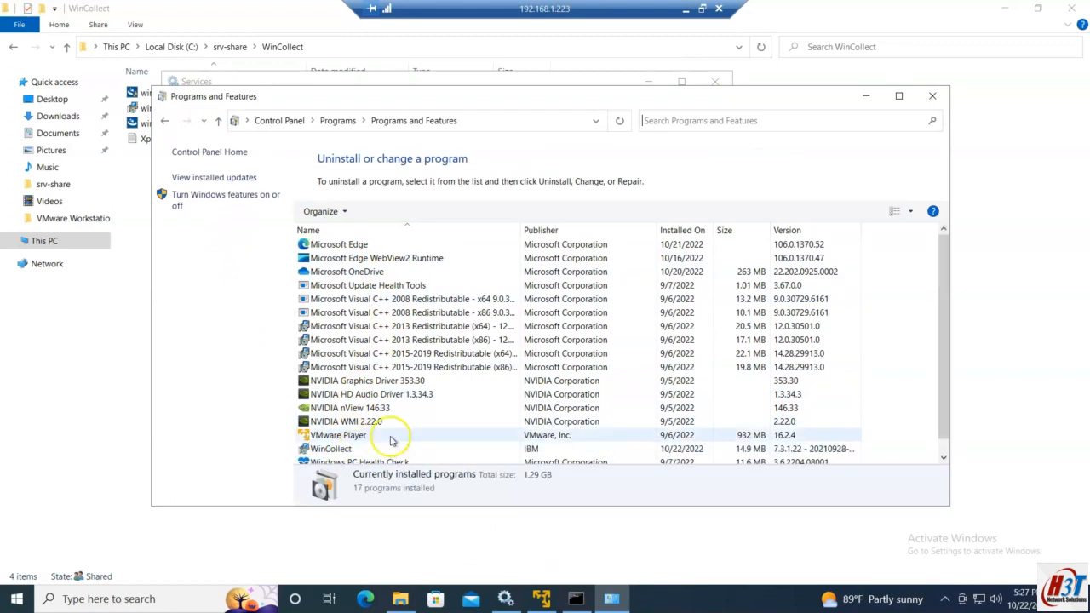
scroll(391, 440, "down", 1)
right_click(349, 437)
left_click(391, 448)
left_click(616, 297)
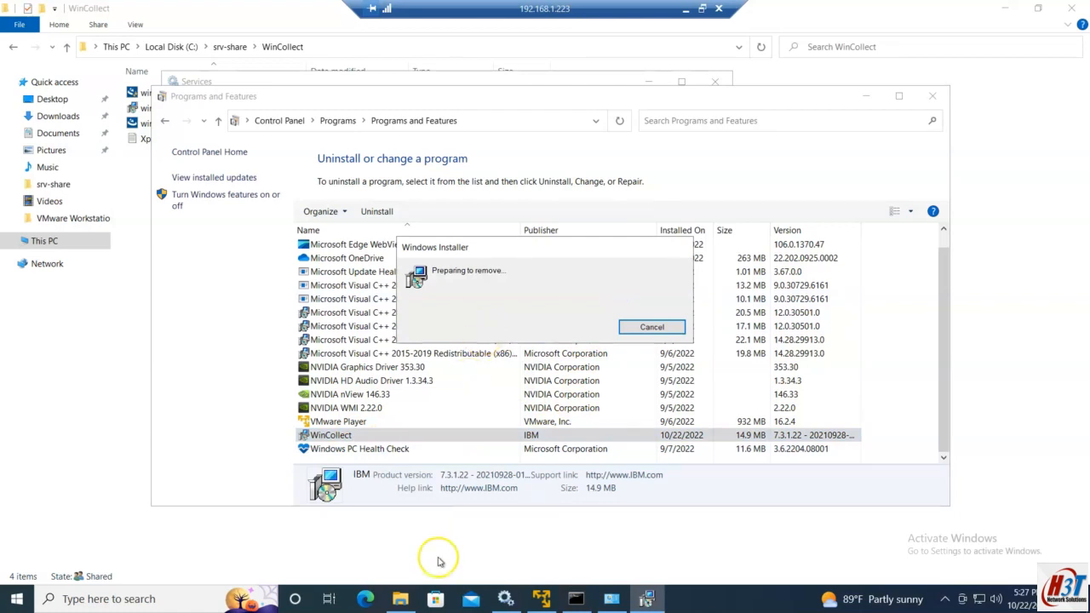
Step: Approve the uninstaller's permission prompt and bring Services back to the front
left_click(508, 600)
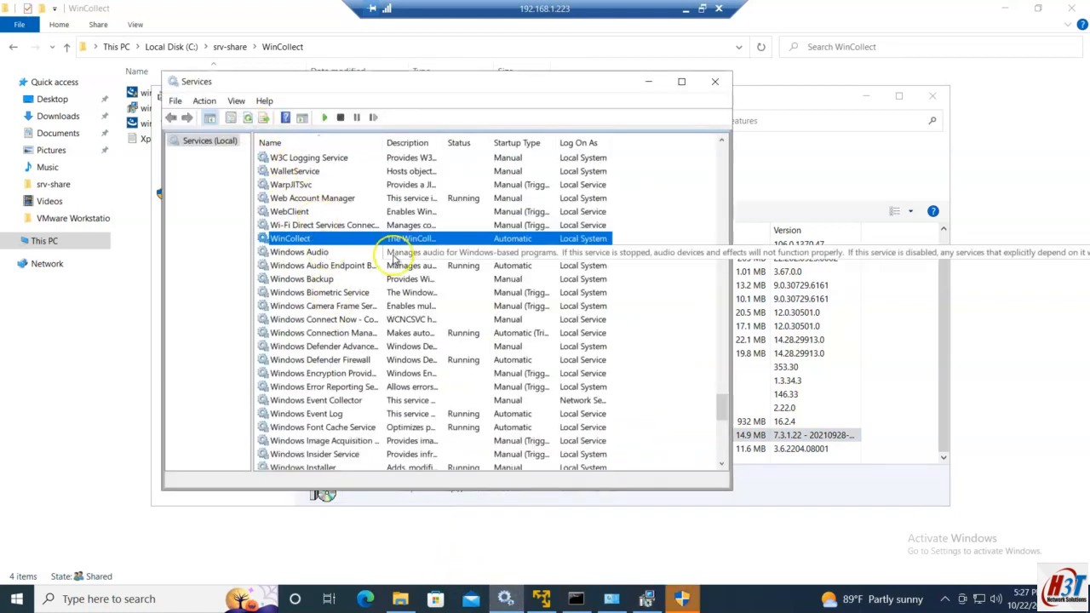
left_click(650, 81)
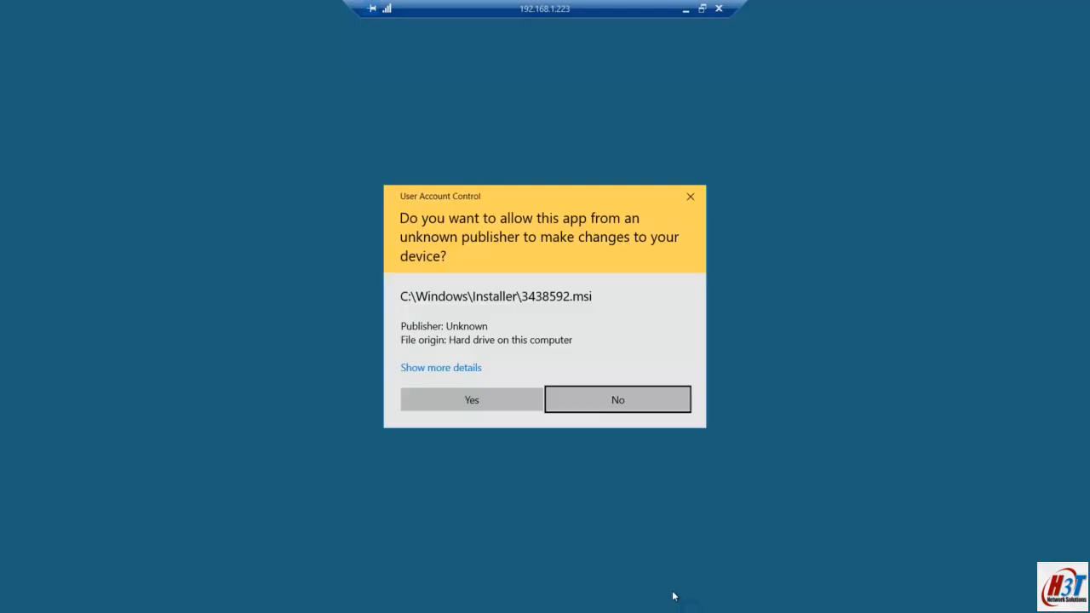
left_click(486, 397)
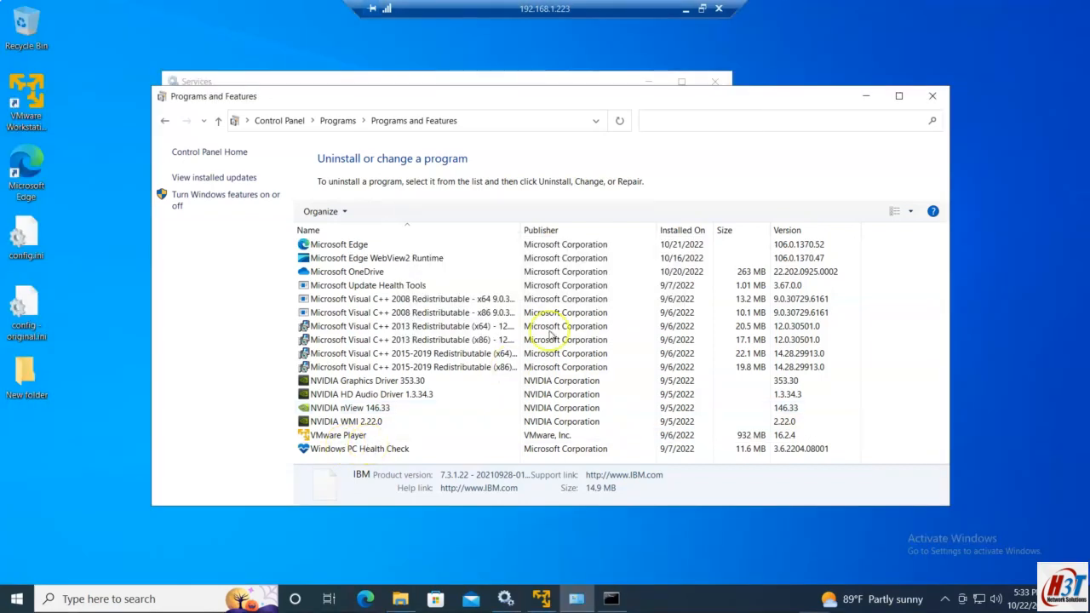
left_click(515, 602)
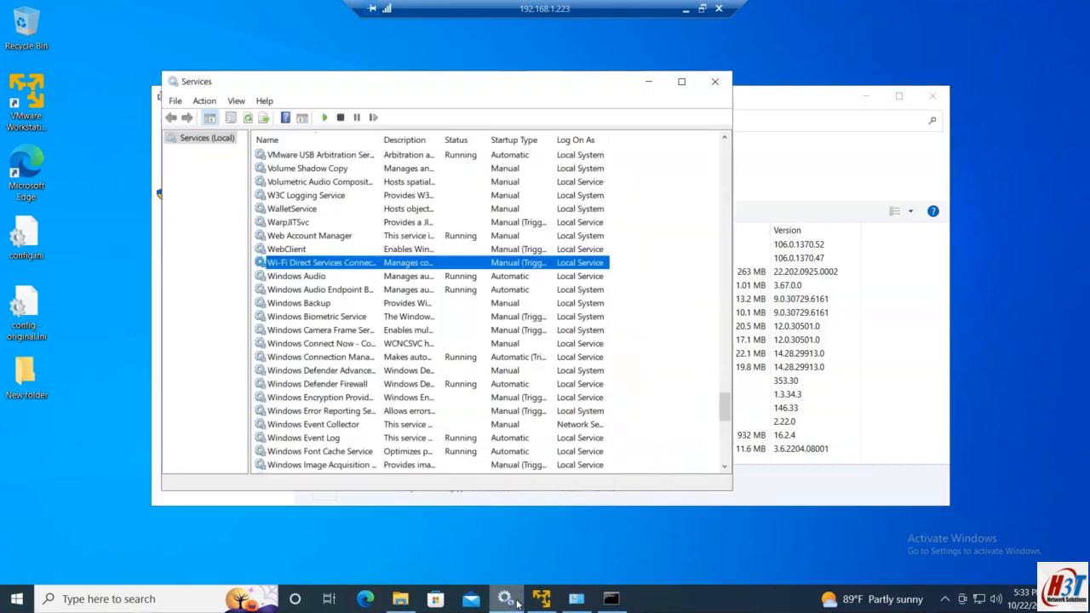
Step: Start Command Prompt as administrator from the Start menu search for cmd
left_click(399, 277)
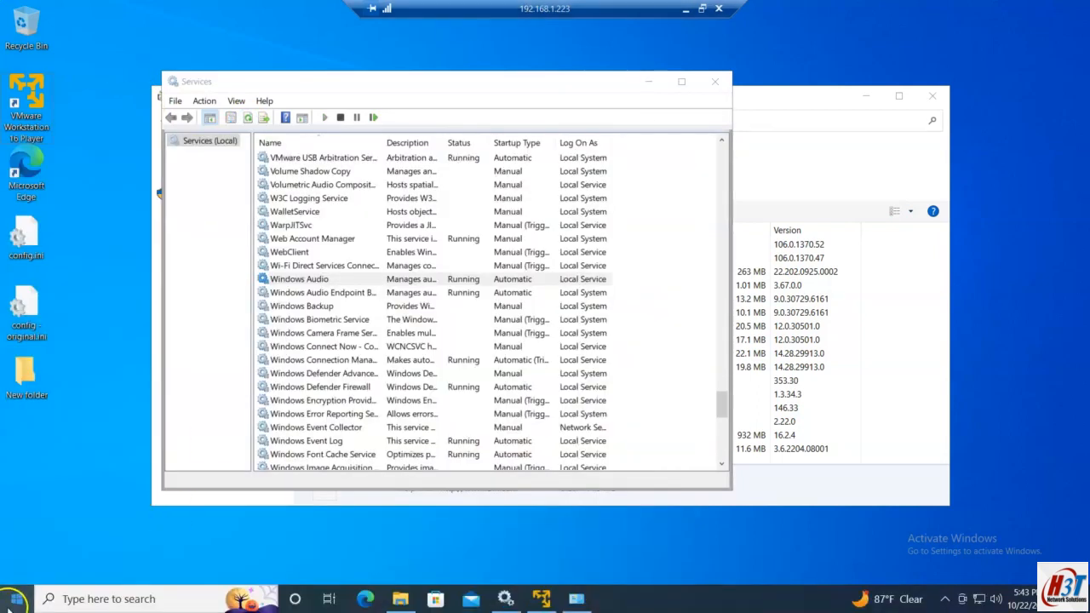
left_click(16, 600)
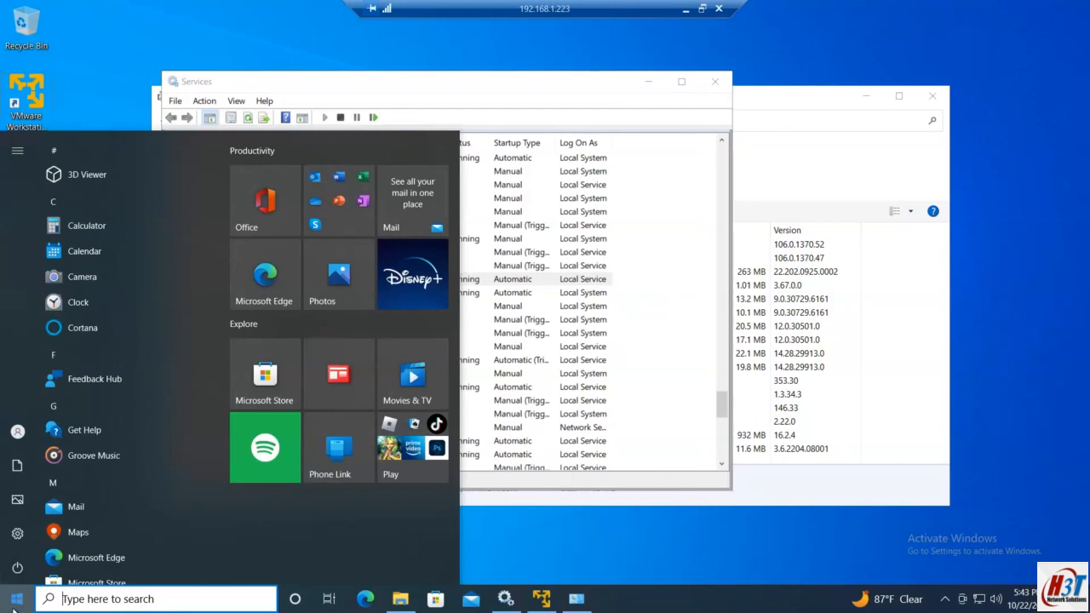
type("cmd")
left_click(145, 221)
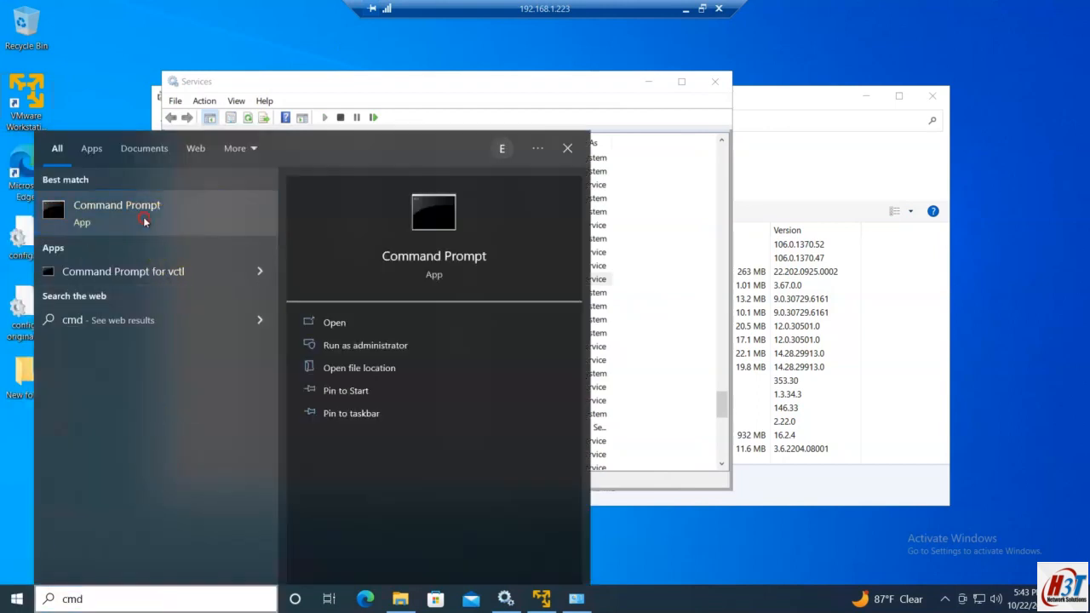
left_click(175, 230)
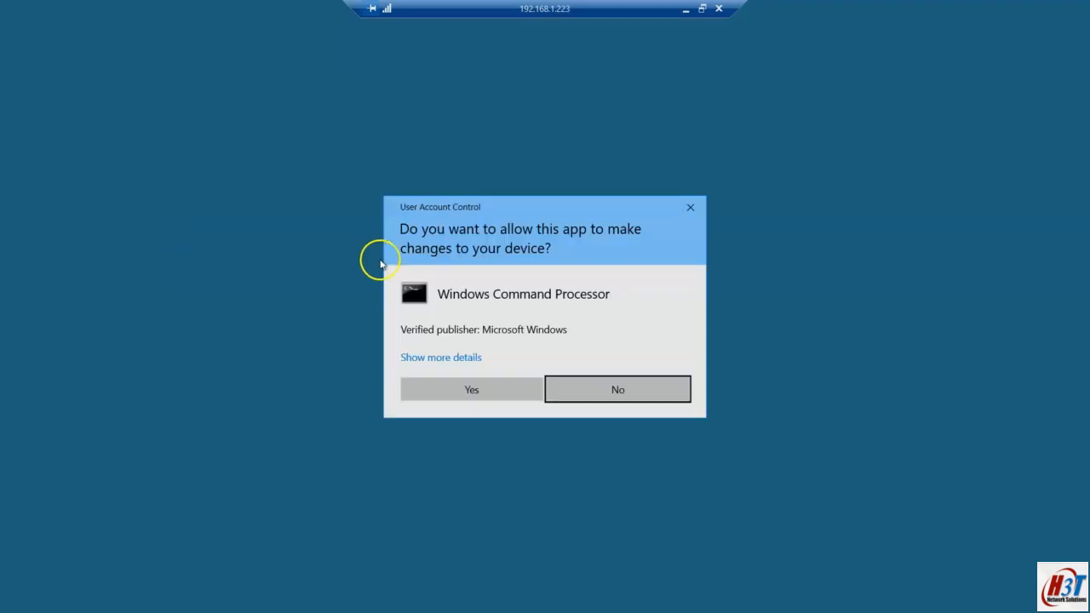
left_click(469, 382)
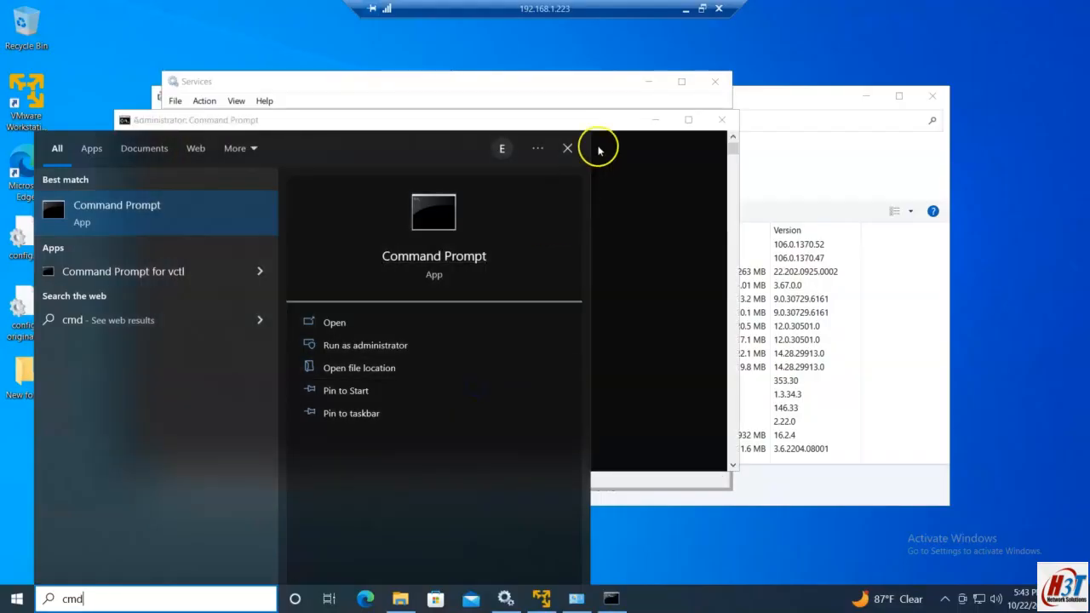
left_click(637, 171)
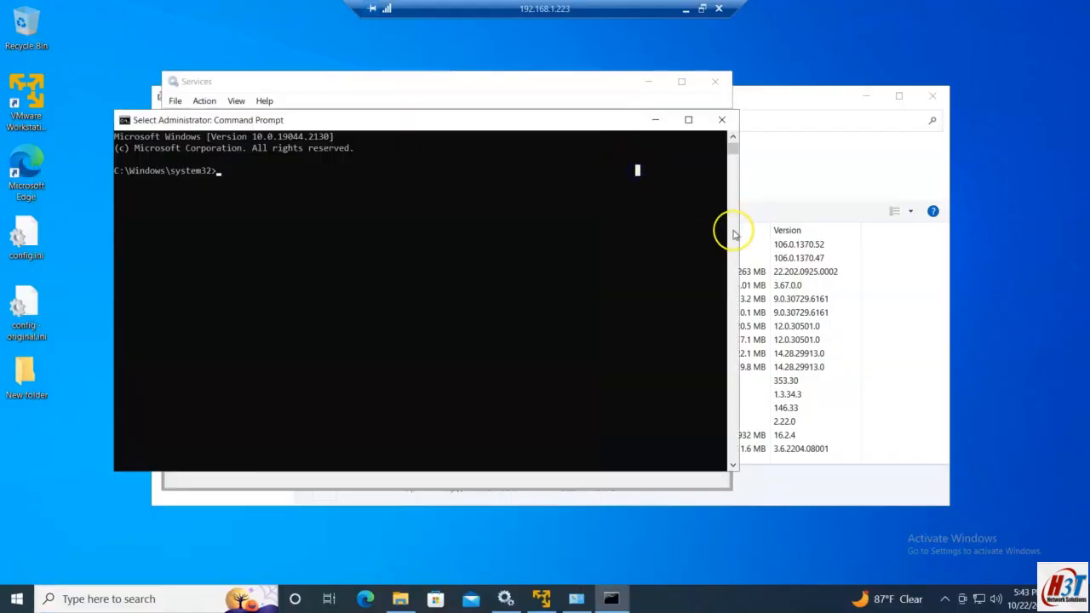
Step: Arrange the admin Command Prompt and change into C:\srv-share\WinCollect
left_click_drag(742, 230, 918, 230)
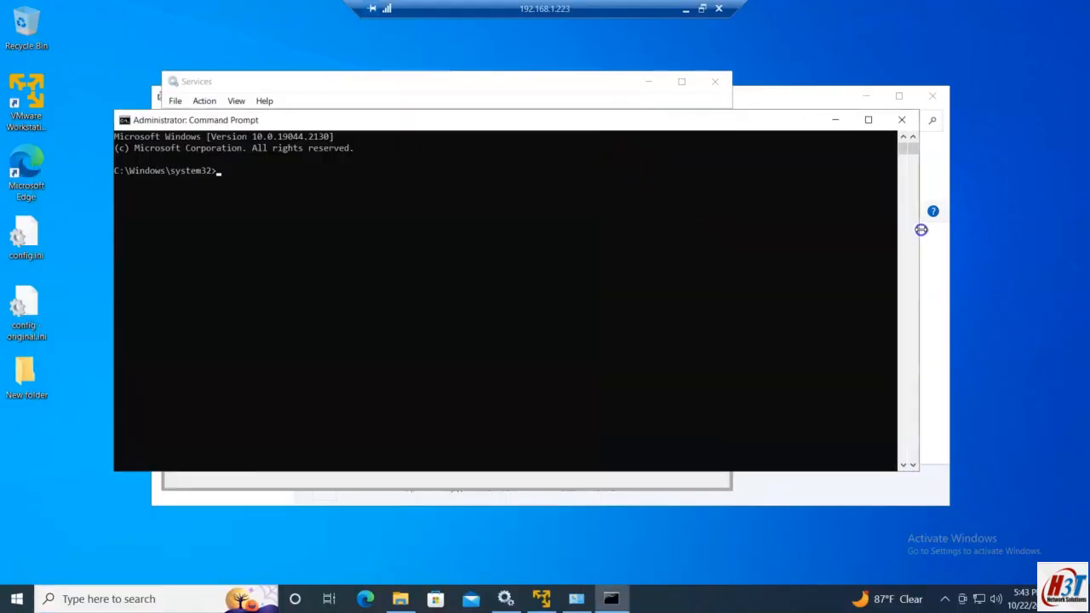
left_click(397, 601)
key("alt+Tab")
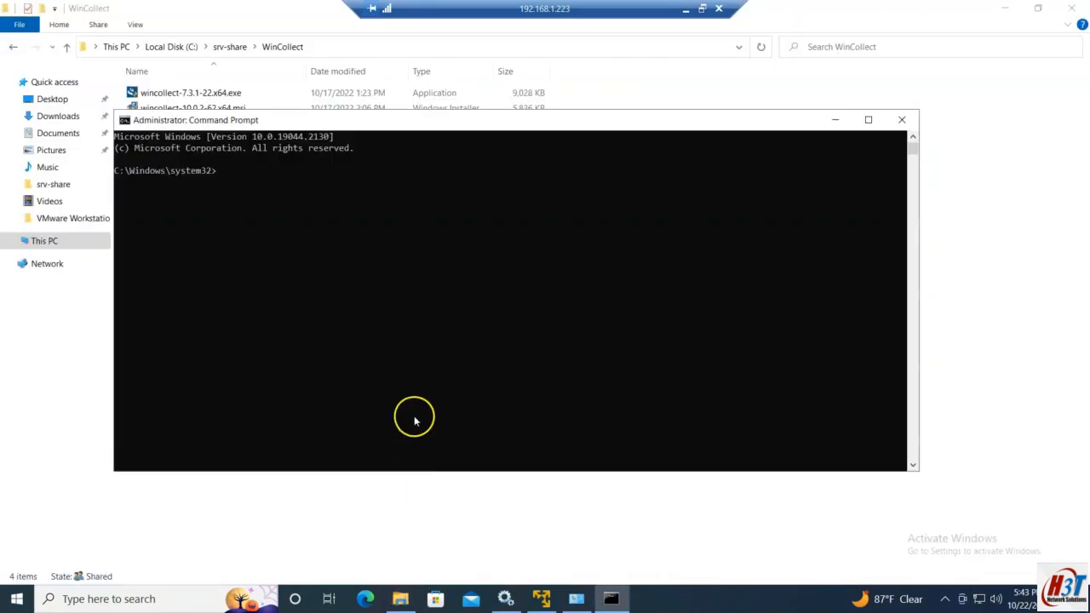
left_click_drag(372, 122, 538, 244)
type("cd ..")
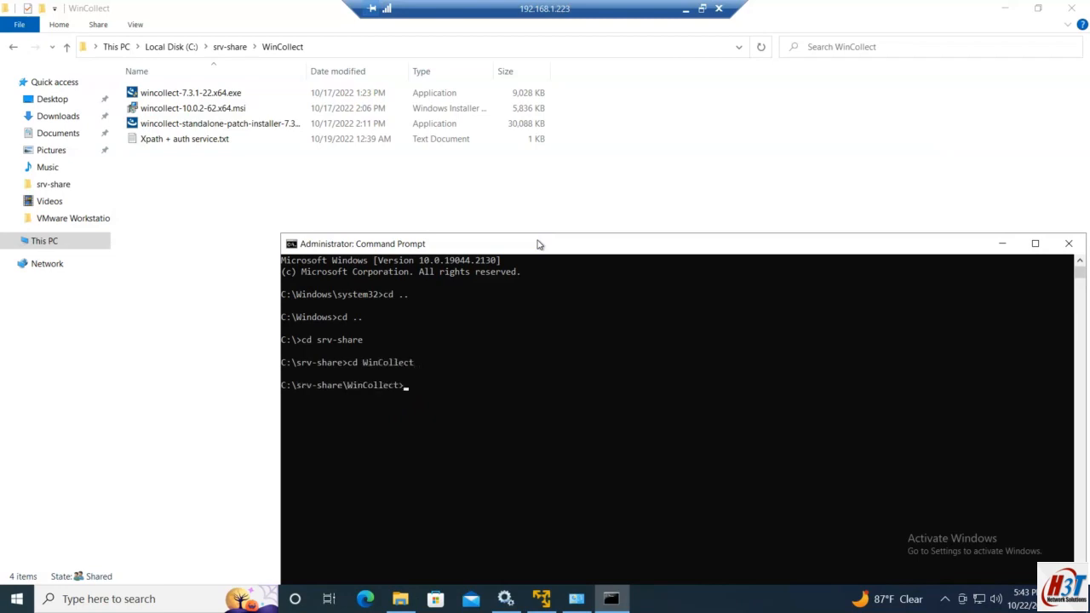
left_click(683, 11)
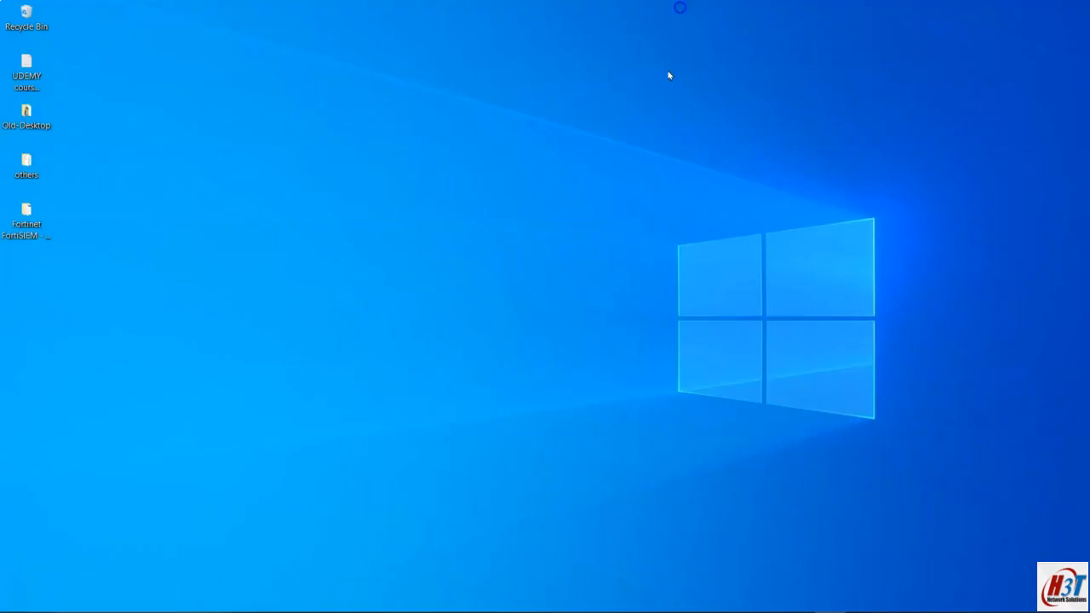
Step: Copy the managed wincollect-7.3.1-22.x64.exe install command from Notepad and run it in the admin prompt
left_click(631, 601)
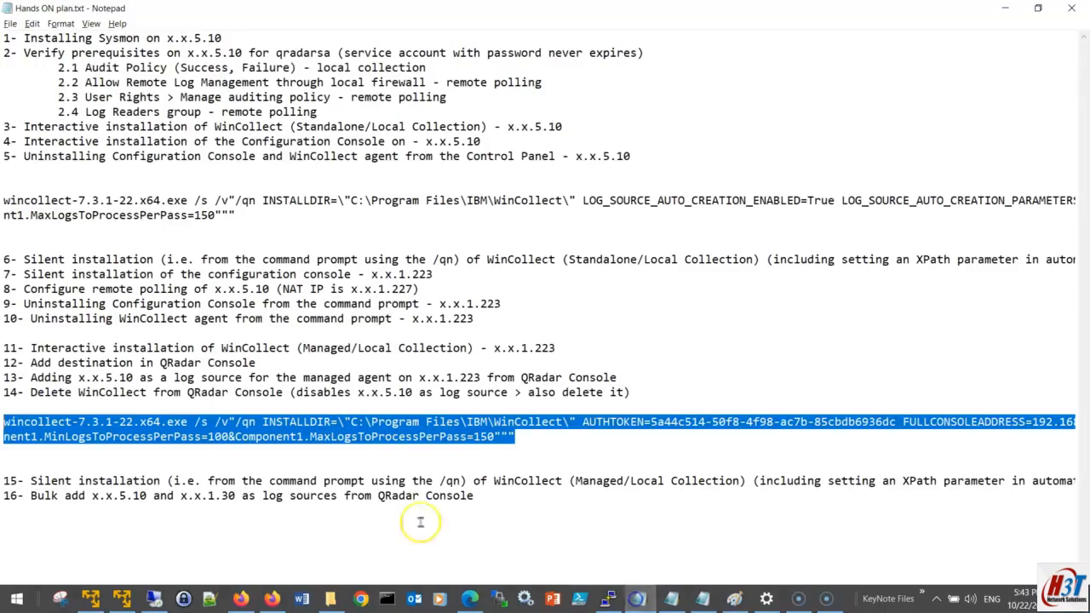
right_click(408, 433)
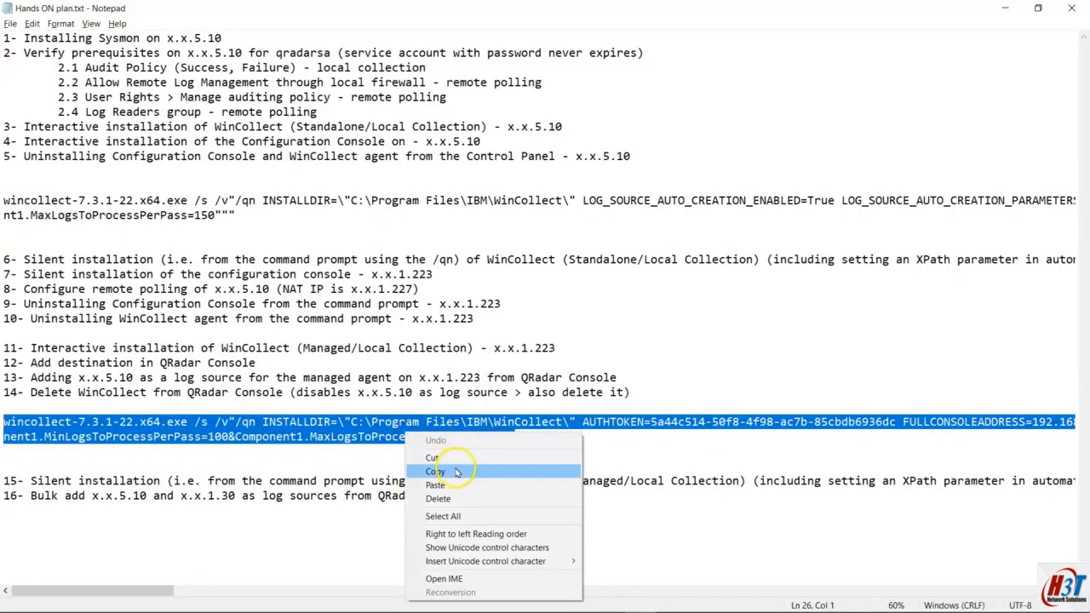
left_click(452, 471)
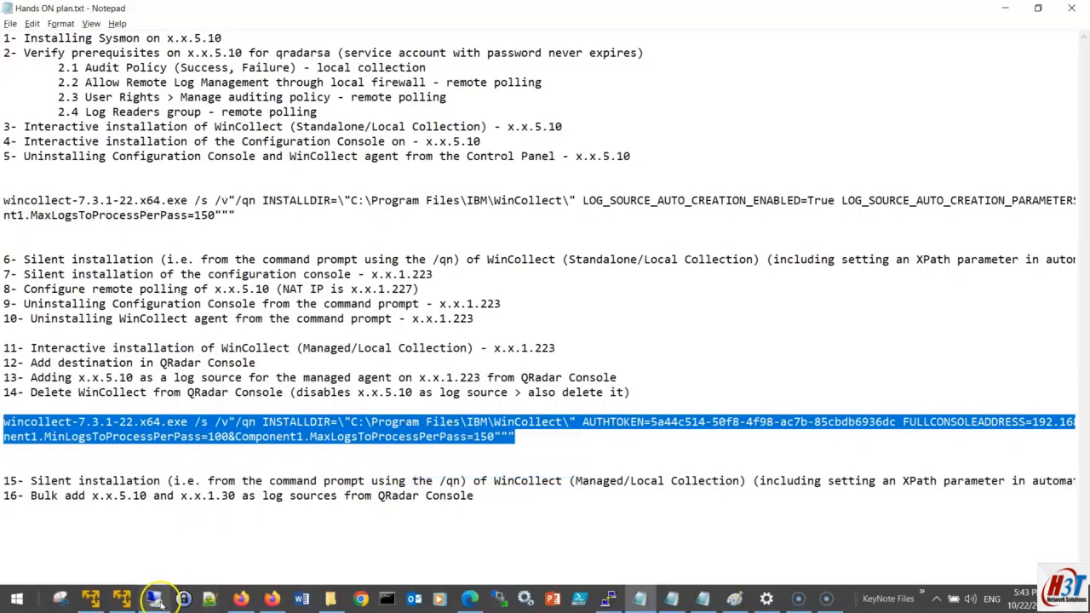
left_click(208, 601)
left_click_drag(332, 172, 330, 171)
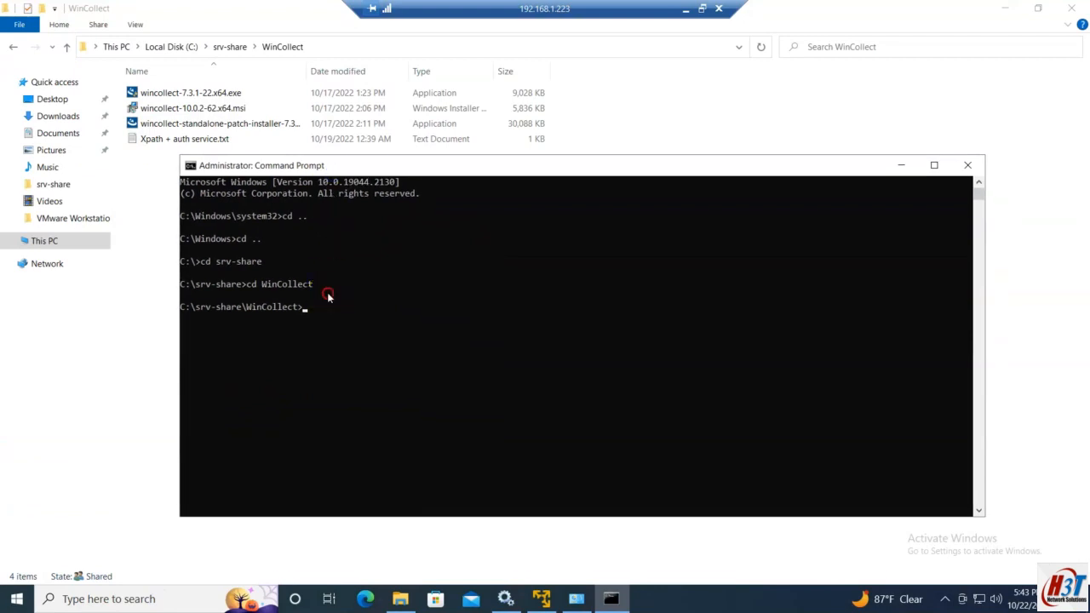
right_click(329, 294)
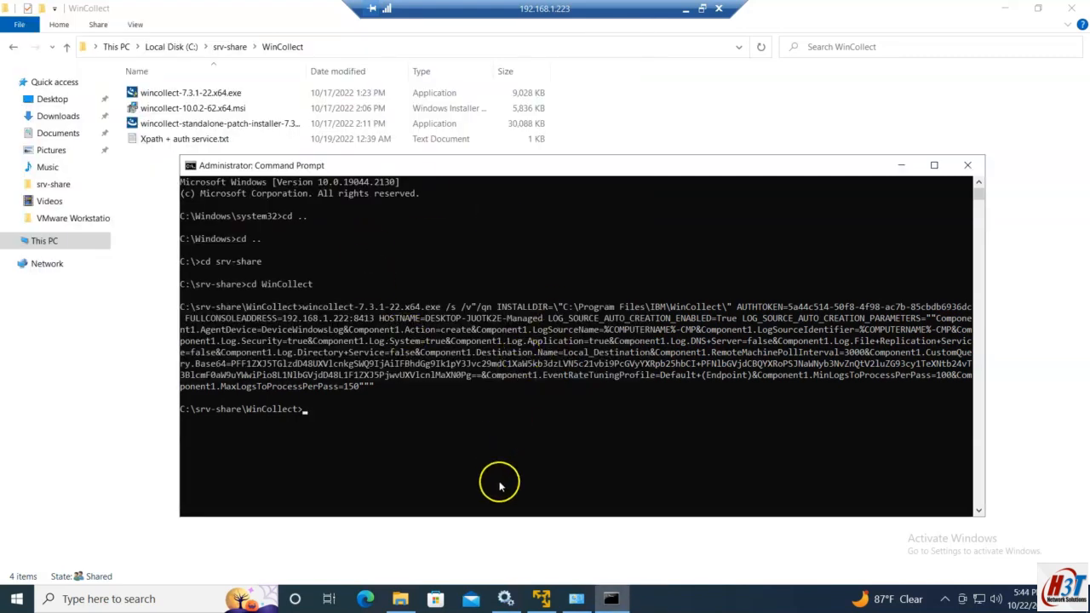
Step: Refresh Services and confirm the WinCollect service is Running with Automatic startup
left_click(507, 600)
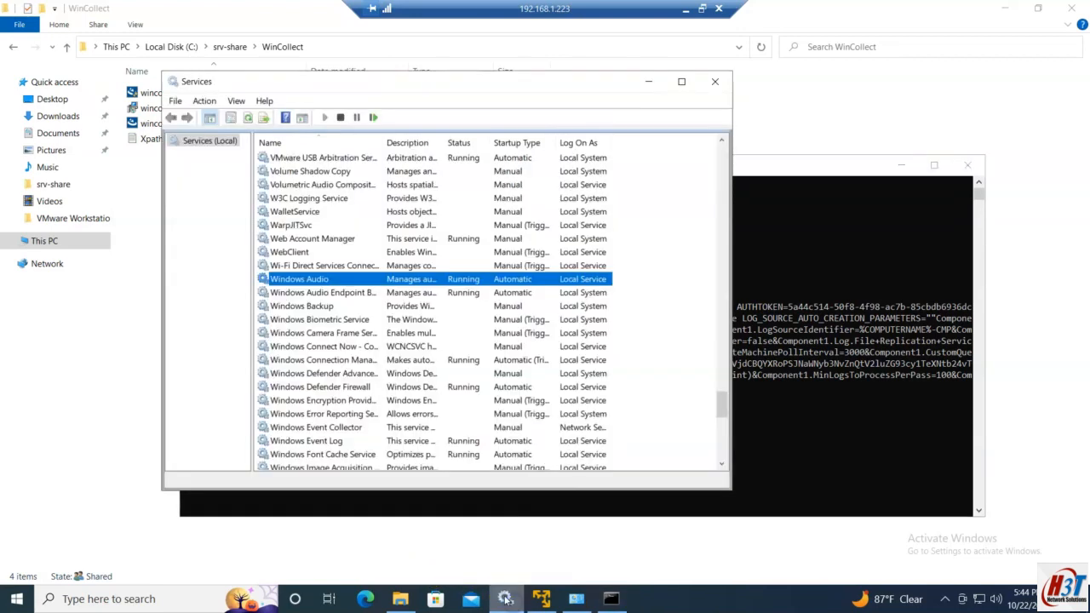
left_click(245, 119)
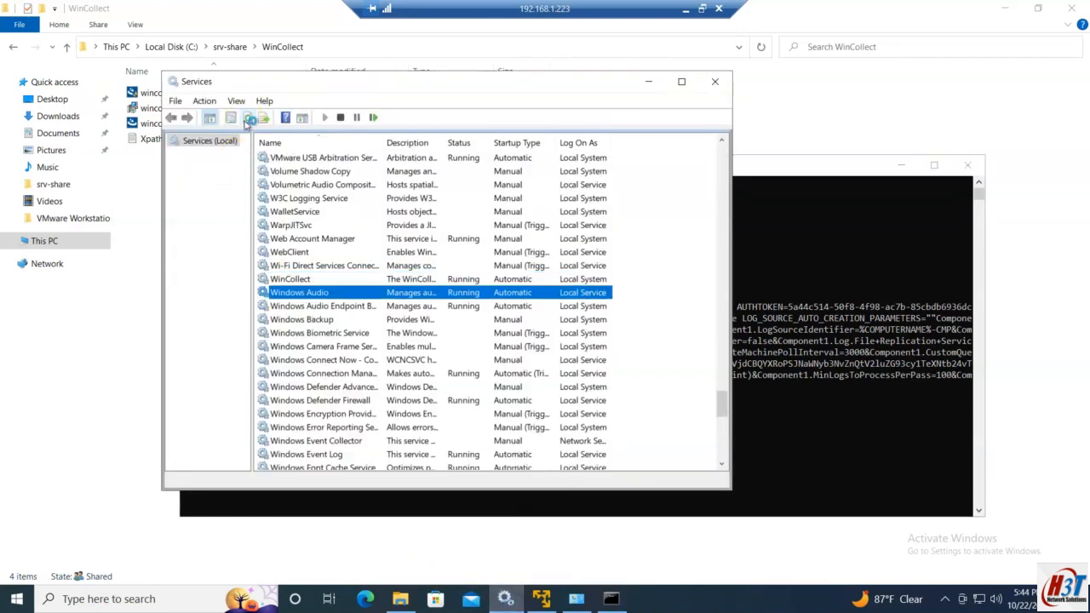
left_click(393, 279)
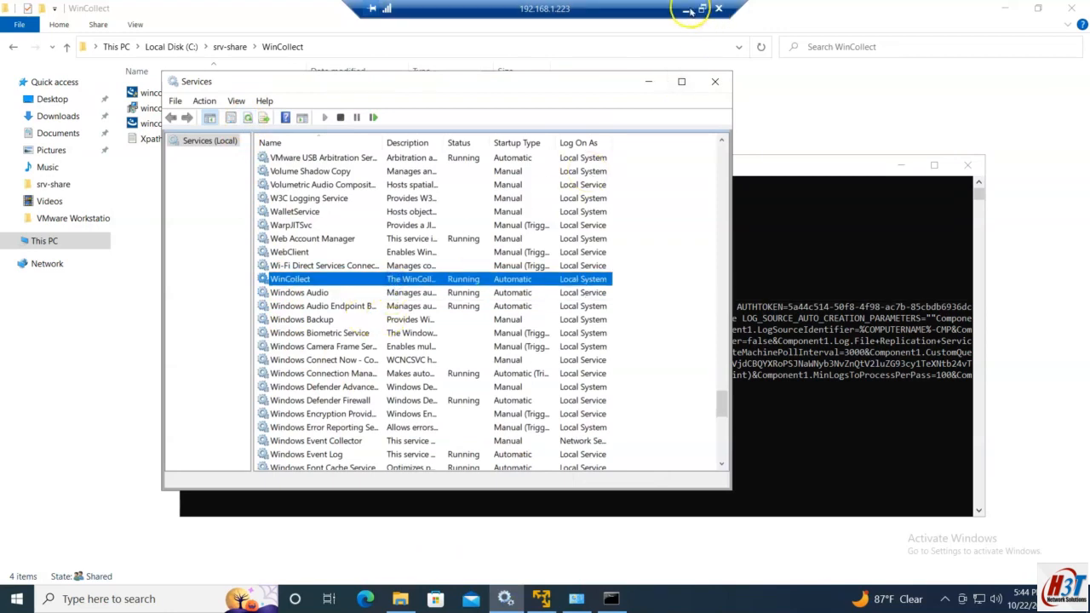
left_click(688, 11)
left_click(243, 599)
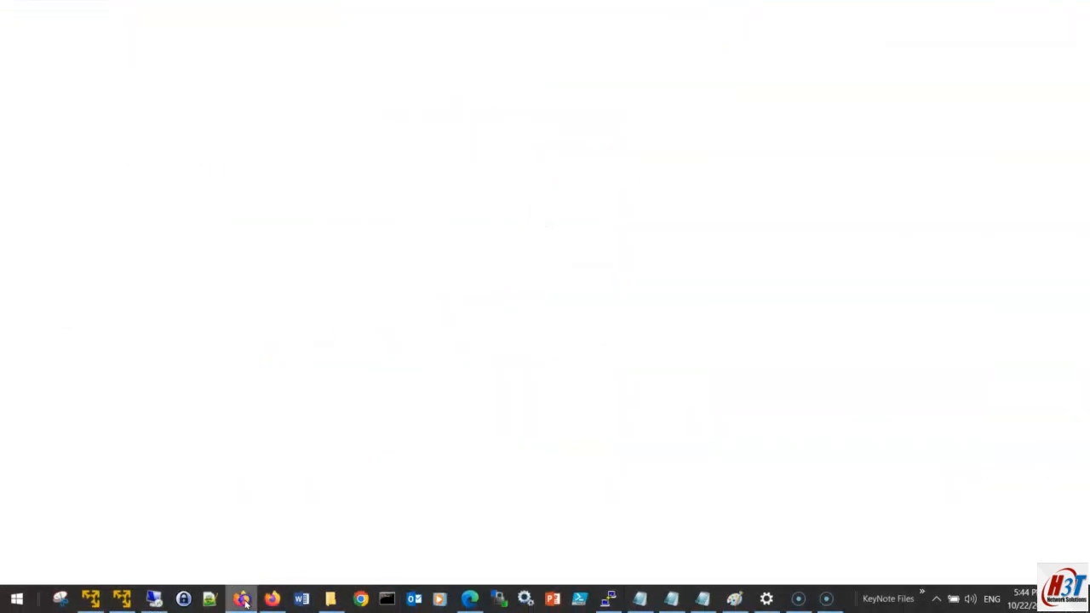
Step: Scroll across Log Activity to check new WinCollect DSM events from DESKTOP-JUOTK2E-Managed
left_click(337, 443)
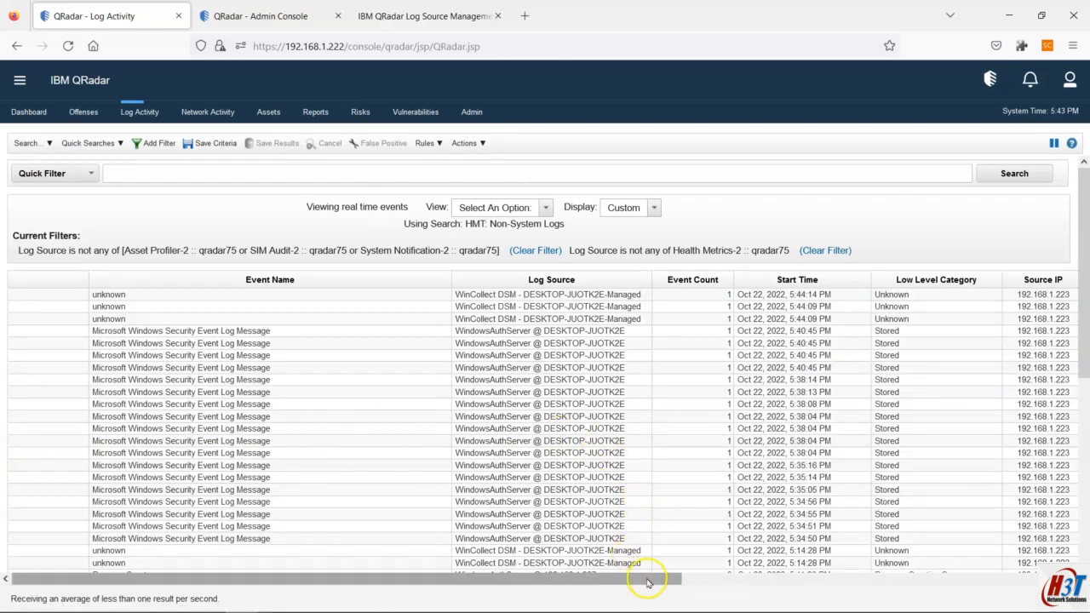
left_click_drag(645, 576, 1036, 576)
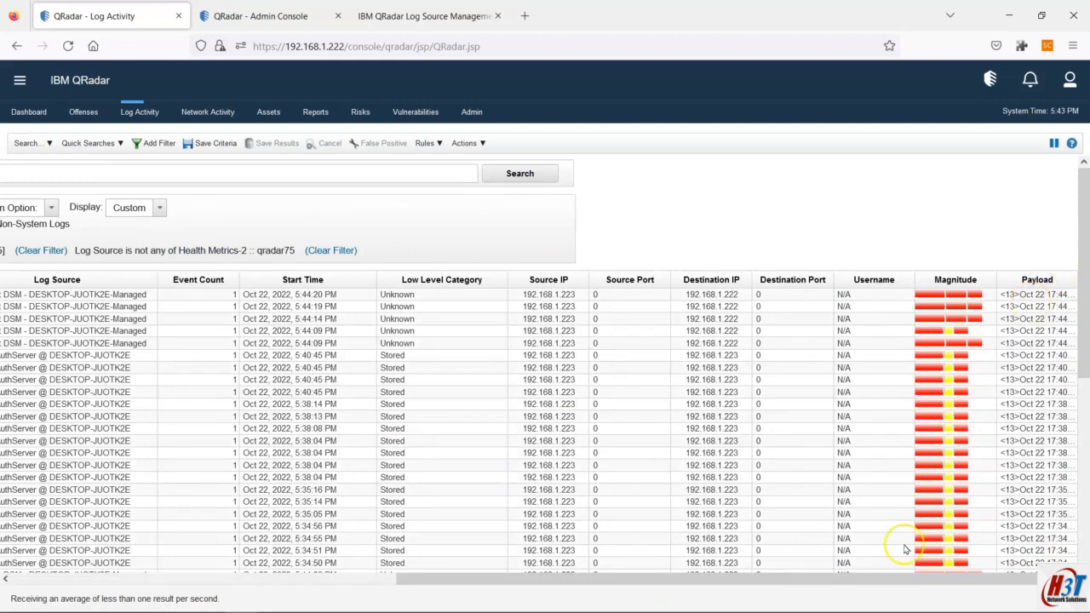
left_click_drag(826, 577, 264, 609)
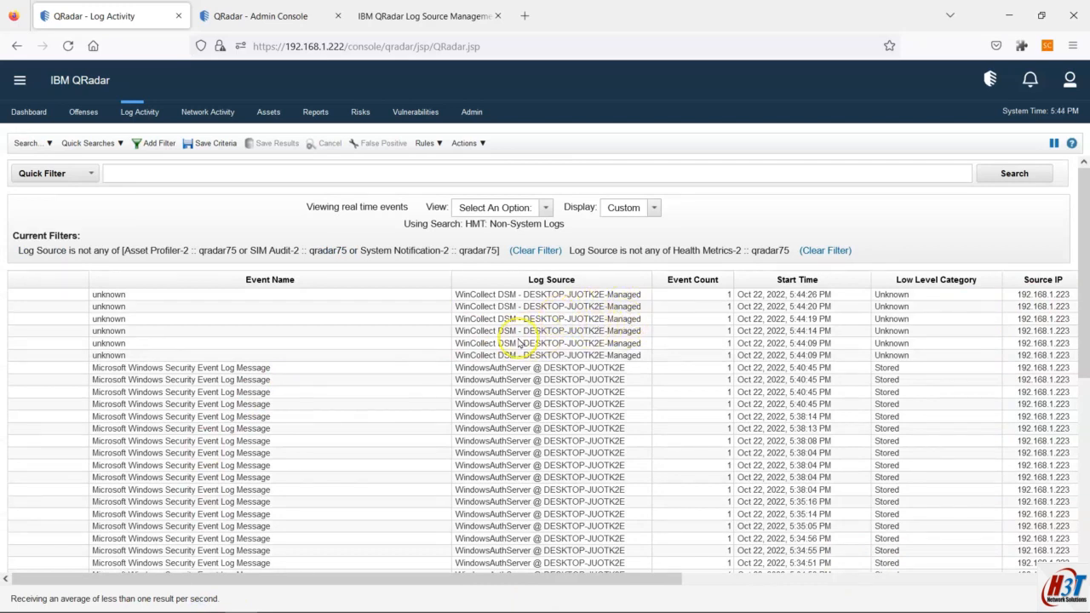
left_click(454, 18)
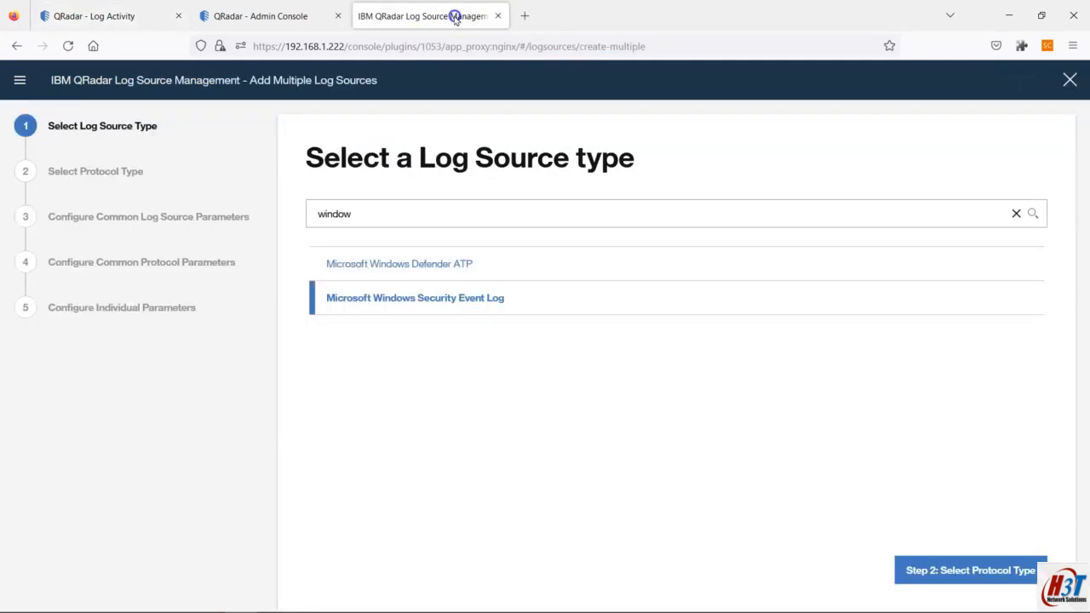
Step: Verify DESKTOP-JUOTK2E-Managed shows version 7.3.1.22, Running, in the WinCollect agents console, then minimize it
left_click(499, 17)
left_click(296, 247)
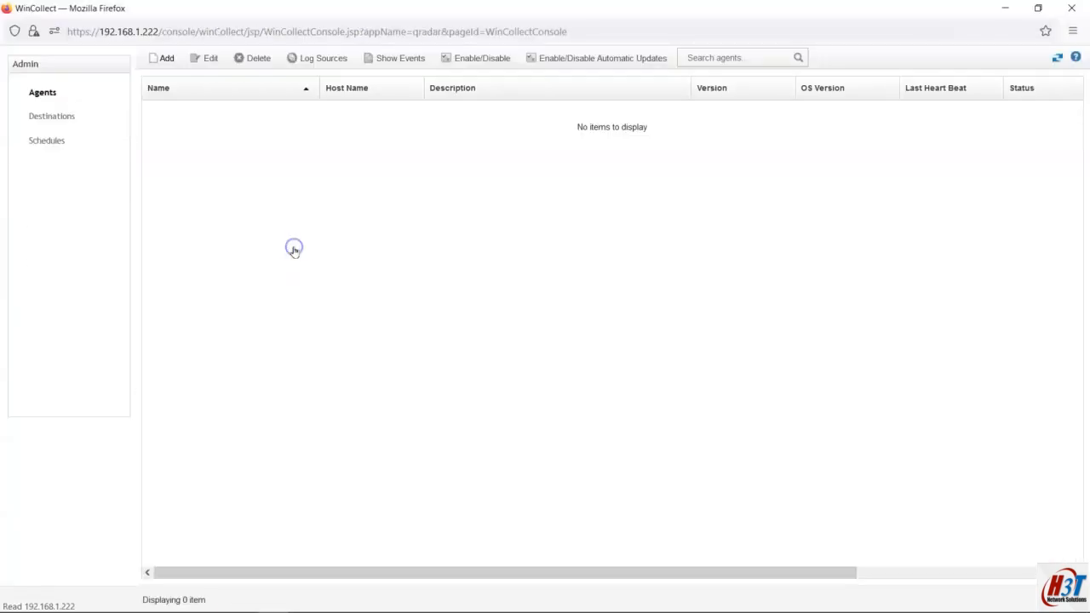
left_click(288, 251)
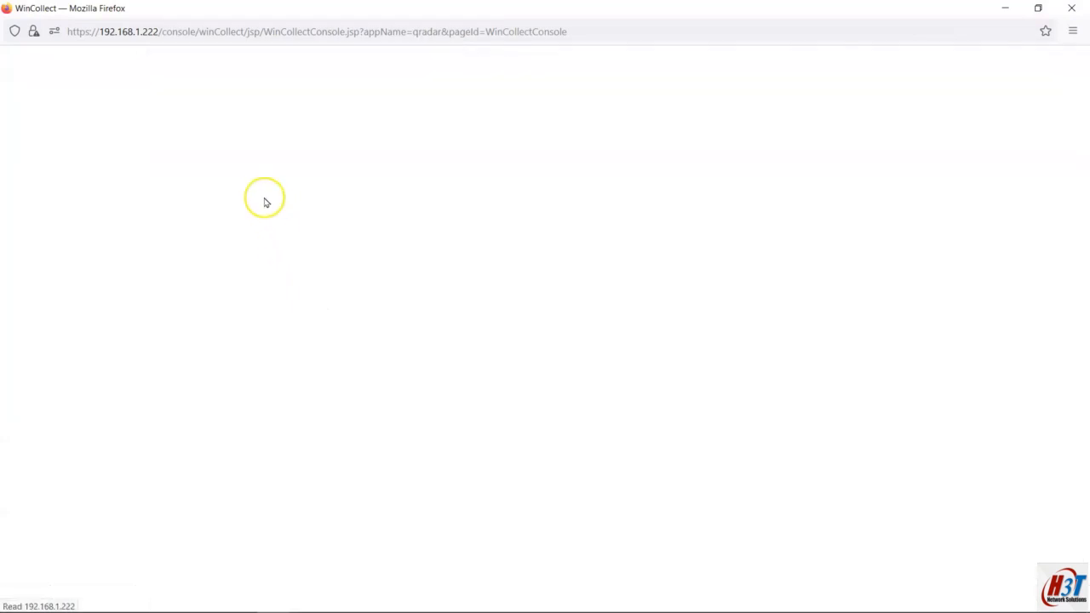
left_click(347, 109)
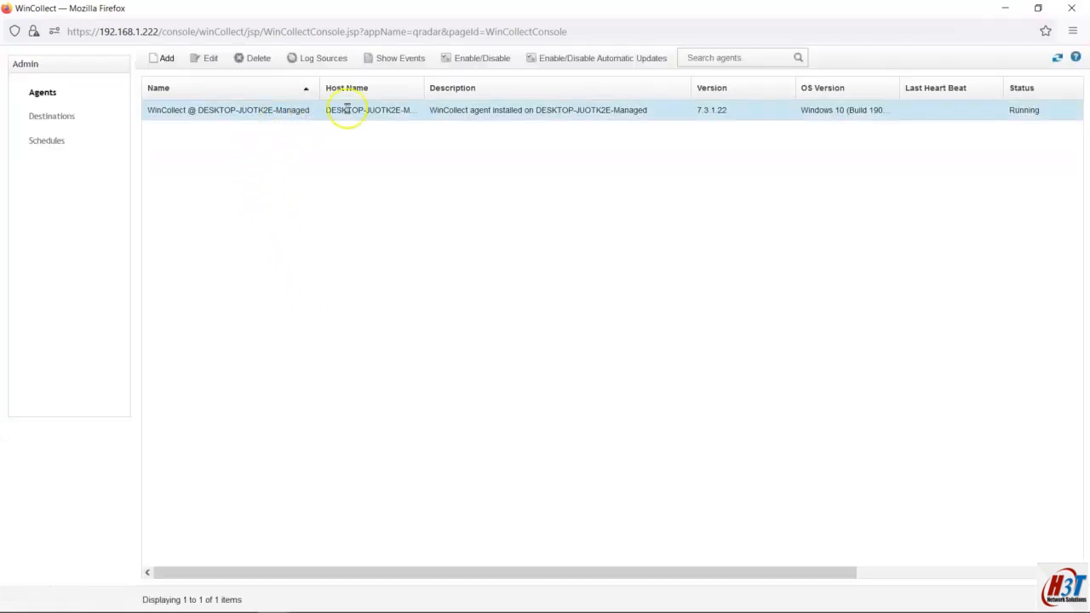
left_click_drag(423, 85, 482, 88)
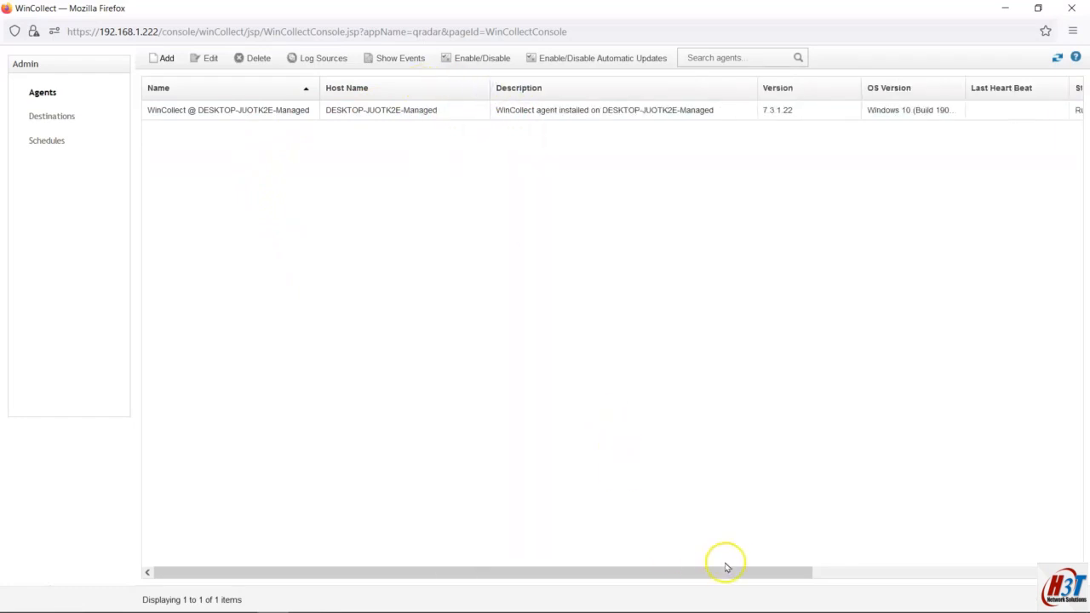
left_click_drag(753, 568, 414, 574)
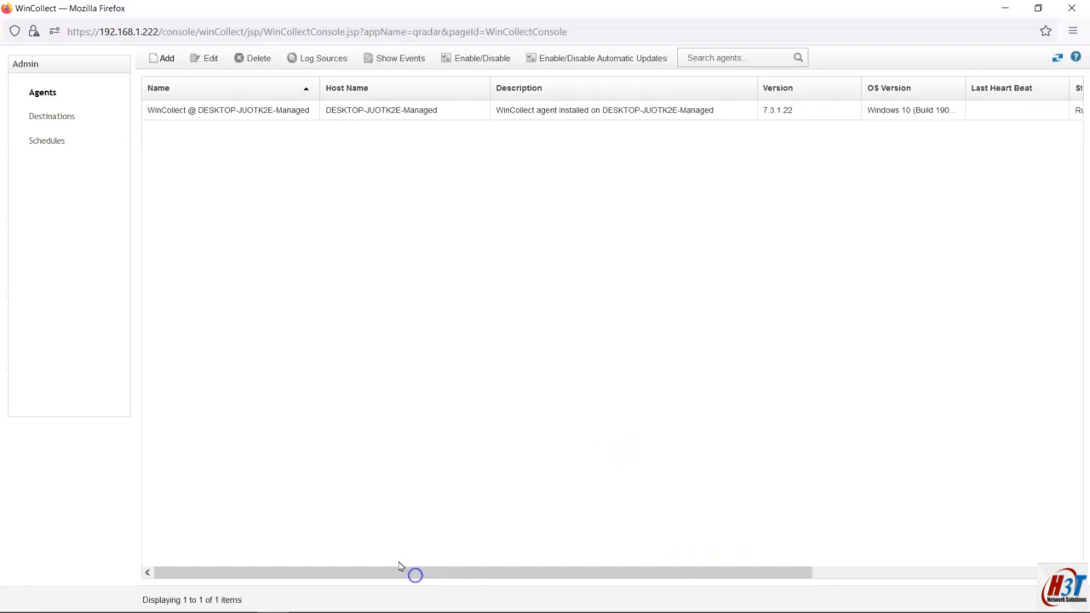
left_click(1004, 8)
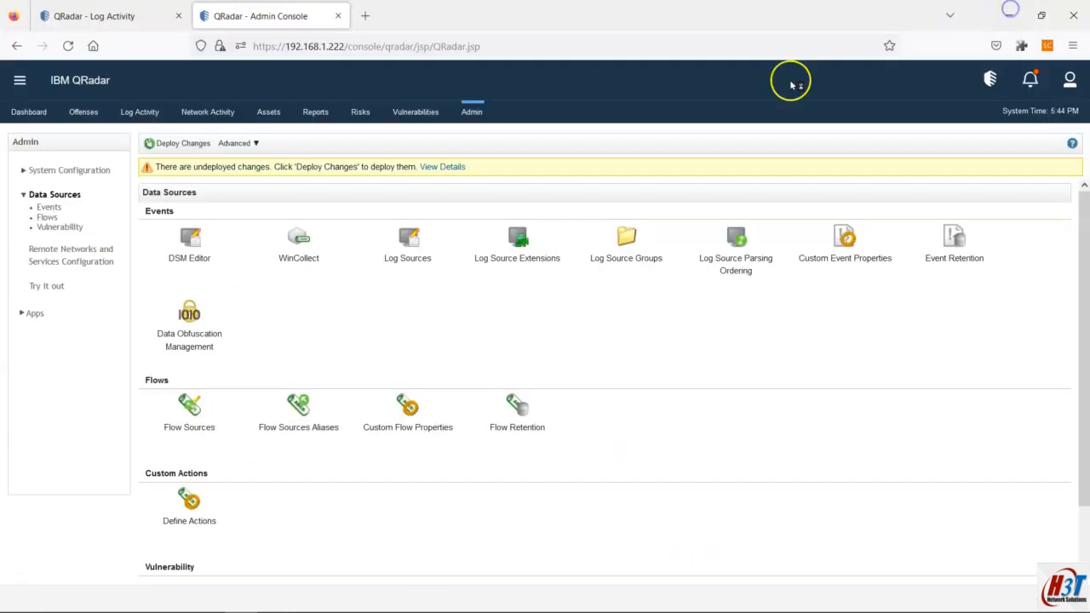
Step: Review pending log sources 2118 and 2162, including DESKTOP-JUOTK2E-CMP, and deploy the changes
left_click(432, 168)
left_click(165, 192)
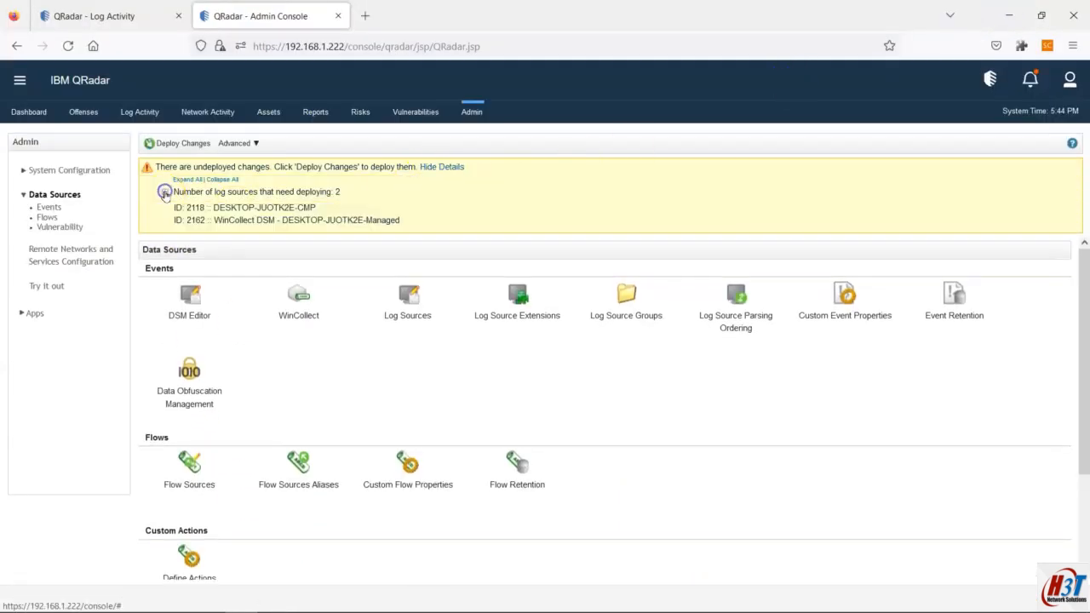
left_click_drag(260, 208, 341, 210)
left_click(307, 213)
left_click(308, 226)
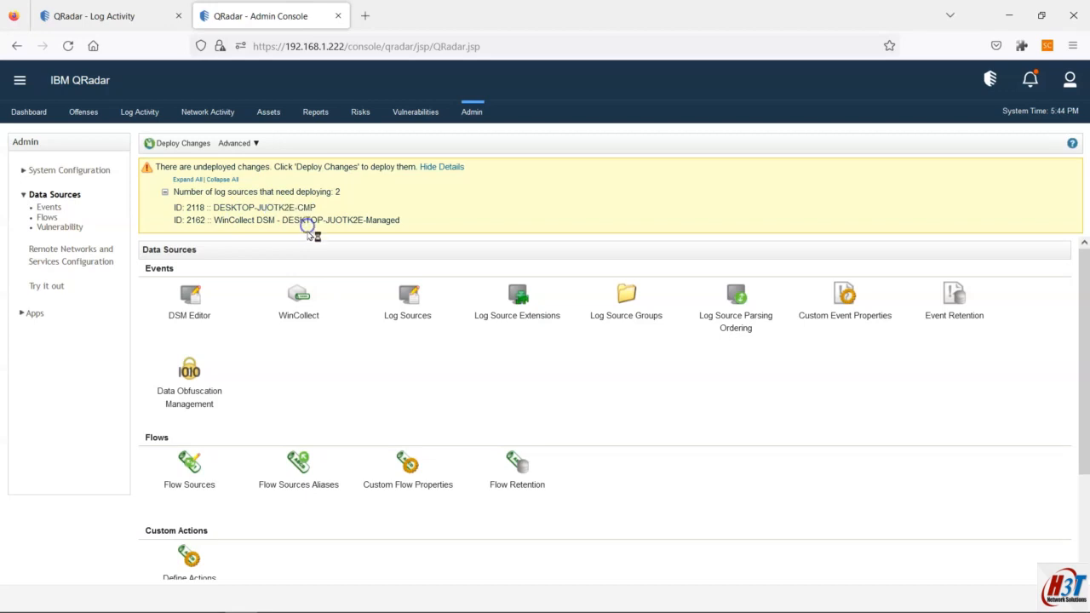
left_click(165, 143)
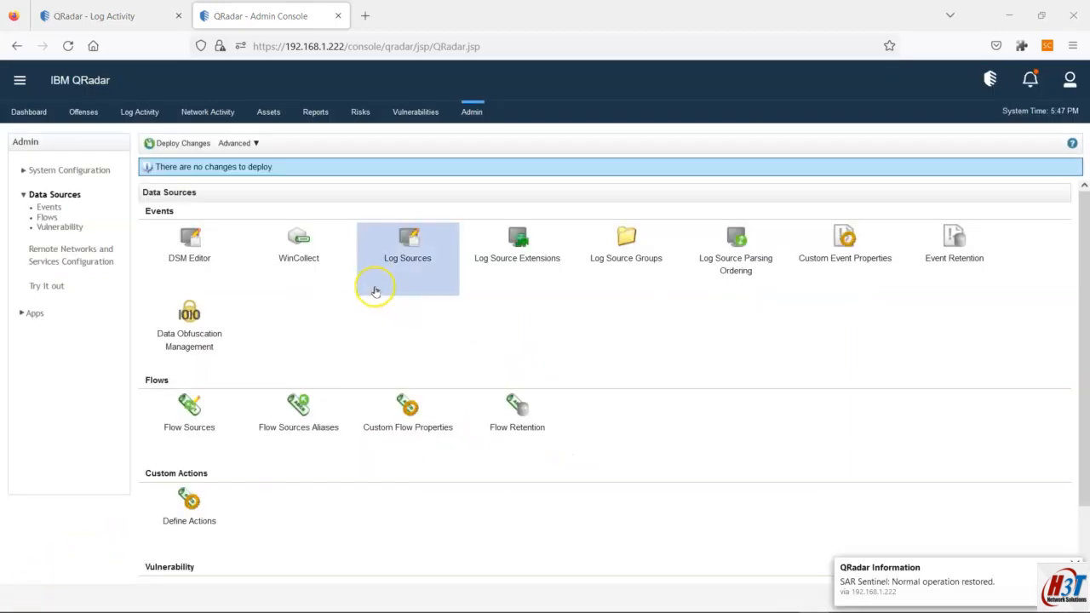
Step: Inspect the DESKTOP-JUOTK2E-Managed agent configuration in the WinCollect console without saving changes
left_click(409, 264)
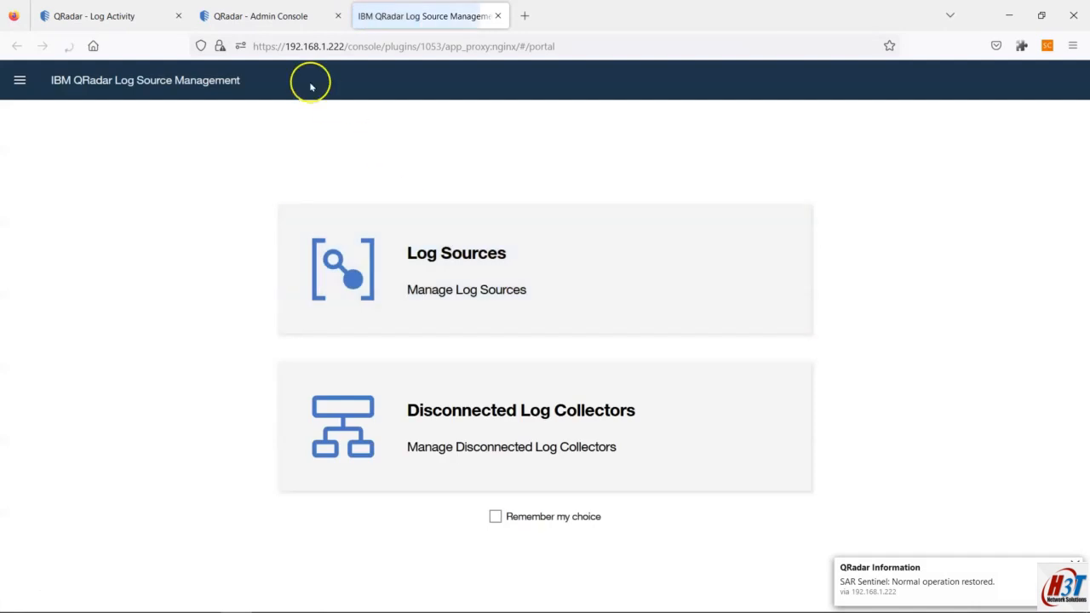
left_click(279, 17)
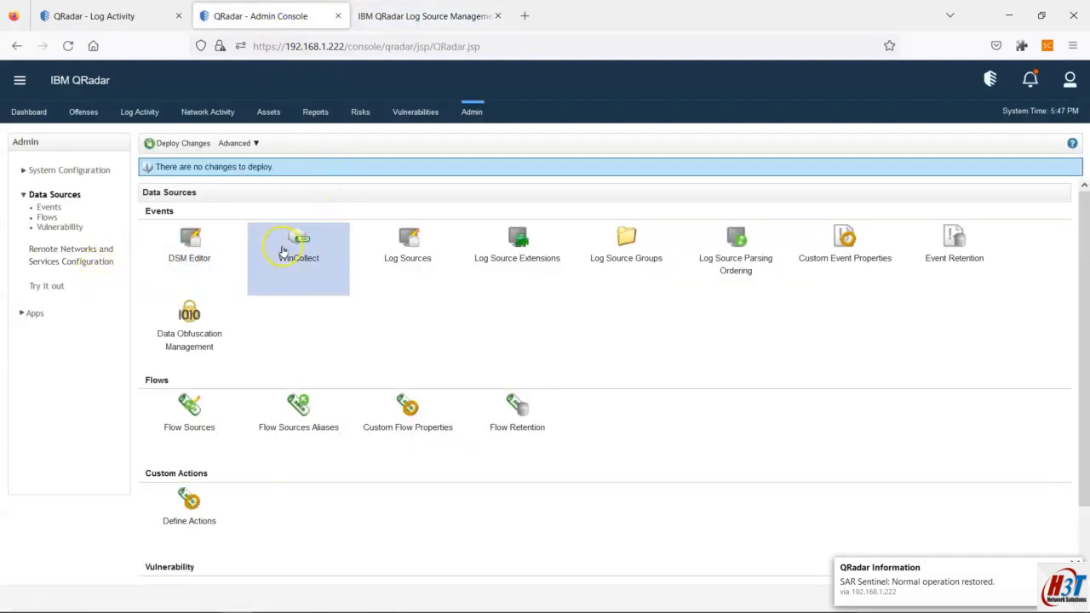
left_click(288, 245)
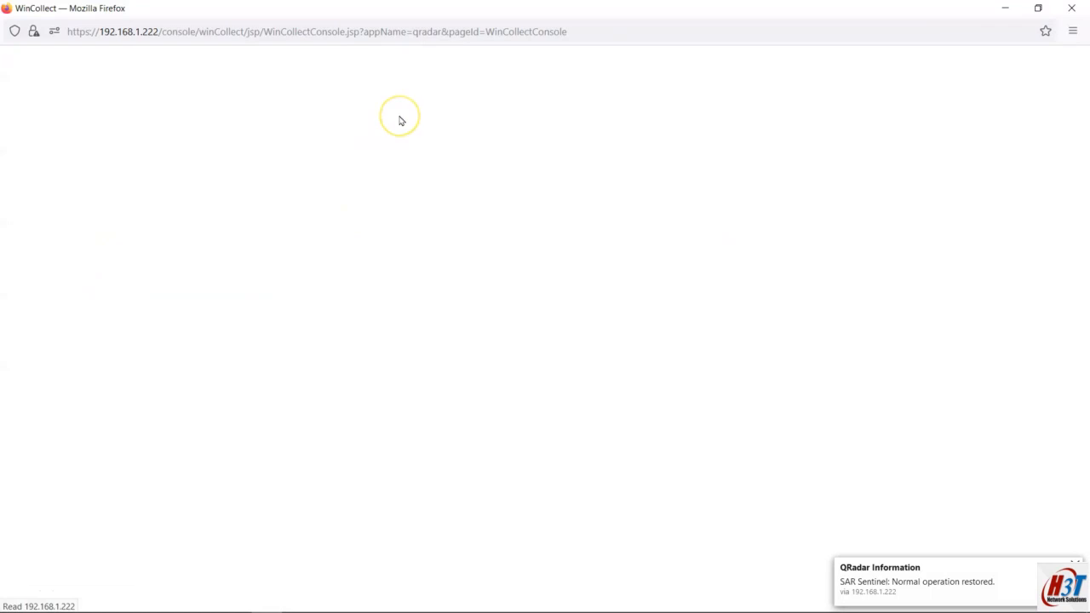
left_click(397, 112)
left_click(212, 59)
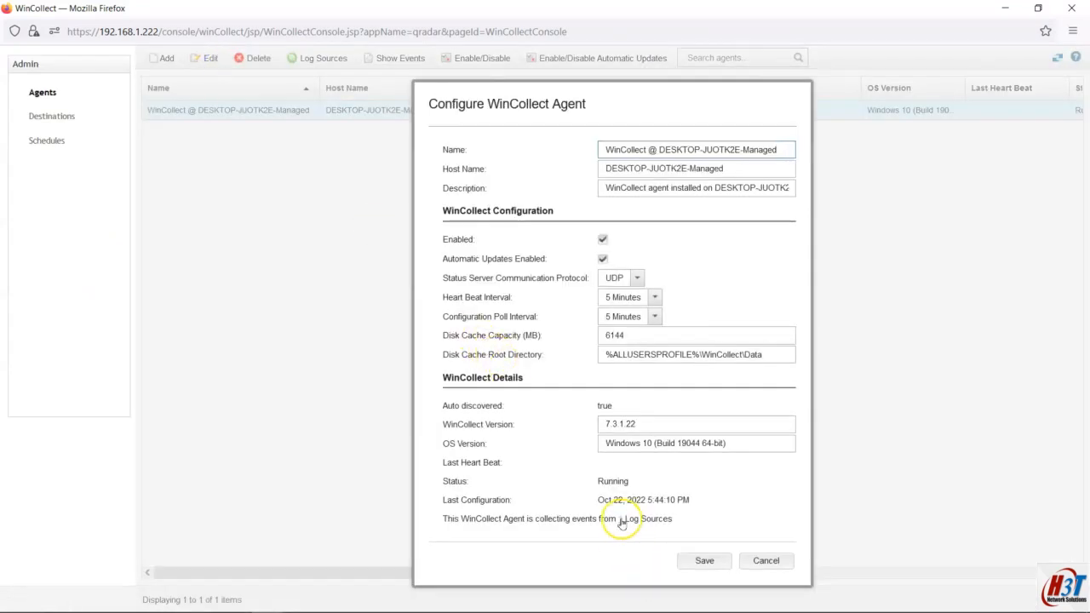
left_click(771, 560)
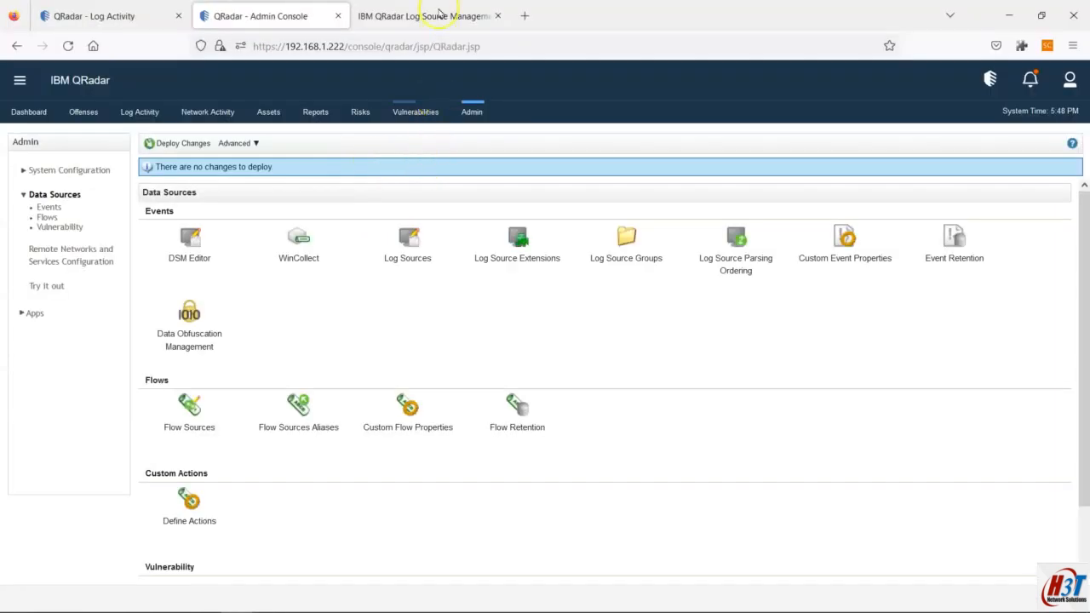
left_click(439, 13)
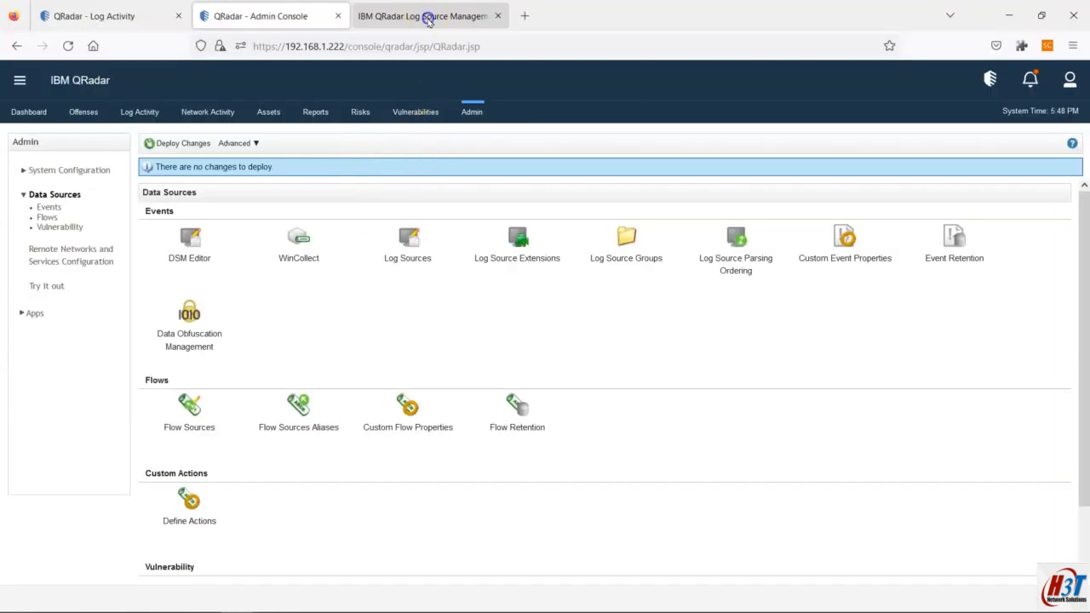
Step: Begin adding multiple log sources of type Microsoft Windows Security Event Log
left_click(451, 250)
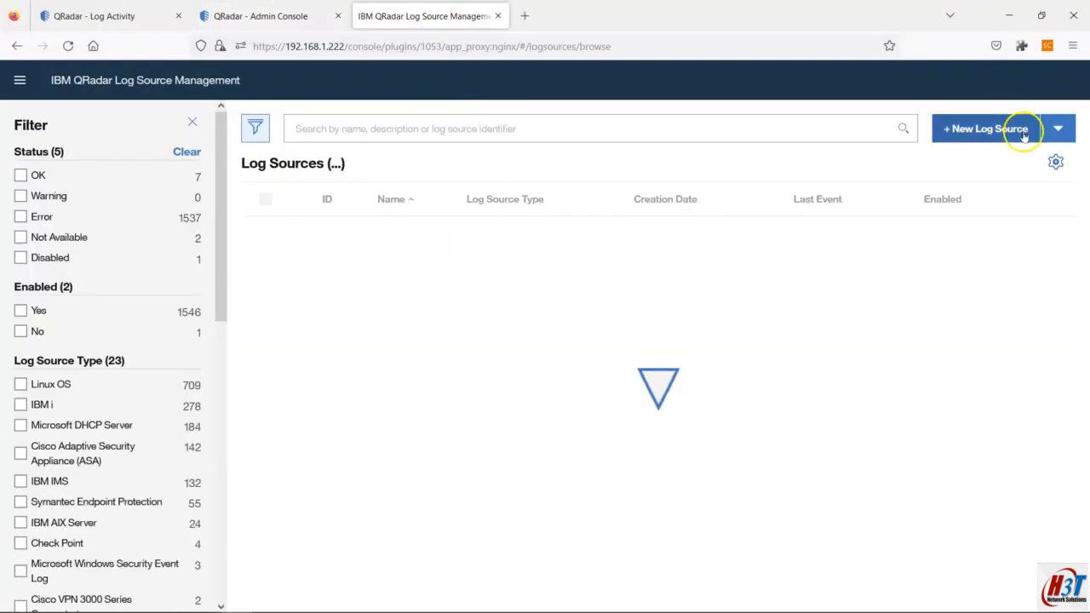
left_click(1016, 130)
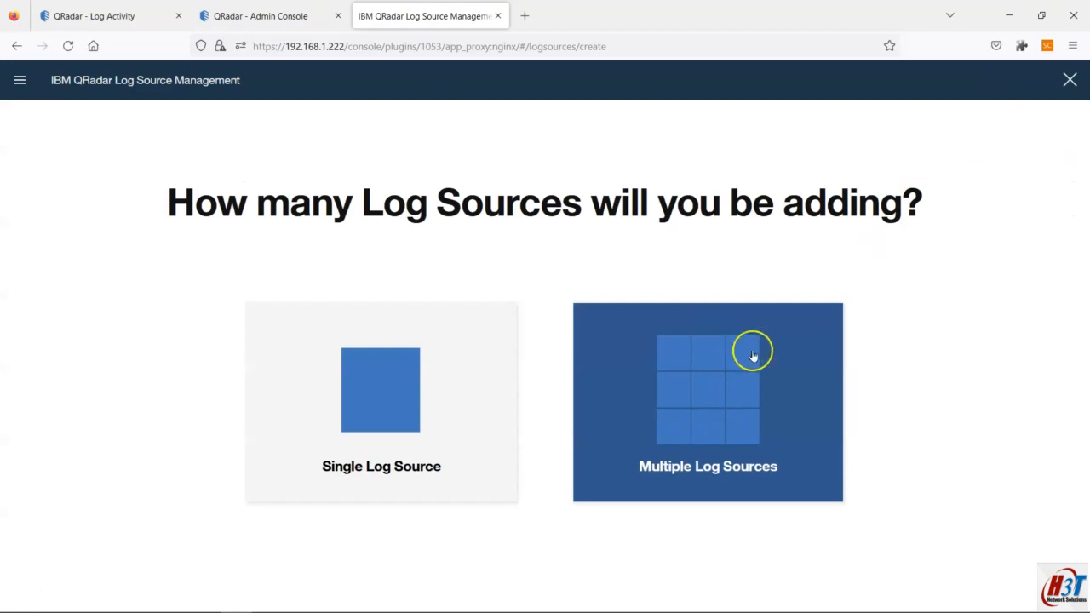
left_click(720, 372)
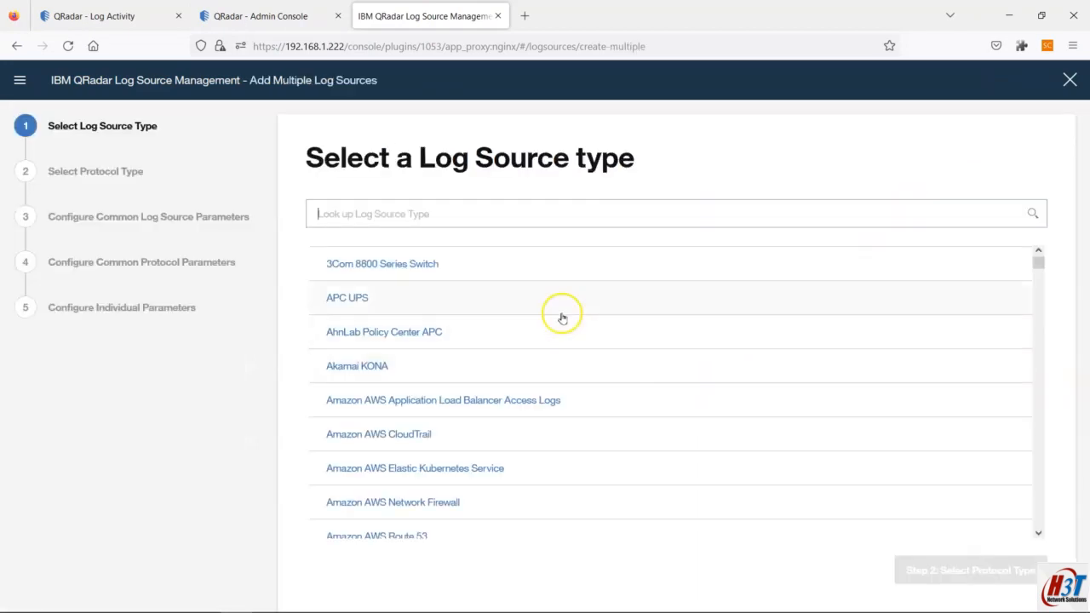
type("window")
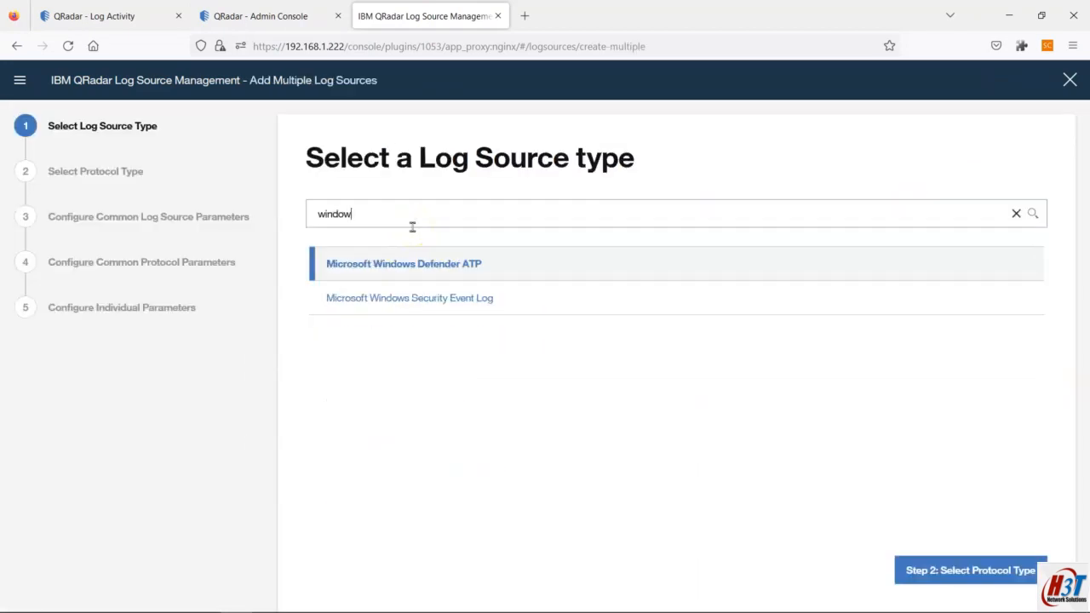
left_click(407, 294)
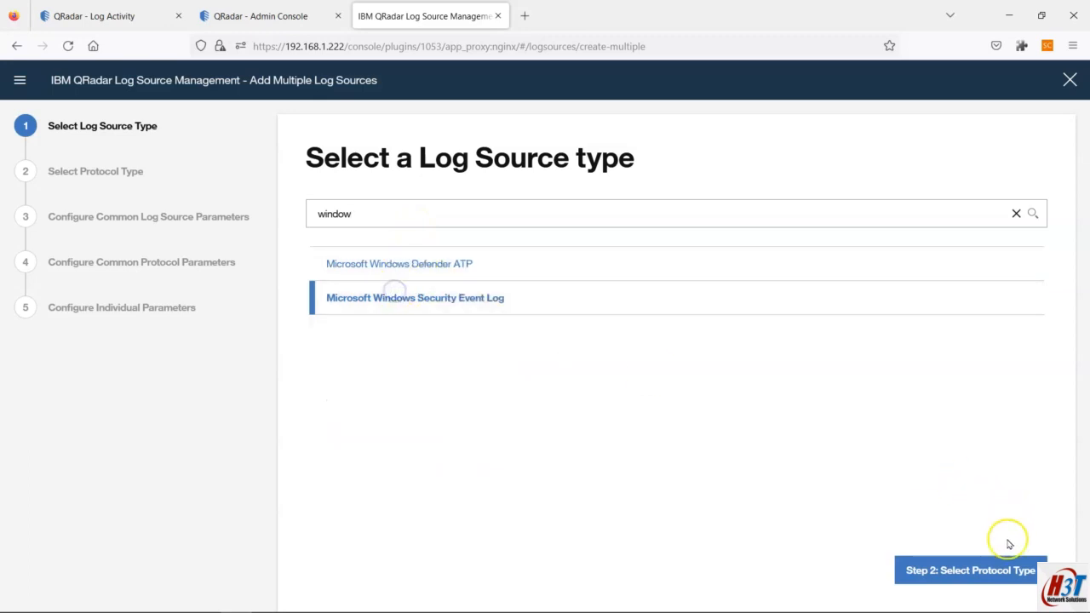
left_click(1002, 571)
Step: Choose WinCollect as the protocol and advance to the common log source parameters
left_click(352, 214)
type("w")
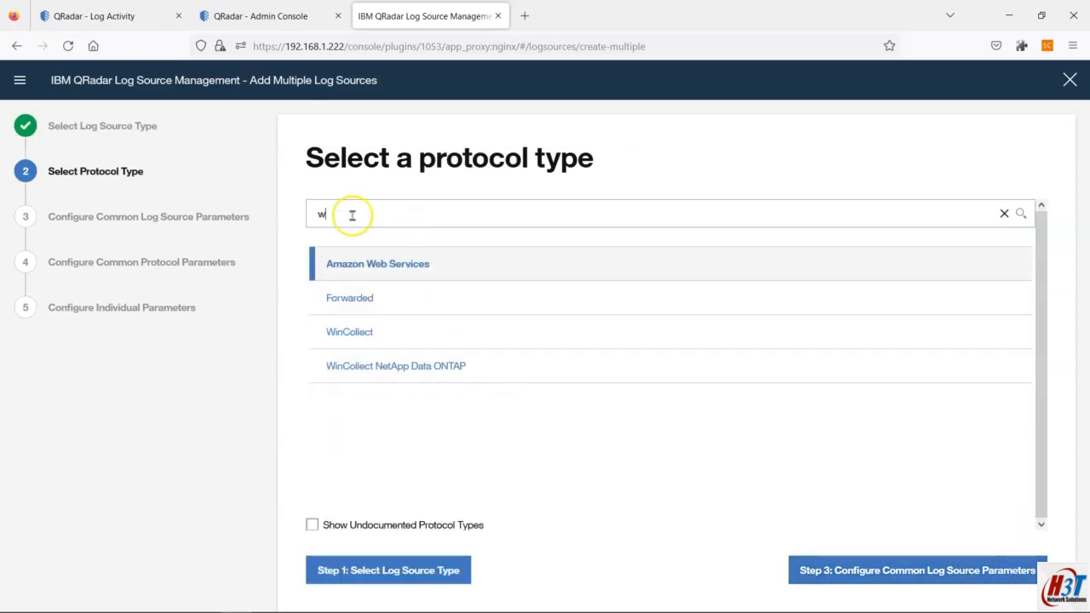
left_click(372, 332)
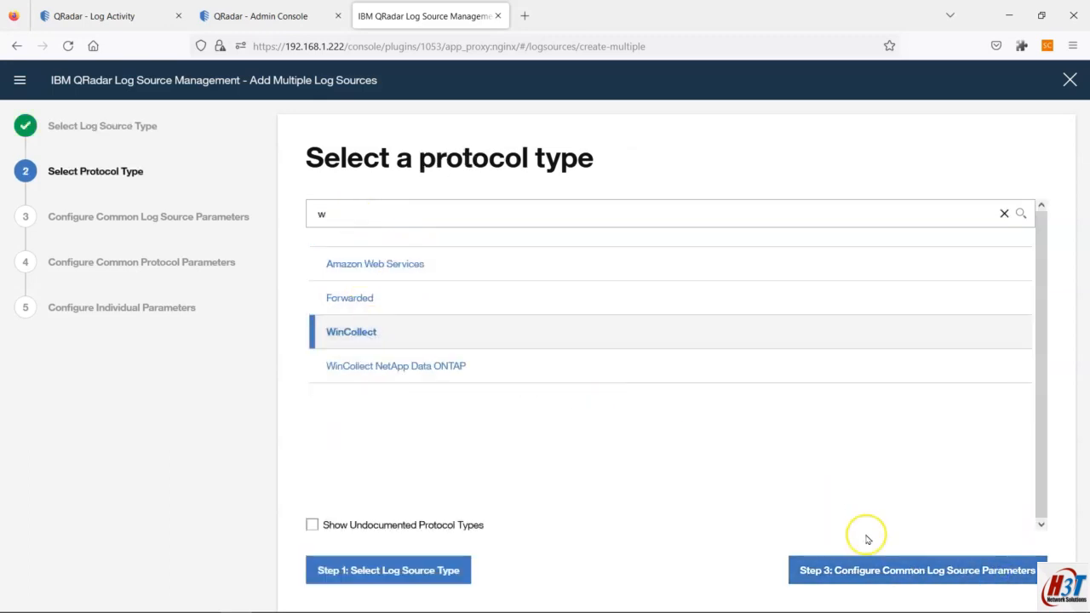
left_click(958, 572)
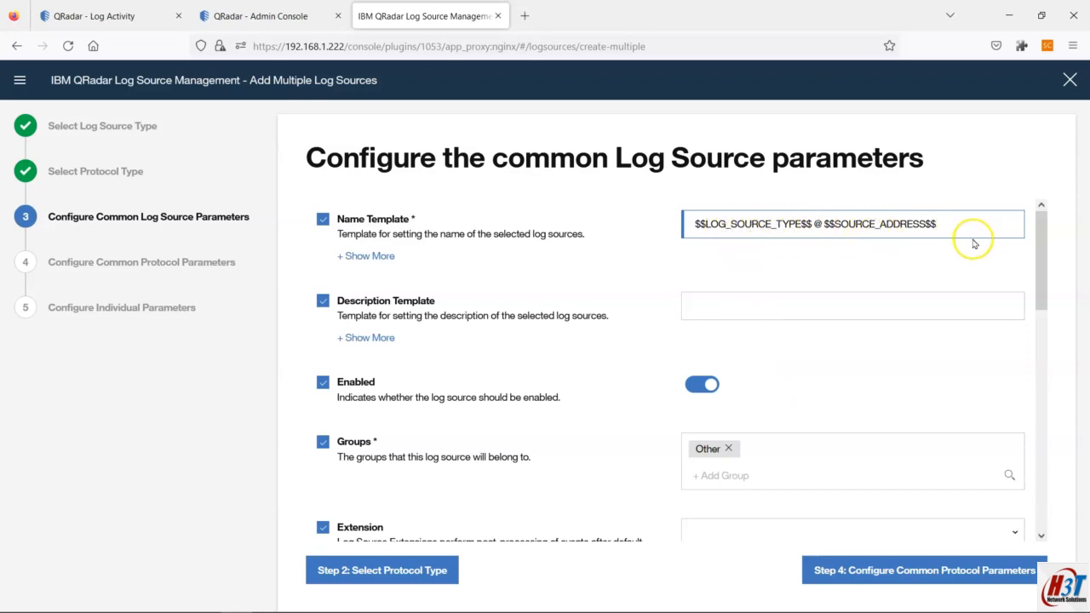
Step: Set Target Internal Destination to Local_Destination and continue to Step 4
scroll(821, 291, "down", 2)
scroll(812, 293, "down", 6)
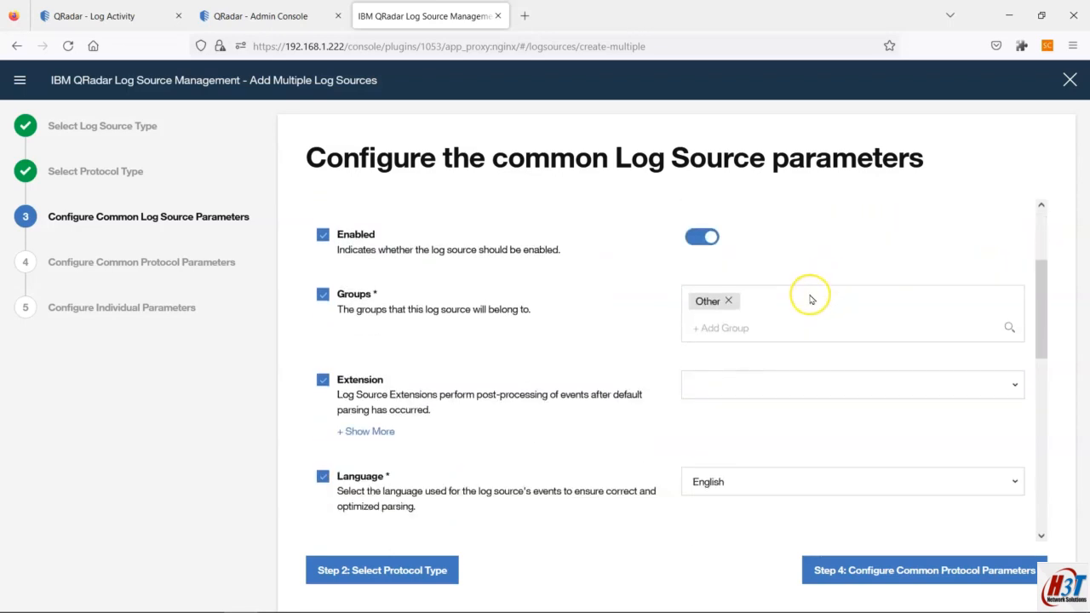
scroll(810, 294, "down", 3)
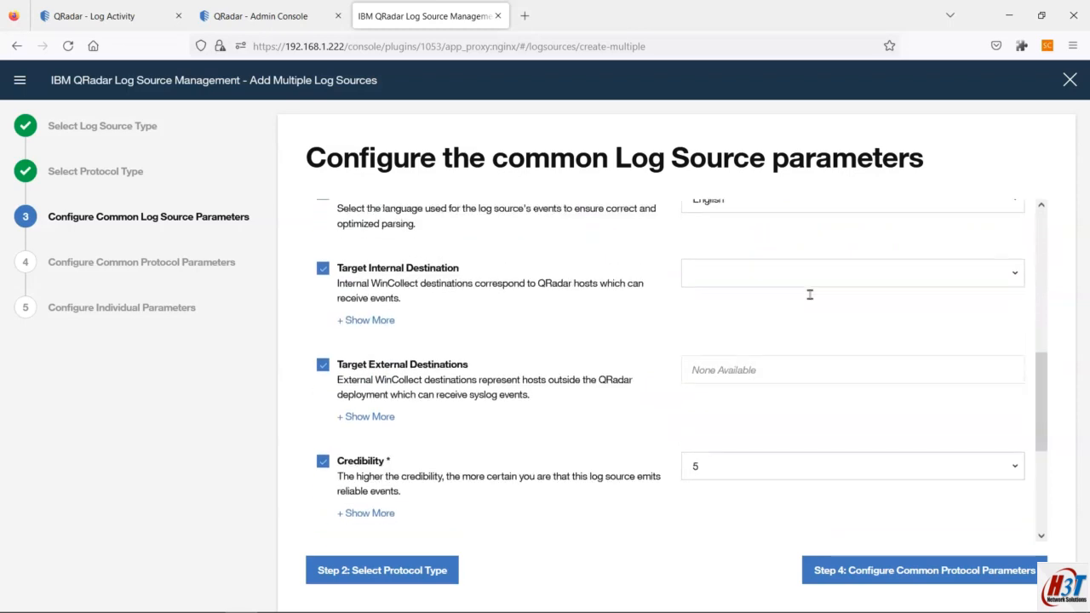
scroll(917, 304, "up", 2)
left_click(925, 301)
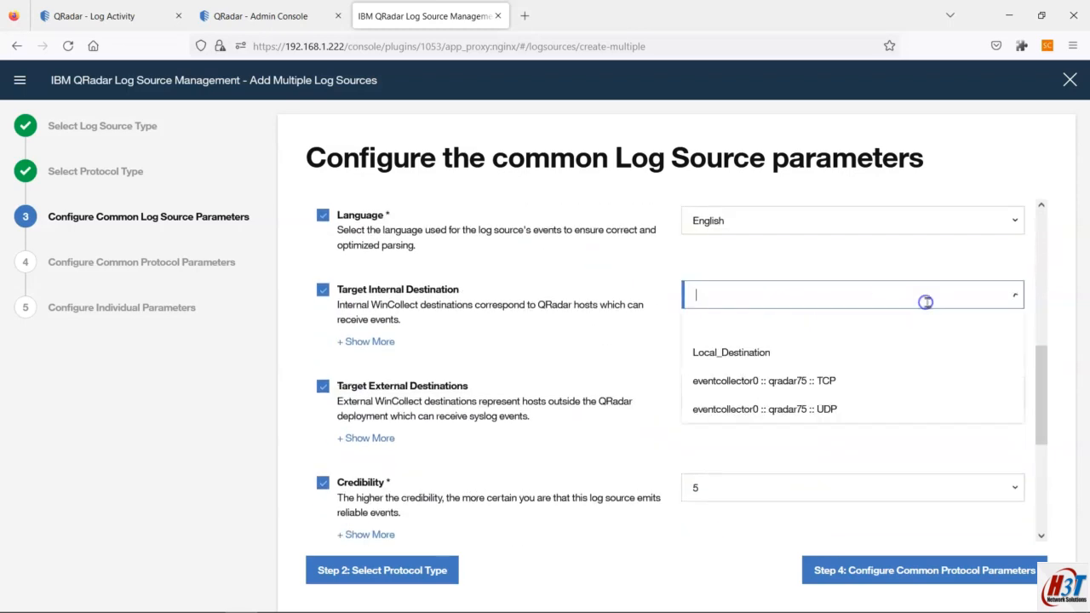
left_click(766, 352)
scroll(766, 352, "down", 5)
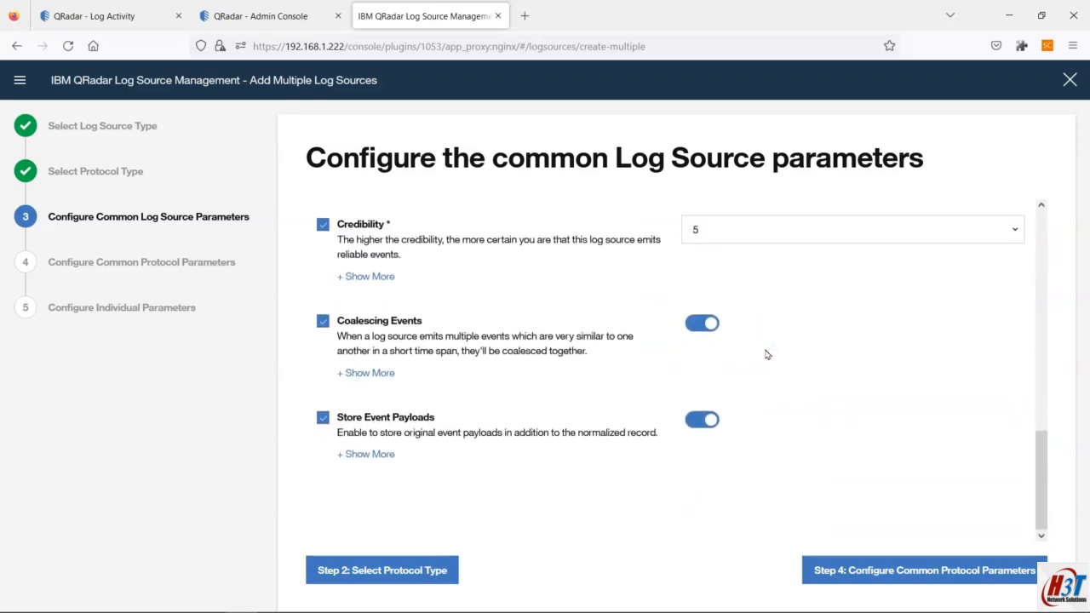
left_click(956, 576)
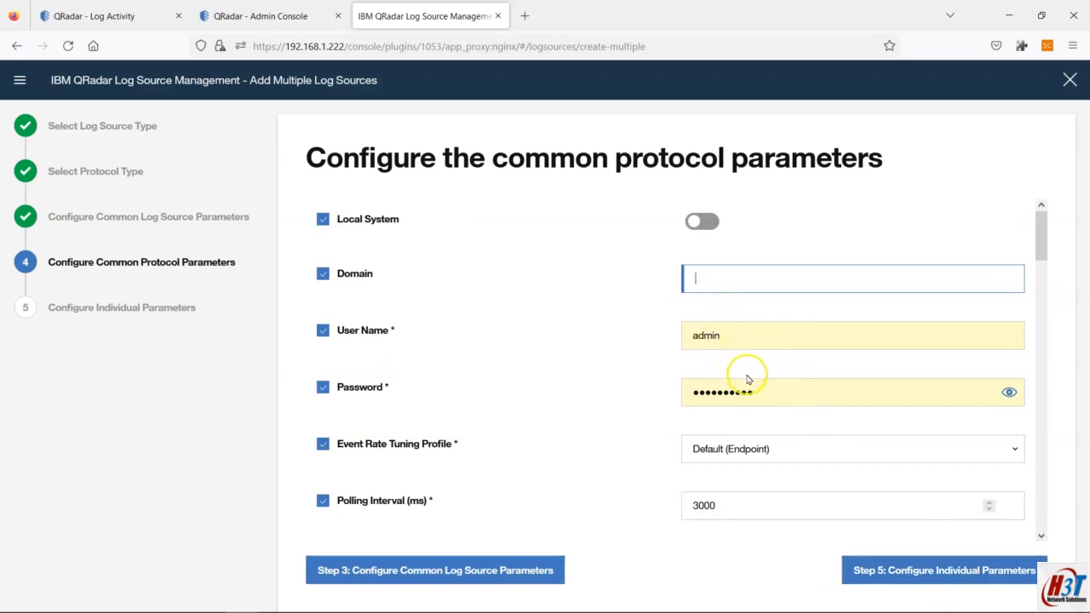
Step: Replace the existing user name and password with the polling account's credentials
left_click_drag(745, 340, 683, 334)
type("q")
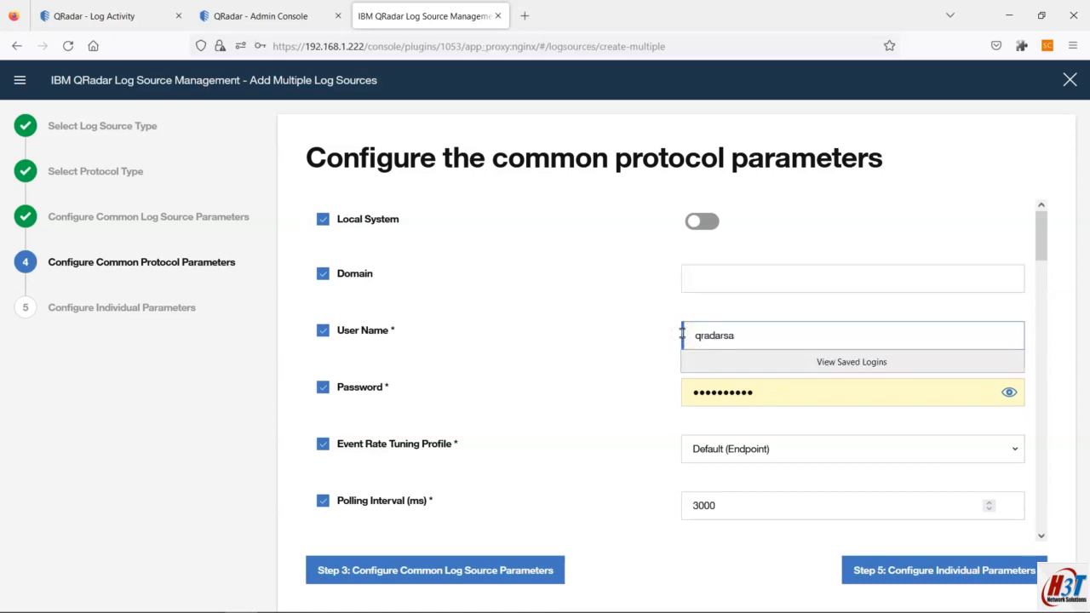
type("radarsa")
left_click_drag(761, 392, 585, 390)
type("p")
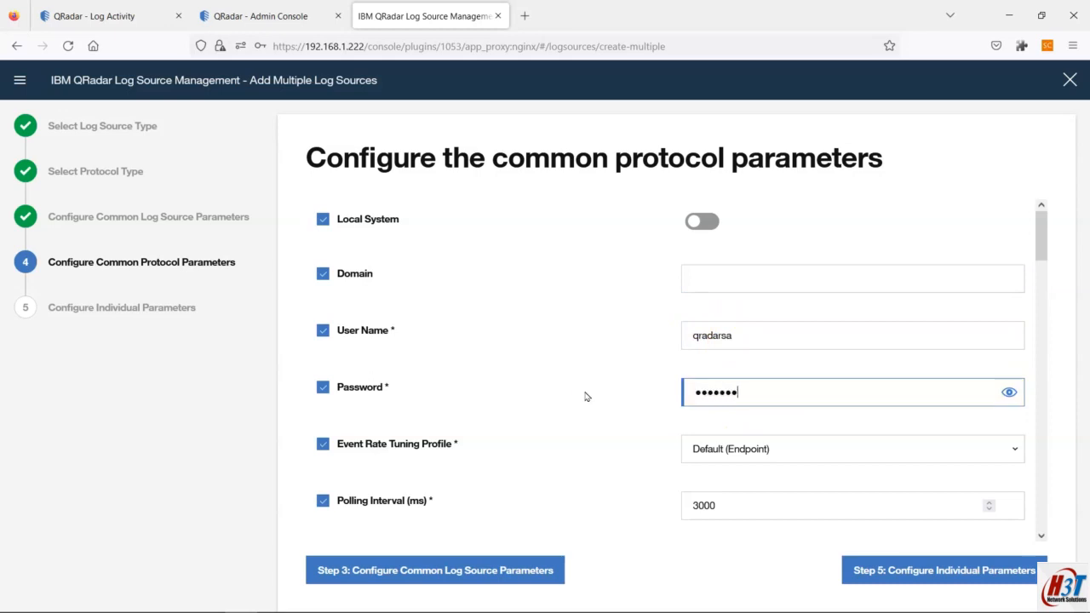
Step: Paste the Sysmon XPath query from Notepad into the XPath Query field
scroll(586, 395, "down", 5)
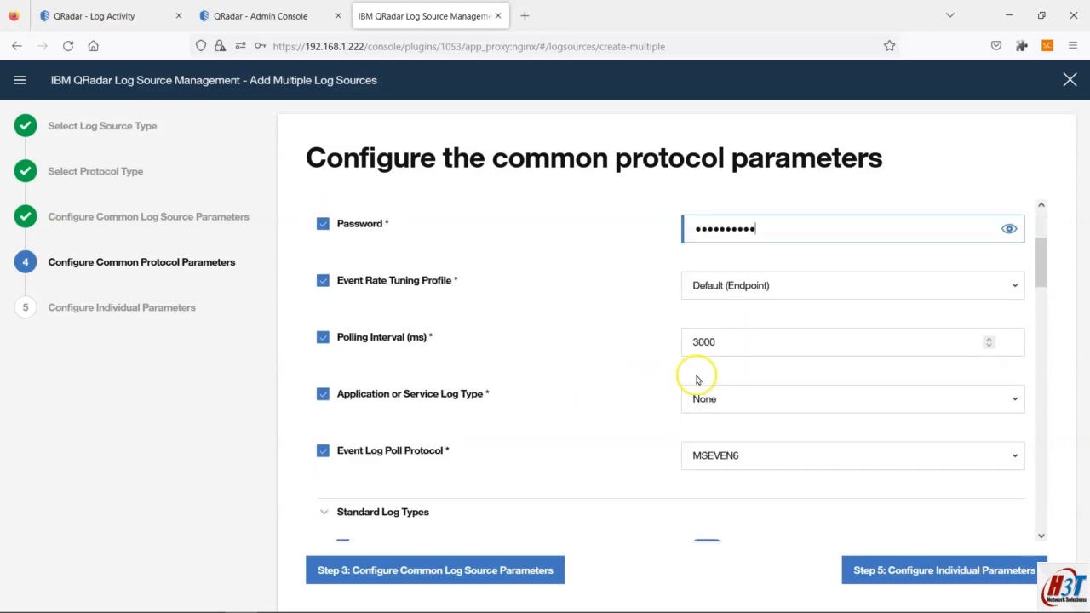
scroll(753, 389, "down", 2)
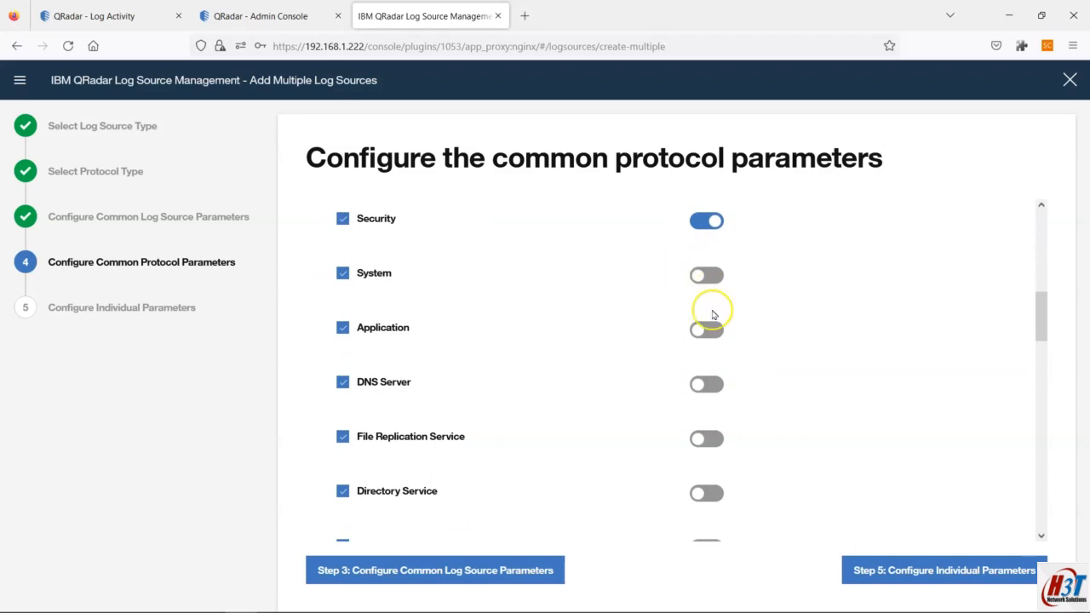
scroll(728, 358, "down", 5)
left_click(731, 296)
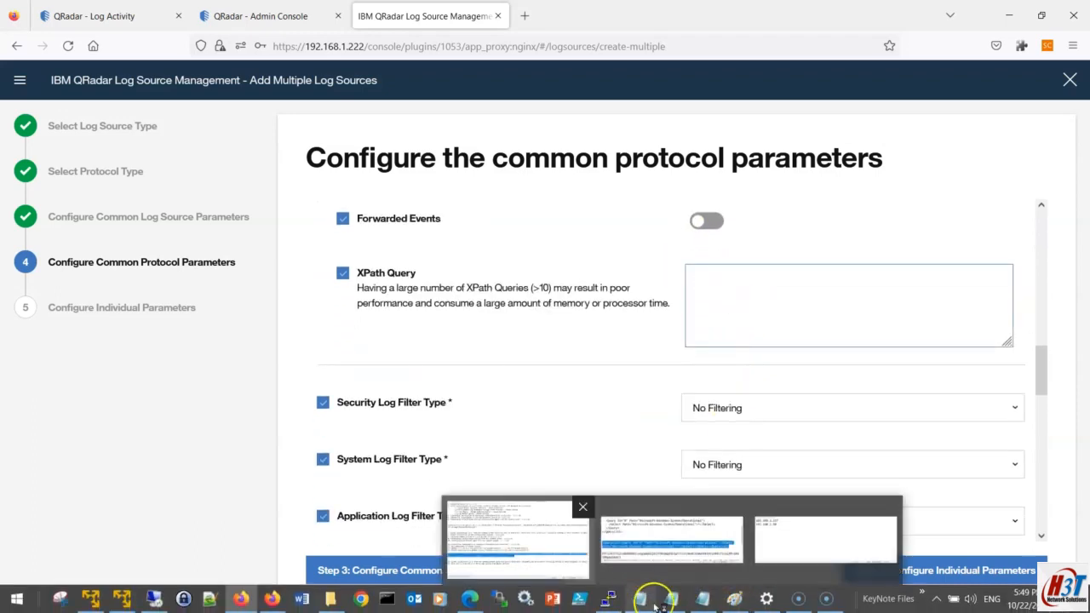
left_click(671, 604)
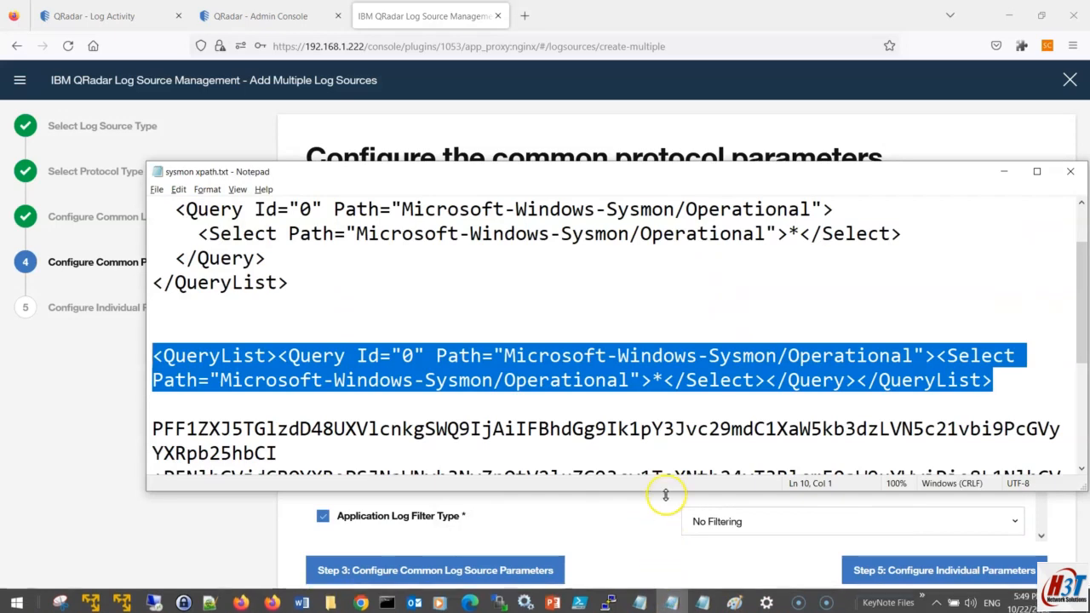
key("alt+Tab")
type("<QueryList><Query Id=\"0\" Path=\"Microsoft-Windows-Sysmon/Operational\"><Select Path=\"Microsoft-Windows-Sysmon/Operational\">*</Select></Query></QueryList>")
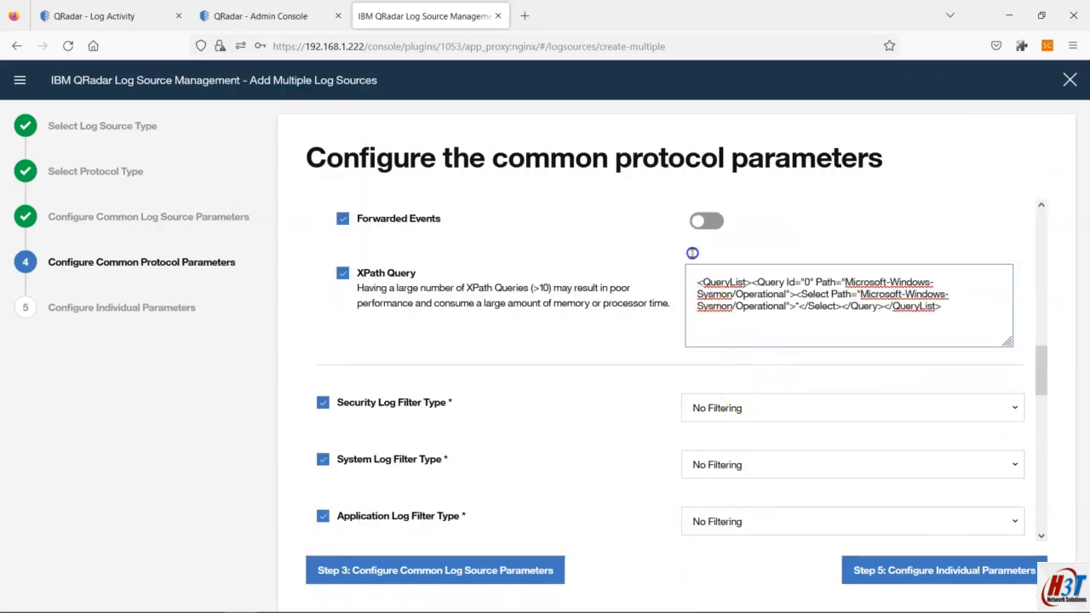
Step: Set Security Log Filter Type to NSA Events Filter
scroll(745, 411, "down", 2)
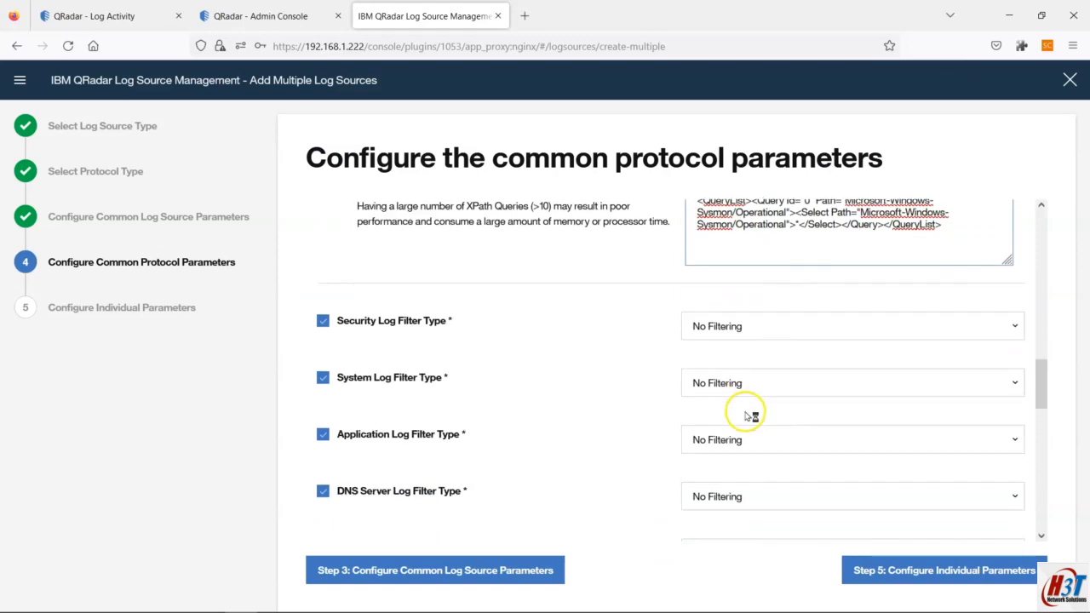
left_click(997, 324)
left_click(779, 441)
Step: Assign the managed WinCollect agent and continue to Step 5, individual parameters
scroll(778, 436, "down", 2)
scroll(778, 436, "down", 10)
scroll(777, 438, "down", 7)
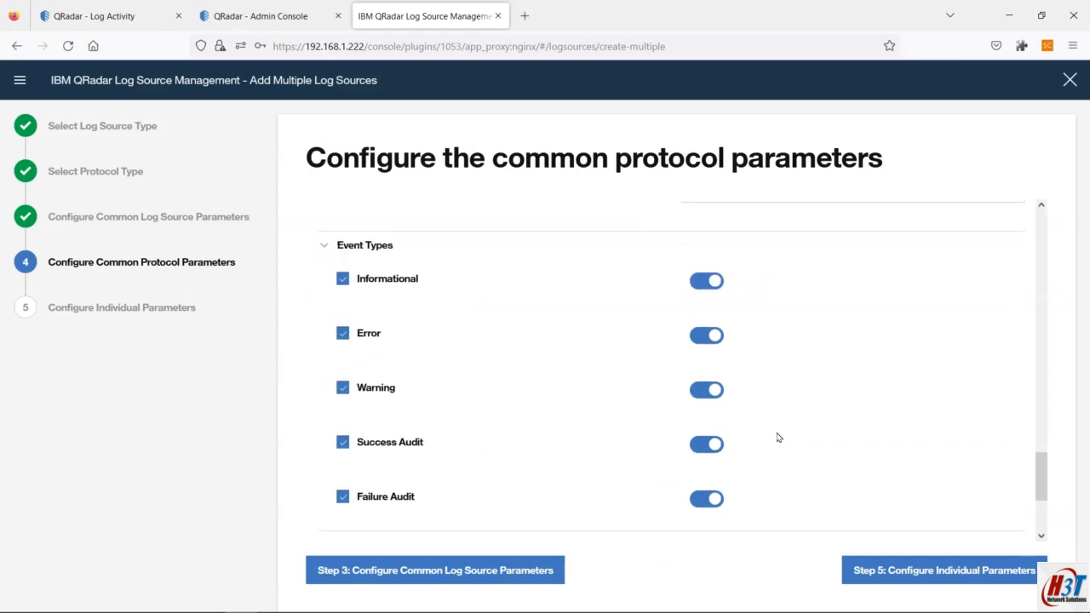
left_click(857, 442)
left_click(825, 473)
scroll(863, 391, "up", 4)
scroll(863, 391, "up", 11)
scroll(863, 391, "down", 7)
scroll(862, 391, "down", 5)
left_click(945, 570)
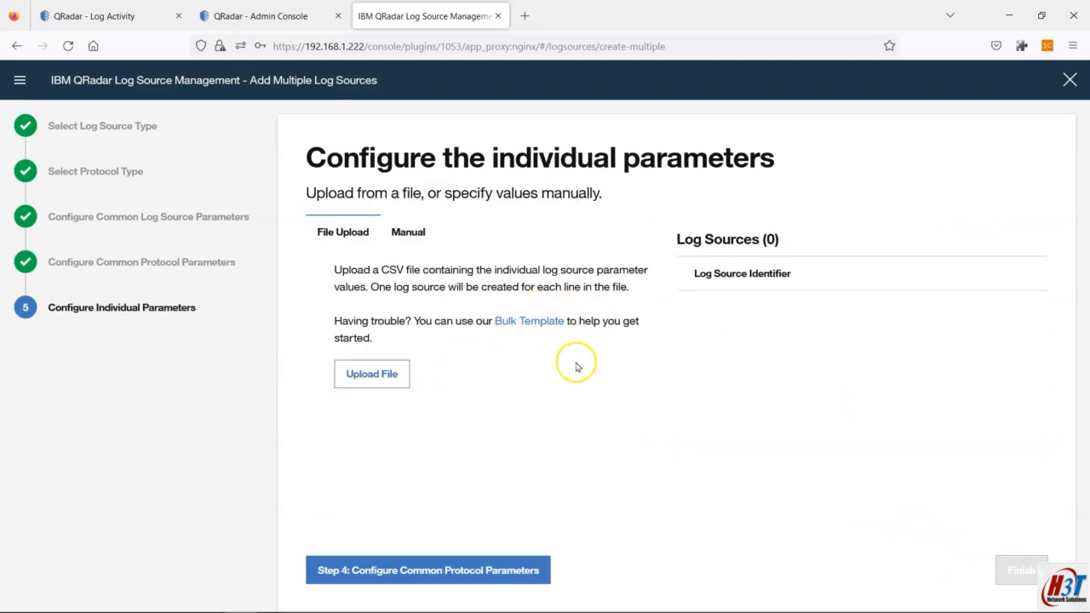
left_click_drag(370, 271, 560, 270)
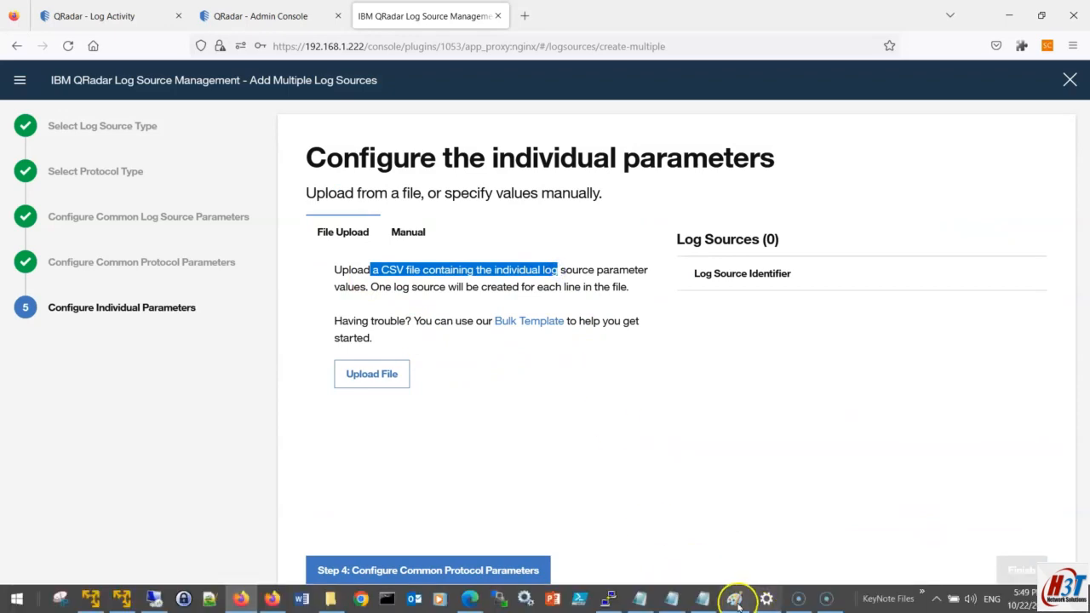
left_click(735, 600)
left_click_drag(301, 241, 142, 205)
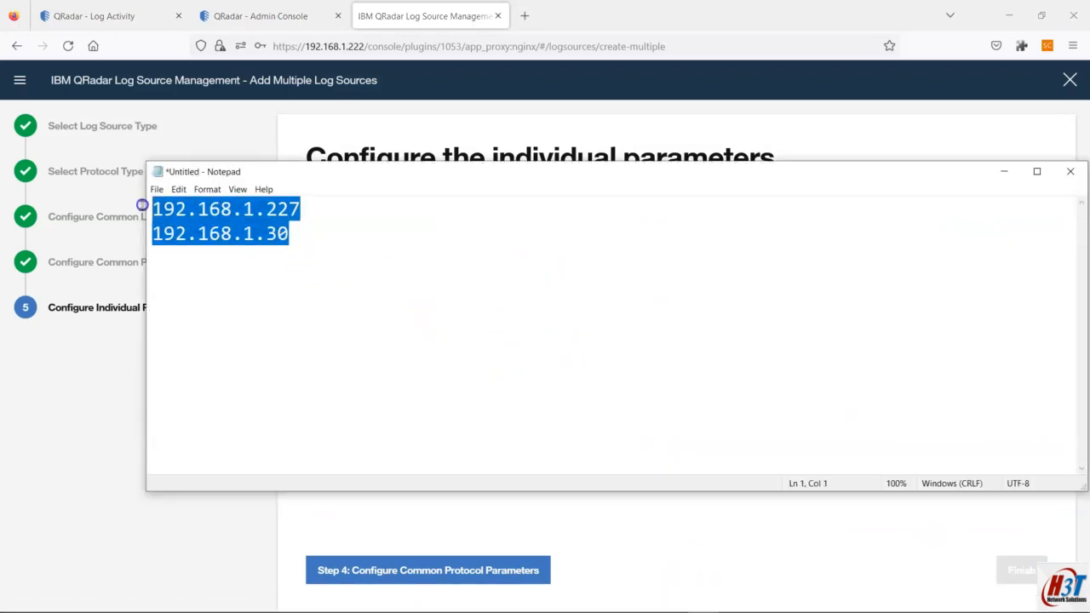
left_click(272, 213)
left_click_drag(299, 210, 156, 205)
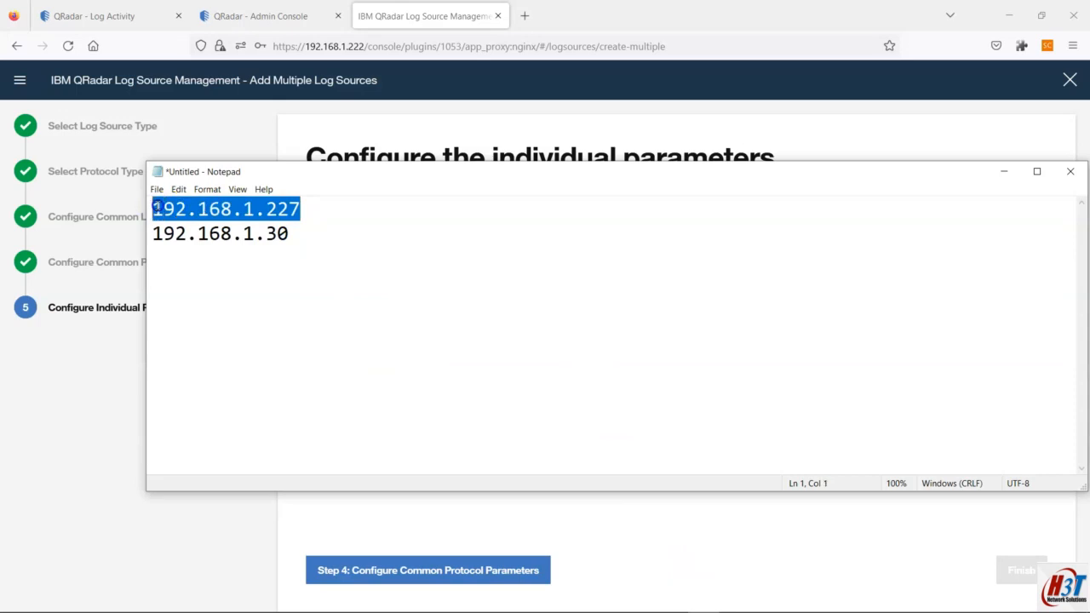
left_click(288, 209)
mouse_move(782, 605)
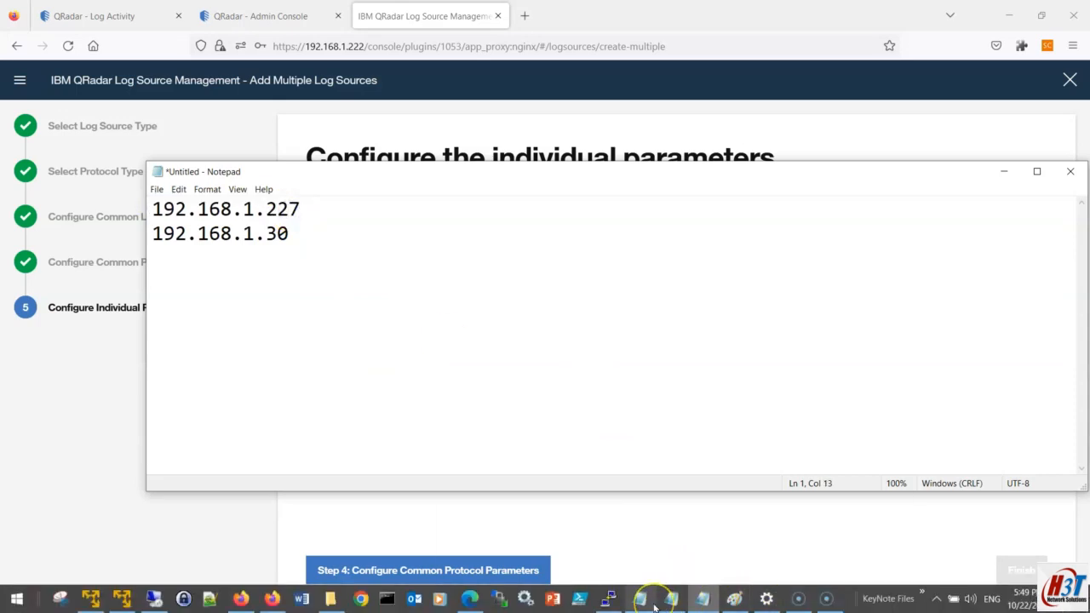
mouse_move(669, 600)
left_click(718, 594)
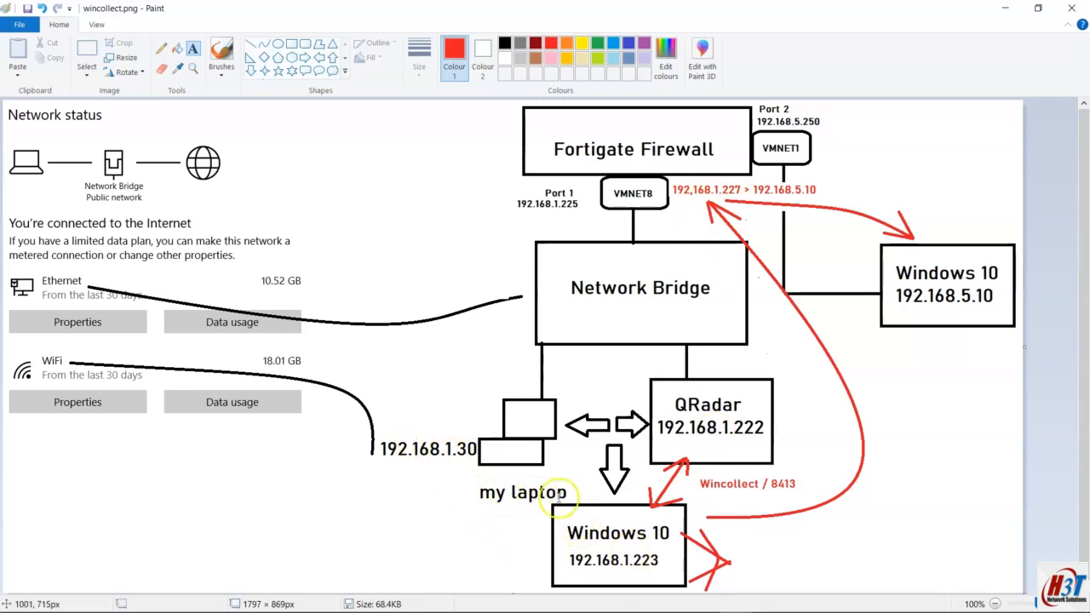
key("alt+Tab")
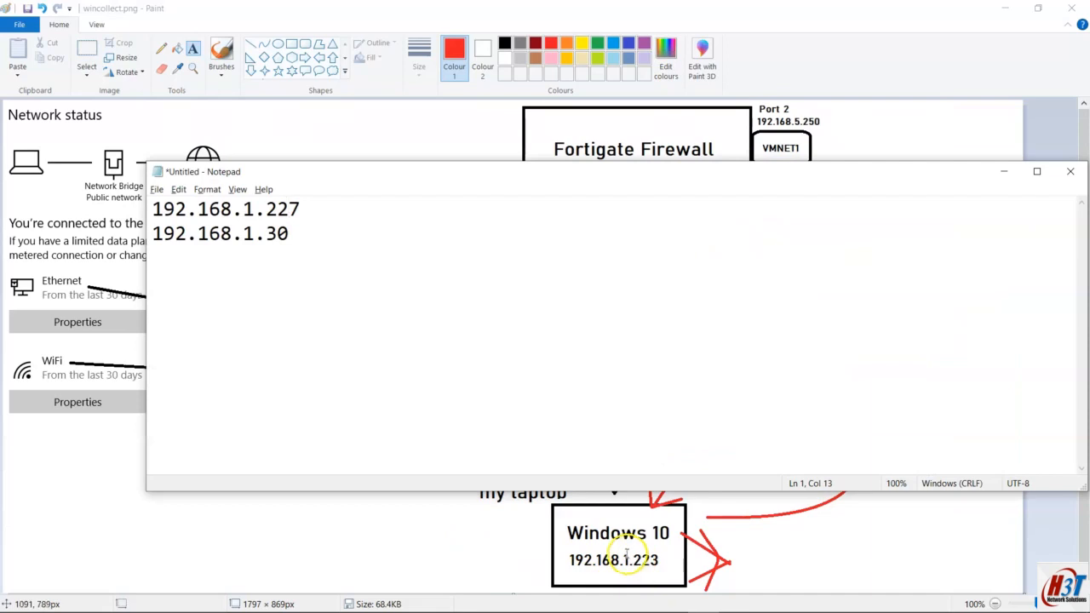
key("alt+Tab")
key("alt+Tab")
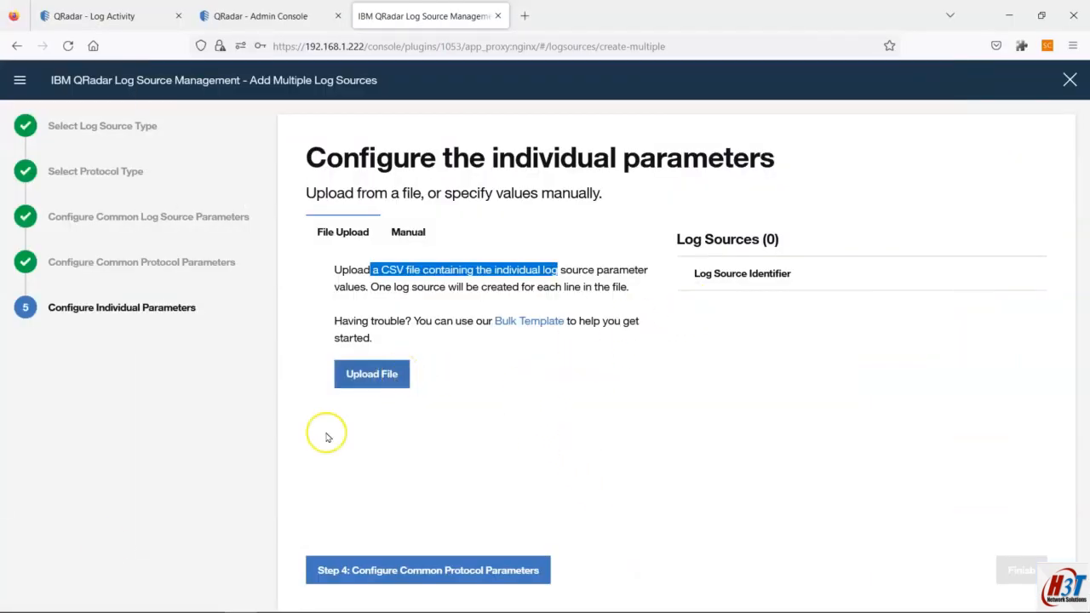
left_click(360, 373)
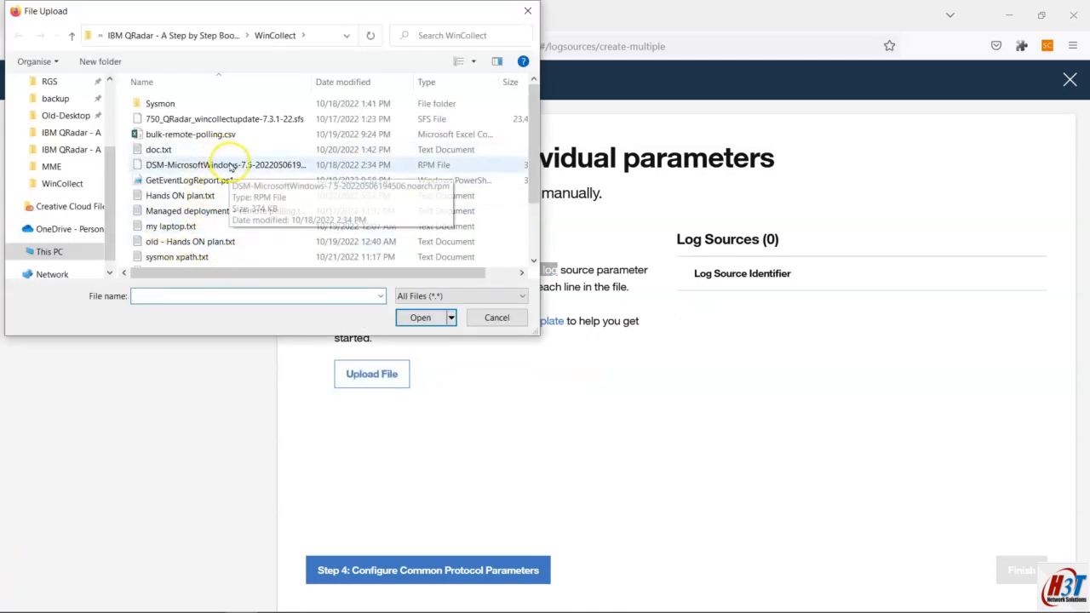
Step: Upload bulk-remote-polling.csv as the log source list
scroll(254, 214, "down", 1)
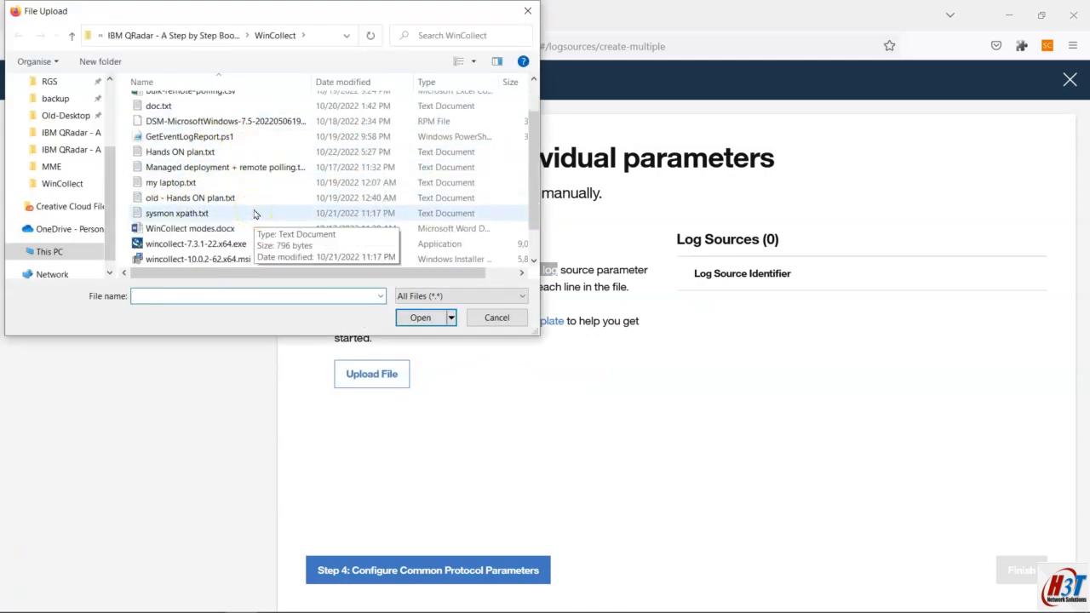
scroll(254, 213, "down", 1)
scroll(254, 216, "up", 2)
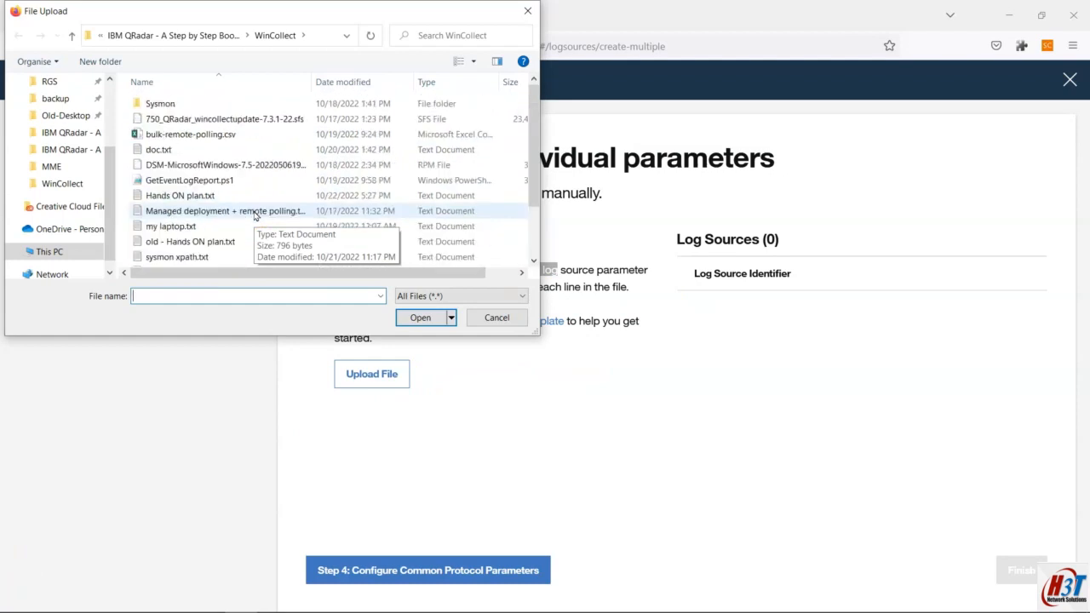
left_click(183, 136)
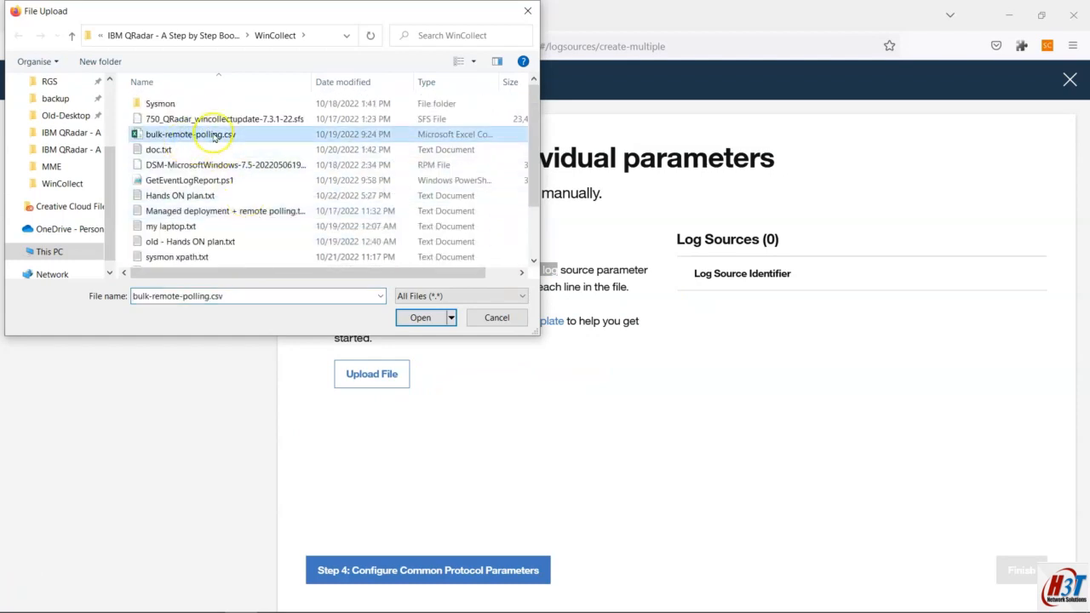
double_click(221, 136)
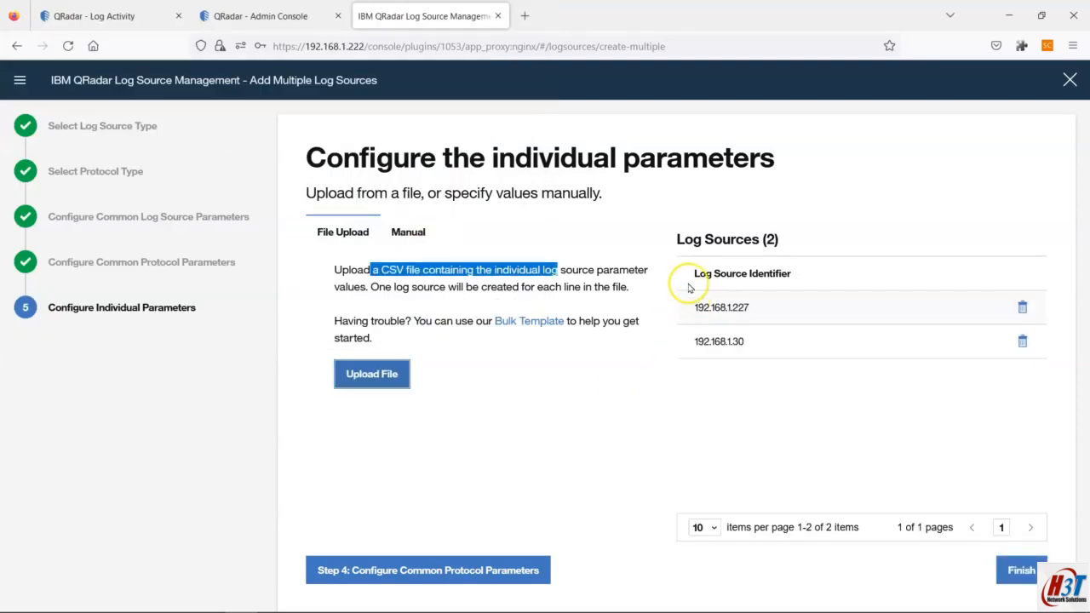
Step: Confirm the two identifiers 192.168.1.227 and 192.168.1.30, create the log sources and close the dialog
double_click(748, 308)
left_click_drag(677, 239, 803, 247)
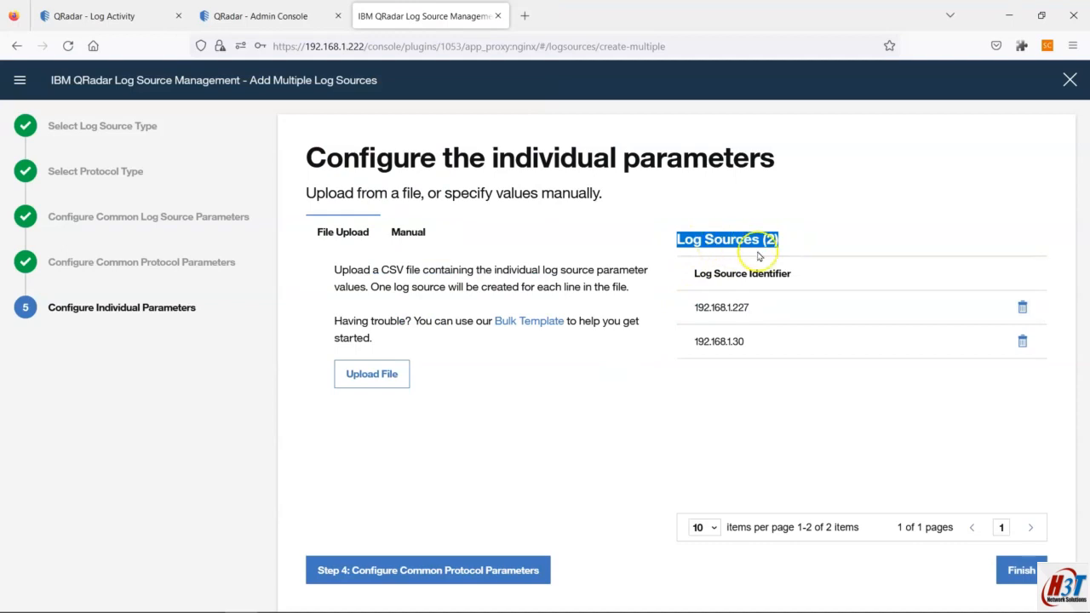
left_click_drag(707, 307, 772, 316)
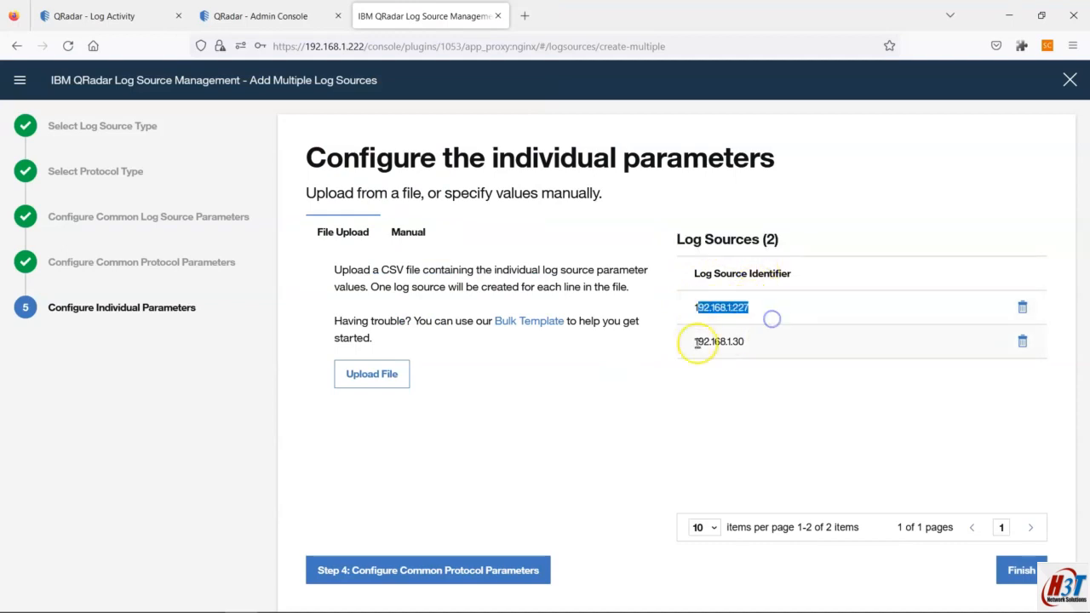
left_click_drag(697, 341, 776, 345)
left_click(772, 371)
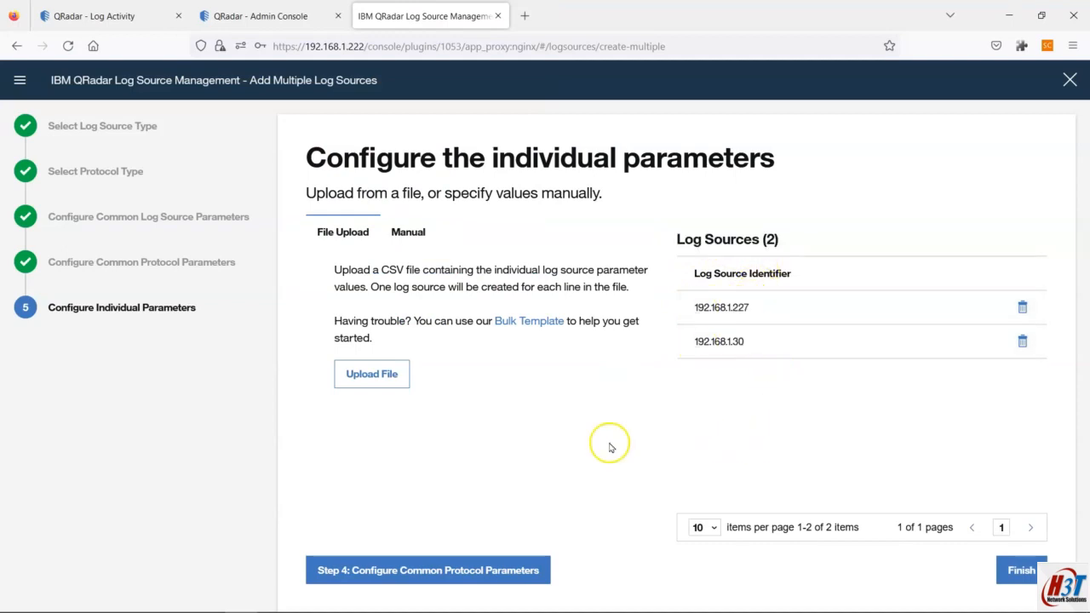
left_click(1018, 569)
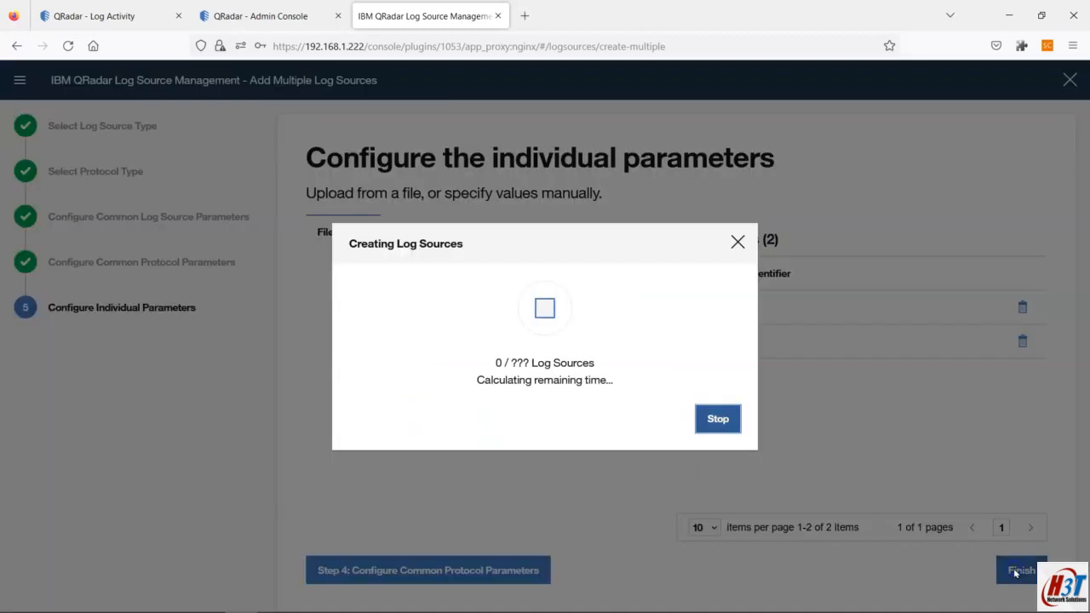
left_click(717, 420)
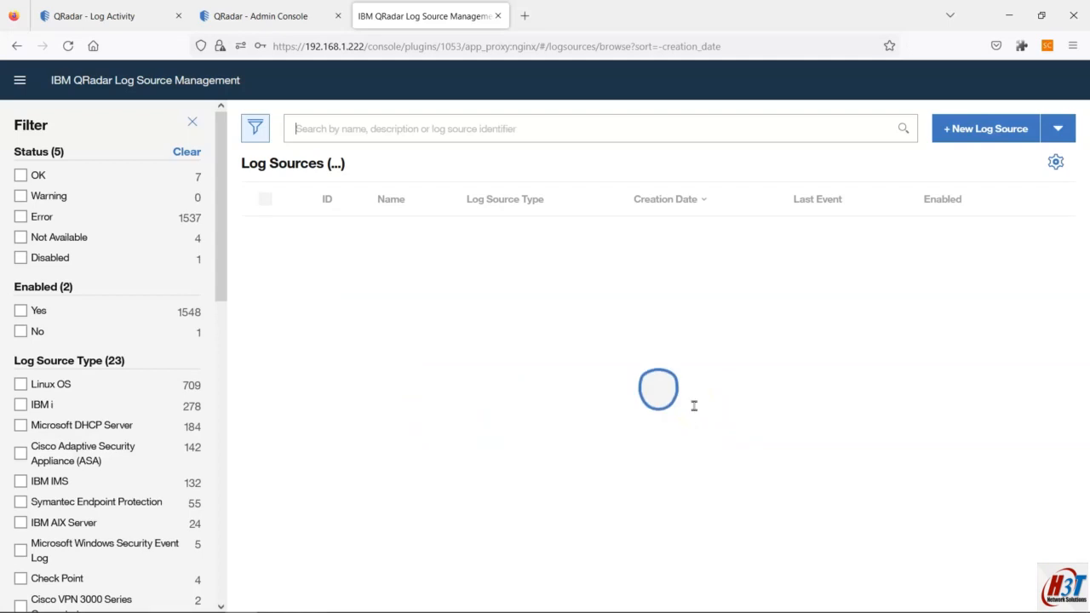
Step: Deploy the two pending log source changes from the Admin console and view incoming Log Activity events
left_click(279, 12)
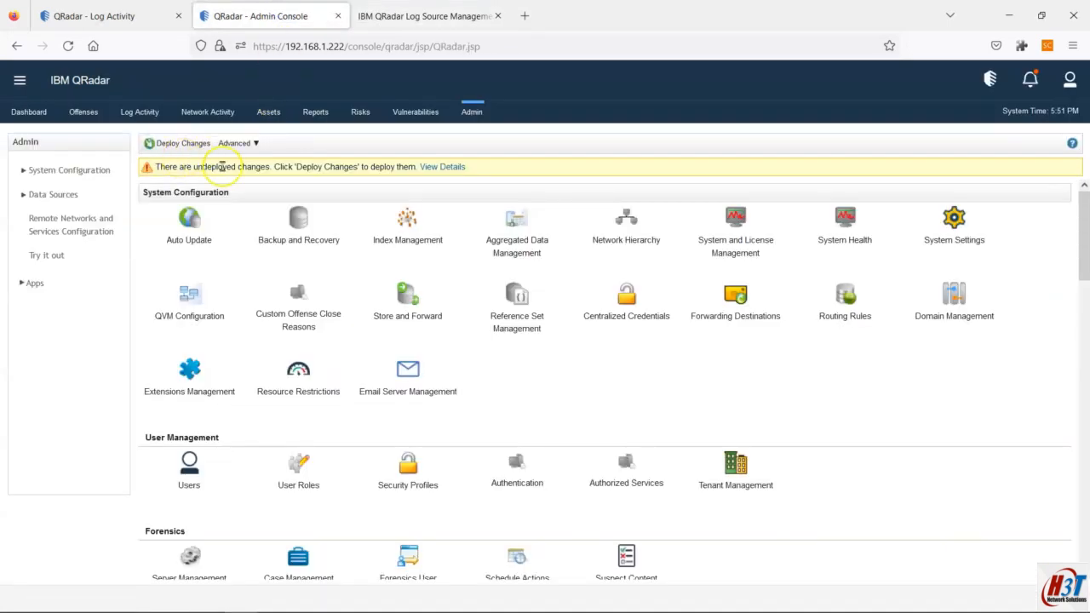
left_click(459, 167)
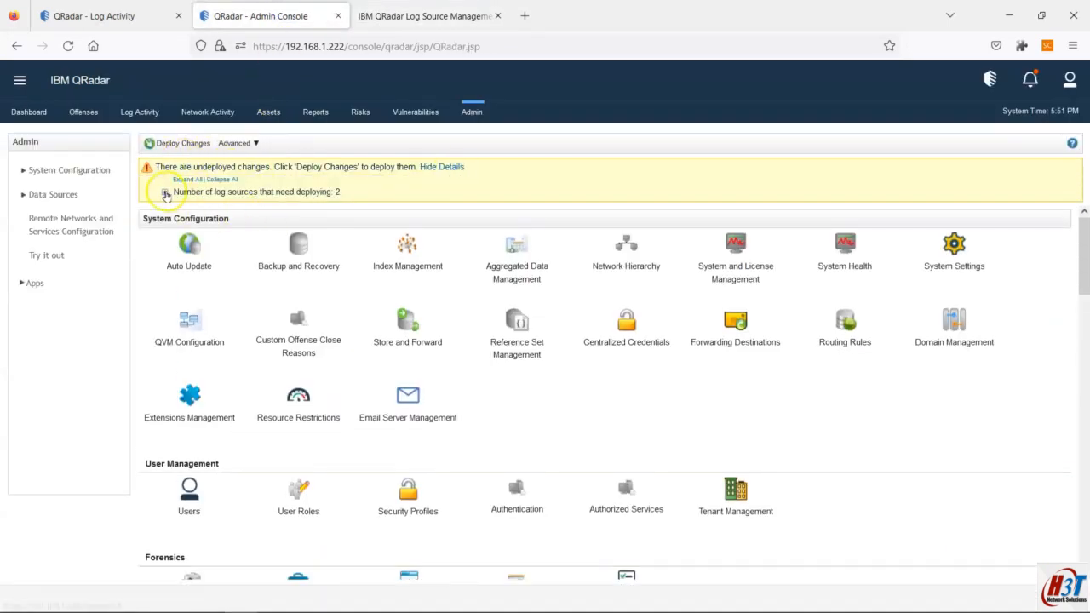
left_click(166, 194)
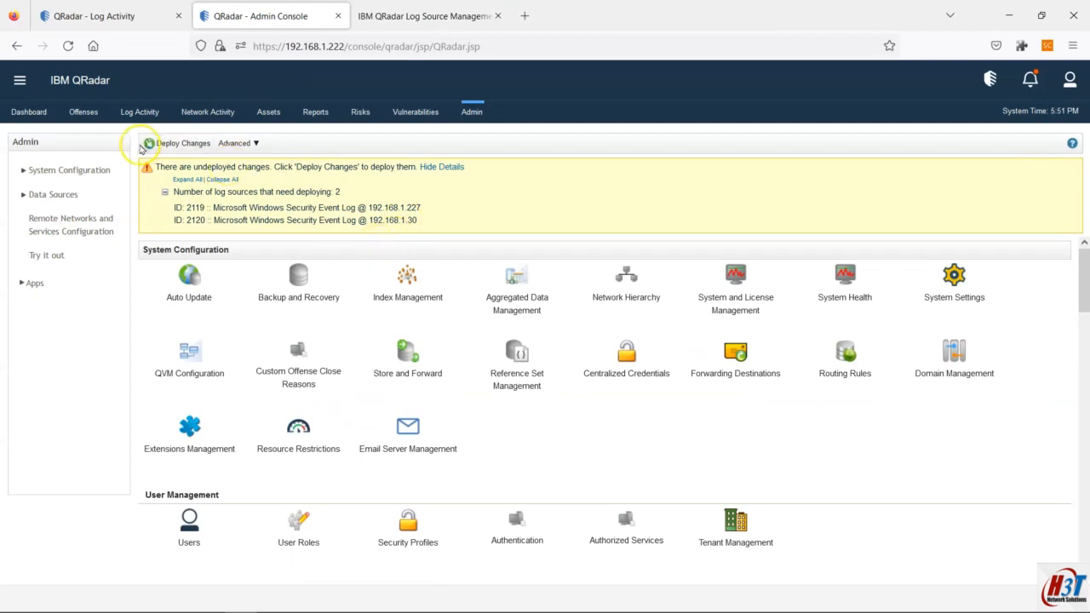
left_click(166, 145)
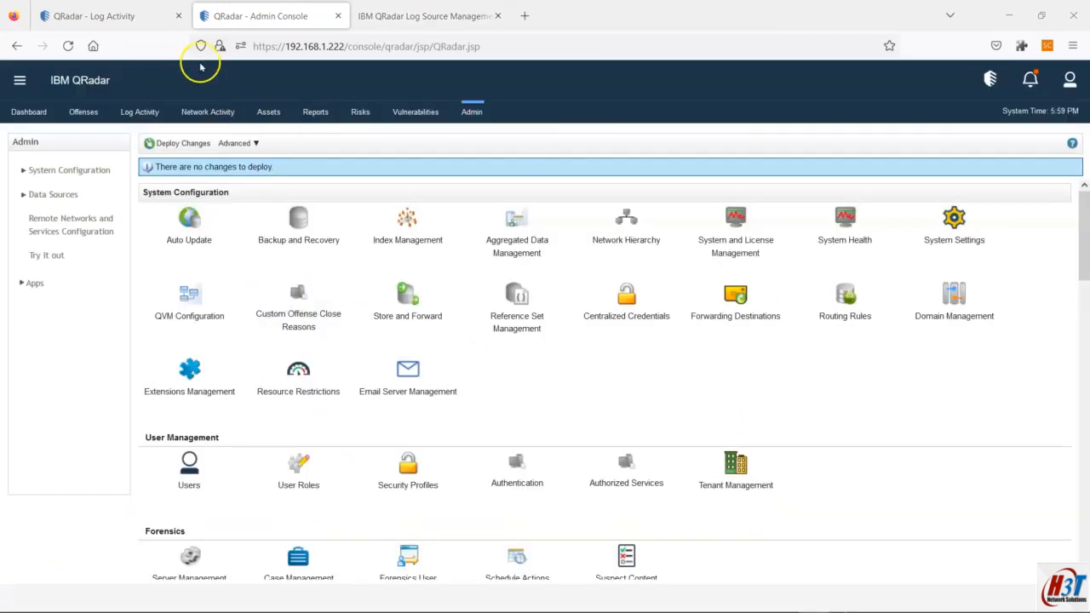
left_click(151, 19)
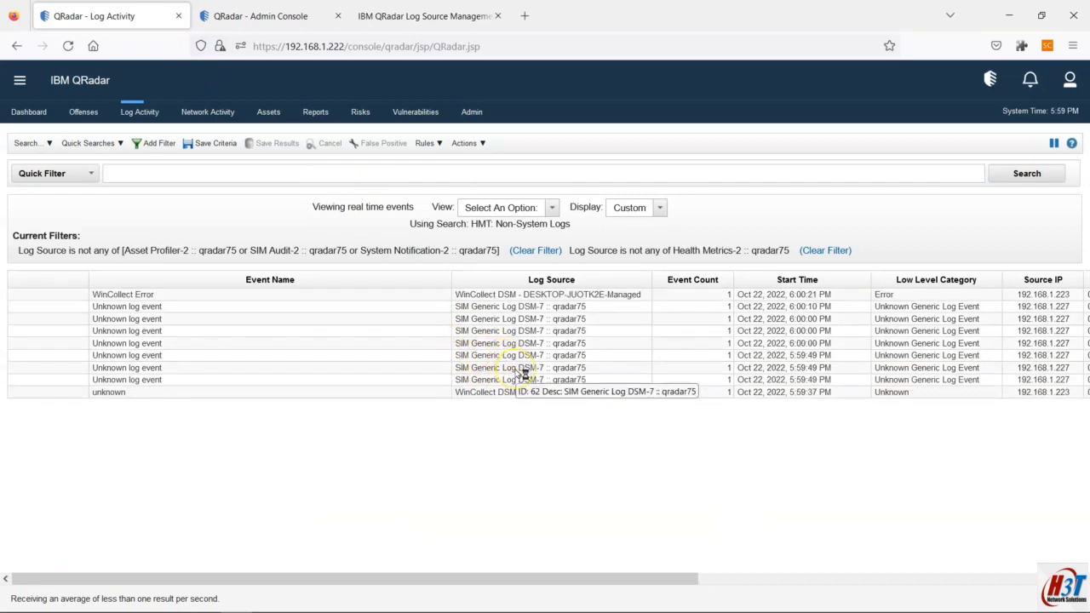
Step: Inspect the managed WinCollect agent's settings under Data Sources, cancel without saving, and return to Log Activity
left_click(274, 19)
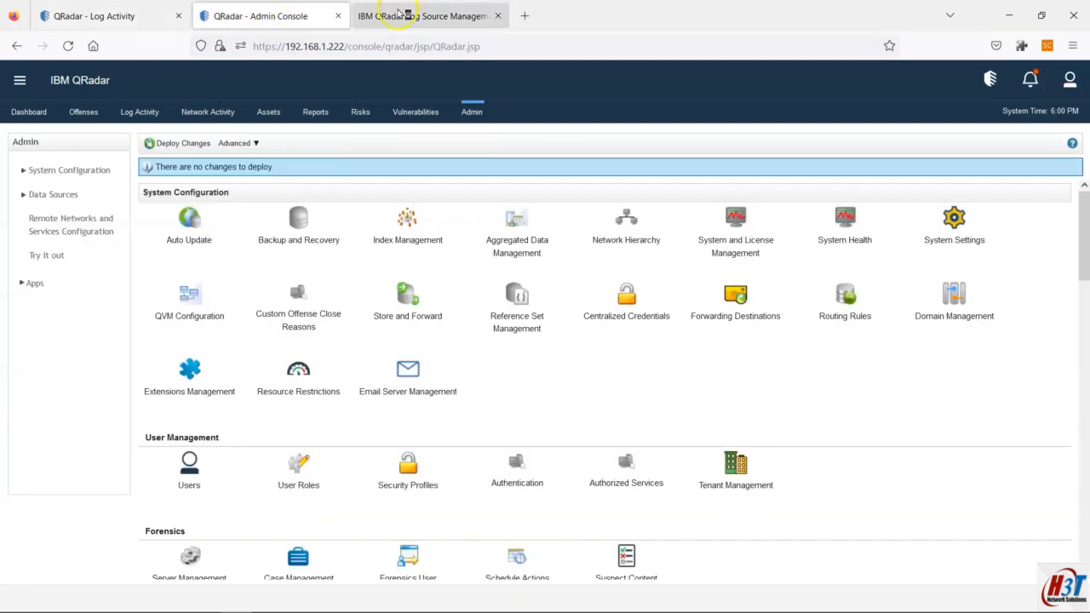
left_click(74, 195)
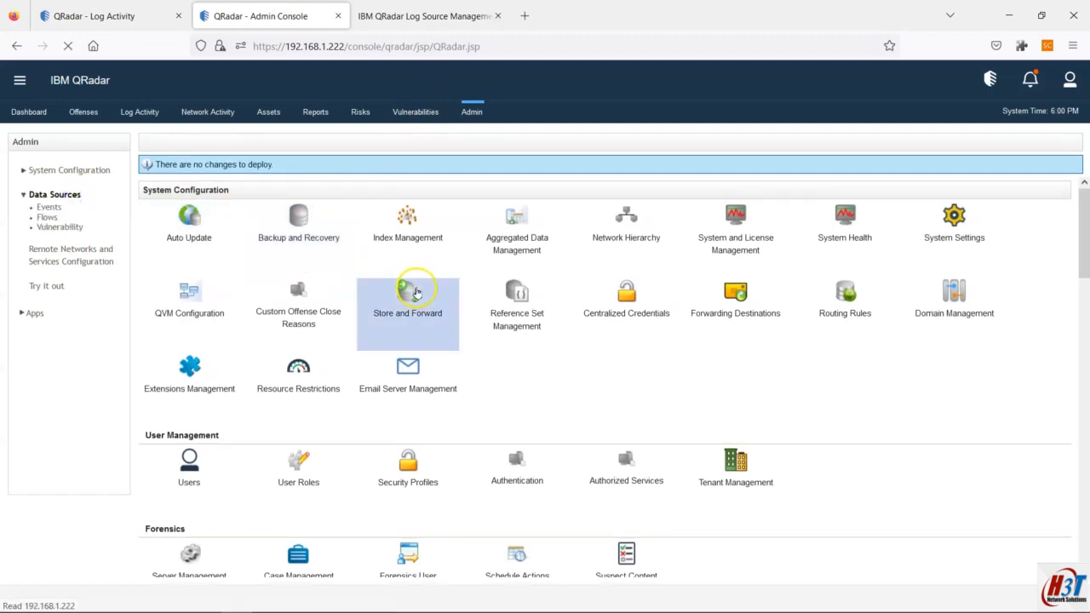
left_click(289, 255)
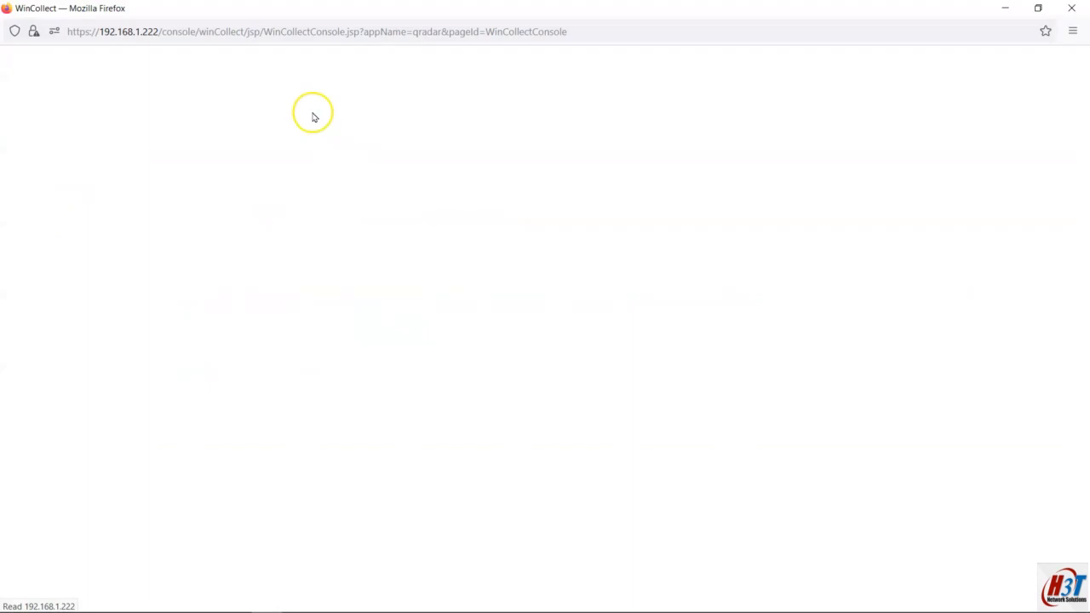
left_click(279, 110)
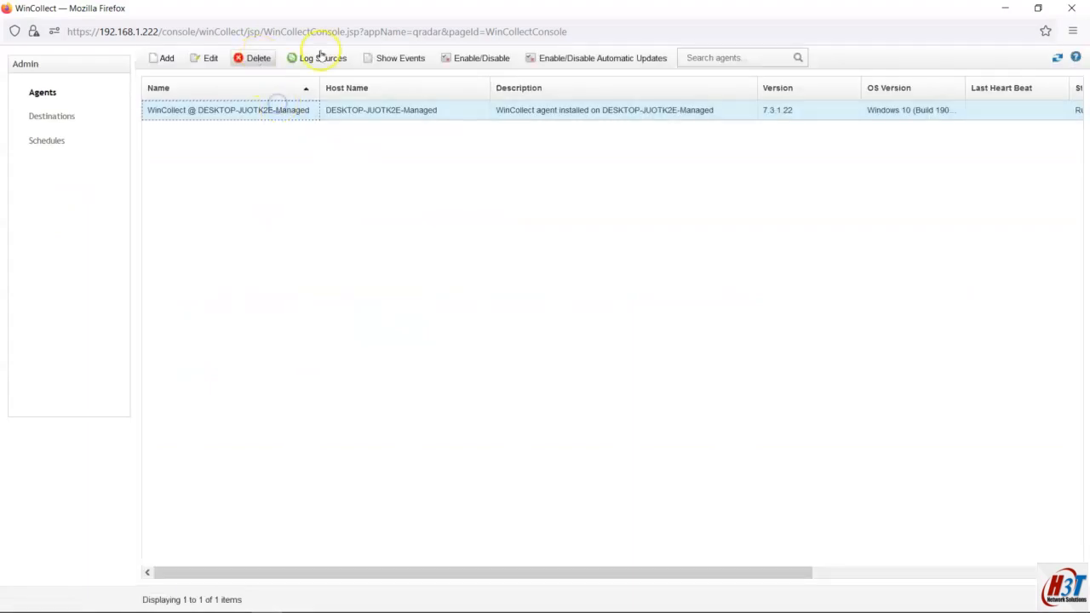
left_click(205, 58)
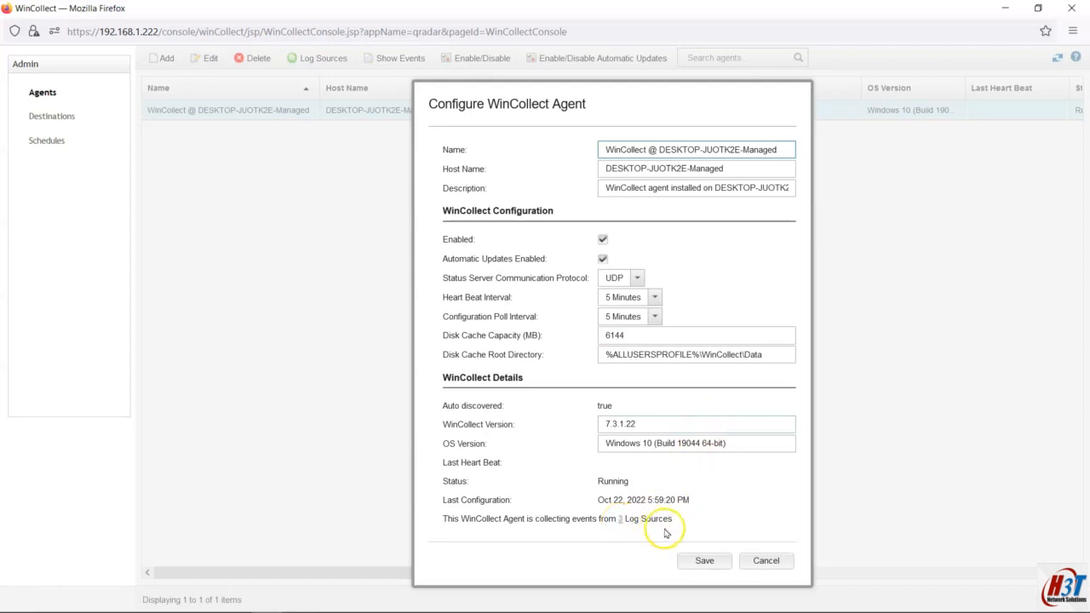
left_click(726, 562)
left_click(757, 566)
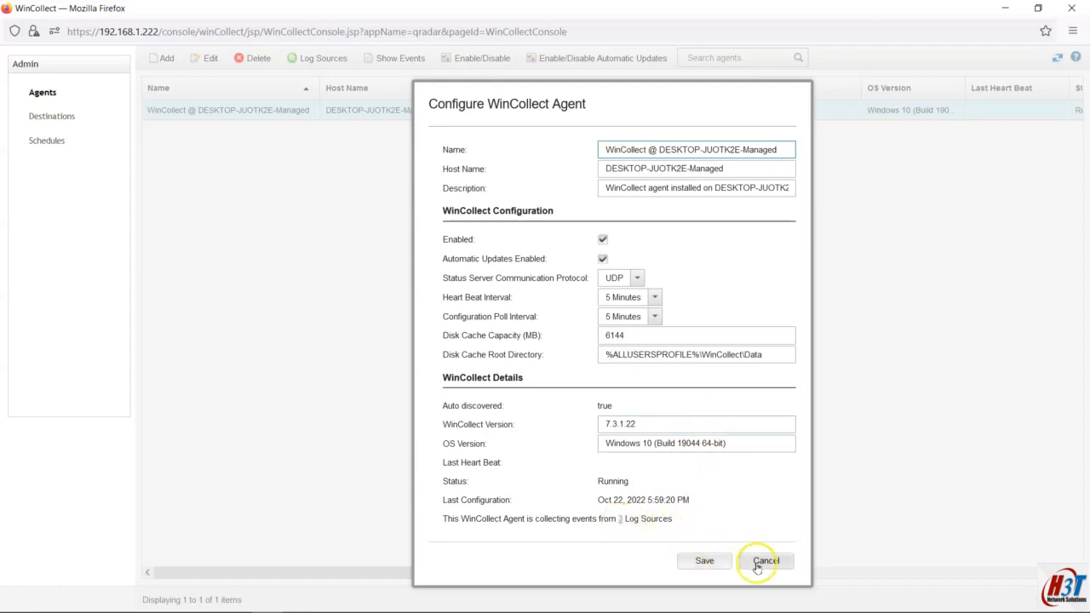
left_click(252, 166)
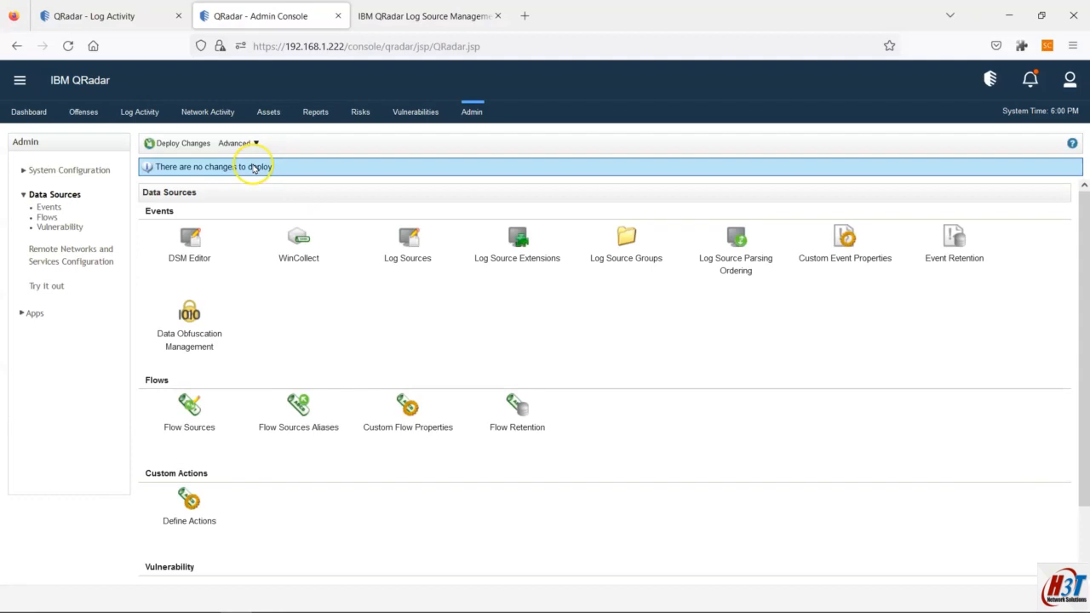
left_click(111, 16)
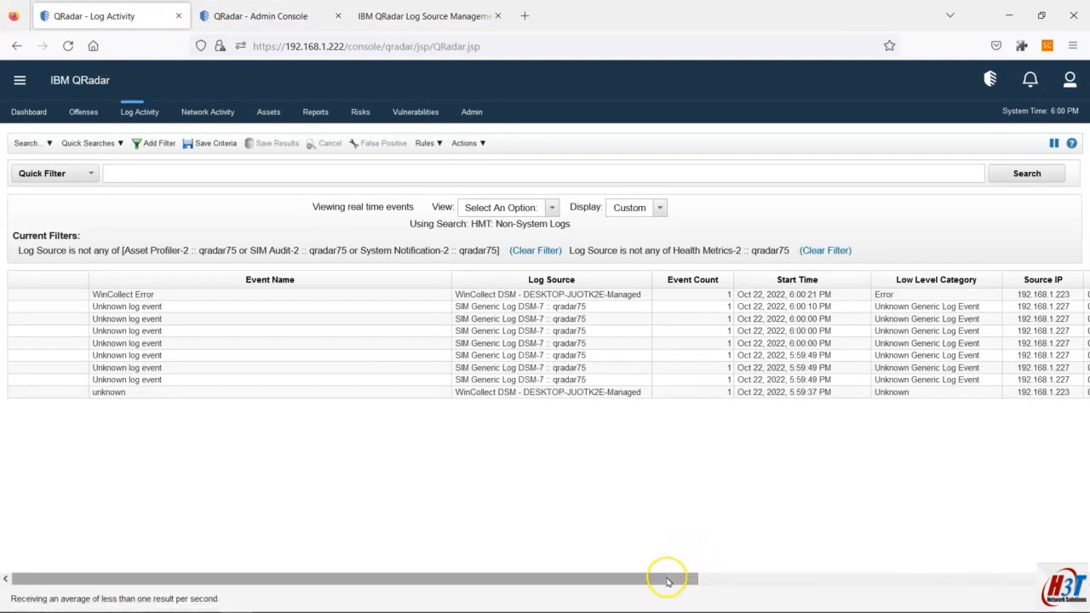
left_click_drag(667, 579, 1059, 579)
mouse_move(1040, 295)
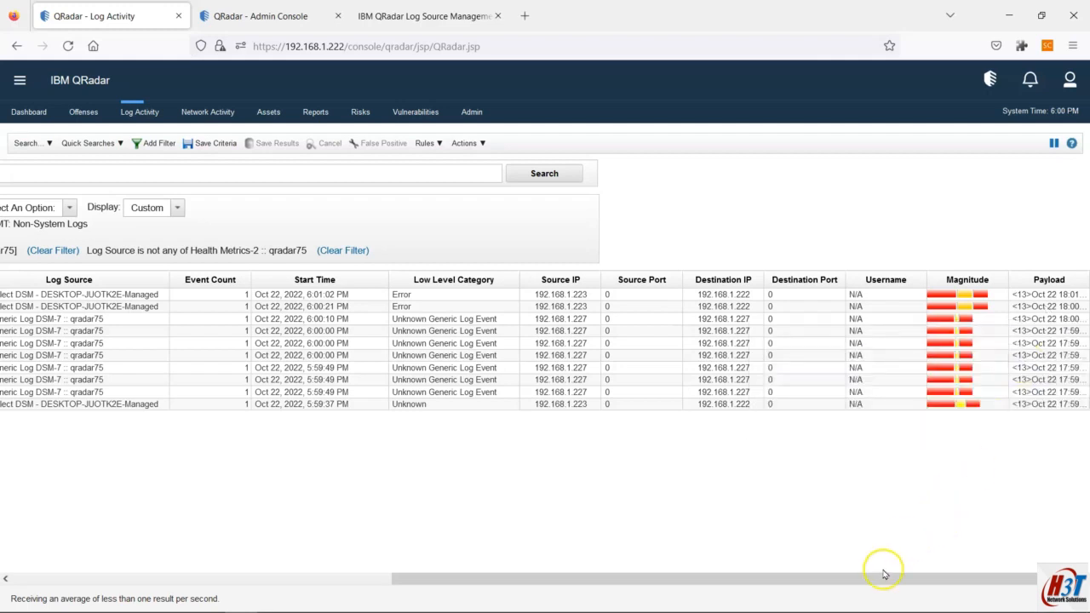
left_click_drag(890, 589, 413, 606)
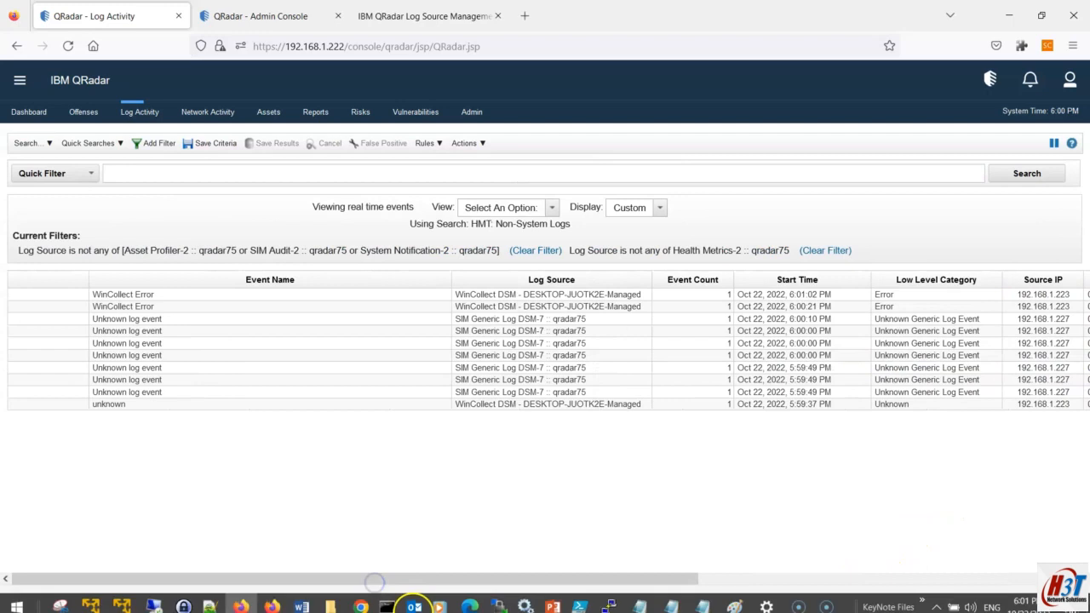
left_click(692, 578)
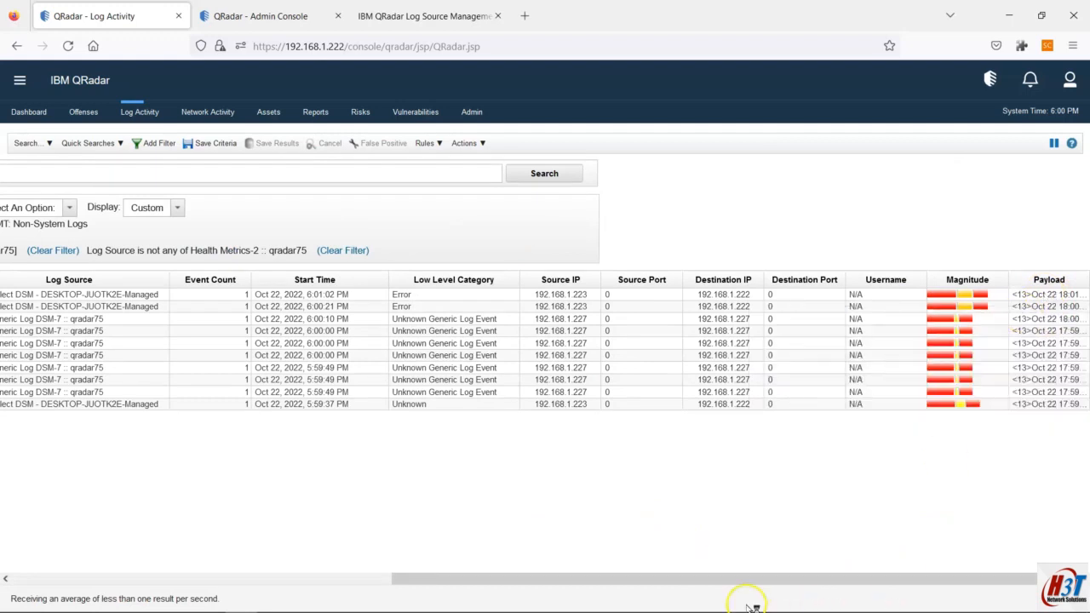
left_click_drag(615, 582, 190, 586)
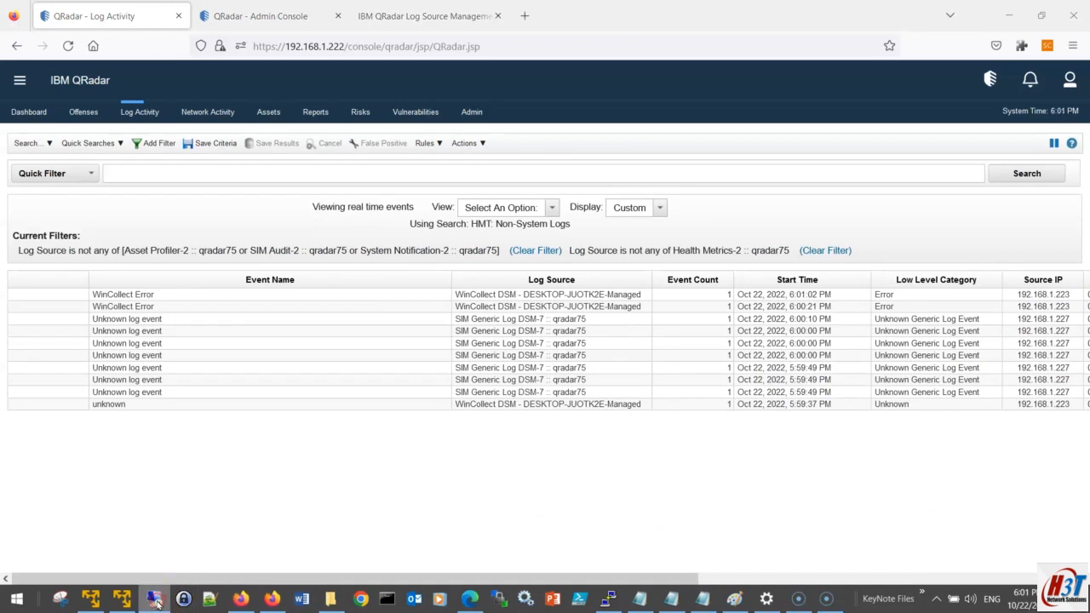
Step: Connect to 192.168.5.10 from the recent Remote Desktop list, enter the password and accept the certificate
right_click(155, 599)
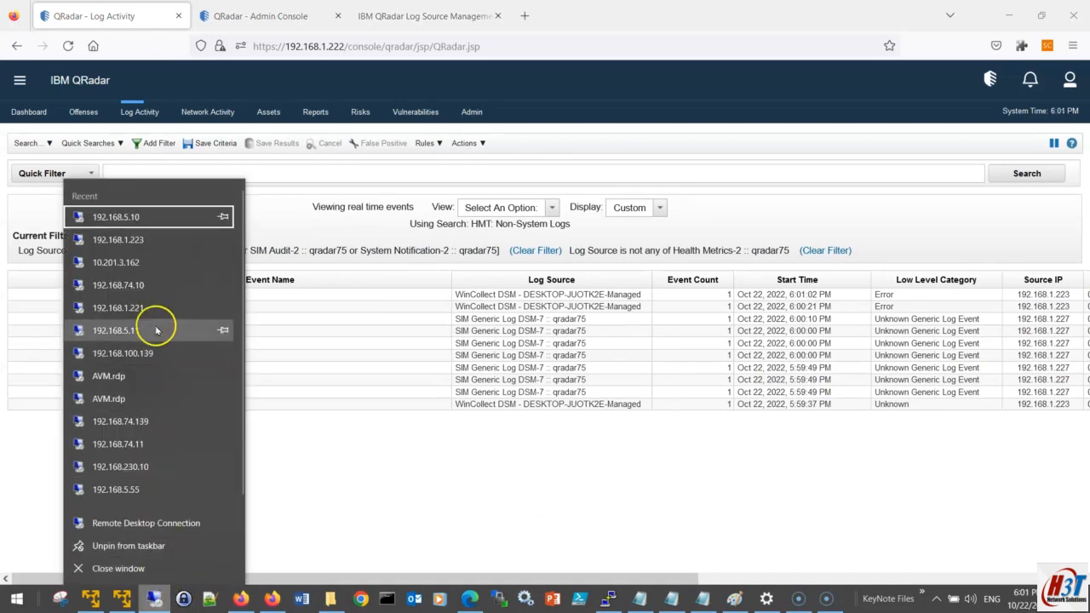
left_click(161, 219)
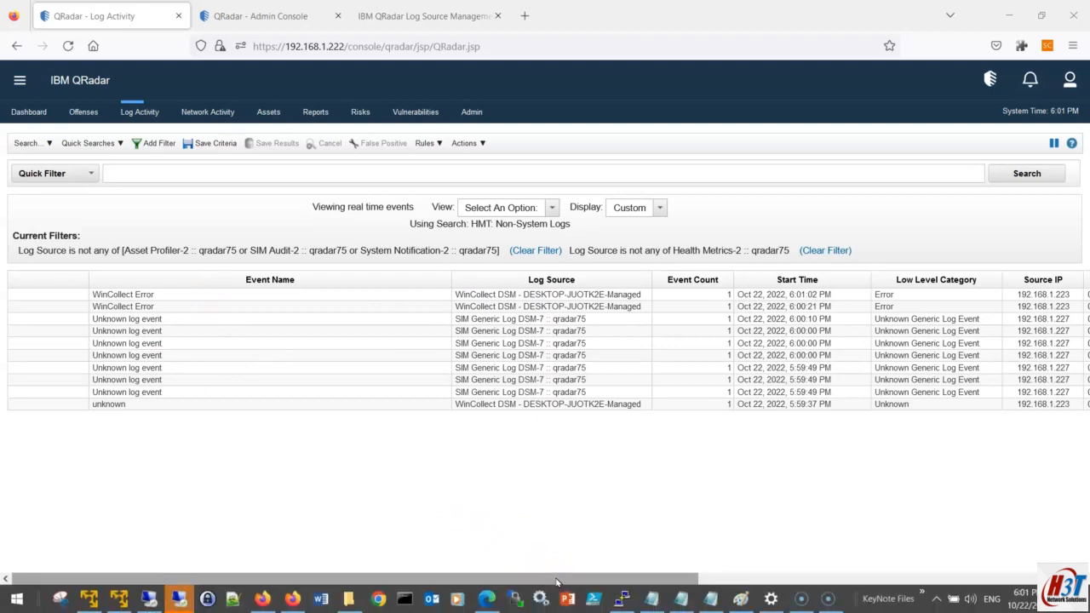
left_click(480, 583)
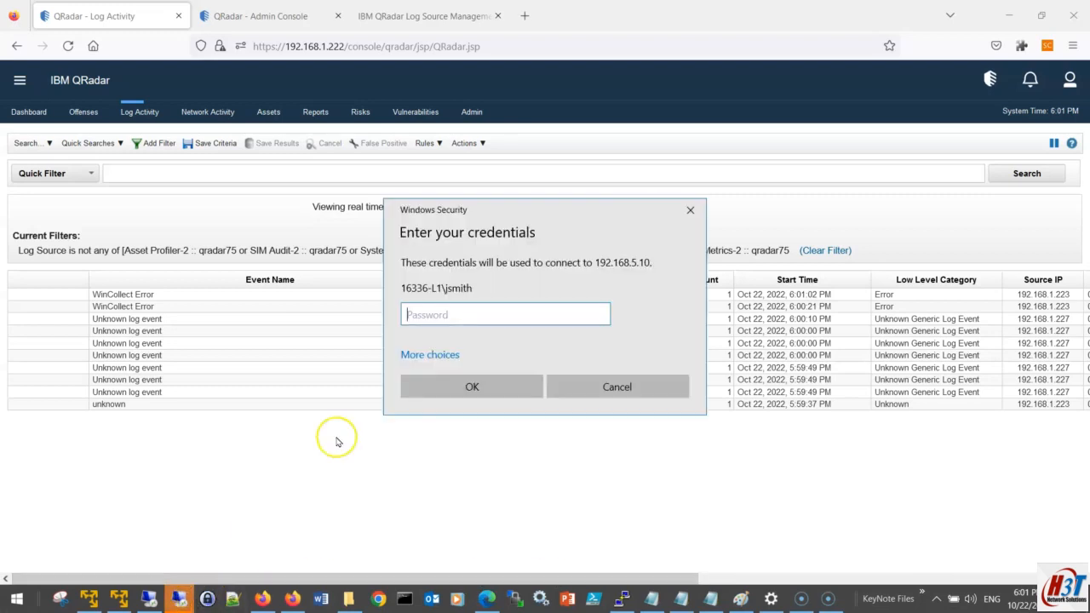
type("•••")
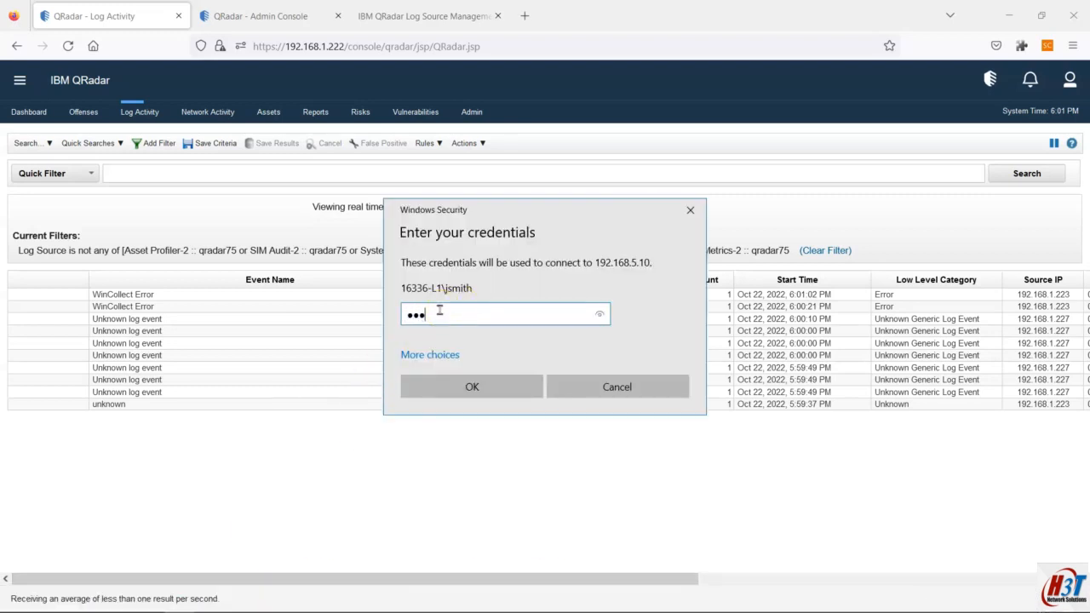
type("•••")
left_click(472, 386)
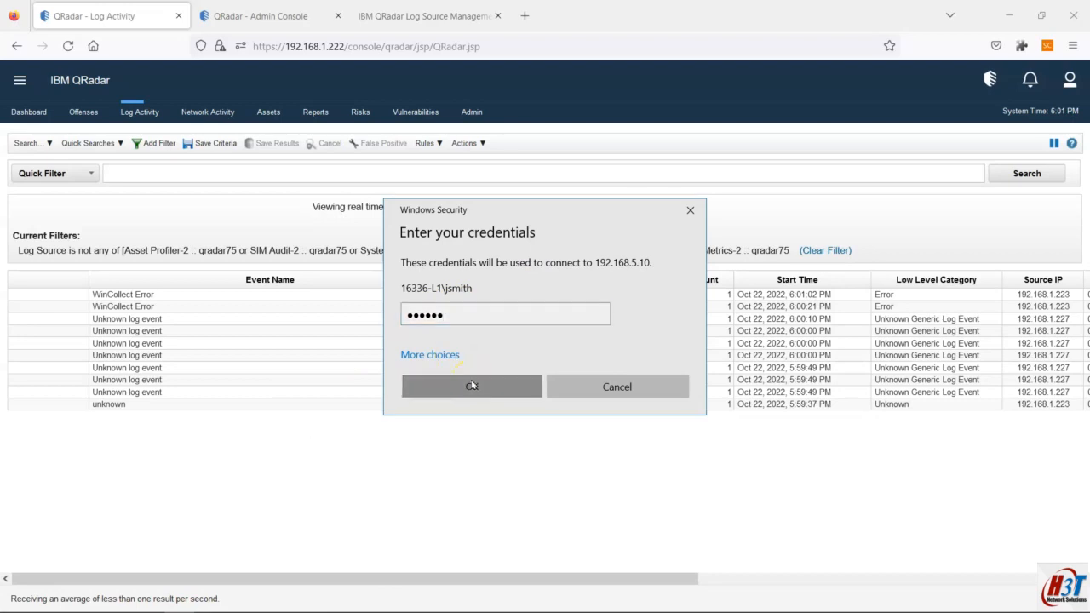
left_click(573, 428)
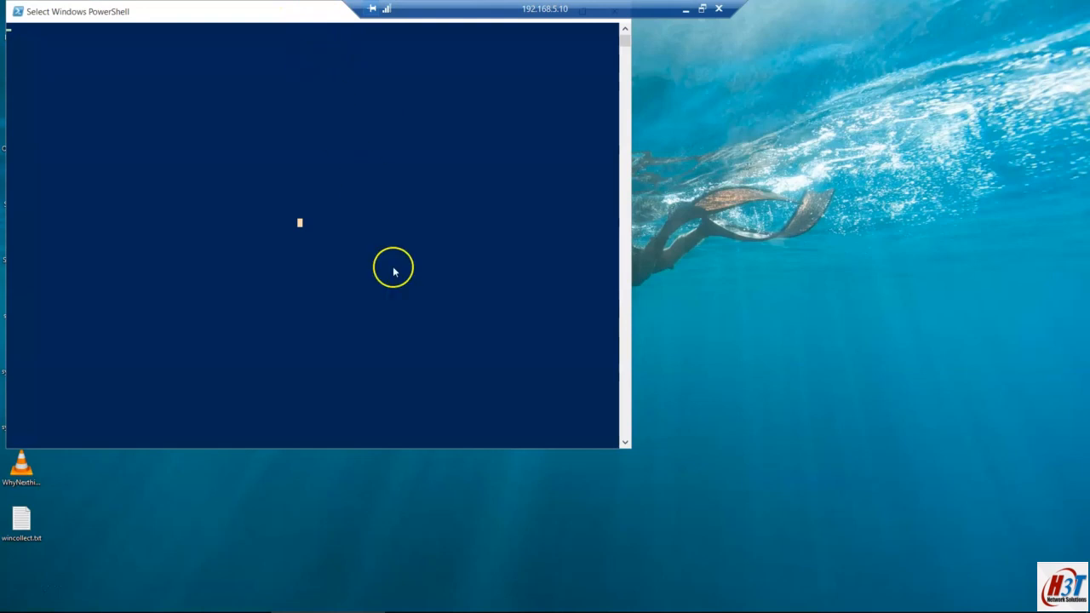
Step: Launch PowerPoint from the Start menu's All apps list on the remote machine
mouse_move(390, 599)
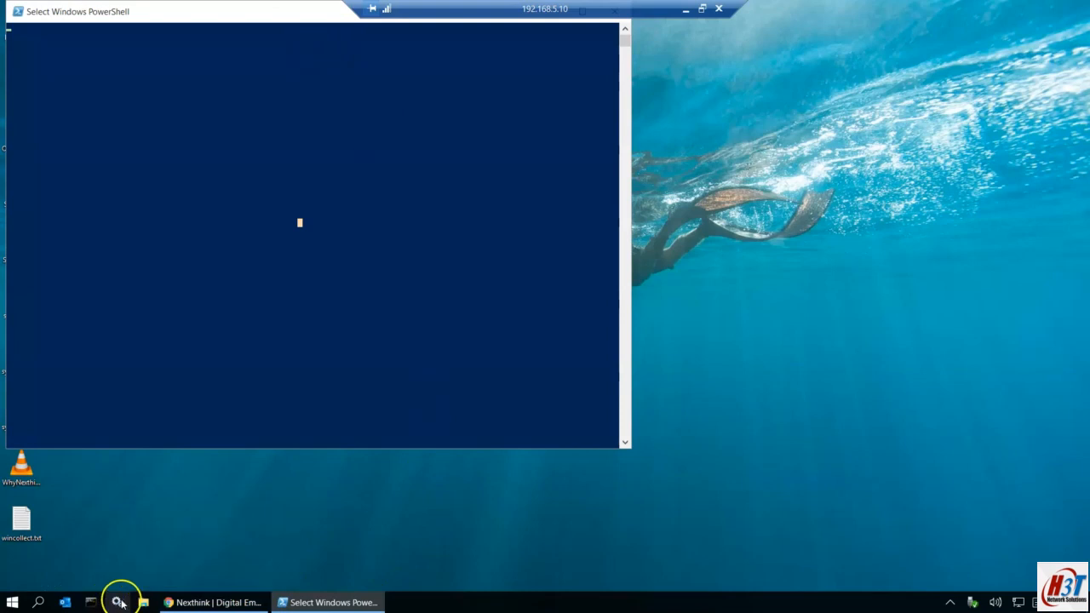
left_click(121, 222)
key("Return")
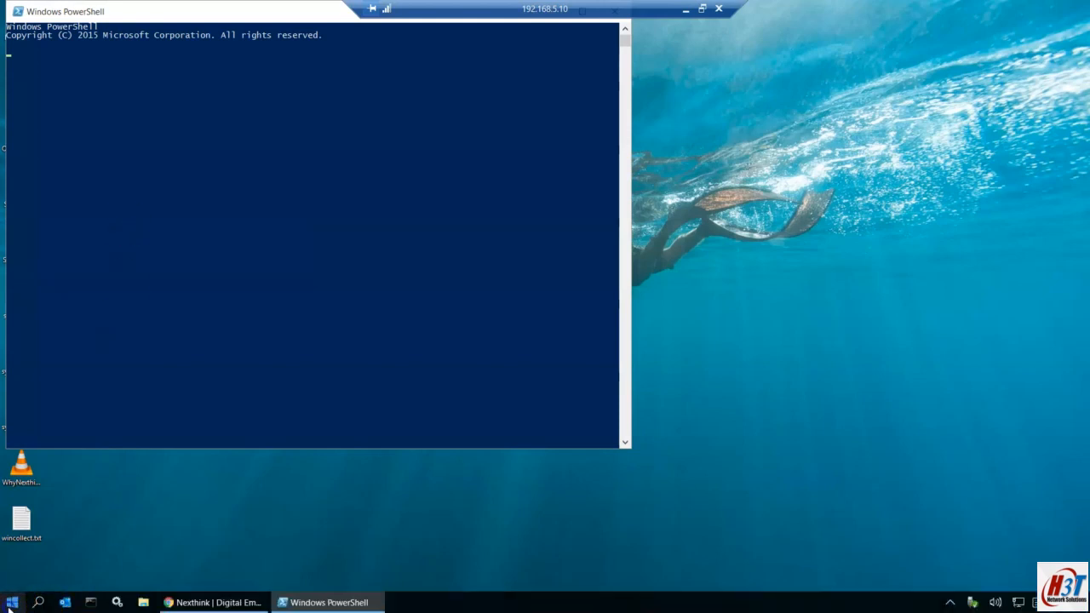
left_click(12, 602)
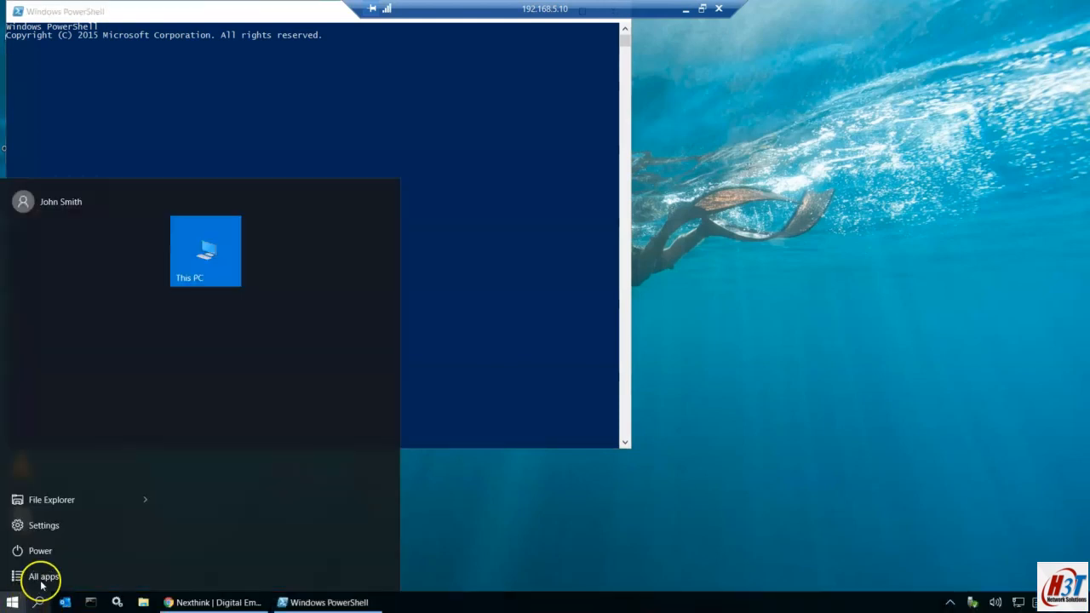
left_click(47, 577)
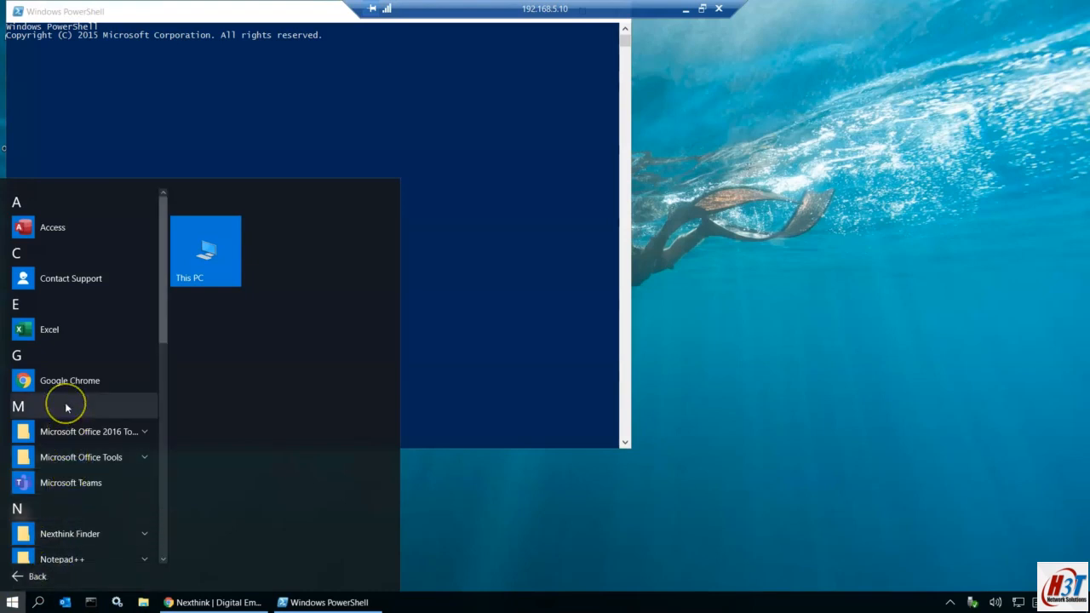
scroll(65, 409, "down", 3)
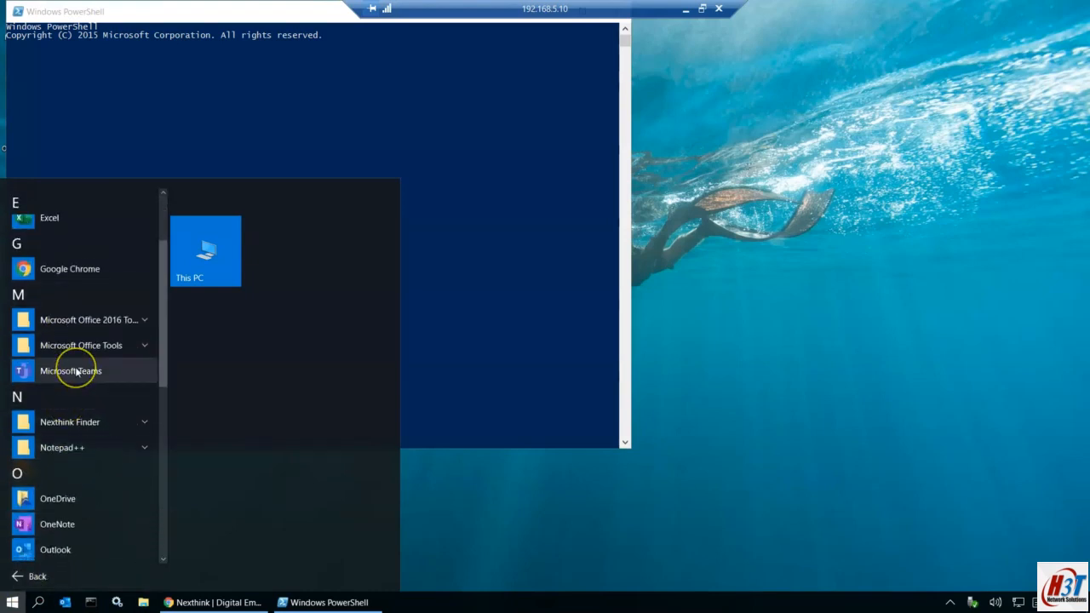
scroll(75, 367, "down", 3)
left_click(85, 489)
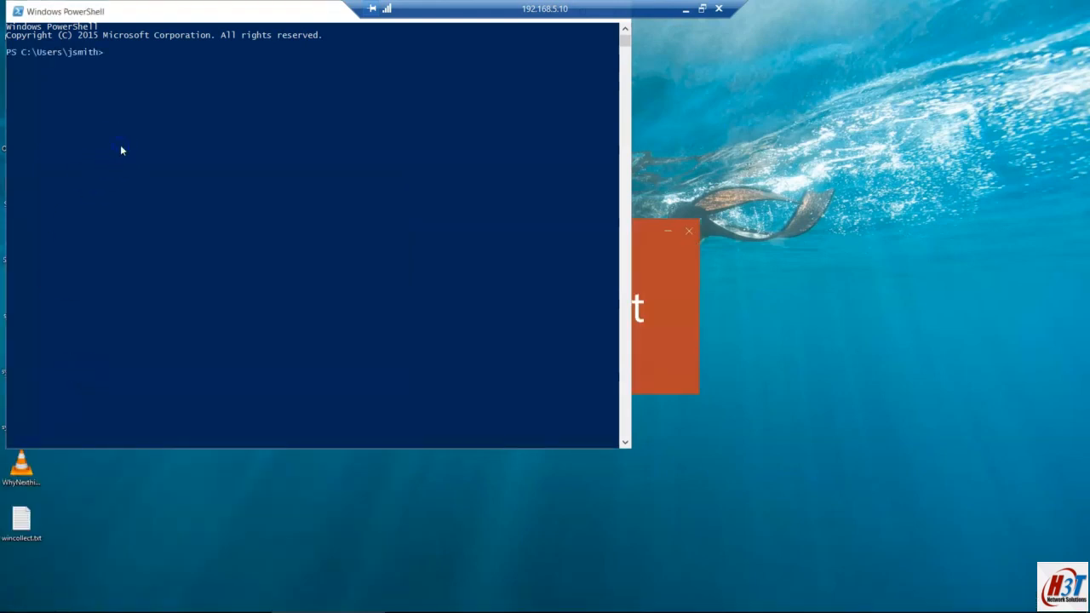
Step: Run calc in PowerShell and minimize the remote session to view QRadar
key("Return")
key("Return")
type("calc")
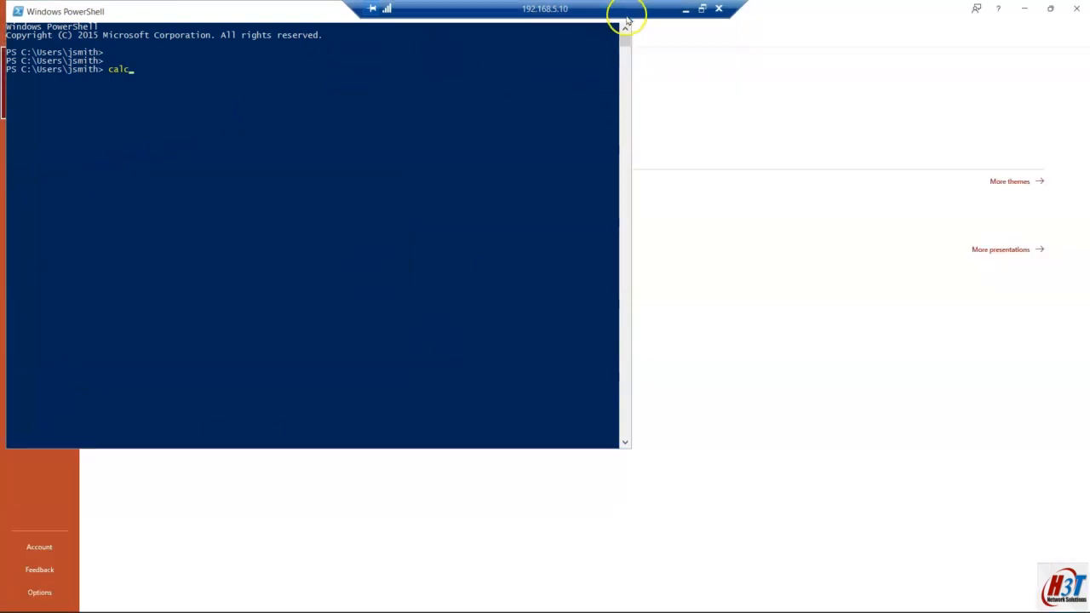
key("Return")
left_click(686, 9)
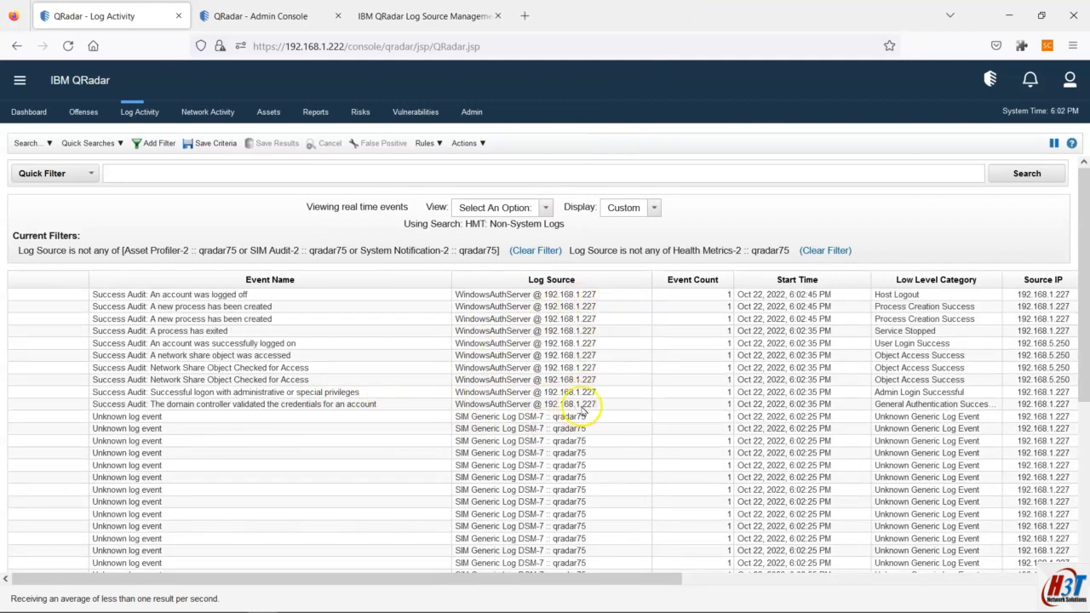
Step: Bring up Hands ON plan.txt in Notepad and clear the text selection
left_click(654, 599)
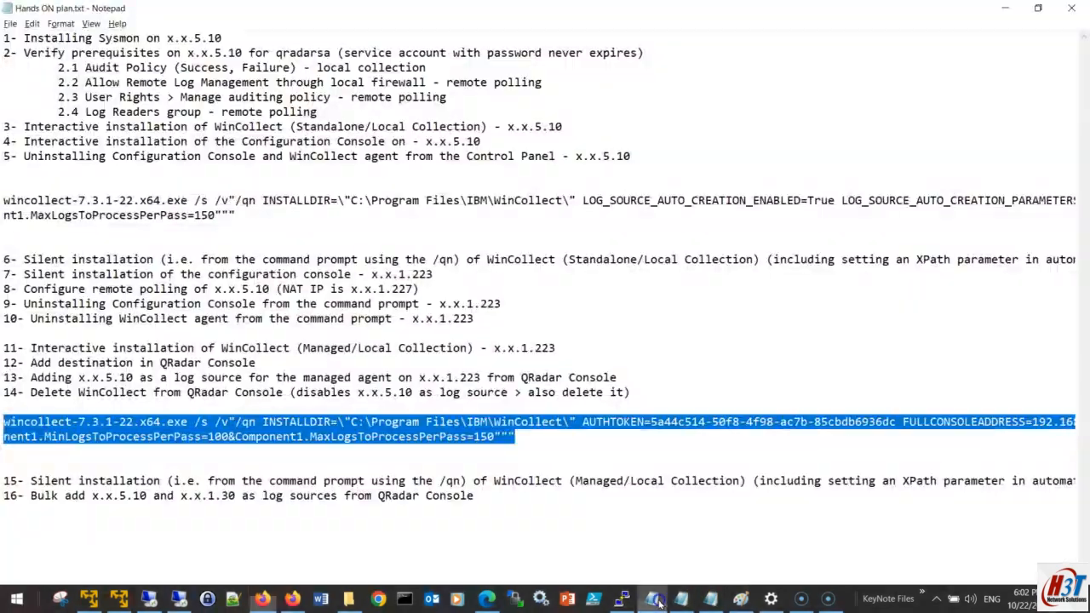
left_click_drag(494, 507, 108, 229)
left_click(143, 407)
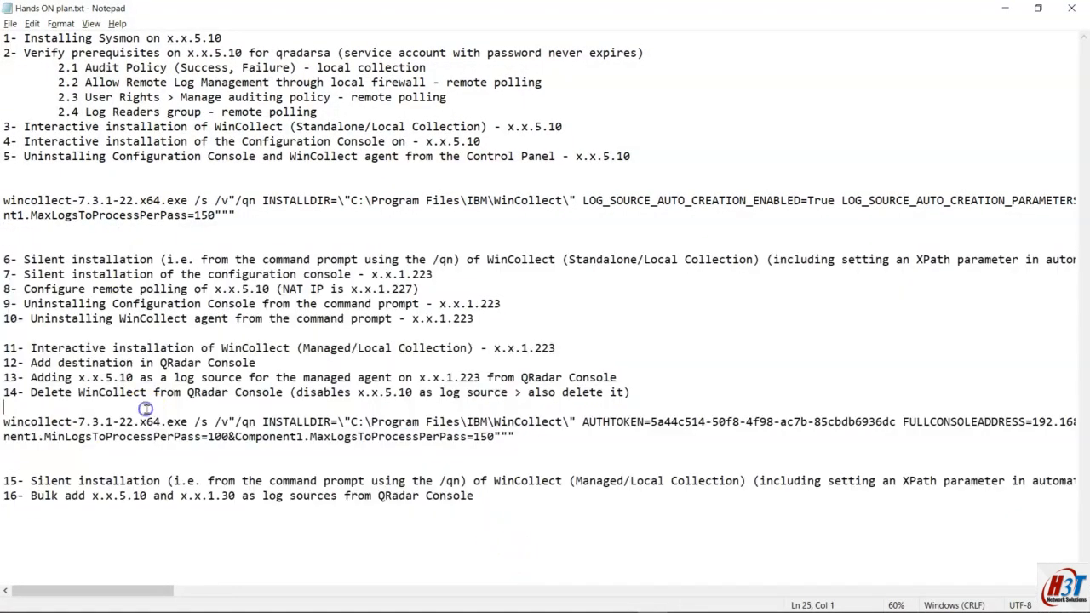